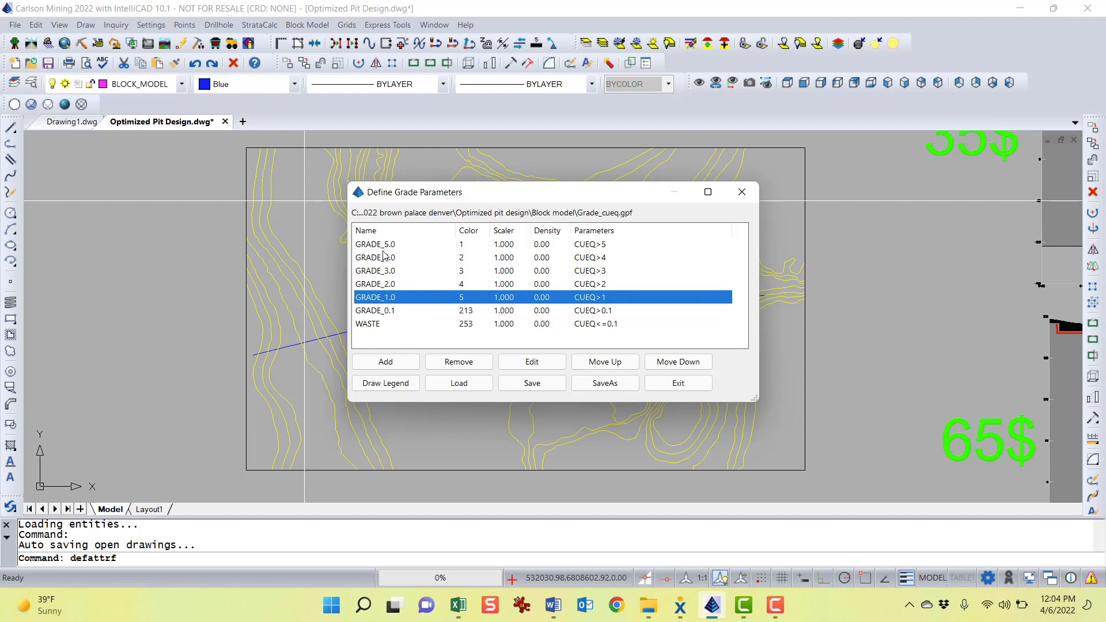
Close the grade parameters dialog and open the Block Model 3D Viewer with CUEQ.blk and GRADE_CUEQ.gpf, keeping all grades visible
left_click(384, 245)
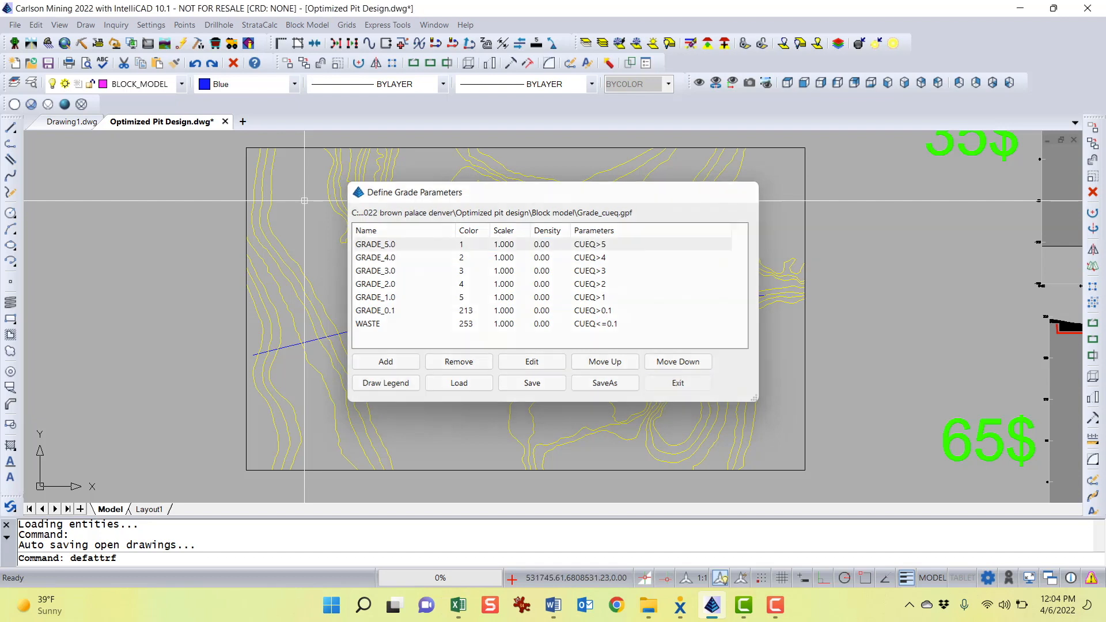
left_click(678, 383)
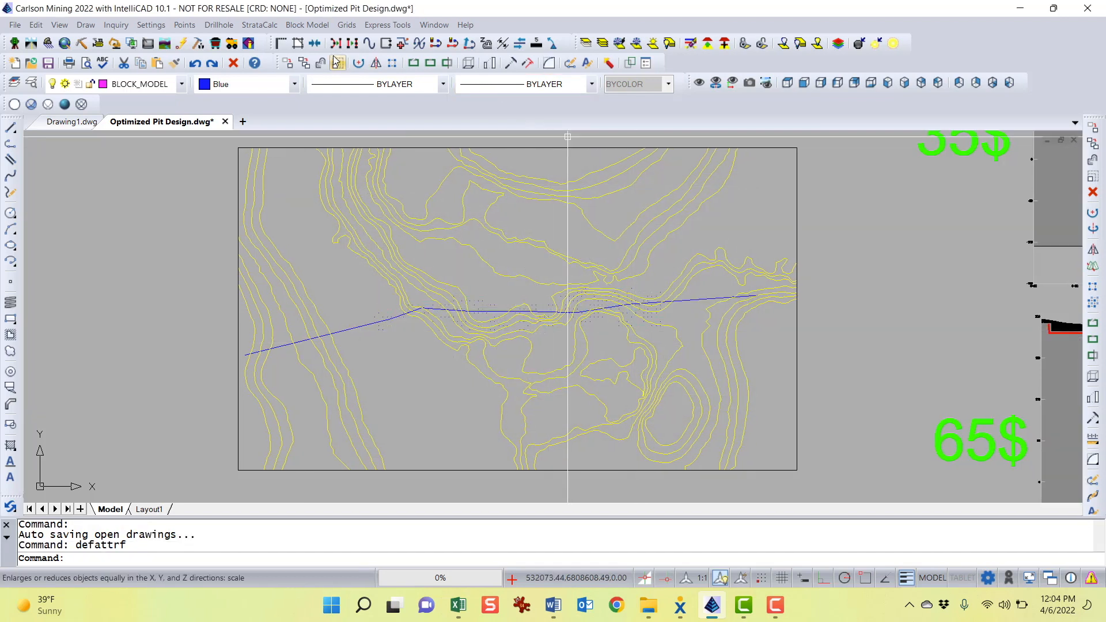
left_click(307, 25)
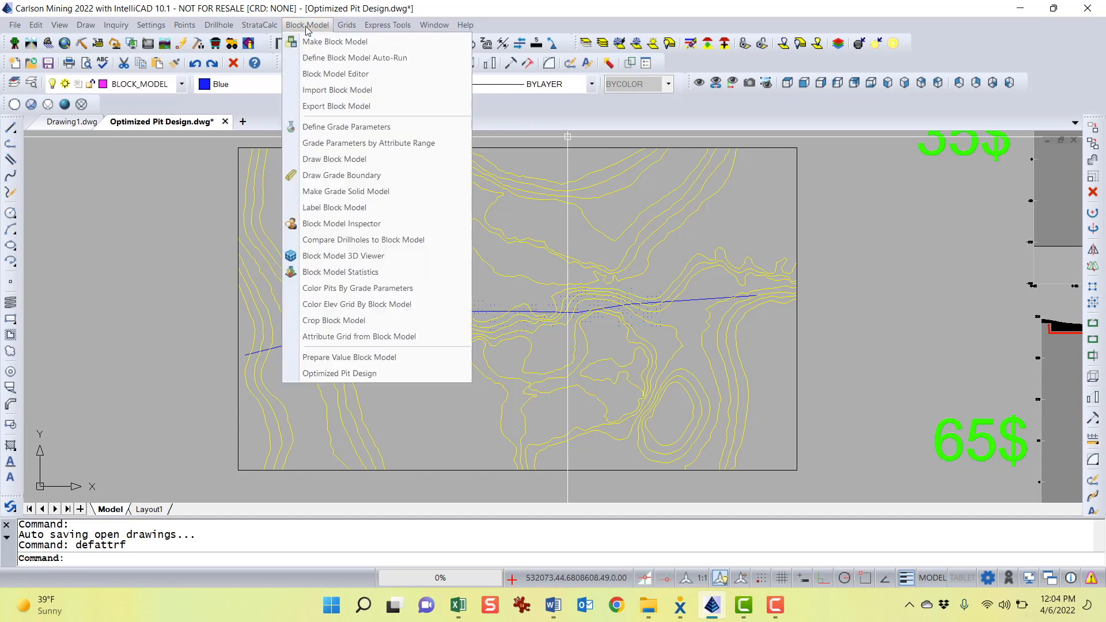
left_click(380, 256)
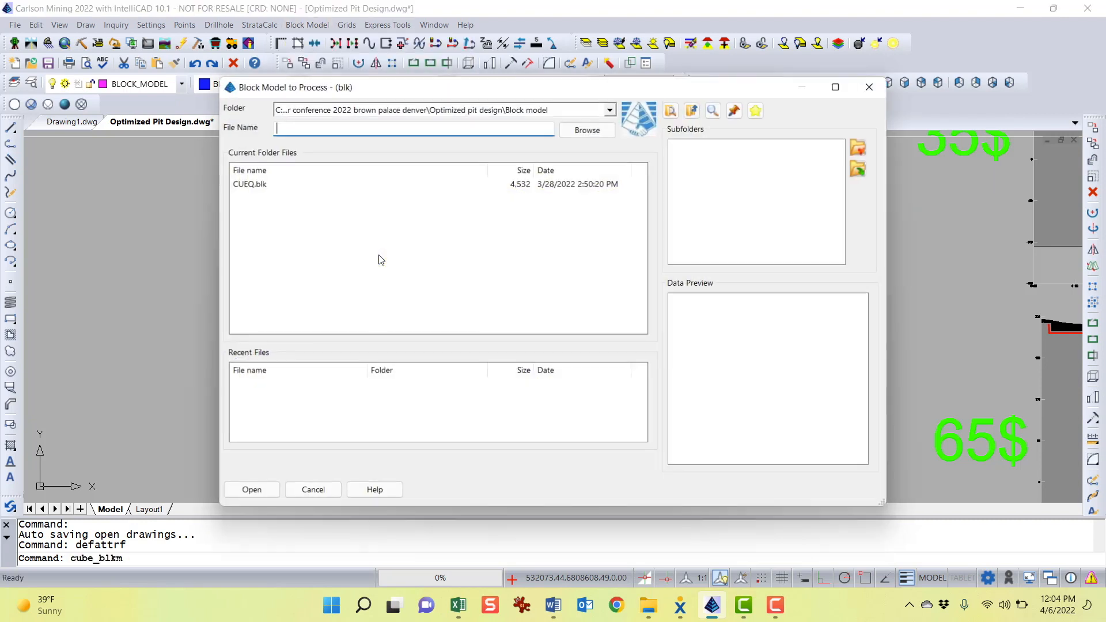
left_click(253, 184)
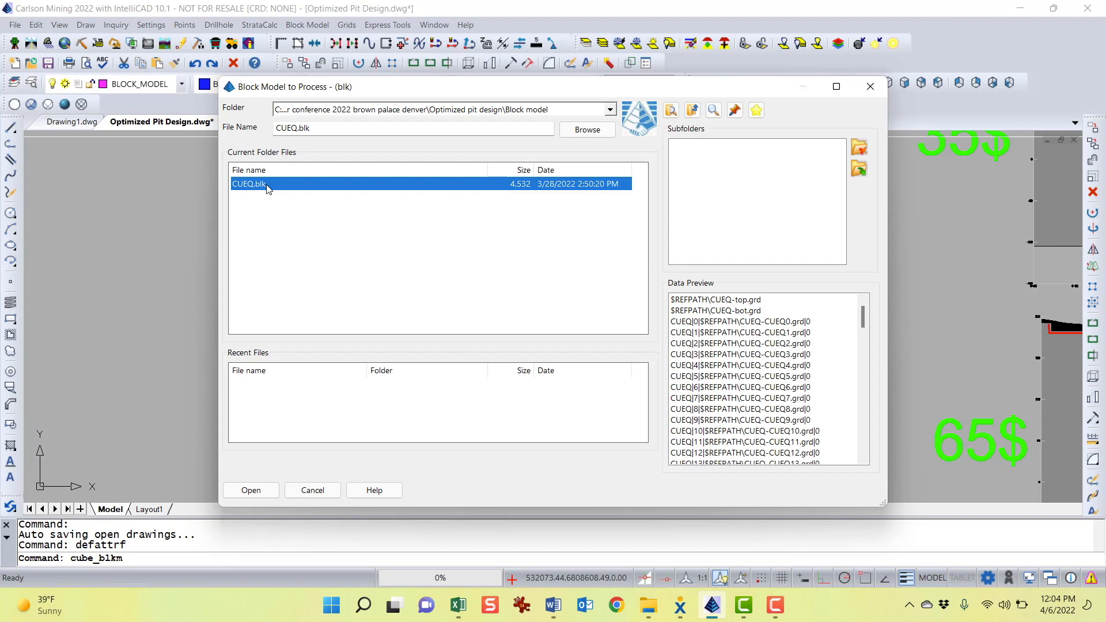
double_click(268, 188)
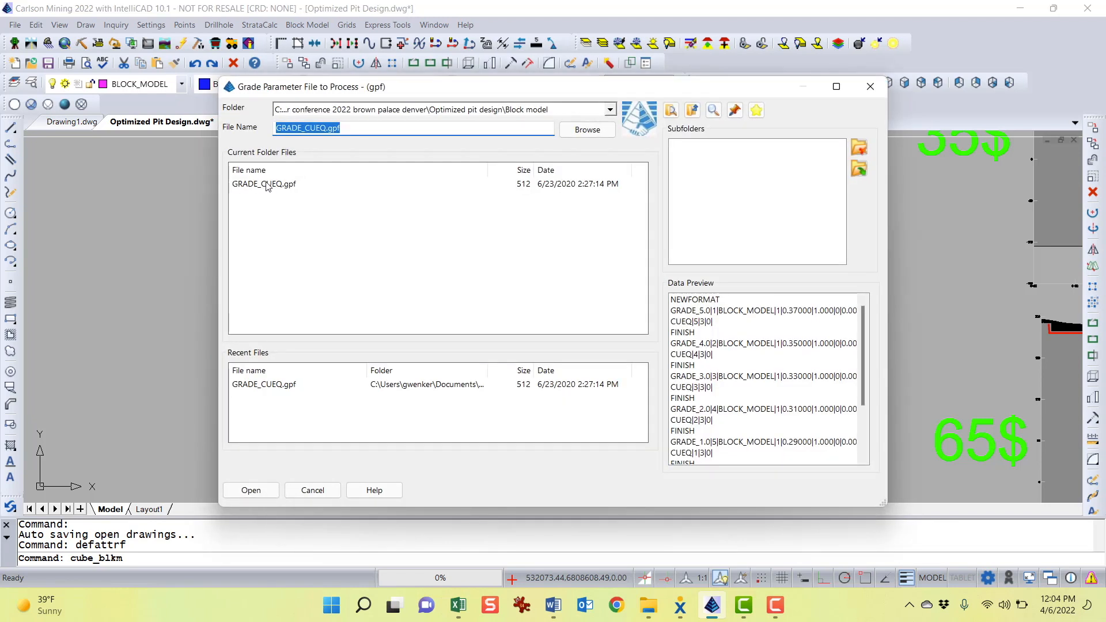
left_click(278, 186)
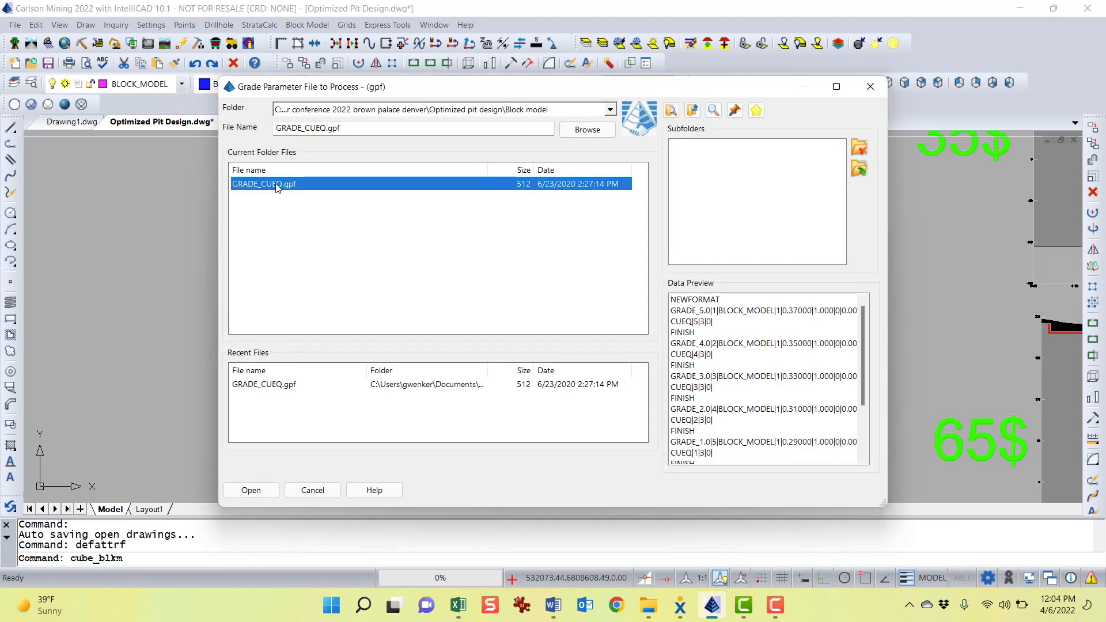
double_click(277, 185)
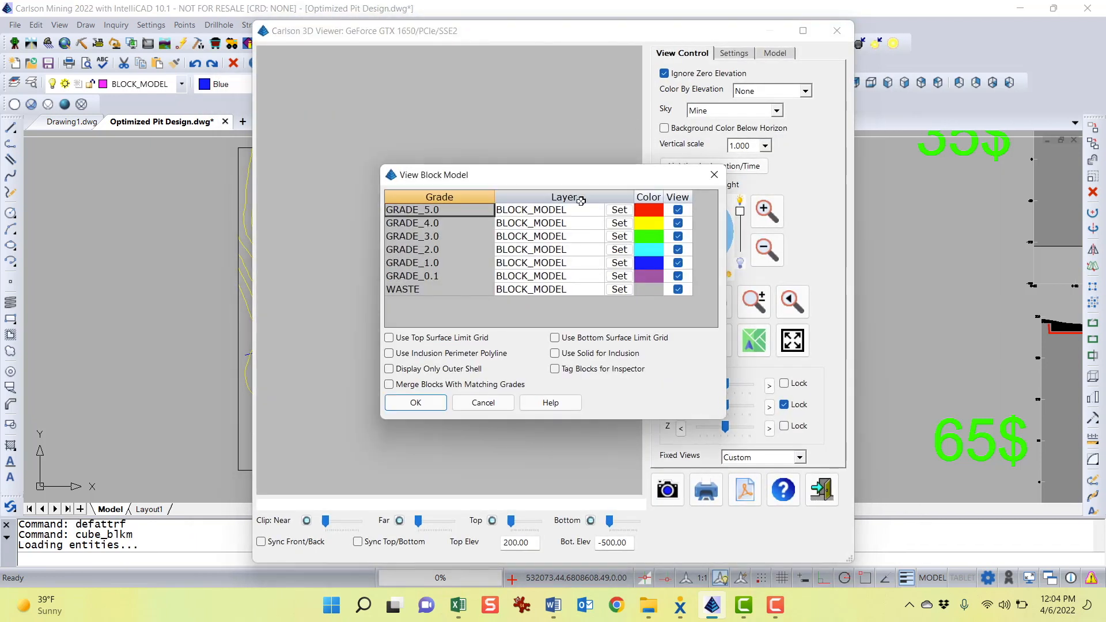
left_click_drag(623, 178, 574, 153)
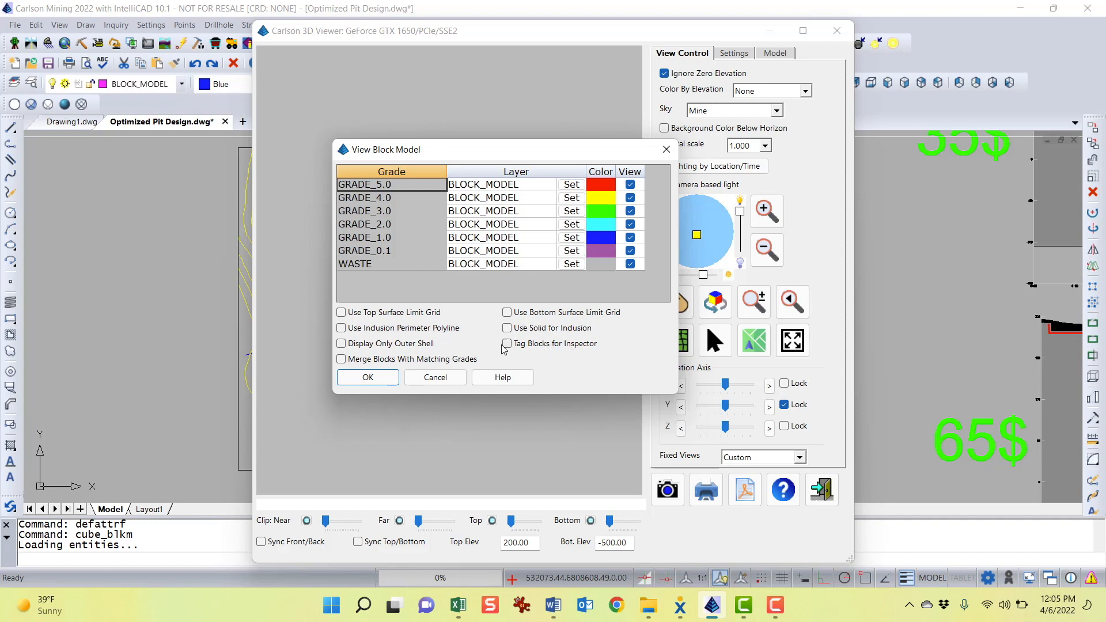
left_click(367, 378)
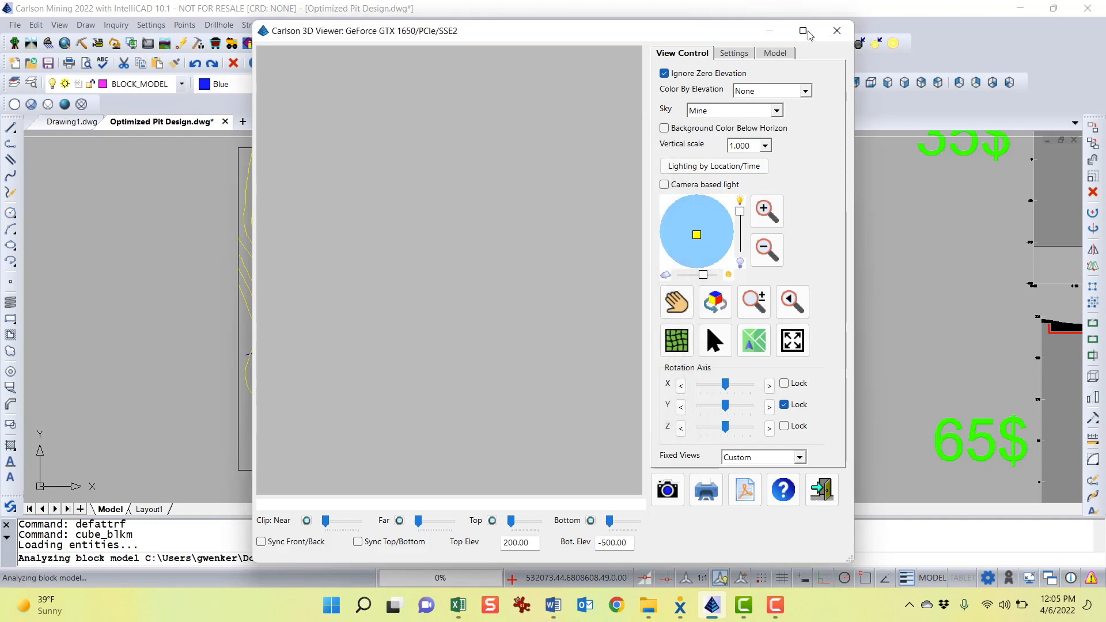
Maximize the 3D viewer, orbit the block model and reposition the light source
left_click(805, 31)
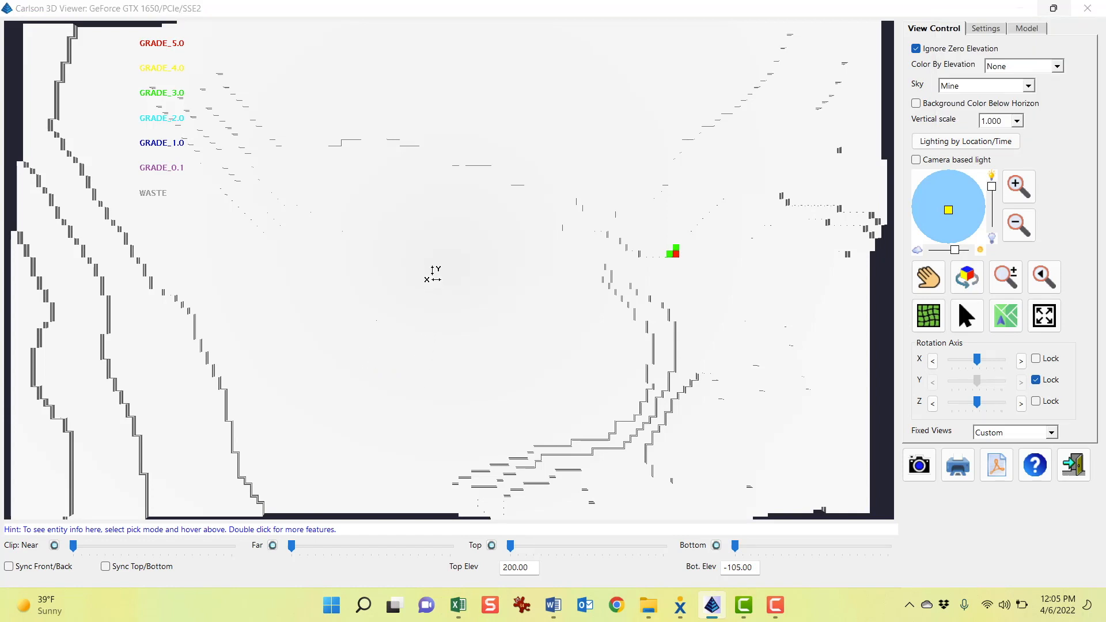
left_click_drag(439, 371, 481, 291)
left_click_drag(822, 312, 708, 396)
left_click_drag(950, 211, 959, 220)
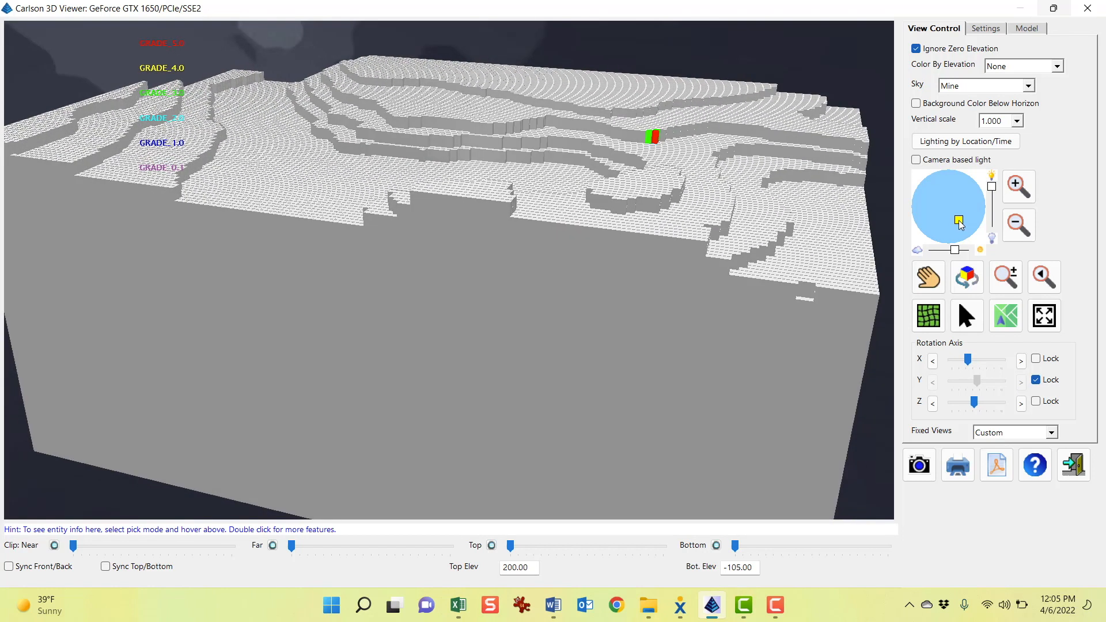
left_click_drag(738, 293, 685, 305)
Expand the CUEQ.blk block model in the model tree and hide the WASTE grade
left_click(1027, 28)
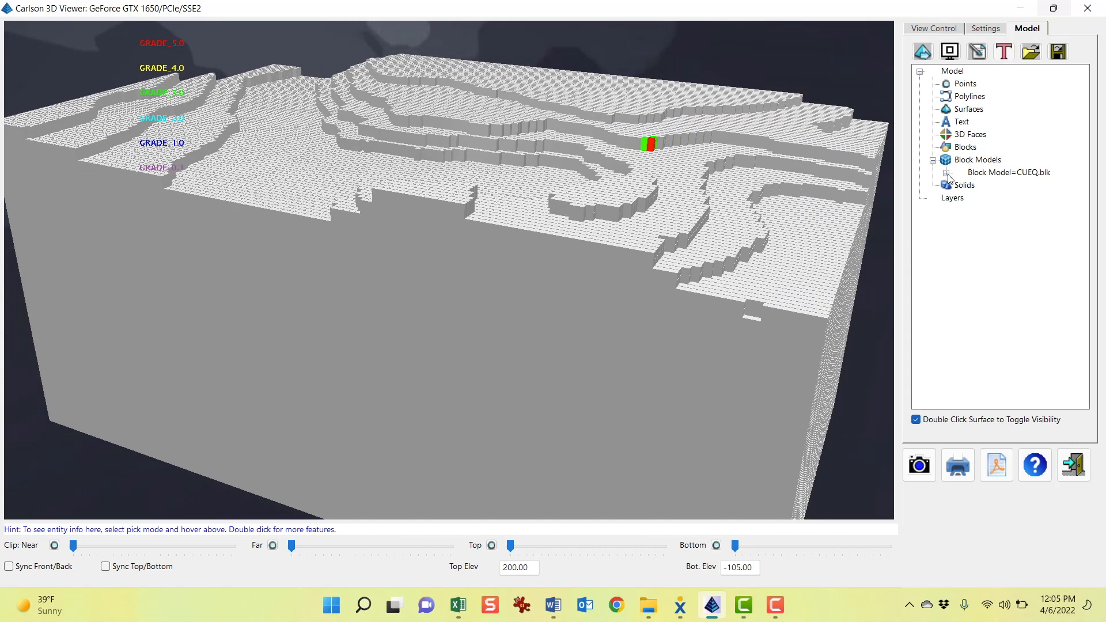
left_click(946, 172)
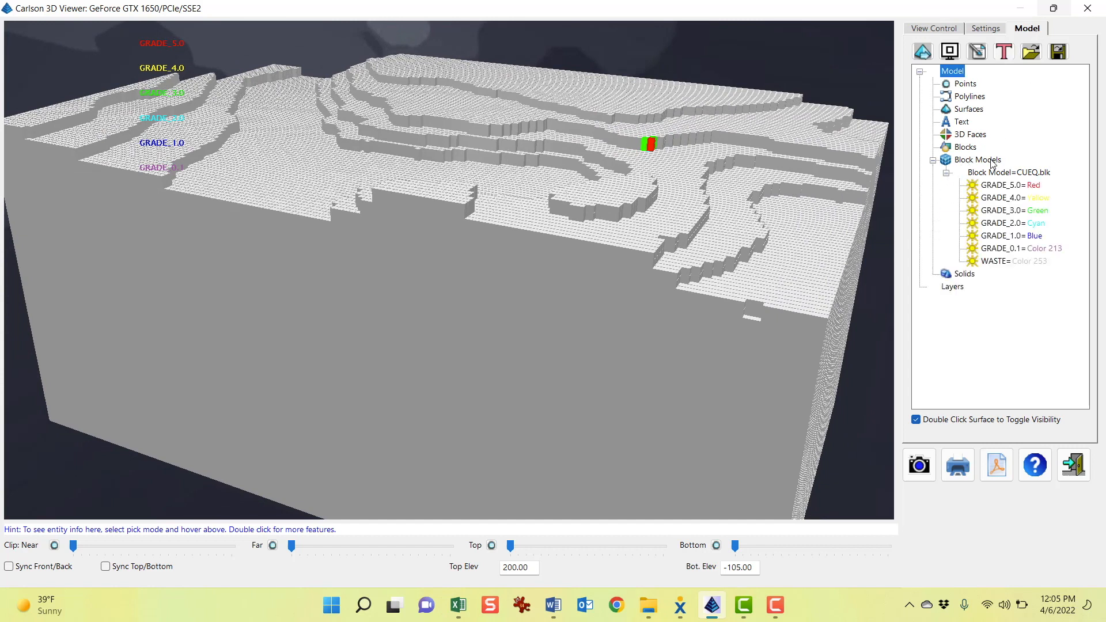
double_click(973, 262)
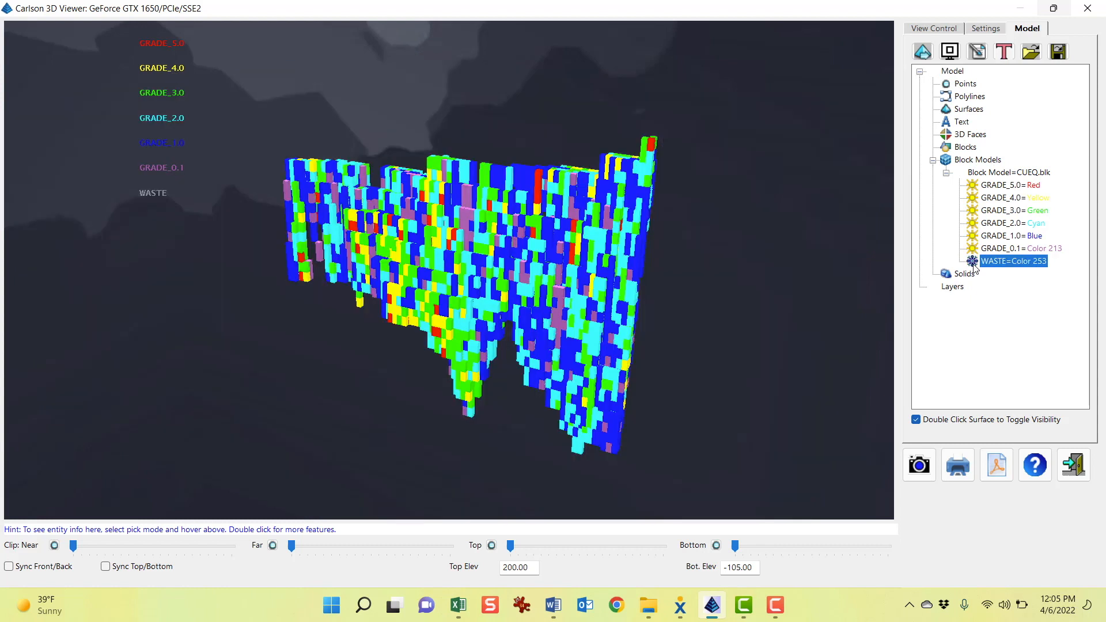
Orbit the ore blocks to inspect the grade distribution from several angles, then close the 3D viewer
left_click_drag(735, 296, 601, 311)
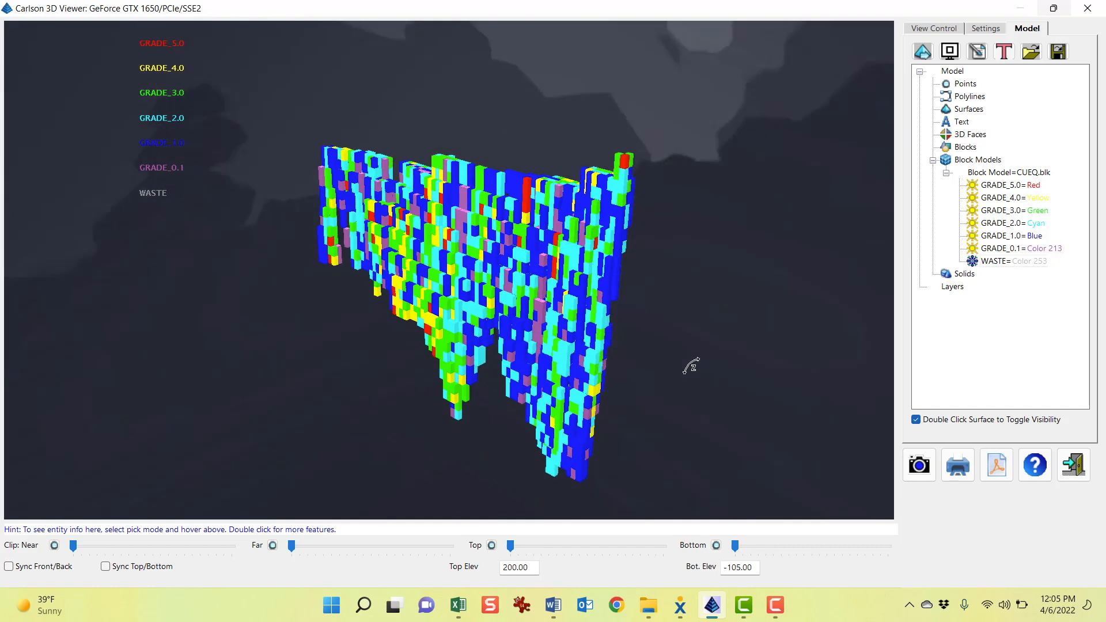
left_click_drag(692, 366, 570, 491)
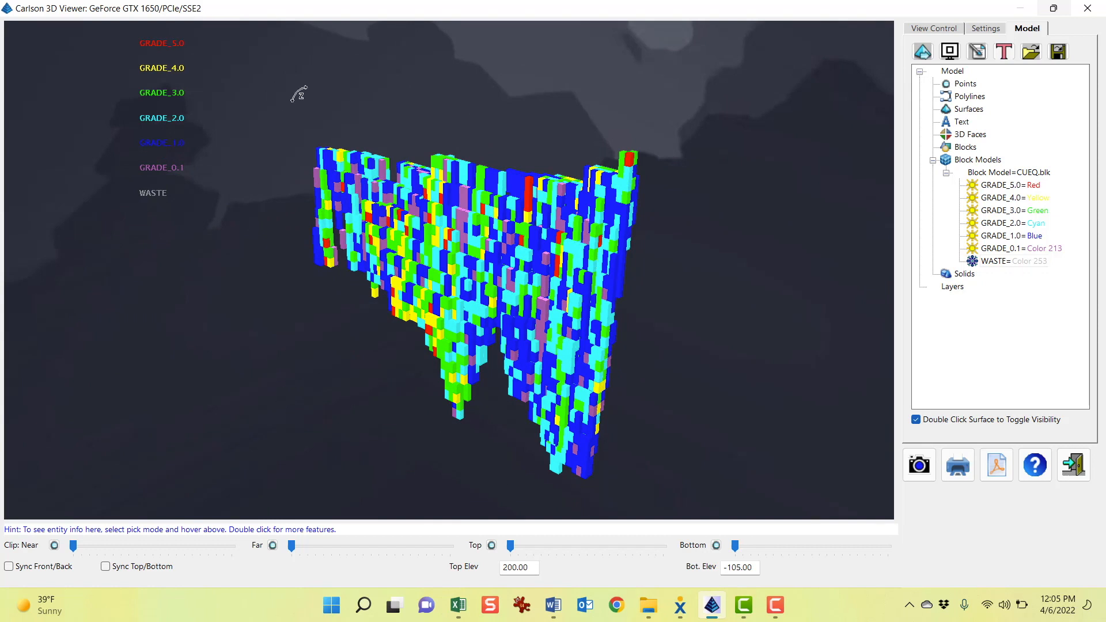
left_click_drag(704, 291, 713, 144)
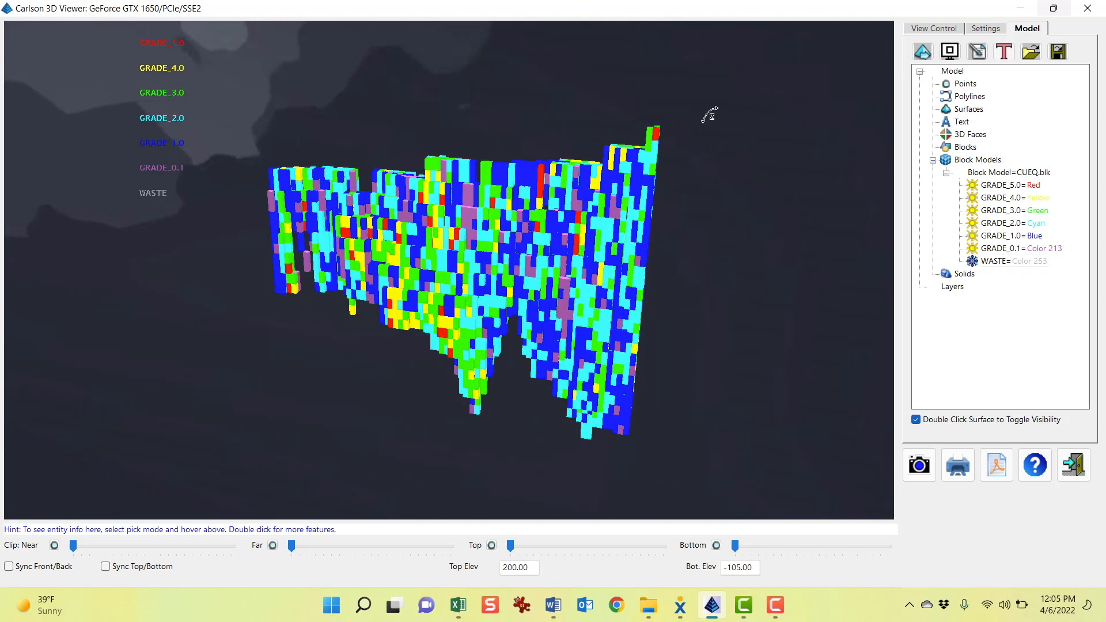
left_click_drag(775, 303, 617, 417)
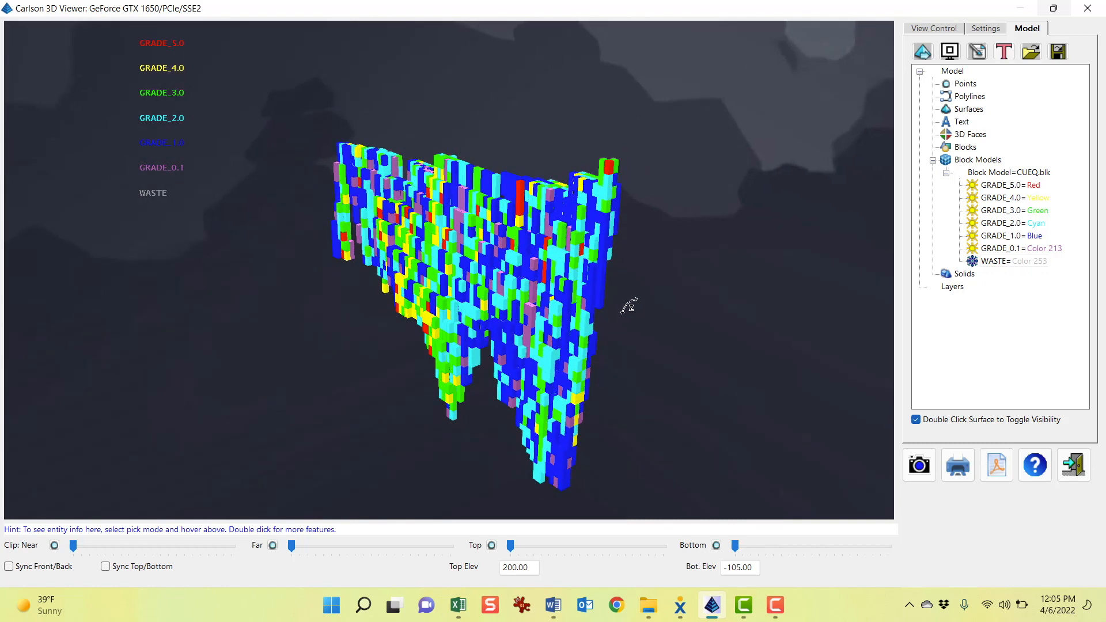
middle_click_drag(628, 306, 611, 261)
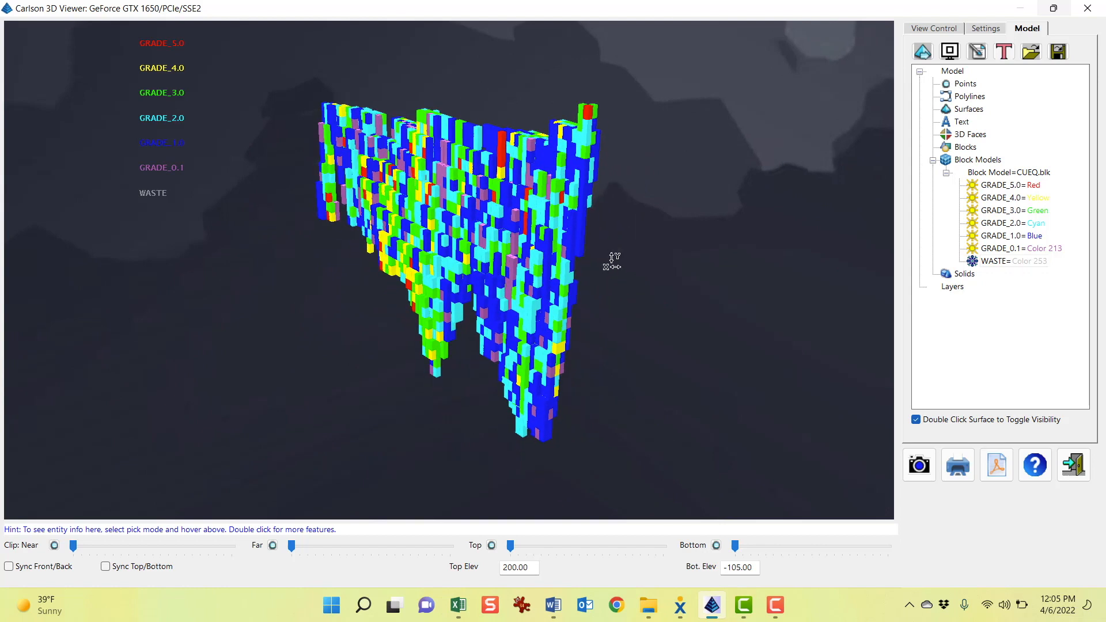
left_click_drag(731, 333, 551, 405)
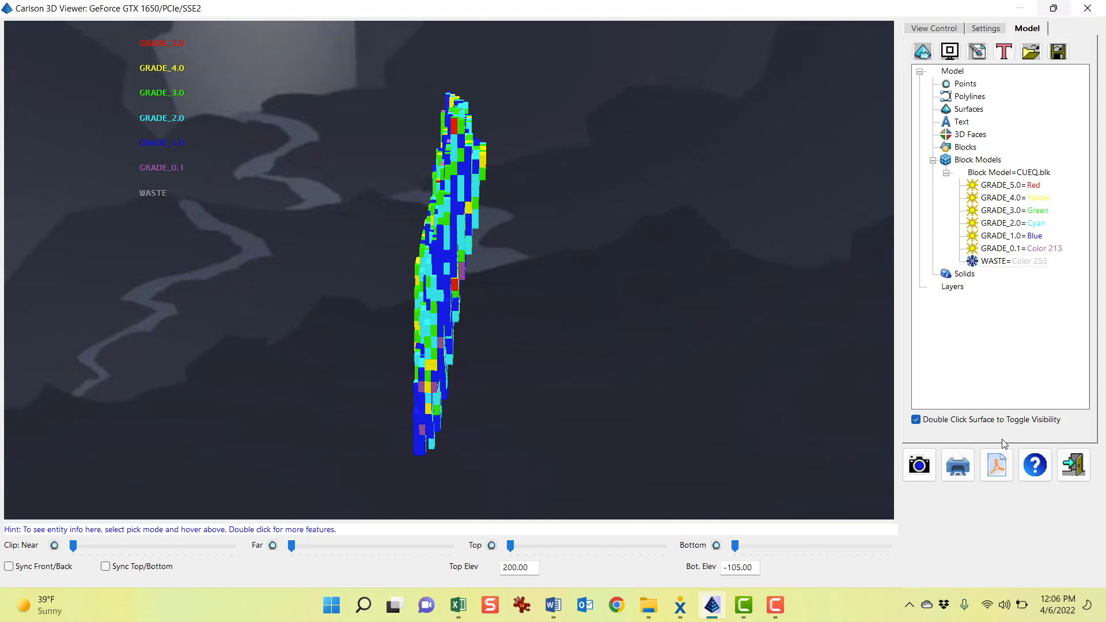
left_click_drag(665, 377, 649, 128)
left_click_drag(630, 351, 632, 170)
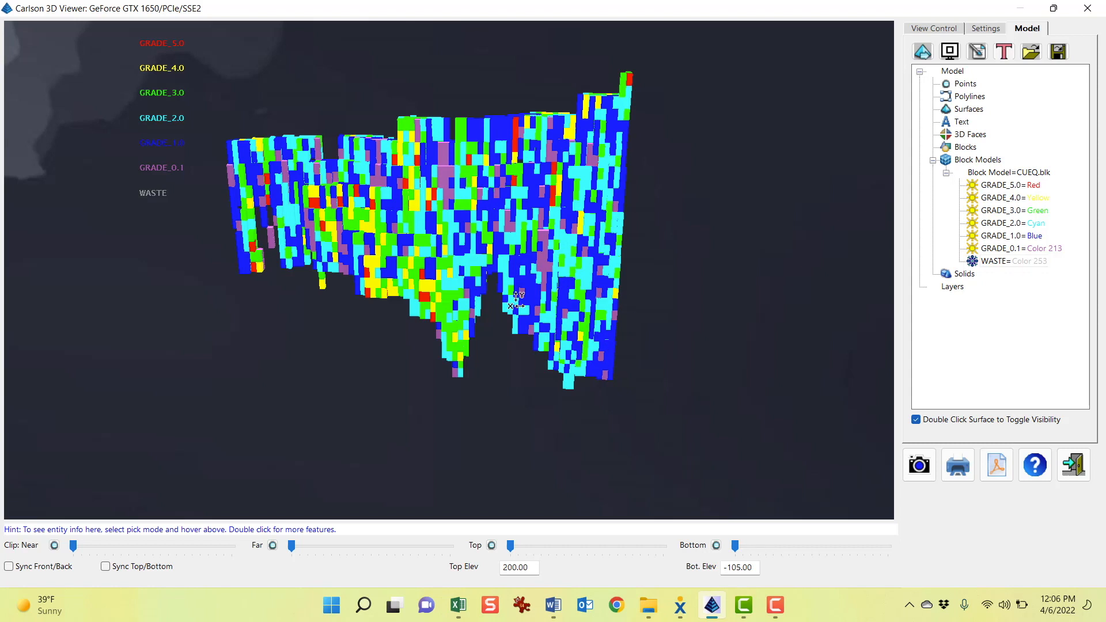
left_click_drag(479, 269, 491, 228)
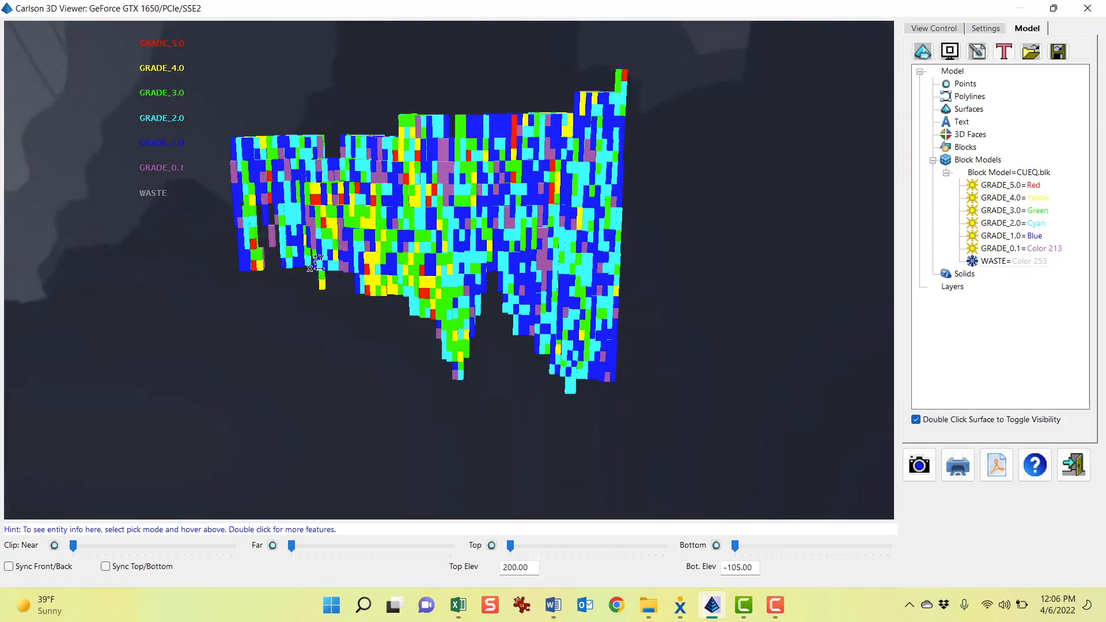
left_click_drag(488, 203, 483, 149)
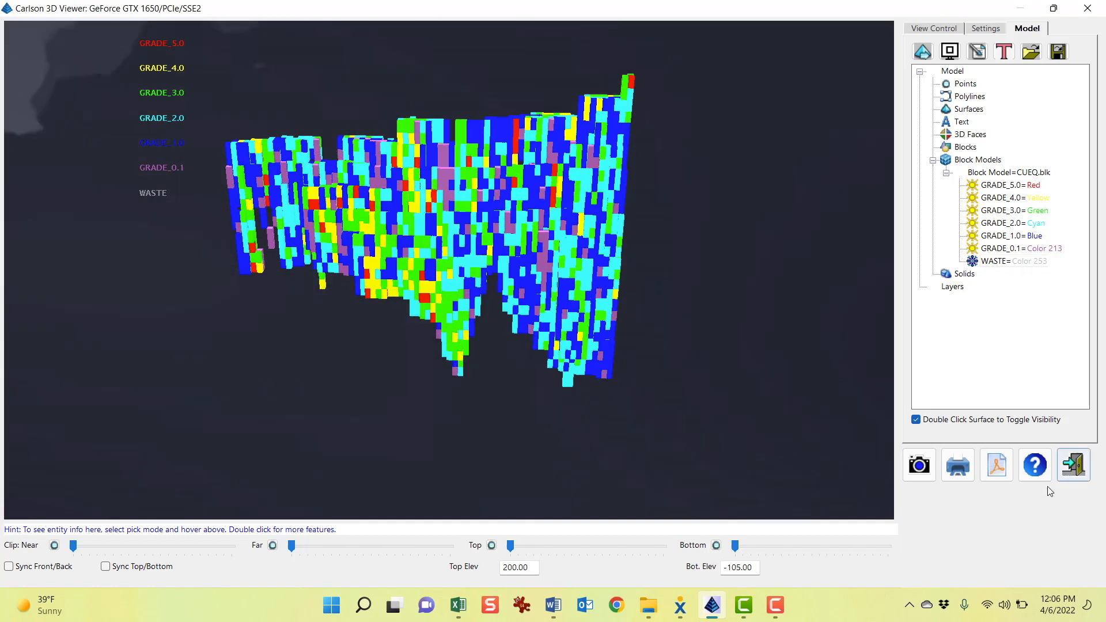
left_click(1075, 469)
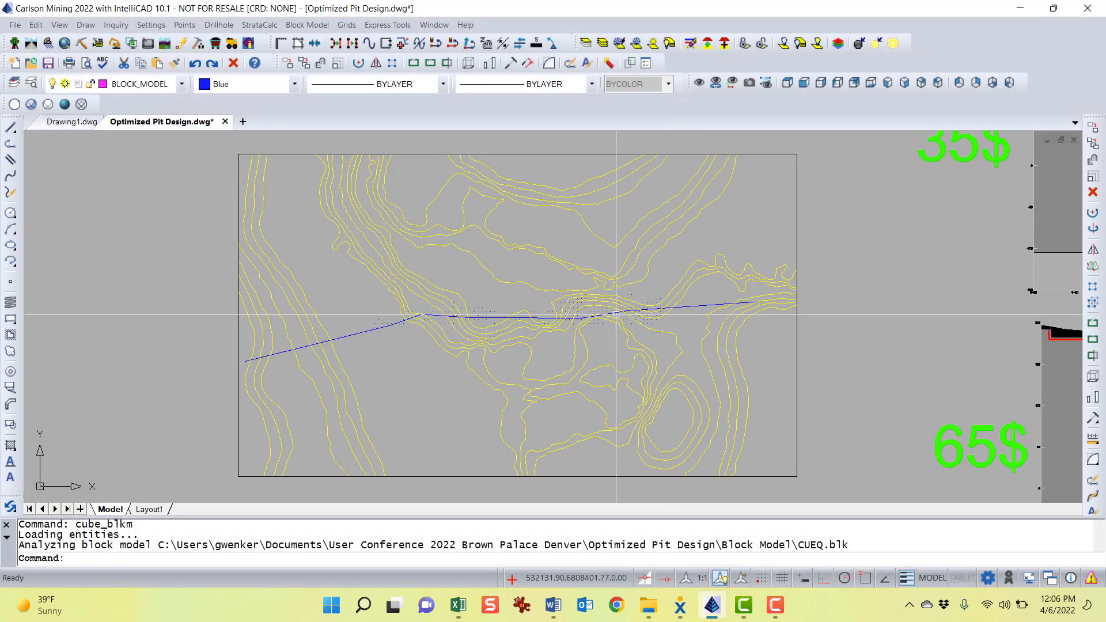
Switch to the Optimized Pit Design document in Word and highlight the phrase "Max Flow algorithm"
left_click(307, 25)
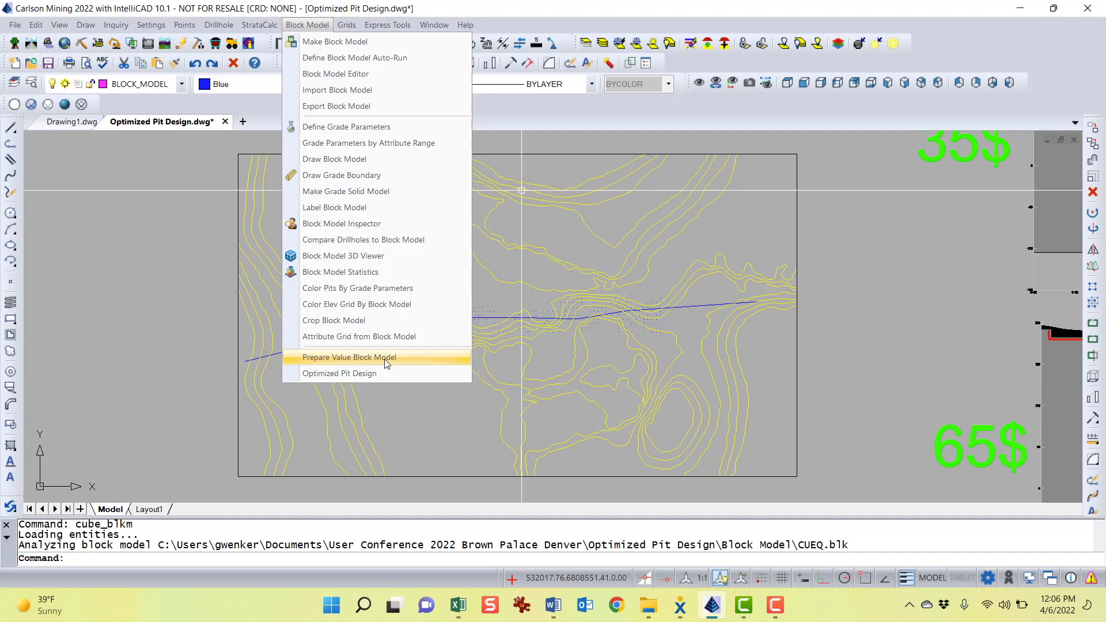
left_click(553, 605)
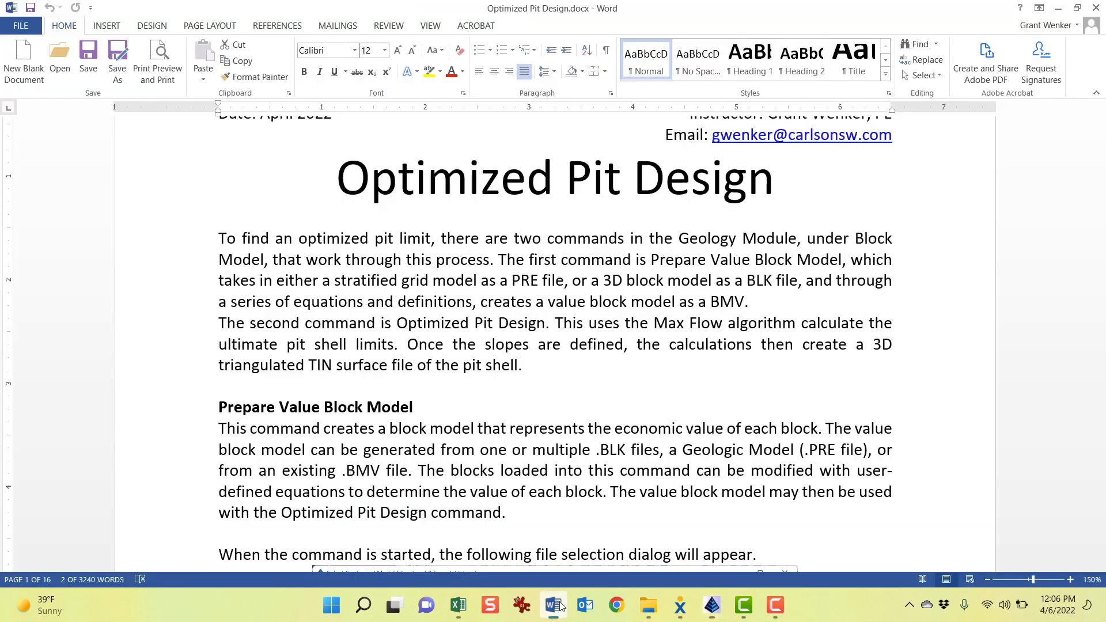
left_click(668, 322)
left_click_drag(656, 324, 755, 329)
Read down to the Prepare Value Block Model section, highlighting TIN and the heading, and return to the drawing
scroll(427, 340, "down", 1)
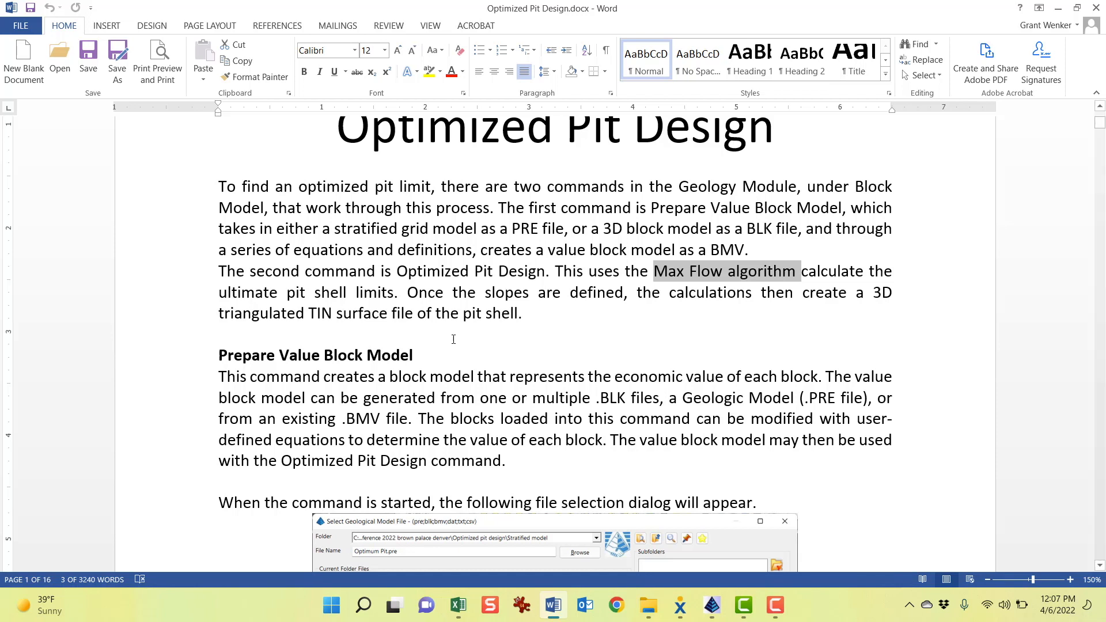
scroll(601, 312, "down", 2)
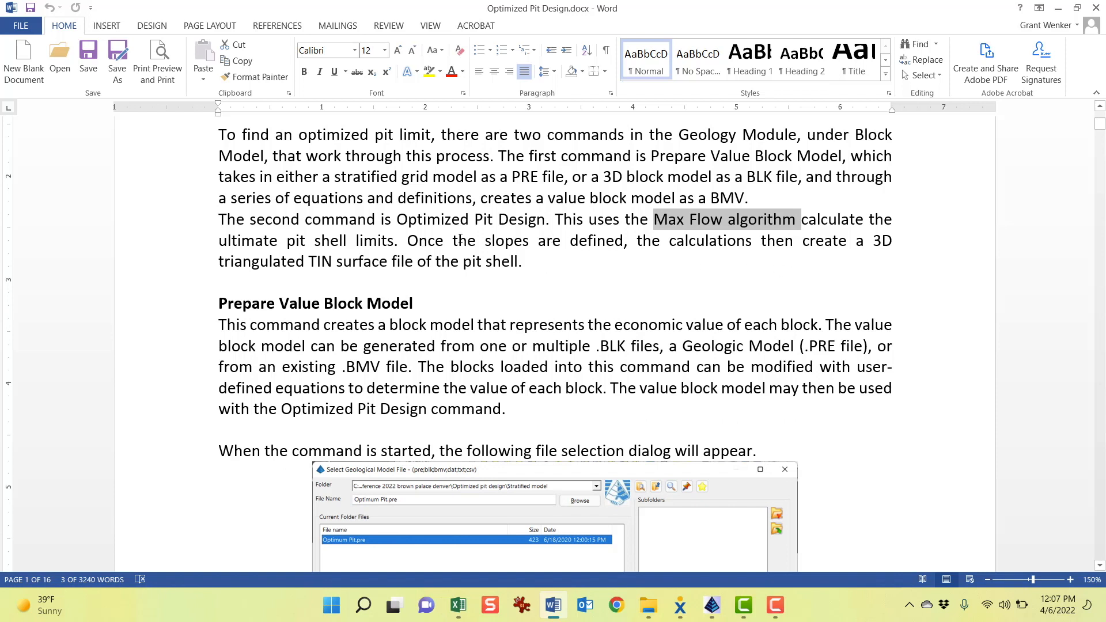
scroll(383, 201, "down", 2)
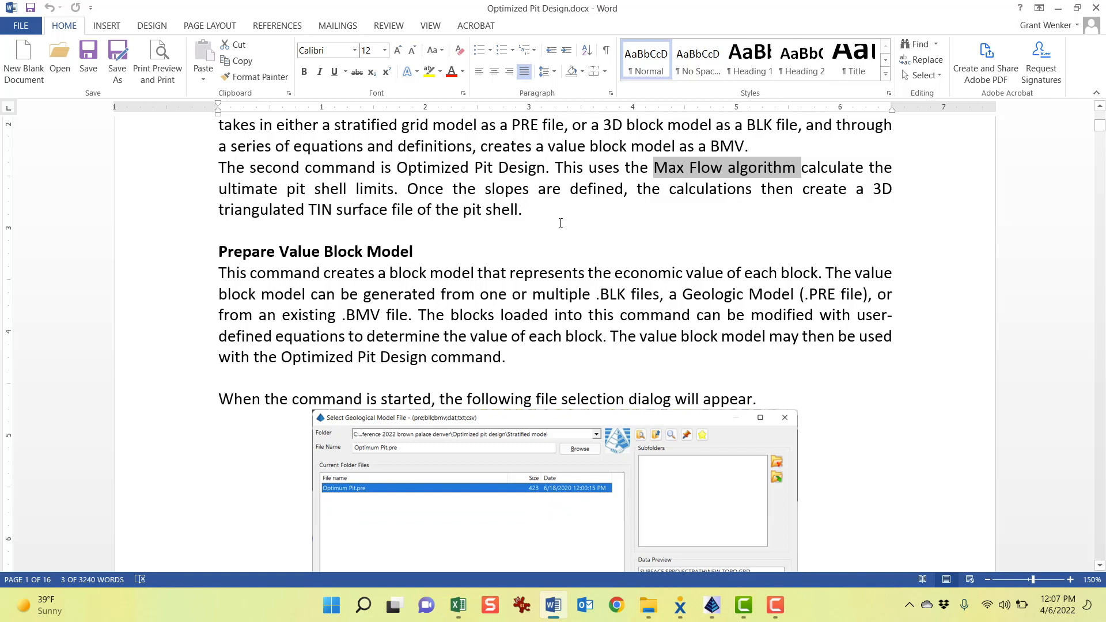
left_click_drag(309, 209, 338, 206)
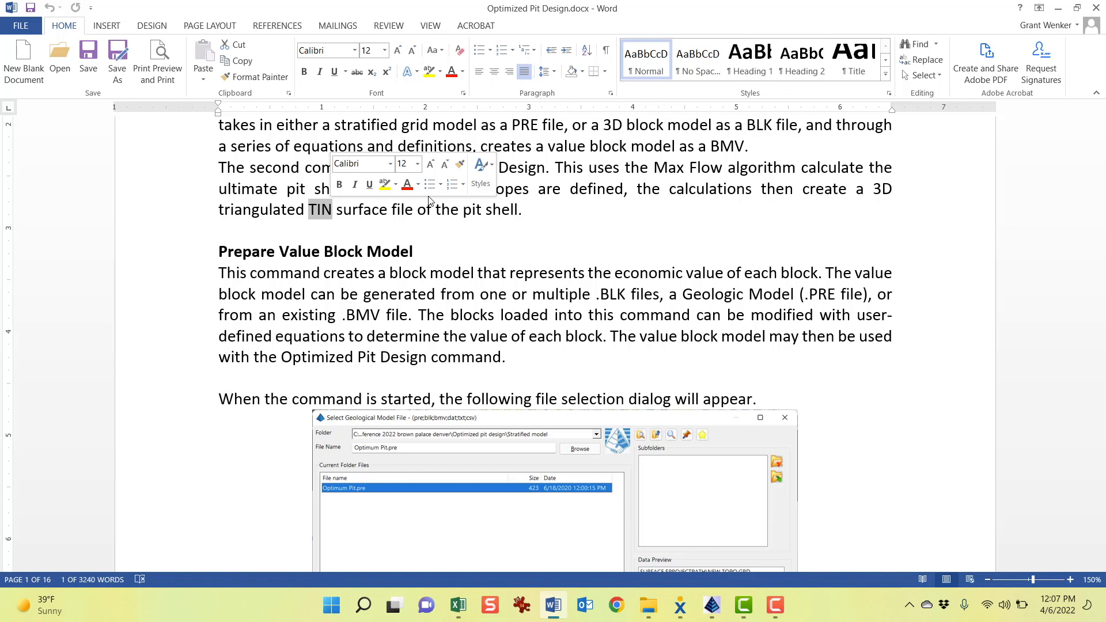
scroll(549, 290, "down", 2)
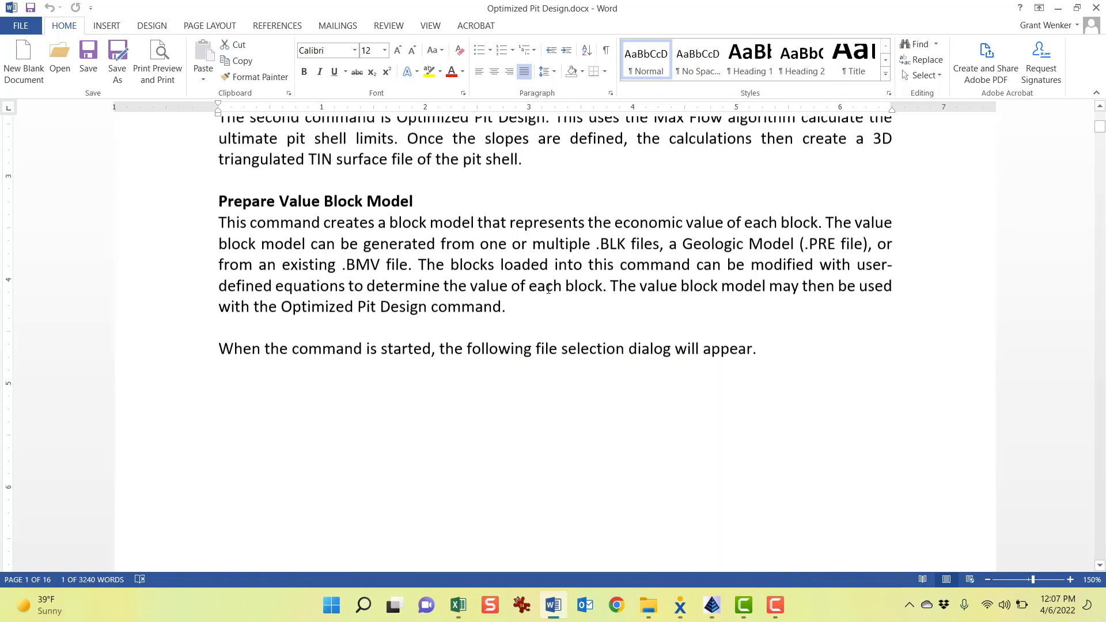
left_click_drag(219, 148, 423, 148)
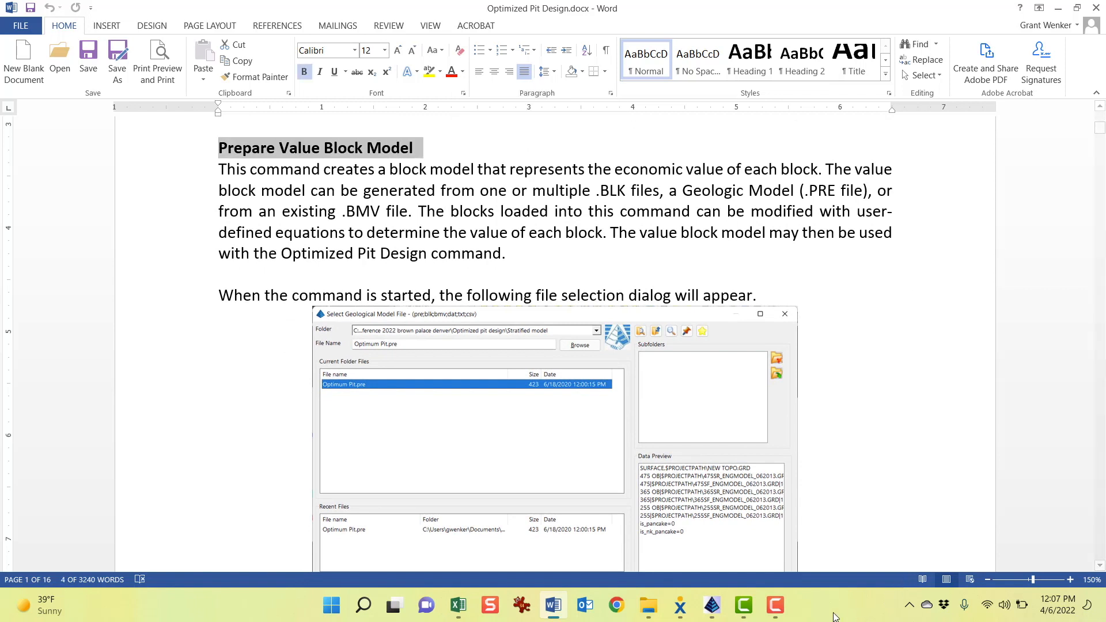
mouse_move(708, 611)
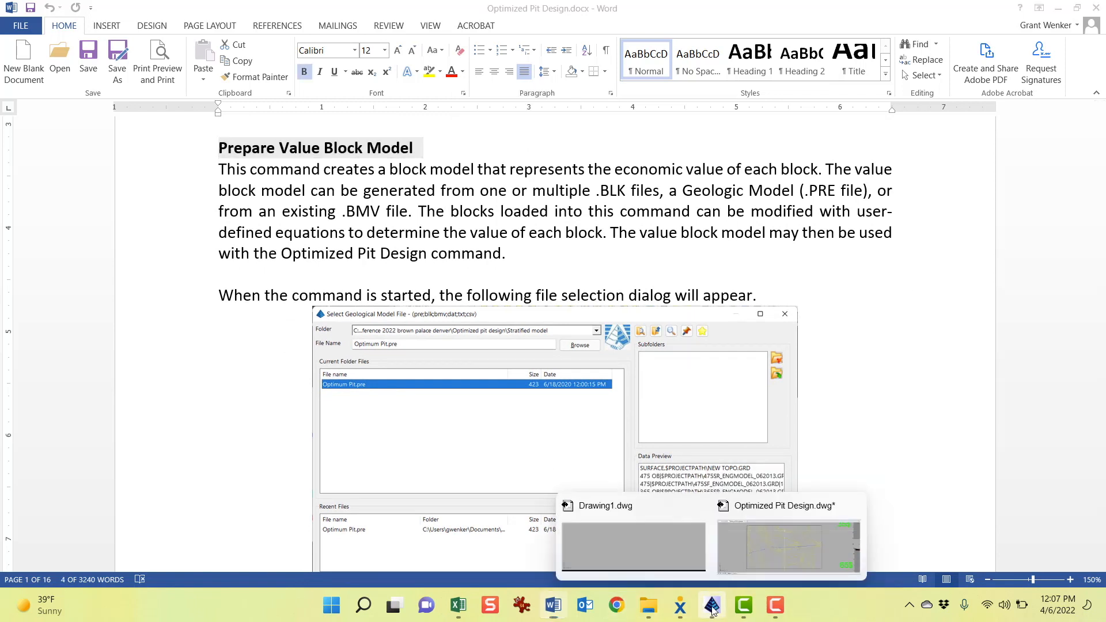
left_click(774, 553)
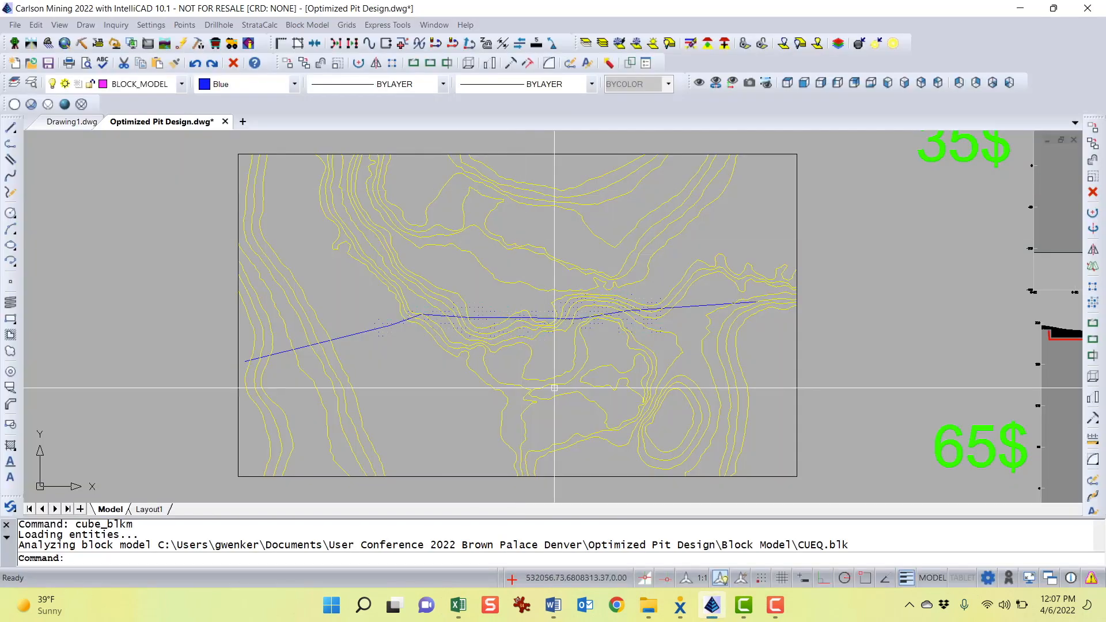
Start Prepare Value Block Model and open CUEQ.blk as the input geological model
middle_click_drag(554, 387, 546, 389)
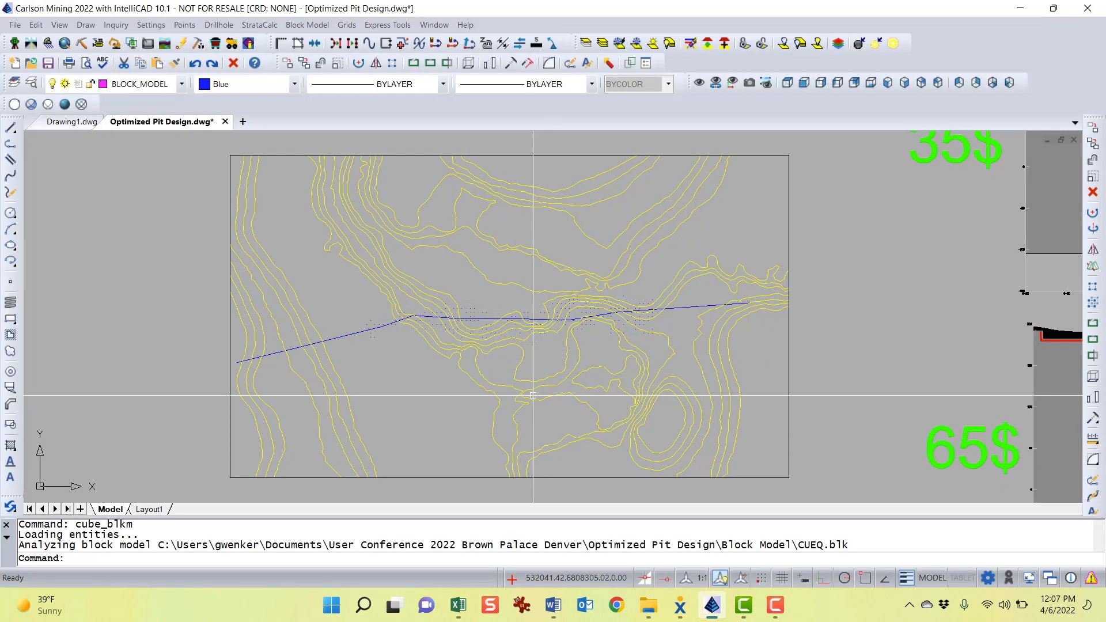
left_click(303, 29)
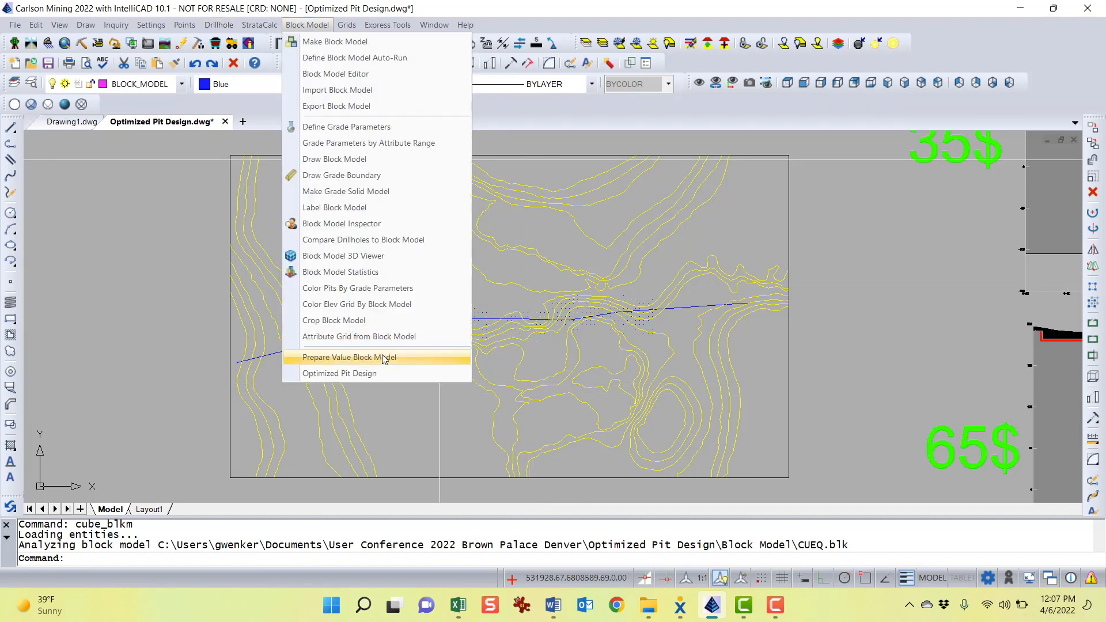
left_click(359, 357)
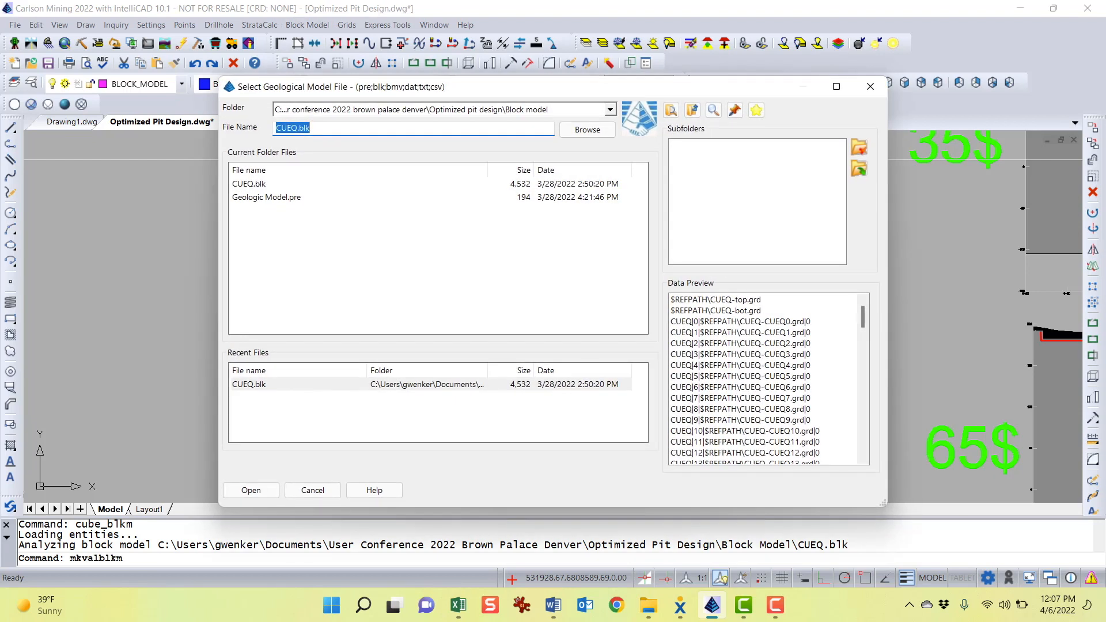
left_click_drag(462, 89, 460, 84)
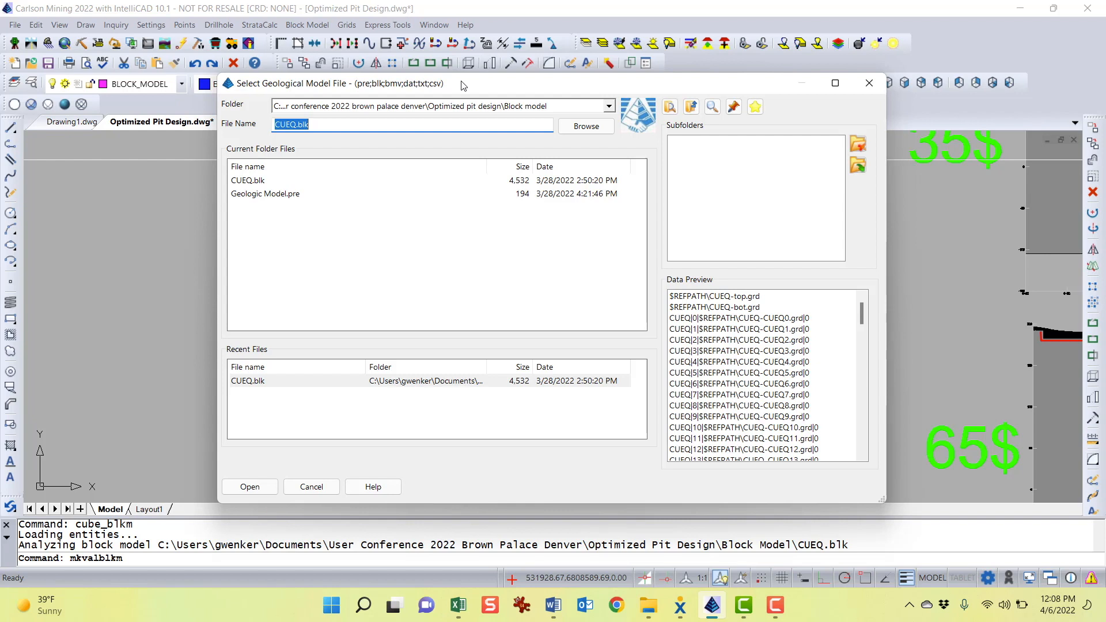
left_click(254, 182)
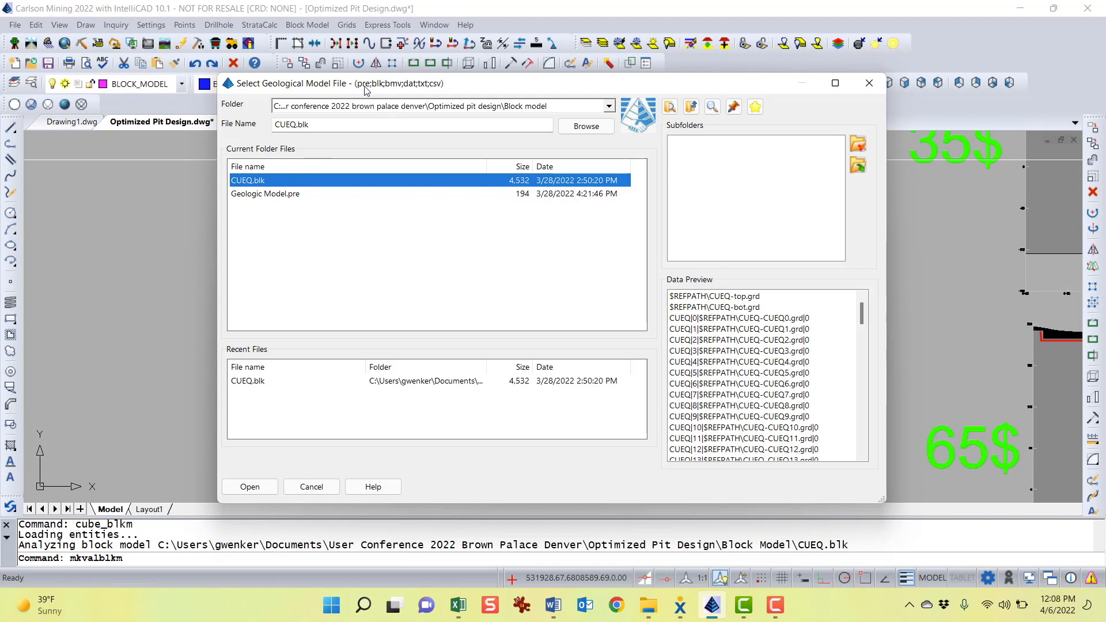
mouse_move(362, 89)
left_mouse_down()
mouse_move(373, 86)
mouse_move(363, 88)
mouse_move(366, 72)
left_mouse_up()
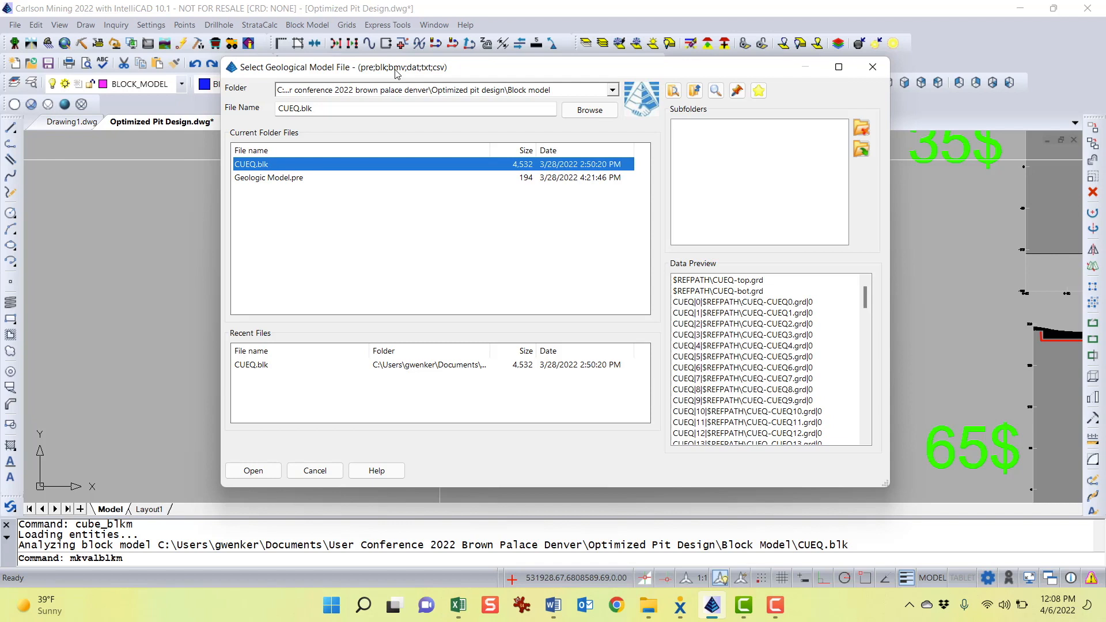
left_click_drag(397, 73, 401, 75)
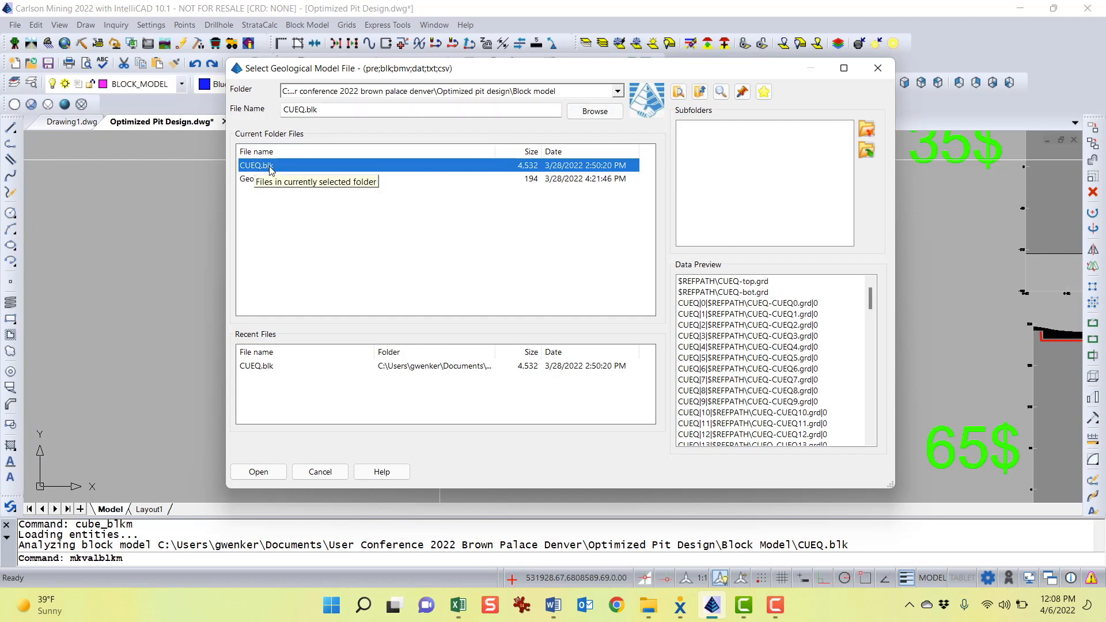
left_click(259, 472)
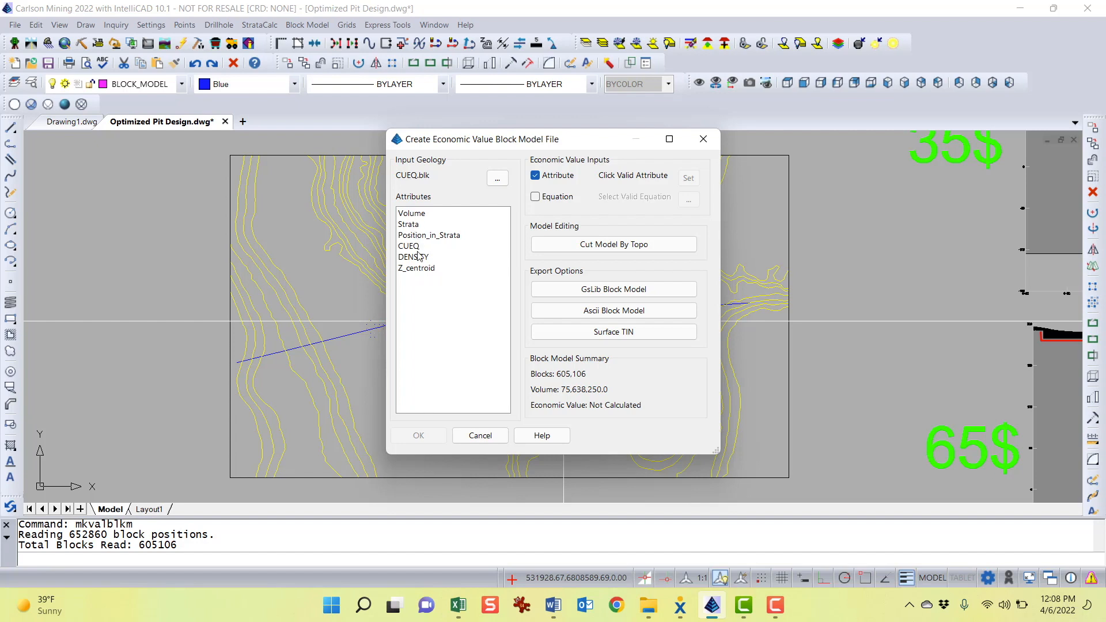
Step through each listed block model attribute, then set the economic value input to Equation
left_click(419, 217)
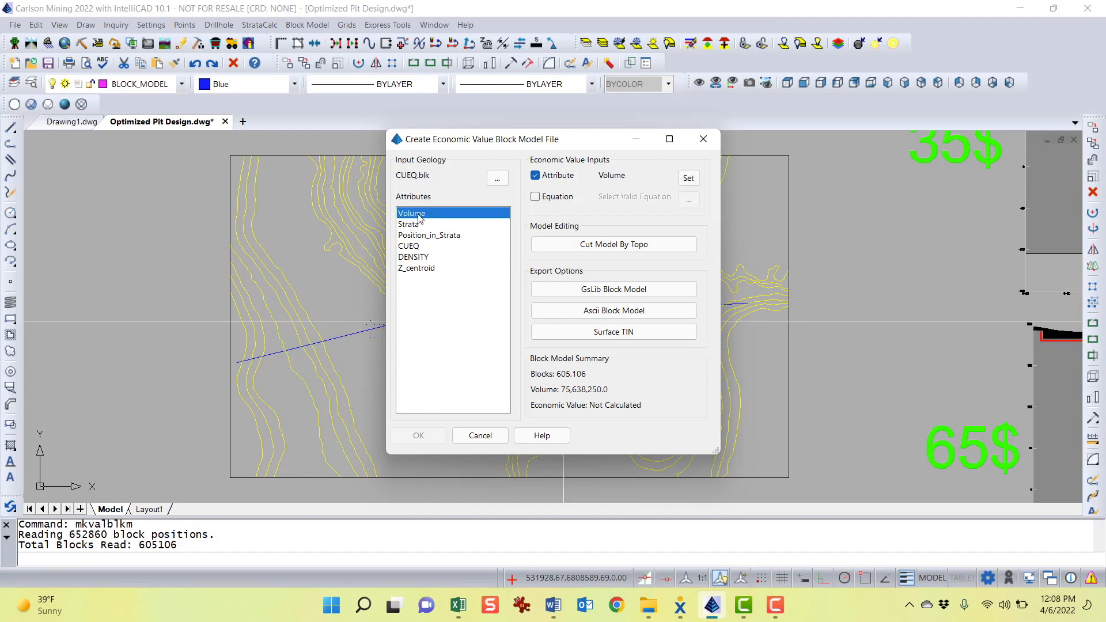
left_click(417, 227)
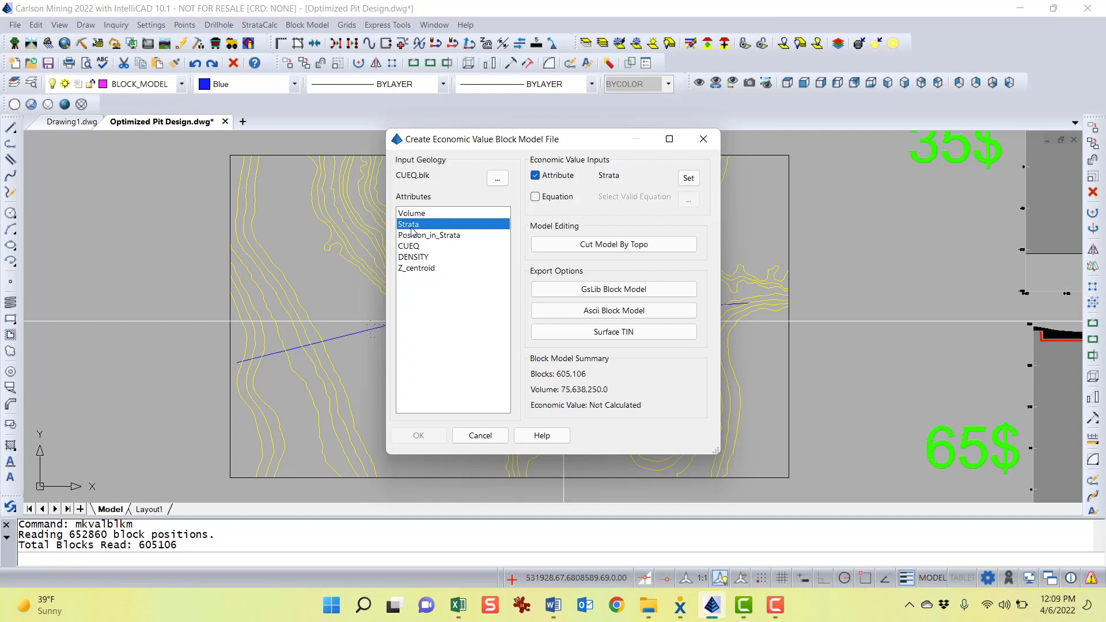
left_click(441, 237)
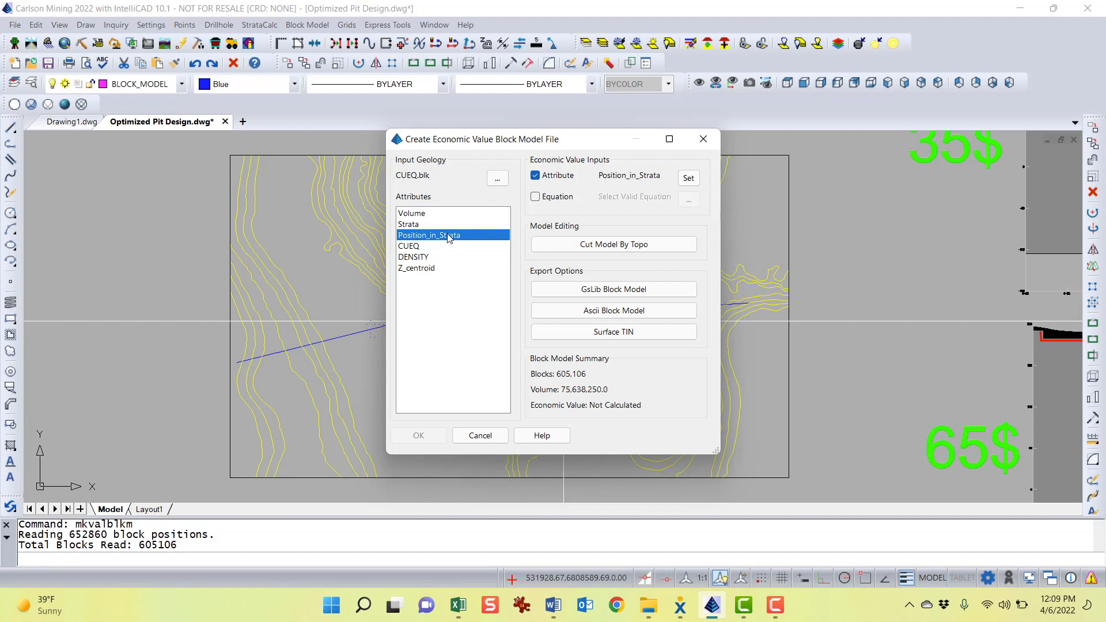
left_click(418, 251)
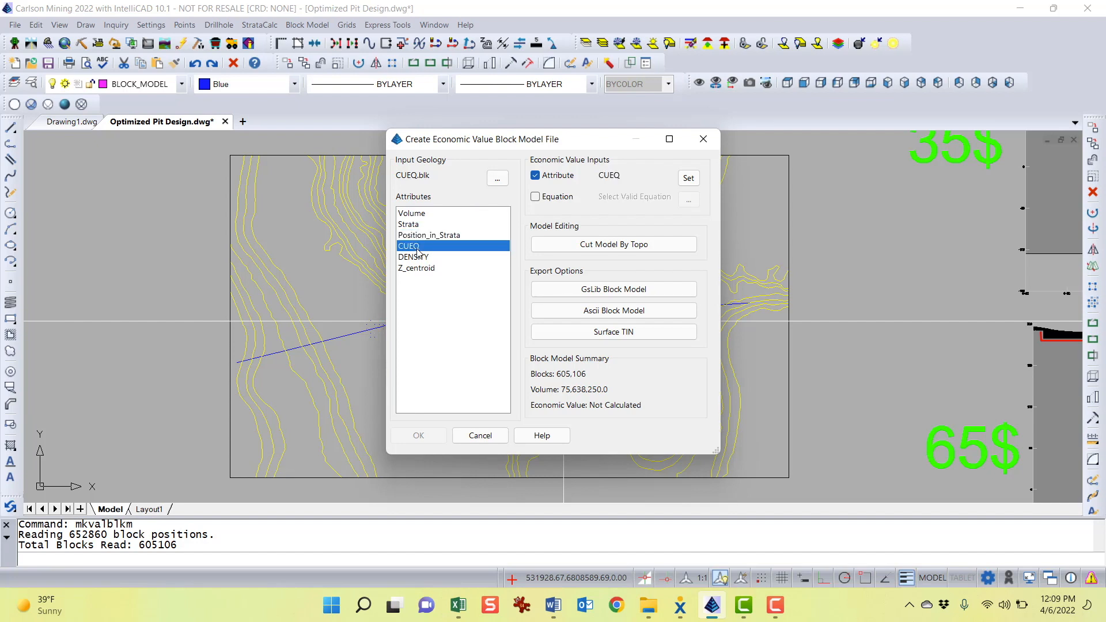
left_click_drag(560, 147, 543, 152)
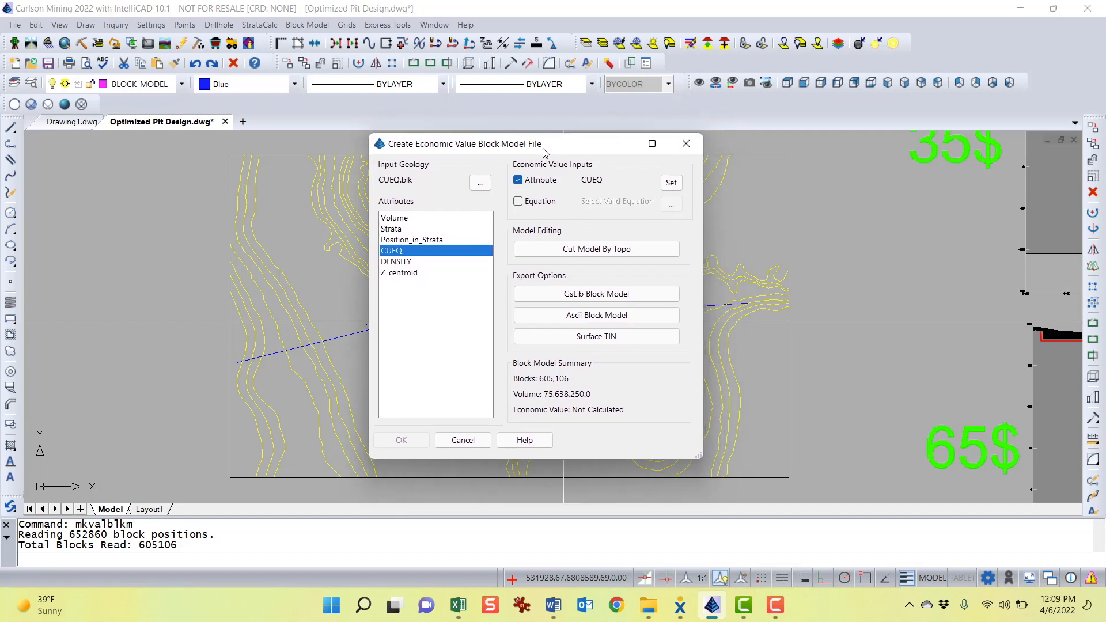
left_click(397, 263)
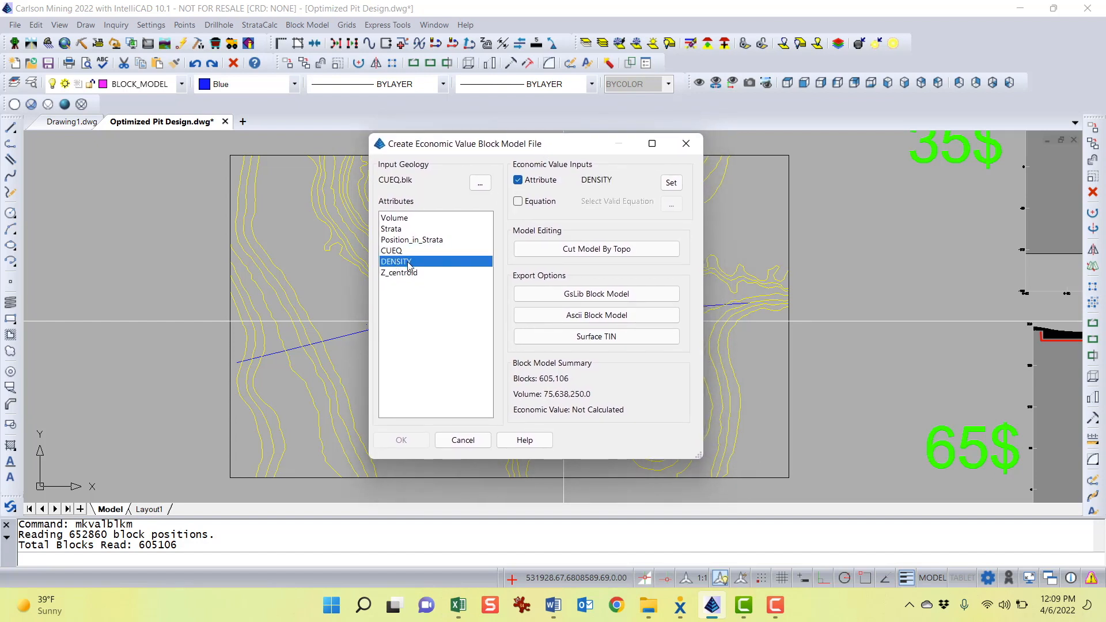
left_click(406, 274)
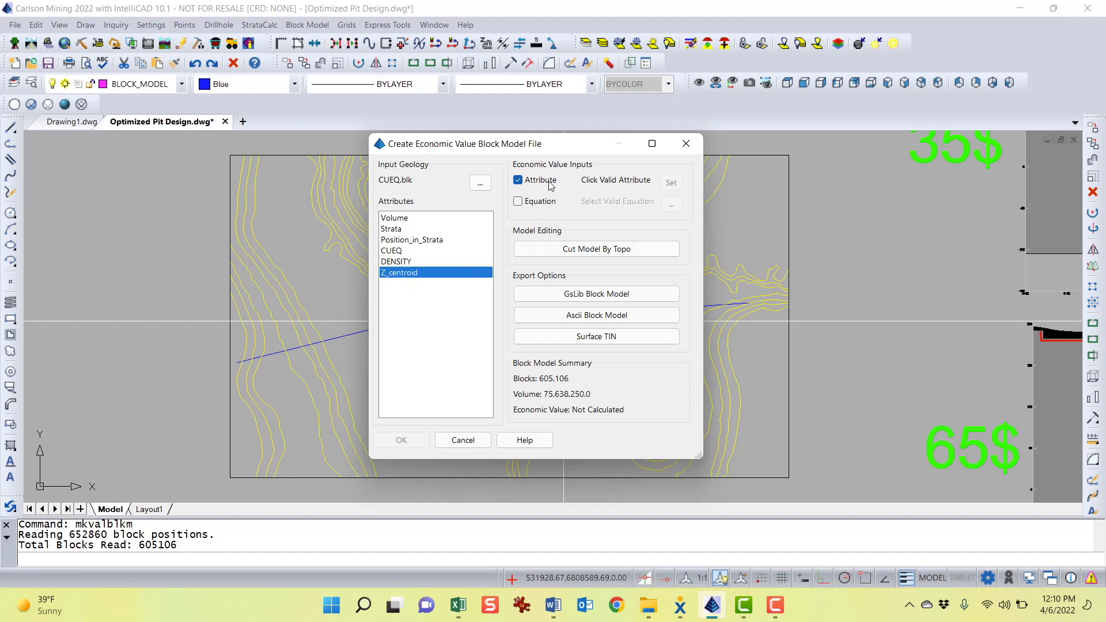
left_click(522, 203)
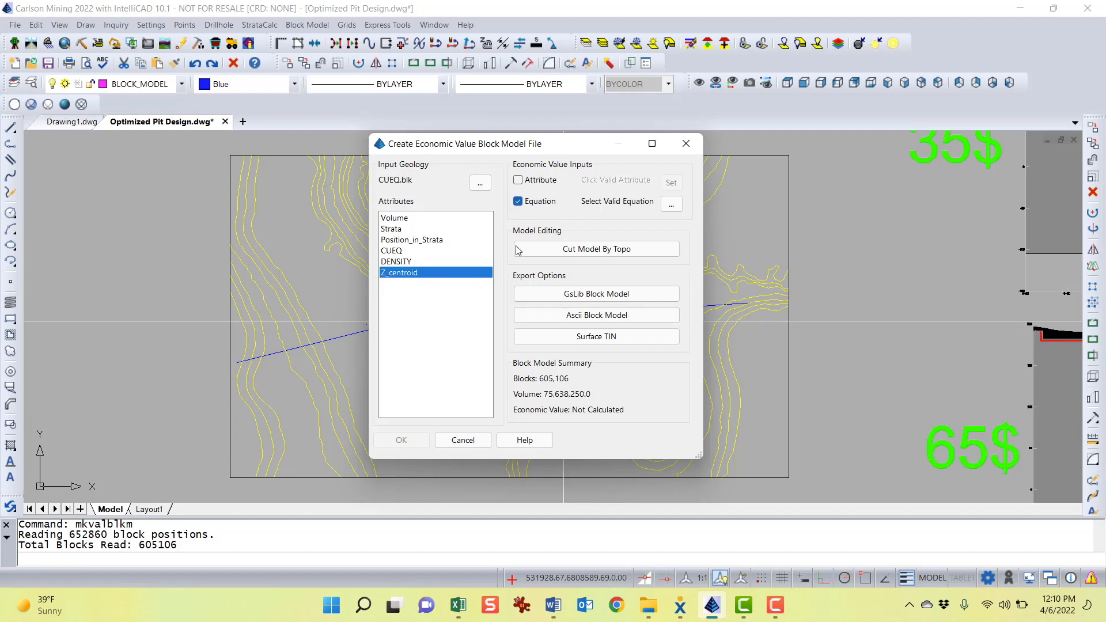
Cut the block model by topography using the TOPO.grd surface, removing blocks above the surface
left_click_drag(448, 153, 701, 160)
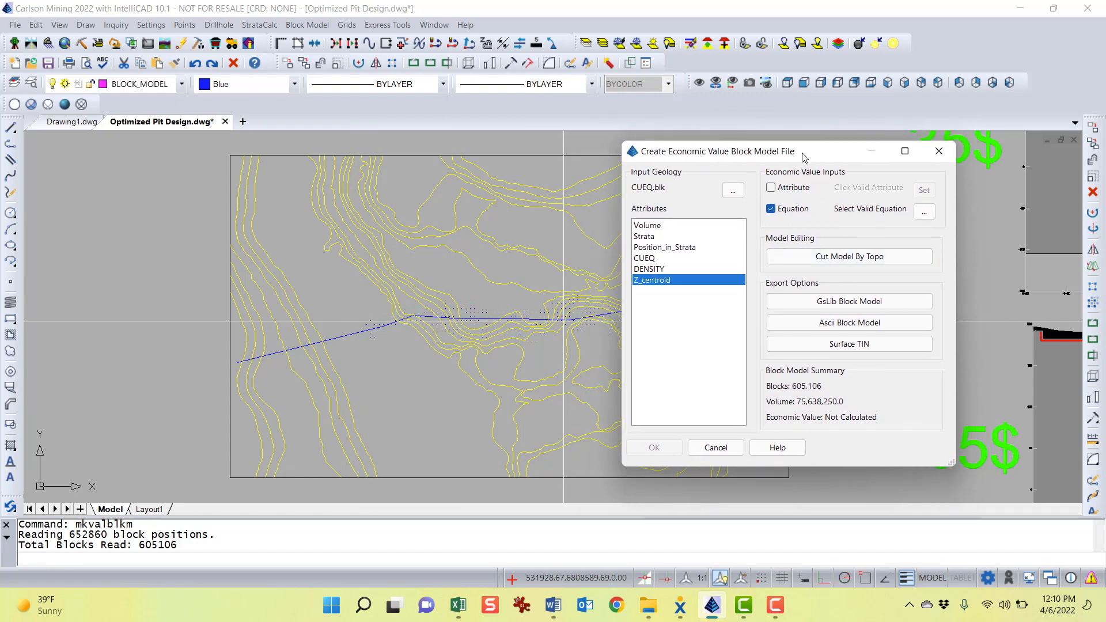
left_click_drag(804, 153, 599, 139)
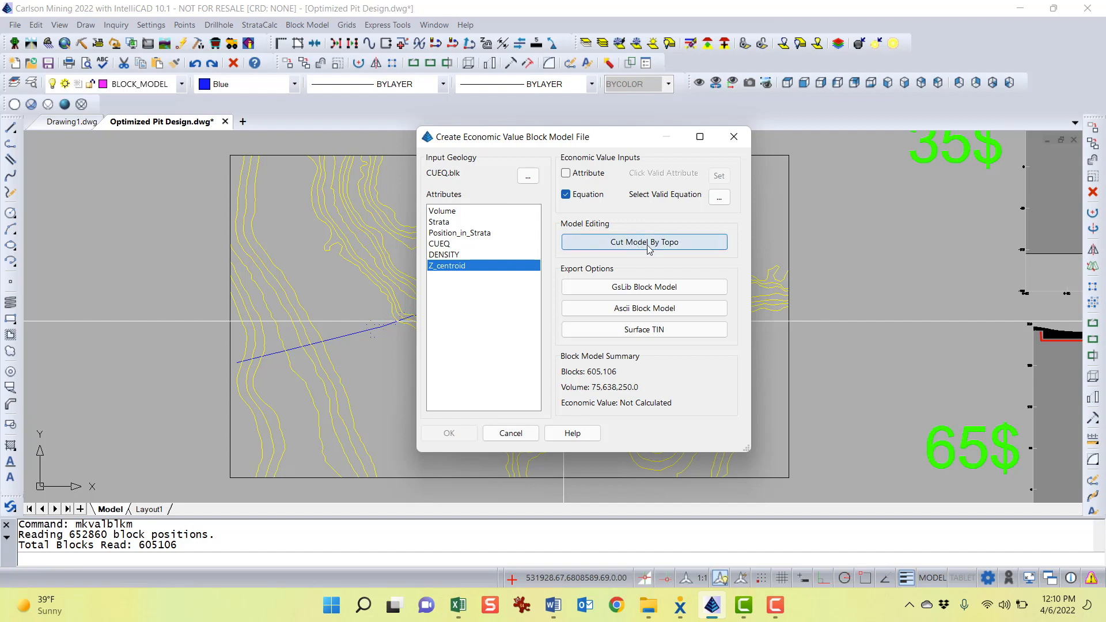
left_click(619, 247)
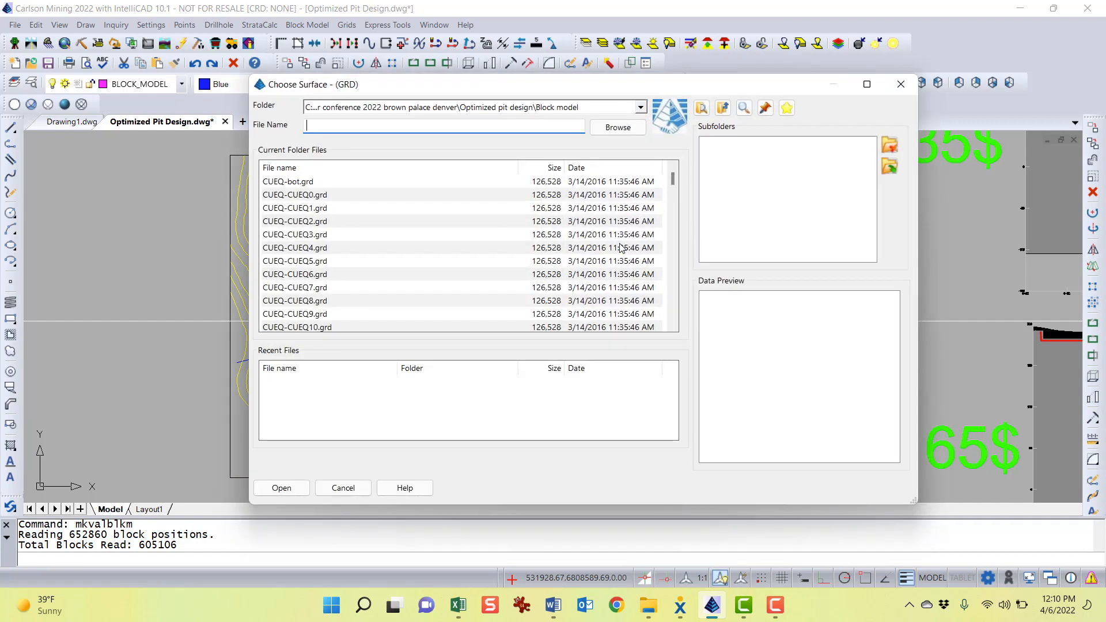
left_click_drag(673, 181, 657, 330)
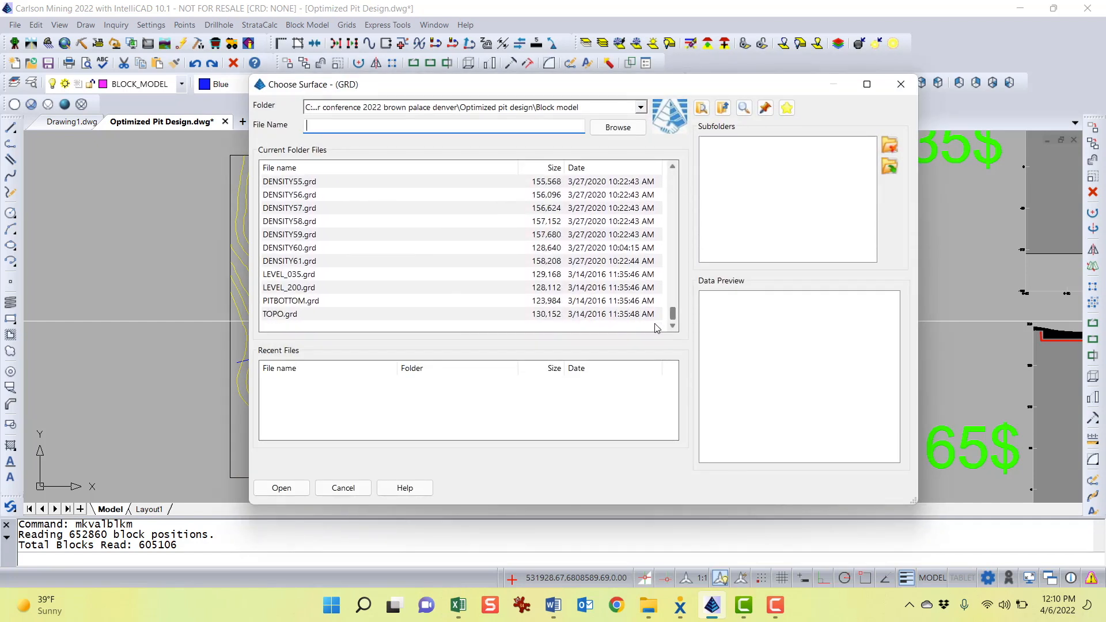
left_click(286, 317)
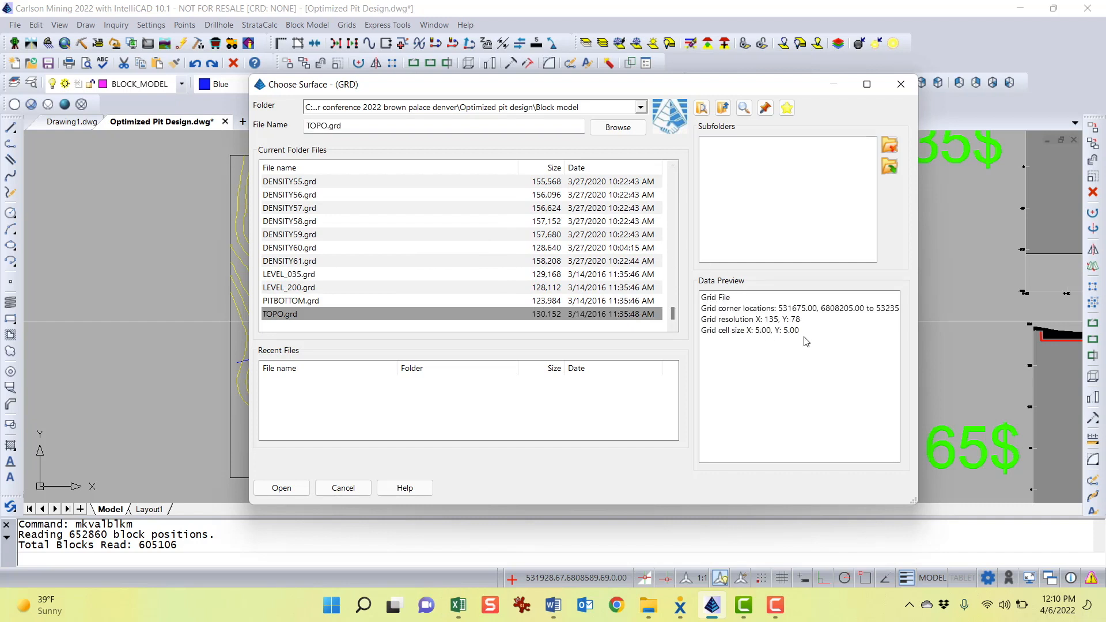
left_click(281, 488)
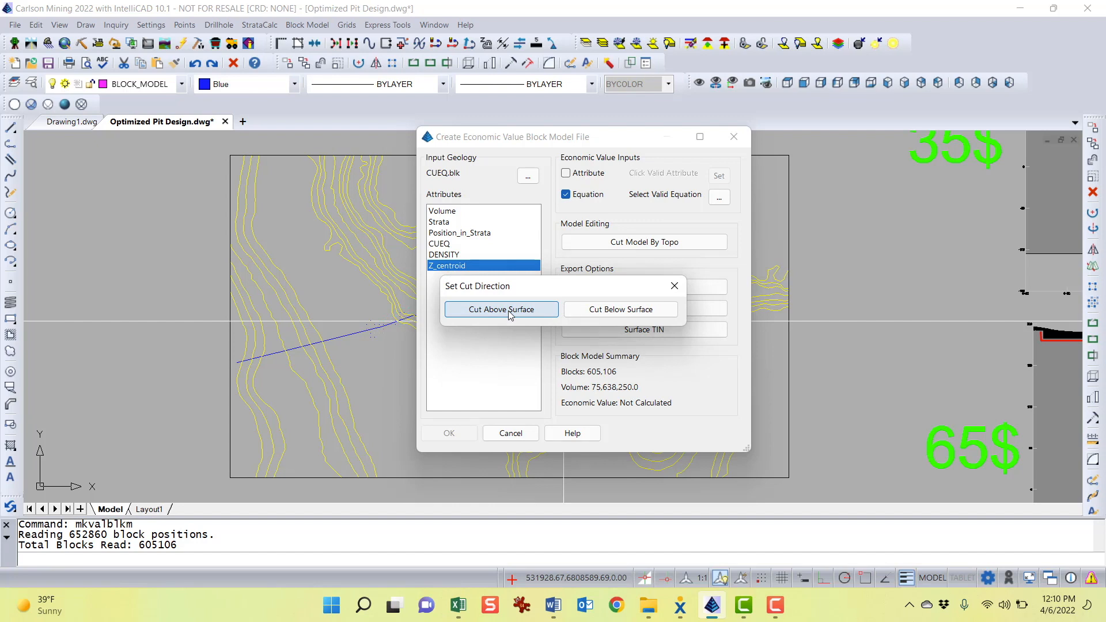
left_click(510, 313)
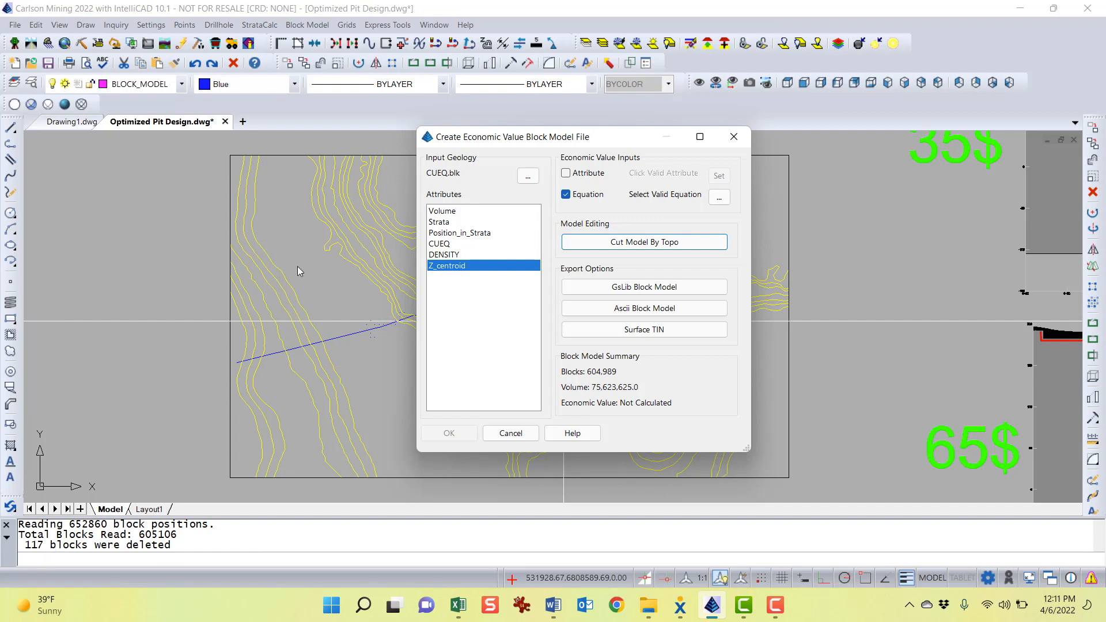
Open the Define Equation Model editor to select a valid equation
left_click_drag(606, 137, 585, 138)
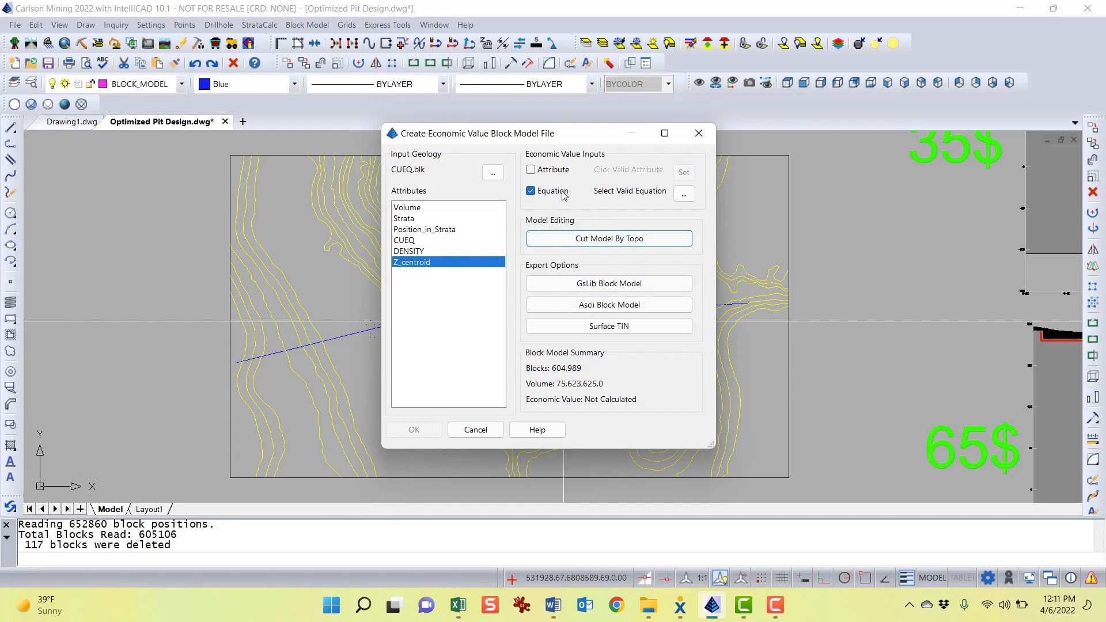
left_click(683, 195)
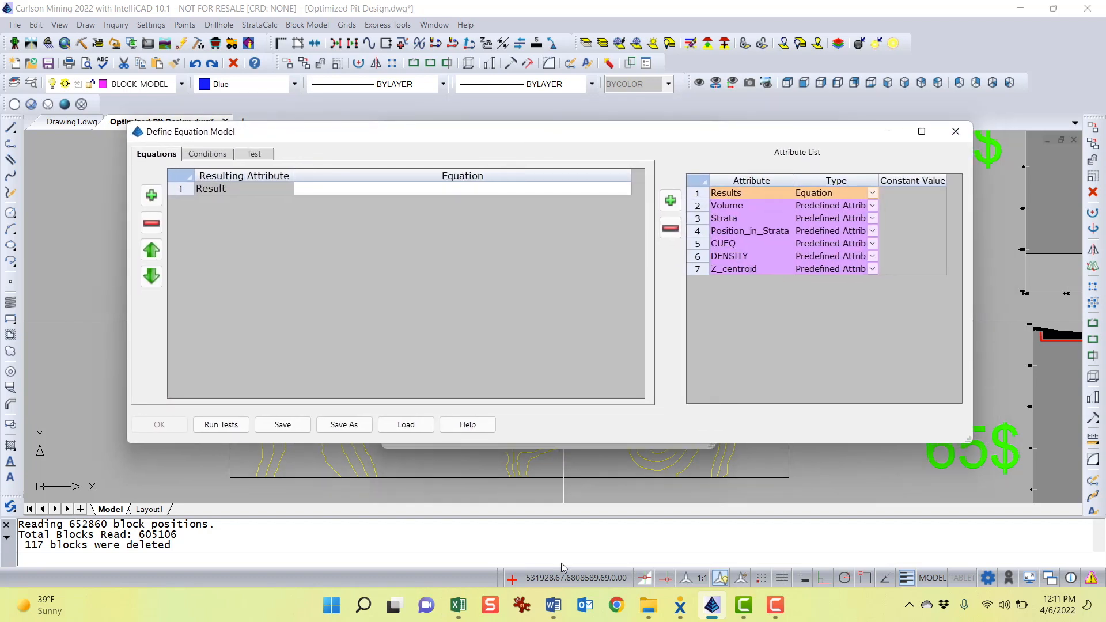
mouse_move(550, 616)
left_click_drag(568, 137, 558, 131)
Switch to the Word document and read the Economic Value Inputs and Model Editing sections, selecting the Attribute and Define Equations labels
left_click(554, 604)
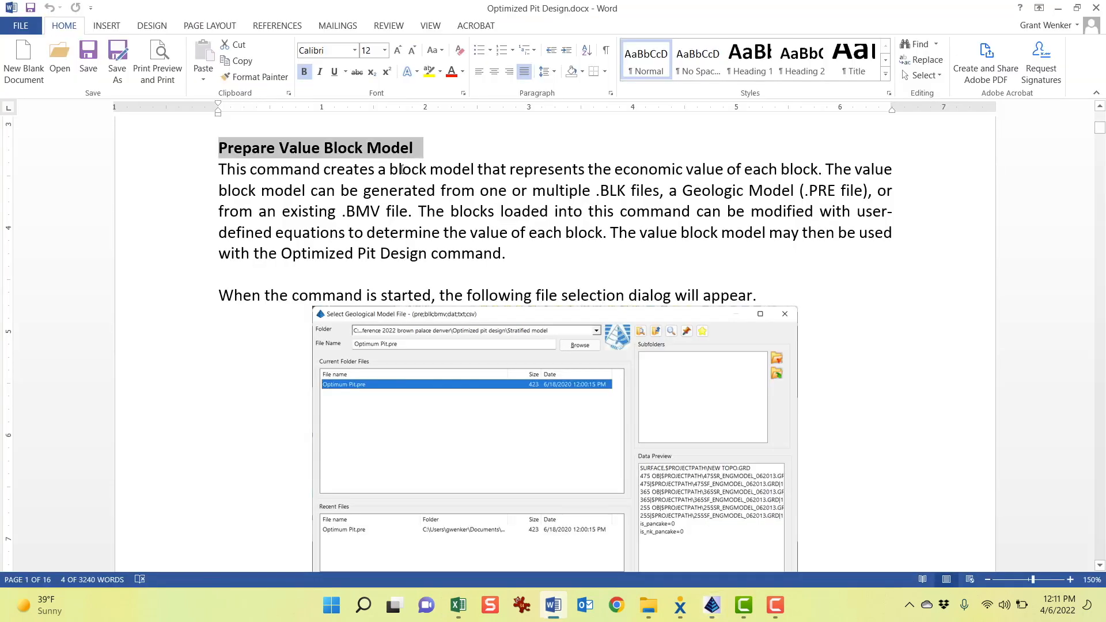
left_click(309, 230)
scroll(310, 230, "down", 15)
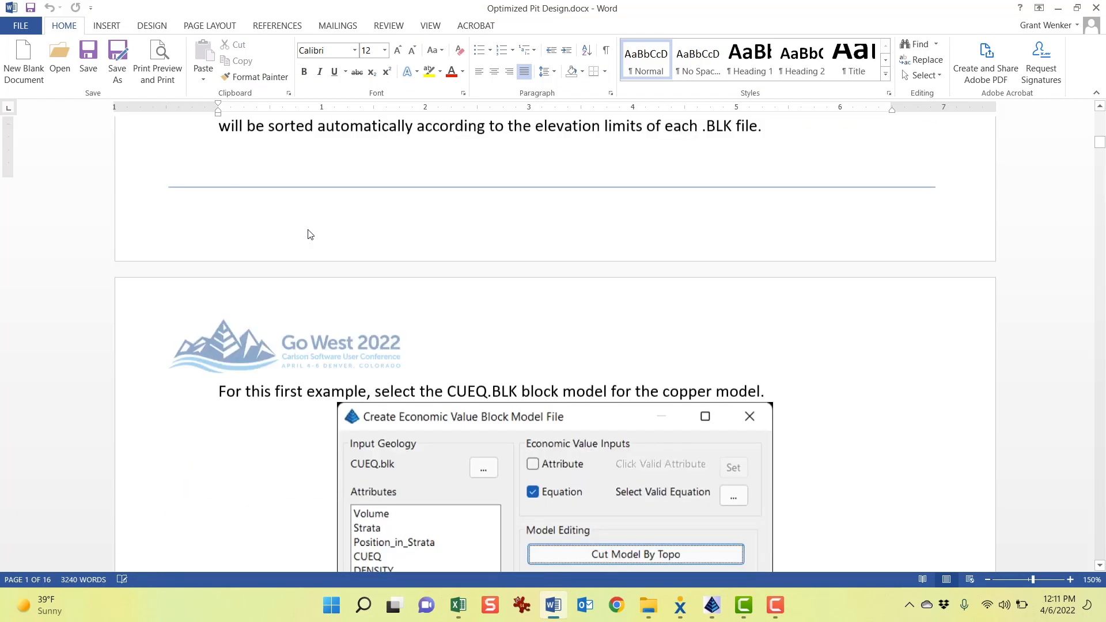
scroll(309, 232, "down", 5)
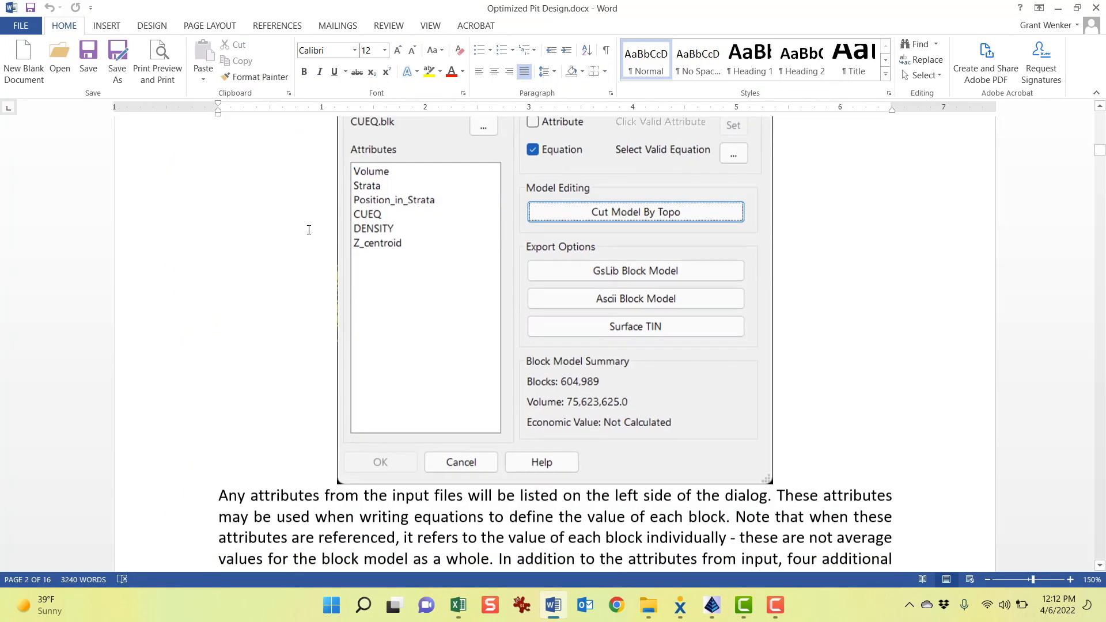
scroll(308, 230, "down", 5)
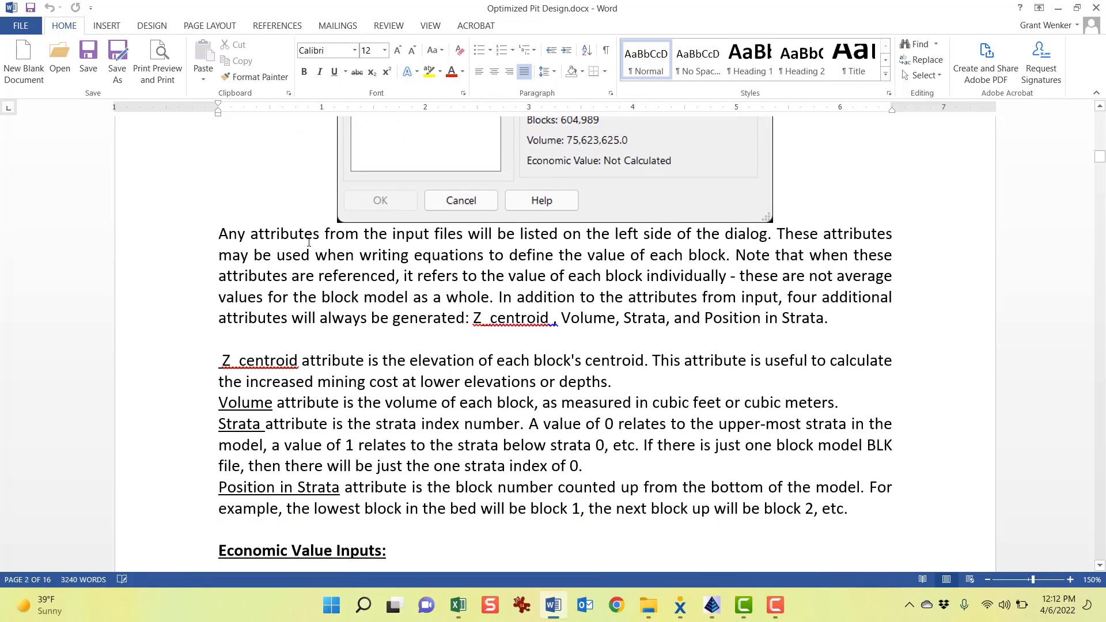
scroll(723, 322, "down", 5)
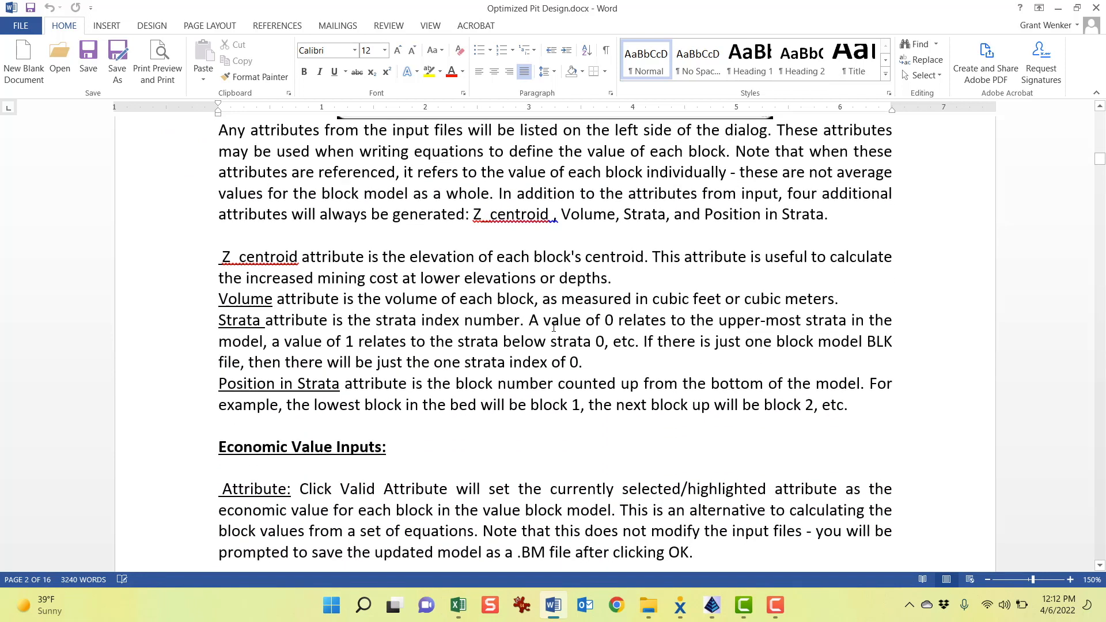
scroll(554, 327, "down", 10)
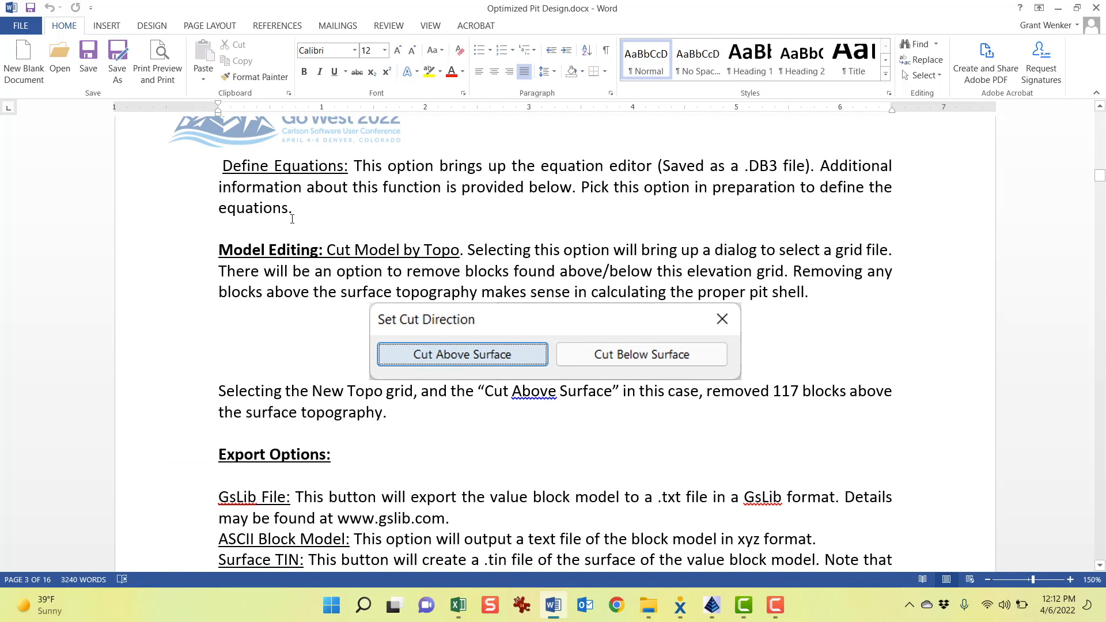
scroll(436, 240, "up", 10)
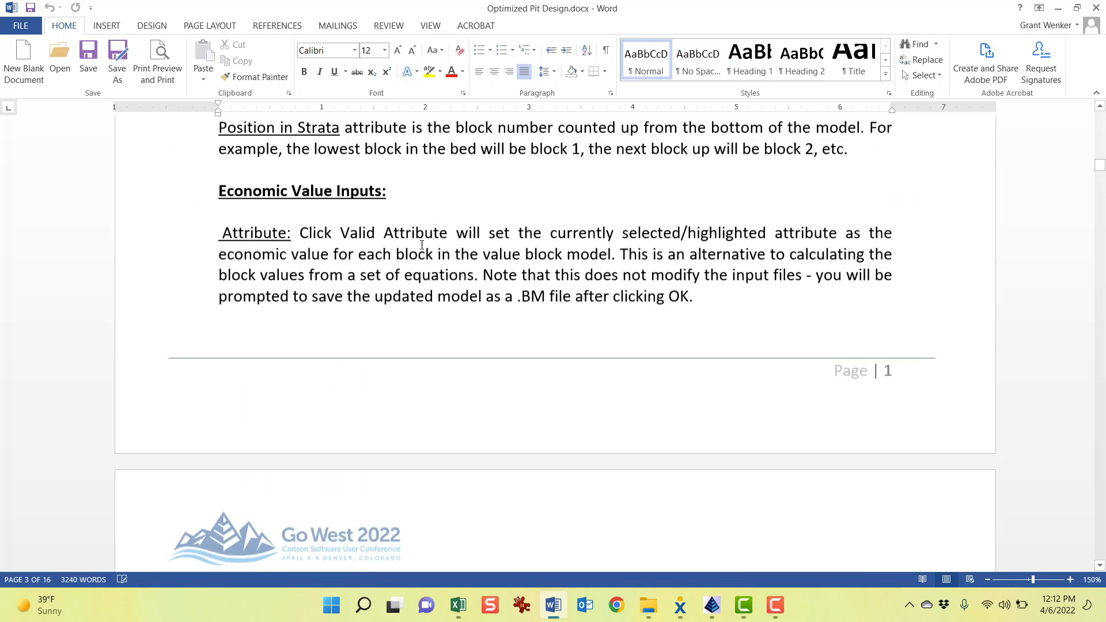
left_click_drag(236, 283, 382, 282)
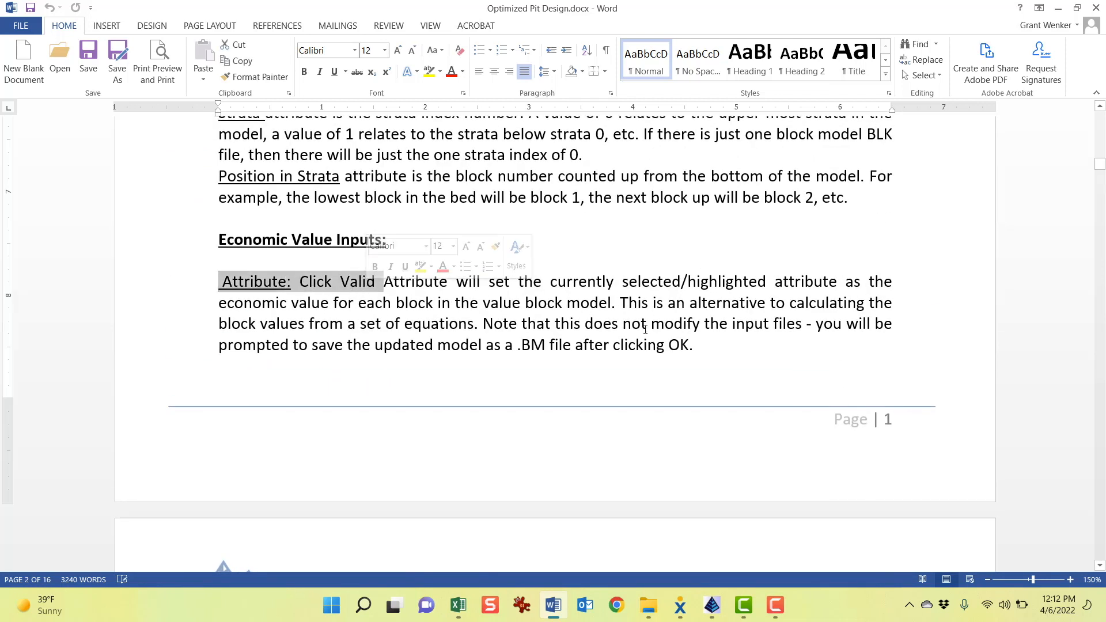
scroll(605, 316, "down", 4)
scroll(605, 317, "down", 5)
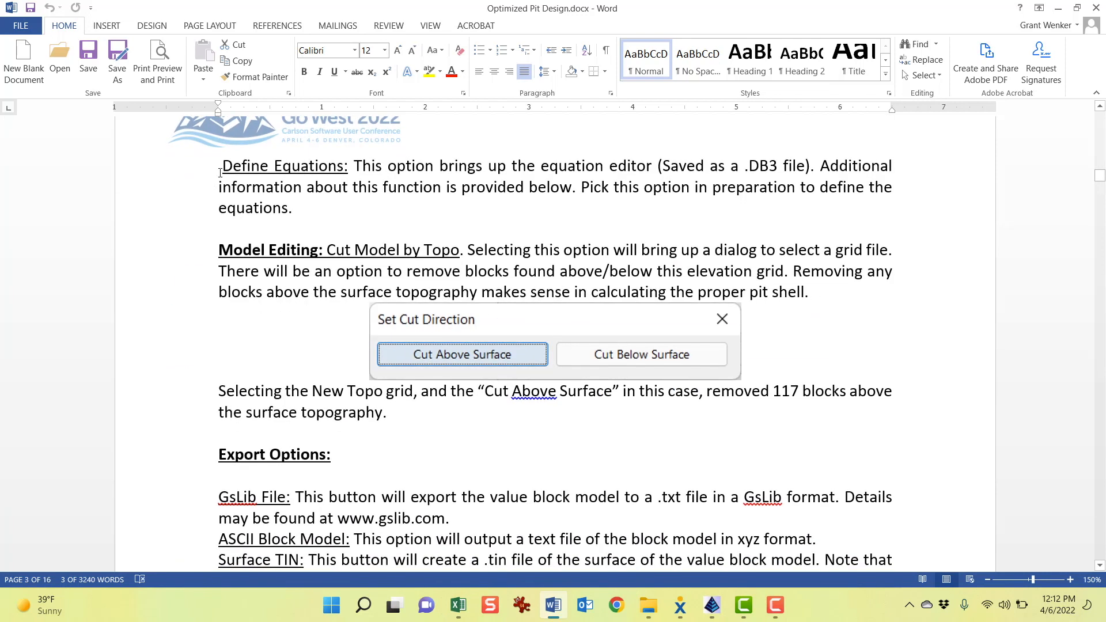
left_click_drag(220, 166, 348, 166)
scroll(264, 259, "down", 1)
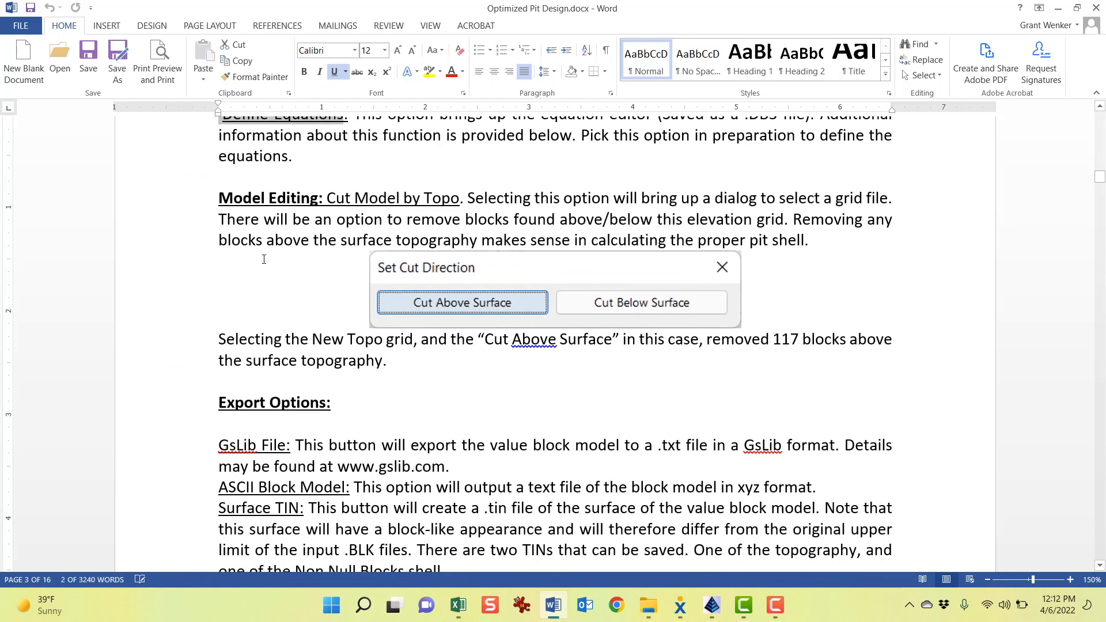
Read the Model Editing, Export Options and Block Model Summary sections of the Word document, highlighting their labels
left_click_drag(217, 199, 534, 199)
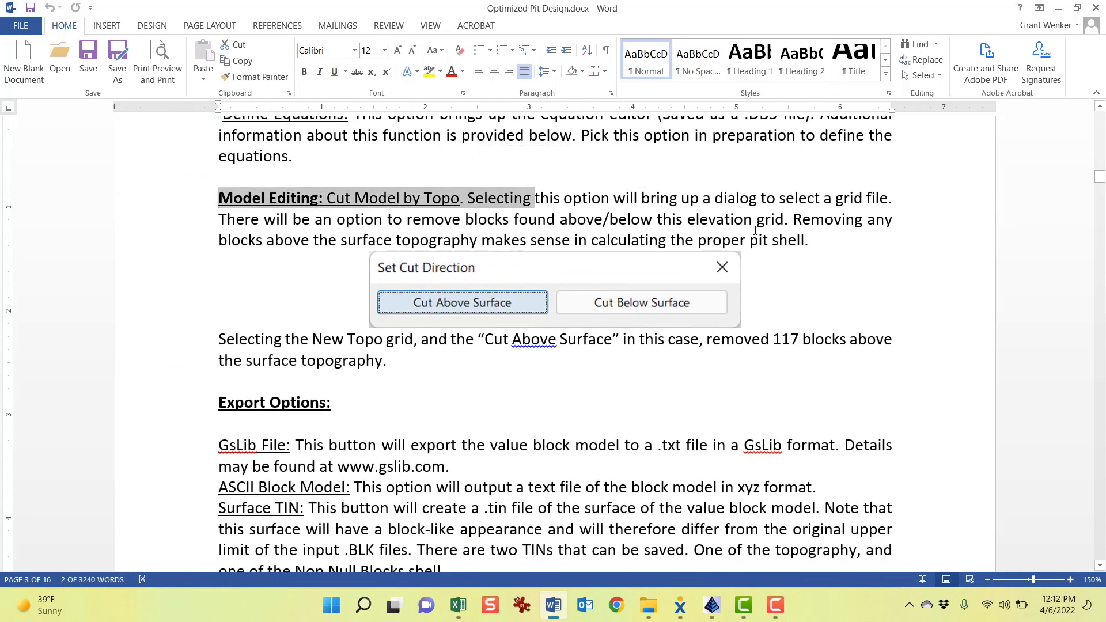
scroll(755, 230, "down", 3)
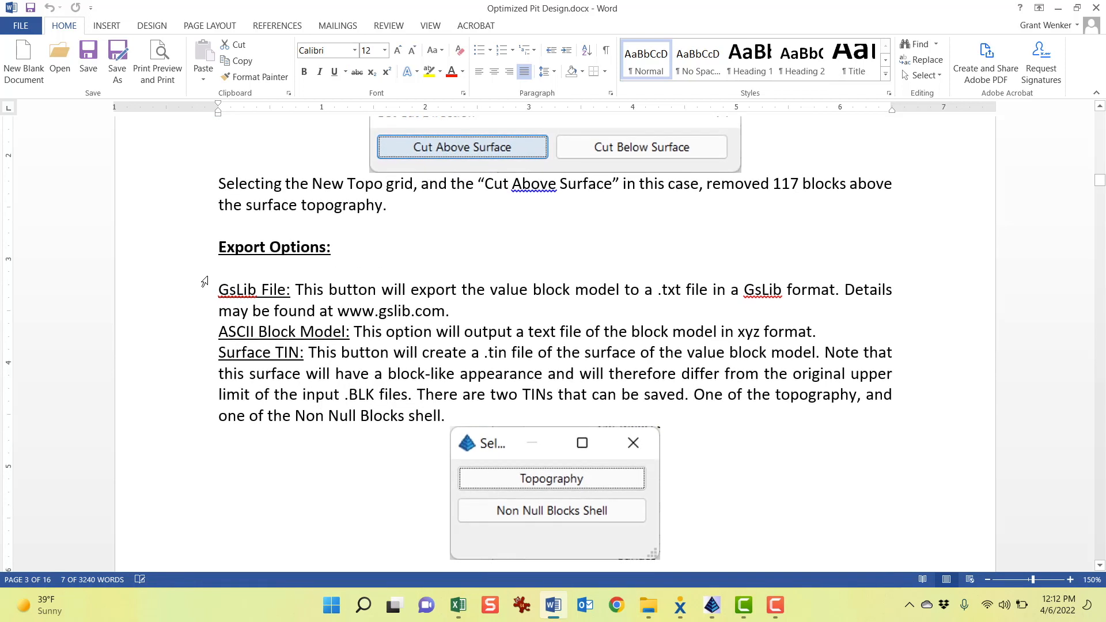
left_click(214, 289)
left_click_drag(256, 291, 355, 379)
left_click(306, 392)
scroll(306, 392, "down", 5)
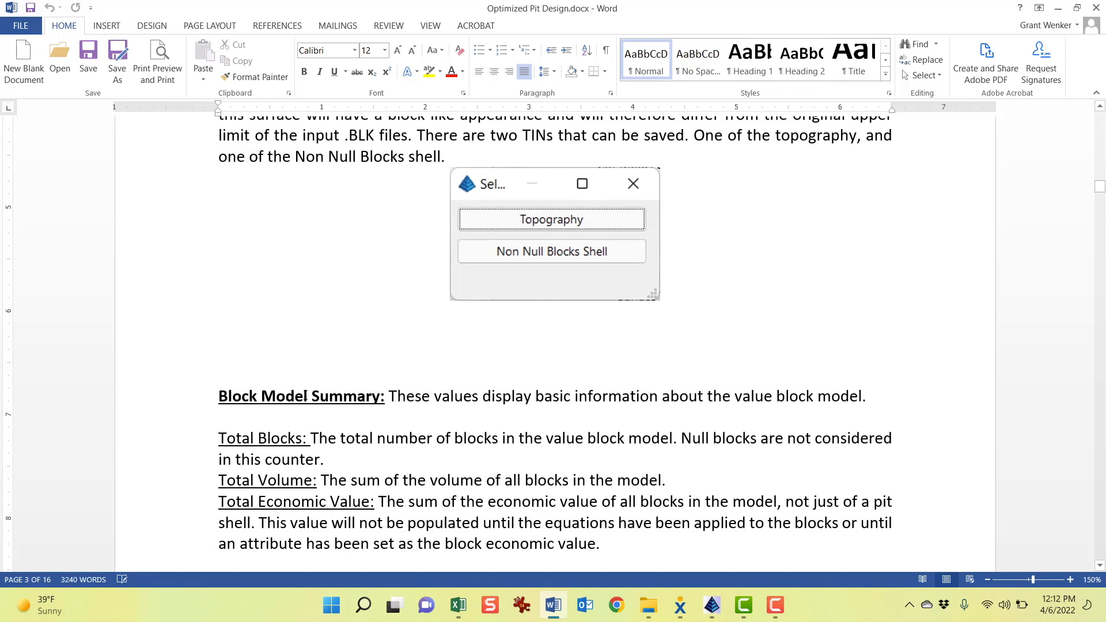
scroll(306, 395, "down", 1)
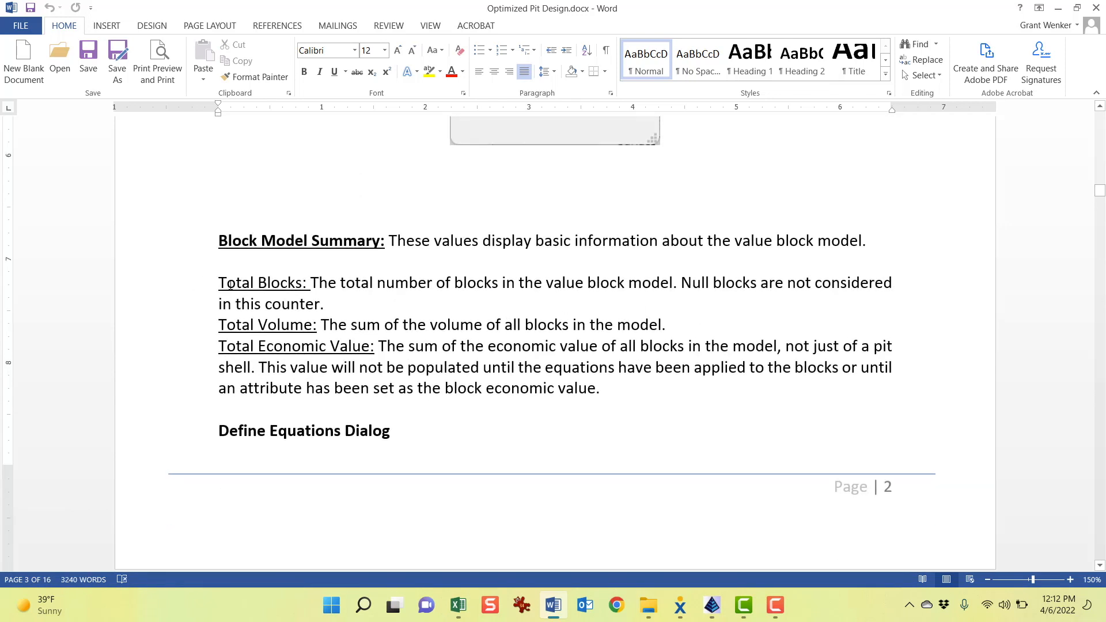
left_click_drag(218, 283, 311, 284)
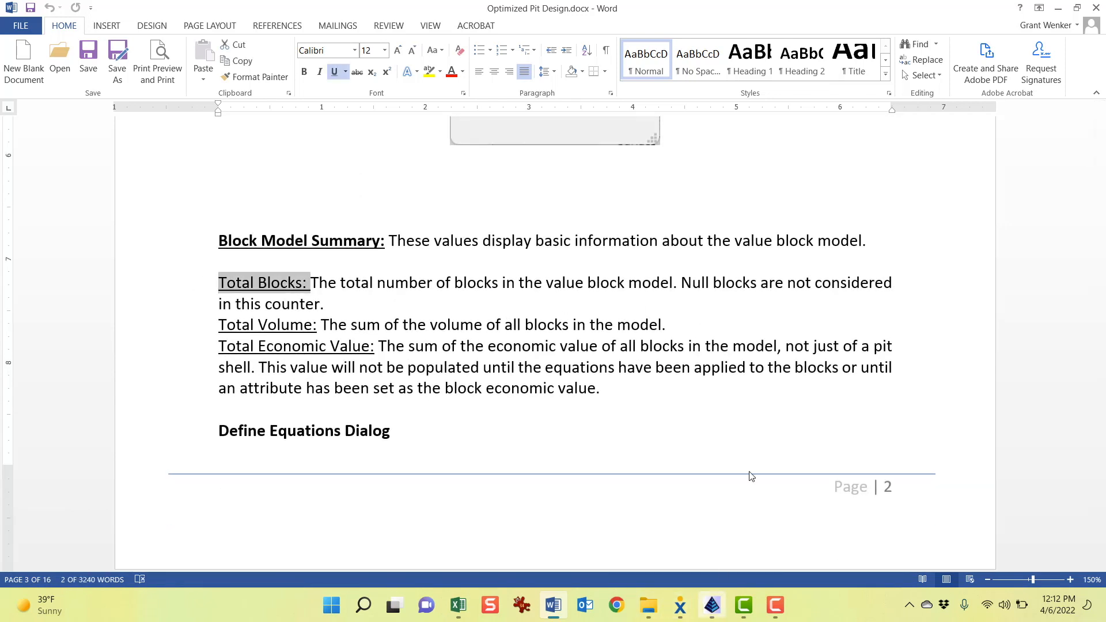
left_click_drag(220, 346, 370, 347)
Arrange the Word document beside the Define Equation Model dialog and read the section describing the equations
left_click_drag(865, 5, 588, 482)
left_click_drag(448, 119, 447, 4)
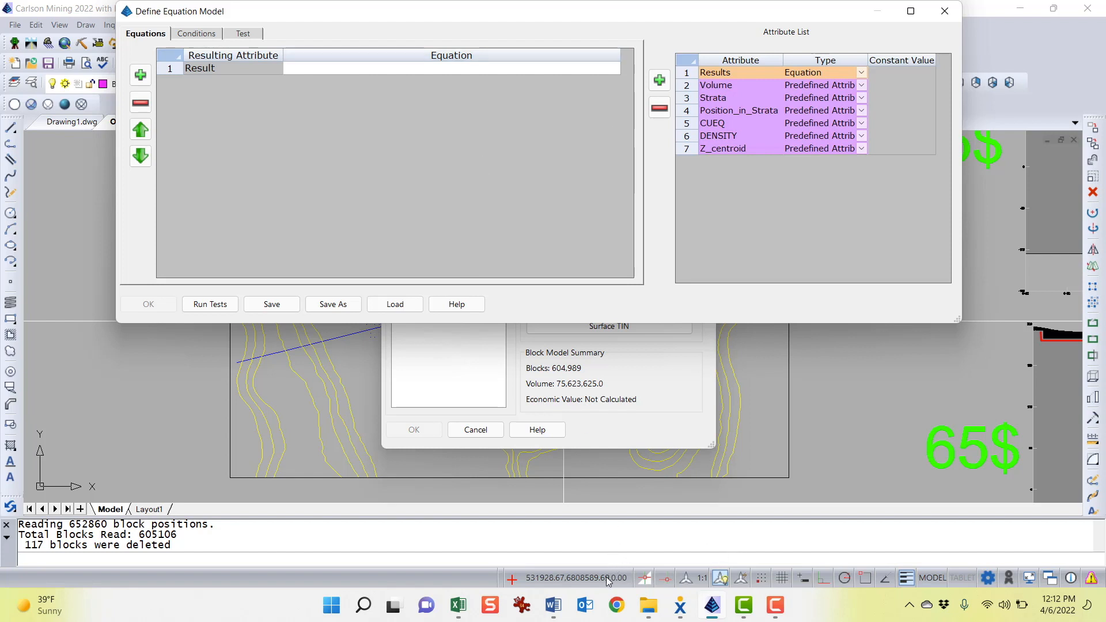
left_click(553, 605)
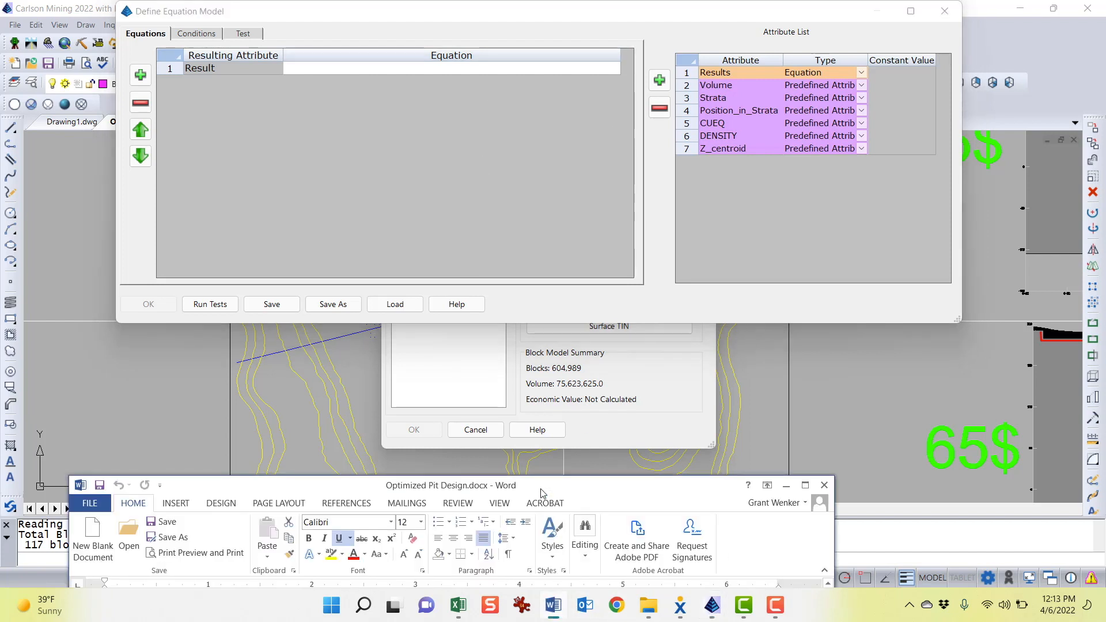
left_click_drag(543, 493, 631, 46)
left_click(518, 411)
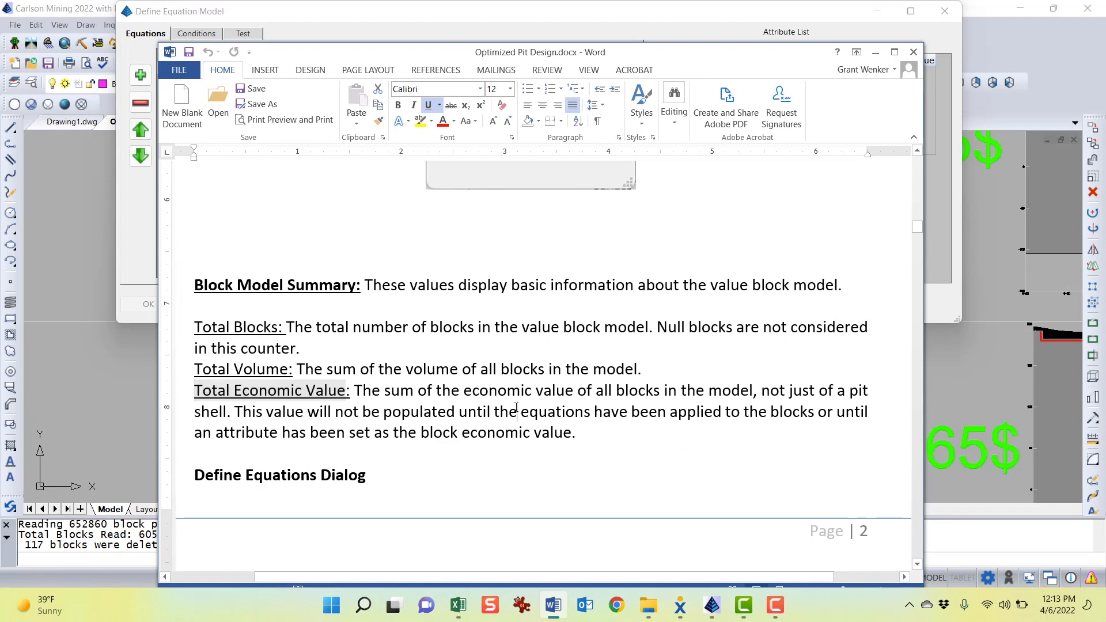
scroll(484, 394, "down", 3)
scroll(486, 394, "down", 5)
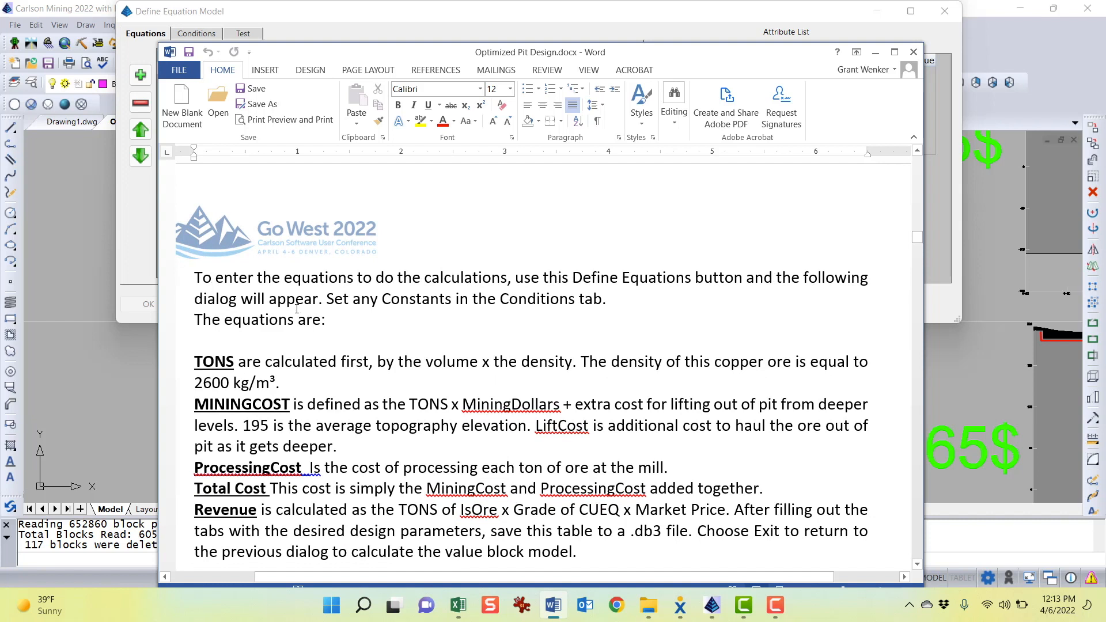
scroll(296, 309, "down", 1)
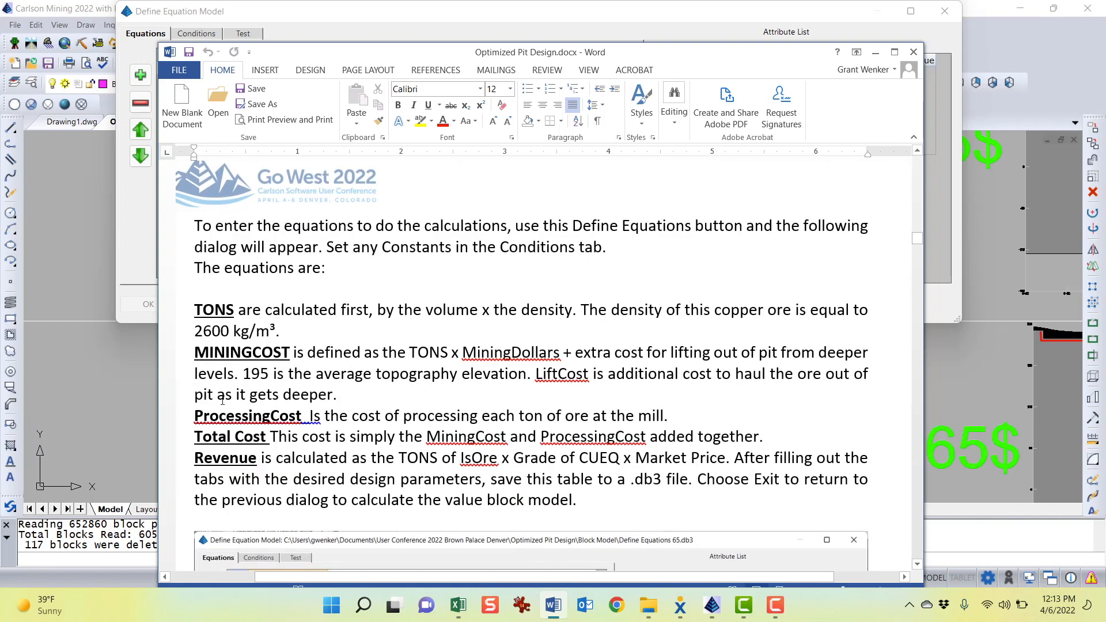
scroll(233, 402, "down", 1)
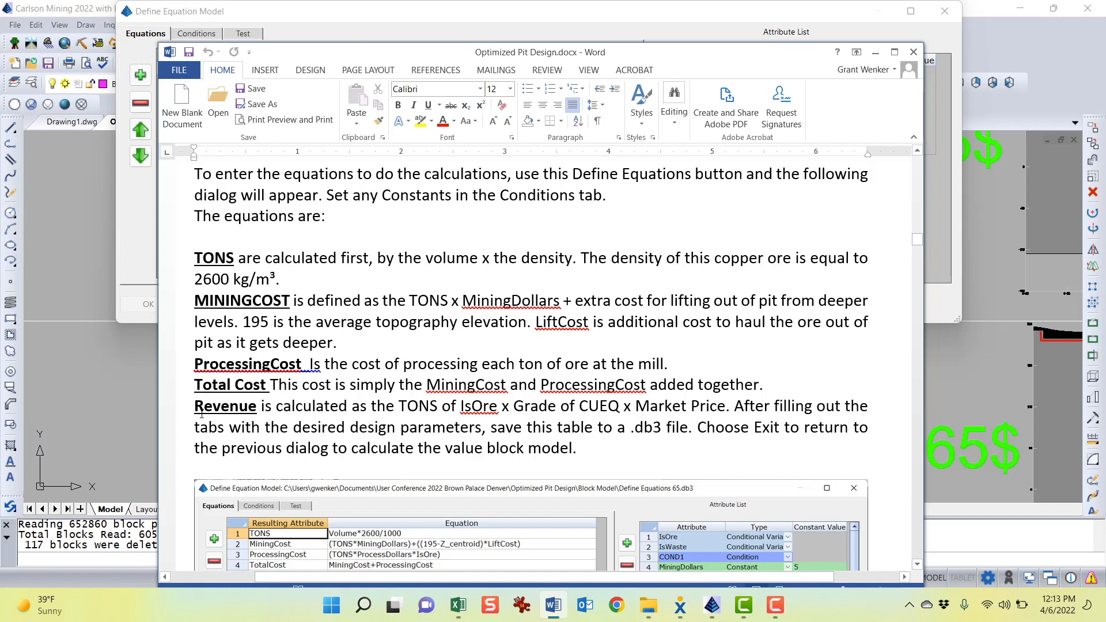
left_click(323, 18)
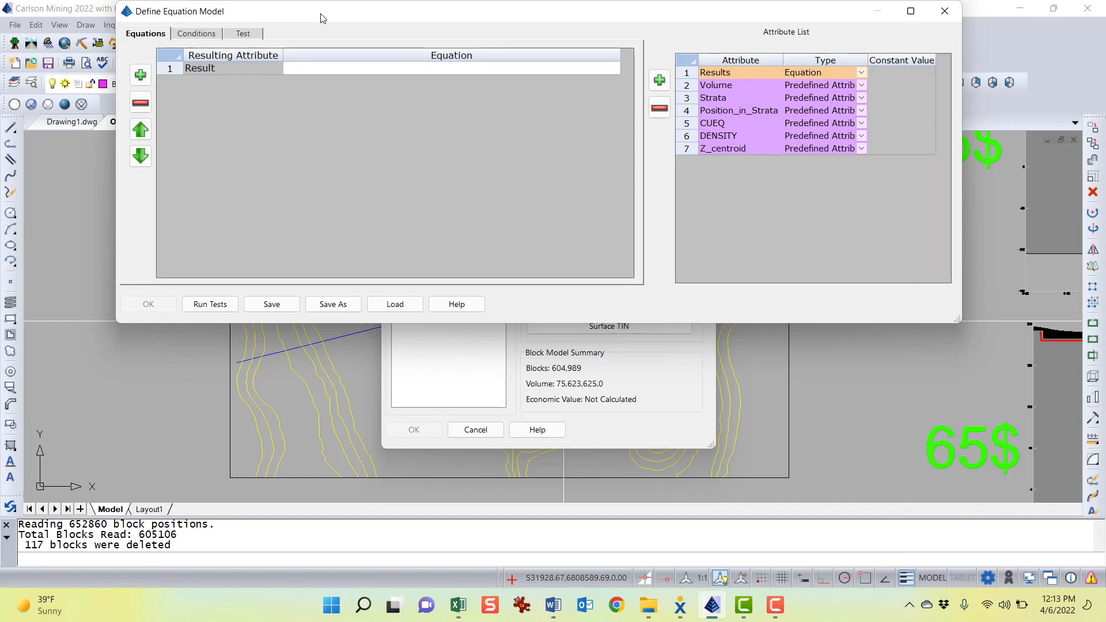
Load the Define Equations 20.db3 equation file into the Define Equation Model editor
left_click_drag(326, 20, 318, 54)
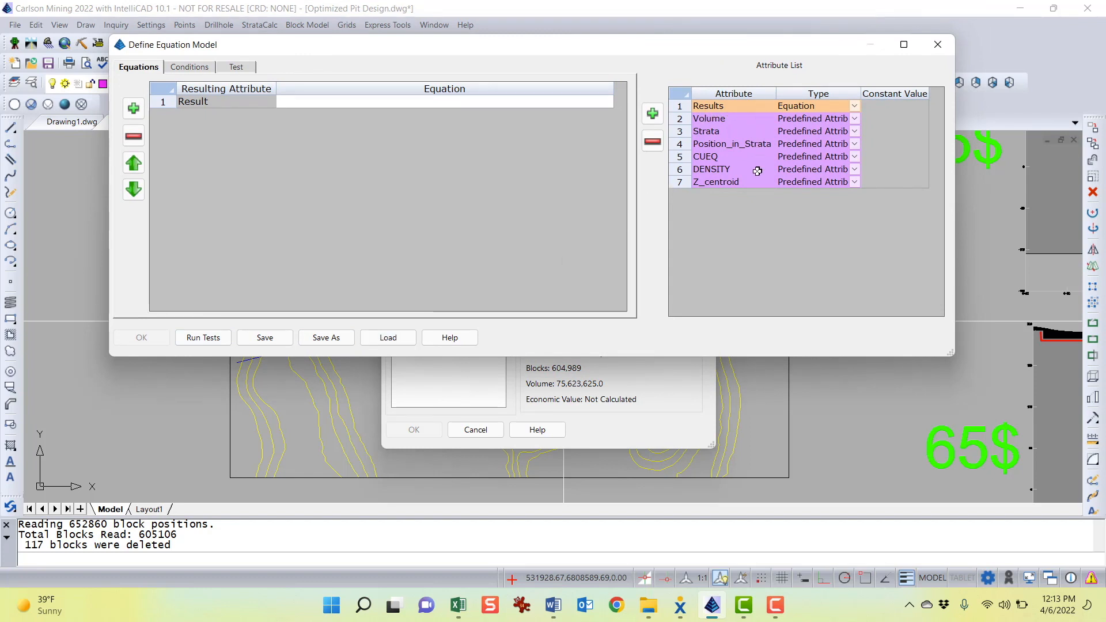
left_click_drag(595, 49, 581, 324)
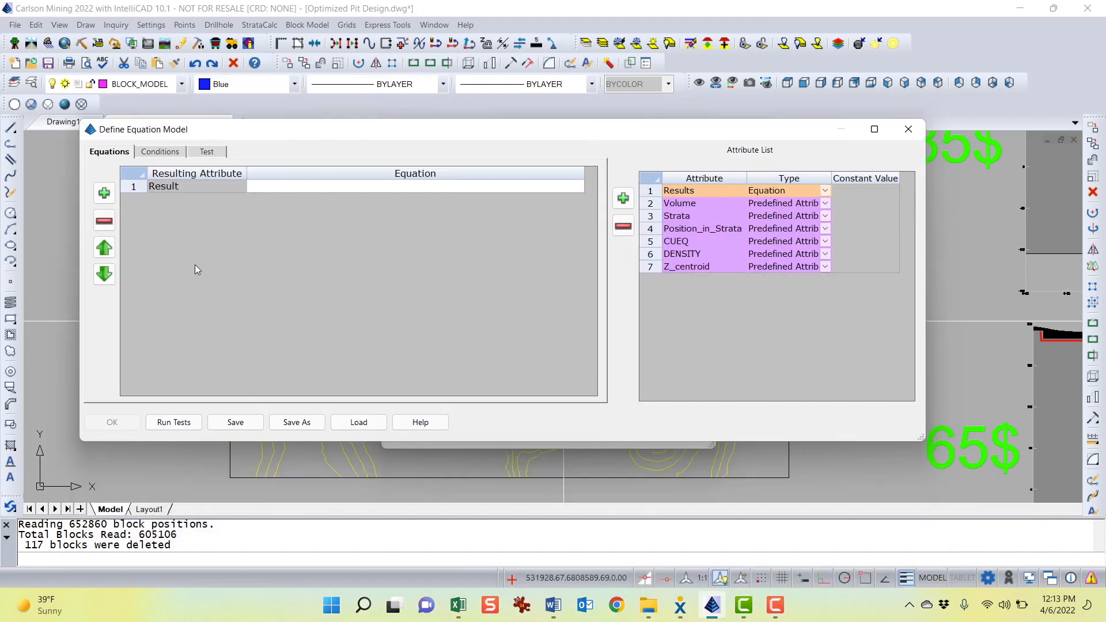
left_click(358, 424)
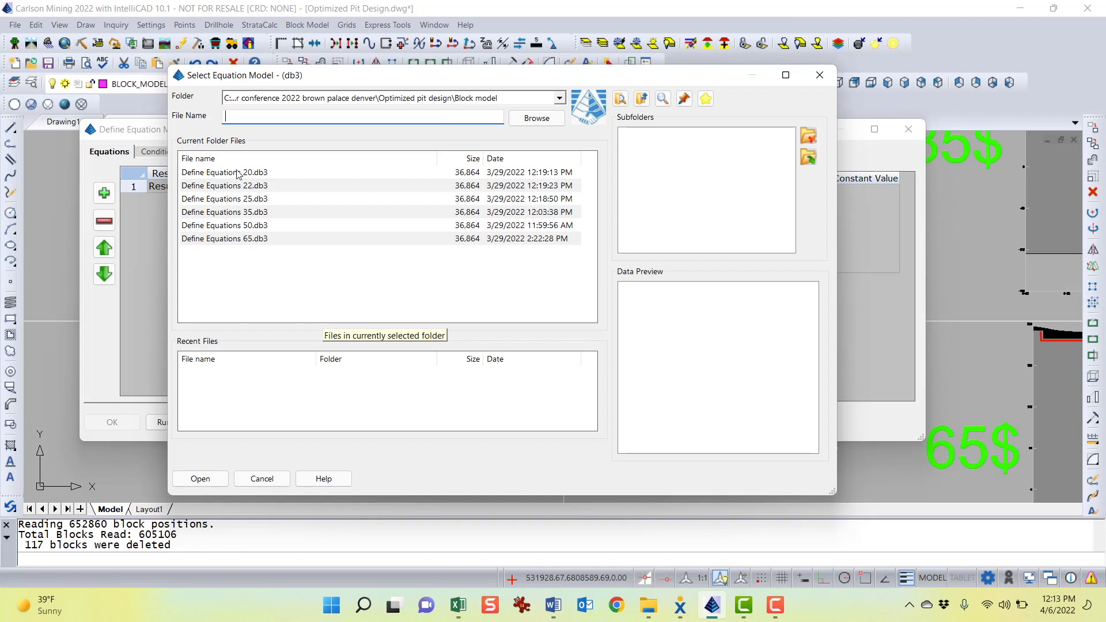
left_click(222, 174)
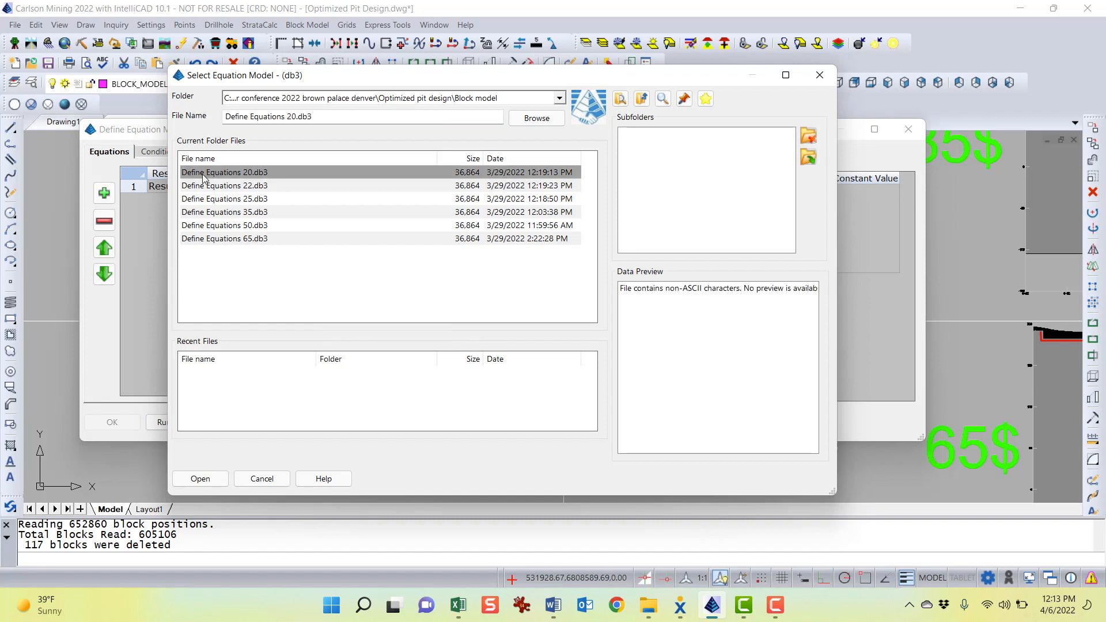
double_click(250, 173)
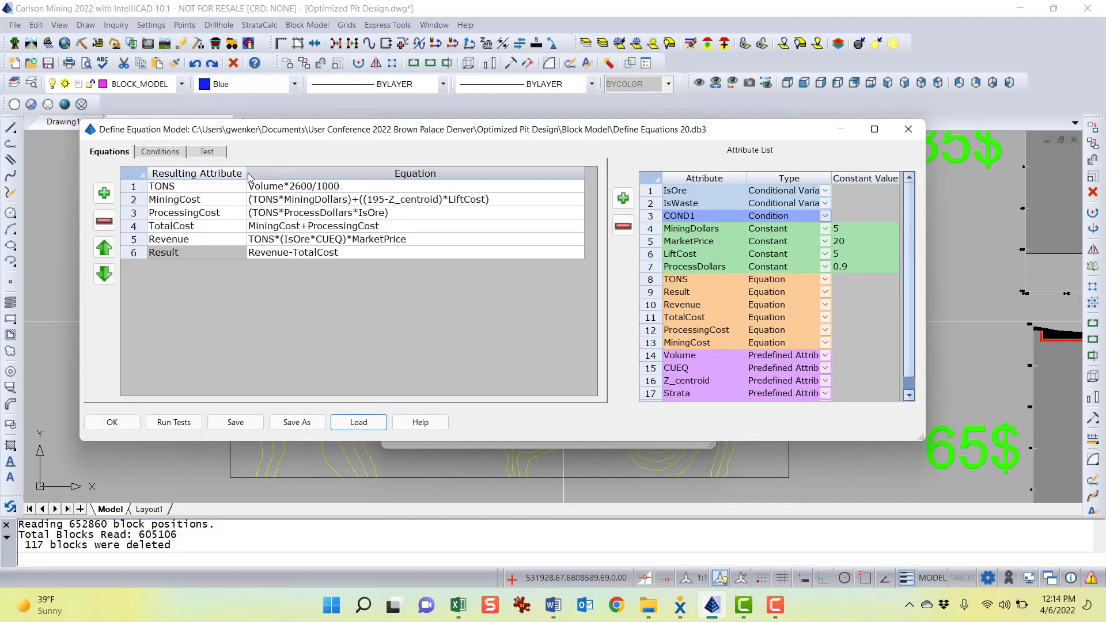
Examine the loaded equations and attribute list entries such as TONS, MiningCost, Volume and MiningDollars
left_click_drag(487, 129, 506, 129)
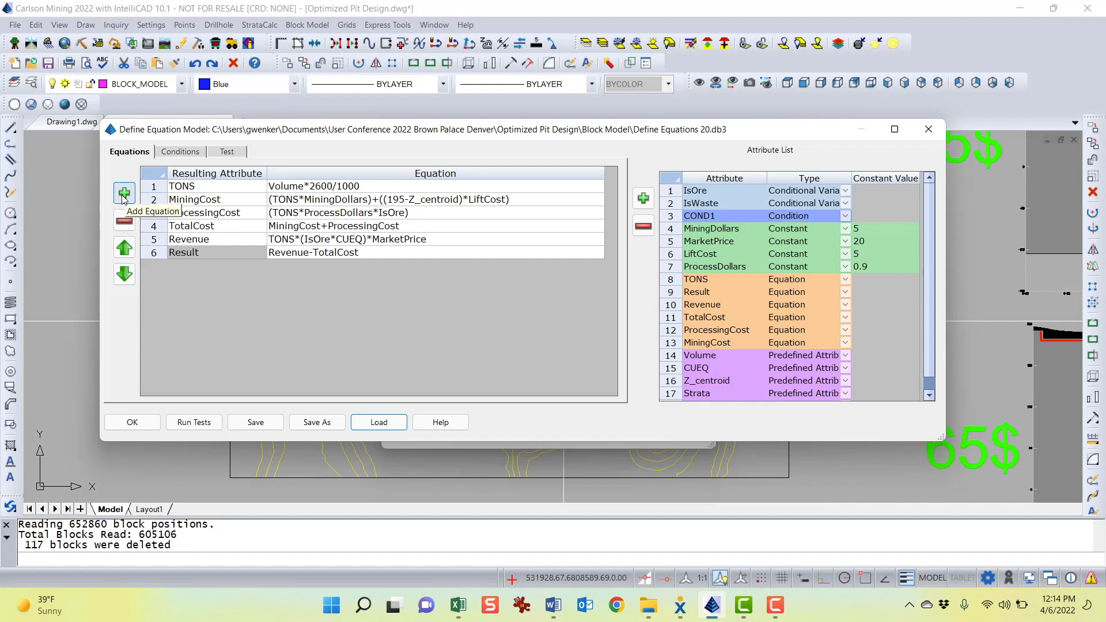
left_click(208, 186)
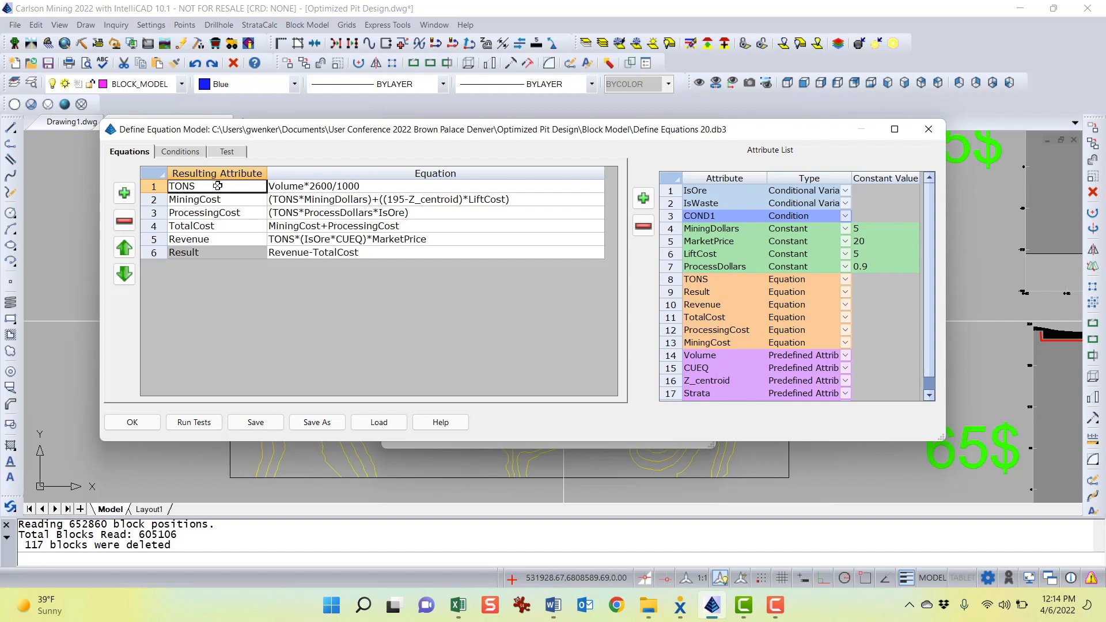
left_click(375, 184)
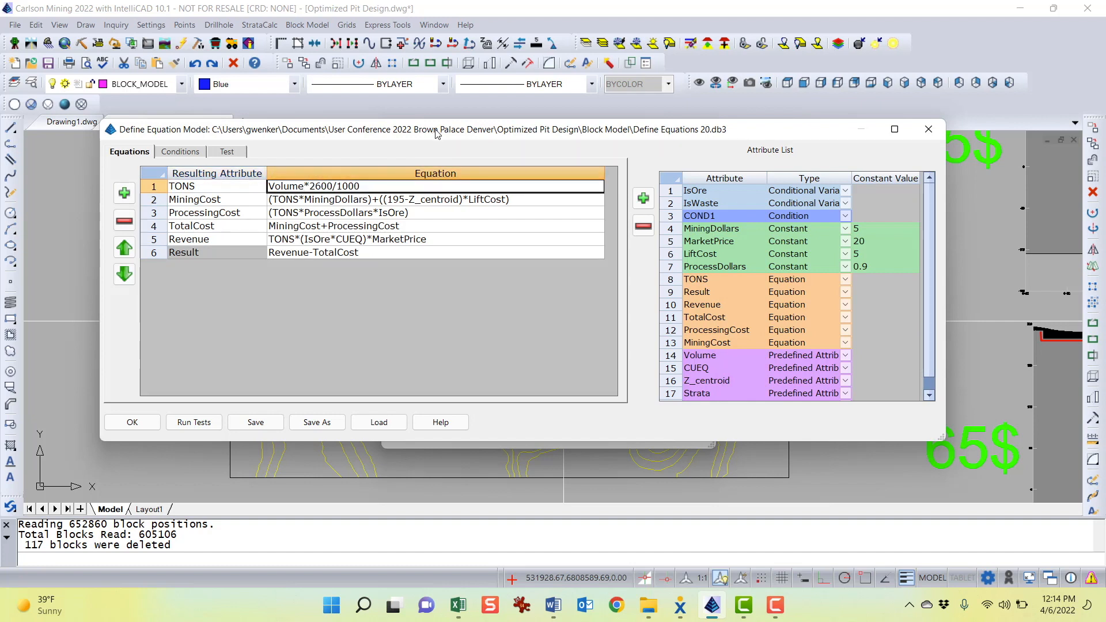
mouse_move(432, 137)
left_mouse_down()
mouse_move(415, 133)
mouse_move(424, 124)
left_mouse_up()
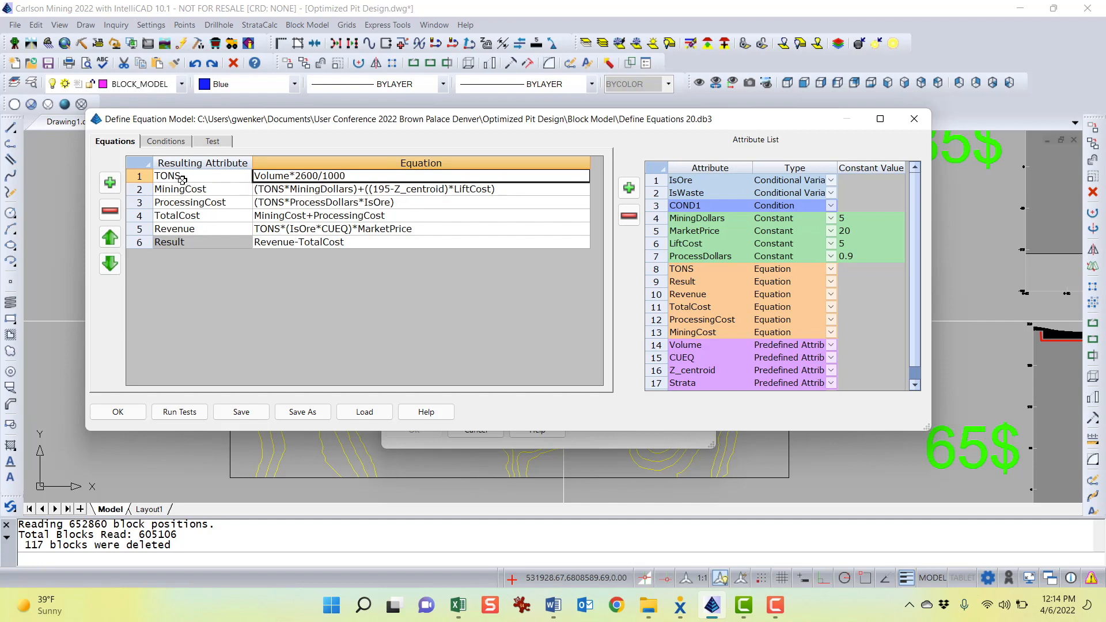
left_click(198, 176)
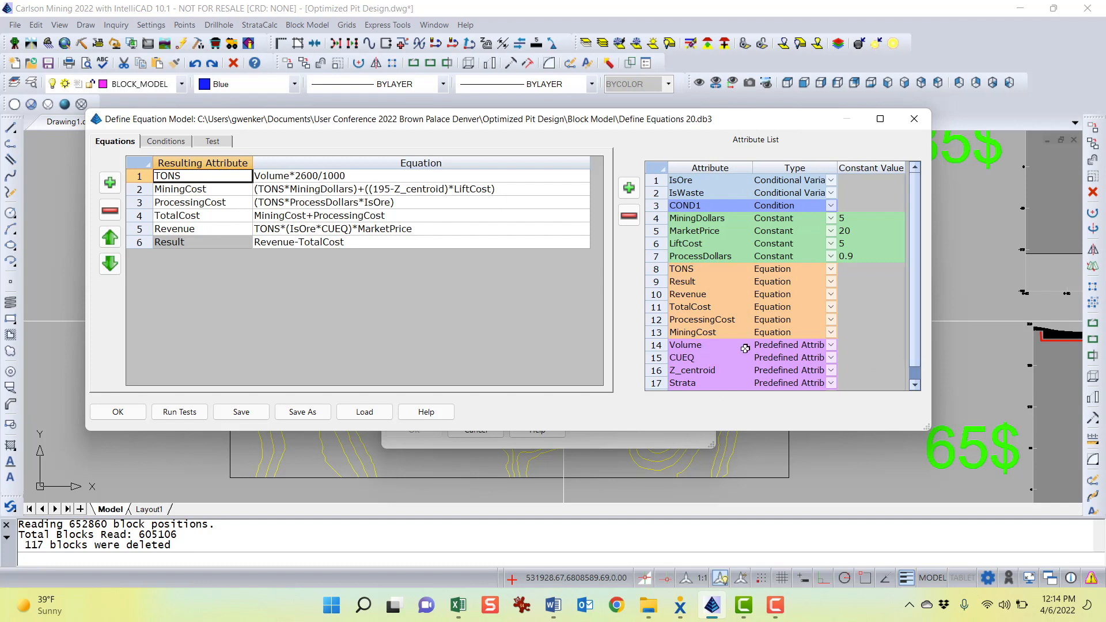
left_click(709, 344)
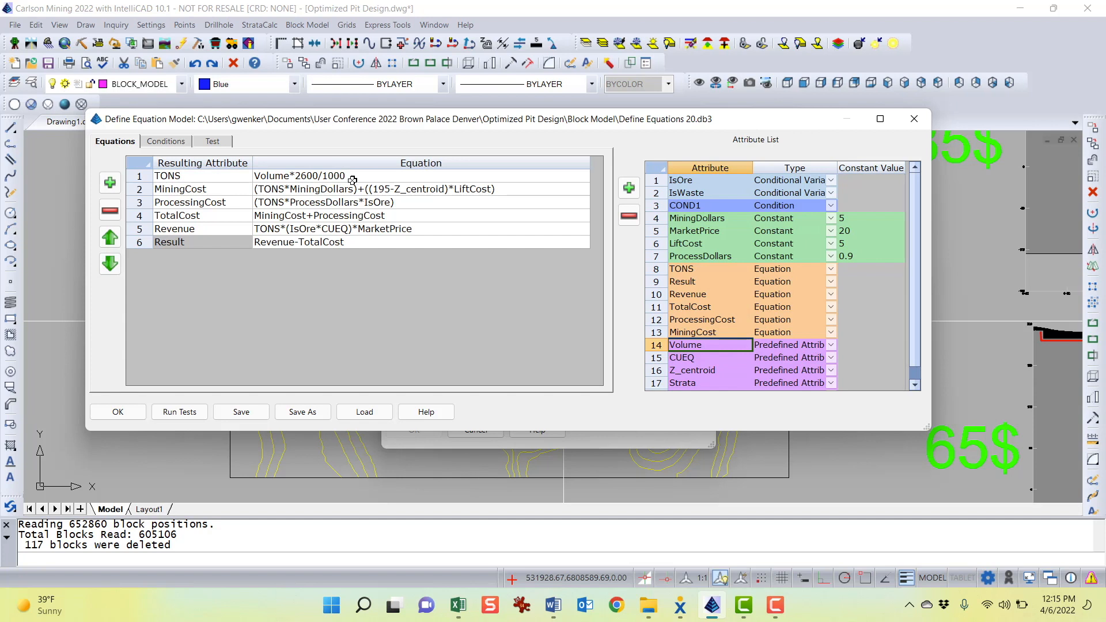
left_click_drag(378, 127, 370, 119)
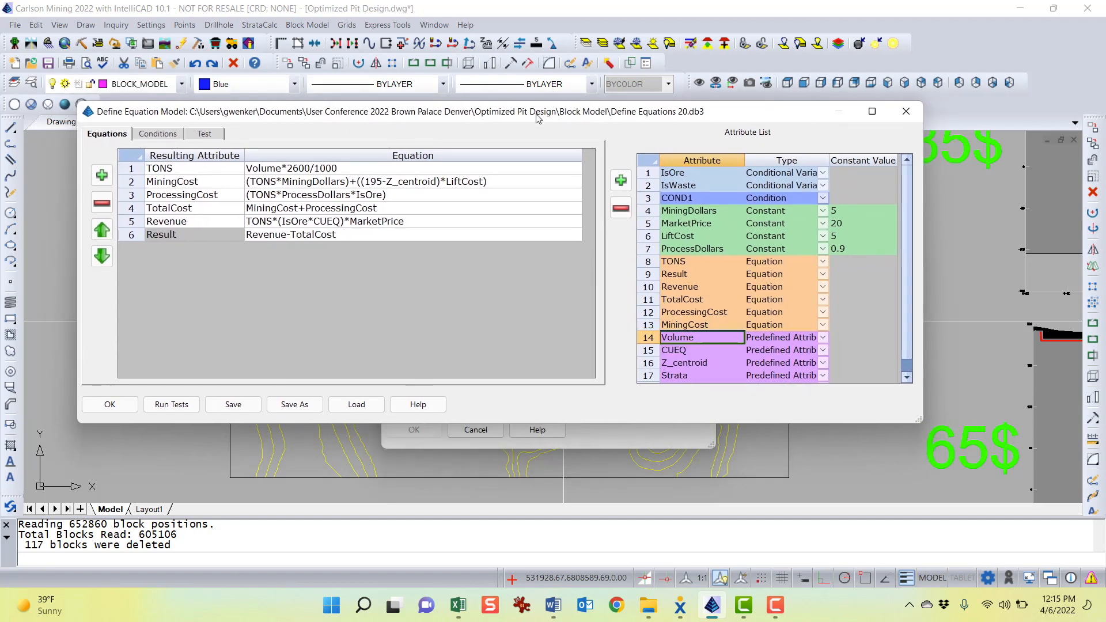
left_click_drag(537, 118, 560, 115)
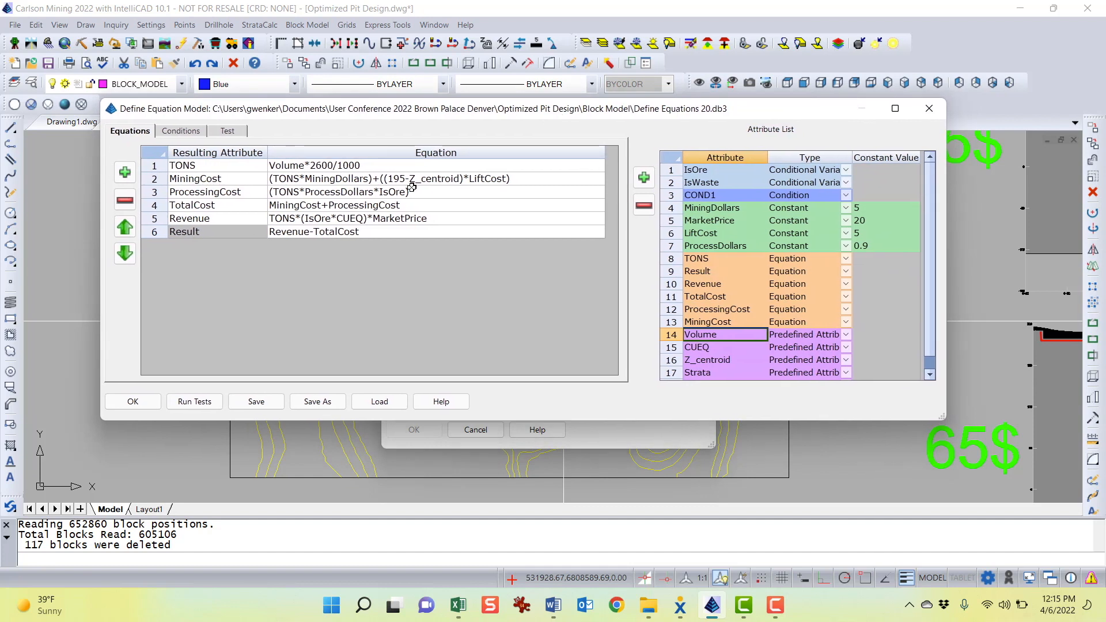
left_click_drag(468, 114, 457, 114)
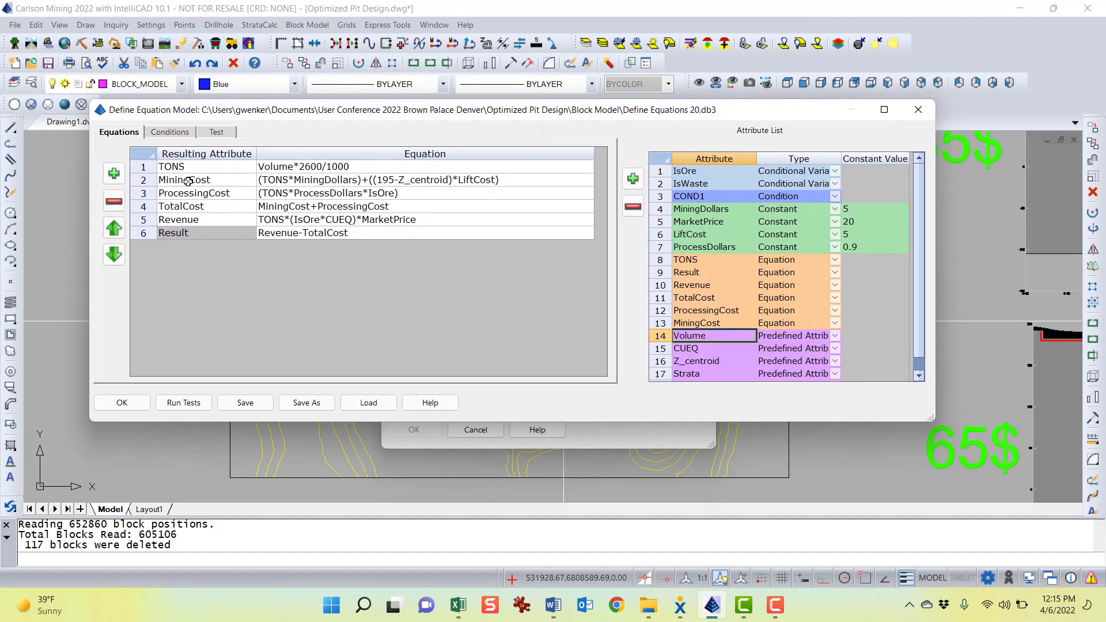
left_click(205, 180)
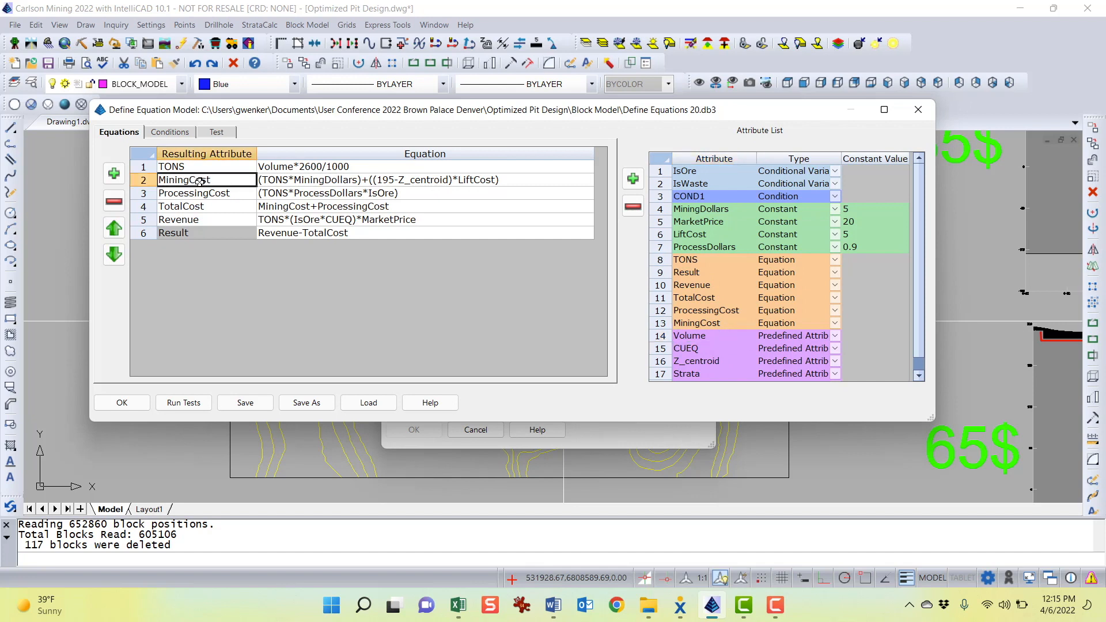
left_click_drag(357, 114, 347, 119)
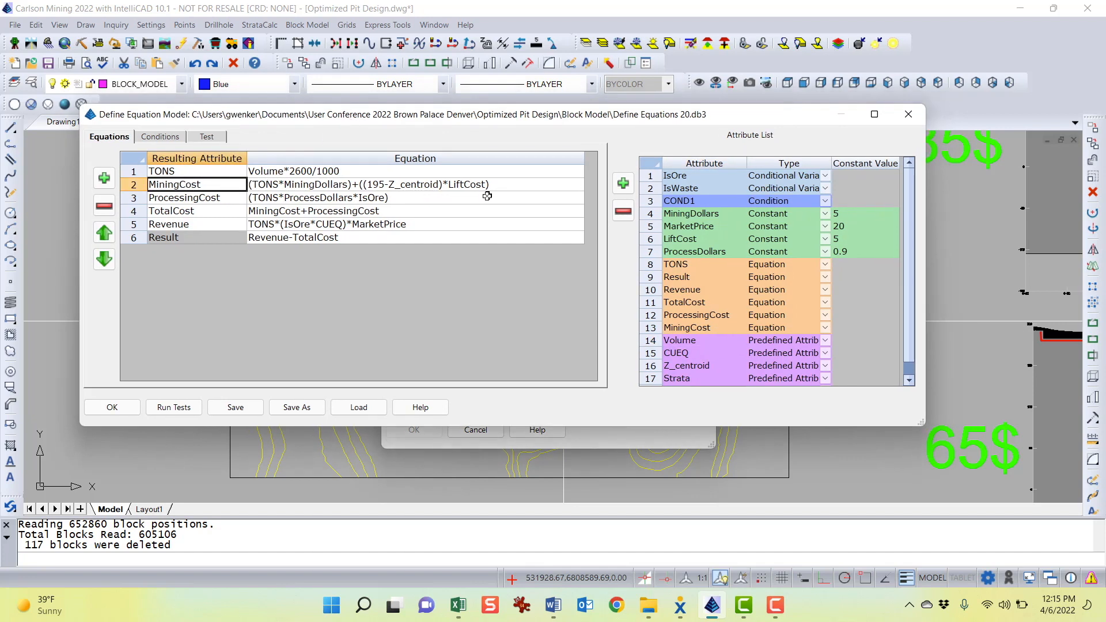
left_click_drag(432, 113, 429, 115)
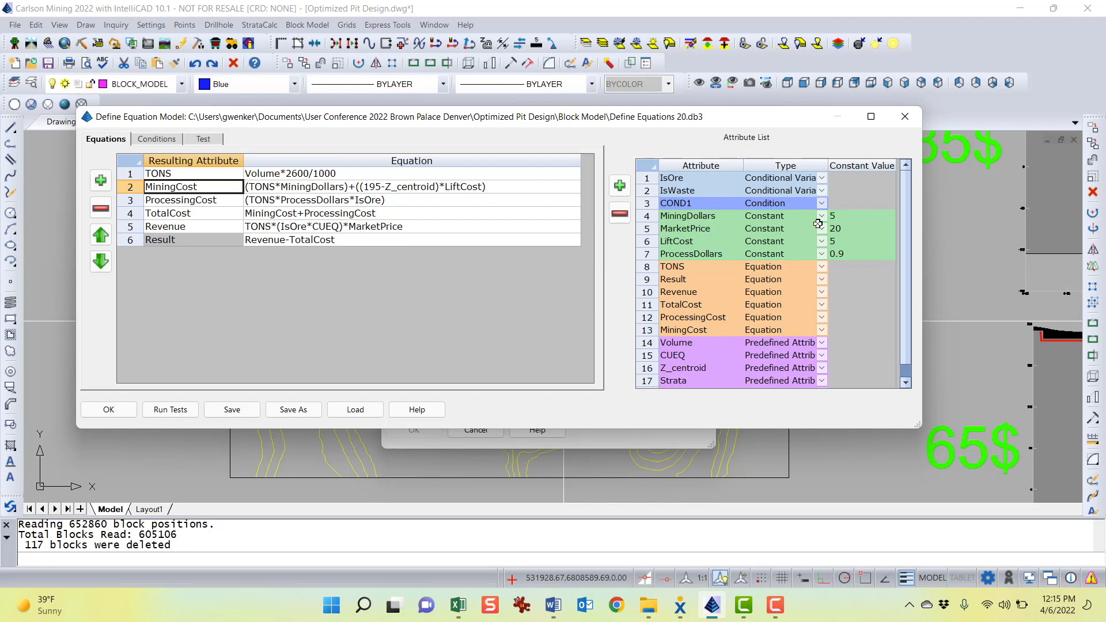
left_click(706, 216)
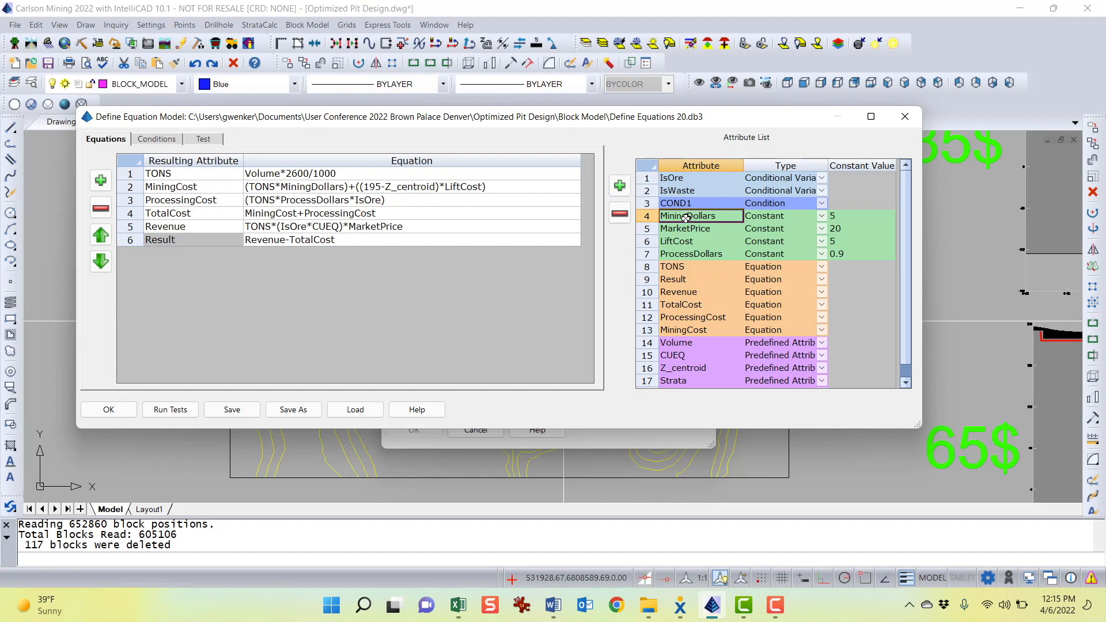
Add a new Constant attribute named HaulCost with a constant value of 1
left_click(619, 185)
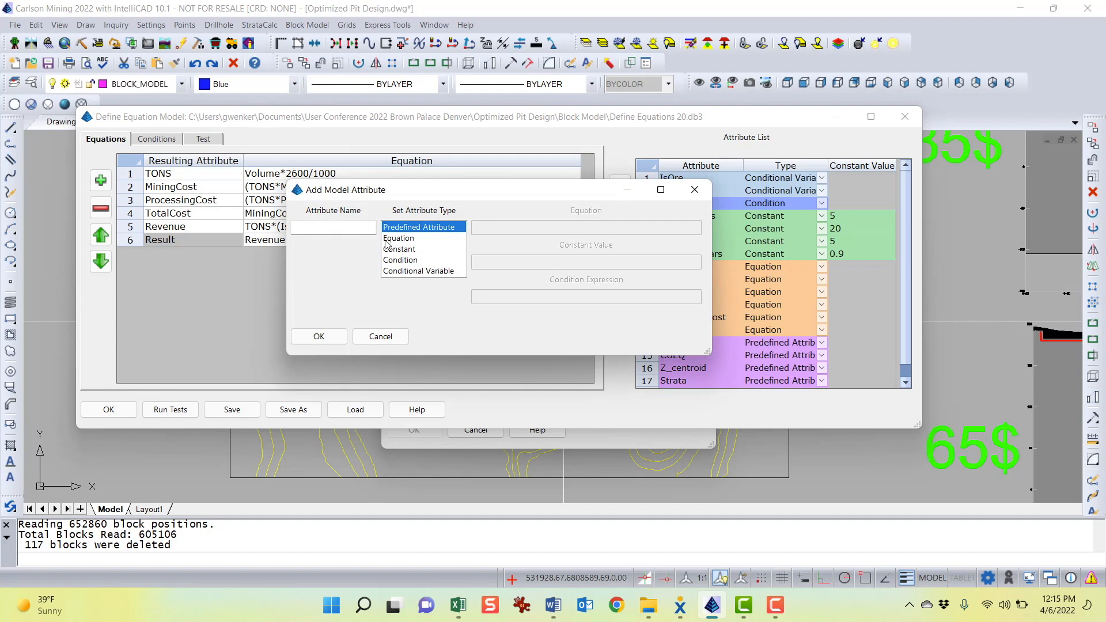
left_click(400, 252)
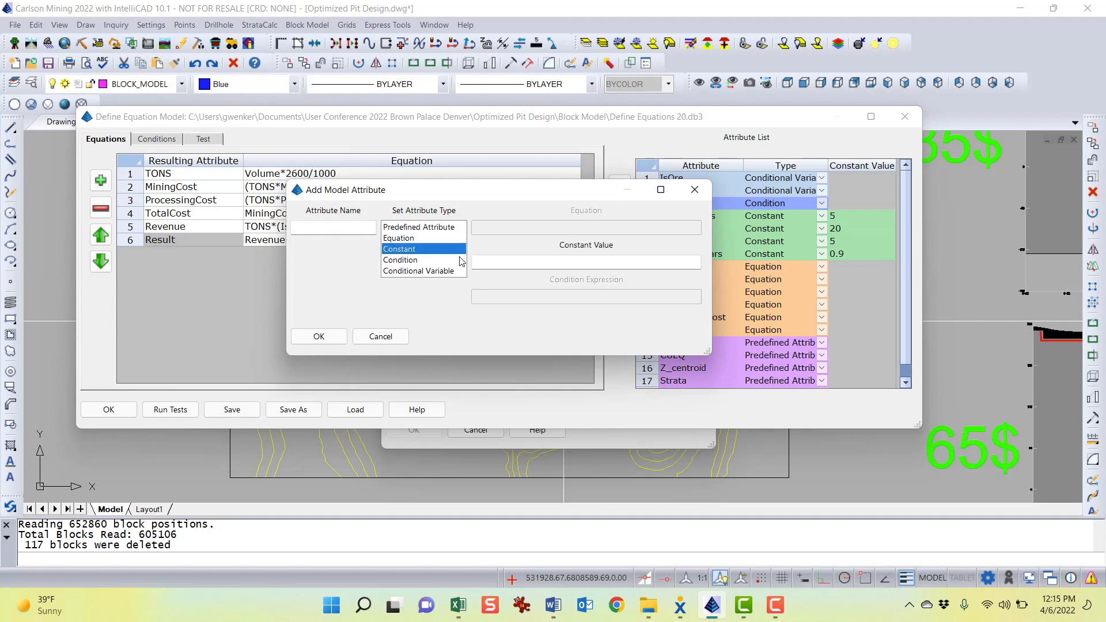
left_click(320, 230)
left_click_drag(535, 191, 452, 193)
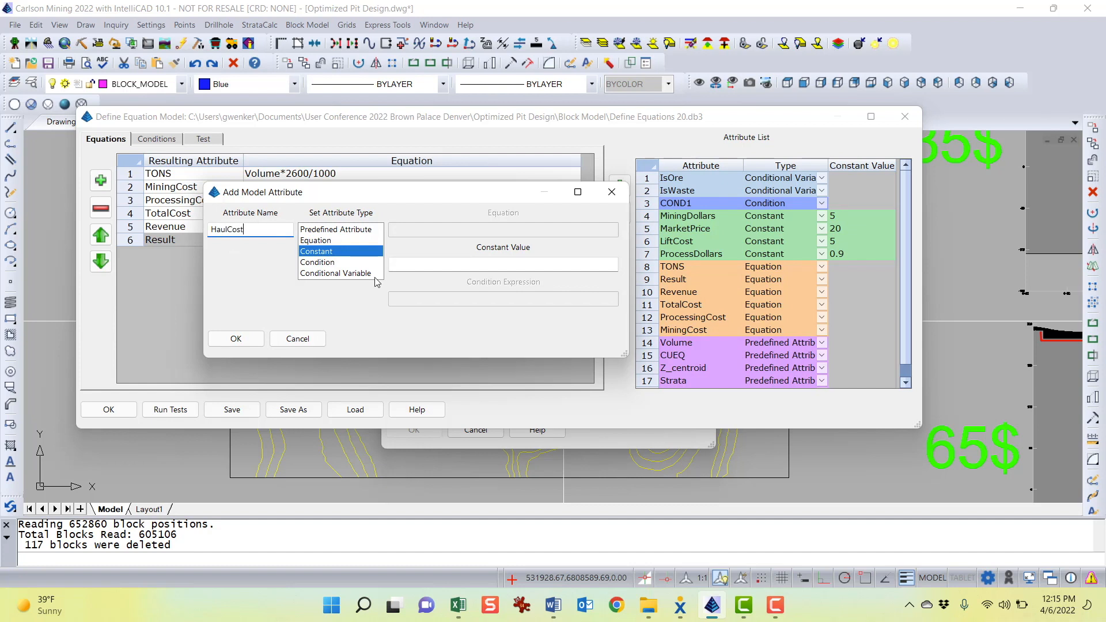
left_click(407, 266)
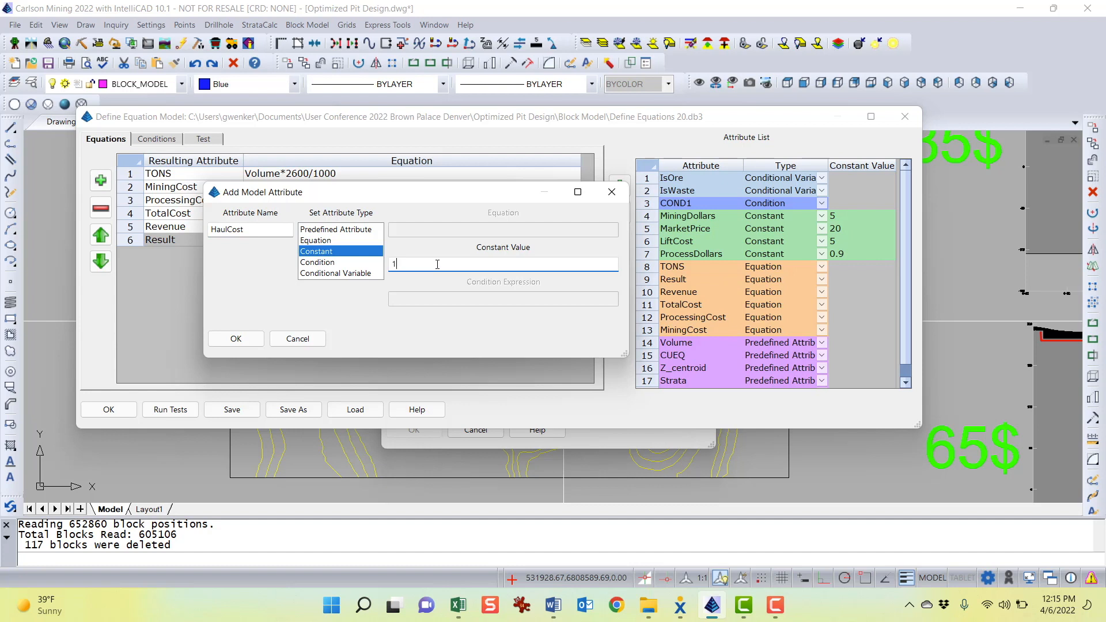
left_click(235, 339)
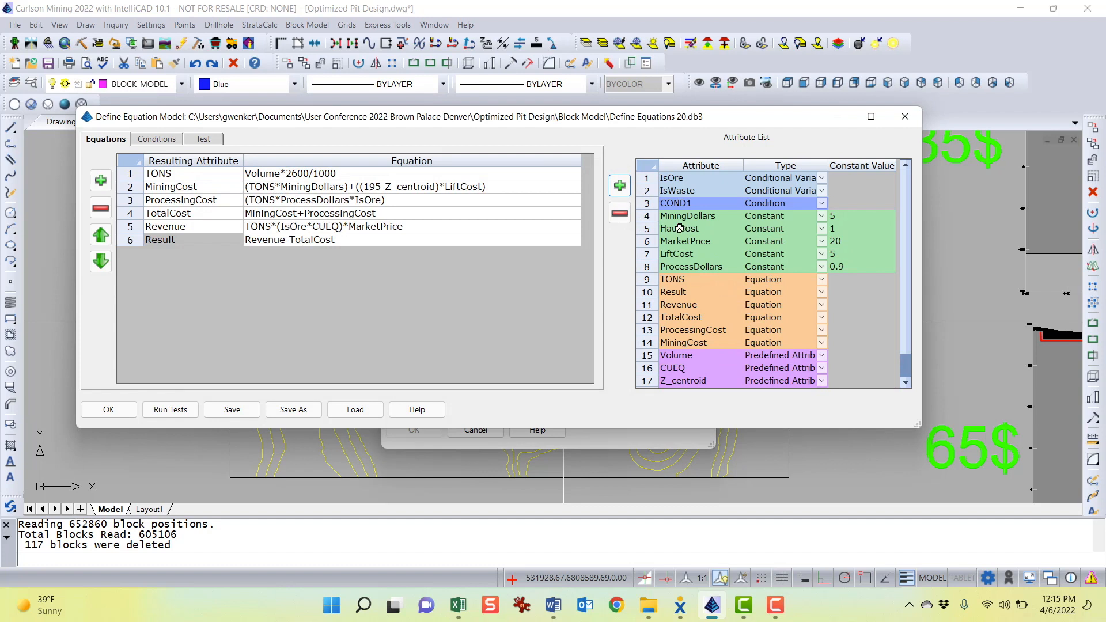
Examine the MiningCost equation and the HaulCost and MiningDollars attributes it references
left_click(690, 228)
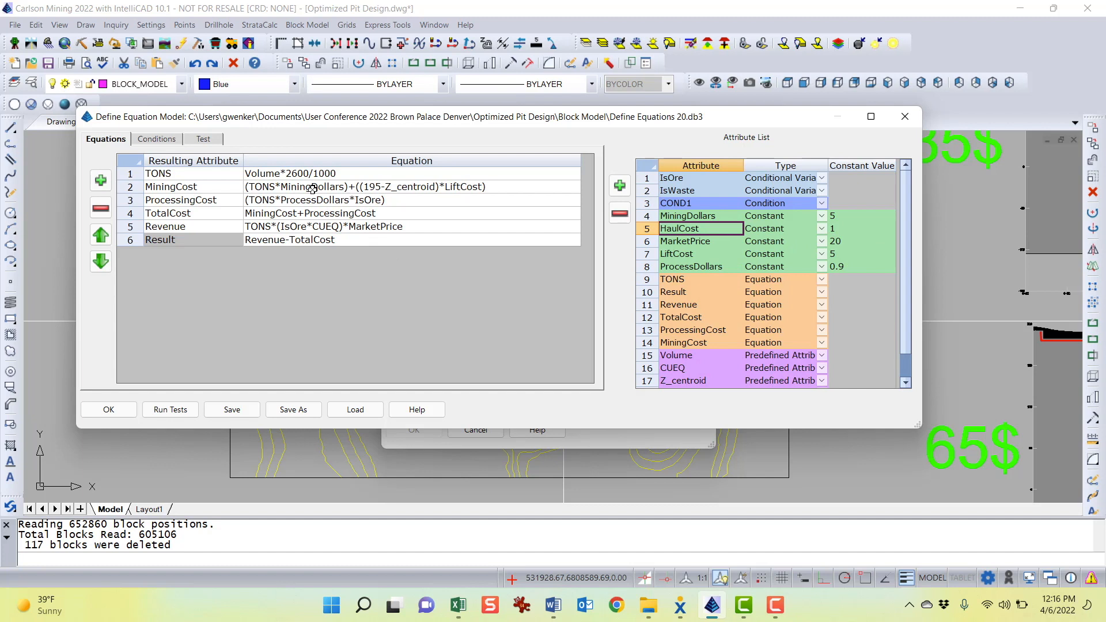
left_click(290, 188)
left_click(291, 188)
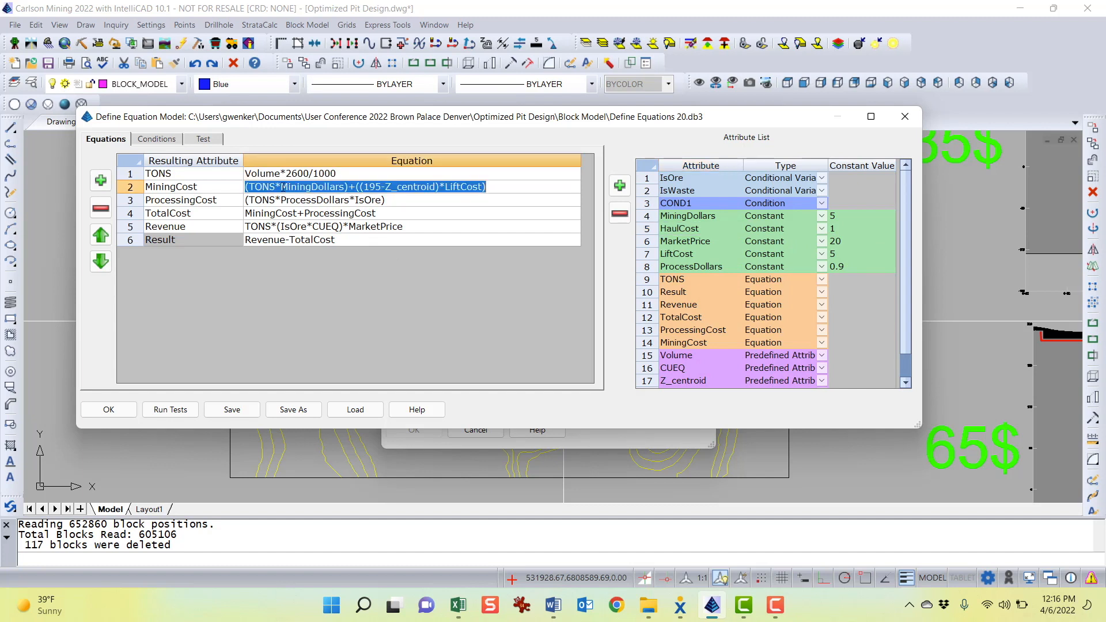
left_click_drag(281, 188, 346, 187)
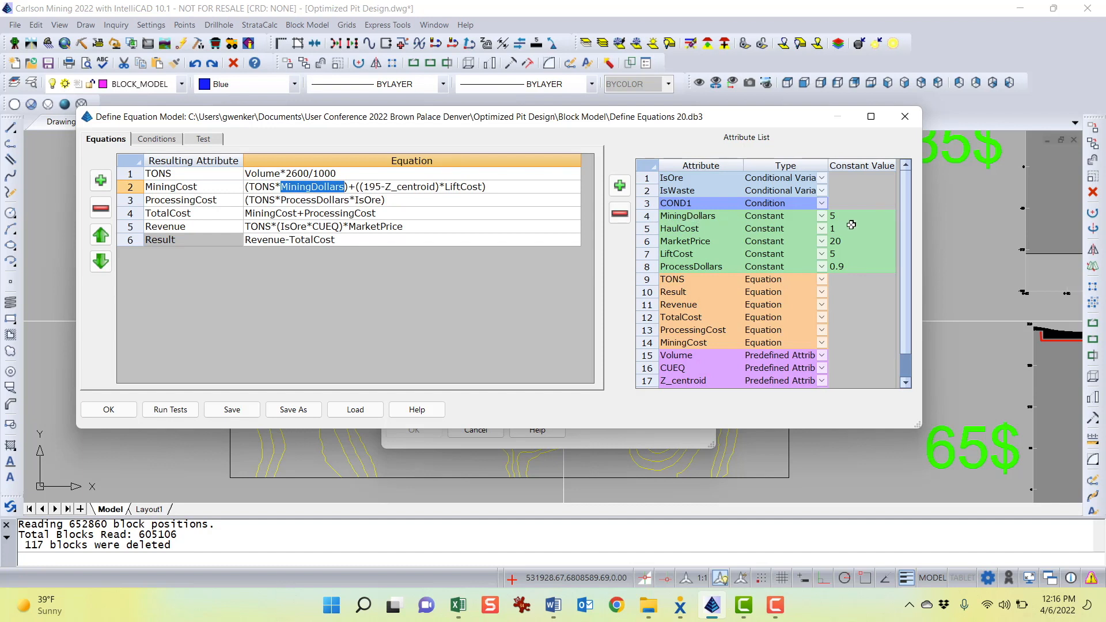
left_click(263, 196)
left_click(265, 187)
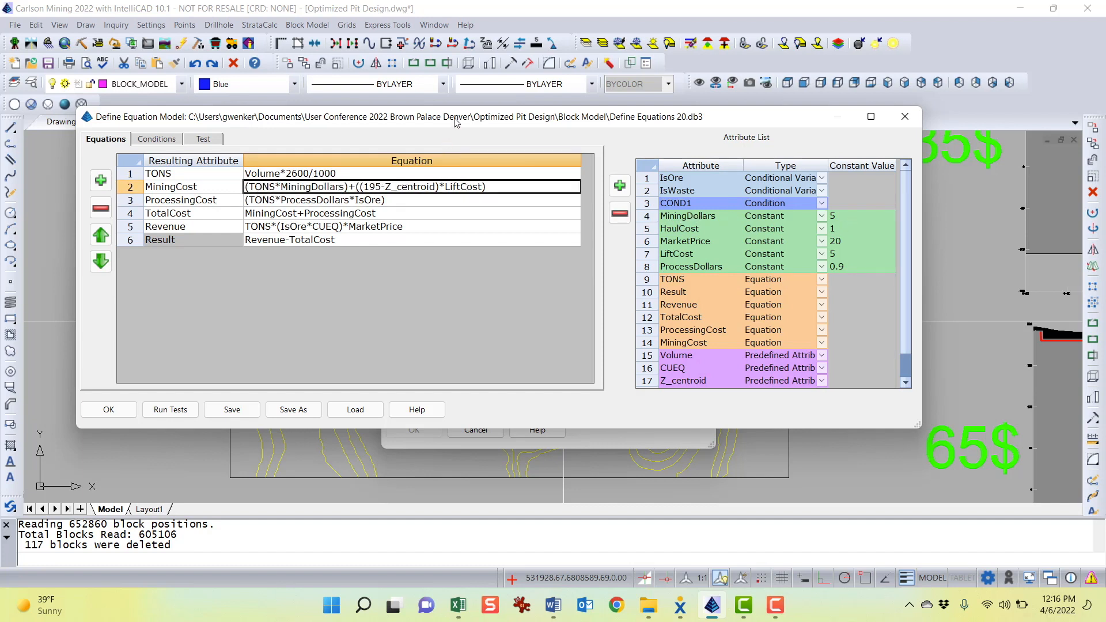
left_click_drag(453, 119, 442, 130)
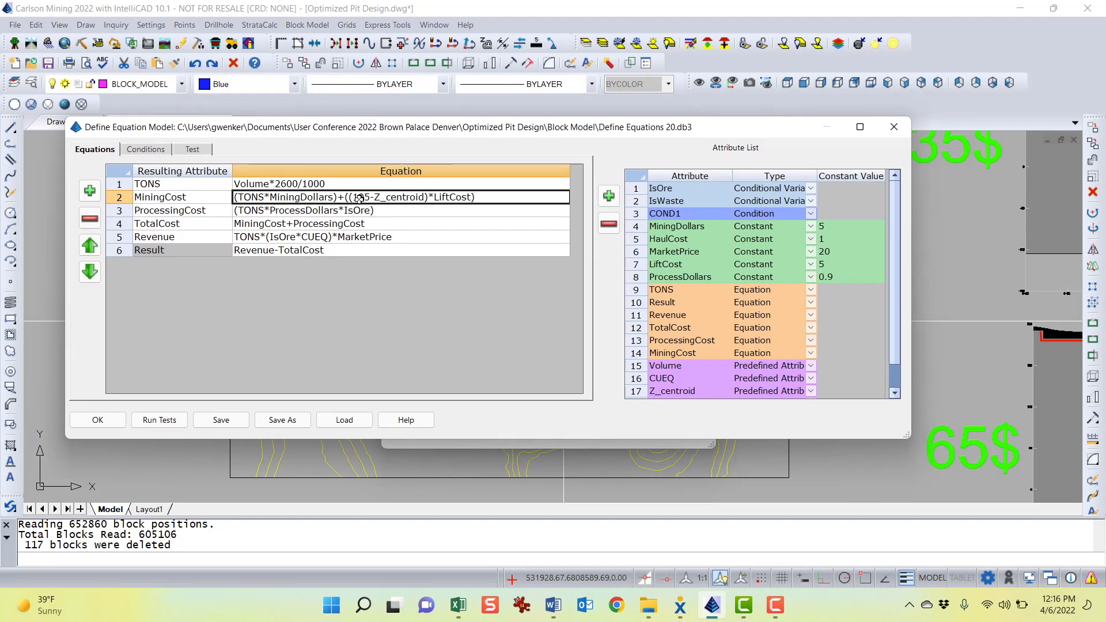
left_click_drag(472, 131, 495, 409)
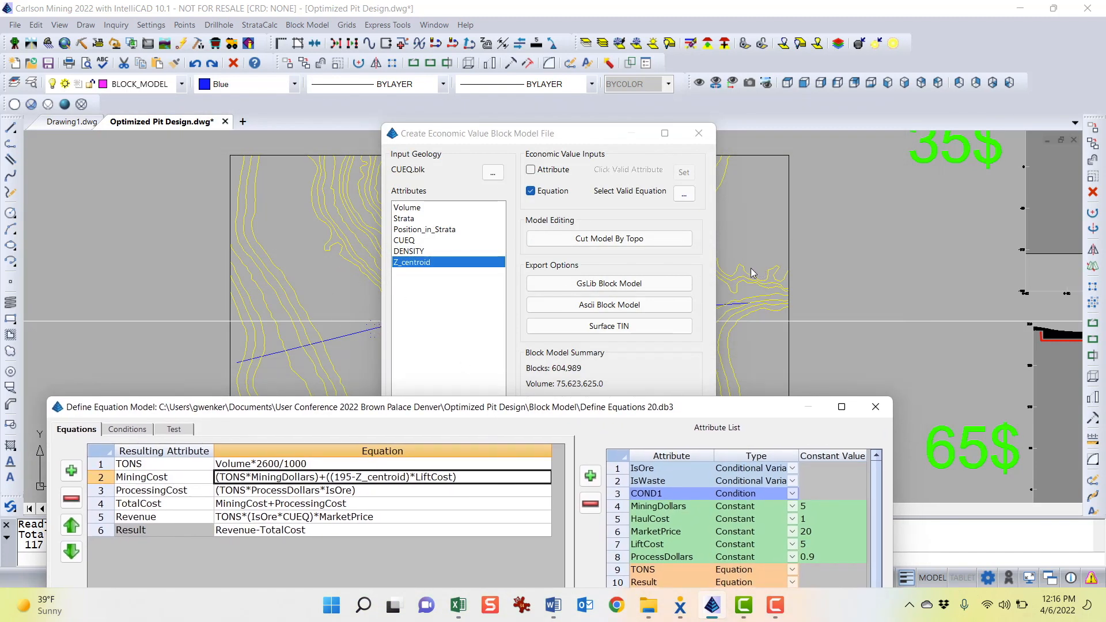
left_click_drag(567, 408, 618, 131)
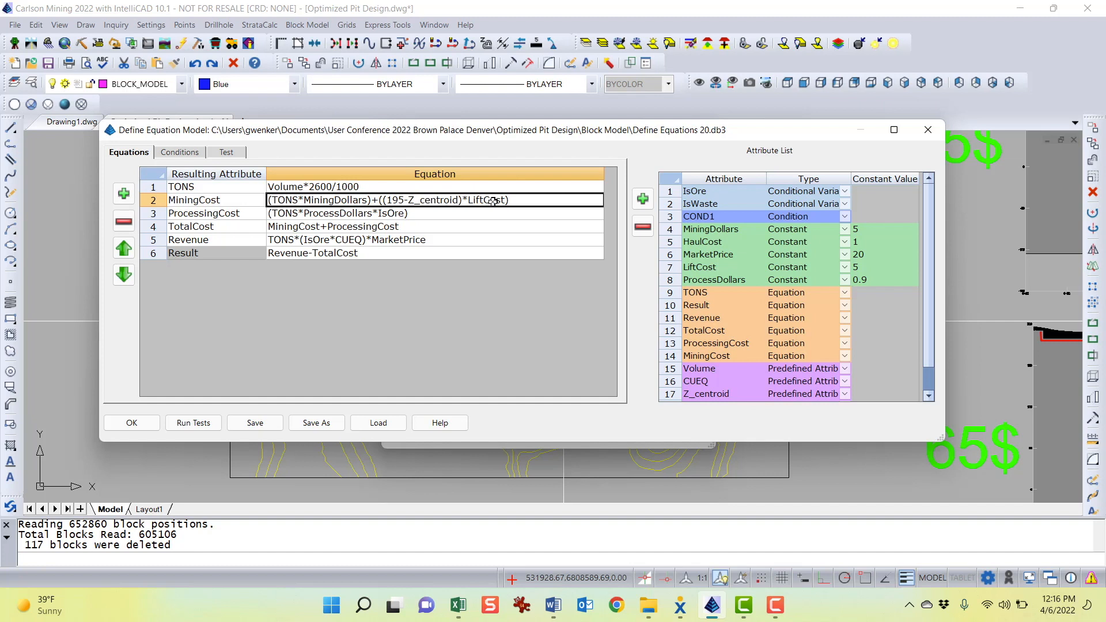
Examine the ProcessingCost equation together with the LiftCost, ProcessDollars, IsOre and IsWaste attributes
left_click(880, 270)
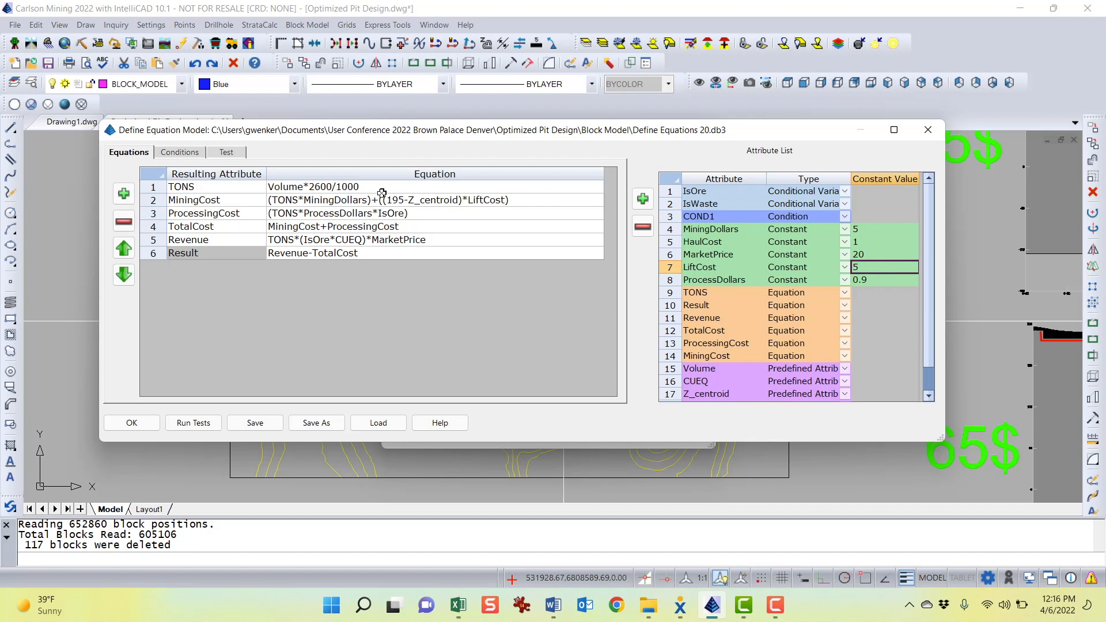
left_click(230, 200)
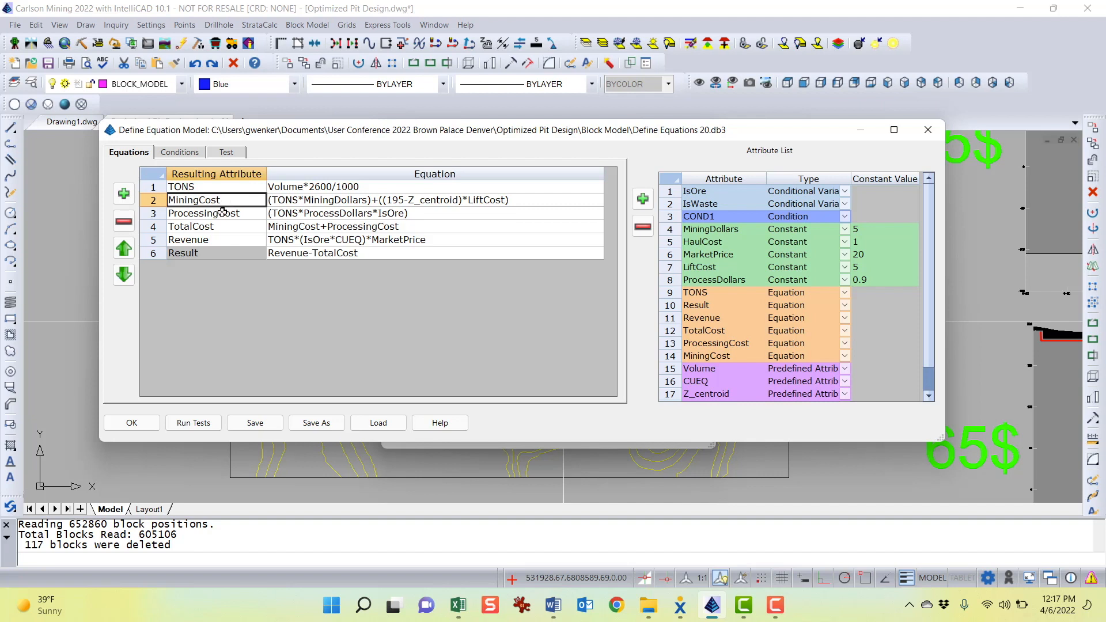
left_click(232, 213)
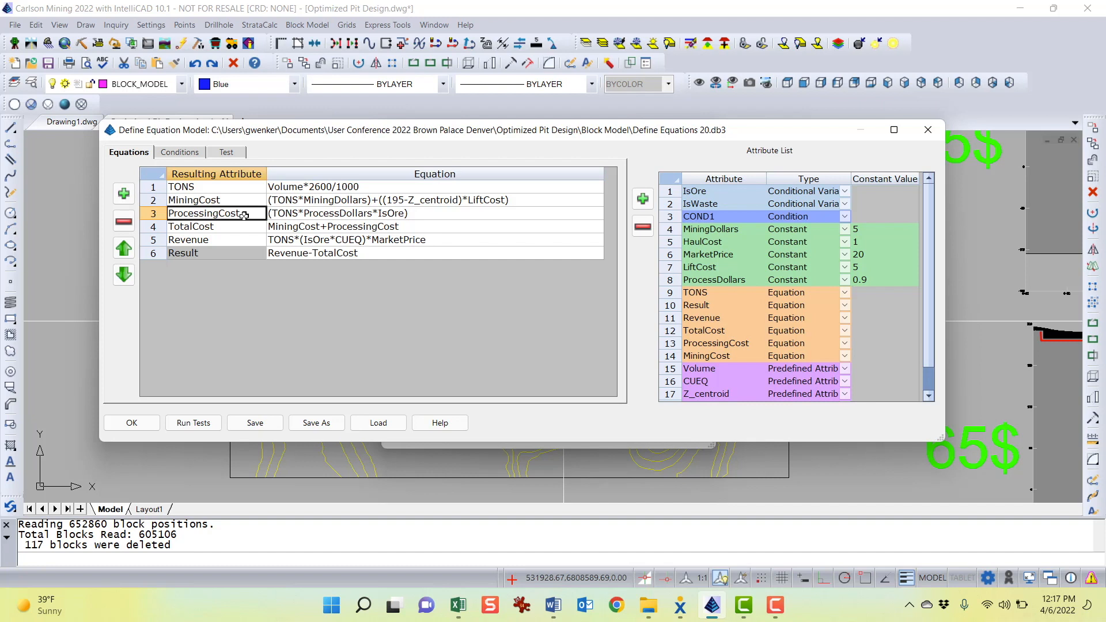
left_click(288, 217)
left_click(199, 186)
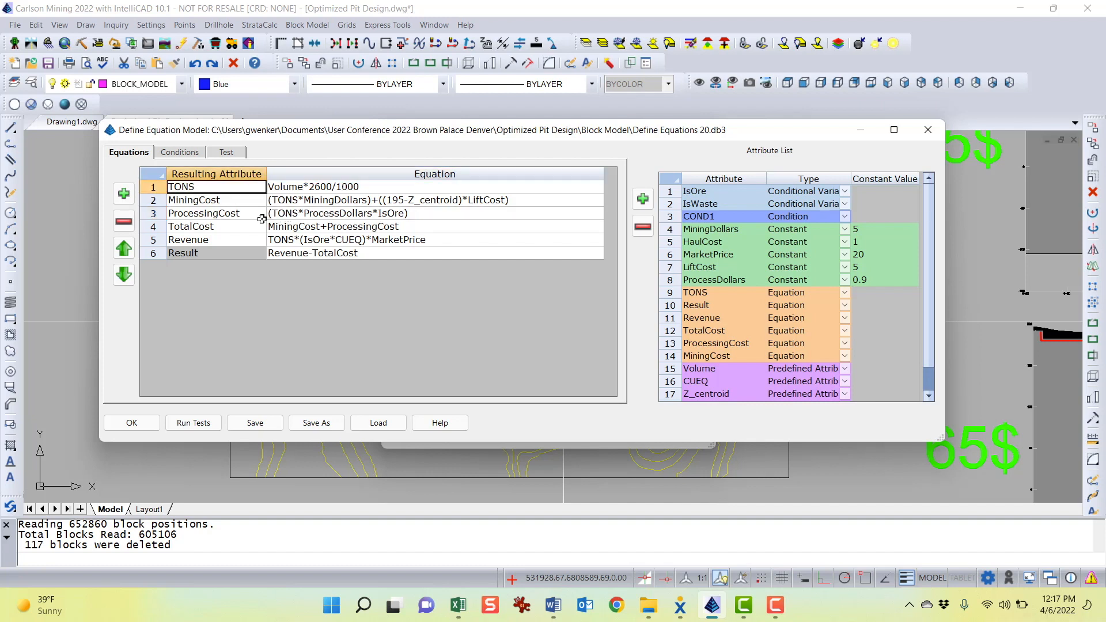
left_click(326, 214)
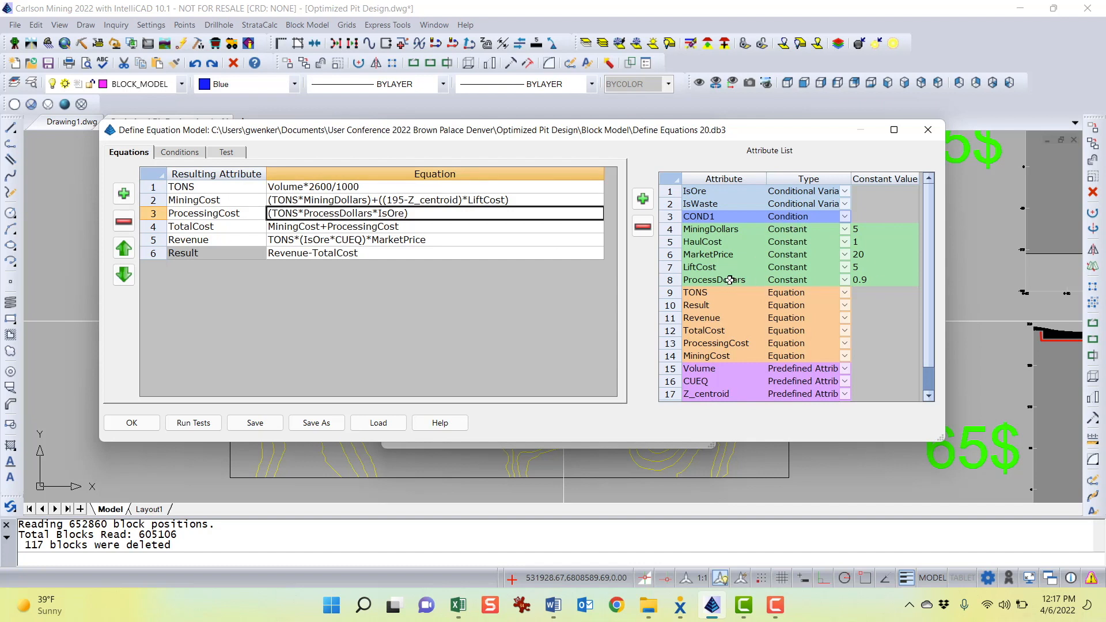
left_click(885, 280)
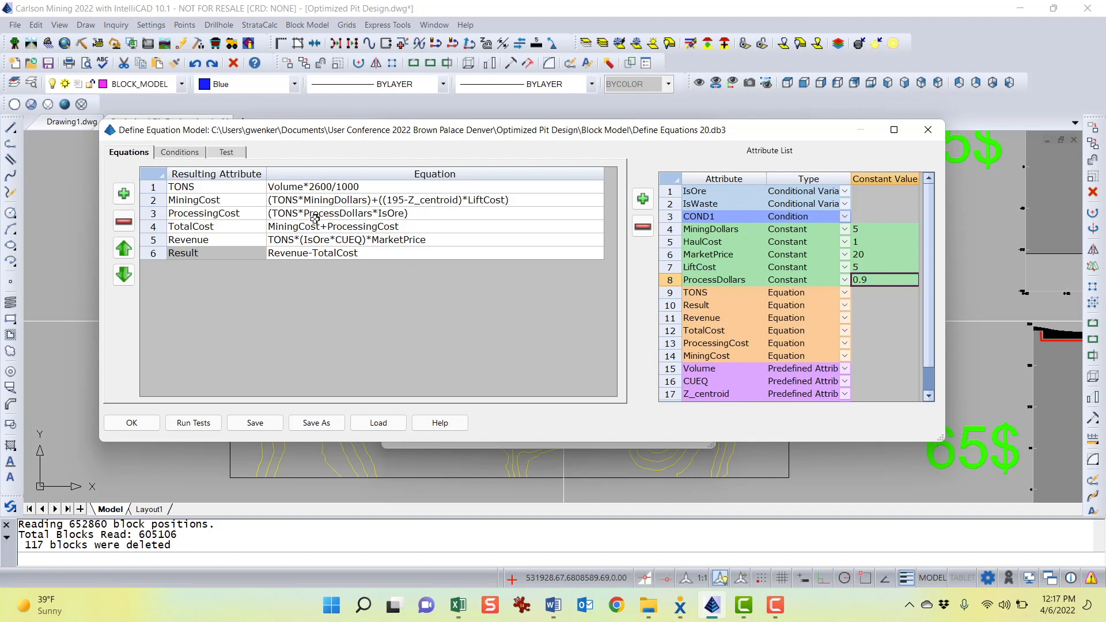
left_click(415, 214)
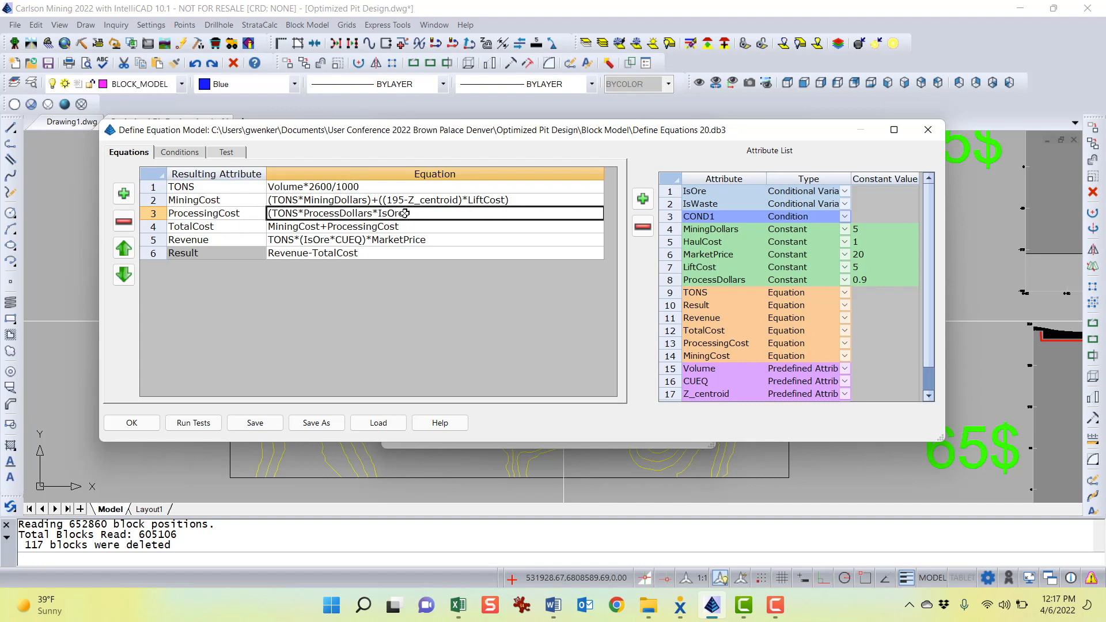
left_click(717, 192)
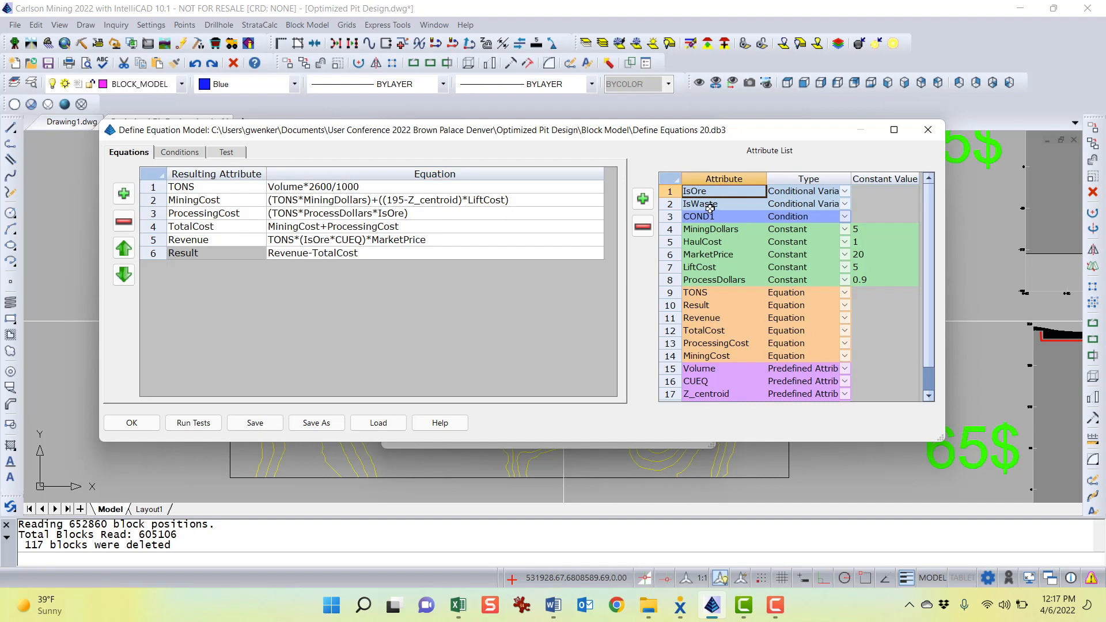
left_click(716, 205)
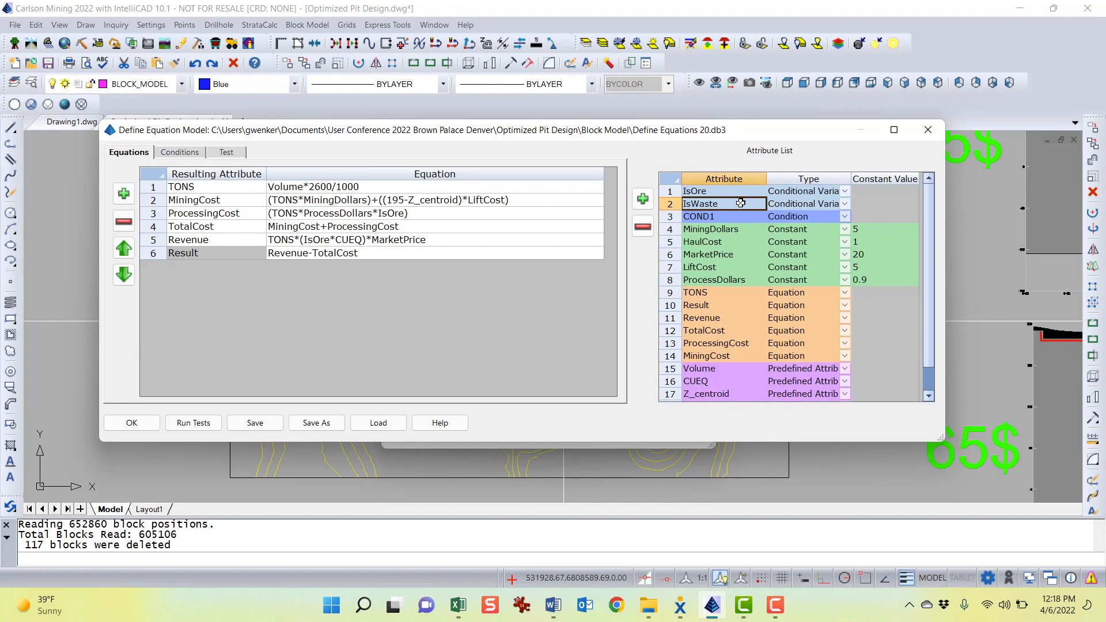
Open the COND1 condition definition and review the IsOre and IsWaste values for its true and false cases
left_click(185, 154)
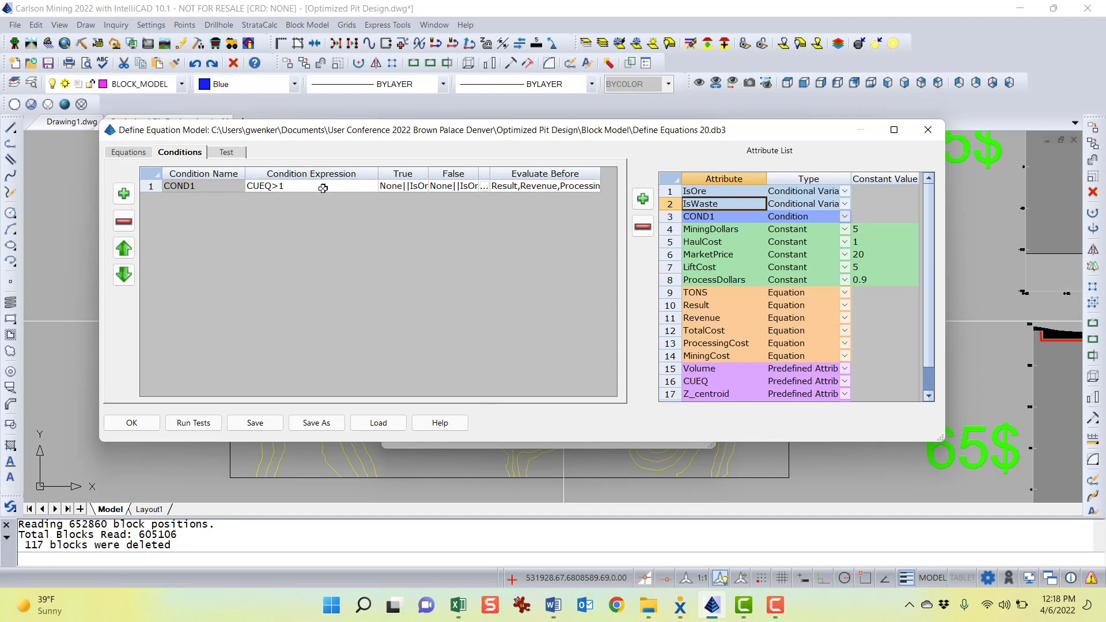
left_click(304, 188)
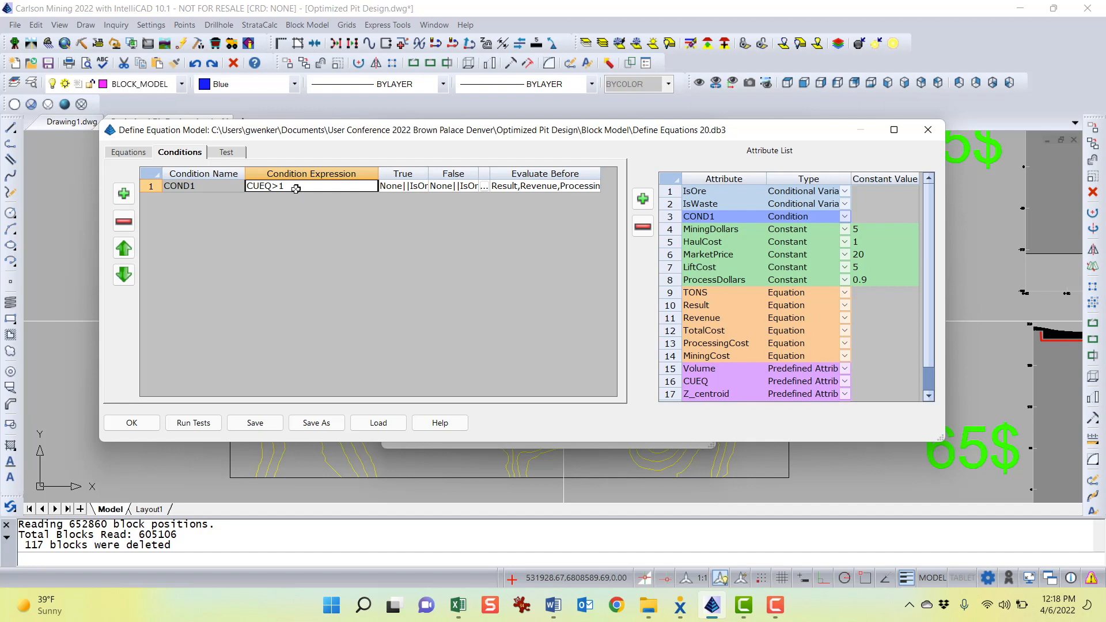
double_click(412, 186)
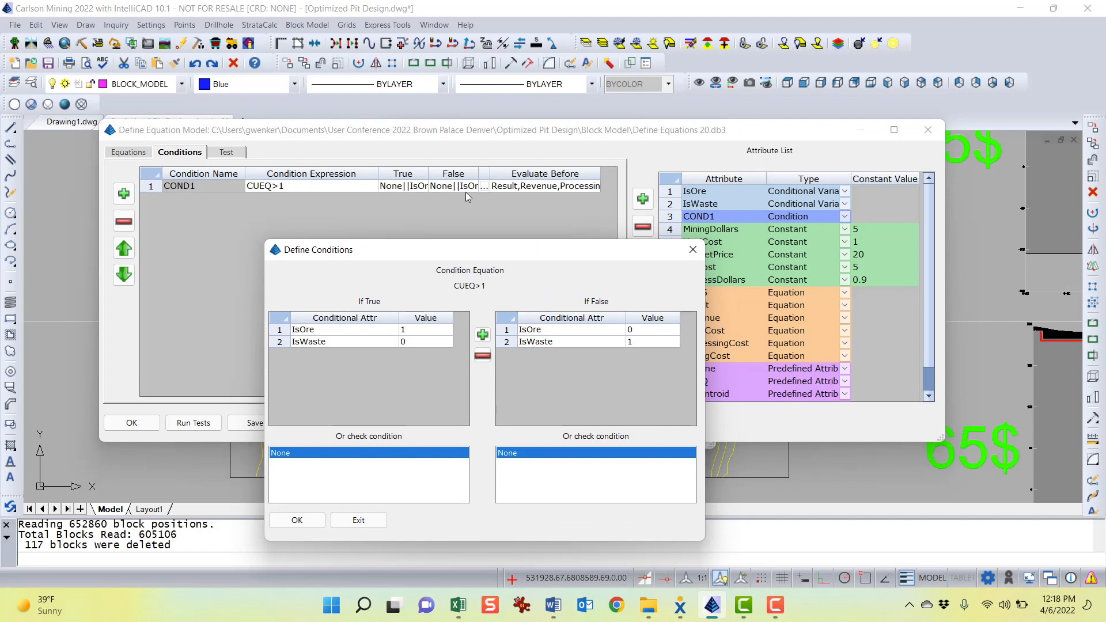
left_click_drag(483, 255, 462, 159)
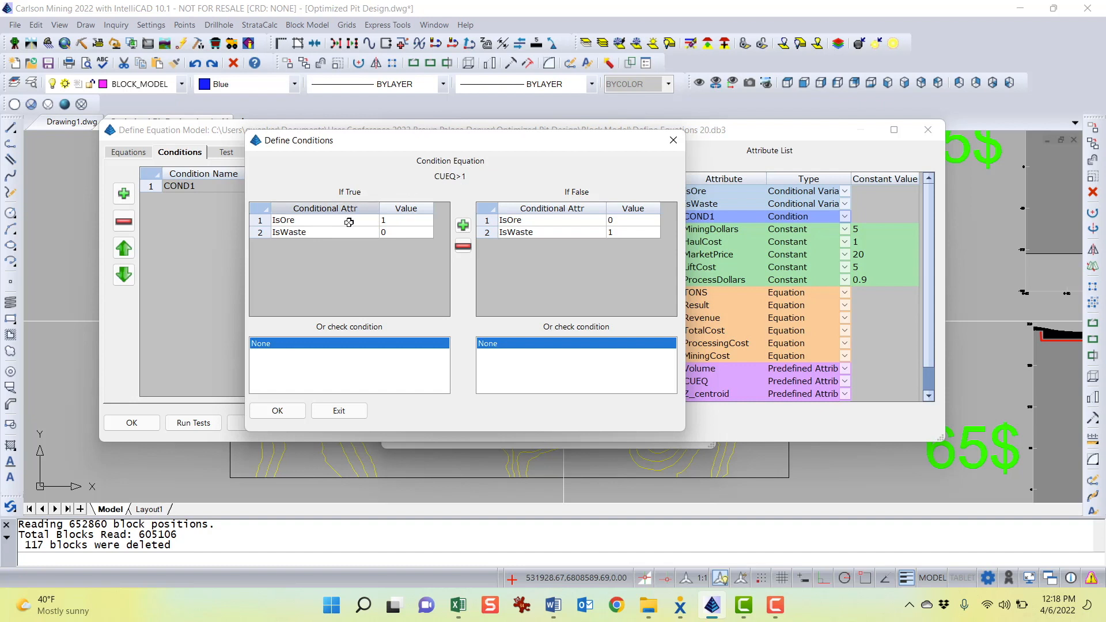
left_click(402, 220)
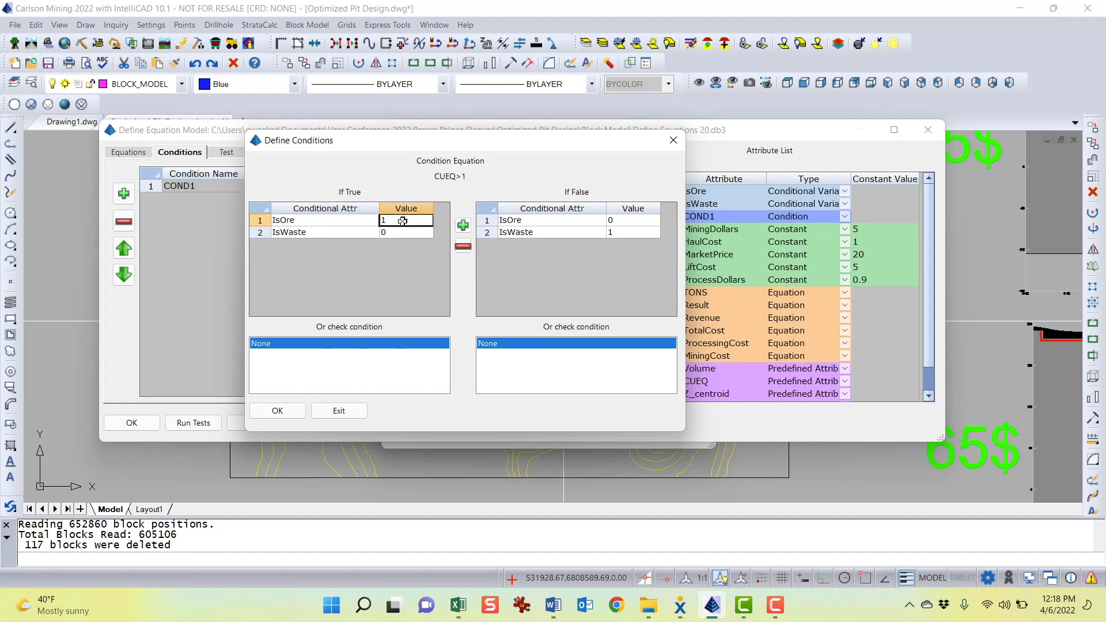
left_click_drag(455, 144, 413, 144)
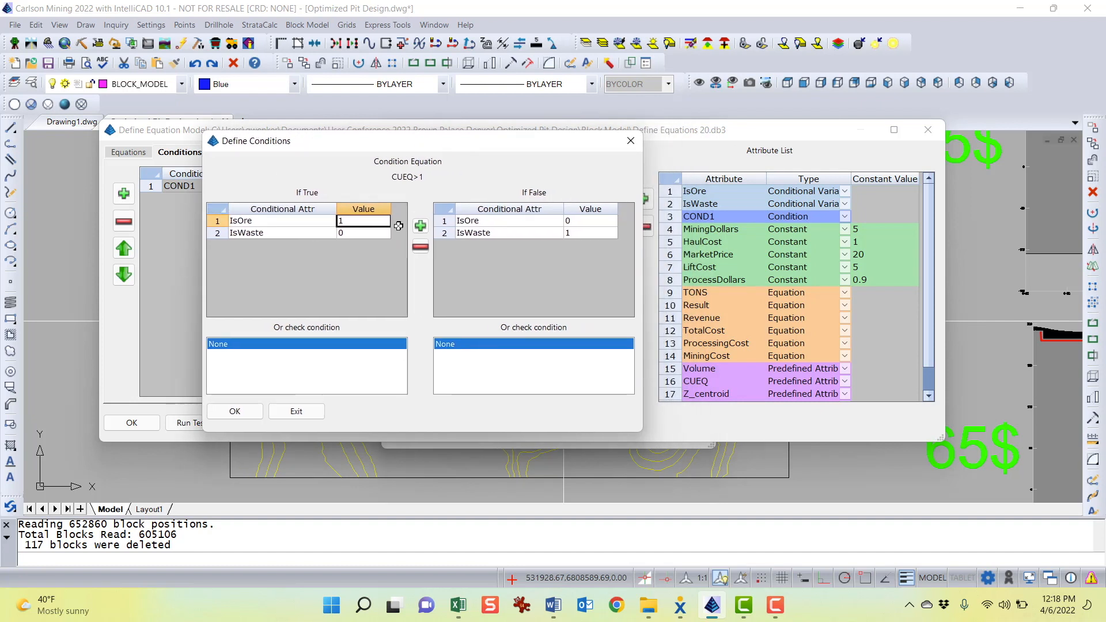
left_click(366, 233)
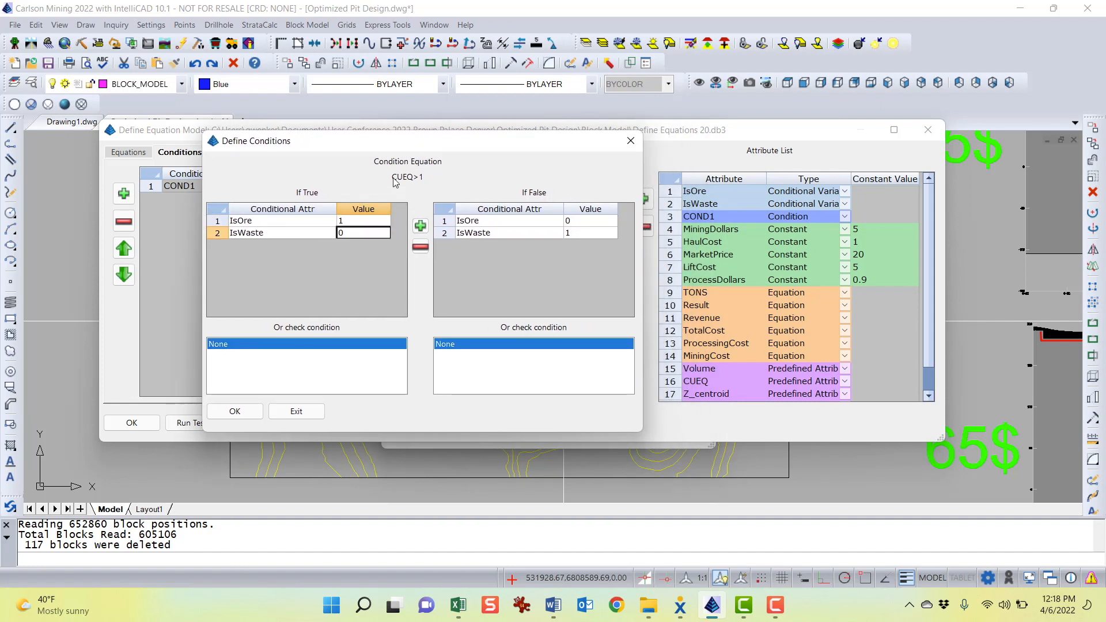
left_click_drag(431, 161, 537, 283)
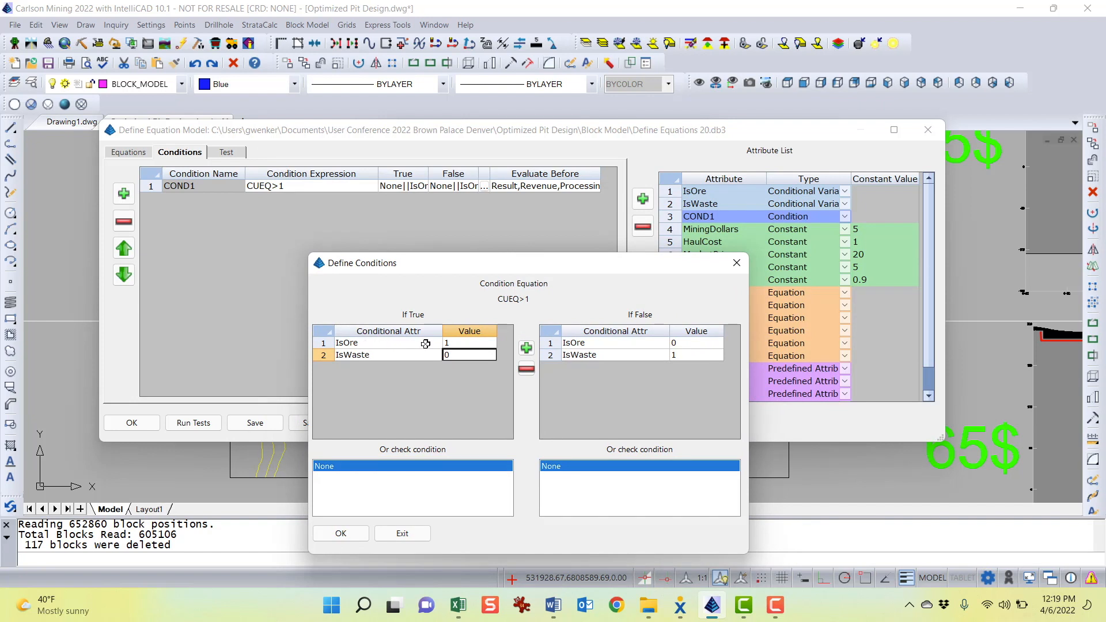
left_click(473, 343)
left_click(458, 355)
left_click(687, 345)
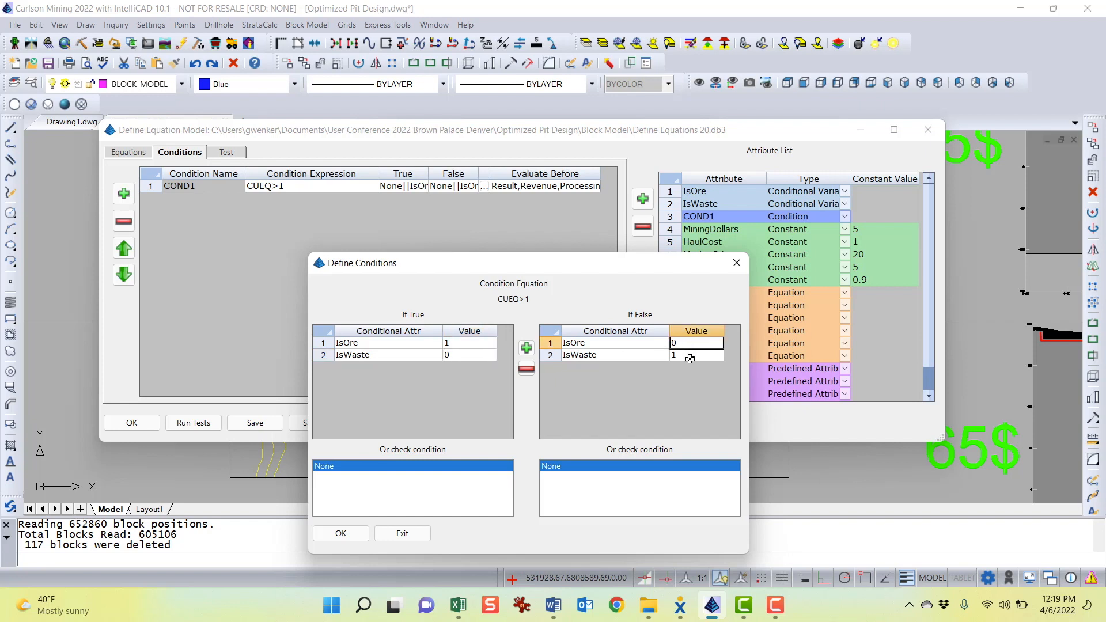
left_click(690, 357)
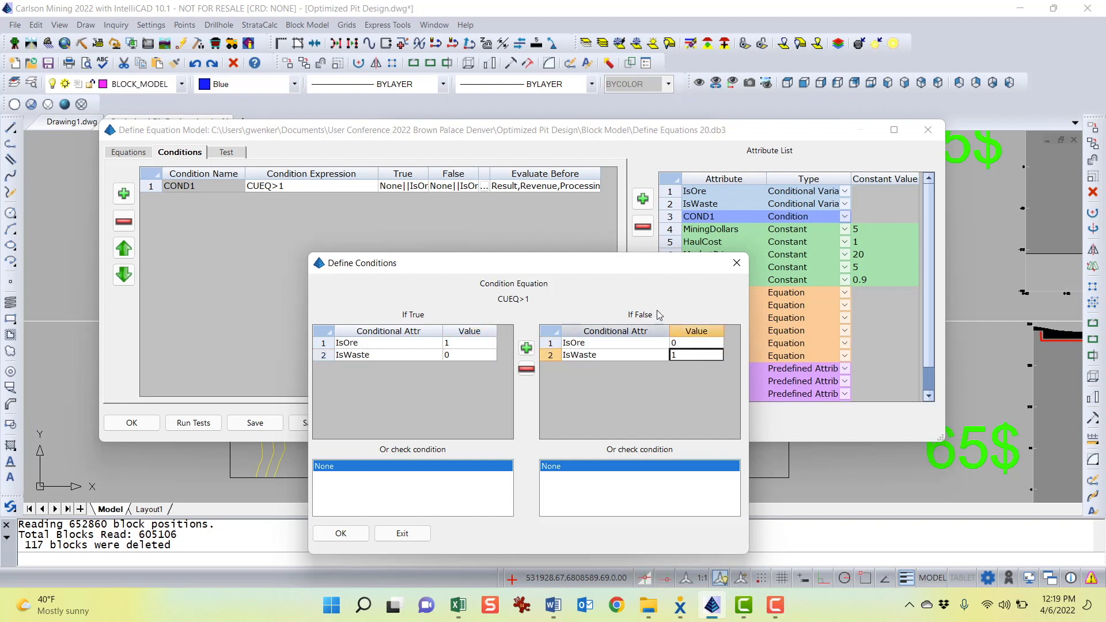
left_click_drag(584, 268, 453, 204)
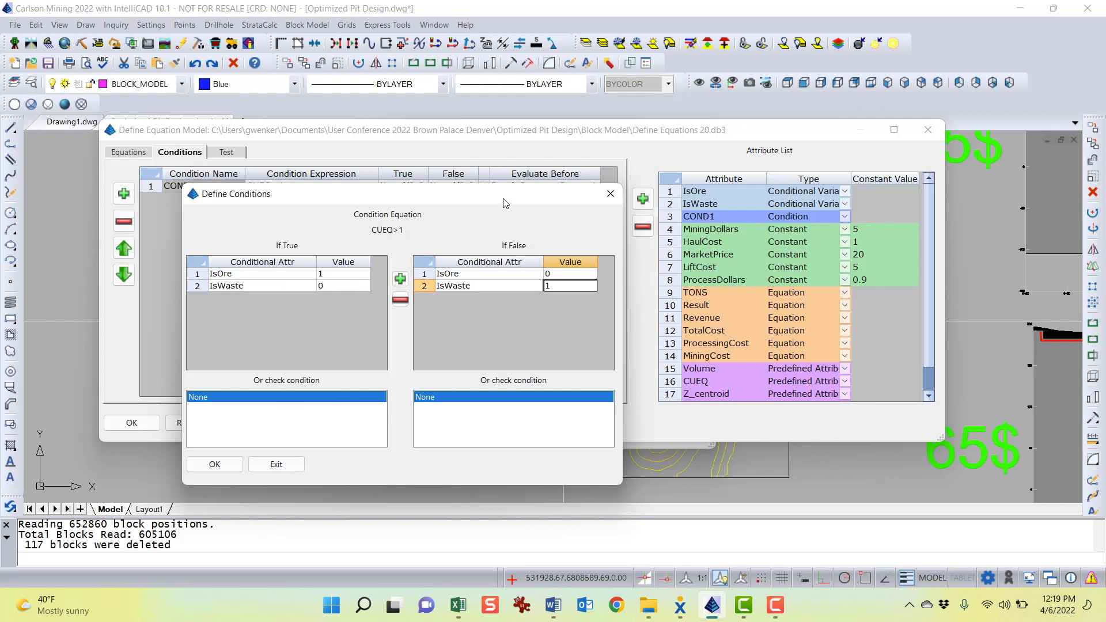
left_click_drag(419, 191, 400, 187)
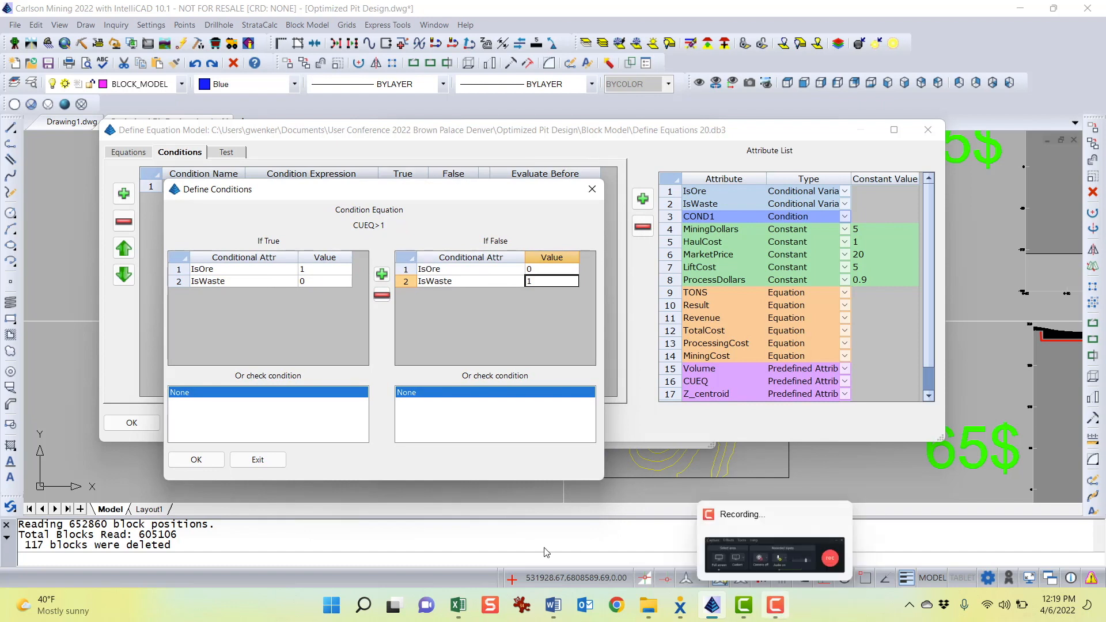
left_click(261, 458)
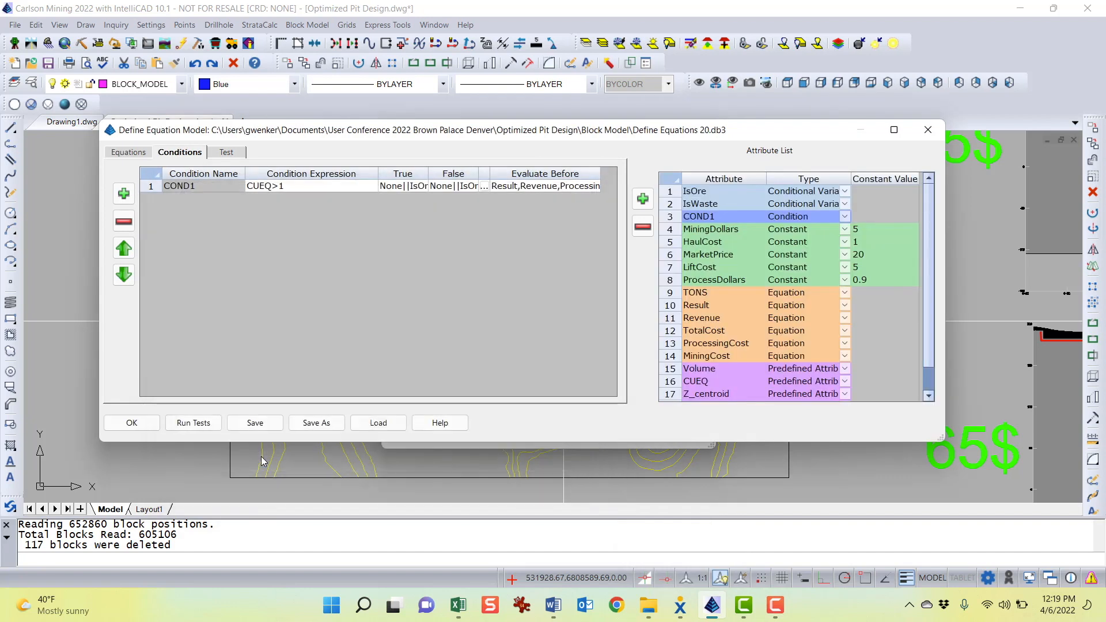
Review which equations COND1 is evaluated before, closing the selection dialog without changes
double_click(547, 187)
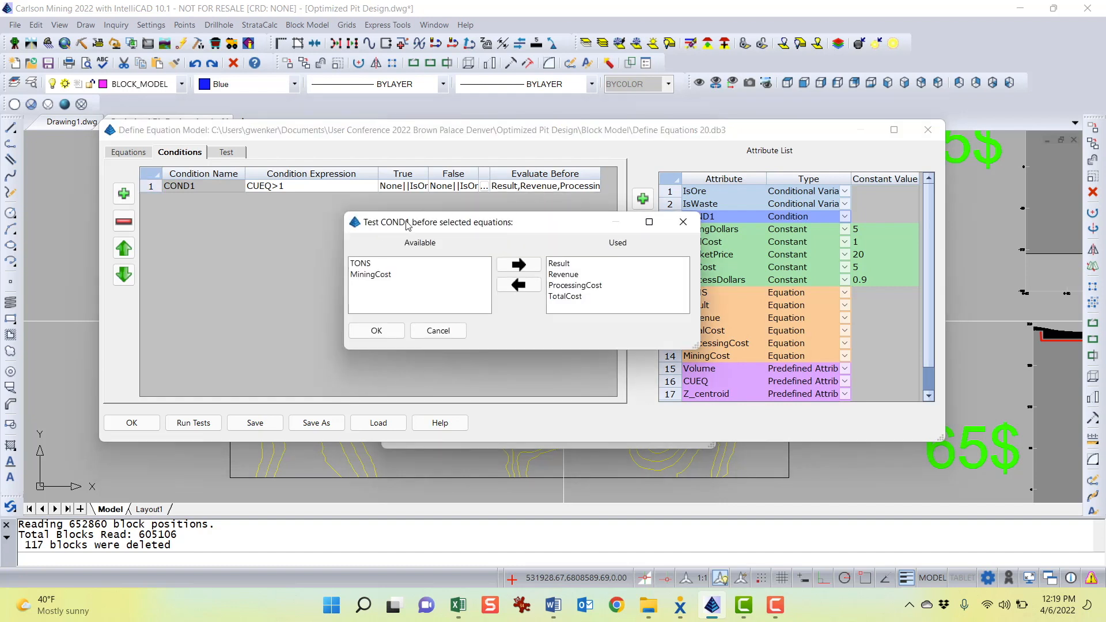
left_click_drag(535, 230, 464, 236)
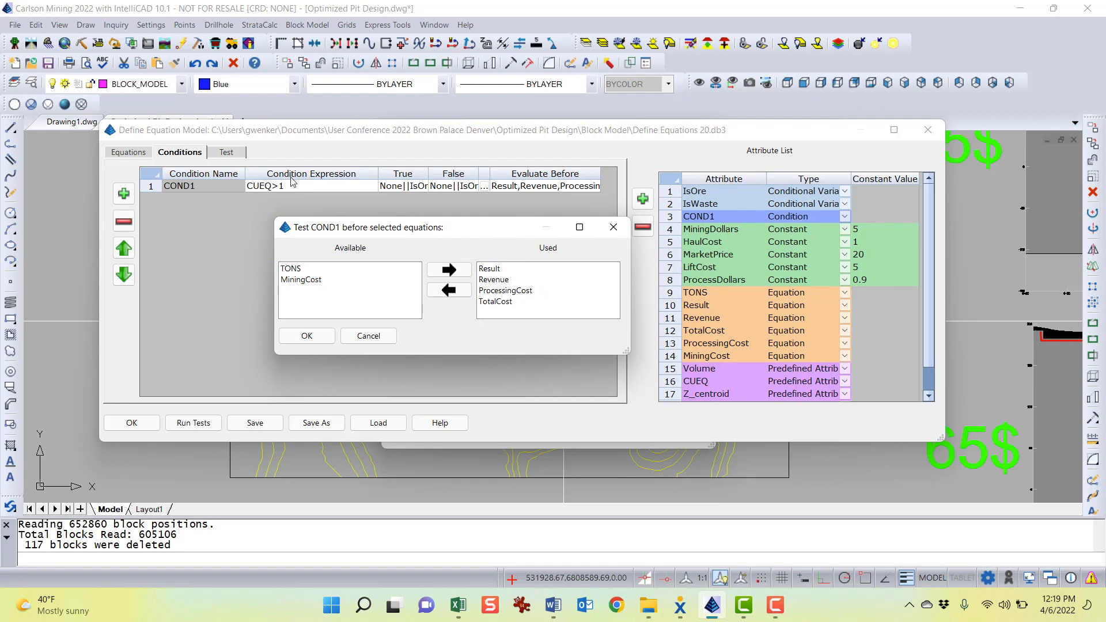
left_click(500, 271)
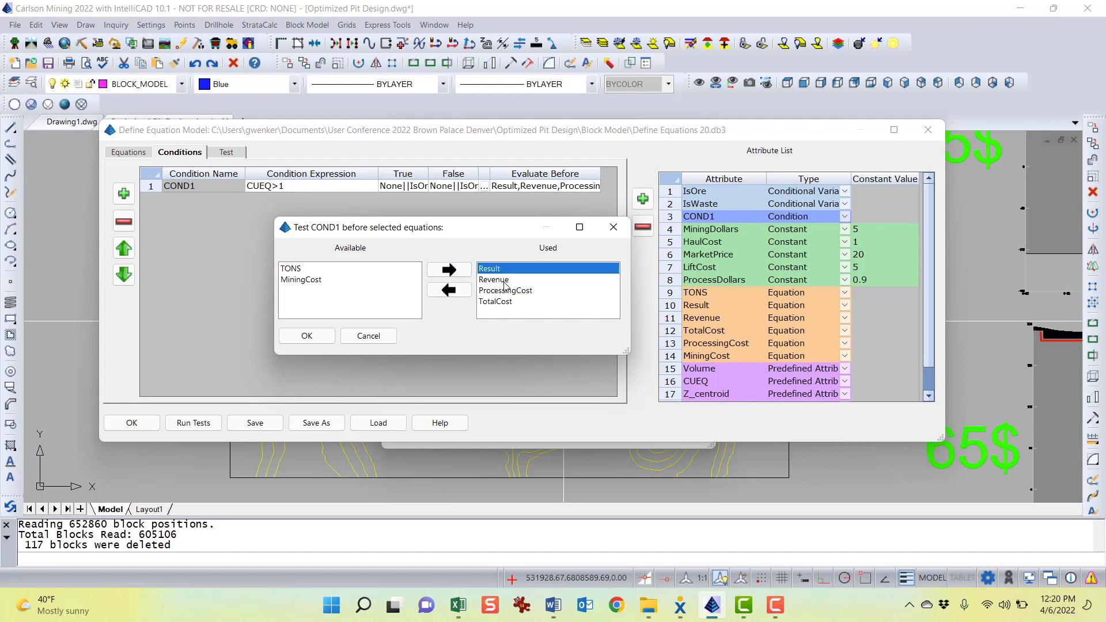
left_click(503, 281)
left_click(514, 292)
left_click(501, 302)
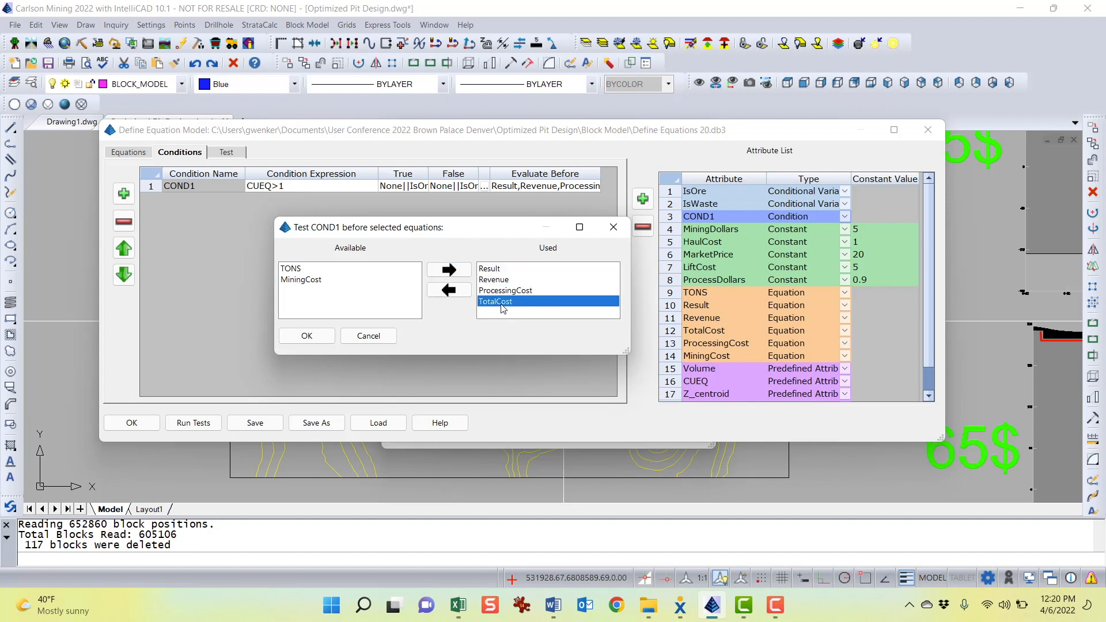
left_click(299, 271)
left_click(304, 282)
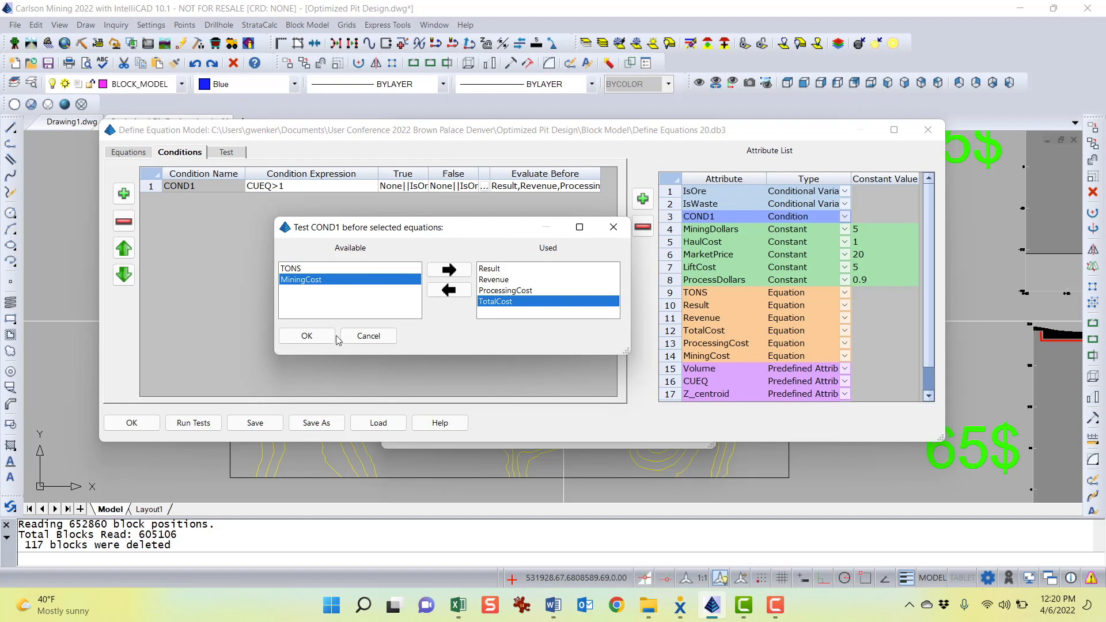
left_click(368, 336)
mouse_move(421, 130)
left_mouse_down()
mouse_move(420, 316)
mouse_move(416, 138)
left_mouse_up()
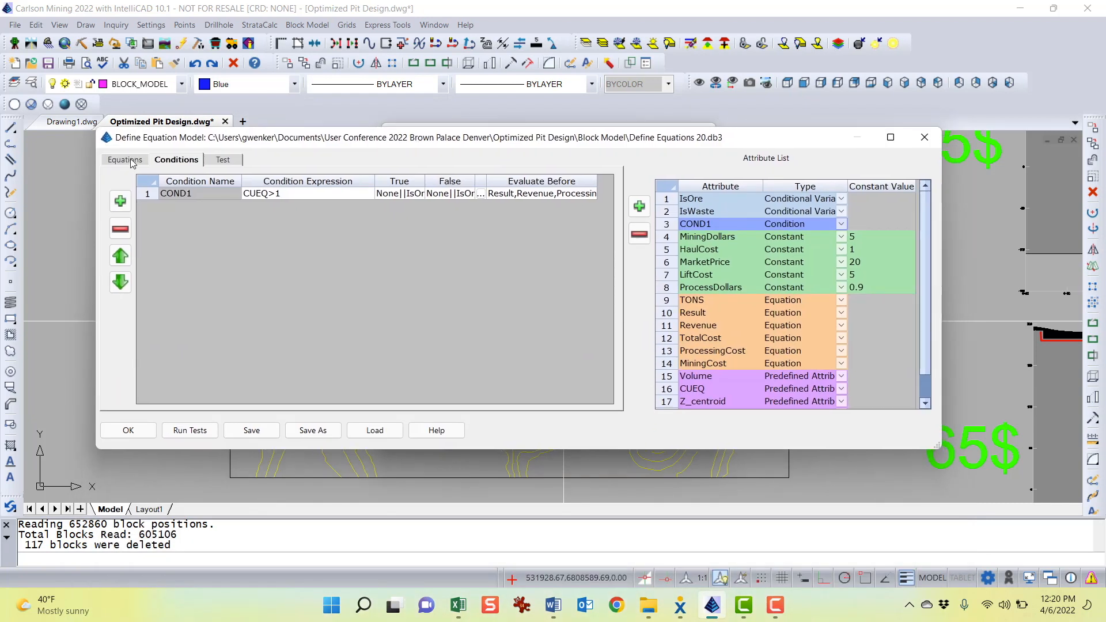
Return to the equation list and review the order of the six equations from TONS to Result
left_click(120, 161)
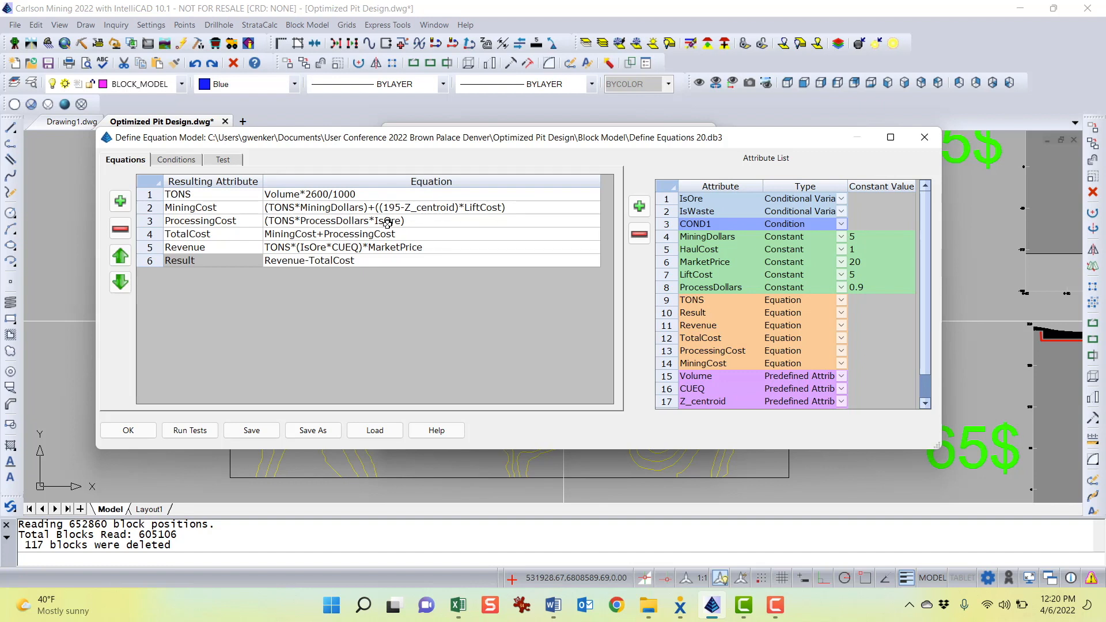
left_click_drag(176, 222, 179, 254)
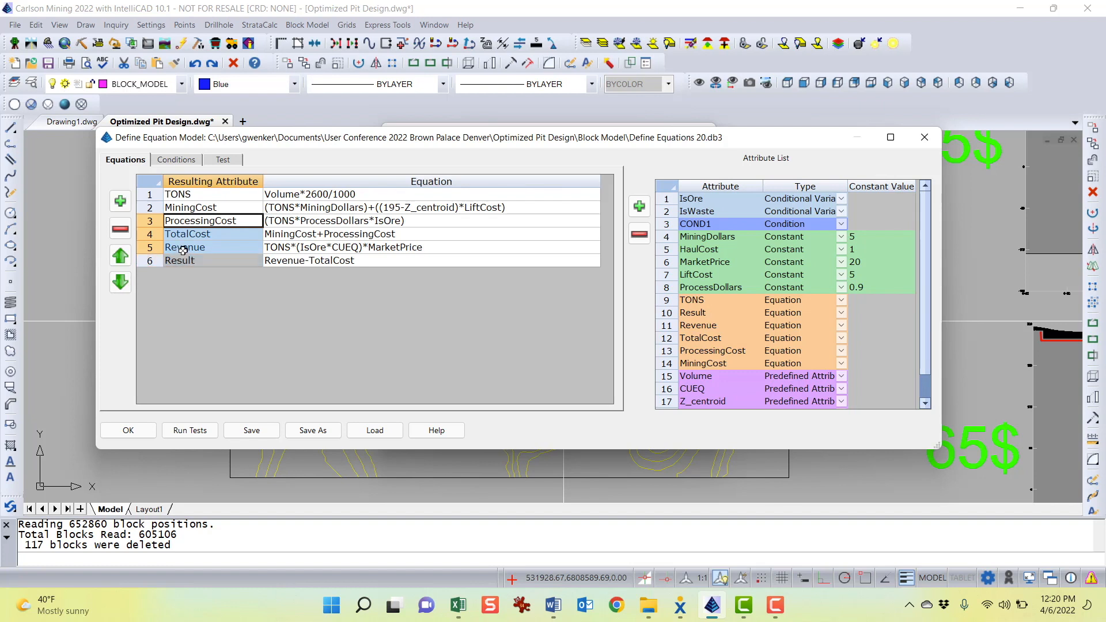
left_click_drag(213, 194, 416, 210)
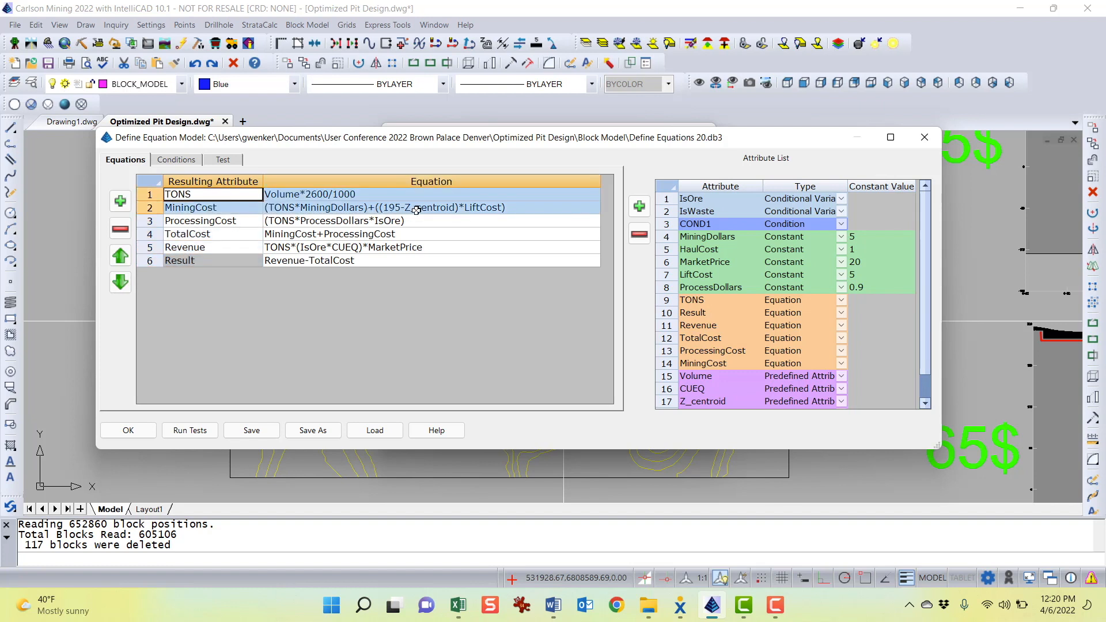
Reopen the COND1 evaluate-before selection, close it unchanged, and select COND1 in the attribute list before returning to the equations
left_click(177, 160)
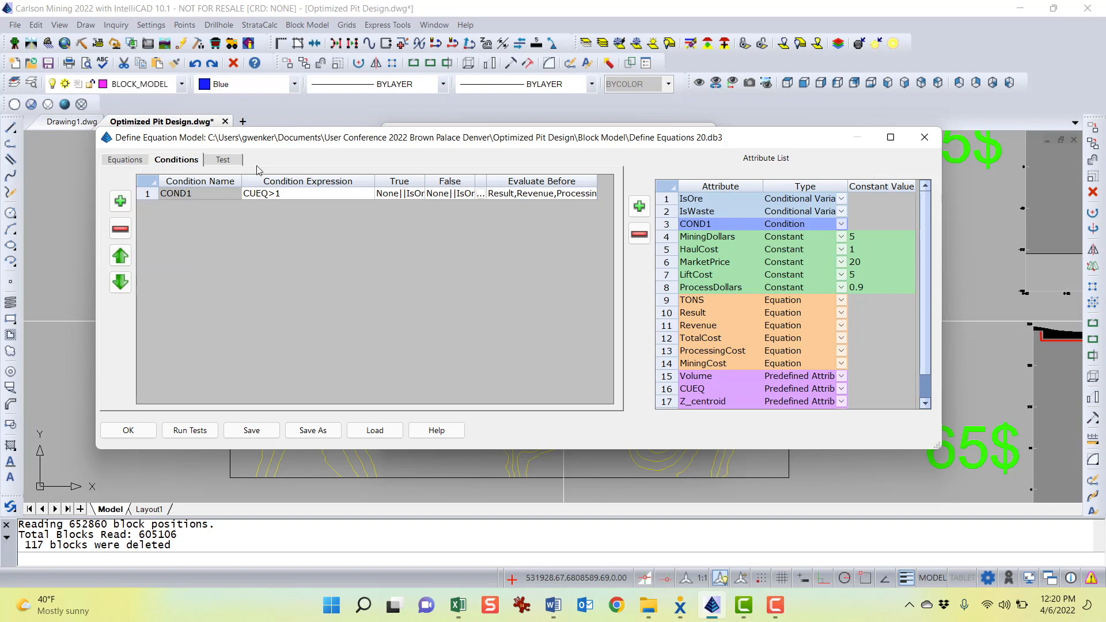
double_click(548, 193)
left_click_drag(424, 244, 395, 245)
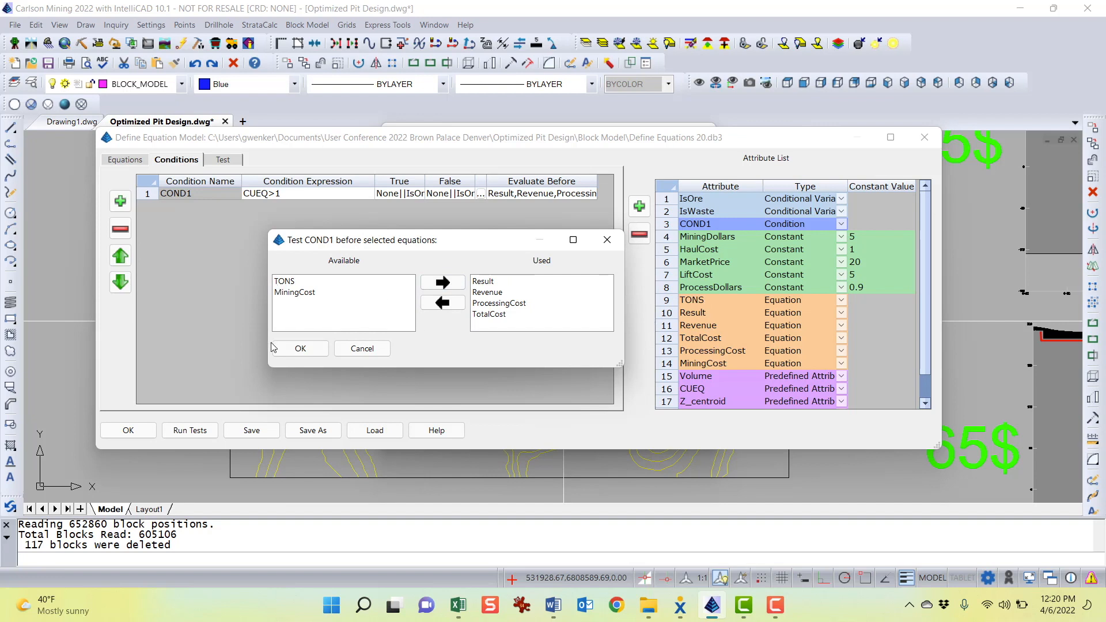
left_click(300, 349)
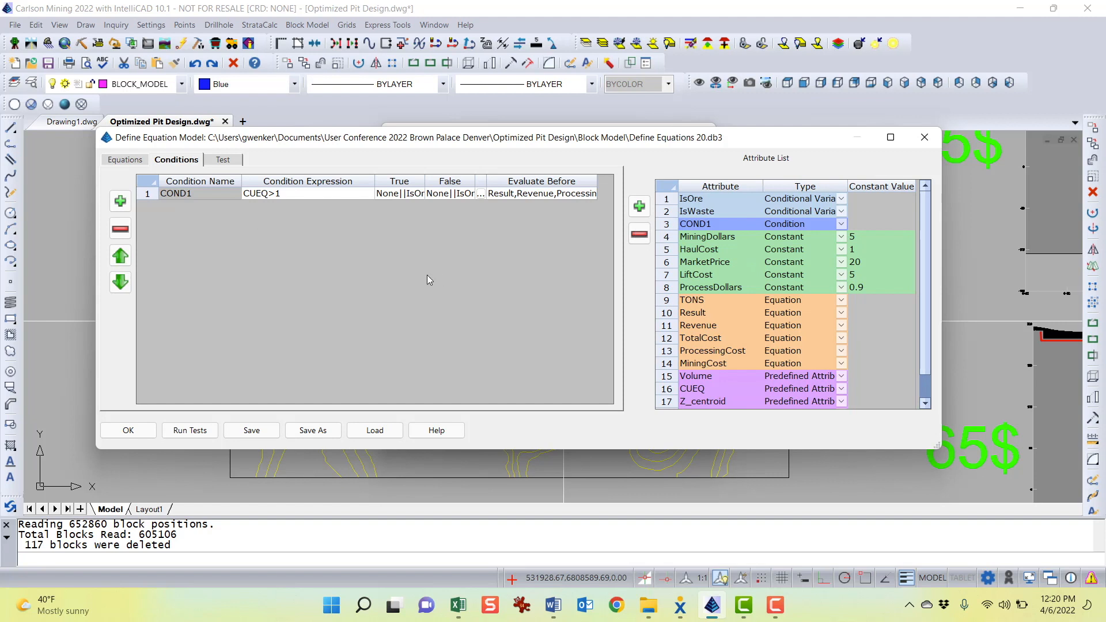
left_click_drag(724, 200, 790, 211)
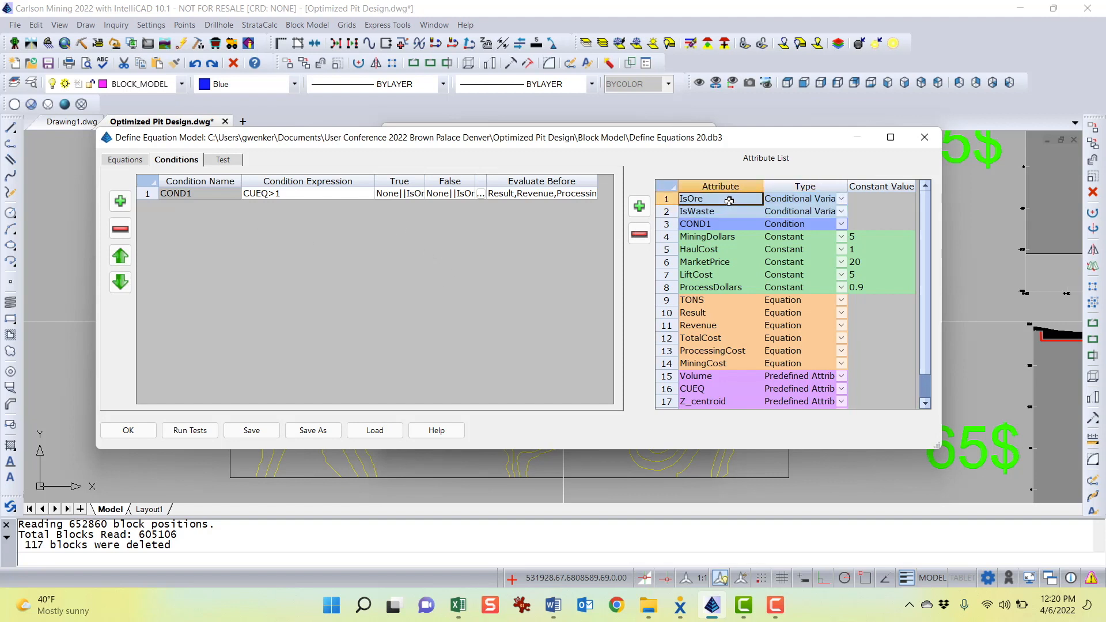
left_click(726, 223)
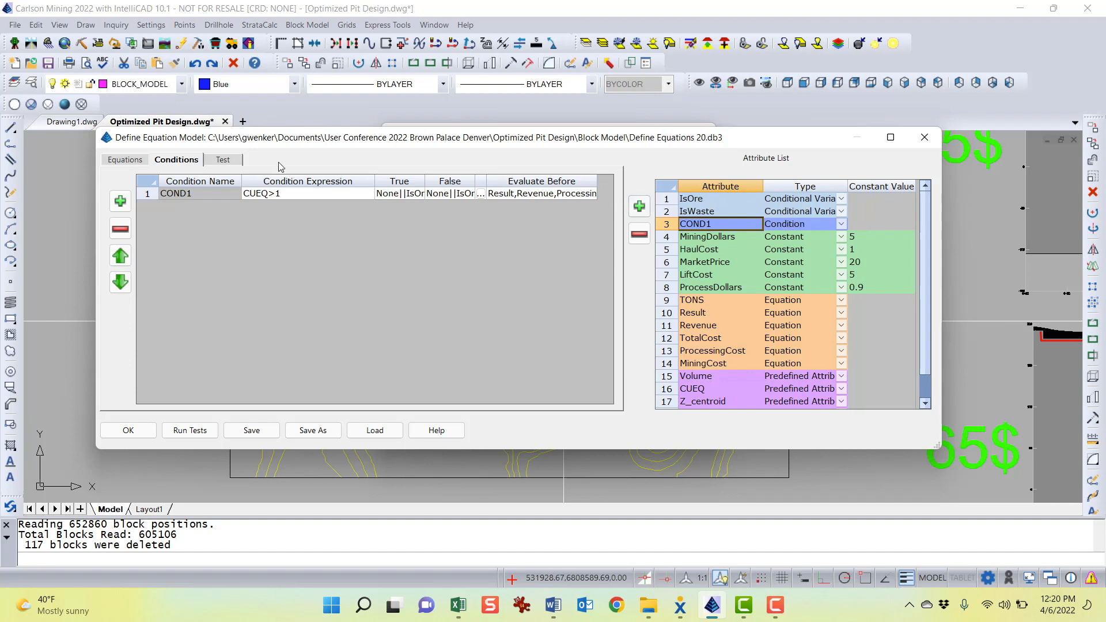
left_click(139, 162)
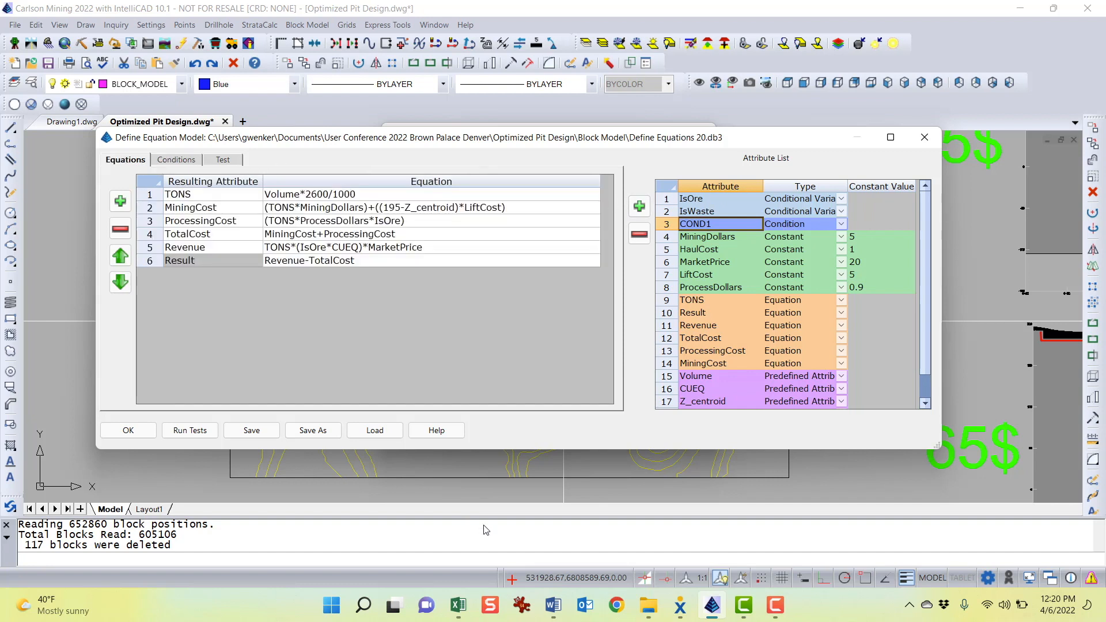
Switch to the Word guide and read the descriptions of the TONS, MiningCost, ProcessingCost, TotalCost and Revenue equations
left_click(553, 605)
scroll(380, 330, "down", 2)
scroll(380, 330, "up", 2)
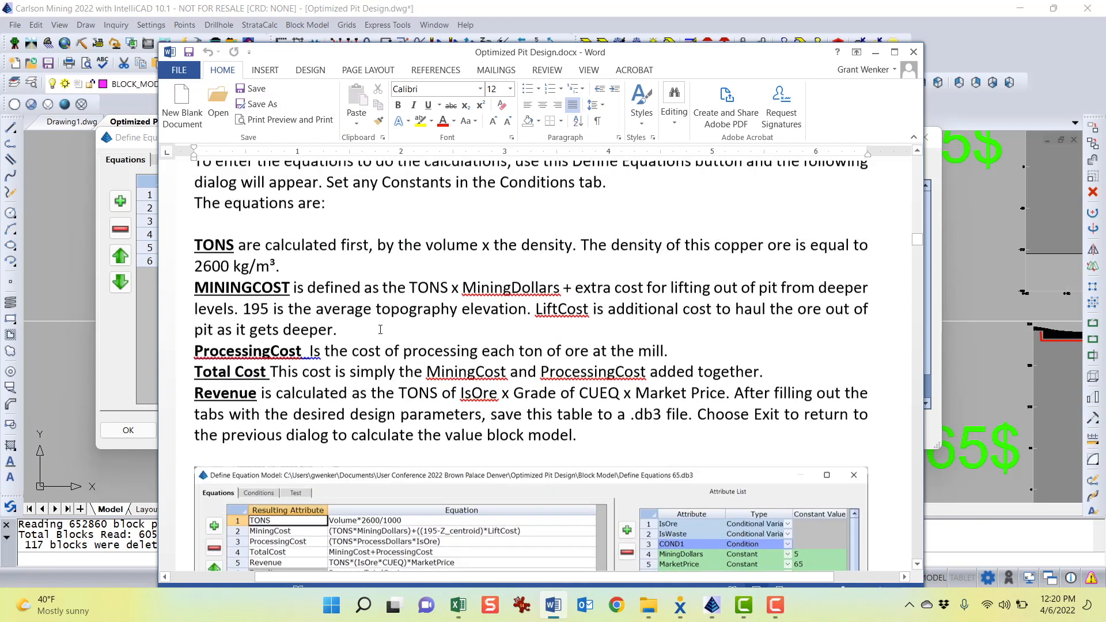
scroll(229, 246, "down", 1)
left_click_drag(221, 249, 274, 250)
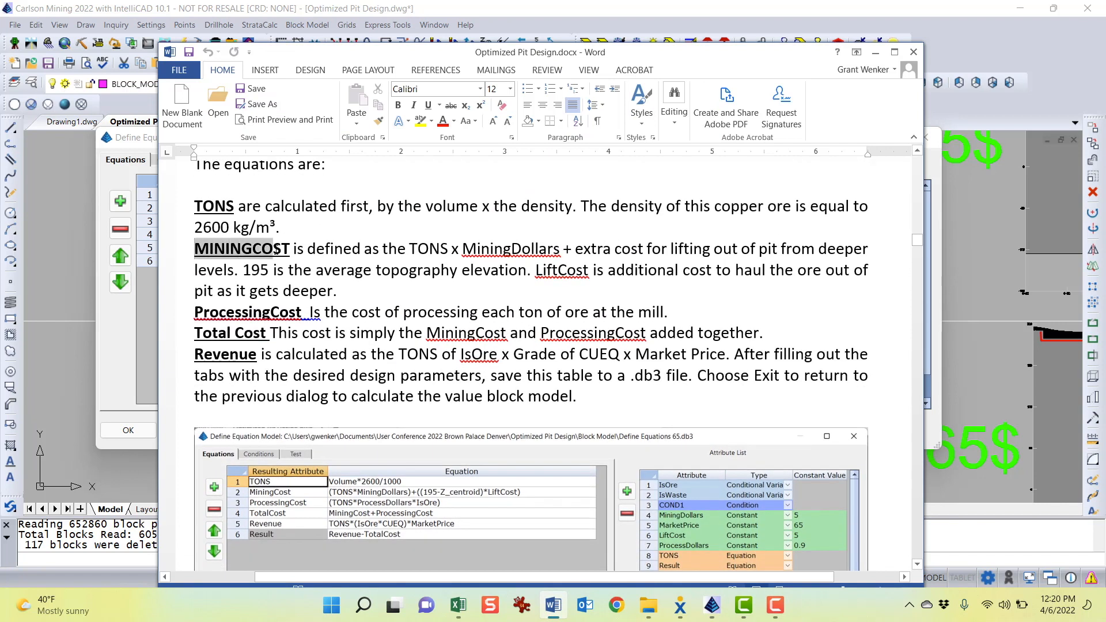
left_click(875, 52)
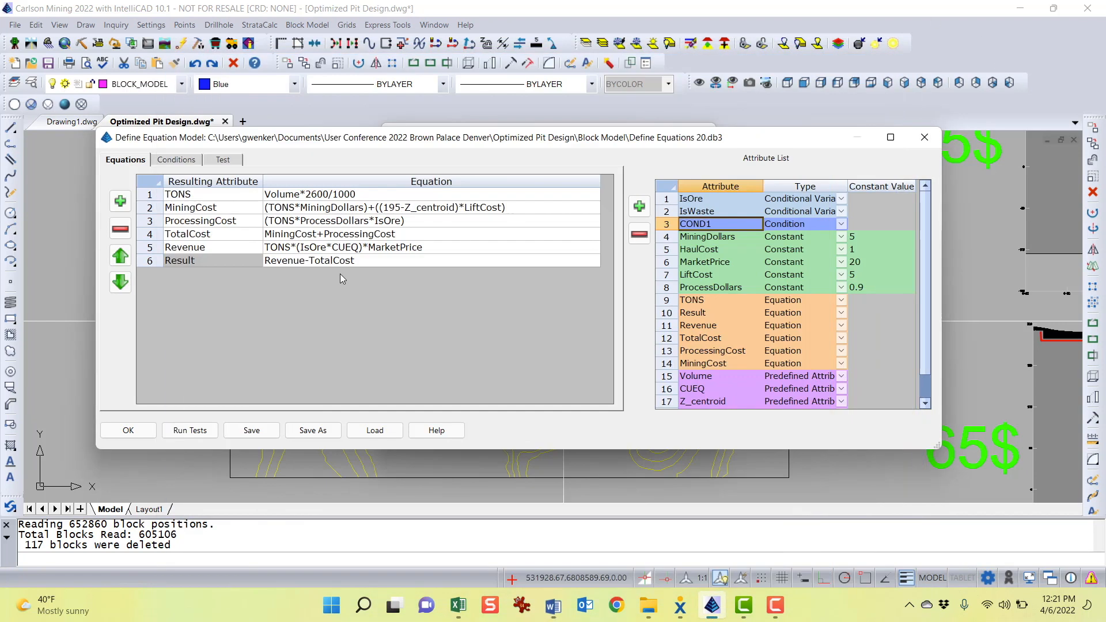
Examine the ProcessingCost, TotalCost, MiningCost and Revenue equations one row at a time
left_click(389, 221)
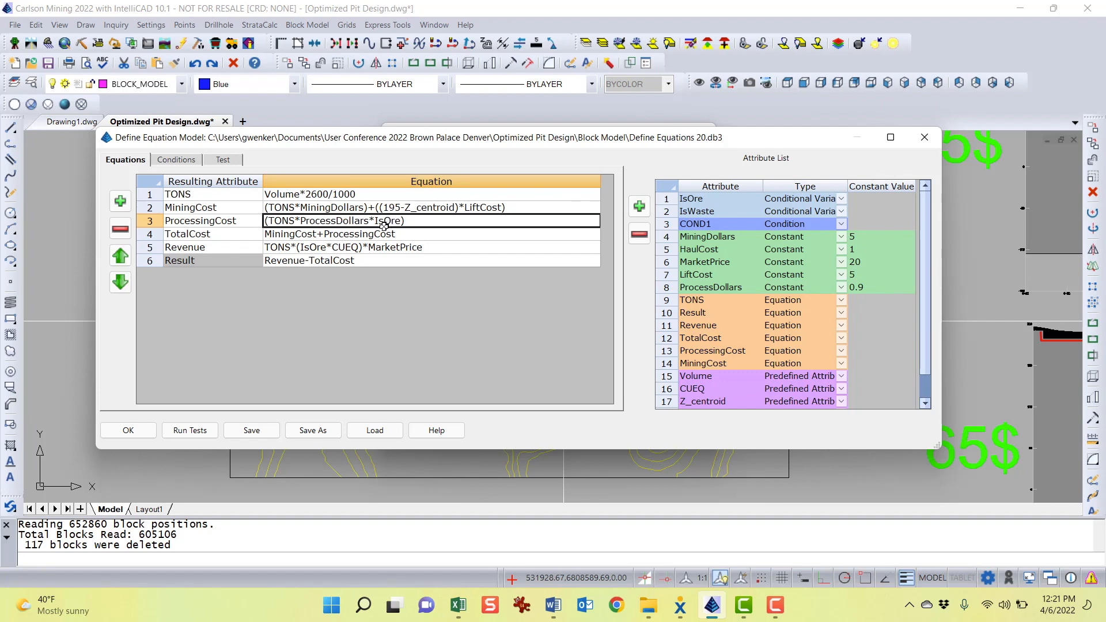
left_click(201, 236)
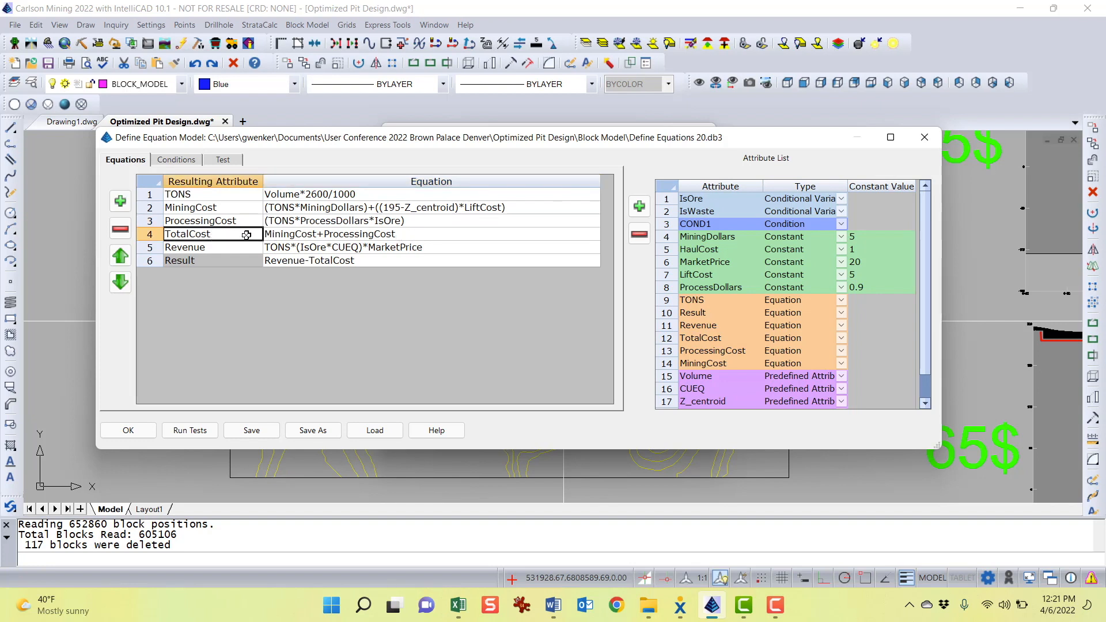
left_click(234, 208)
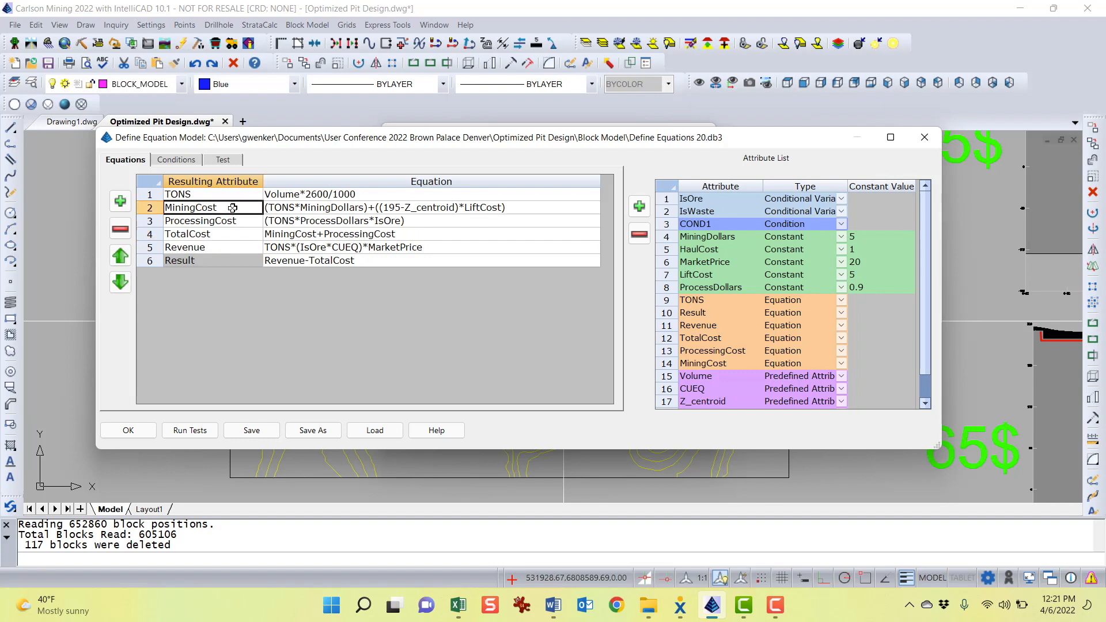
left_click(343, 236)
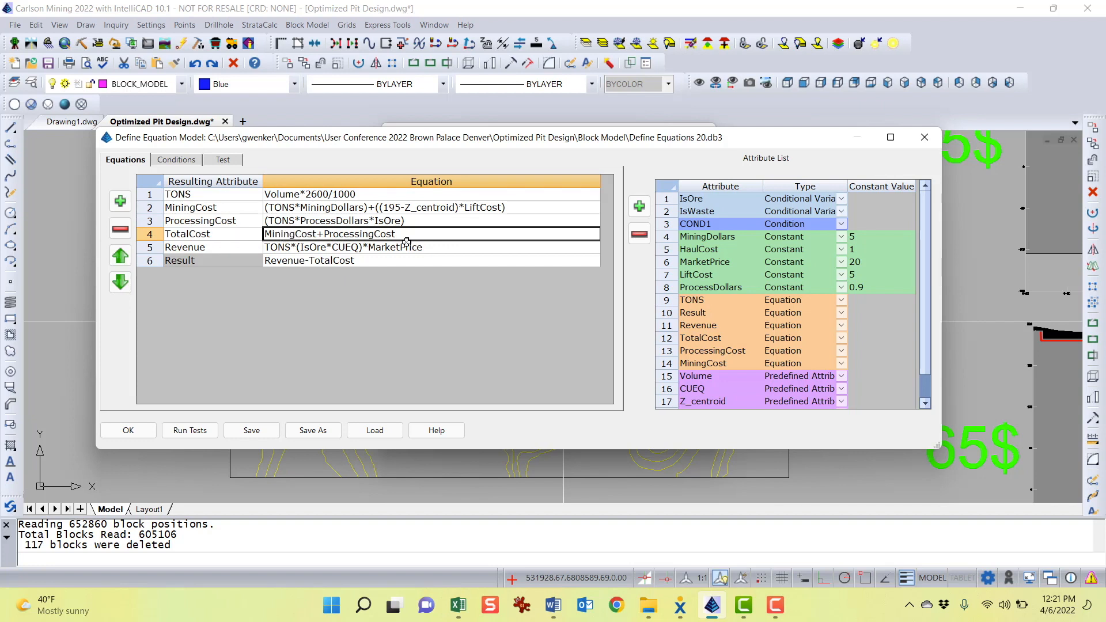
left_click(219, 233)
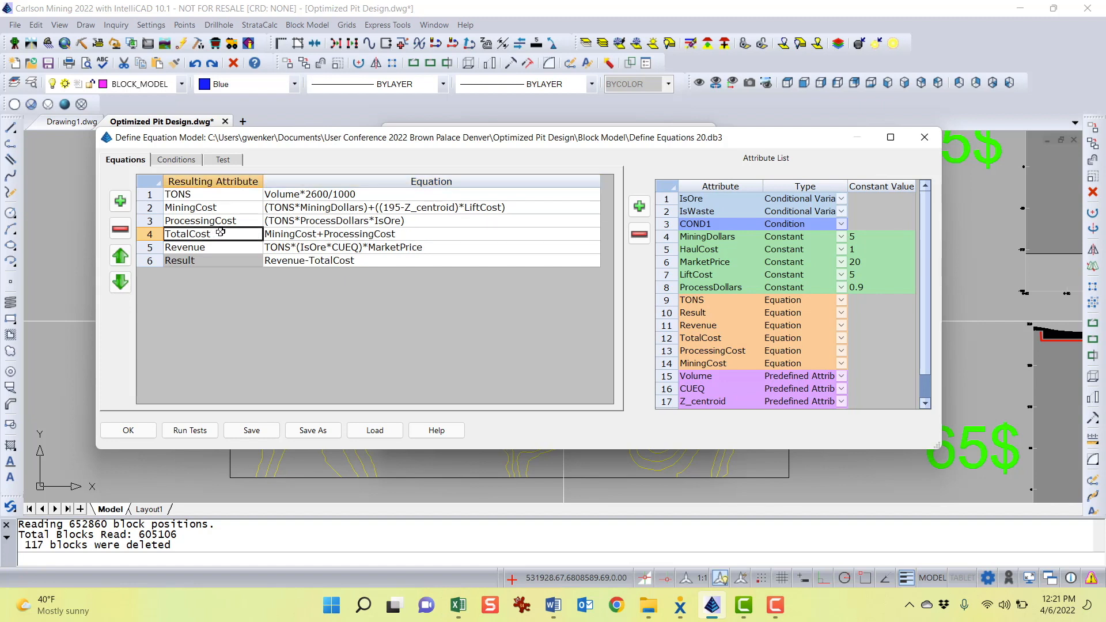
left_click(211, 244)
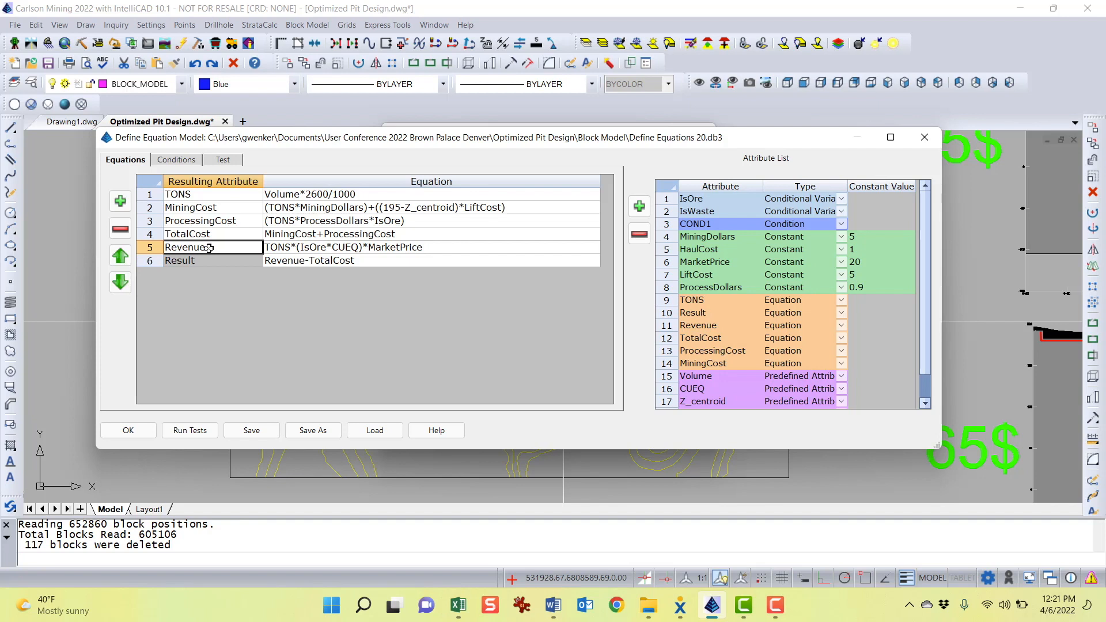
left_click(277, 248)
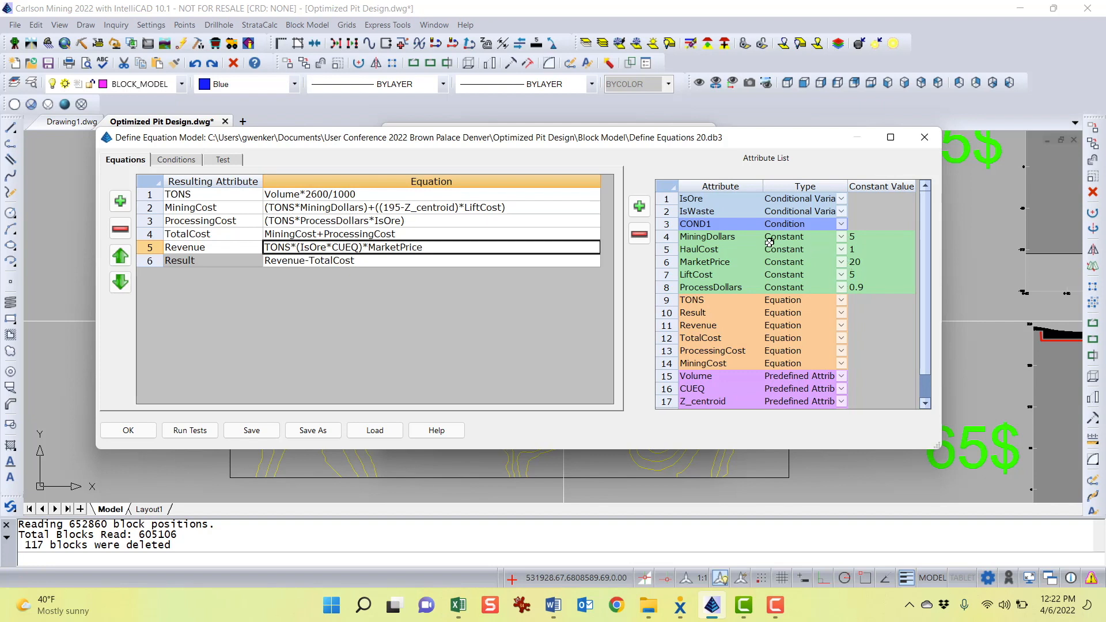
Examine the MarketPrice constant together with the Revenue, TotalCost and Result equations and the Result attribute
left_click(861, 262)
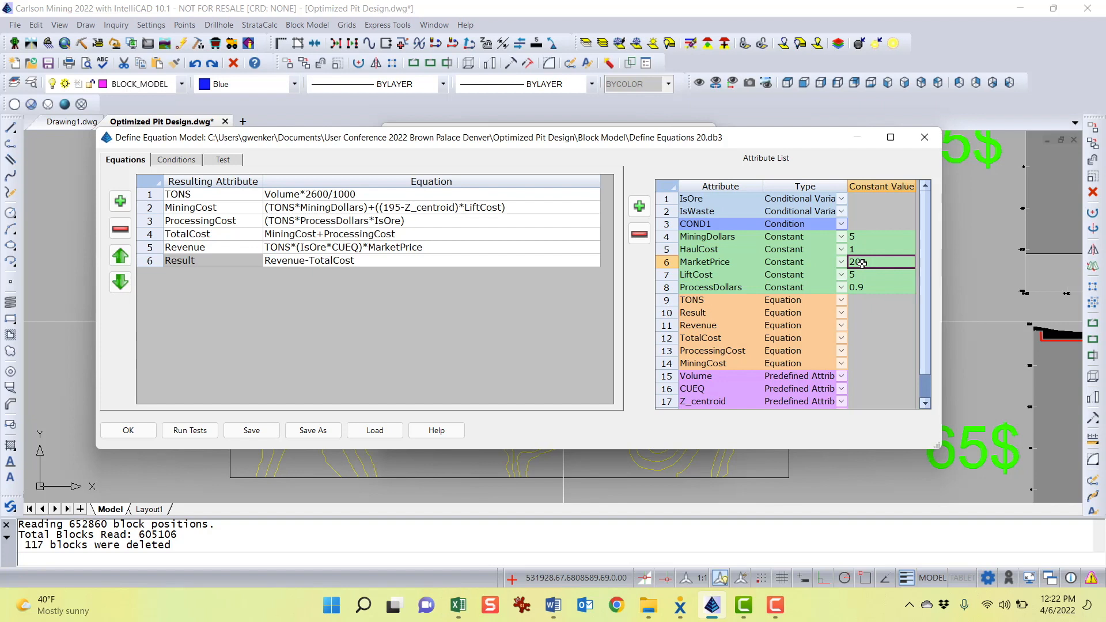
left_click(388, 248)
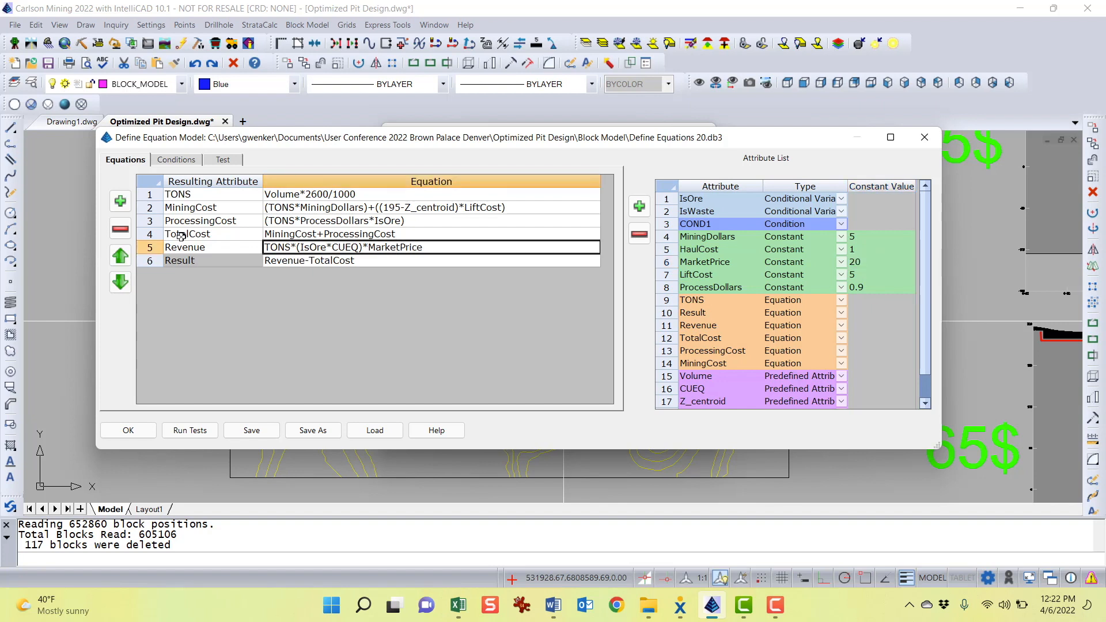
left_click(179, 248)
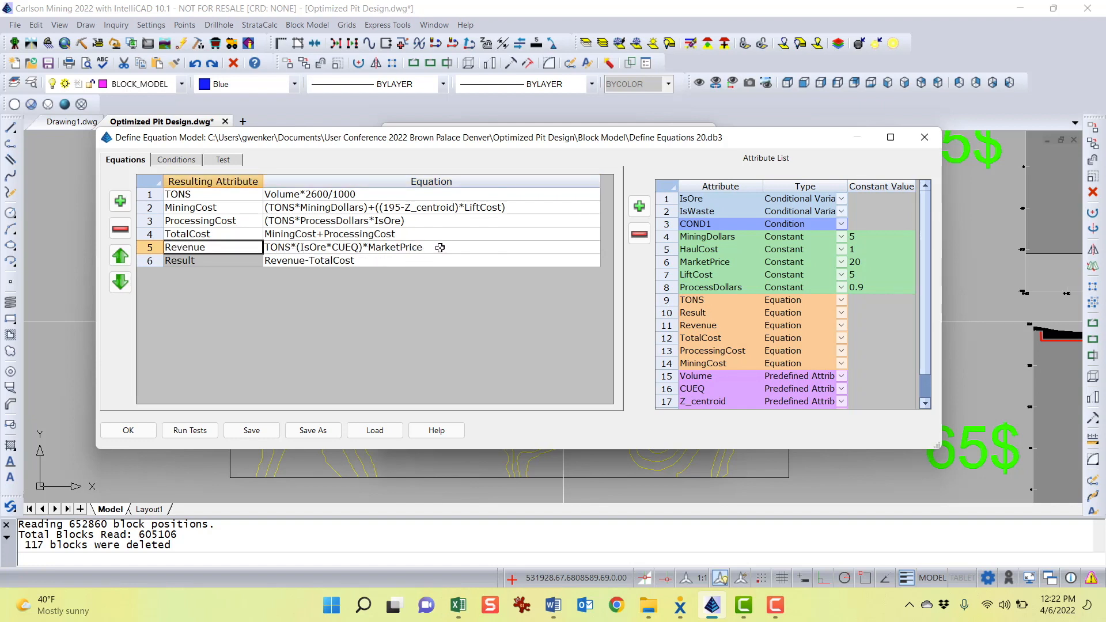
left_click(427, 261)
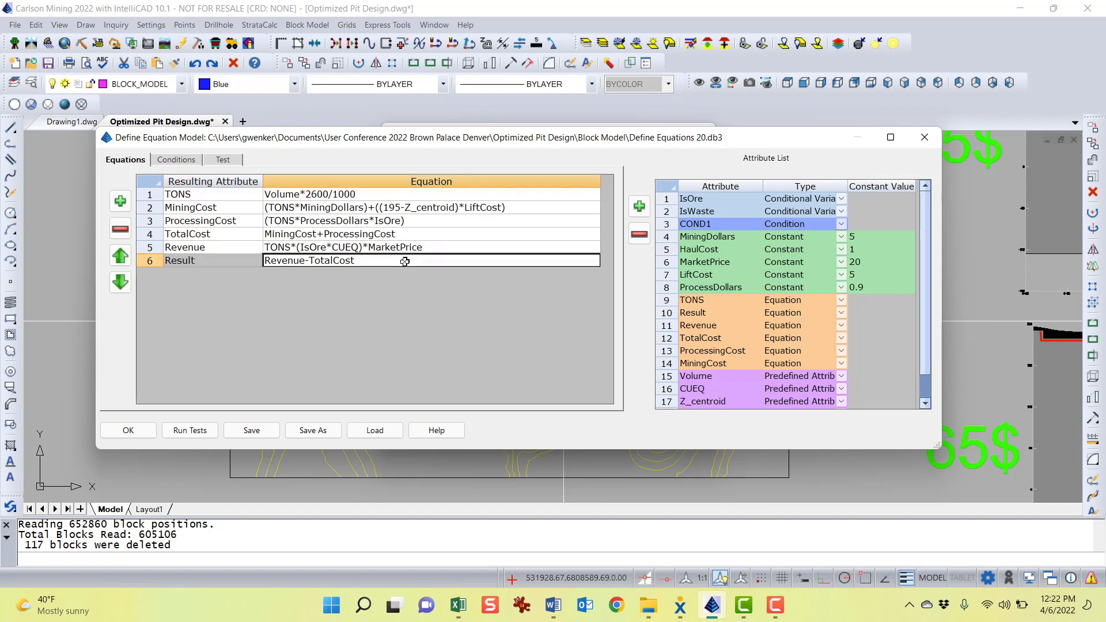
left_click(211, 262)
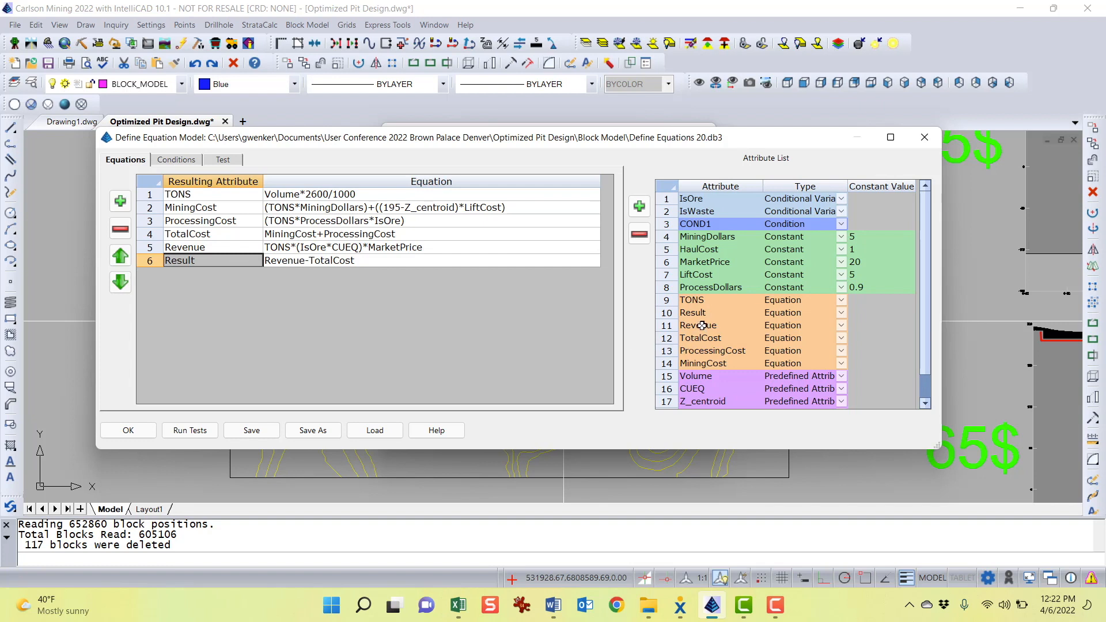
left_click(718, 312)
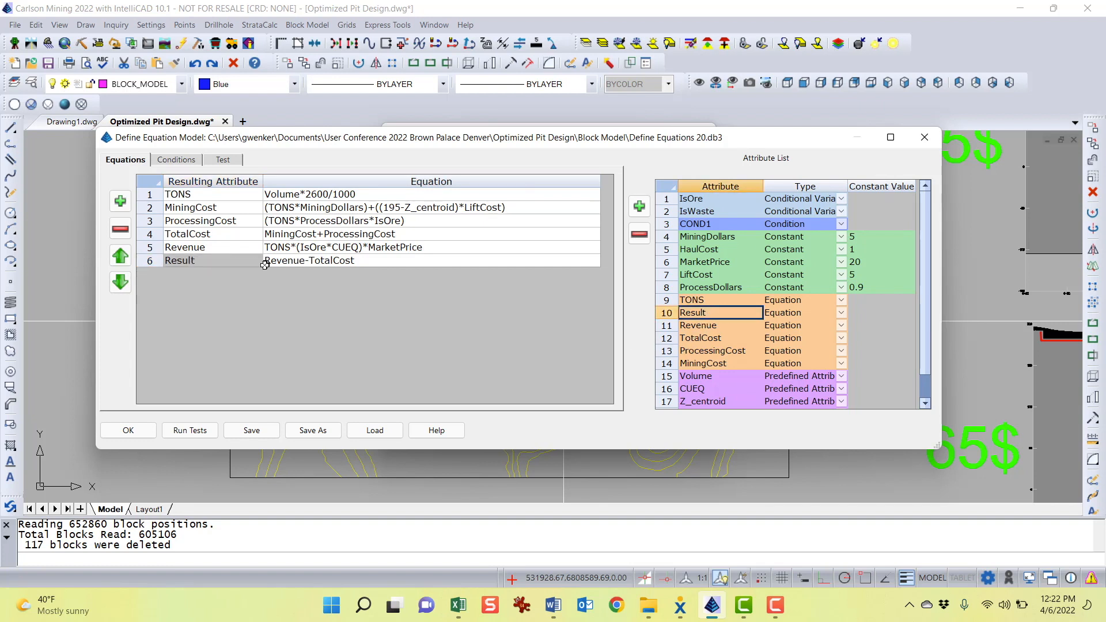
left_click(212, 248)
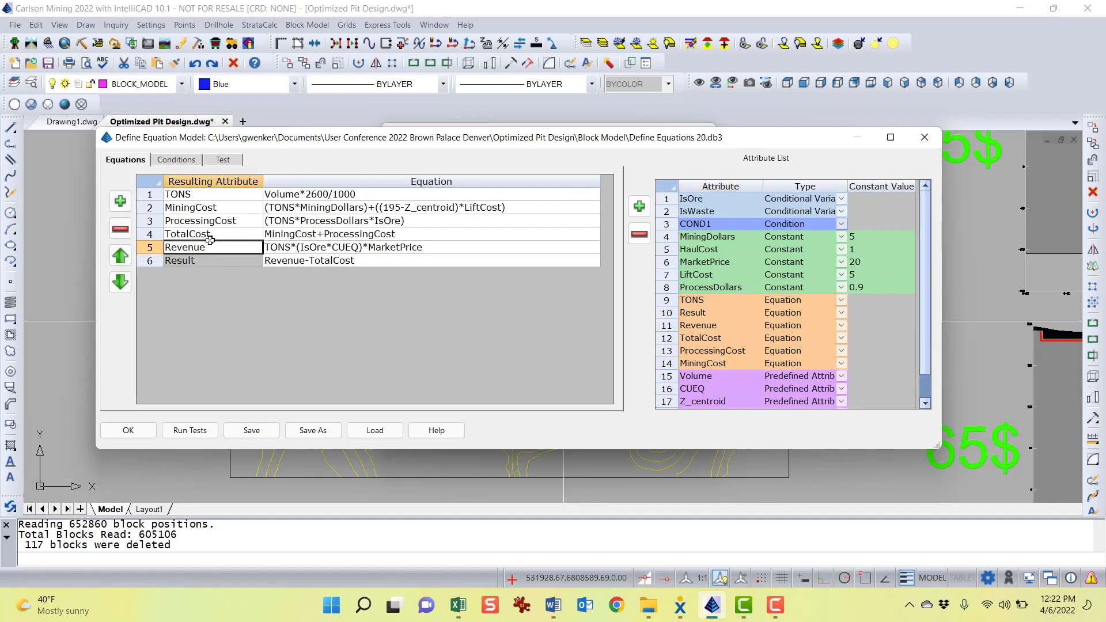
left_click(222, 233)
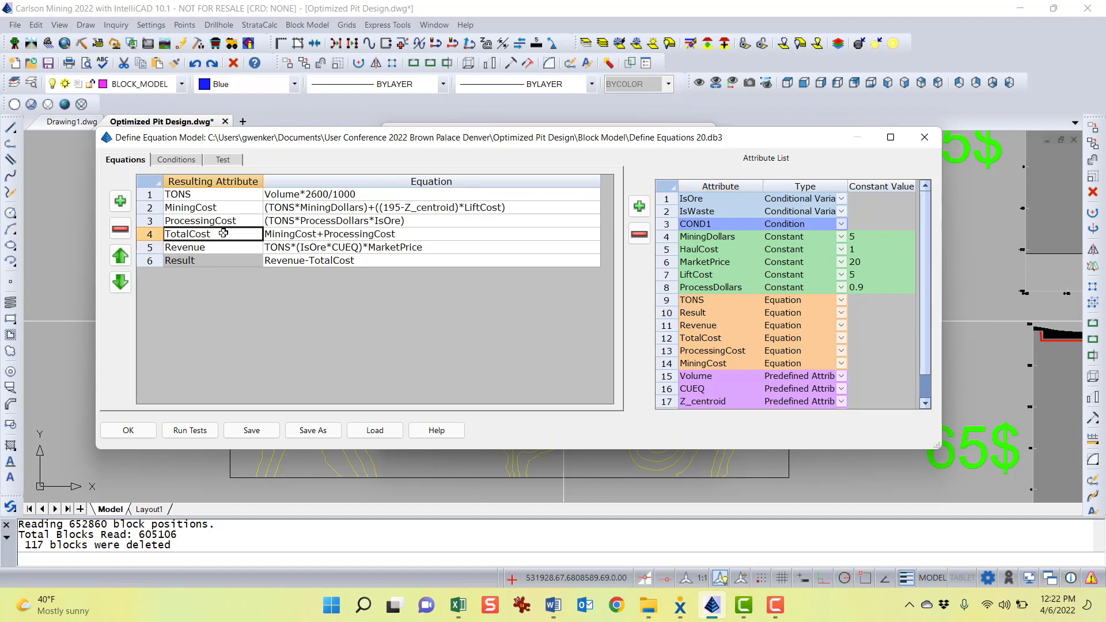
left_click(385, 262)
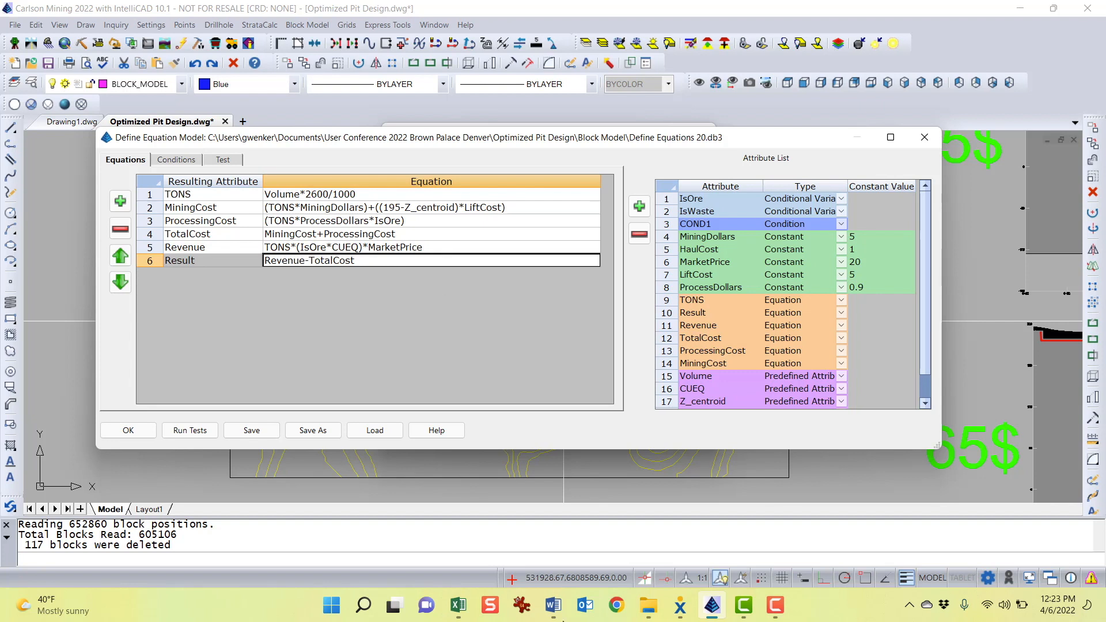
Switch to the Word guide and read its sections on the attribute list and the Equations tab
left_click(553, 604)
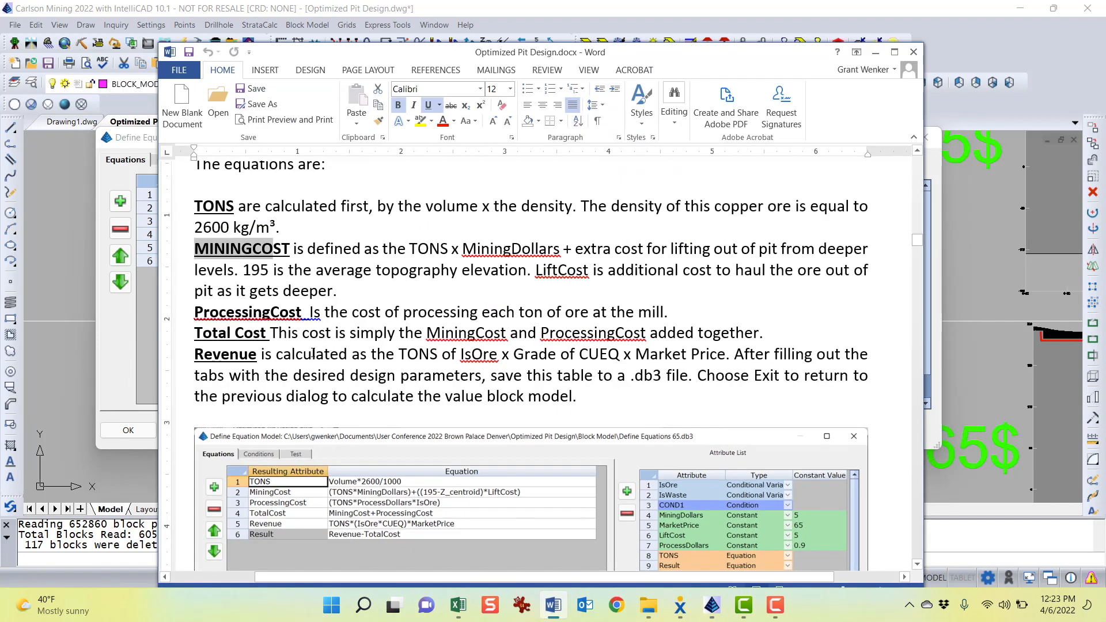
left_click(288, 375)
scroll(486, 247, "down", 2)
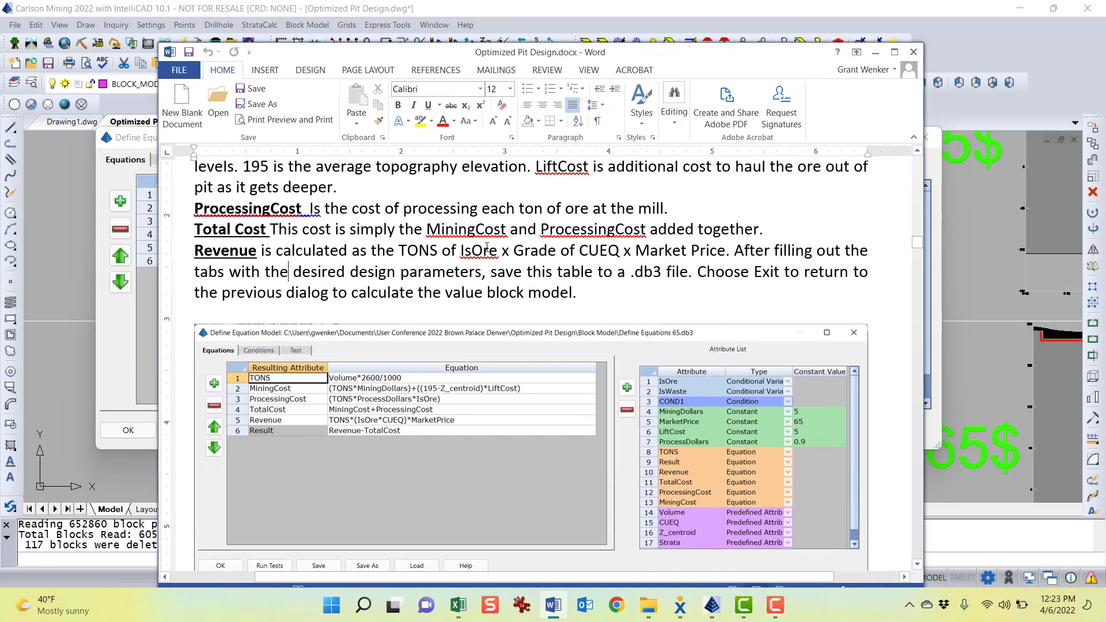
scroll(487, 248, "down", 2)
scroll(486, 247, "down", 2)
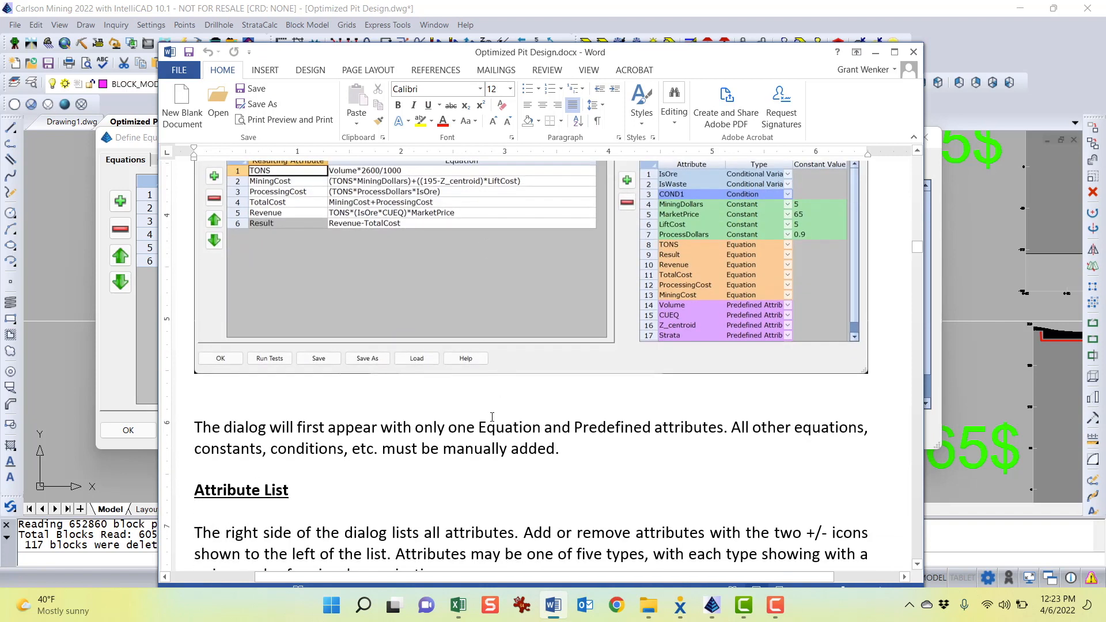
scroll(492, 416, "down", 2)
scroll(623, 307, "up", 2)
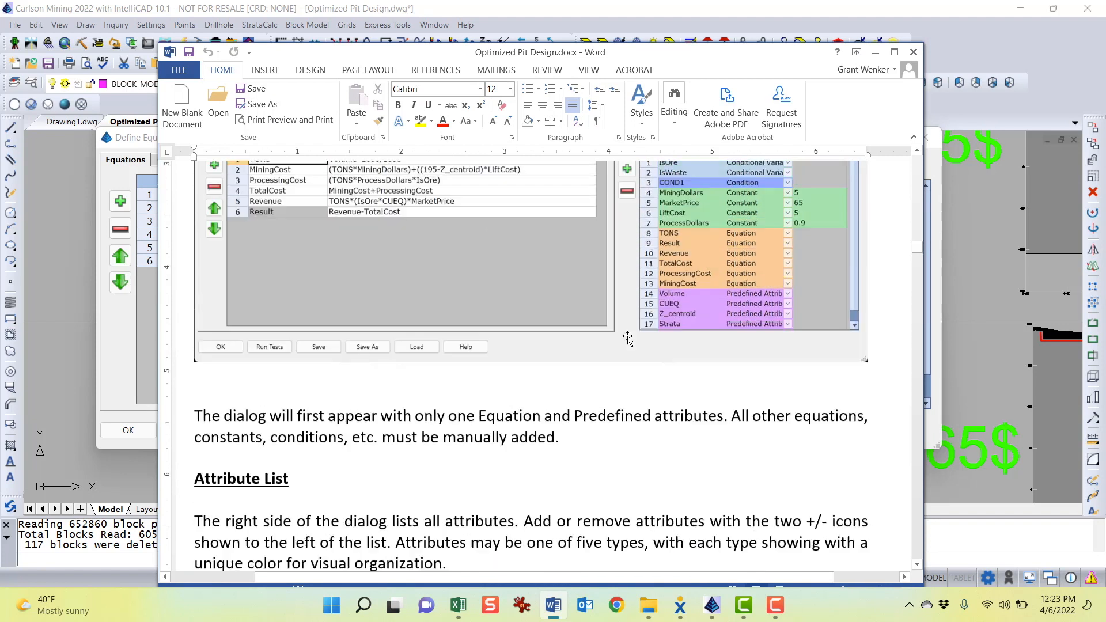
scroll(628, 340, "up", 1)
scroll(539, 475, "down", 6)
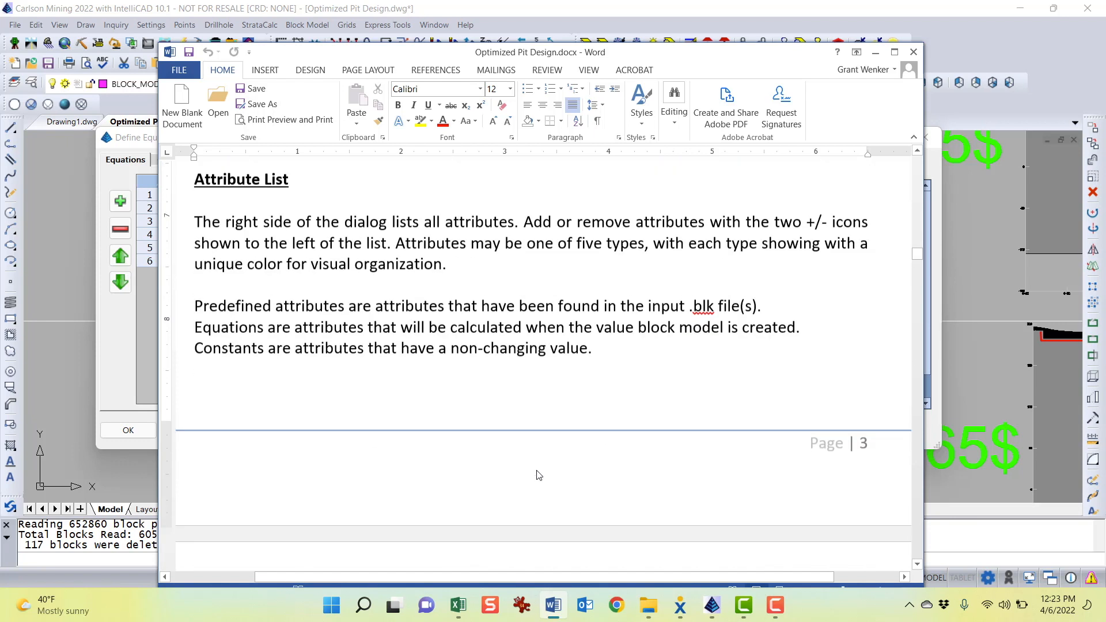
scroll(538, 475, "down", 3)
scroll(539, 472, "down", 5)
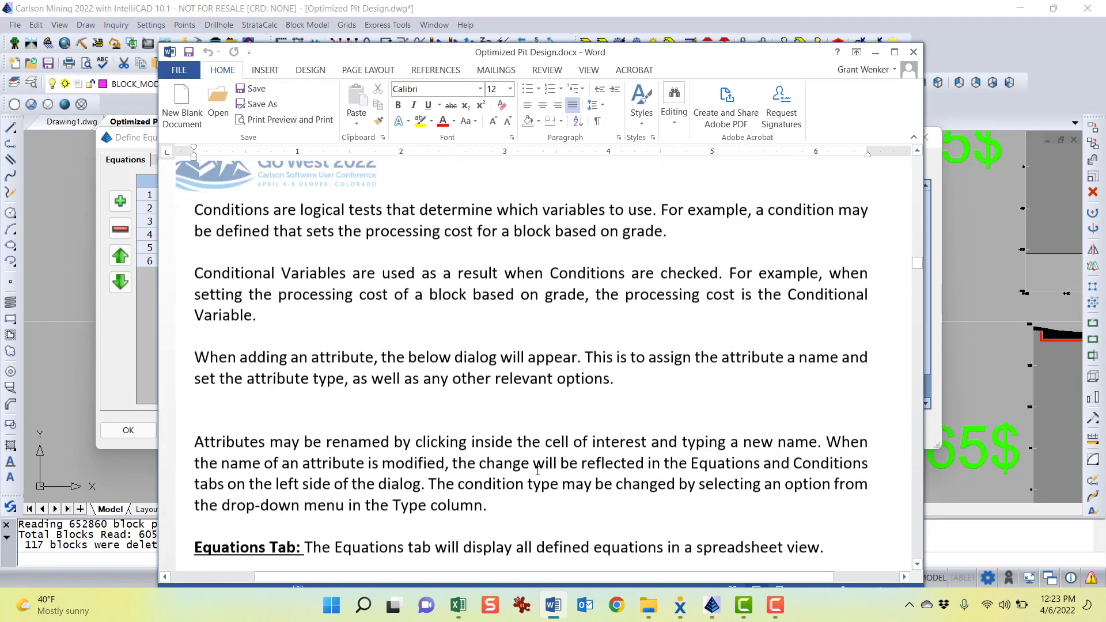
scroll(538, 470, "down", 4)
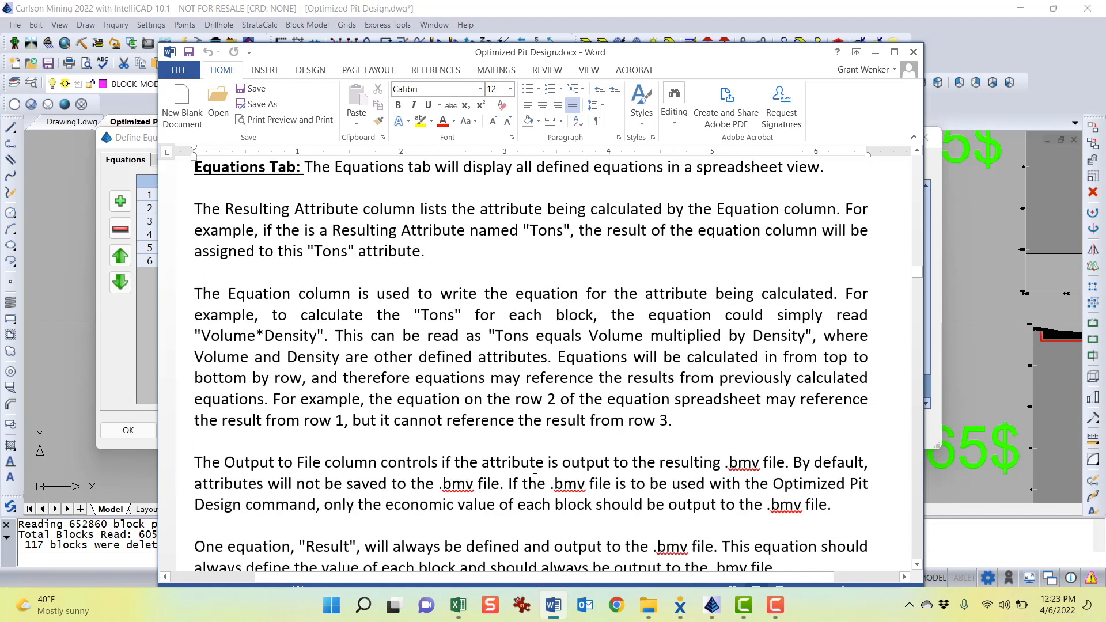
Read the Word guide's sections on the Equations, Conditions and Test tabs
scroll(632, 325, "down", 2)
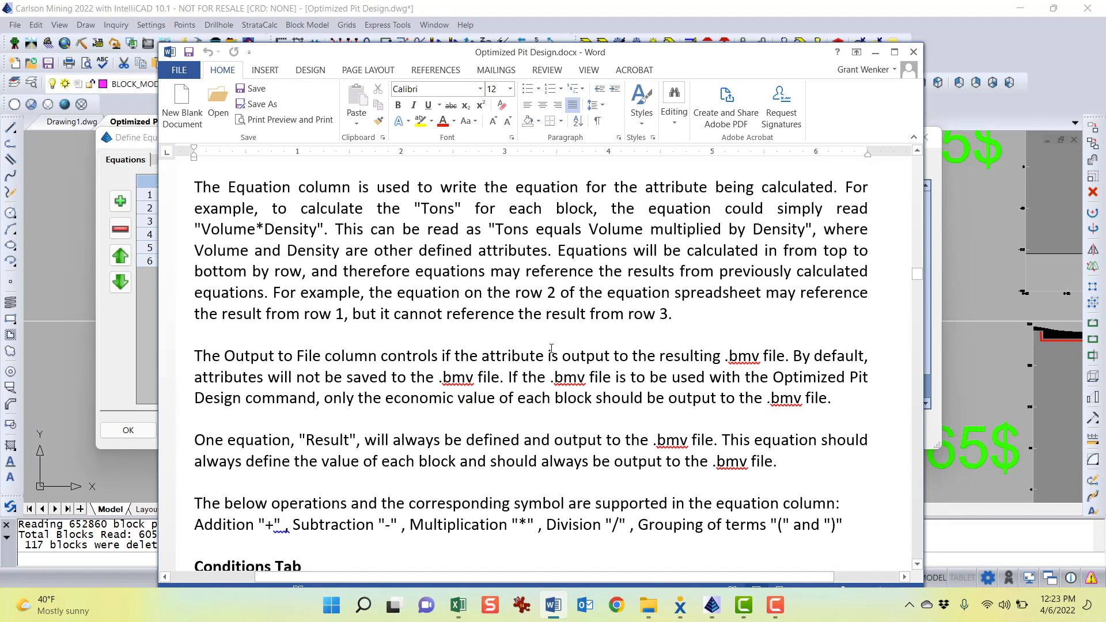
scroll(422, 356, "down", 4)
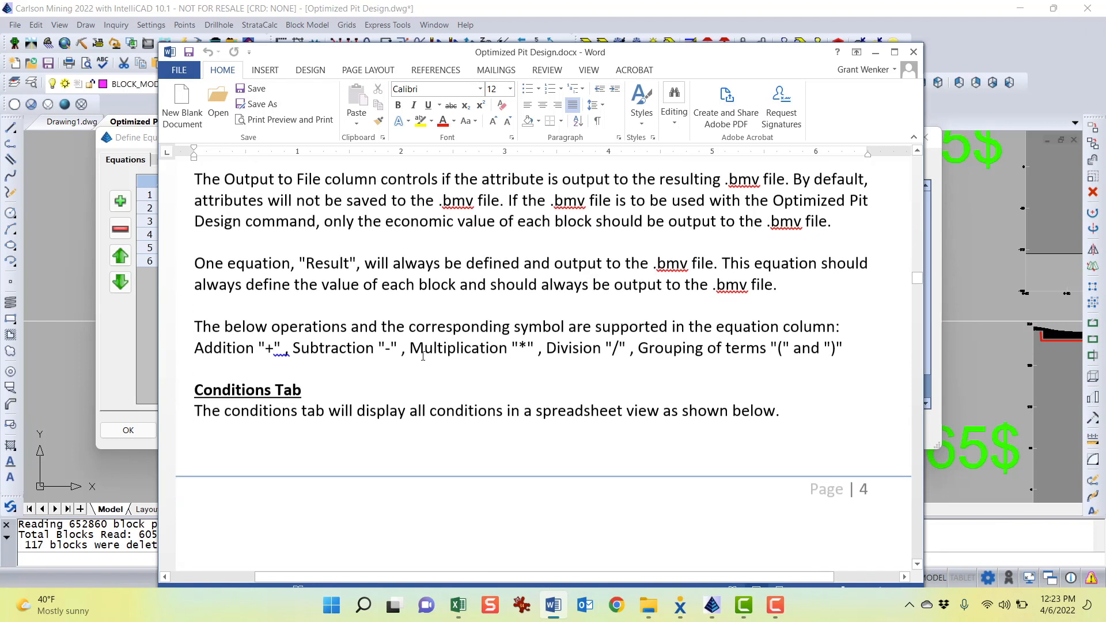
scroll(341, 302, "down", 5)
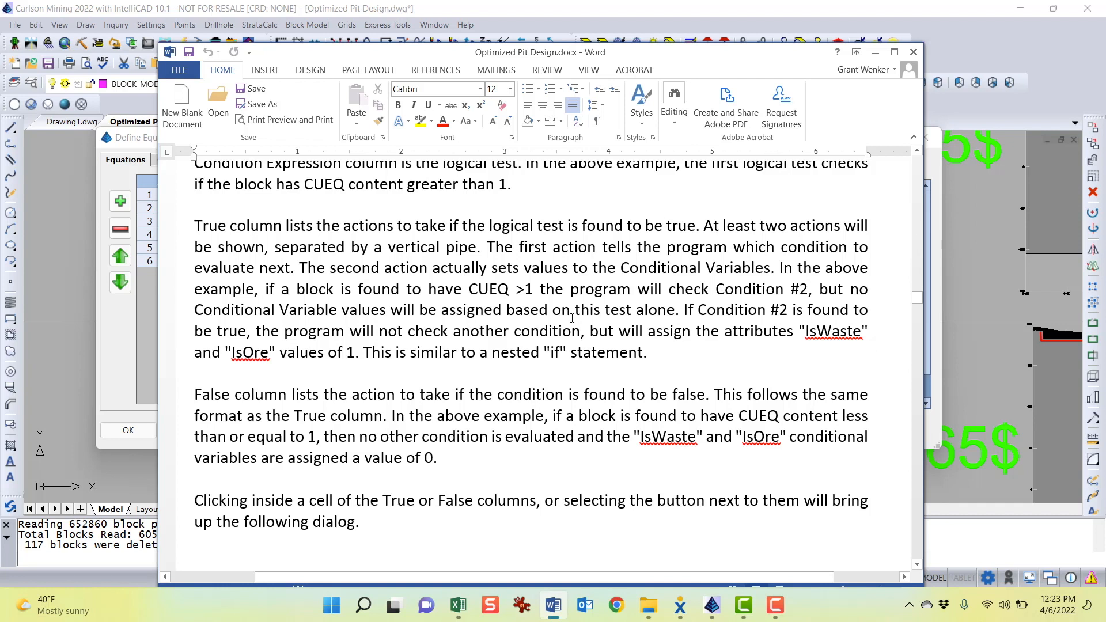
scroll(572, 318, "down", 1)
scroll(481, 288, "up", 1)
left_click_drag(495, 288, 539, 288)
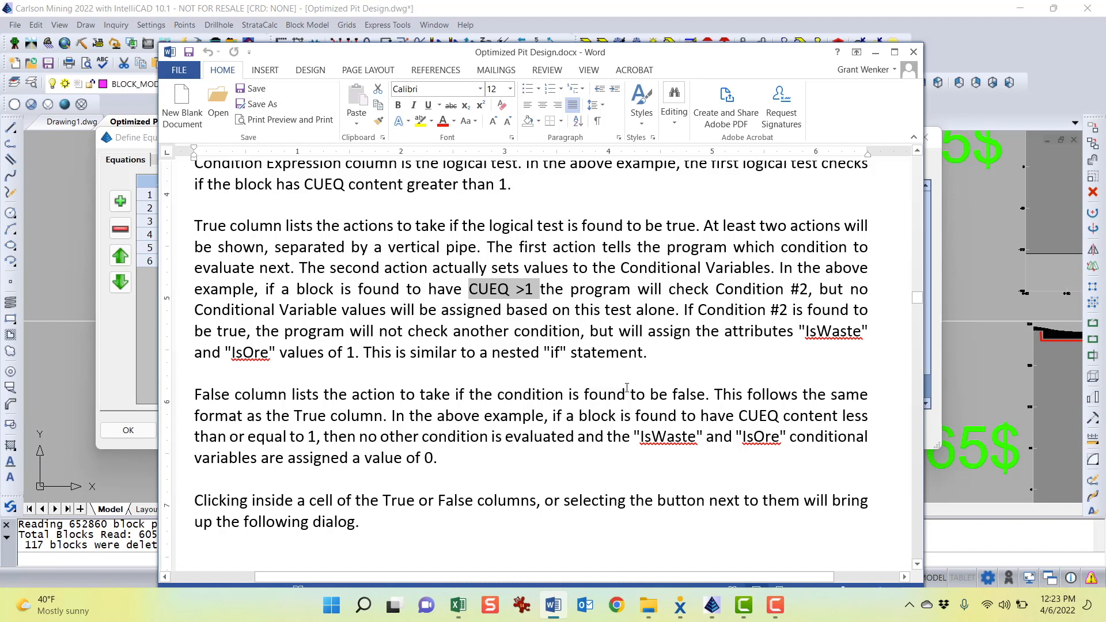
scroll(439, 321, "down", 5)
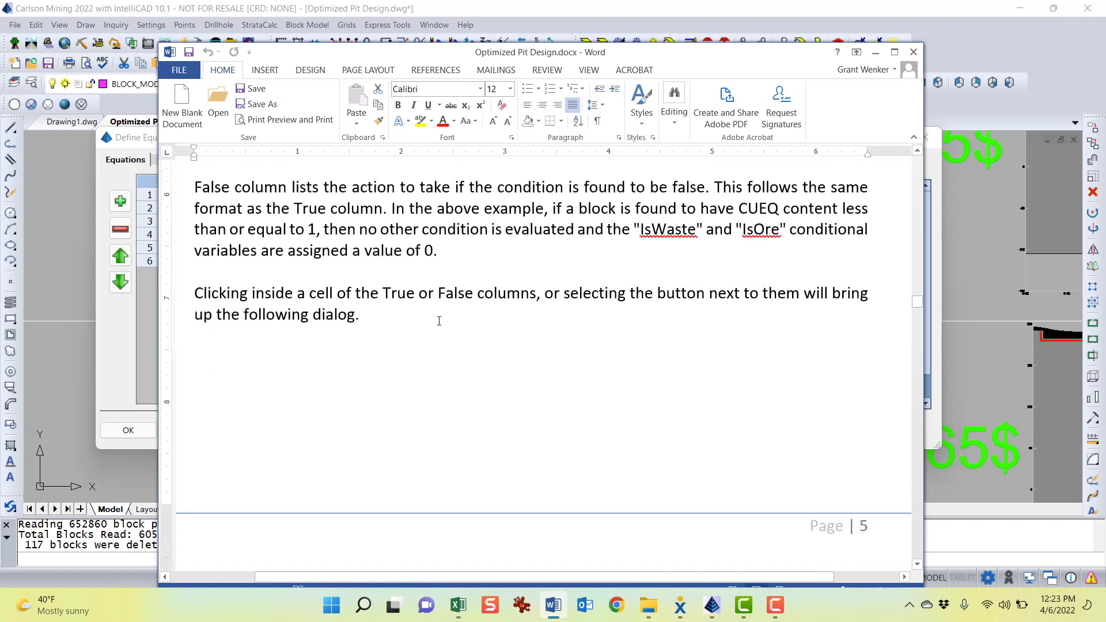
scroll(439, 321, "down", 10)
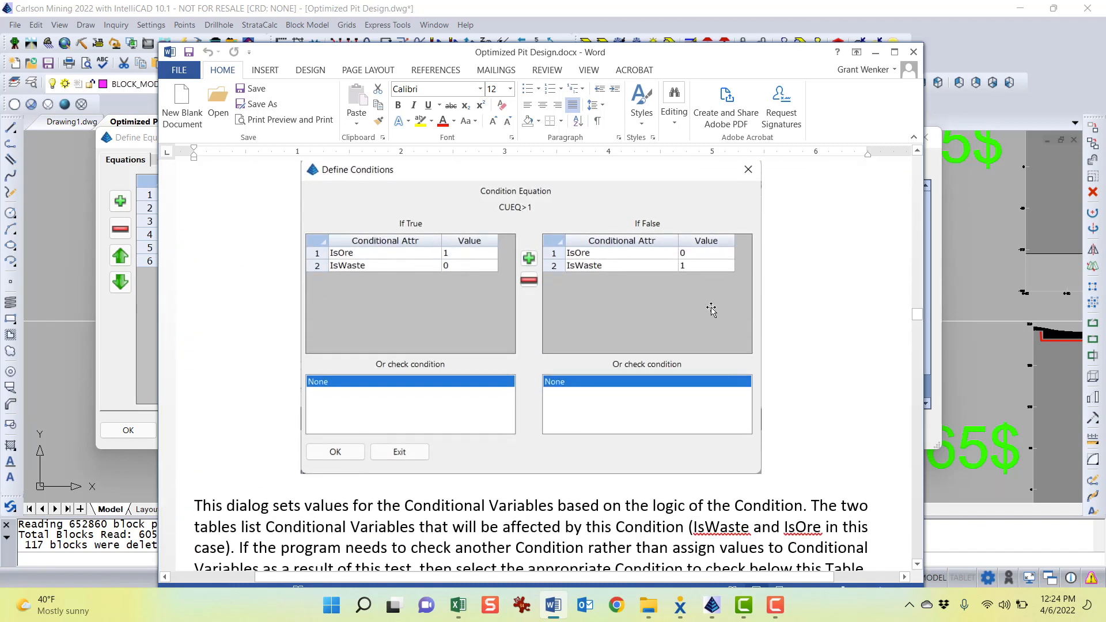
scroll(552, 329, "down", 7)
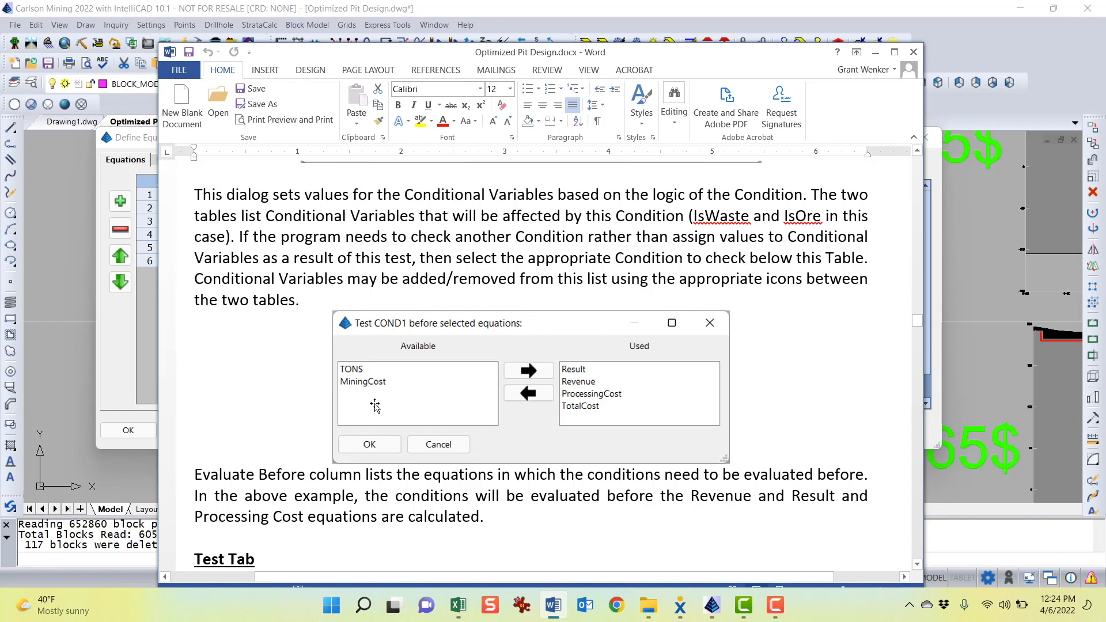
scroll(276, 467, "down", 4)
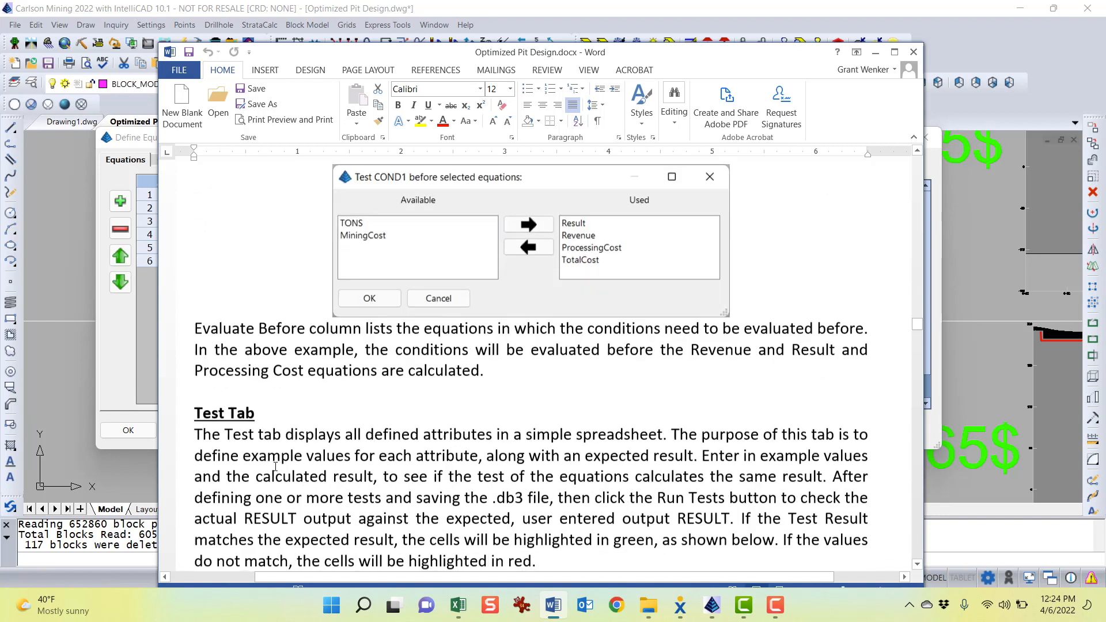
left_click(521, 413)
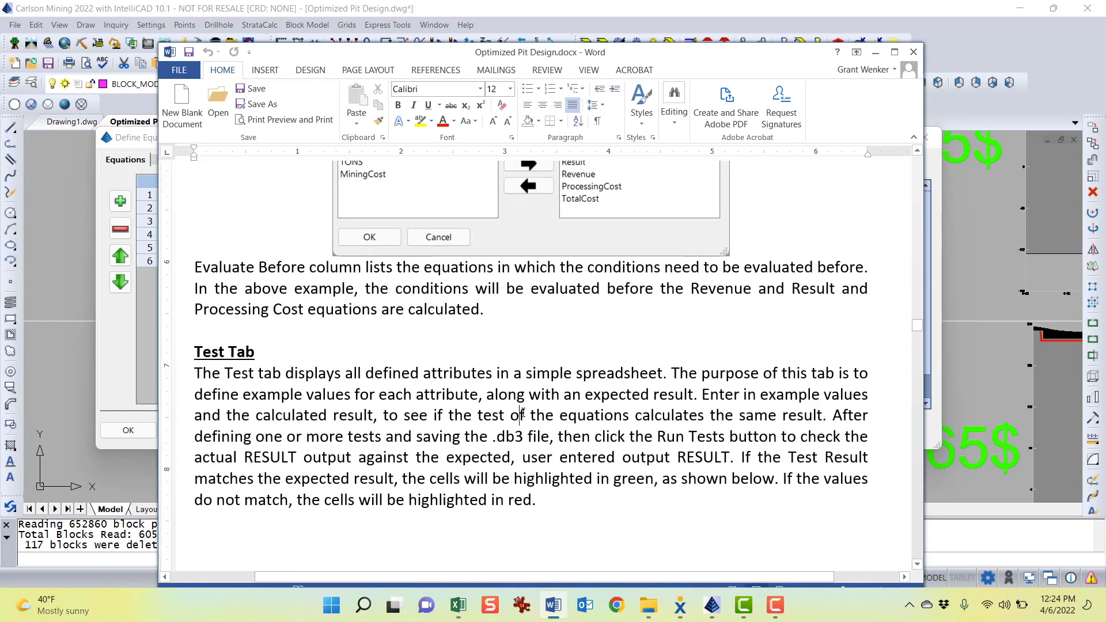
scroll(542, 392, "down", 1)
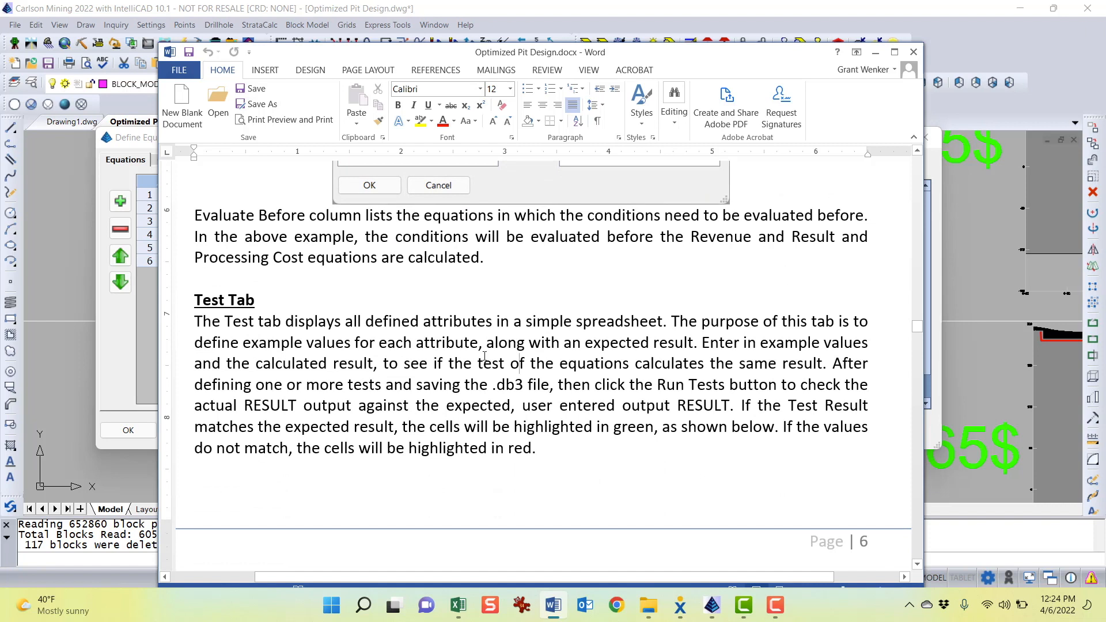
triple_click(214, 300)
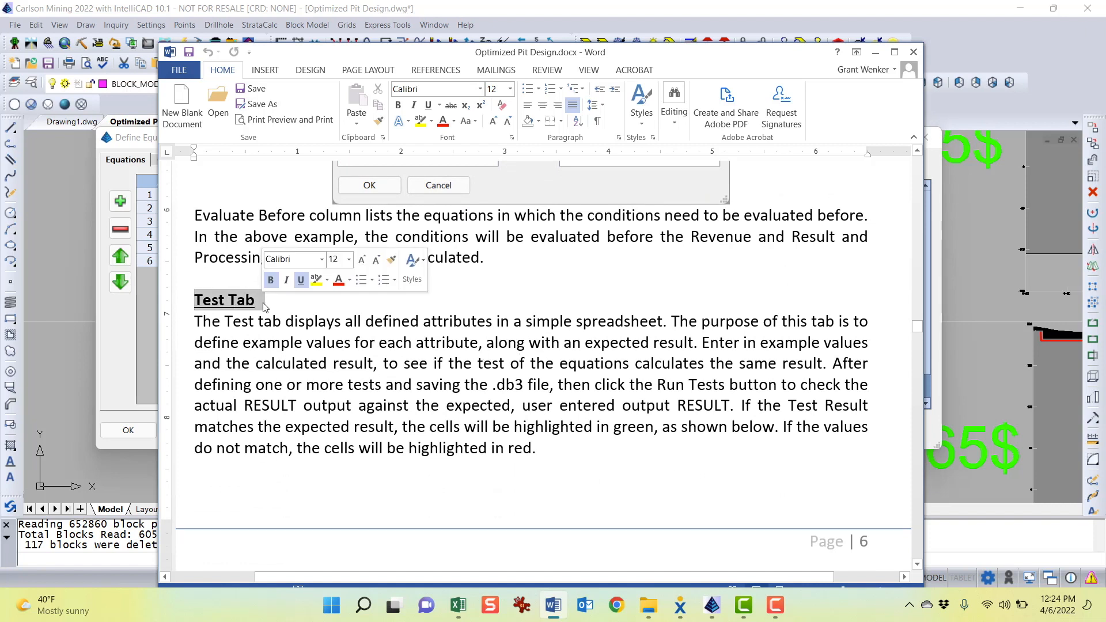
Return to the Define Equation Model dialog and examine the Volume, CUEQ and Z_centroid test values on the Test tab
left_click(113, 144)
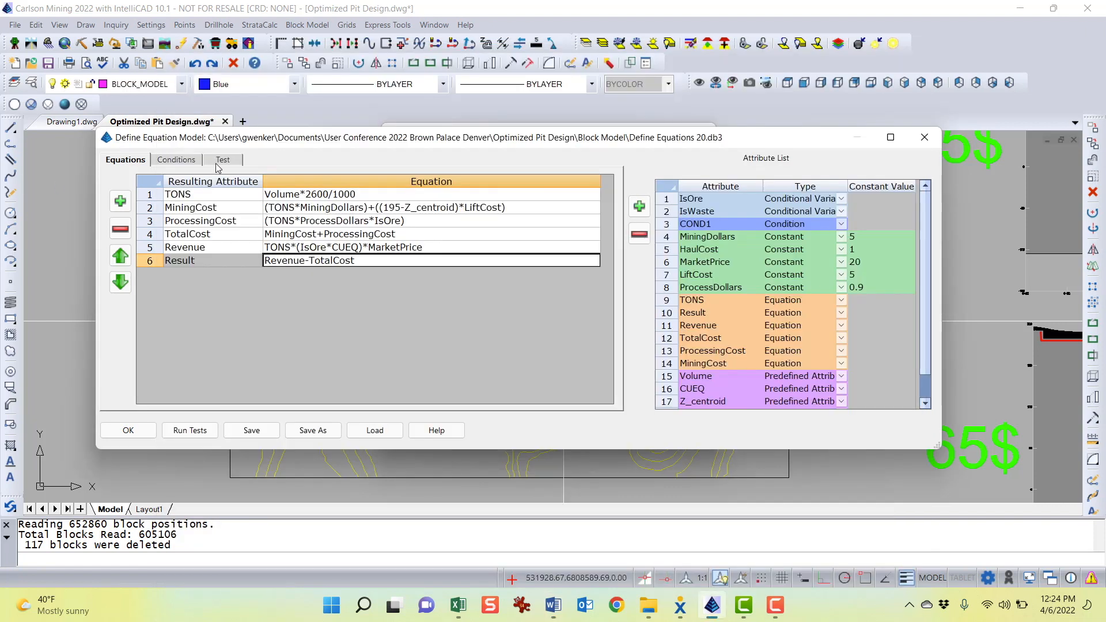
left_click(228, 162)
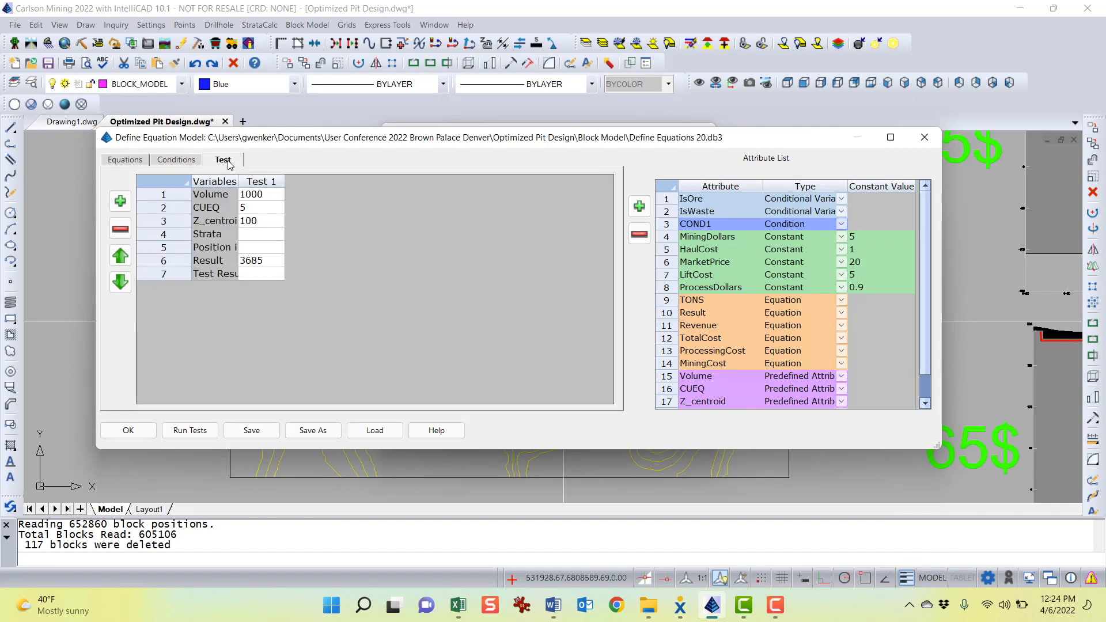
left_click_drag(337, 140, 358, 140)
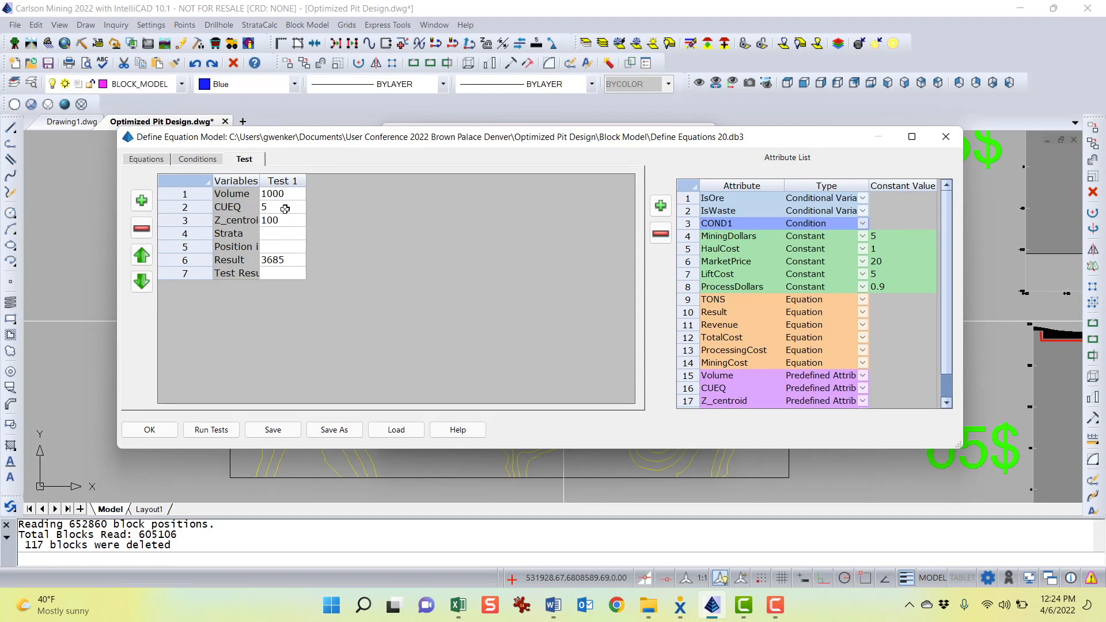
left_click_drag(362, 146, 363, 154)
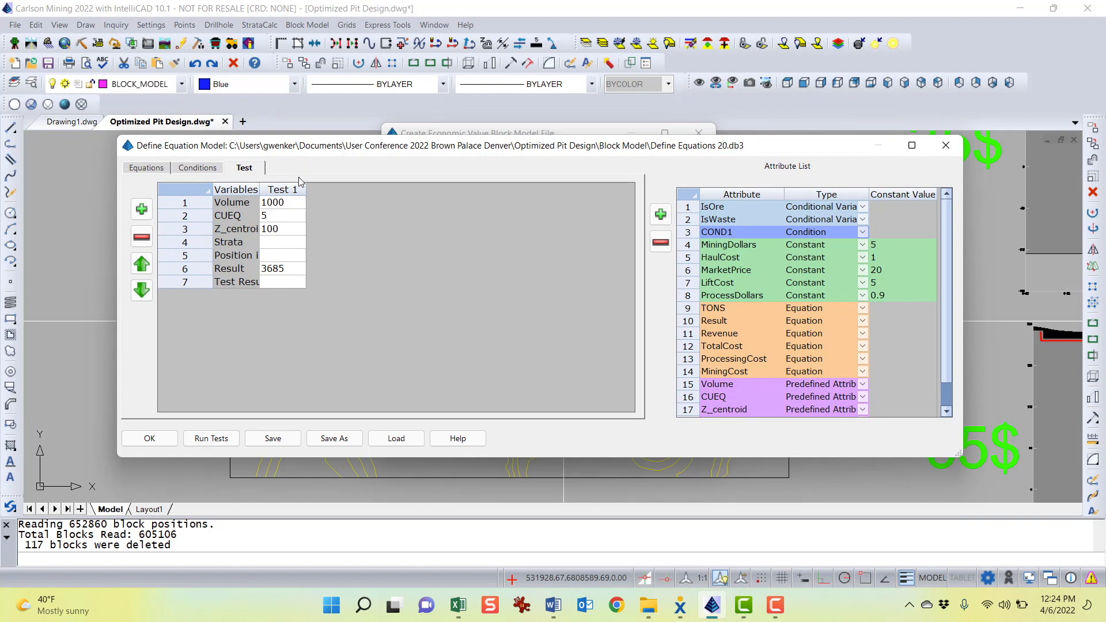
left_click(285, 203)
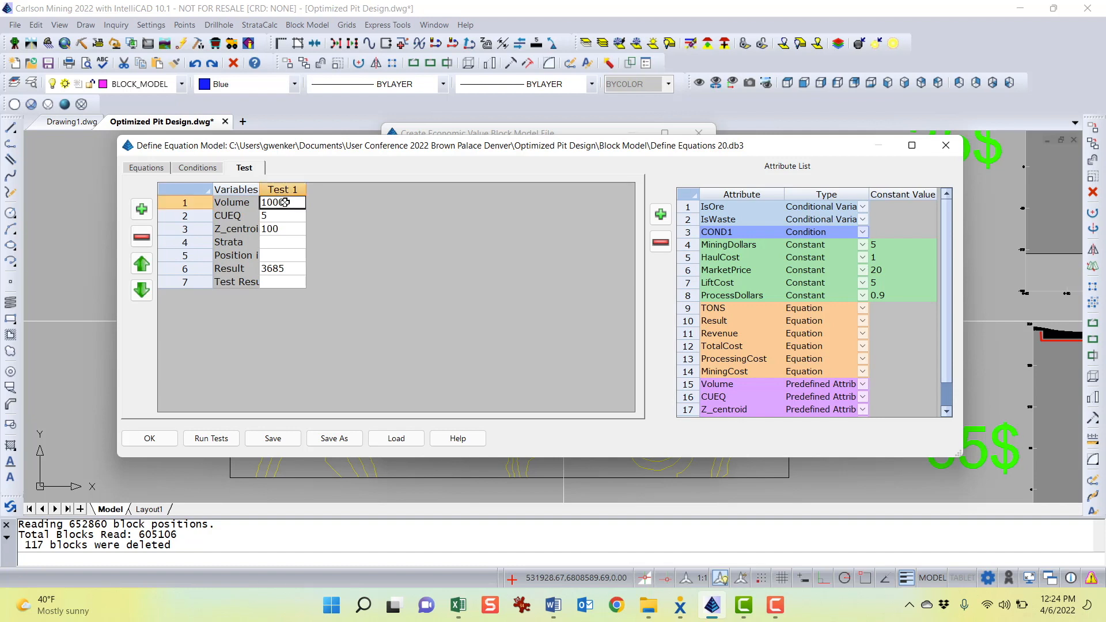
left_click(284, 216)
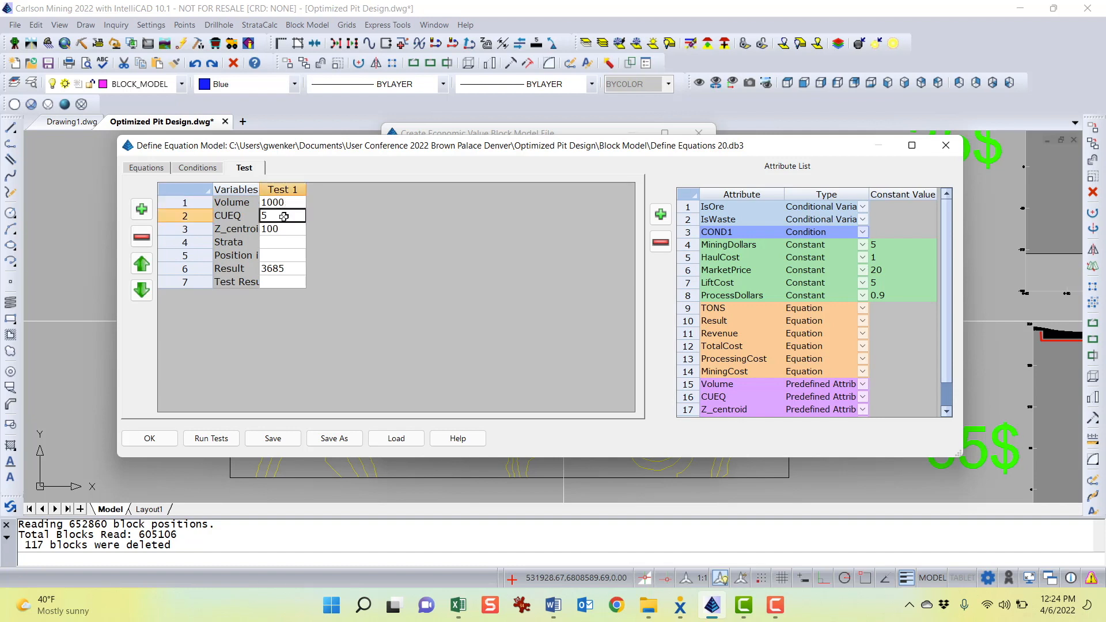
left_click(287, 229)
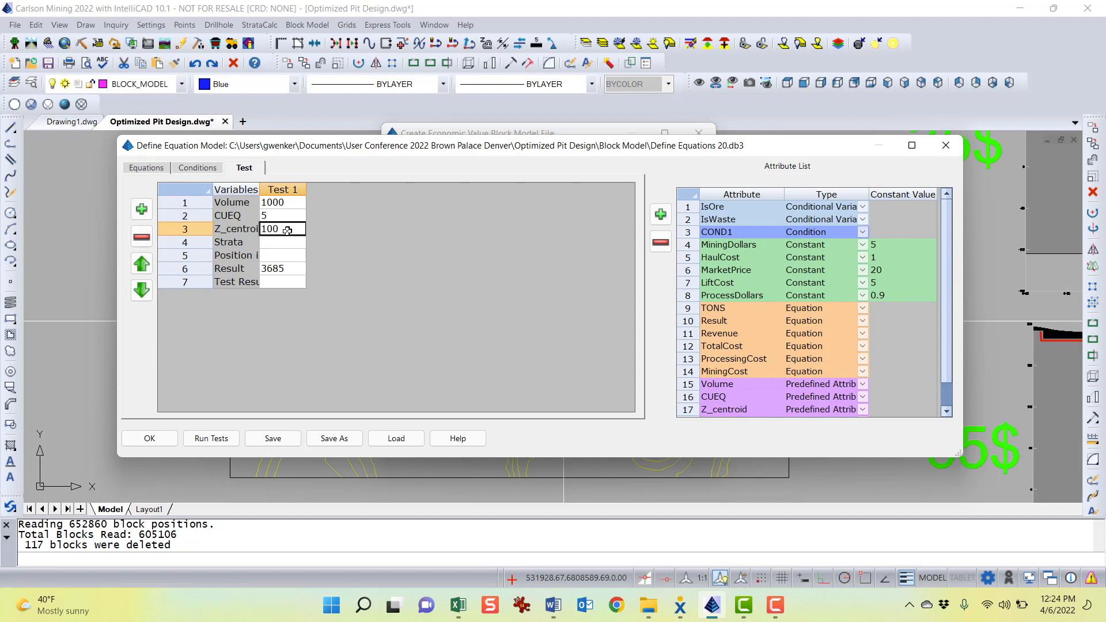
left_click(285, 216)
left_click(287, 202)
left_click(284, 229)
left_click(286, 216)
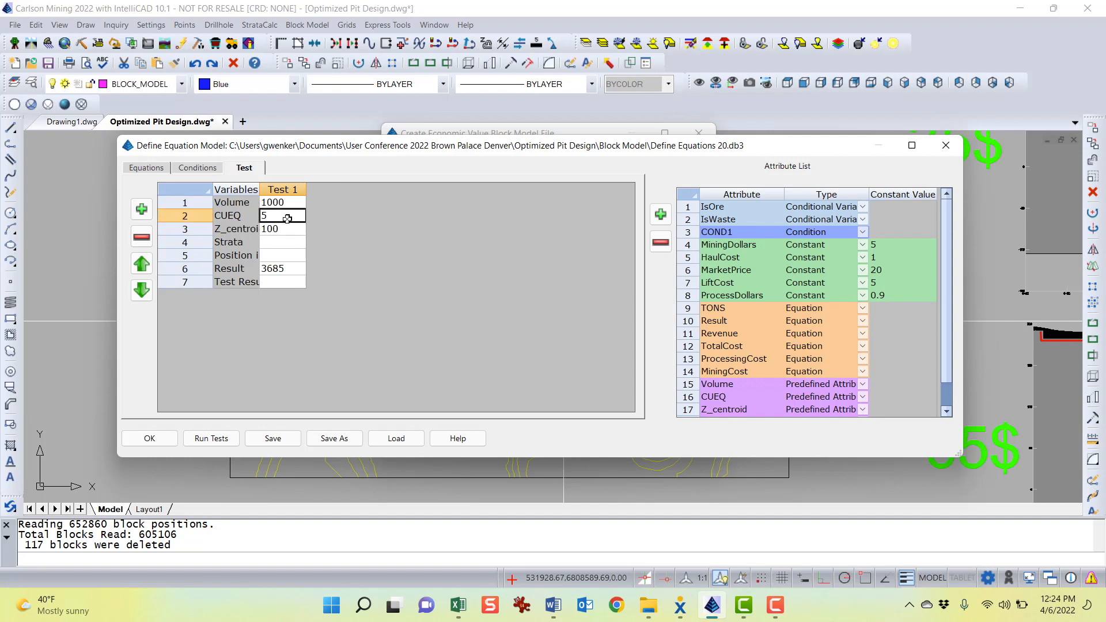
left_click_drag(261, 189, 274, 189)
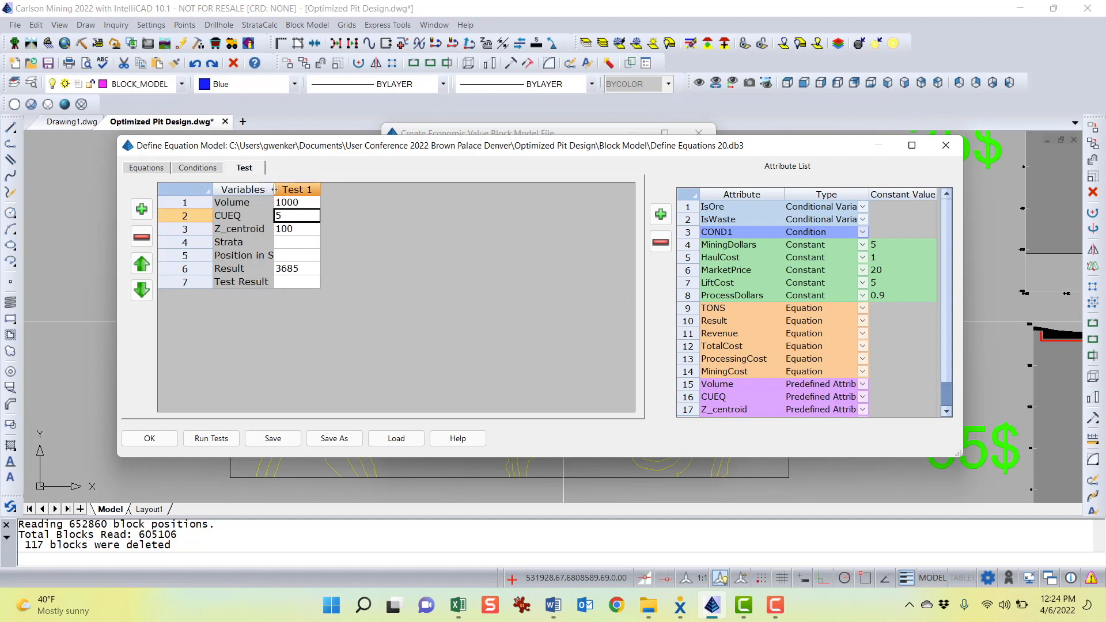
left_click(250, 241)
Examine the Strata and Position in Strata attributes and the expected Result value of Test 1
scroll(736, 370, "down", 2)
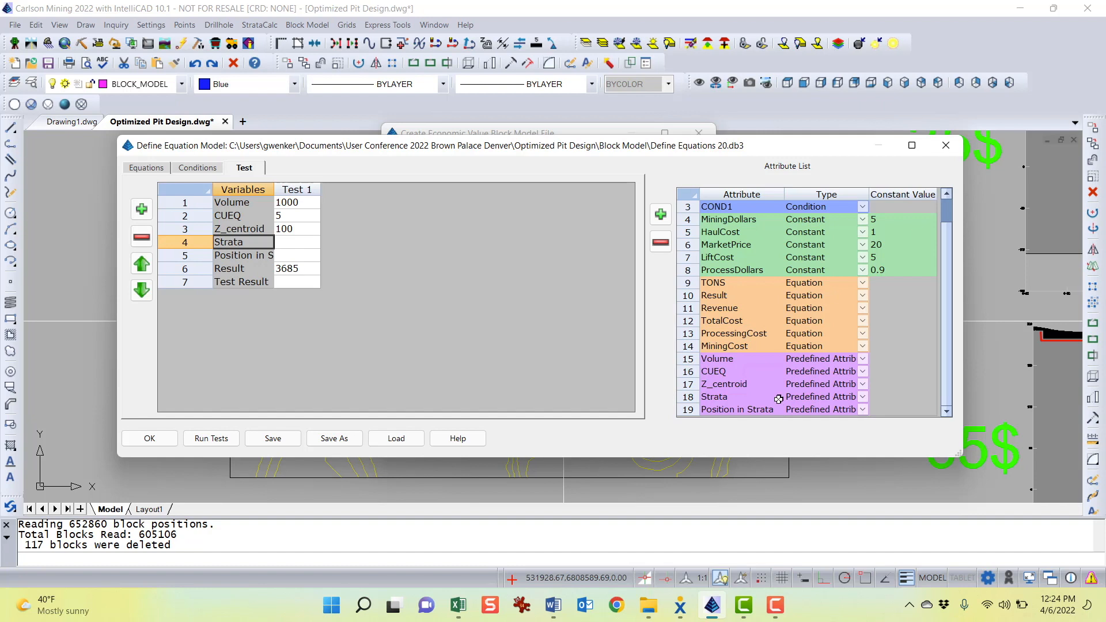
left_click(748, 410)
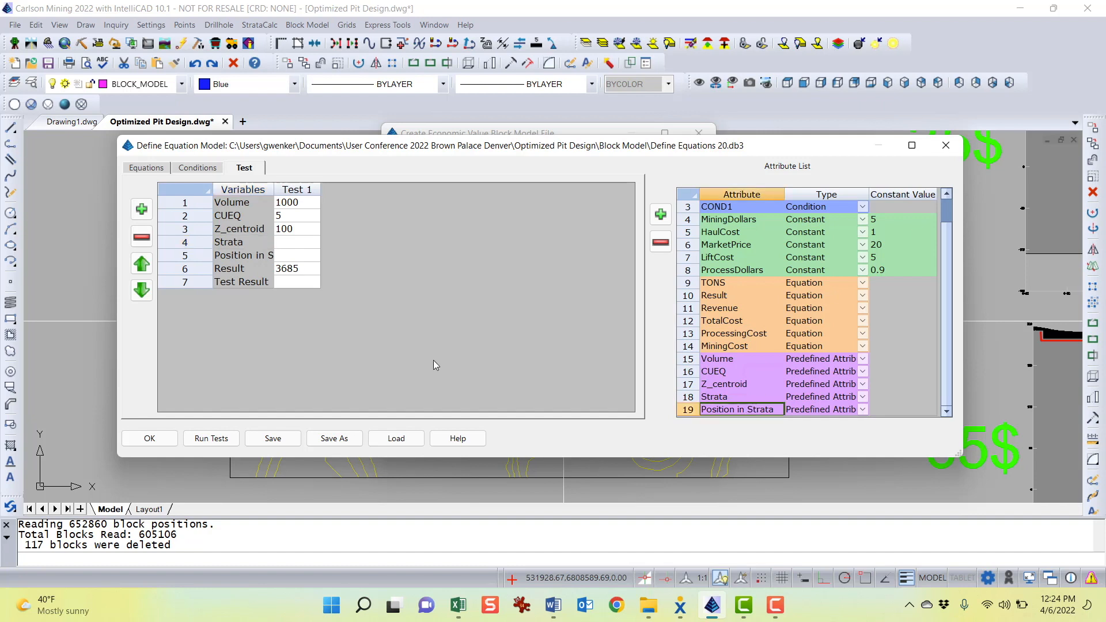
left_click(230, 271)
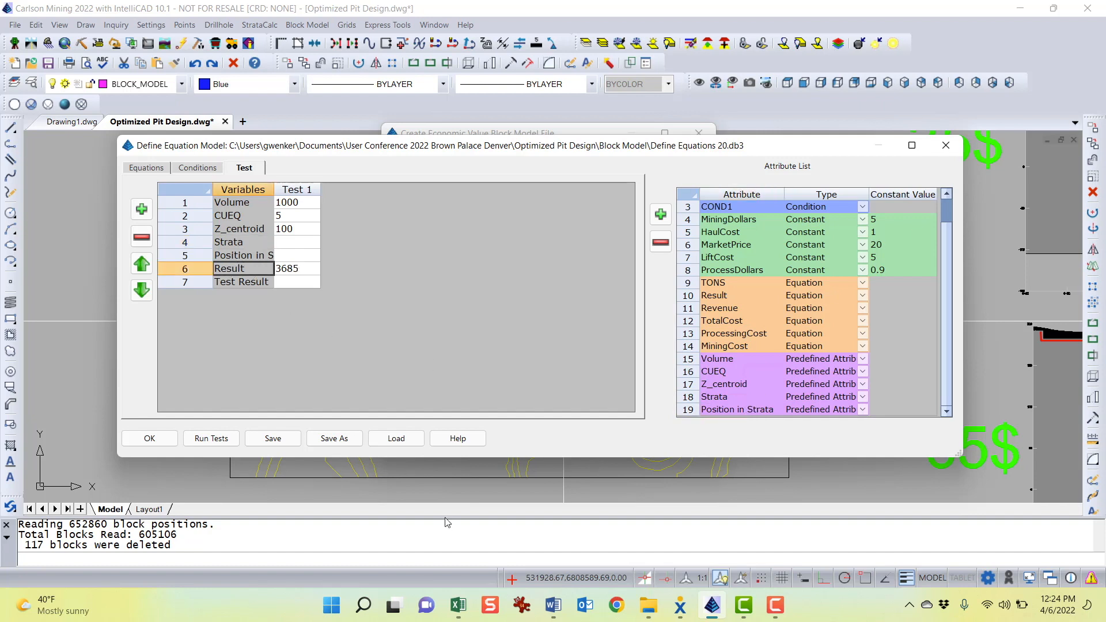
left_click(308, 270)
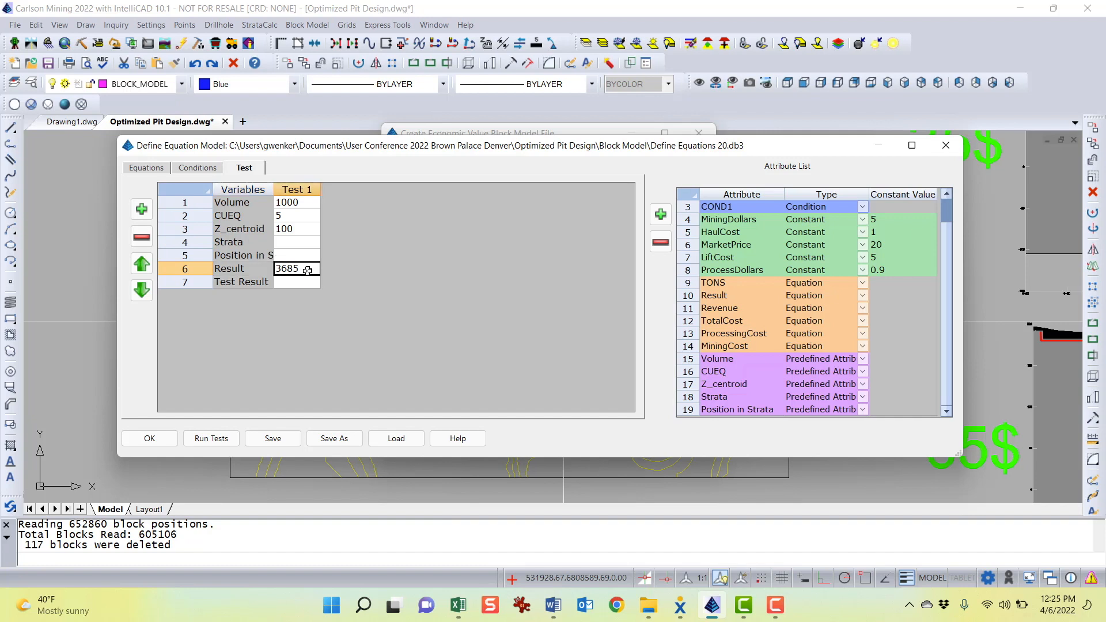
Switch to the Word guide and read the worked test example that fills the equations with the test values
left_click(552, 611)
left_click(439, 354)
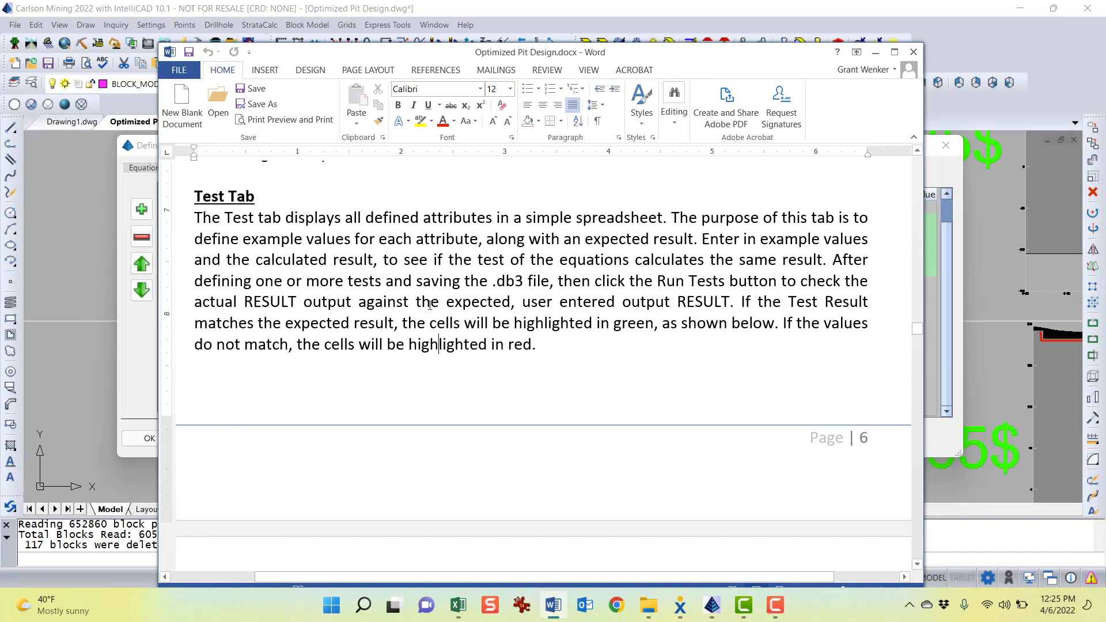
scroll(429, 310, "down", 15)
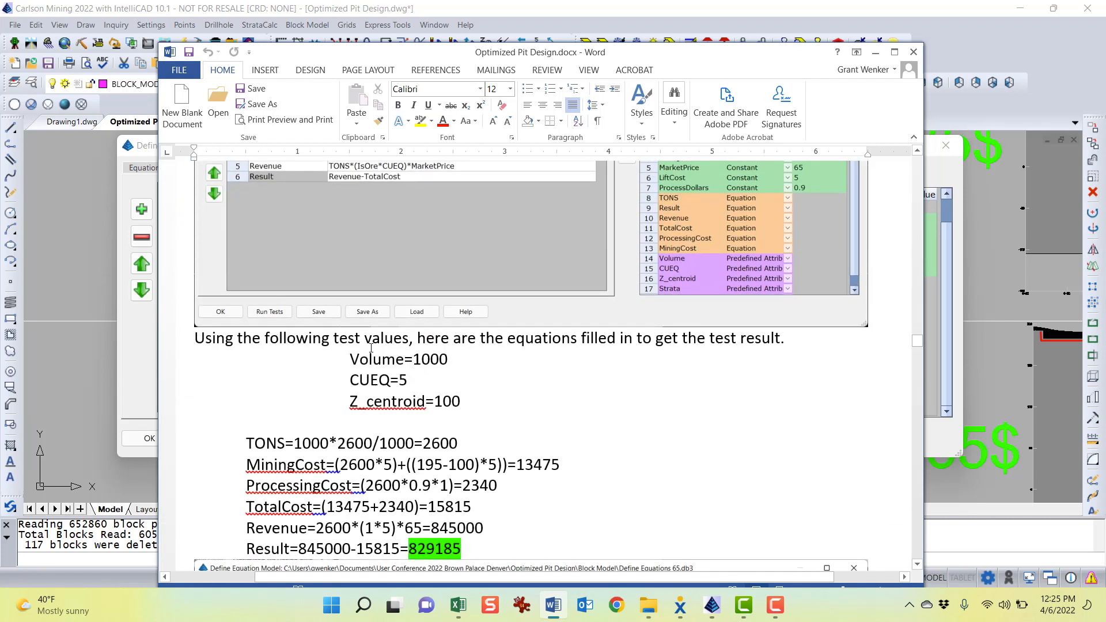
scroll(393, 350, "up", 1)
left_click_drag(413, 410, 457, 412)
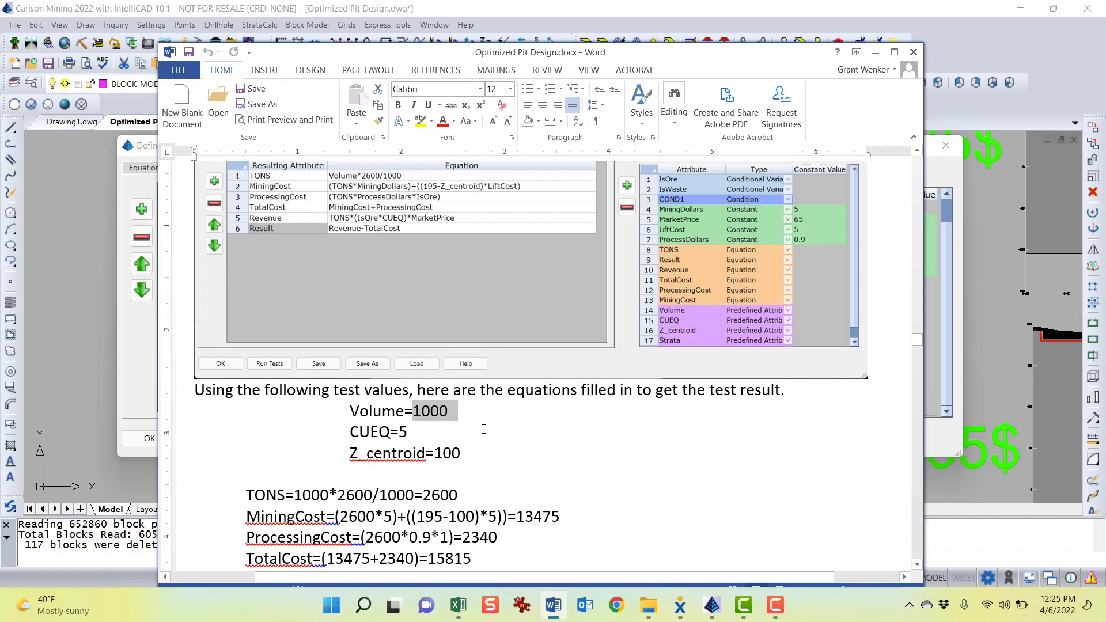
scroll(447, 370, "down", 1)
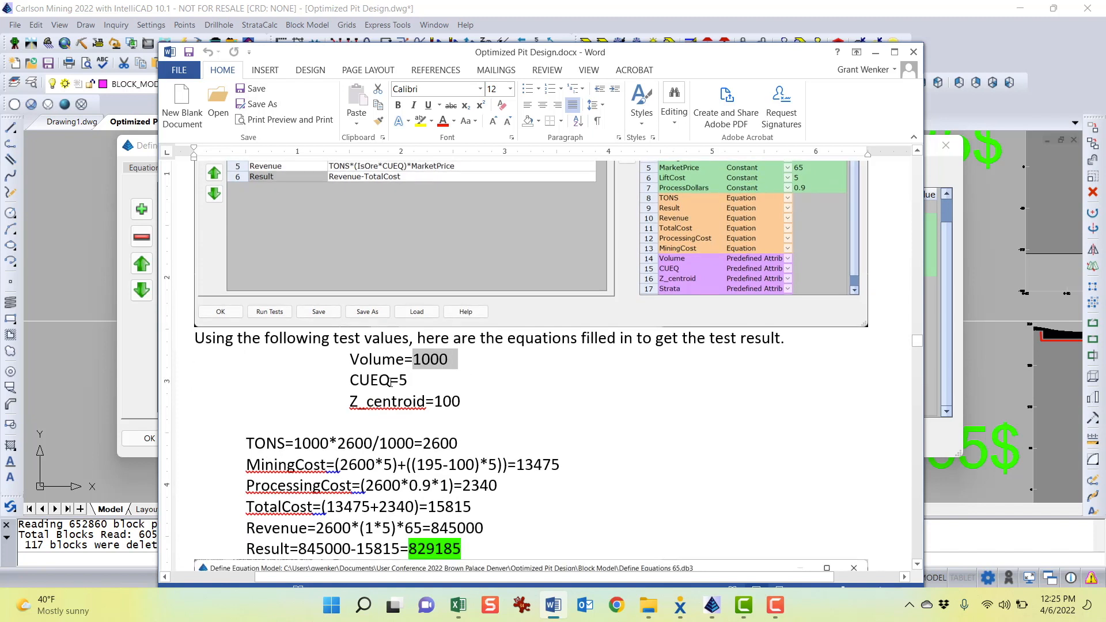
left_click_drag(399, 380, 470, 401)
scroll(349, 372, "down", 2)
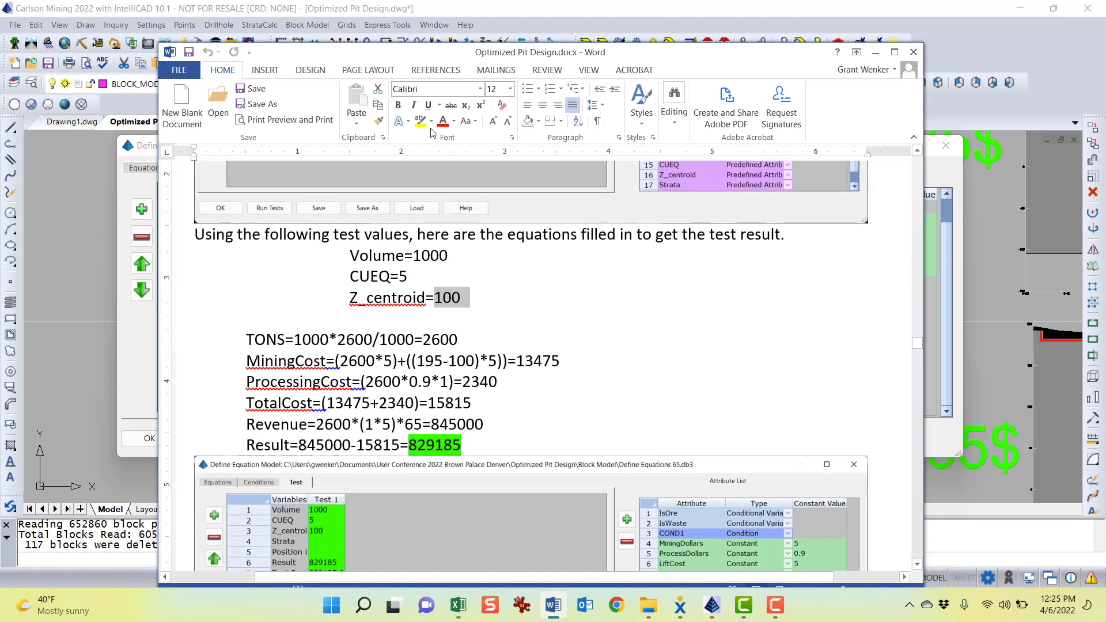
Place the Word guide beside the dialog and compare the TONS and MiningCost equations with the worked example
left_click_drag(424, 52, 698, 20)
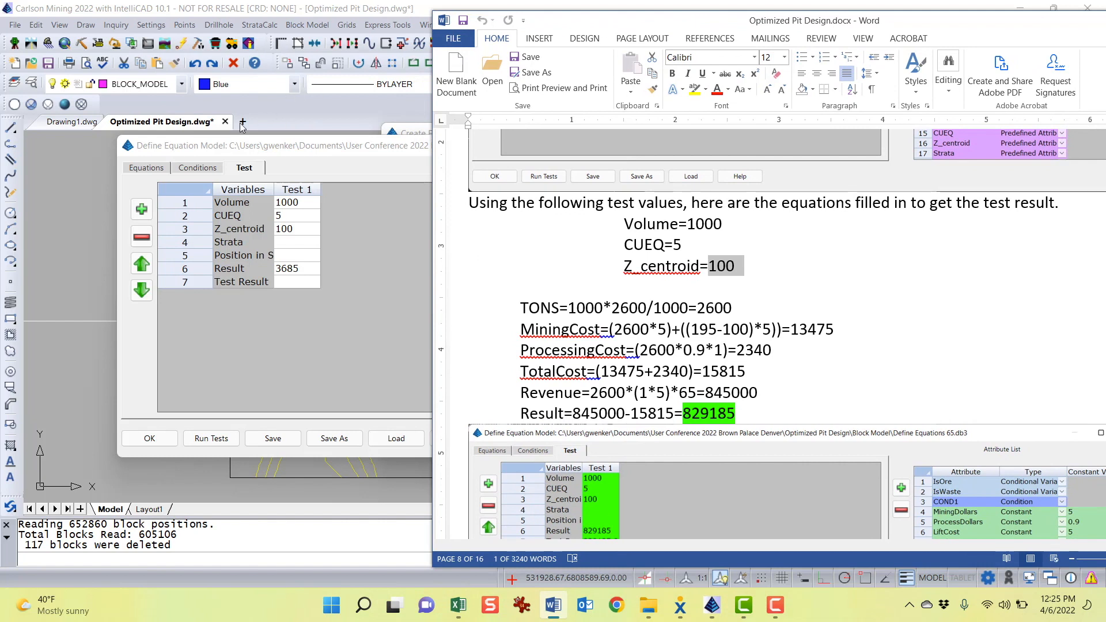
left_click(147, 168)
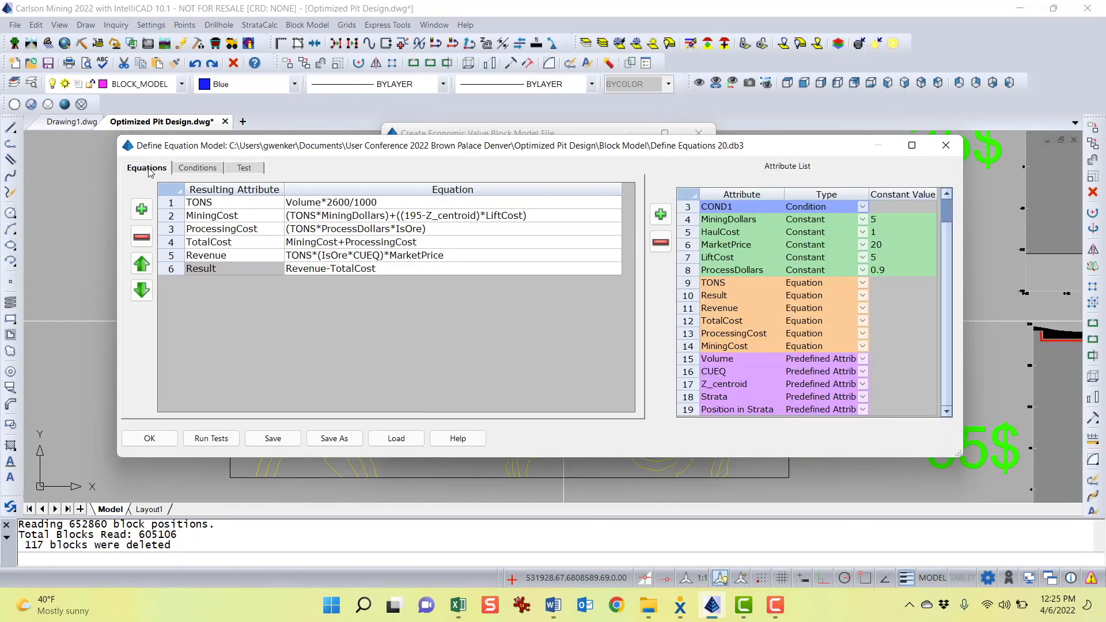
left_click(553, 605)
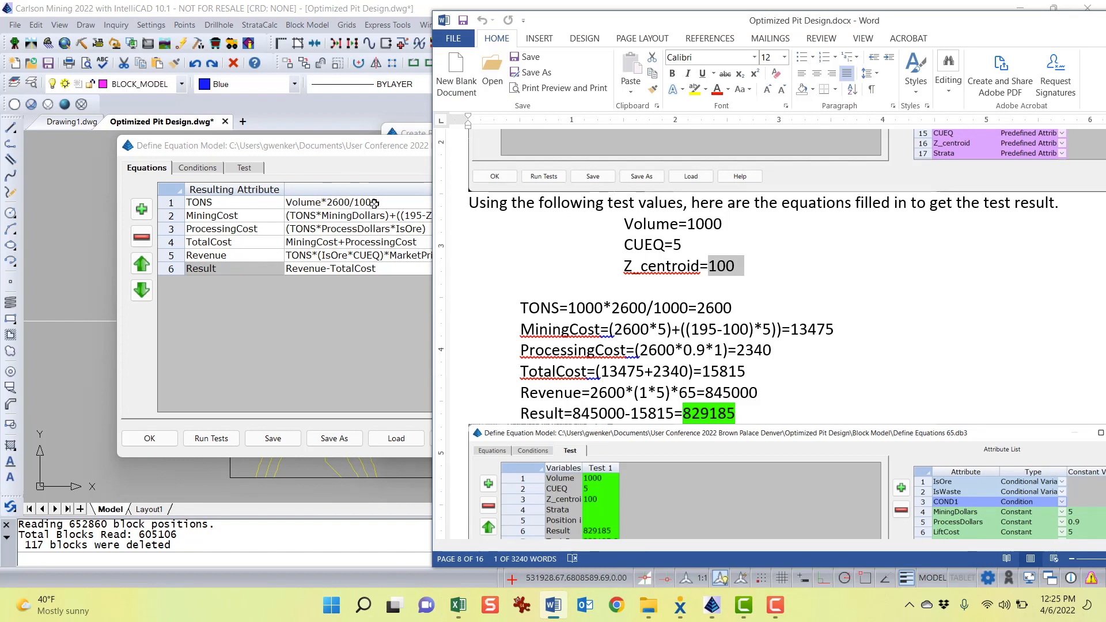
left_click(730, 310)
left_click_drag(731, 309, 696, 310)
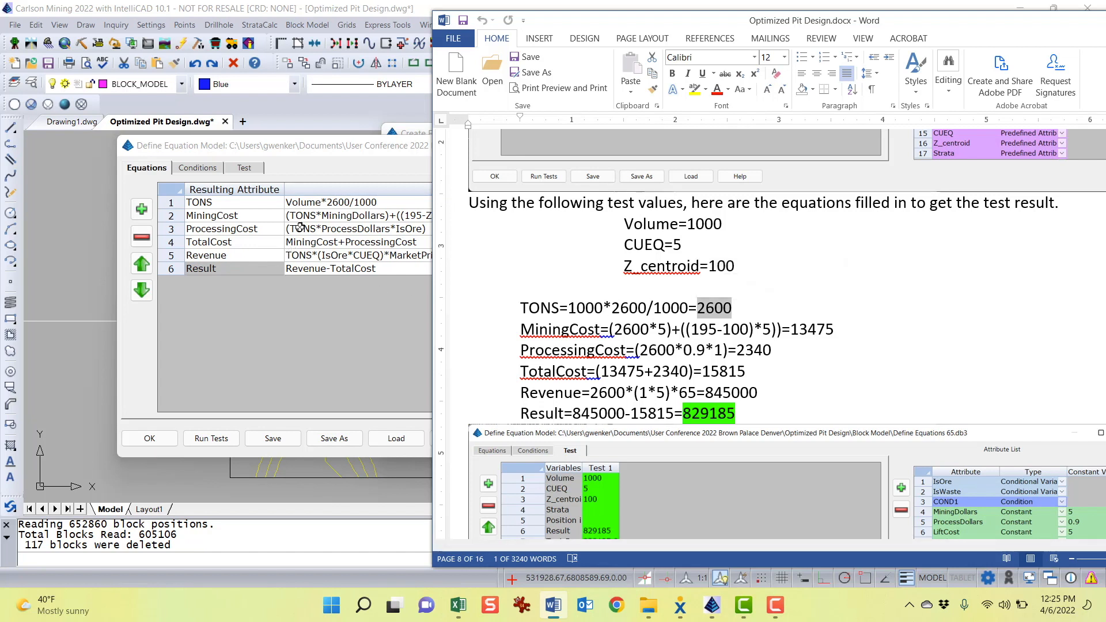
left_click_drag(557, 28, 670, 19)
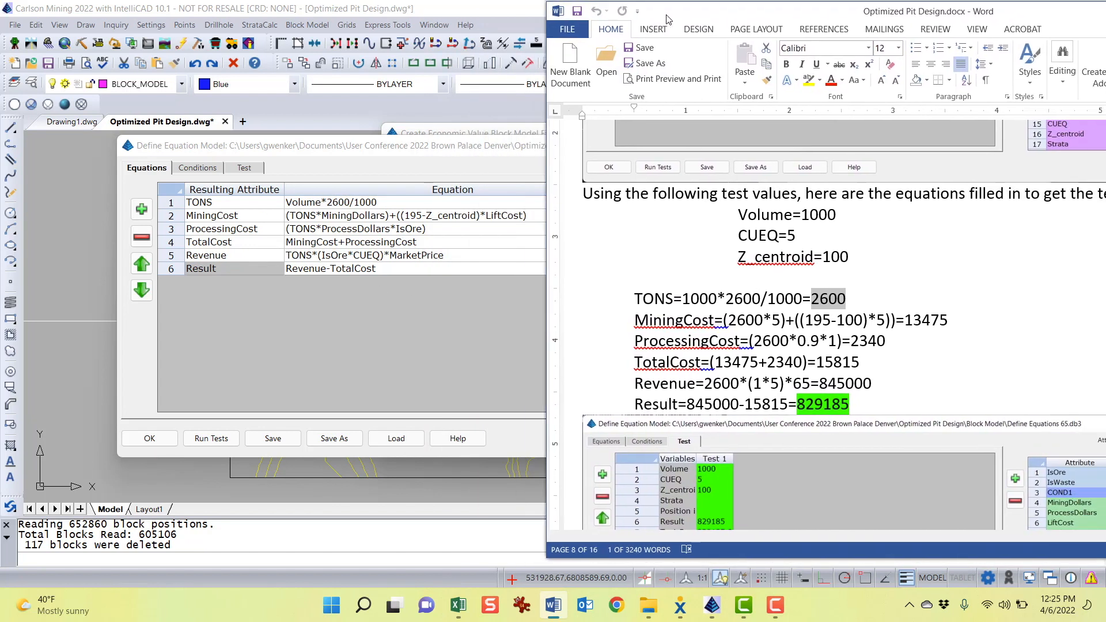
left_click(299, 221)
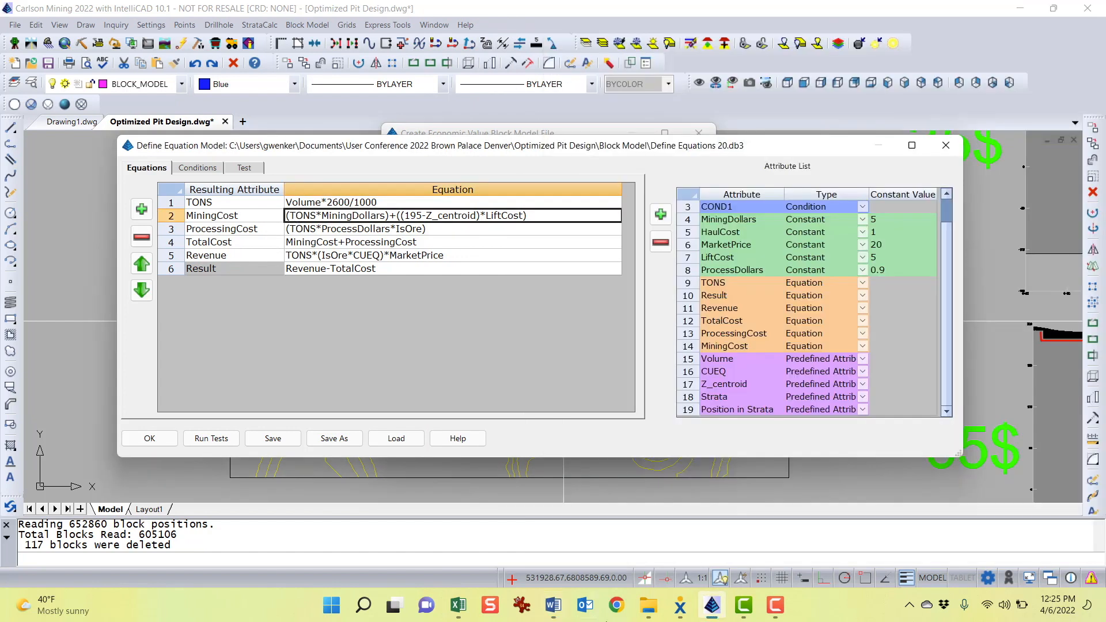
Compare the MiningCost, ProcessingCost and TotalCost worked values in the Word guide with the dialog's equations
left_click(553, 605)
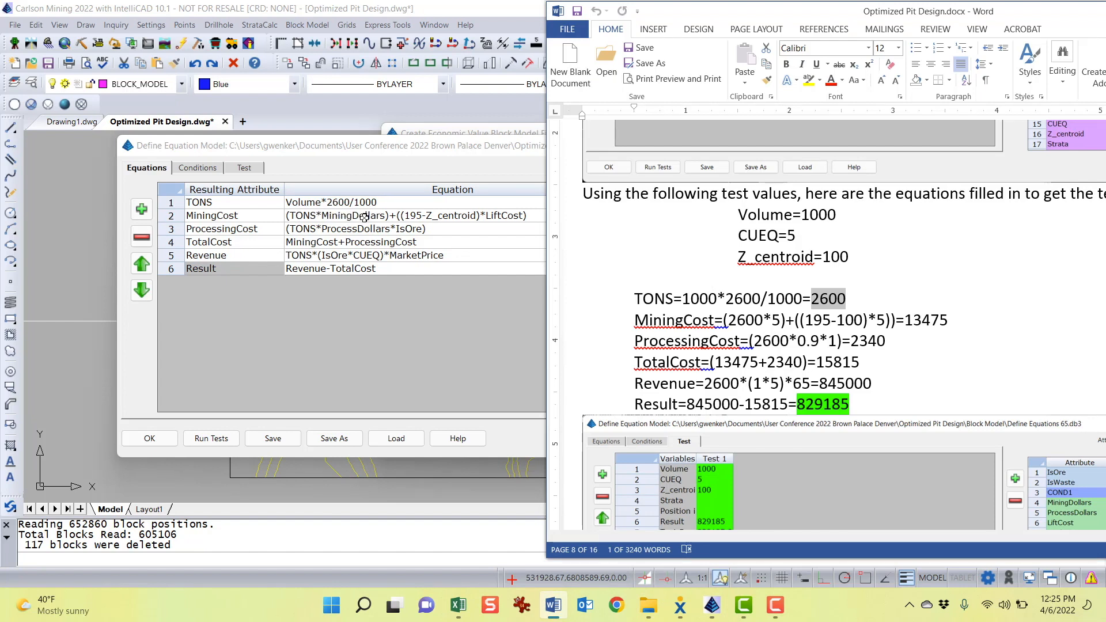
left_click_drag(752, 14, 754, 333)
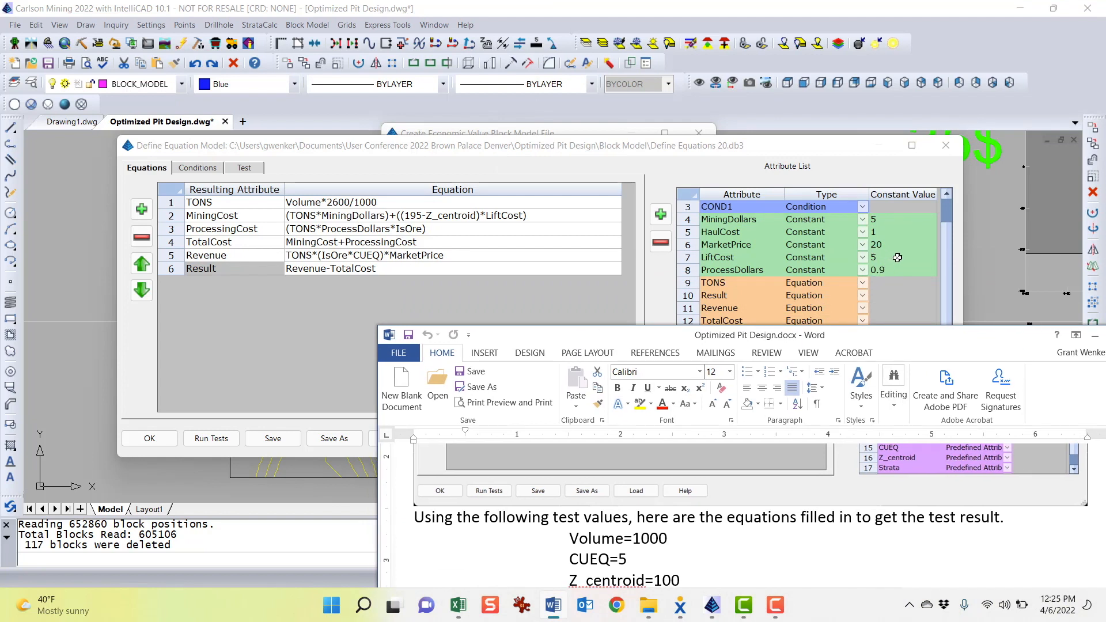
left_click_drag(812, 345, 751, 282)
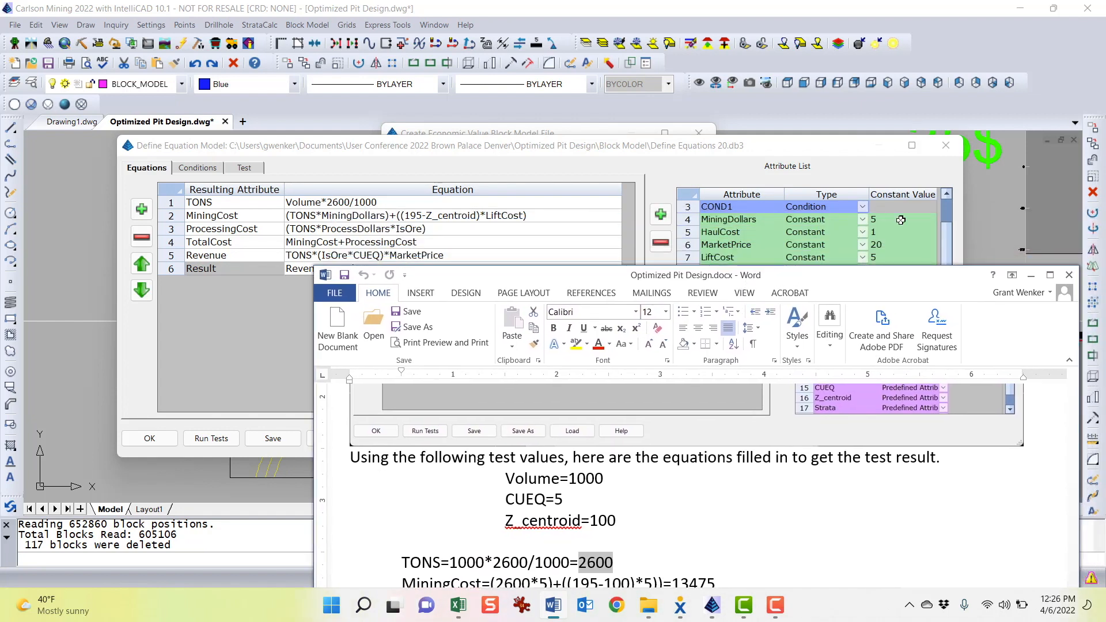
scroll(562, 538, "down", 1)
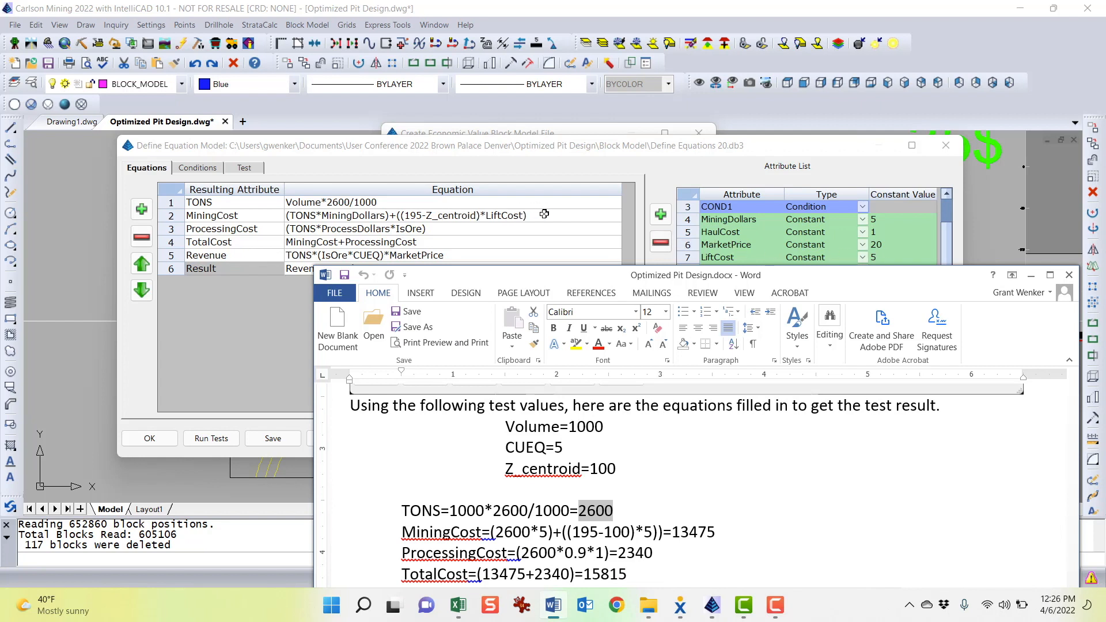
left_click_drag(716, 532, 671, 532)
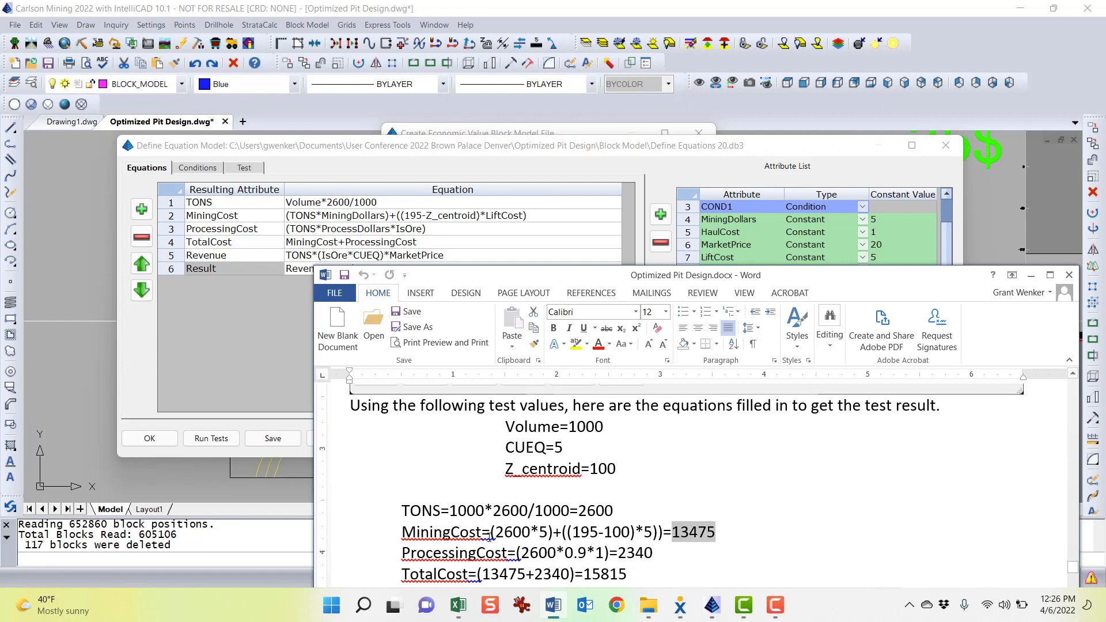
scroll(605, 536, "down", 1)
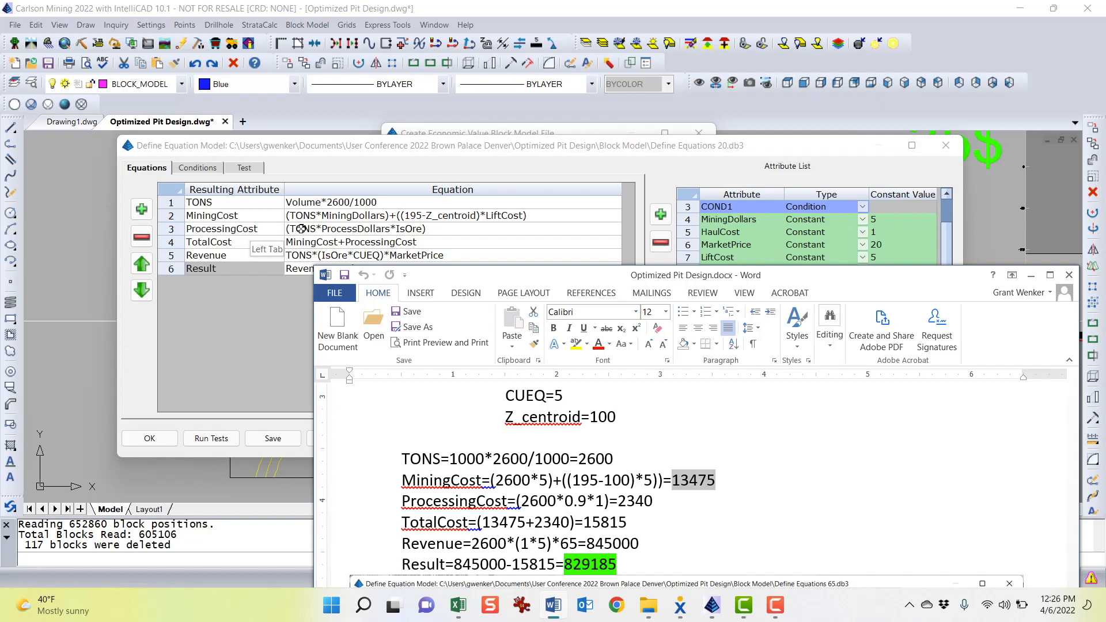
left_click_drag(873, 278, 866, 310)
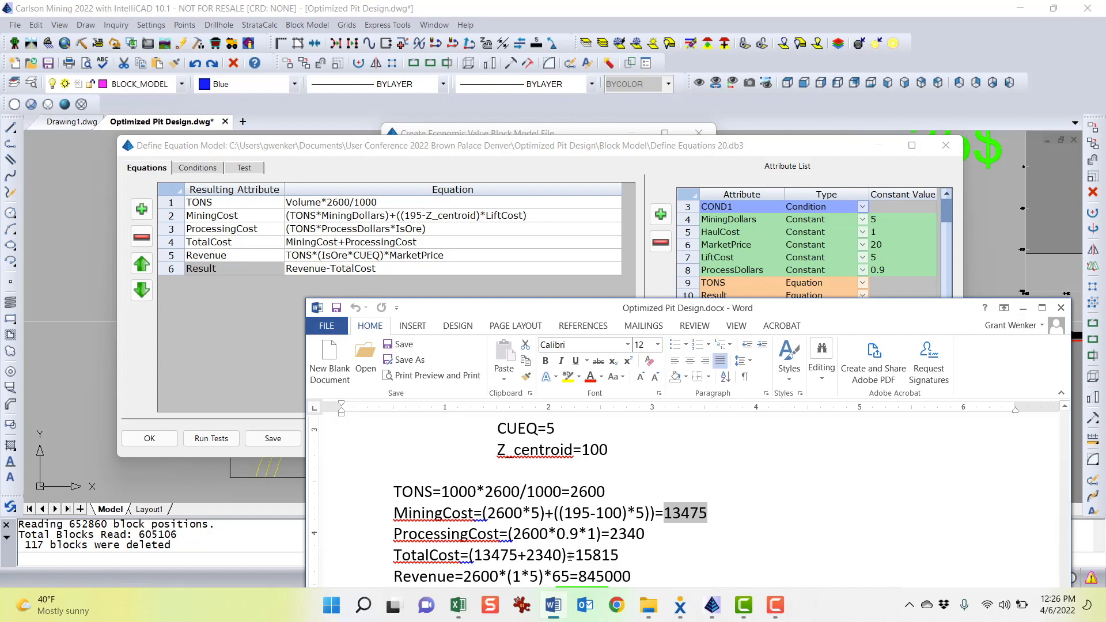
left_click_drag(574, 556, 627, 556)
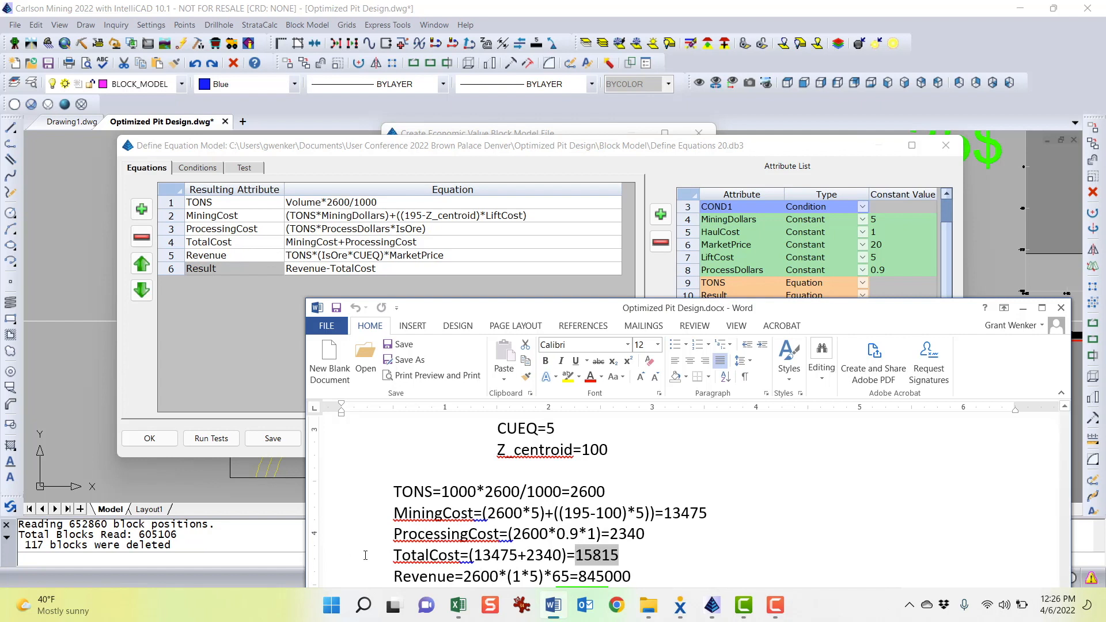
left_click_drag(567, 311, 583, 256)
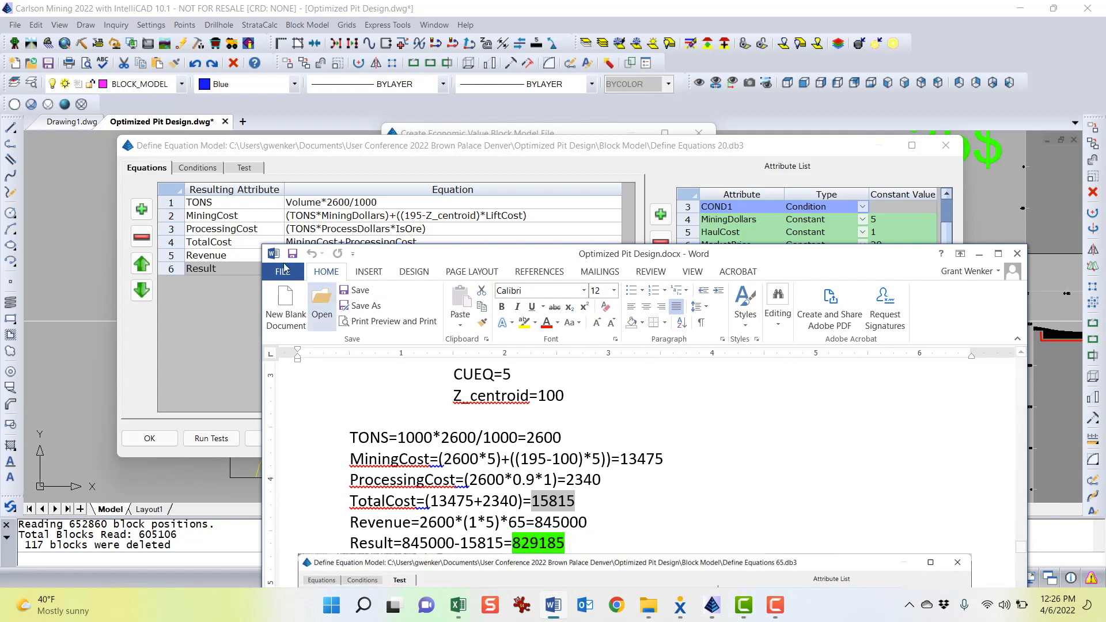
mouse_move(408, 259)
left_mouse_down()
mouse_move(396, 319)
mouse_move(391, 267)
left_mouse_up()
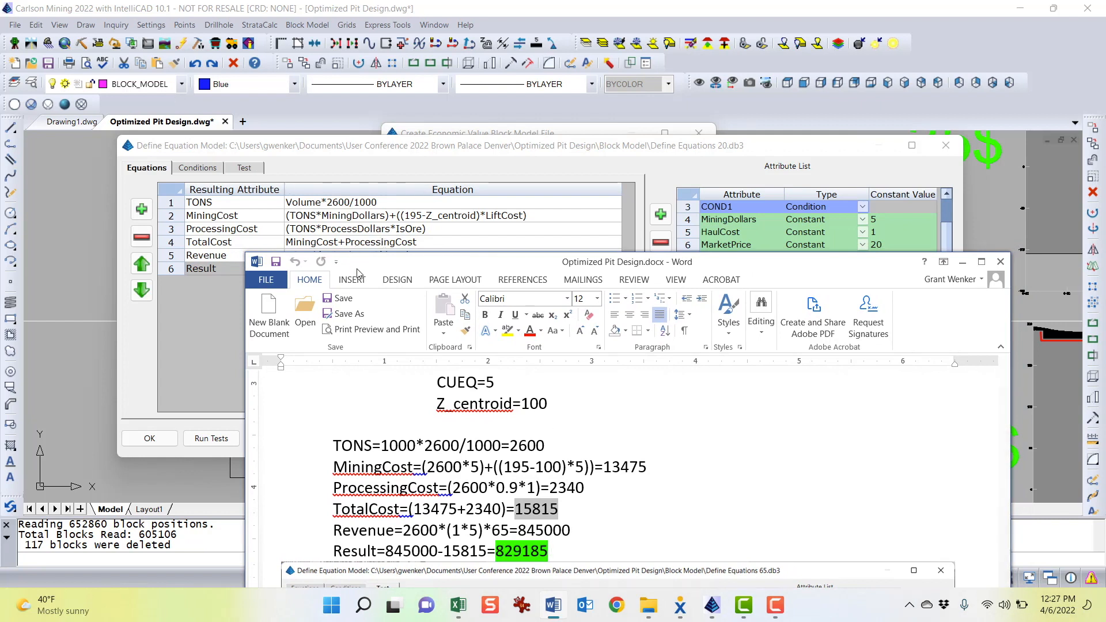
left_click_drag(357, 272, 318, 312)
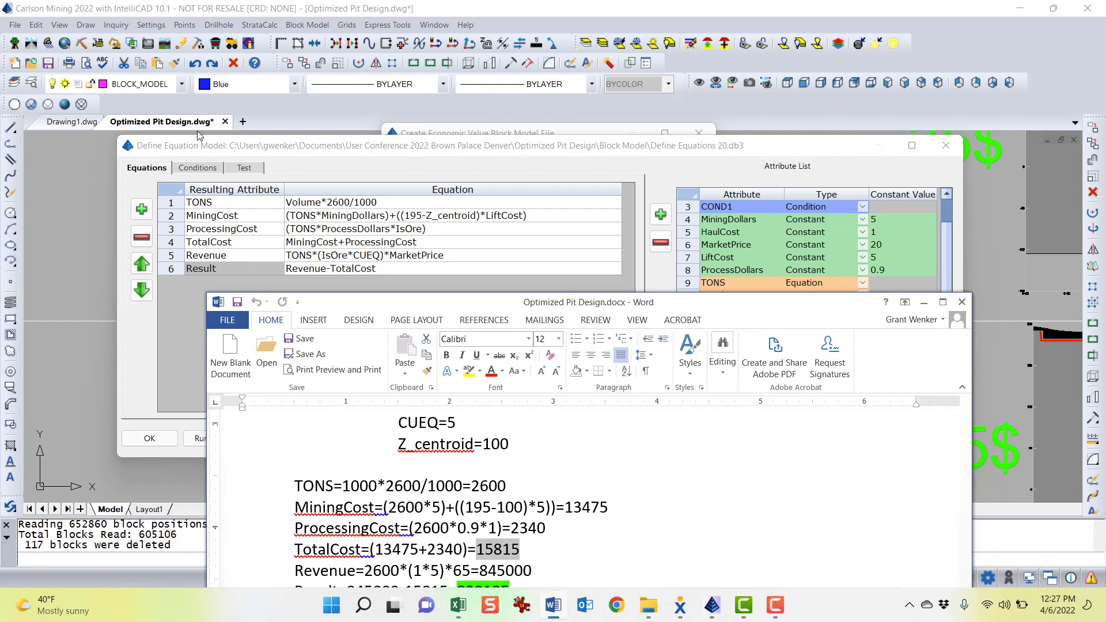
Set the expected Result of Test 1 to 829185 on the Test tab
left_click(238, 169)
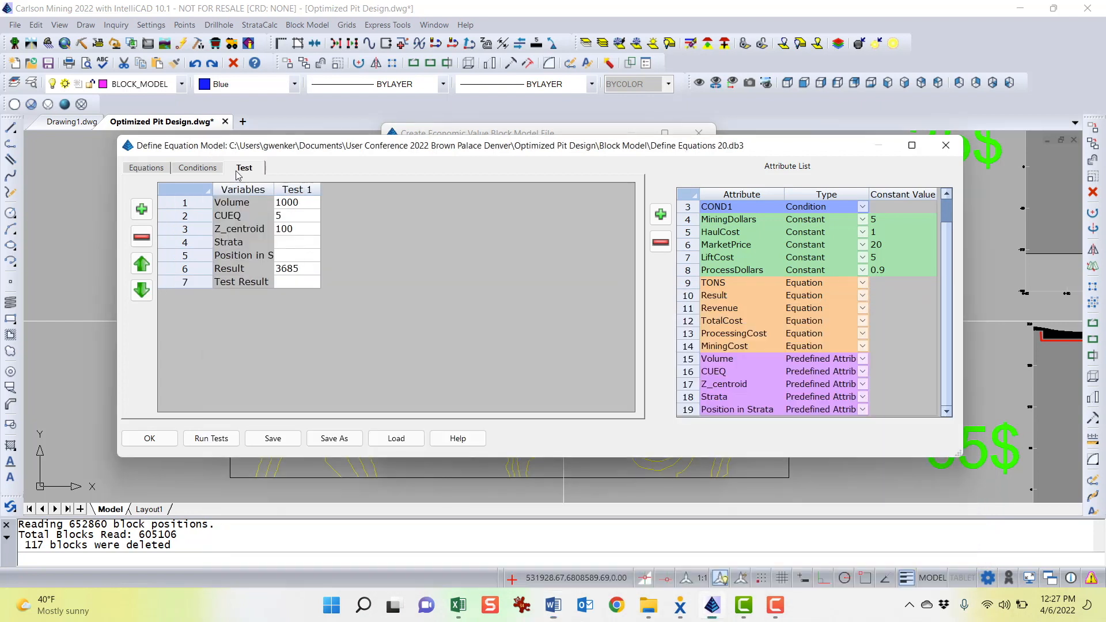
left_click(302, 269)
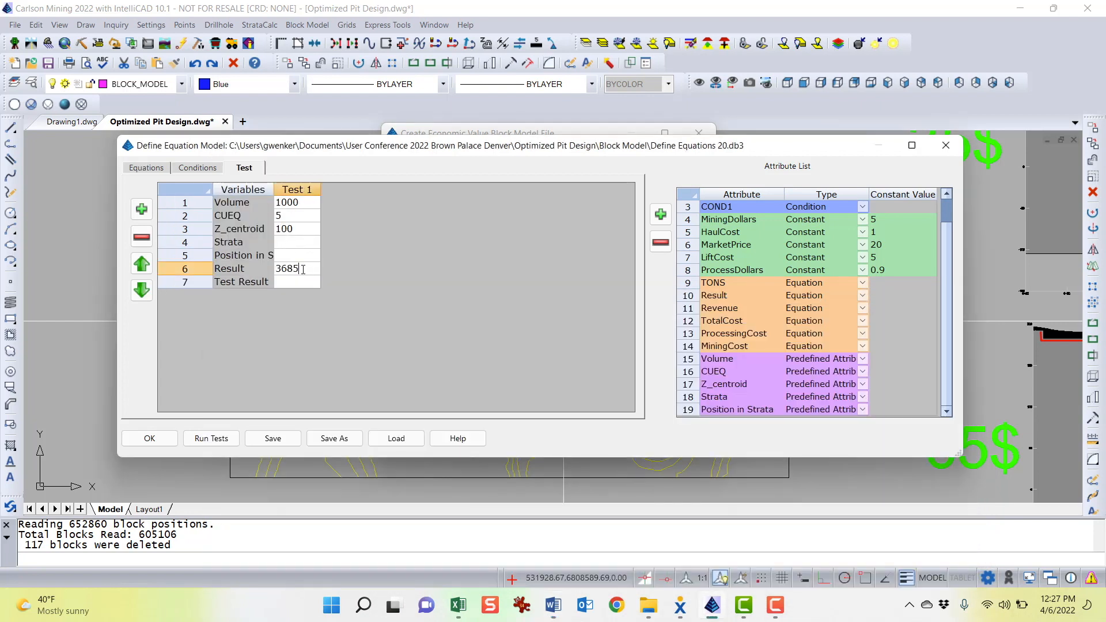
double_click(303, 269)
left_click(553, 604)
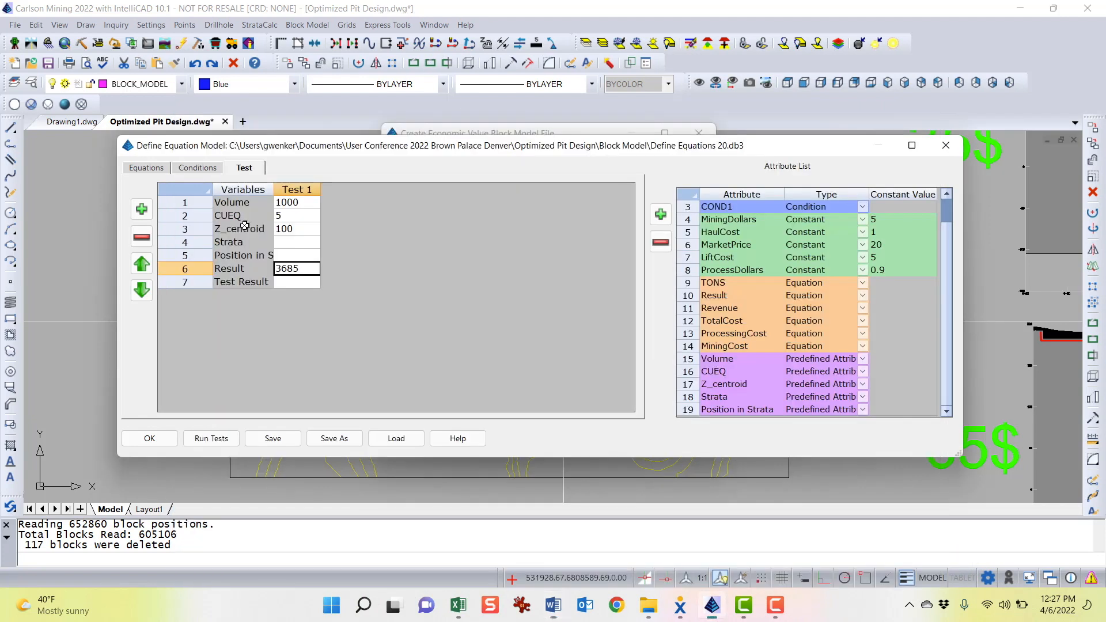
key("BackSpace")
key("BackSpace")
key("BackSpace")
key("BackSpace")
type("8291")
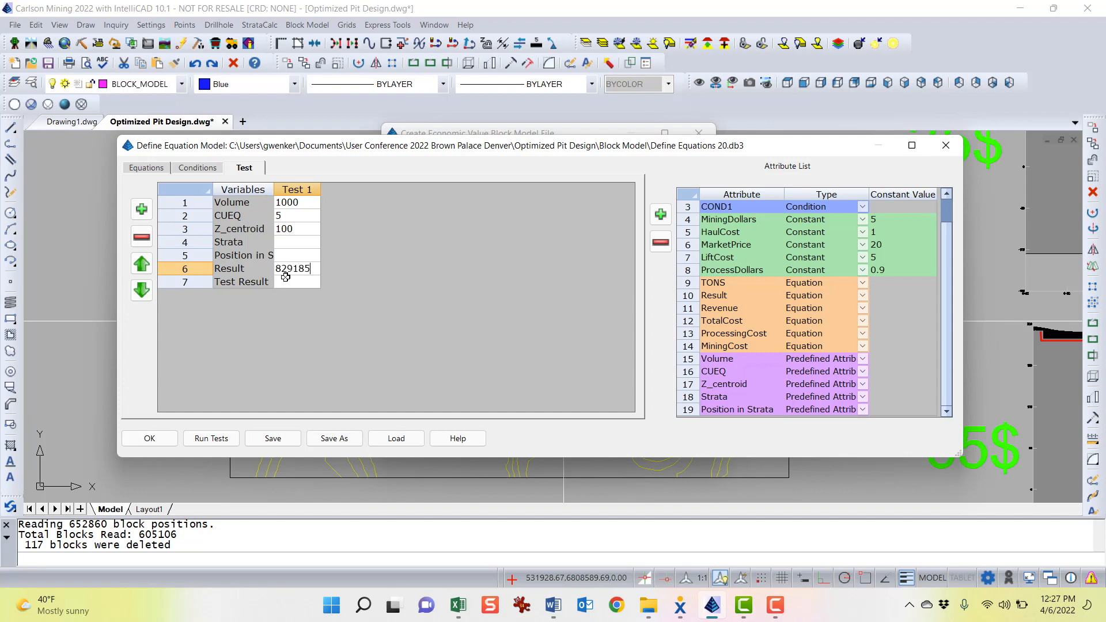
Run the tests and compare the Test 1 results with the guide's example screenshot
left_click(222, 440)
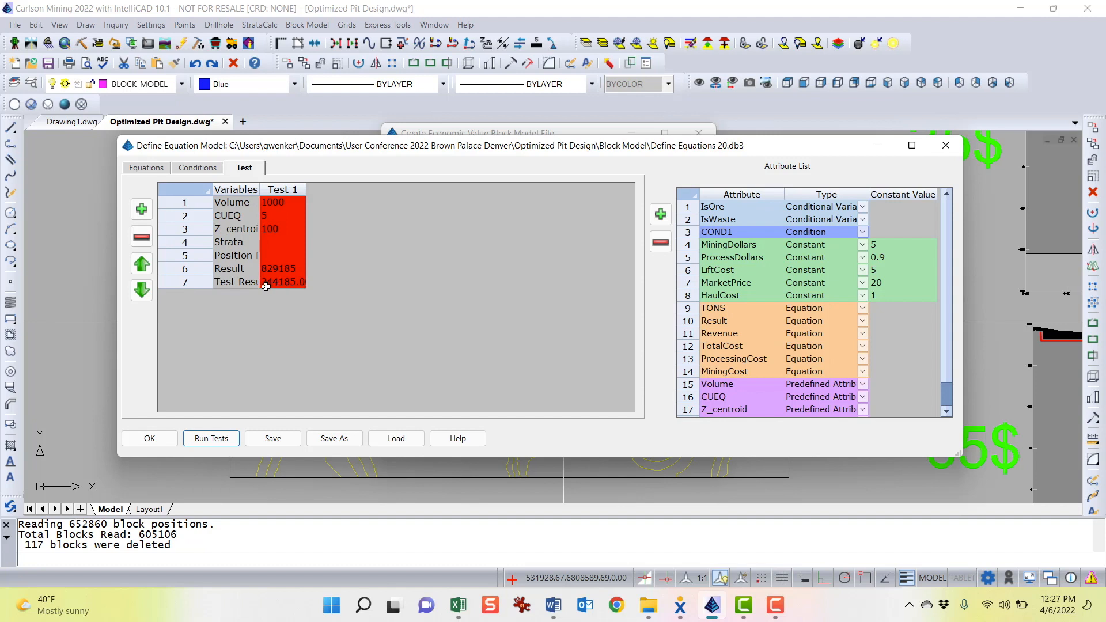
left_click(294, 287)
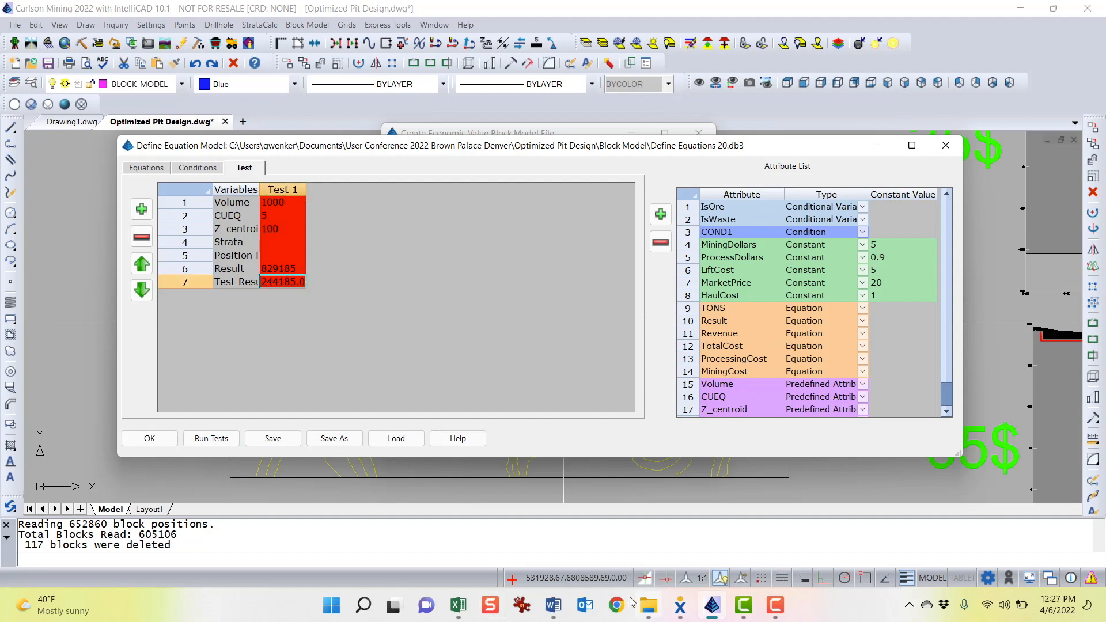
left_click(553, 607)
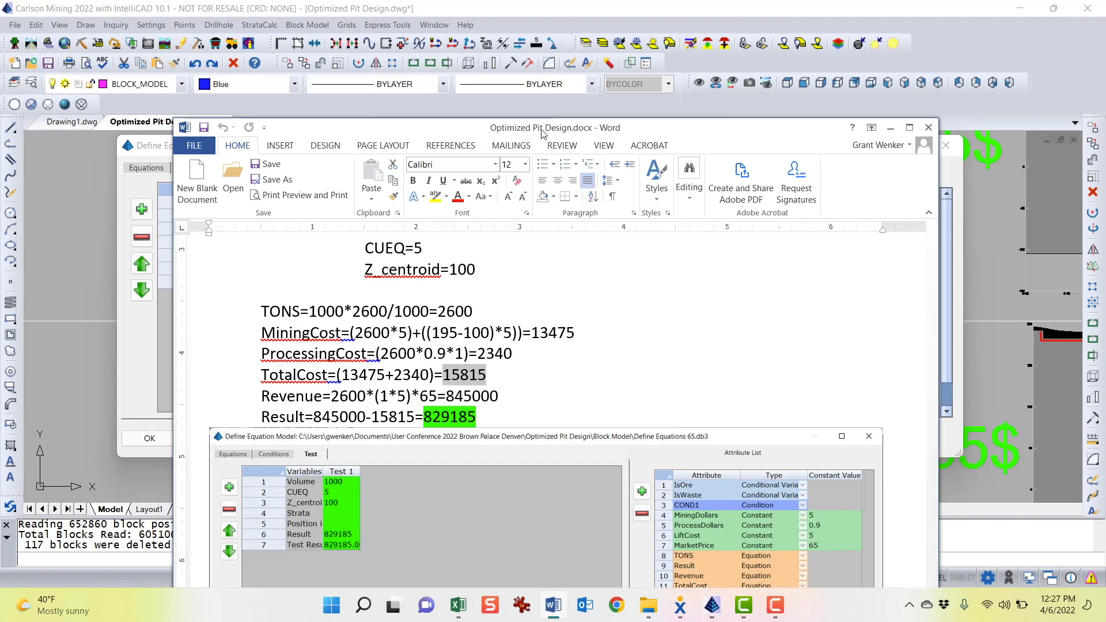
left_click_drag(541, 128, 555, 25)
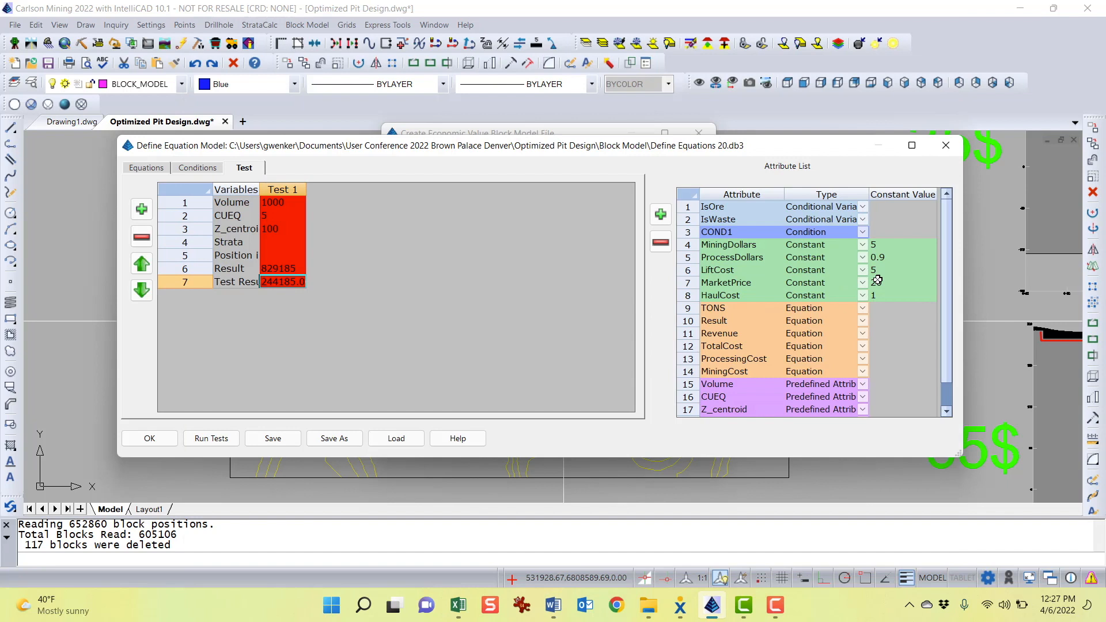
Set the MarketPrice constant to 65 and run the tests again
left_click(888, 282)
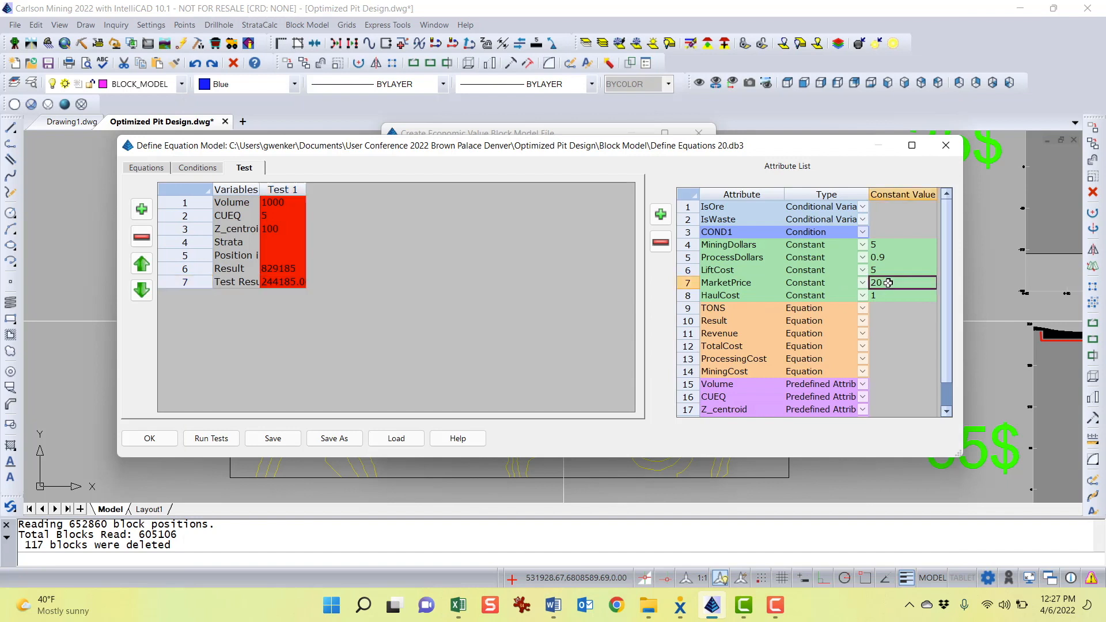
type("65")
left_click(896, 270)
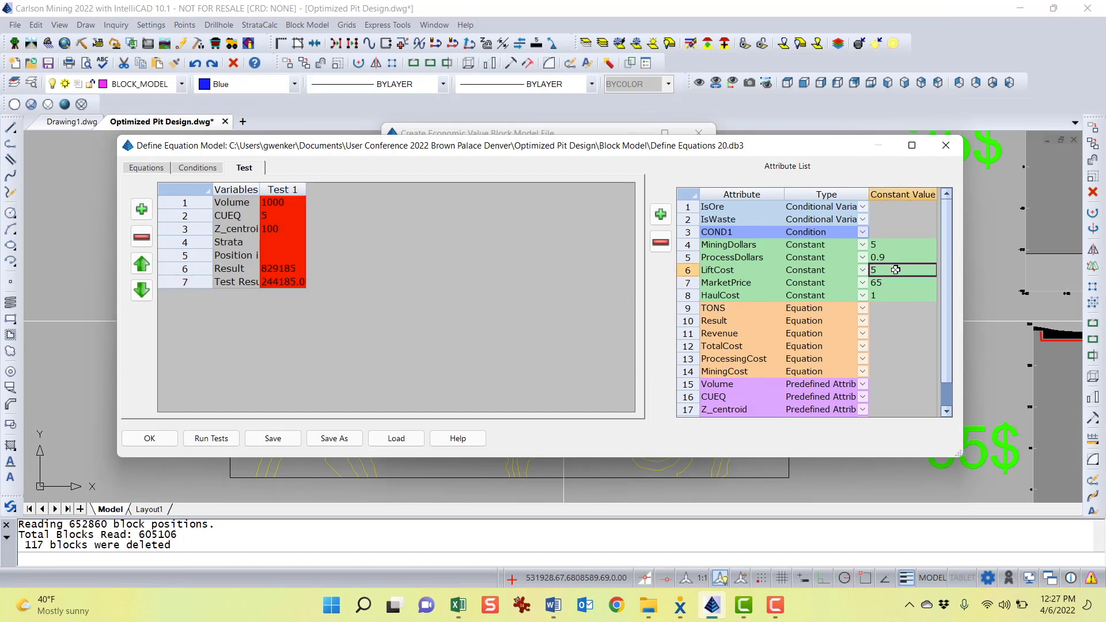
left_click(210, 438)
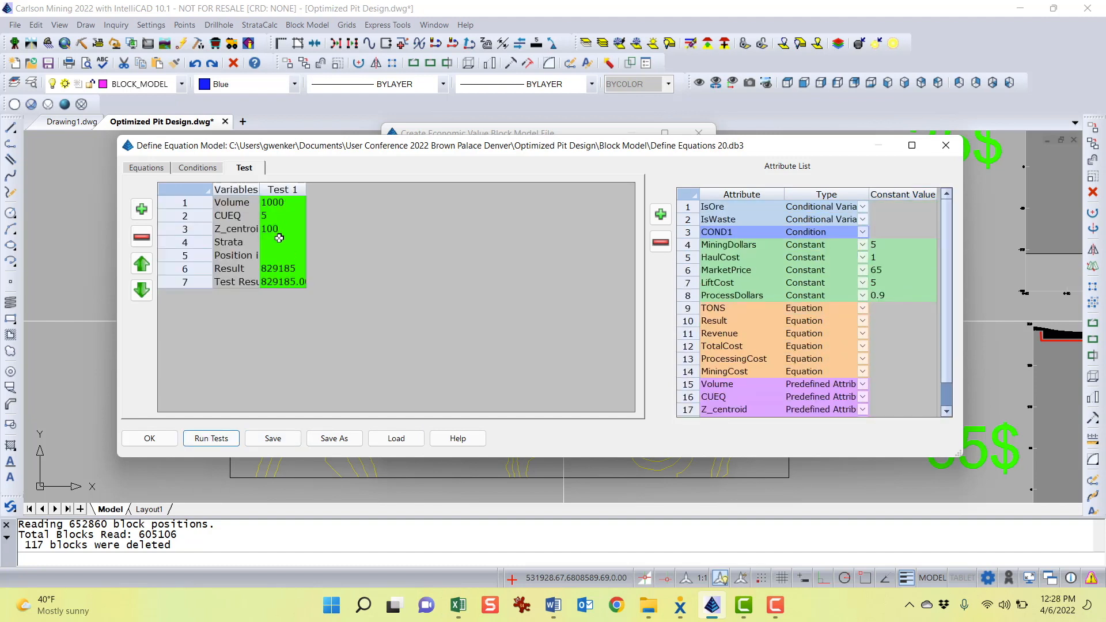
Review the Test 1 values and the Conditions, Equations and Test tabs of the equation model
left_click_drag(454, 148, 447, 146)
left_click(270, 199)
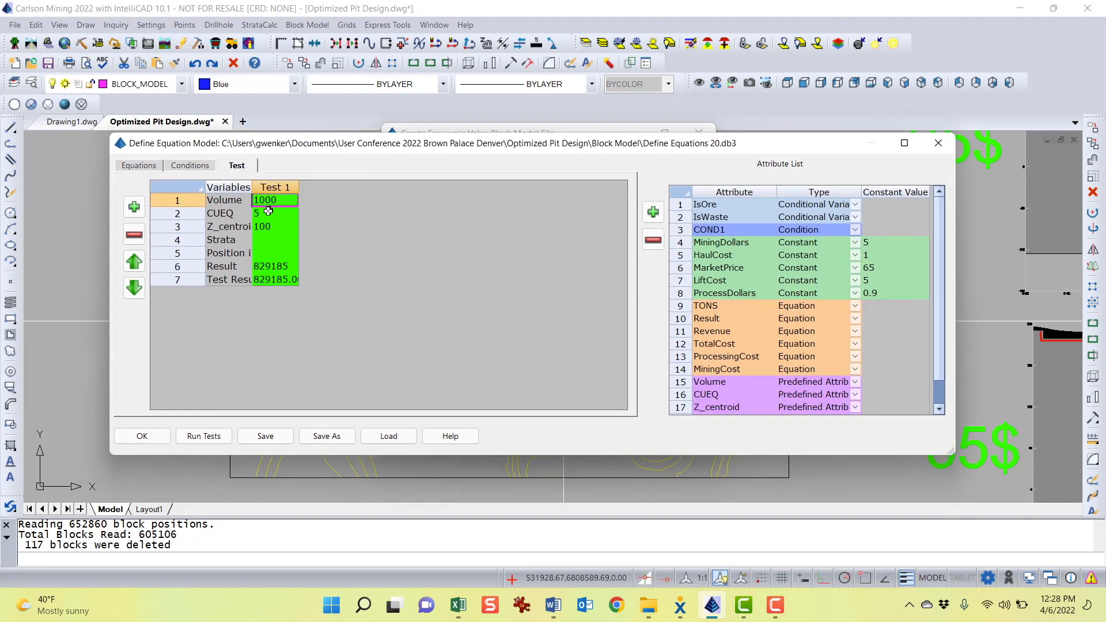
left_click(268, 213)
left_click(268, 226)
left_click_drag(558, 149, 572, 156)
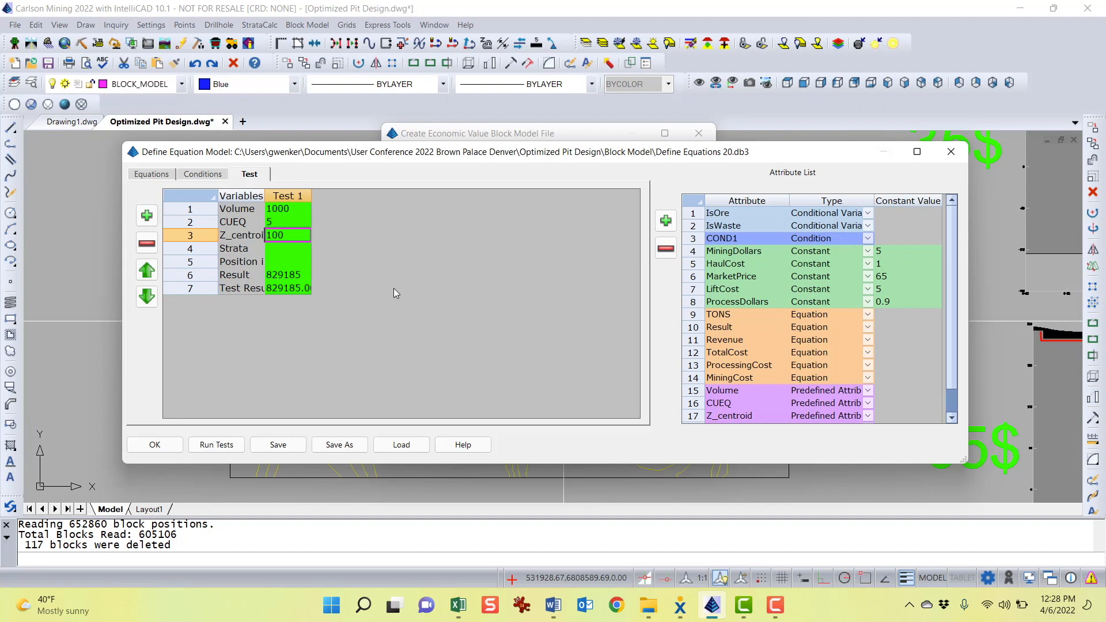
left_click(208, 175)
left_click(145, 176)
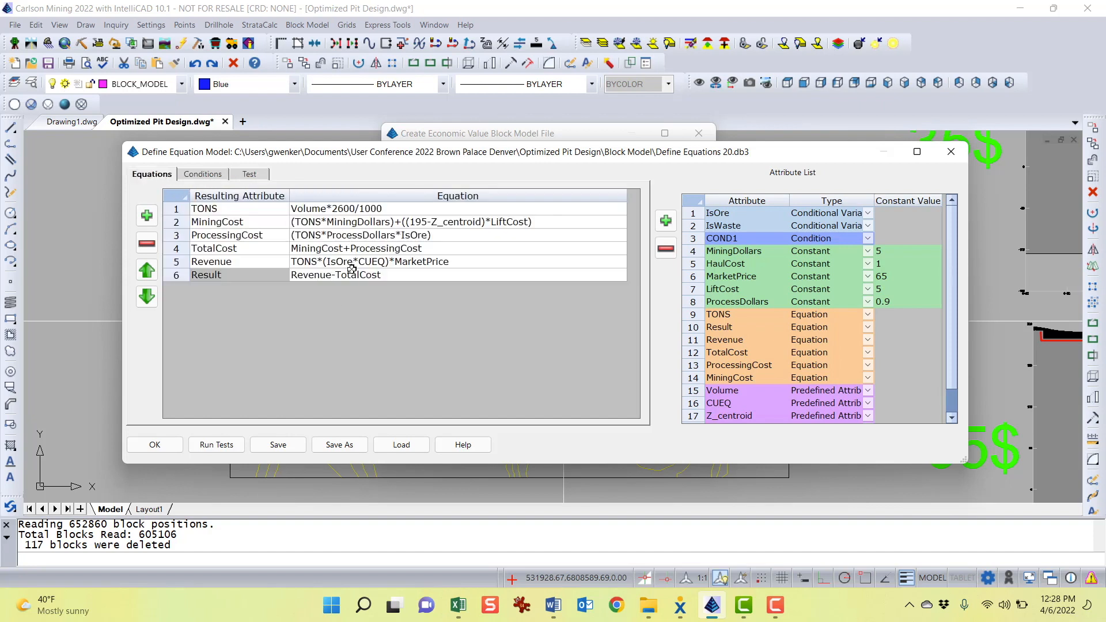
left_click(254, 176)
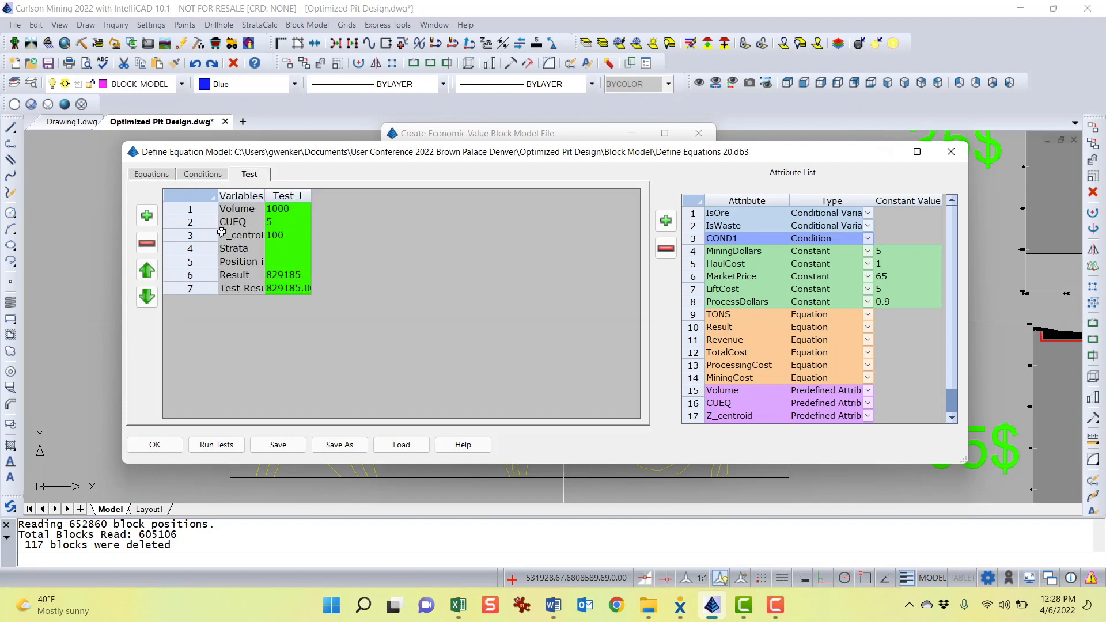
left_click(154, 175)
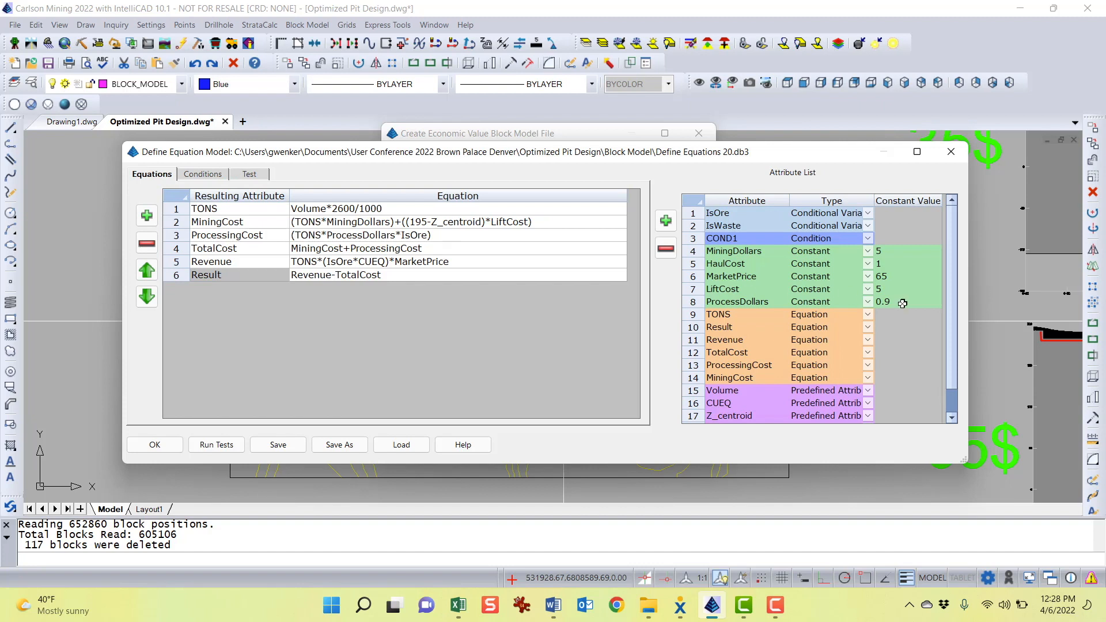
left_click(895, 278)
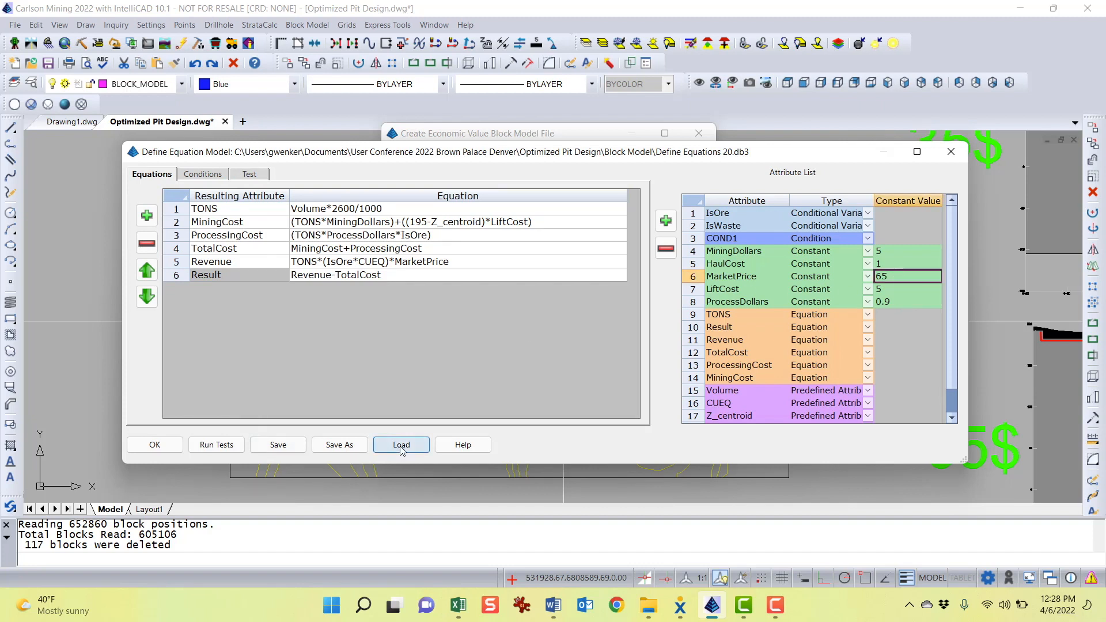
left_click(342, 447)
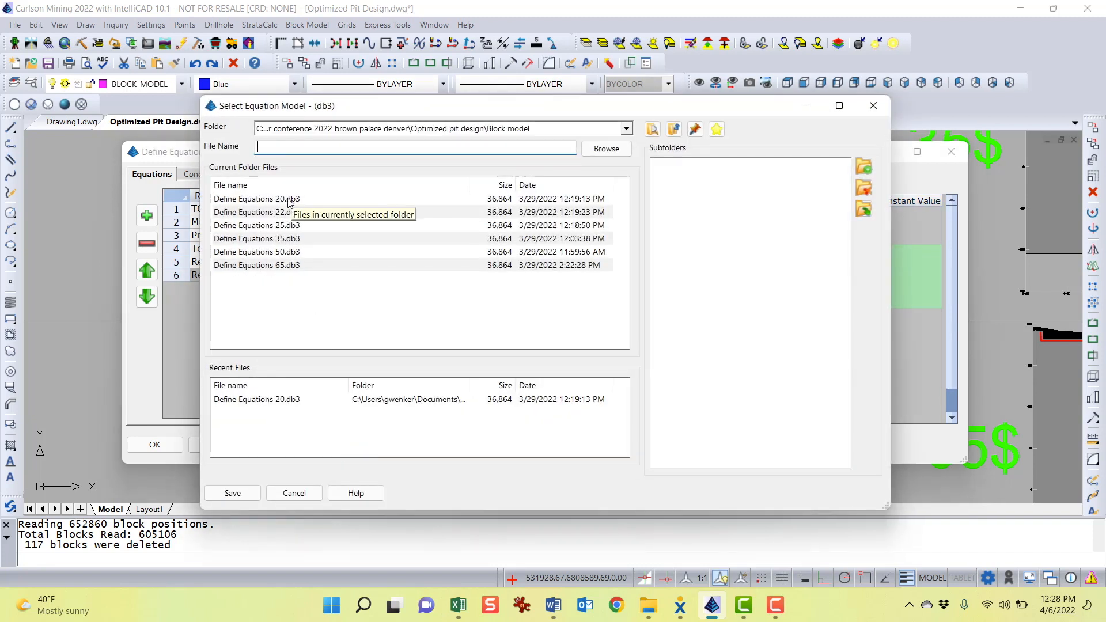
left_click(281, 213)
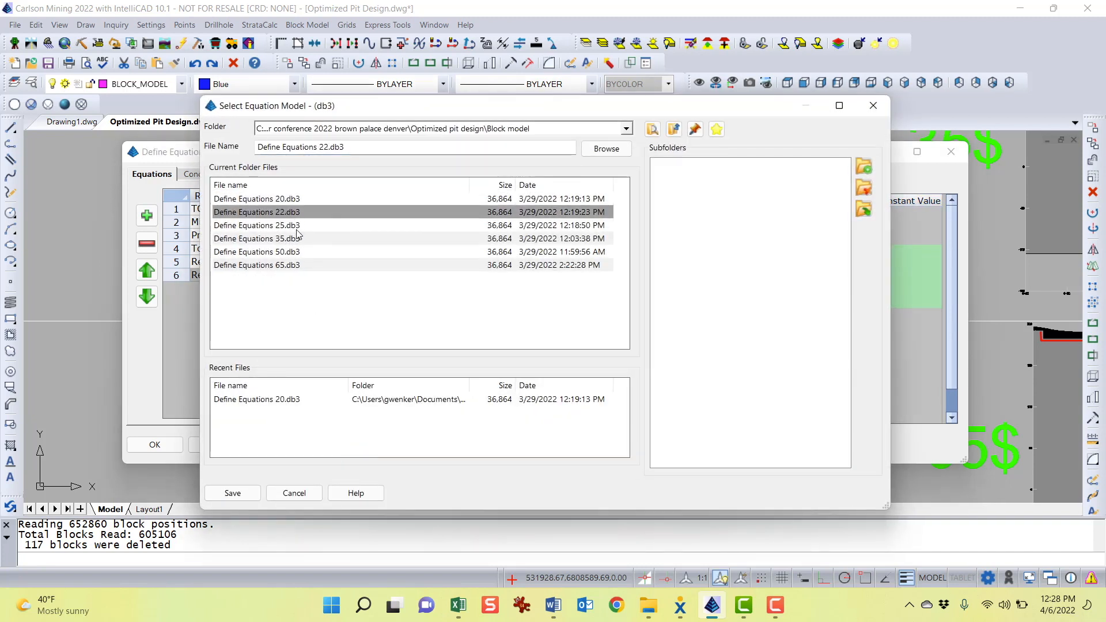
left_click(291, 238)
left_click(289, 265)
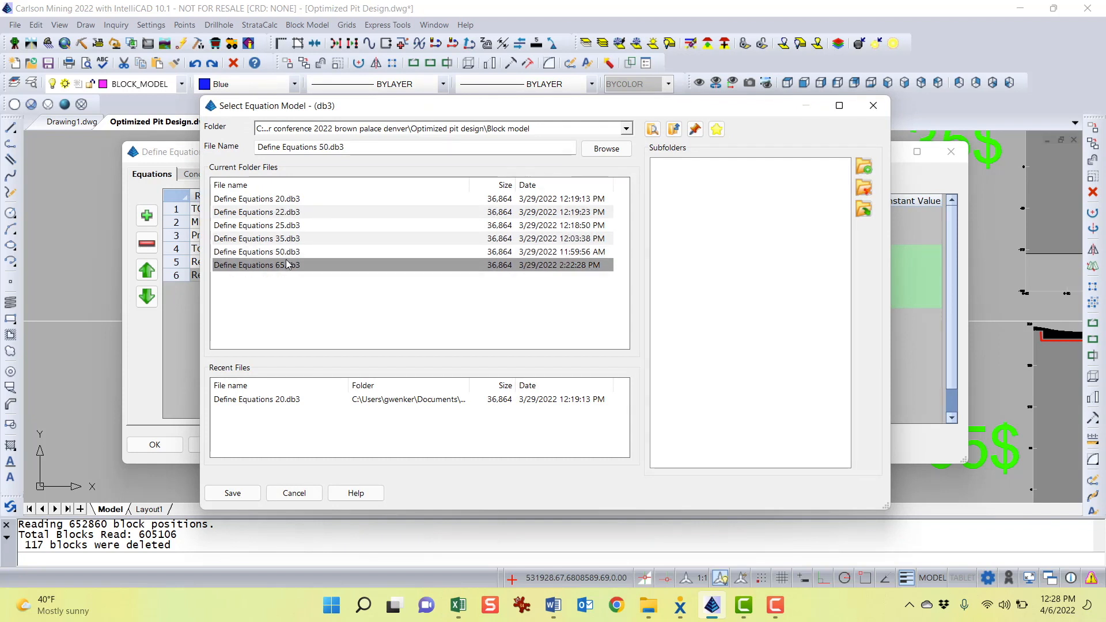
left_click_drag(517, 111, 390, 65)
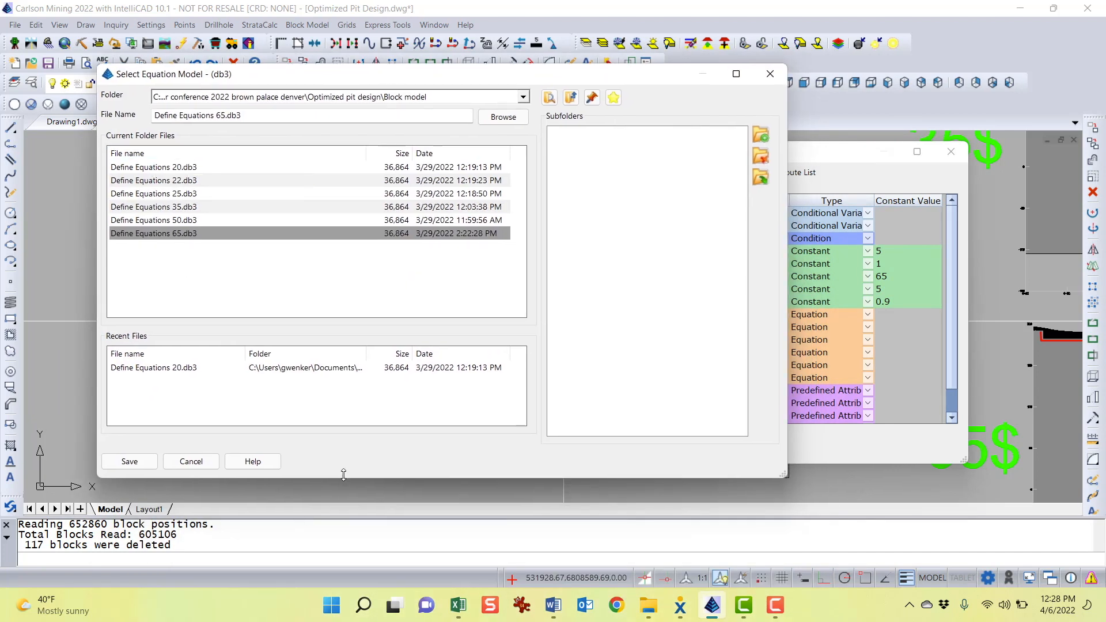
left_click(191, 461)
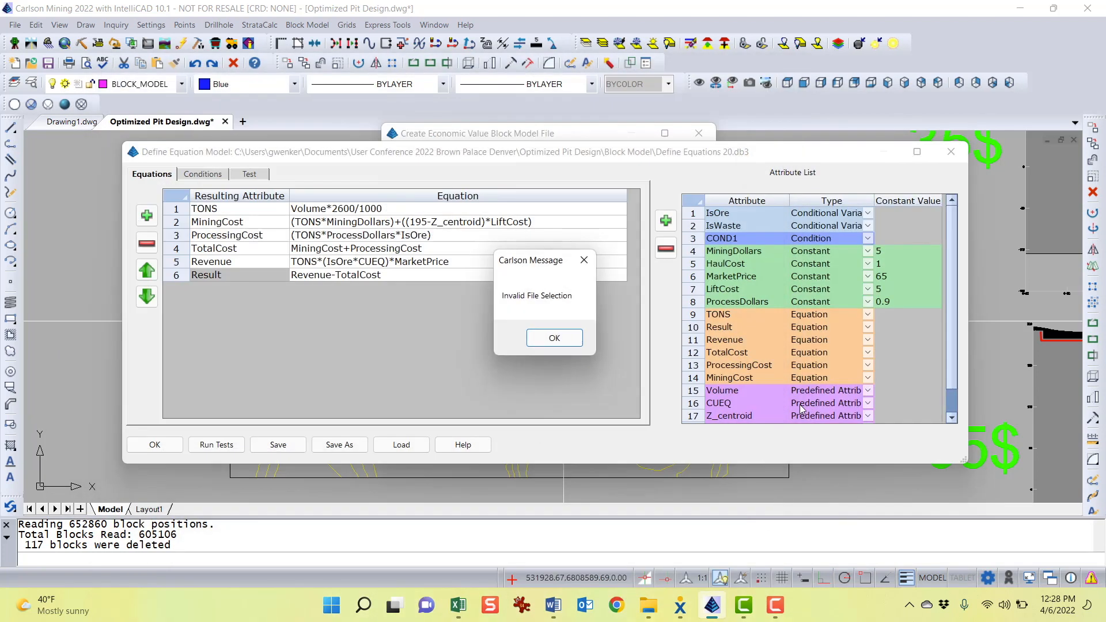
left_click(560, 338)
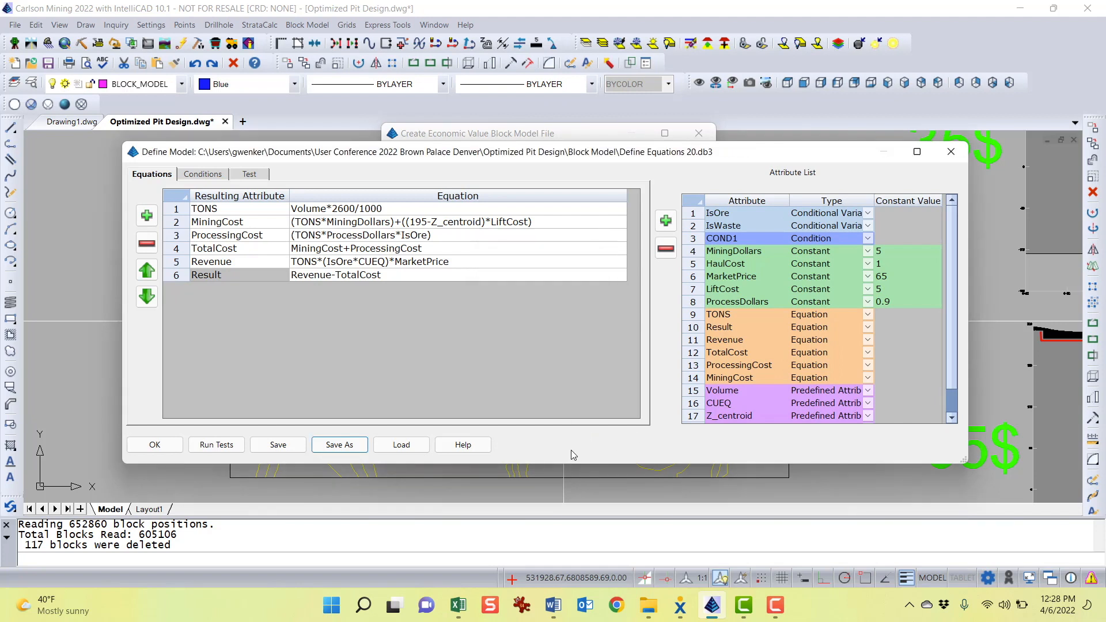
Set the MarketPrice constant to 32
double_click(891, 278)
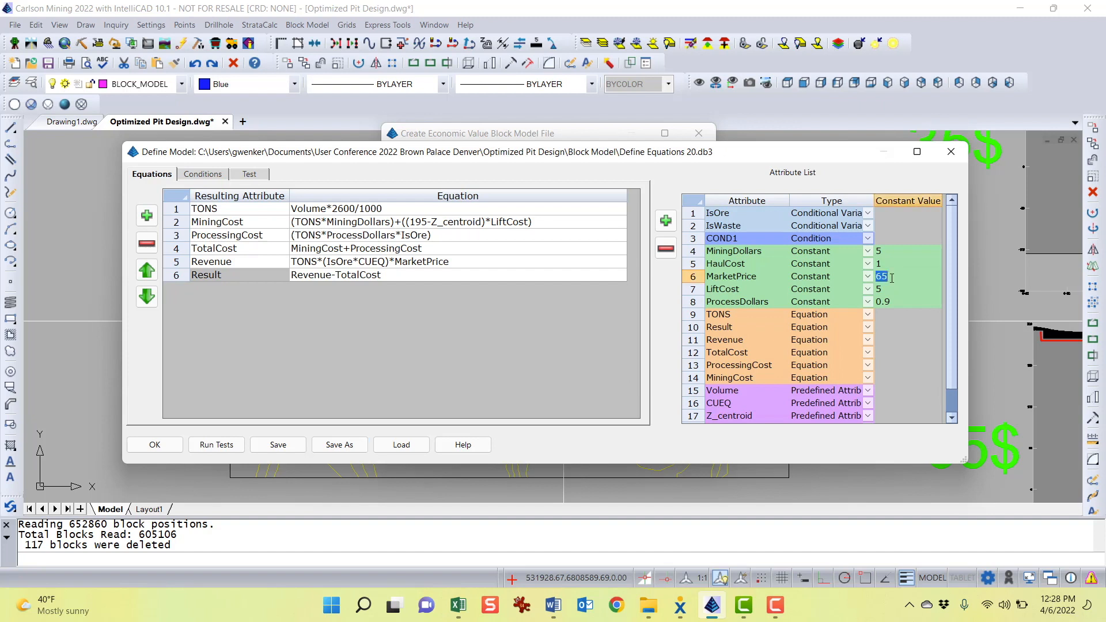
type("20")
double_click(875, 278)
type("32")
Save the equation model under the new name Define Equations 32.db3 in the Block Model folder
left_click(333, 444)
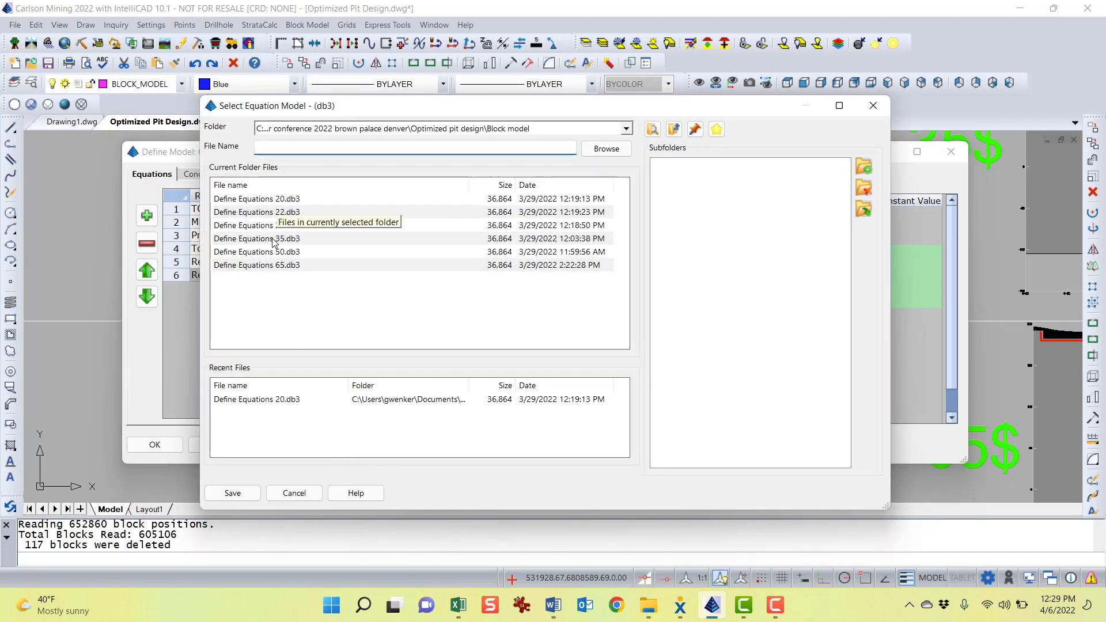
left_click(277, 238)
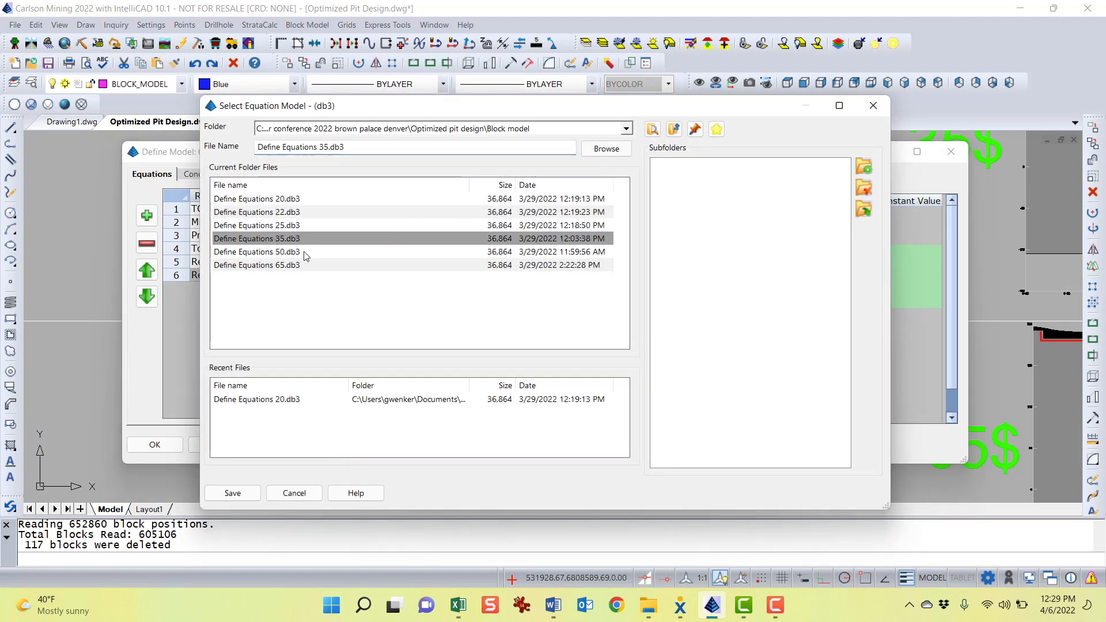
left_click(324, 147)
key("Delete")
type("2")
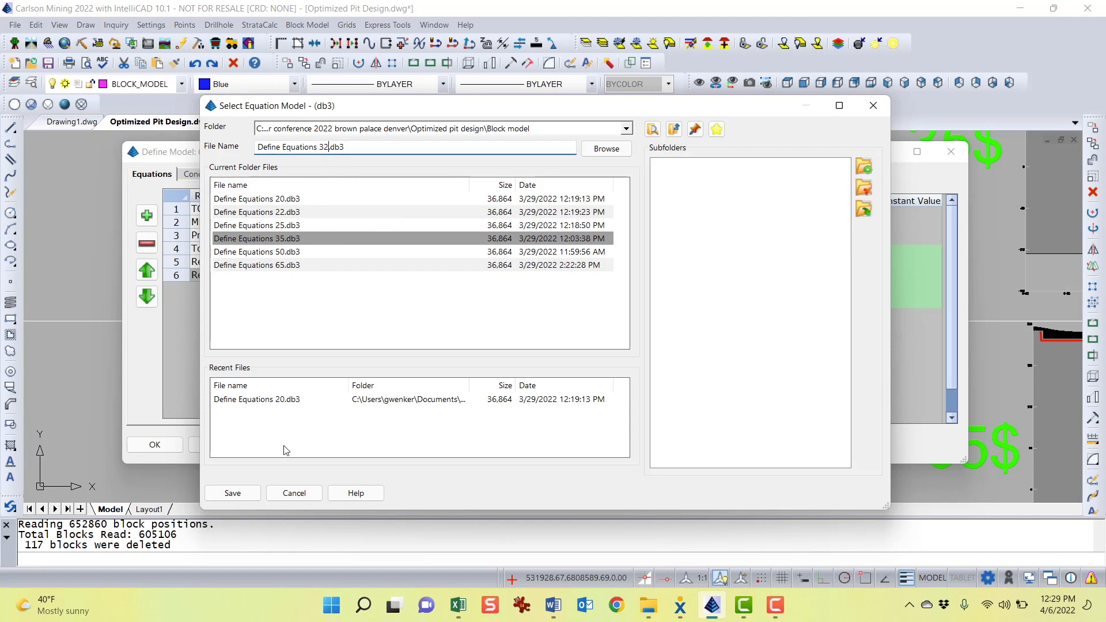
left_click(232, 493)
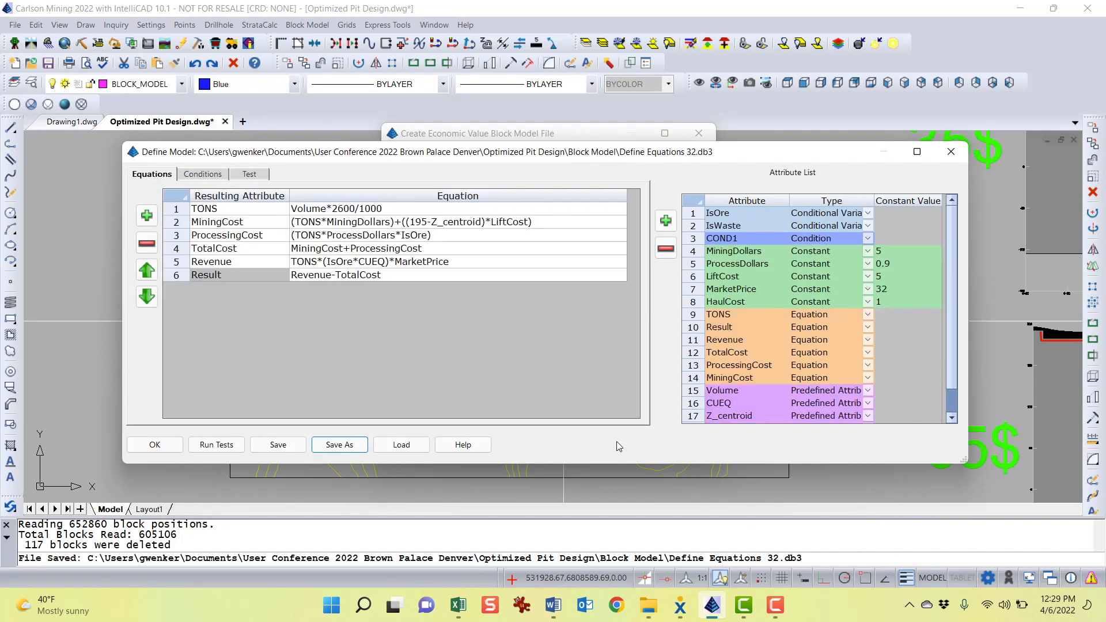
Review the Test, Conditions and Equations tabs and accept the equation model
left_click(249, 174)
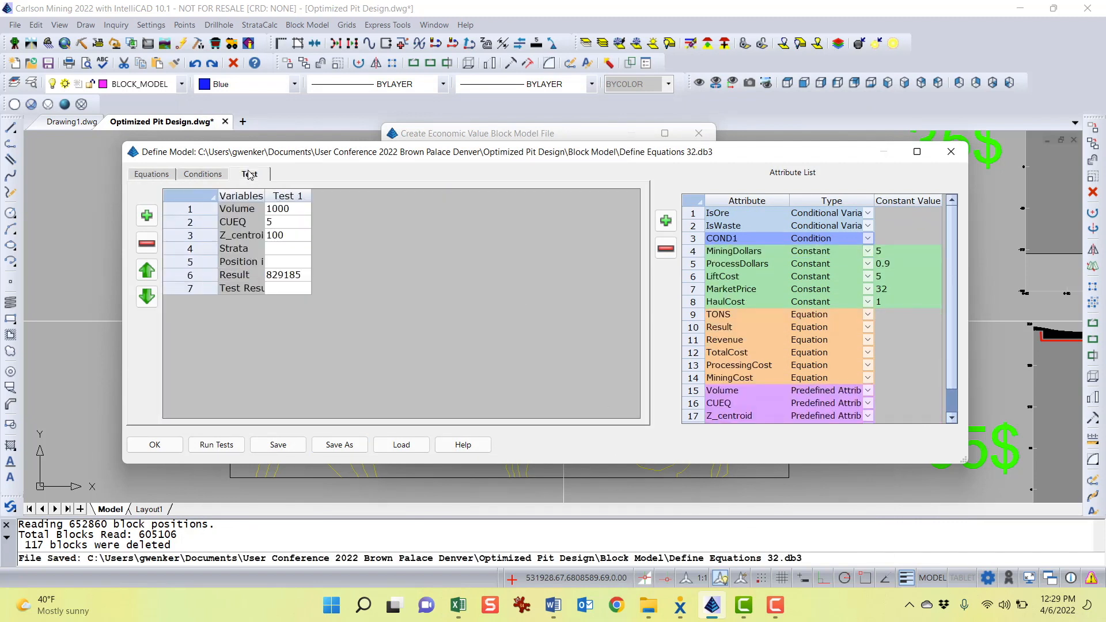
left_click(202, 175)
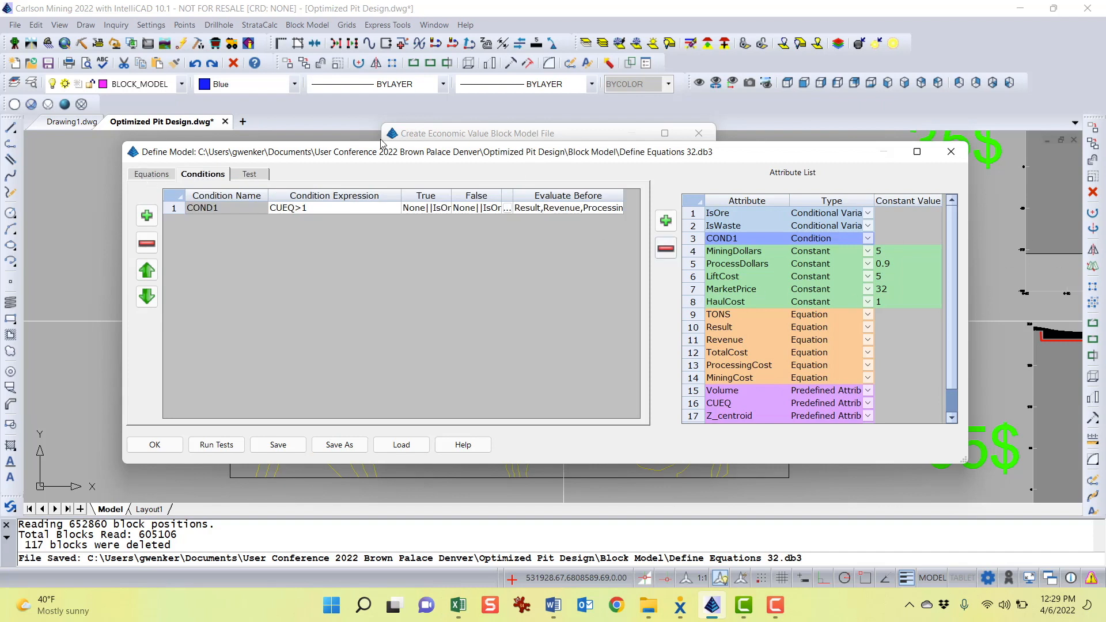
left_click(152, 176)
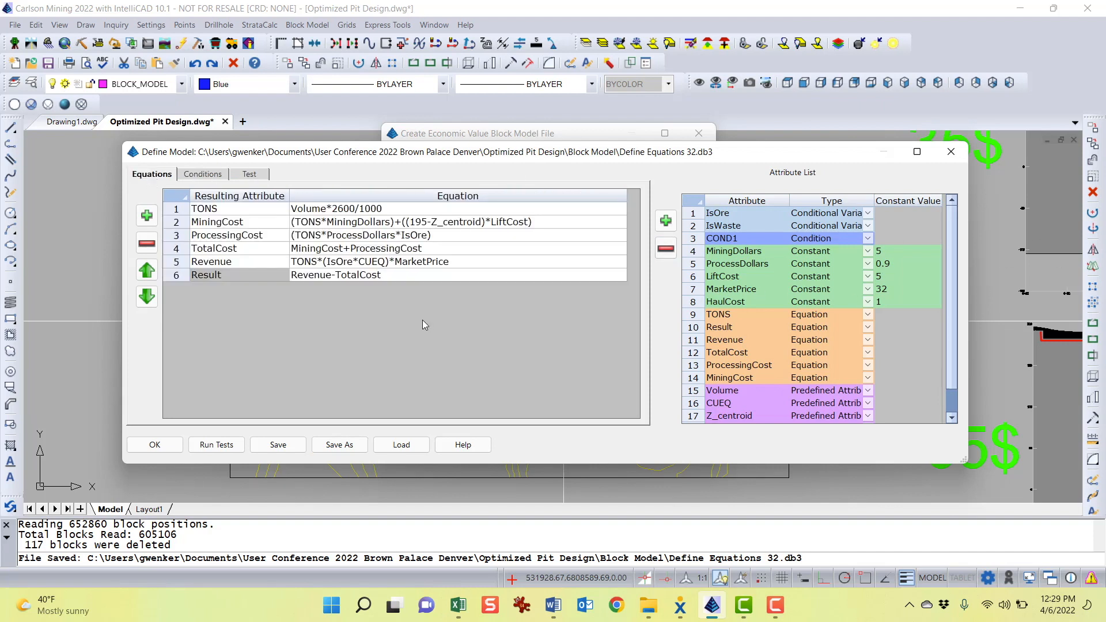
left_click(153, 446)
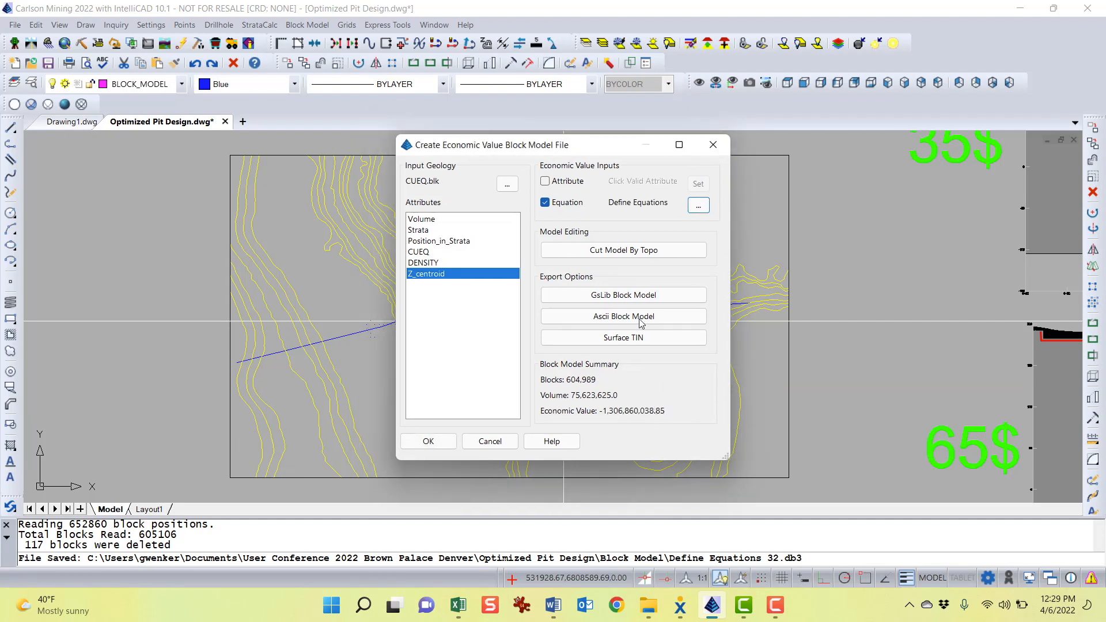
left_click_drag(558, 148, 494, 147)
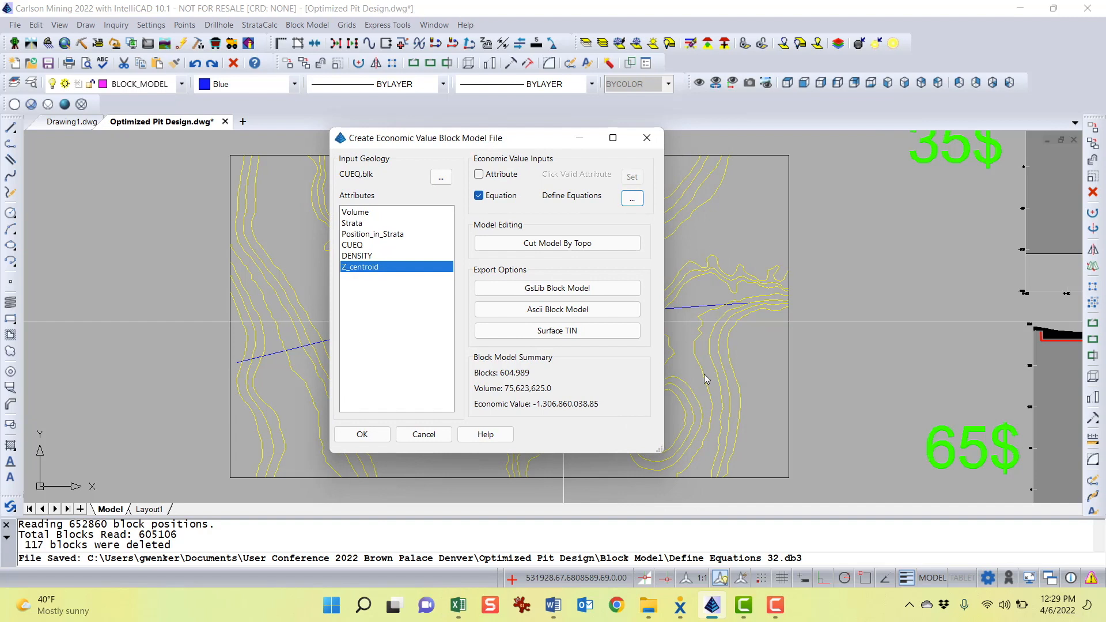
left_click_drag(494, 141, 514, 121)
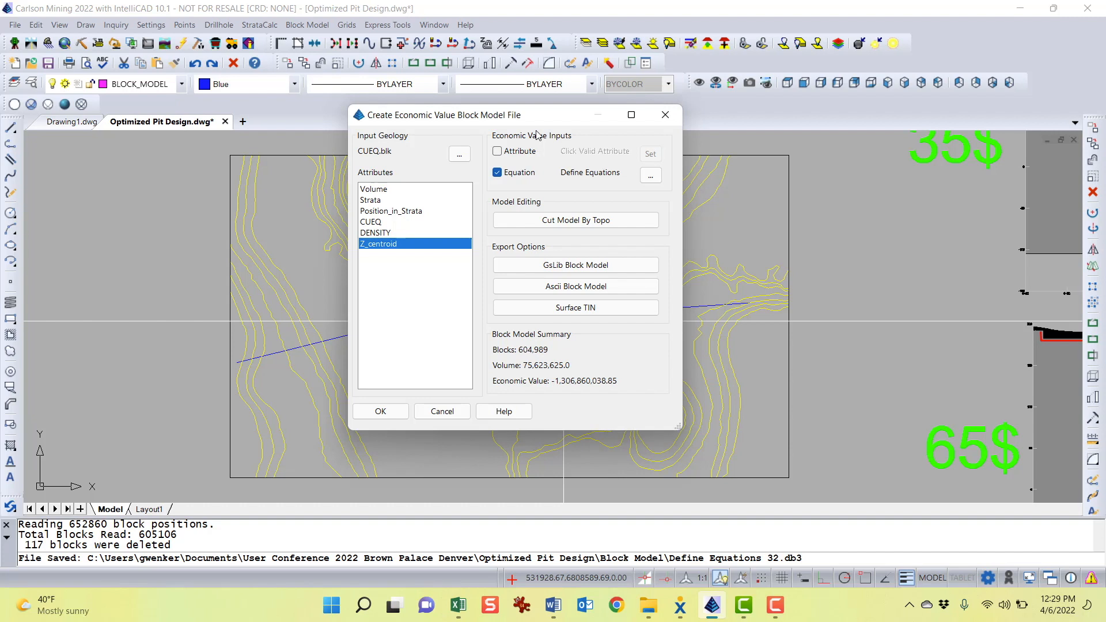
mouse_move(529, 121)
left_mouse_down()
mouse_move(702, 137)
mouse_move(530, 128)
mouse_move(504, 138)
left_mouse_up()
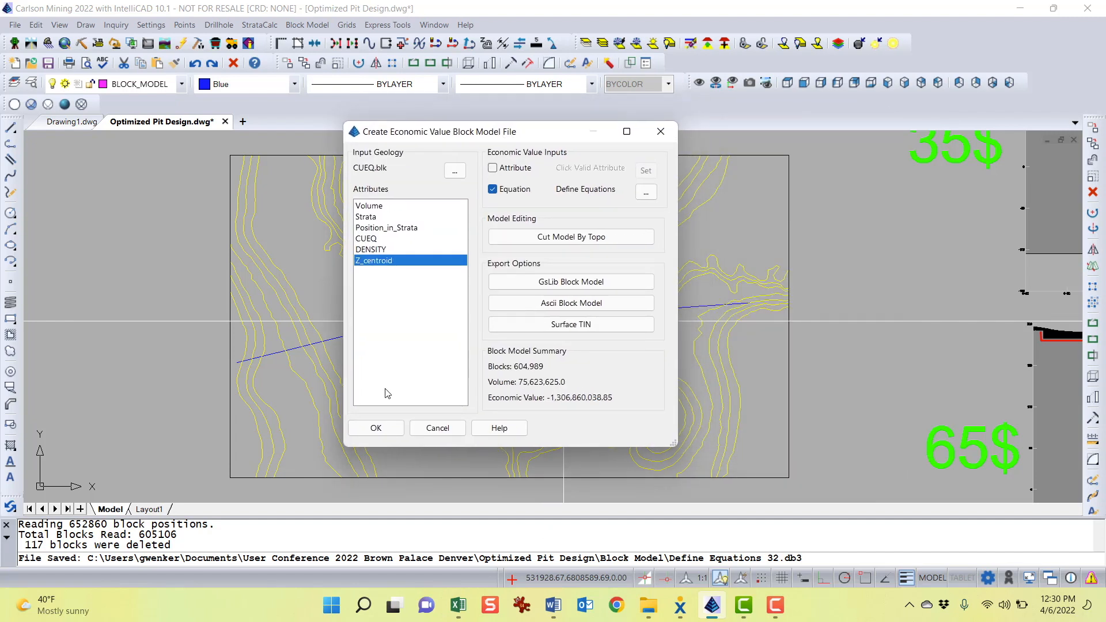
Switch to the Word guide and read the Optimized Pit Design section about the value block model file
left_click(553, 605)
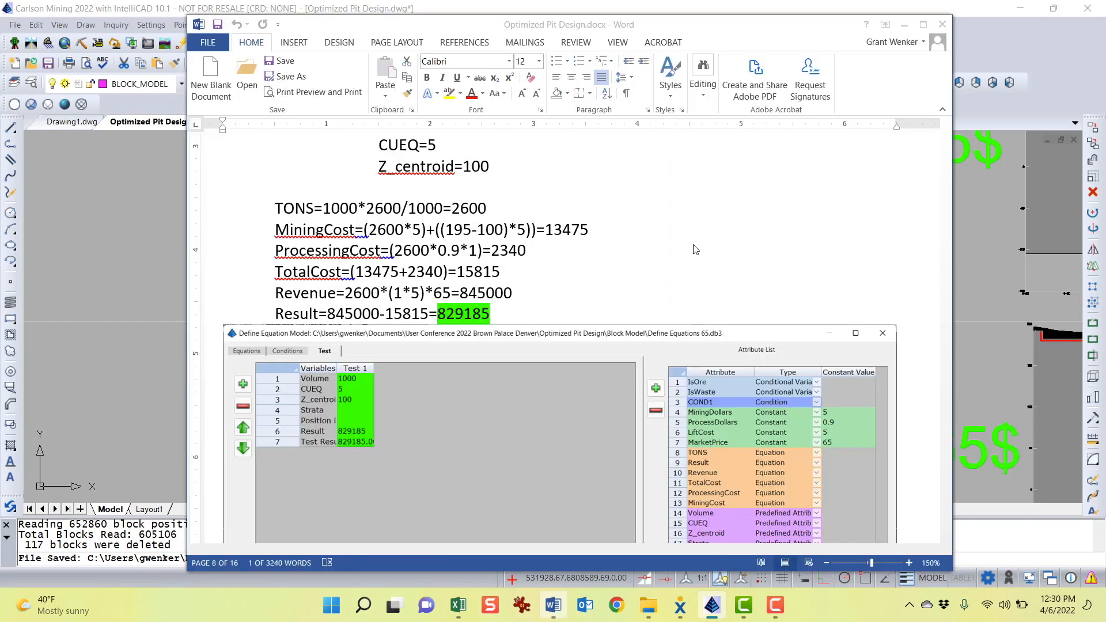
scroll(695, 248, "down", 10)
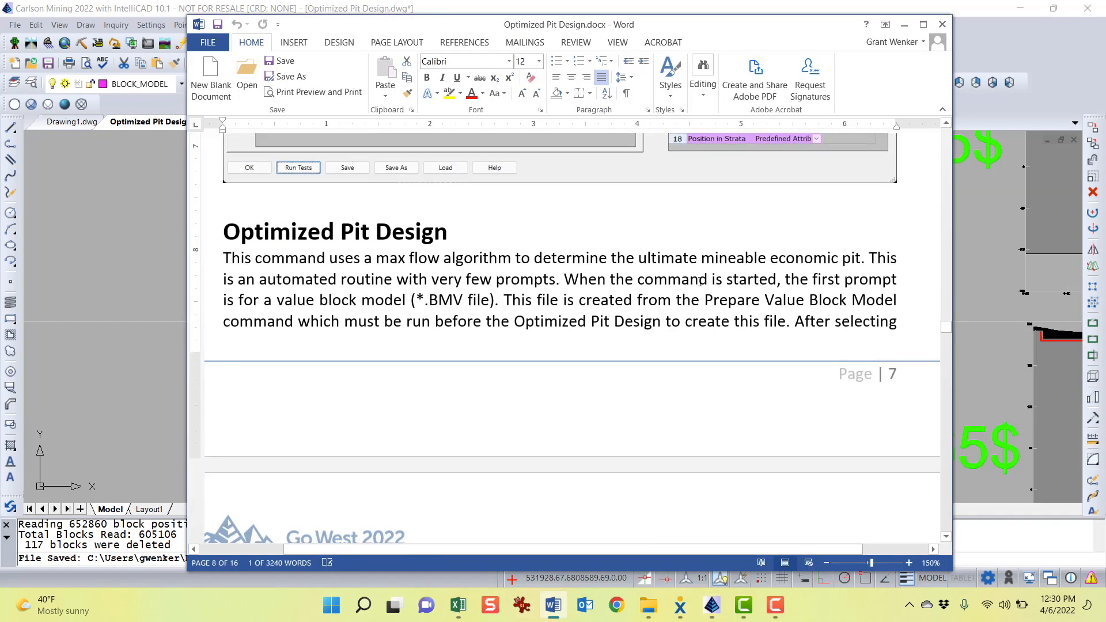
scroll(419, 299, "up", 2)
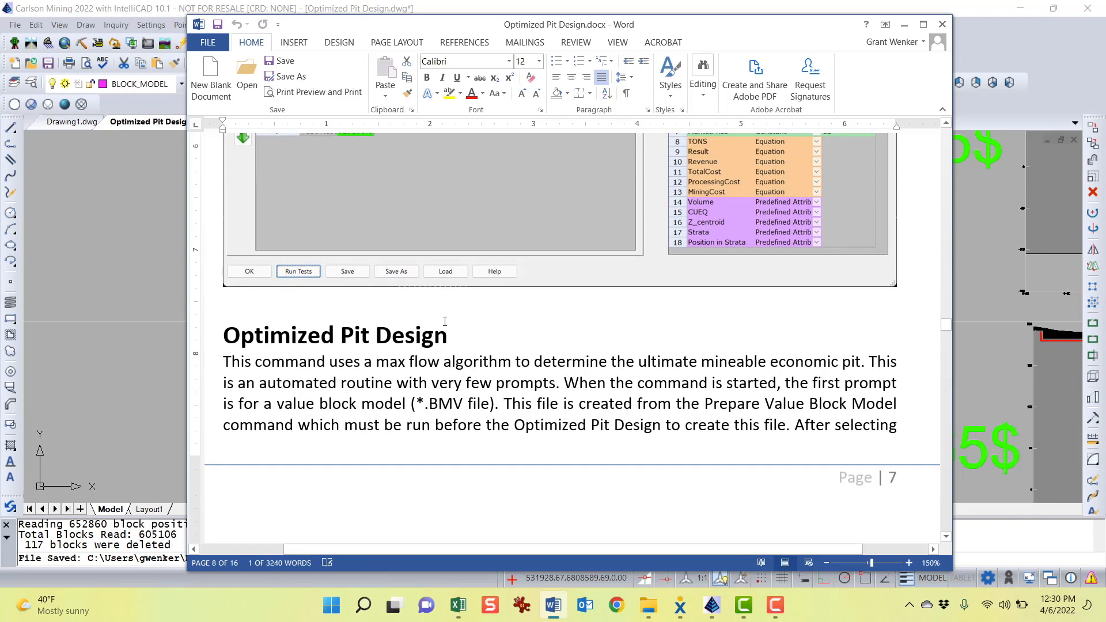
scroll(532, 358, "up", 1)
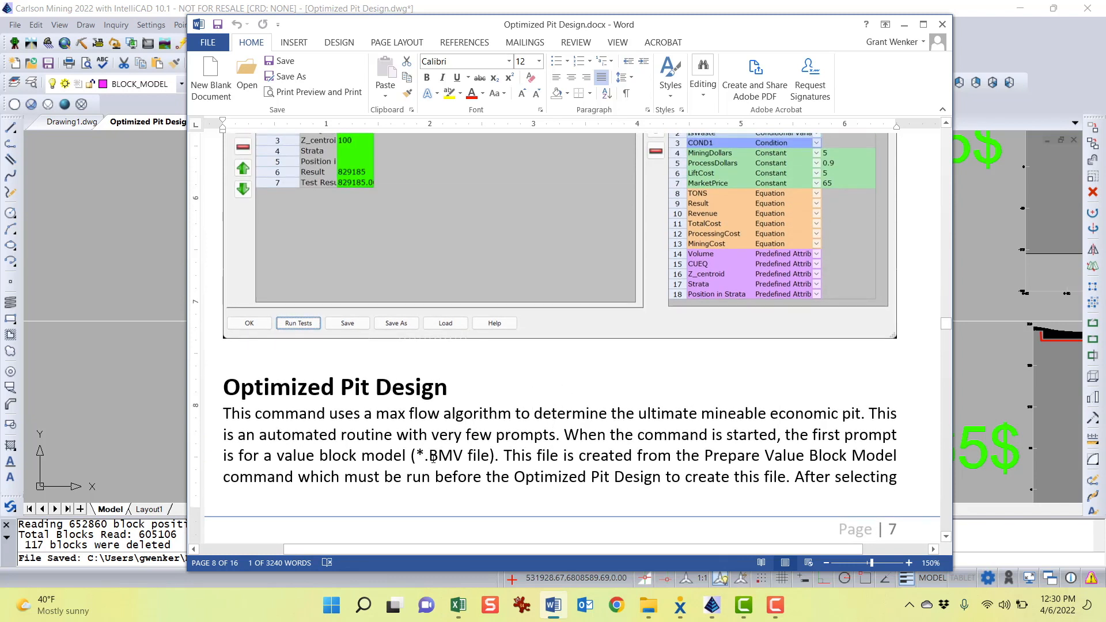
left_click_drag(439, 456, 462, 456)
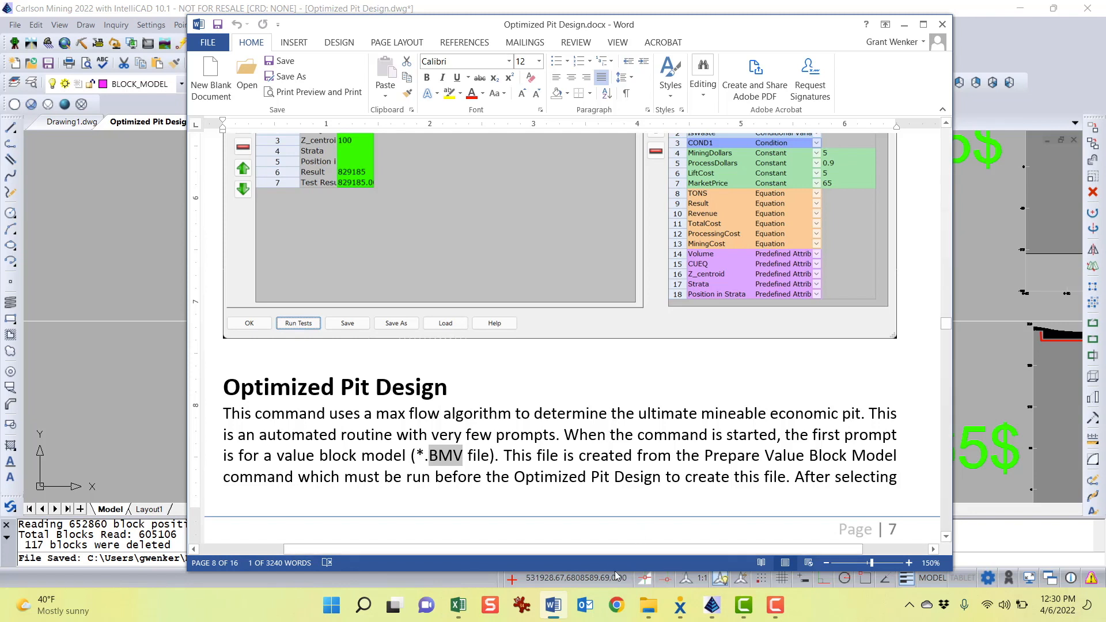
Return to Carlson Mining and accept the economic value settings to begin saving the value block model file
left_click(712, 605)
left_click(789, 536)
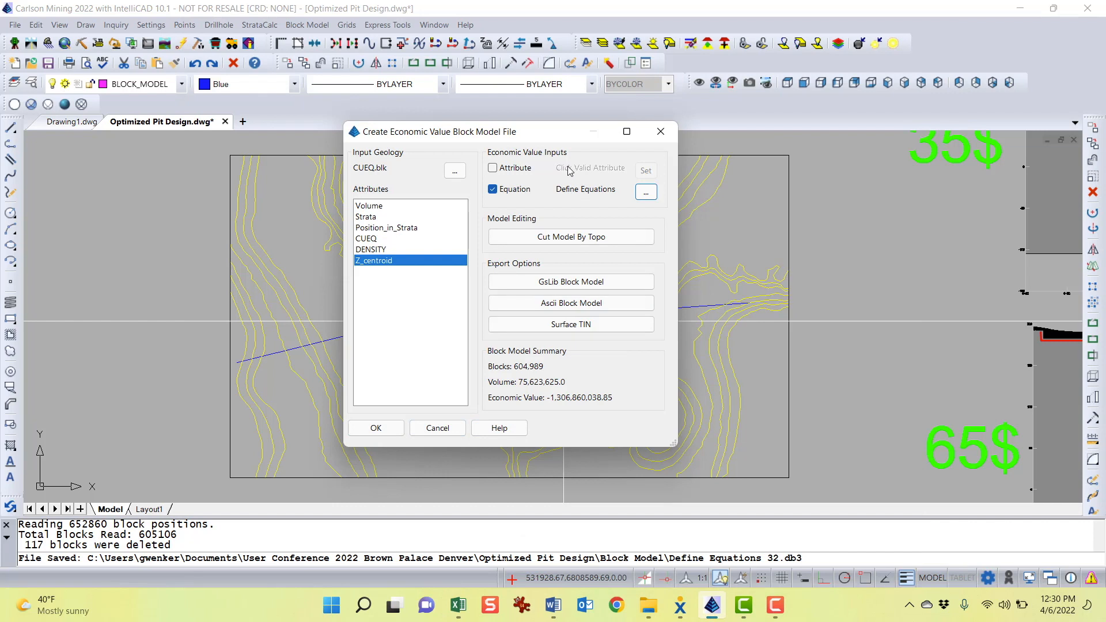
left_click(380, 427)
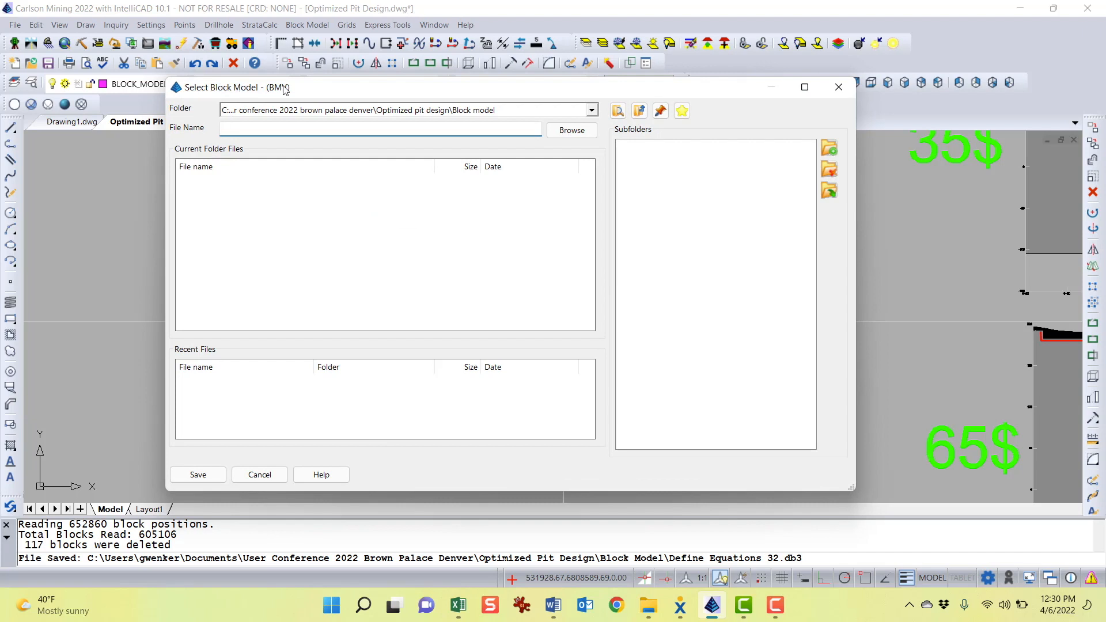
left_click_drag(284, 89, 271, 87)
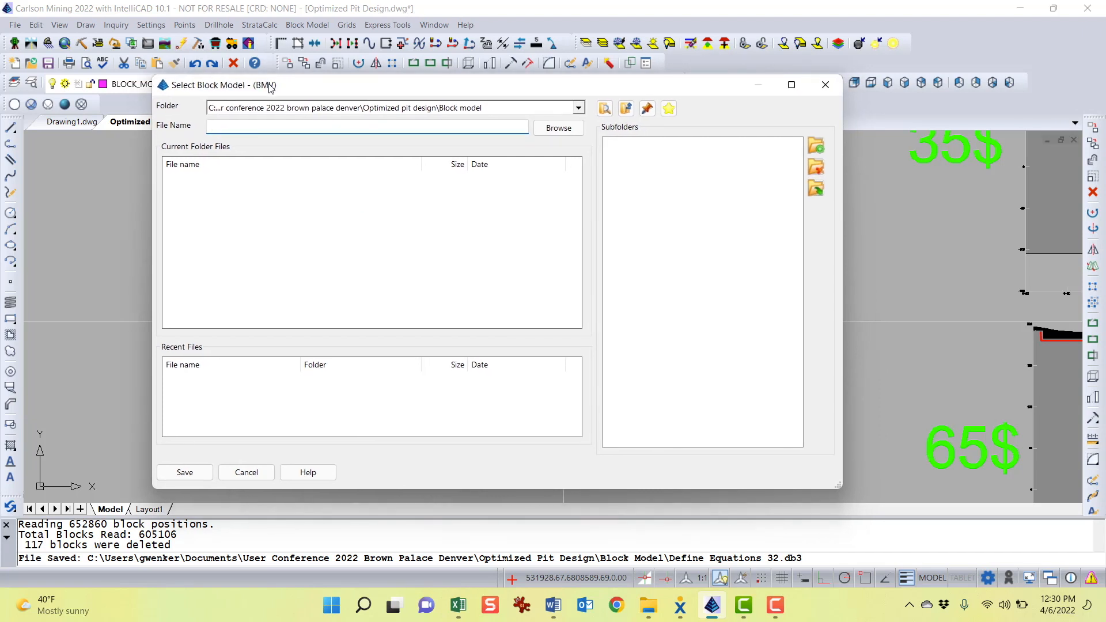
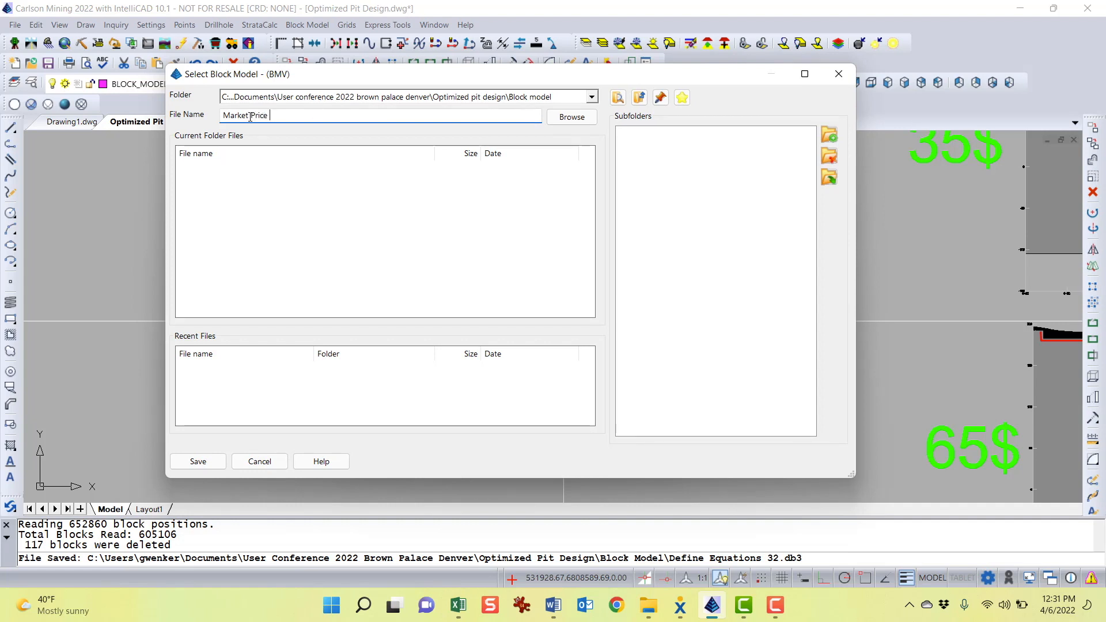
Save the value block model file as Market Price and review the prompt history for the grid files written
left_click(201, 463)
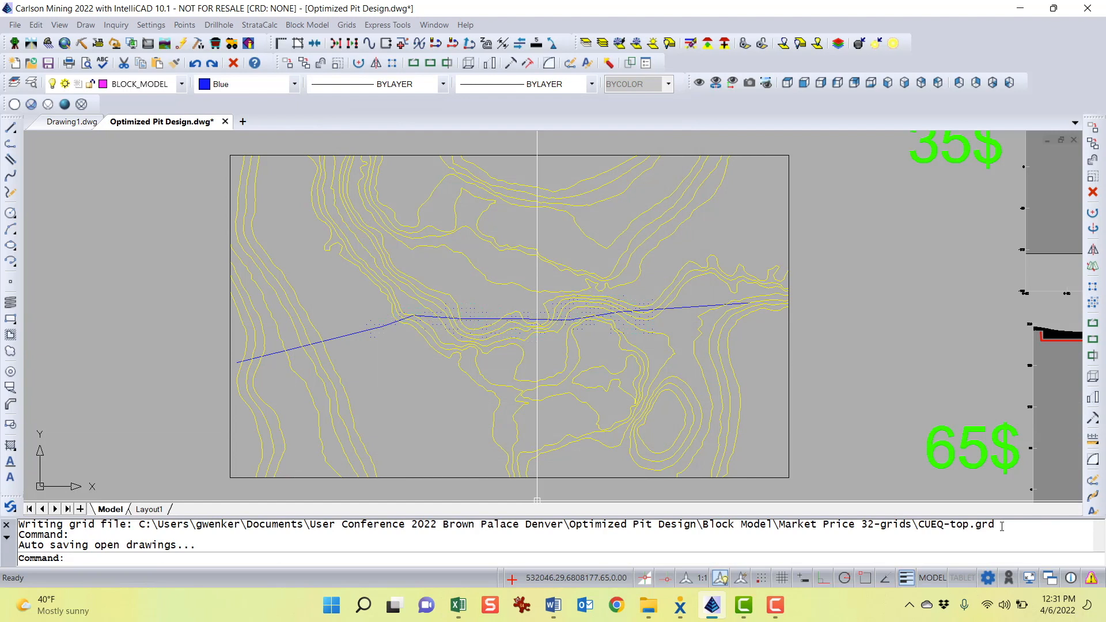
key("F2")
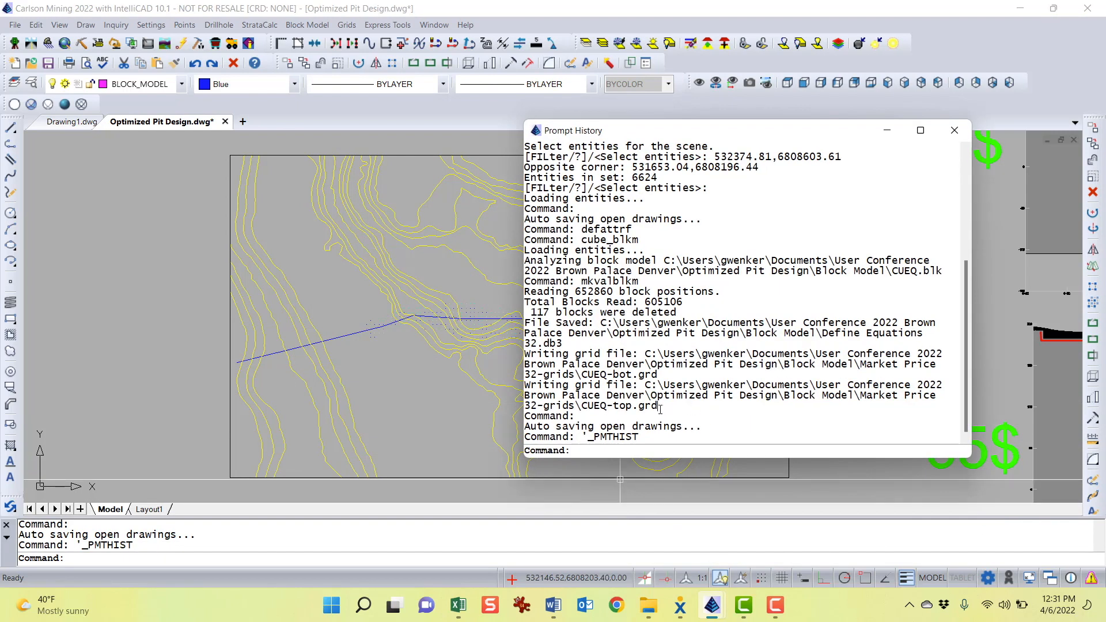
left_click_drag(660, 408, 583, 407)
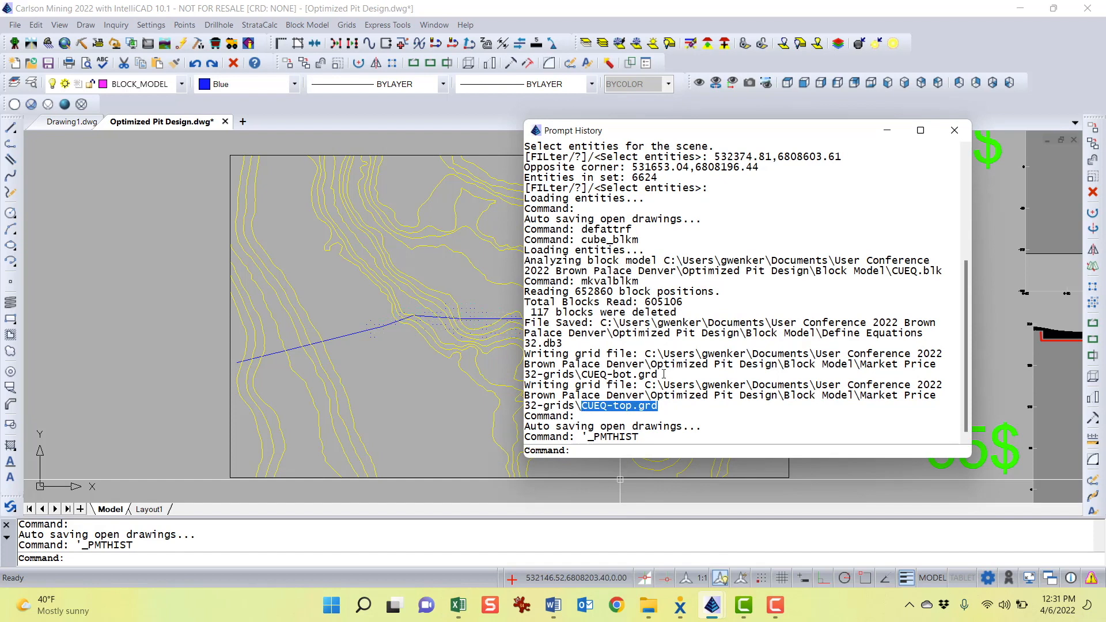
left_click_drag(663, 374, 588, 373)
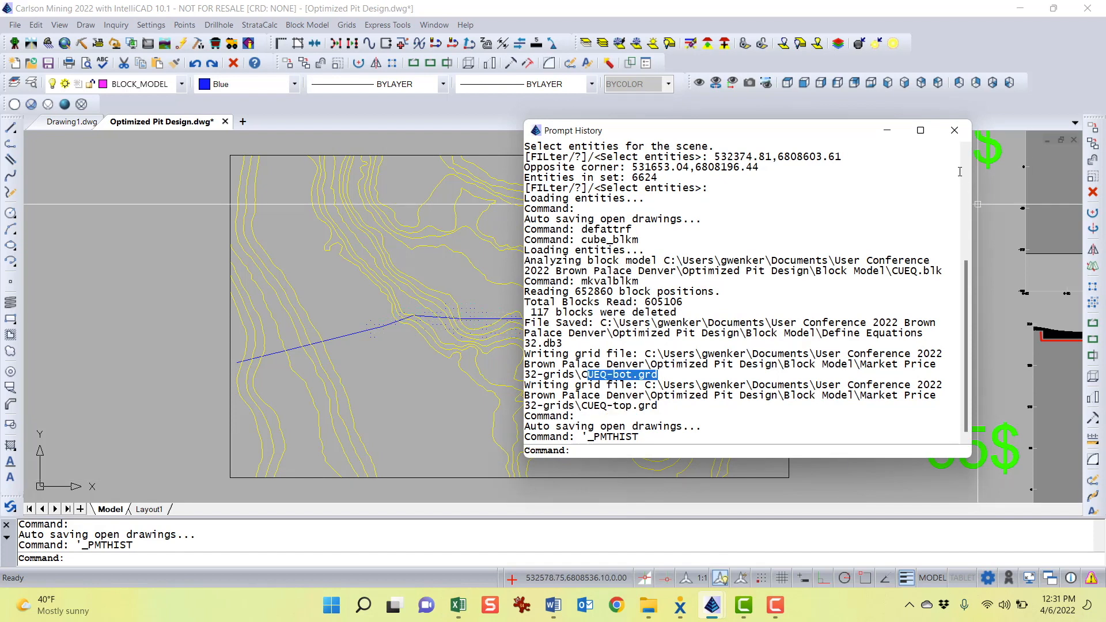
left_click(954, 130)
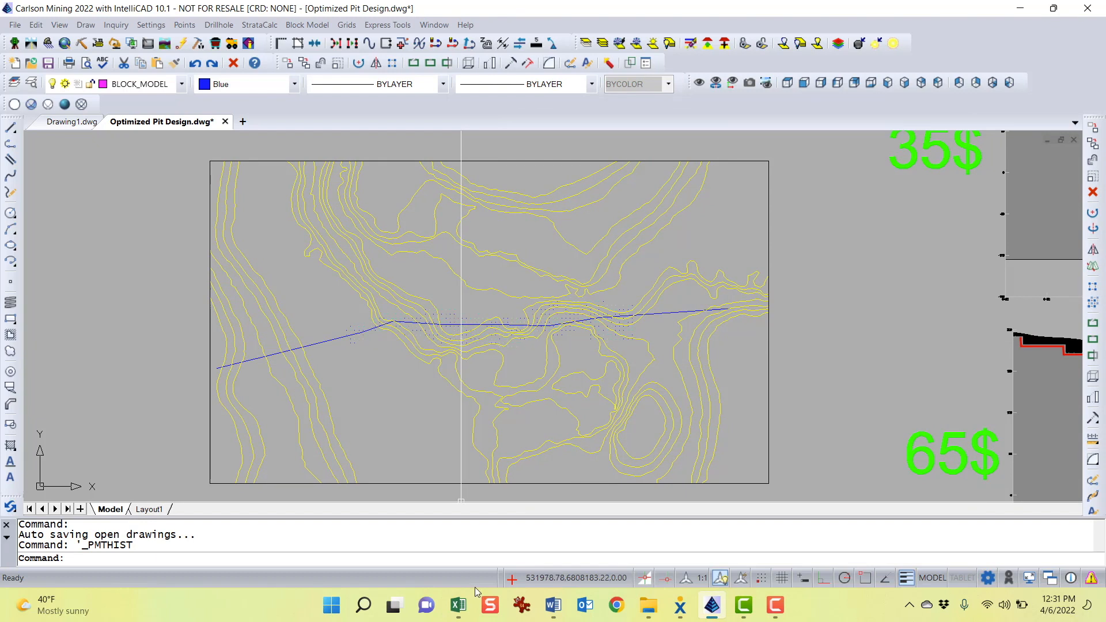
Read the Word guide's Optimized Pit Design section on slope angles and the wall angle check
mouse_move(558, 604)
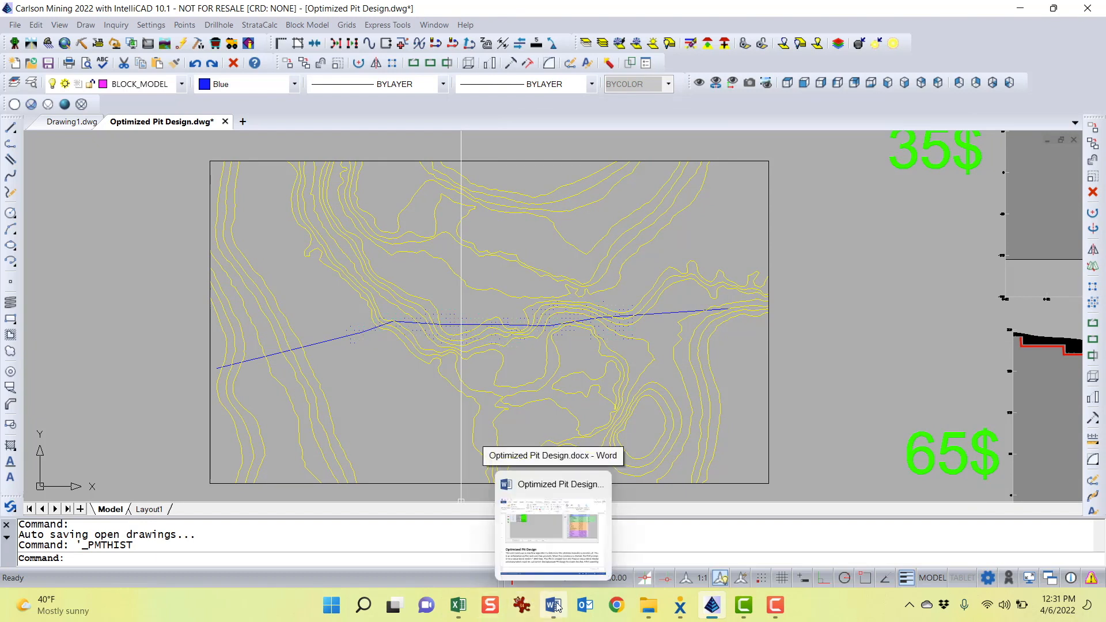
left_click(584, 546)
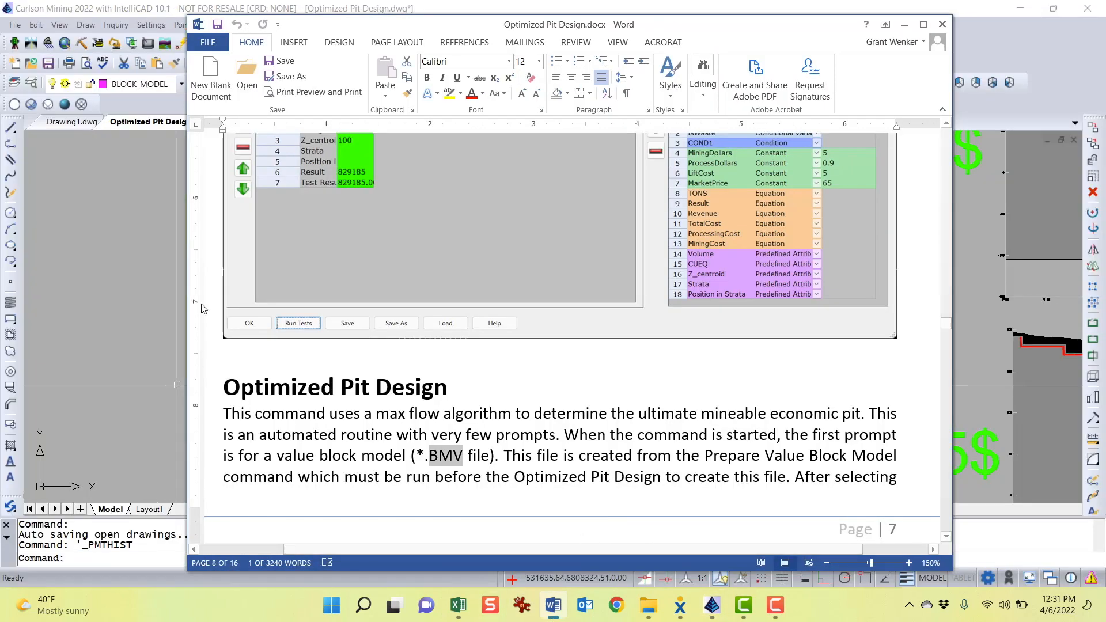
left_click(153, 277)
left_click(157, 264)
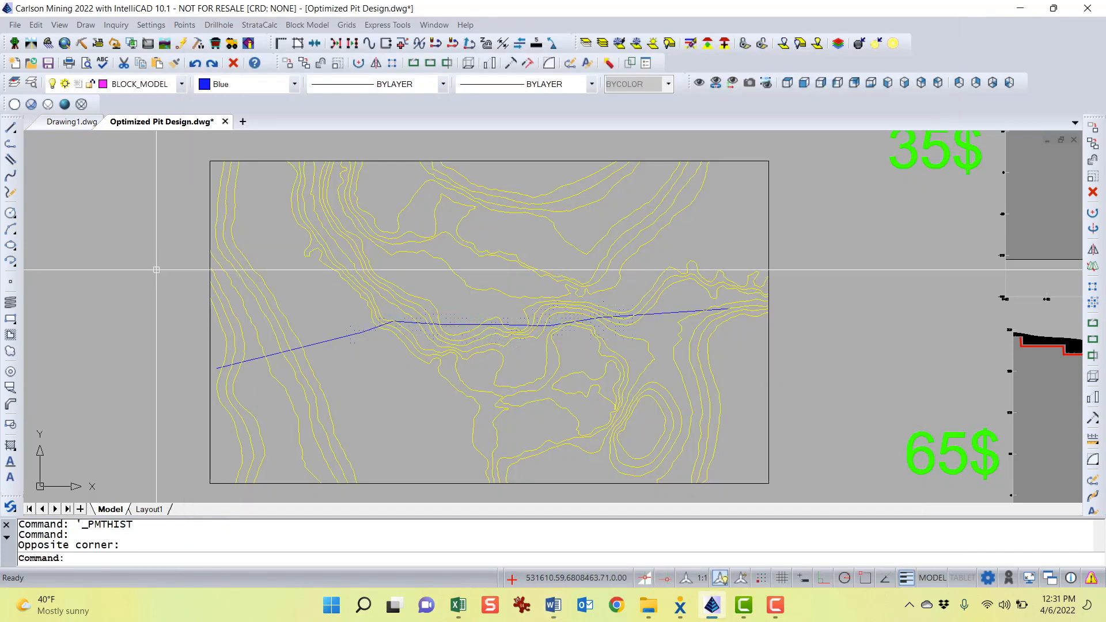
left_click(551, 617)
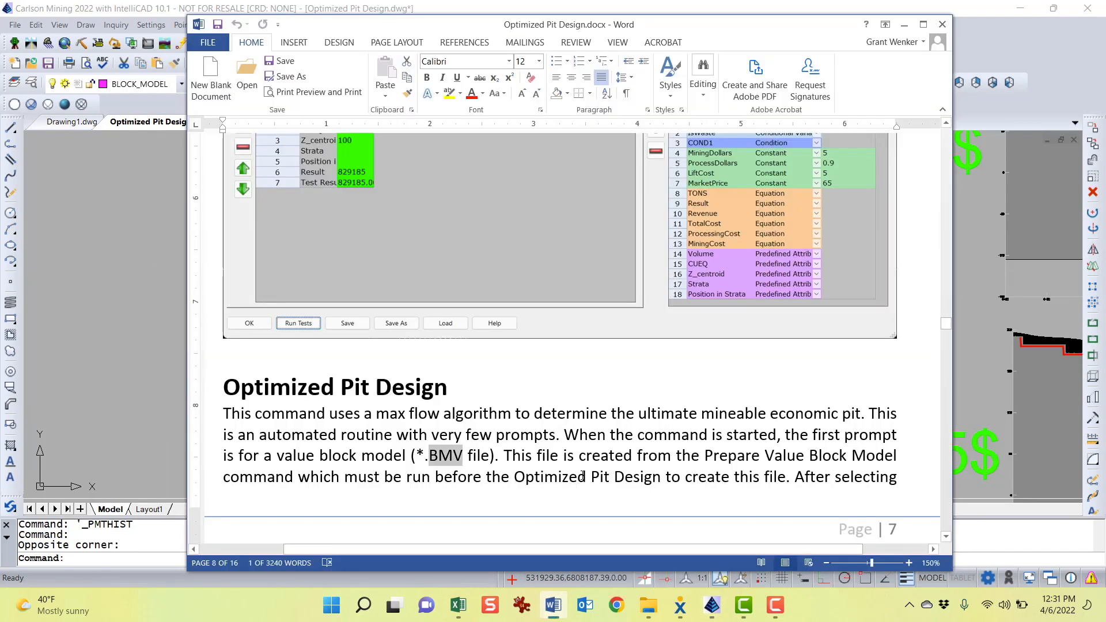
scroll(582, 455, "down", 1)
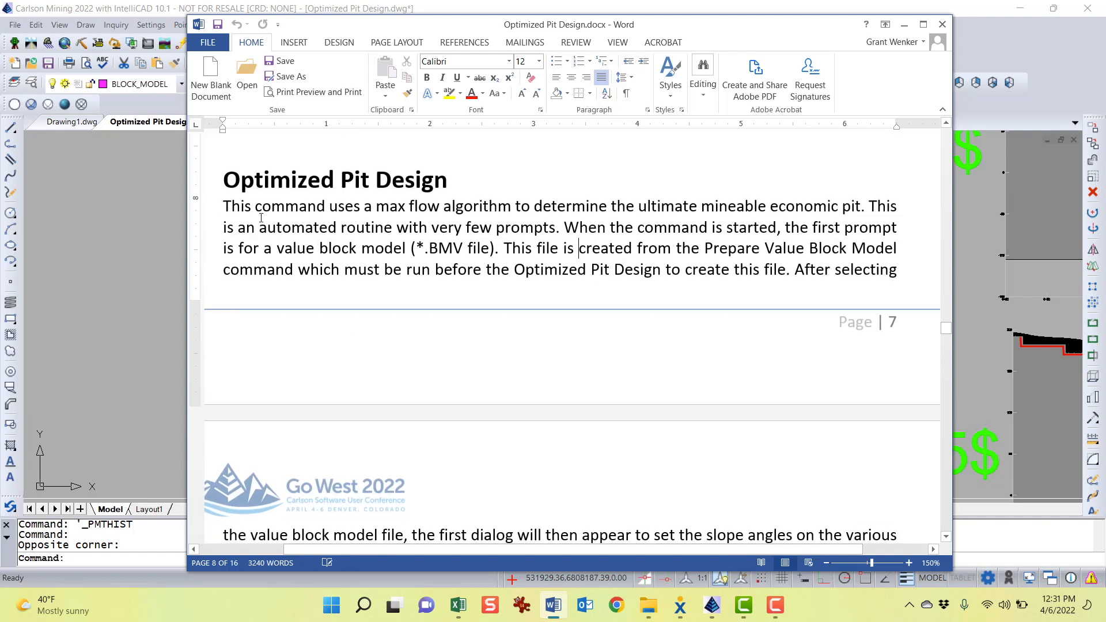
scroll(593, 328, "down", 6)
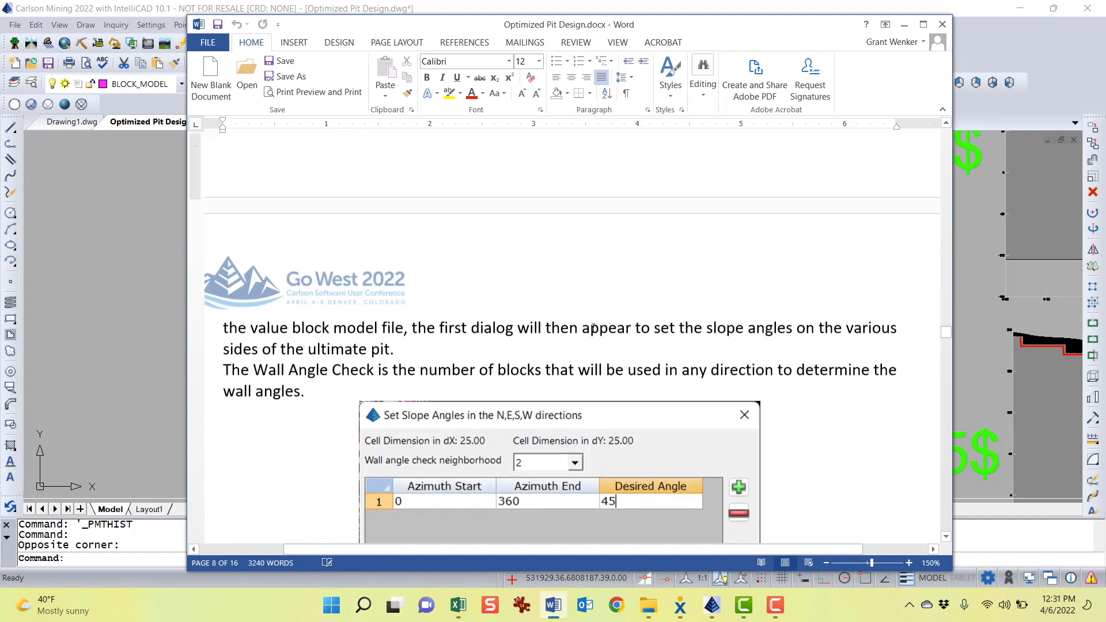
scroll(414, 241, "up", 1)
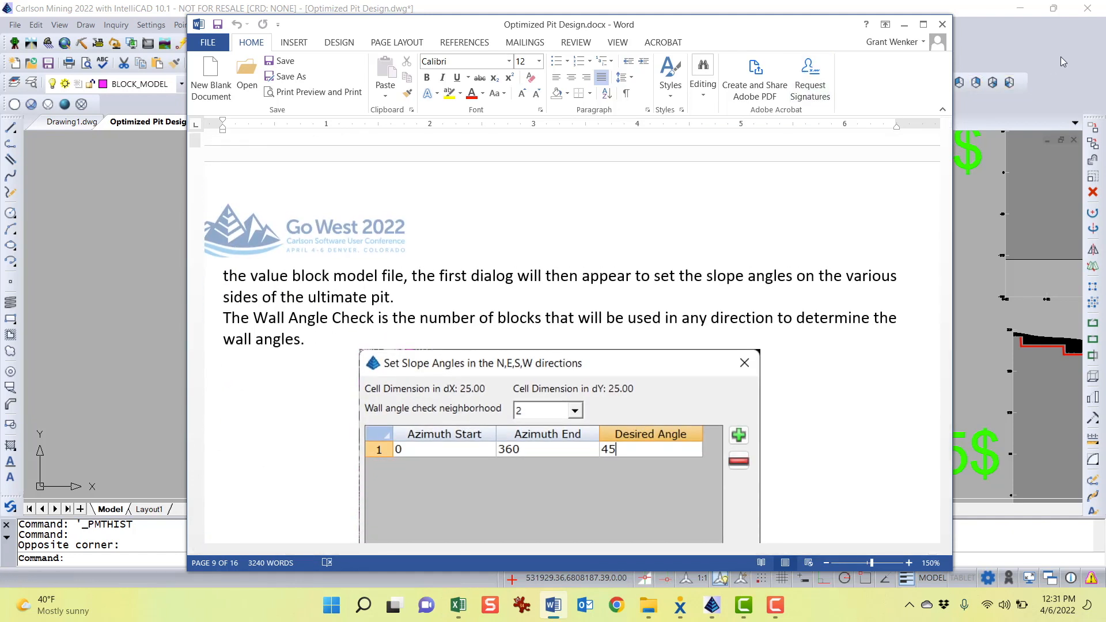
left_click(904, 25)
Start Optimized Pit Design and open the value block model Market Price 32.BMV
left_click(303, 28)
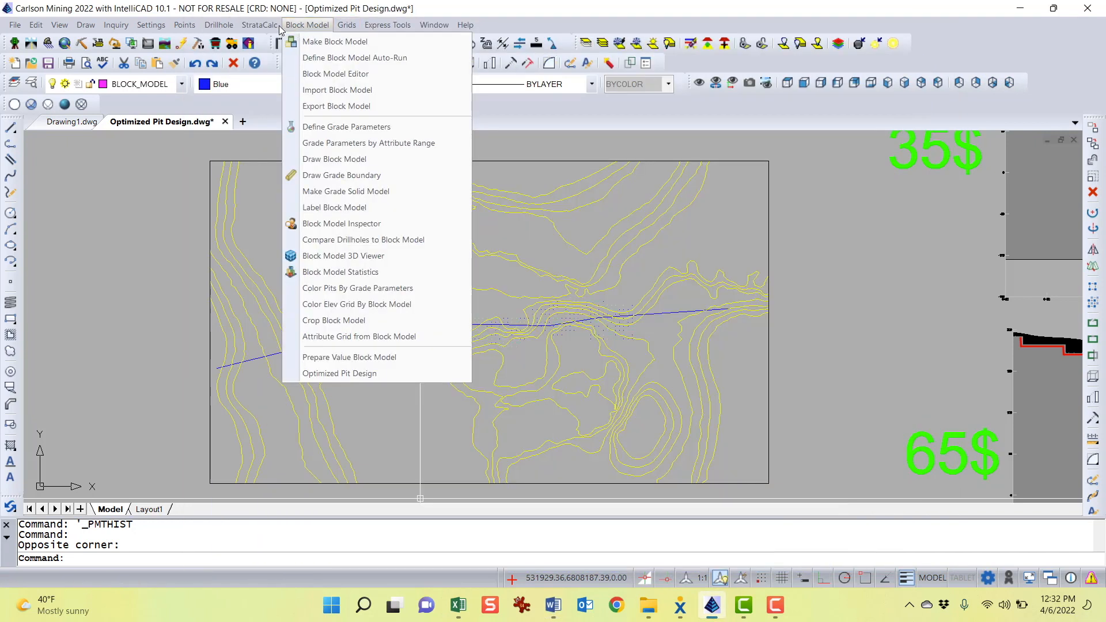
mouse_move(277, 29)
mouse_move(315, 29)
left_click(367, 376)
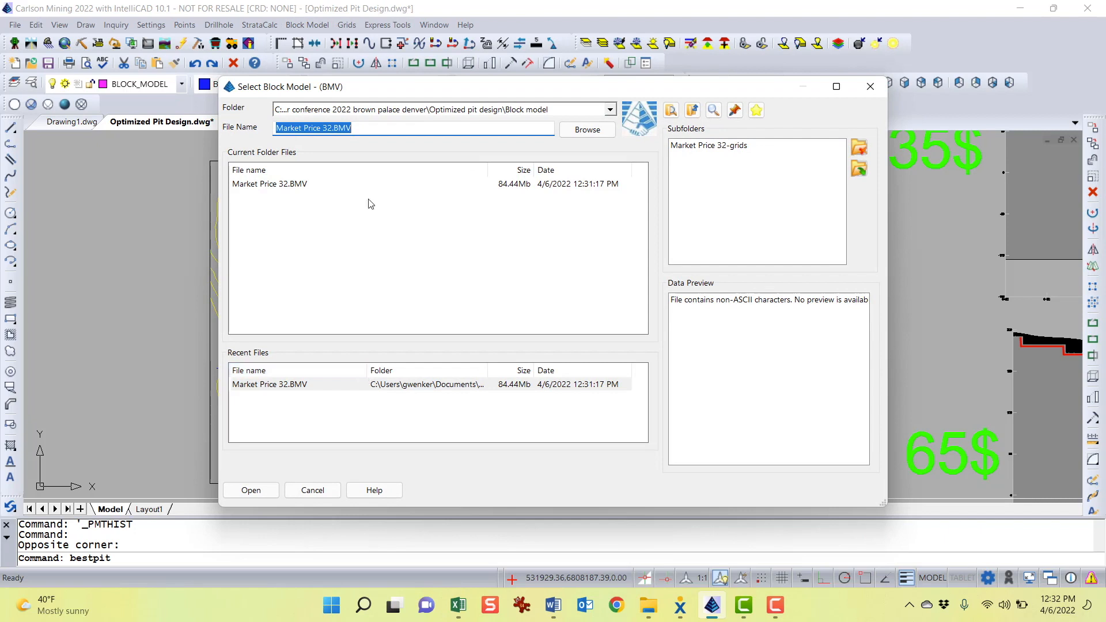
left_click(254, 192)
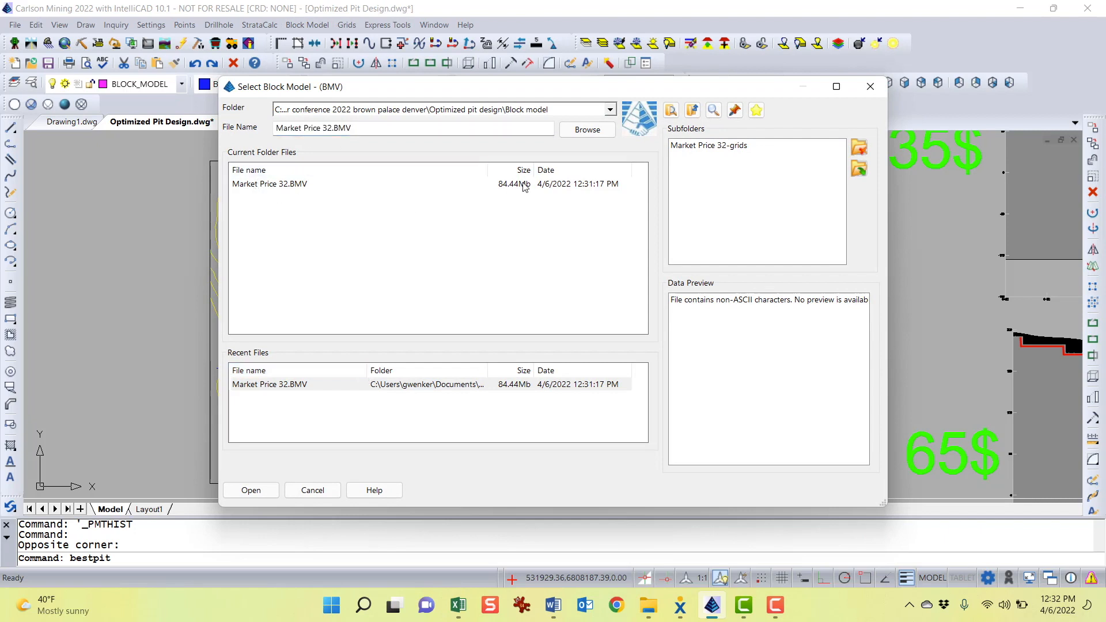
left_click(270, 184)
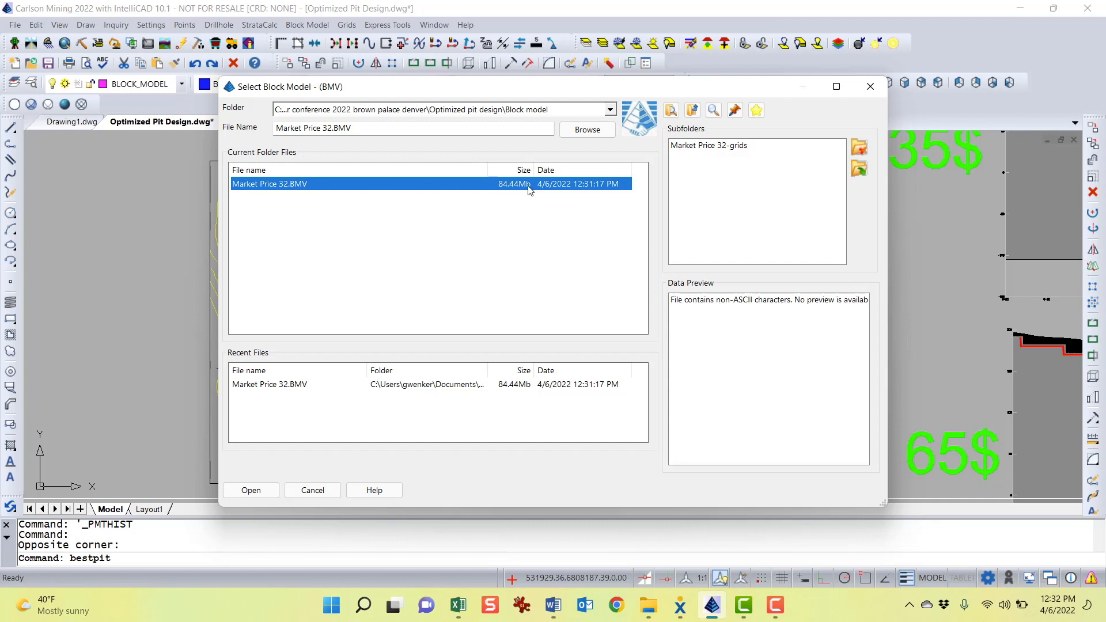
double_click(427, 185)
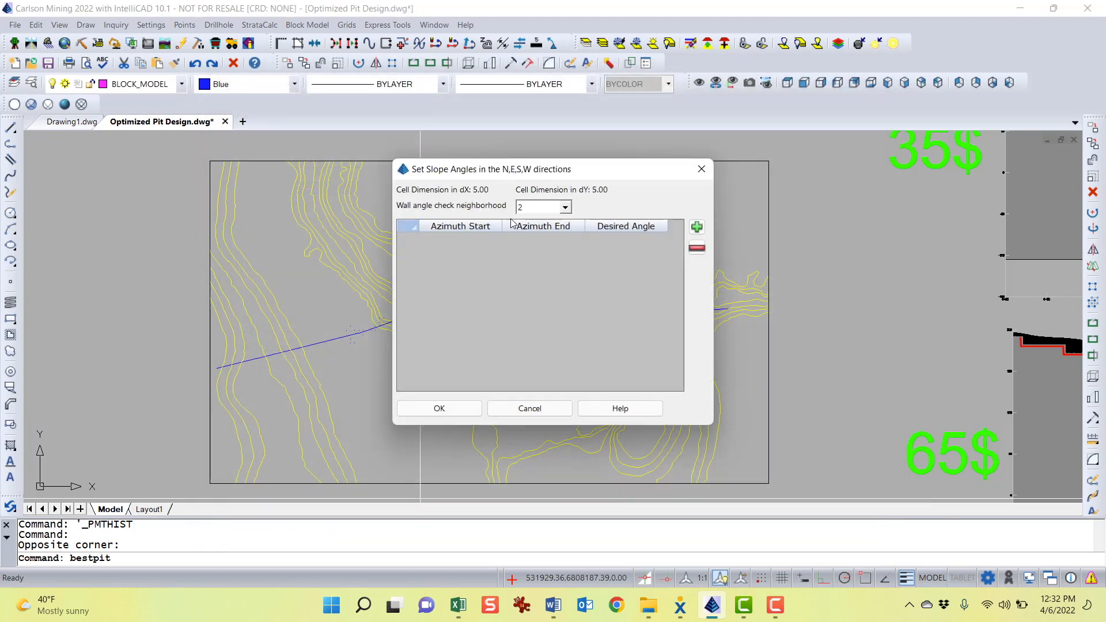
Add a slope angle row from azimuth 0 to 180 with a desired angle of 65
left_click_drag(570, 171, 526, 166)
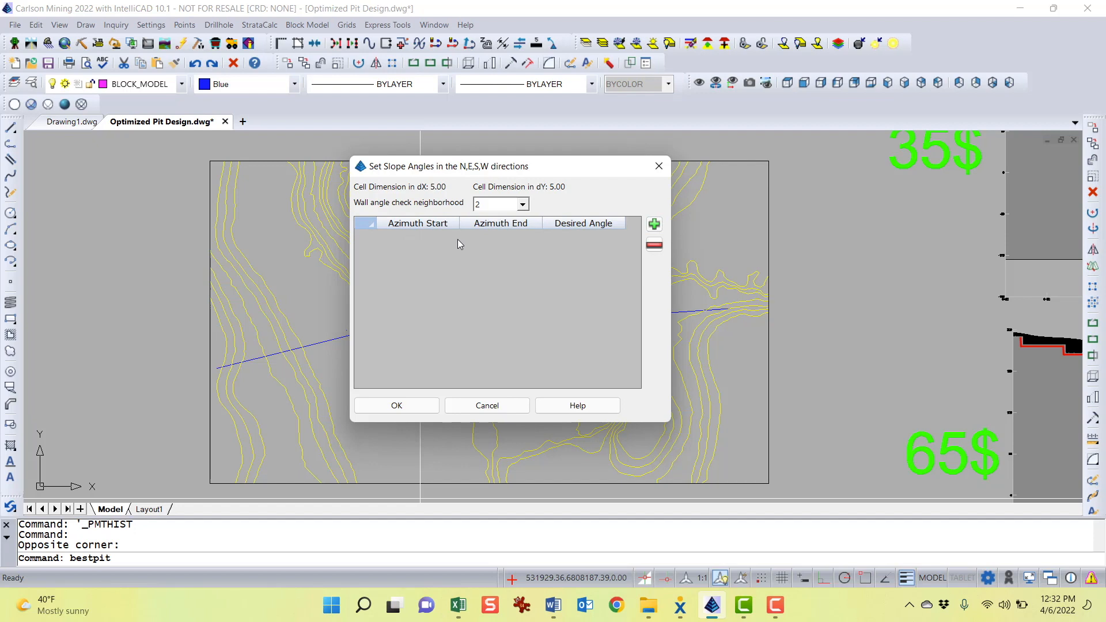
left_click(654, 224)
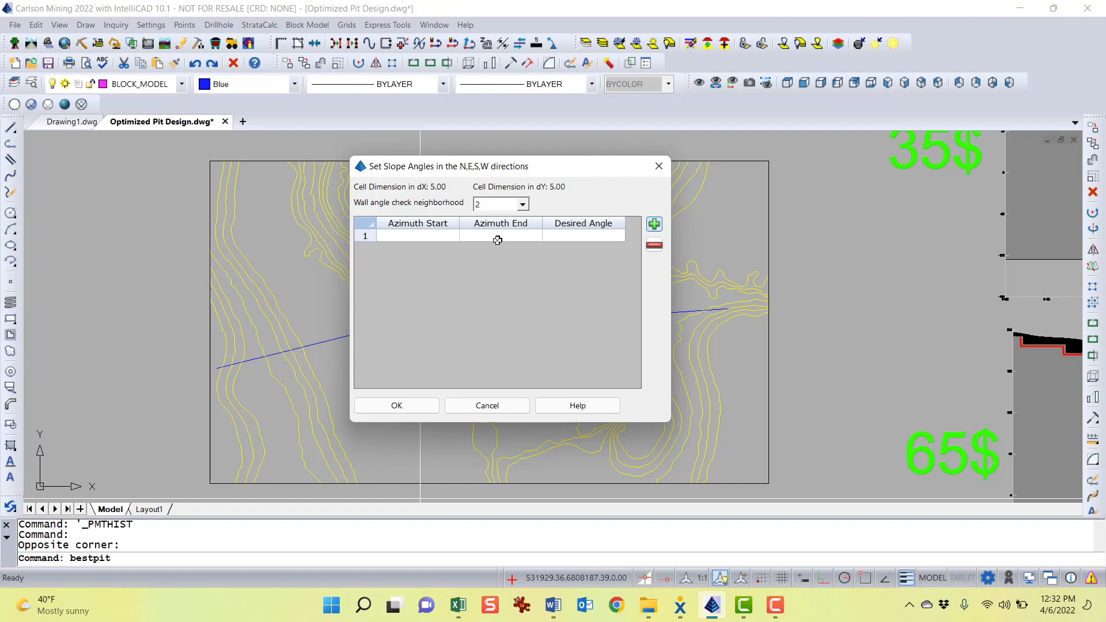
left_click(412, 234)
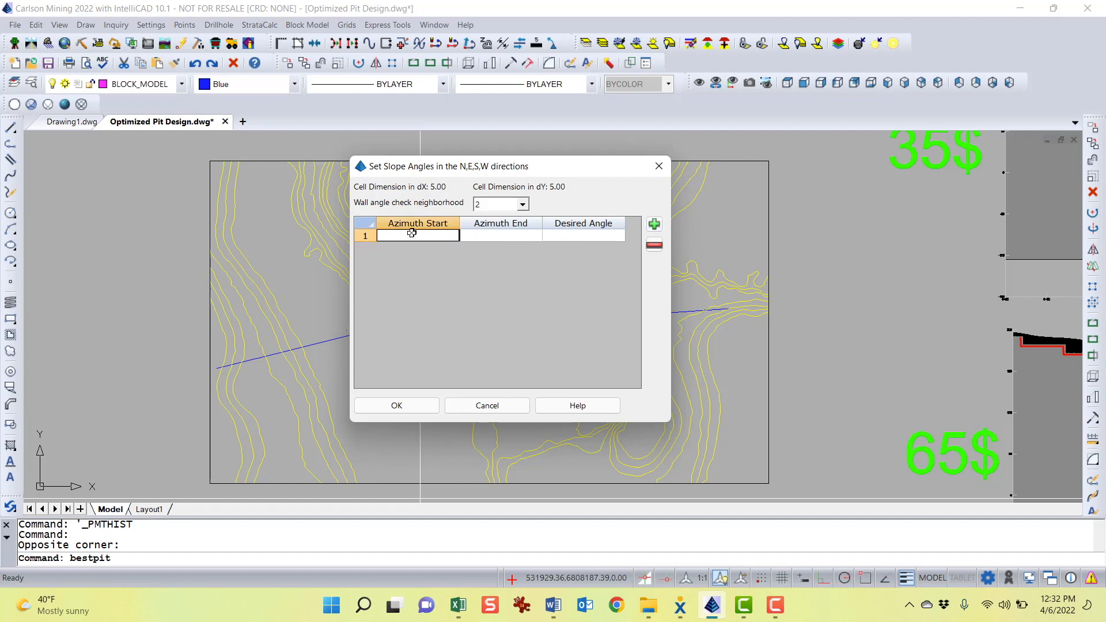
type("0")
left_click(486, 237)
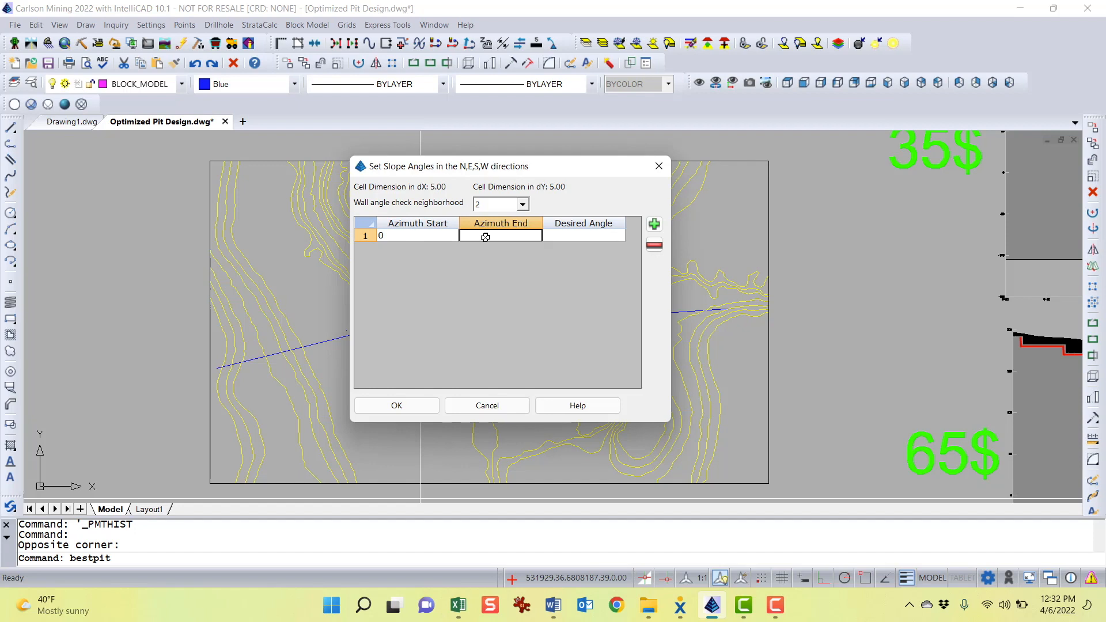
left_click(485, 237)
type("180")
left_click(580, 237)
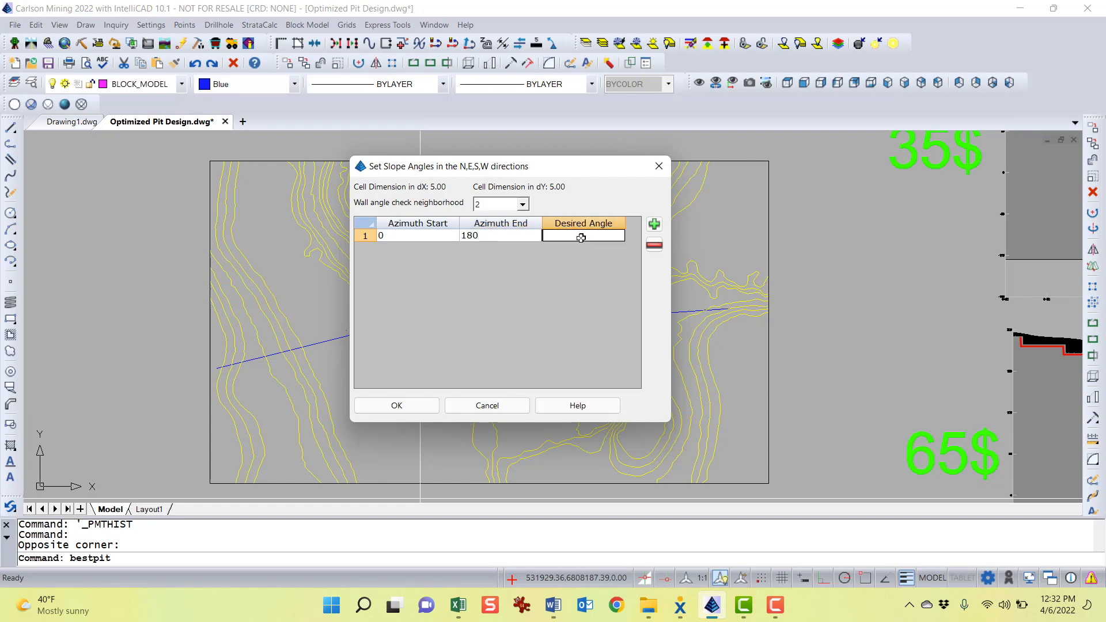
type("65")
left_click_drag(538, 173, 584, 181)
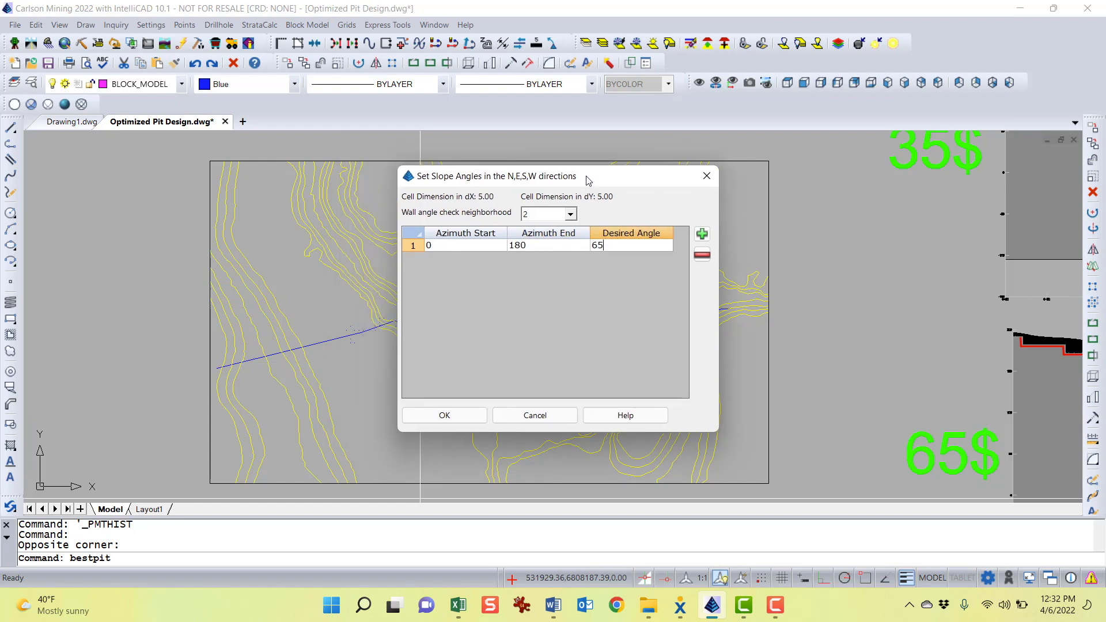
Add a second slope row from azimuth 180 to 360 at 45 degrees, then remove it
left_click(701, 233)
left_click(460, 257)
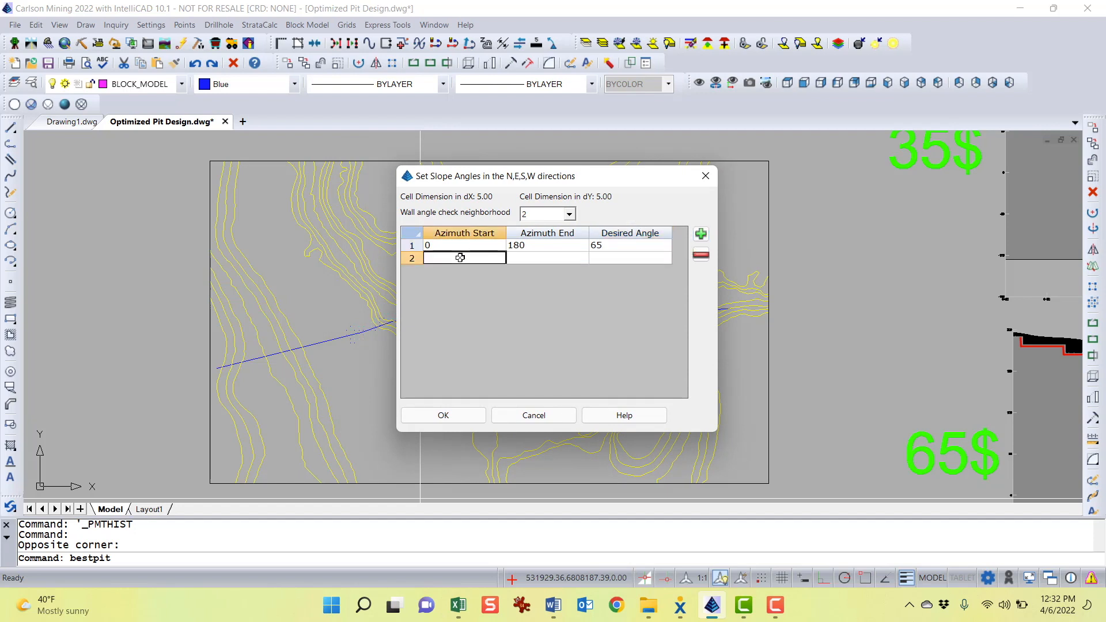
type("180")
left_click(519, 259)
type("3")
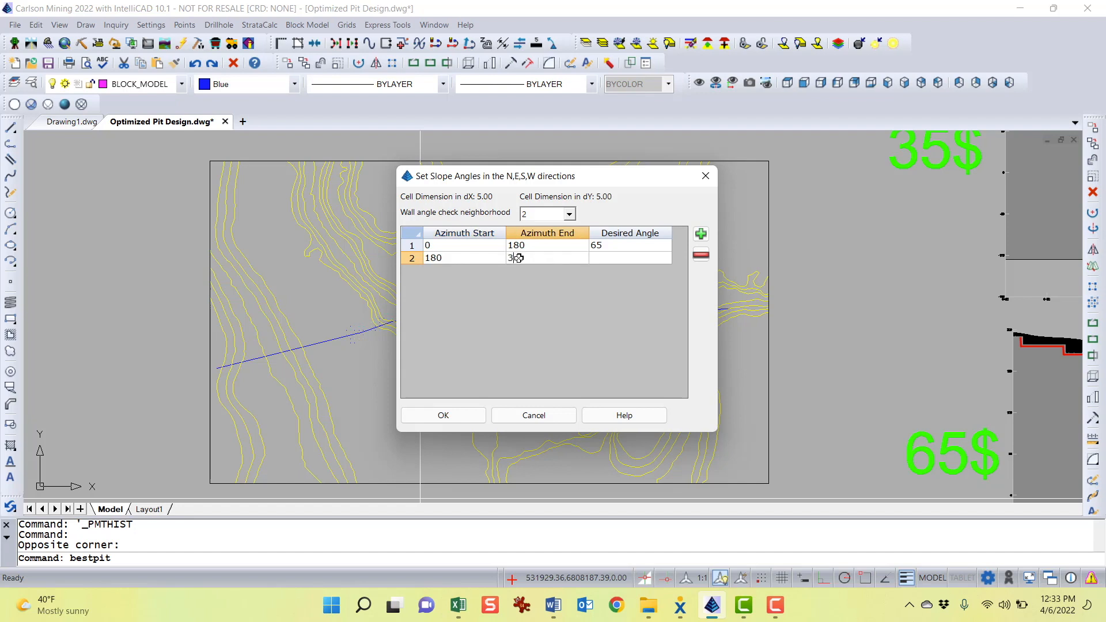
type("60")
left_click(618, 256)
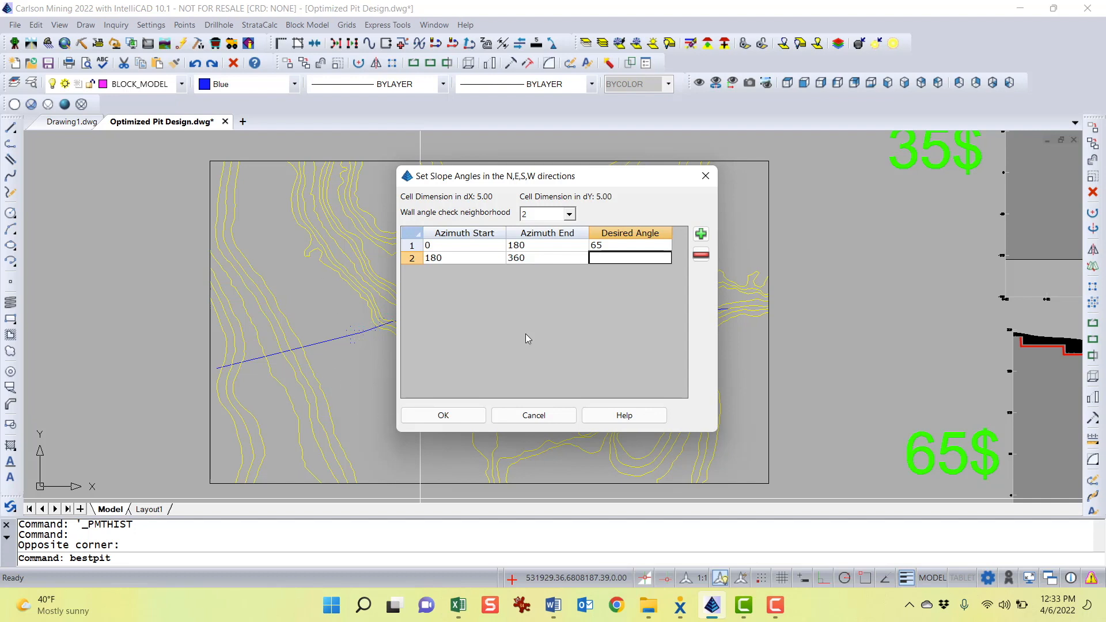
type("45")
left_click(624, 246)
left_click(620, 258)
left_click(440, 258)
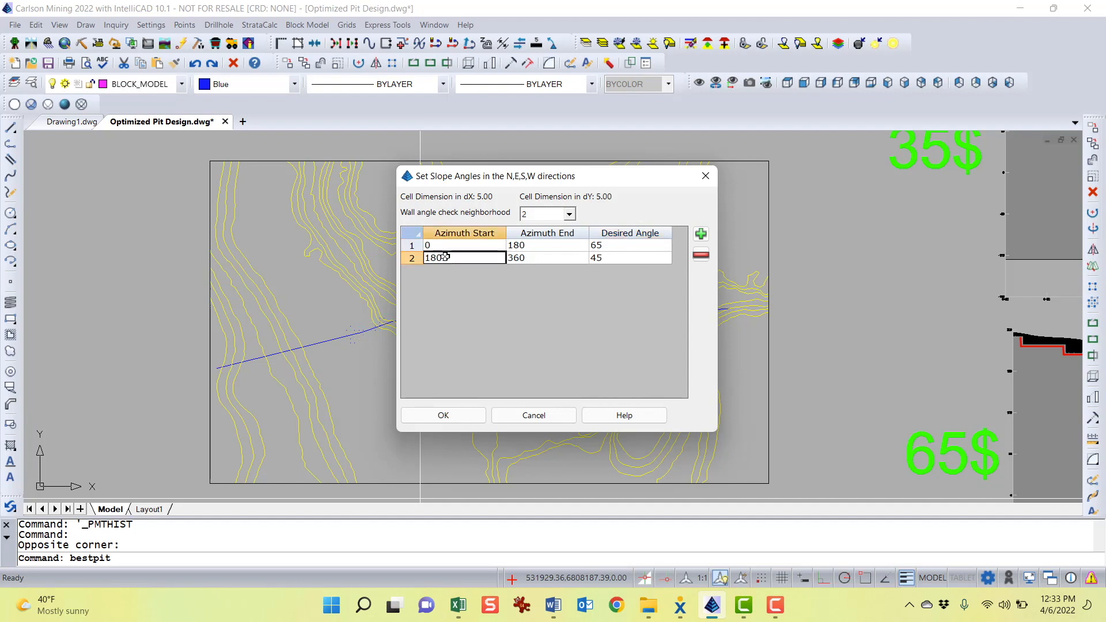
left_click(701, 256)
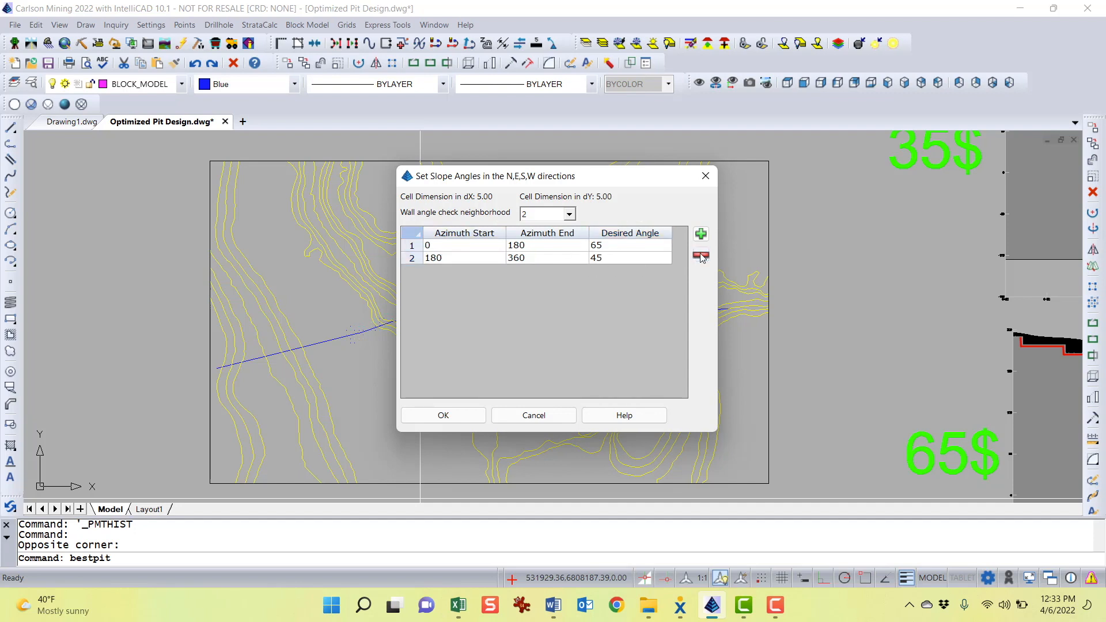
Set the first slope row's azimuth end to 360
double_click(539, 244)
type("360")
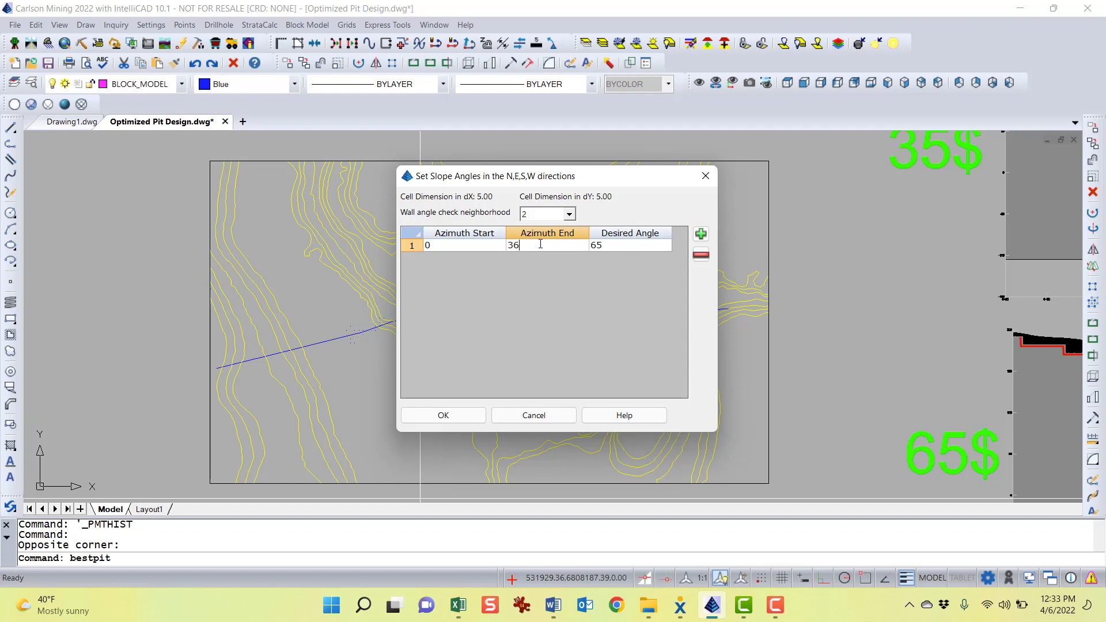
left_click(610, 245)
left_click_drag(589, 185, 625, 151)
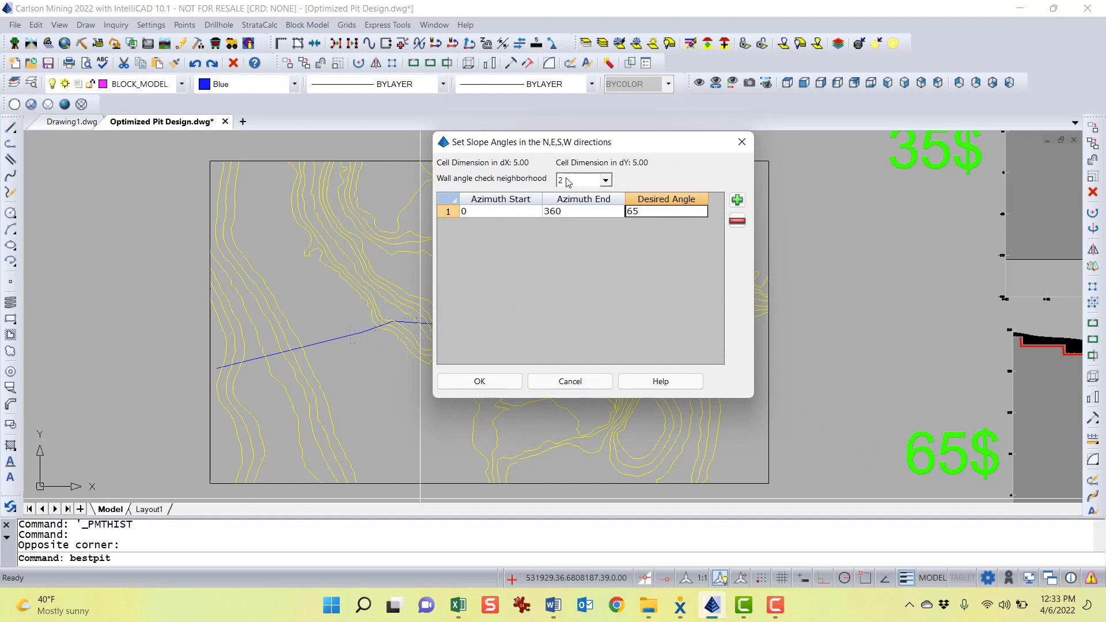
Set the wall angle check neighborhood to 1
left_click(605, 181)
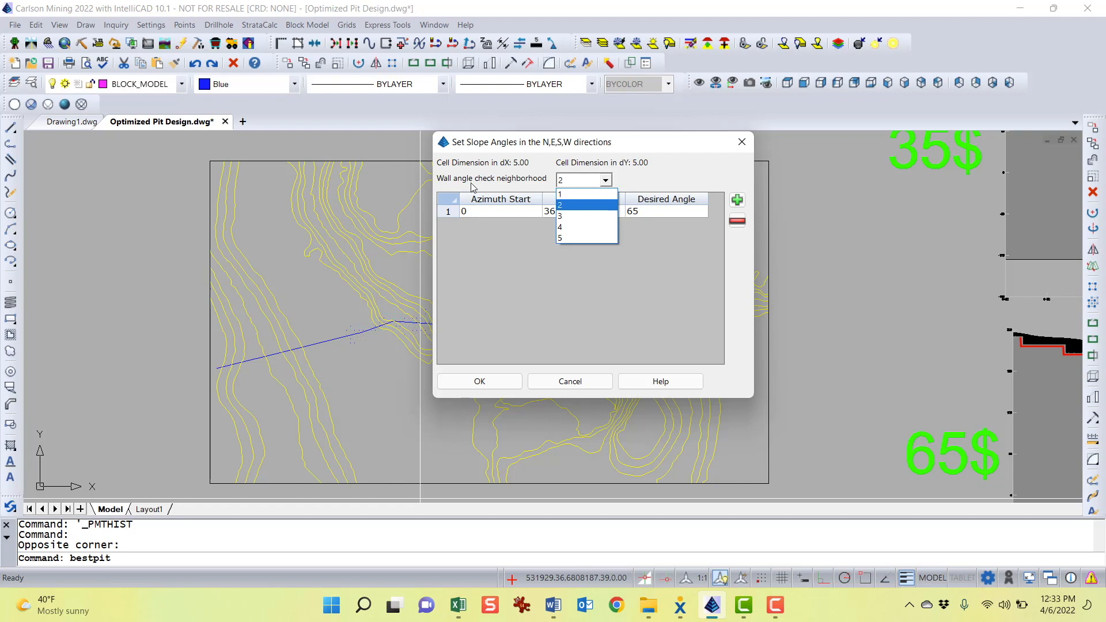
left_click(576, 206)
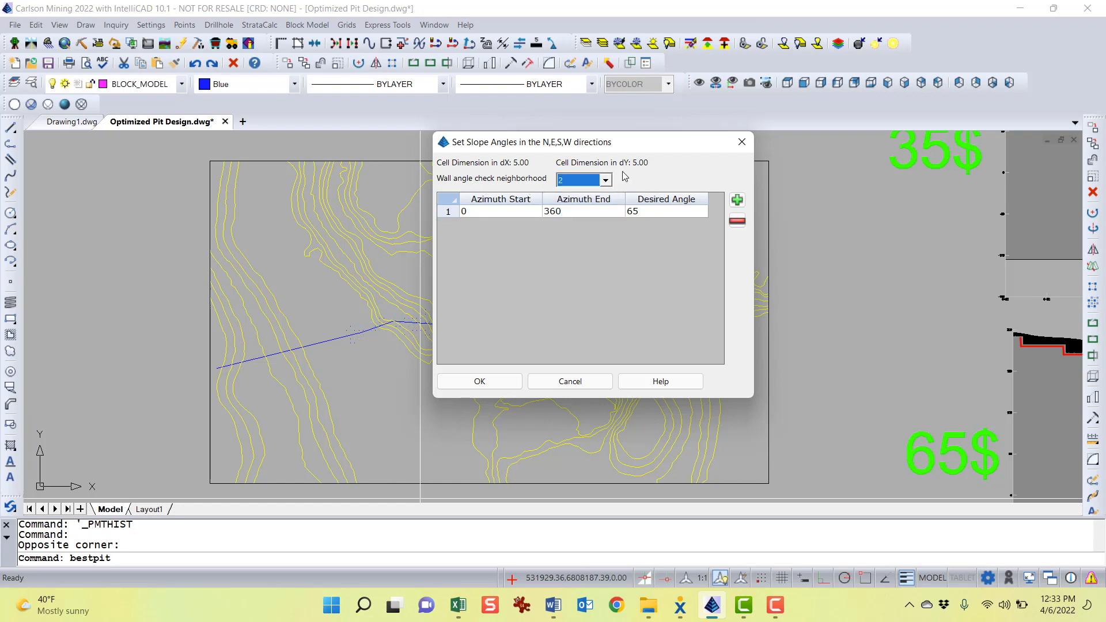
left_click_drag(611, 149, 602, 184)
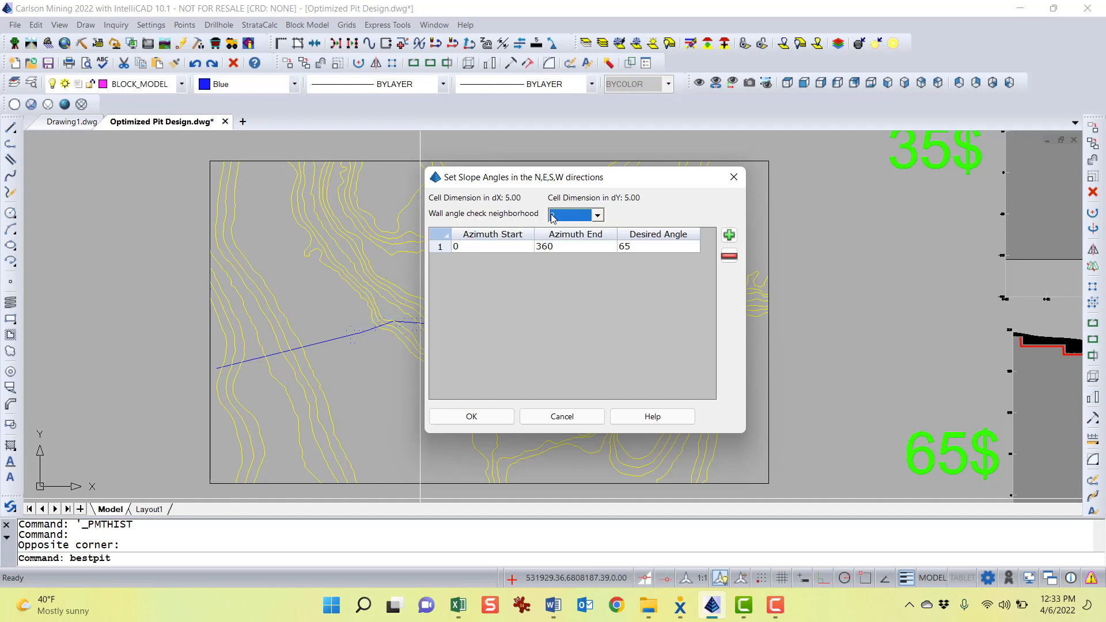
left_click(598, 216)
left_click(579, 233)
left_click(655, 248)
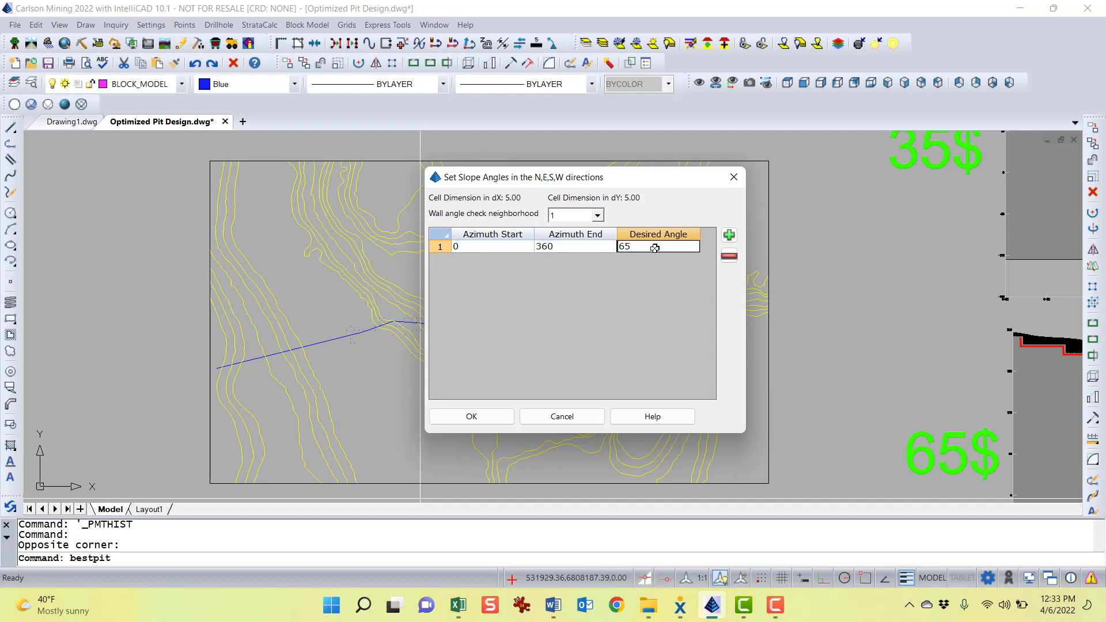
Set the wall angle check neighborhood to 2 and accept the slope angle settings
left_click(598, 217)
left_click(571, 240)
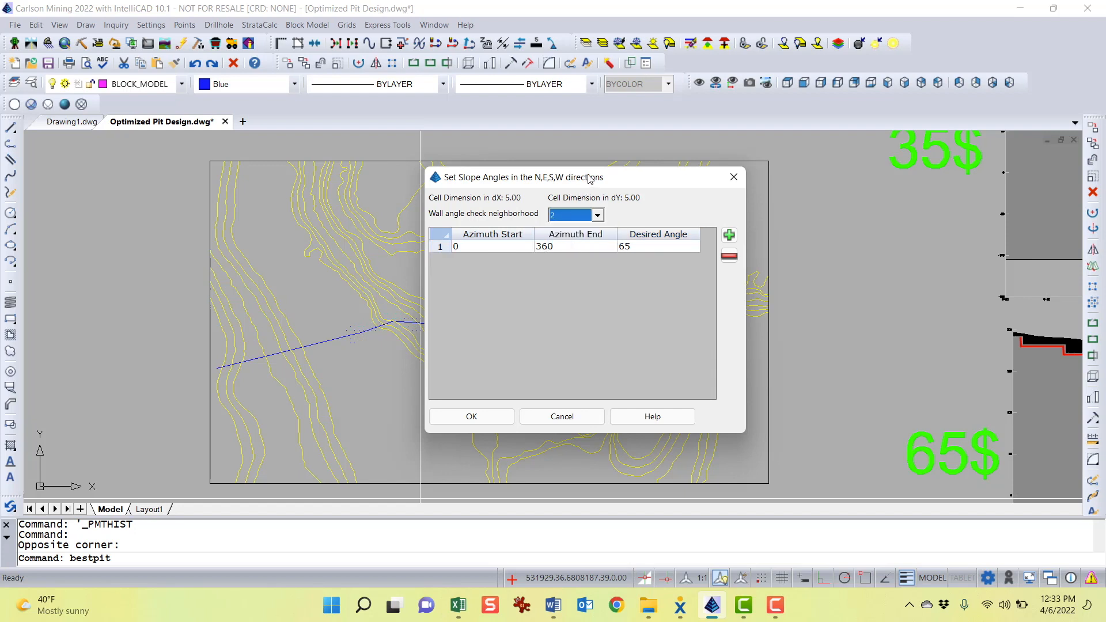
left_click_drag(590, 178, 568, 179)
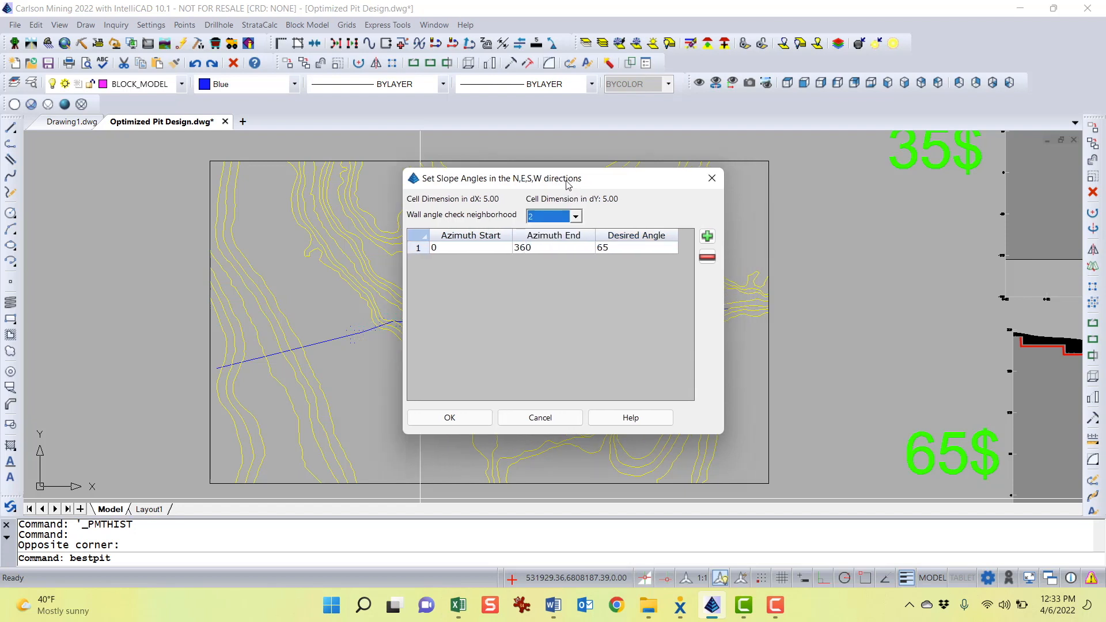
left_click(571, 218)
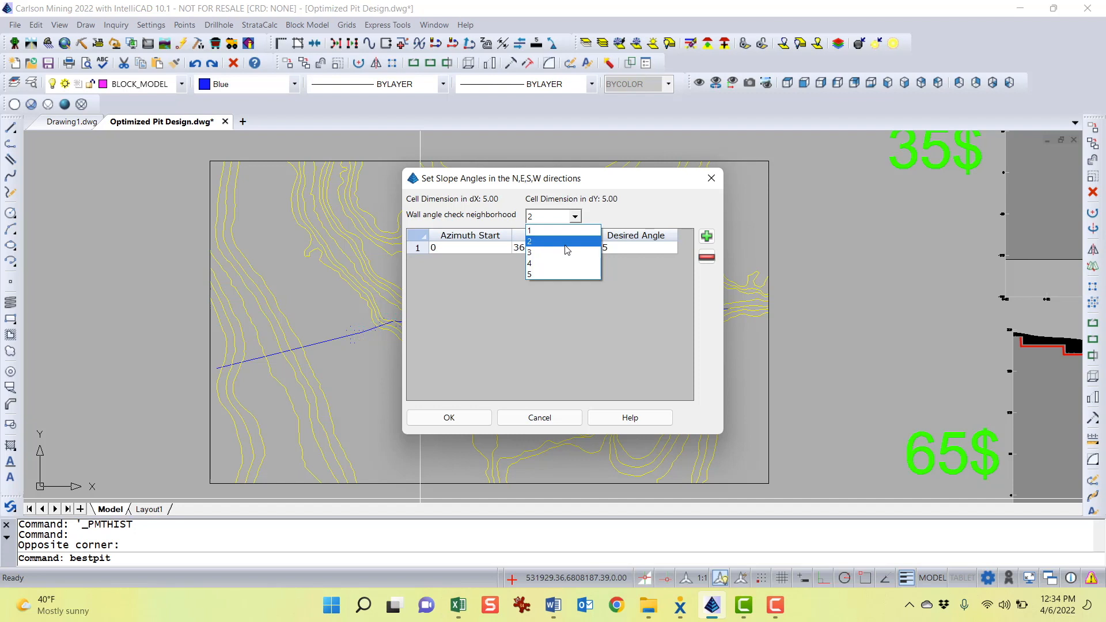
left_click(564, 245)
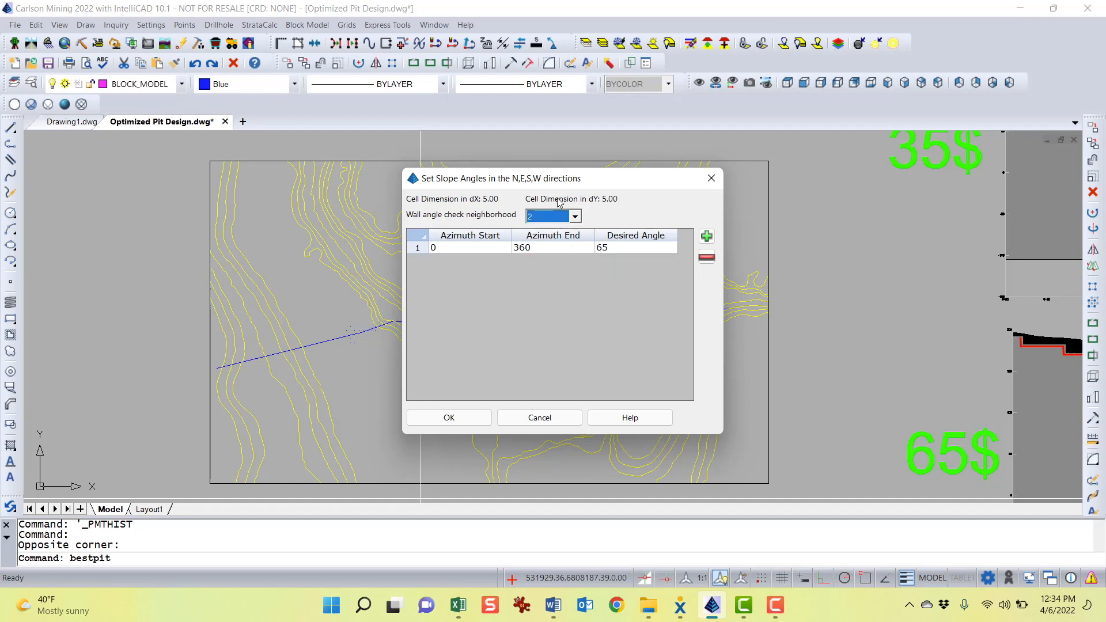
left_click_drag(561, 181, 534, 180)
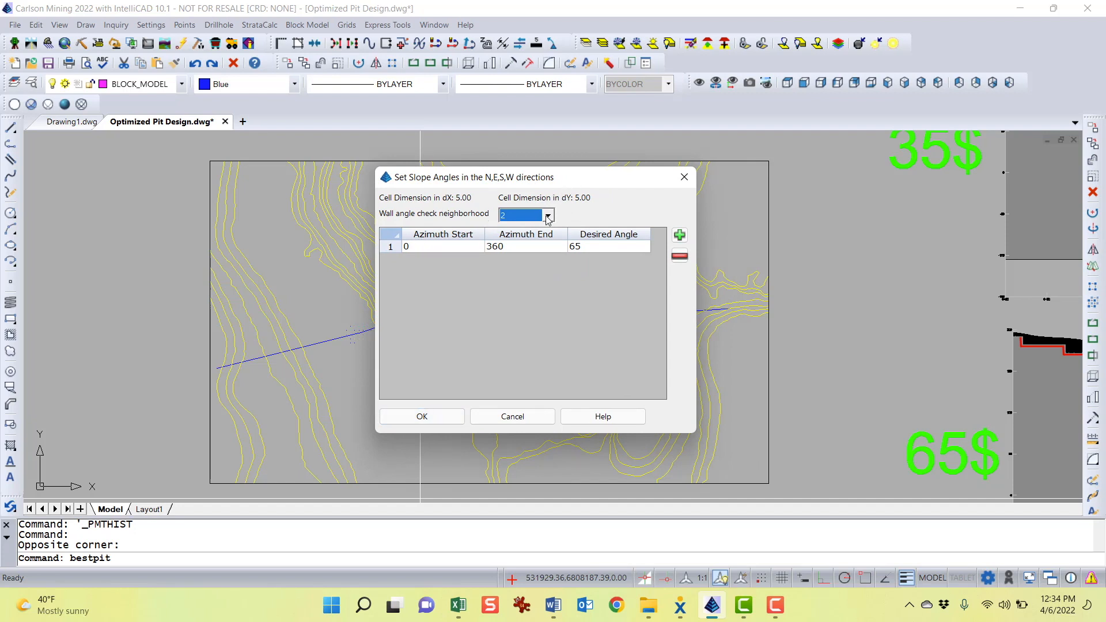
mouse_move(541, 183)
left_mouse_down()
mouse_move(603, 183)
mouse_move(783, 140)
mouse_move(851, 106)
left_mouse_up()
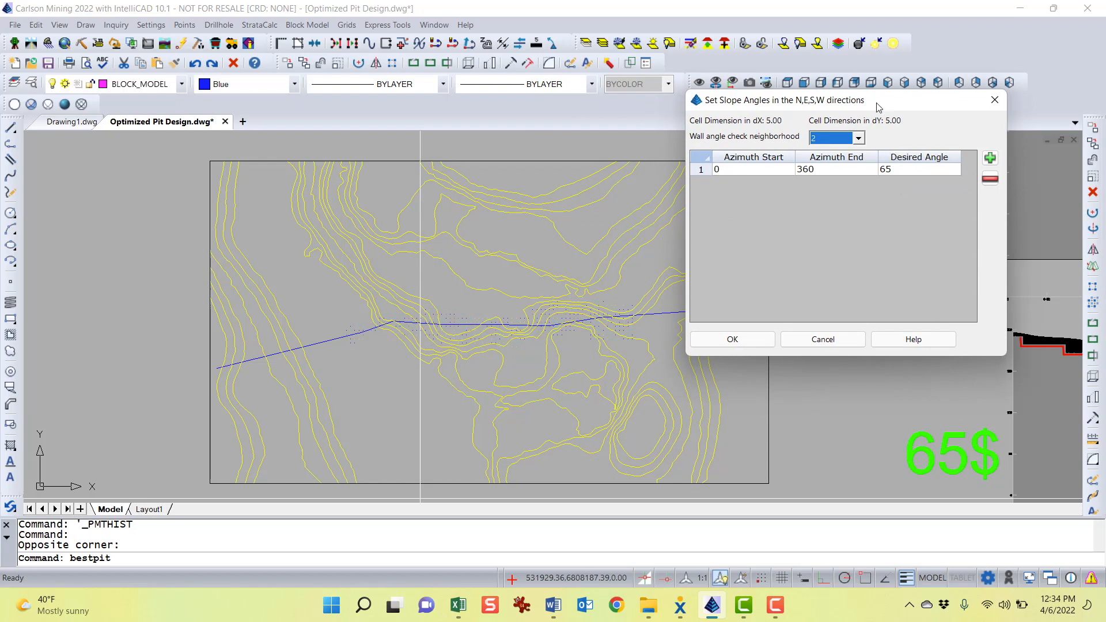
left_click_drag(873, 106, 664, 127)
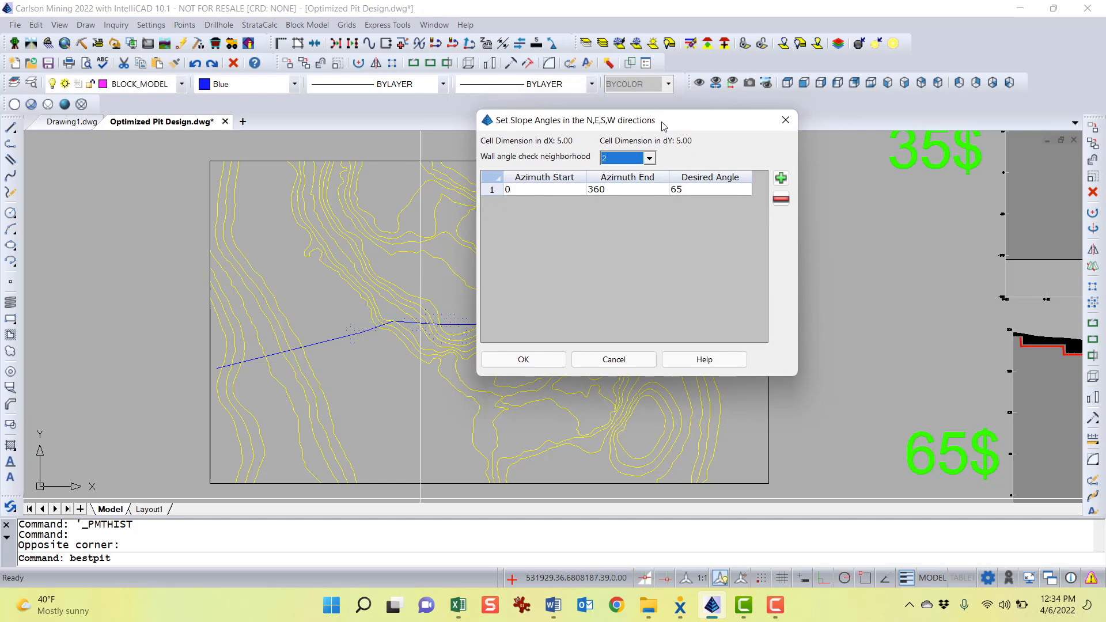
left_click(530, 365)
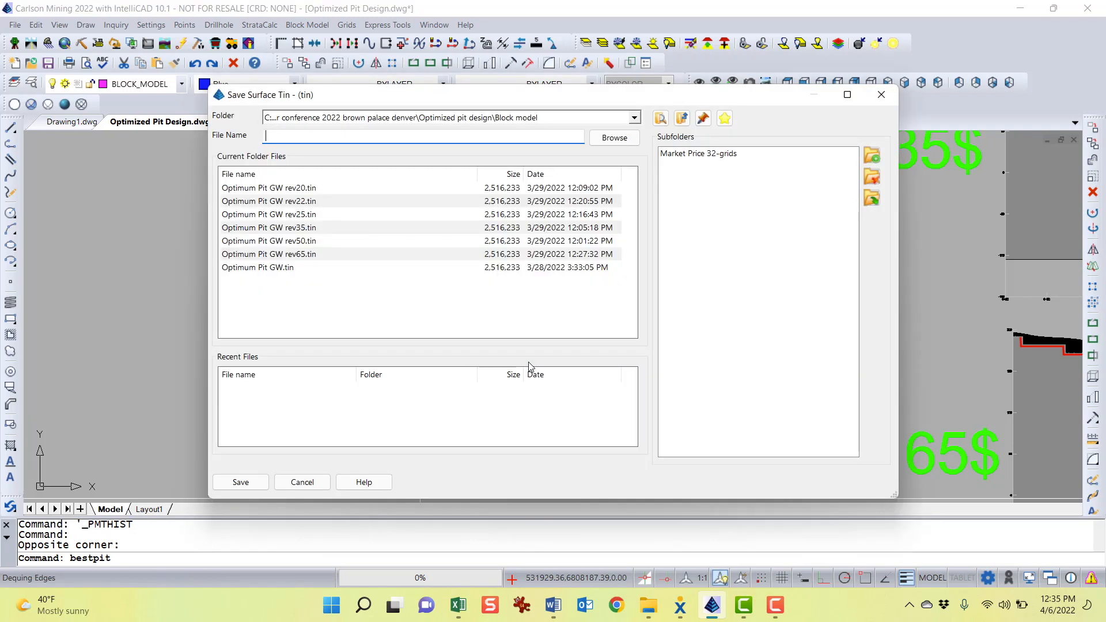
Save the optimum pit surface as Optimum Pit GW rev32.tin, starting from the existing rev35 name
mouse_move(499, 98)
left_mouse_down()
mouse_move(500, 77)
mouse_move(486, 72)
mouse_move(500, 82)
left_mouse_up()
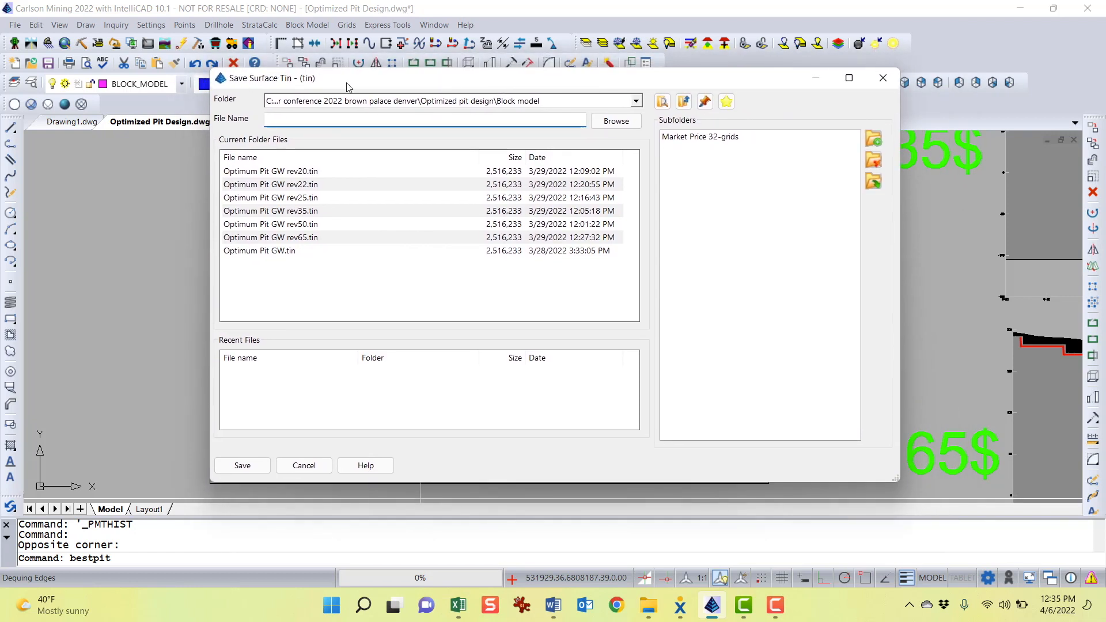
left_click(305, 185)
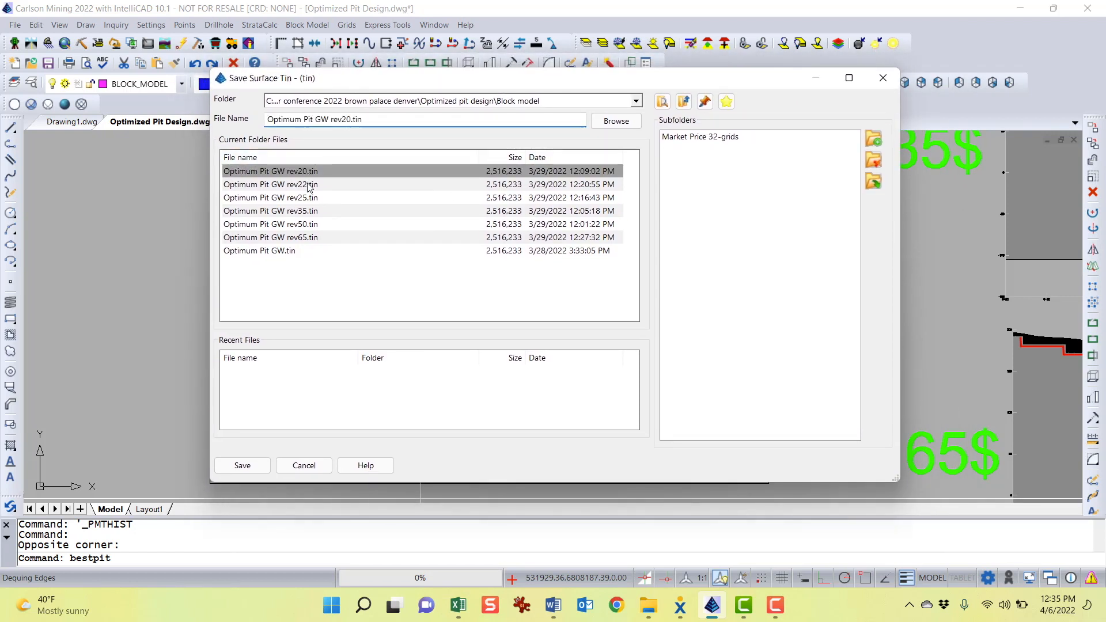
left_click(305, 198)
left_click(307, 211)
left_click(309, 224)
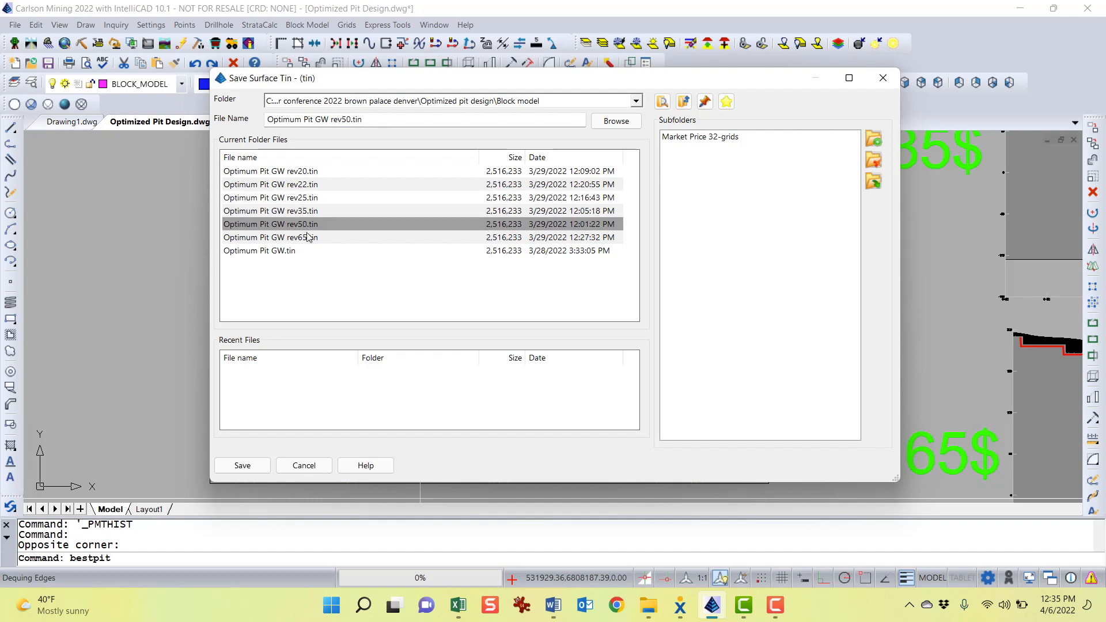
left_click(310, 238)
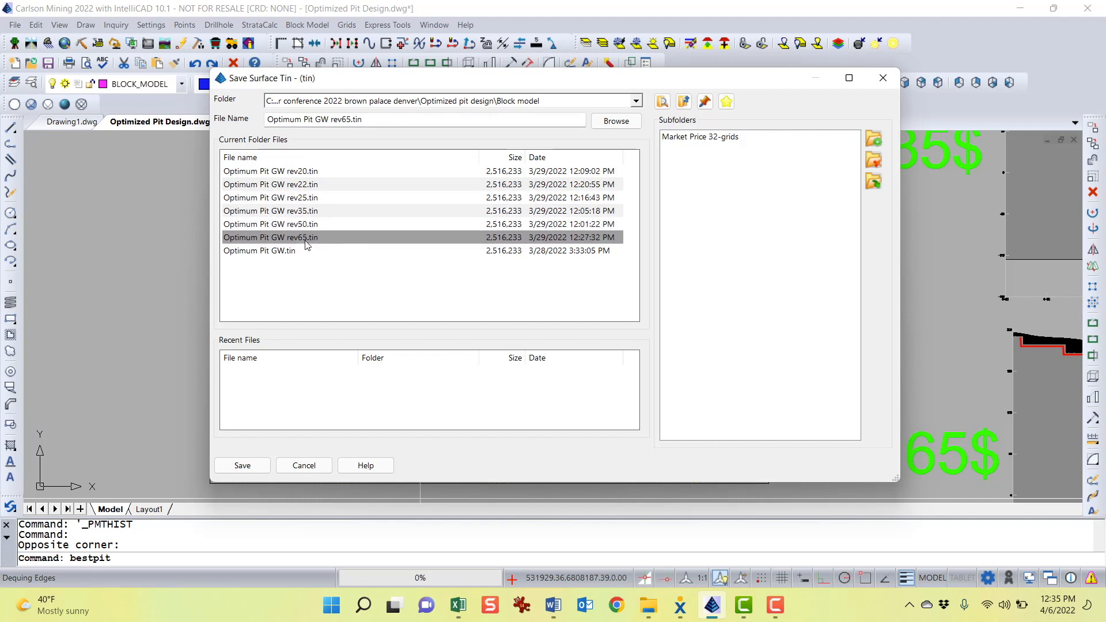
left_click(304, 212)
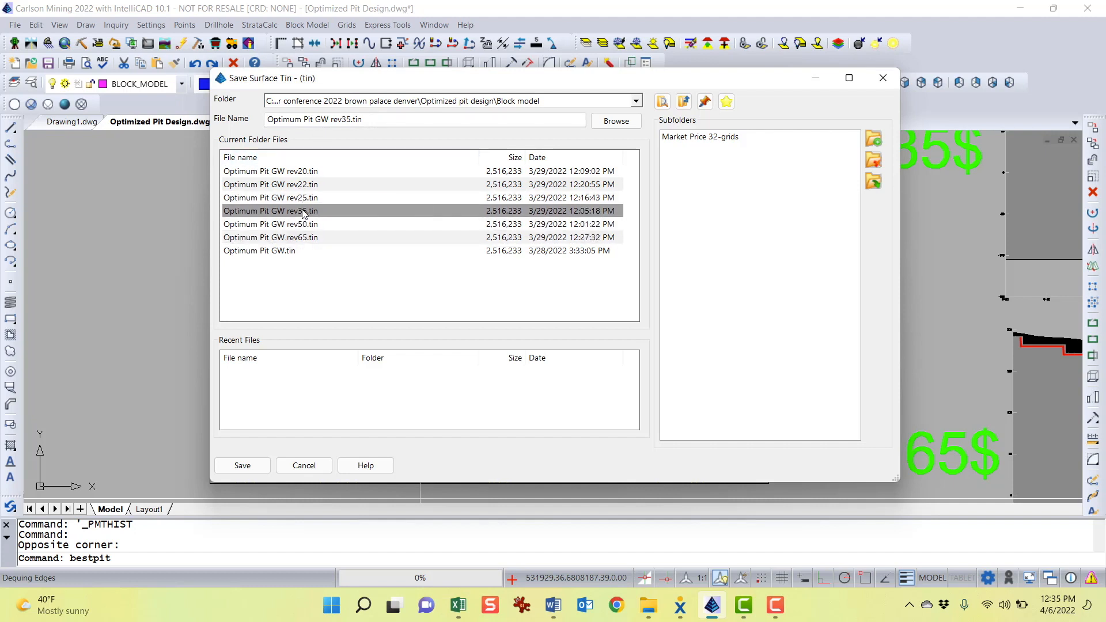
left_click_drag(347, 119, 352, 120)
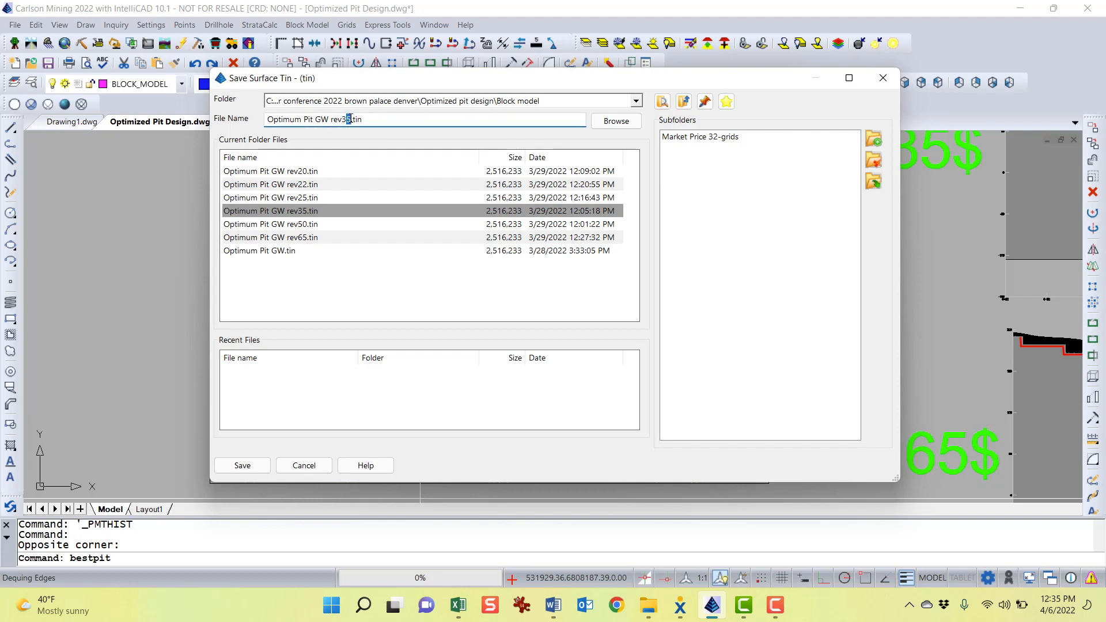
type("2")
left_click(242, 465)
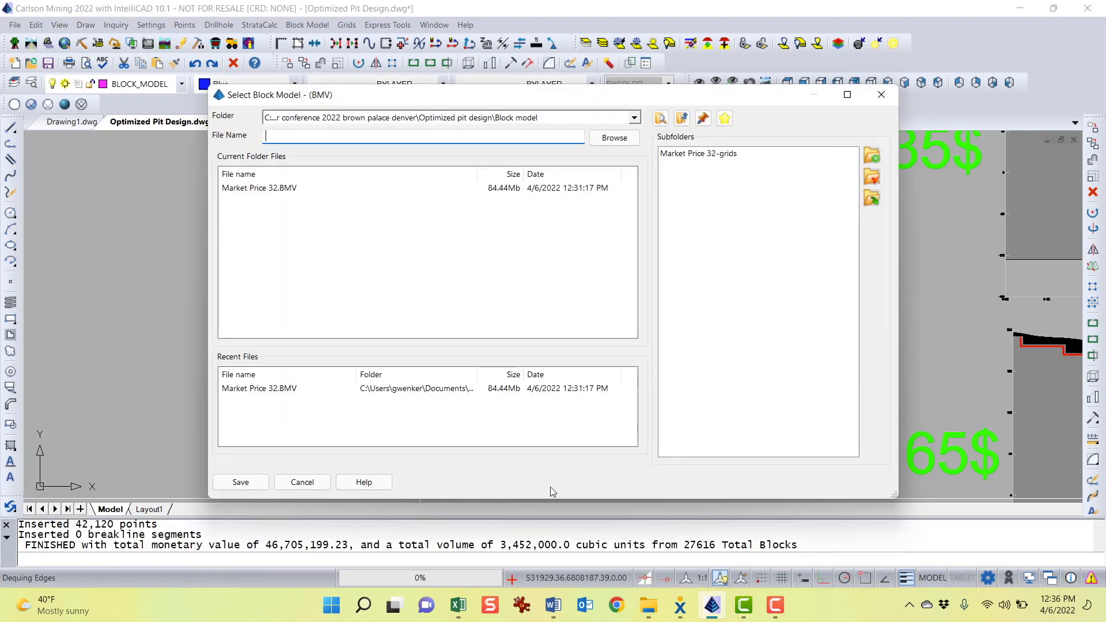
Name the output block model Market Price 32output.BMV in the block model dialog
left_click_drag(504, 106, 496, 102)
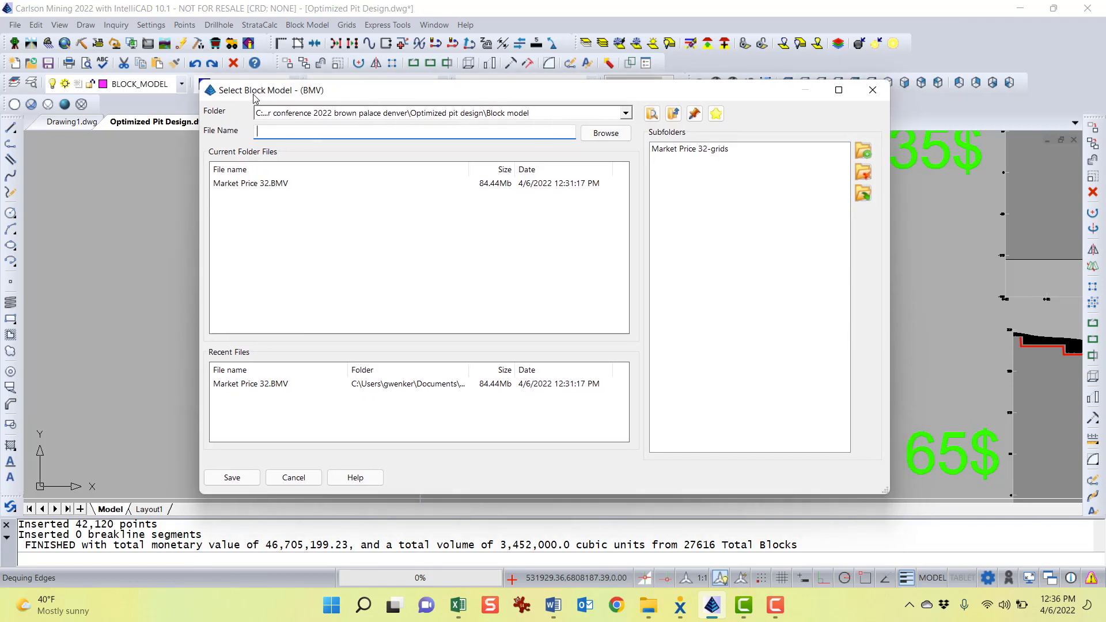
left_click(290, 183)
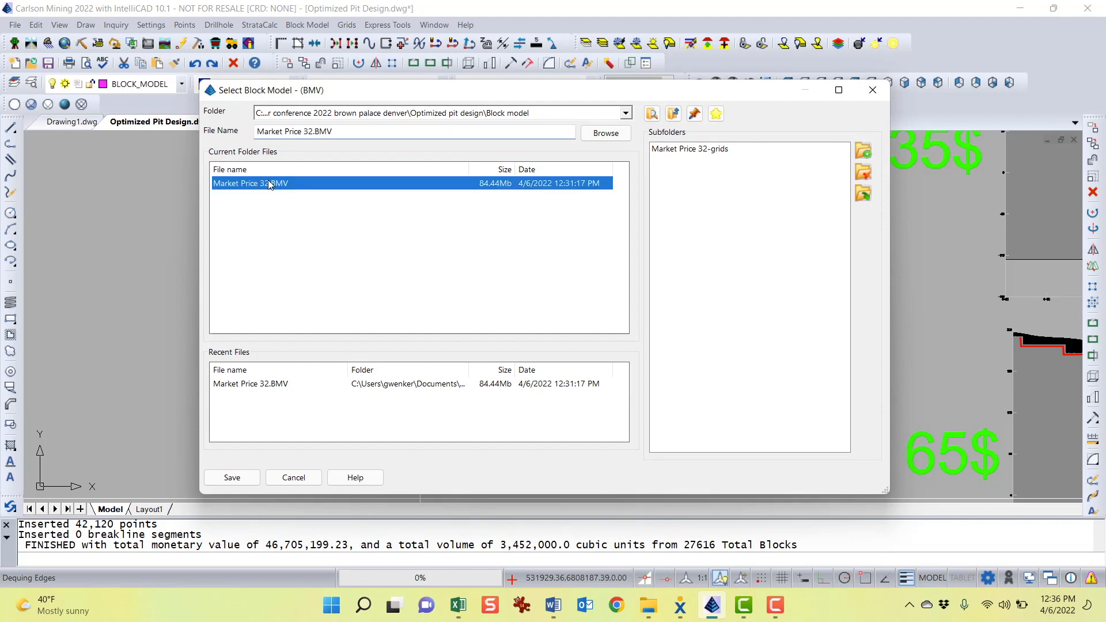
left_click(309, 132)
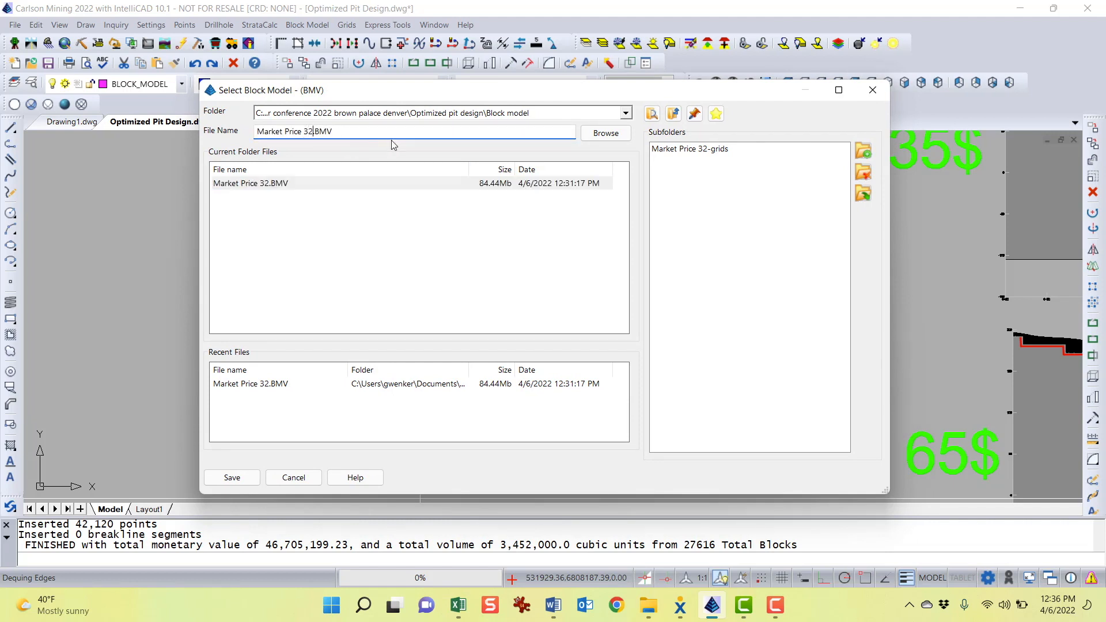
type("output")
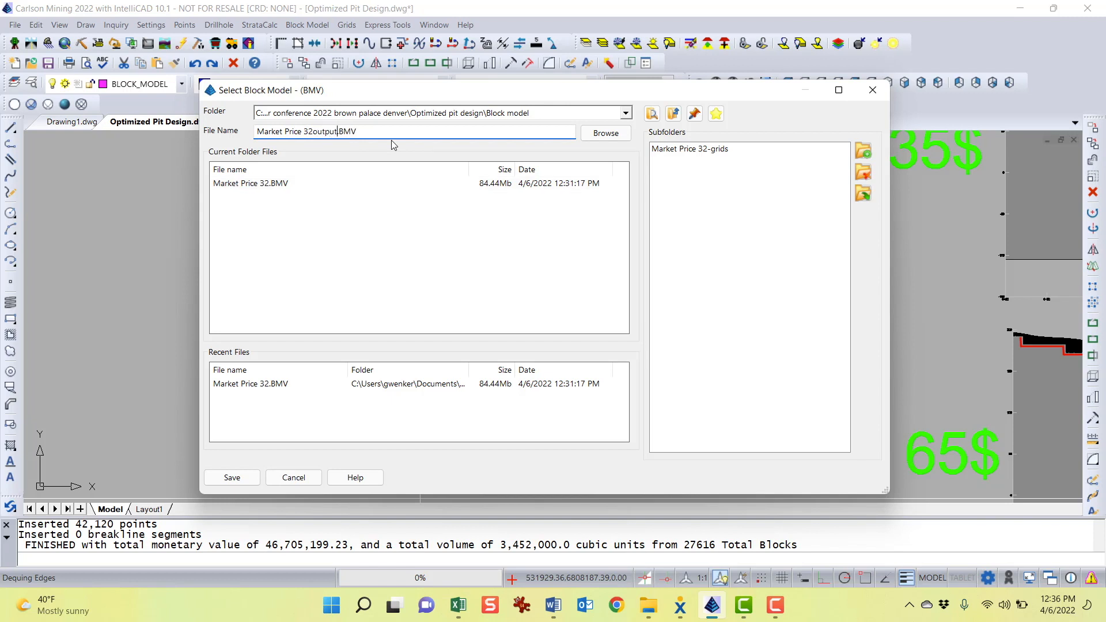
key("Return")
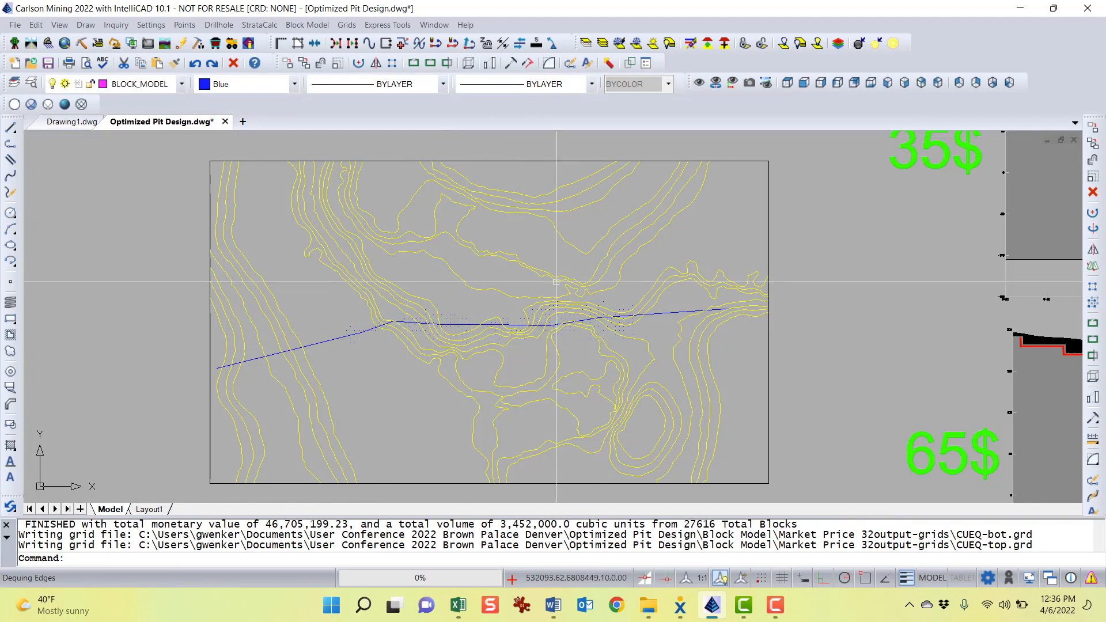
Open the prompt history and examine the reported monetary value, volume and total block count of the pit
key("XF86AudioLowerVolume")
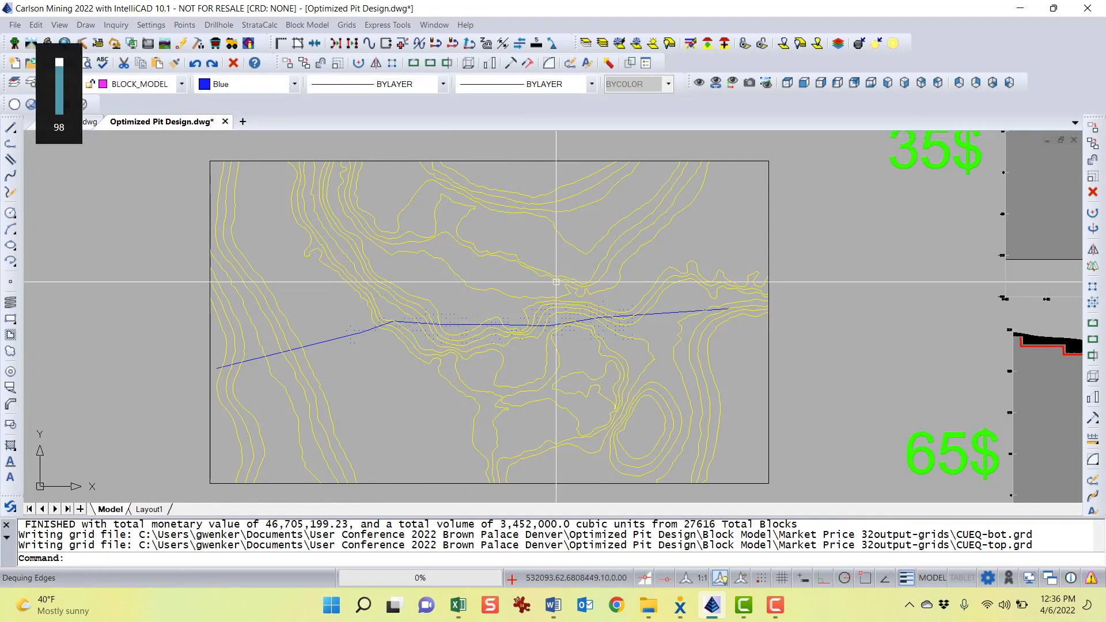
key("F2")
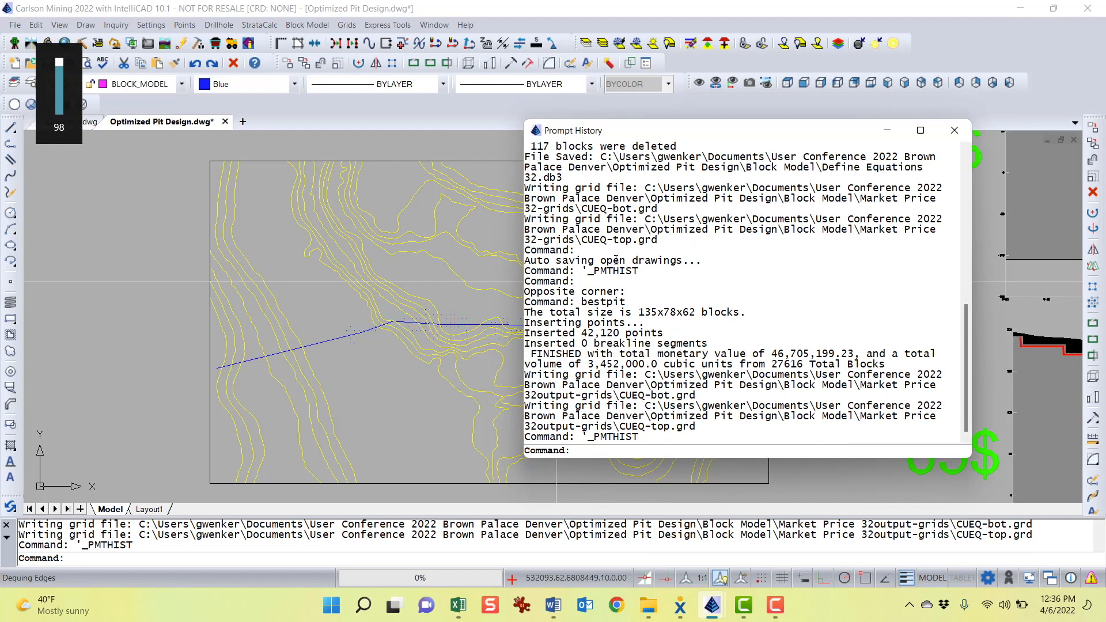
double_click(681, 119)
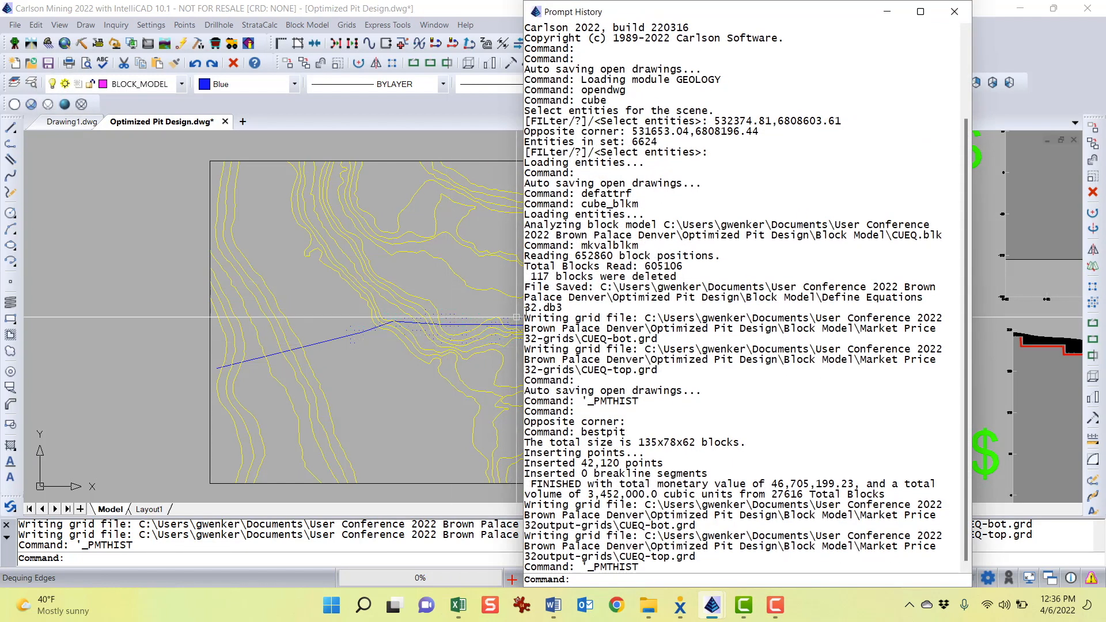
left_click_drag(520, 312, 168, 312)
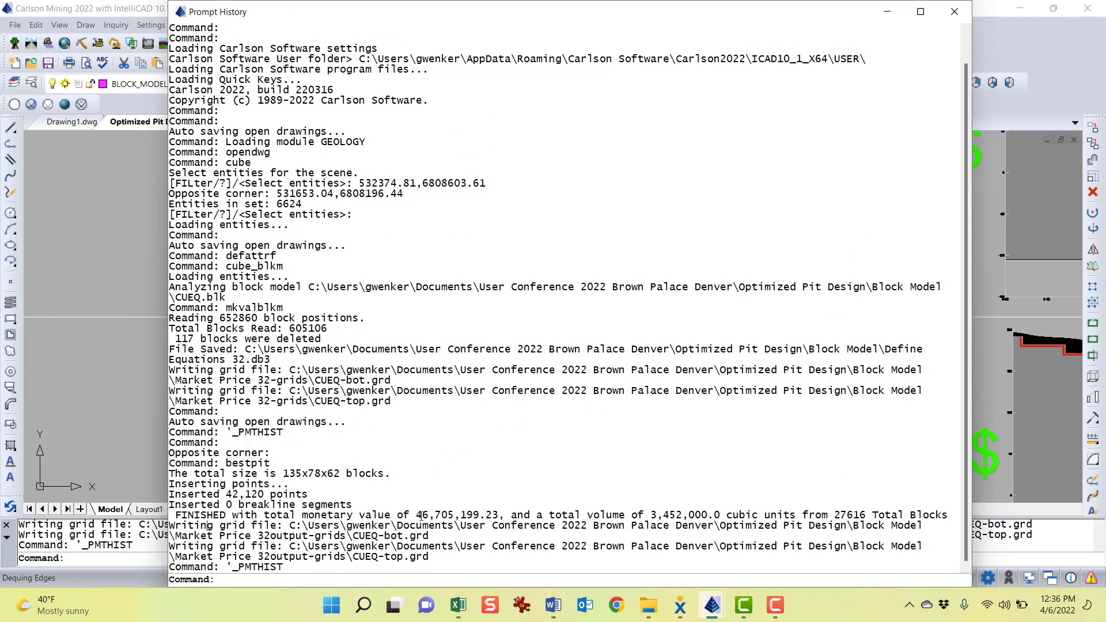
left_click_drag(418, 515, 475, 514)
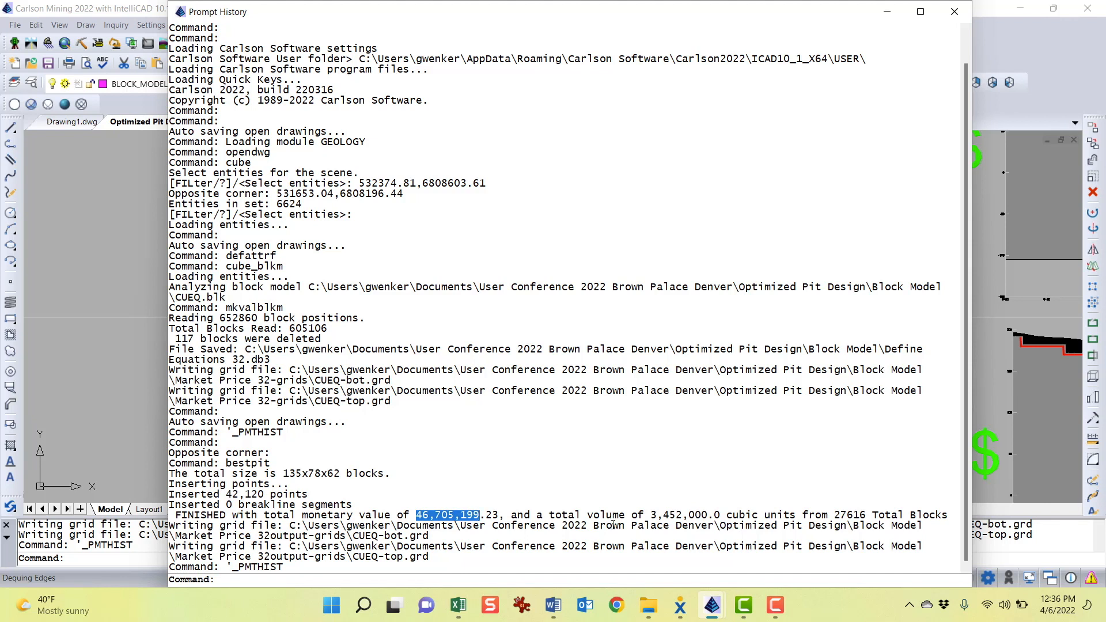
left_click_drag(650, 514, 711, 512)
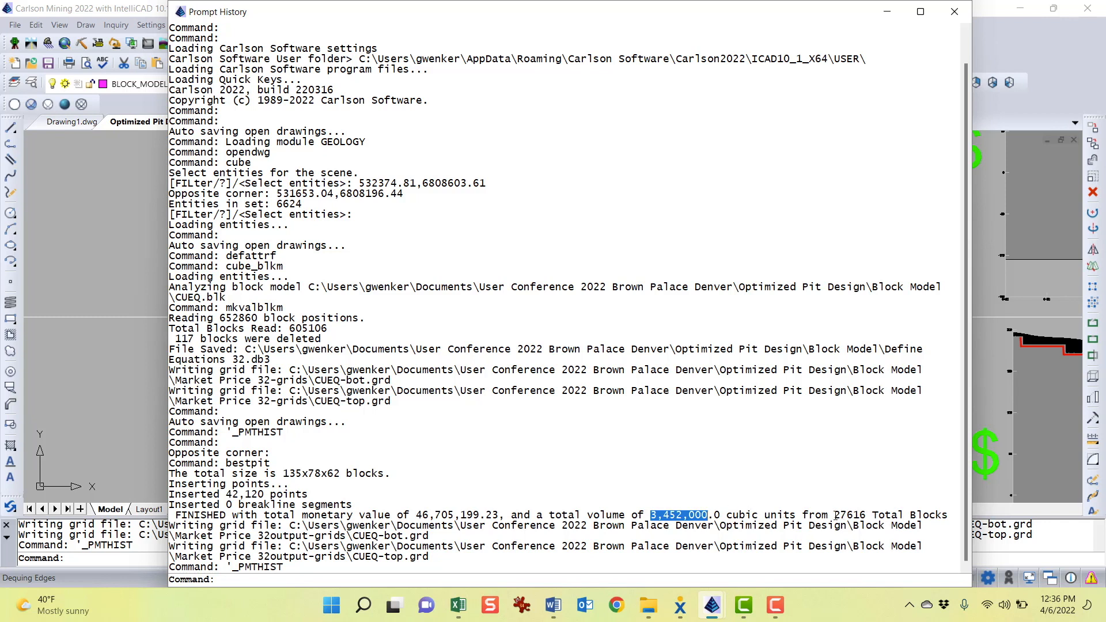
left_click_drag(834, 514, 861, 515)
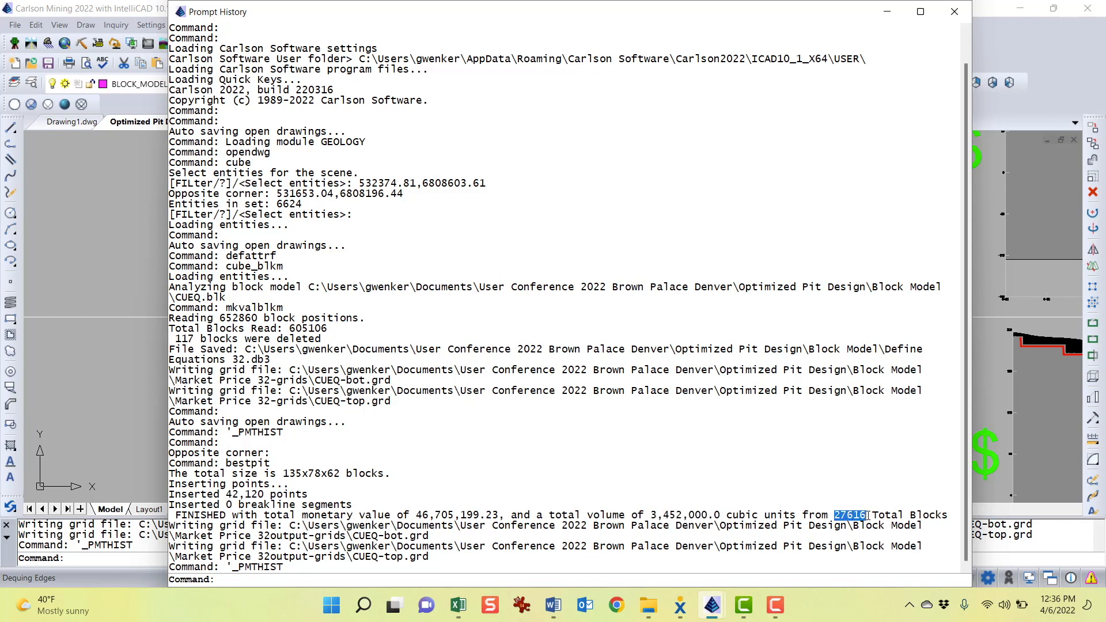
left_click(542, 528)
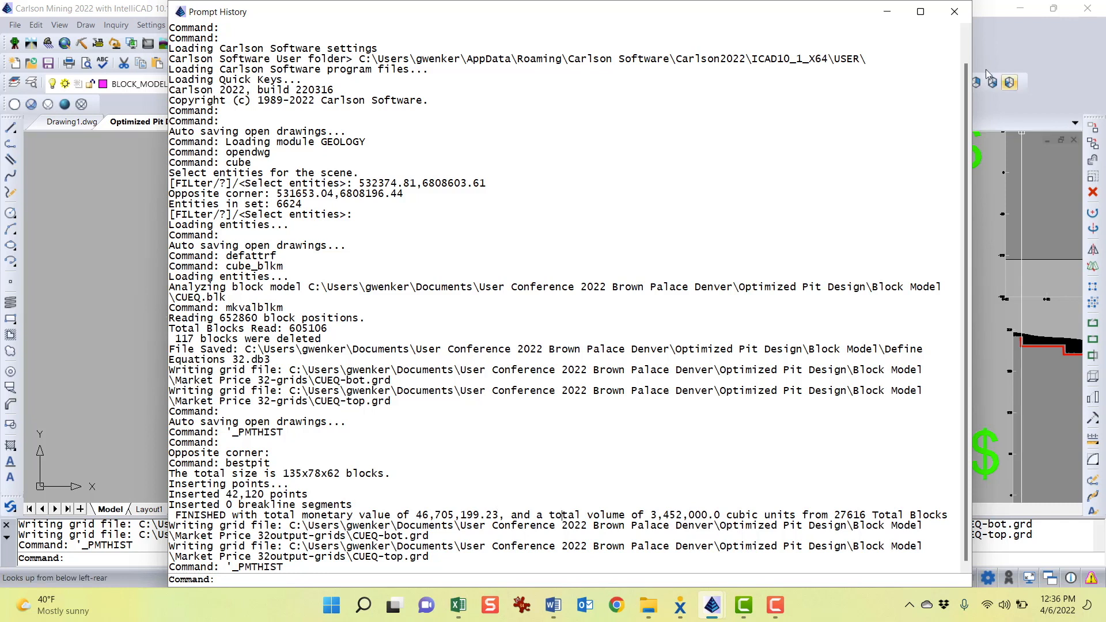
left_click(954, 13)
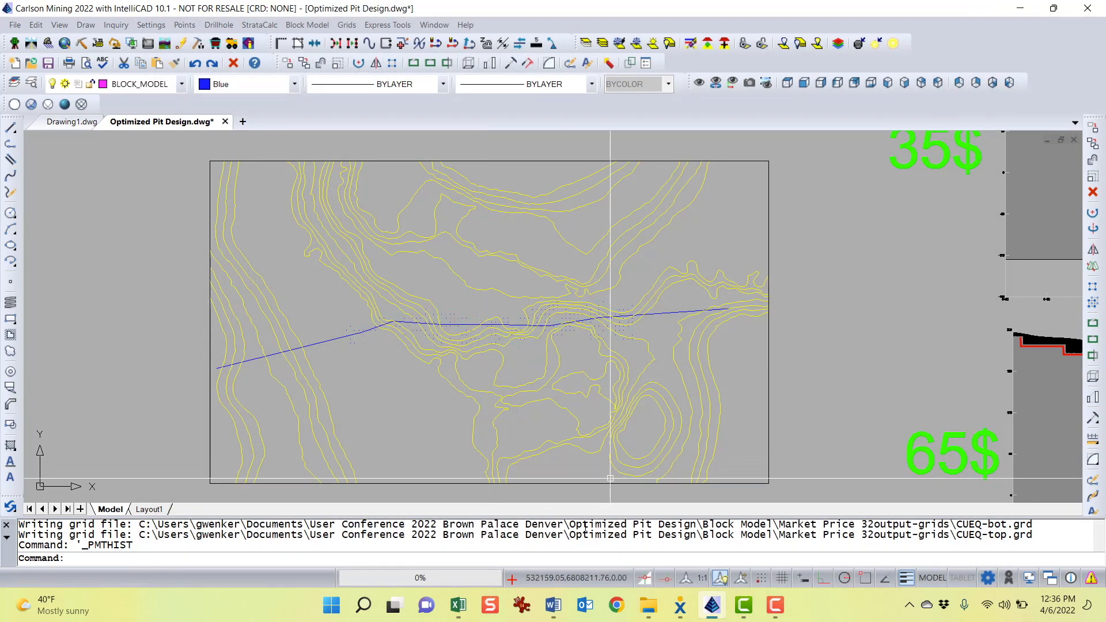
Switch to the Optimized Pit Design Word document and read its description of the bestpit command-line output
key("alt+Tab")
scroll(406, 330, "down", 7)
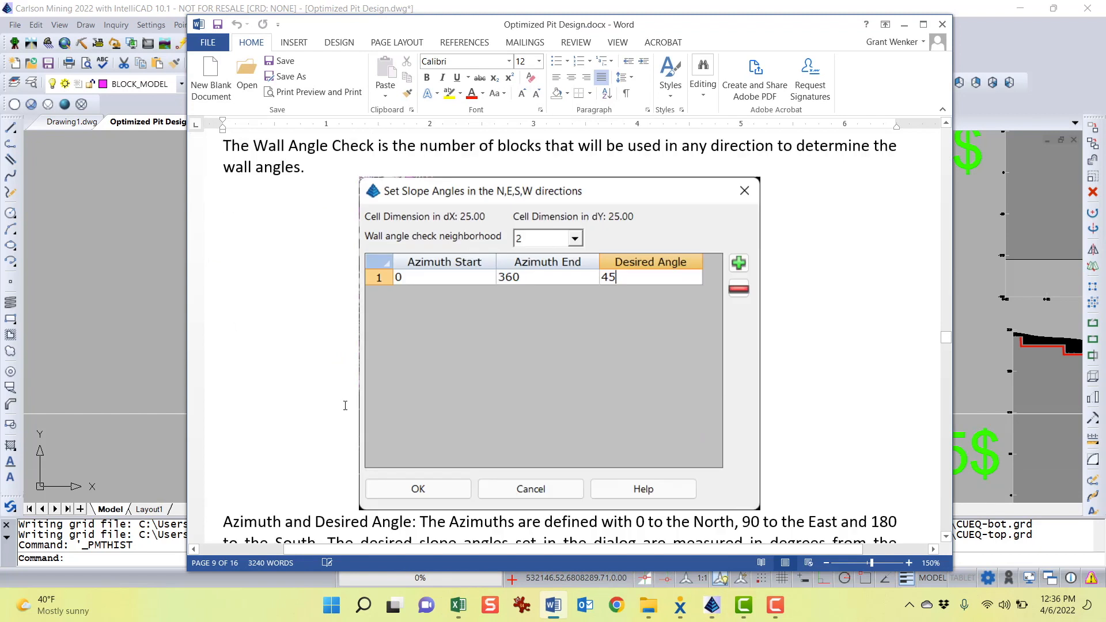
scroll(407, 330, "down", 1)
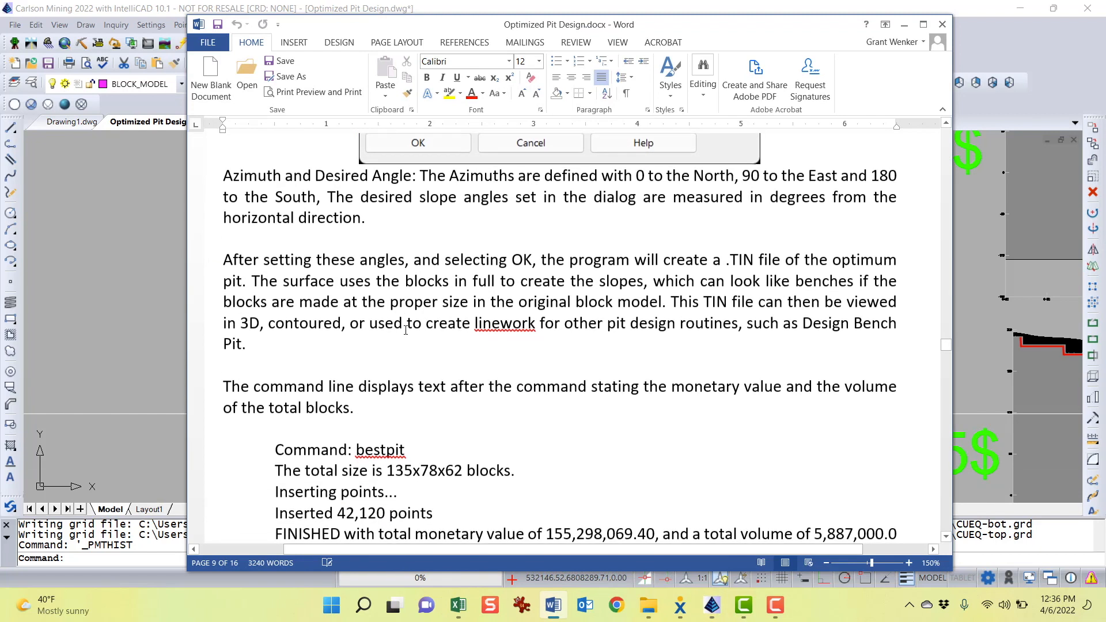
scroll(393, 360, "down", 2)
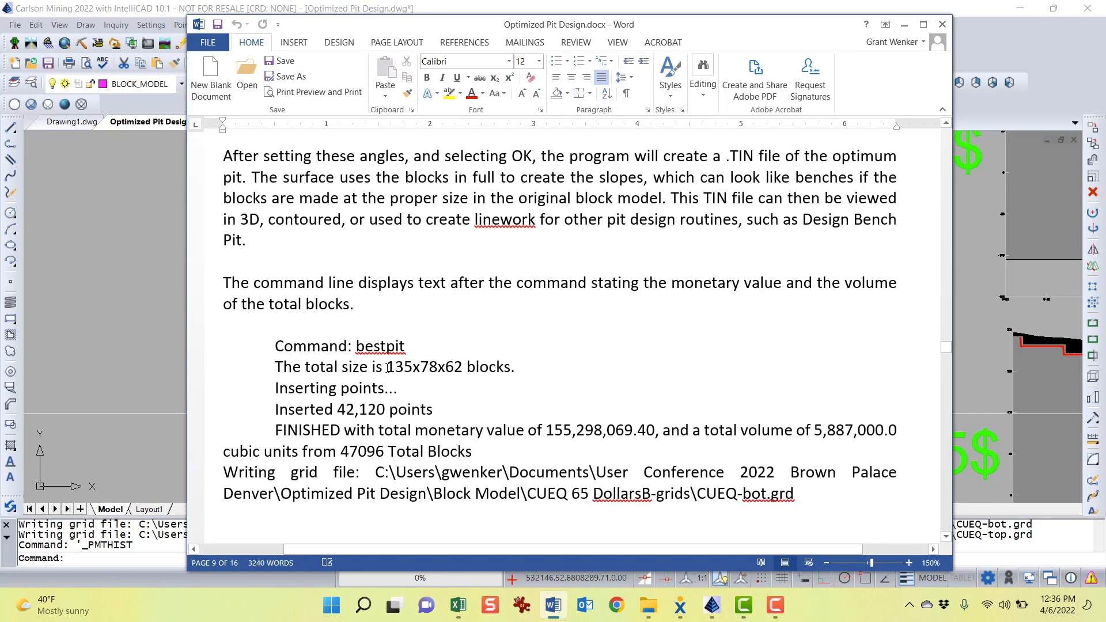
left_click_drag(388, 367, 493, 369)
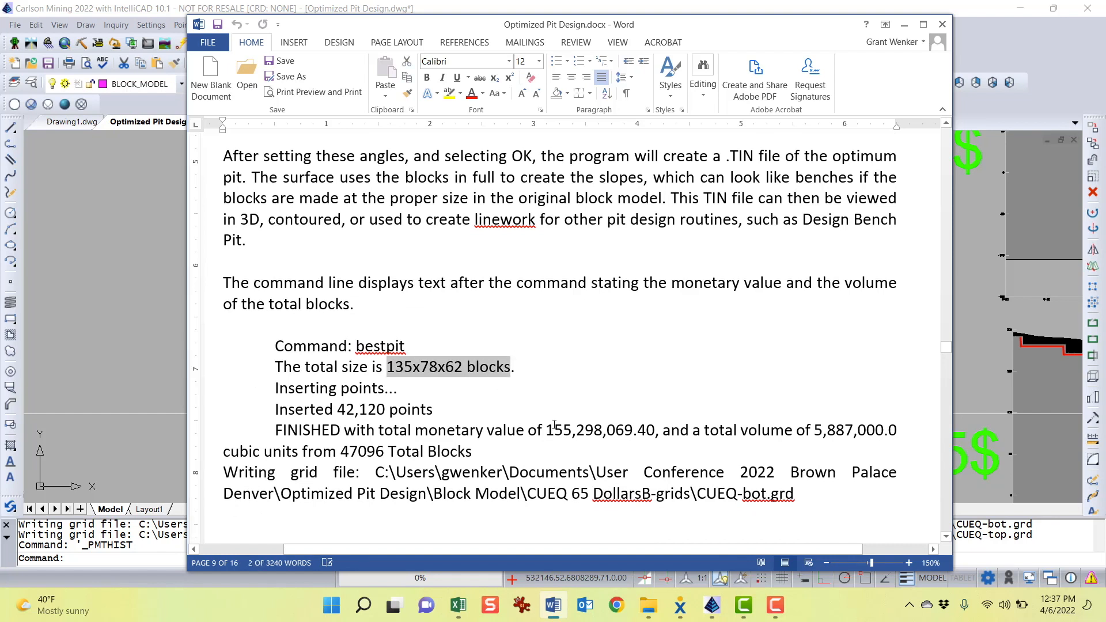
scroll(553, 425, "down", 1)
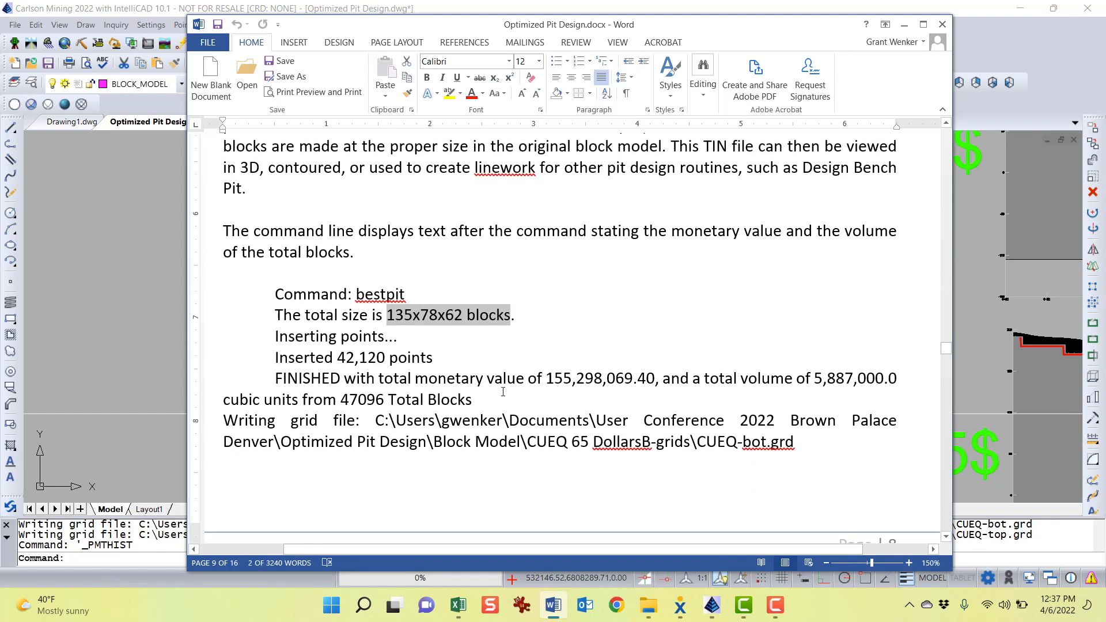
Highlight the monetary value, total volume and total block count in the document's bestpit output example
left_click_drag(546, 380, 633, 379)
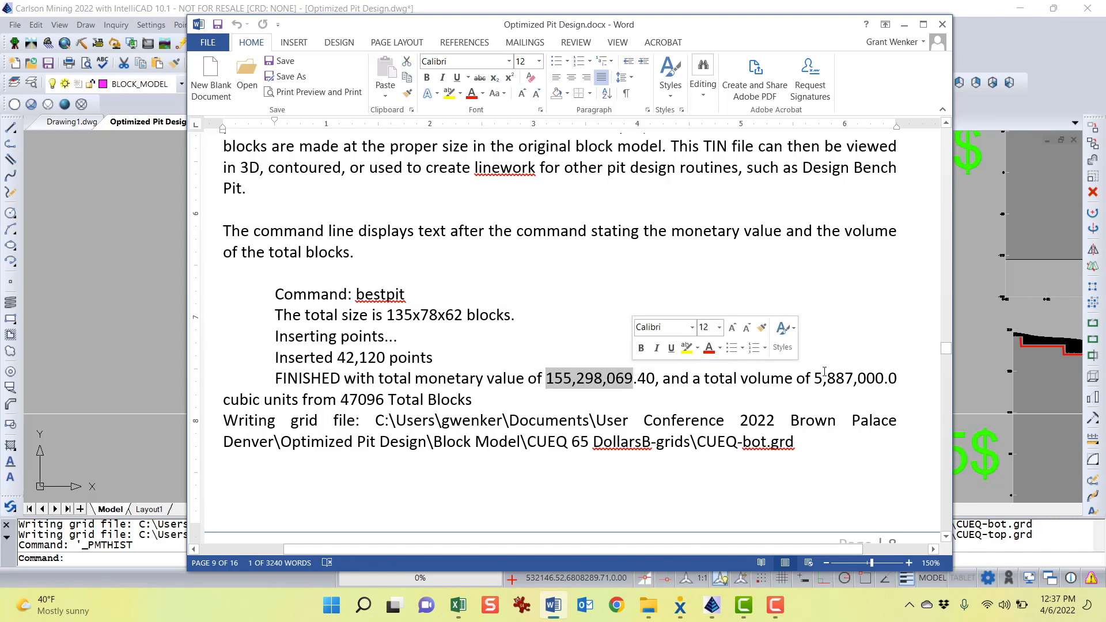
left_click_drag(815, 378, 874, 376)
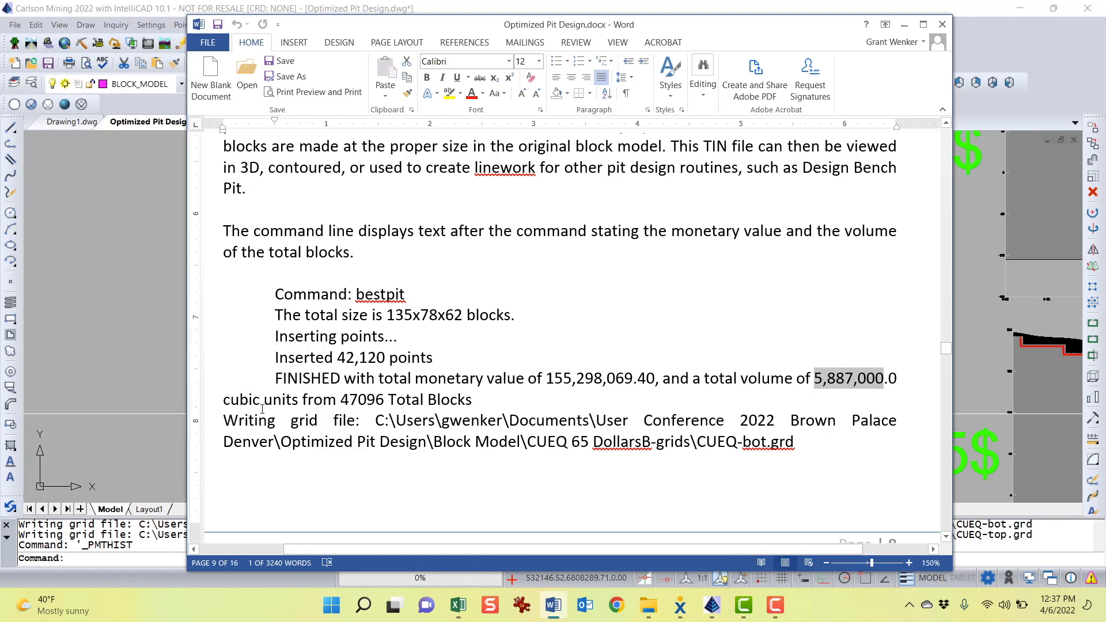
left_click_drag(341, 399, 404, 400)
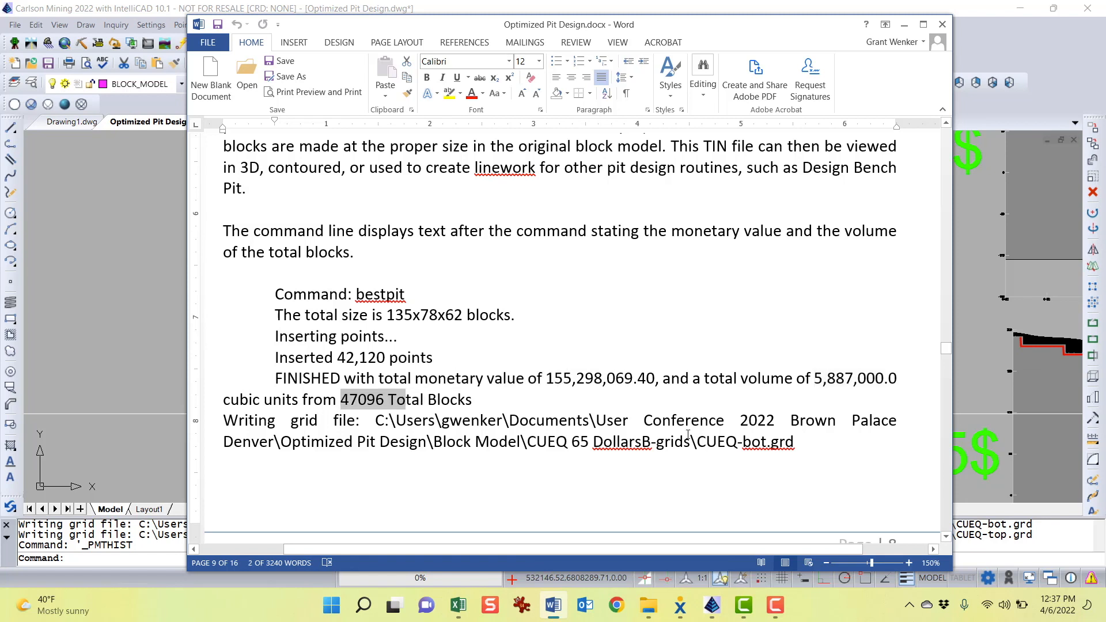
scroll(688, 435, "down", 5)
scroll(688, 436, "up", 4)
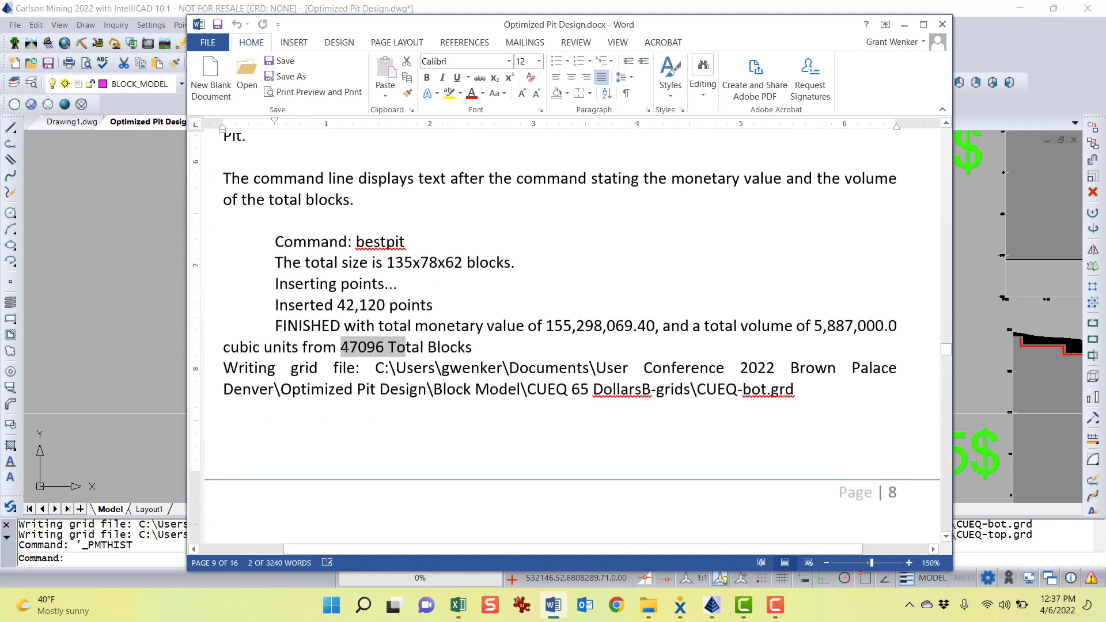
Minimize the Word document and return to the optimized pit design drawing
left_click_drag(657, 24, 590, 39)
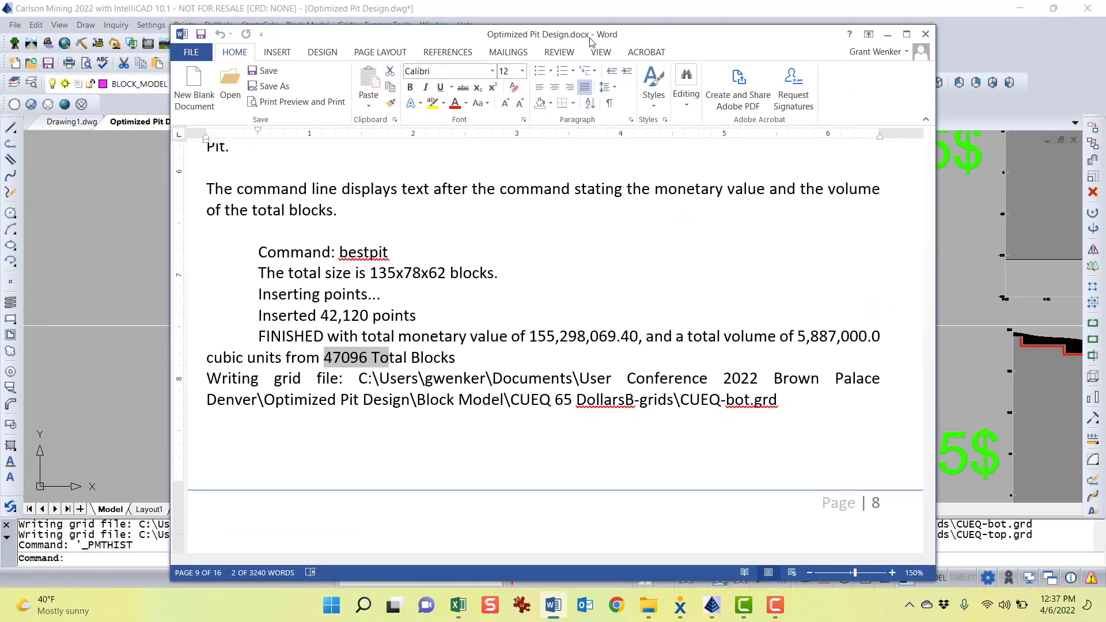
left_click(889, 38)
mouse_move(538, 431)
middle_mouse_down()
mouse_move(541, 400)
mouse_move(528, 422)
mouse_move(520, 416)
mouse_move(584, 258)
mouse_move(662, 398)
mouse_move(747, 338)
mouse_move(733, 320)
middle_mouse_up()
scroll(662, 398, "down", 1)
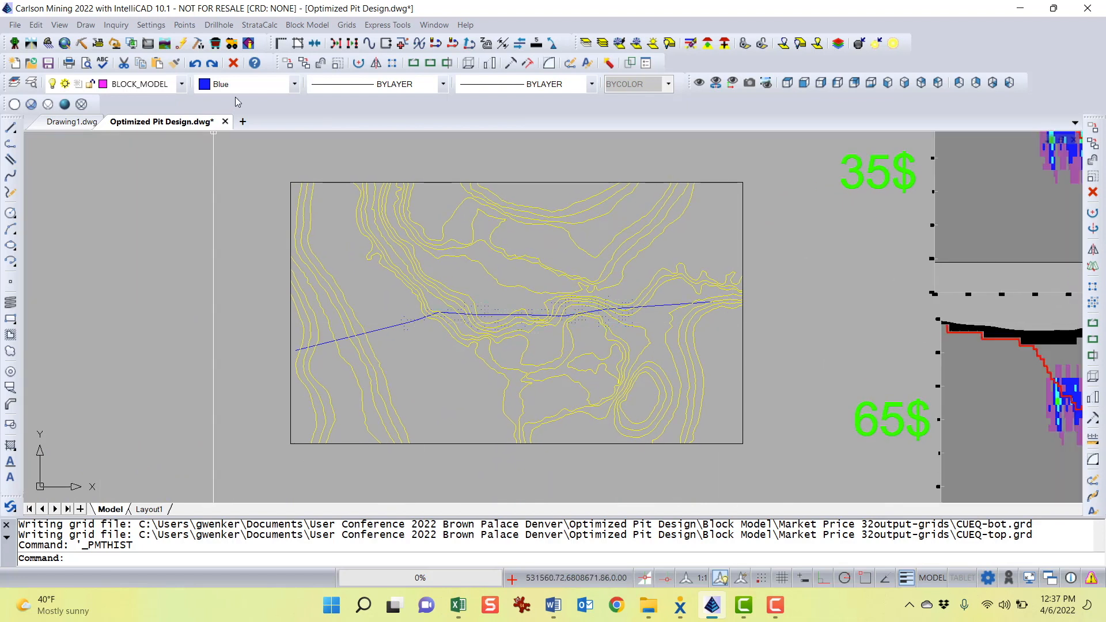
left_click(60, 27)
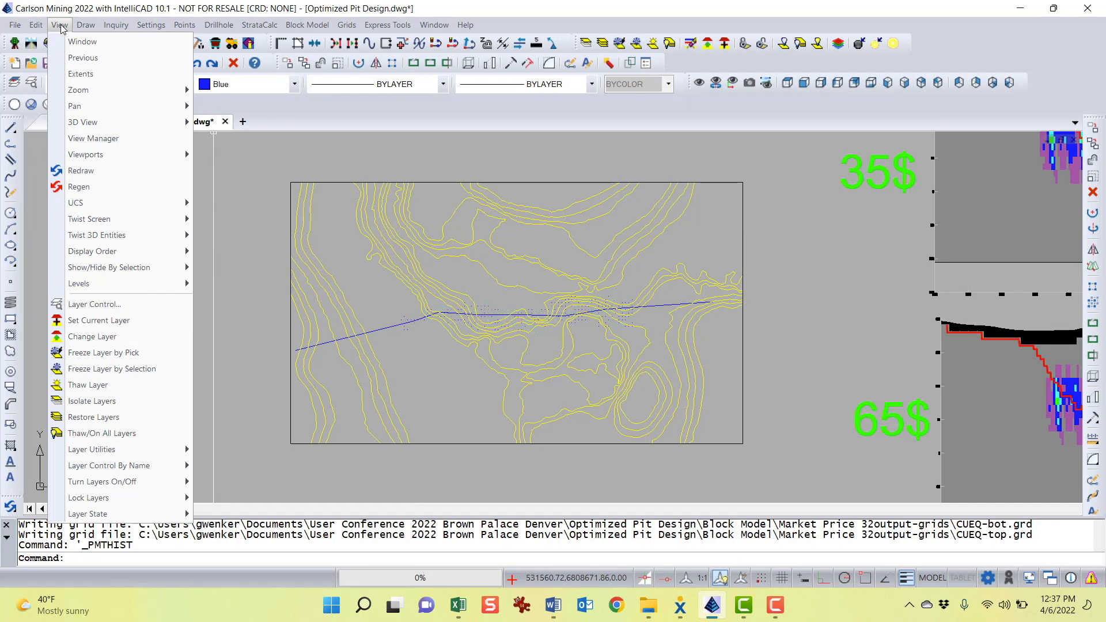
left_click(306, 7)
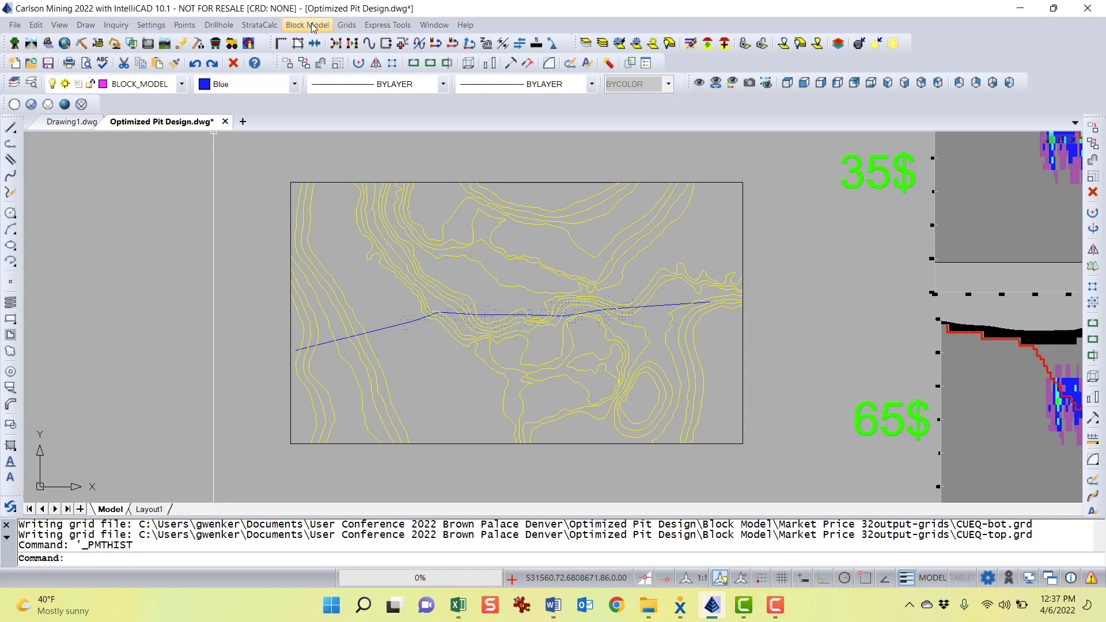
Open the CUEQ block model with the GRADE_CUEQ grade file in the Block Model 3D Viewer, hiding the WASTE grade
left_click(311, 26)
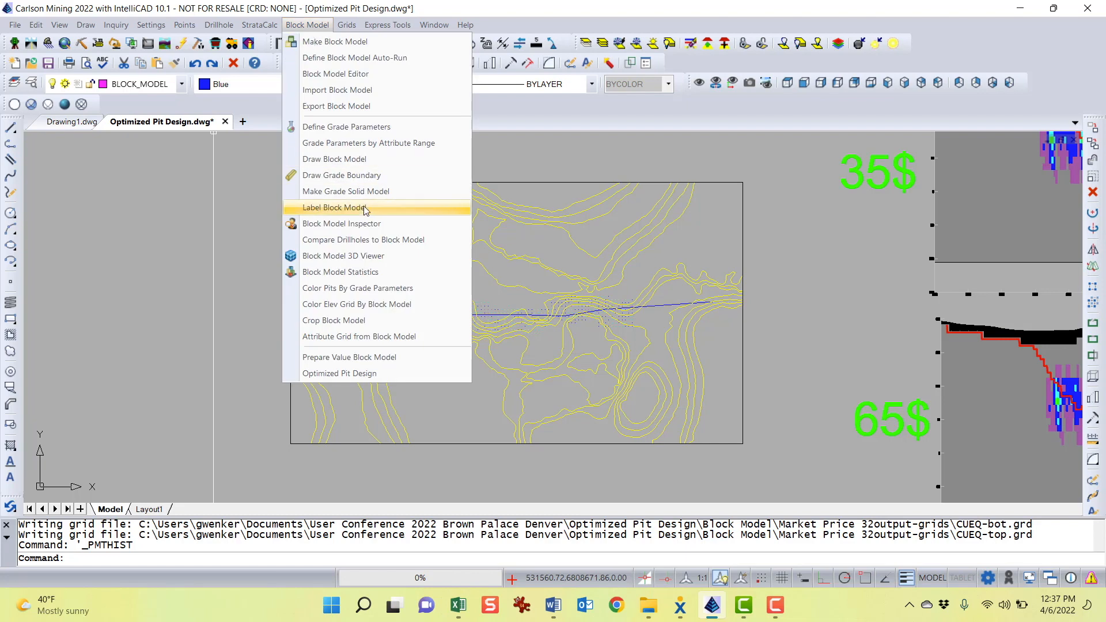
left_click(361, 256)
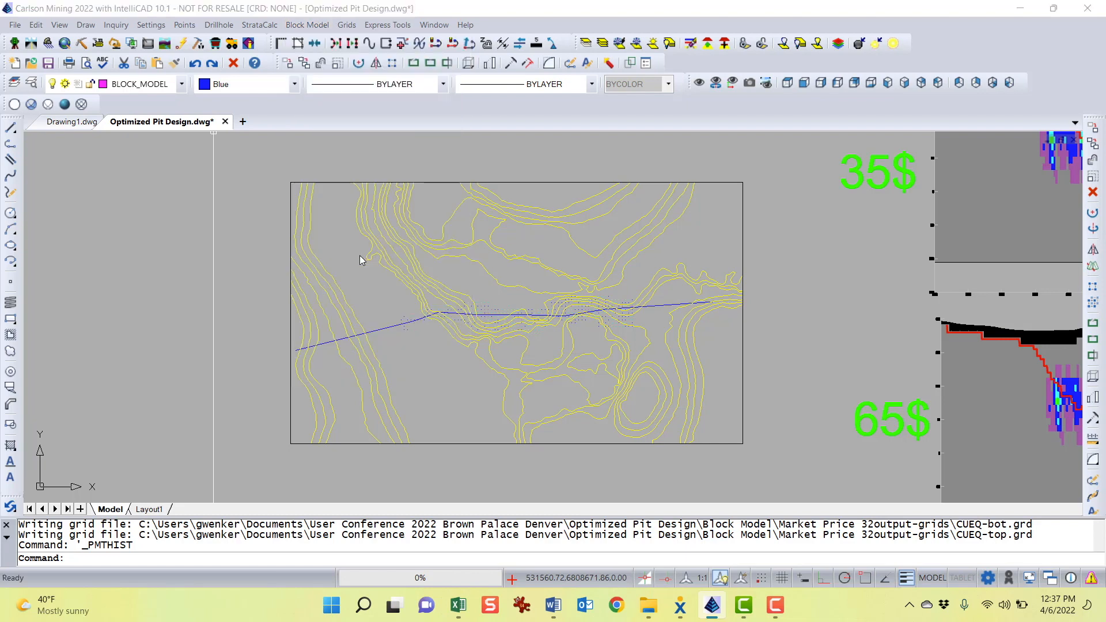
double_click(261, 187)
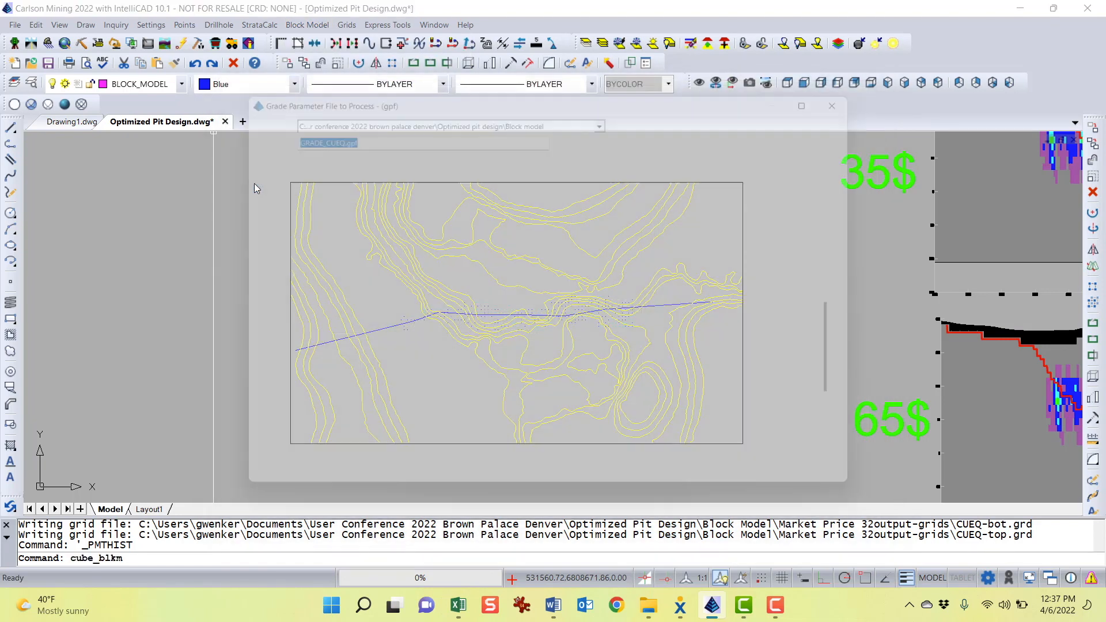
double_click(255, 185)
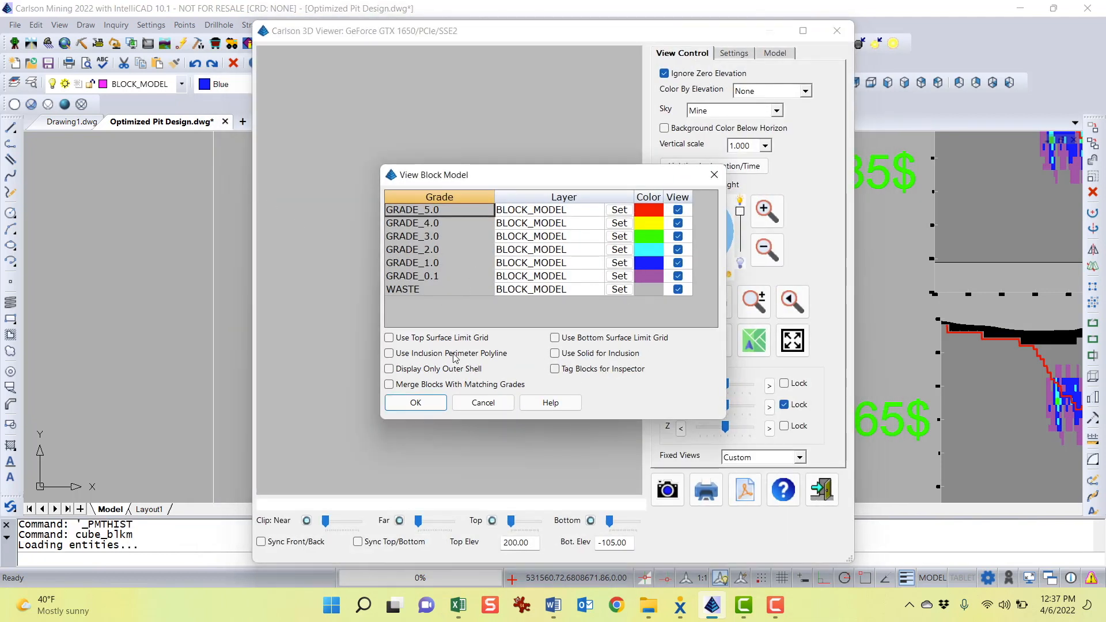
left_click(679, 291)
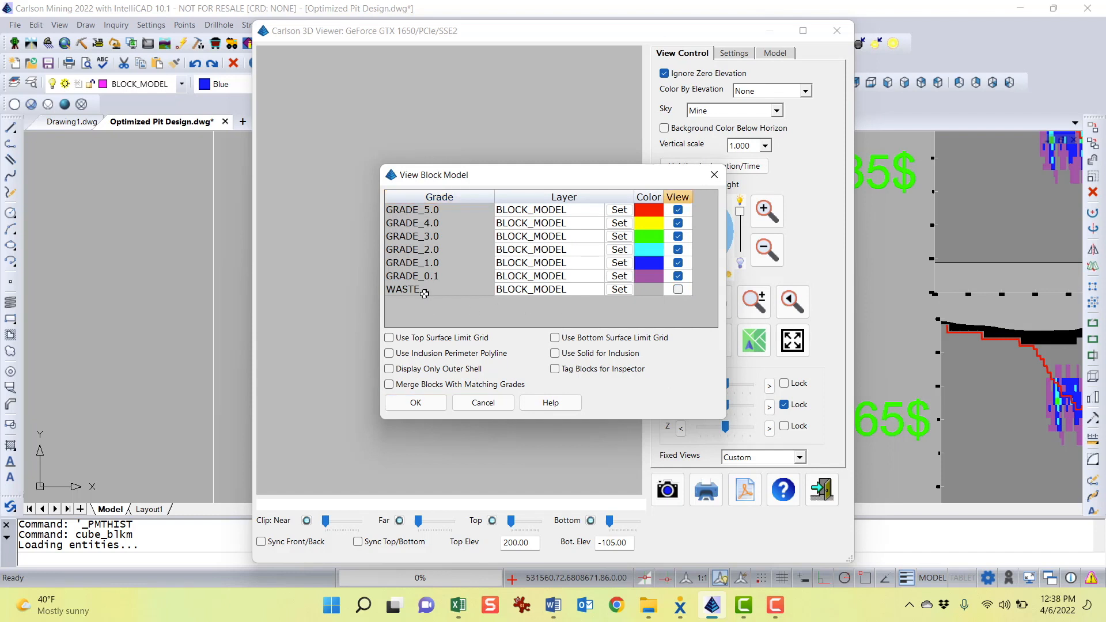
left_click(415, 403)
left_click(803, 30)
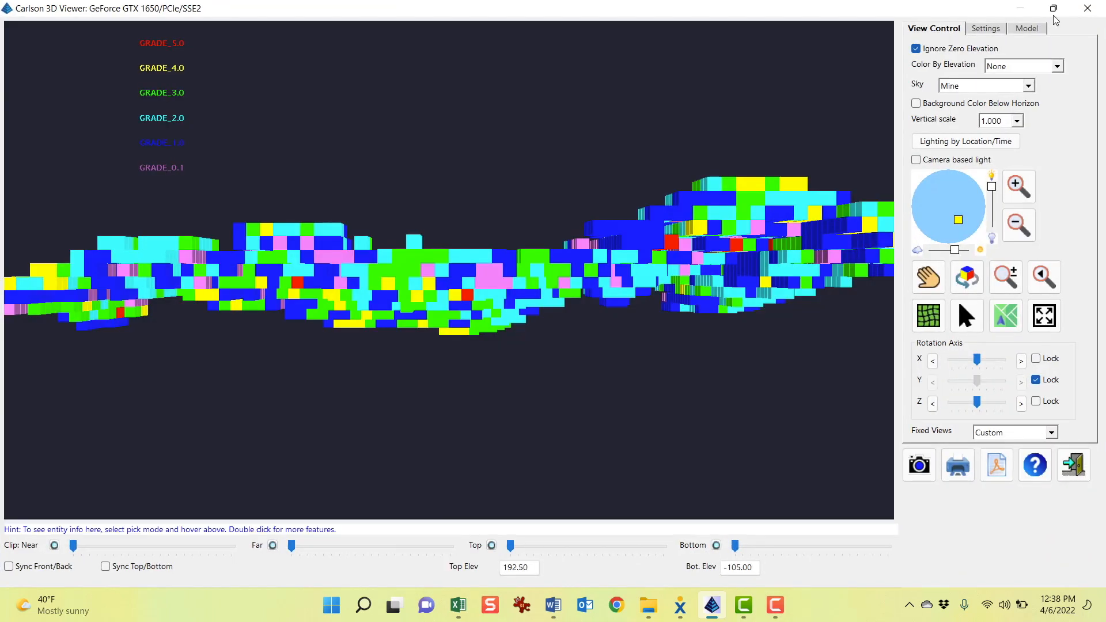
Add the Optimum Pit GW rev32.tin surface to the 3D viewer alongside the block model
left_click_drag(587, 235, 561, 135)
scroll(574, 201, "down", 3)
left_click_drag(770, 260, 568, 206)
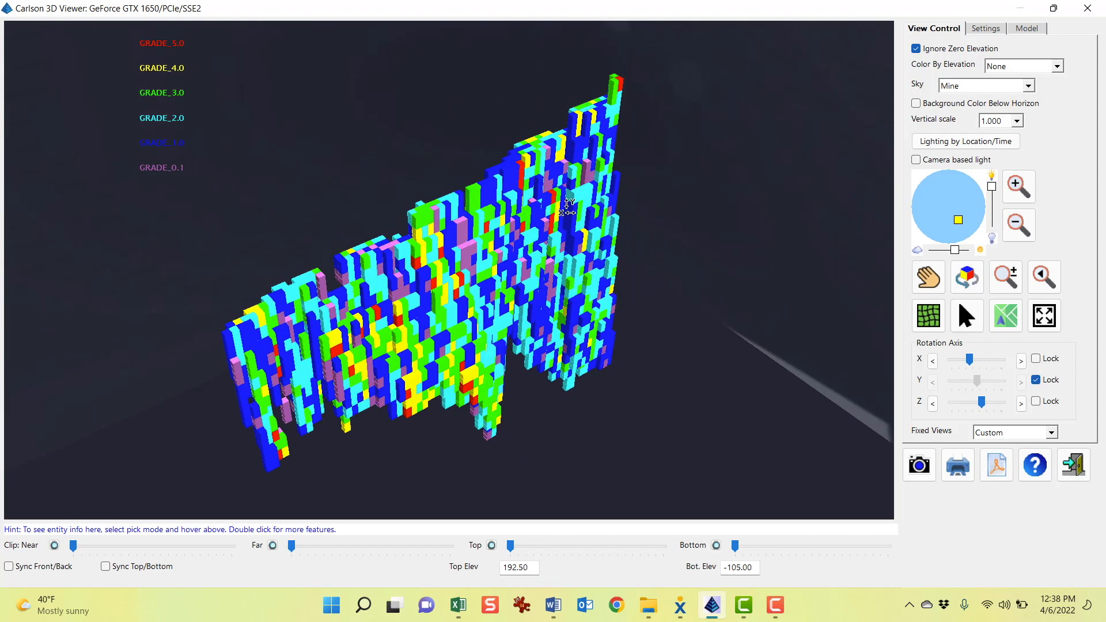
left_click(1031, 28)
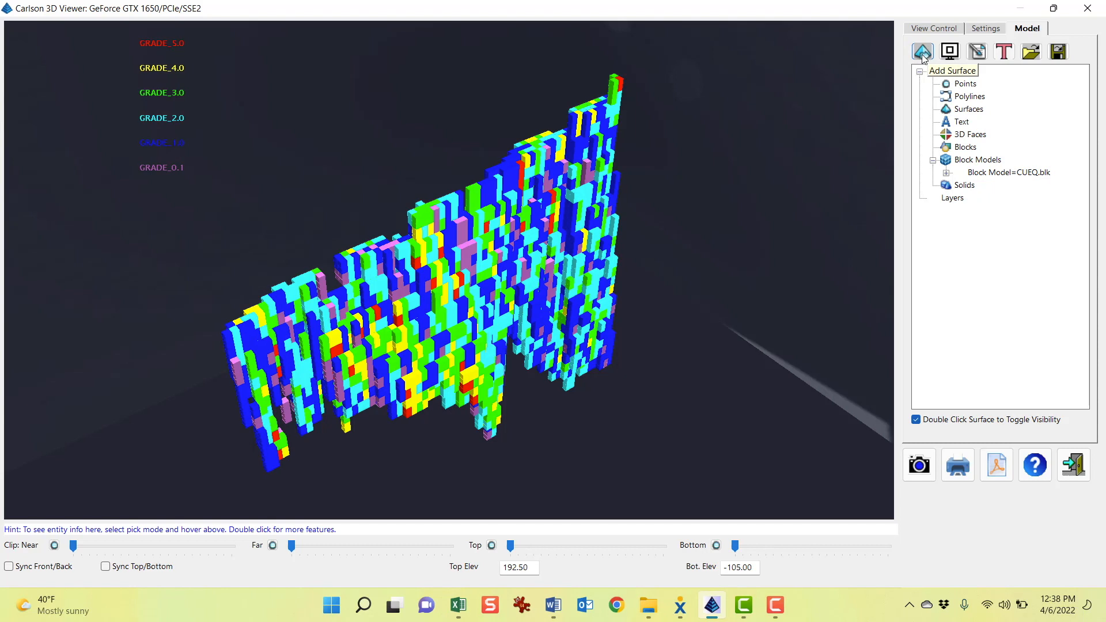
left_click(922, 57)
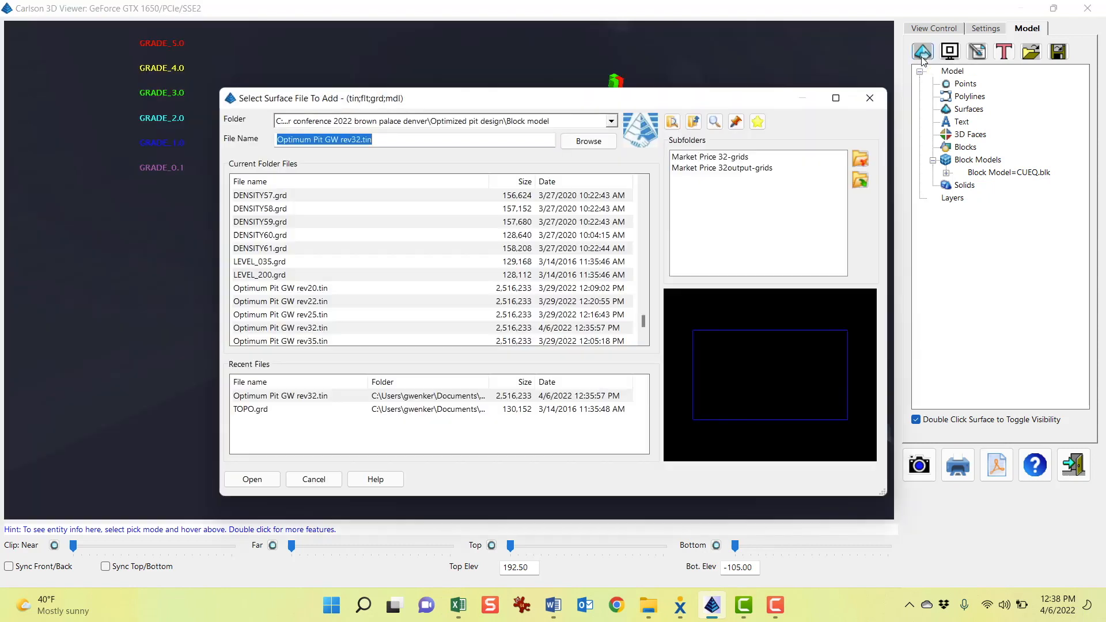
left_click(281, 397)
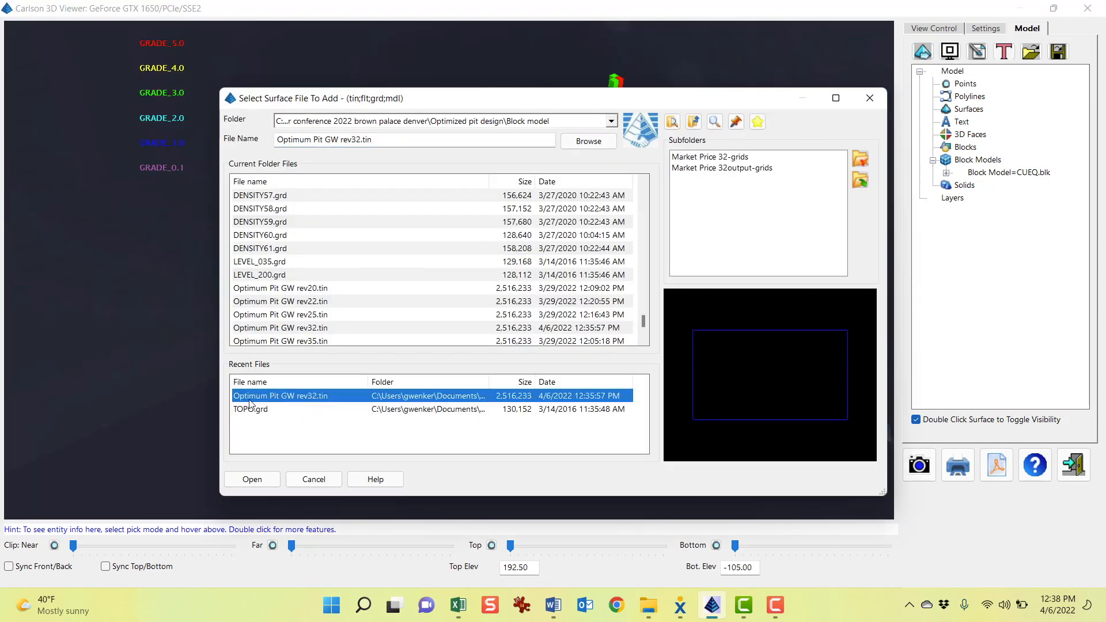
double_click(333, 397)
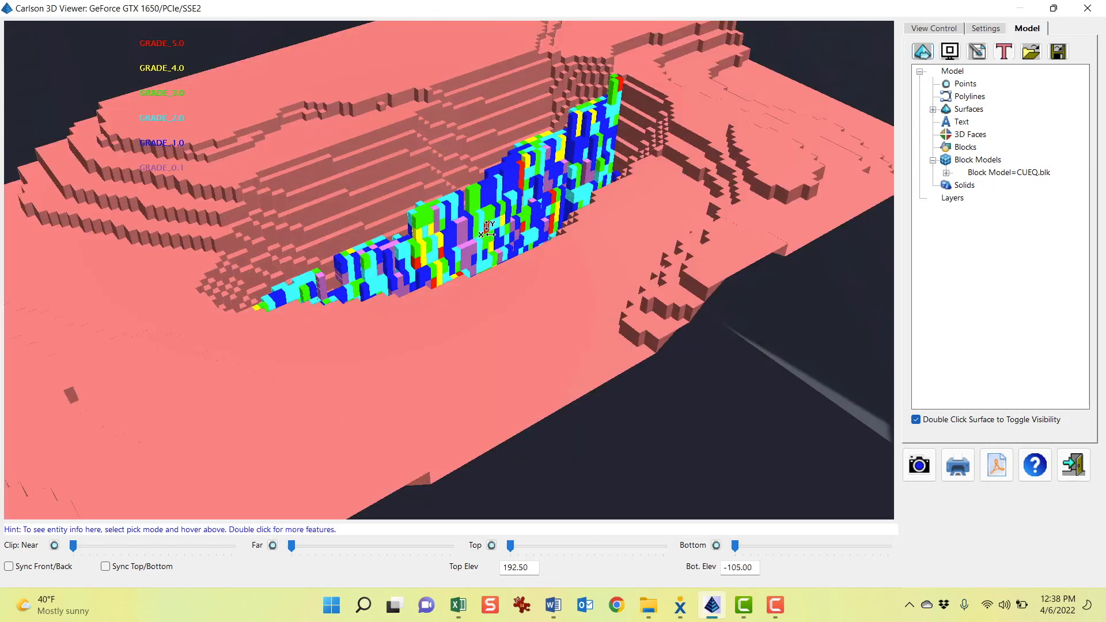
Orbit and zoom the 3D view to examine the graded blocks beneath and around the optimum pit surface, then exit the viewer
scroll(488, 229, "down", 3)
left_click_drag(489, 334, 505, 371)
scroll(510, 261, "up", 4)
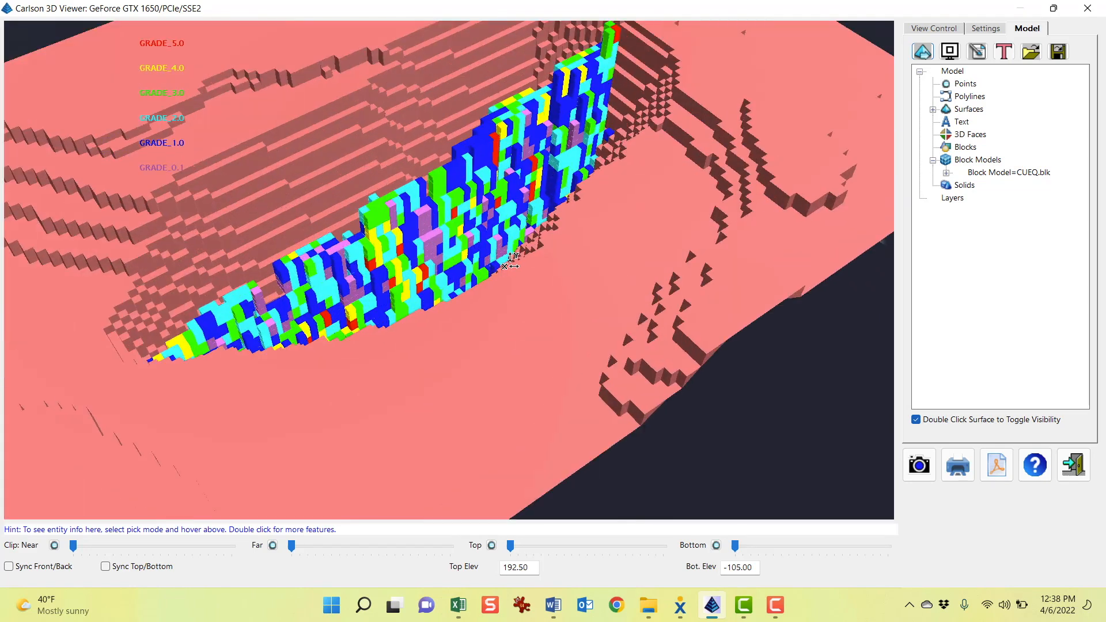
left_click_drag(807, 193, 537, 39)
left_click_drag(446, 274, 427, 130)
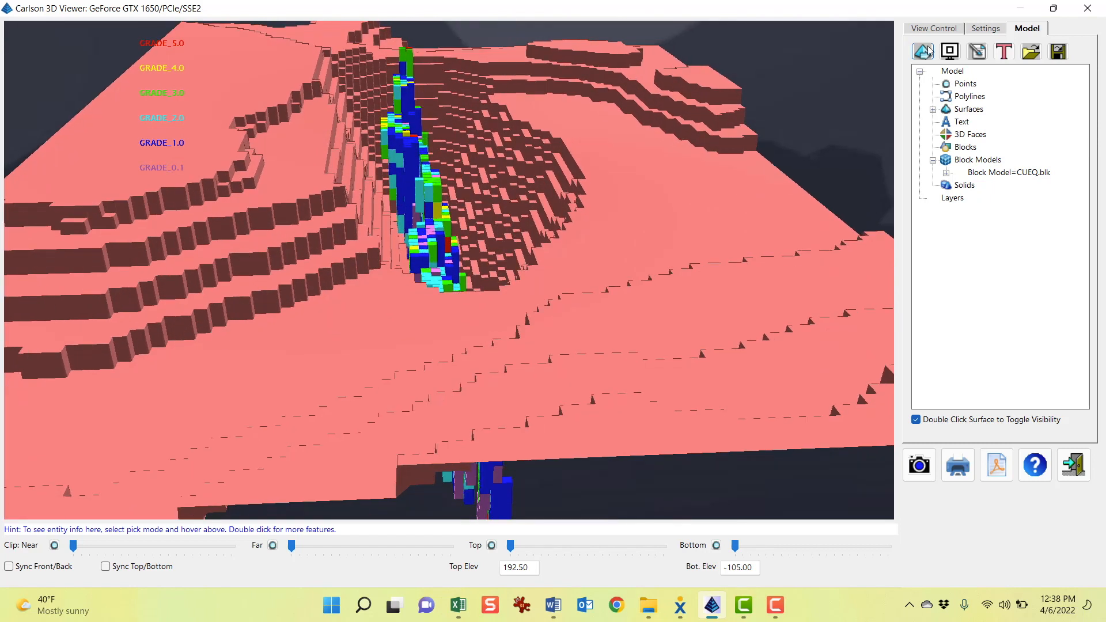
left_click(932, 32)
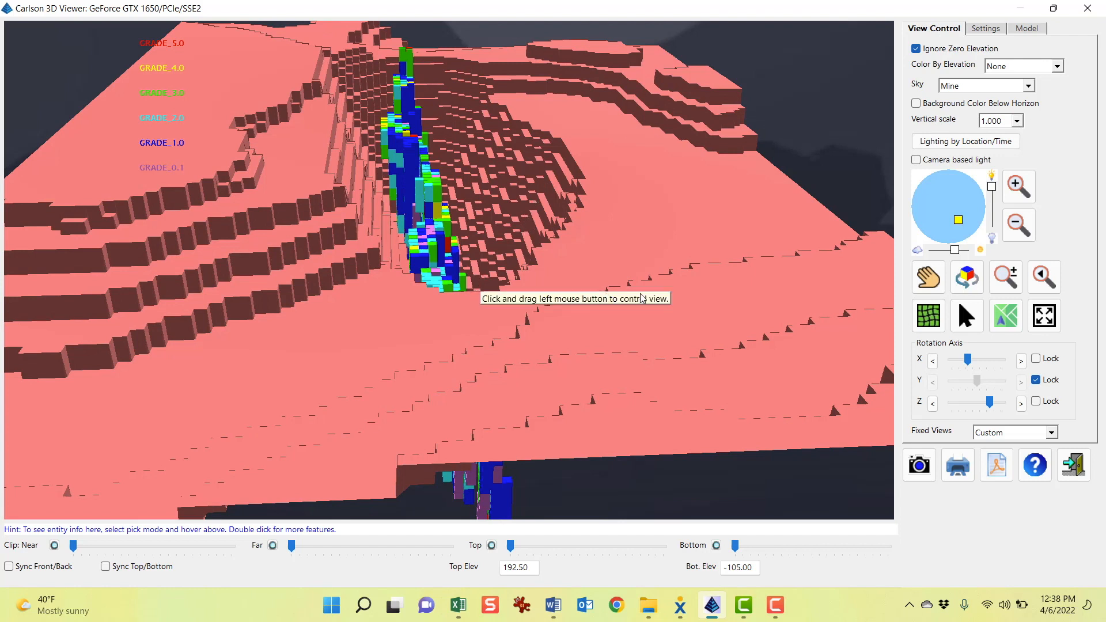
left_click_drag(823, 337, 780, 382)
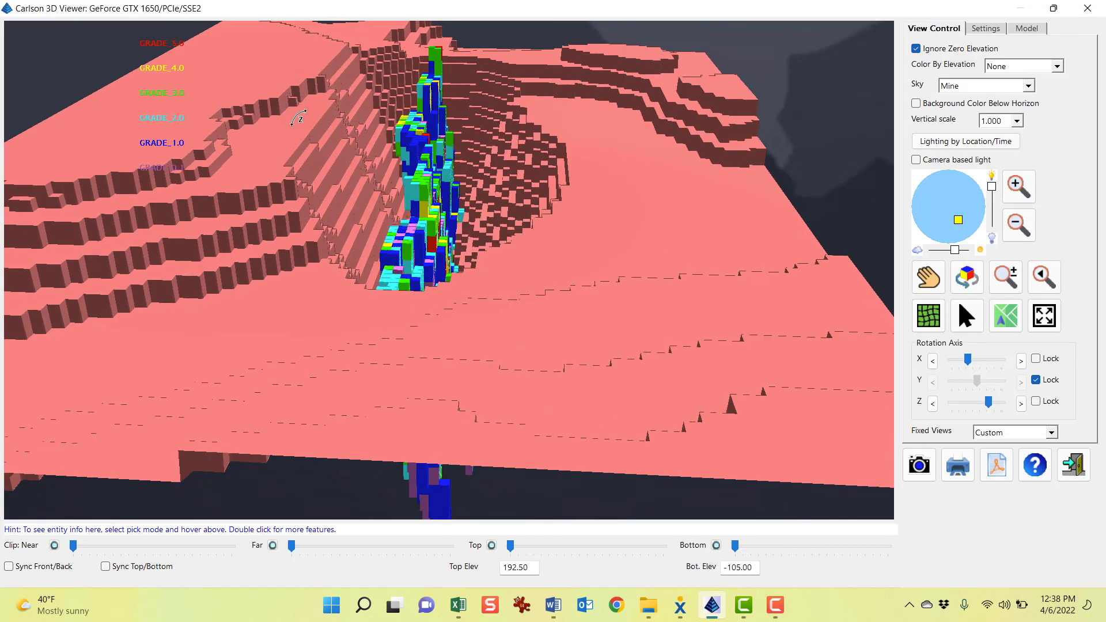
left_click_drag(827, 300, 503, 284)
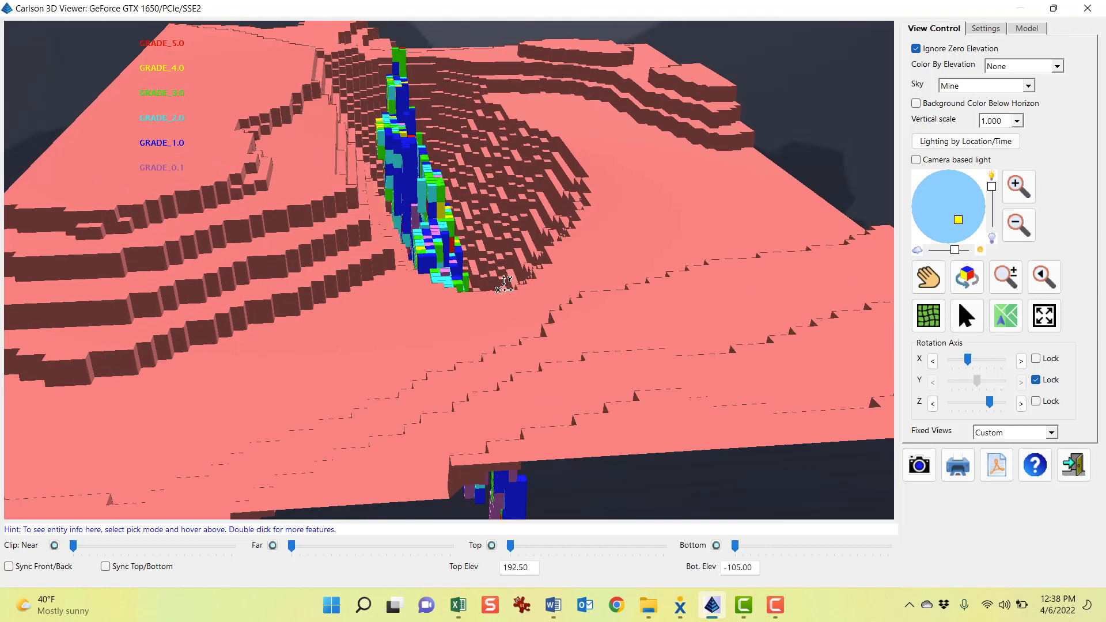
left_click_drag(401, 304, 374, 255)
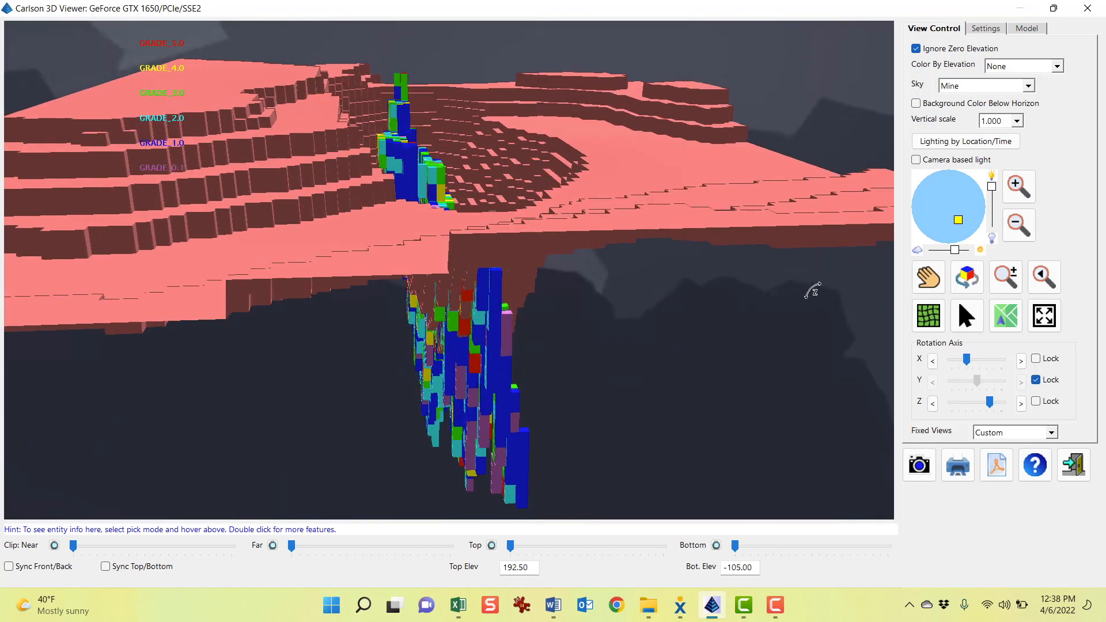
left_click_drag(778, 268, 750, 300)
left_click_drag(461, 262, 540, 256)
left_click_drag(755, 379, 513, 281)
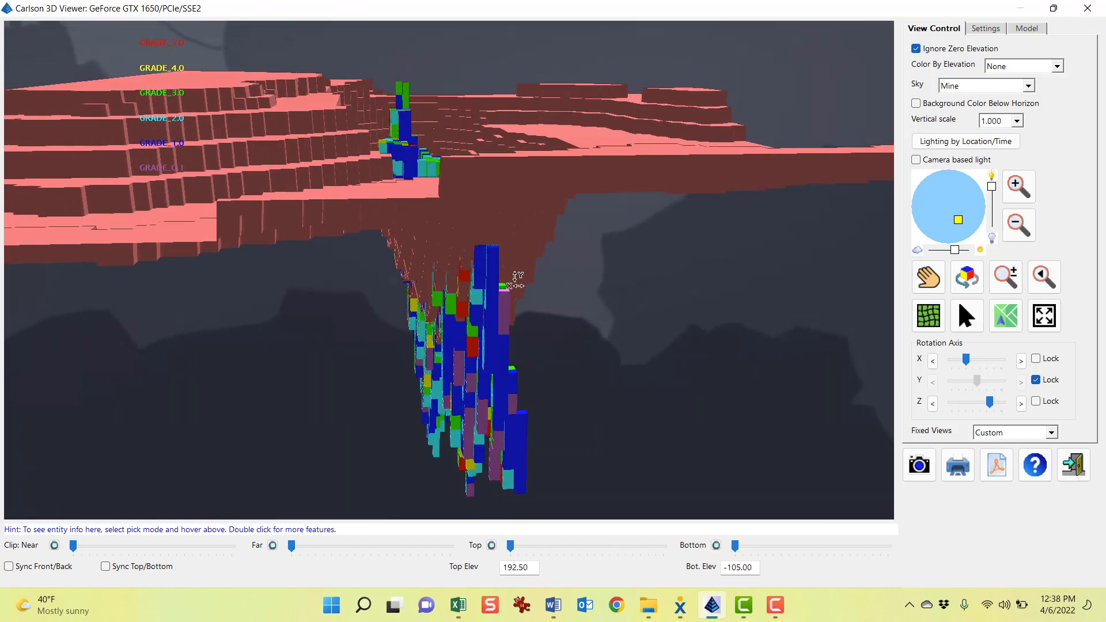
left_click_drag(479, 369, 472, 151)
left_click_drag(721, 390, 311, 345)
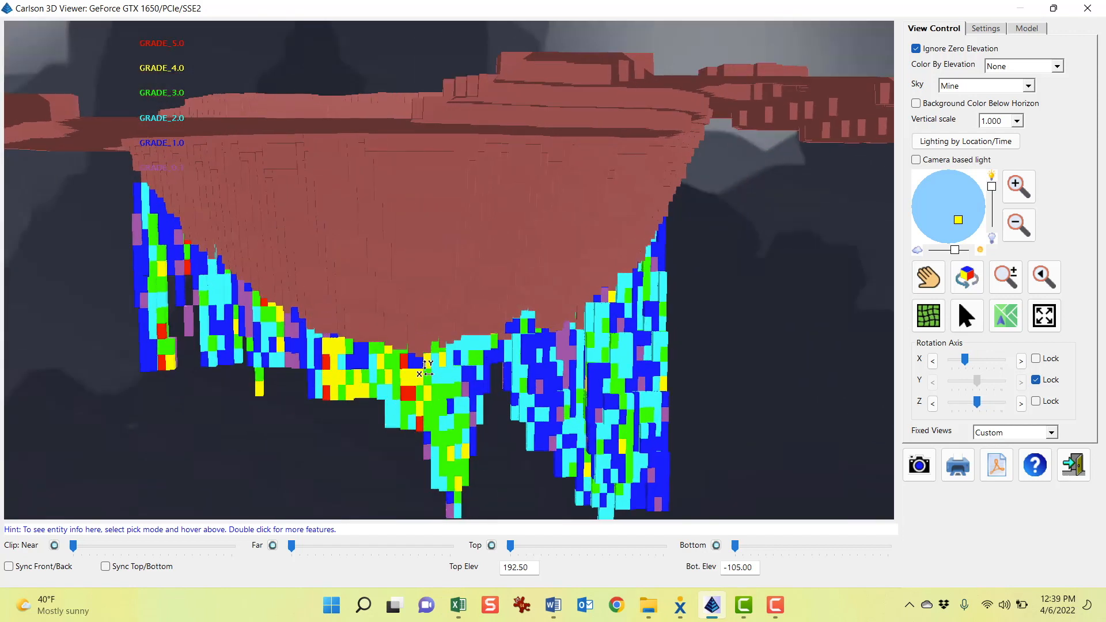
left_click_drag(455, 349, 459, 354)
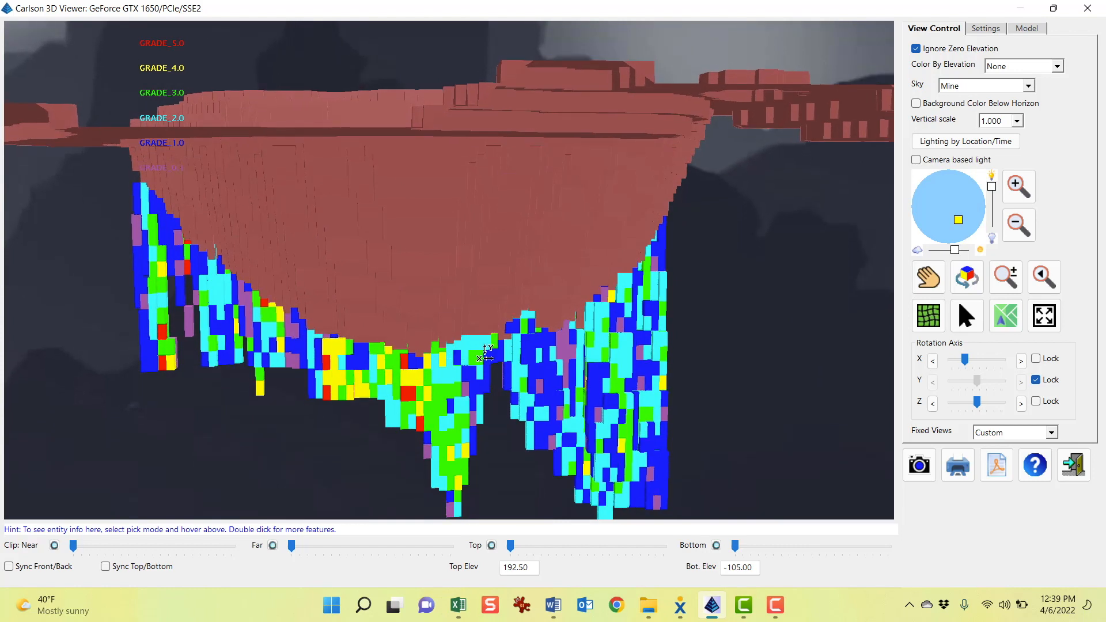
middle_click_drag(486, 356, 429, 273)
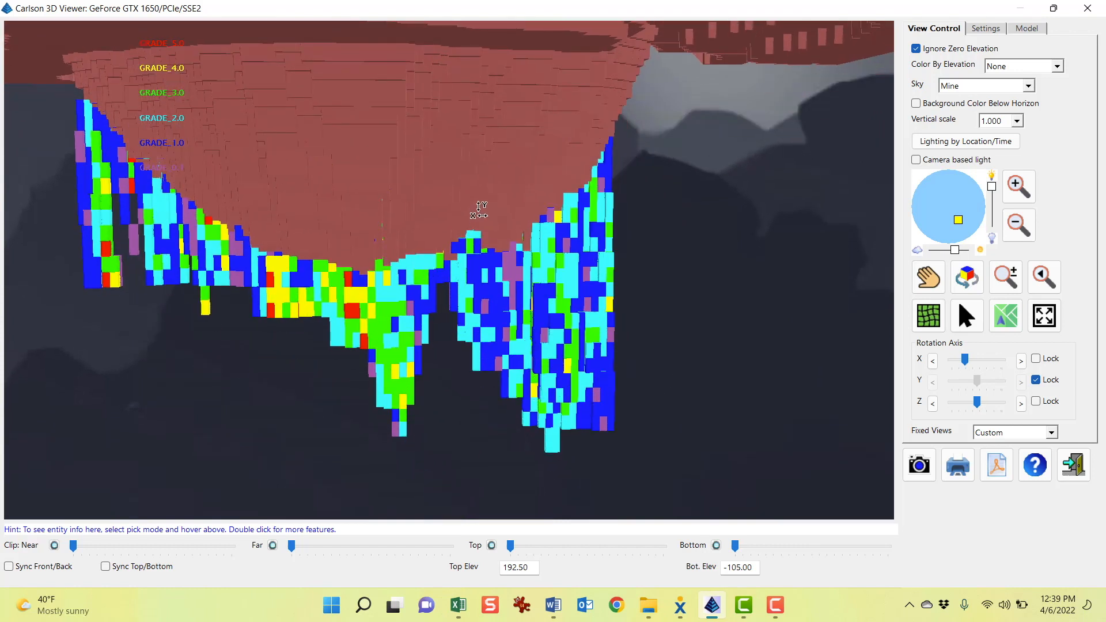
left_click_drag(341, 221, 448, 218)
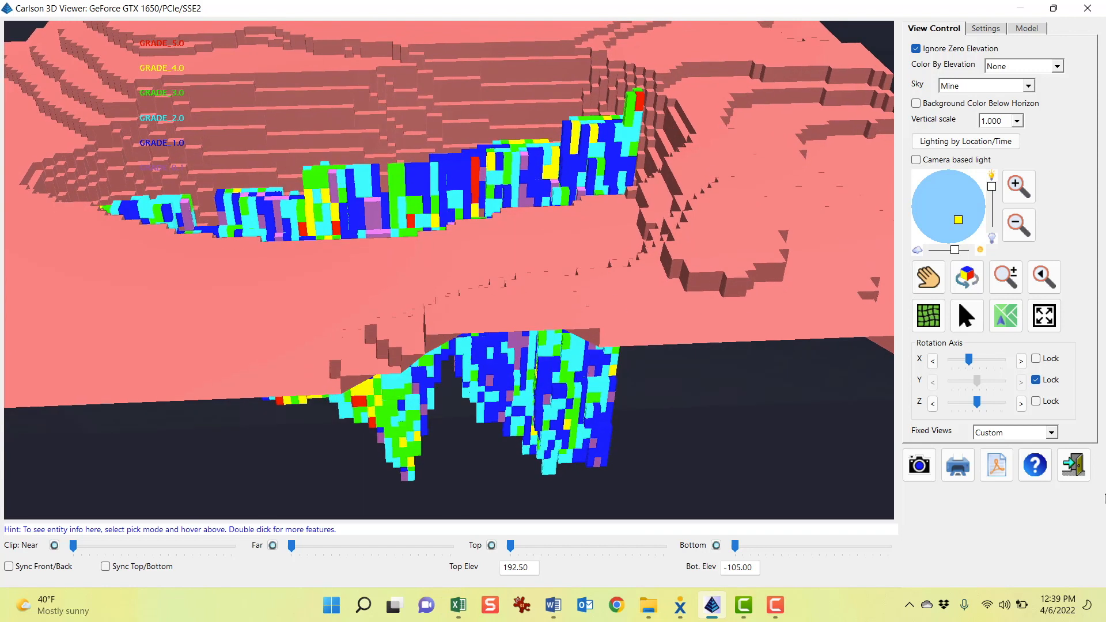
left_click(1073, 467)
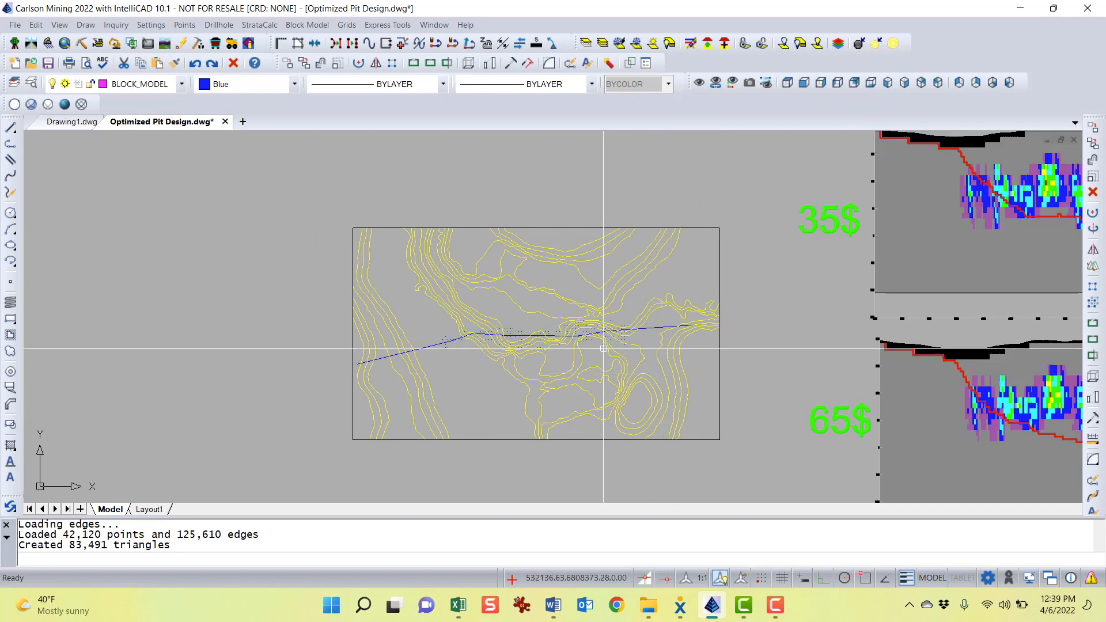
Reopen the CUEQ block model with the GRADE_CUEQ grade file in the Block Model 3D Viewer, hiding the WASTE grade
mouse_move(851, 420)
middle_mouse_down()
mouse_move(878, 250)
mouse_move(905, 342)
middle_mouse_up()
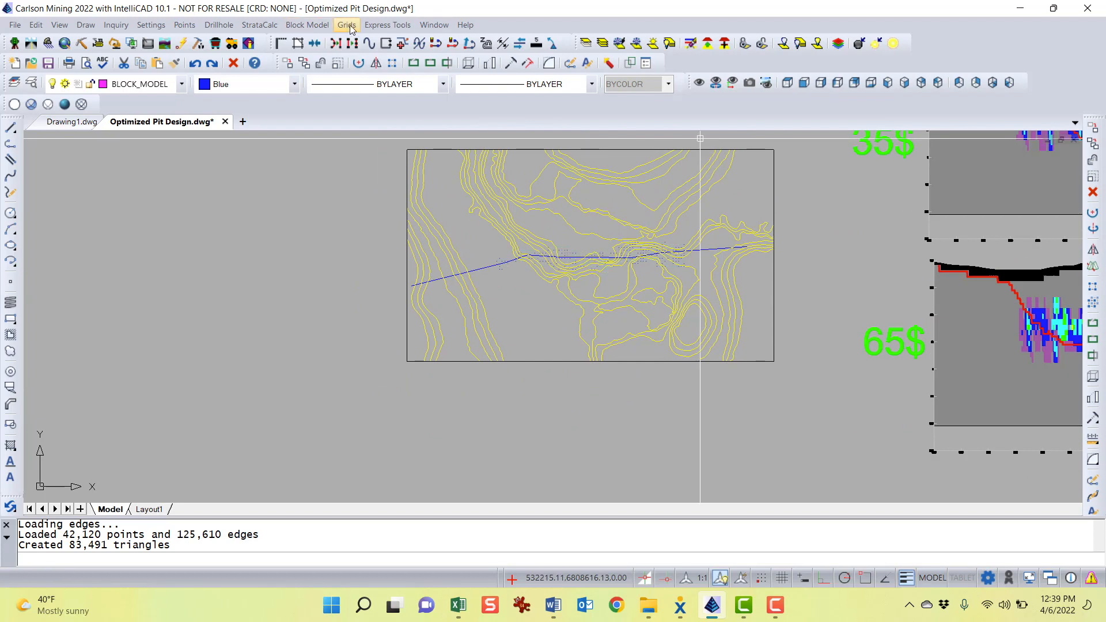
left_click(294, 26)
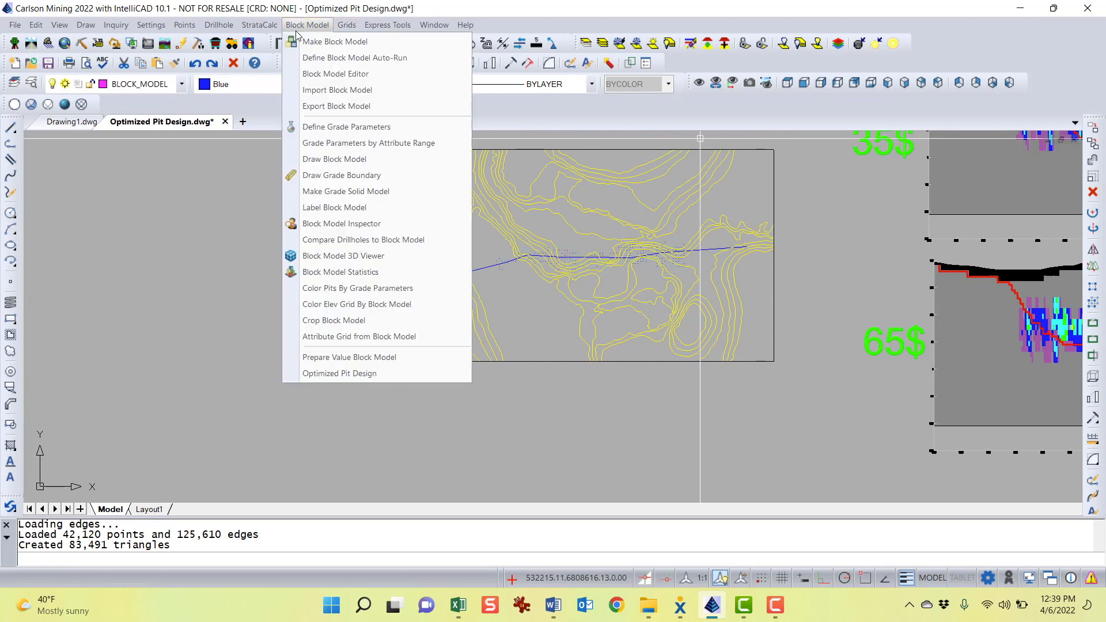
left_click(367, 259)
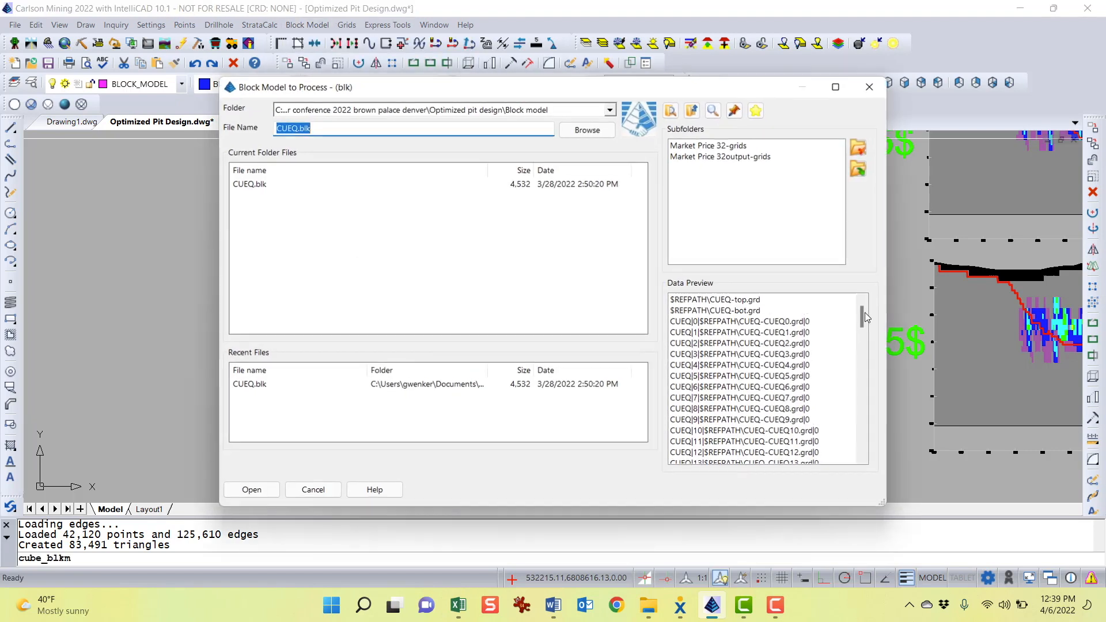
left_click(248, 184)
double_click(248, 185)
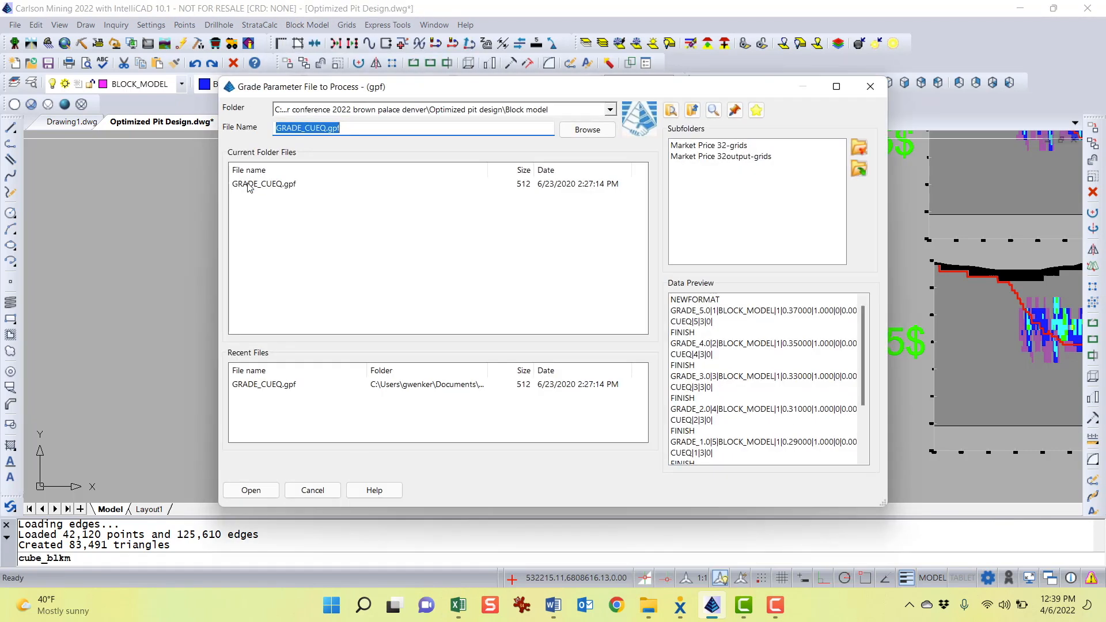
double_click(249, 185)
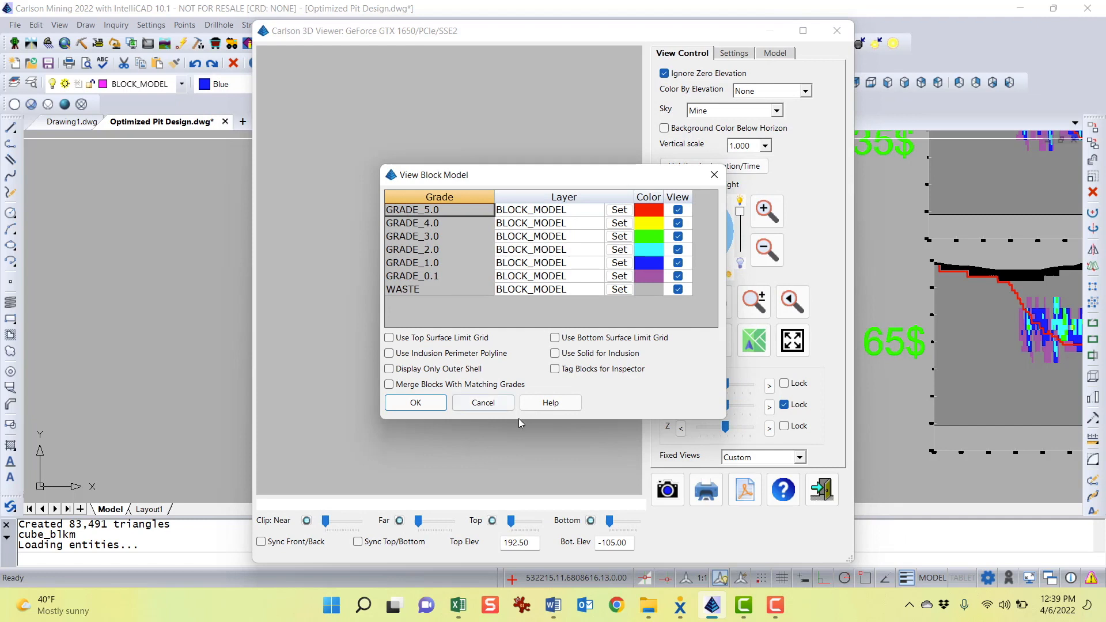
left_click(677, 290)
left_click(414, 403)
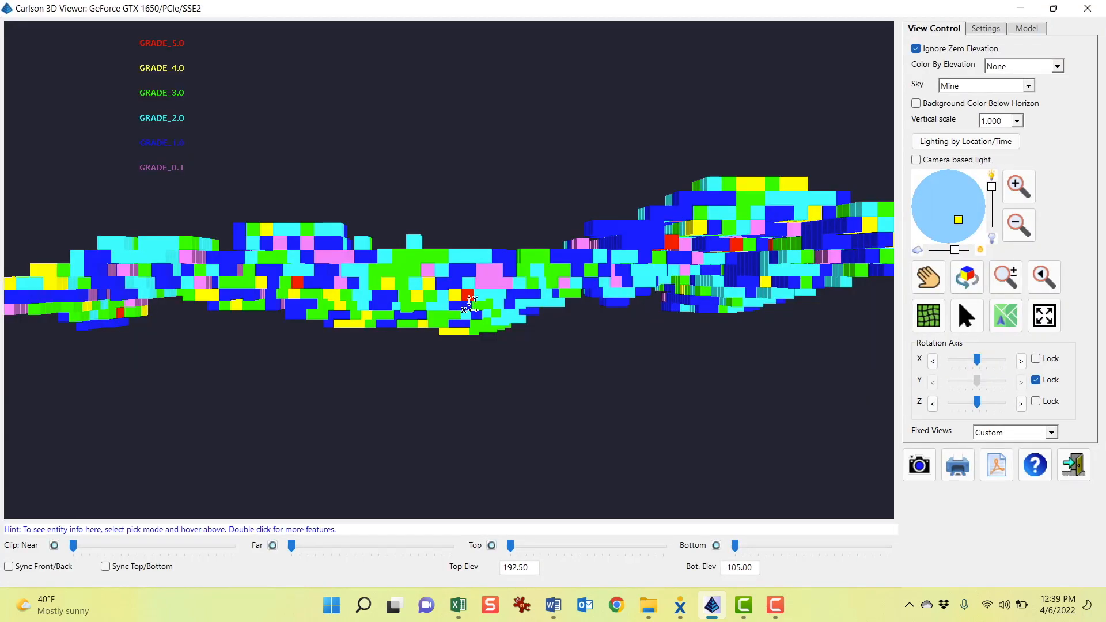
Add the Optimum Pit GW rev65.tin surface to the 3D view alongside the block model
left_click(1027, 28)
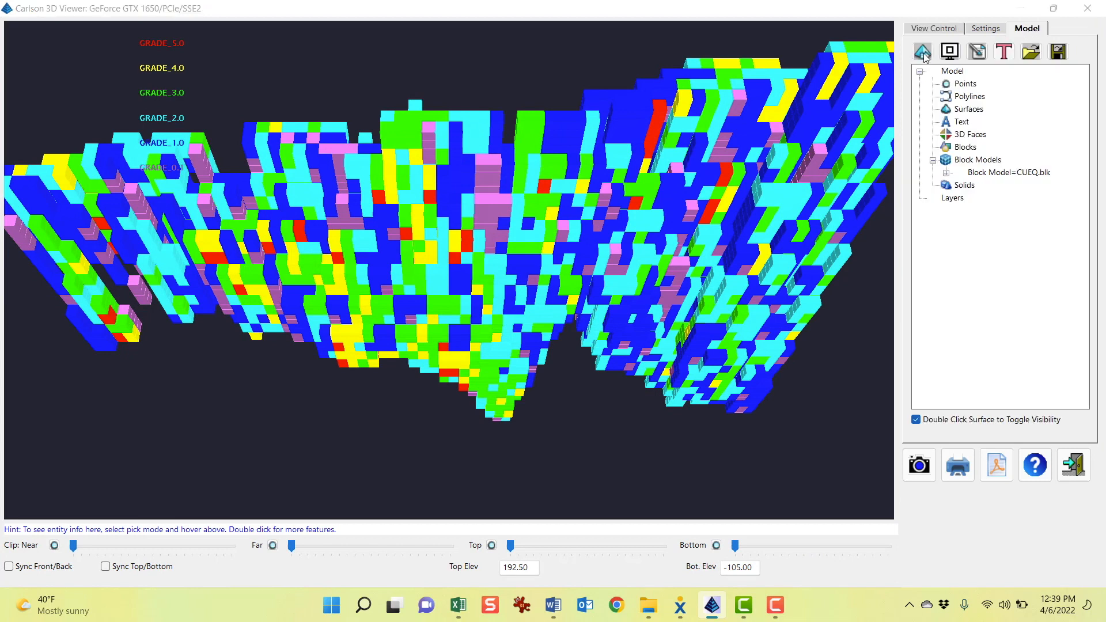
left_click(922, 52)
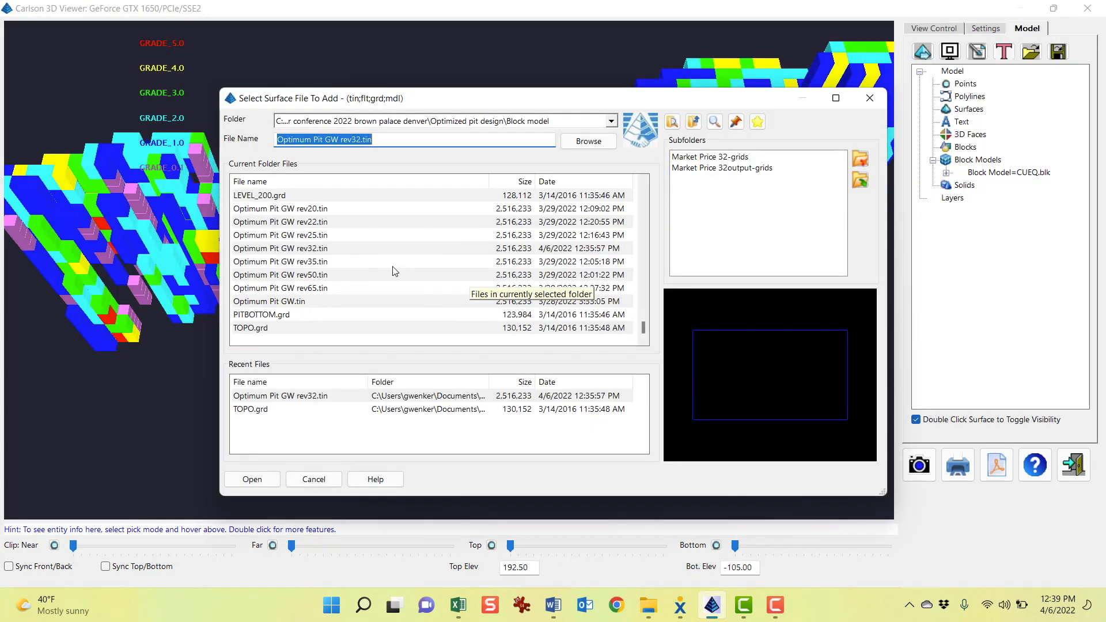
double_click(326, 288)
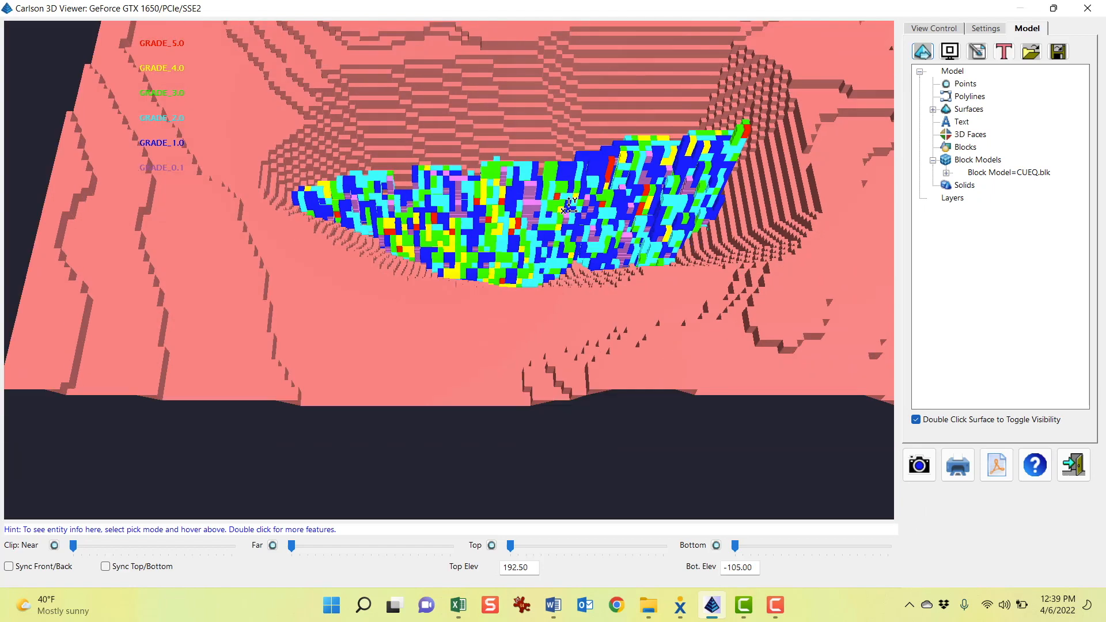
Add the Optimum Pit GW rev20.tin surface to the 3D view as a second pit surface
left_click_drag(566, 252, 600, 174)
left_click_drag(877, 191, 657, 201)
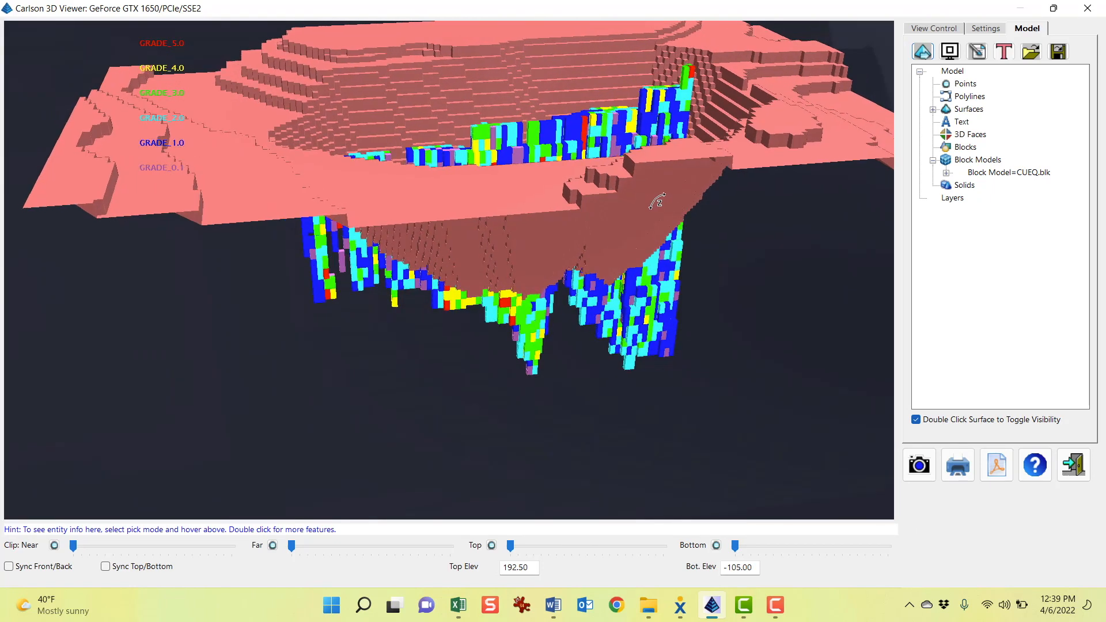
left_click_drag(512, 312, 586, 201)
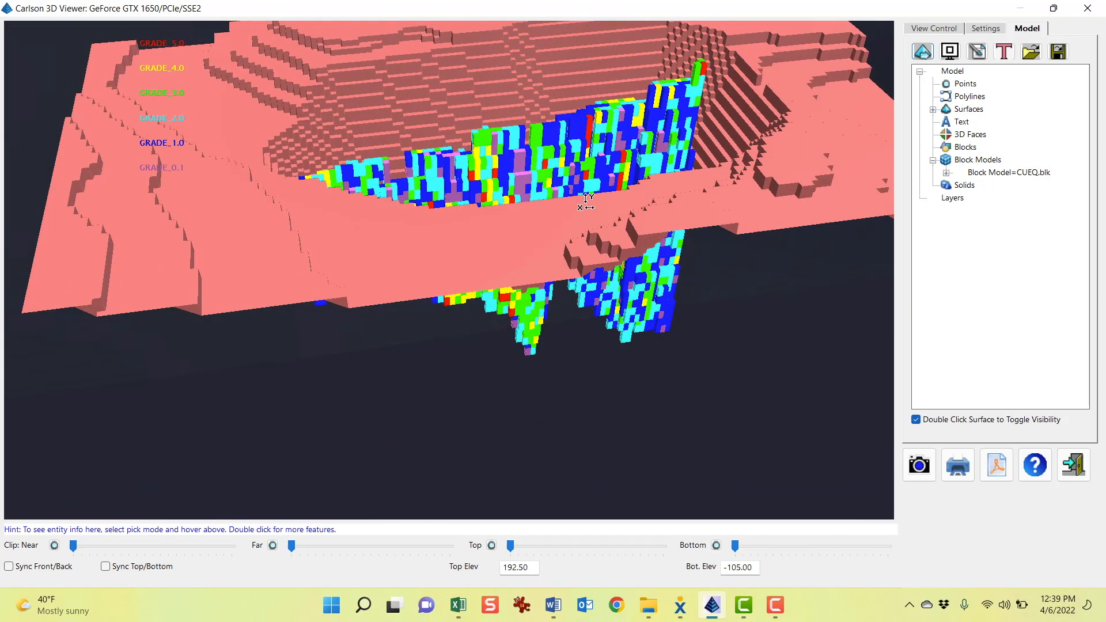
middle_click_drag(594, 161, 590, 258)
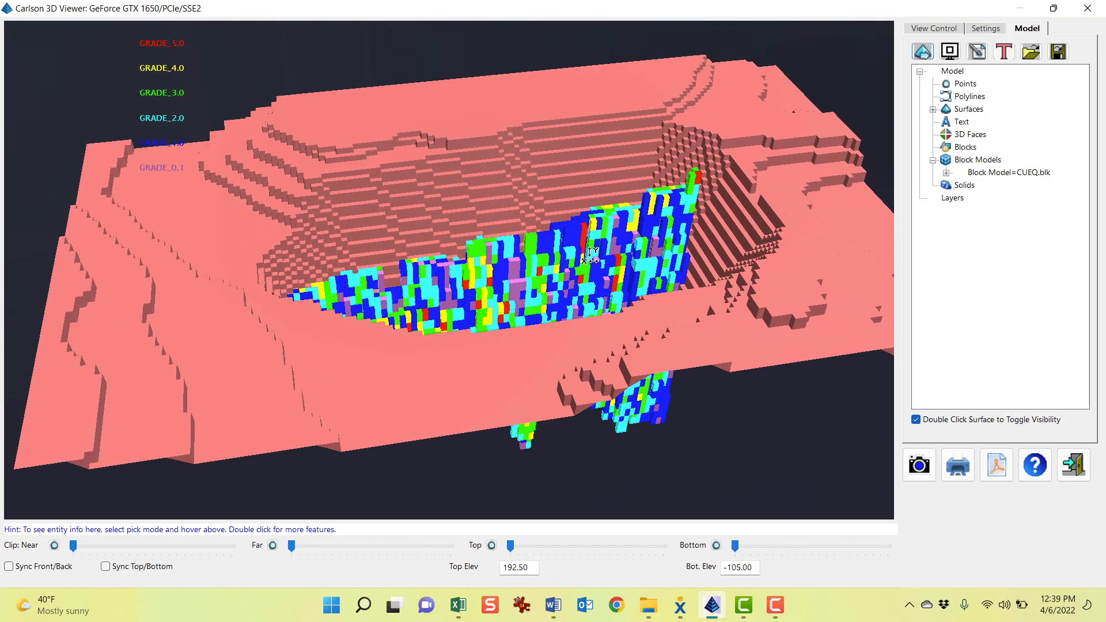
left_click_drag(868, 101, 866, 85)
left_click(922, 54)
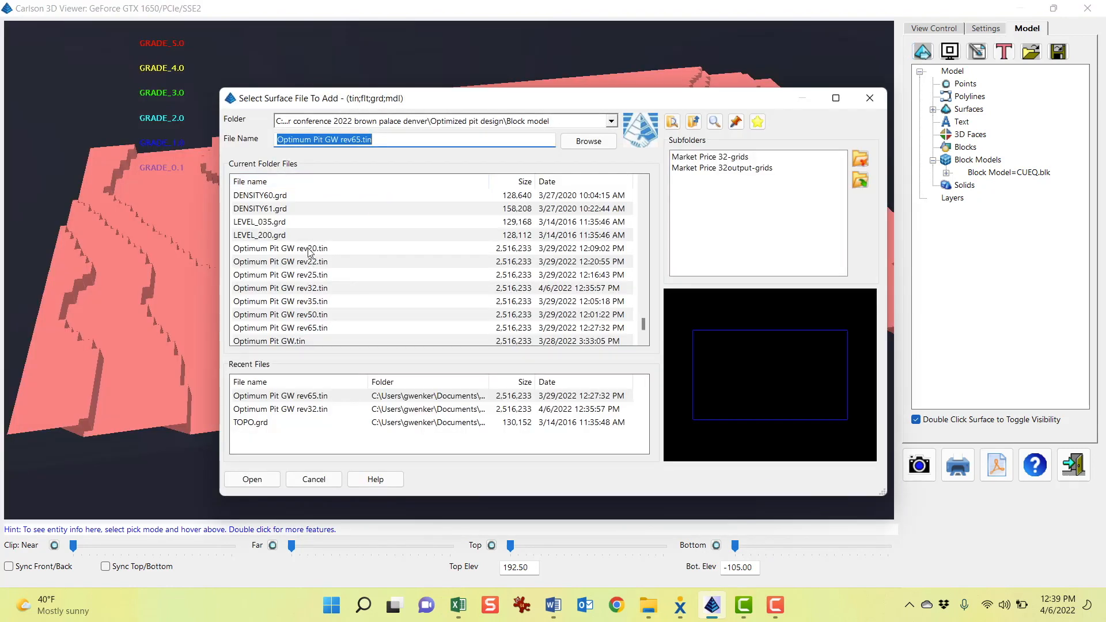
left_click(309, 249)
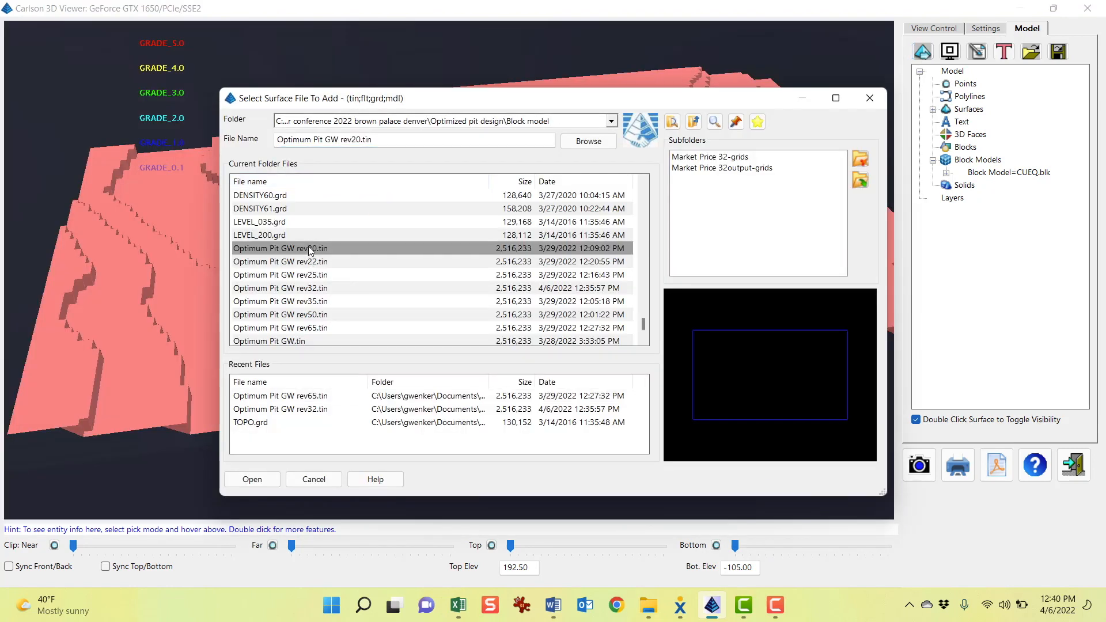
double_click(344, 248)
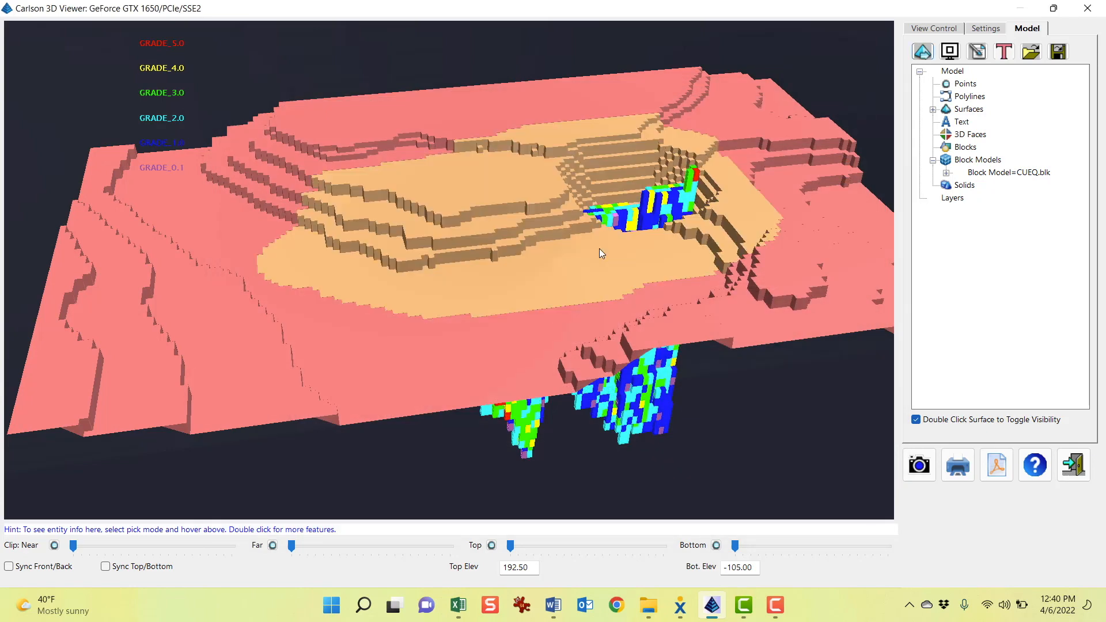
Hide the Optimum Pit GW rev65 surface through its surface properties so only the rev20 pit shows
left_click_drag(817, 271, 545, 346)
scroll(545, 346, "up", 5)
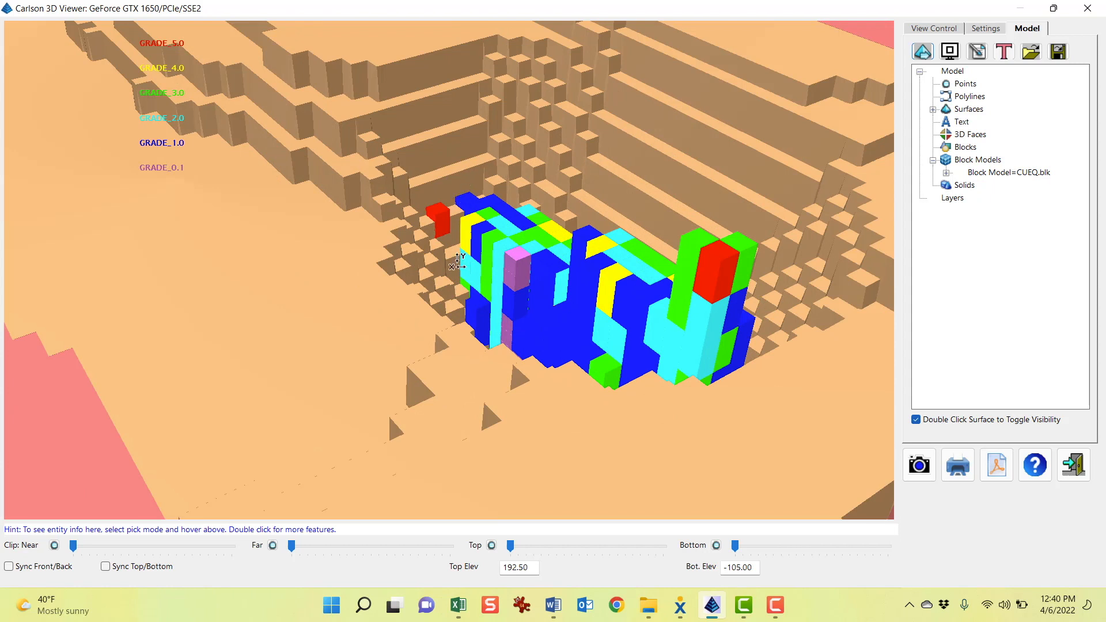
left_click_drag(848, 368, 731, 251)
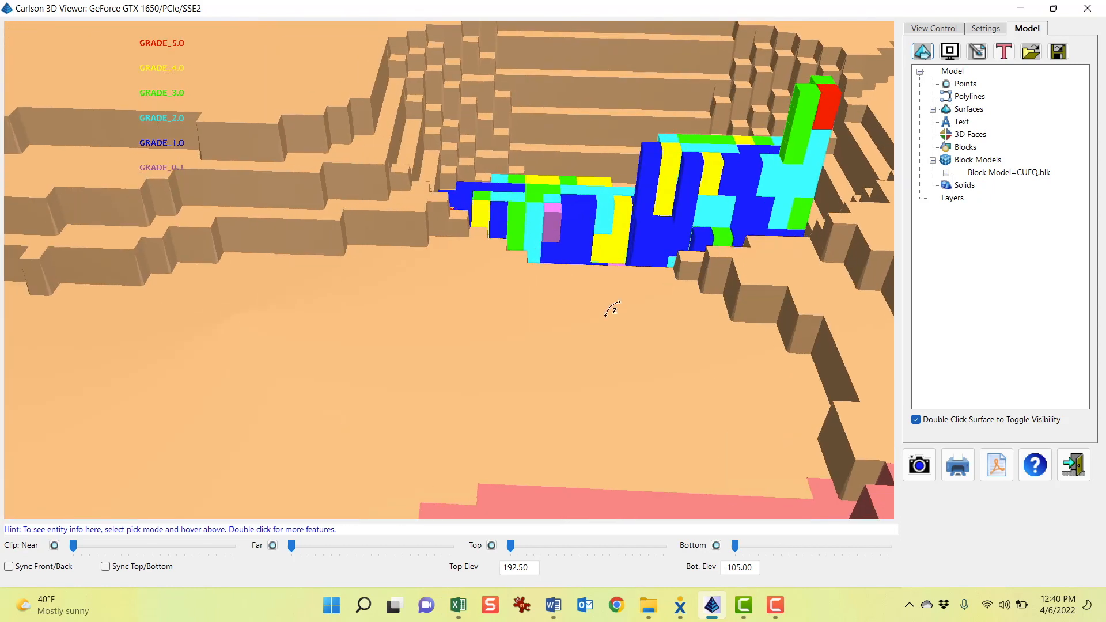
left_click_drag(629, 350, 395, 180)
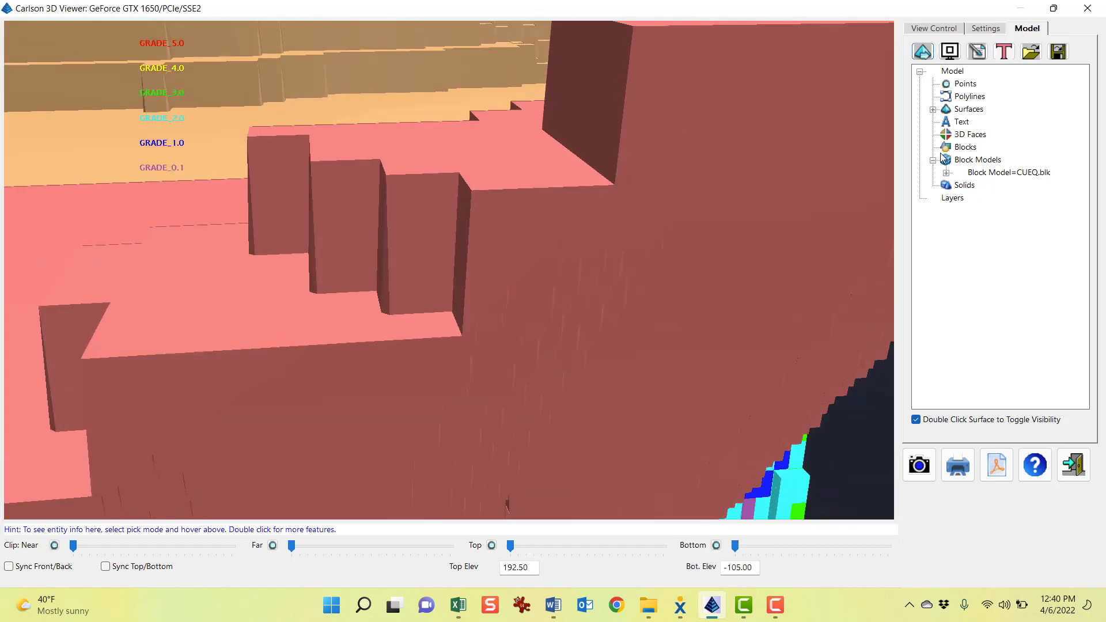
left_click(933, 110)
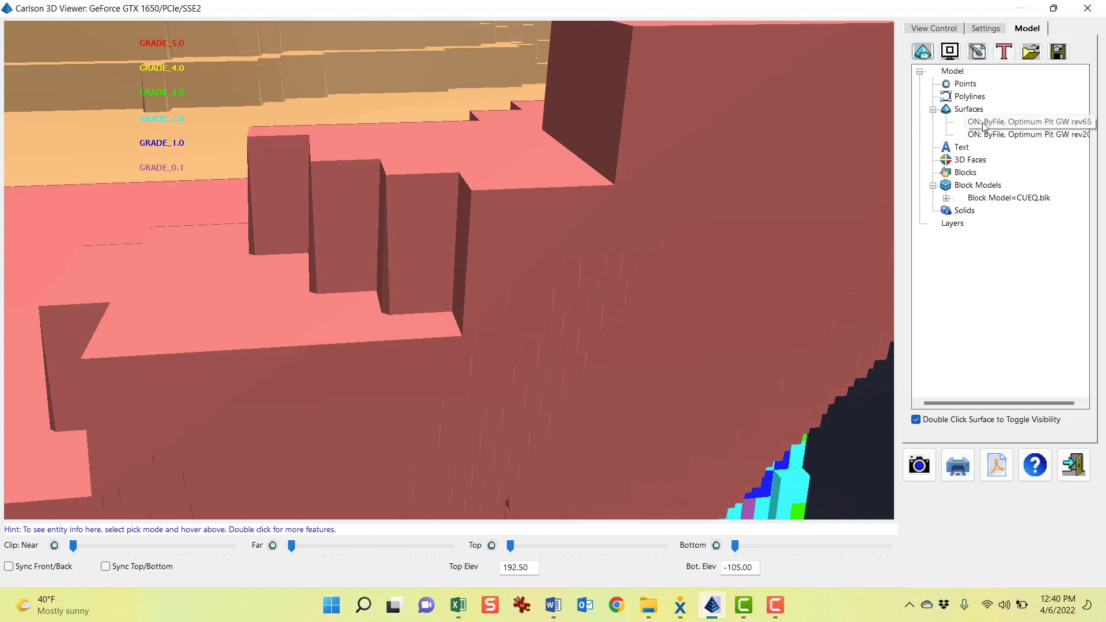
left_click(984, 125)
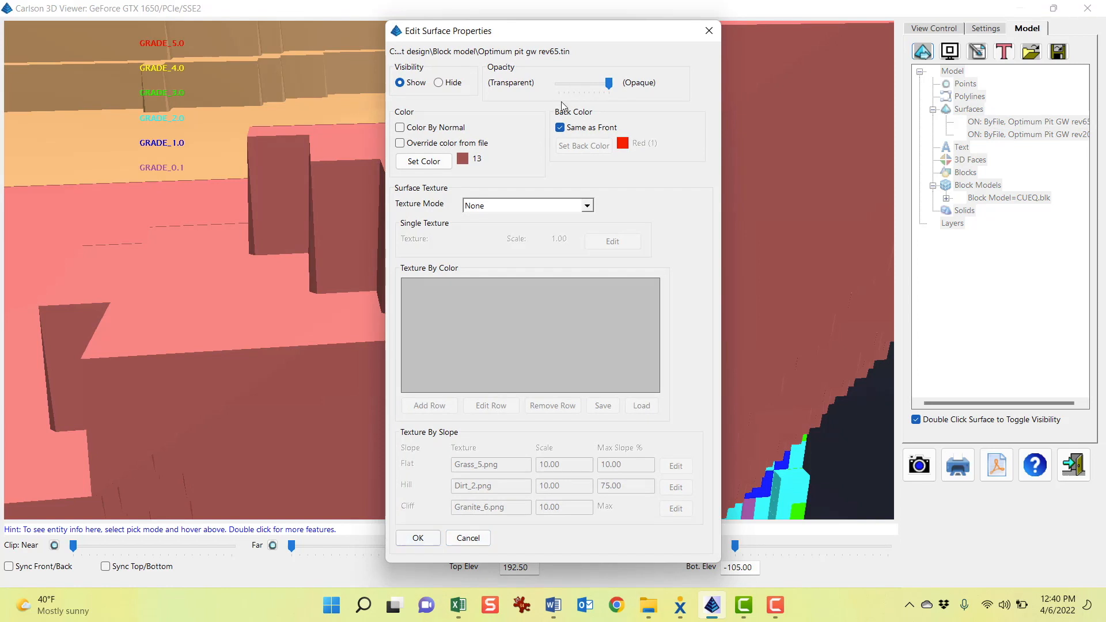
left_click(433, 539)
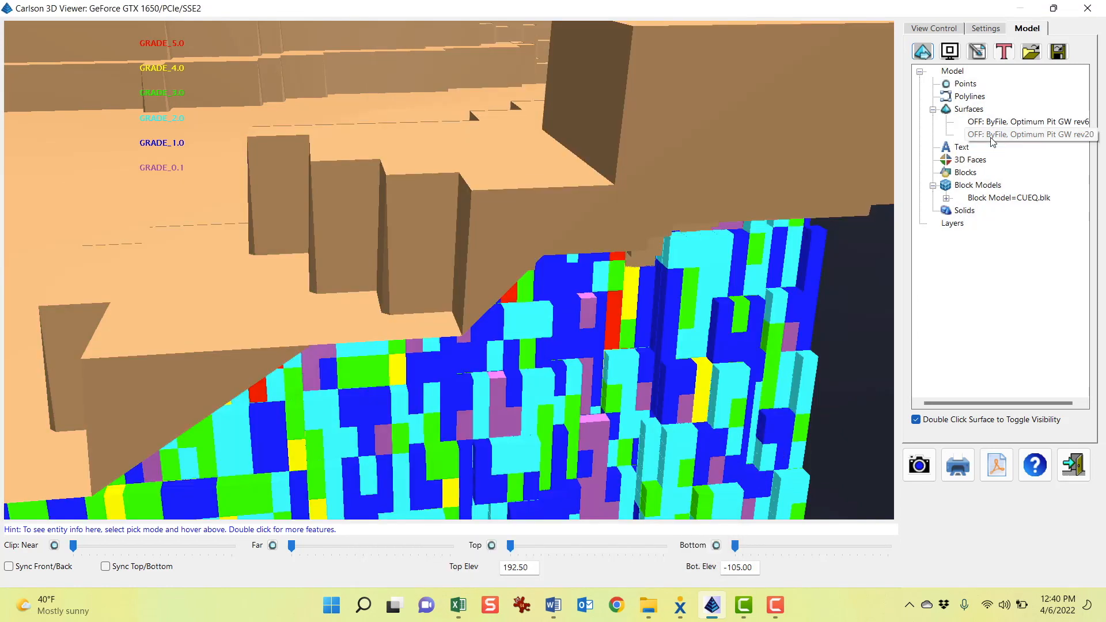
Orbit and zoom around the rev20 pit surface to examine the graded blocks inside and below it, then exit the viewer
left_click(992, 137)
left_click_drag(627, 211, 624, 244)
left_click_drag(407, 199, 569, 170)
scroll(434, 261, "down", 6)
scroll(494, 280, "up", 6)
scroll(493, 280, "down", 3)
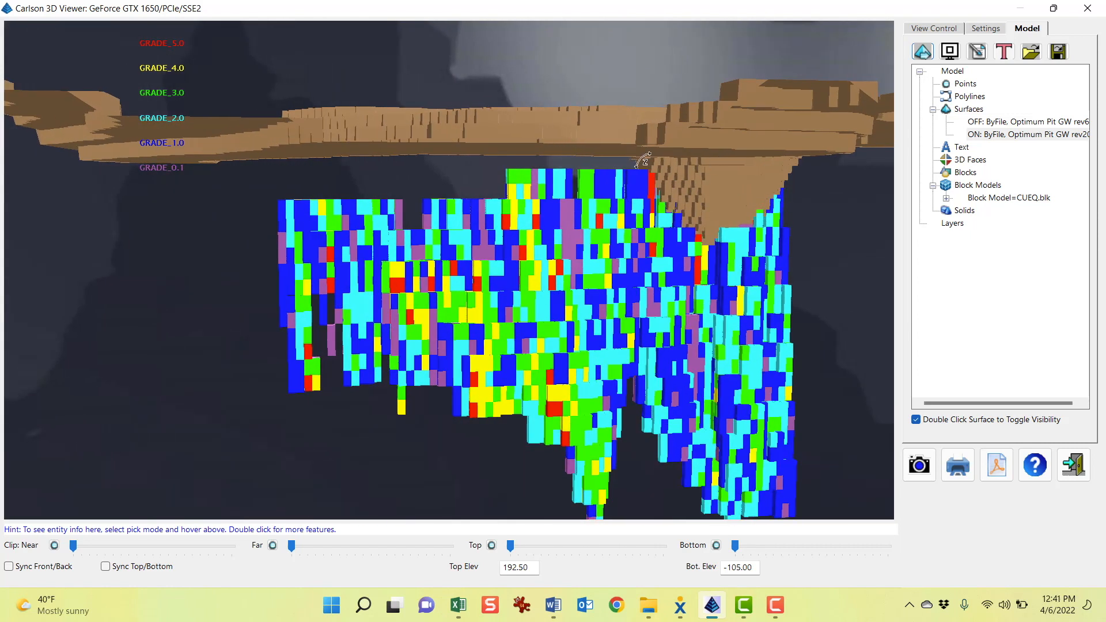
scroll(565, 160, "up", 3)
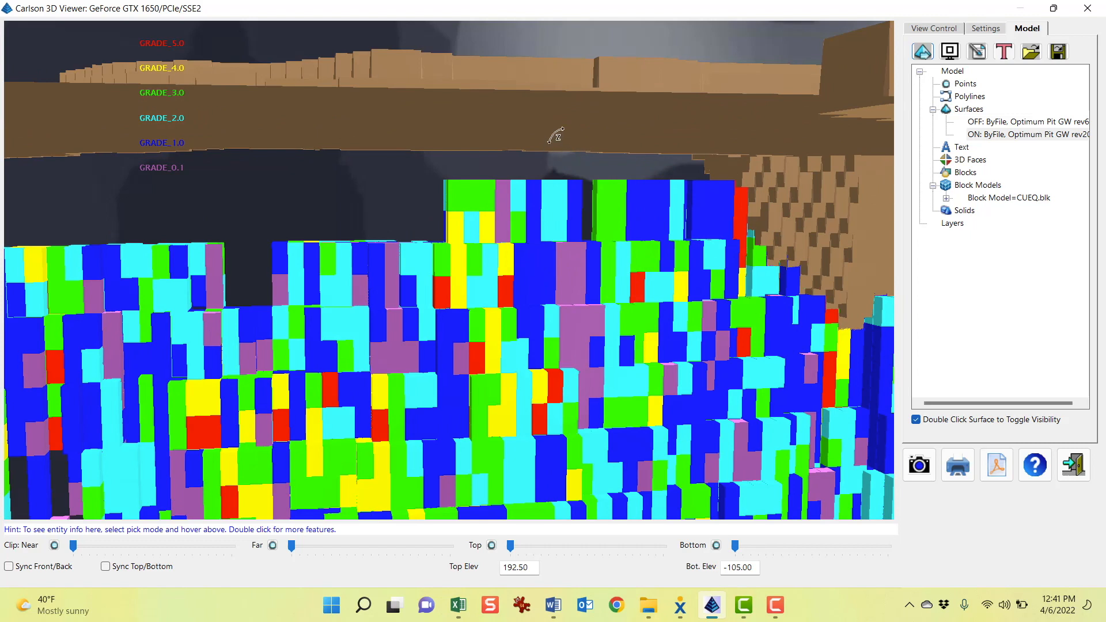
left_click_drag(668, 262, 752, 259)
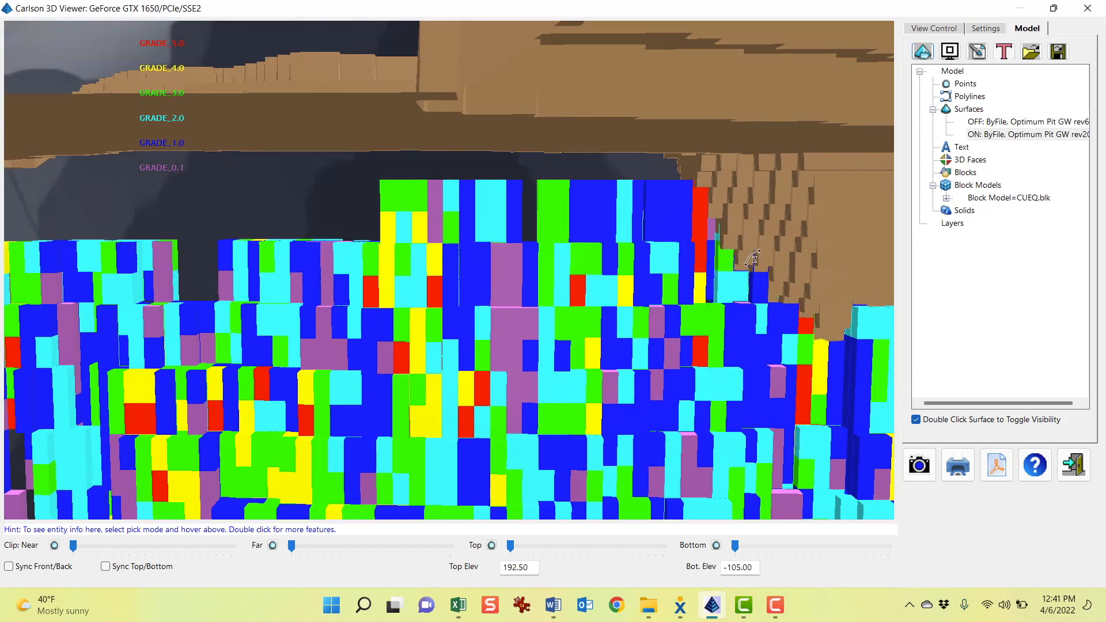
left_click_drag(639, 284, 294, 237)
scroll(380, 259, "down", 10)
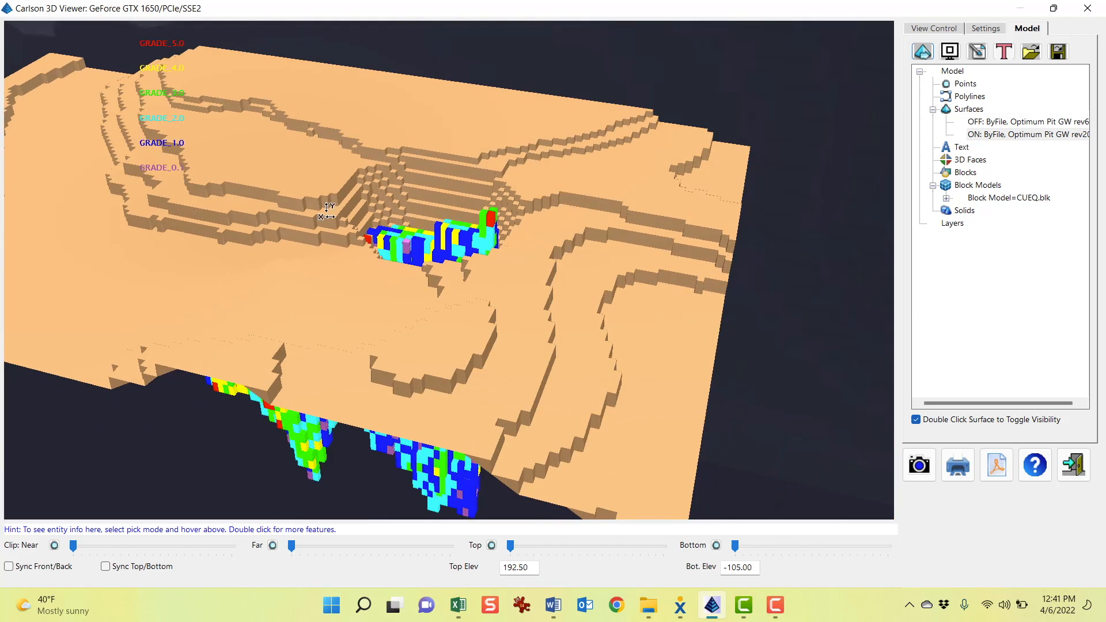
left_click_drag(327, 213, 649, 228)
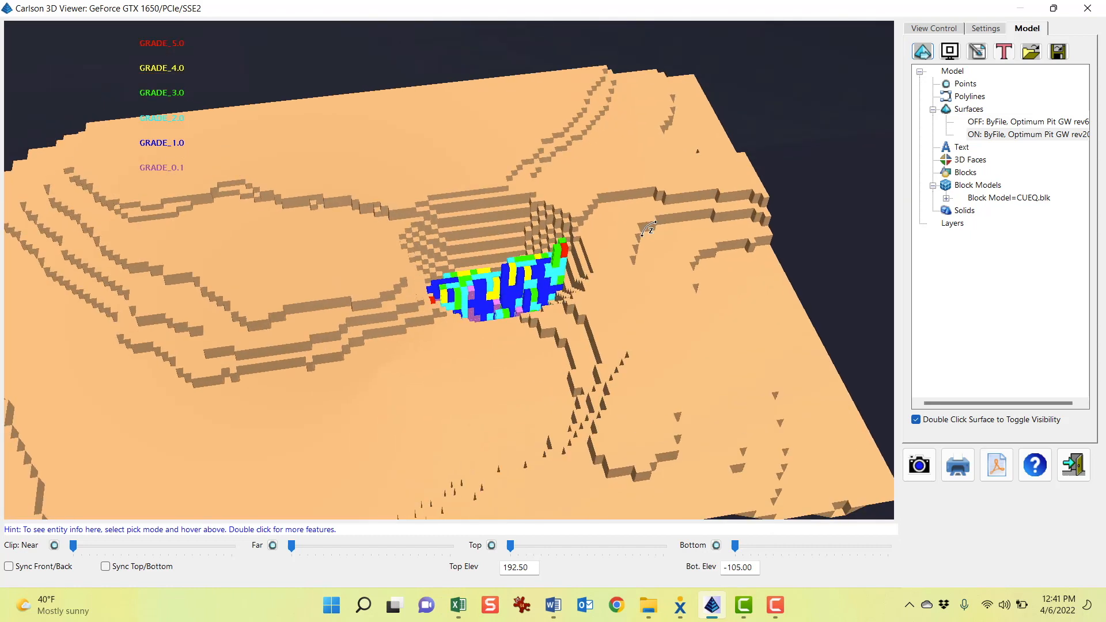
left_click(1084, 470)
Examine the 20$ and 22$ price cross-sections in the drawing, comparing each pit outline against the block grades
scroll(684, 283, "down", 2)
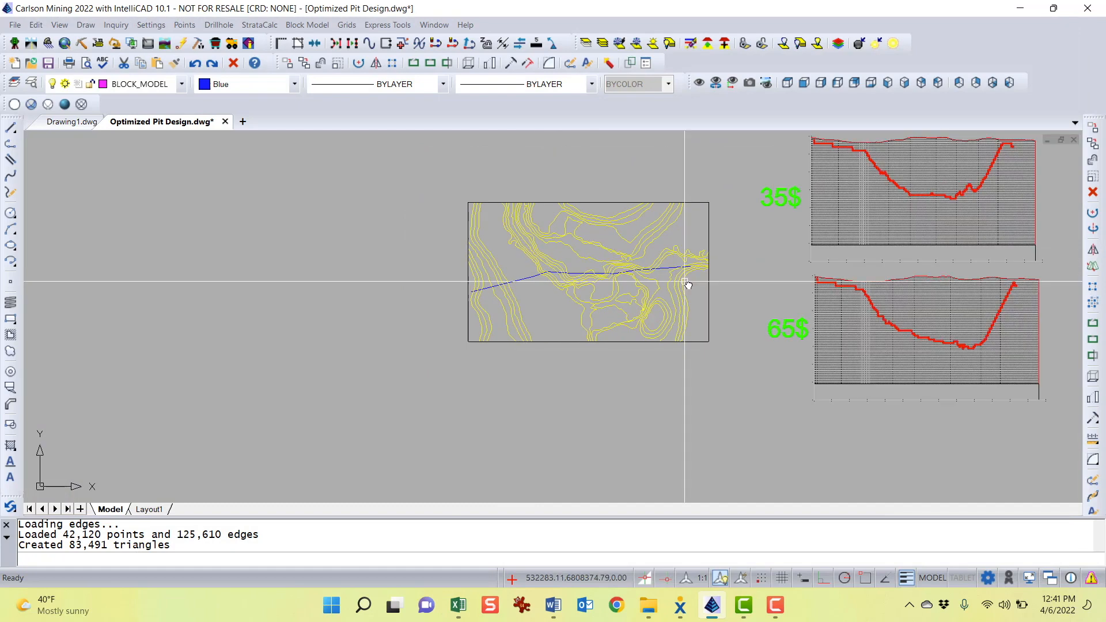
middle_click_drag(684, 284, 475, 408)
scroll(476, 391, "down", 1)
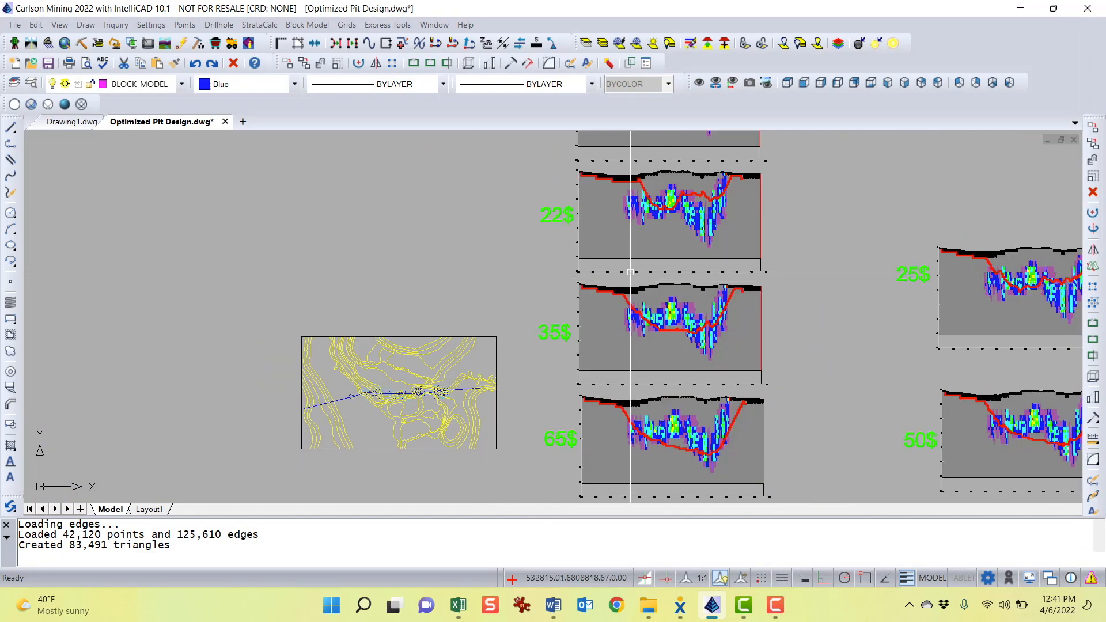
mouse_move(575, 247)
middle_mouse_down()
mouse_move(468, 271)
mouse_move(408, 243)
middle_mouse_up()
scroll(462, 266, "down", 1)
mouse_move(481, 224)
middle_mouse_down()
mouse_move(469, 362)
mouse_move(587, 254)
mouse_move(573, 283)
middle_mouse_up()
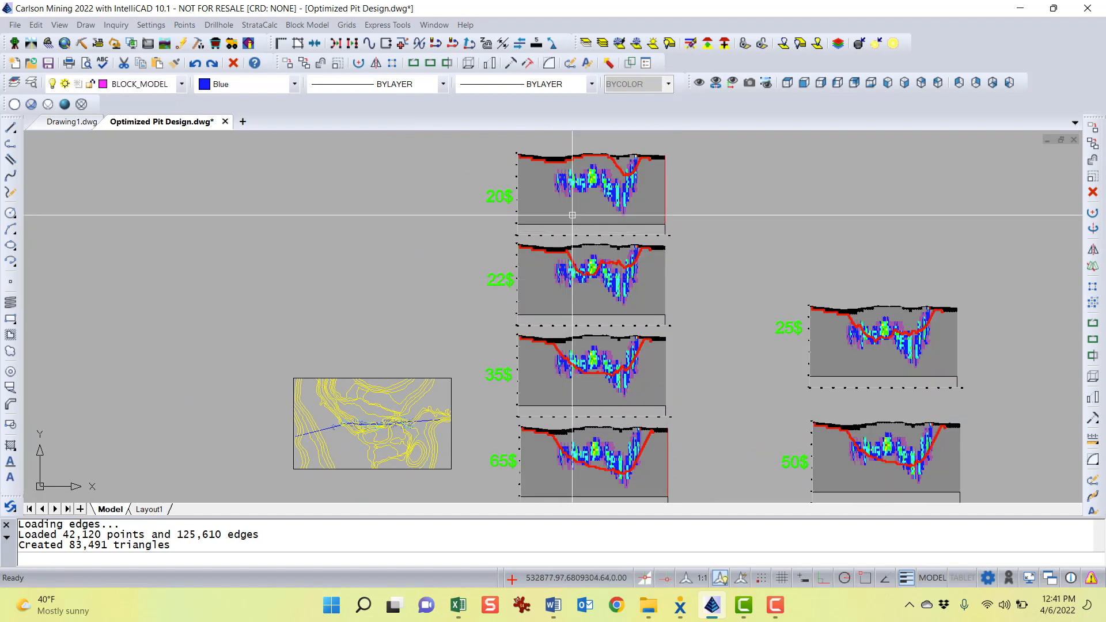
scroll(631, 156, "up", 3)
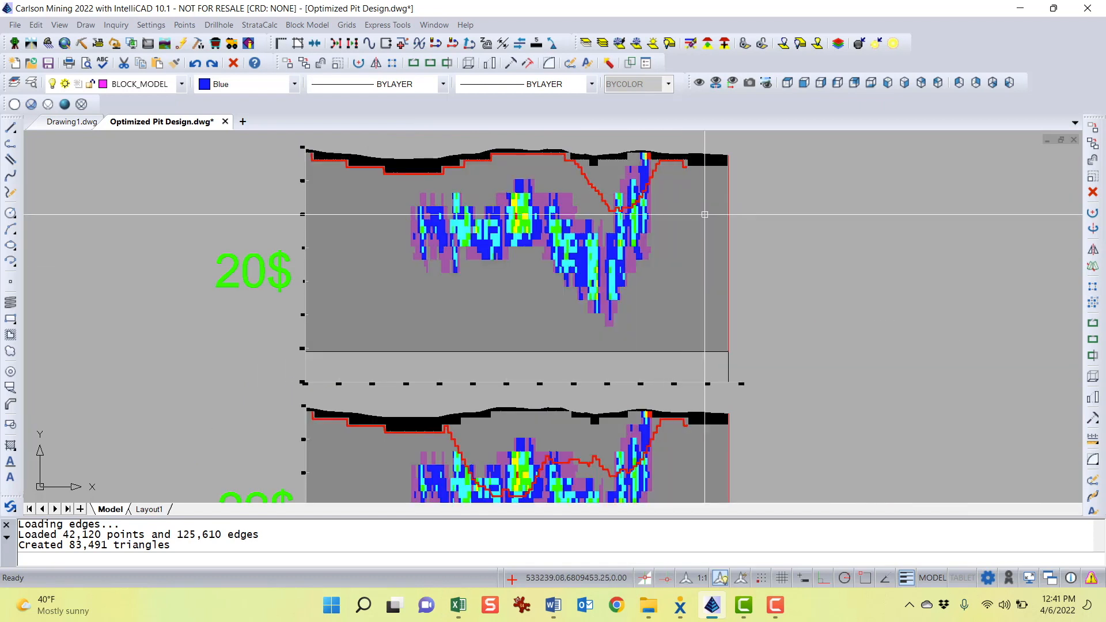
middle_click_drag(768, 254, 780, 261)
scroll(595, 210, "up", 1)
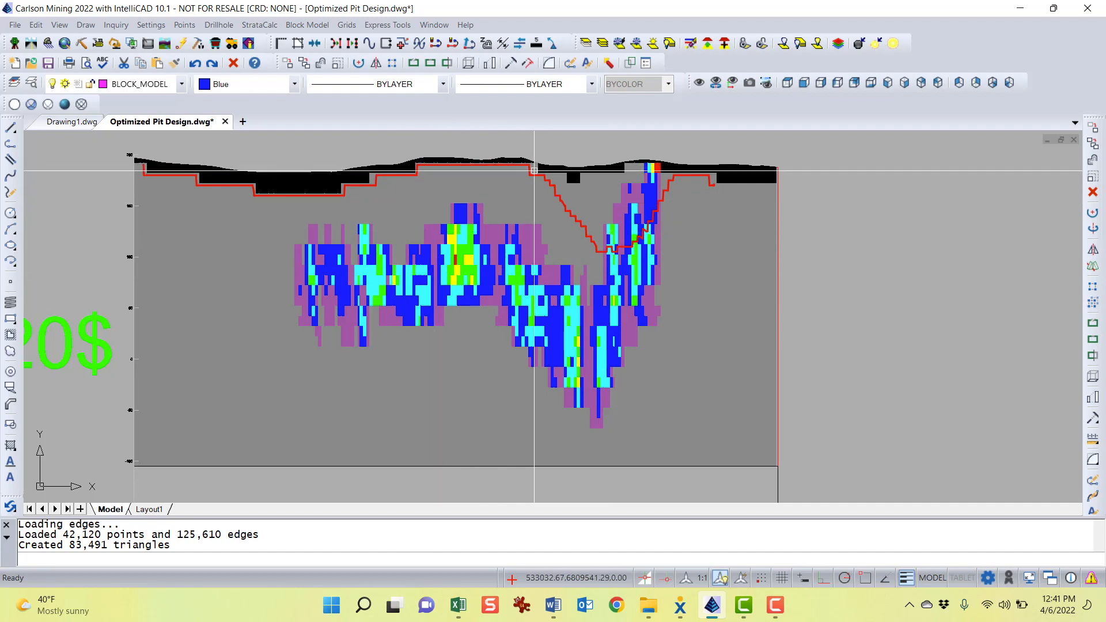
scroll(573, 302, "down", 1)
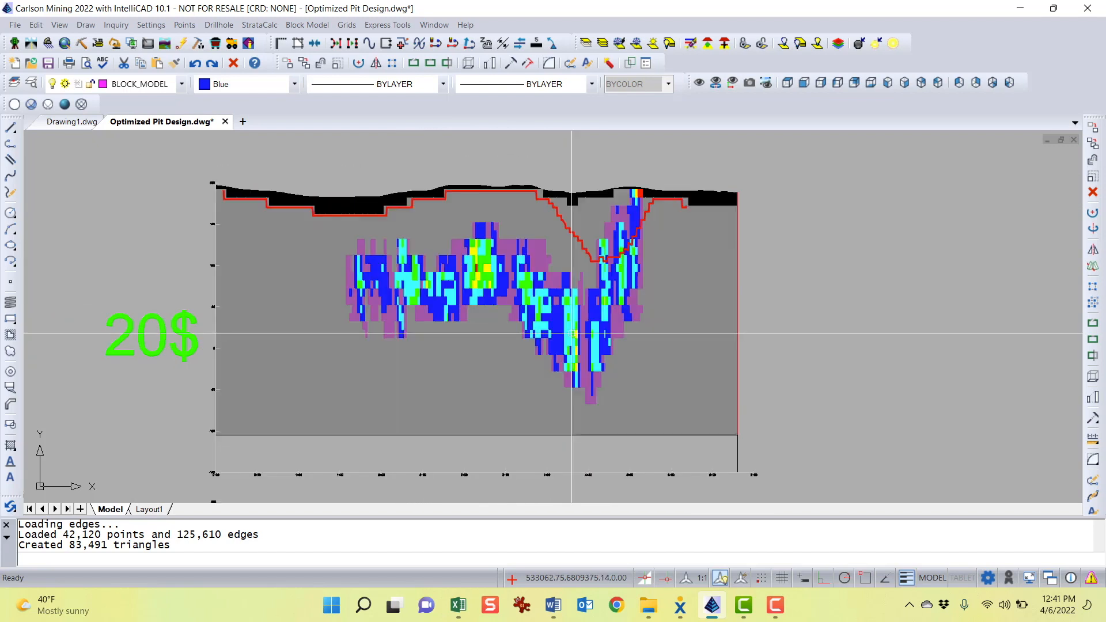
scroll(572, 334, "down", 3)
middle_click_drag(576, 359, 611, 189)
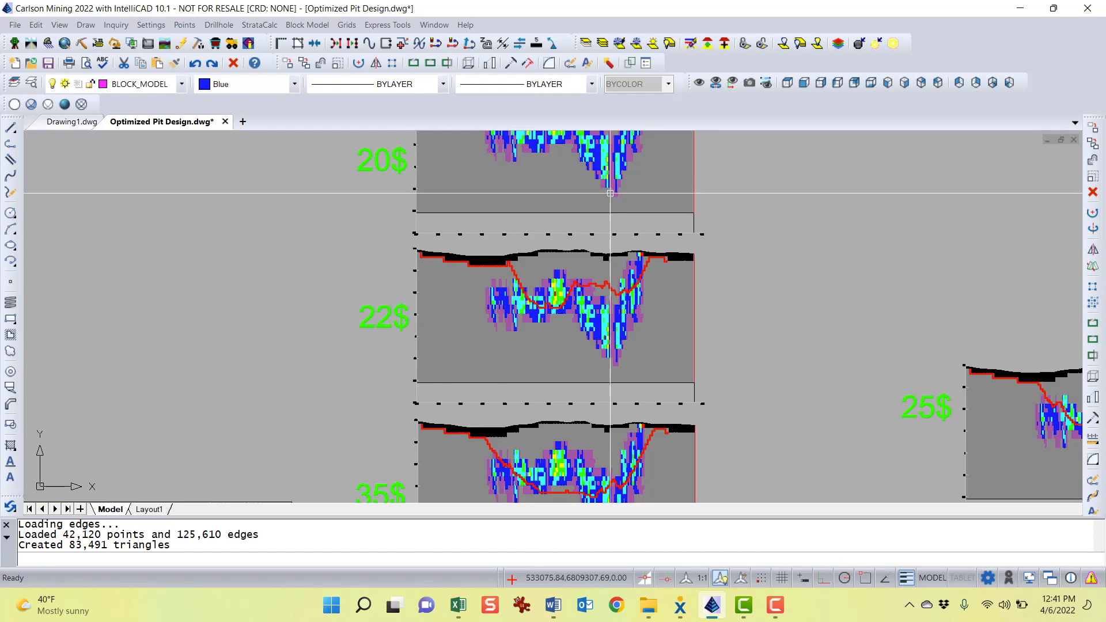
middle_click_drag(596, 348, 569, 308)
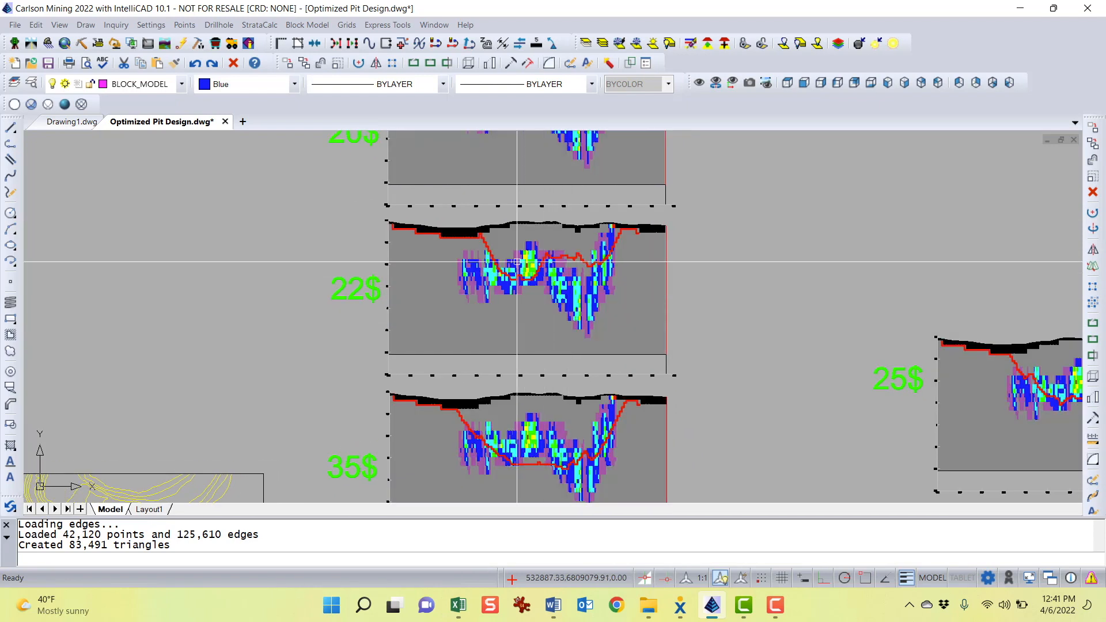
scroll(558, 236, "up", 3)
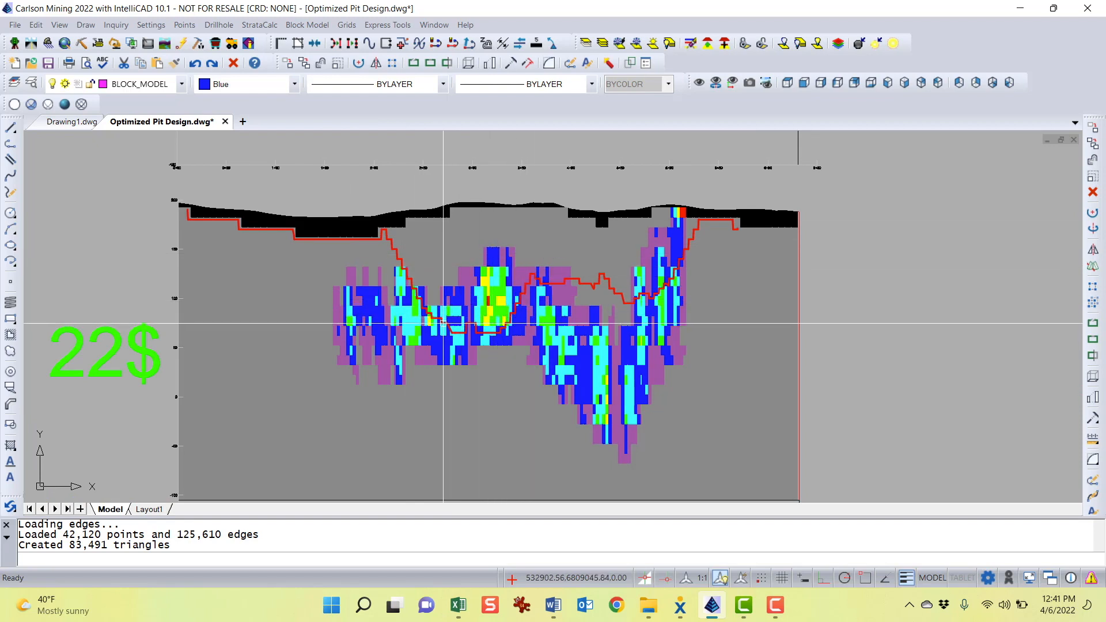
Zoom and pan between the price cross-sections and the plan view with its section line
scroll(534, 333, "down", 1)
middle_click_drag(583, 344, 679, 271)
scroll(647, 299, "down", 1)
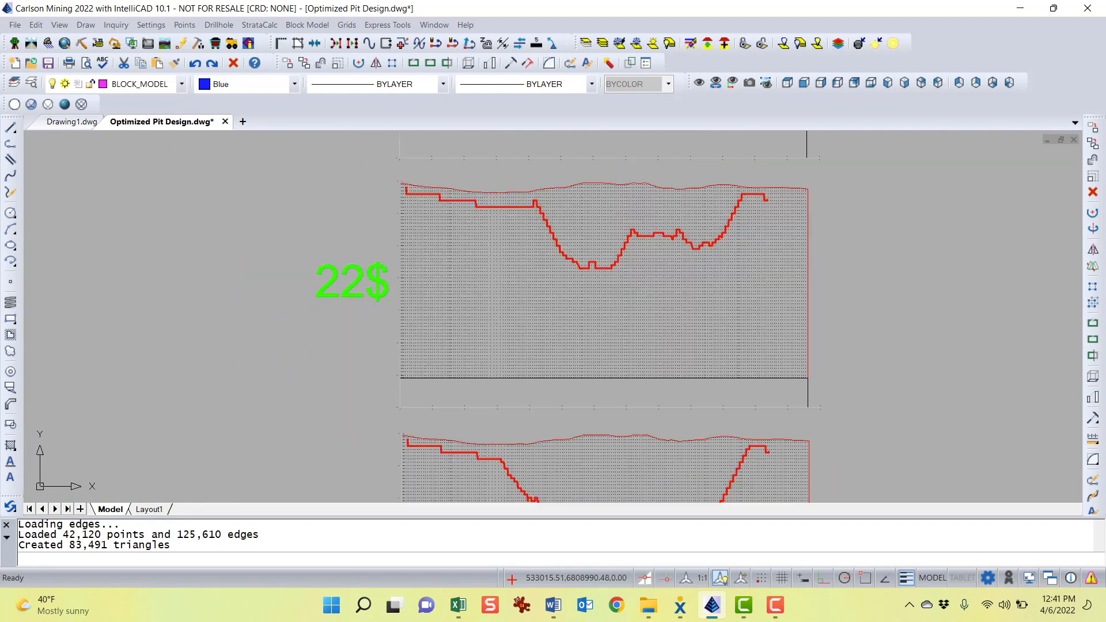
scroll(691, 324, "down", 3)
middle_click_drag(672, 356, 763, 254)
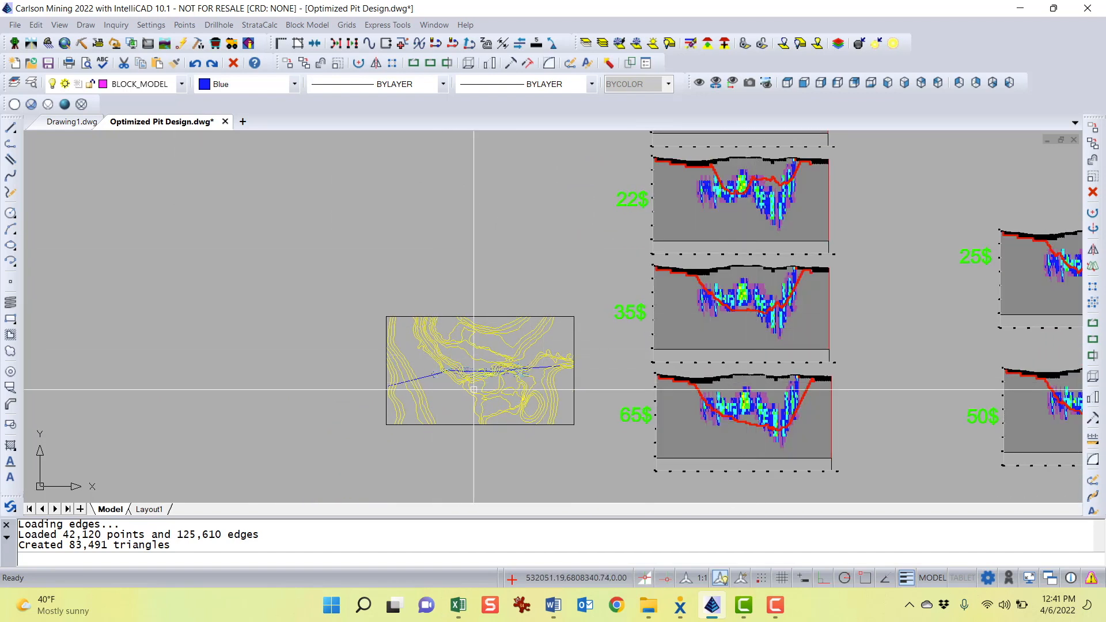
scroll(473, 390, "up", 2)
middle_click_drag(403, 365, 312, 302)
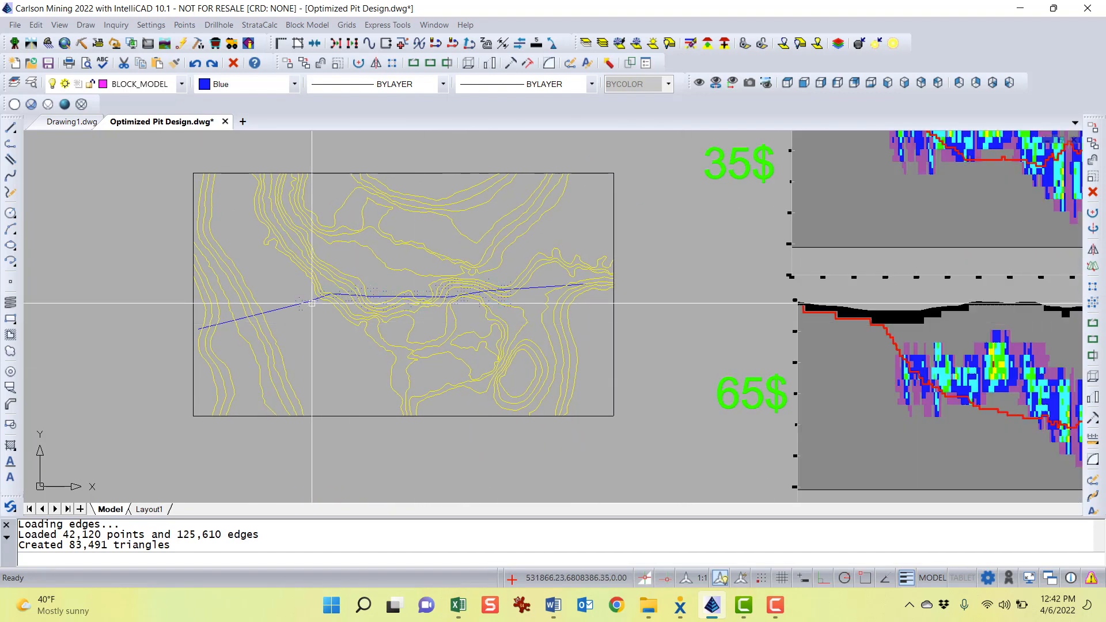
scroll(275, 309, "up", 3)
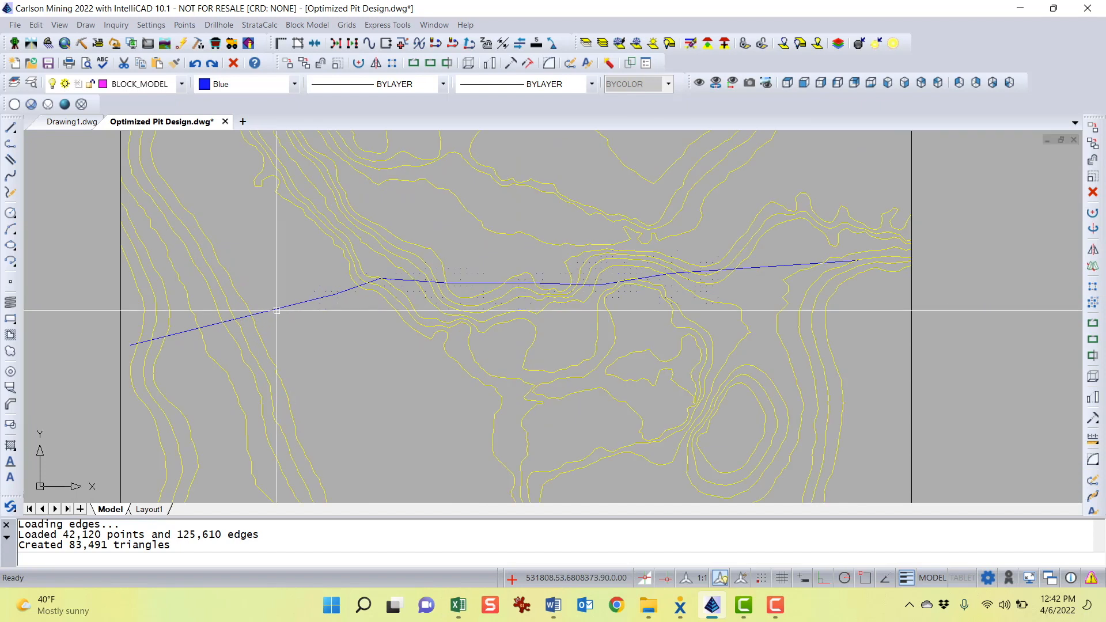
scroll(784, 300, "down", 2)
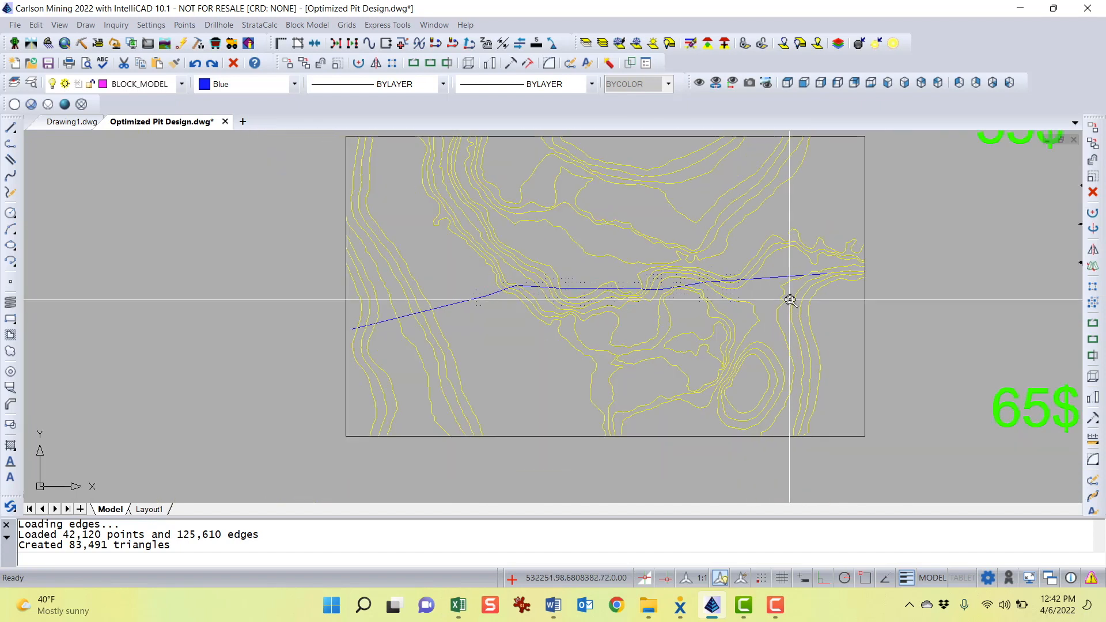
scroll(790, 300, "down", 1)
middle_click_drag(806, 309, 511, 309)
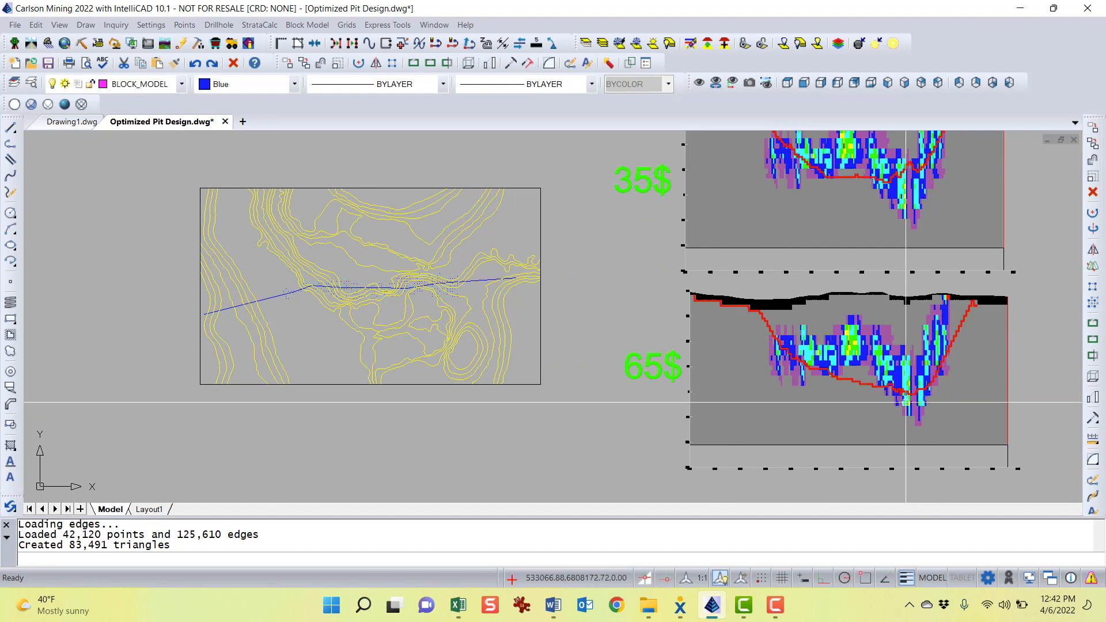
View the CUEQ.blk block model in 3D with the GRADE_CUEQ.gpf grades, excluding WASTE blocks, orbit it, and exit the viewer
left_click(317, 26)
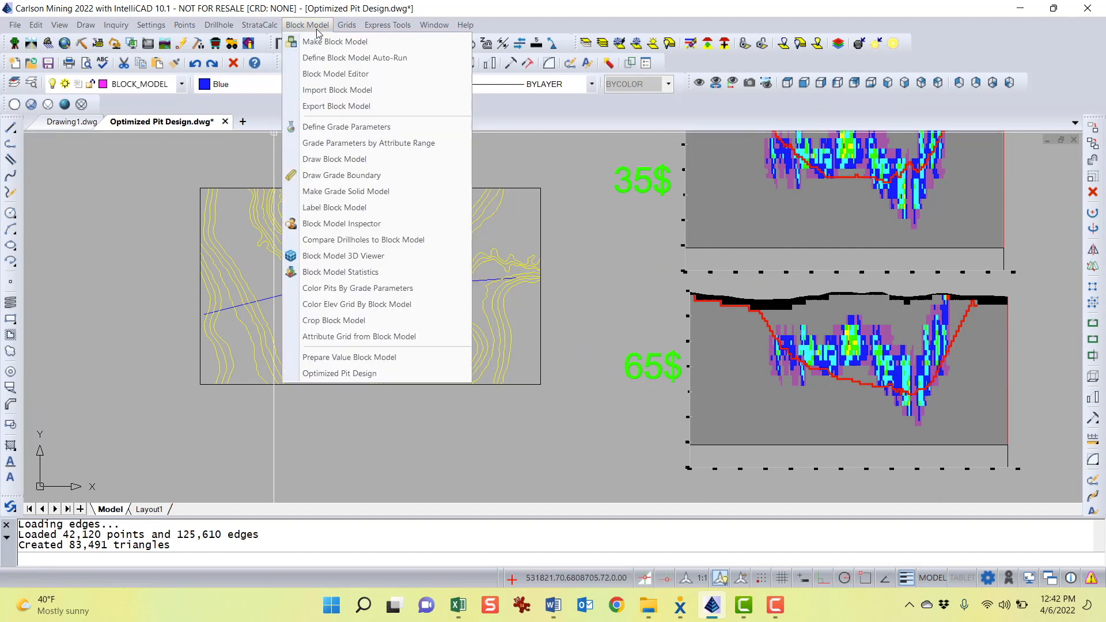
left_click(372, 257)
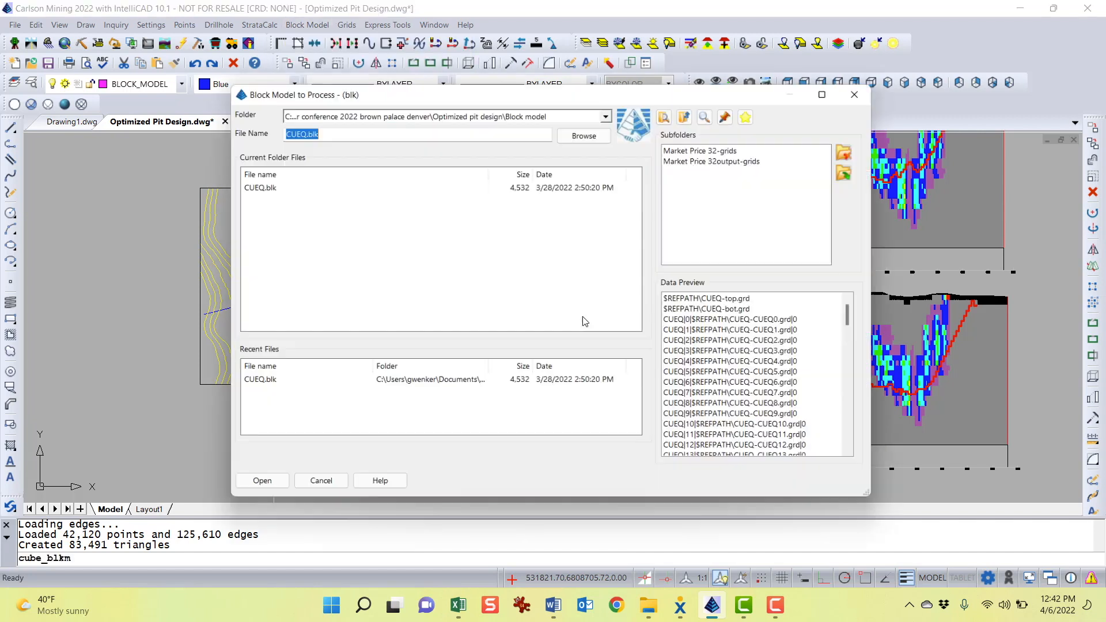
double_click(259, 184)
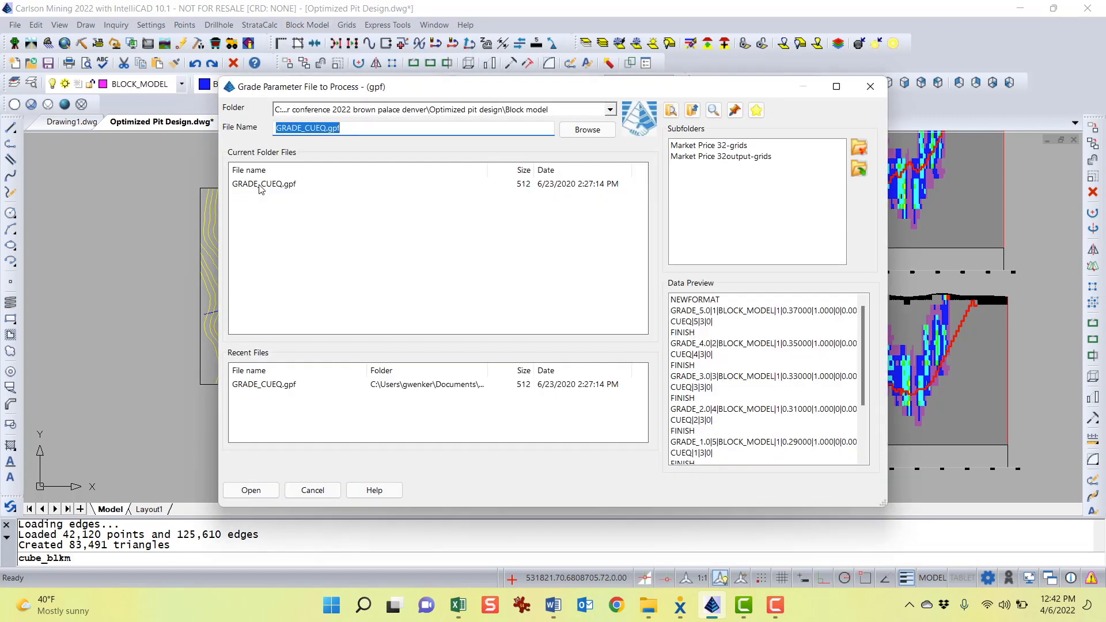
double_click(259, 185)
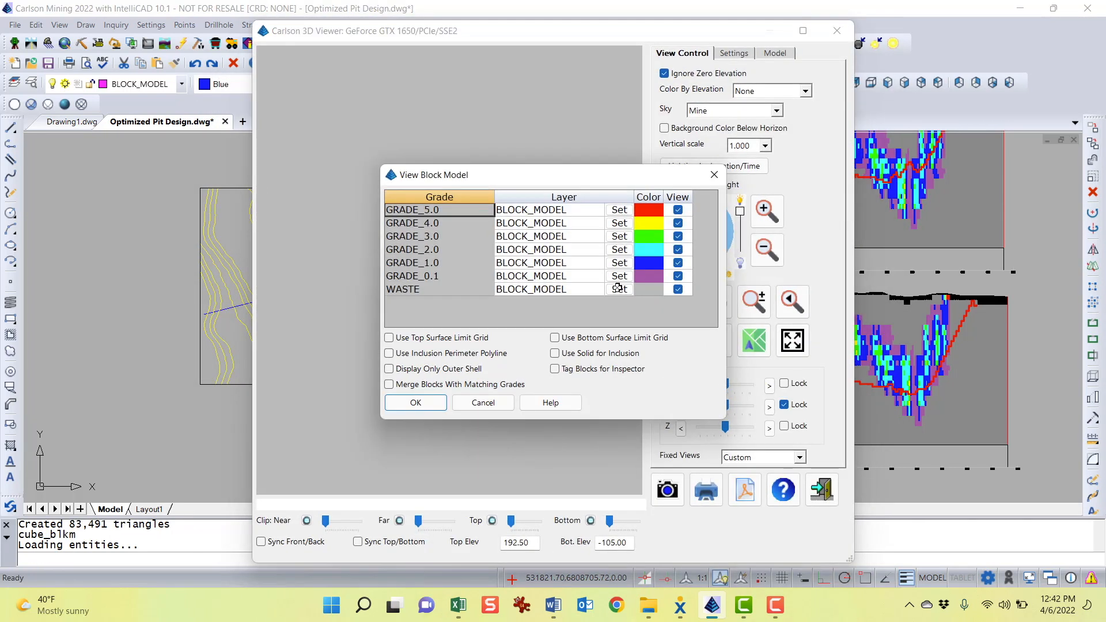
left_click(678, 289)
left_click(416, 404)
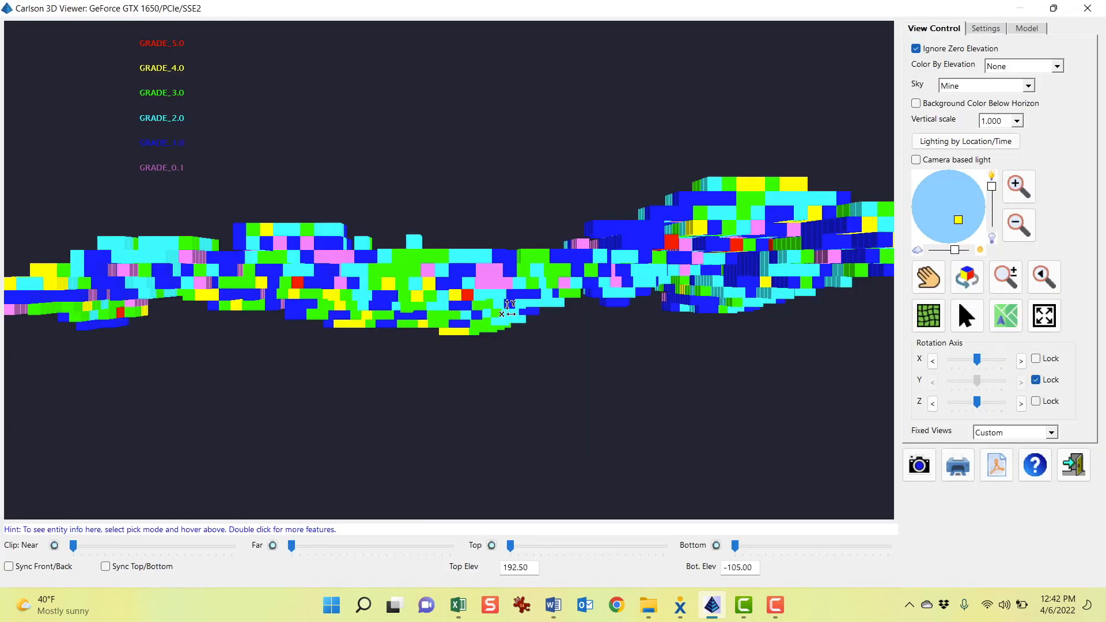
left_click_drag(507, 310, 449, 92)
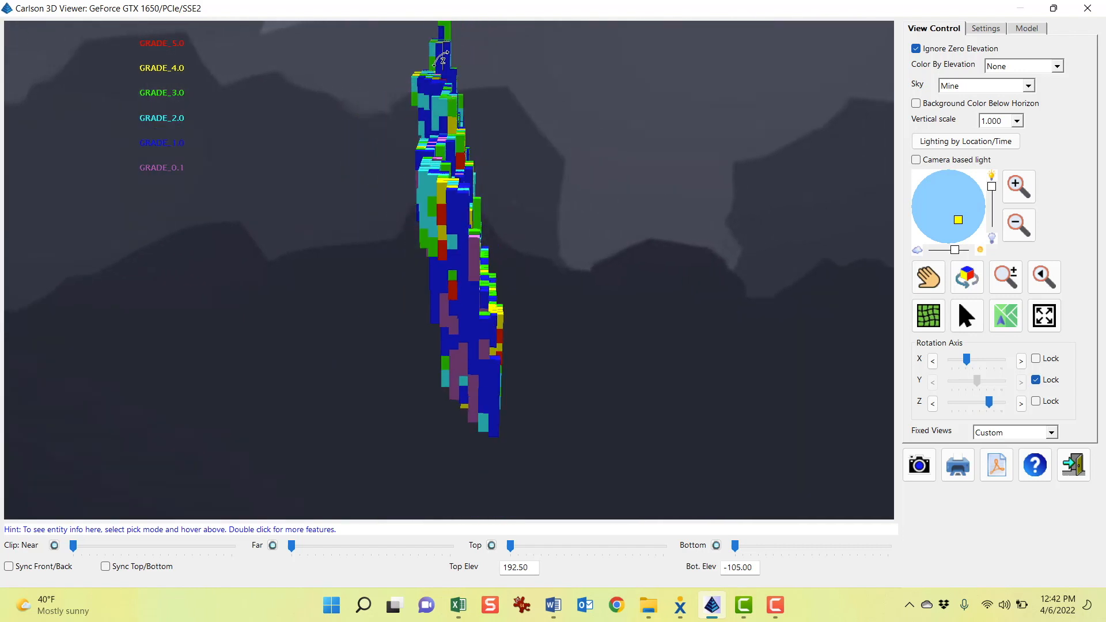
left_click(963, 316)
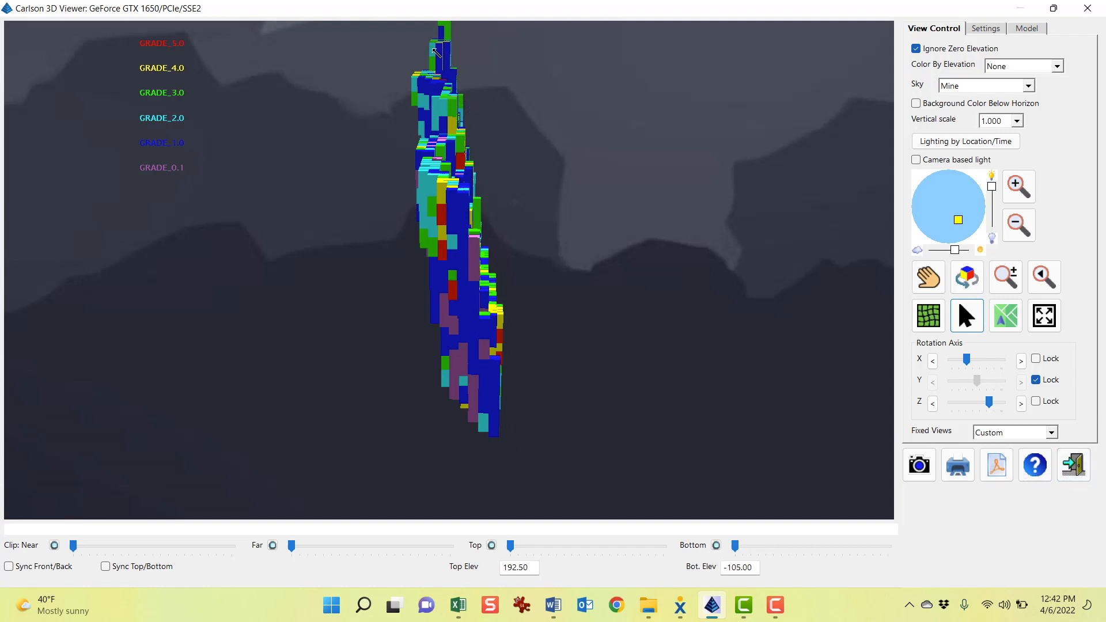
left_click(1073, 464)
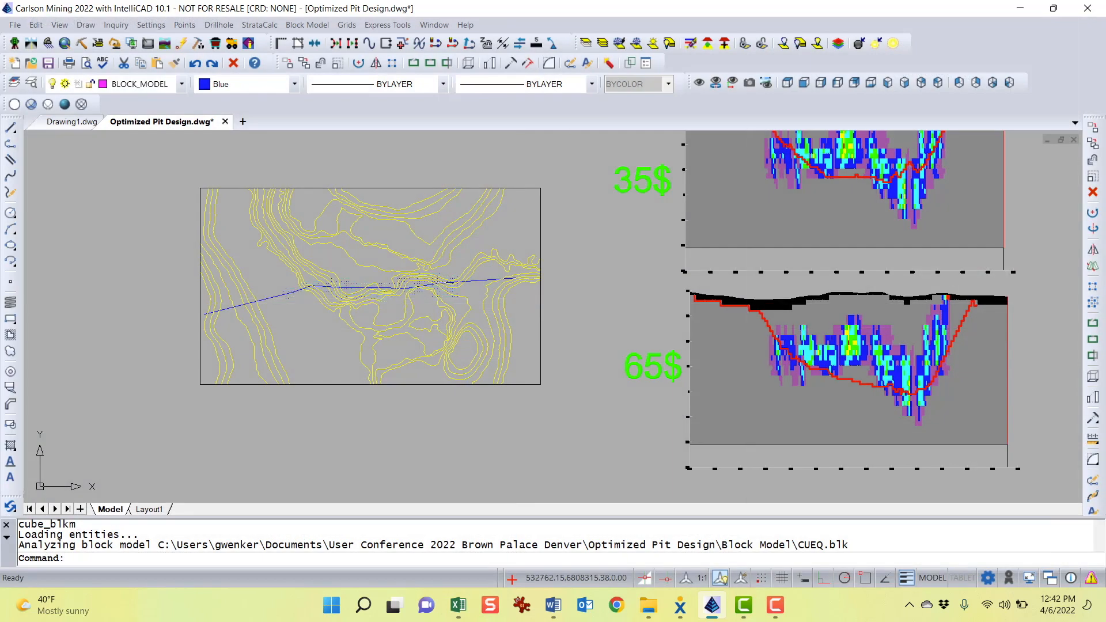
Pan and zoom through the 65$, 35$ and 22$ cross-sections, comparing each pit outline with the block grades
middle_click_drag(749, 329, 625, 391)
scroll(625, 391, "down", 1)
scroll(674, 277, "down", 1)
middle_click_drag(637, 351, 580, 451)
scroll(633, 221, "up", 3)
middle_click_drag(646, 372, 648, 205)
middle_click_drag(739, 314, 784, 149)
middle_click_drag(720, 395, 630, 222)
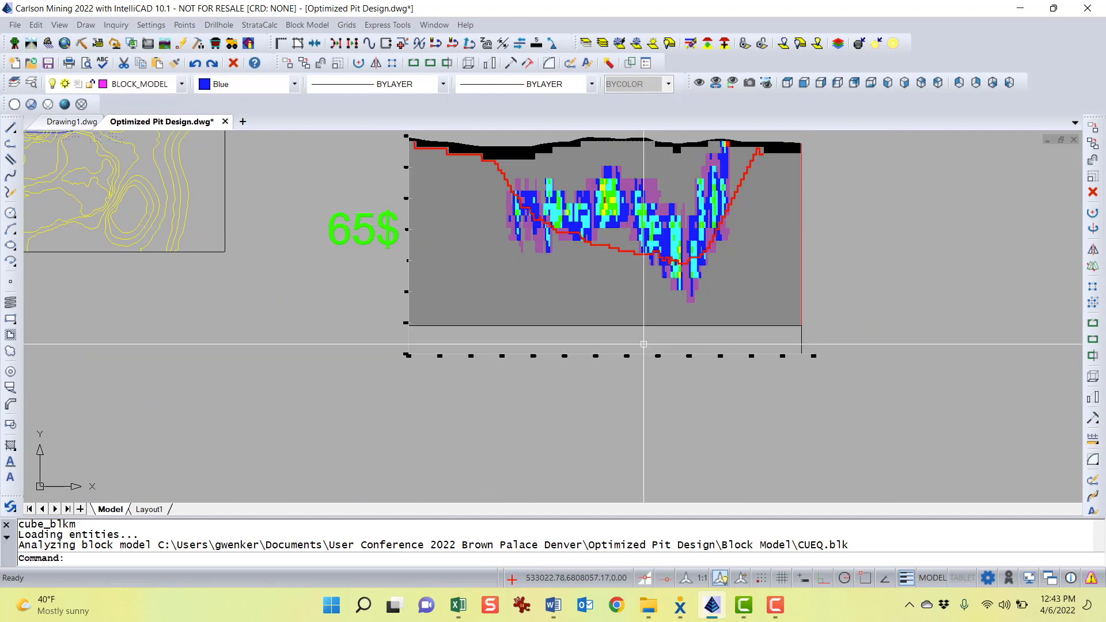
scroll(644, 344, "down", 1)
middle_click_drag(648, 149, 651, 353)
middle_click_drag(644, 258, 641, 402)
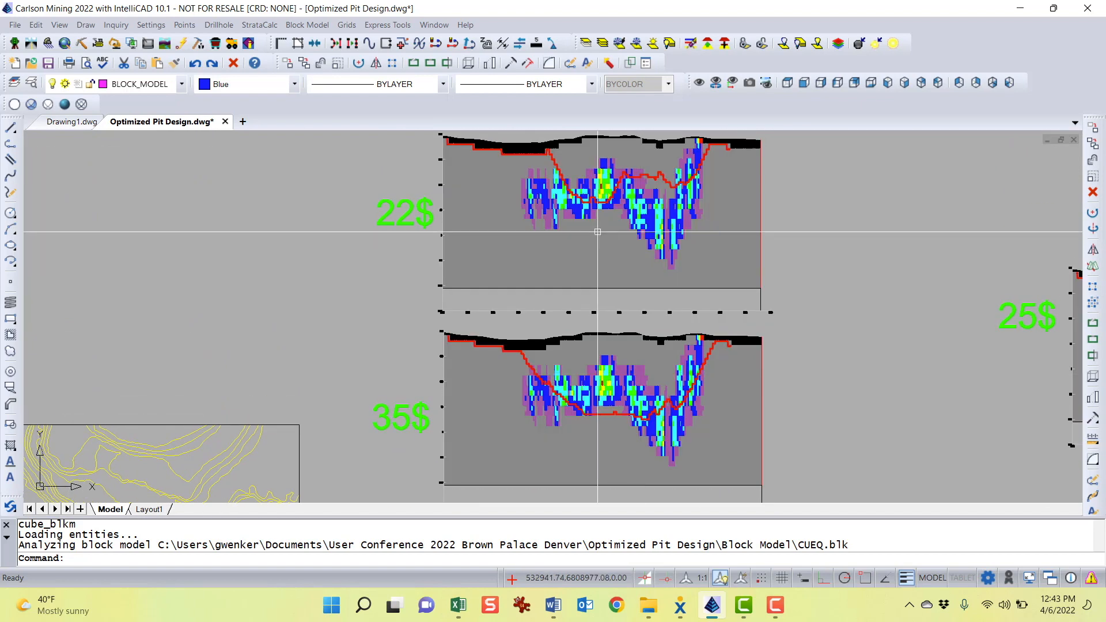
scroll(647, 173, "up", 2)
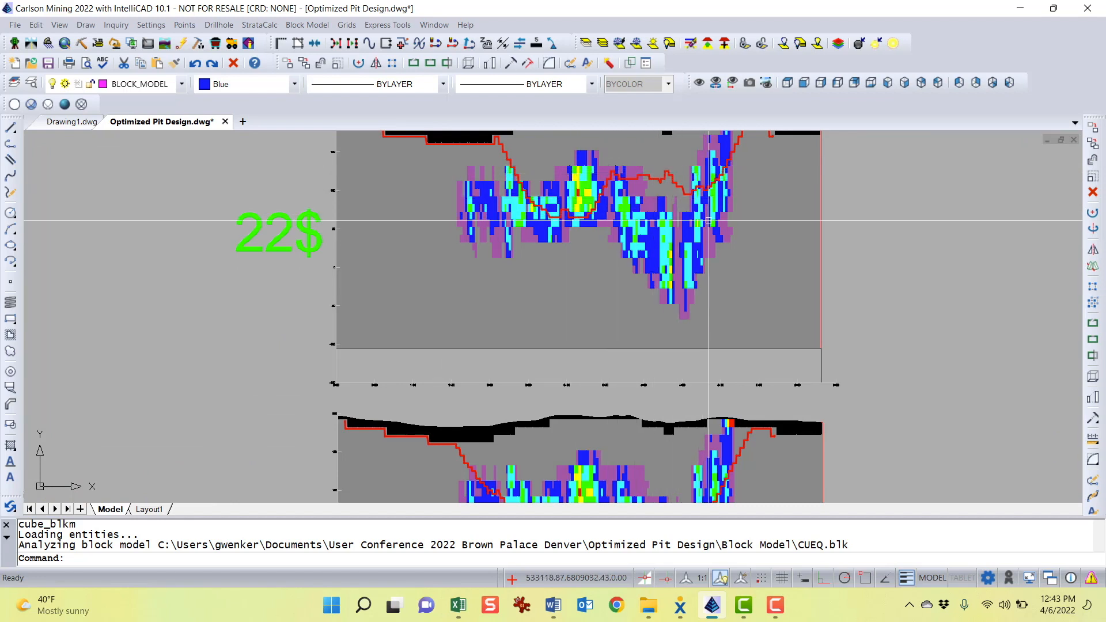
middle_click_drag(651, 220, 634, 239)
scroll(597, 286, "down", 2)
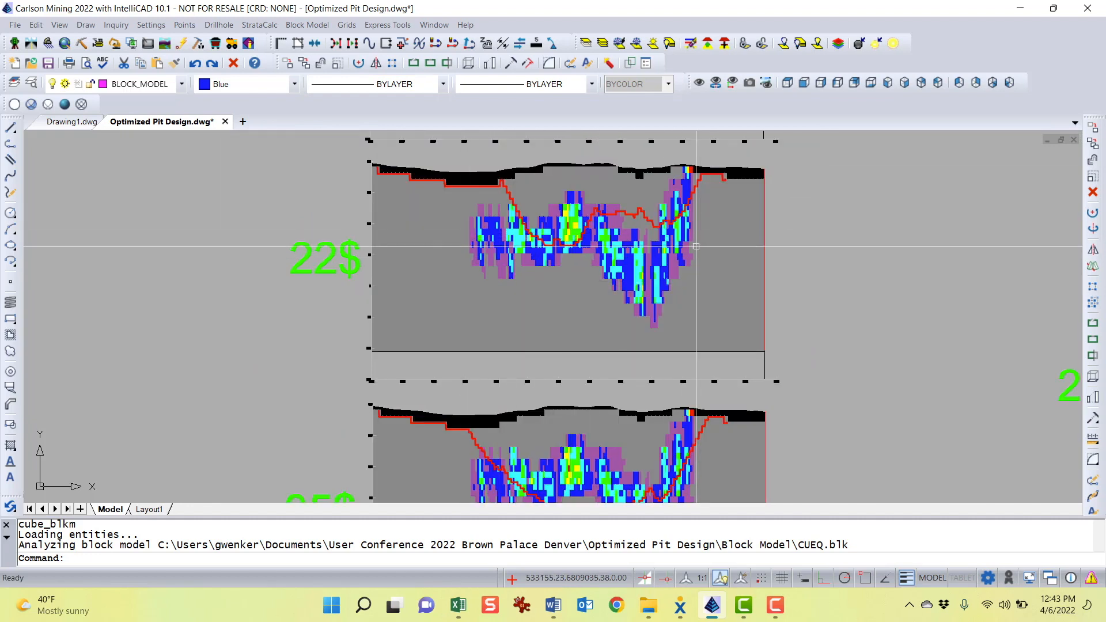
scroll(708, 172, "up", 3)
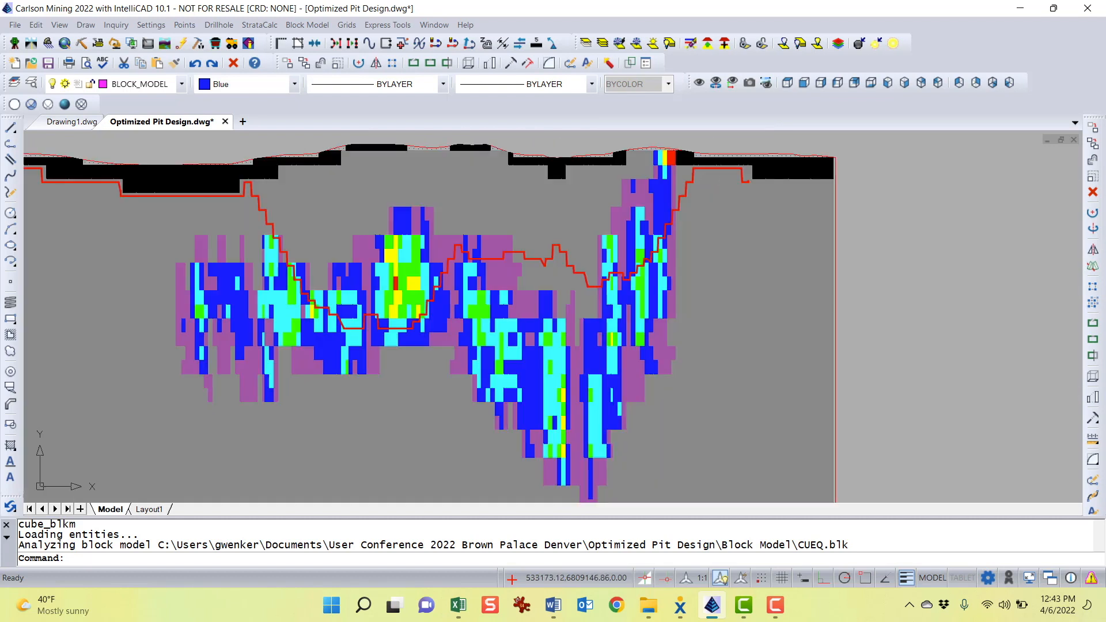
left_click(714, 169)
middle_click_drag(776, 261, 885, 286)
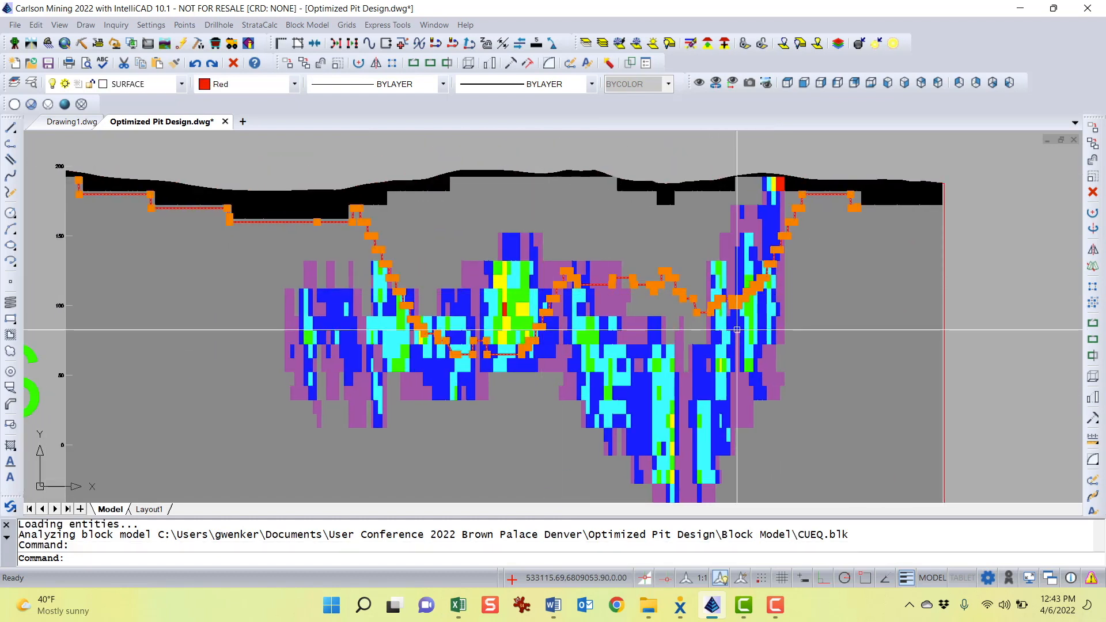
key("Escape")
key("Escape")
Zoom and pan through the 22$ and 35$ cross-sections to inspect the pit outlines against the grade blocks
scroll(697, 340, "down", 2)
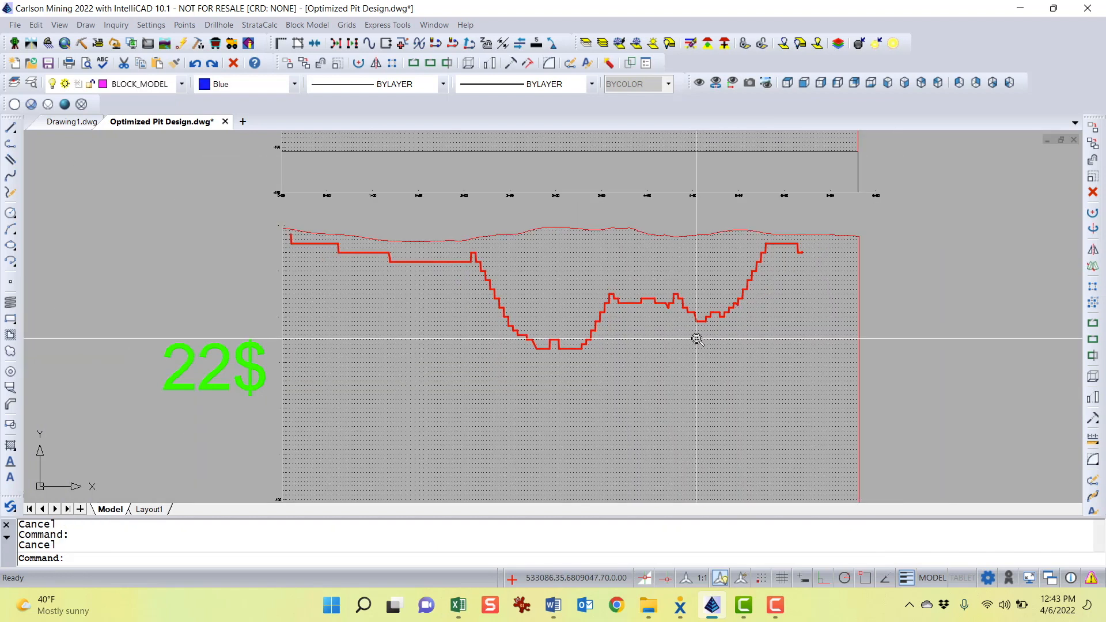
scroll(697, 339, "down", 1)
scroll(610, 345, "down", 1)
middle_click_drag(613, 338, 616, 95)
scroll(580, 282, "down", 1)
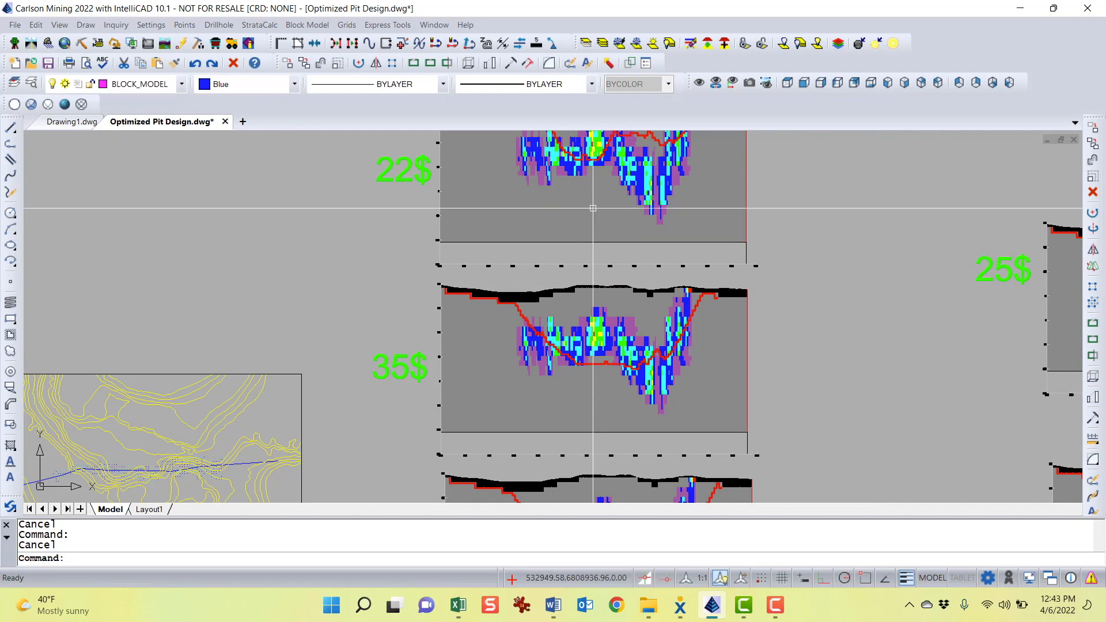
middle_click_drag(613, 327, 607, 361)
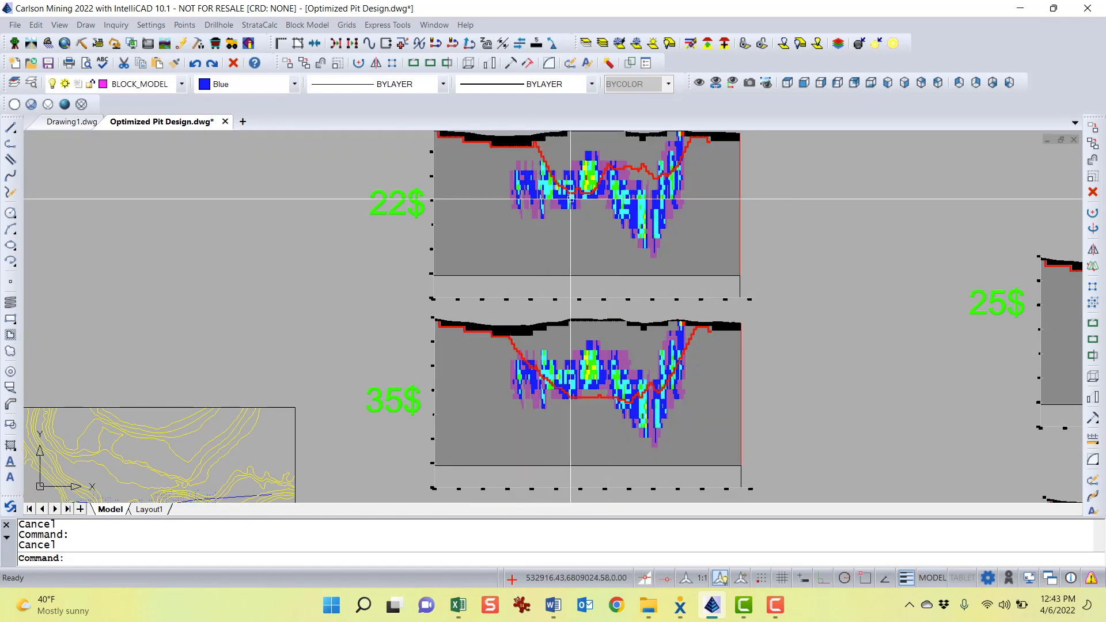
middle_click_drag(659, 239, 626, 269)
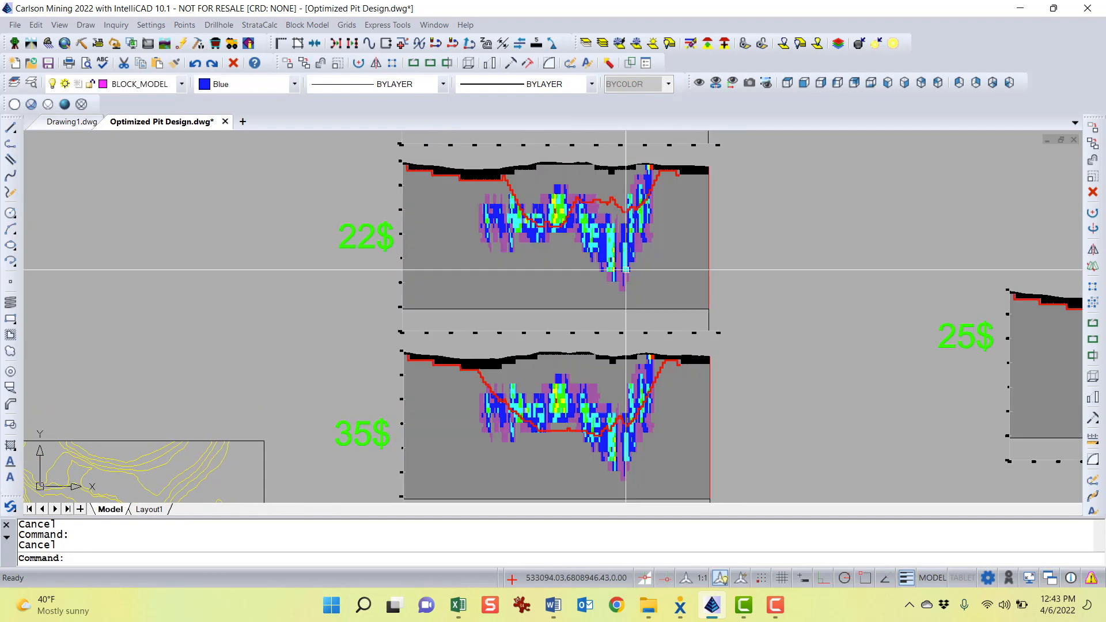
scroll(505, 176, "up", 5)
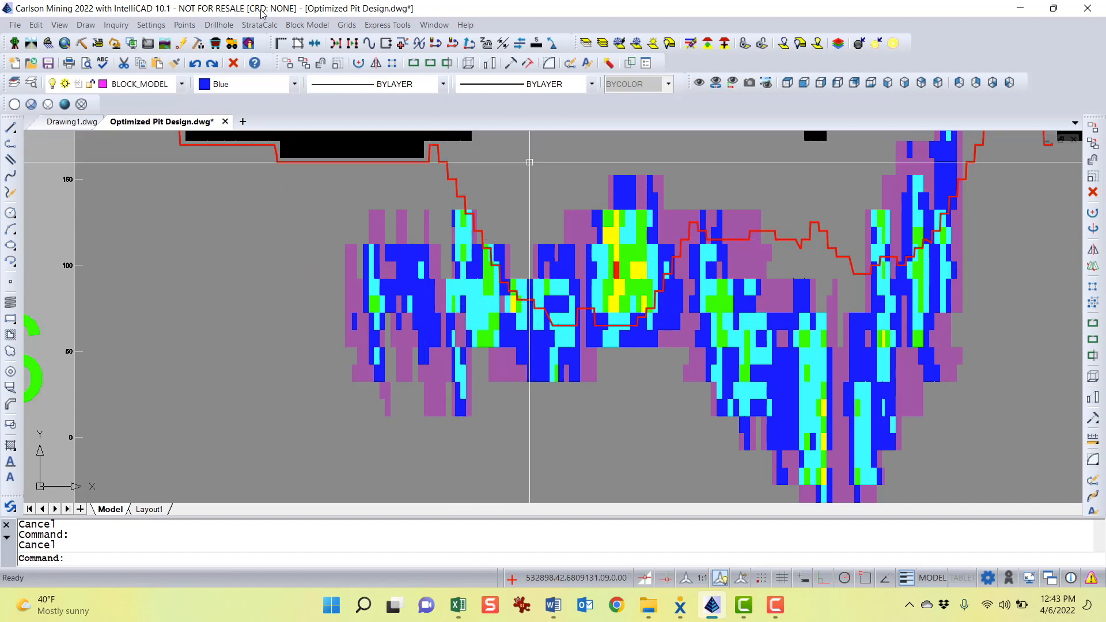
scroll(595, 311, "down", 1)
scroll(583, 324, "down", 2)
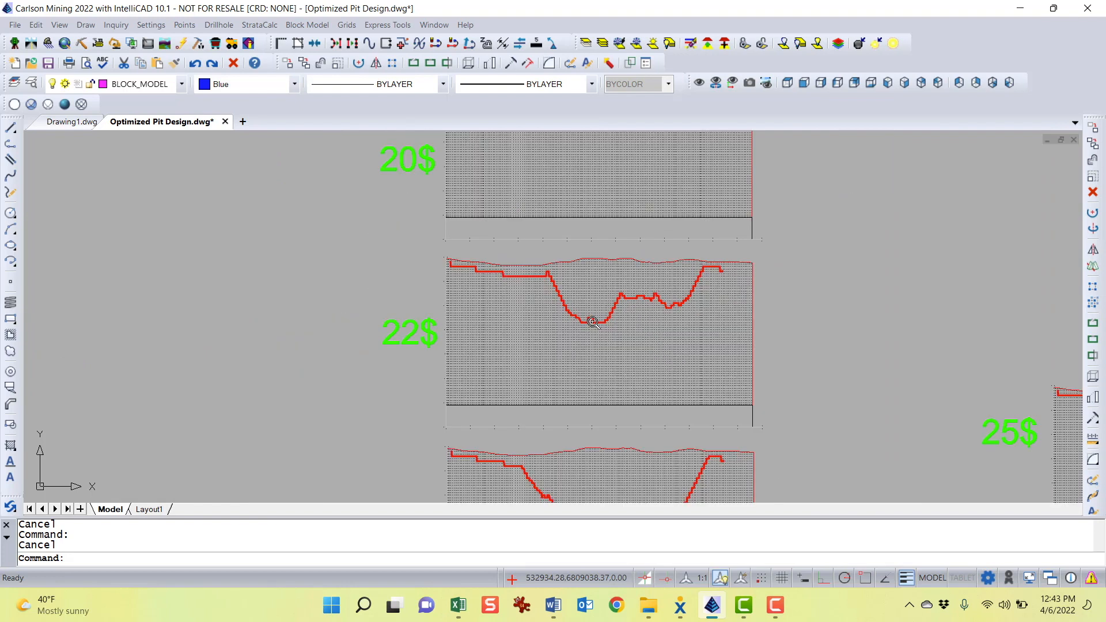
Open the Fence Diagram settings and review the Process and Grid options without applying them
left_click(260, 26)
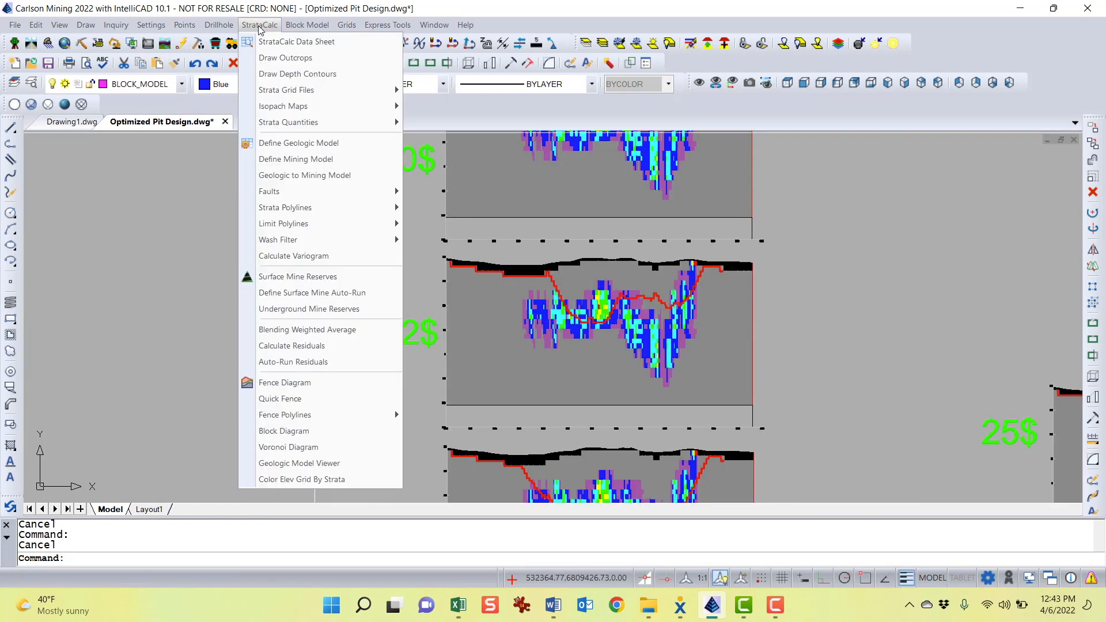
left_click(322, 390)
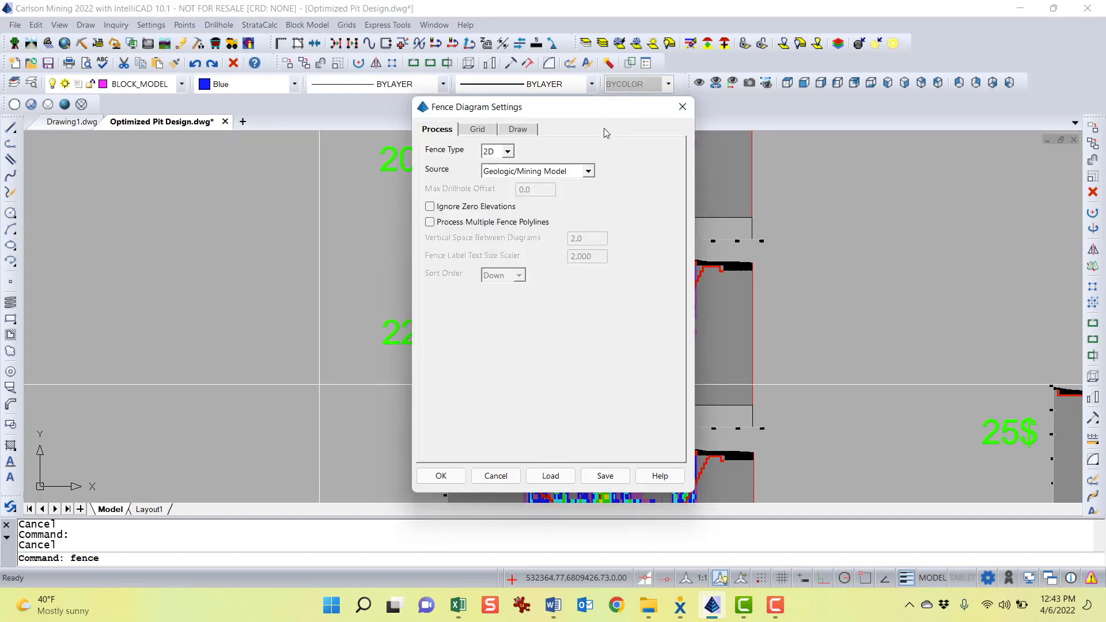
left_click_drag(608, 110, 568, 105)
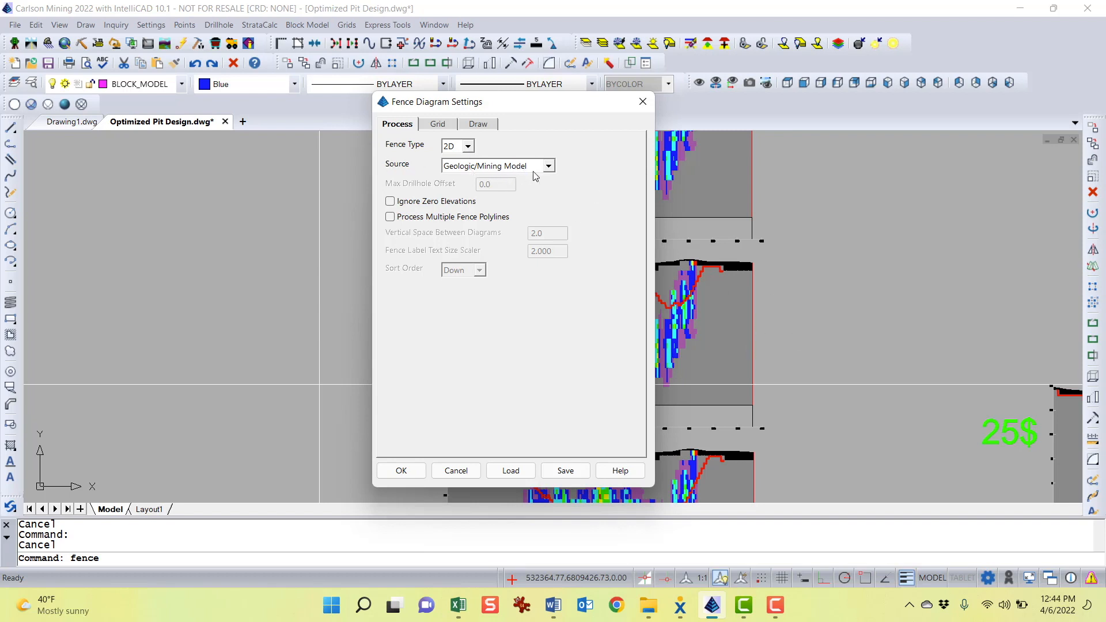
left_click_drag(545, 106, 477, 122)
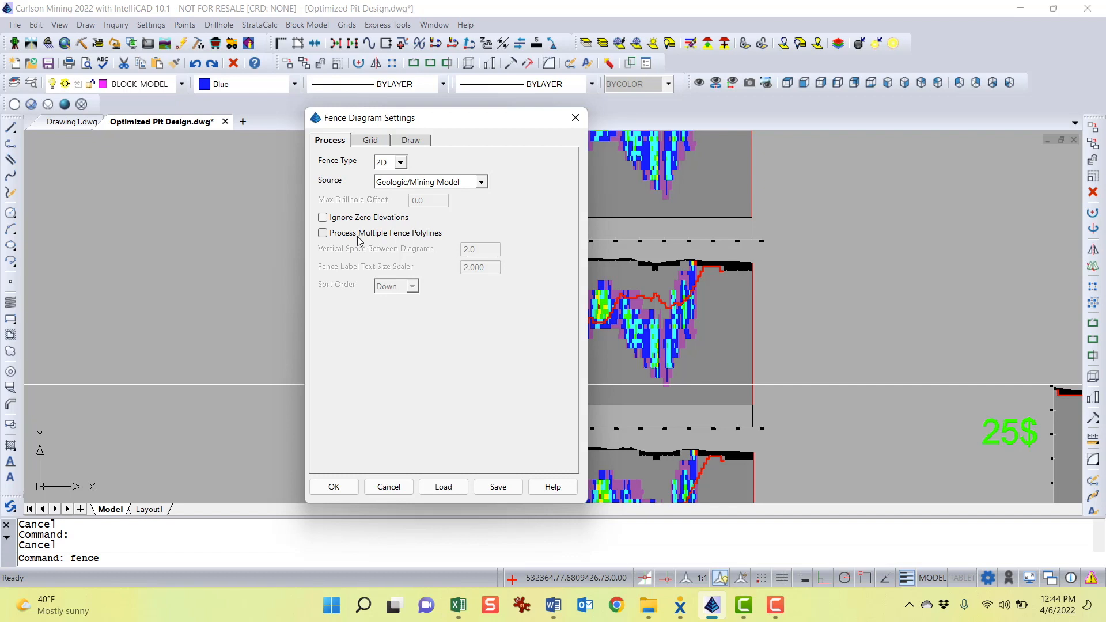
left_click(374, 142)
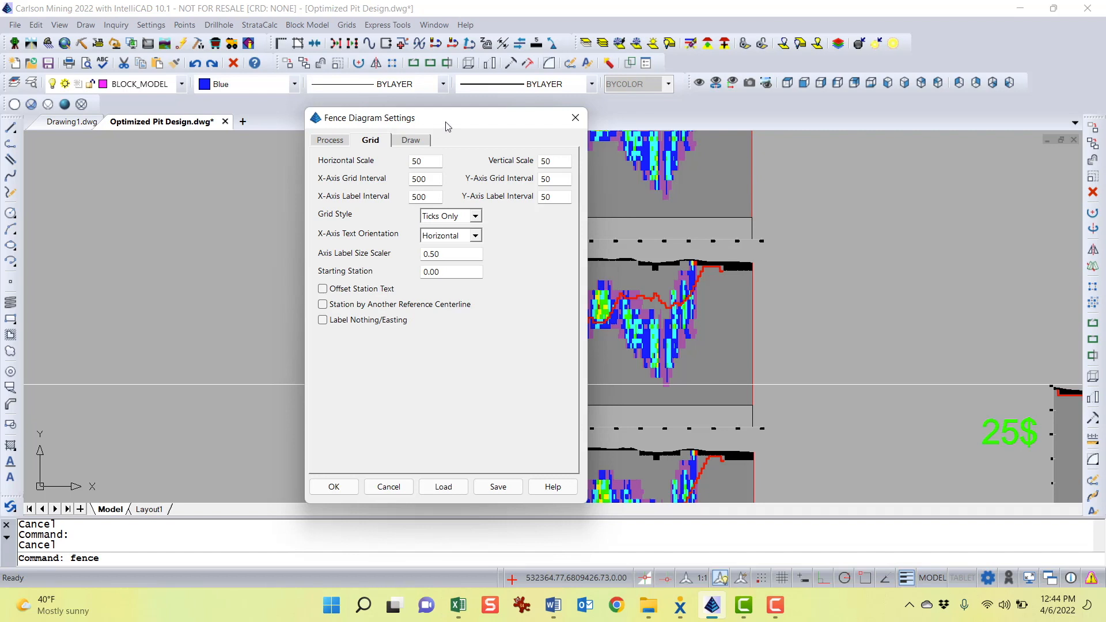
left_click_drag(442, 123, 579, 85)
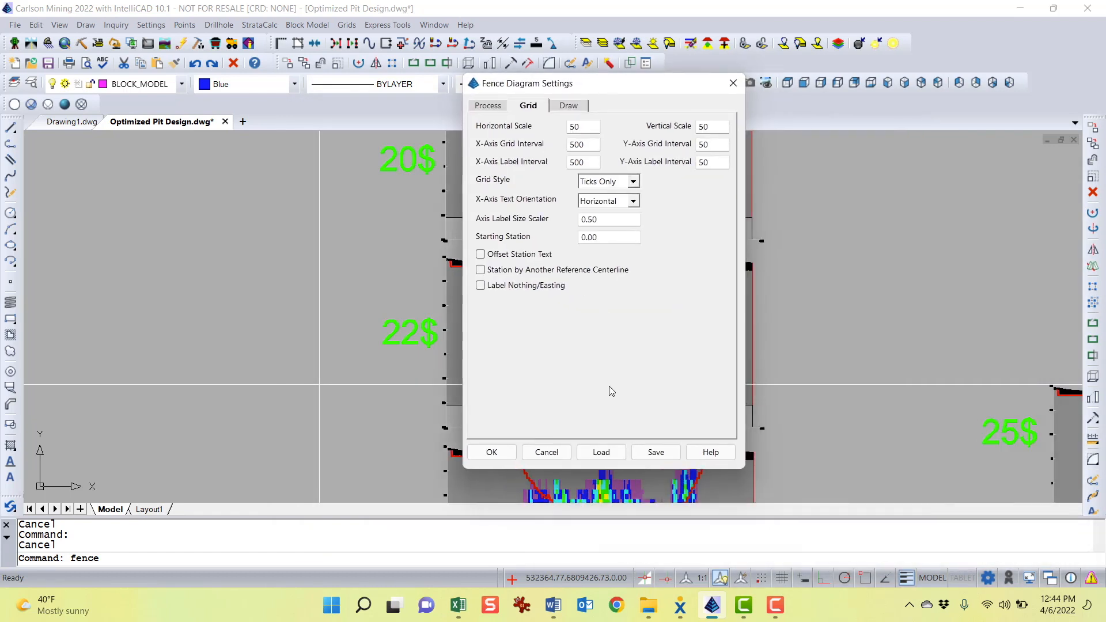
left_click(555, 454)
Zoom and pan to the 20$ and 22$ cross-sections
scroll(453, 228, "up", 8)
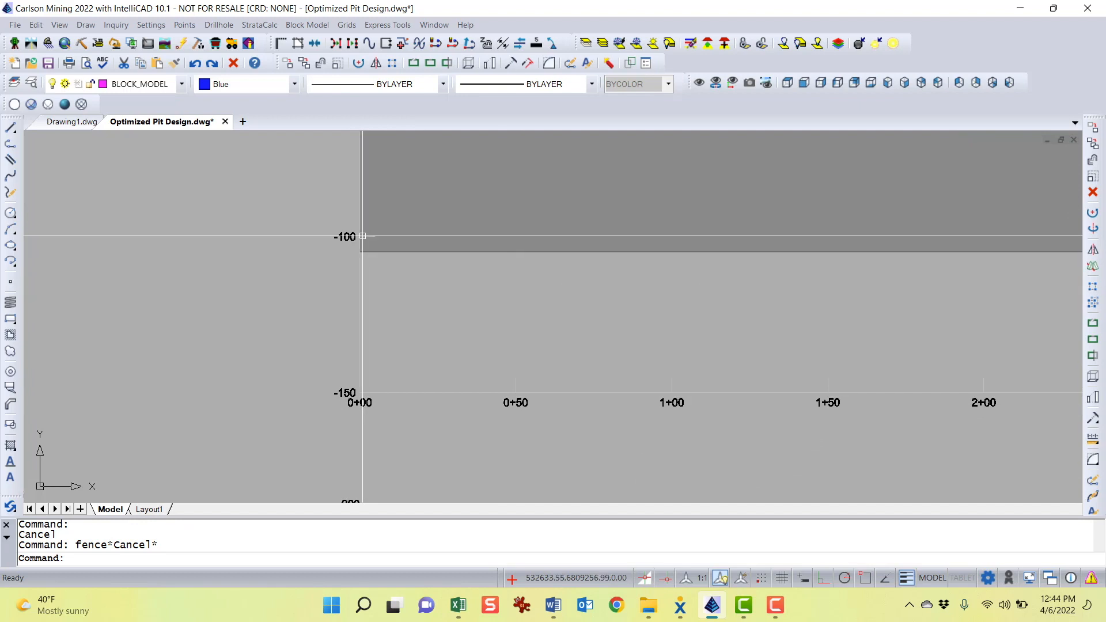
scroll(524, 390, "down", 6)
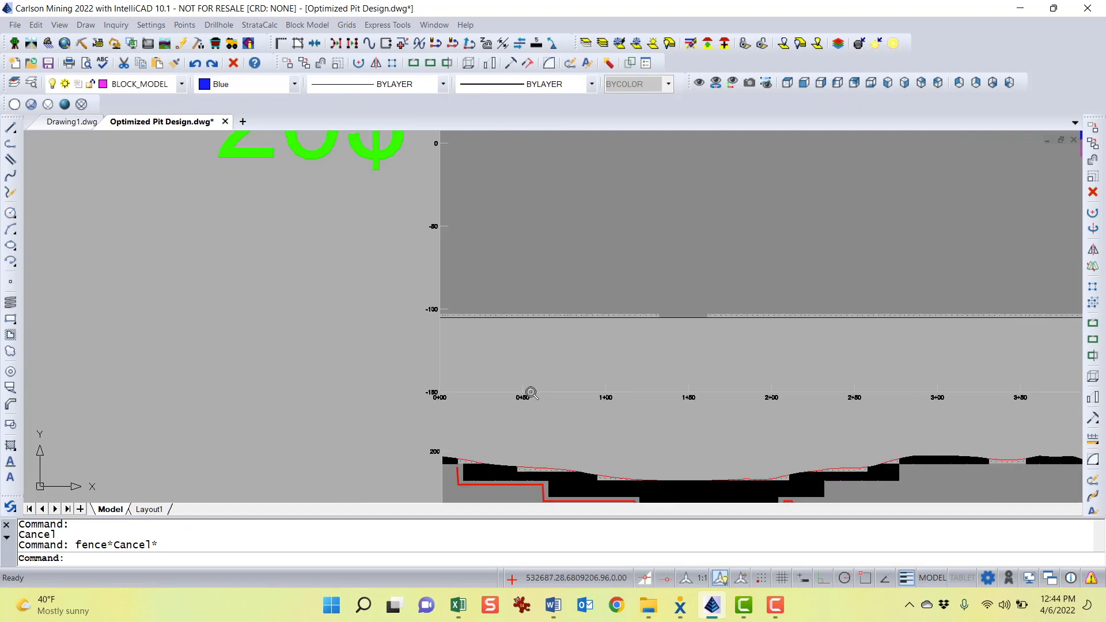
middle_click_drag(580, 308, 501, 257)
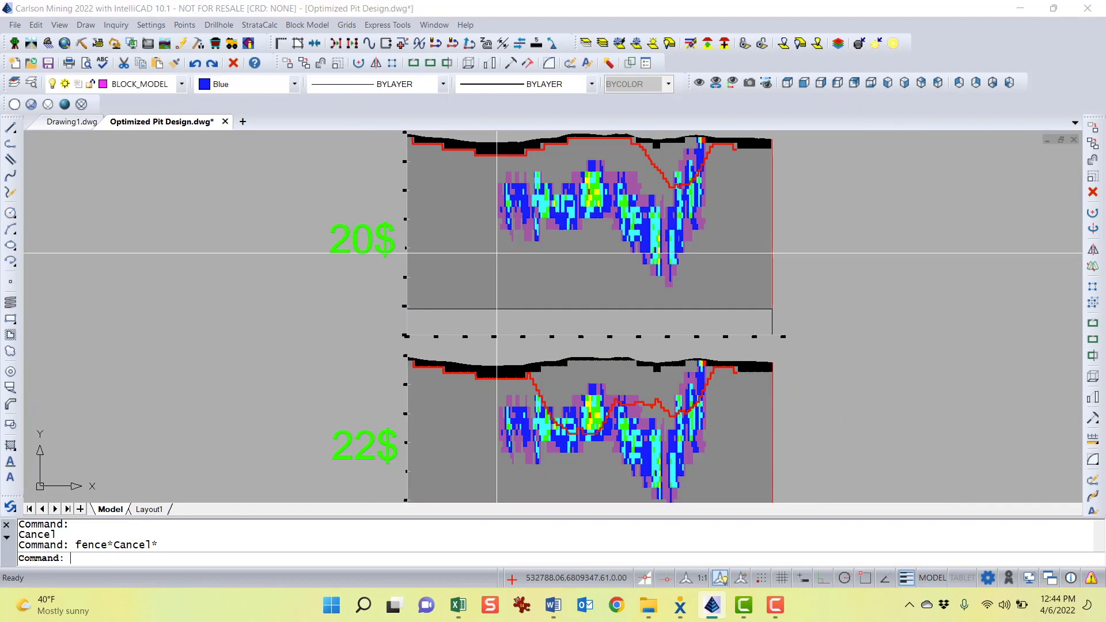
Restart the Fence Diagram command and set the X-axis grid interval and X-axis label interval to 50
key("Return")
left_click(478, 130)
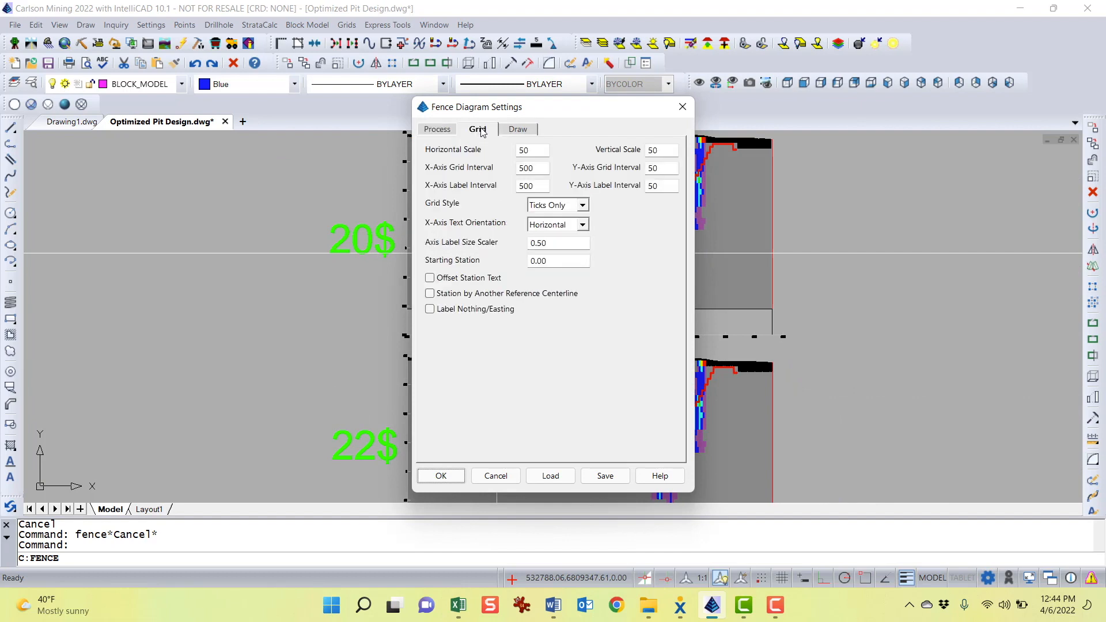
left_click(546, 150)
left_click(670, 150)
double_click(533, 168)
left_click_drag(562, 111, 385, 100)
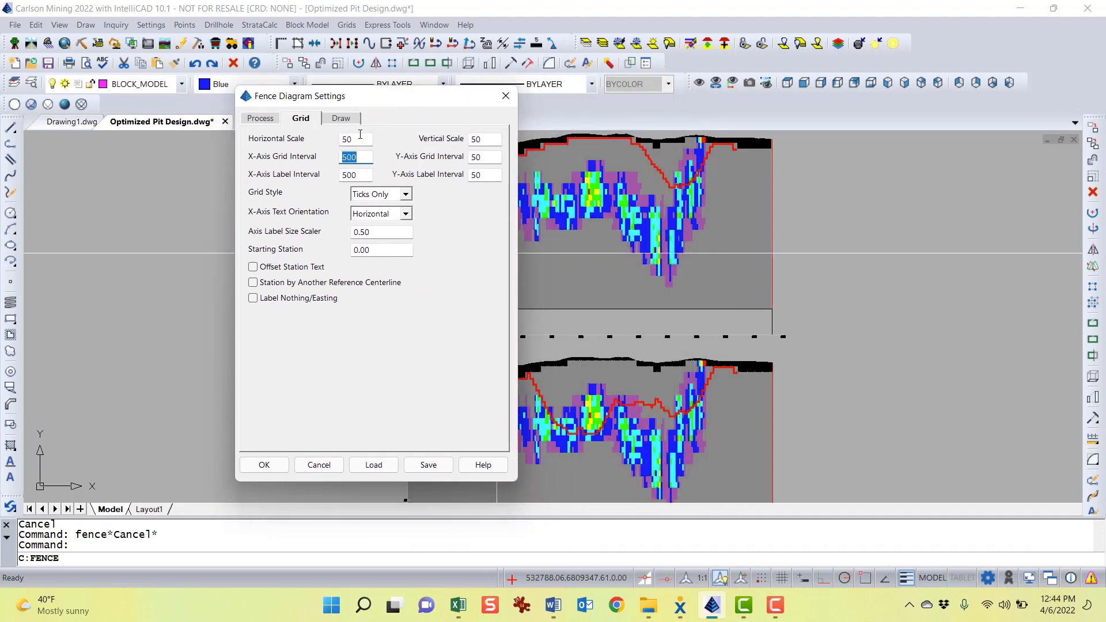
double_click(359, 138)
left_click_drag(392, 102, 546, 114)
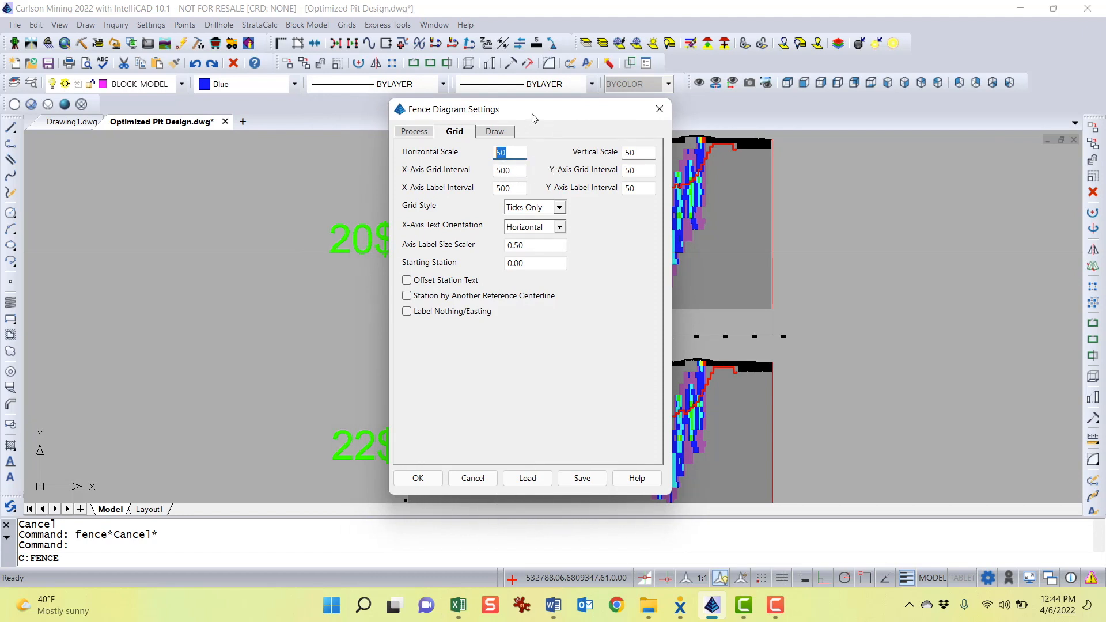
left_click_drag(535, 118, 1008, 140)
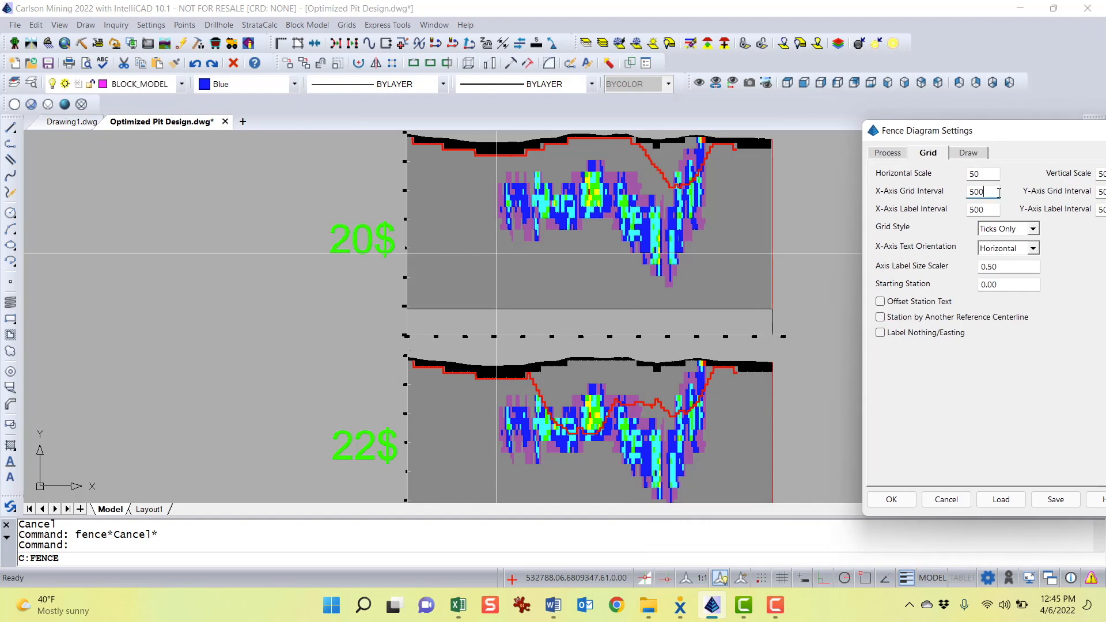
left_click(994, 210)
key("BackSpace")
left_click_drag(1005, 137, 803, 140)
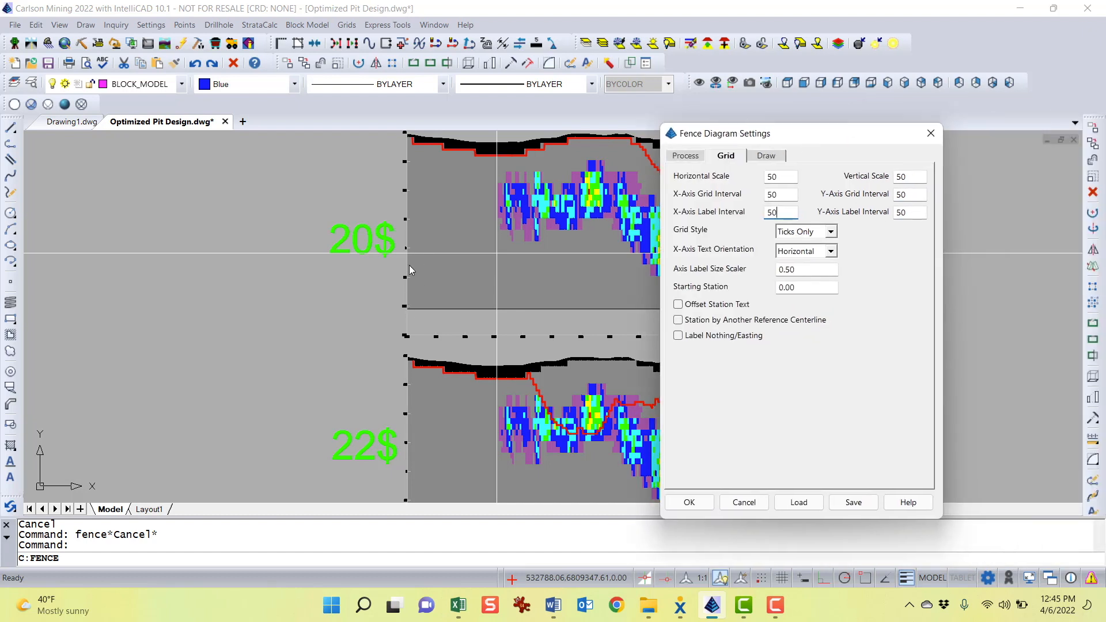
left_click(916, 198)
Turn on Hatch by Block Model in the fence diagram's hatch settings
left_click(768, 156)
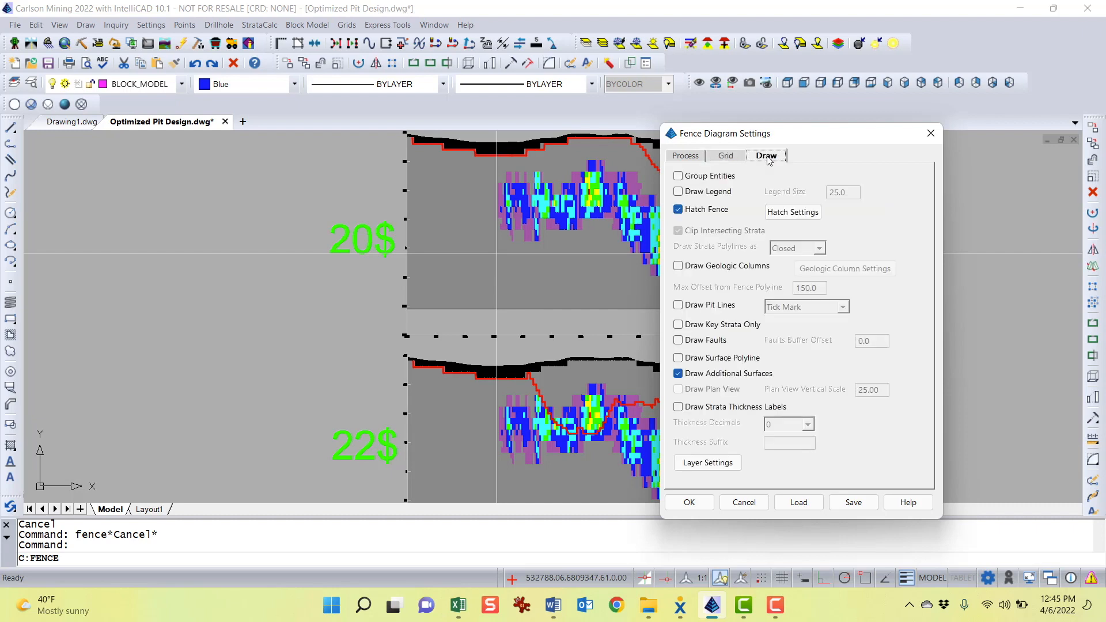
left_click_drag(798, 144, 687, 99)
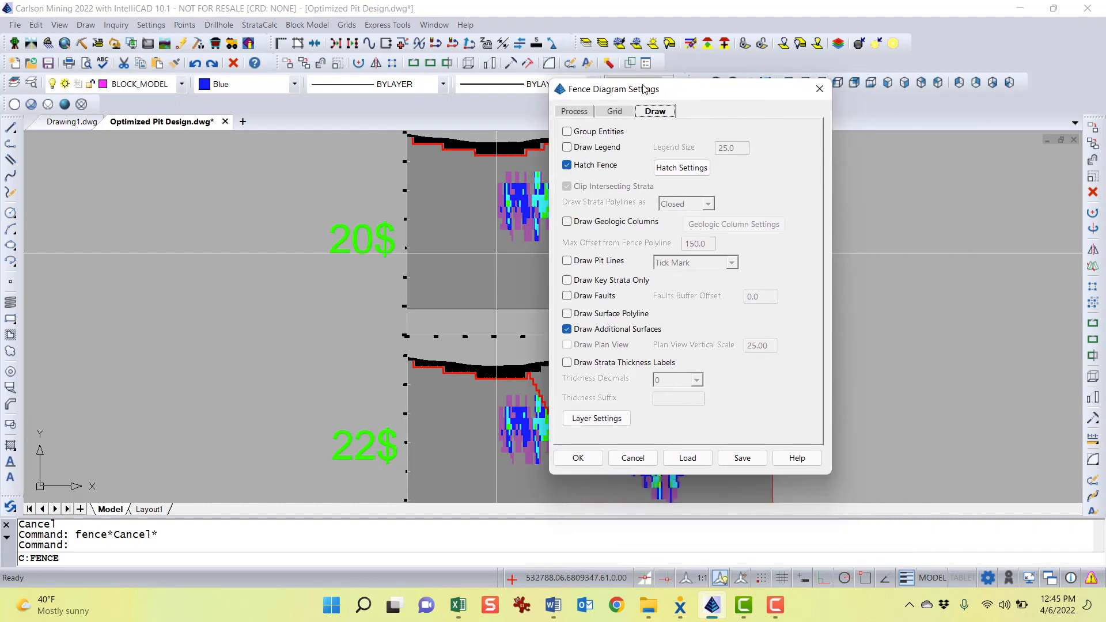
left_click_drag(643, 87, 888, 95)
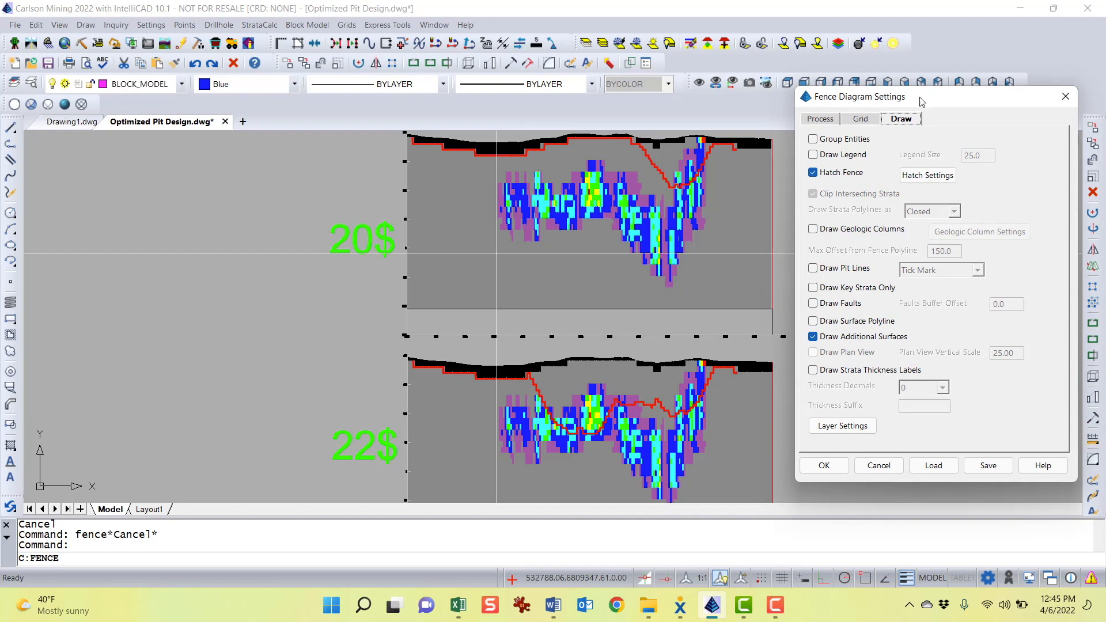
left_click_drag(923, 103, 806, 104)
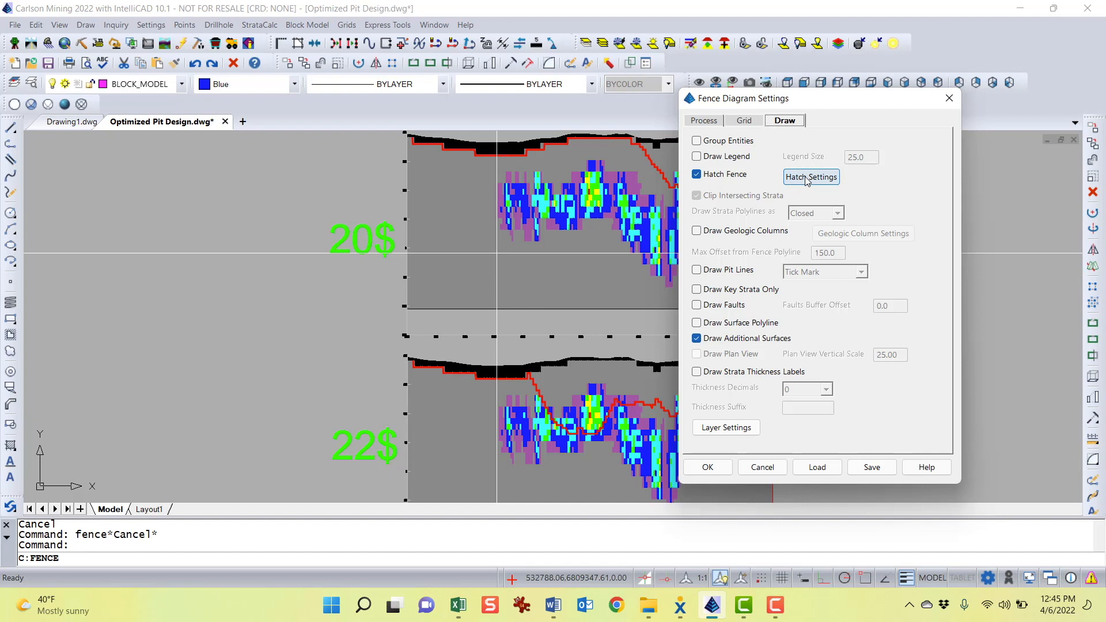
left_click(806, 179)
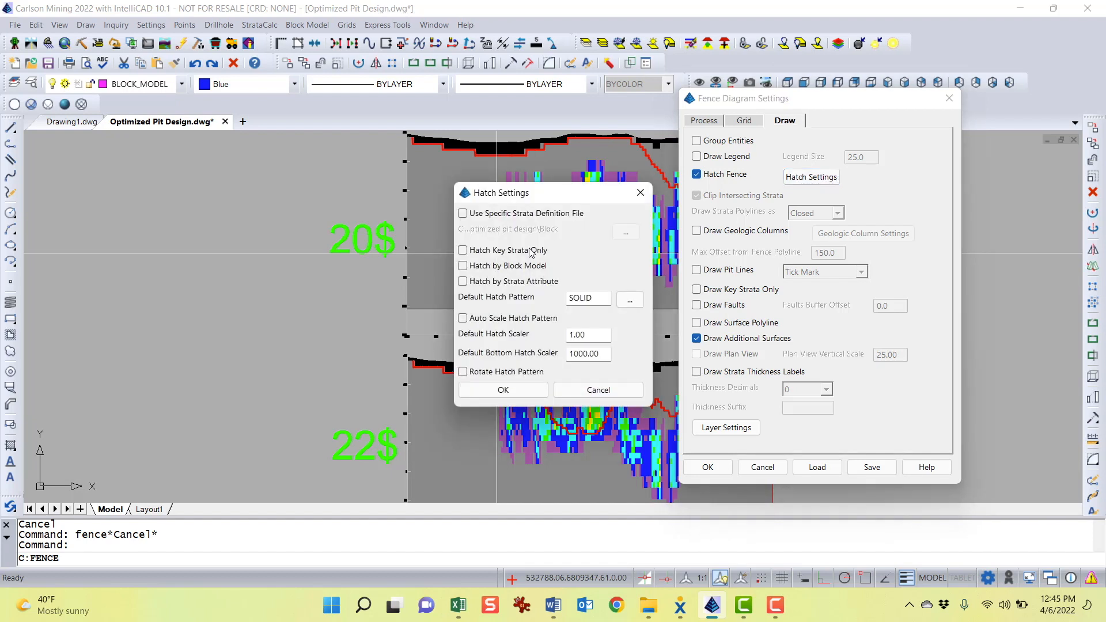
left_click(468, 267)
left_click(497, 391)
Apply the fence diagram settings, then read Geologic Model.pre with the GRADE_CUEQ.gpf grade parameter file
left_click_drag(813, 104, 623, 73)
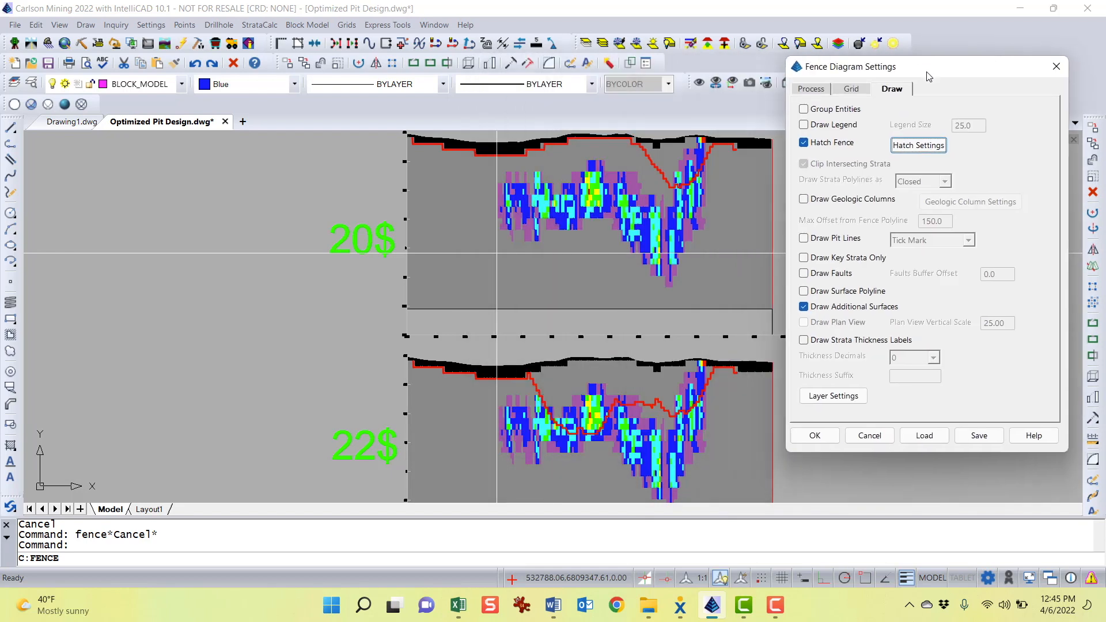
left_click_drag(625, 68, 927, 67)
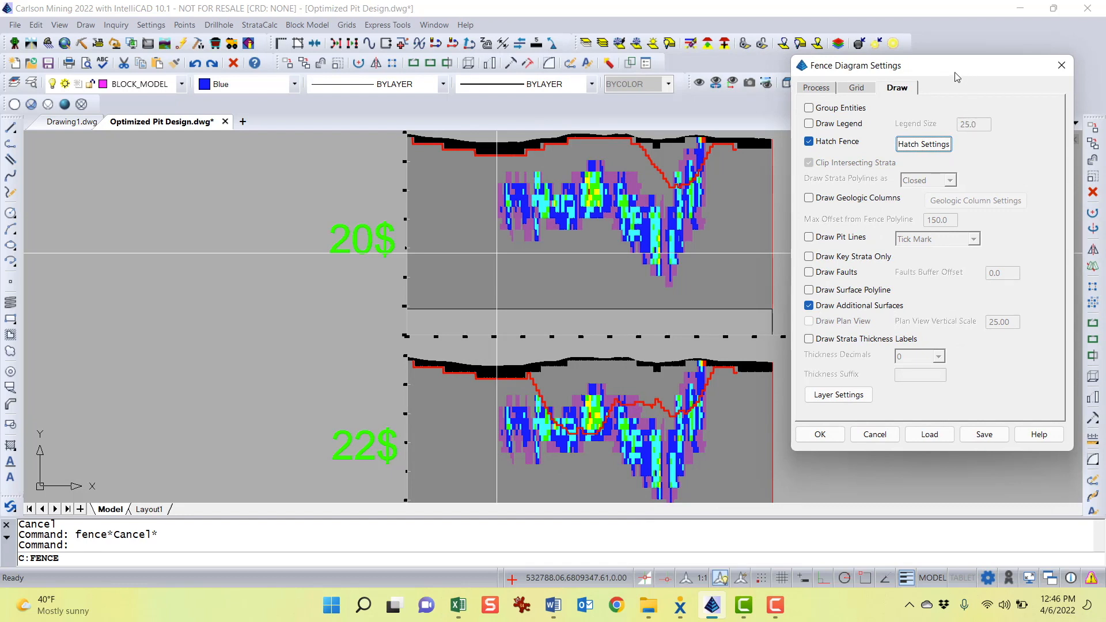
left_click_drag(956, 76, 708, 75)
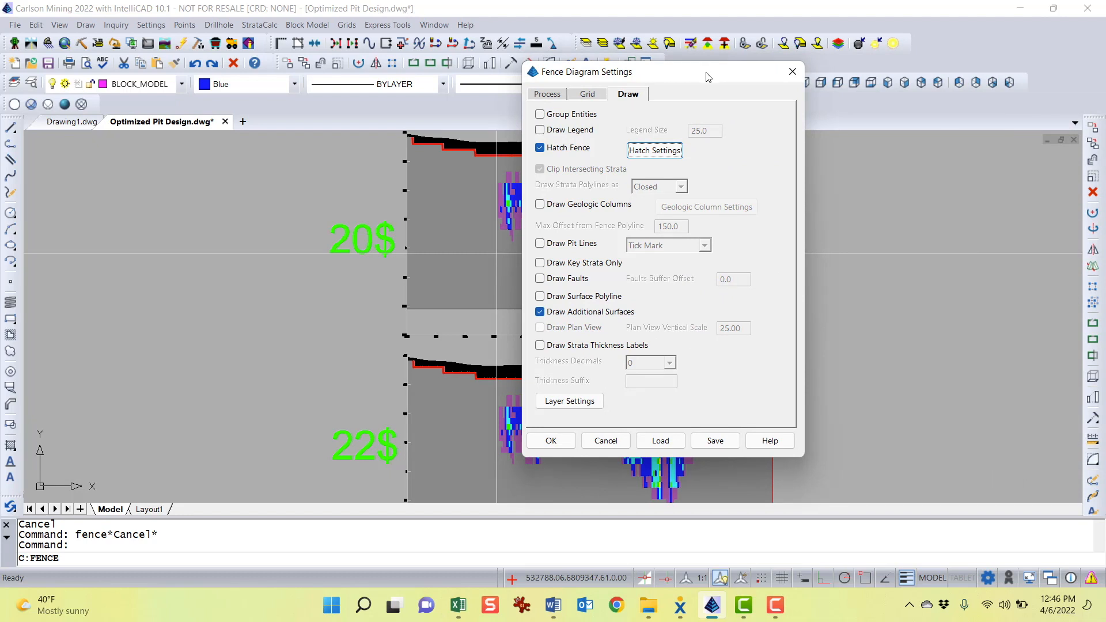
left_click_drag(709, 76, 869, 50)
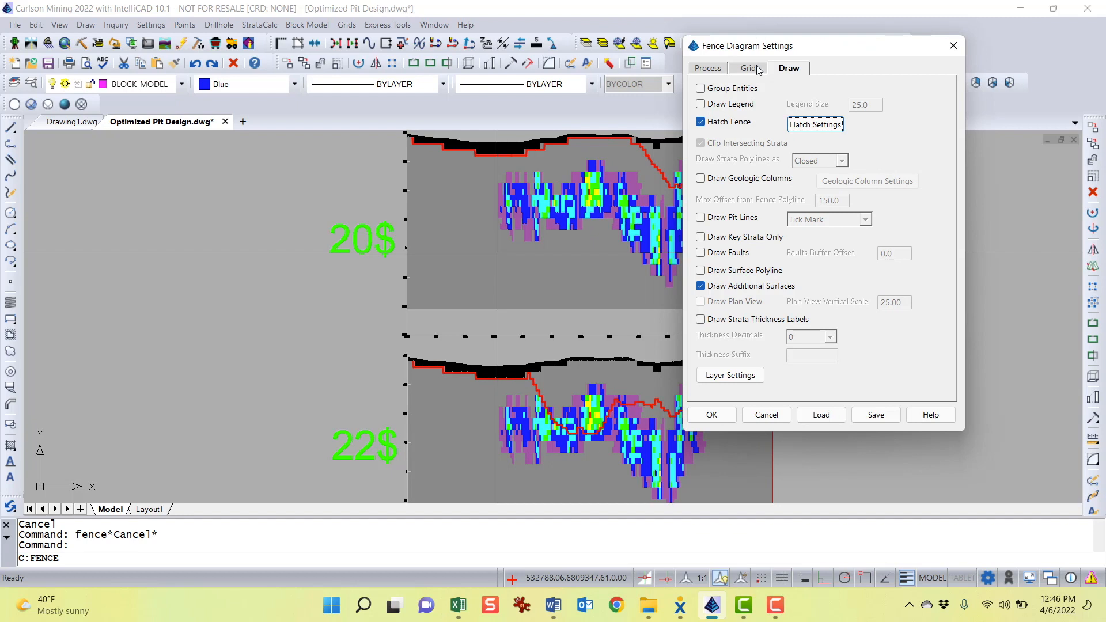
left_click_drag(778, 53, 609, 59)
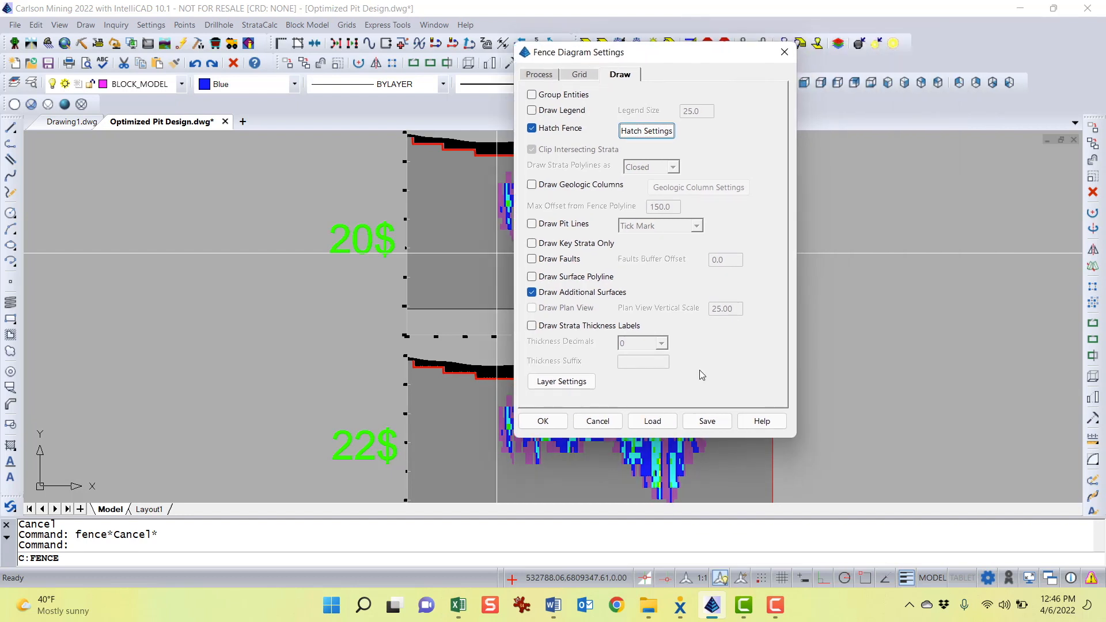
left_click(543, 421)
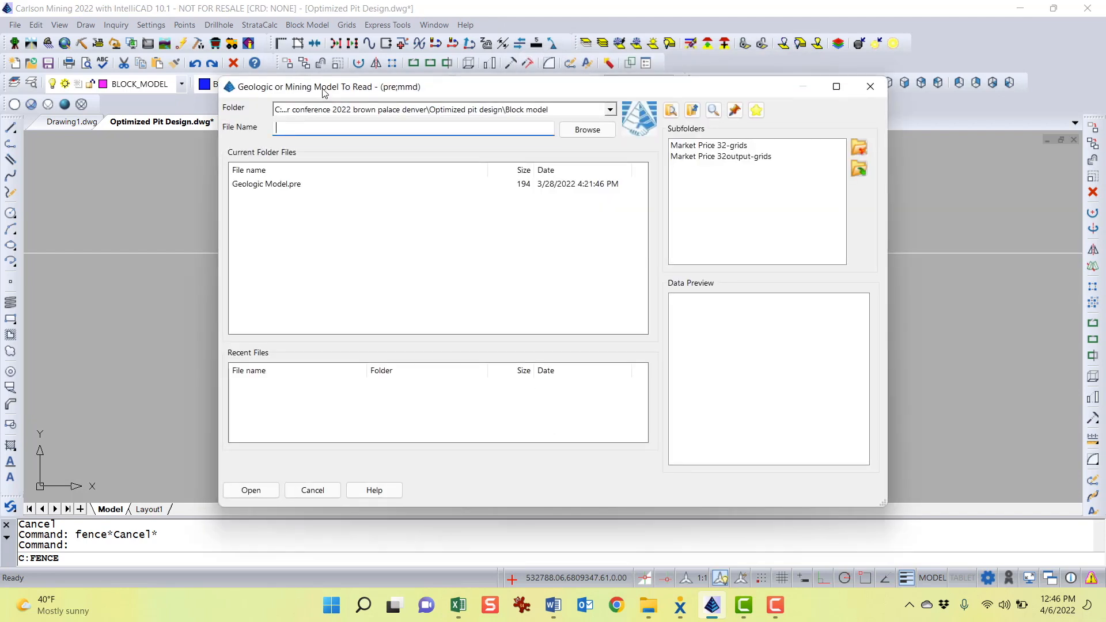
double_click(277, 184)
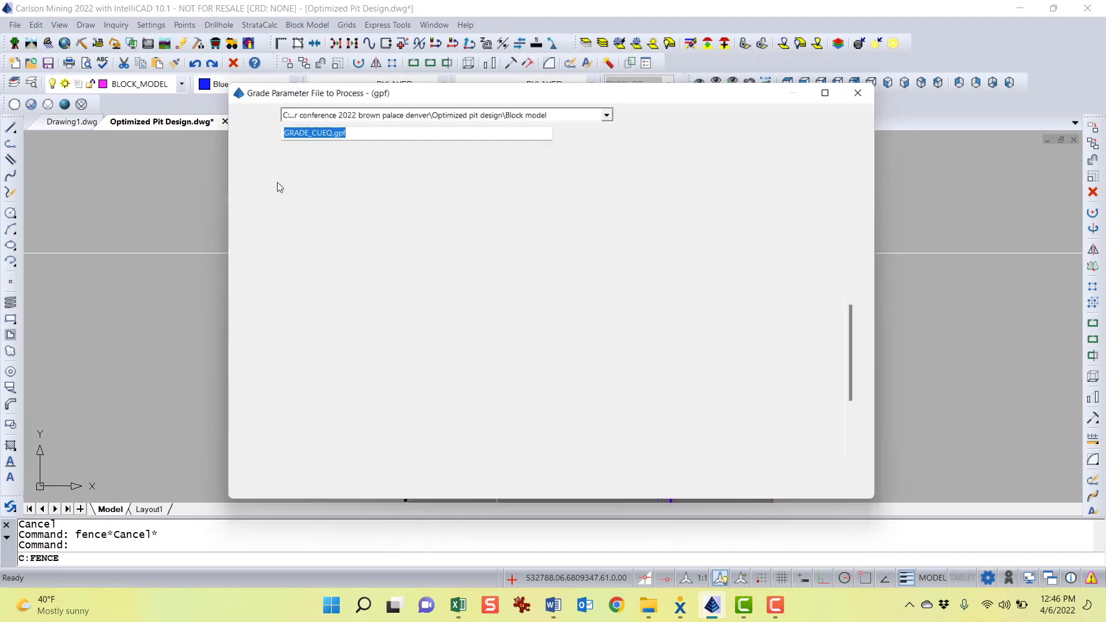
left_click(274, 185)
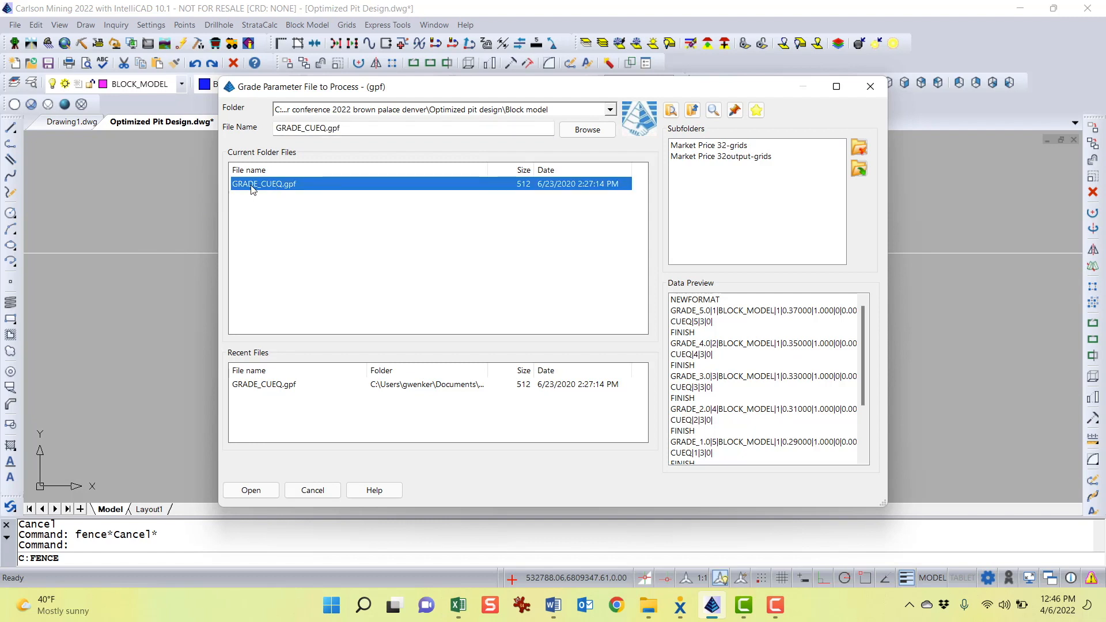
double_click(251, 186)
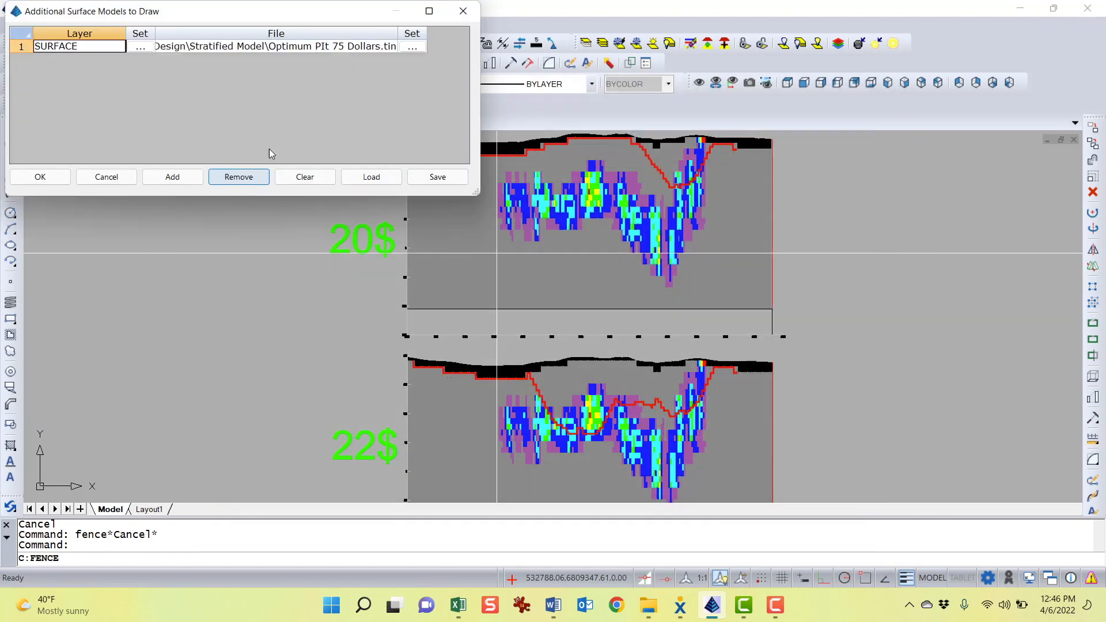
Replace the additional surface model with Optimum Pit GW rev32.tin and confirm the surface list
left_click_drag(233, 13, 451, 108)
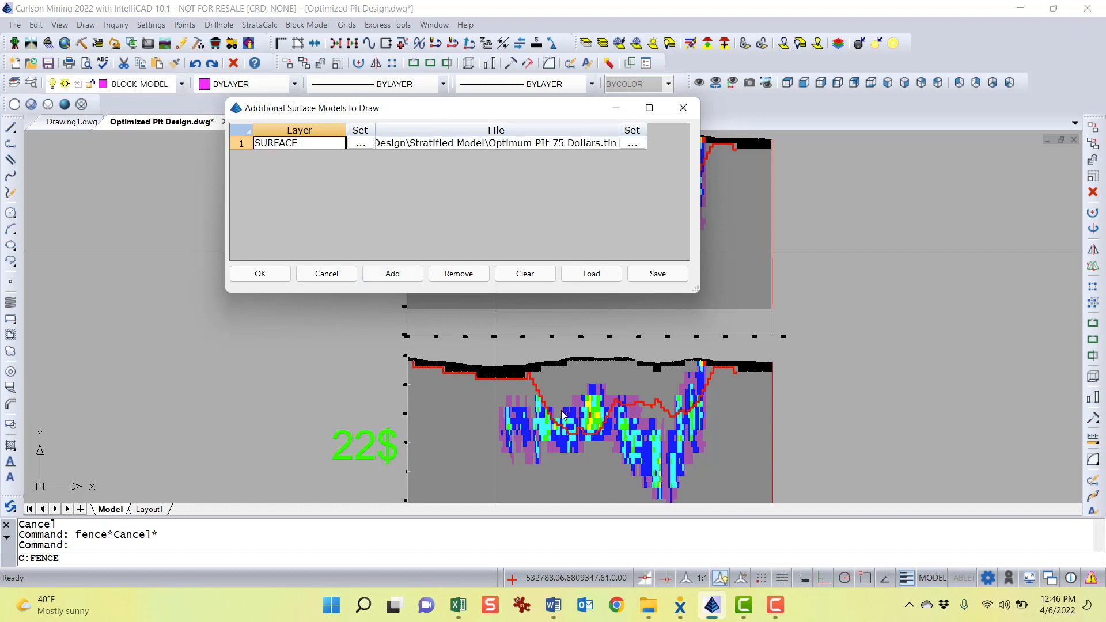
left_click(633, 144)
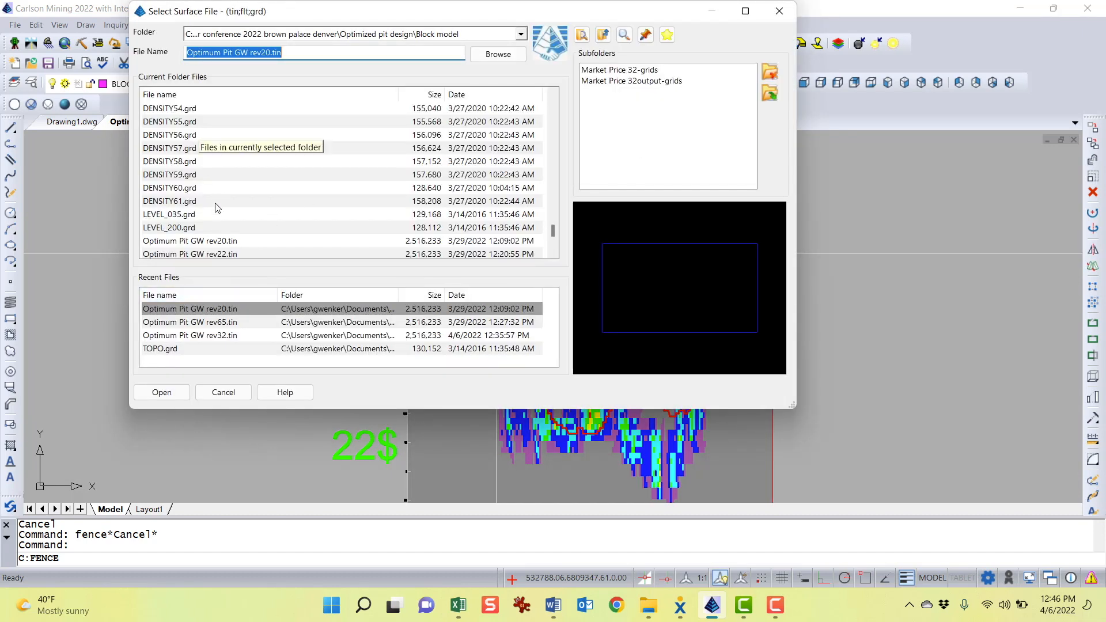
scroll(214, 224, "down", 3)
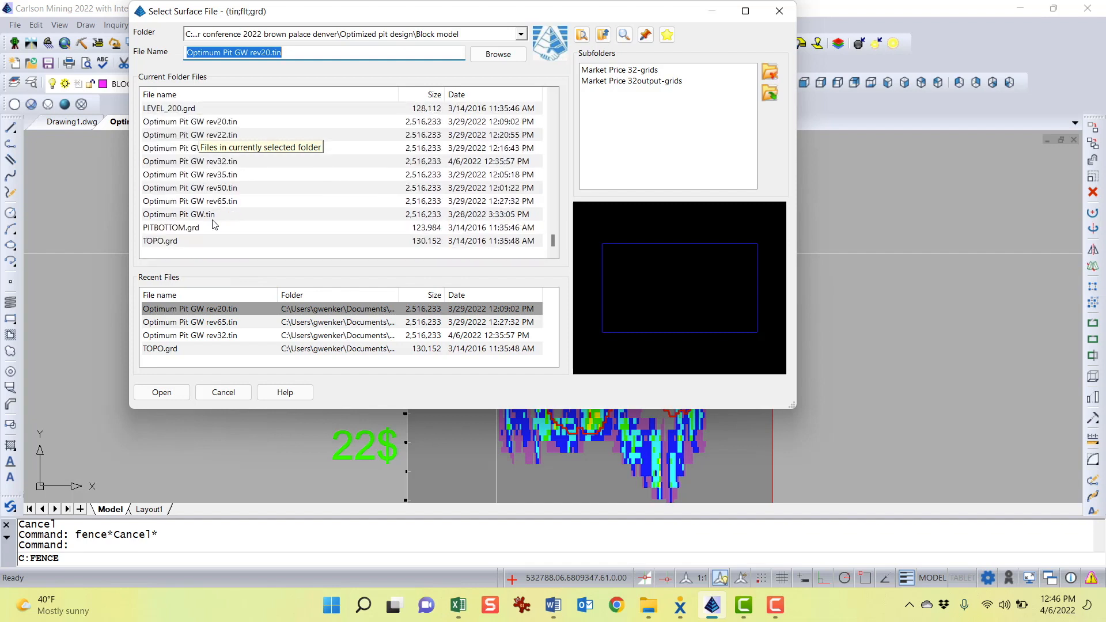
left_click(225, 161)
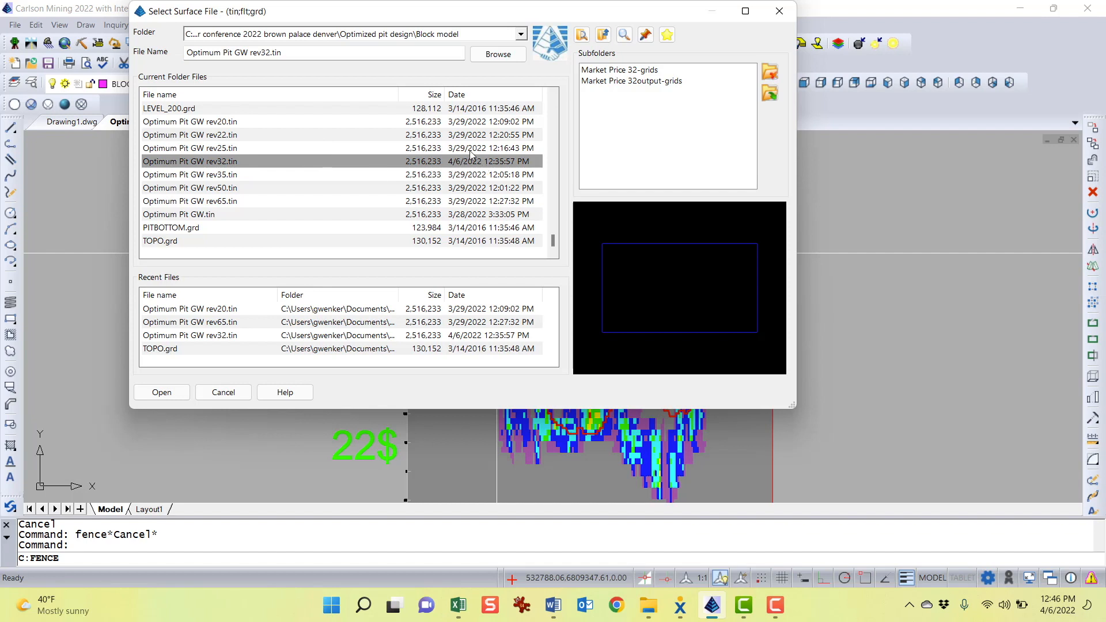
left_click(163, 392)
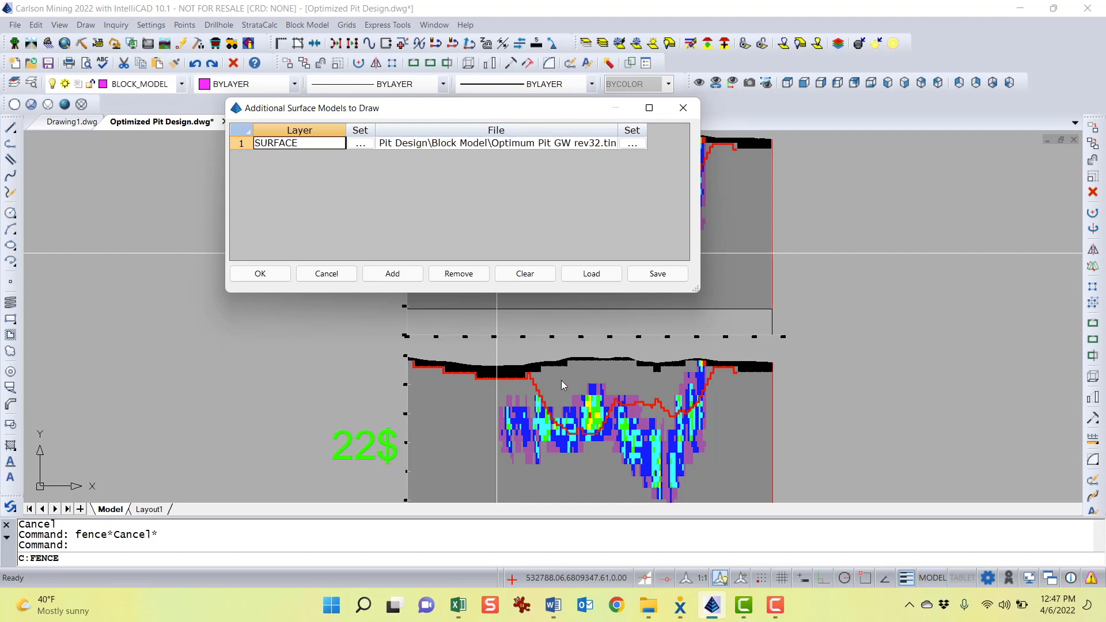
left_click(263, 280)
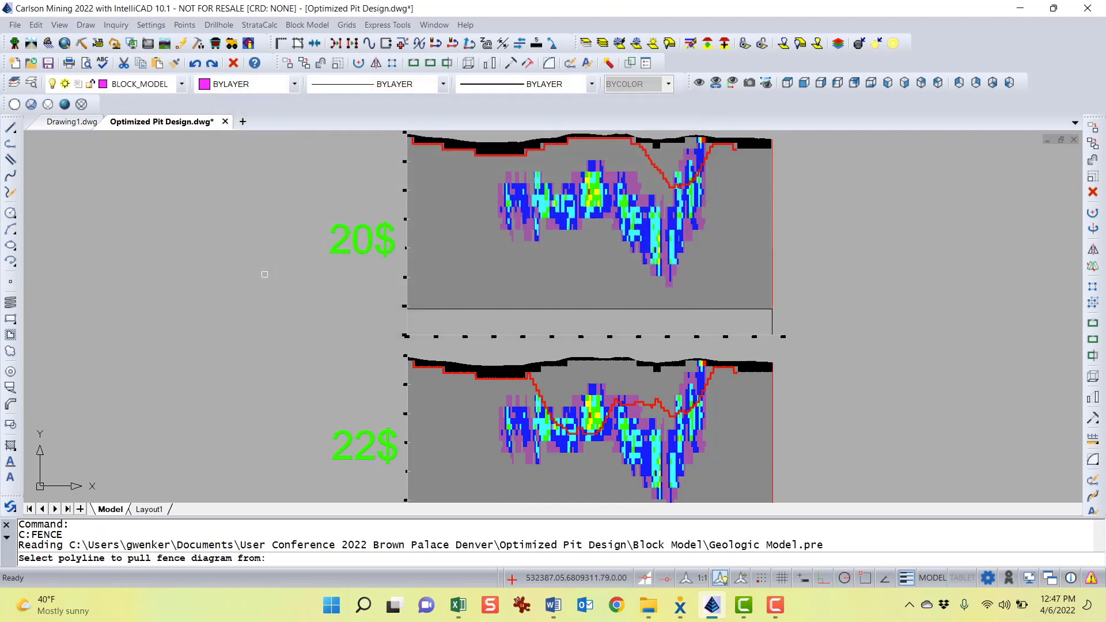
Select the fence polyline crossing the contour map as the section line
scroll(264, 274, "down", 2)
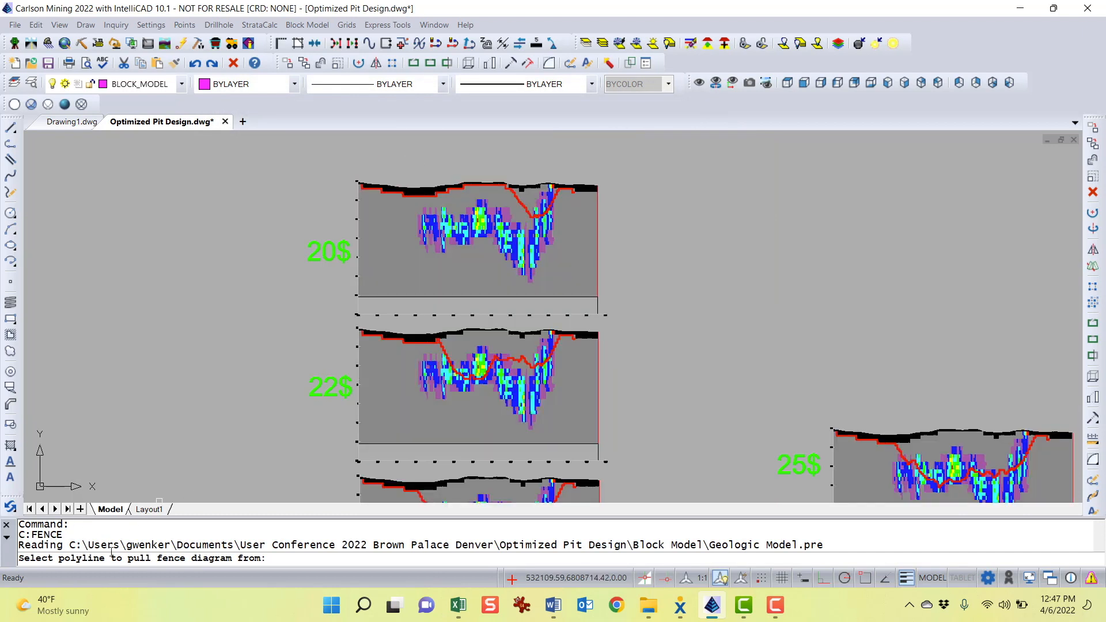
scroll(185, 426, "down", 3)
middle_click_drag(193, 410, 581, 291)
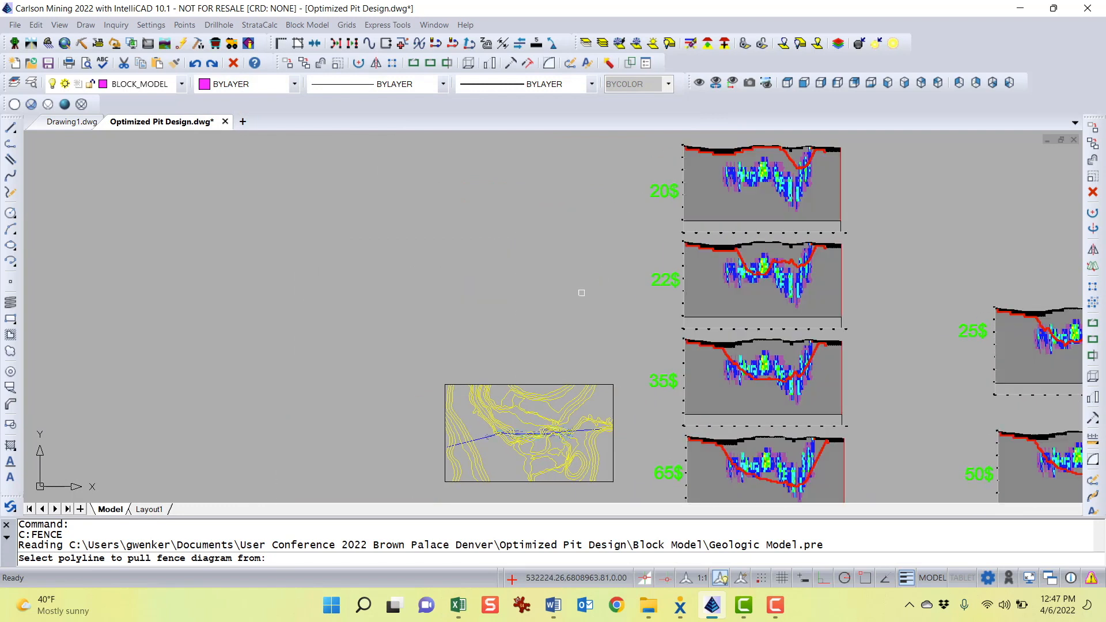
middle_click_drag(515, 391, 426, 251)
scroll(390, 297, "up", 4)
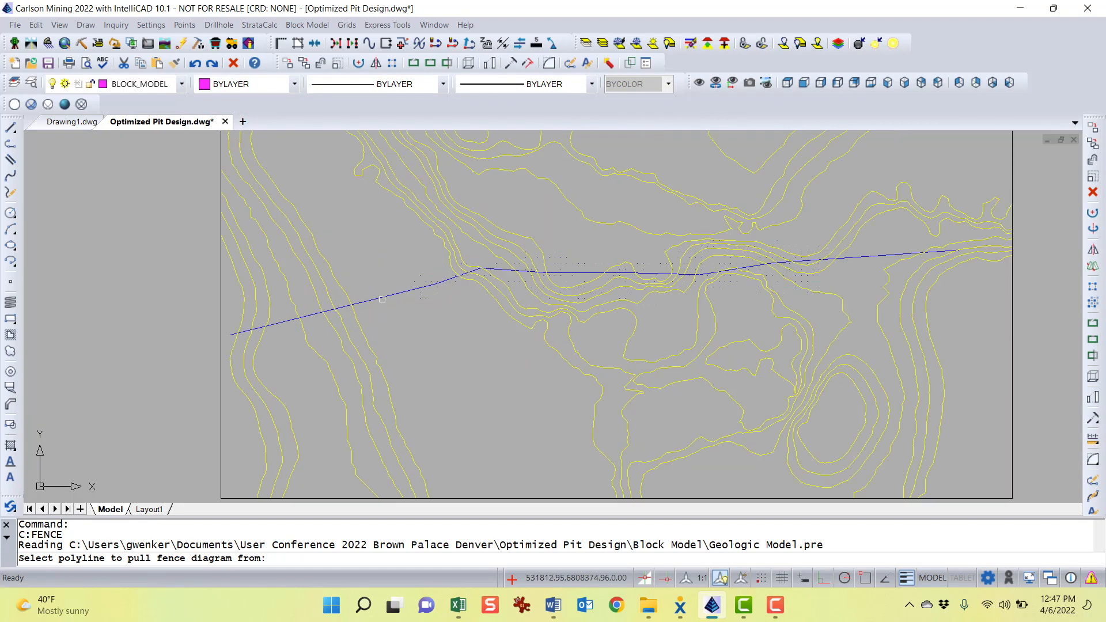
left_click(383, 295)
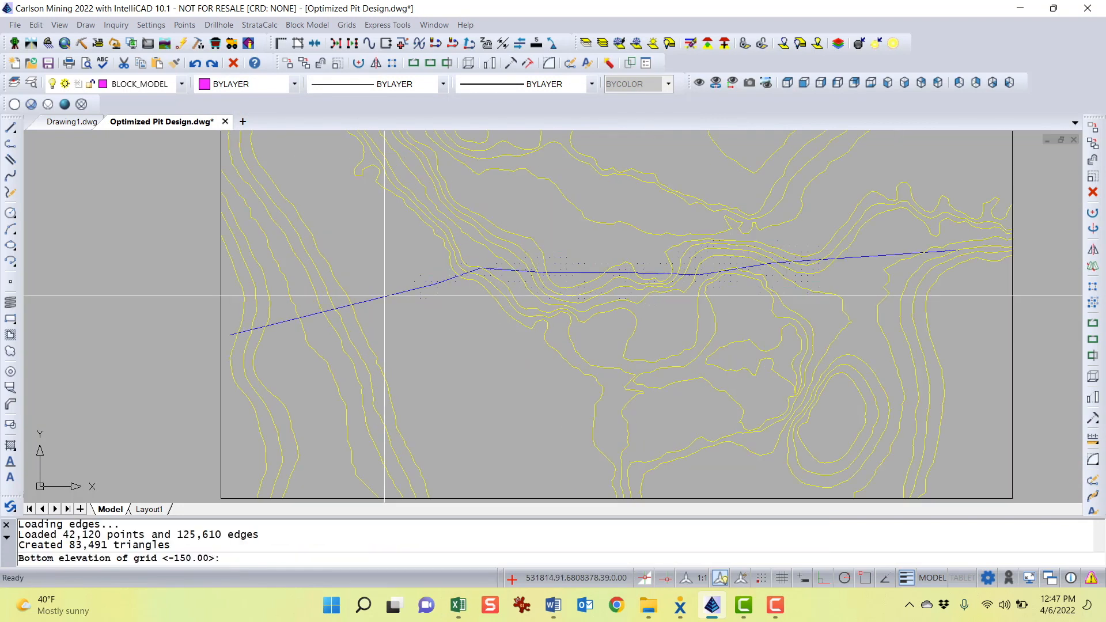
Accept the default bottom elevation of -150 for the fence grid
scroll(186, 501, "down", 3)
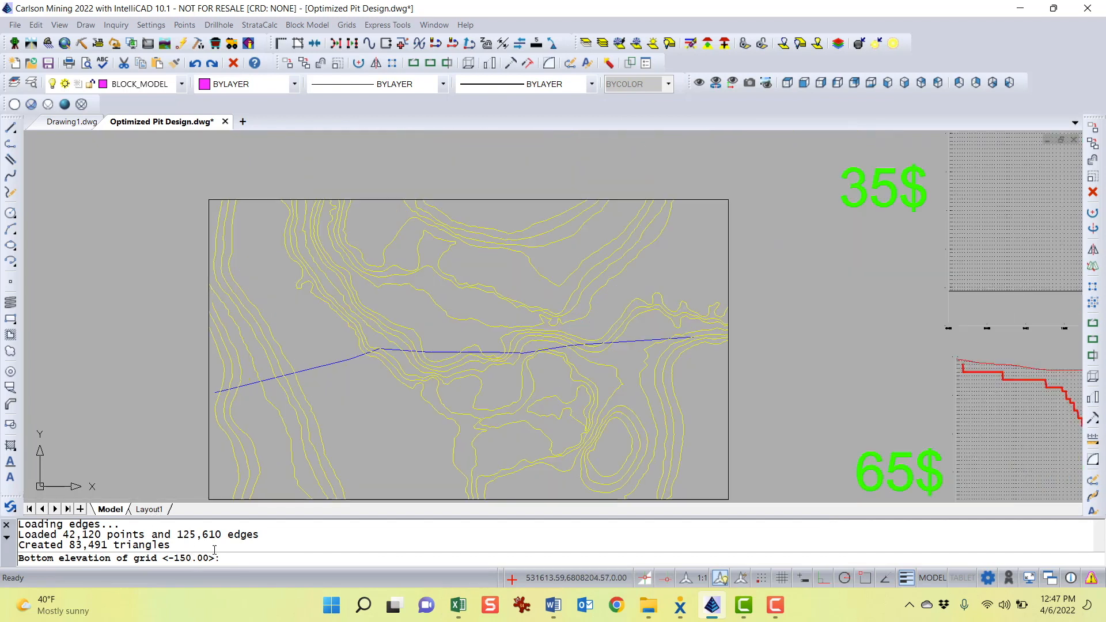
scroll(795, 397, "up", 6)
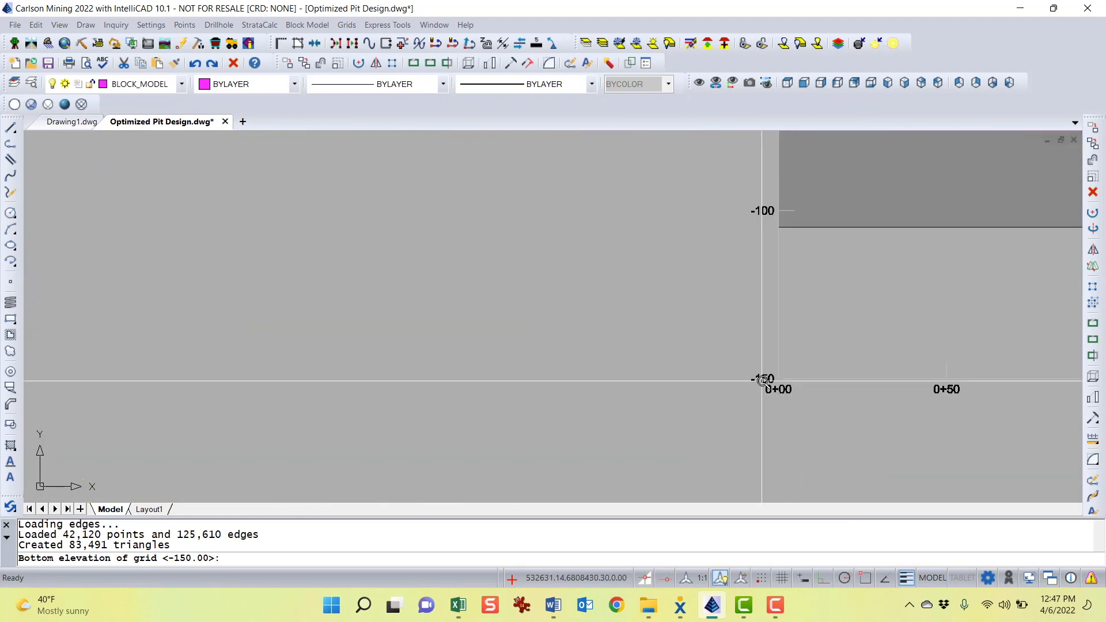
scroll(733, 391, "down", 4)
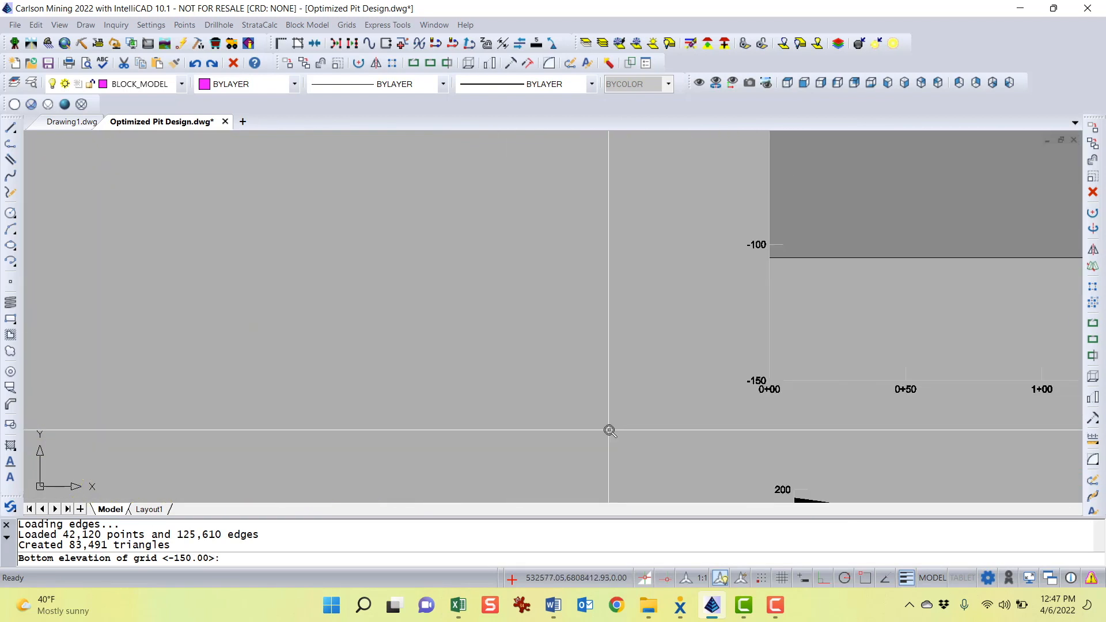
middle_click_drag(617, 370, 328, 345)
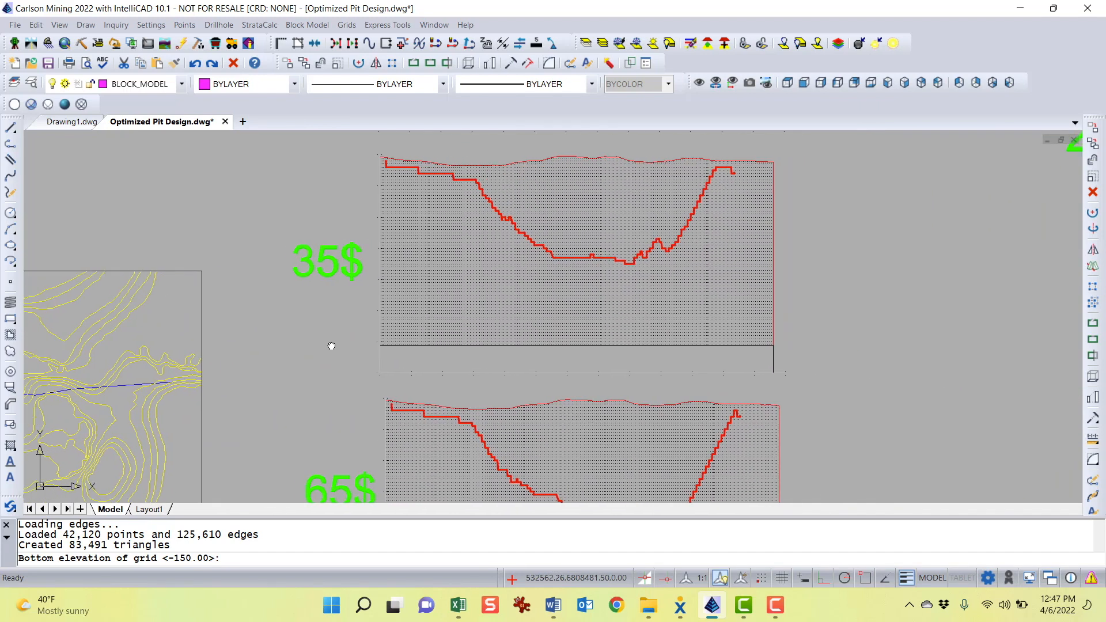
key("Return")
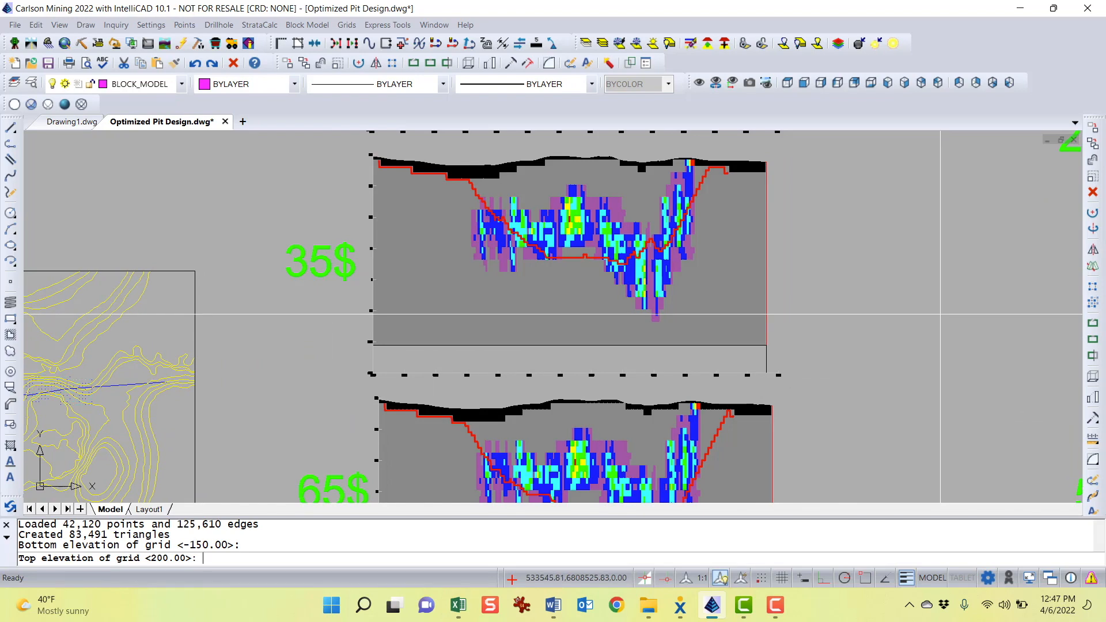
Accept the default top elevation of 200 and place the fence diagram's lower left corner beside the 25$ section
key("Return")
scroll(934, 314, "down", 2)
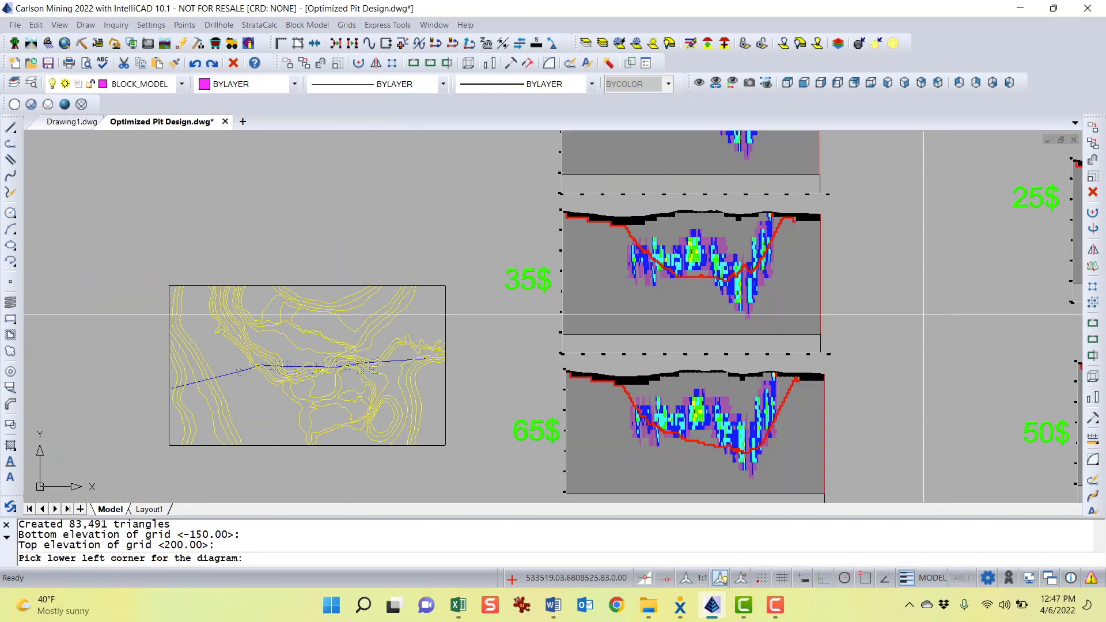
middle_click_drag(923, 306, 492, 287)
middle_click_drag(520, 363, 380, 490)
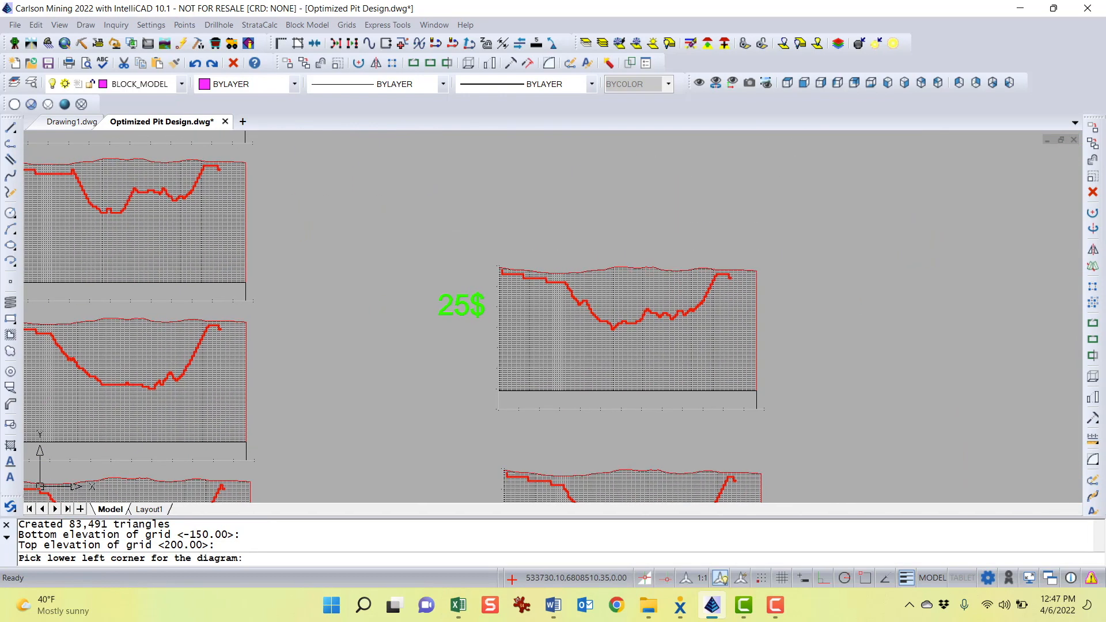
left_click(499, 230)
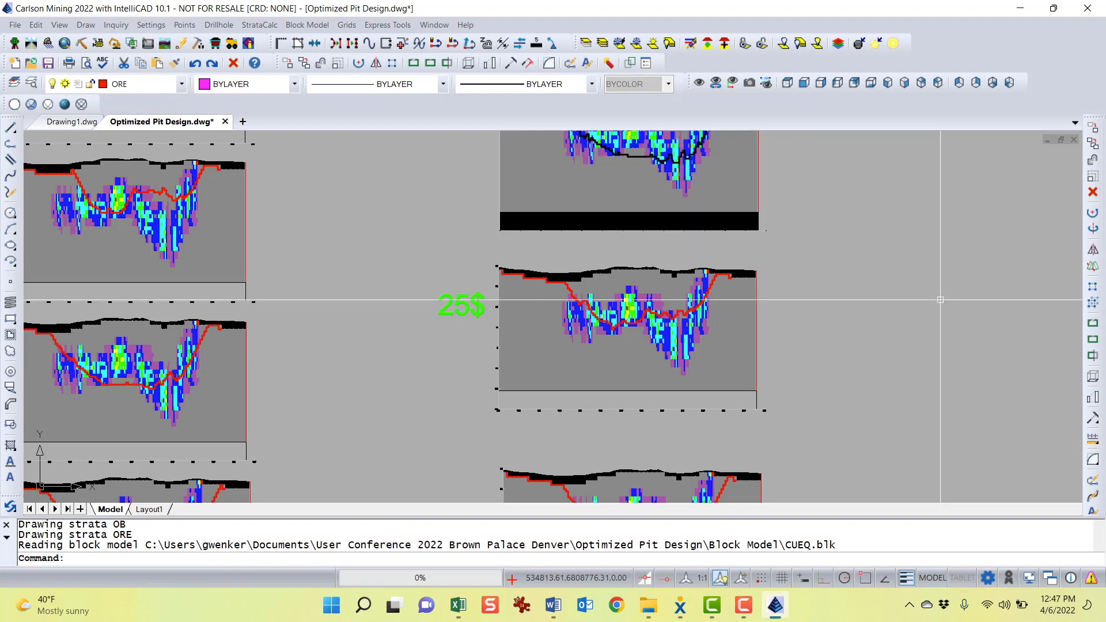
Zoom in to examine the new fence diagram's pit outline against the block model grades
middle_click_drag(859, 265, 827, 363)
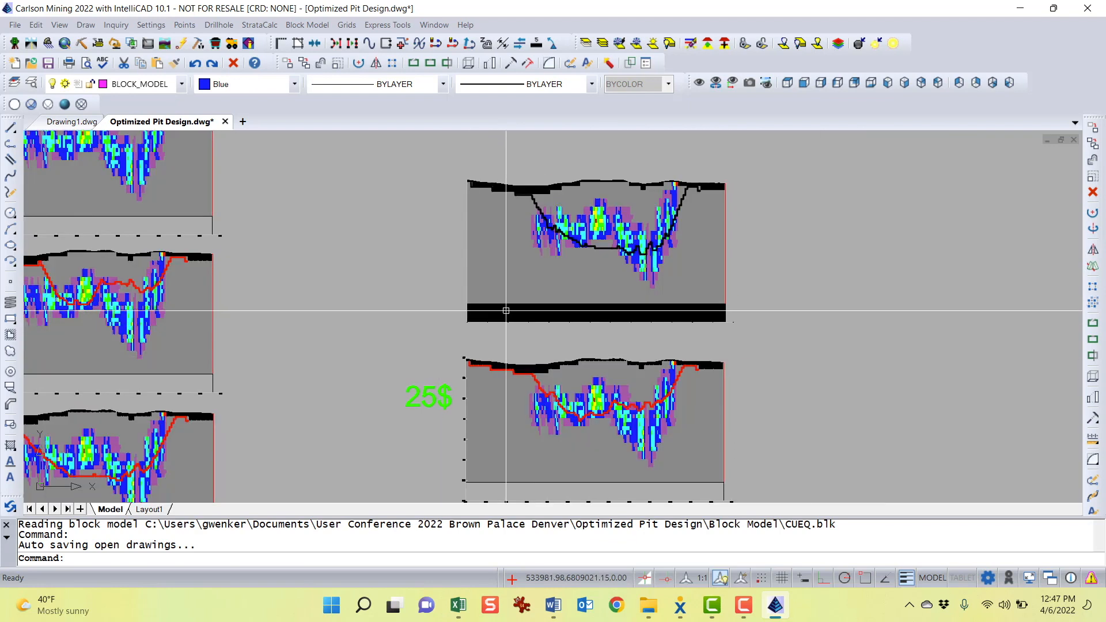
left_click(506, 310)
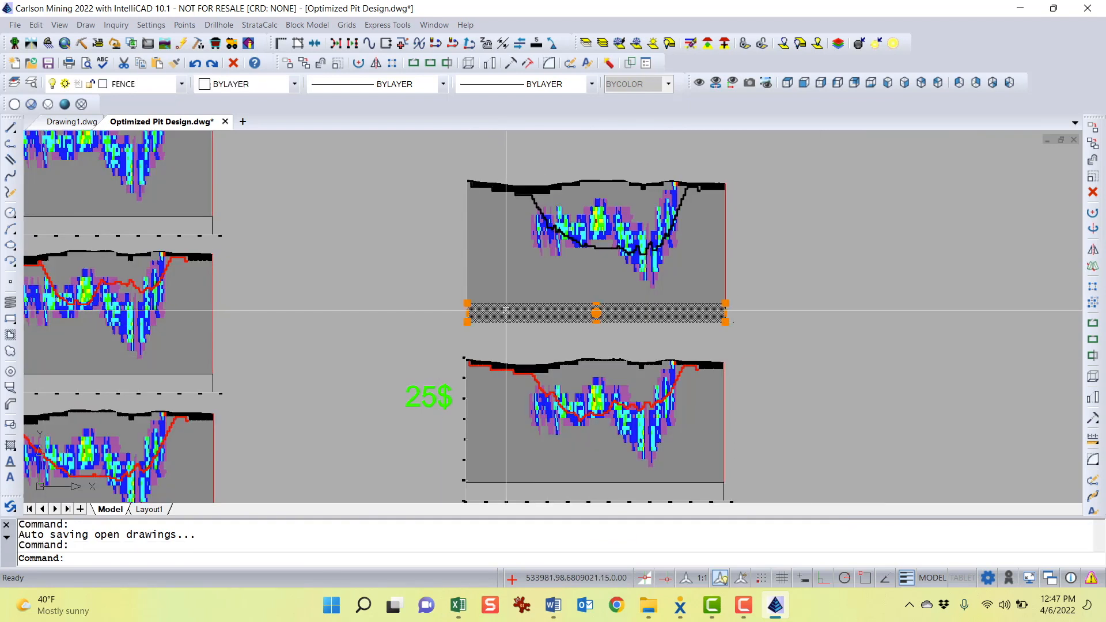
right_click(597, 313)
key("Escape")
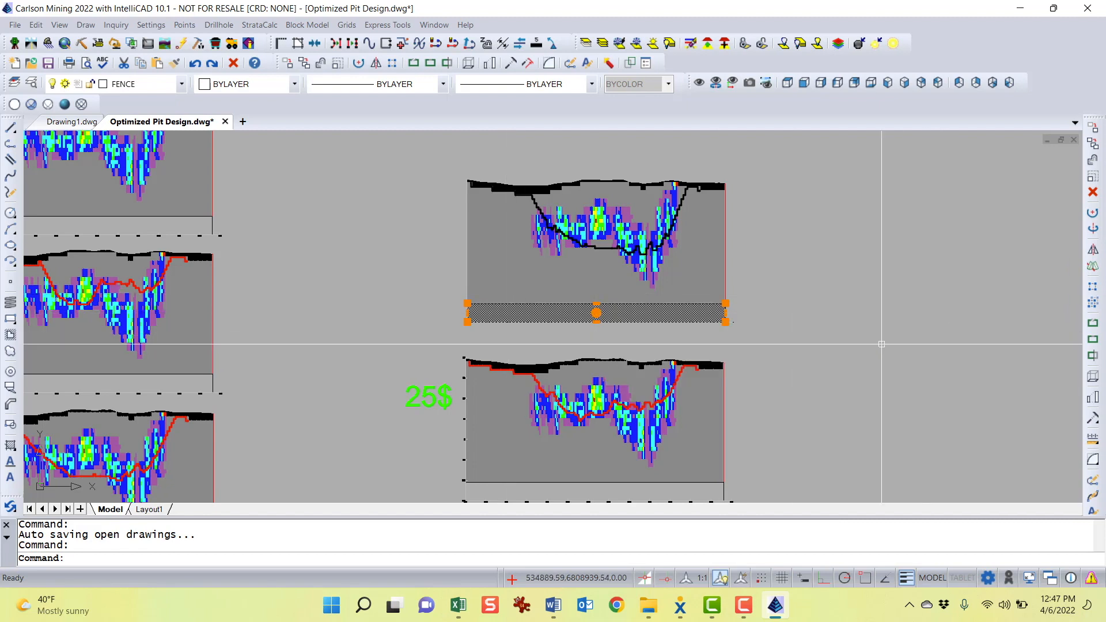
key("Escape")
key("Escape")
scroll(684, 313, "up", 3)
scroll(668, 306, "down", 2)
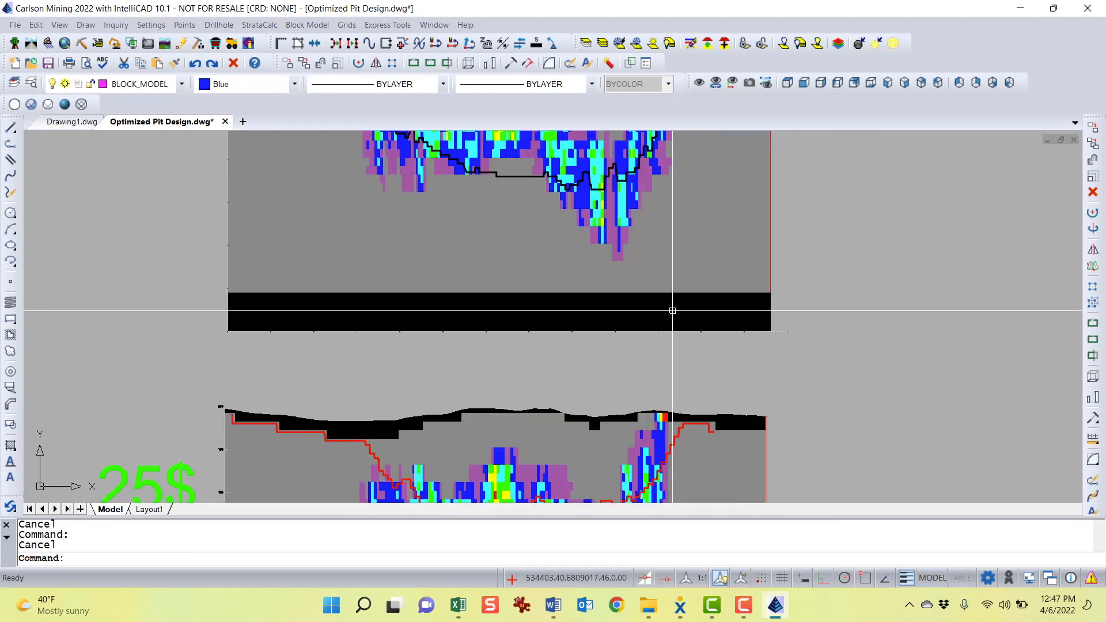
scroll(672, 311, "down", 3)
scroll(795, 366, "up", 6)
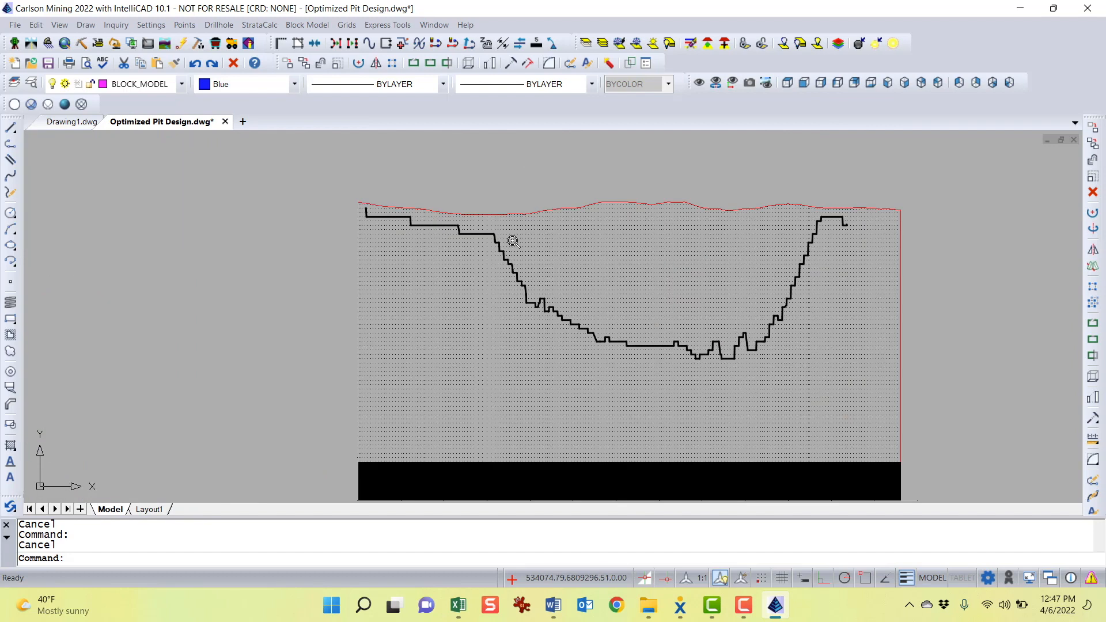
scroll(501, 225, "up", 2)
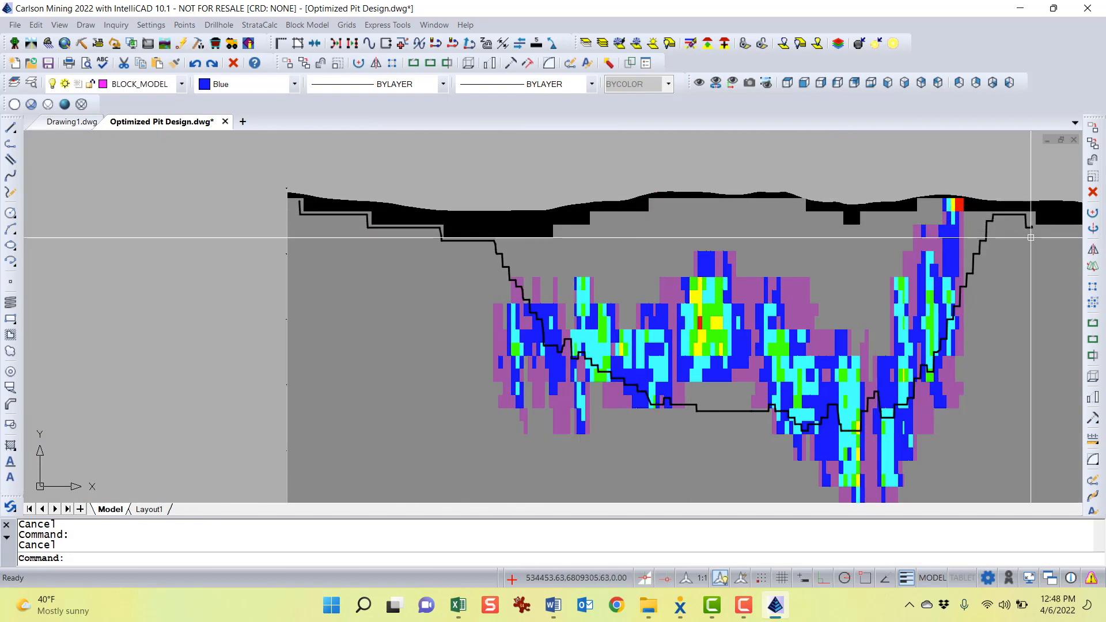
middle_click_drag(1001, 306, 801, 292)
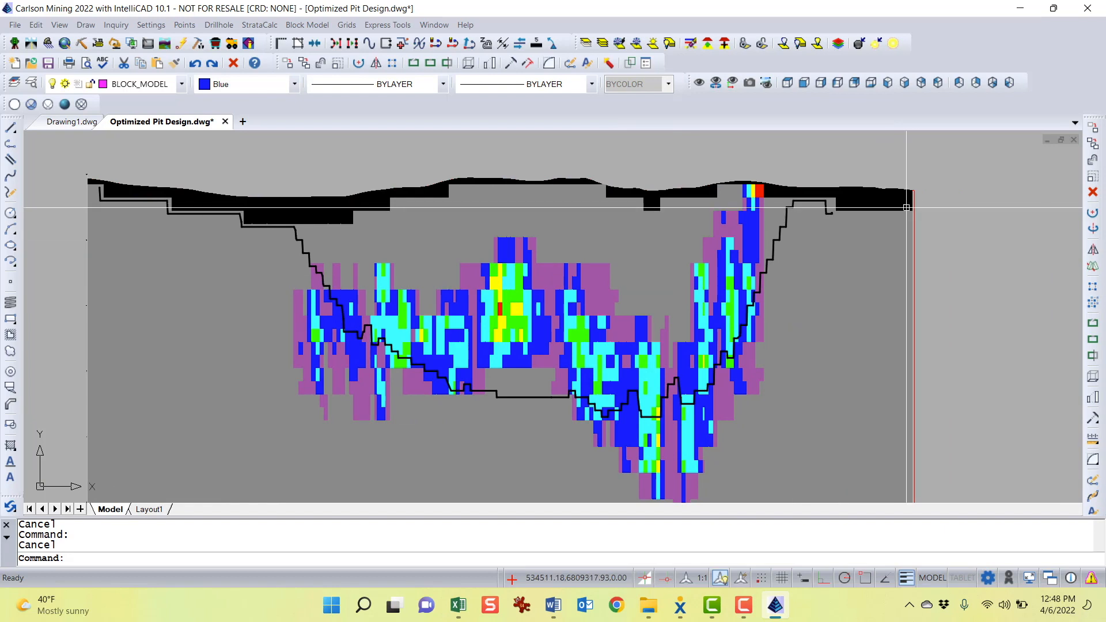
Change the fence diagram's pit outline colour to Red
left_click(833, 202)
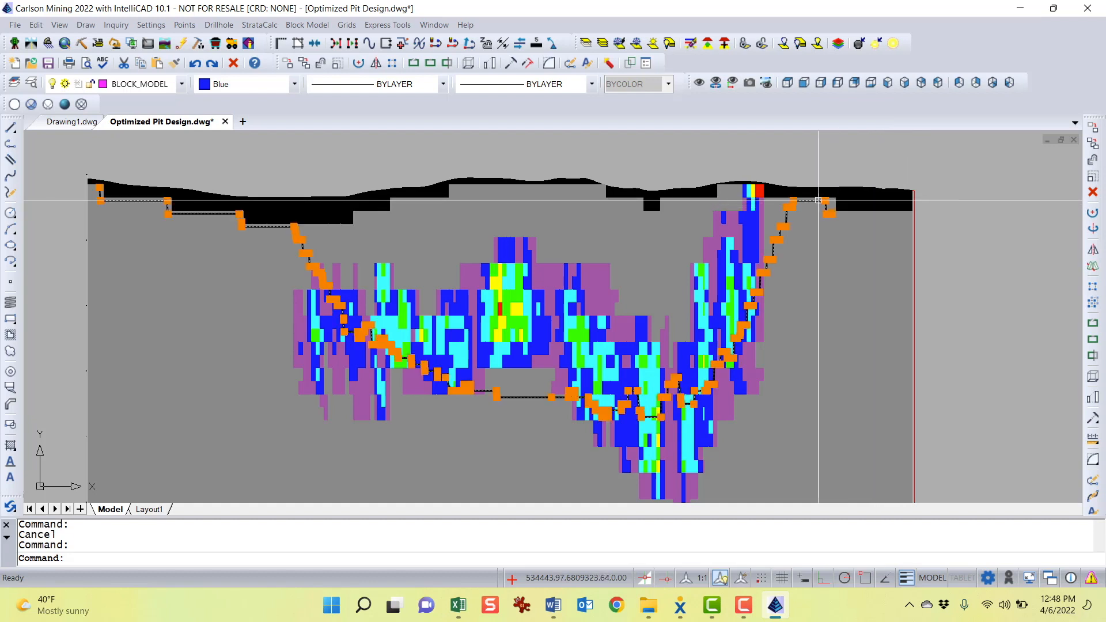
left_click(242, 85)
left_click(225, 128)
key("Escape")
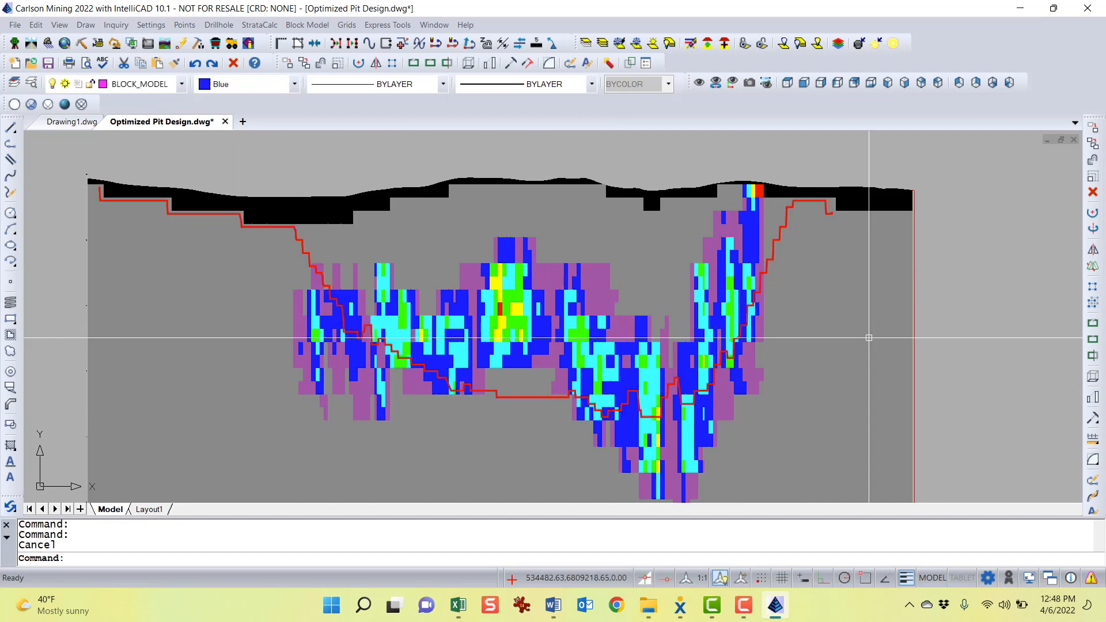
Change the fence diagram's pit outline colour to Yellow
left_click(779, 227)
left_click(244, 85)
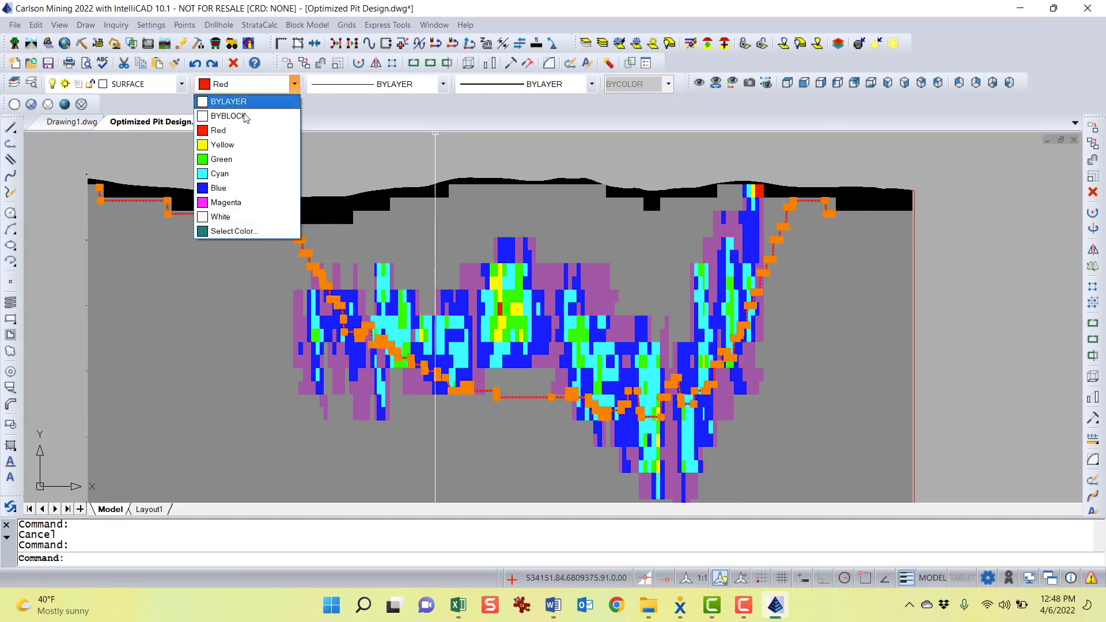
left_click(224, 143)
key("Escape")
key("Escape")
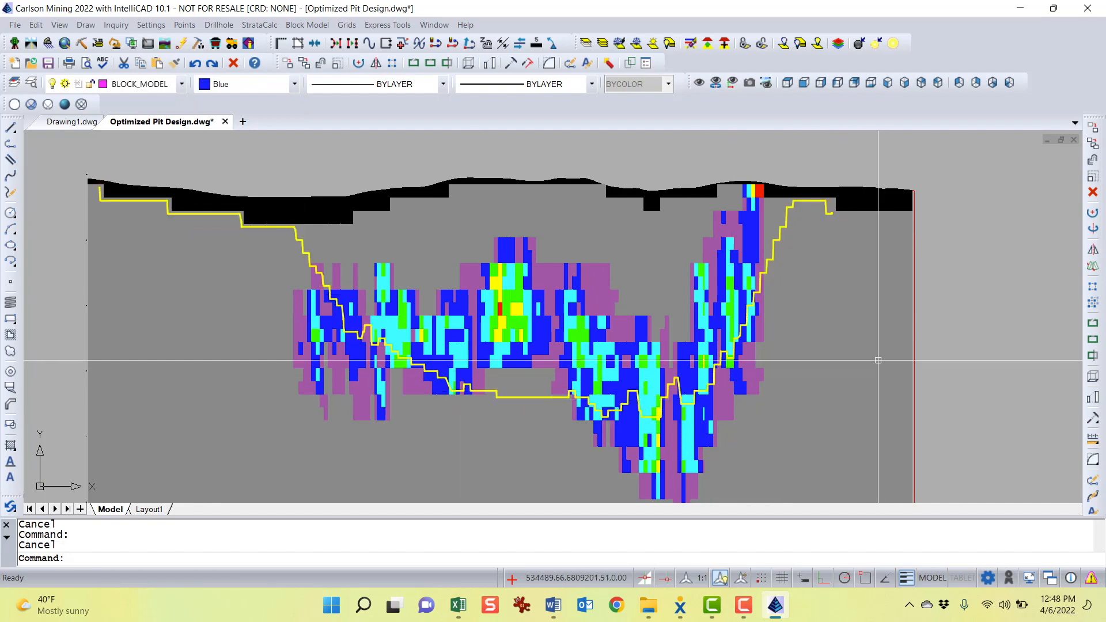
Zoom in to inspect the pit outline's bench steps along the pit wall
scroll(802, 228, "up", 5)
scroll(766, 242, "up", 2)
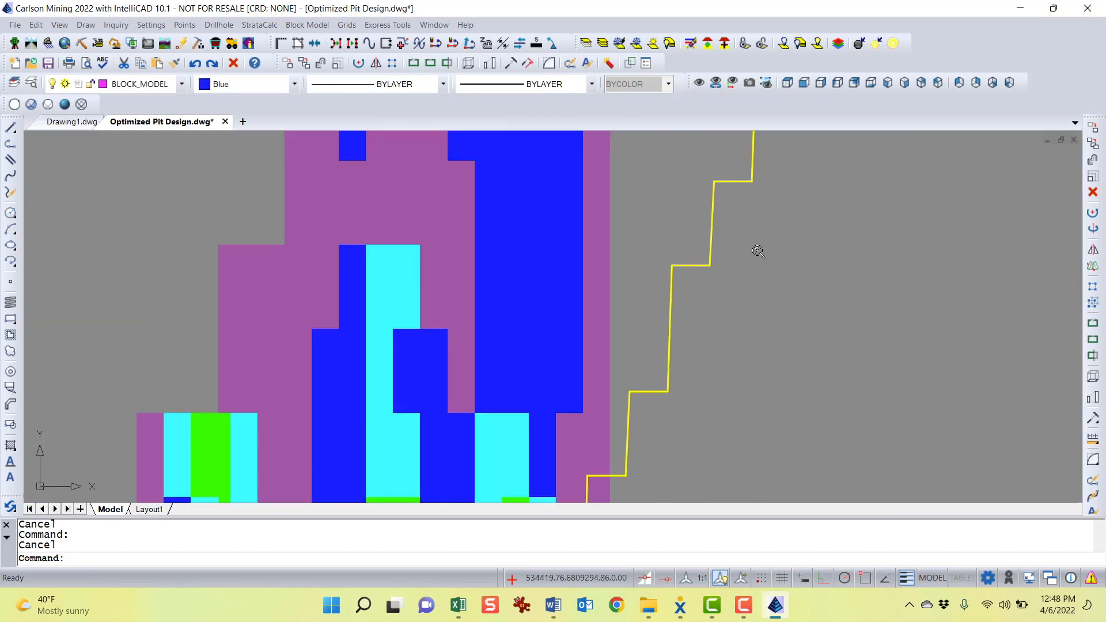
scroll(716, 234, "up", 4)
scroll(716, 233, "up", 2)
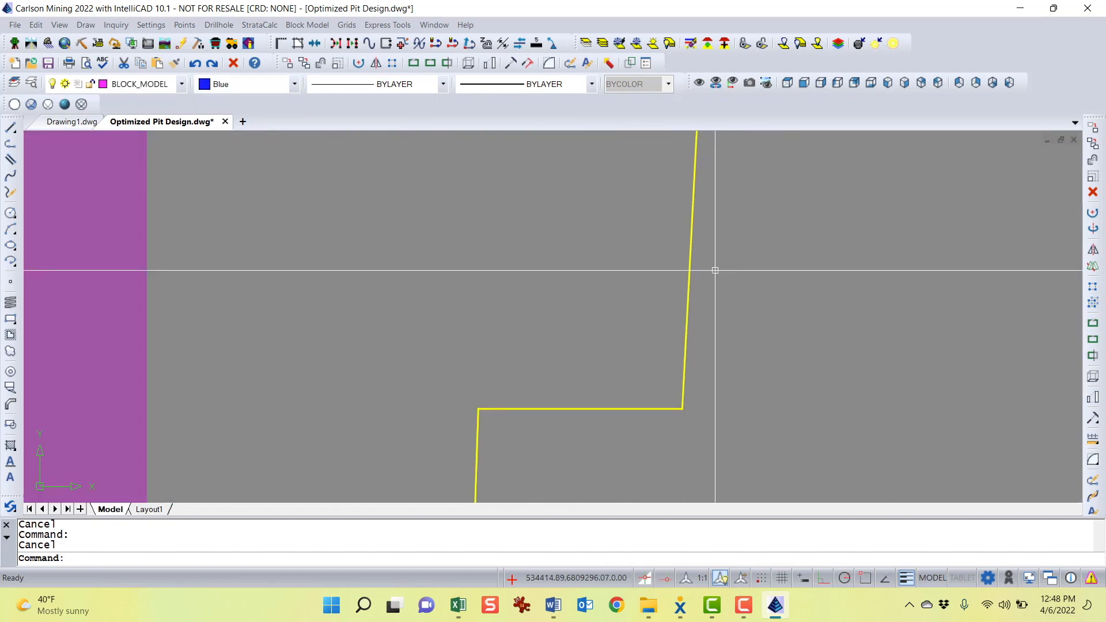
left_click(906, 581)
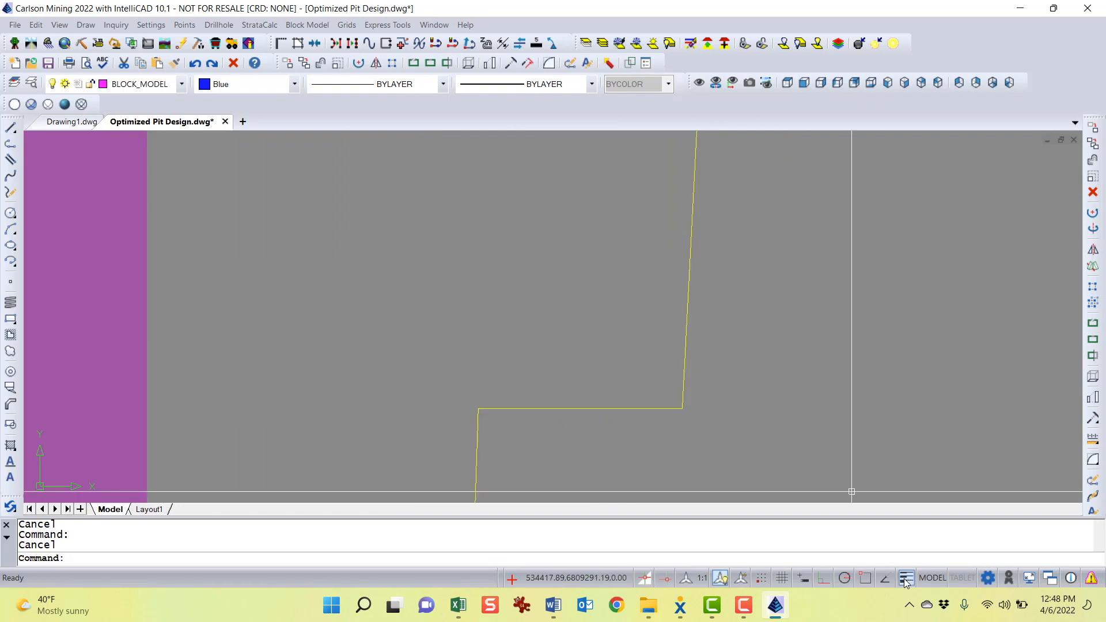
left_click(906, 581)
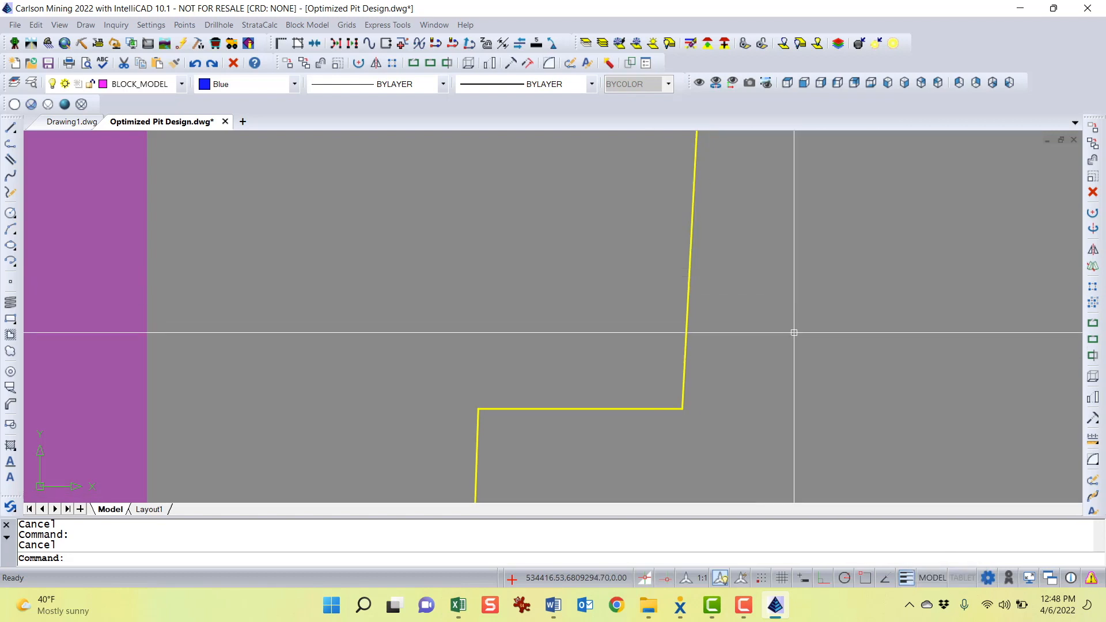
scroll(689, 295, "up", 3)
scroll(666, 323, "down", 3)
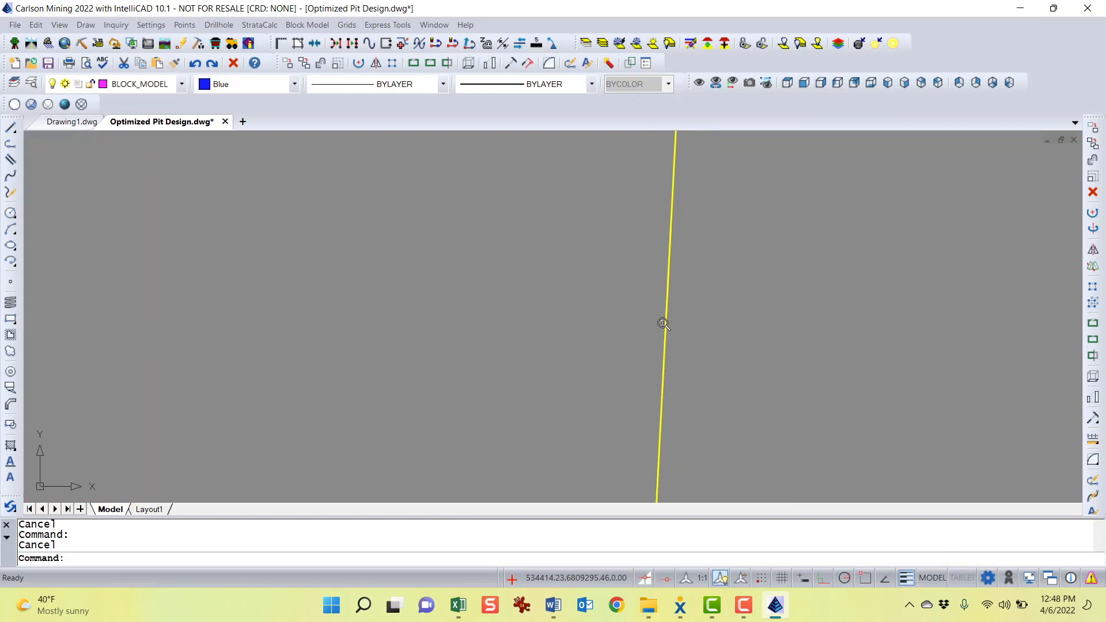
scroll(680, 334, "down", 4)
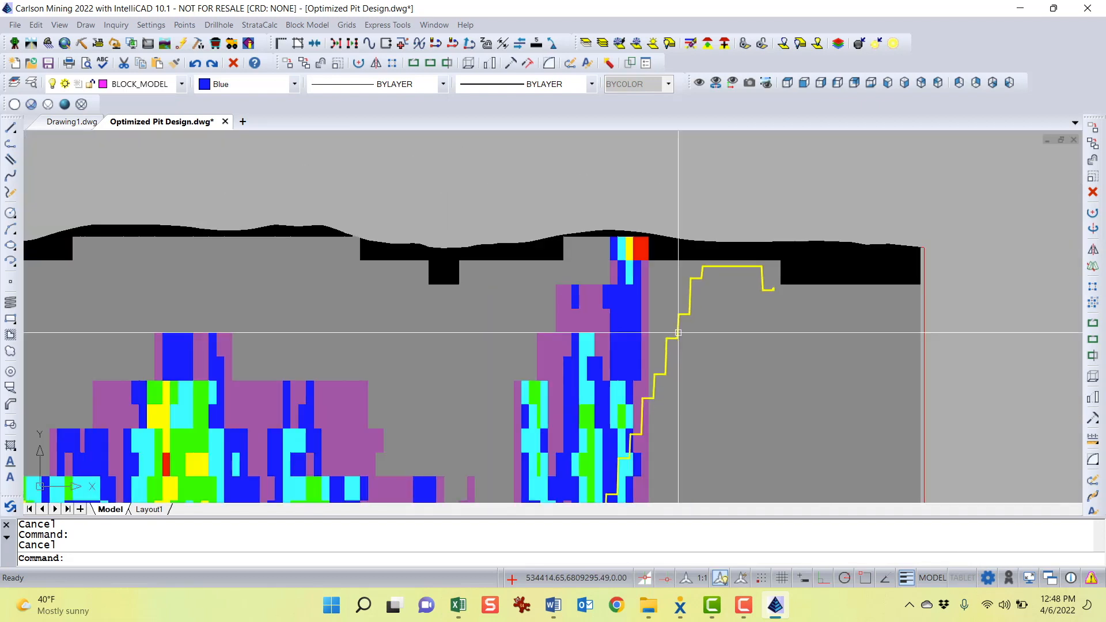
scroll(730, 297, "up", 1)
scroll(730, 297, "up", 3)
scroll(709, 281, "down", 4)
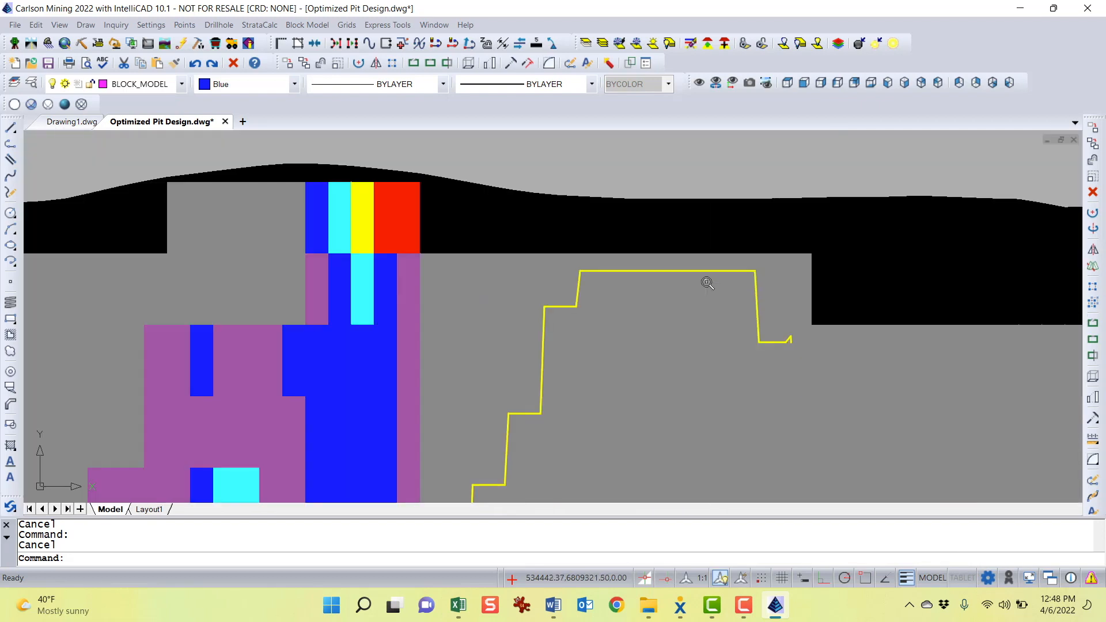
middle_click_drag(633, 261, 734, 196)
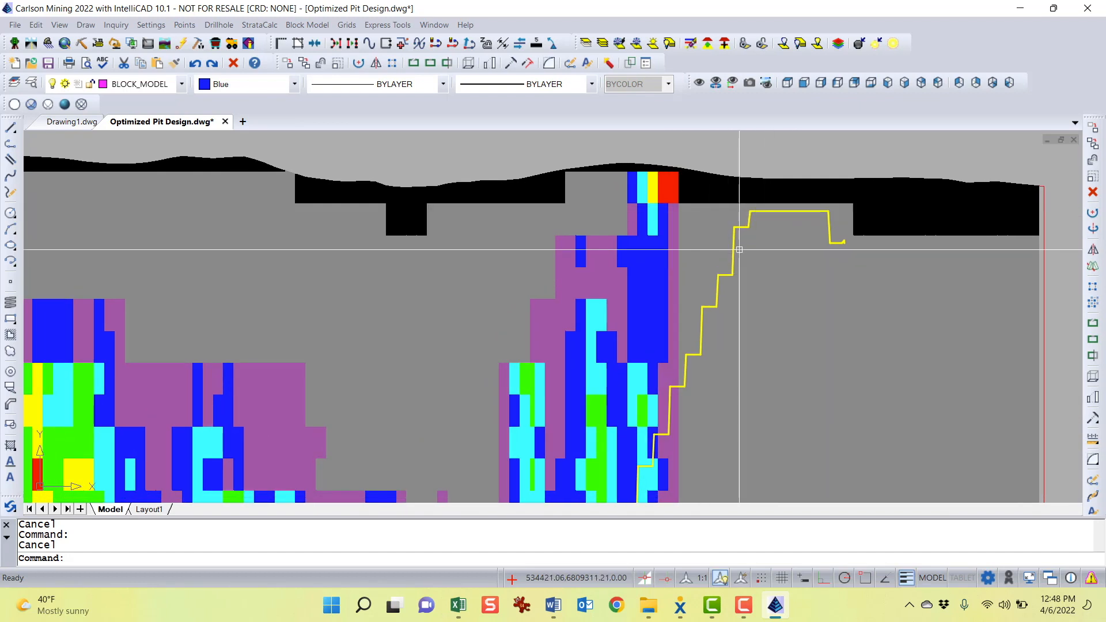
scroll(732, 247, "up", 5)
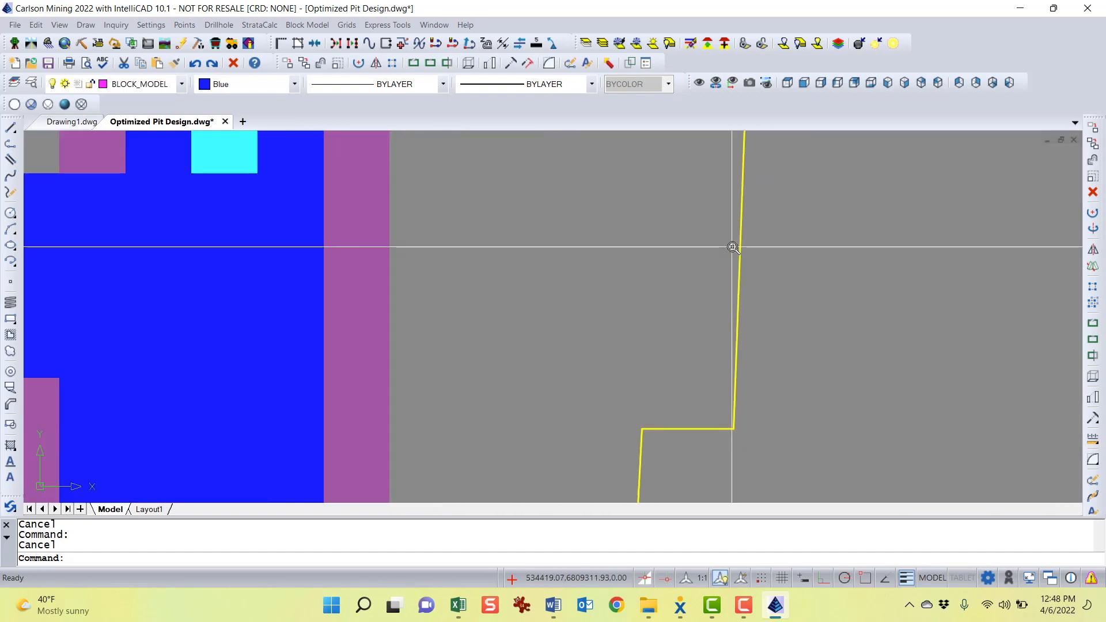
scroll(802, 344, "down", 5)
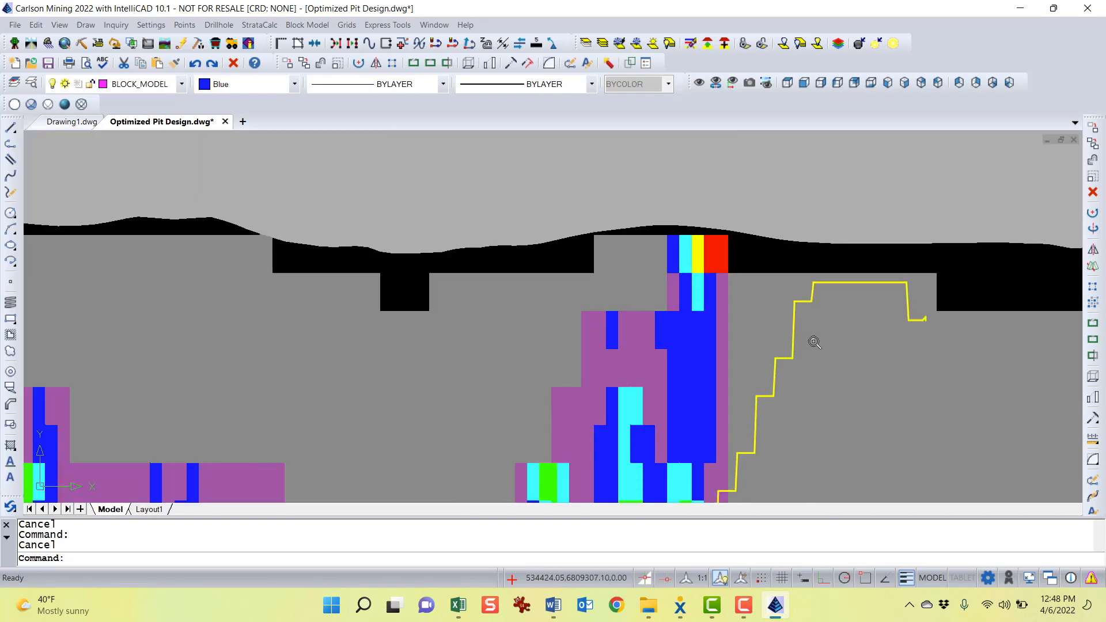
middle_click_drag(810, 343, 845, 210)
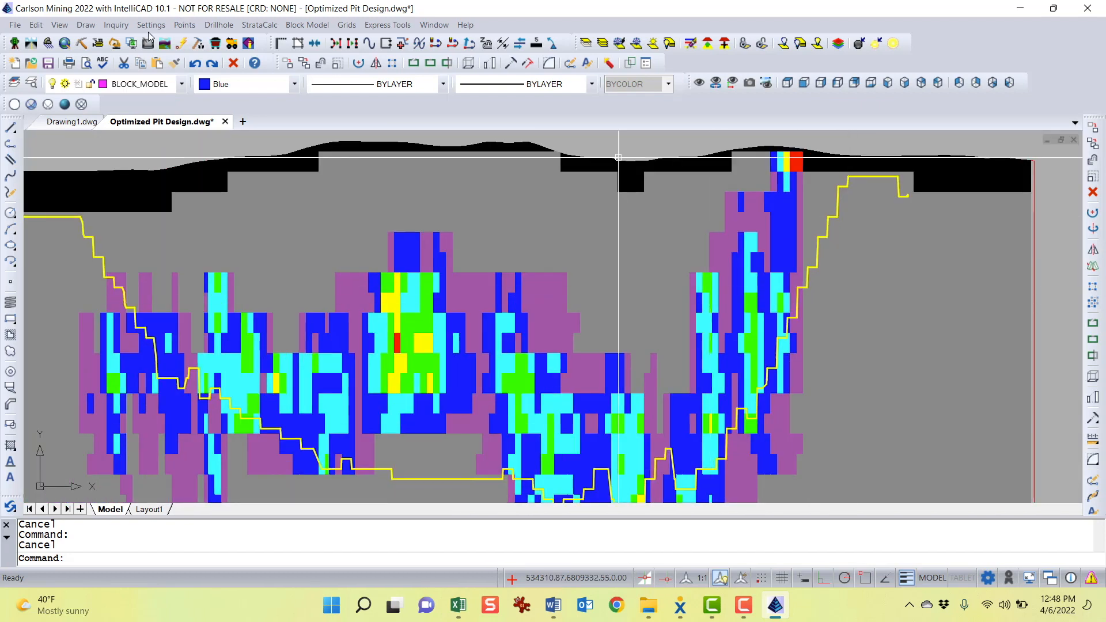
Set the pit outline's lineweight to 1.06 mm
left_click(512, 85)
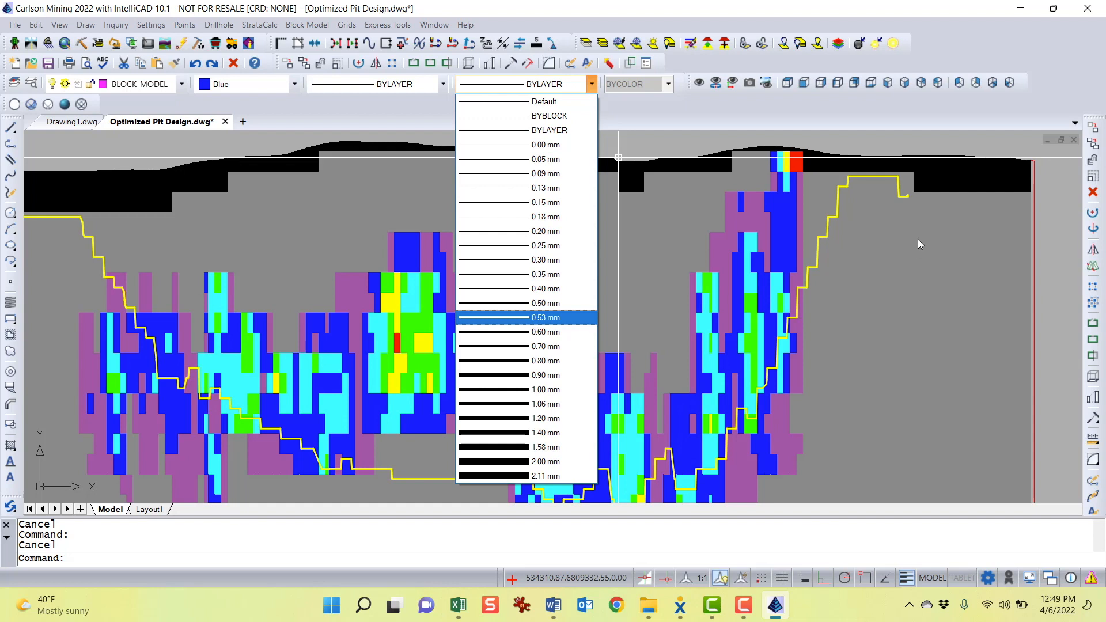
left_click(835, 220)
left_click(518, 84)
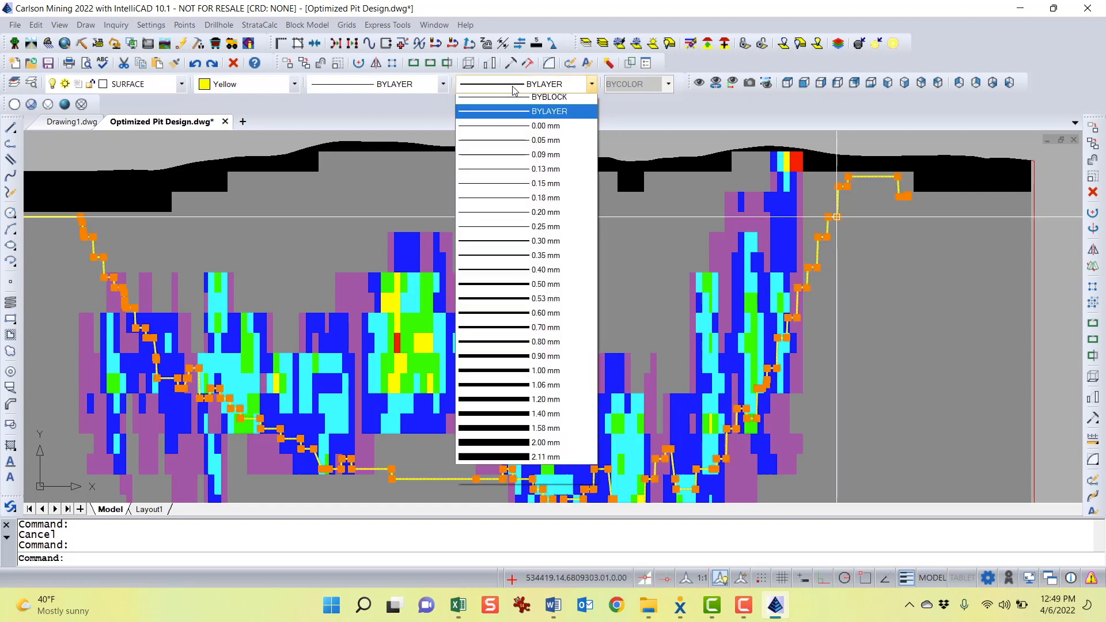
left_click(522, 404)
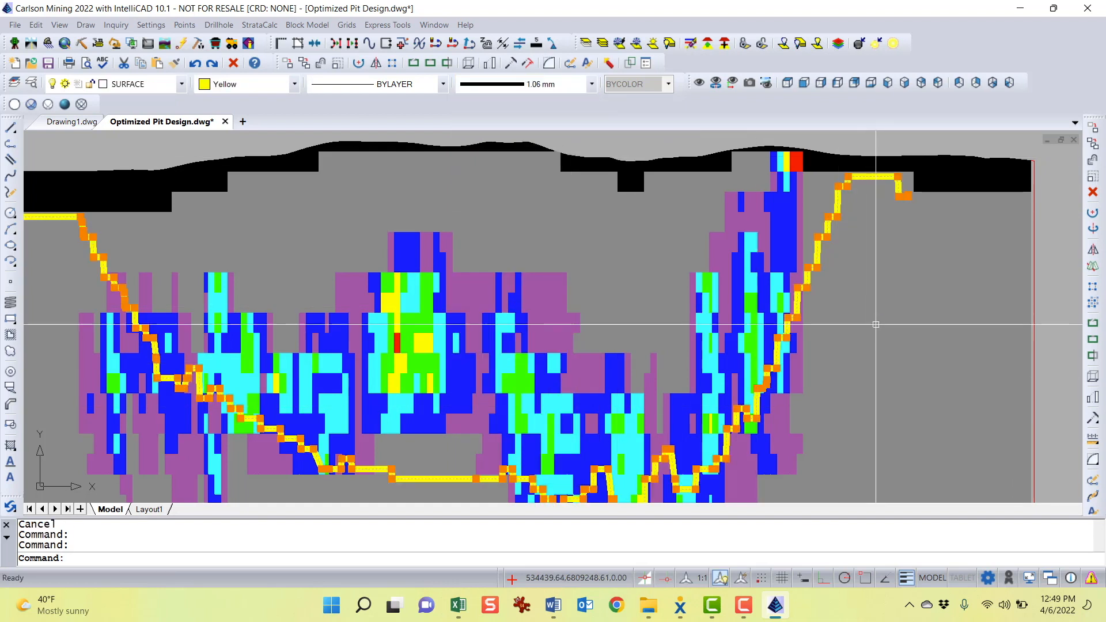
key("Escape")
Start printing the model view and dismiss the printer configuration notice to open the print settings
scroll(830, 213, "up", 10)
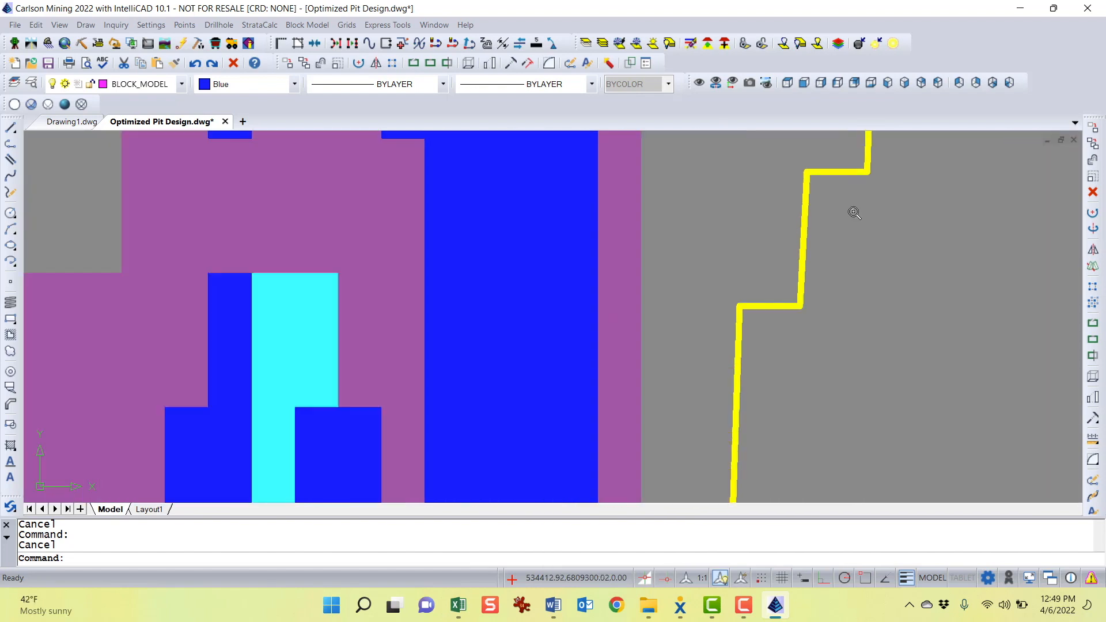
scroll(823, 216, "down", 10)
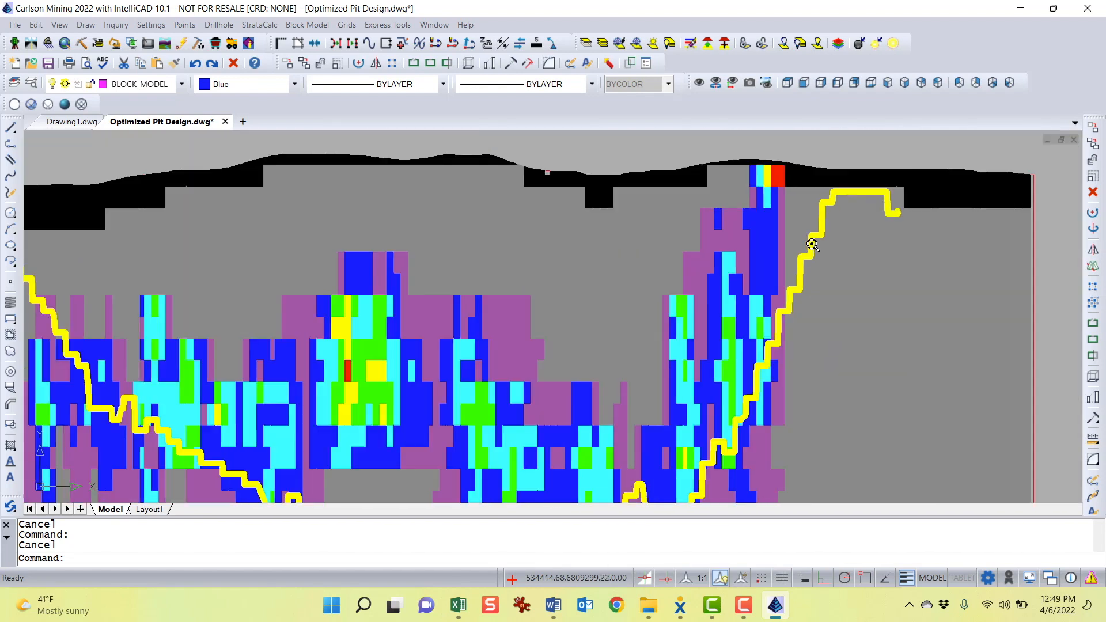
scroll(813, 244, "down", 2)
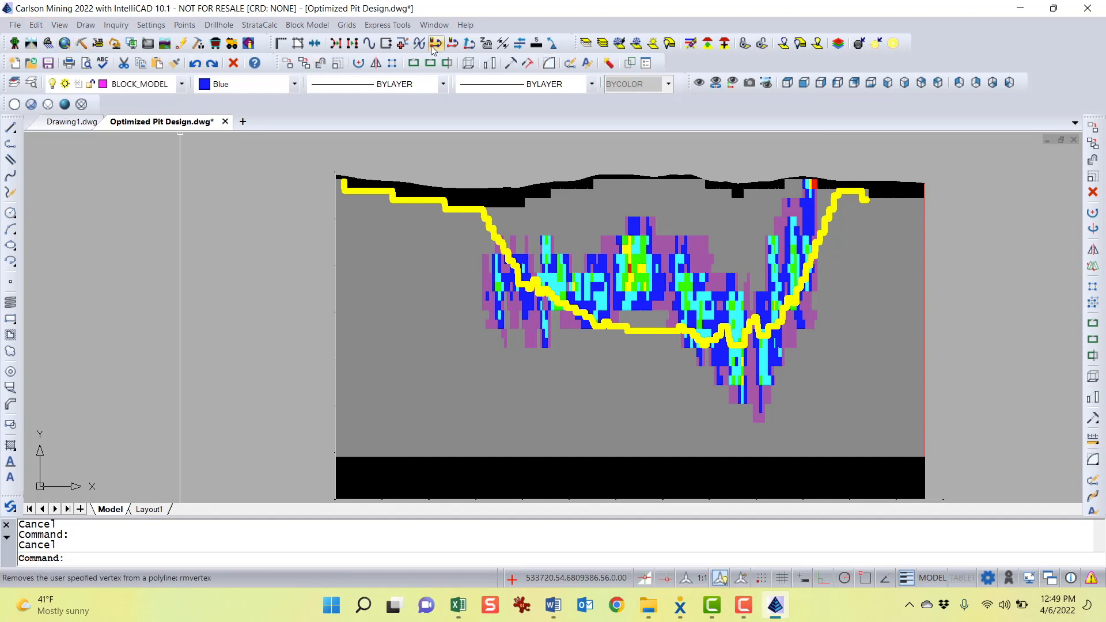
left_click(69, 64)
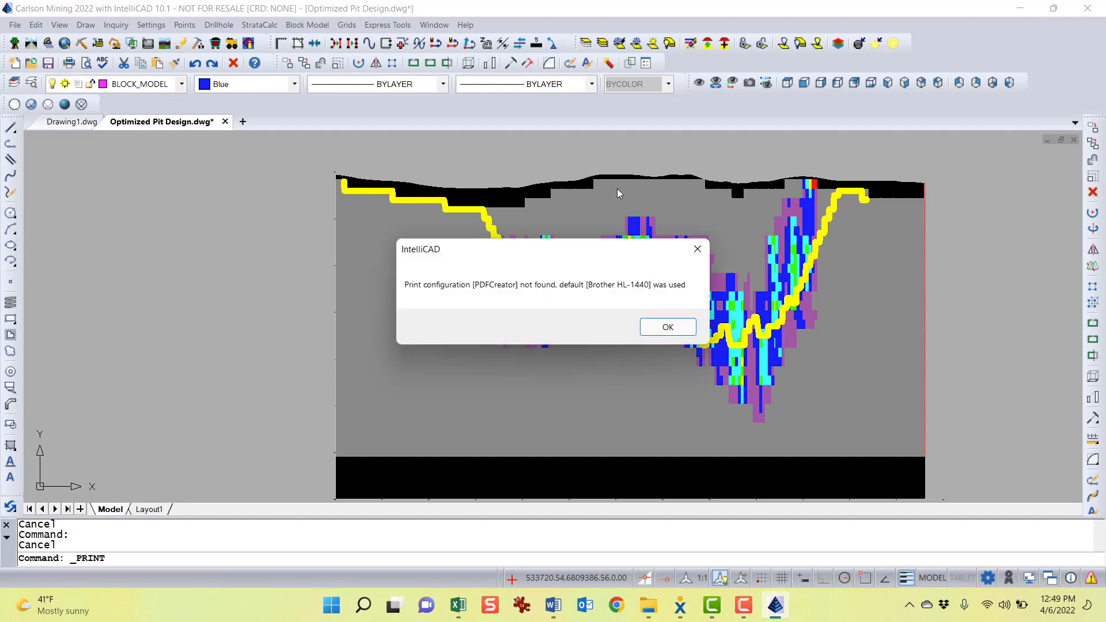
left_click(674, 329)
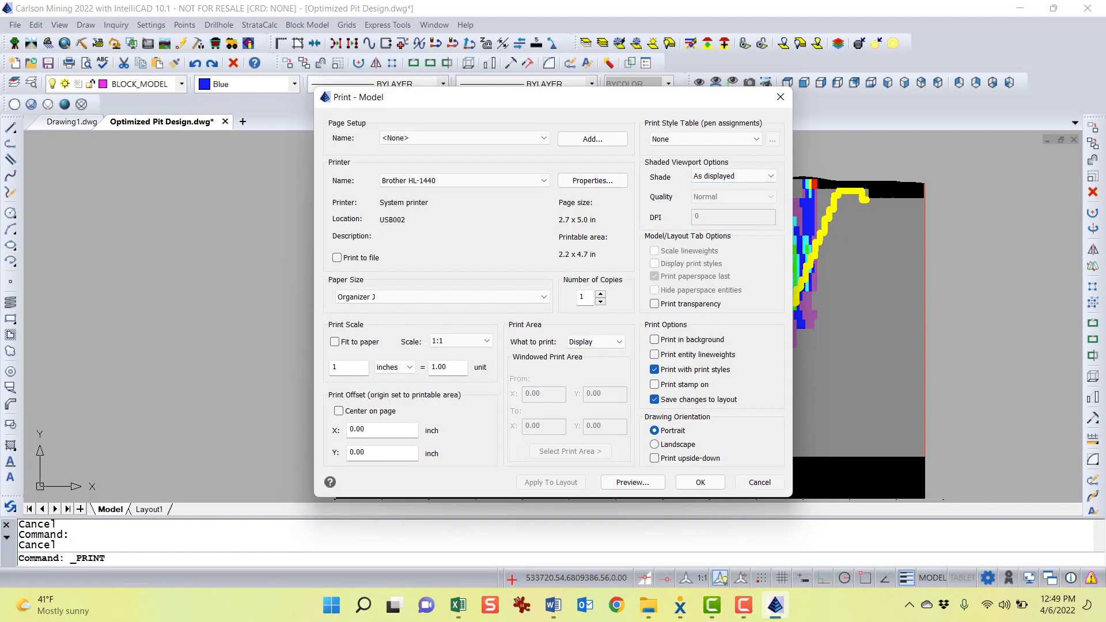
Cancel the print settings without printing
left_click(760, 482)
middle_click_drag(840, 336, 777, 333)
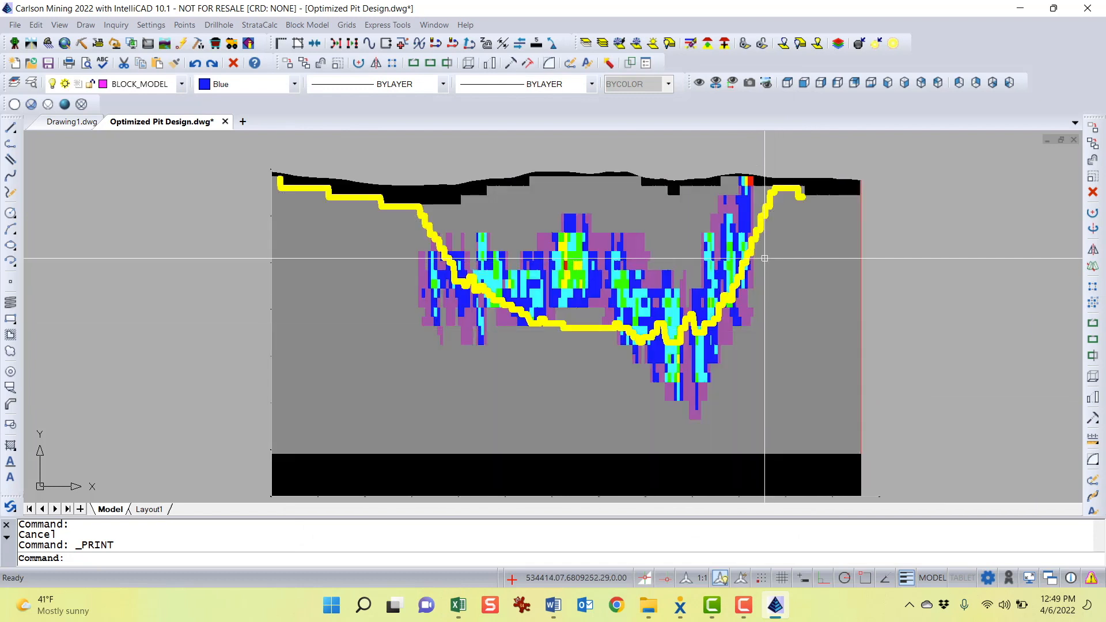
left_click(761, 221)
left_click(759, 211)
key("Escape")
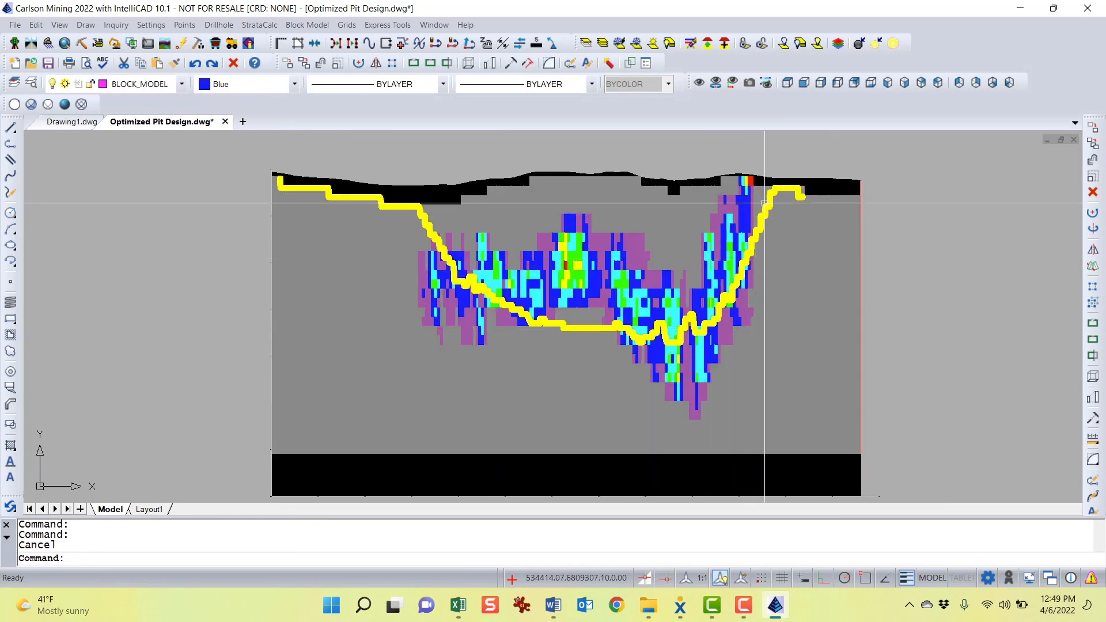
left_click(766, 202)
key("Escape")
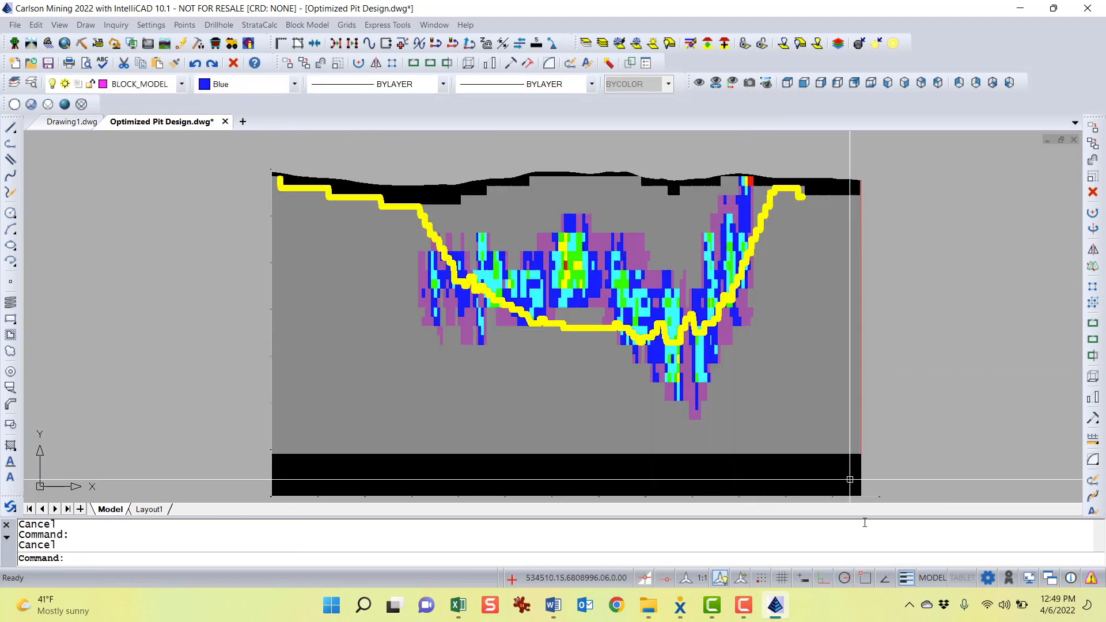
Turn off lineweight display and zoom in to inspect the thin pit outline along the pit wall
left_click(907, 583)
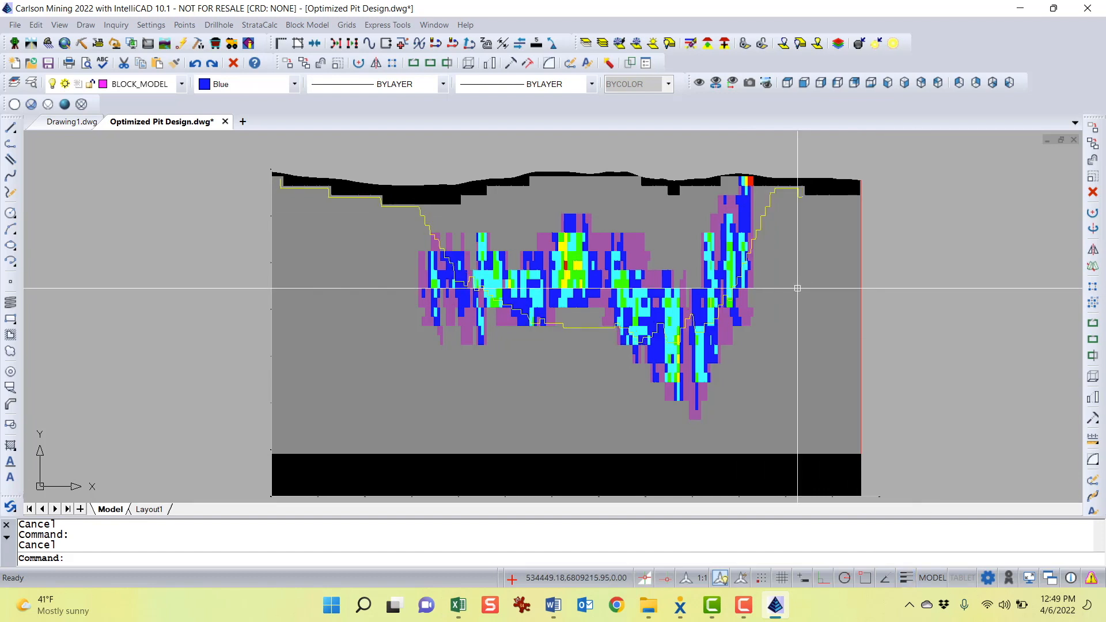
scroll(776, 214, "up", 5)
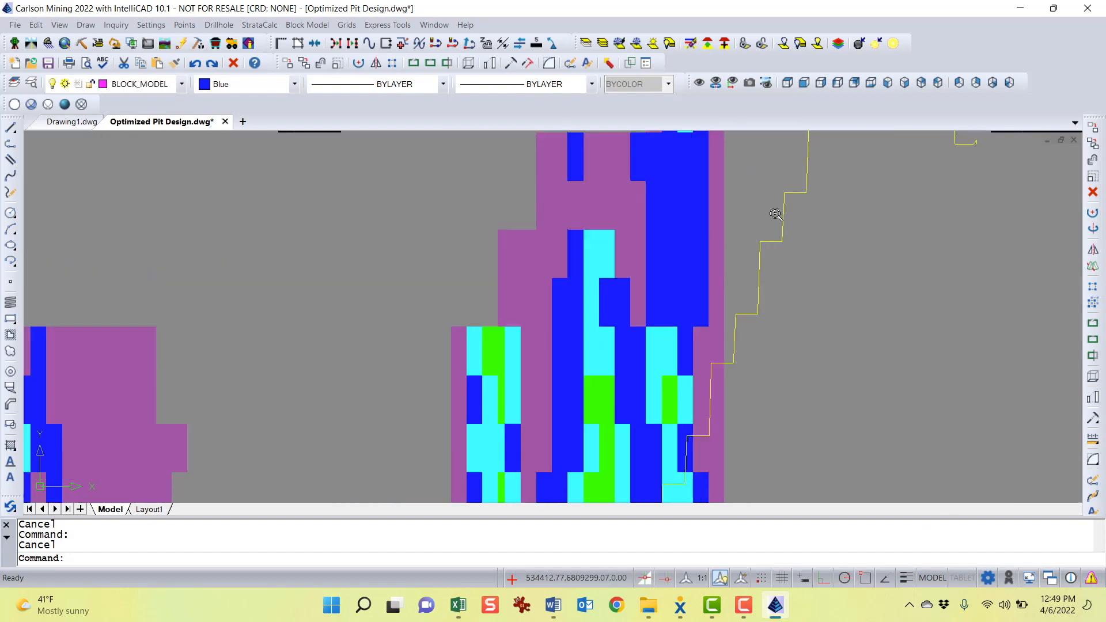
scroll(776, 214, "up", 6)
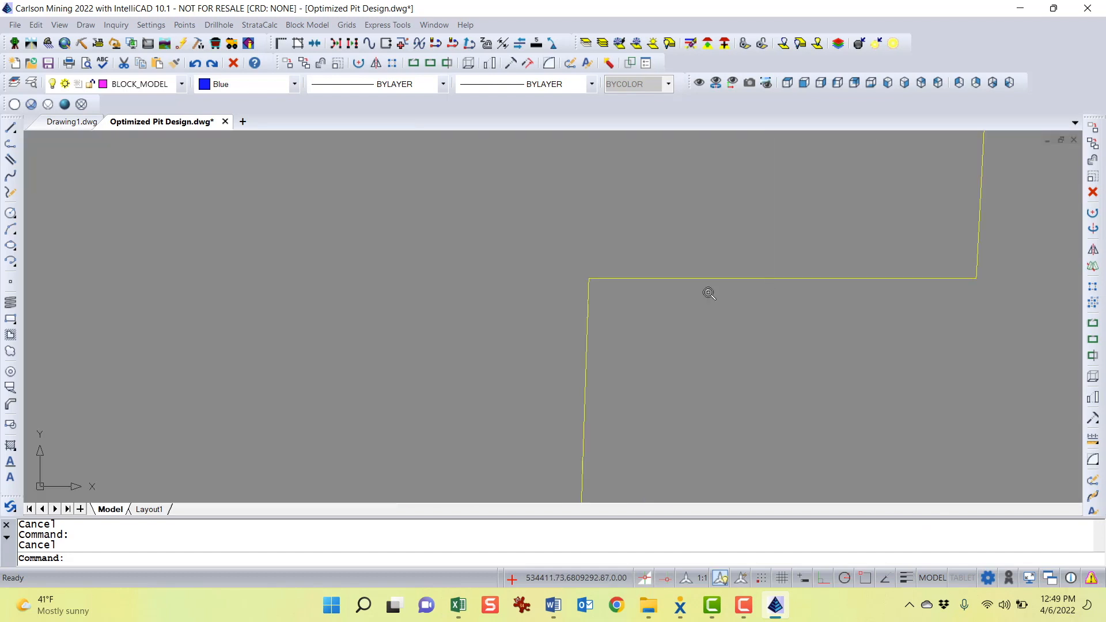
scroll(709, 293, "down", 8)
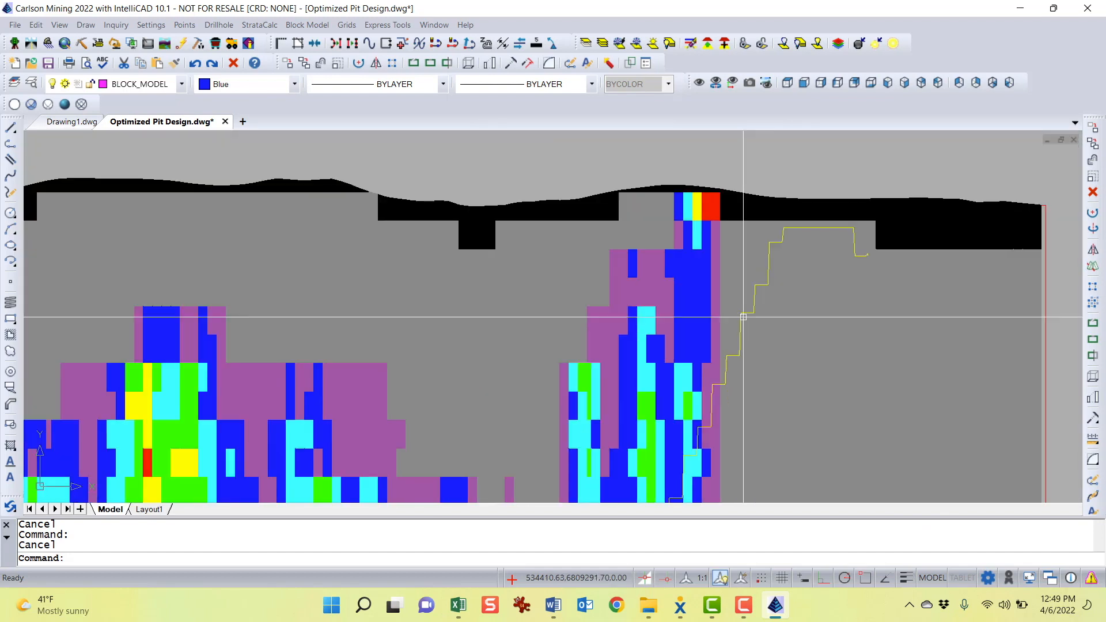
scroll(743, 317, "down", 4)
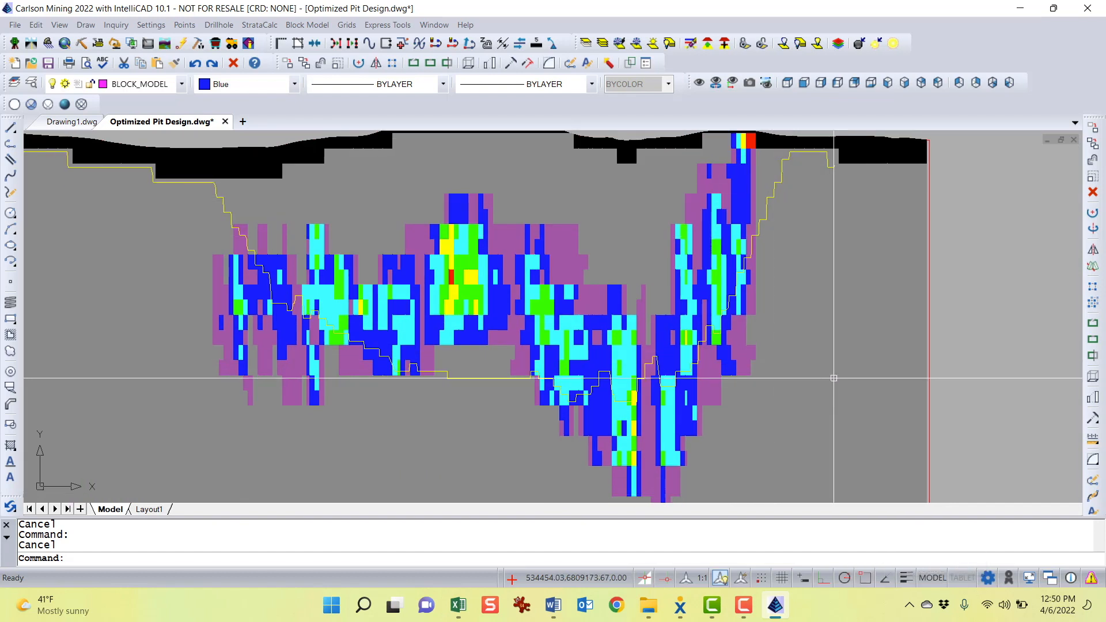
scroll(797, 329, "down", 2)
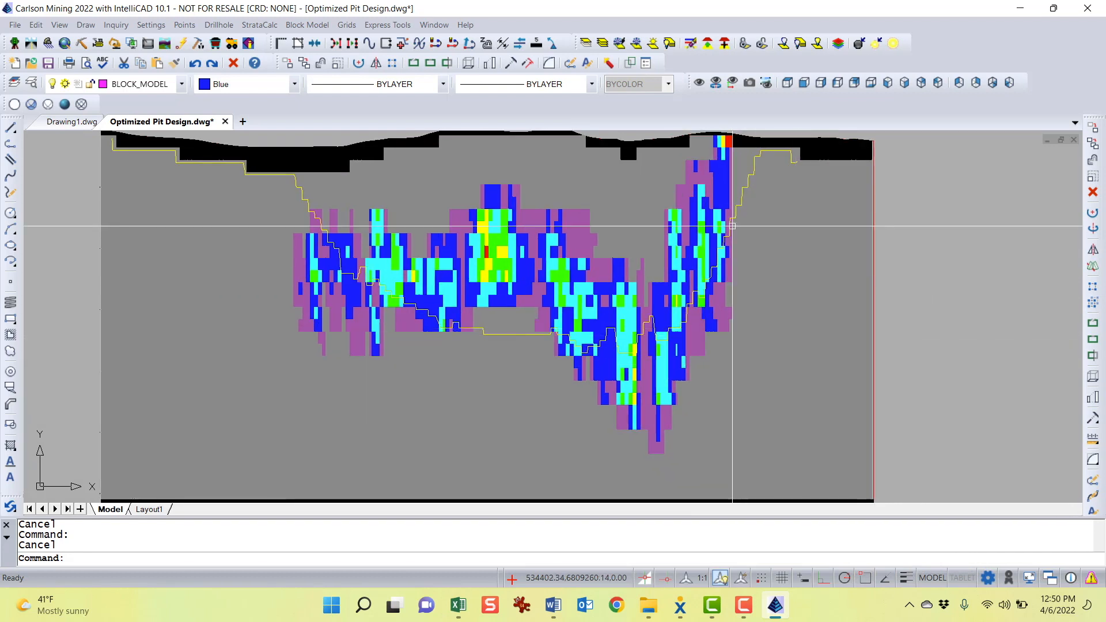
Turn lineweight display back on and set the pit outline's lineweight to 0.30 mm
left_click(746, 187)
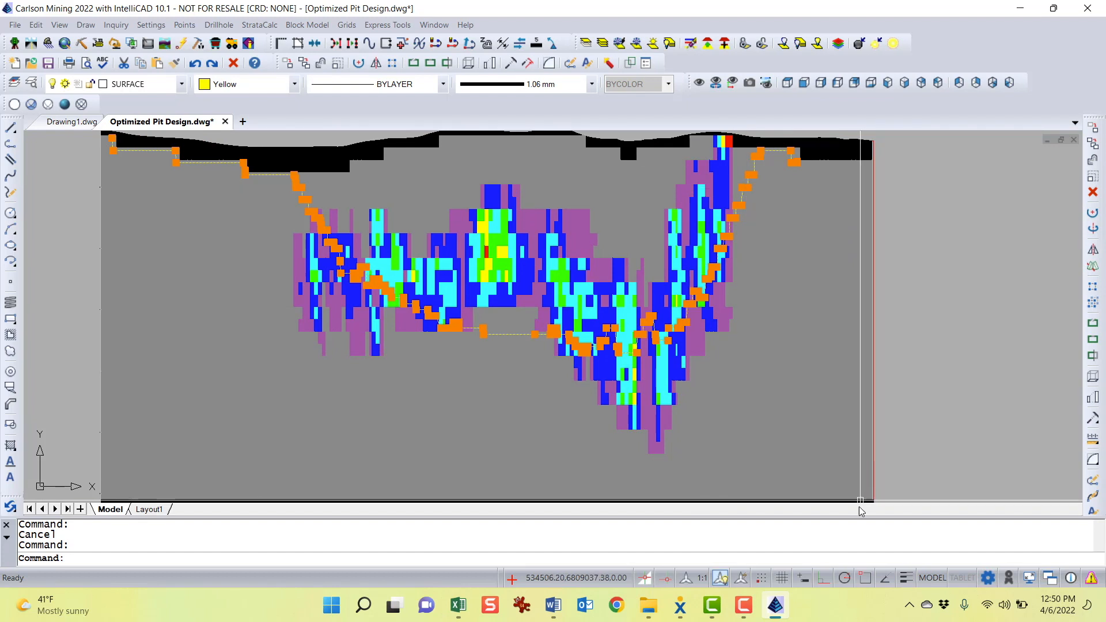
left_click(907, 580)
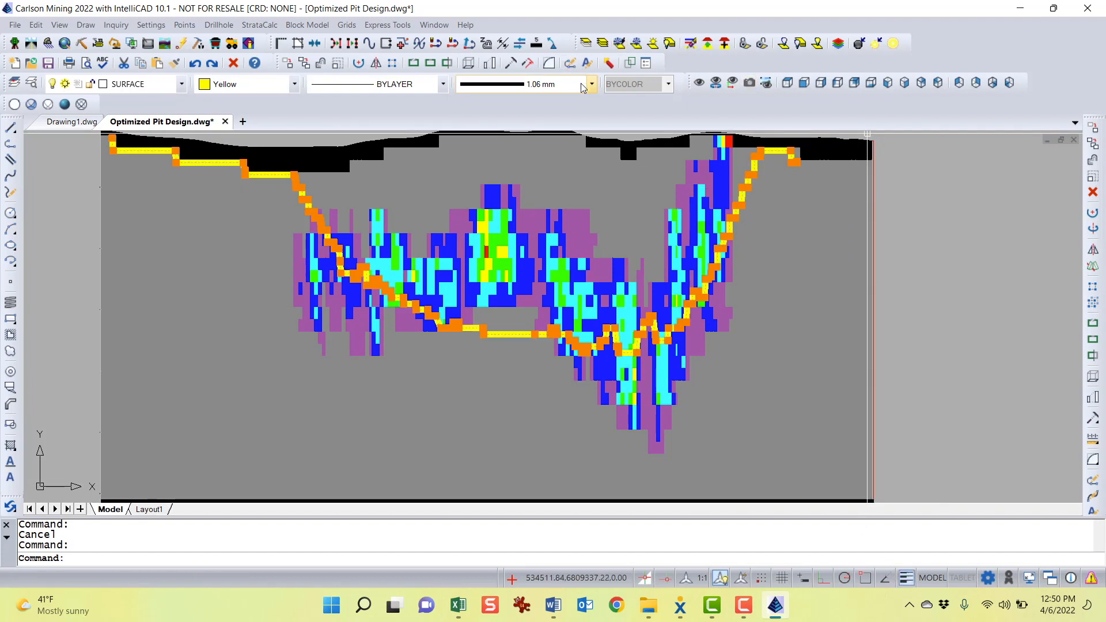
left_click(583, 88)
left_click(556, 261)
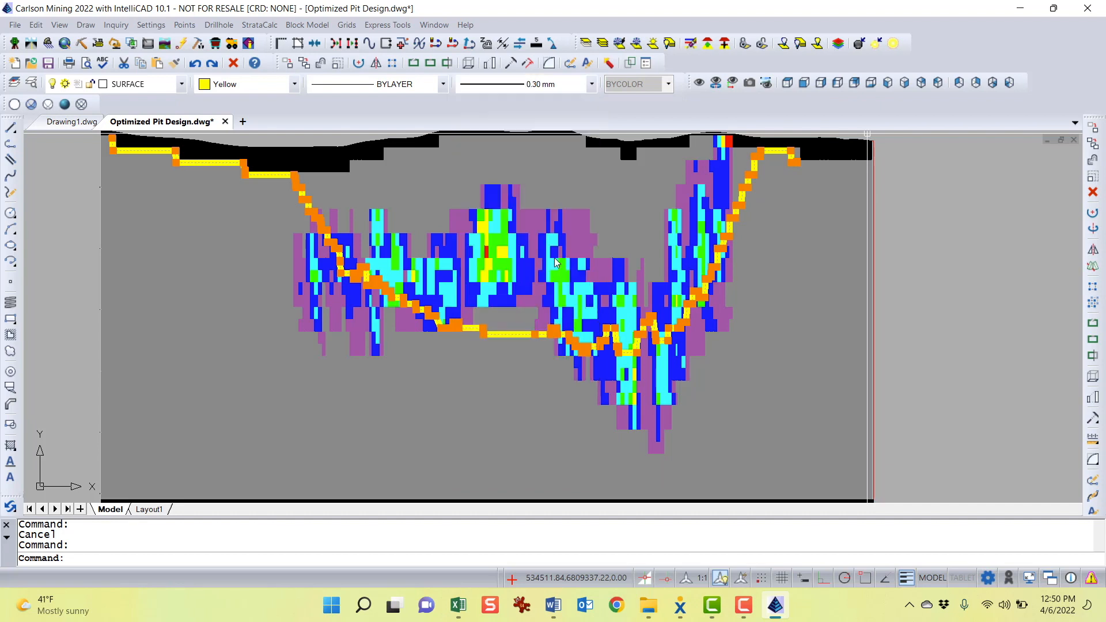
key("Escape")
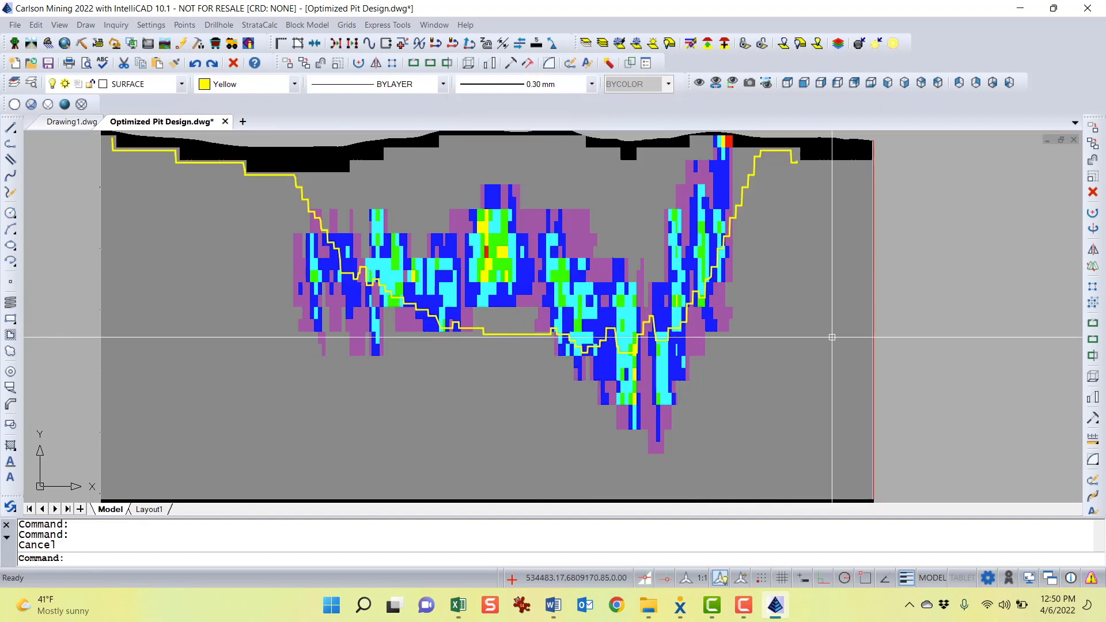
key("Escape")
Examine the fence sections for the 20$, 22$, 25$ and 35$ pits and focus on one section
middle_click_drag(808, 310, 801, 350)
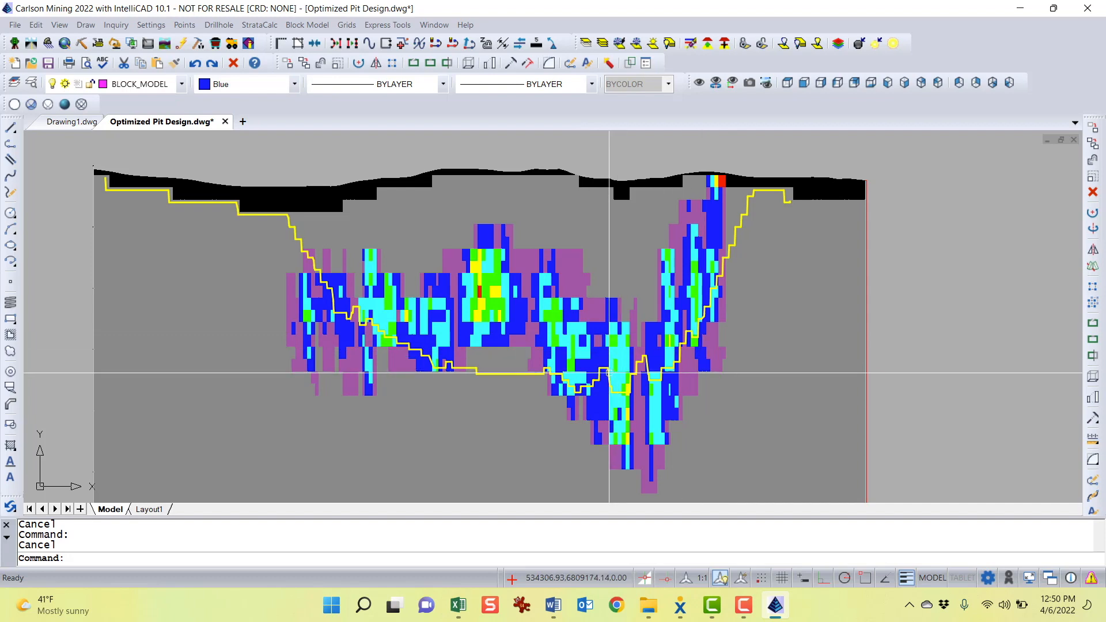
scroll(609, 373, "down", 2)
middle_click_drag(609, 373, 634, 243)
scroll(612, 344, "down", 3)
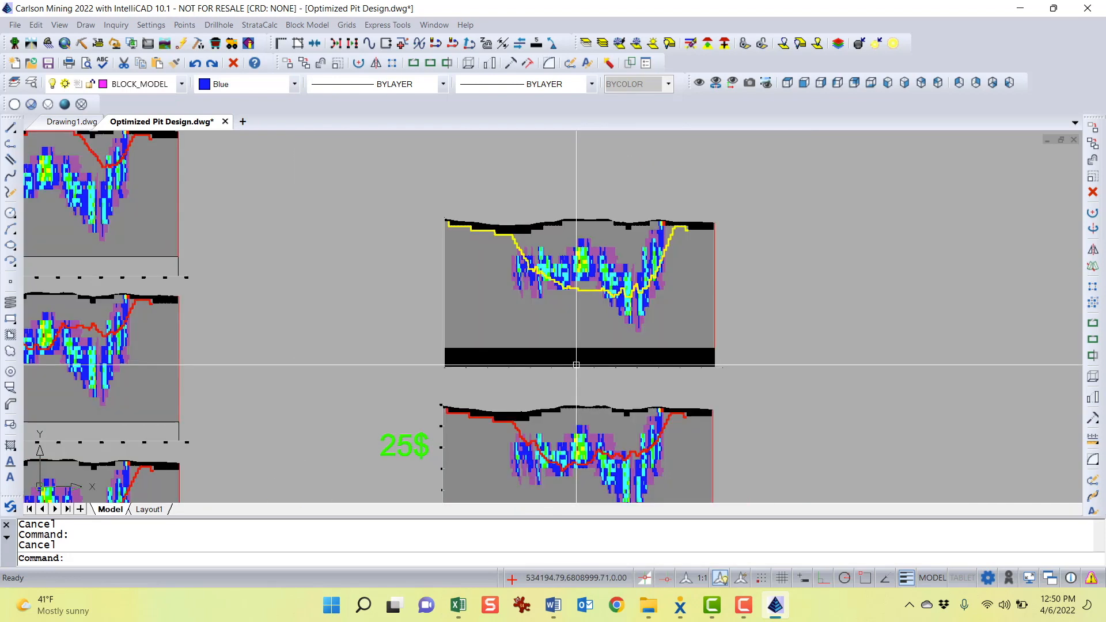
mouse_move(592, 393)
middle_mouse_down()
mouse_move(855, 360)
mouse_move(865, 404)
middle_mouse_up()
mouse_move(490, 289)
middle_mouse_down()
mouse_move(568, 415)
mouse_move(562, 220)
middle_mouse_up()
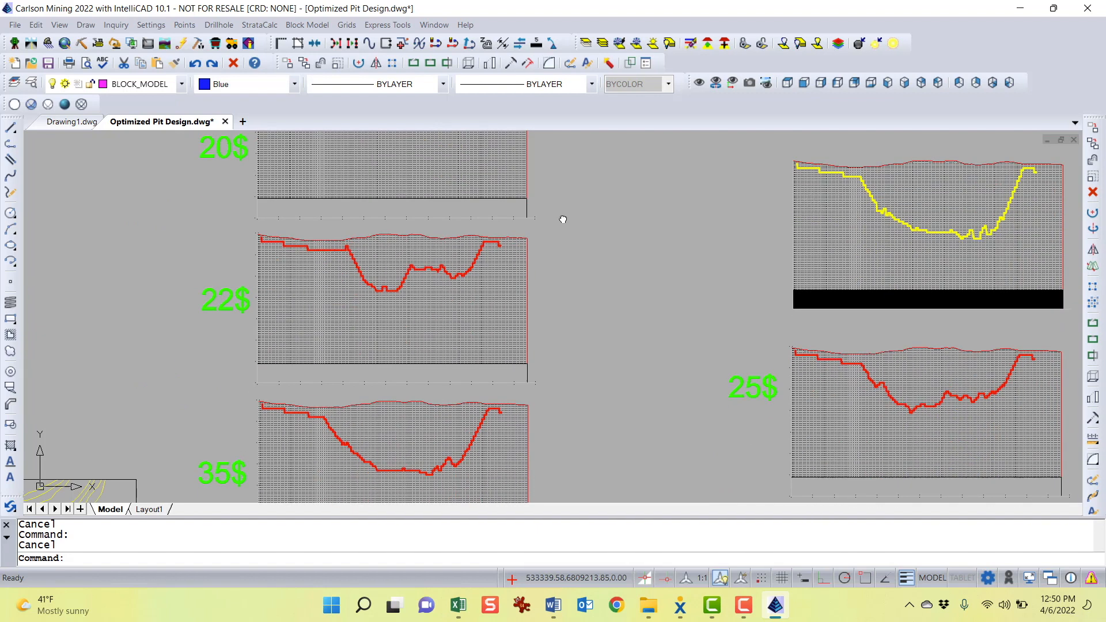
scroll(475, 268, "up", 3)
middle_click_drag(477, 271, 578, 299)
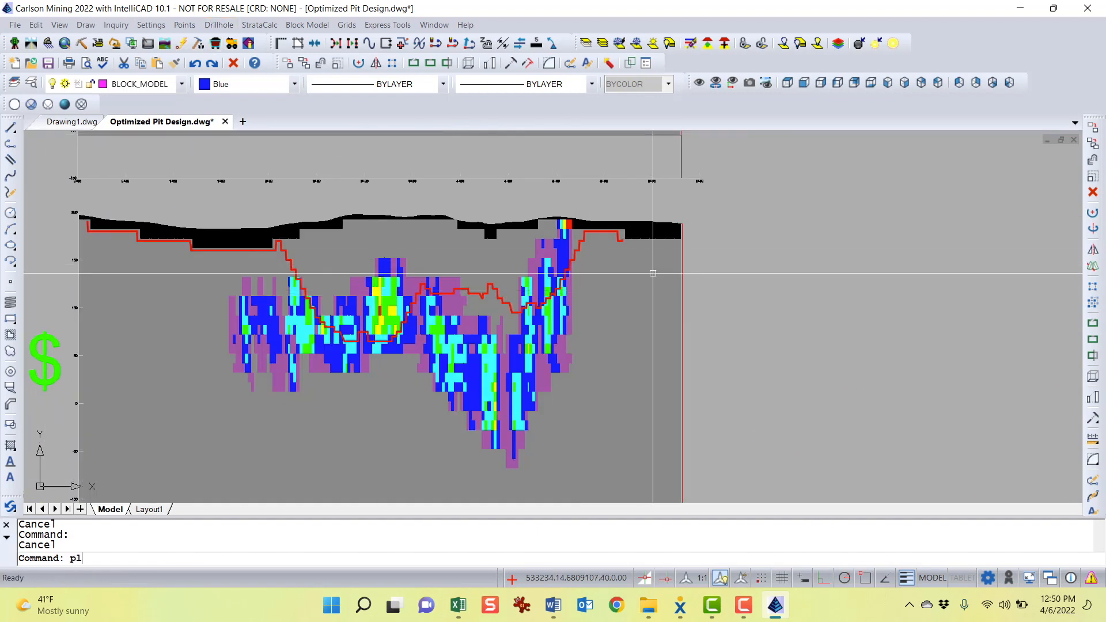
Draw a polyline down the right pit wall slope and then horizontally to form an angle reference
key("Return")
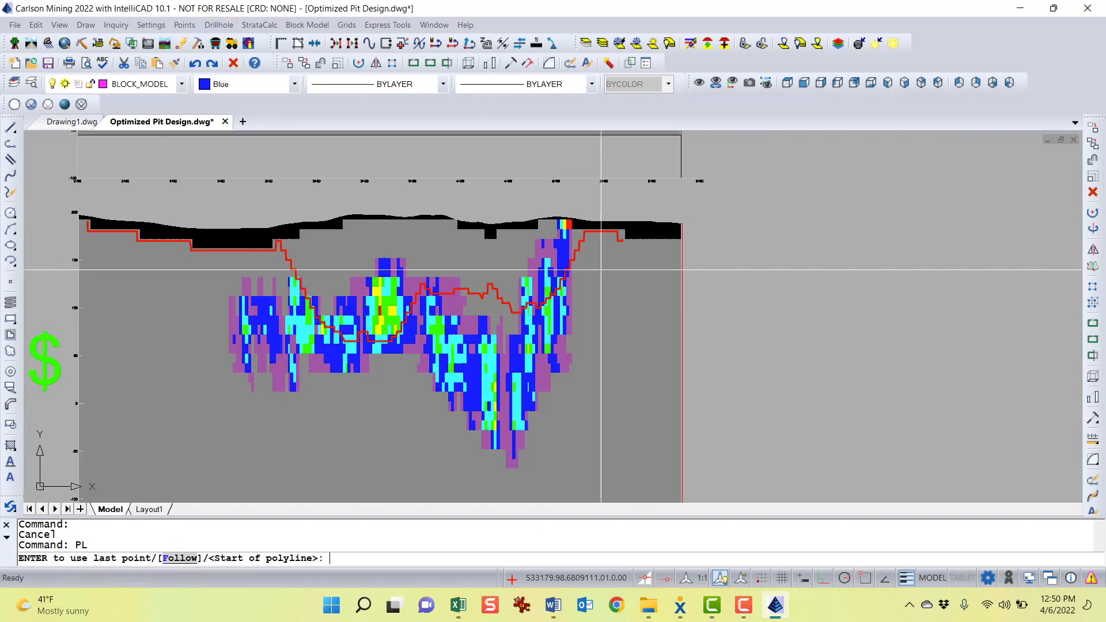
left_click(591, 227)
scroll(546, 307, "up", 3)
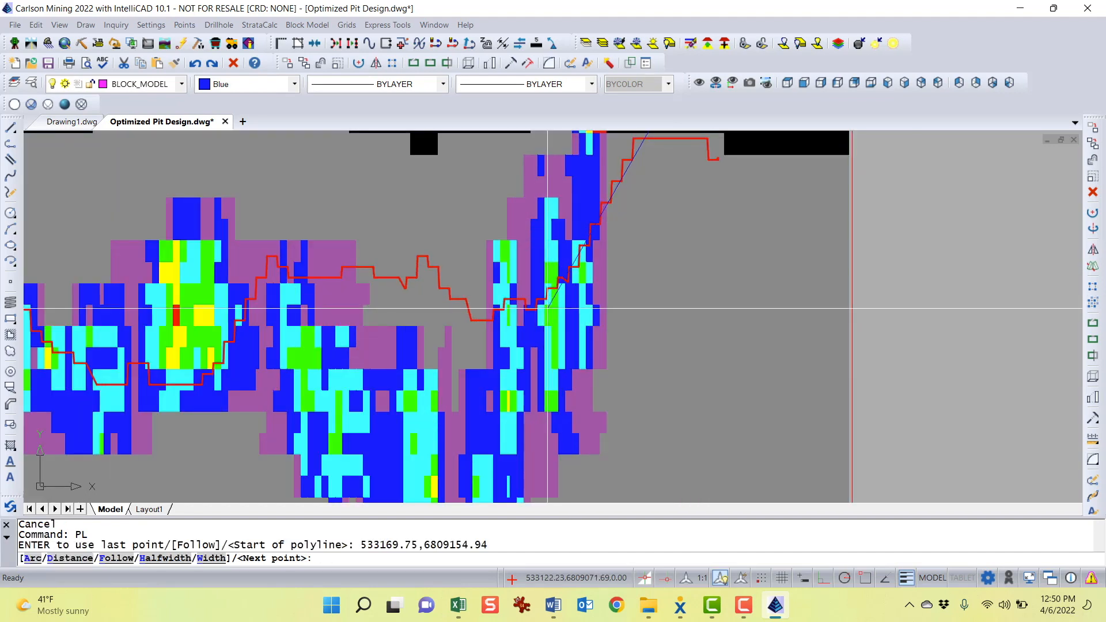
left_click(544, 308)
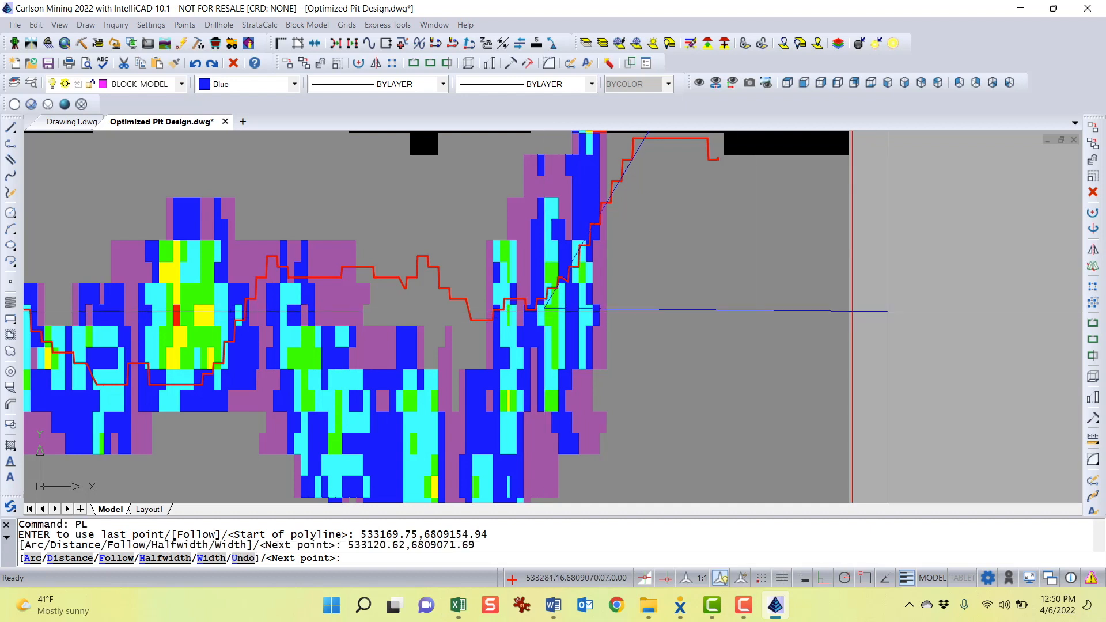
left_click(888, 309)
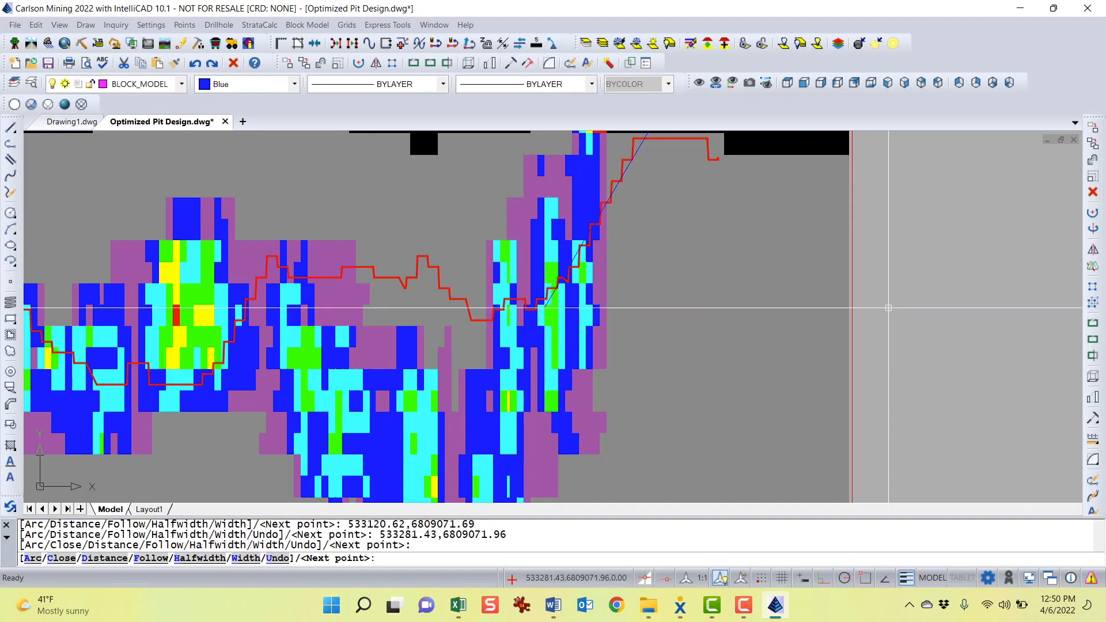
key("Return")
Move the new polyline to the empty area right of the section
type("m")
key("Return")
left_click(795, 239)
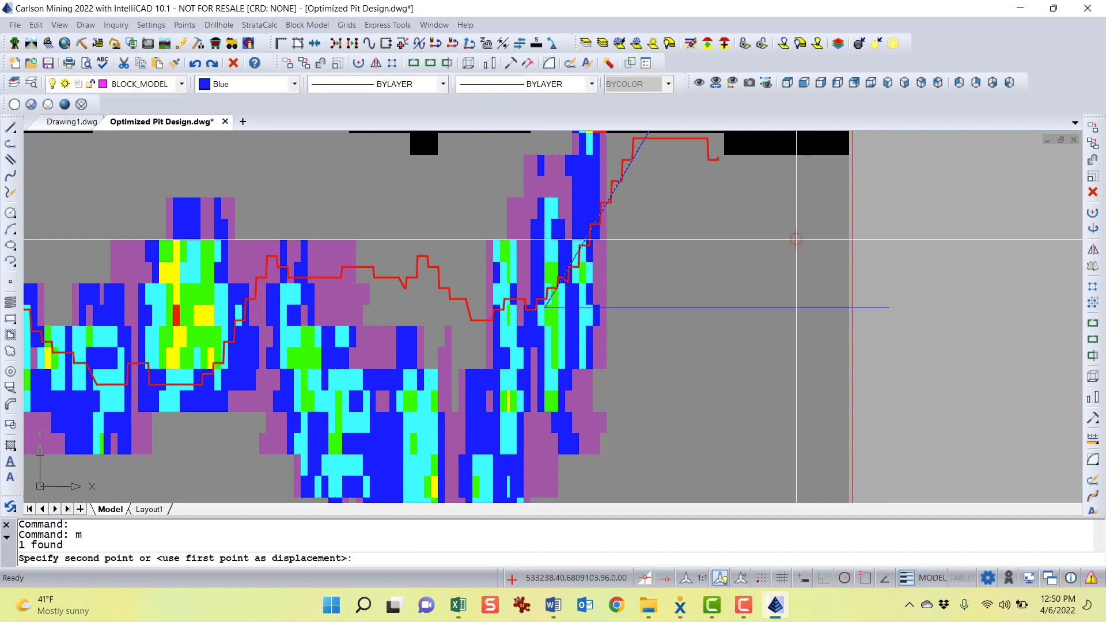
scroll(796, 239, "down", 3)
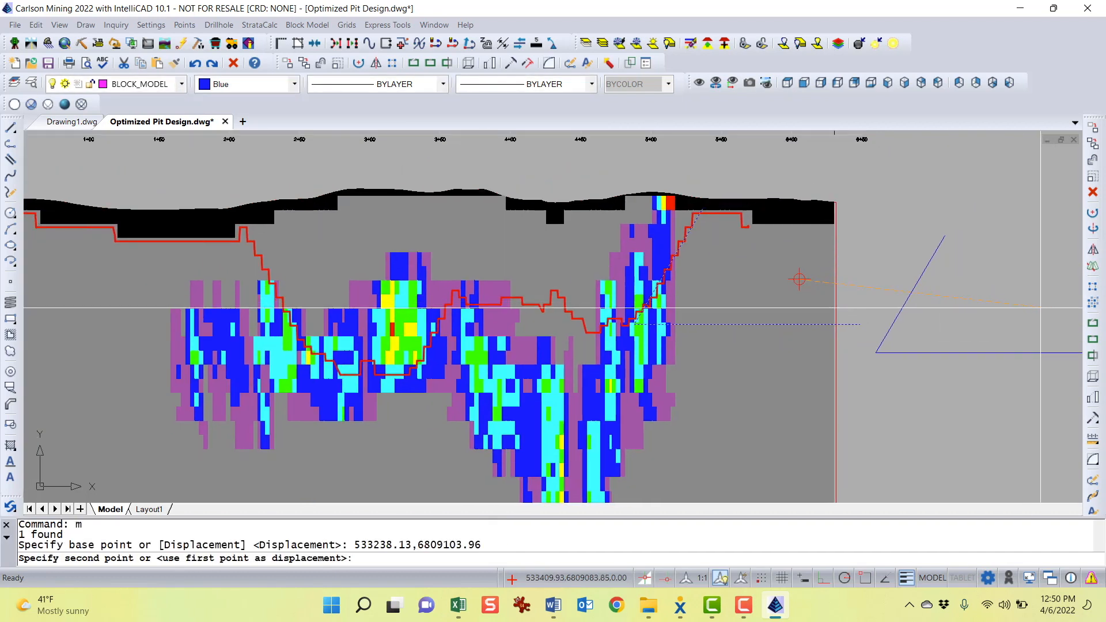
left_click(787, 281)
middle_click_drag(987, 392, 810, 360)
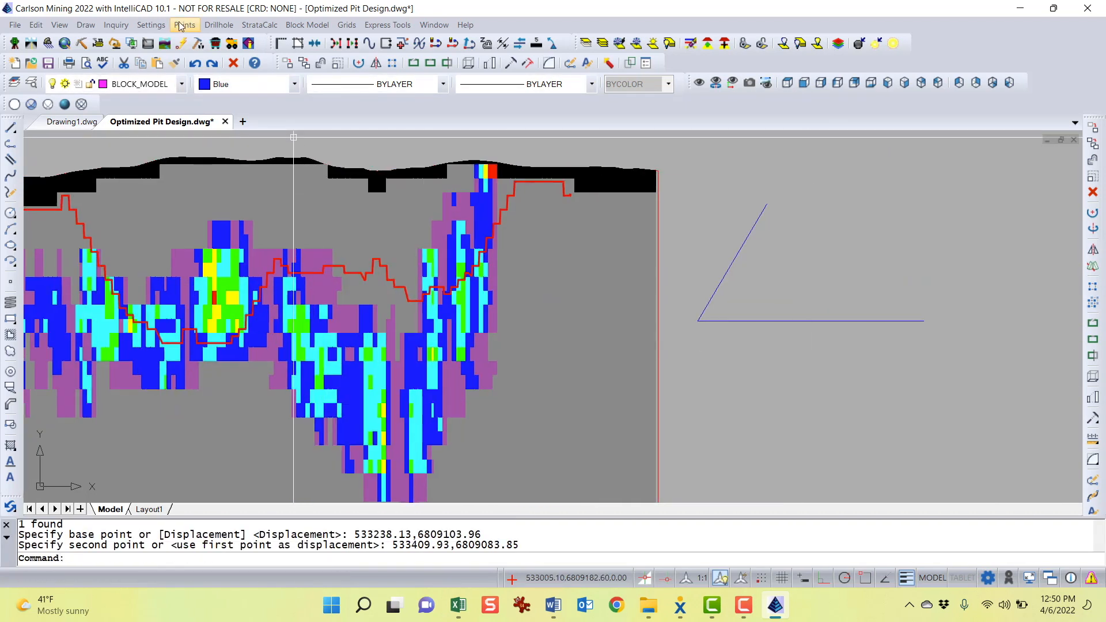
Report the angle between the polyline's two segments with Angle Info
left_click(115, 25)
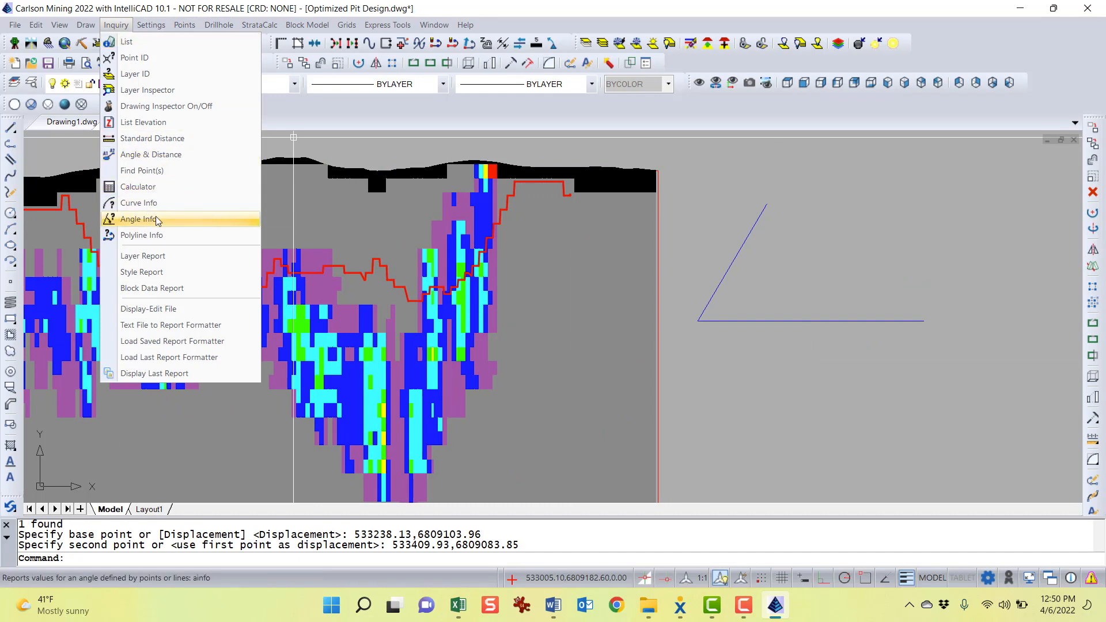
left_click(138, 220)
left_click(726, 277)
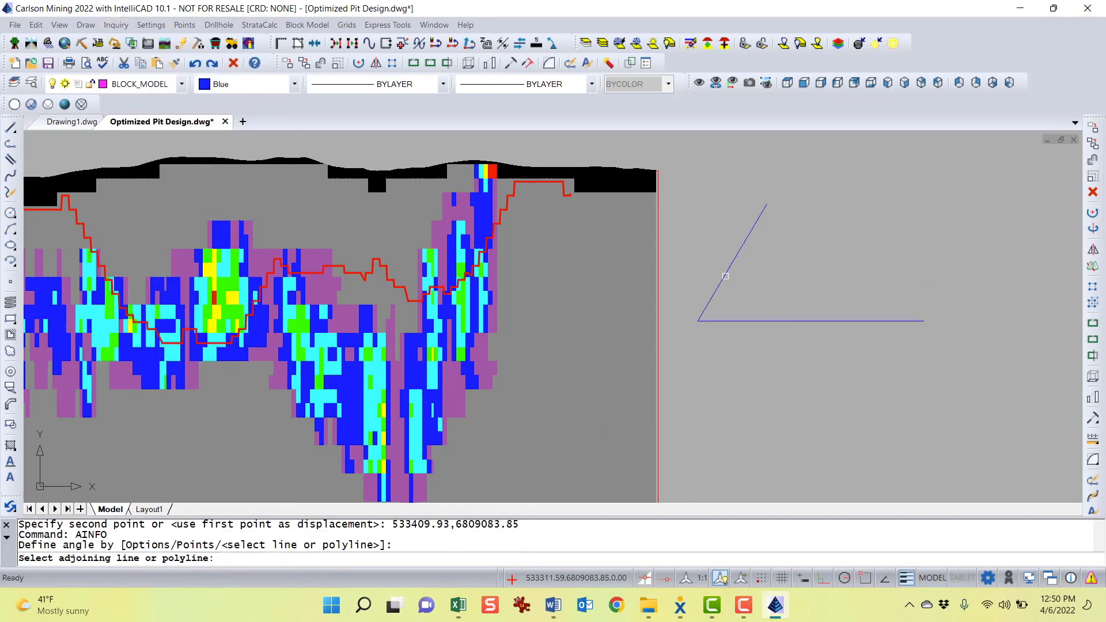
left_click(751, 318)
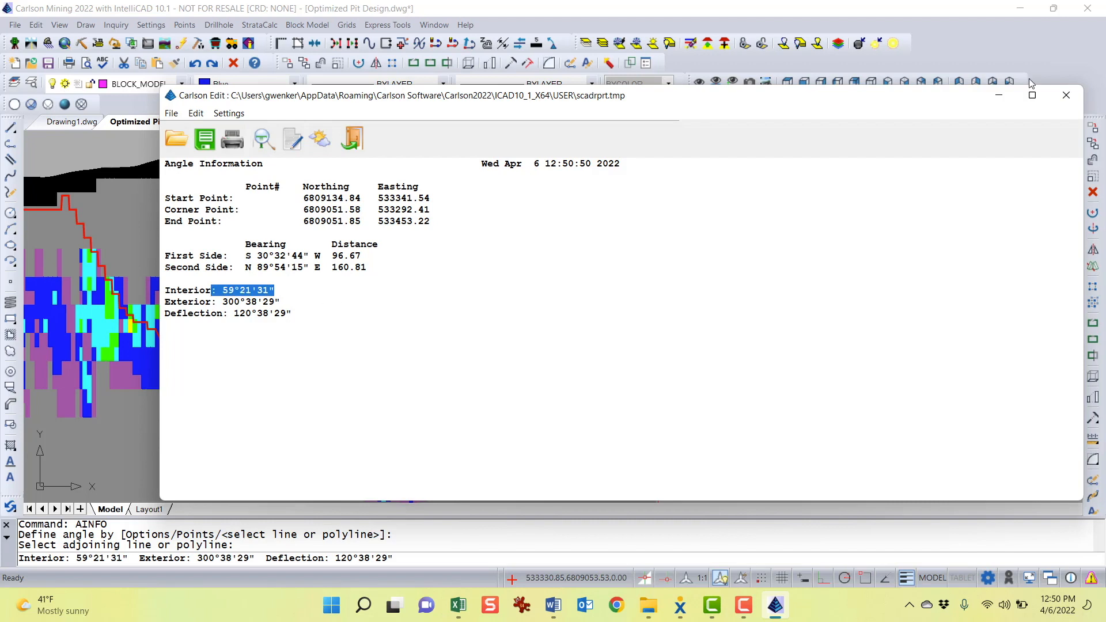
left_click(1067, 96)
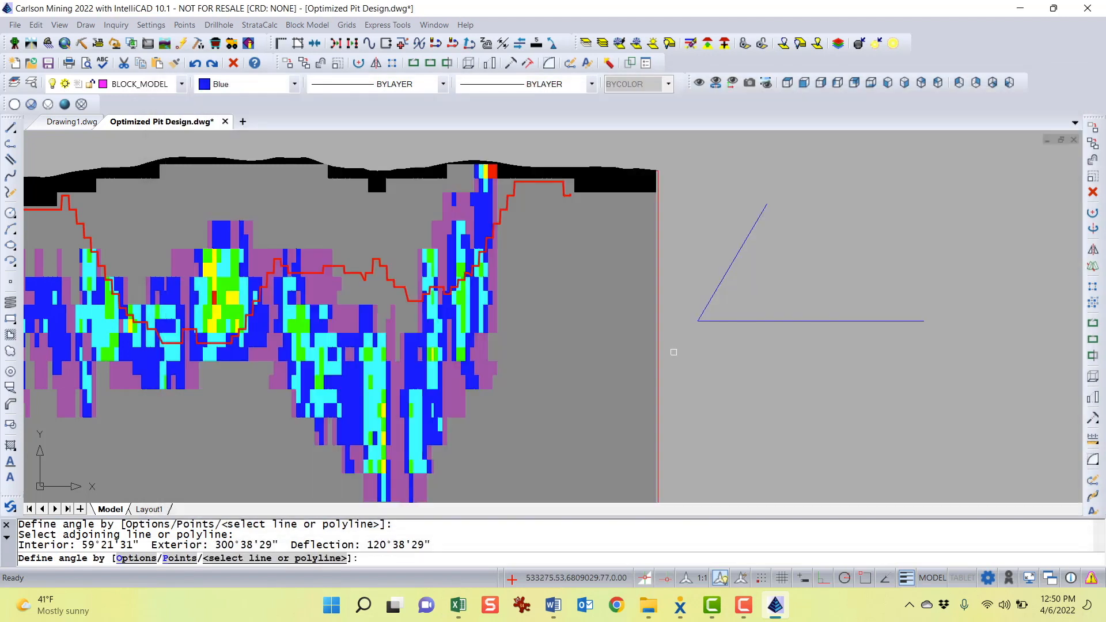
scroll(514, 339, "down", 1)
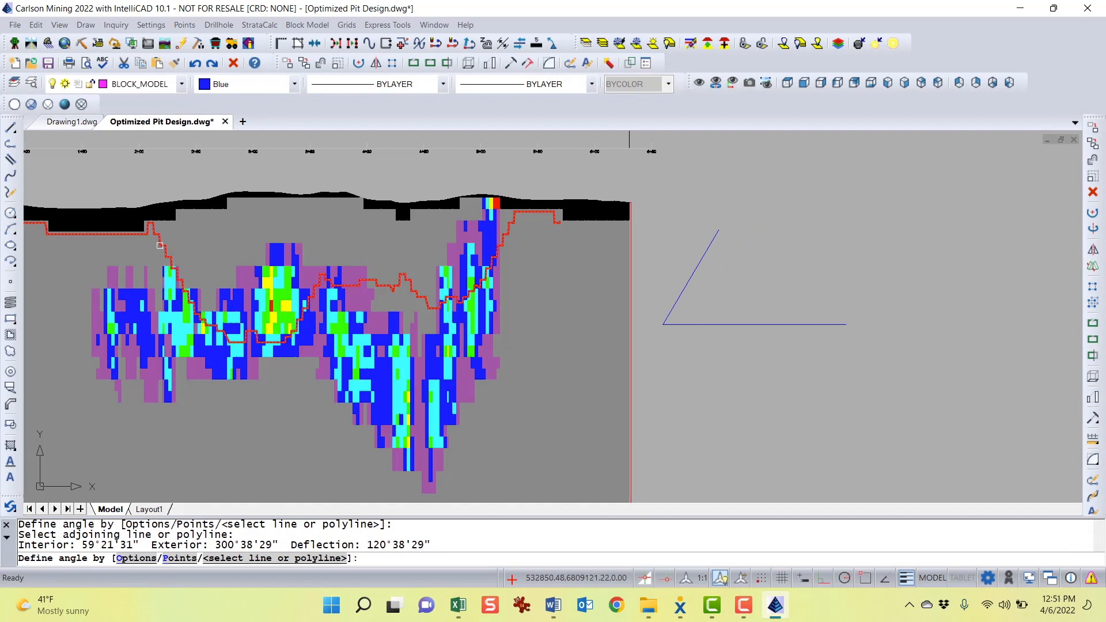
middle_click_drag(208, 313, 382, 366)
key("Escape")
key("Escape")
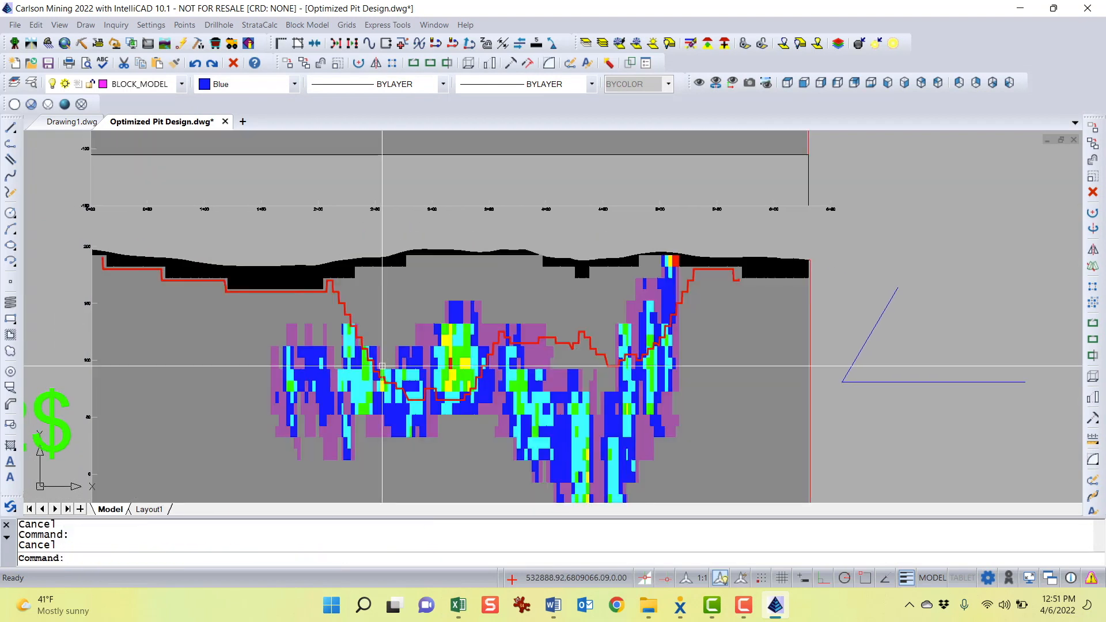
Draw a second polyline down the left pit wall slope and then horizontally to the left
type("pl")
key("Return")
scroll(326, 289, "up", 3)
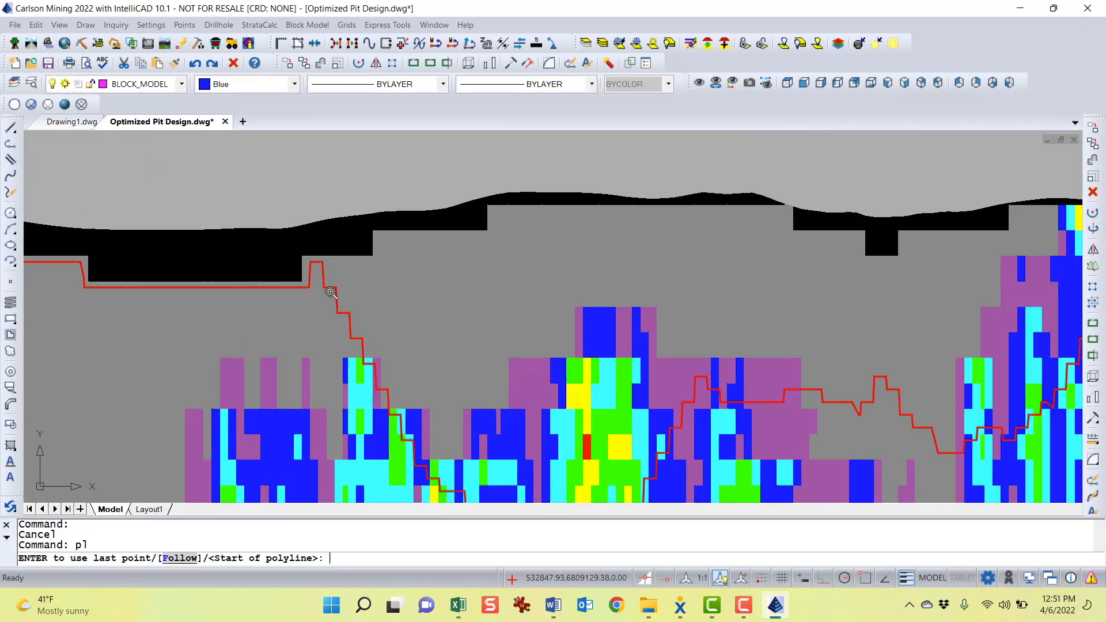
left_click(326, 289)
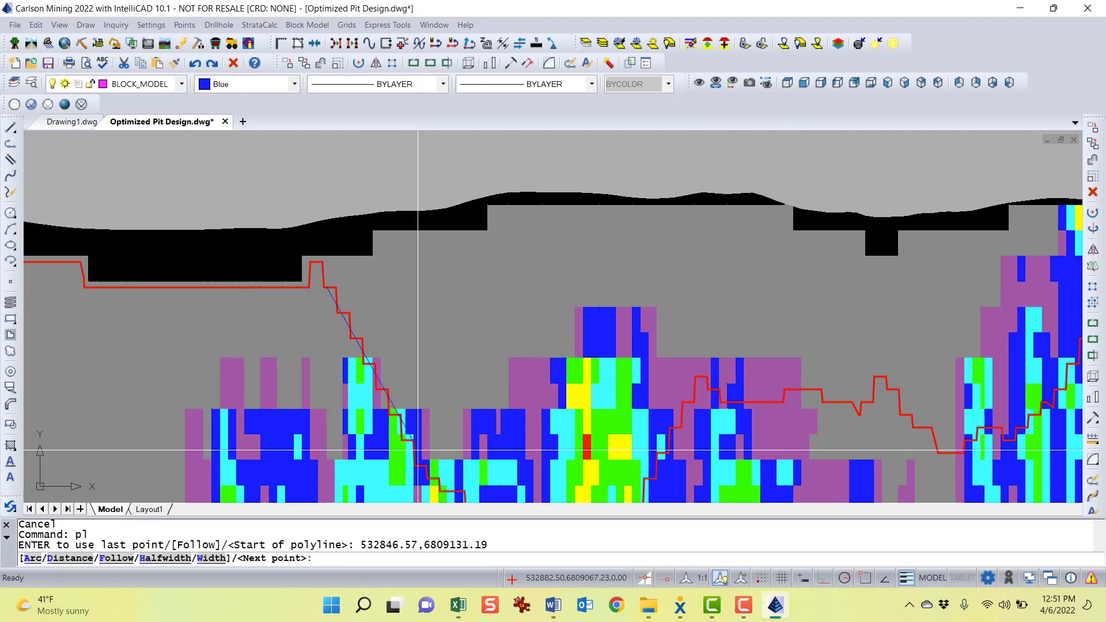
middle_click_drag(404, 415, 329, 277)
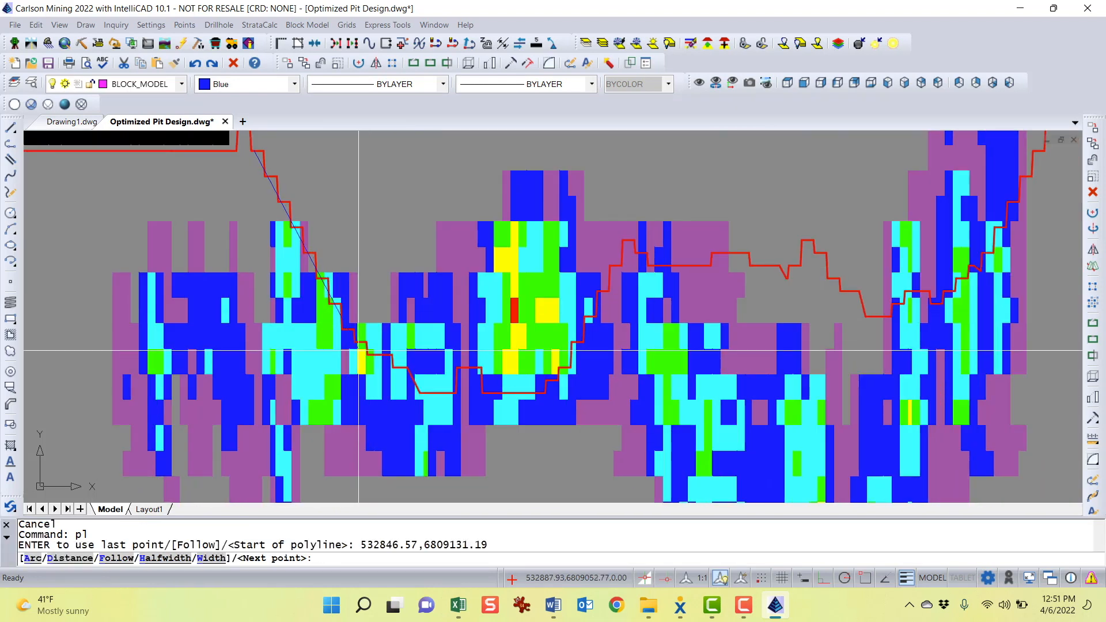
left_click(369, 353)
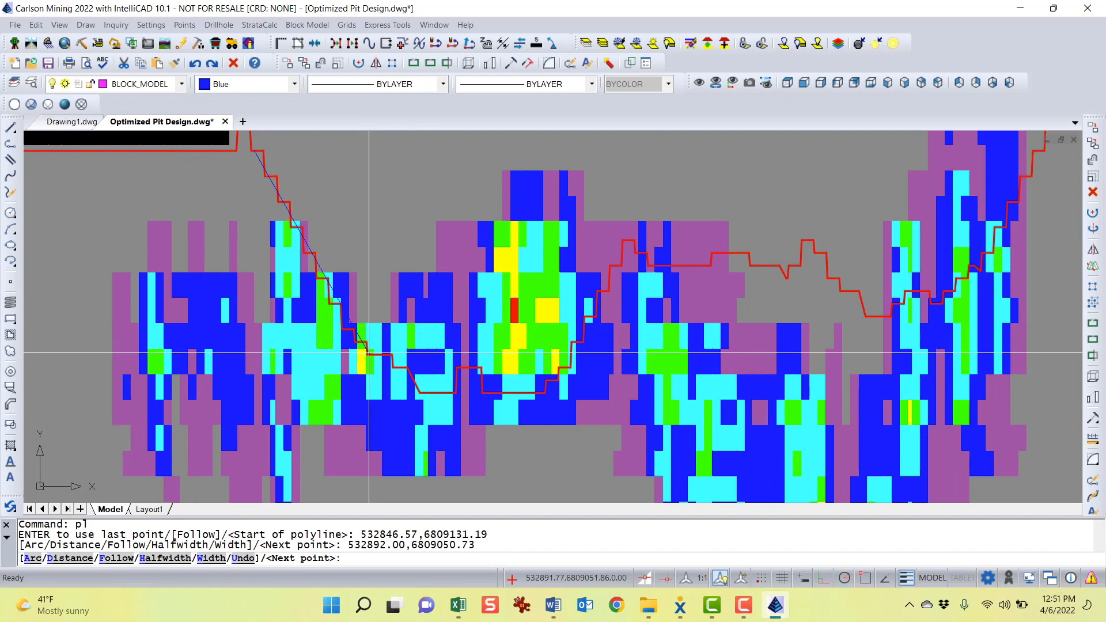
left_click(56, 356)
key("Return")
left_click(63, 355)
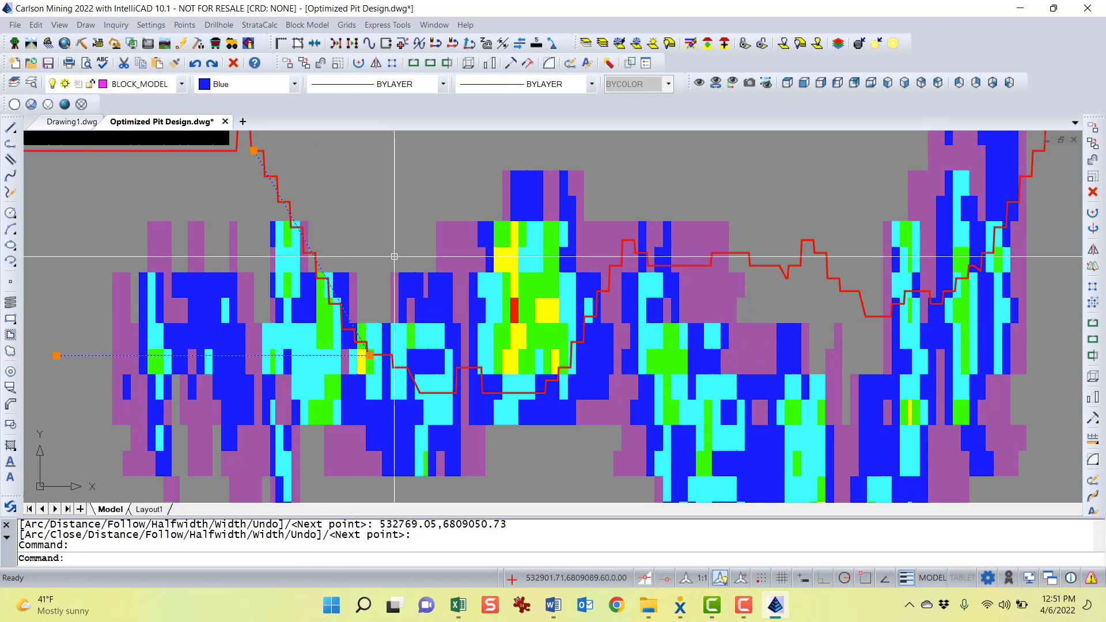
Move the second polyline to the empty area right of the section, beside the first angle reference
type("m")
key("Return")
left_click(364, 263)
scroll(410, 271, "down", 3)
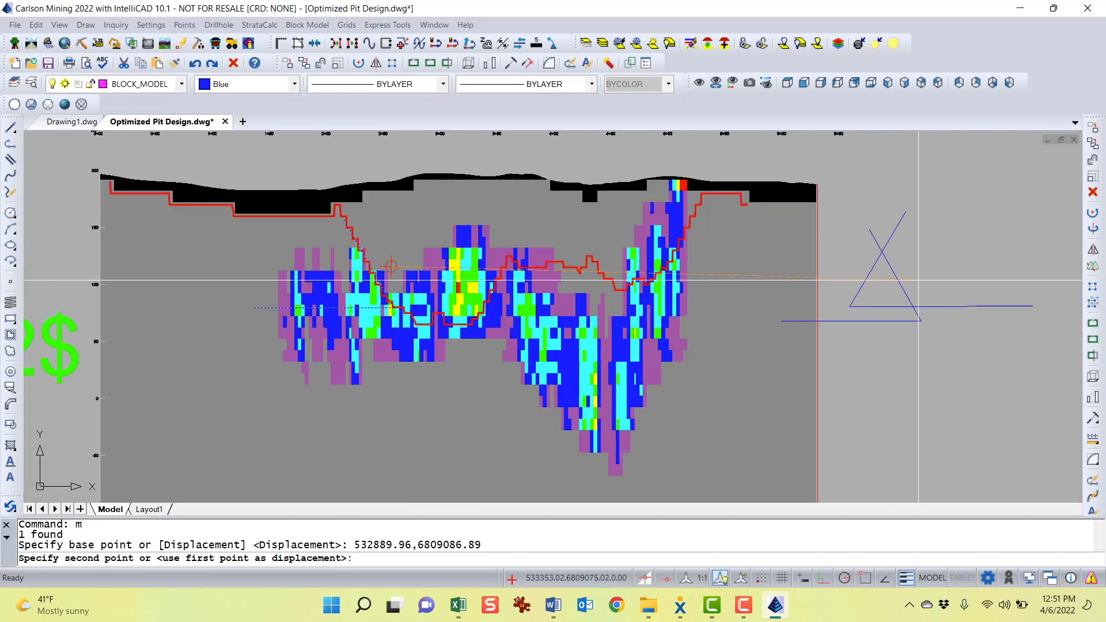
left_click(1012, 262)
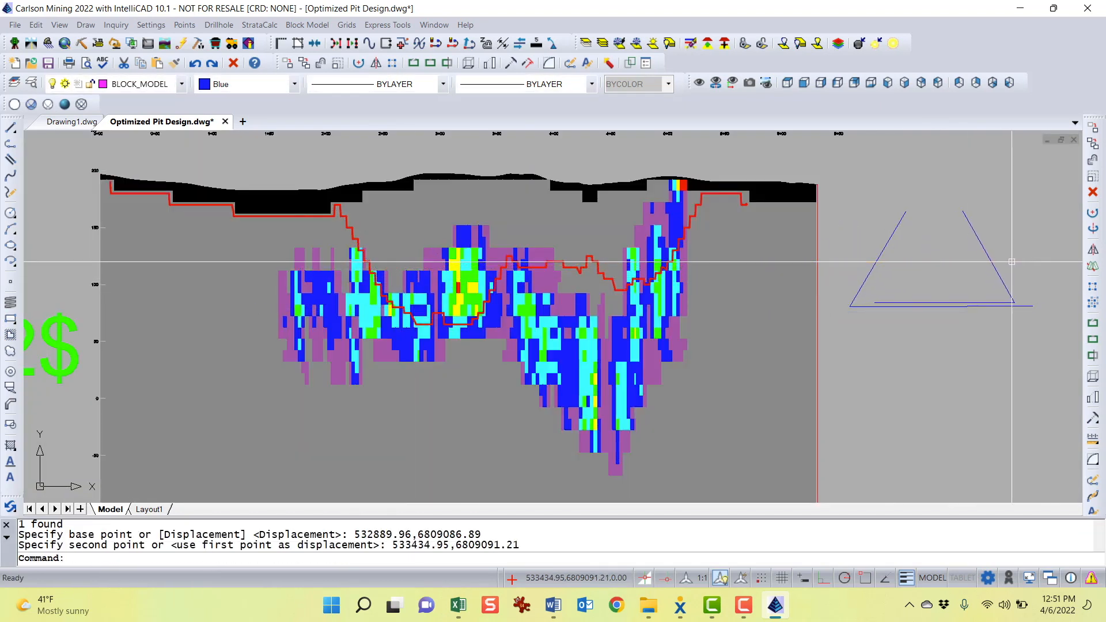
middle_click_drag(1012, 262, 756, 269)
key("Escape")
key("Escape")
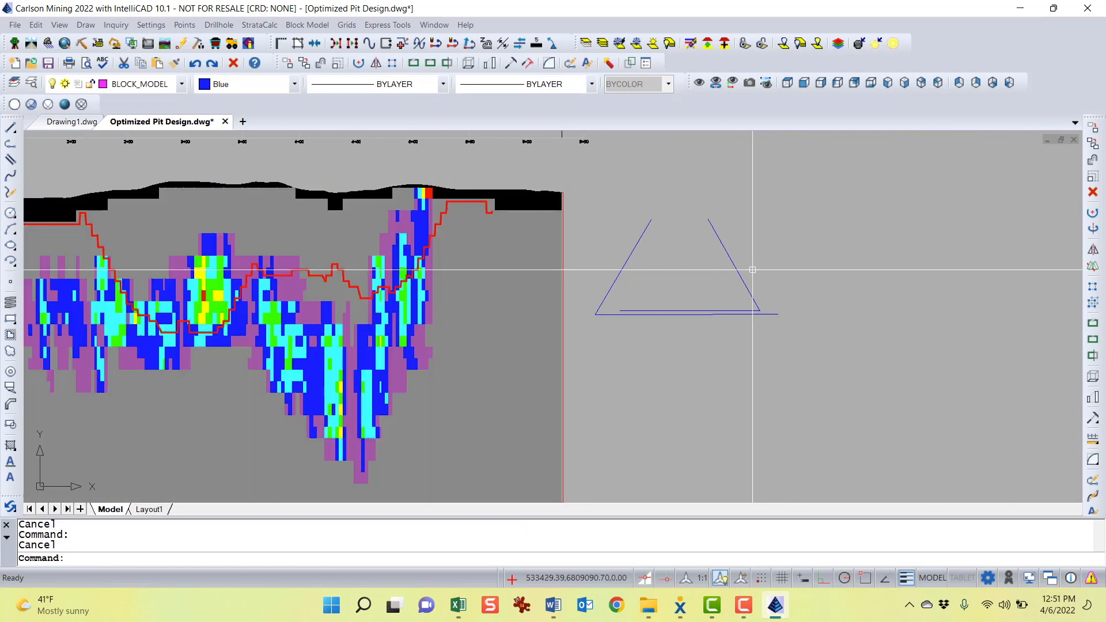
Report the angle between the second polyline's two segments with Angle Info, then close the report
left_click(116, 25)
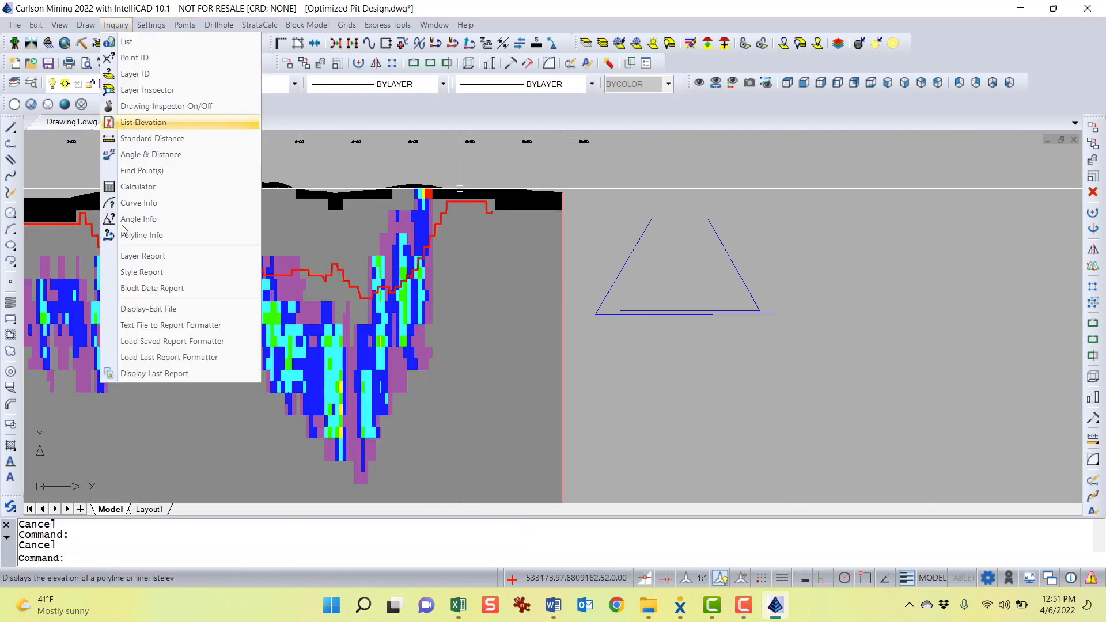
left_click(166, 219)
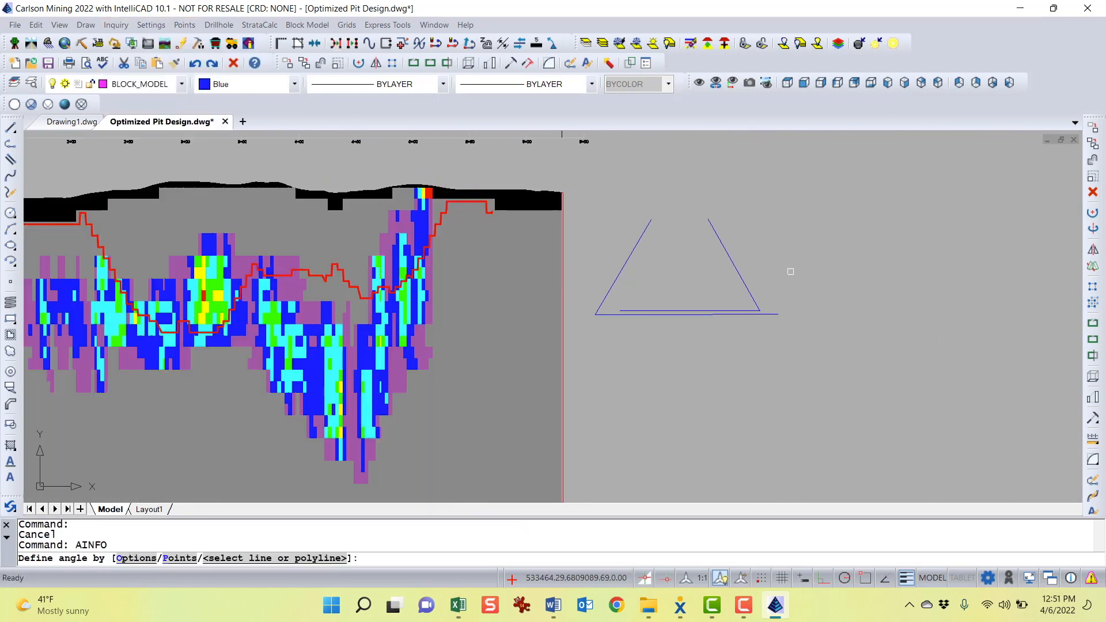
left_click(735, 271)
left_click(710, 310)
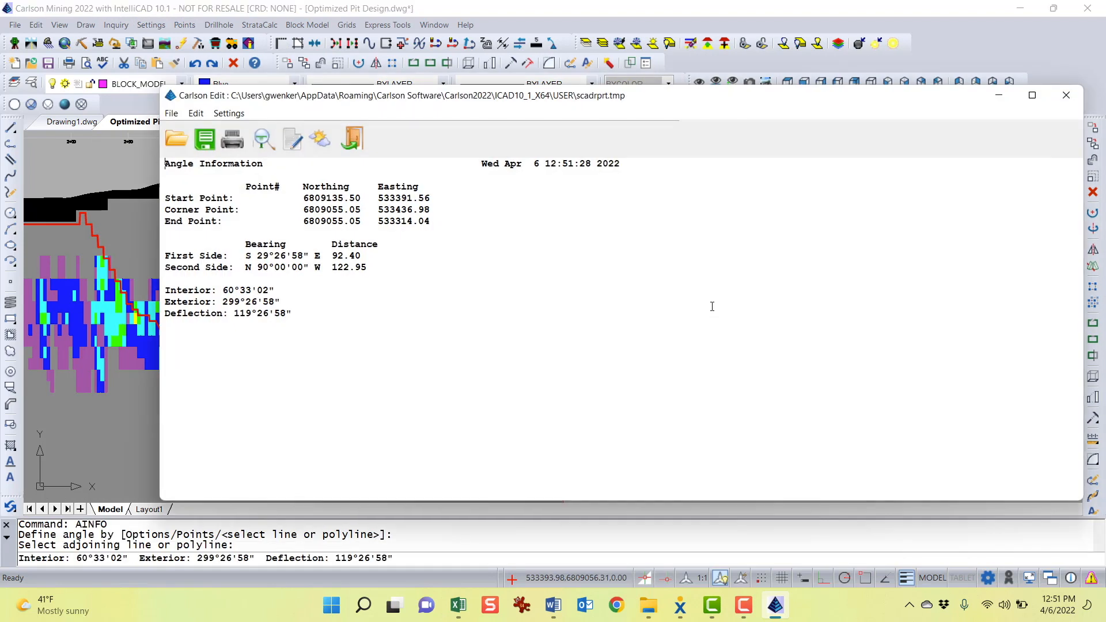
left_click(1068, 98)
Draw a single-segment polyline down the right pit wall slope of the yellow pit section
scroll(703, 346, "down", 5)
mouse_move(812, 358)
middle_mouse_down()
mouse_move(470, 248)
mouse_move(337, 256)
middle_mouse_up()
middle_click_drag(417, 261, 378, 368)
scroll(673, 251, "up", 3)
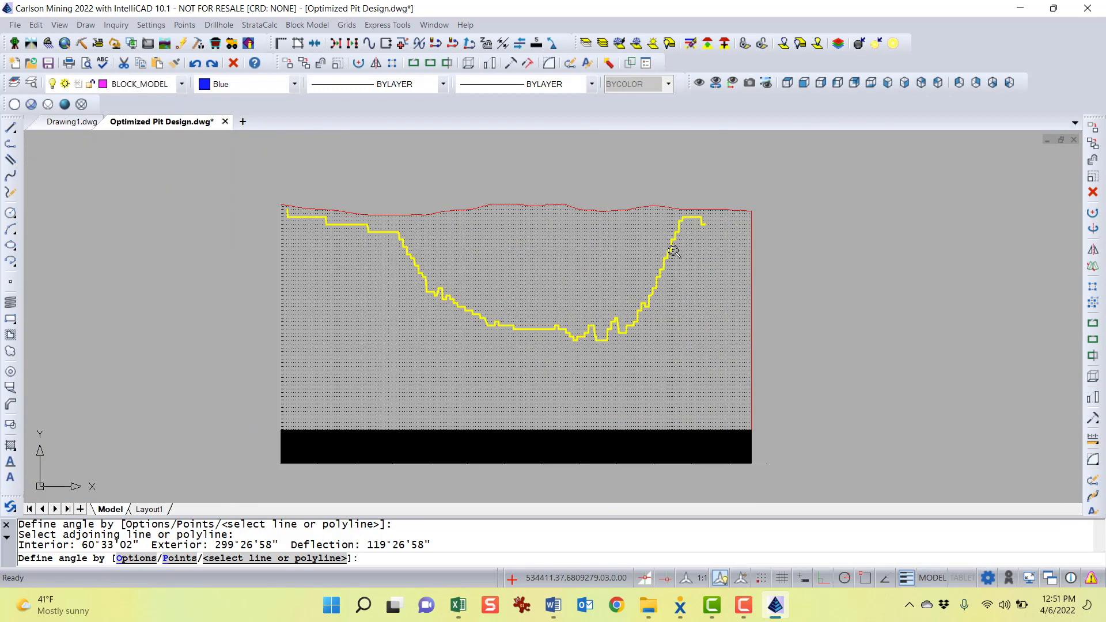
middle_click_drag(699, 287, 678, 298)
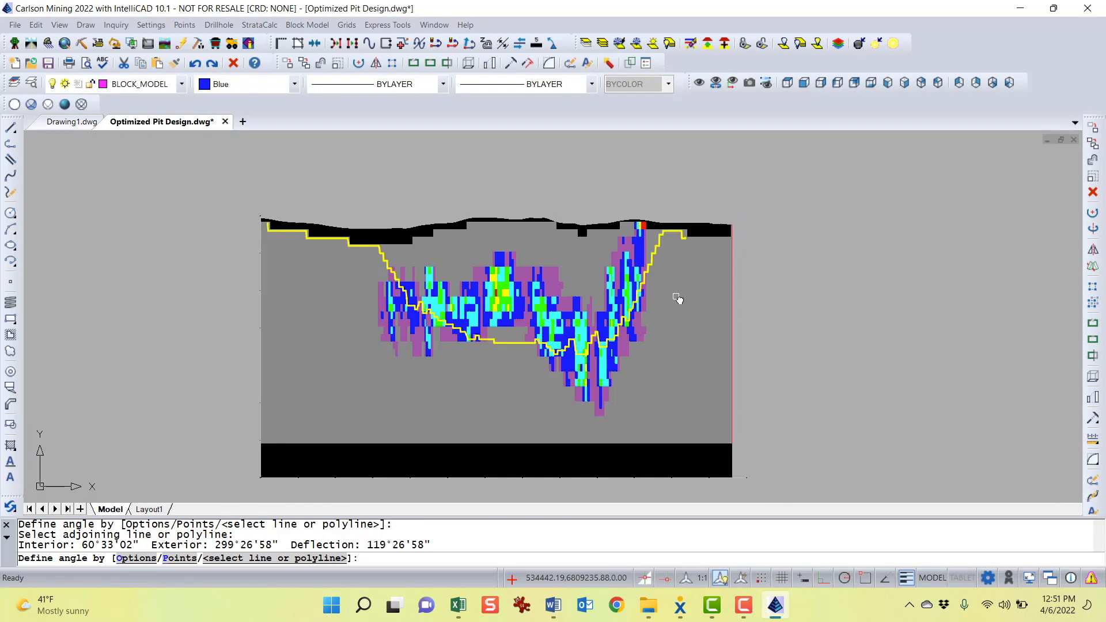
key("Escape")
key("Escape")
type("pl")
key("Return")
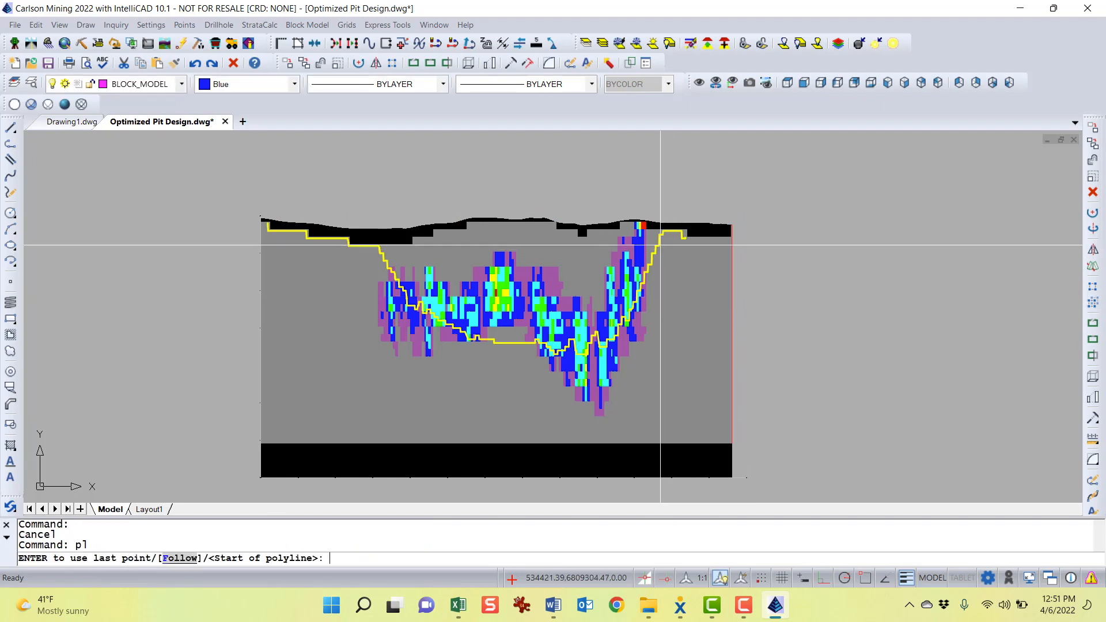
scroll(659, 259, "up", 3)
left_click(655, 236)
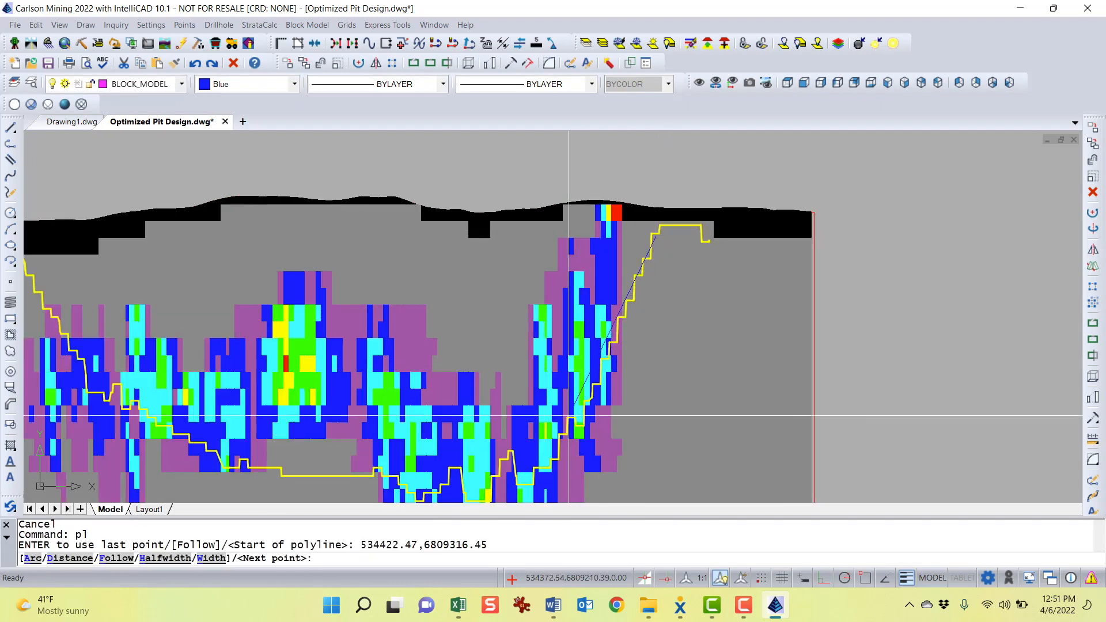
left_click(555, 463)
key("Return")
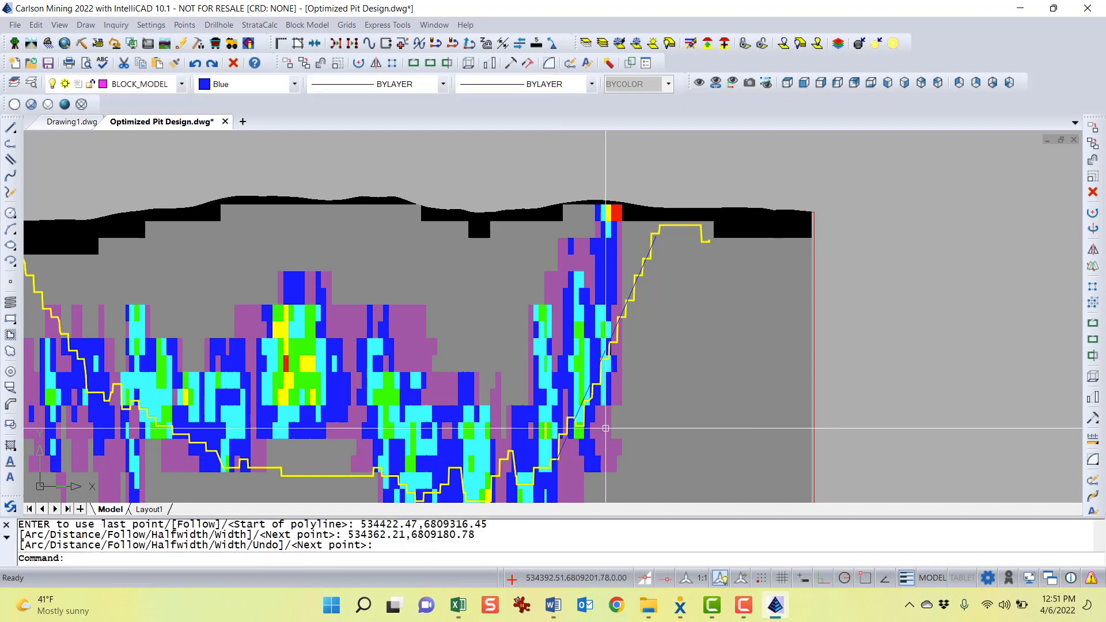
Move the new sloped line to the empty area right of the section
left_click(577, 412)
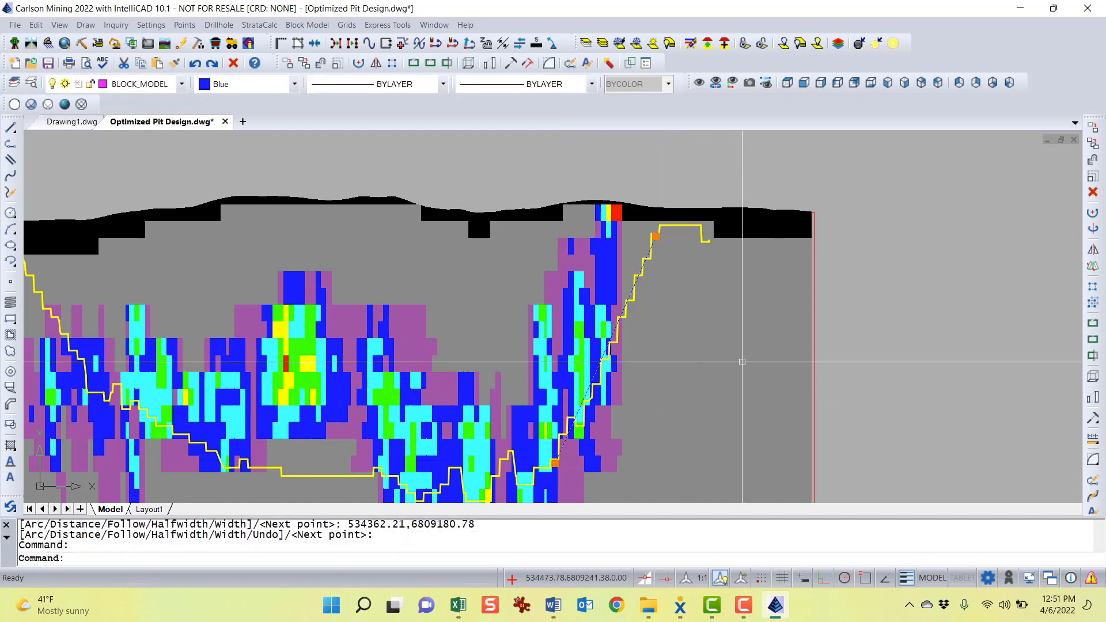
type("m")
key("Return")
left_click(671, 367)
left_click(974, 353)
middle_click_drag(974, 352, 531, 330)
Draw a horizontal polyline starting at the sloped line's lower endpoint and extending to the right
key("Return")
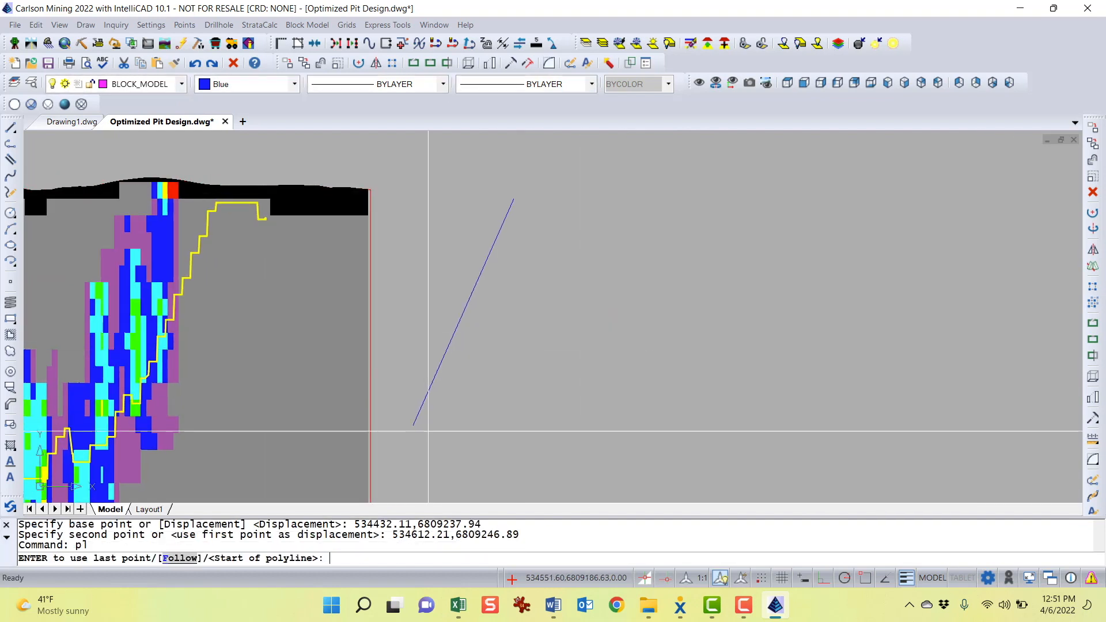
right_click(429, 430, "shift")
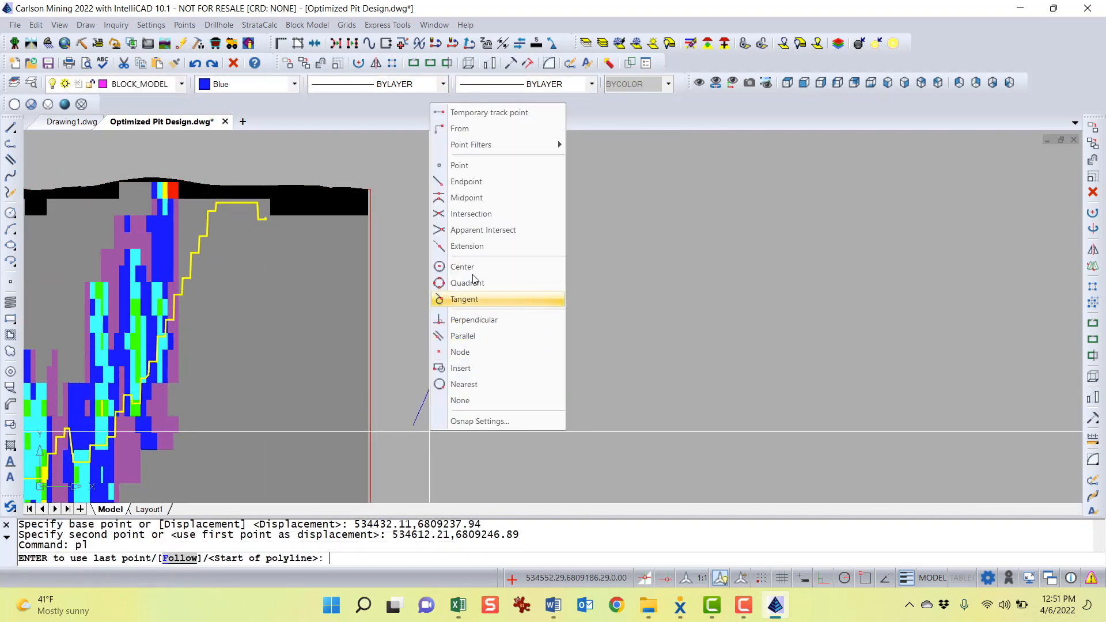
left_click(466, 181)
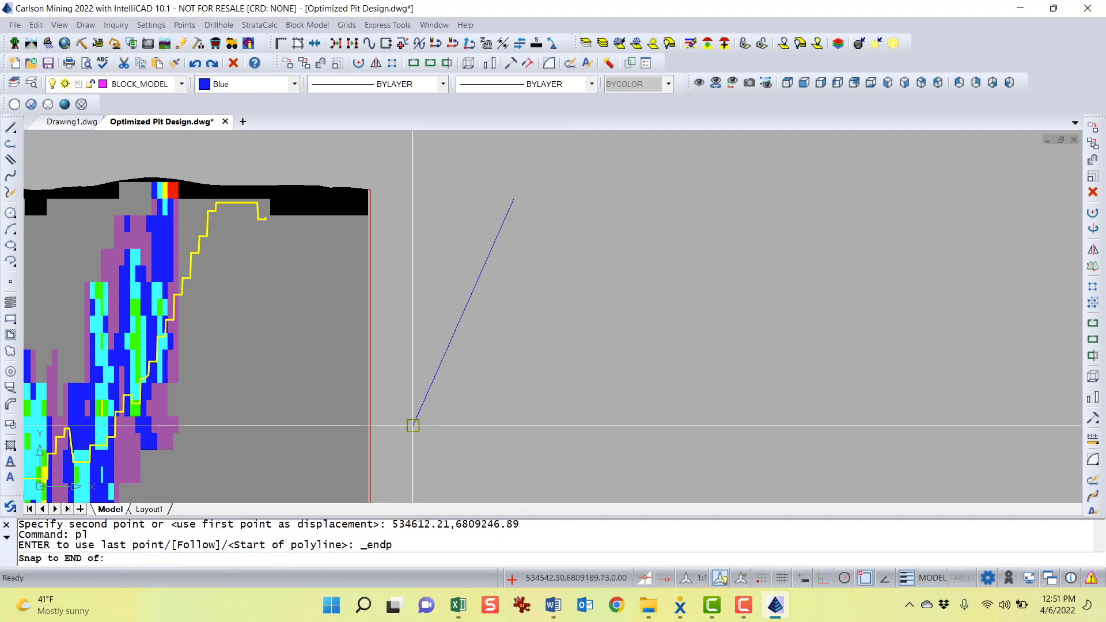
left_click(413, 426)
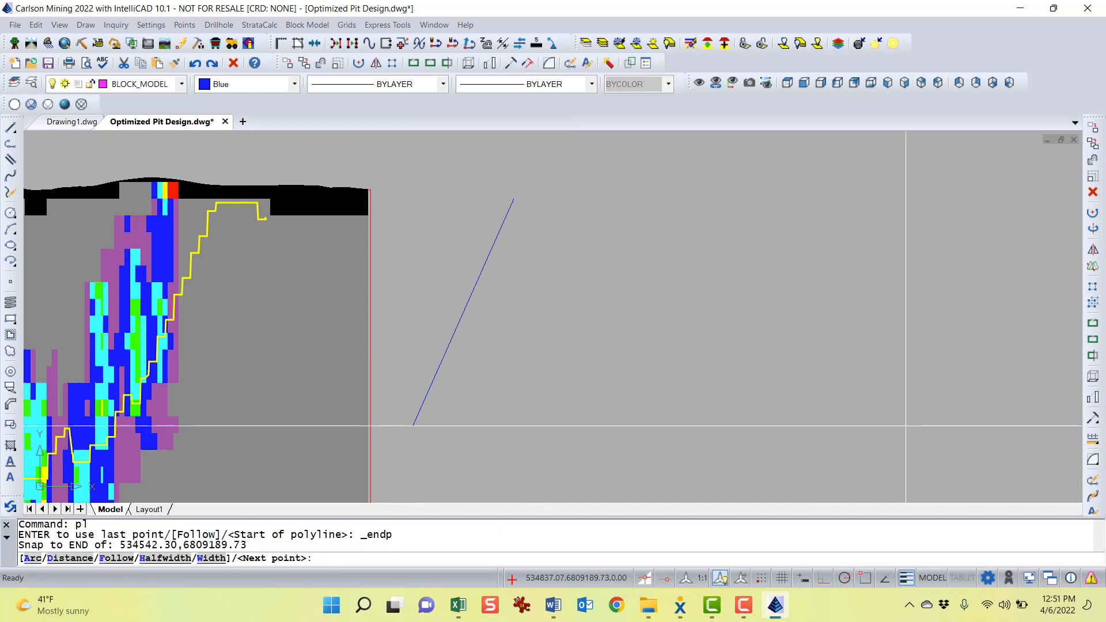
left_click(905, 425)
key("Return")
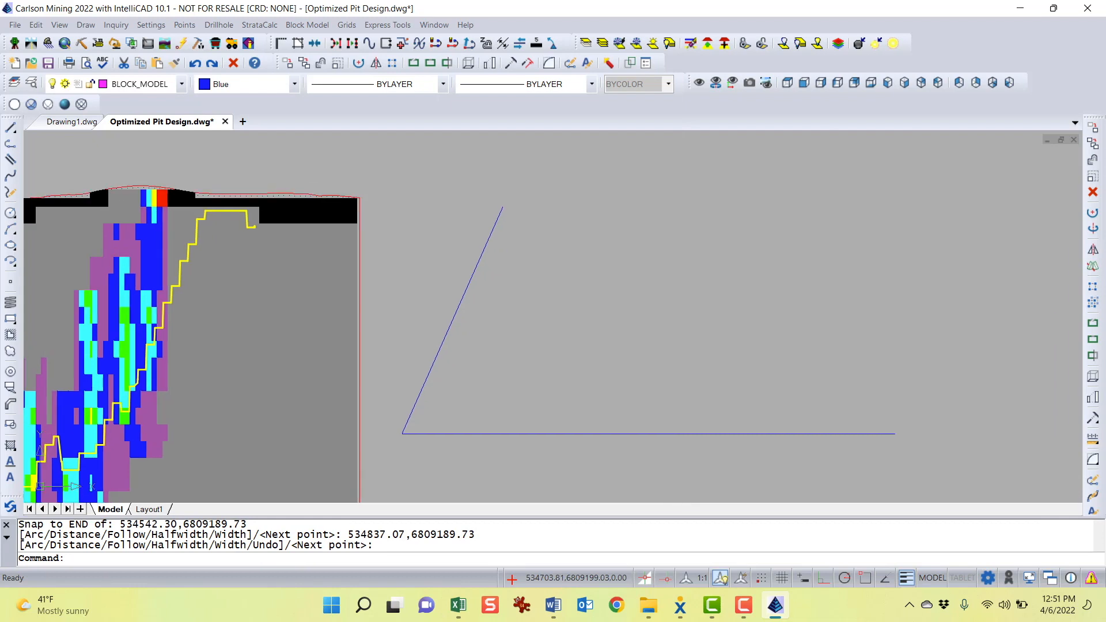
Report the angle between the sloped line and the horizontal line with Angle Info, then close the report
left_click(152, 28)
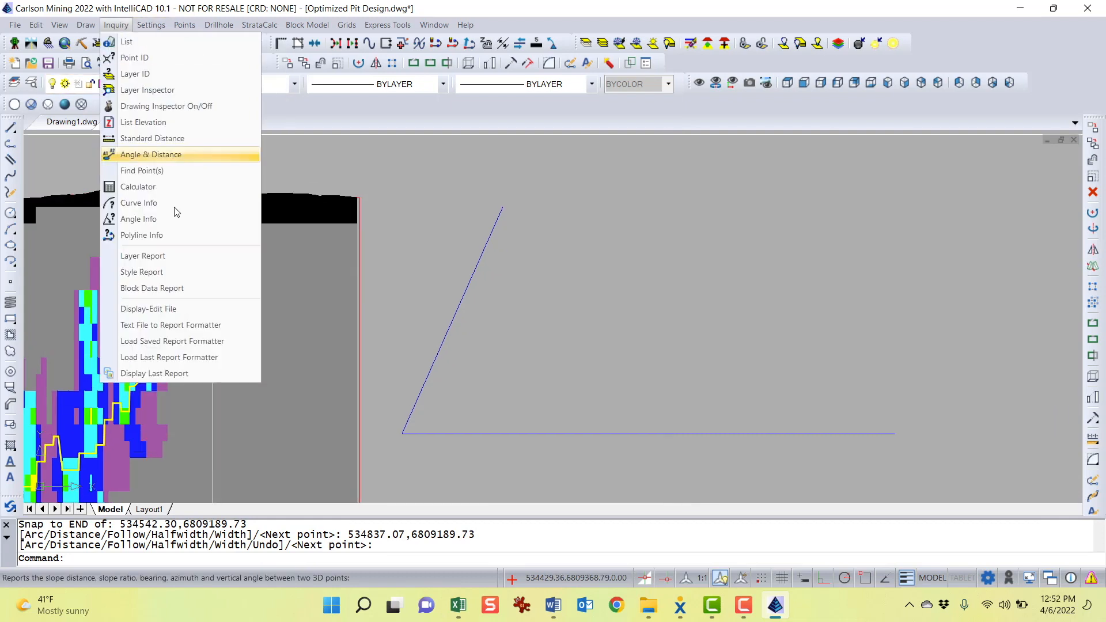
left_click(173, 220)
left_click(446, 329)
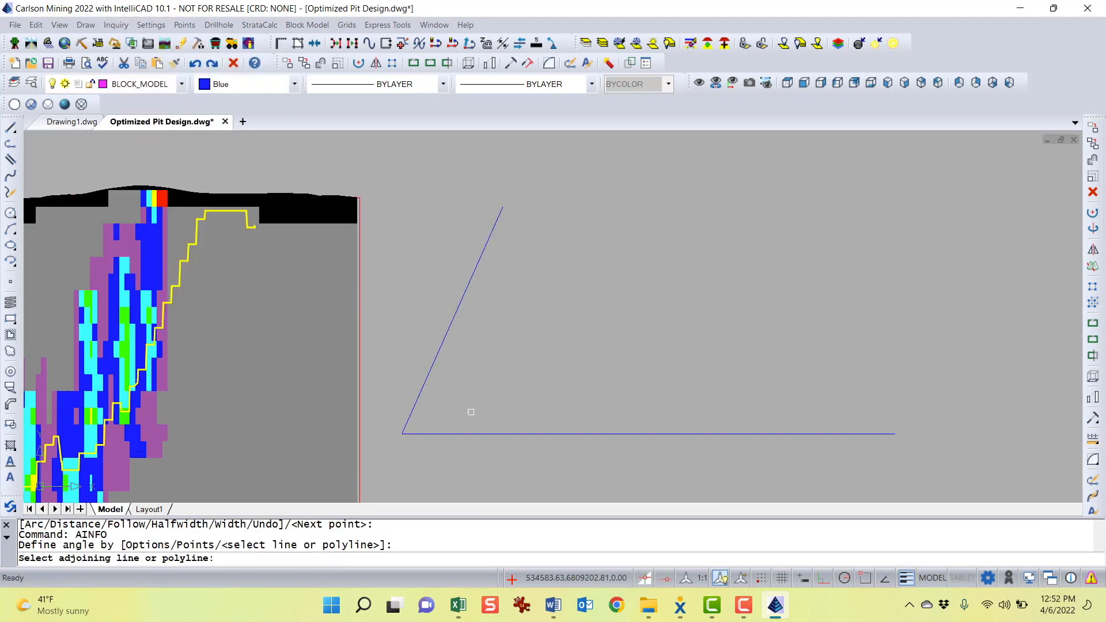
left_click(462, 434)
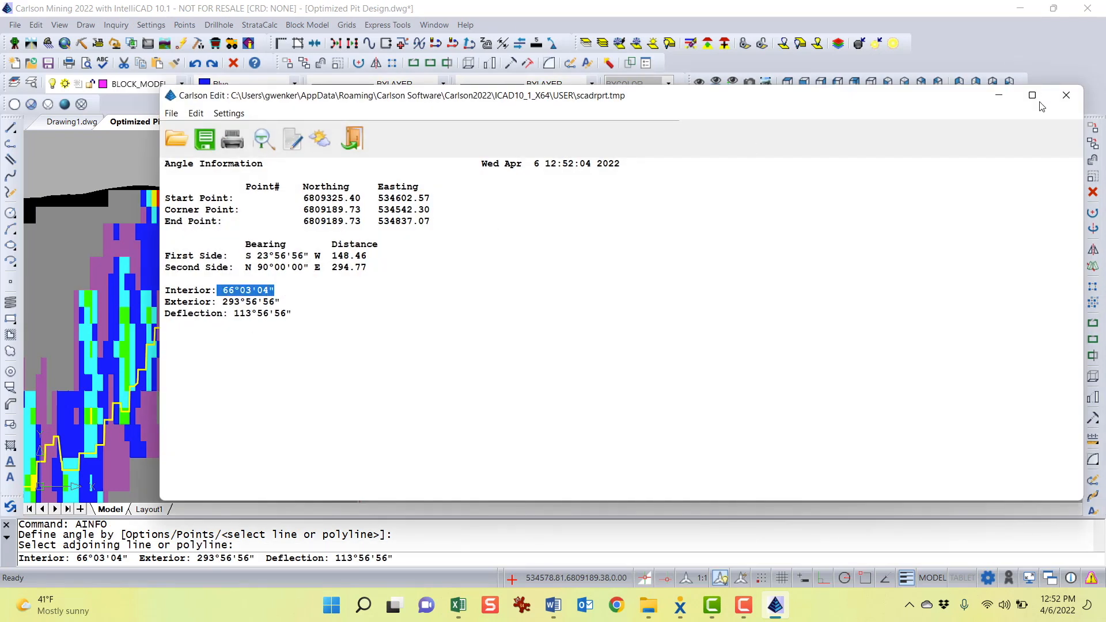
left_click(1075, 100)
Review the Optimized Pit Design document's slope angle and equation sections in Word
scroll(481, 346, "down", 3)
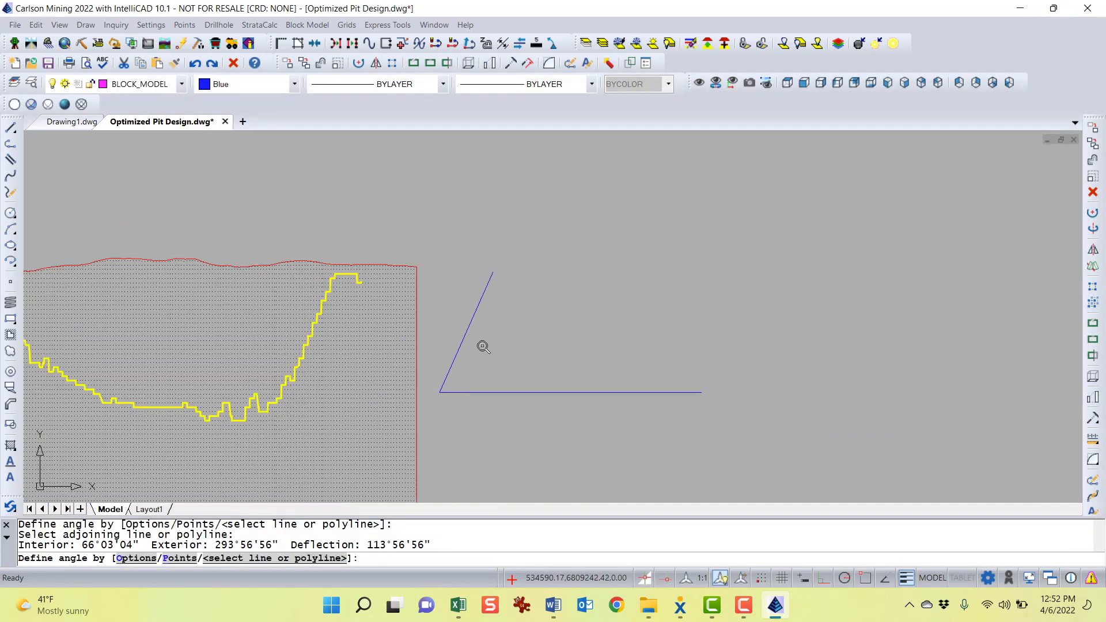
left_click(552, 606)
scroll(521, 303, "up", 10)
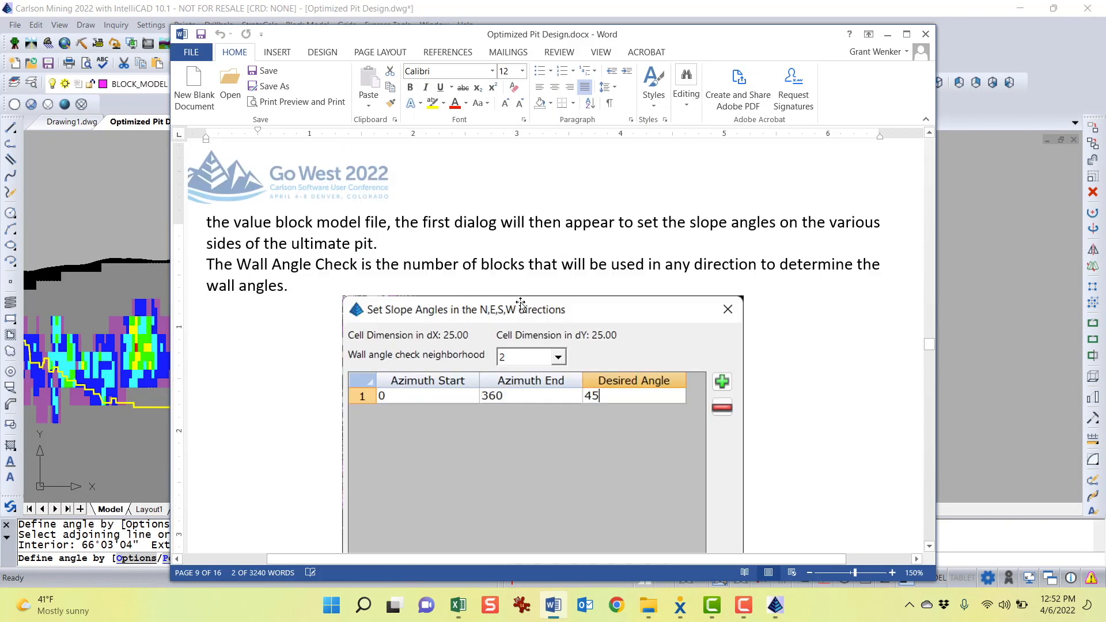
scroll(520, 303, "down", 3)
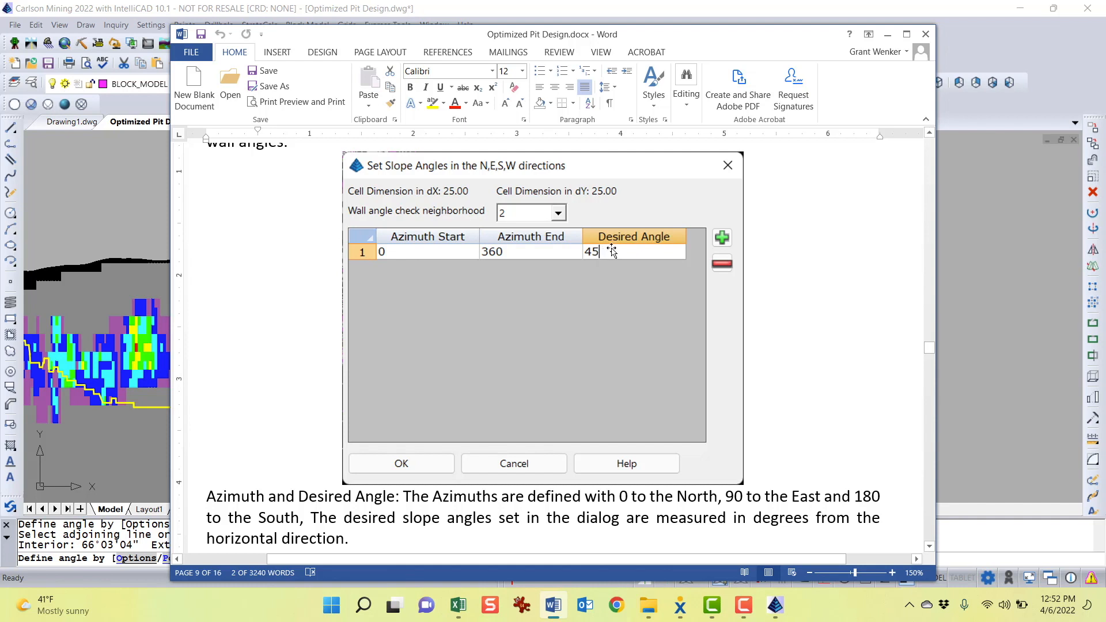
scroll(615, 317, "up", 10)
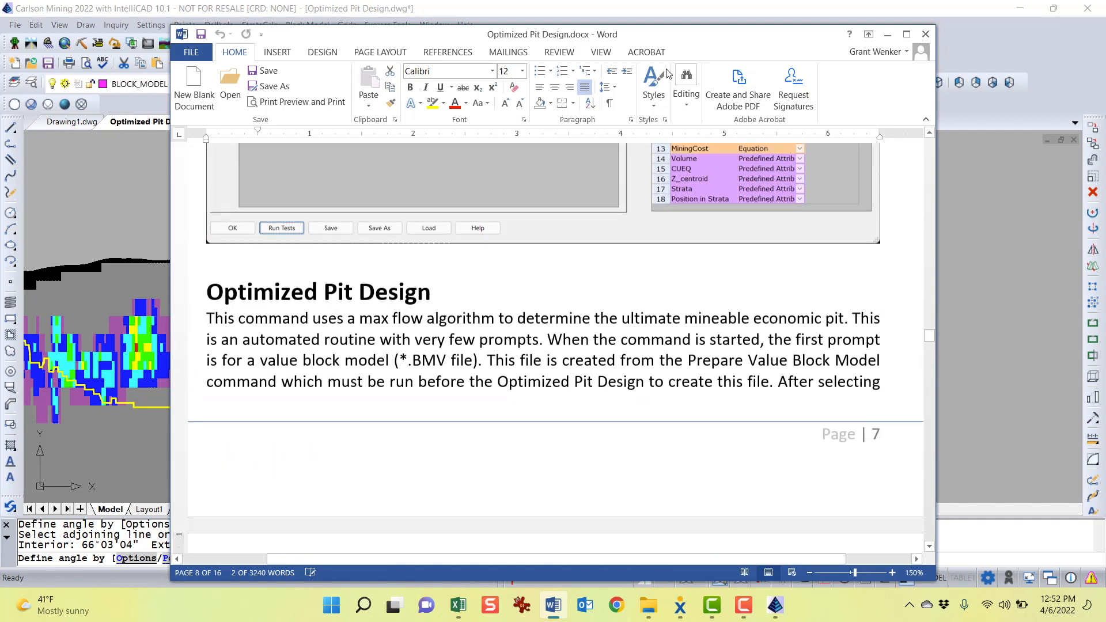
left_click_drag(611, 34, 611, 452)
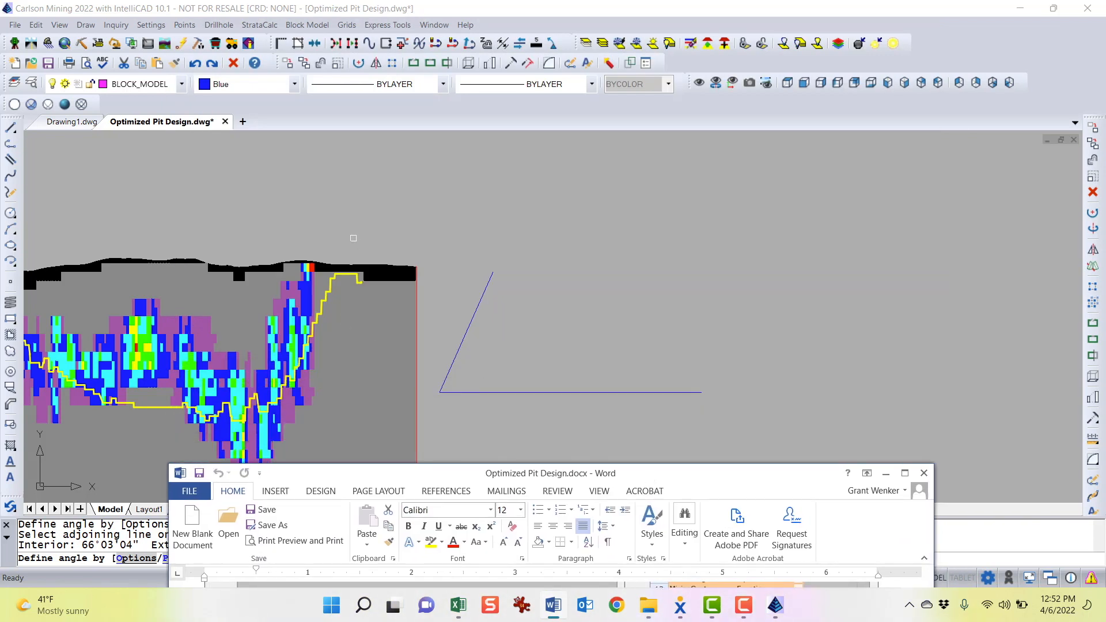
left_click_drag(691, 480, 694, 146)
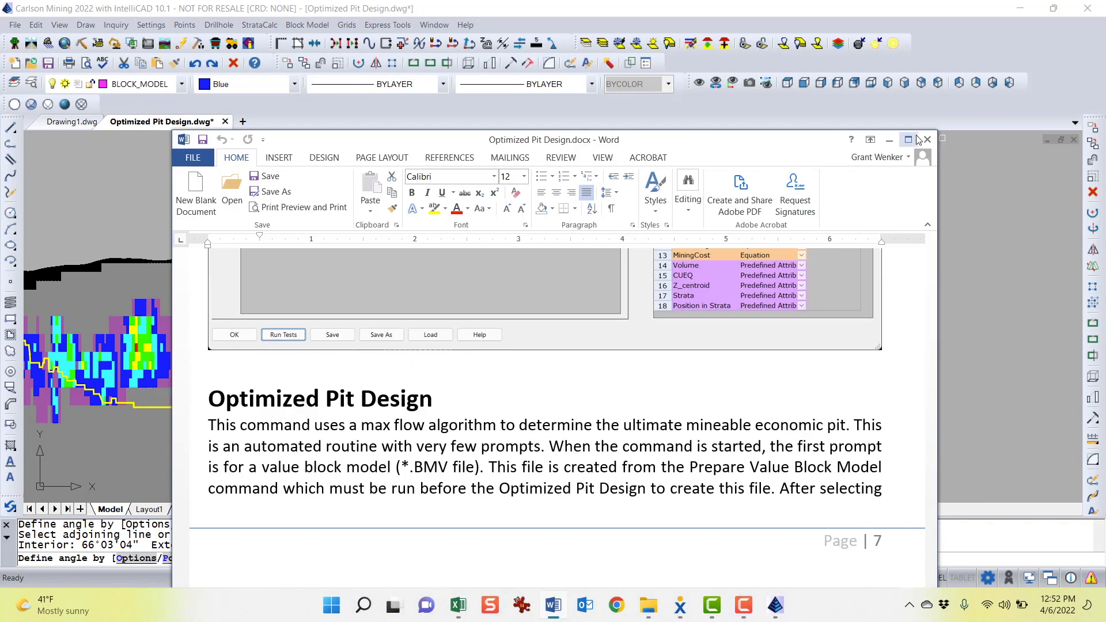
scroll(711, 413, "up", 3)
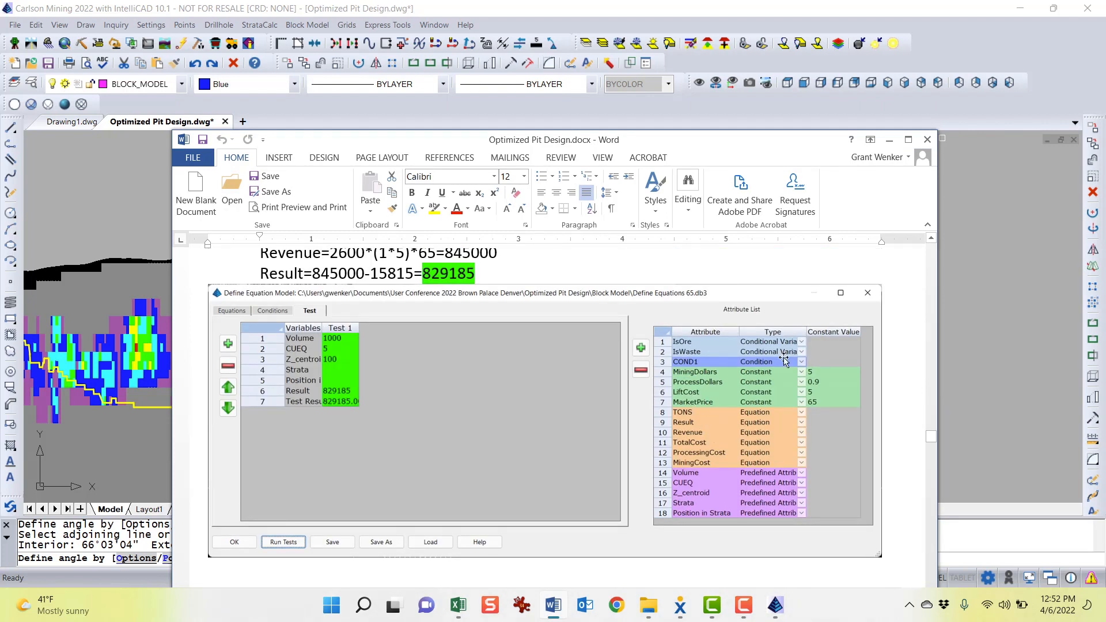
left_click(908, 139)
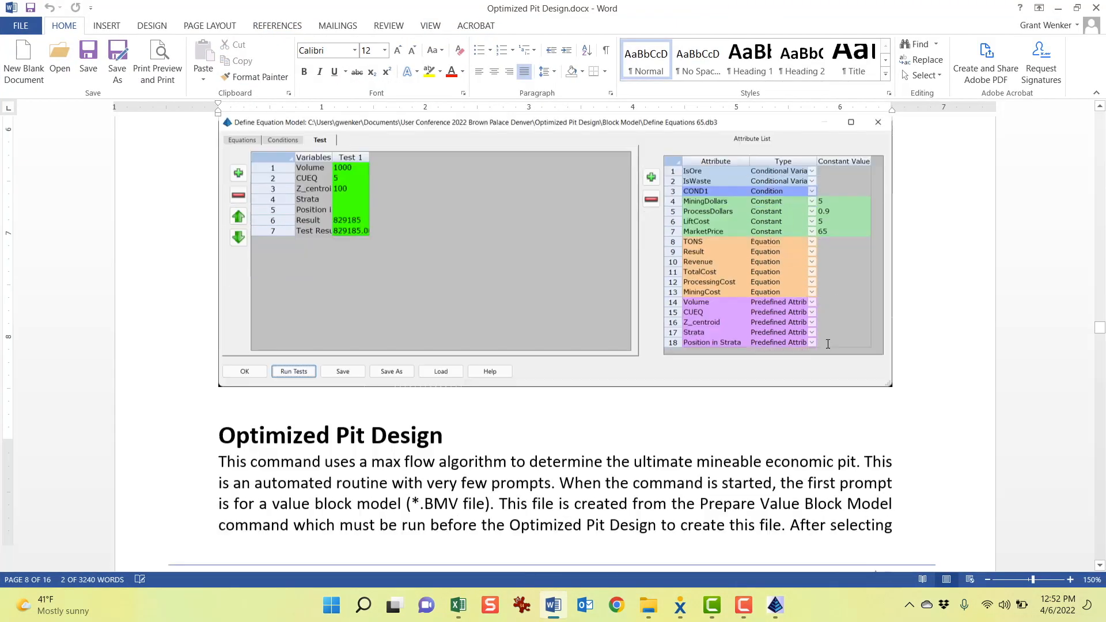
scroll(680, 359, "down", 8)
scroll(680, 358, "down", 10)
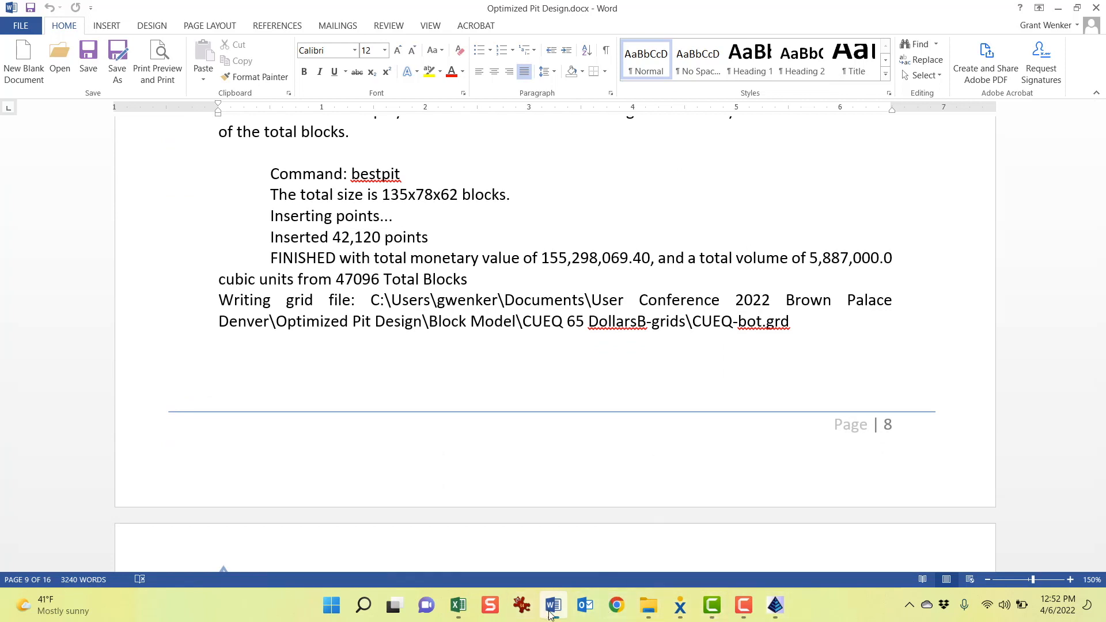
Erase both angle reference drawings beside the pit sections
left_click(775, 605)
scroll(634, 371, "down", 6)
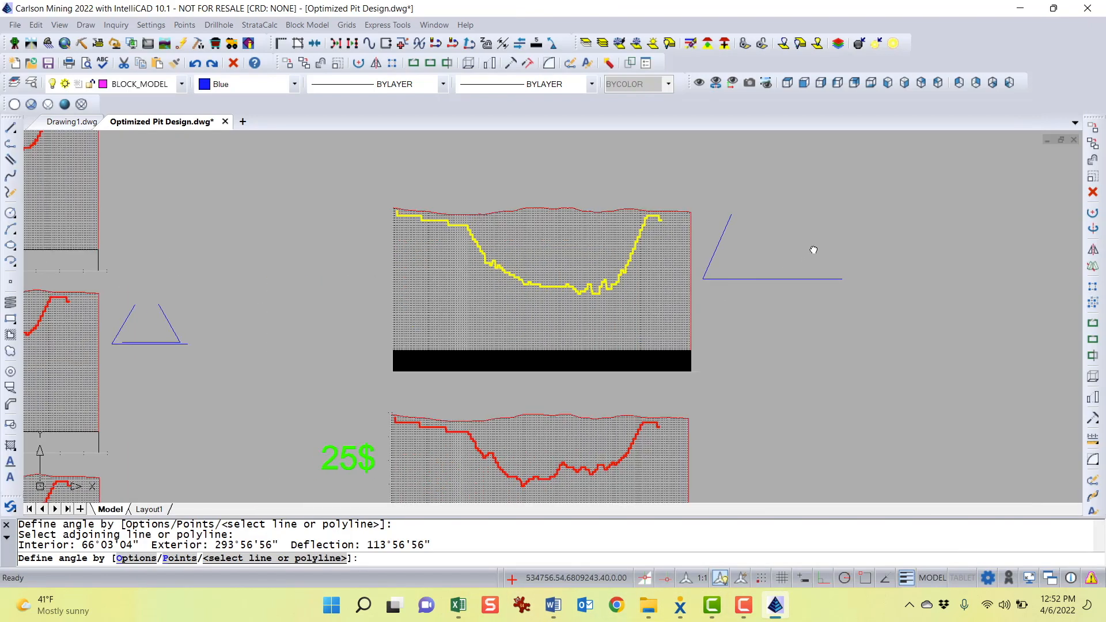
mouse_move(572, 350)
middle_mouse_down()
mouse_move(624, 247)
mouse_move(613, 267)
middle_mouse_up()
key("Escape")
left_click(593, 213)
left_click(552, 259)
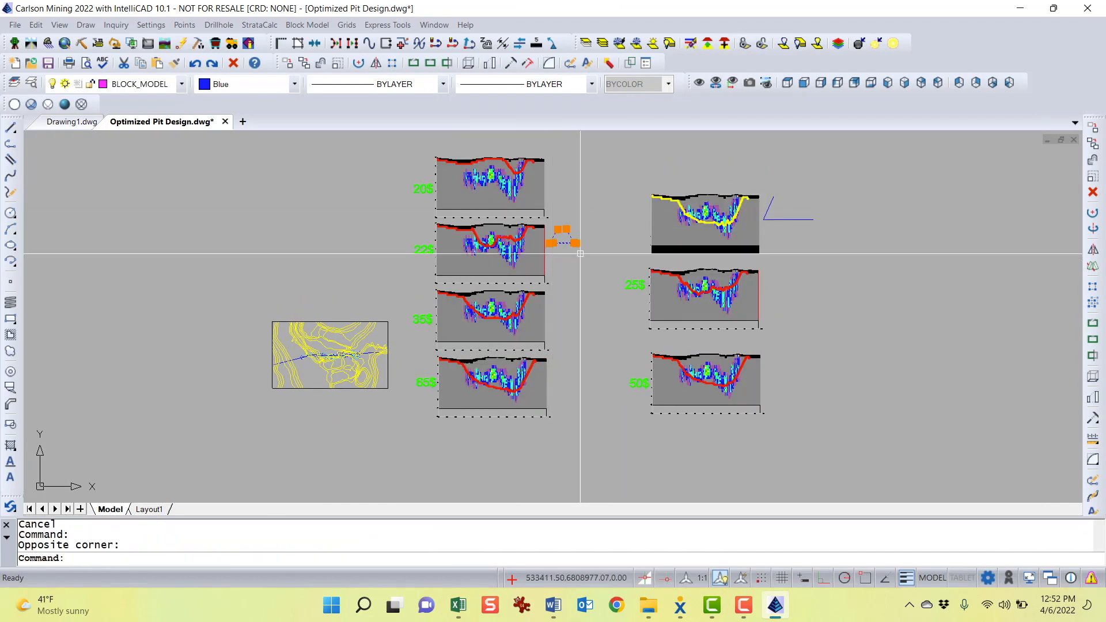
key("Delete")
left_click(829, 195)
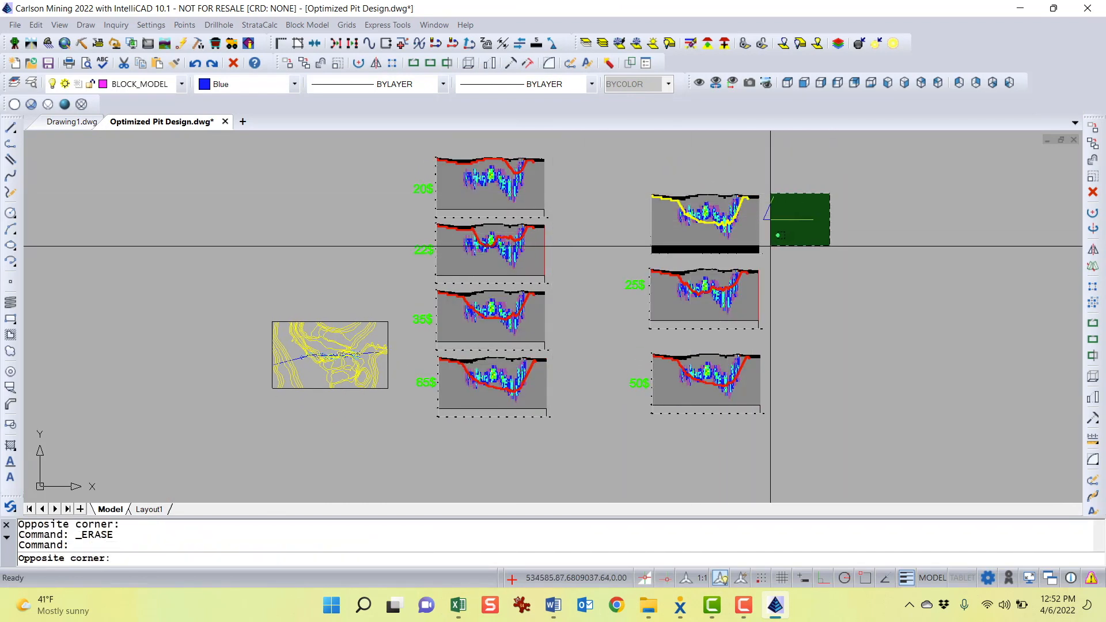
left_click(770, 242)
key("Delete")
middle_click_drag(869, 328, 870, 344)
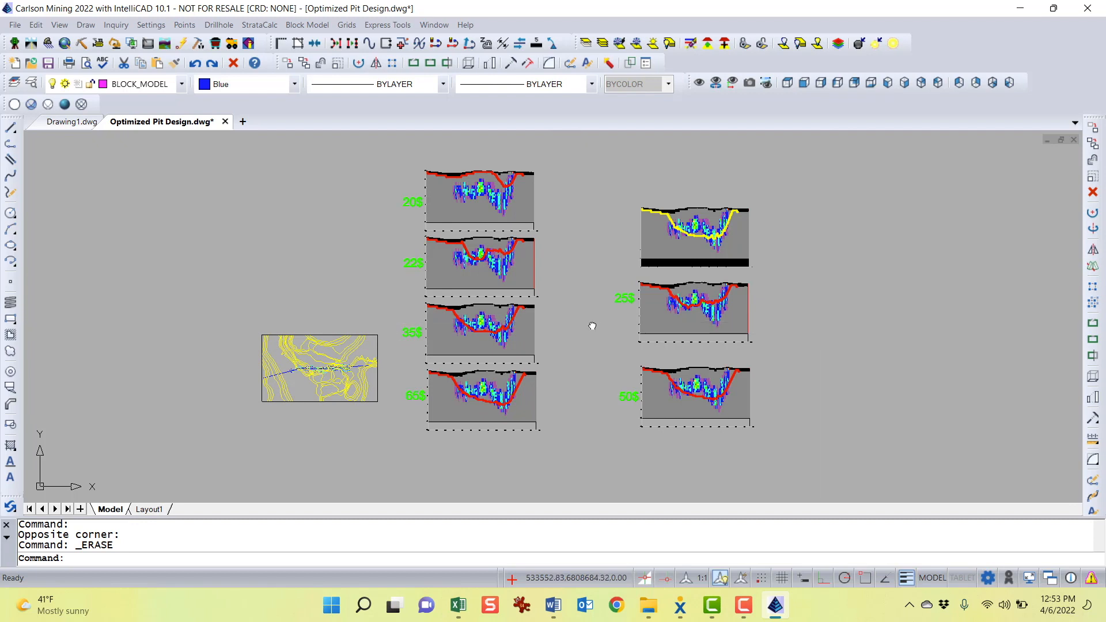
Switch back to the Optimized Pit Design document in Word
middle_click_drag(592, 326, 637, 330)
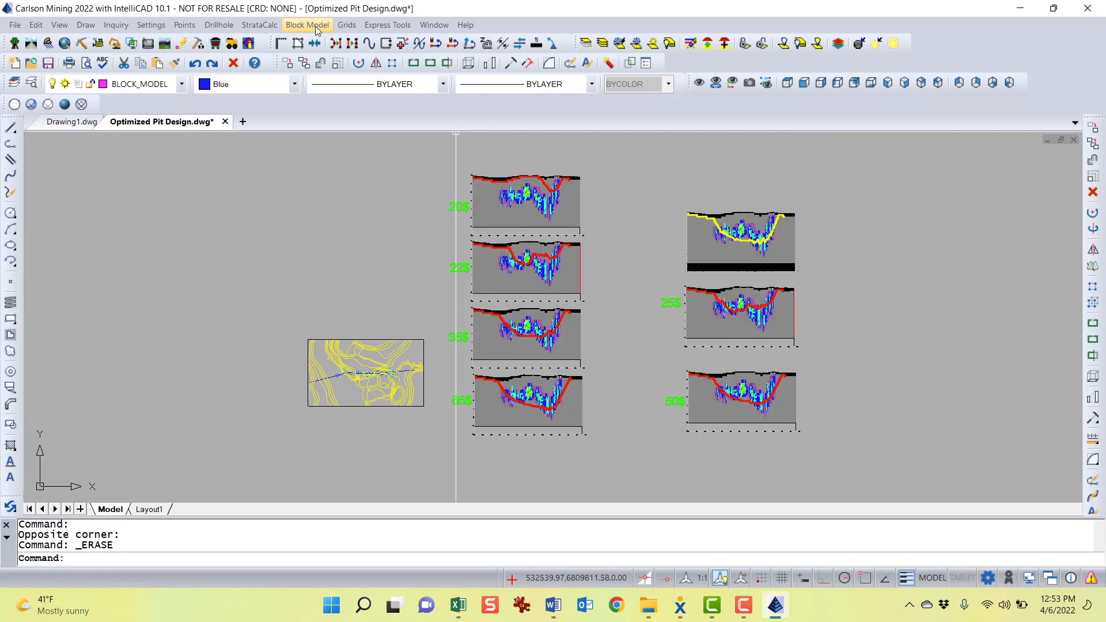
left_click(555, 605)
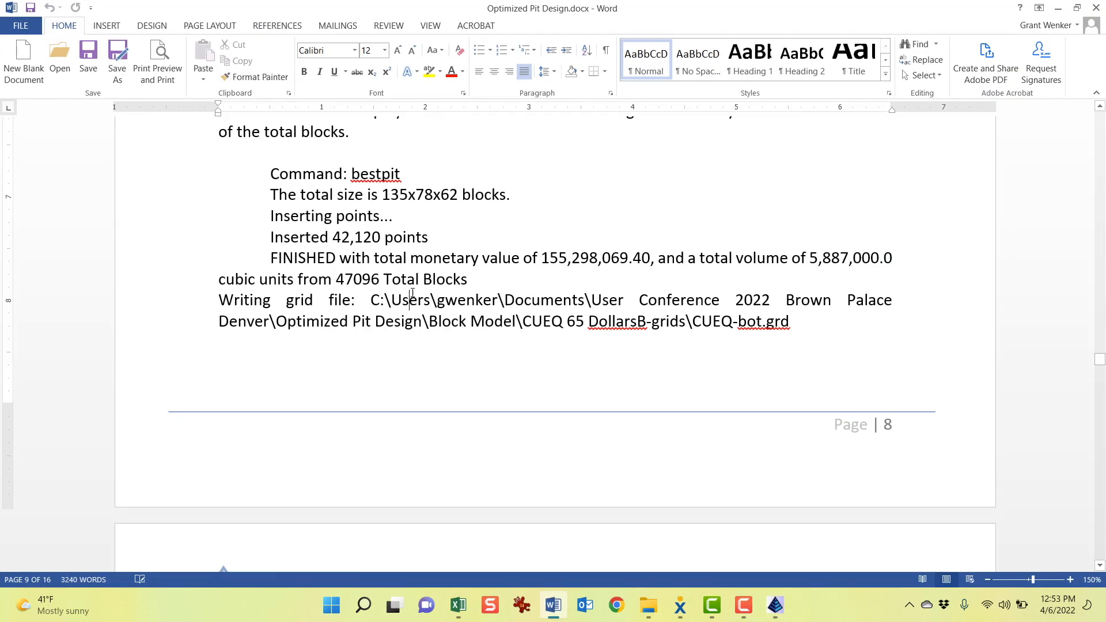
Review the pit section and 3D comparison images at different metal prices in the Word document
scroll(411, 293, "down", 10)
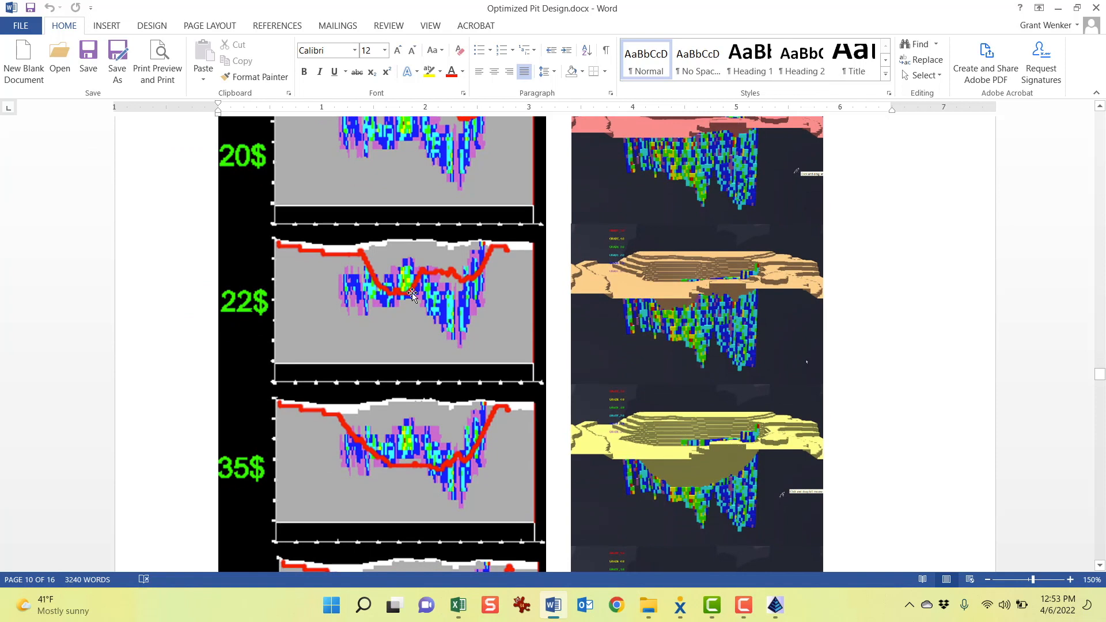
scroll(411, 292, "up", 1)
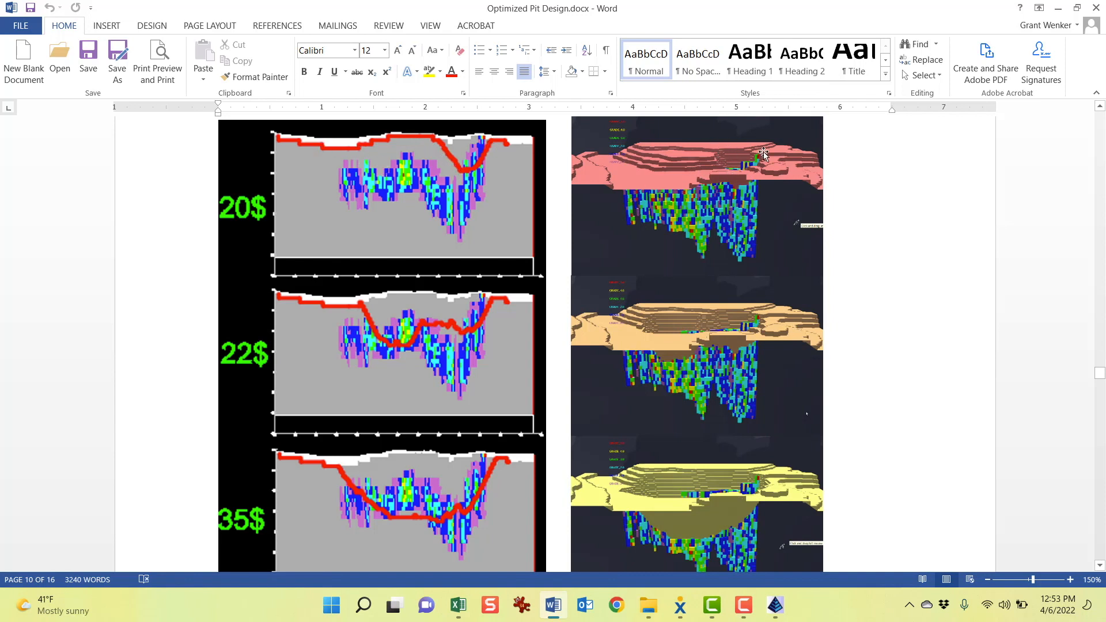
scroll(764, 308, "down", 1)
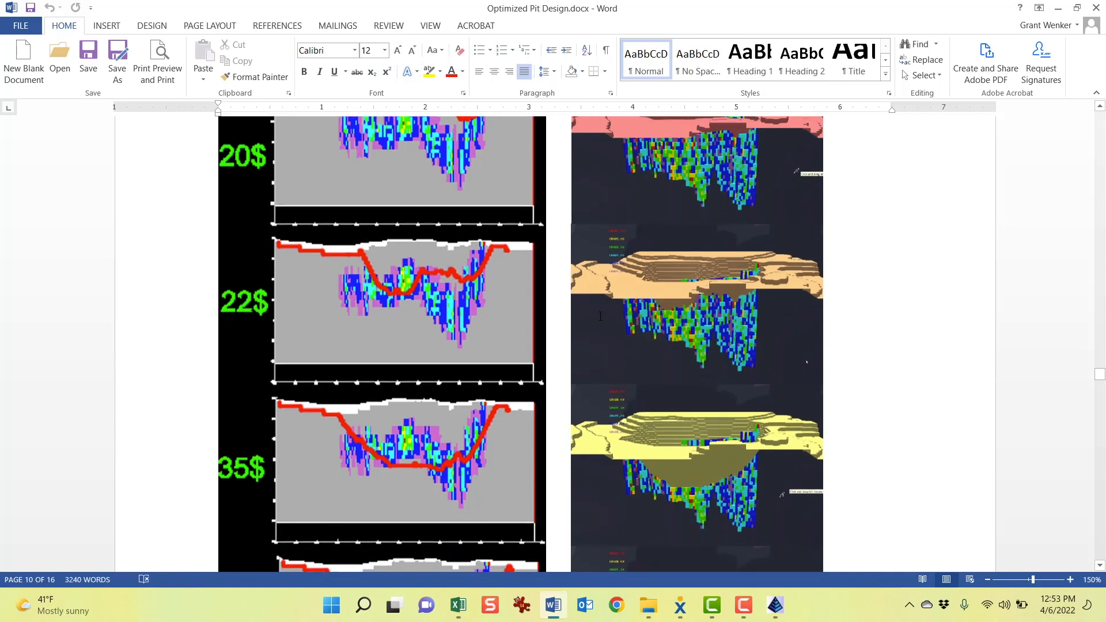
scroll(675, 354, "down", 1)
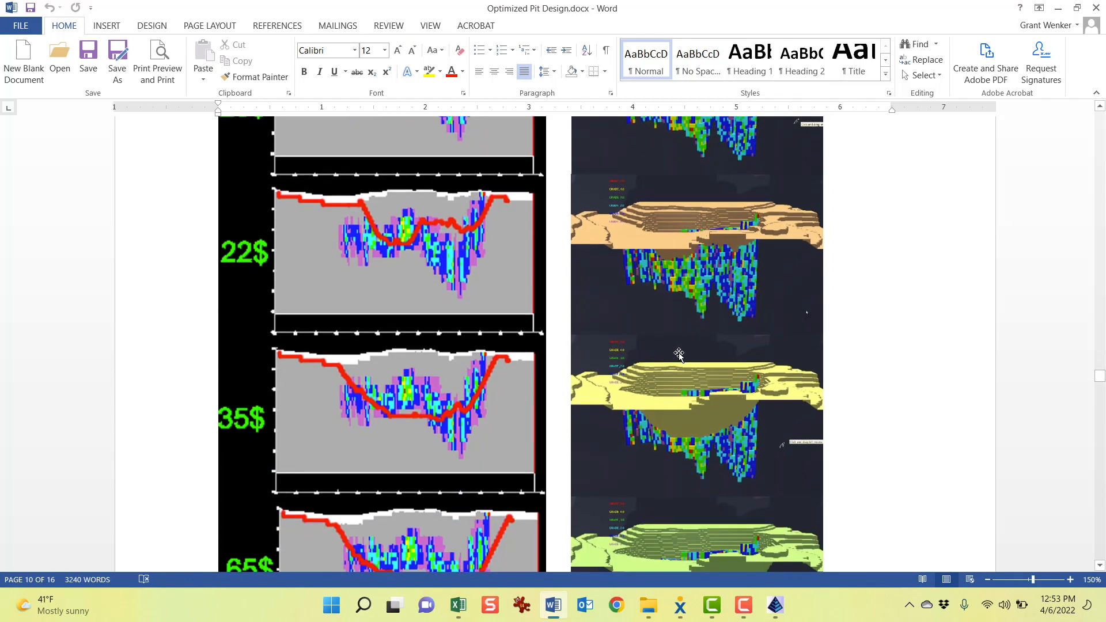
scroll(745, 423, "down", 3)
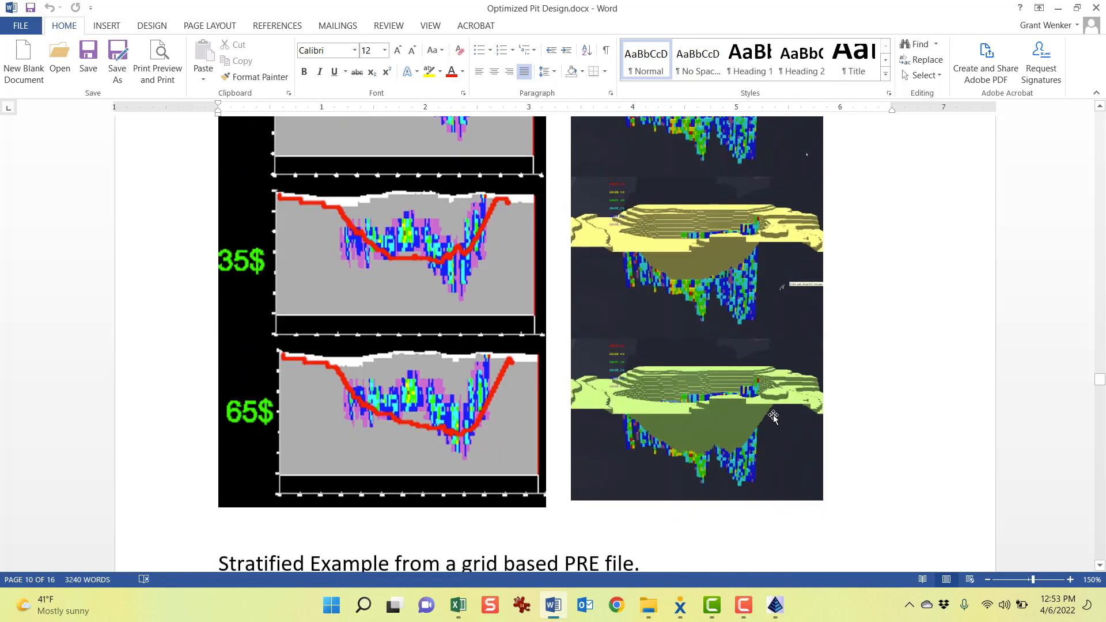
scroll(639, 415, "down", 1)
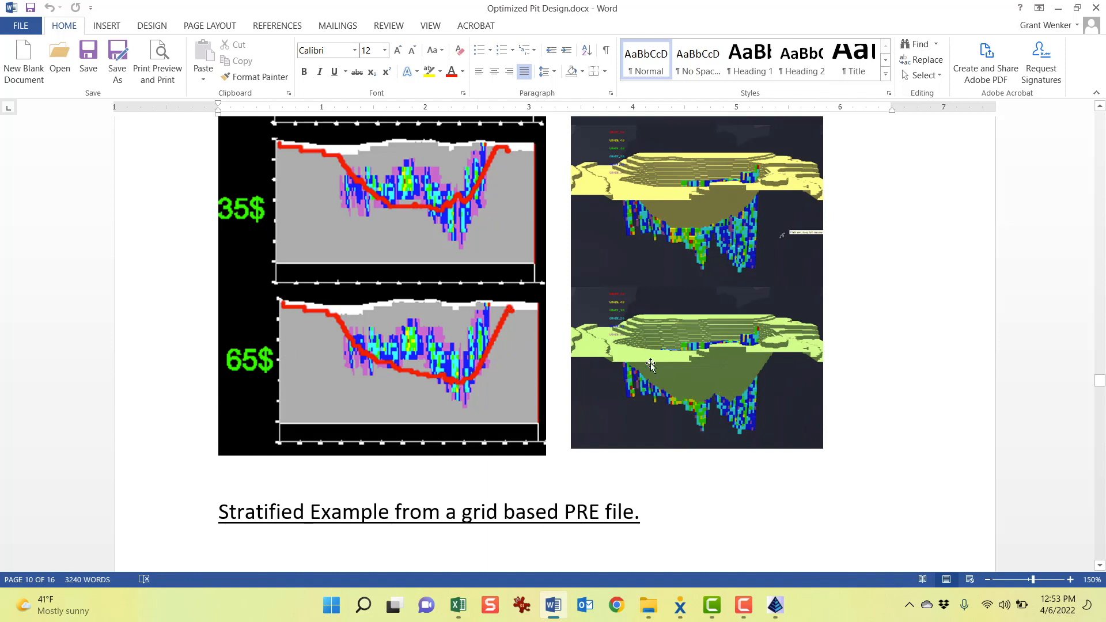
scroll(737, 382, "down", 2)
scroll(737, 381, "up", 2)
Switch back to the Optimized Pit Design drawing in Carlson Mining
left_click(1061, 12)
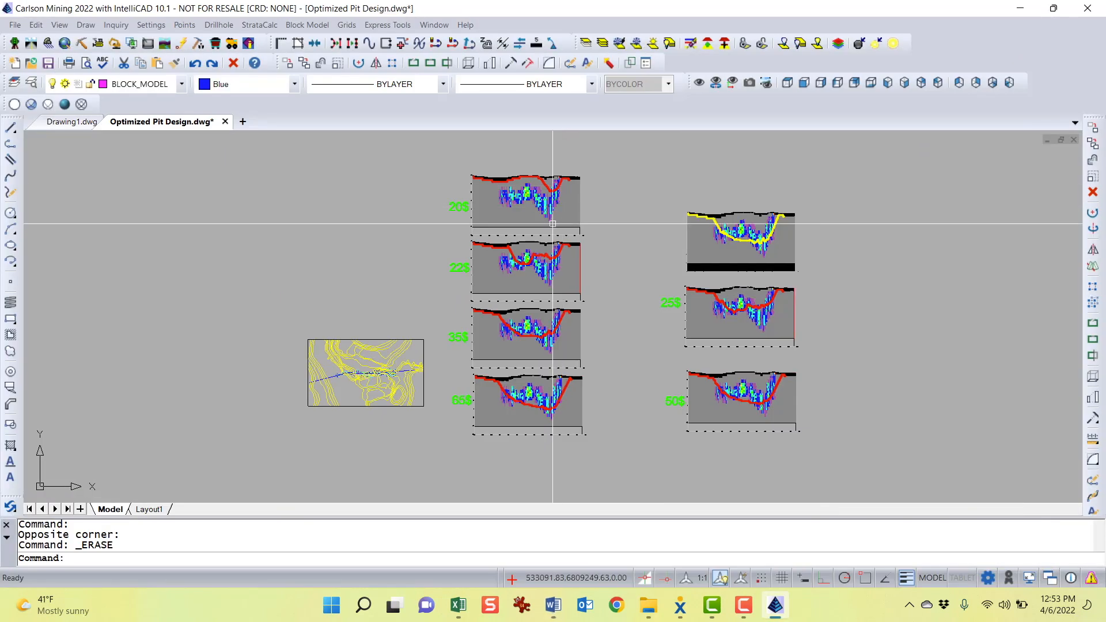
scroll(367, 399, "up", 5)
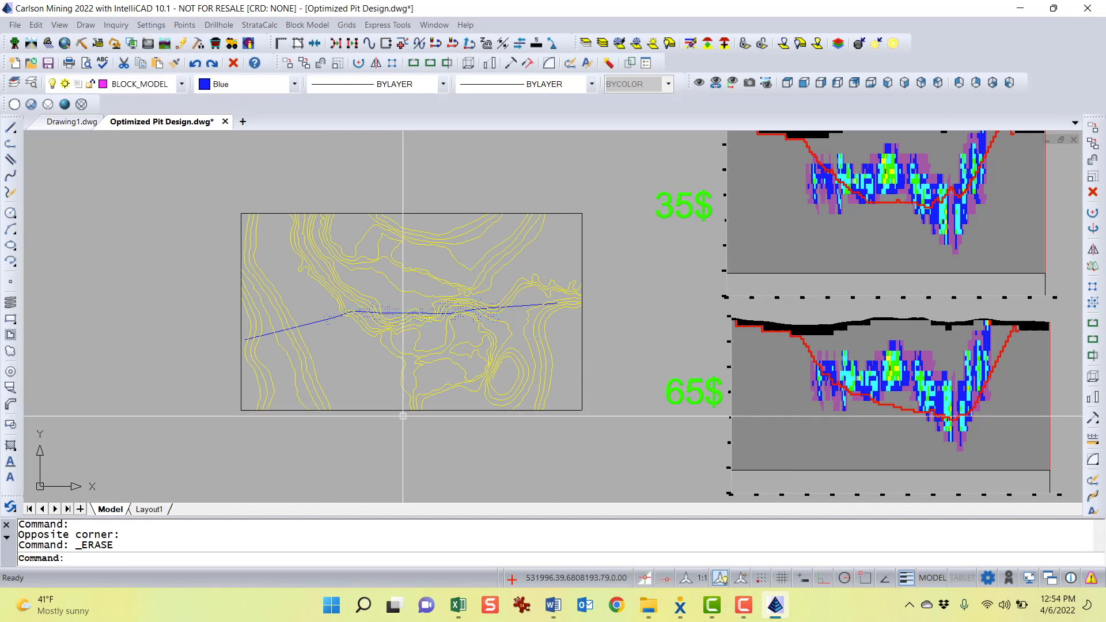
scroll(421, 396, "down", 2)
middle_click_drag(421, 396, 497, 383)
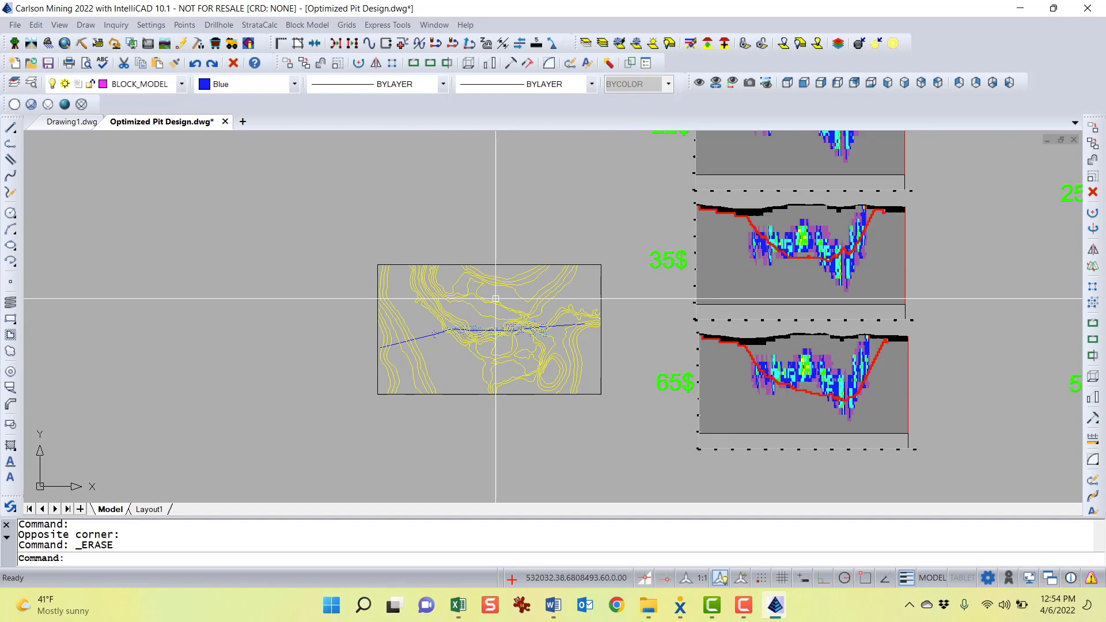
key("F1")
left_click(435, 23)
mouse_move(478, 278)
middle_mouse_down()
mouse_move(443, 259)
mouse_move(455, 261)
middle_mouse_up()
key("Escape")
key("Escape")
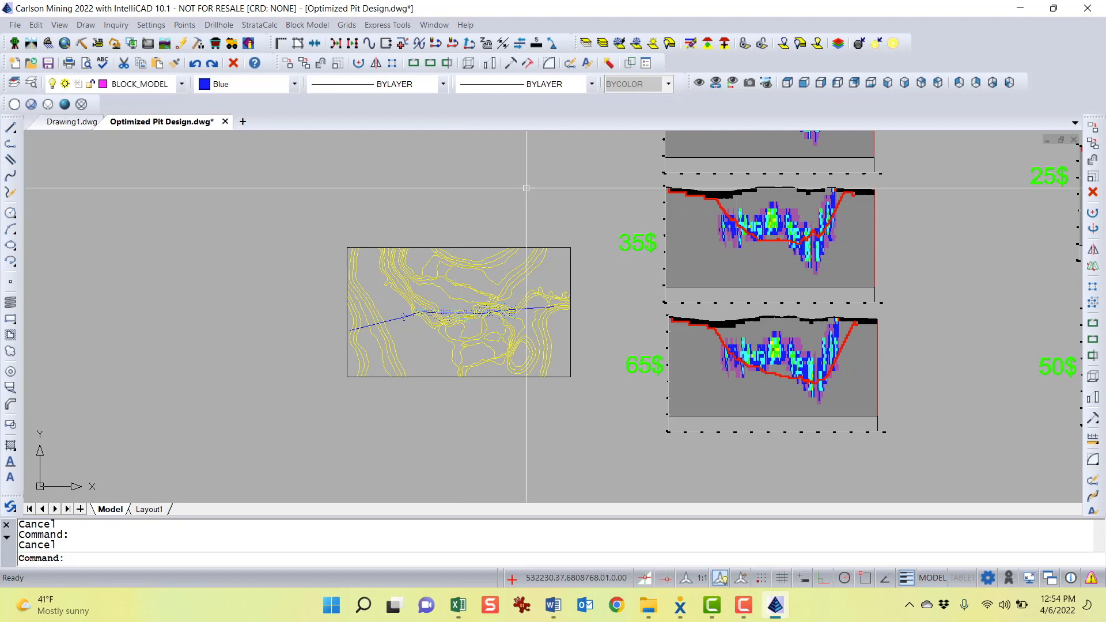
Start Prepare Value Block Model and open the CUEQ.blk geology model as the input
left_click(301, 28)
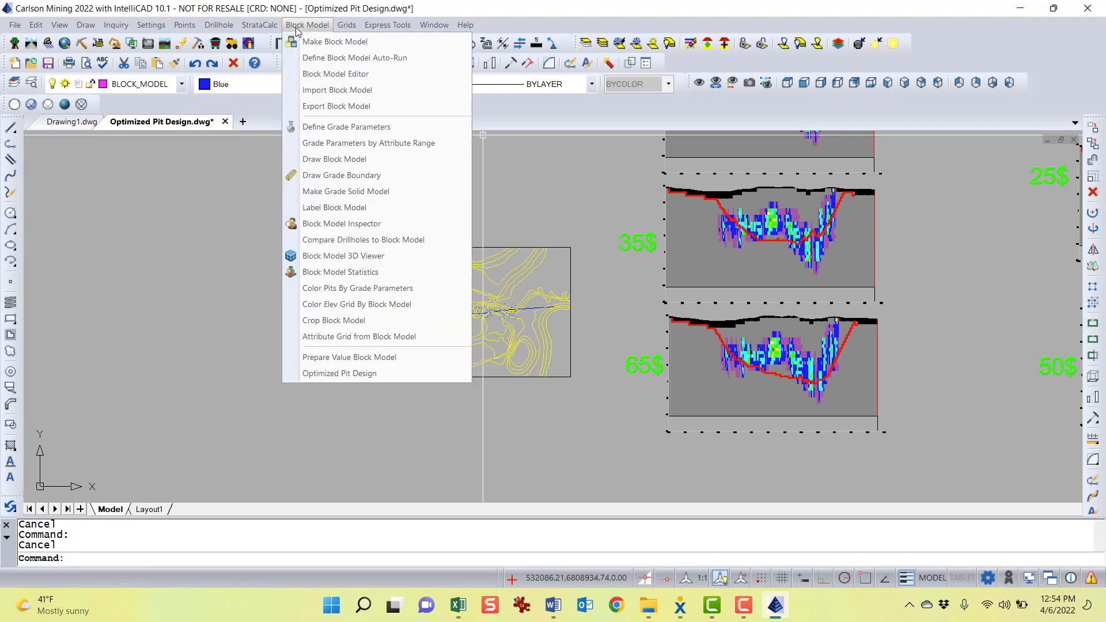
left_click(391, 361)
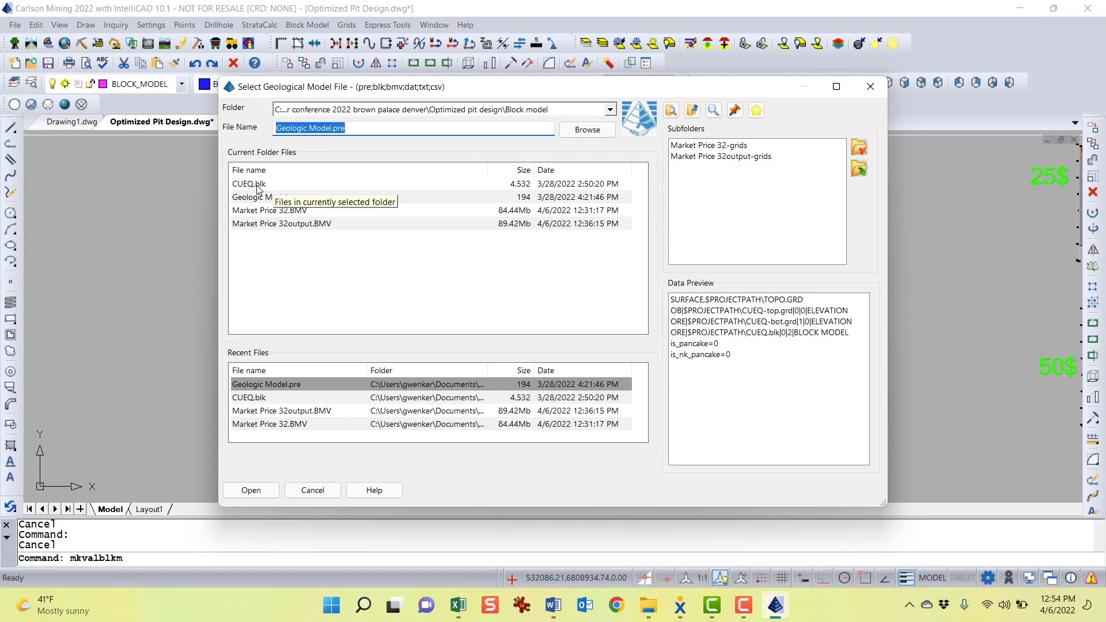
left_click(257, 185)
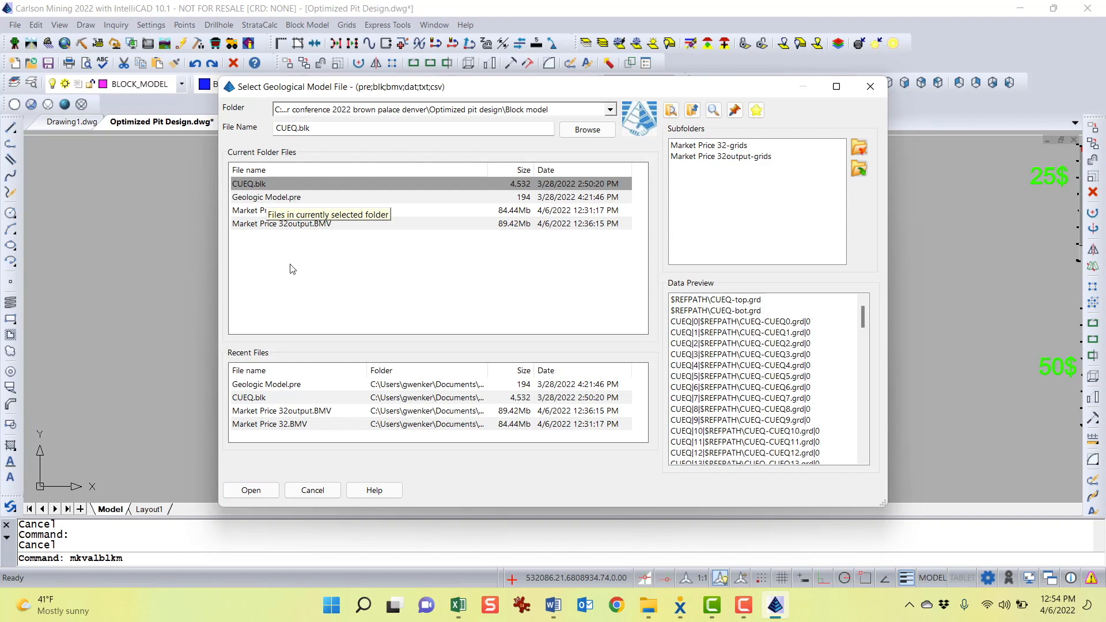
left_click(330, 265)
left_click(241, 211)
left_click(327, 224)
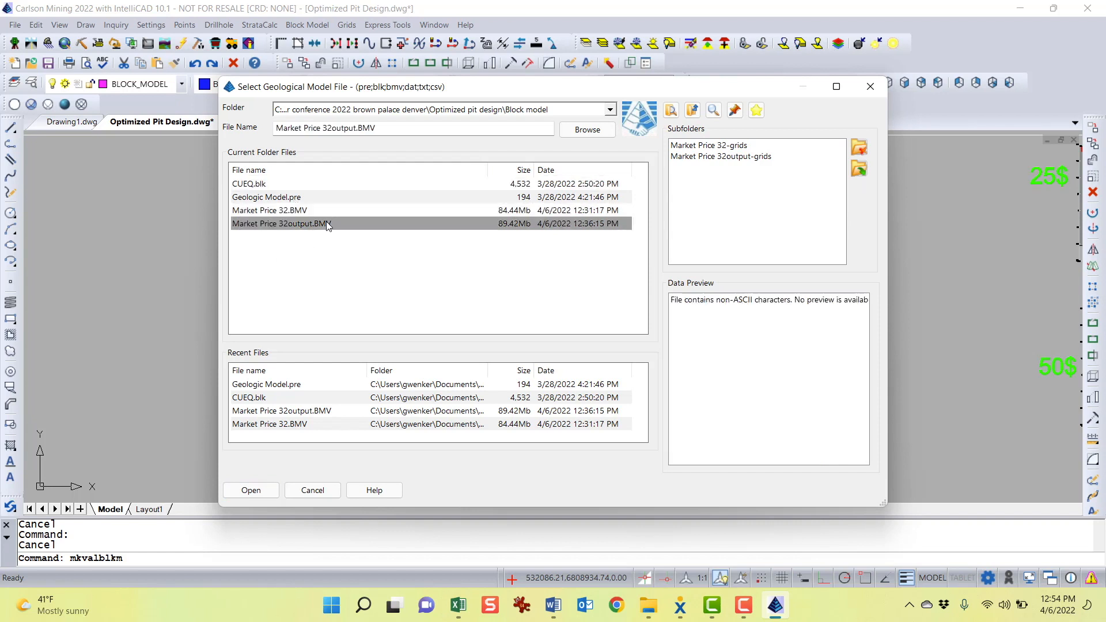
left_click(345, 211)
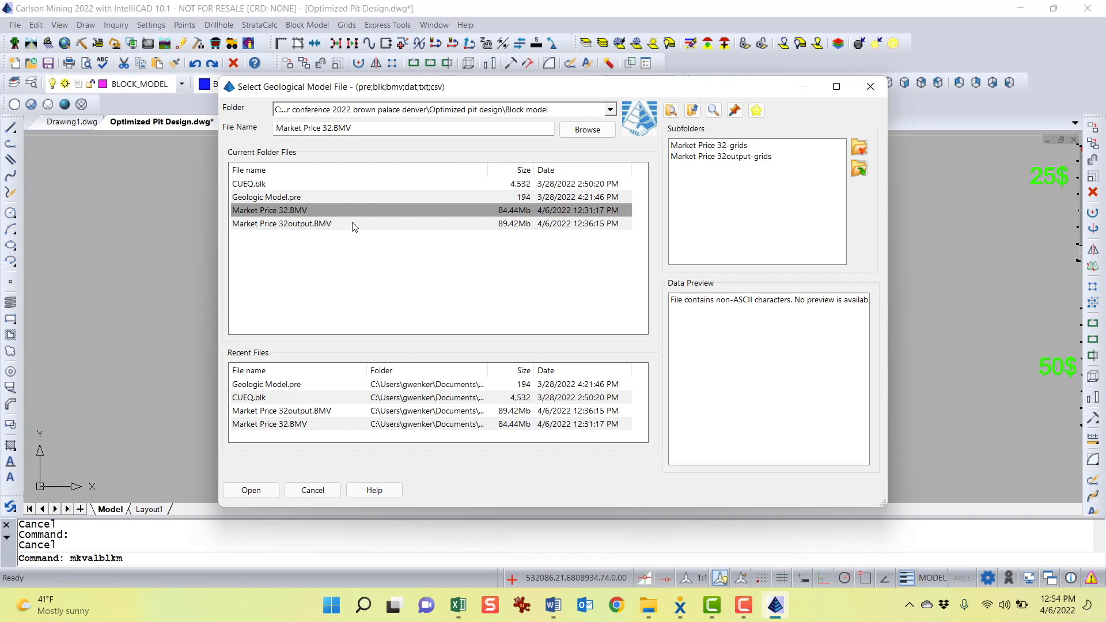
left_click(362, 184)
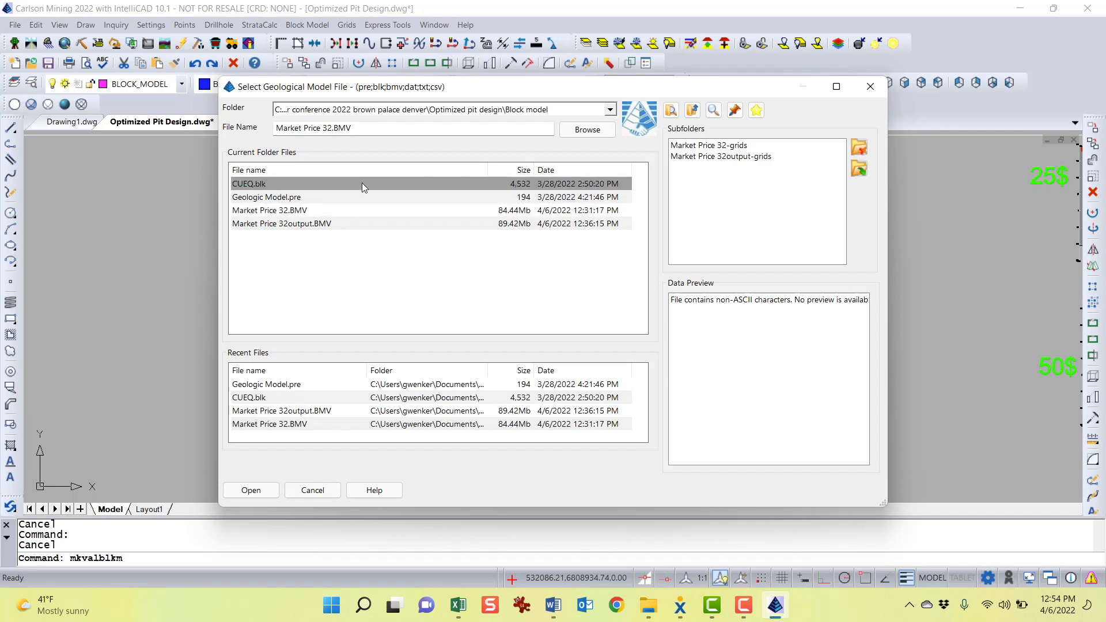
double_click(409, 185)
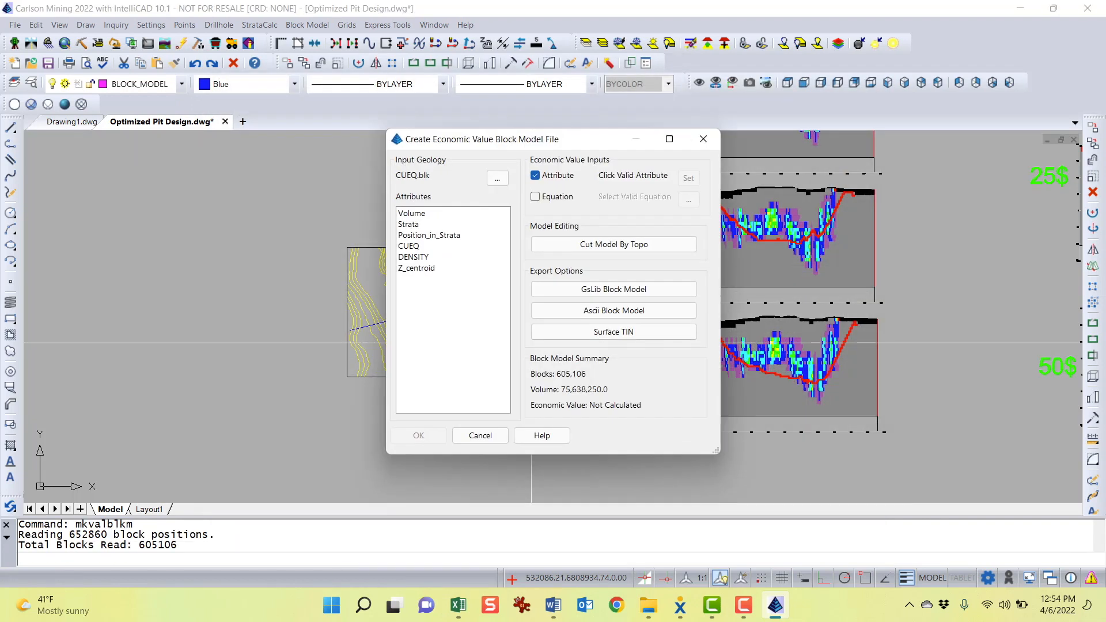
Cut the block model by the TOPO.grd surface, removing blocks above the surface
left_click(624, 249)
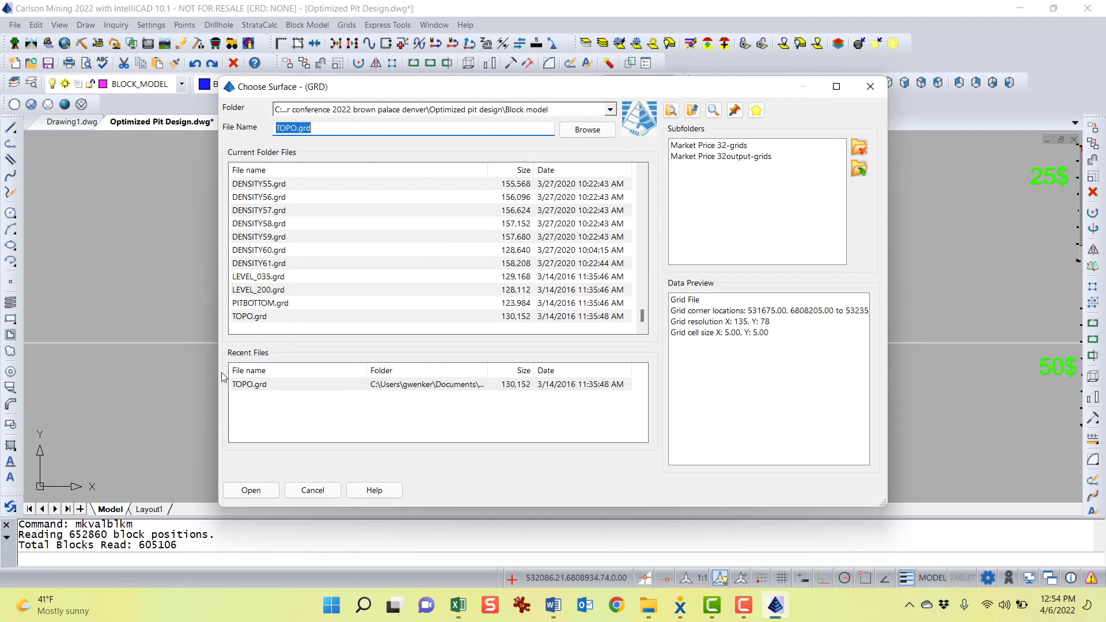
double_click(249, 384)
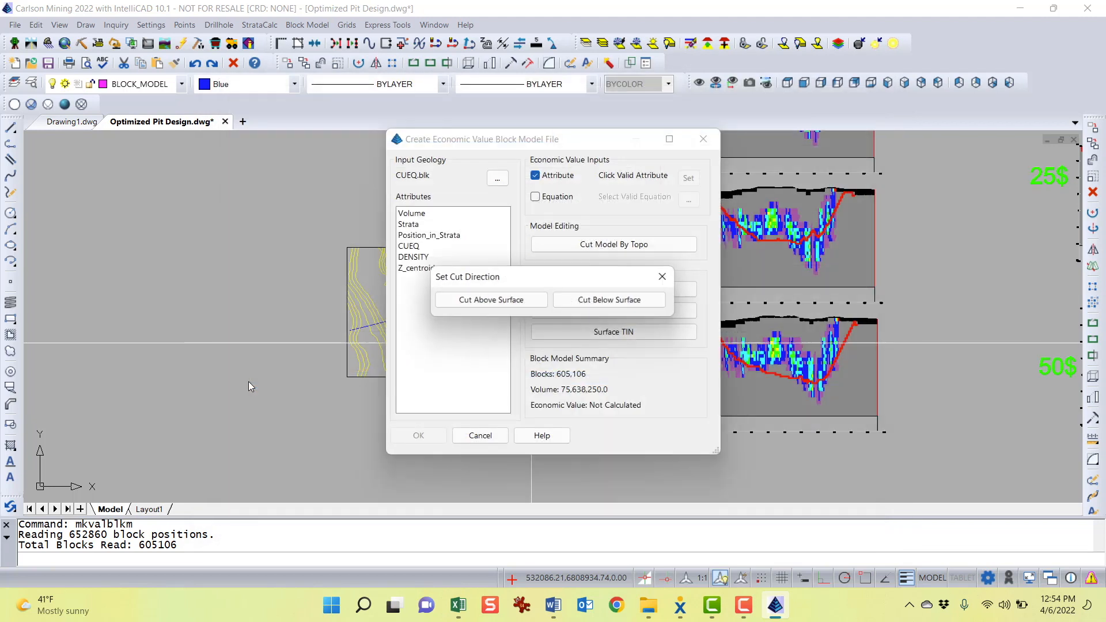
left_click(474, 306)
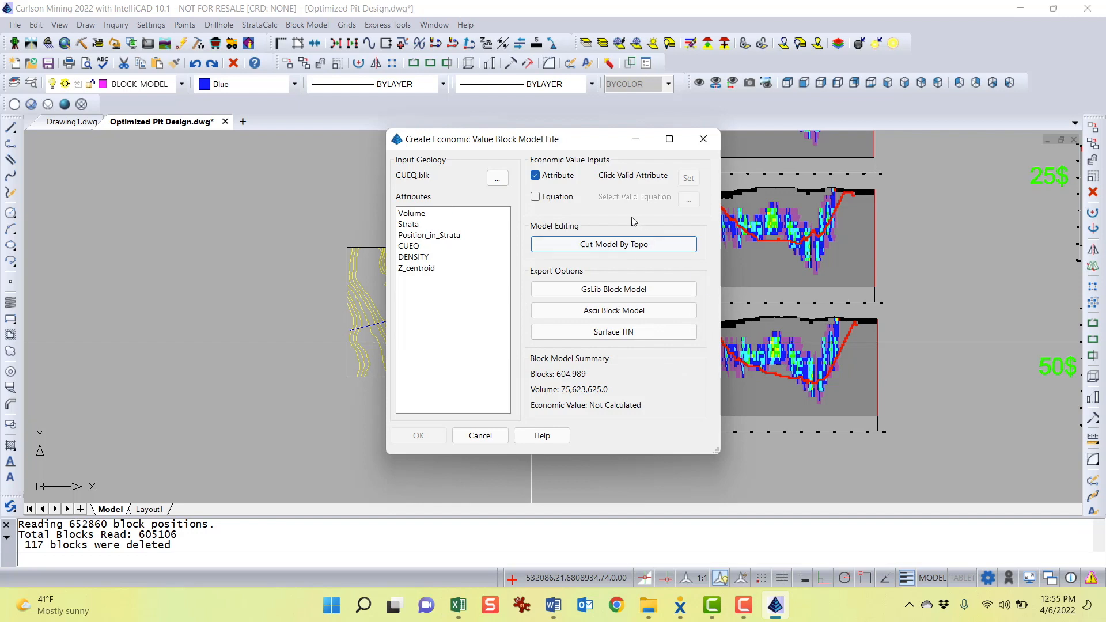
Switch the economic value input to Equation and load the Define Equations 65.db3 equation model
left_click(535, 197)
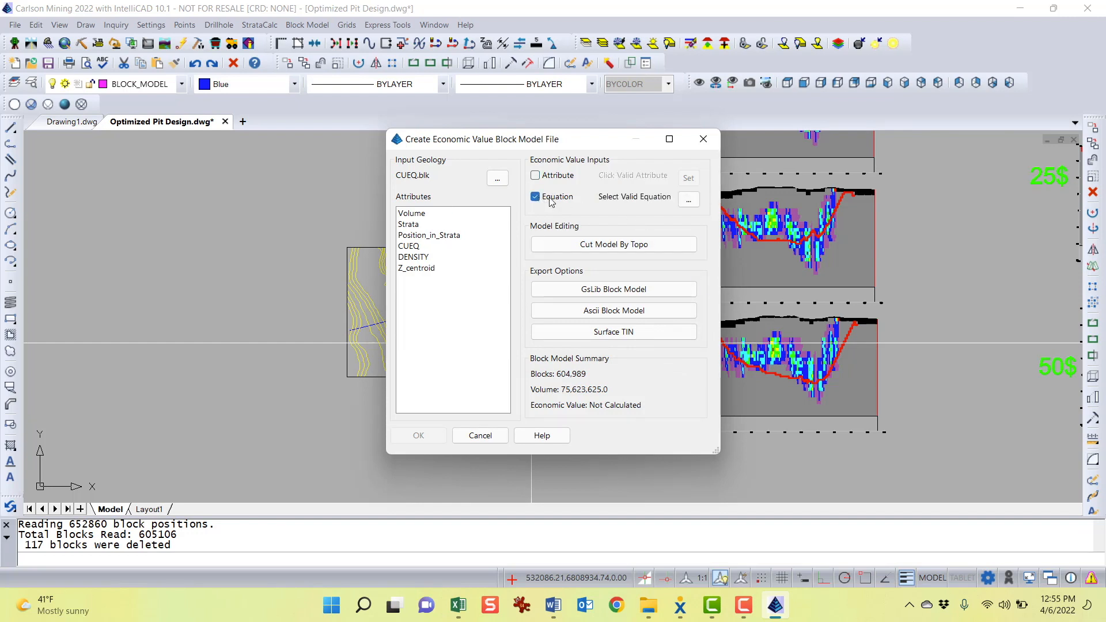
left_click(690, 202)
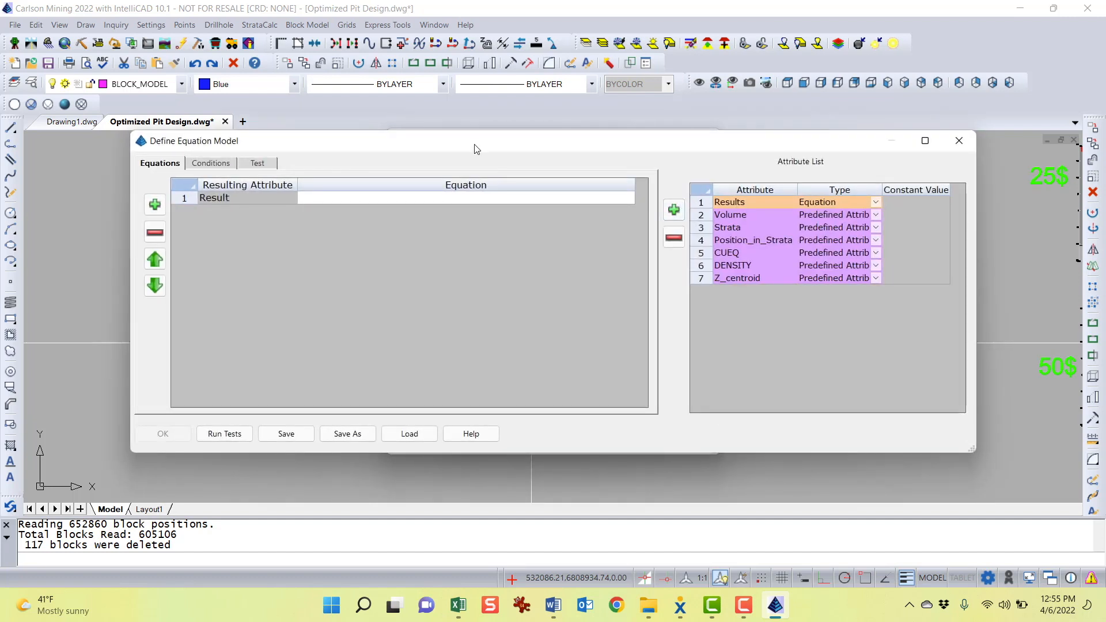
left_click_drag(477, 148, 477, 134)
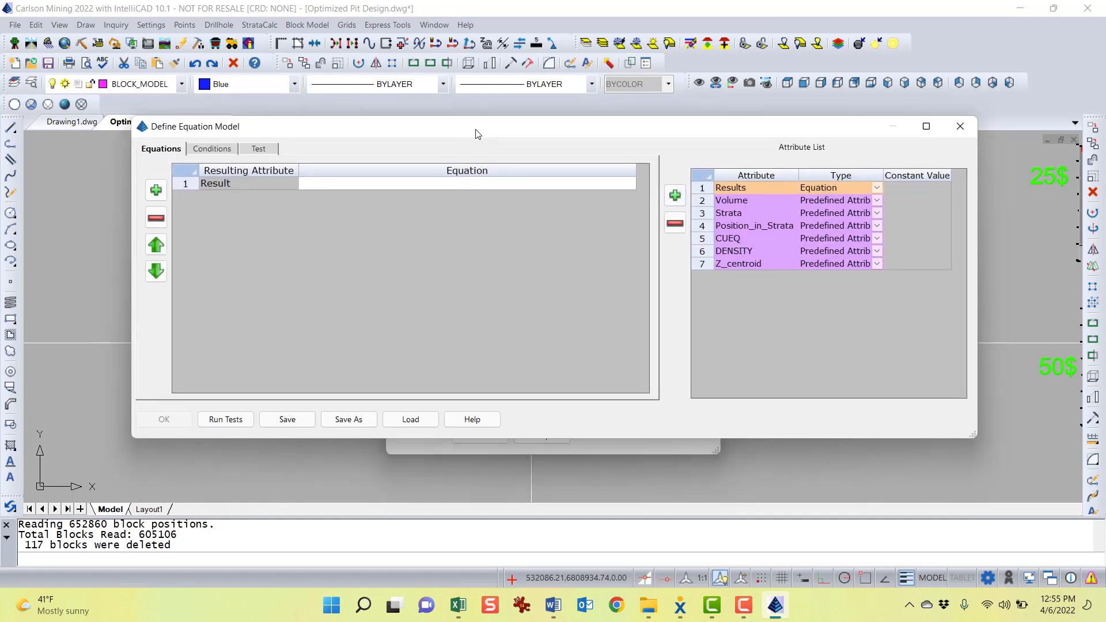
left_click(412, 419)
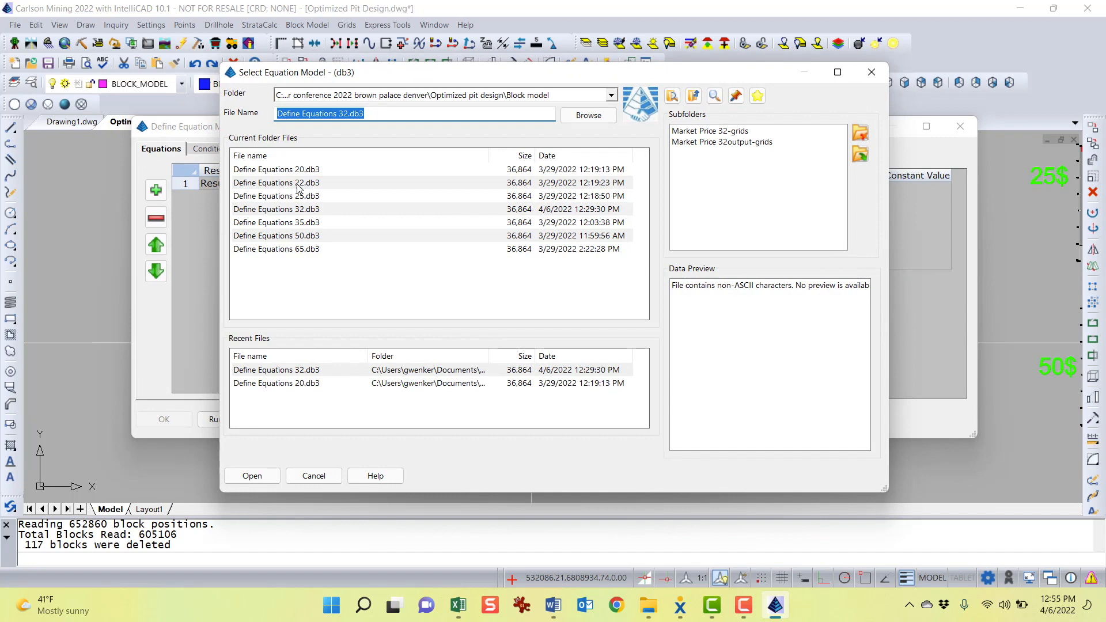
double_click(300, 248)
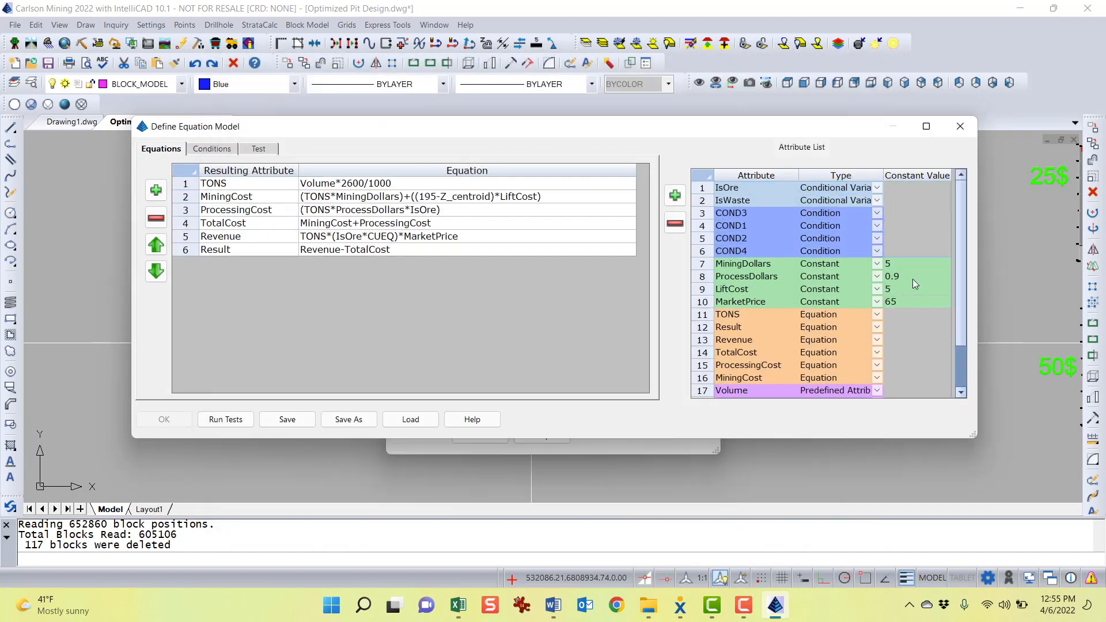
Set the MarketPrice constant to 90
left_click(915, 264)
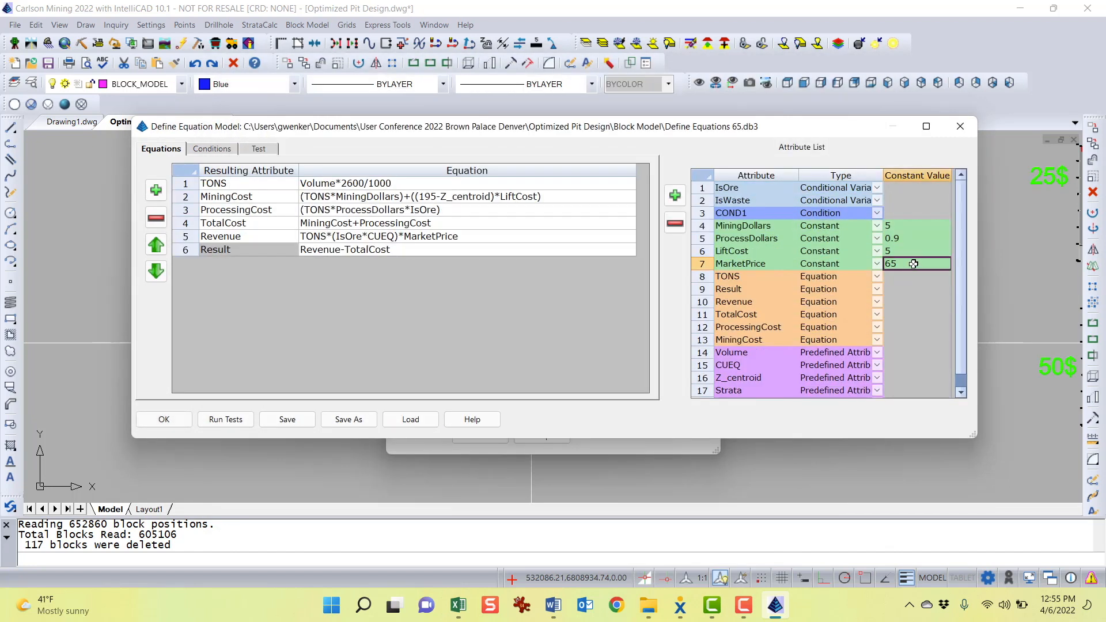
left_click(914, 264)
type("90")
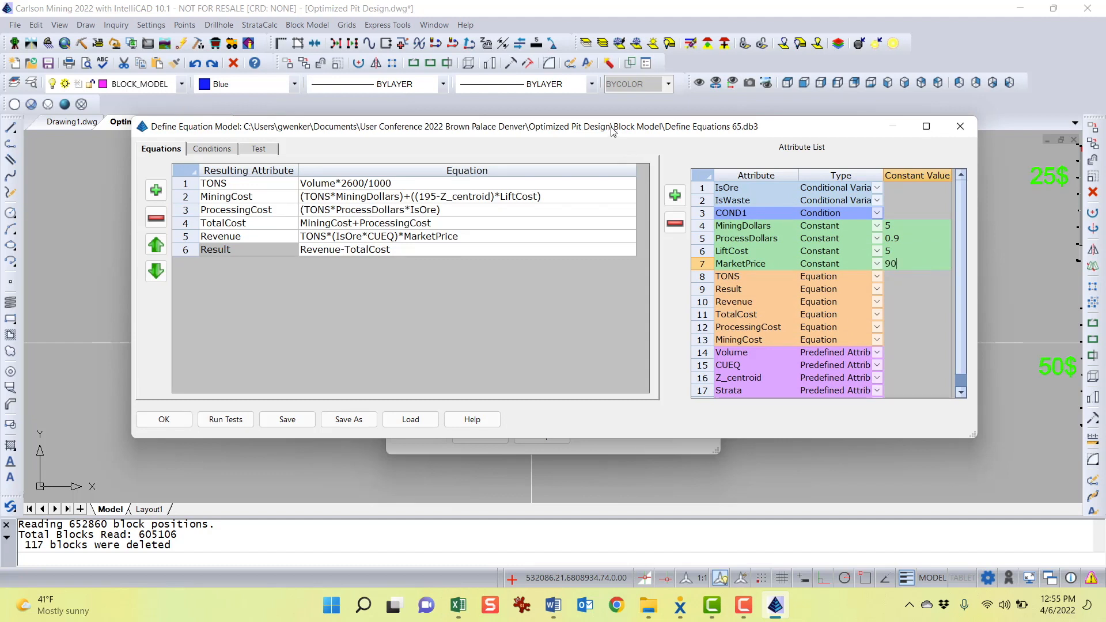
Save the equation model as Define Equations 90.db3 and accept the equation definitions
left_click_drag(612, 129, 616, 120)
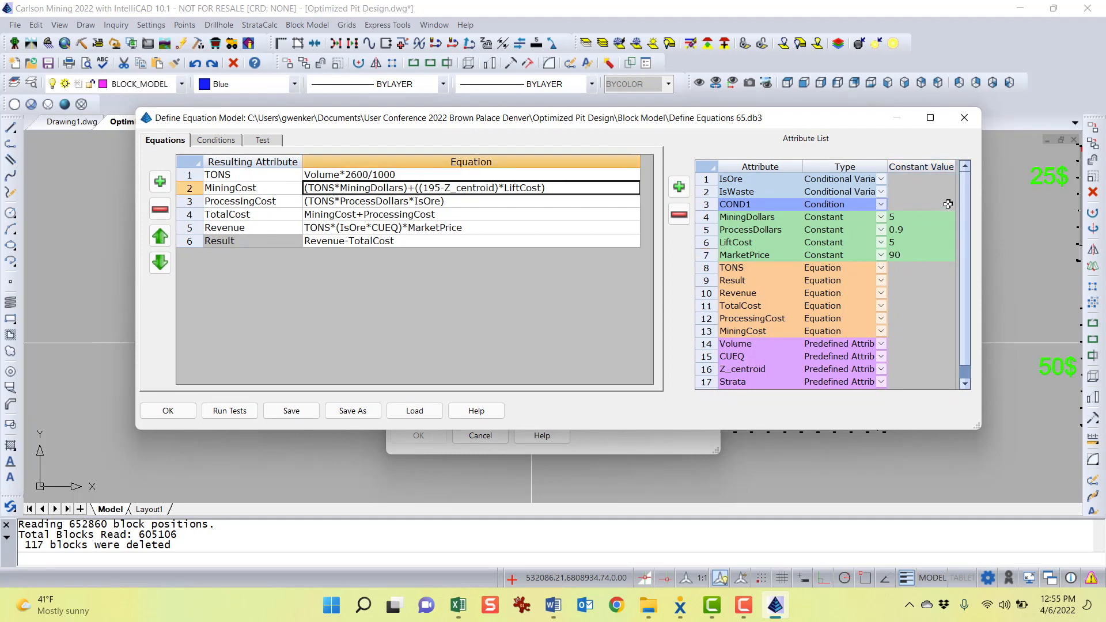
left_click(352, 410)
left_click(270, 244)
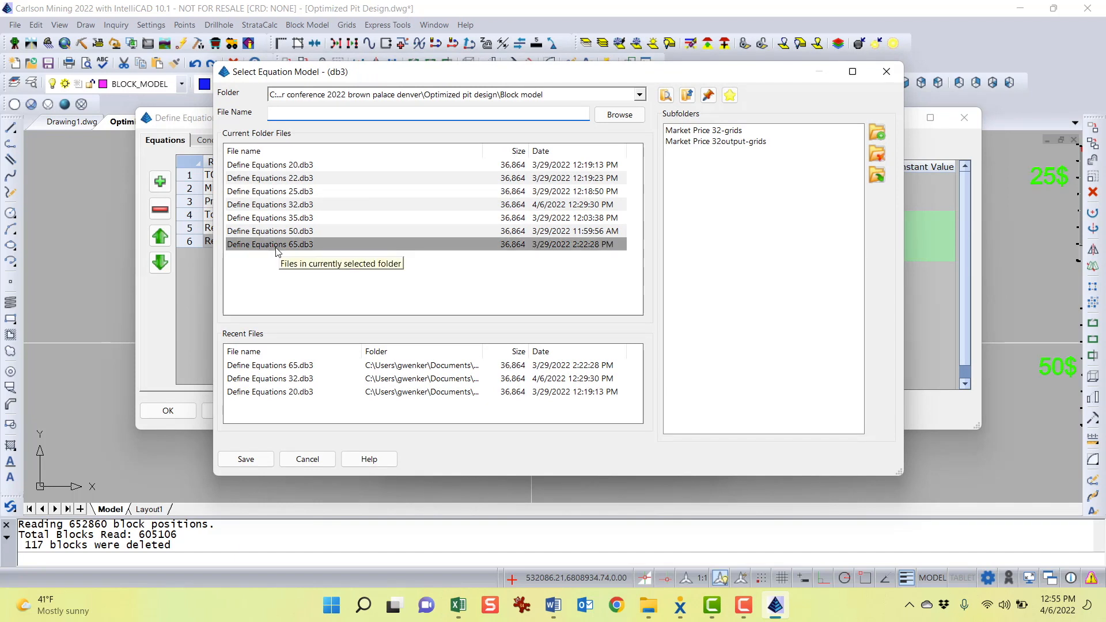
left_click_drag(333, 115, 340, 115)
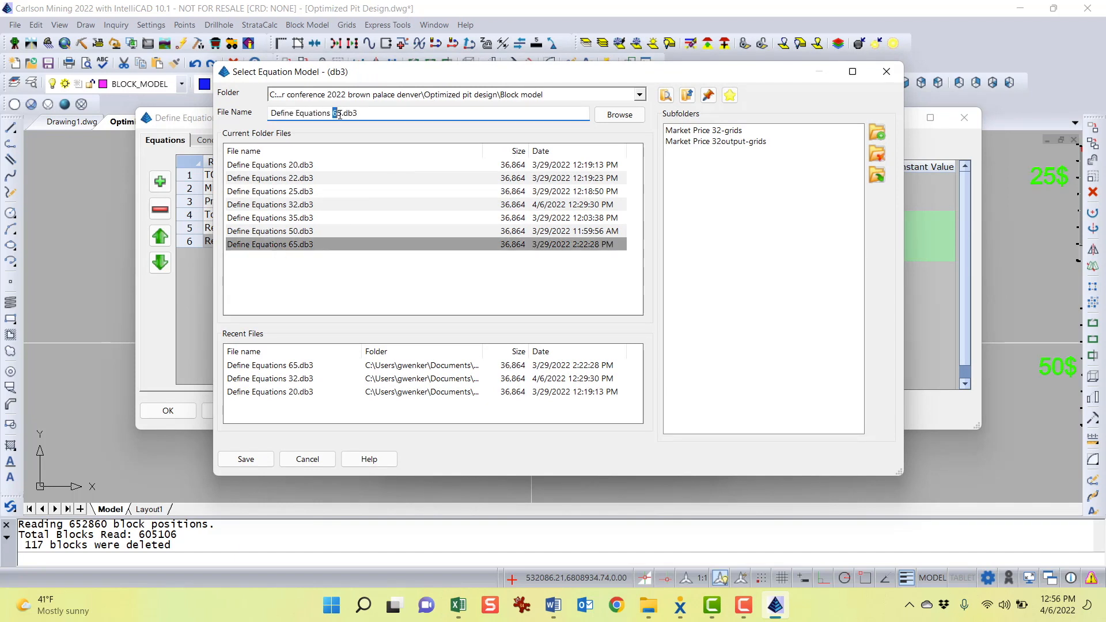
type("90")
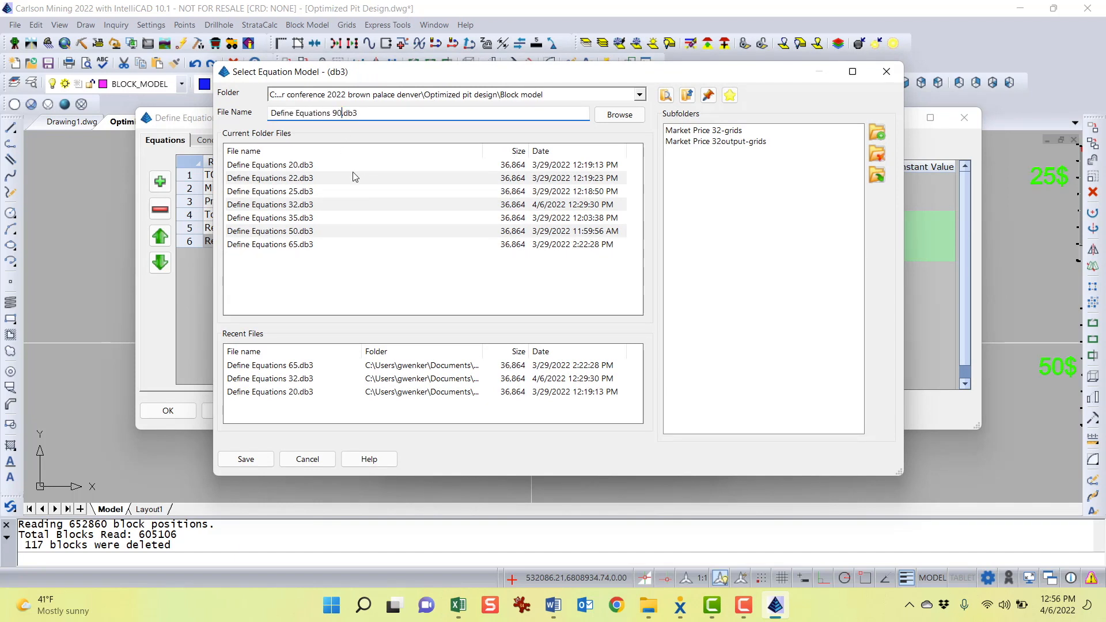
left_click(248, 460)
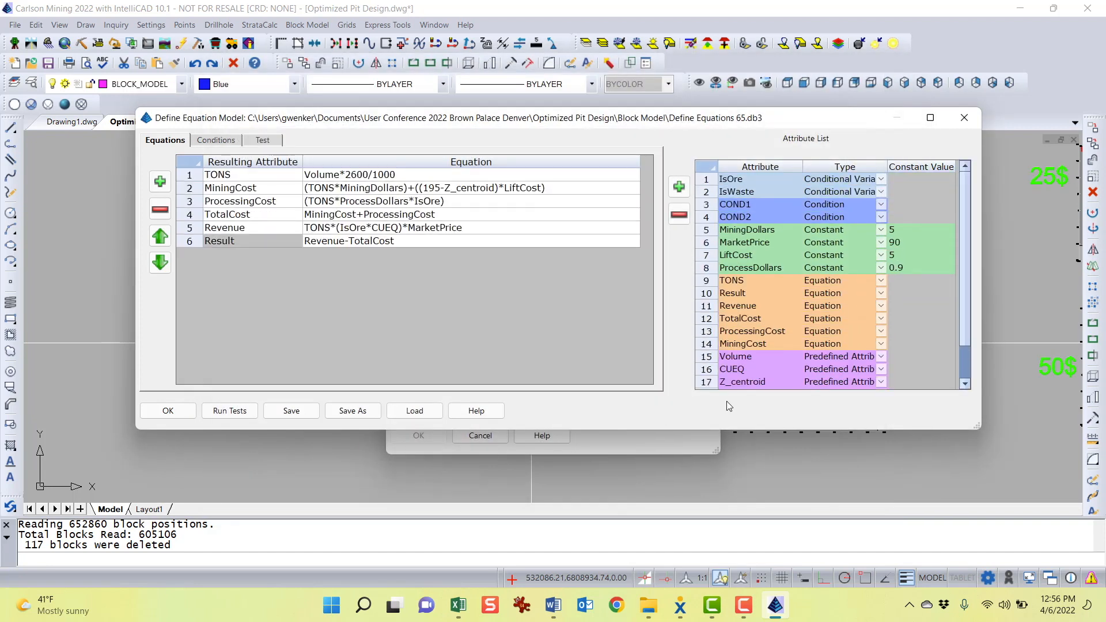
left_click(168, 411)
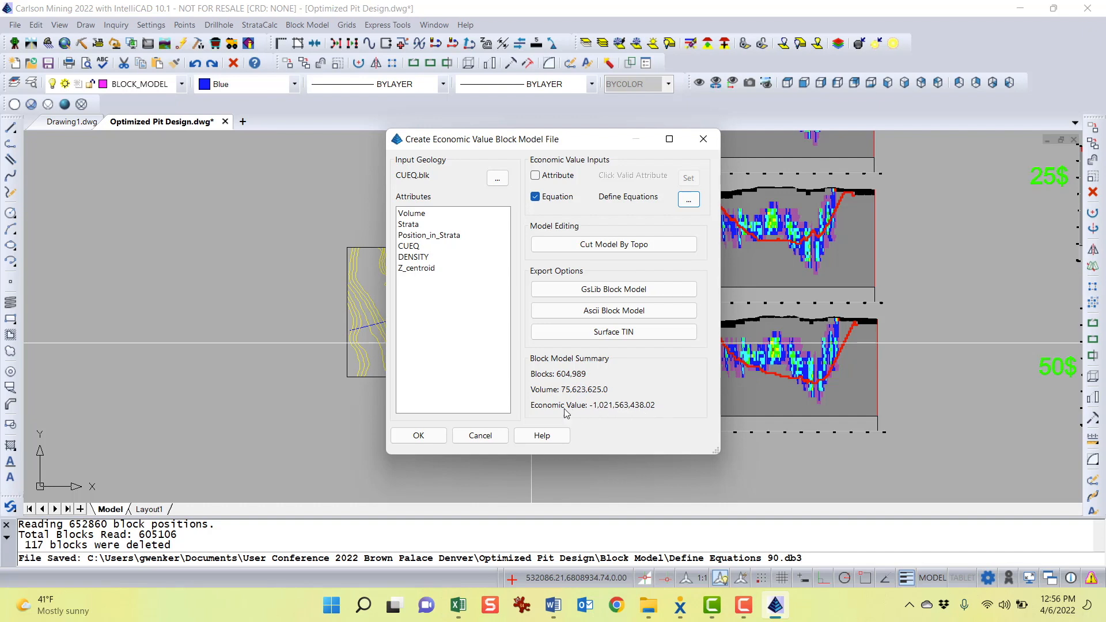
Create the economic value block model and save it as Market Price 90.BMV
left_click_drag(590, 143, 526, 145)
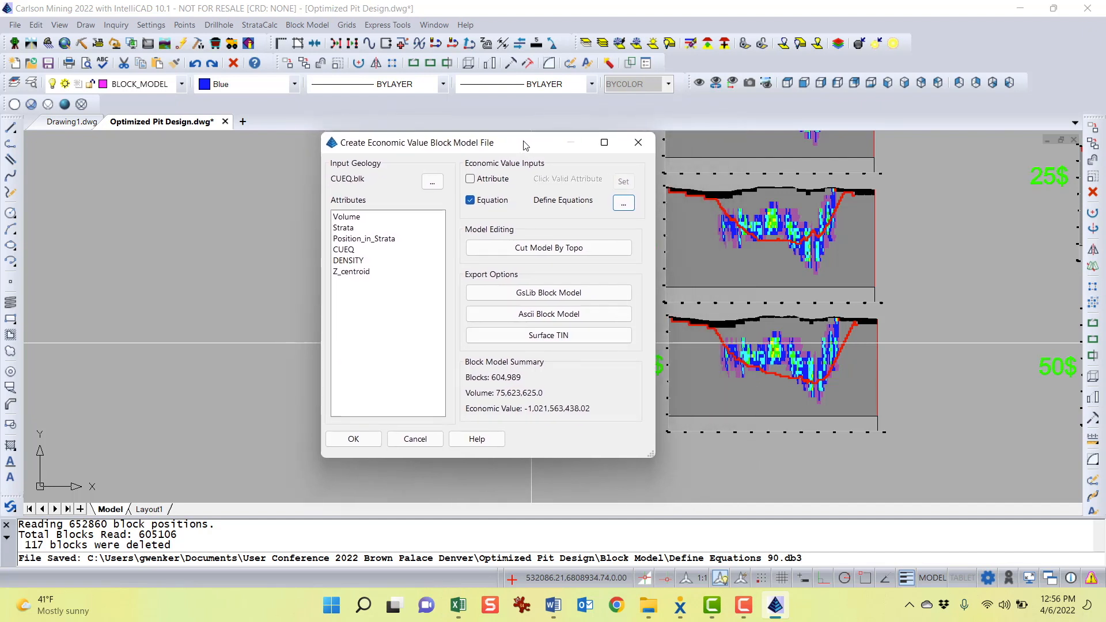
left_click(353, 439)
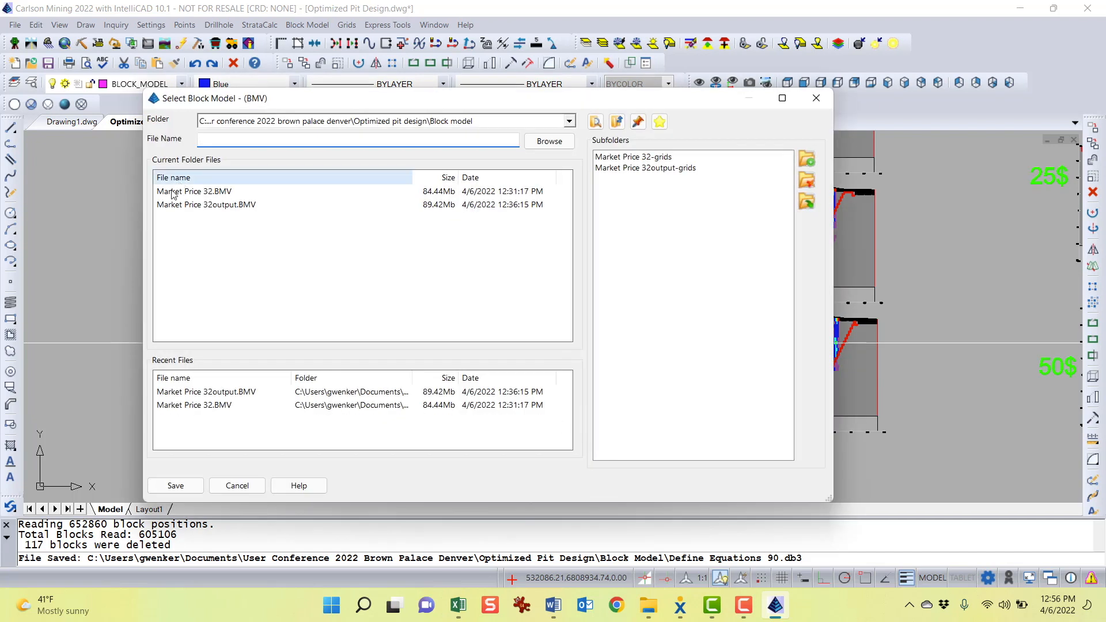
left_click(202, 191)
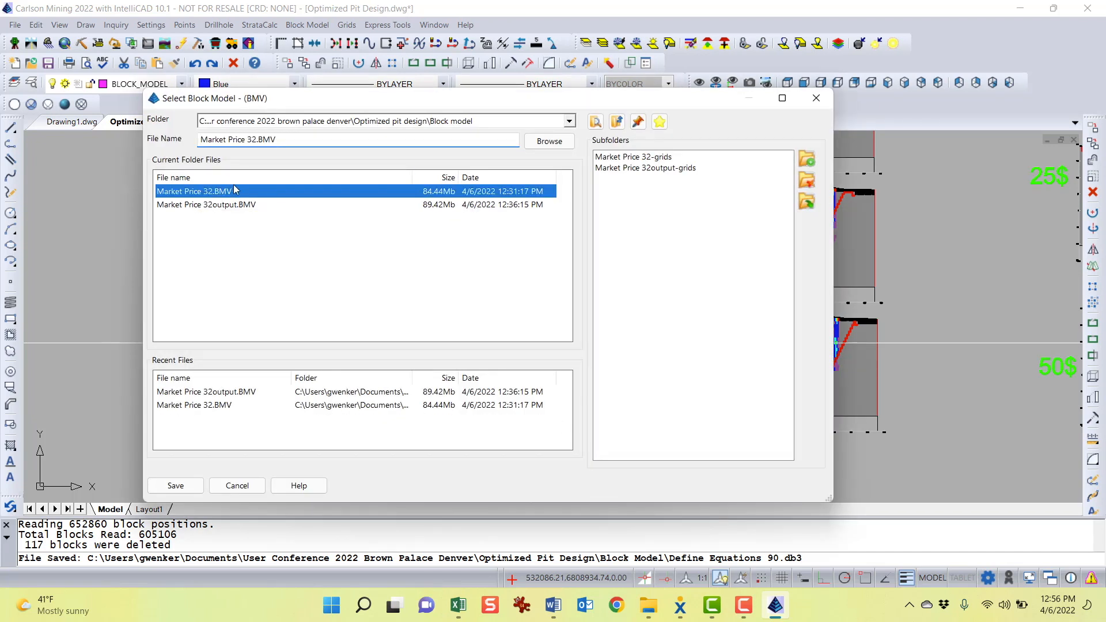
double_click(250, 140)
type("90")
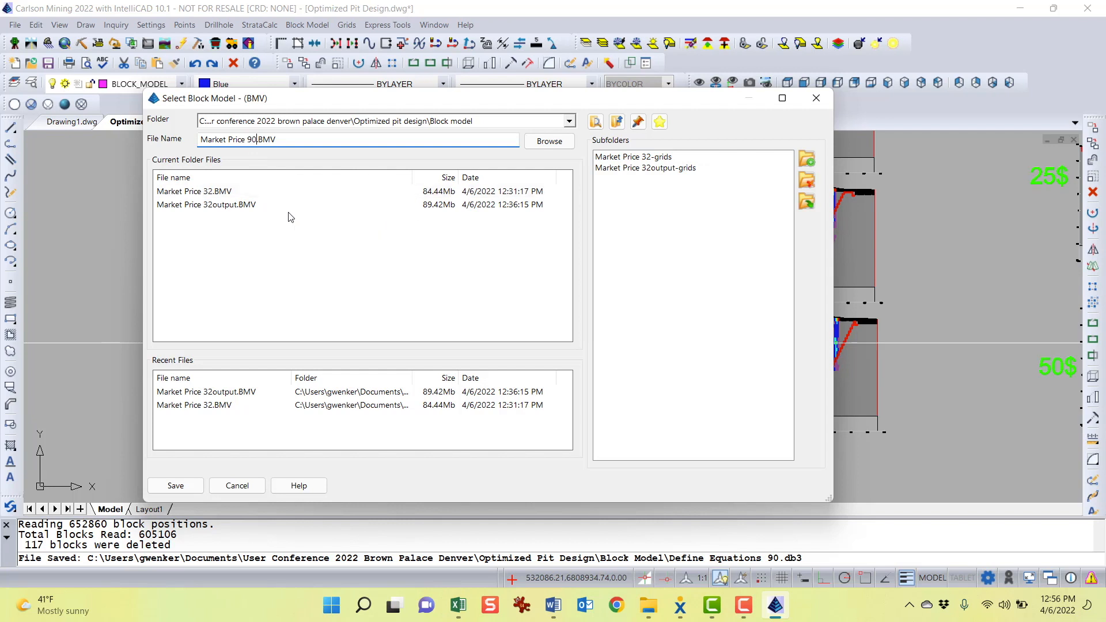
left_click(175, 485)
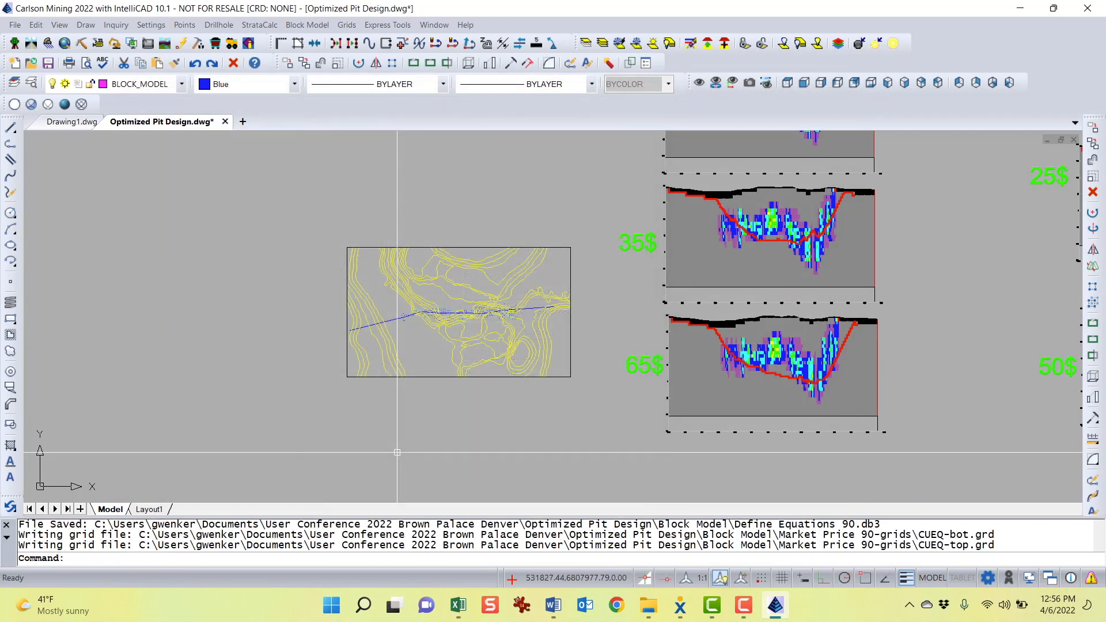
Start Optimized Pit Design and select the Market Price 90.BMV block model
left_click(301, 25)
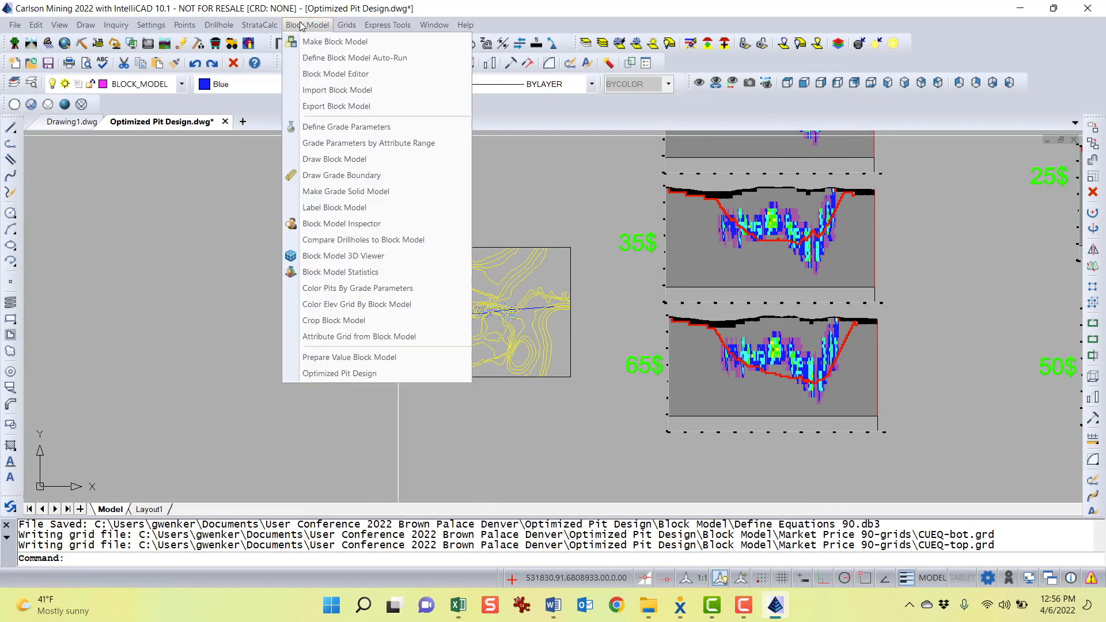
left_click(368, 375)
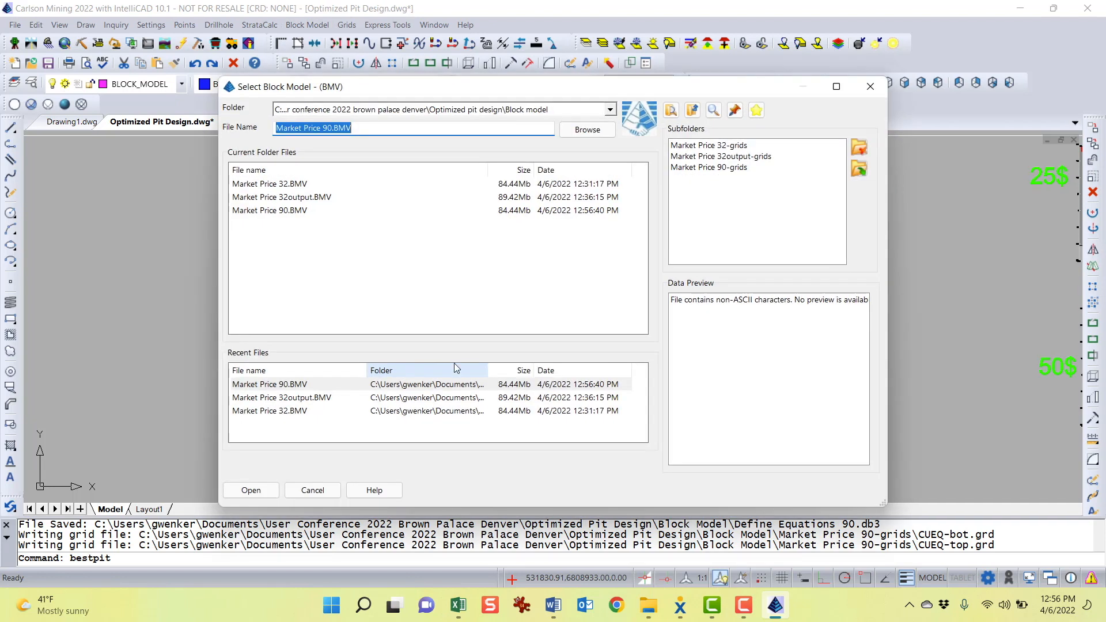
left_click(286, 211)
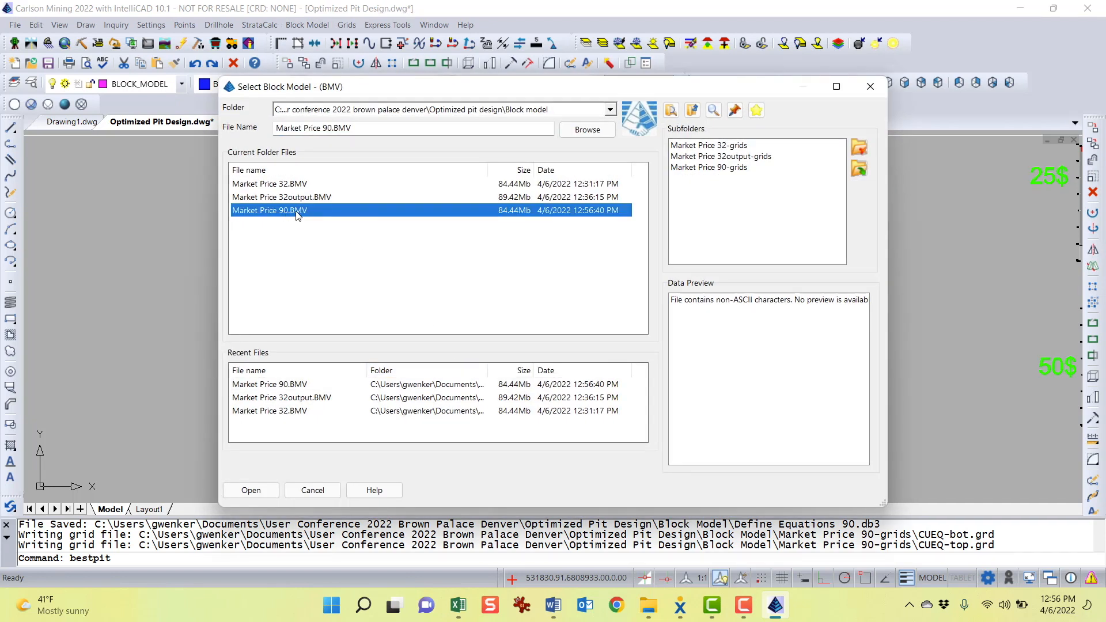
double_click(297, 211)
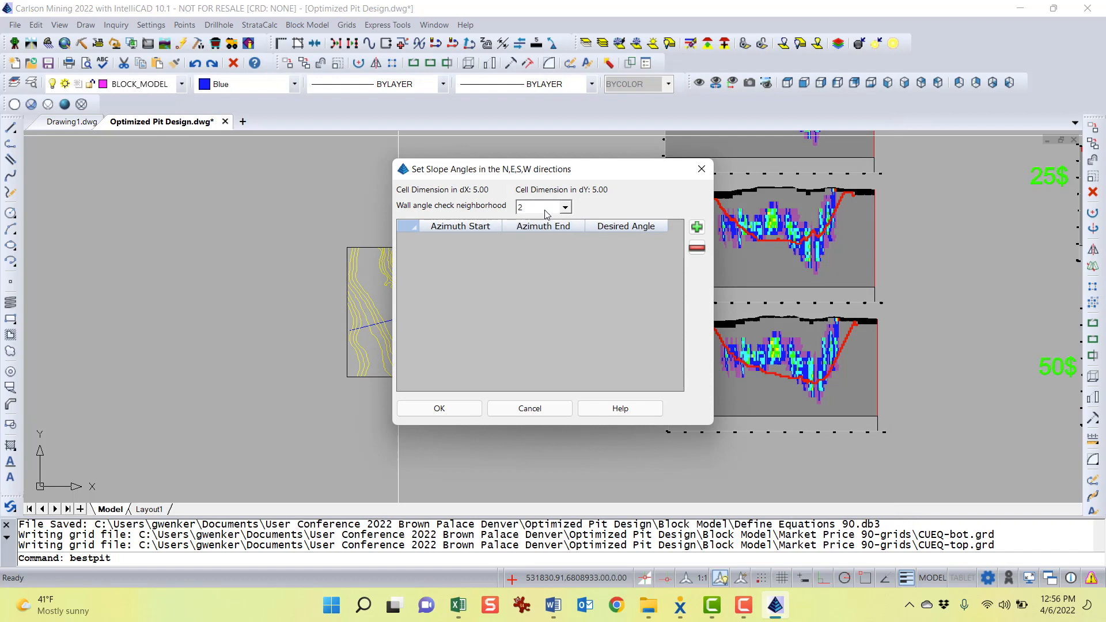
Add a slope angle row from azimuth 0 to 360 with a desired angle of 65 and accept it
left_click(697, 228)
left_click(476, 240)
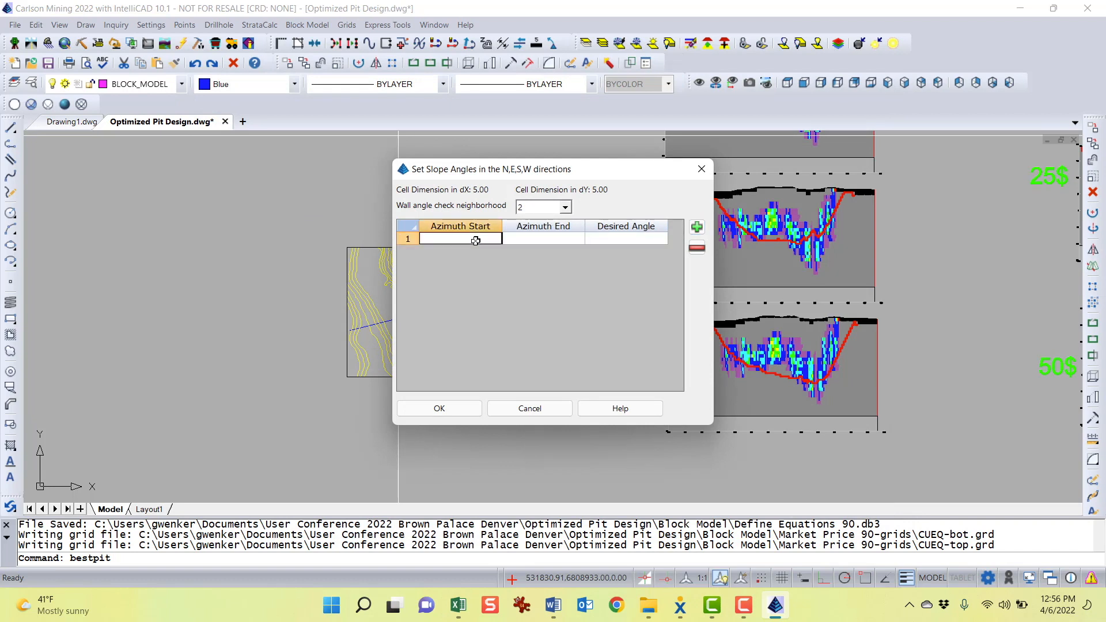
type("0")
left_click(525, 238)
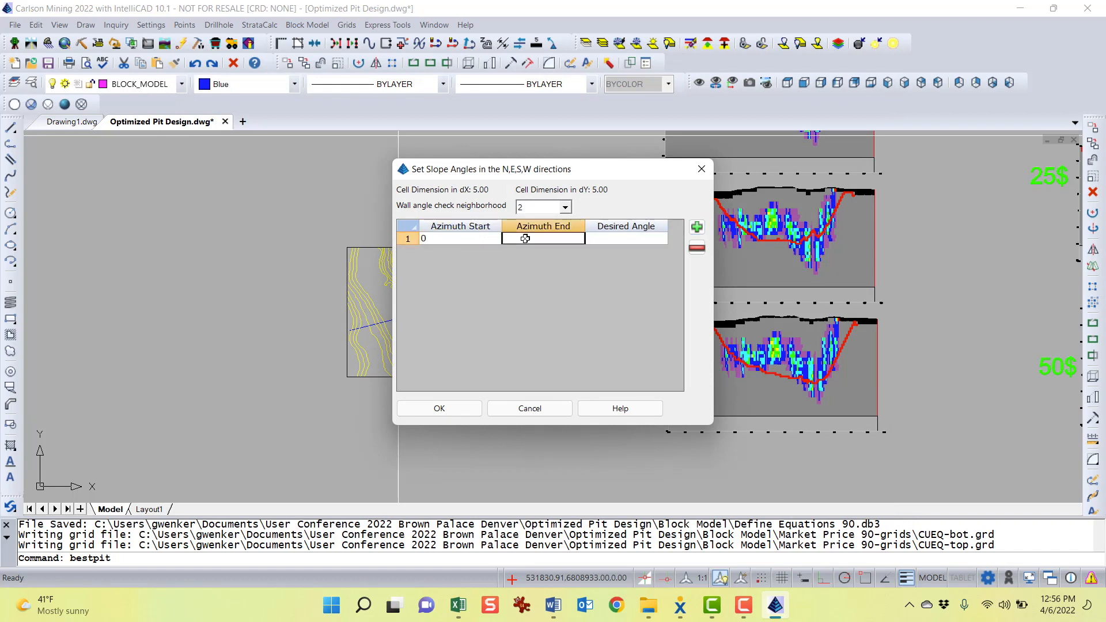
type("360")
left_click(617, 237)
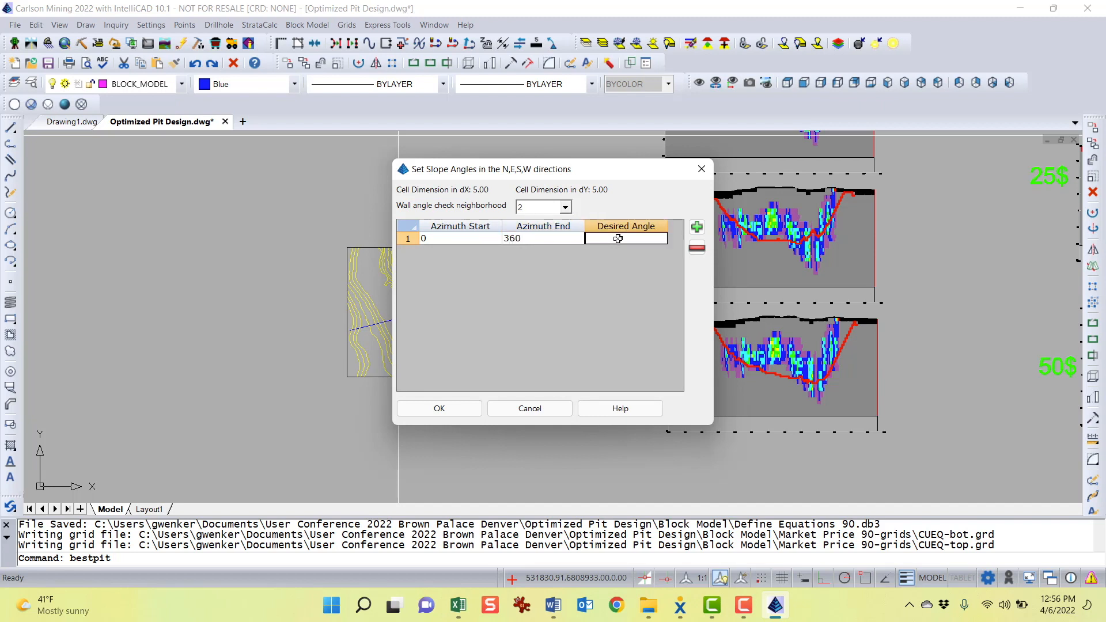
type("65")
left_click_drag(600, 171, 584, 175)
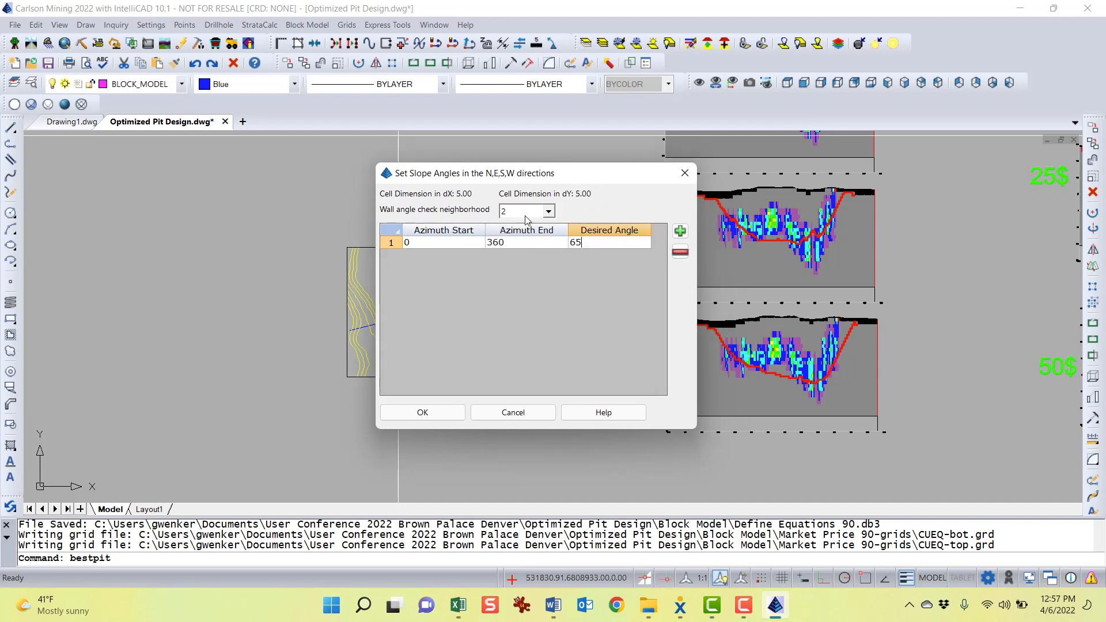
left_click(430, 416)
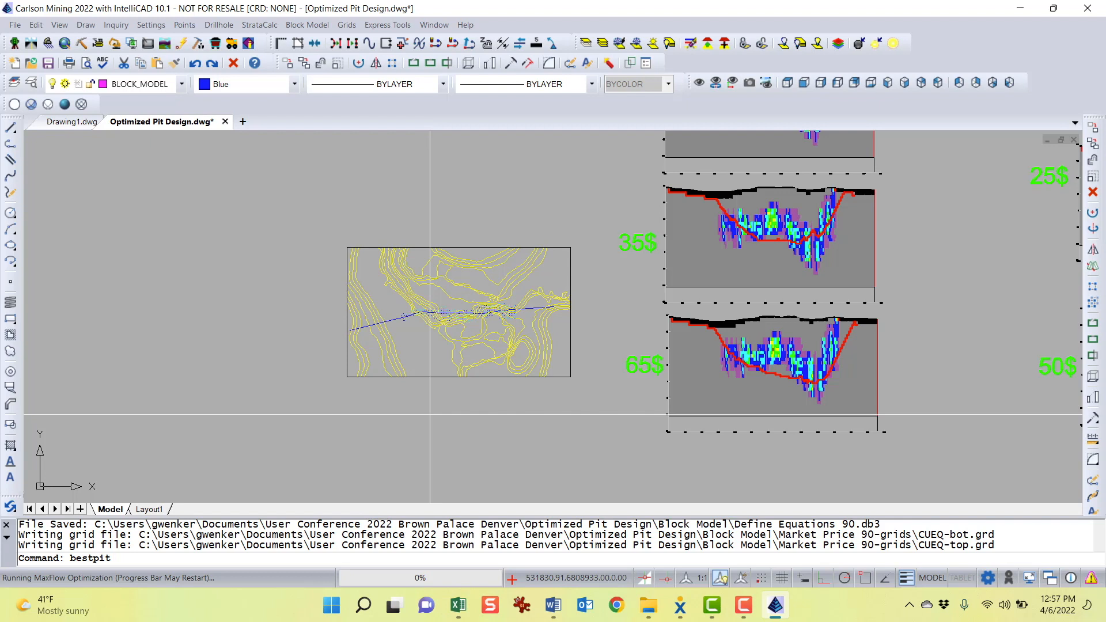
Switch to Word and review the pit section comparison images in the Optimized Pit Design document
left_click(553, 605)
scroll(453, 392, "up", 3)
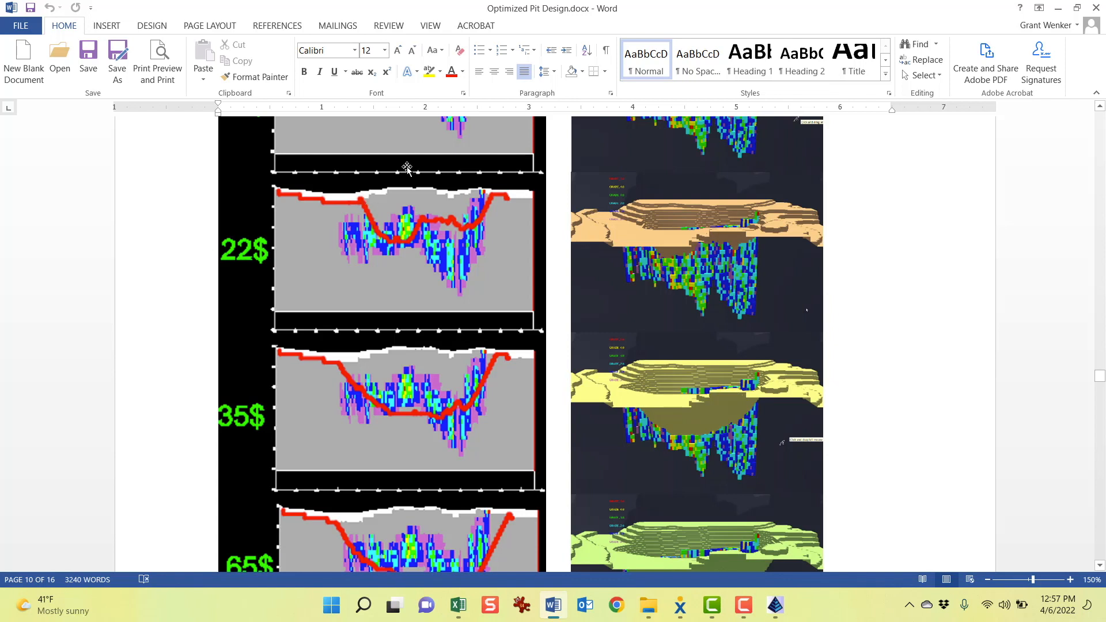
scroll(376, 505, "down", 2)
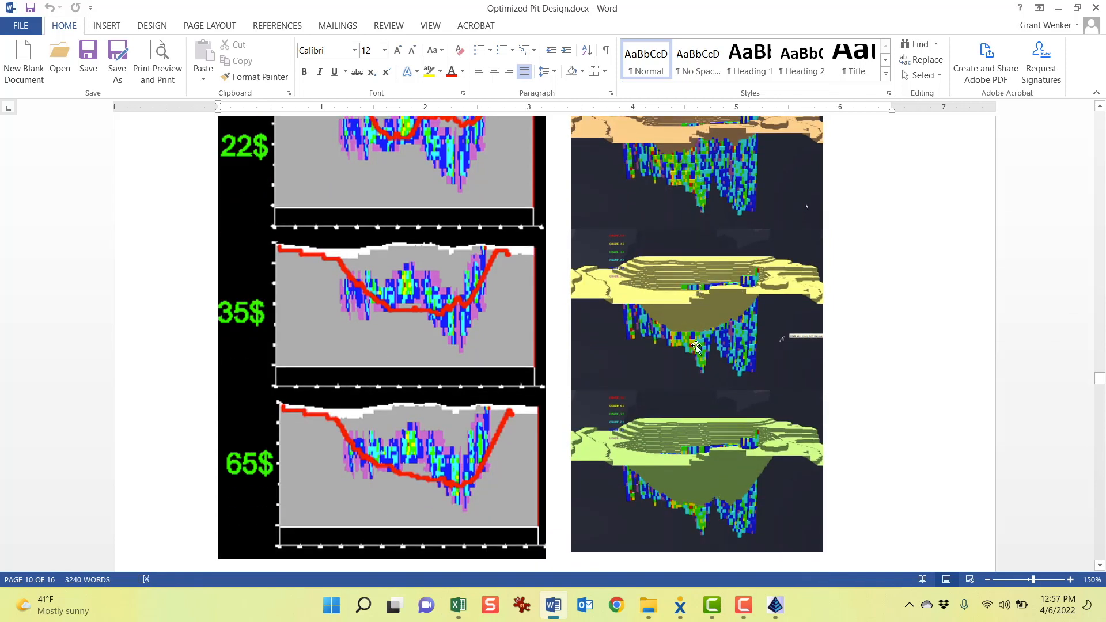
scroll(703, 345, "up", 3)
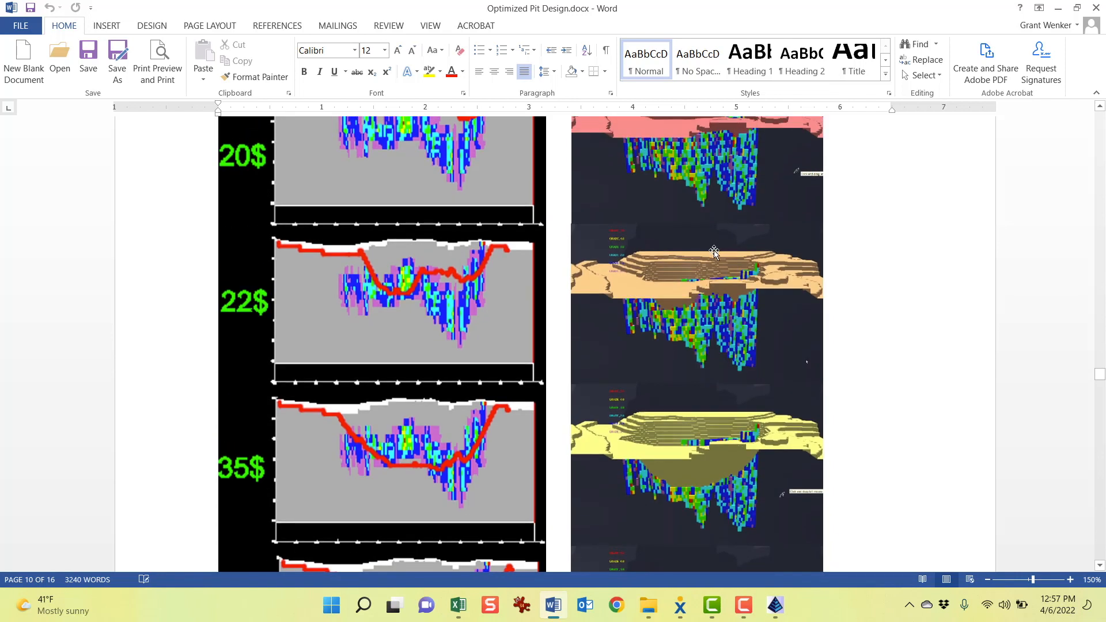
scroll(704, 323, "up", 5)
scroll(725, 355, "down", 5)
scroll(714, 375, "down", 6)
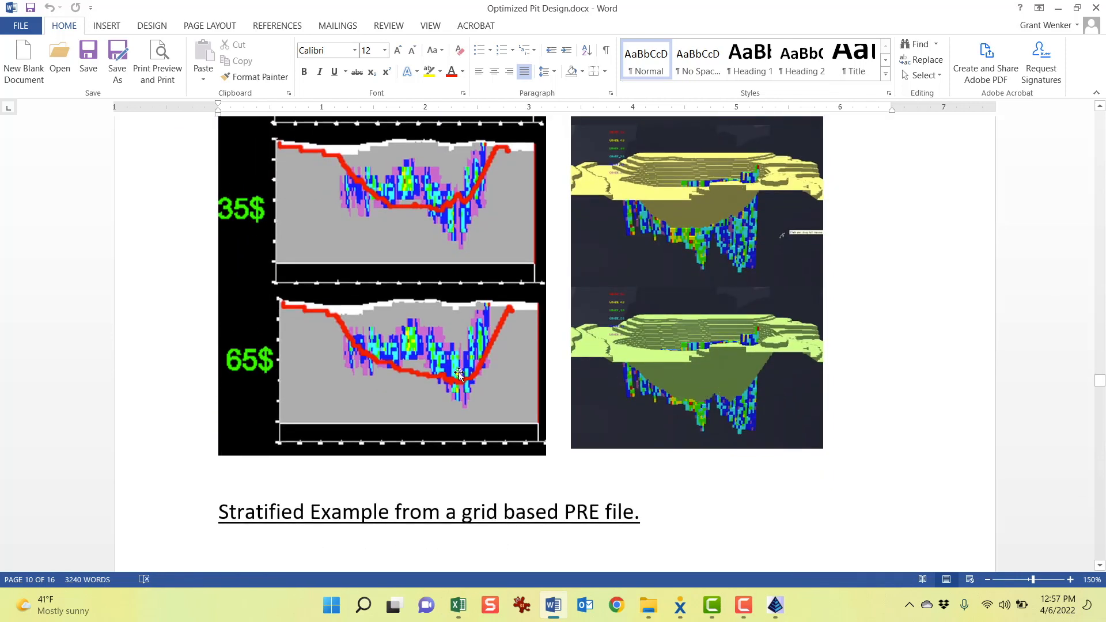
left_click(758, 355)
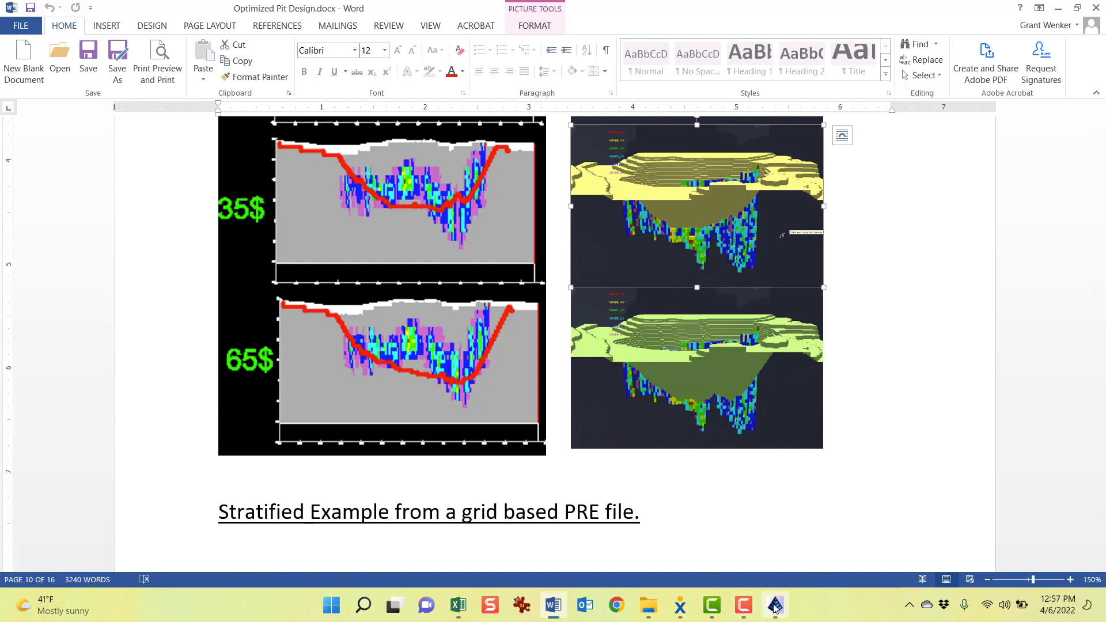
Save the optimum pit surface as Optimum Pit GW rev90.tin
mouse_move(775, 608)
left_click(814, 536)
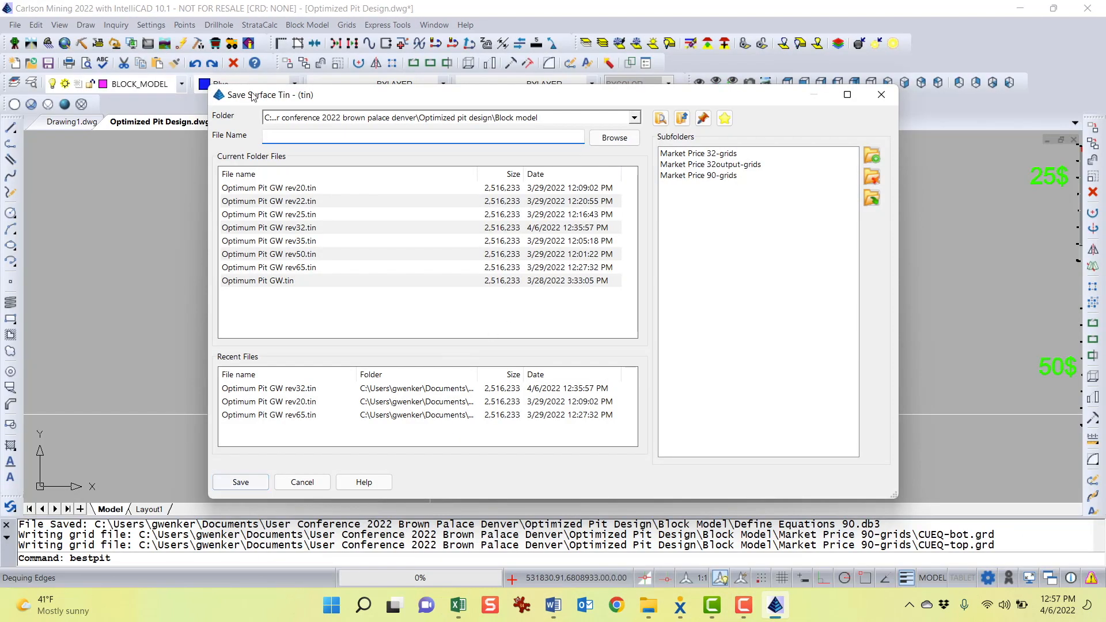
left_click_drag(265, 97, 278, 86)
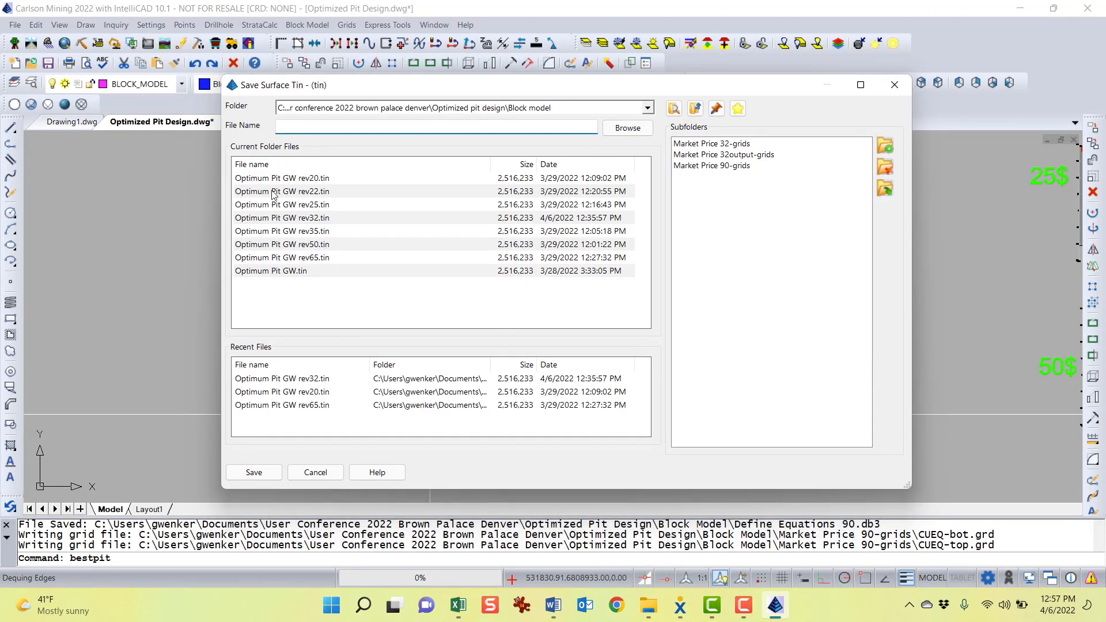
left_click(271, 261)
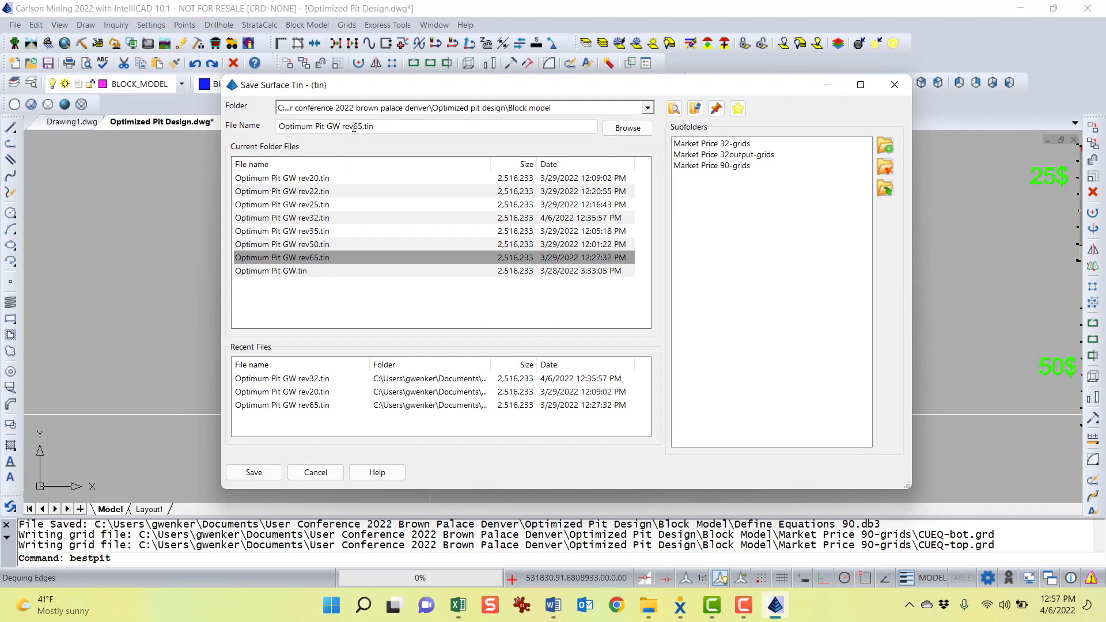
left_click_drag(353, 127, 357, 127)
type("90")
left_click(269, 473)
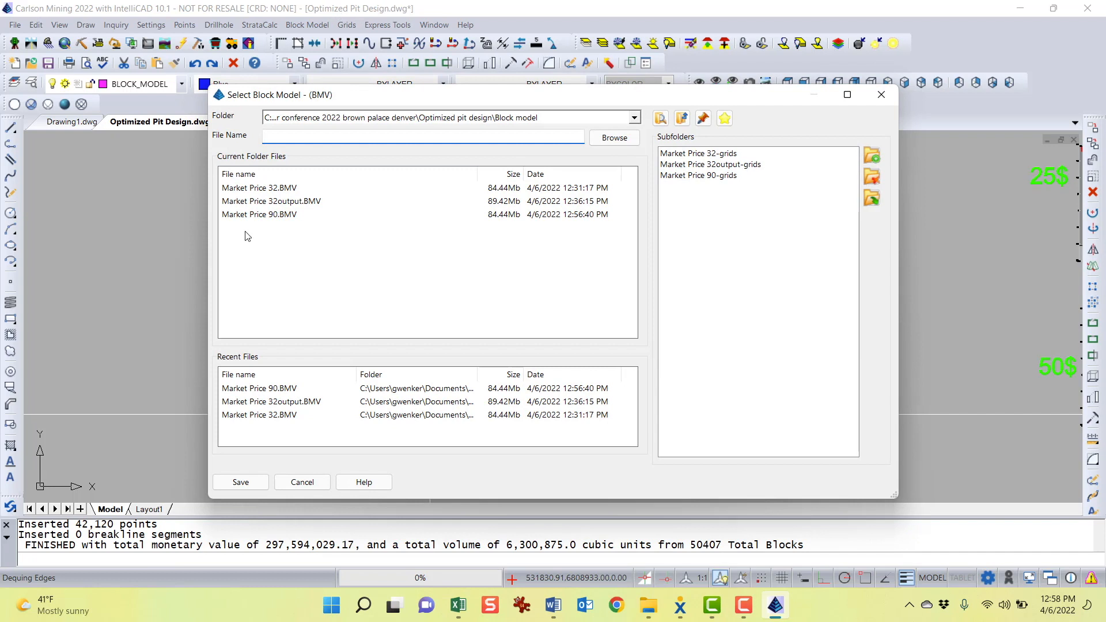
Save the output block model as Market Price 90output.BMV
left_click(287, 215)
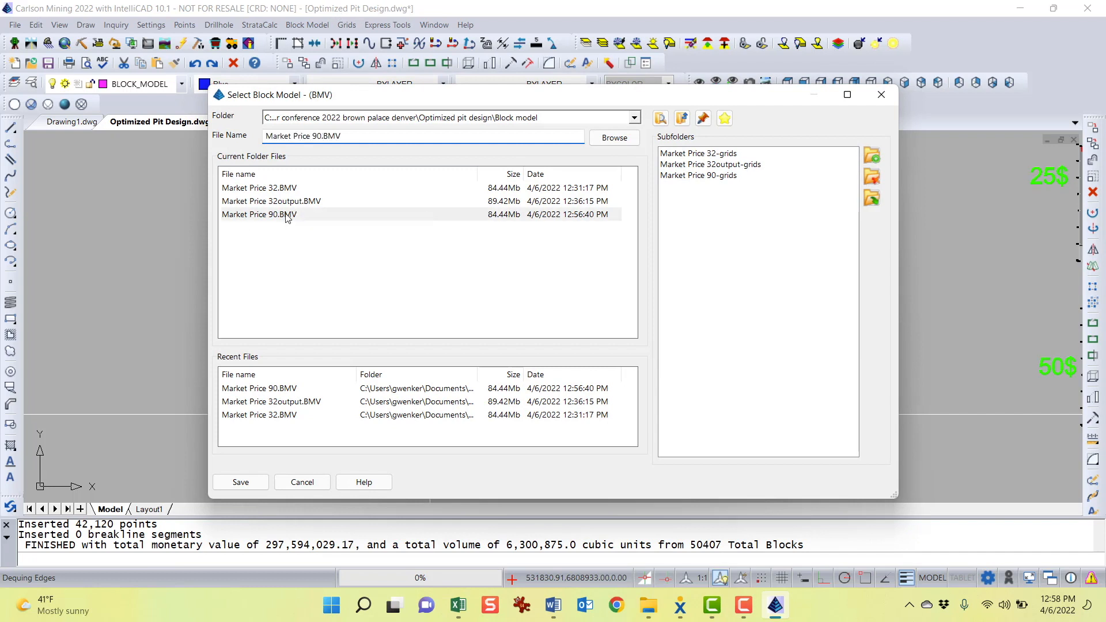
left_click(322, 137)
type("output")
key("Return")
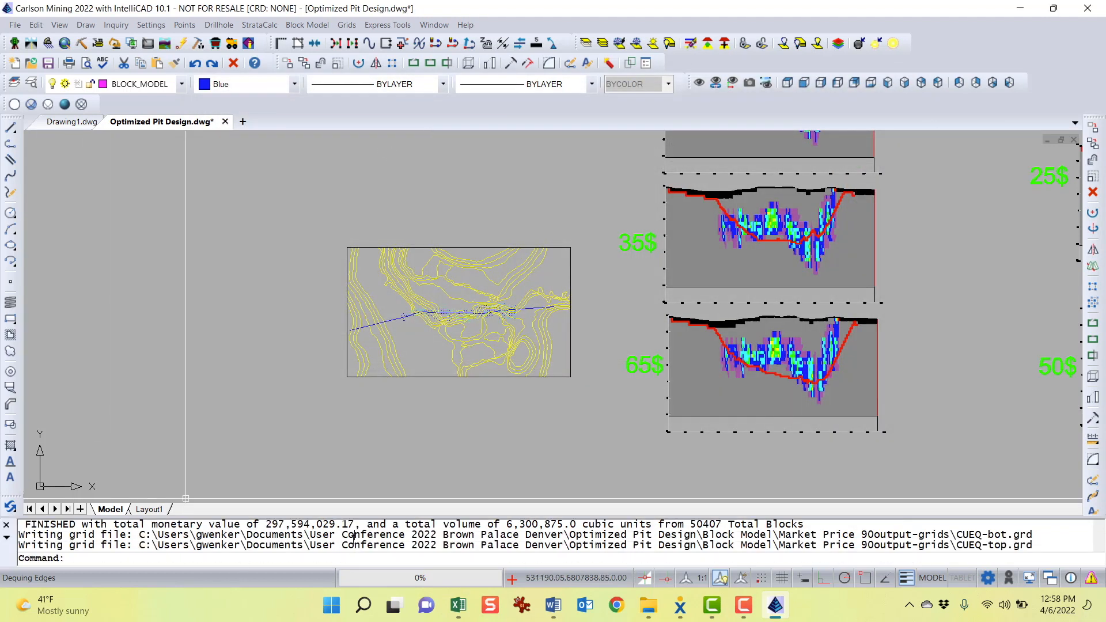
Open the prompt history and examine the pit's total monetary value, volume and block count
key("F2")
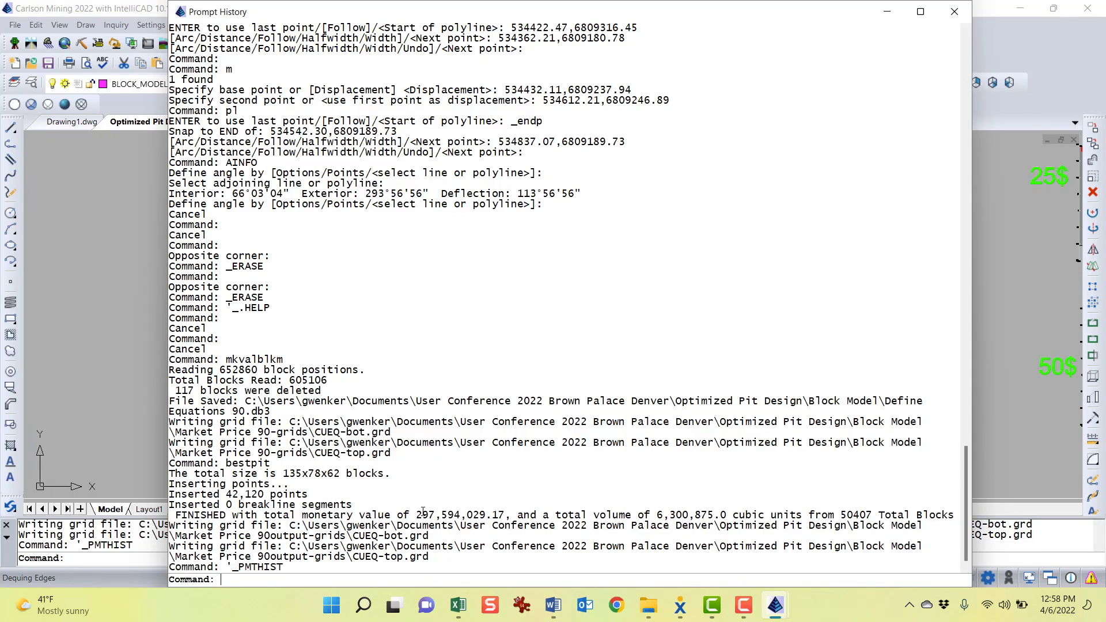
left_click_drag(417, 515, 486, 515)
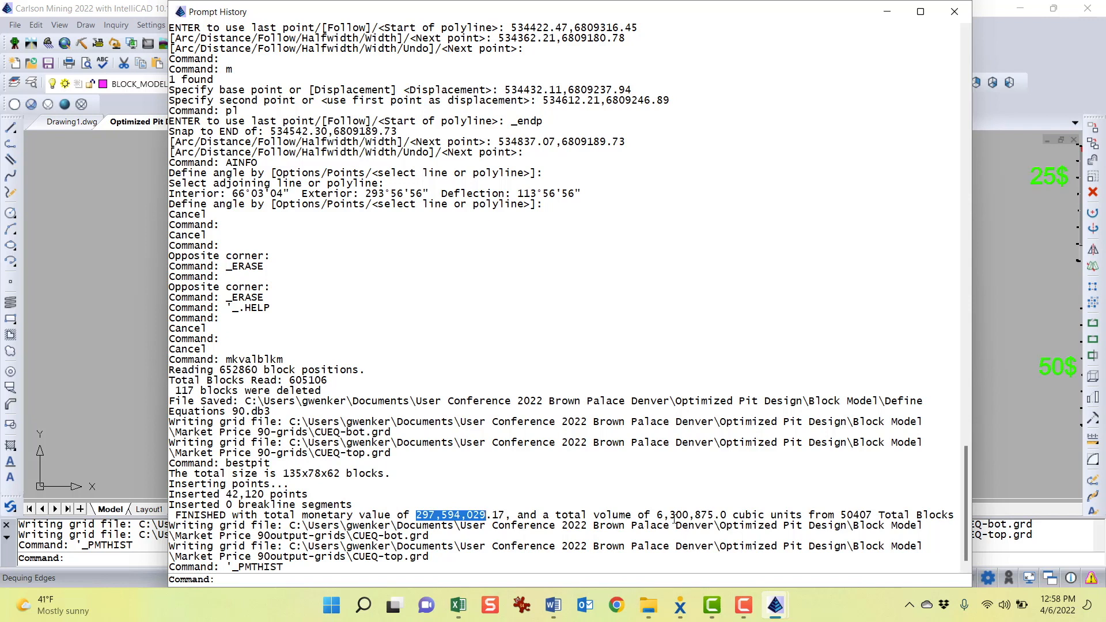
left_click_drag(658, 515, 715, 515)
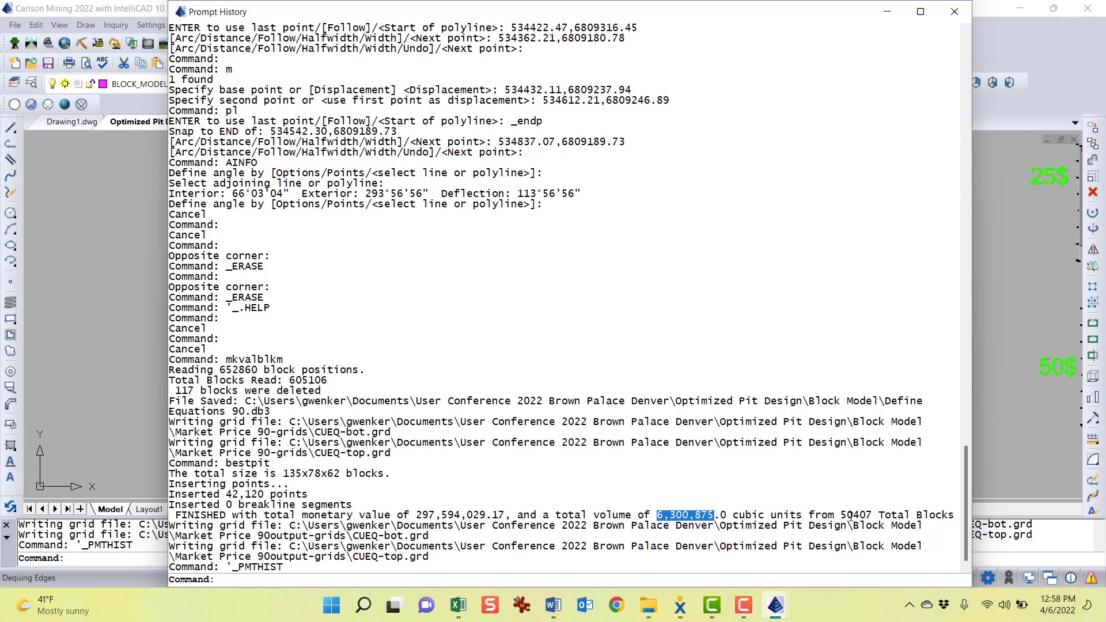
left_click_drag(842, 515, 880, 516)
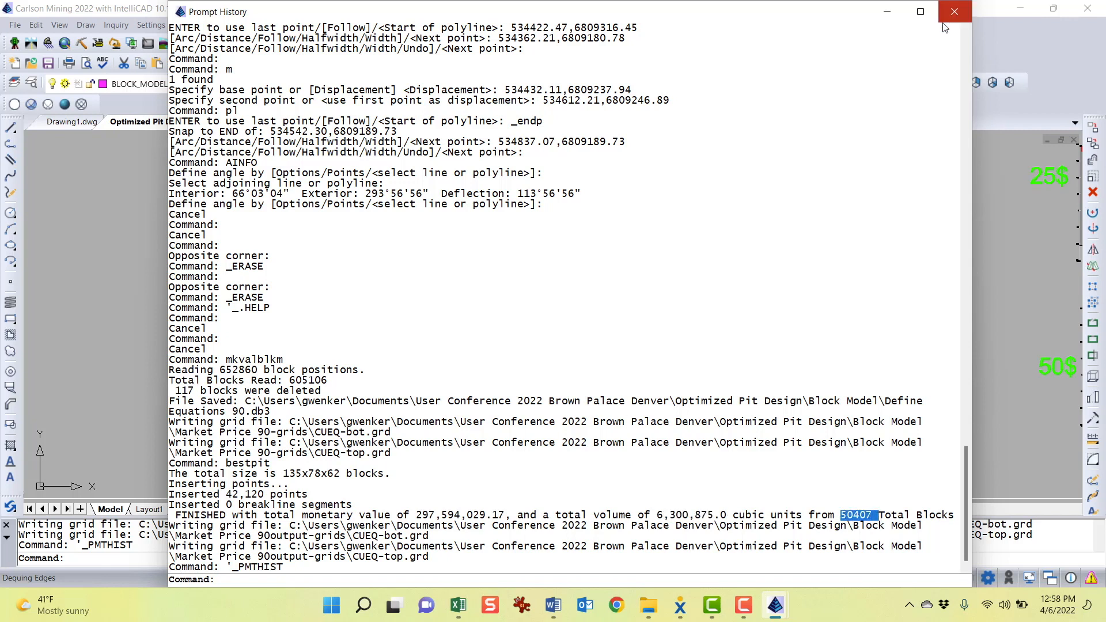
left_click(954, 11)
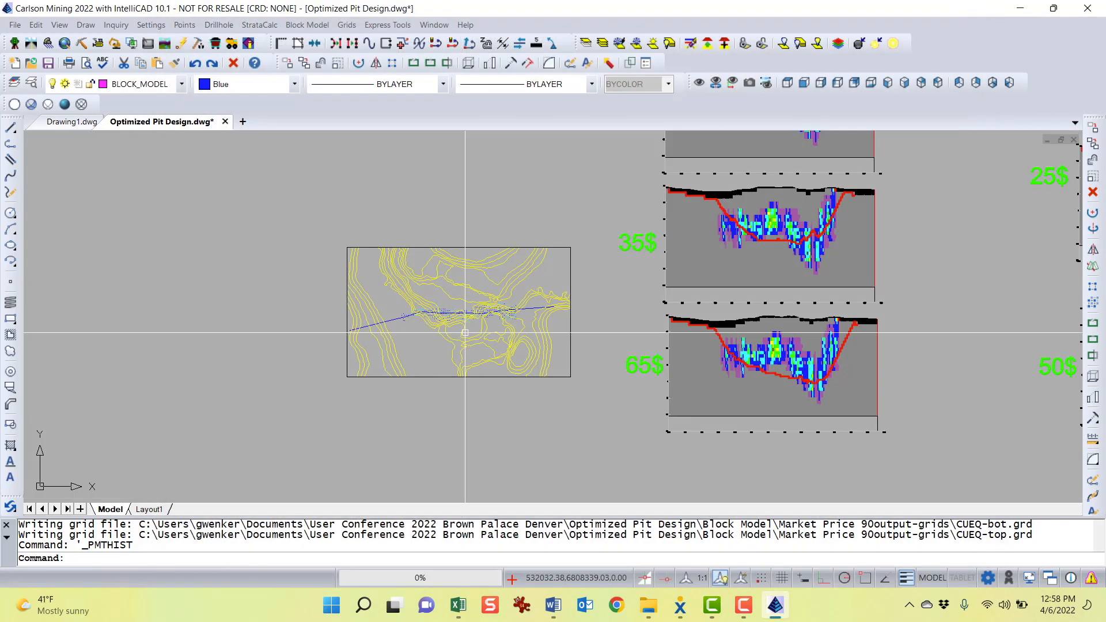
Switch to Word and compare the documented bestpit results with the new run's figures
left_click(553, 604)
scroll(450, 384, "up", 15)
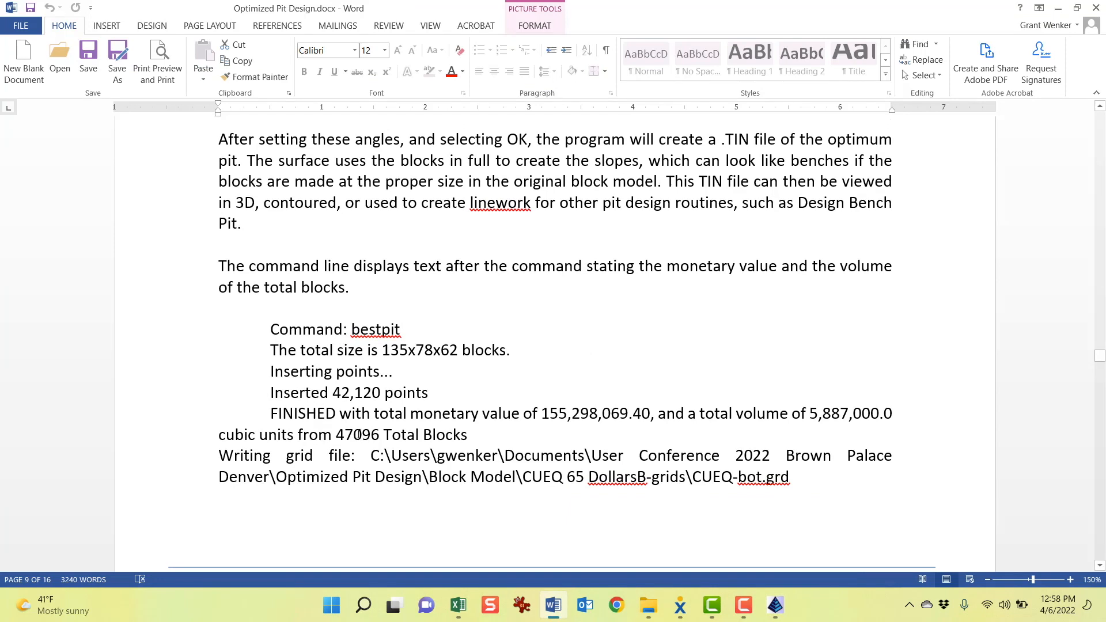
left_click_drag(334, 435, 383, 436)
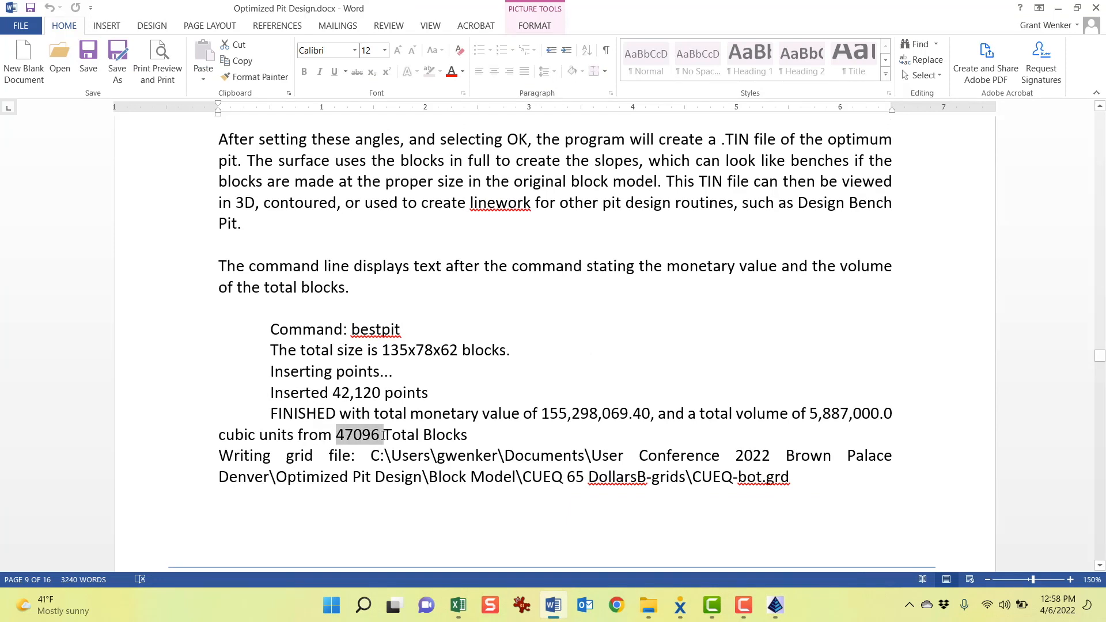
scroll(689, 464, "down", 3)
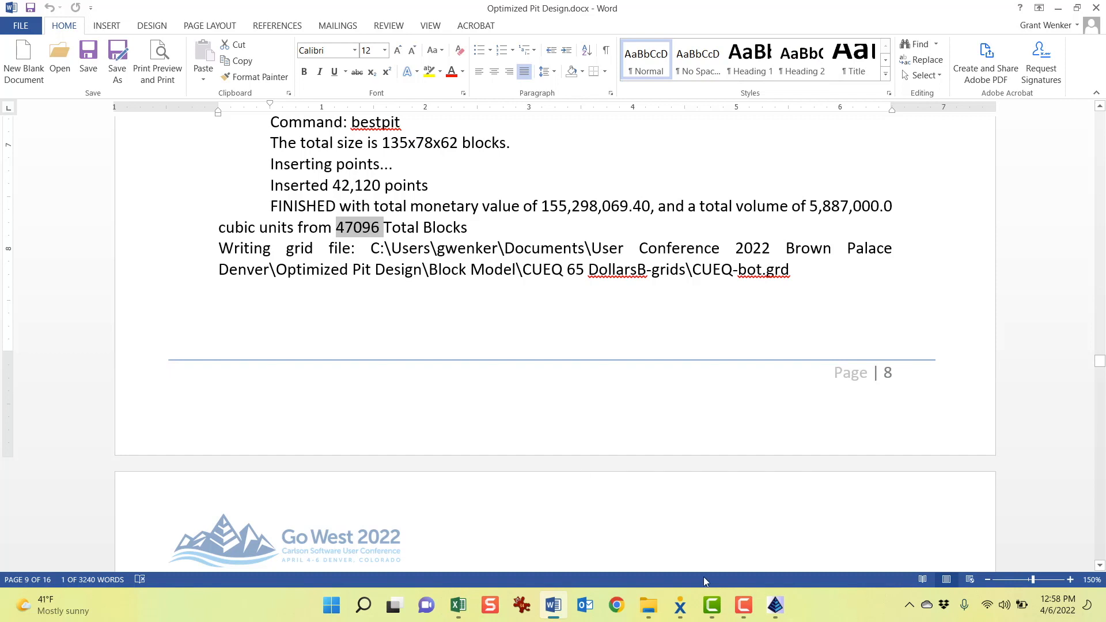
mouse_move(776, 607)
left_click(837, 565)
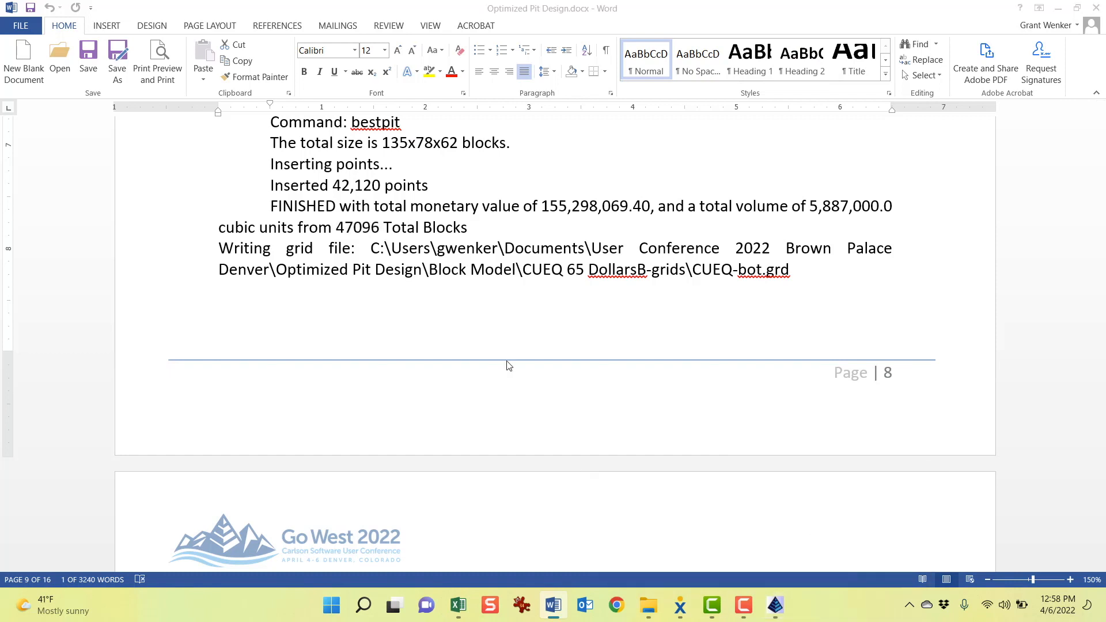
Open the CUEQ.blk block model in the Block Model 3D Viewer and display its grade blocks
middle_click_drag(431, 343, 414, 342)
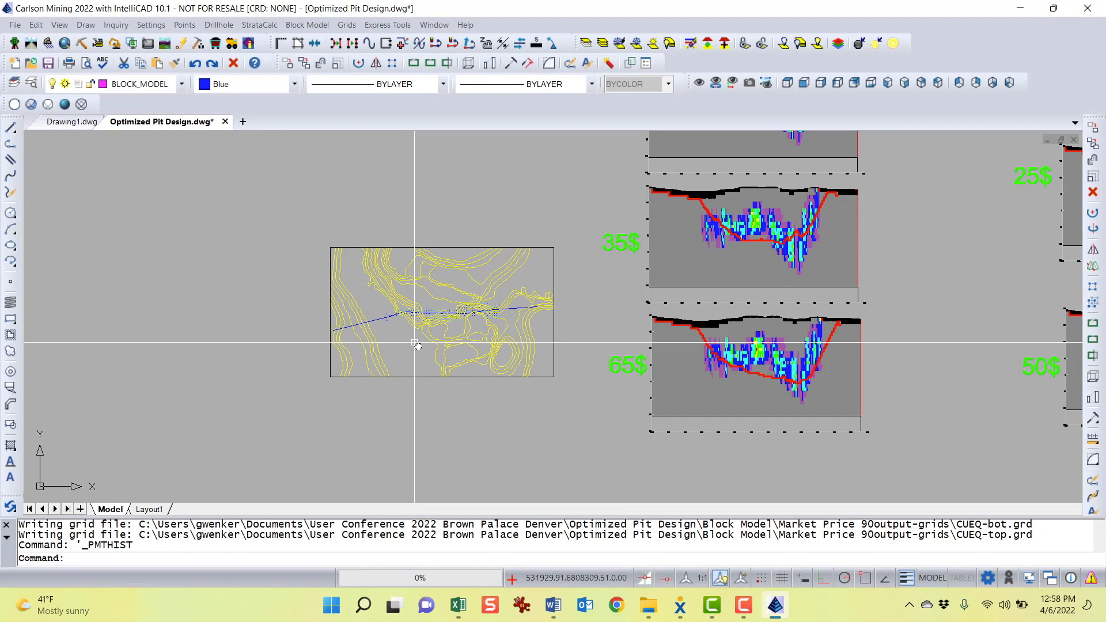
left_click(315, 26)
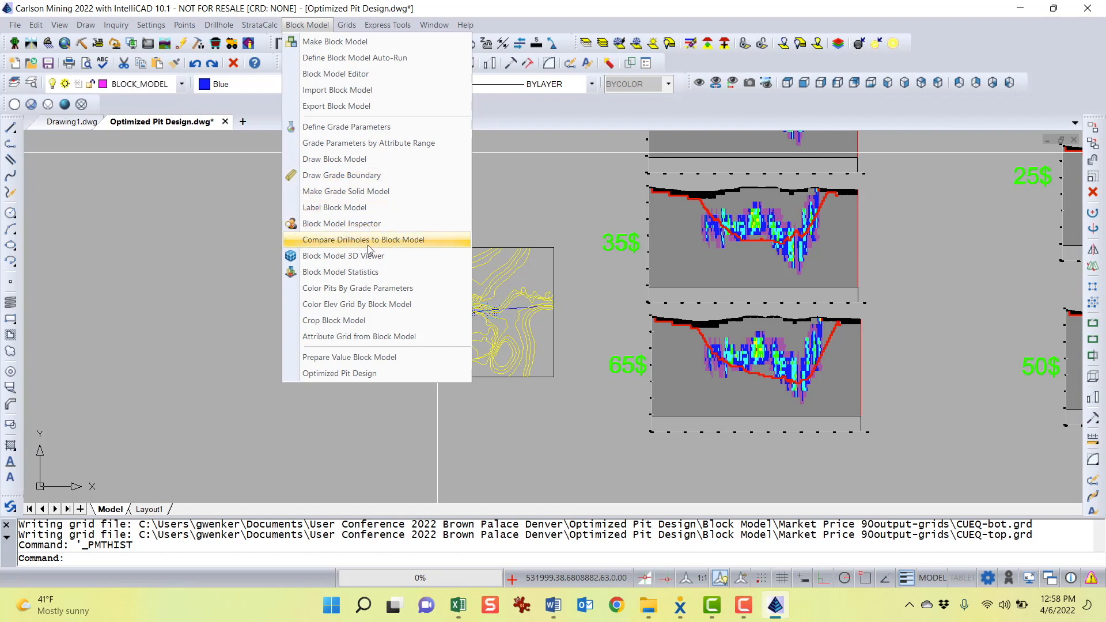
left_click(369, 259)
left_click(251, 187)
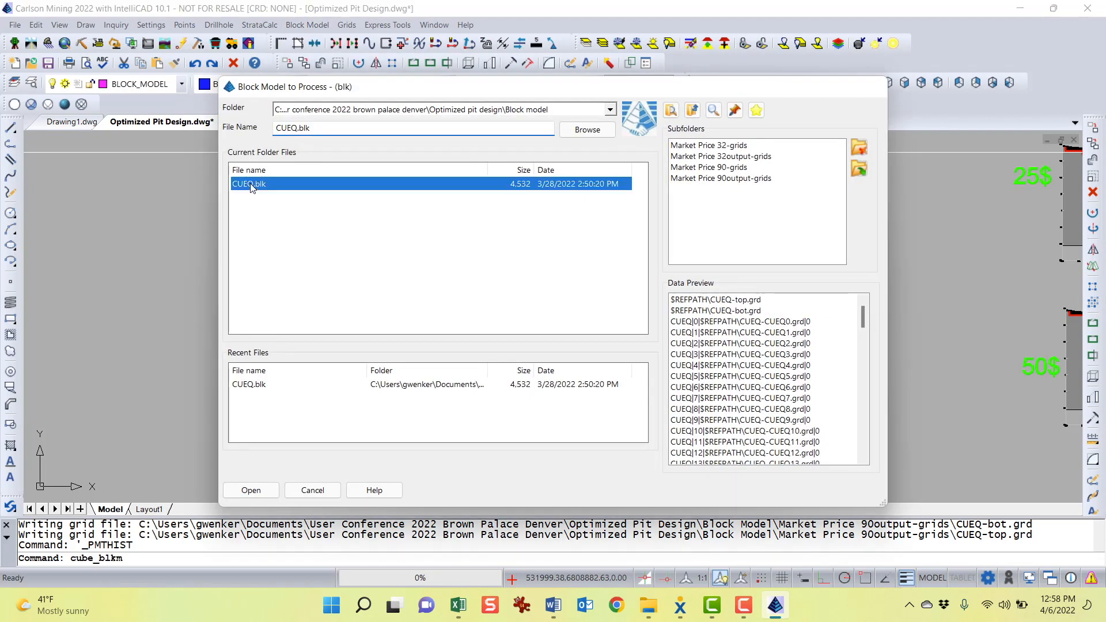
double_click(252, 187)
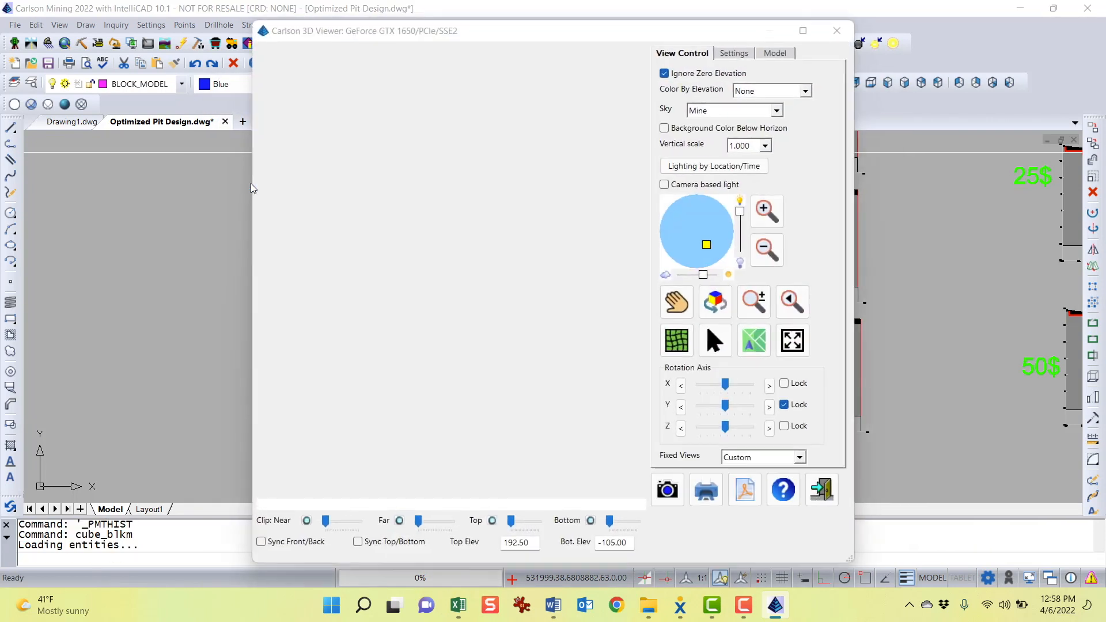
left_click(677, 289)
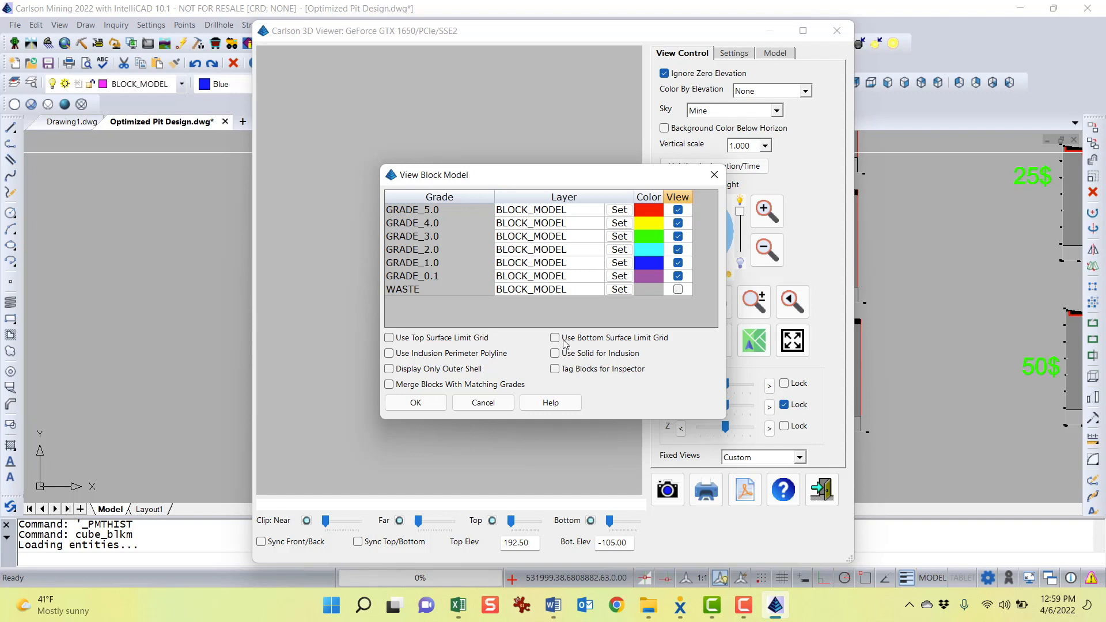
left_click(429, 406)
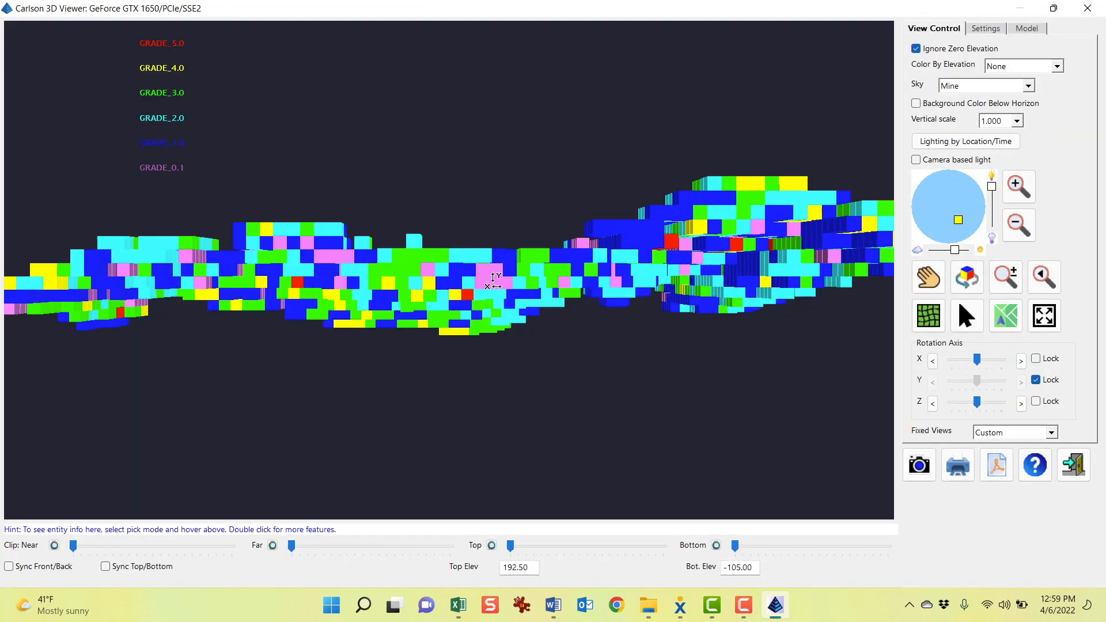
Add the Optimum Pit GW rev90.tin surface to the 3D viewer's model
left_click_drag(504, 318, 519, 190)
left_click_drag(778, 339, 769, 167)
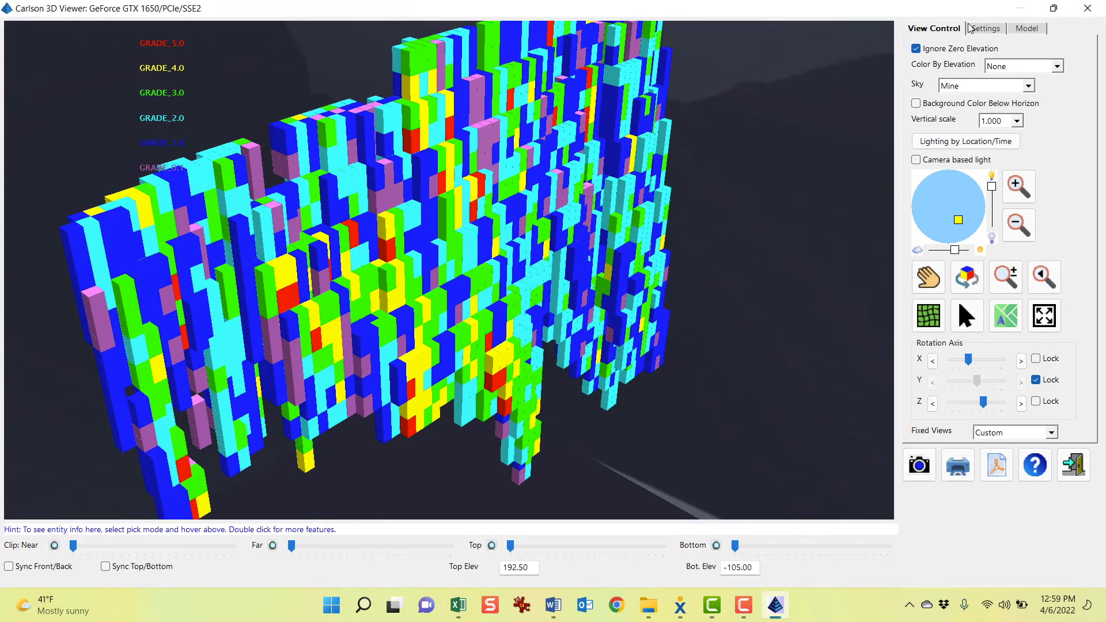
left_click(1035, 26)
left_click(922, 51)
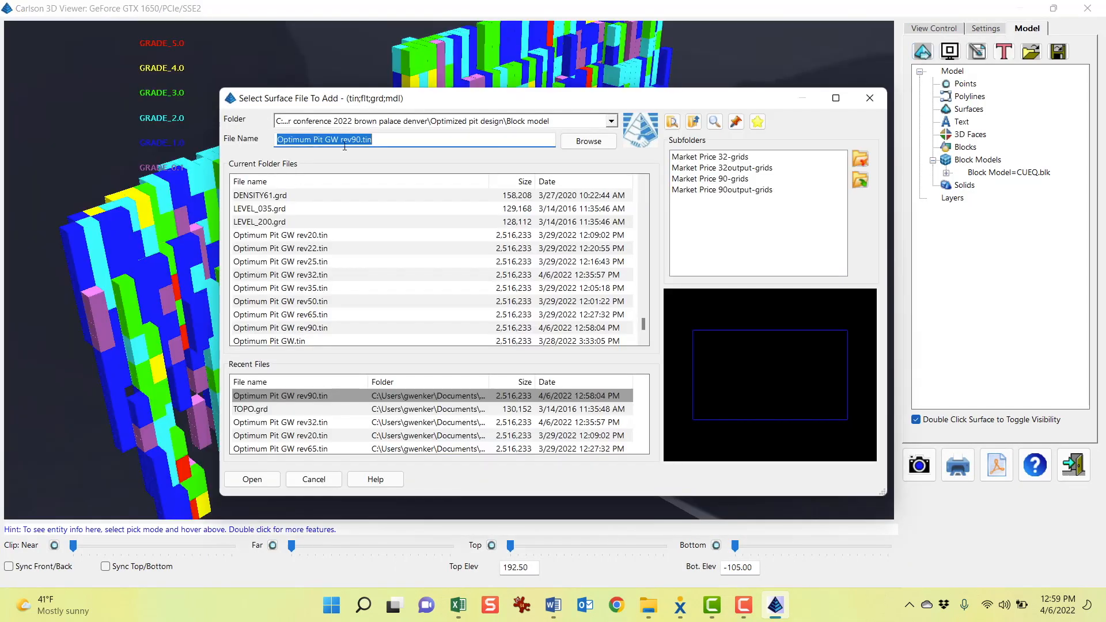
double_click(327, 395)
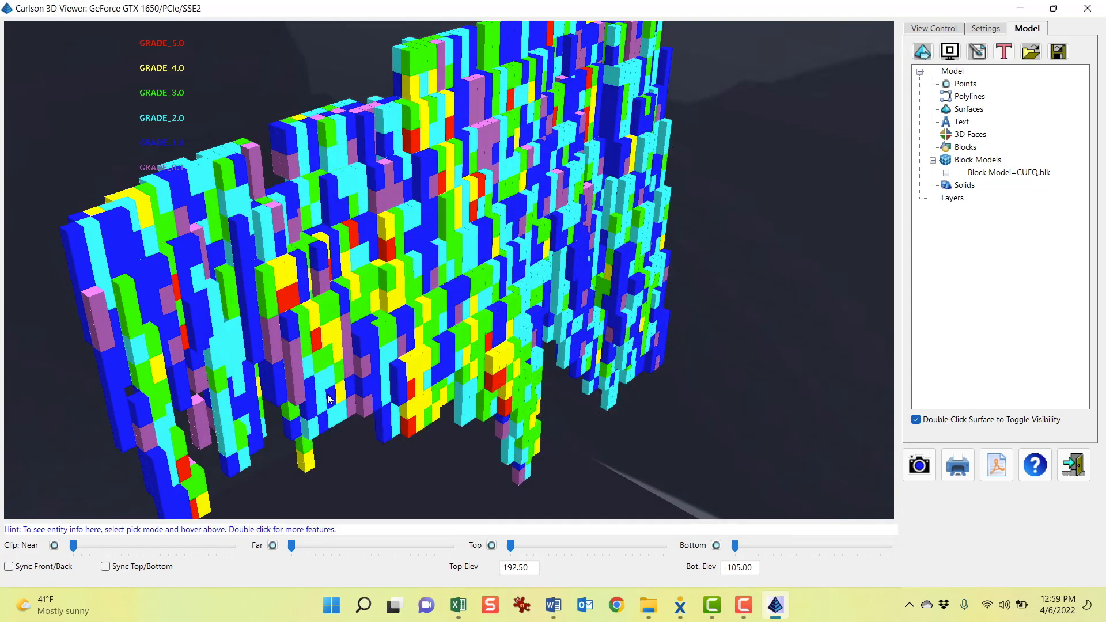
Orbit and zoom the 3D view to inspect the rev90 pit surface against the grade blocks
left_click_drag(744, 319, 474, 171)
scroll(495, 296, "down", 3)
scroll(468, 297, "up", 5)
scroll(472, 311, "up", 2)
scroll(484, 340, "down", 3)
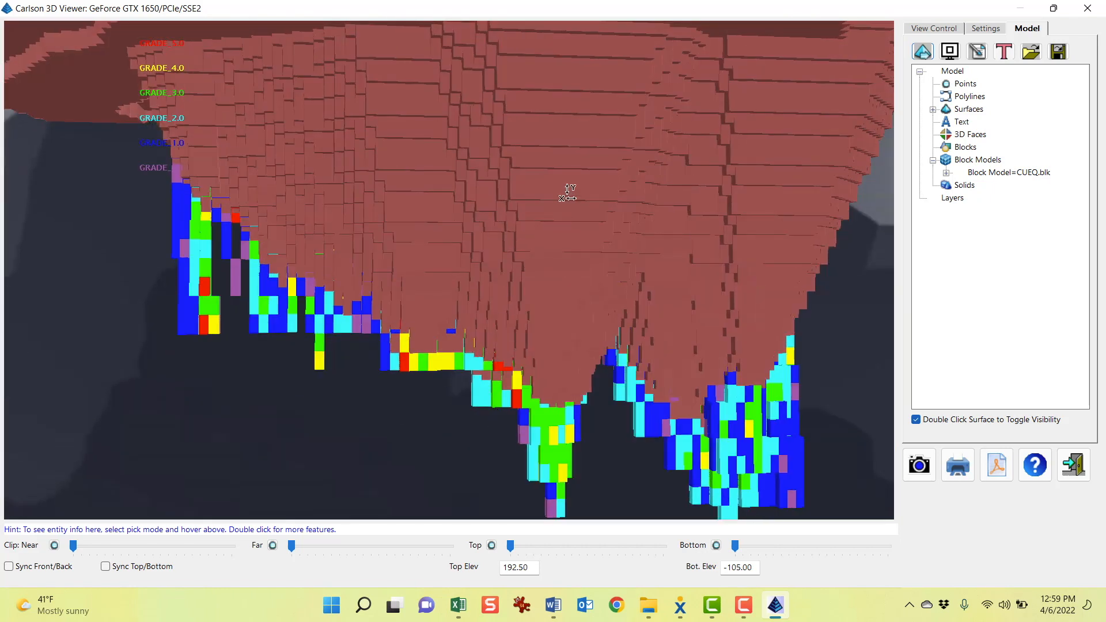
left_click_drag(567, 193, 576, 161)
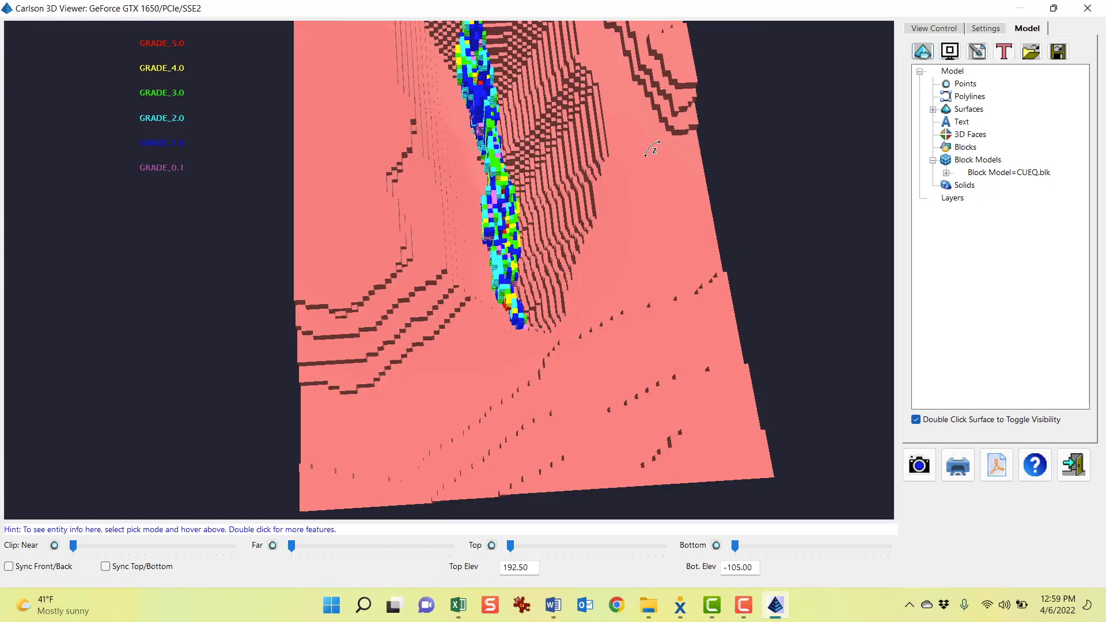
left_click_drag(653, 148, 492, 204)
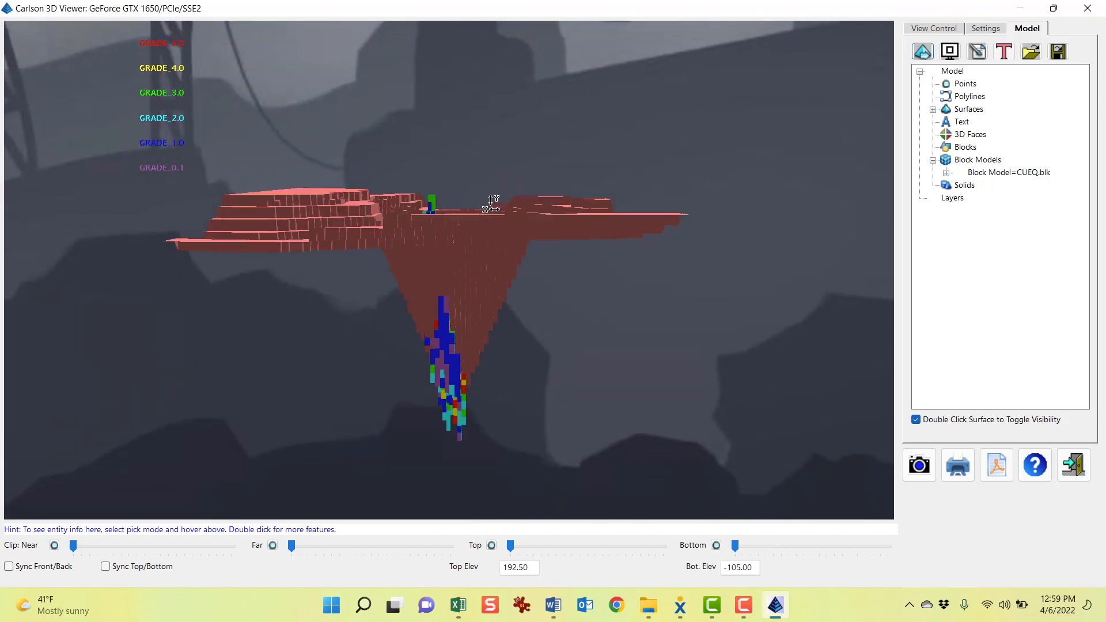
left_click_drag(716, 287, 445, 331)
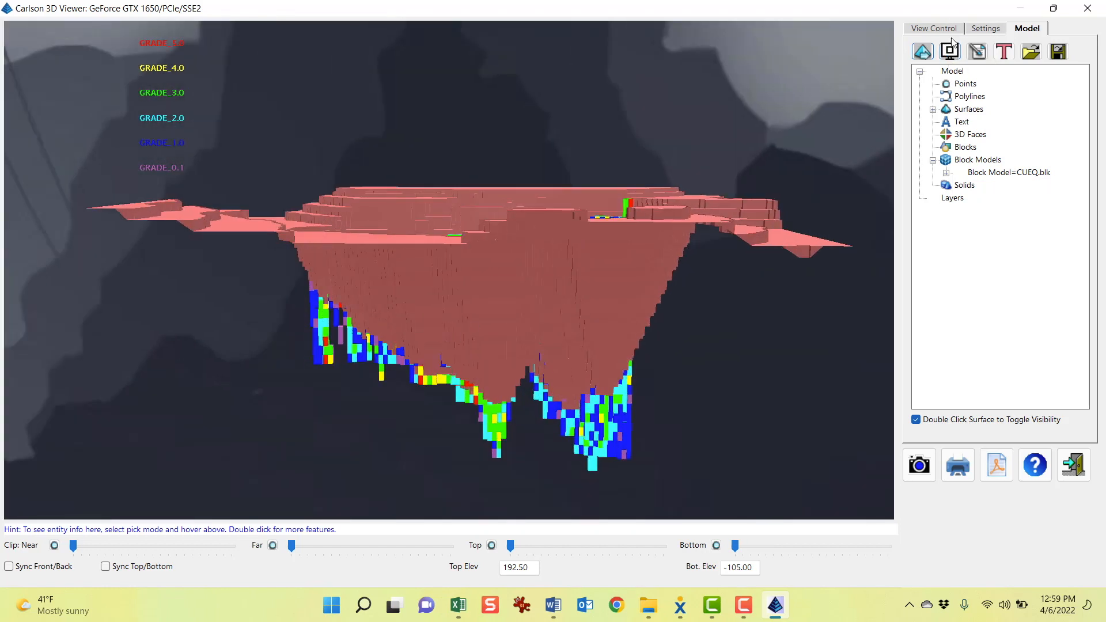
Add Optimum Pit GW rev65.tin as a second surface in the viewer and expand the surfaces list
left_click(924, 55)
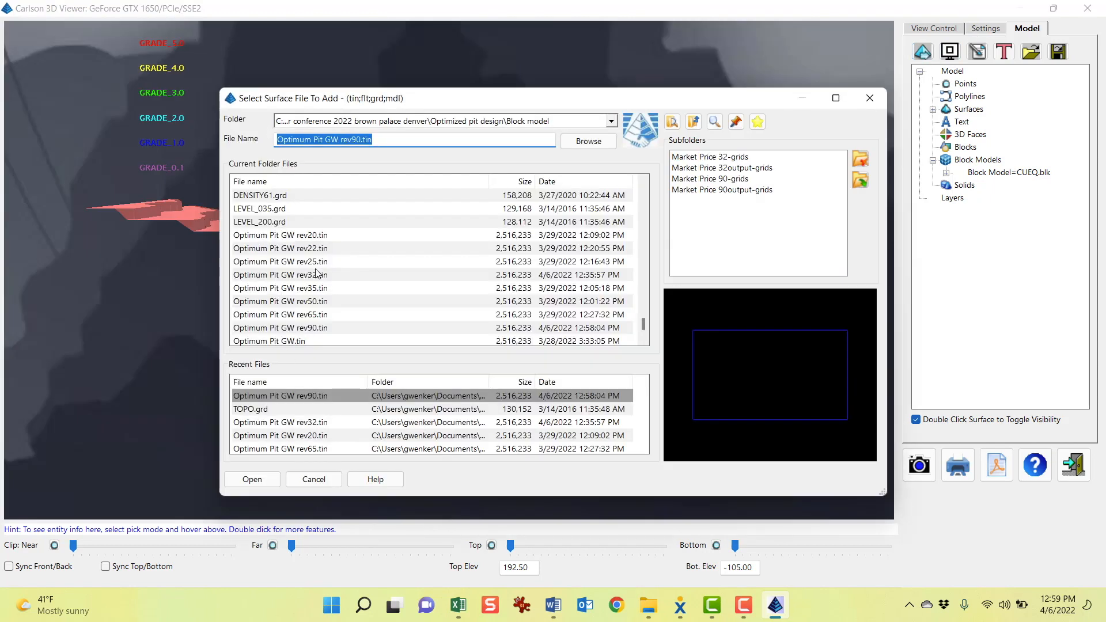
double_click(316, 314)
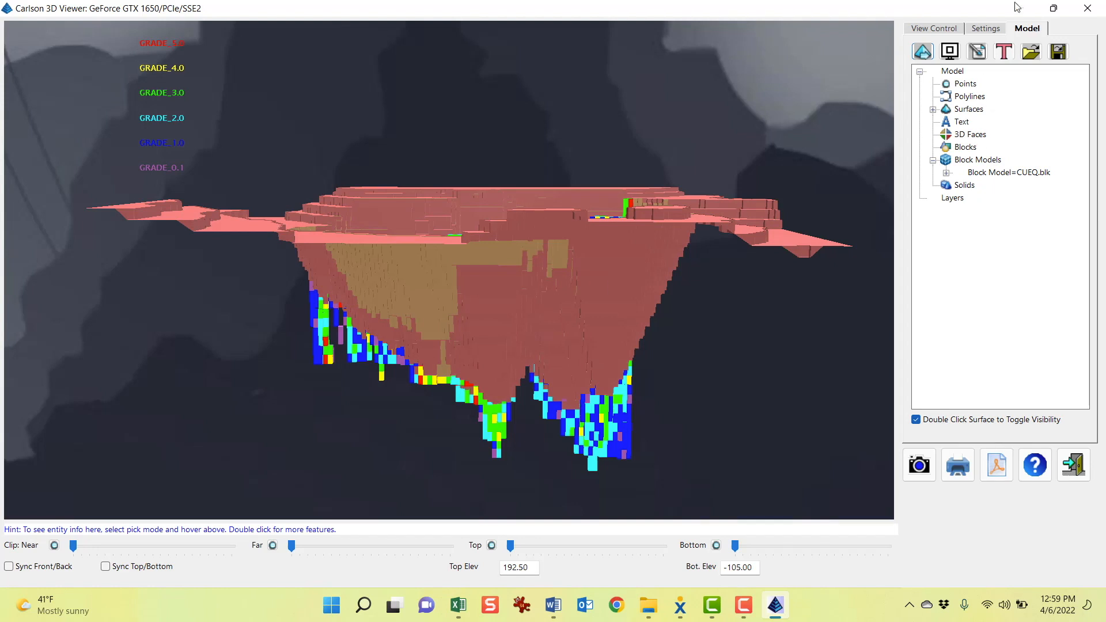
left_click(947, 173)
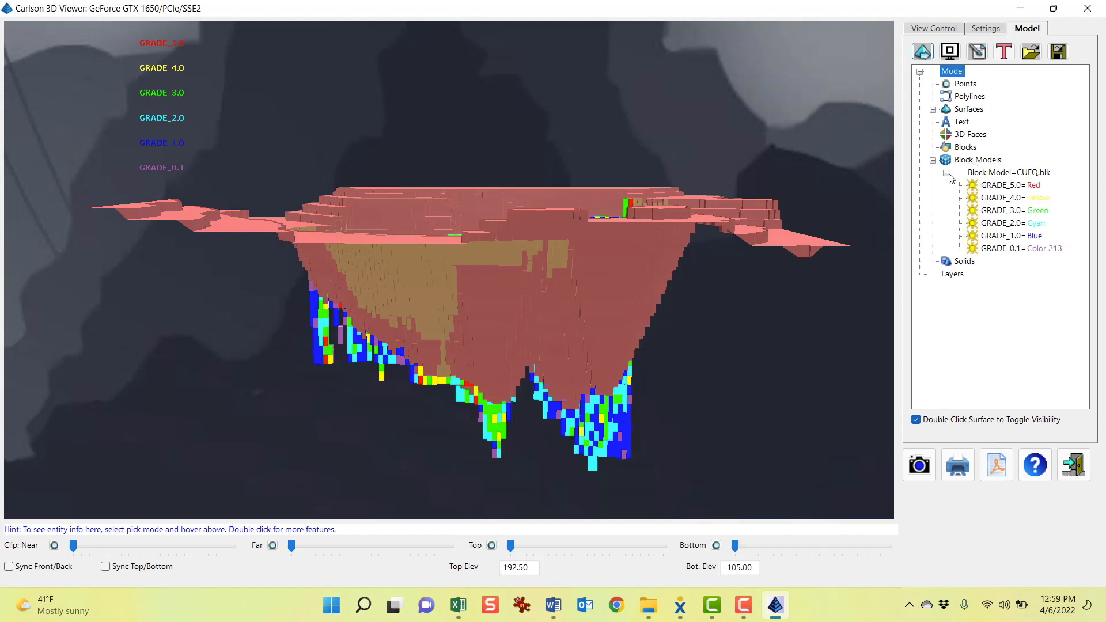
left_click(947, 172)
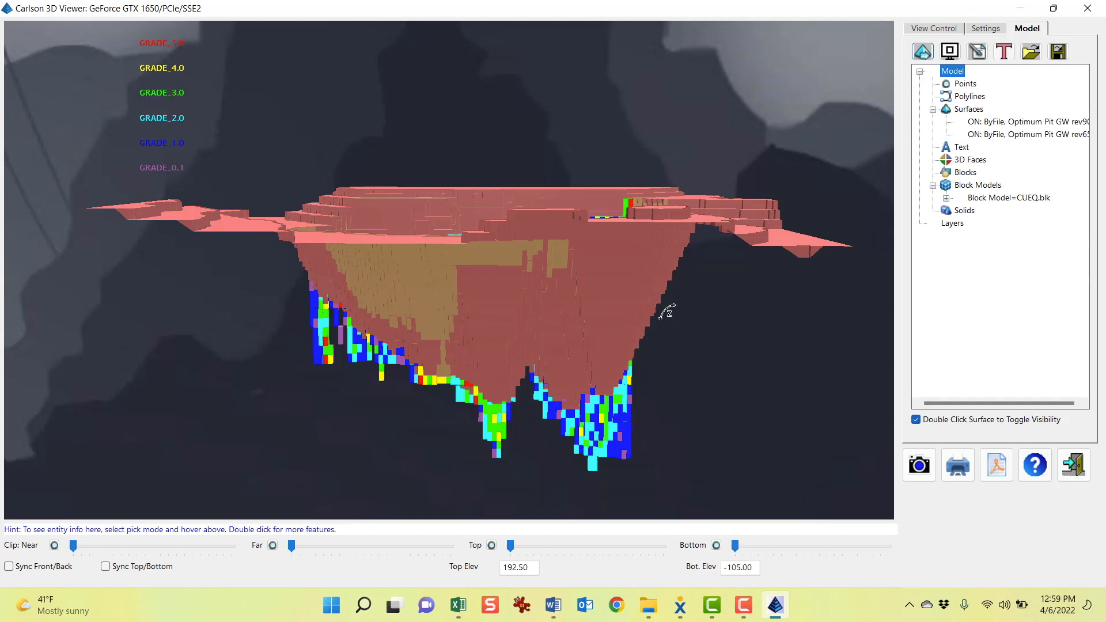
Toggle the rev90 pit surface's visibility repeatedly to compare it with the rev65 pit
double_click(1004, 125)
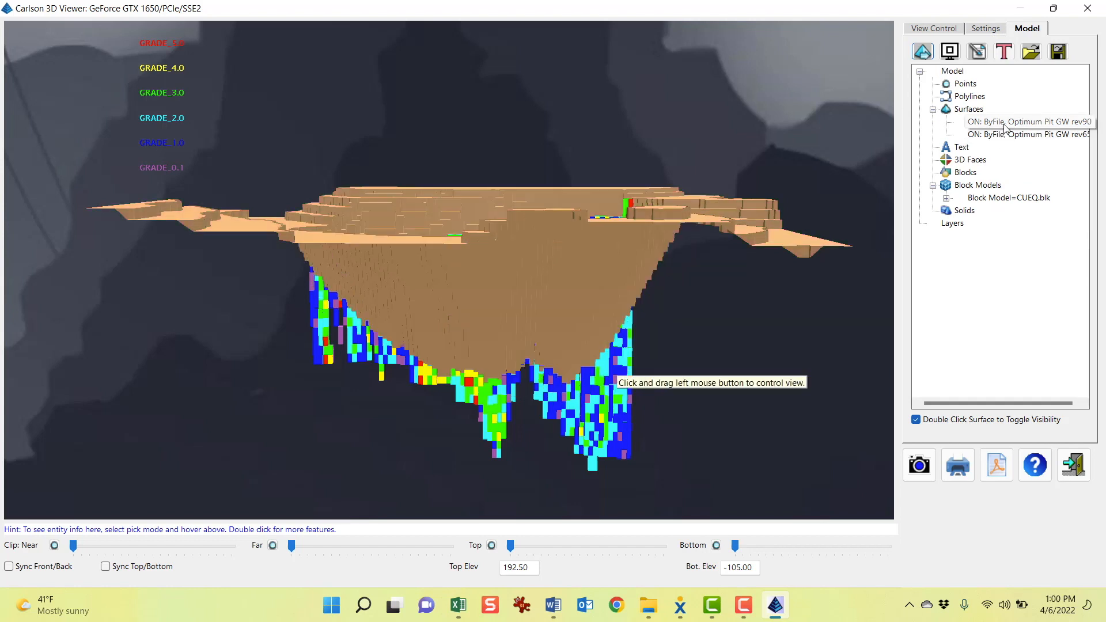
double_click(1004, 124)
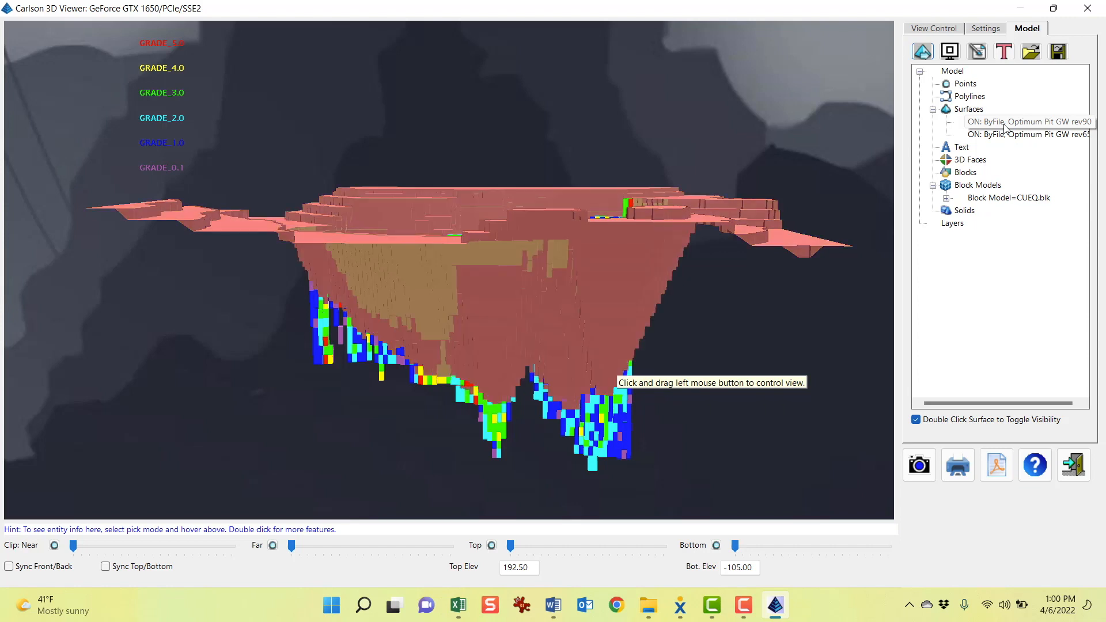
double_click(1004, 125)
double_click(1005, 125)
double_click(1005, 124)
double_click(1004, 125)
double_click(1004, 125)
double_click(1004, 124)
double_click(1004, 125)
double_click(1004, 124)
double_click(1004, 124)
double_click(1005, 124)
double_click(1004, 125)
double_click(1005, 124)
double_click(1004, 124)
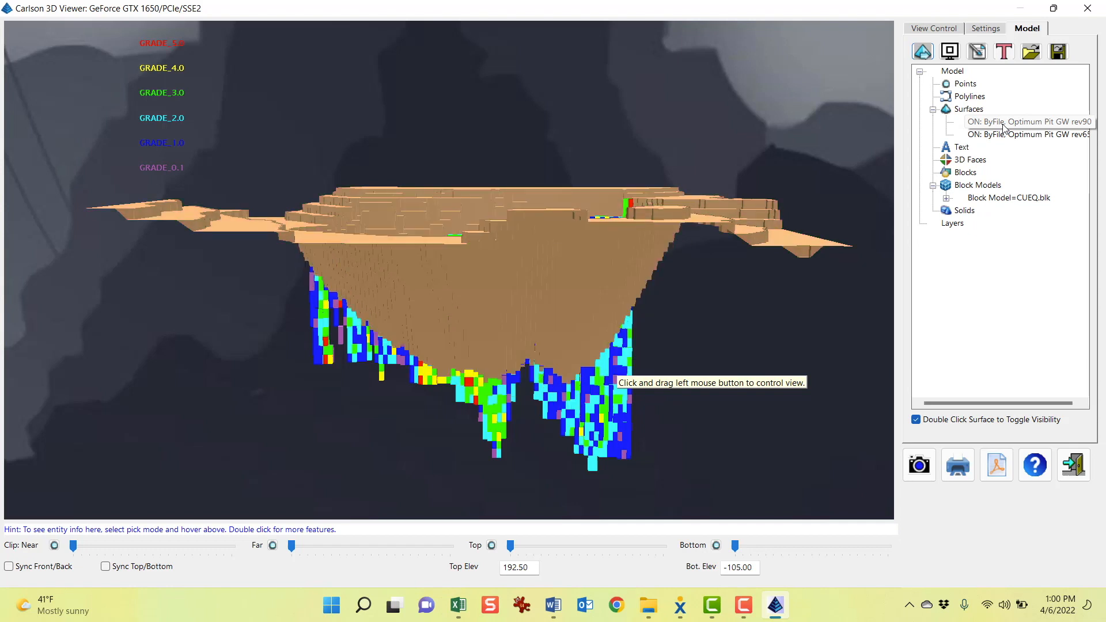
double_click(1004, 124)
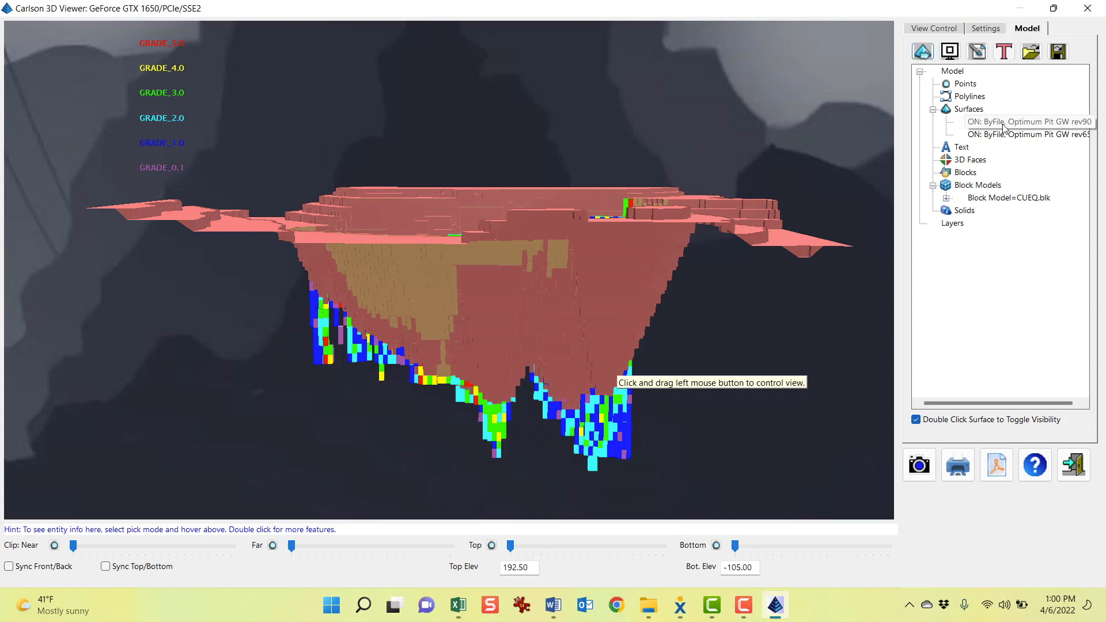
double_click(1004, 124)
double_click(1004, 125)
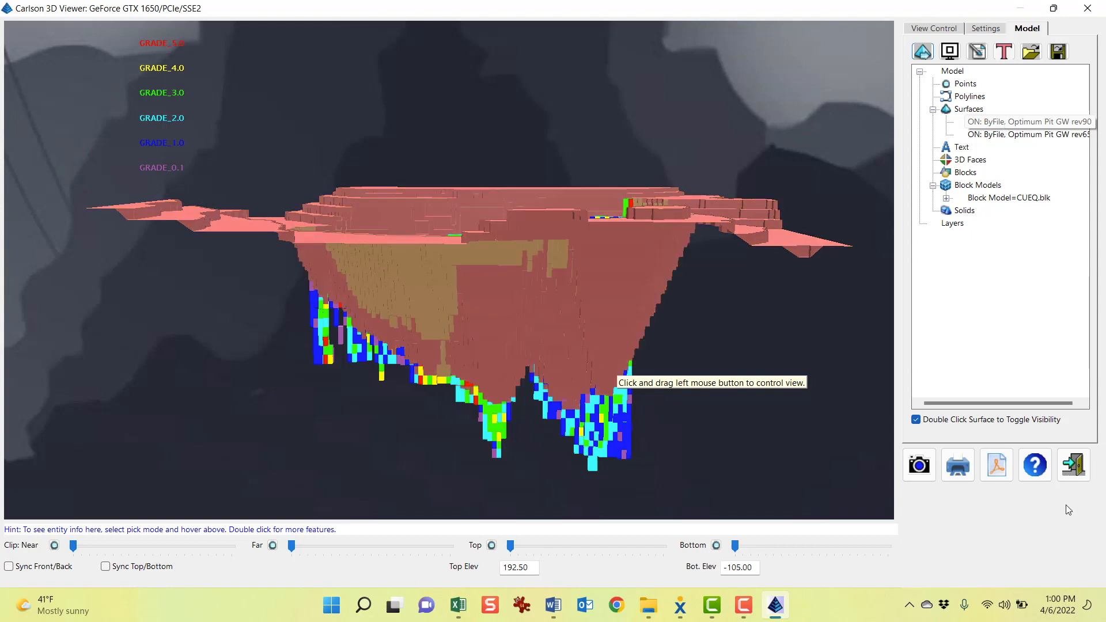
Close the 3D viewer and start a Fence Diagram using Geologic Model.pre as the source model
left_click(1079, 468)
mouse_move(518, 346)
middle_mouse_down()
mouse_move(515, 365)
mouse_move(548, 389)
middle_mouse_up()
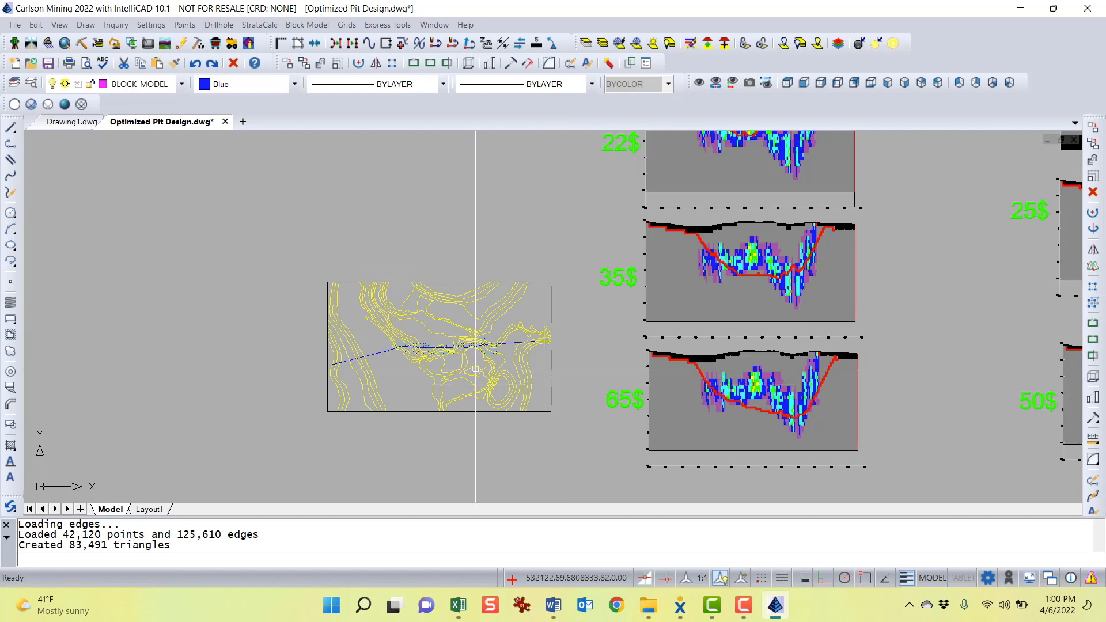
left_click(261, 25)
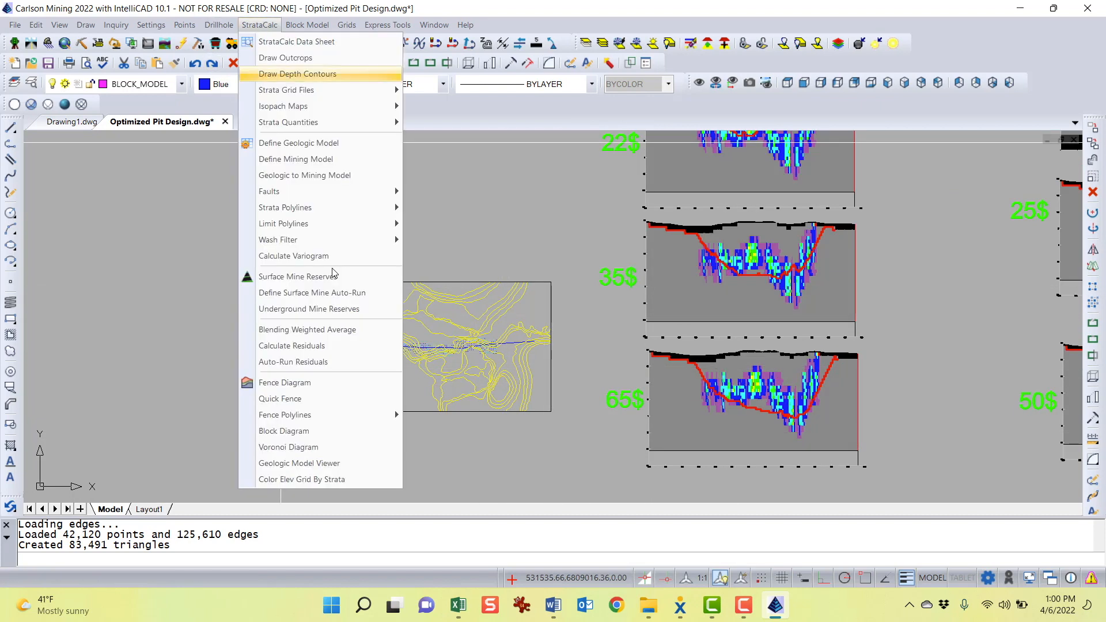
left_click(311, 384)
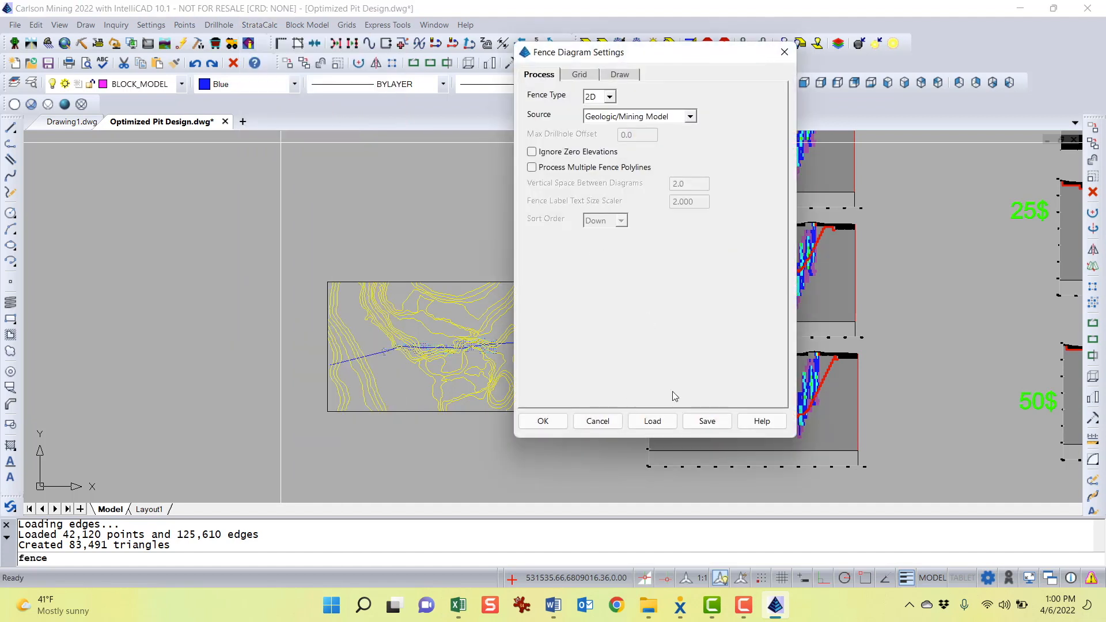
left_click(543, 422)
double_click(272, 184)
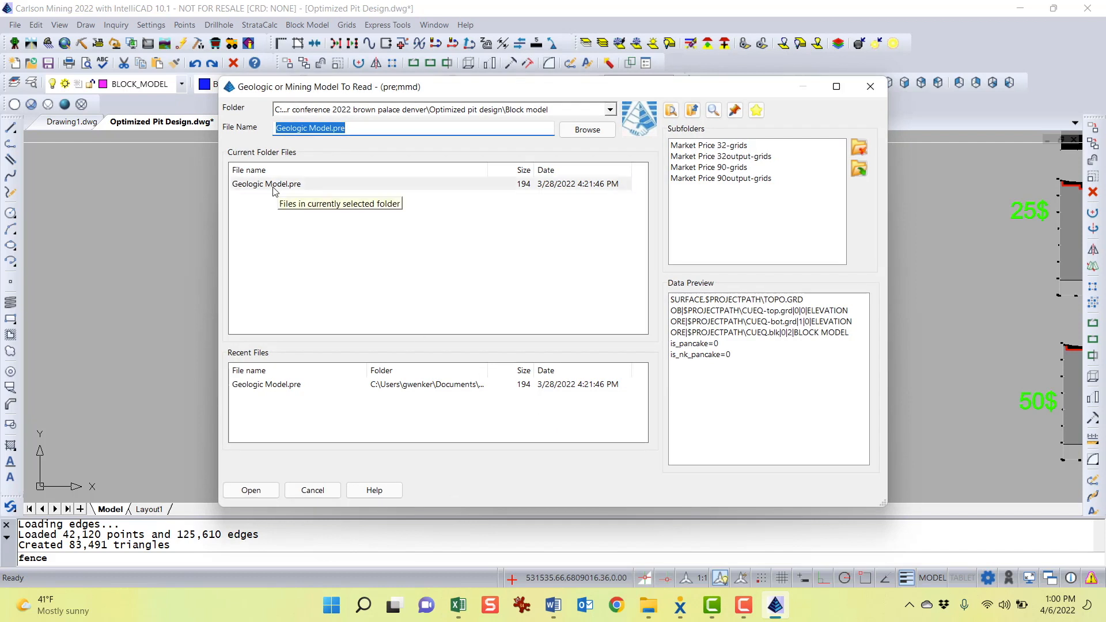
double_click(272, 185)
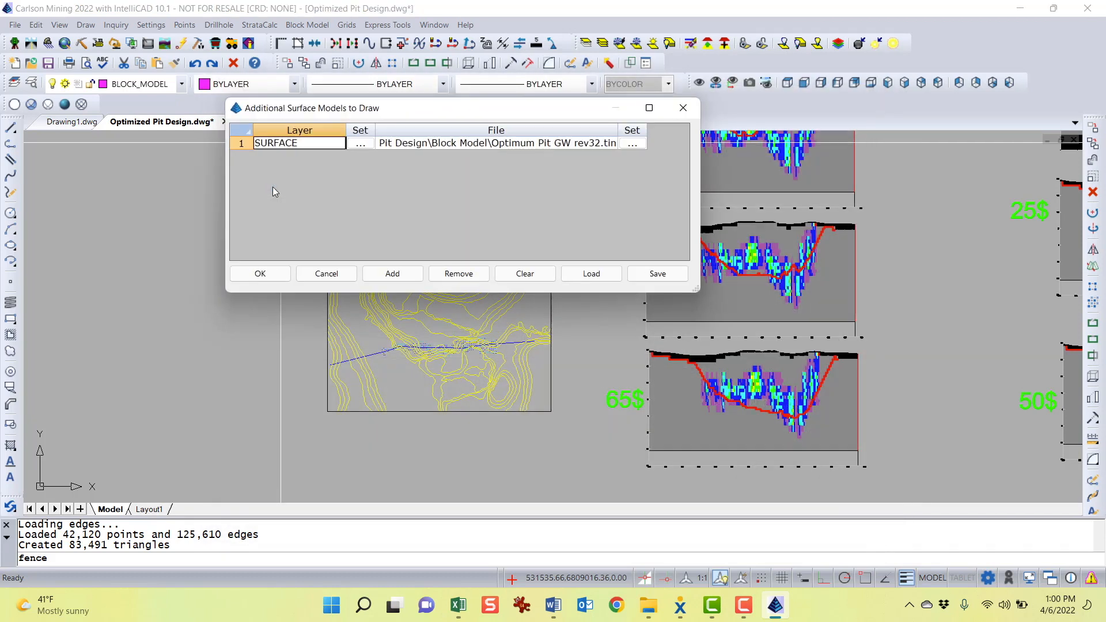
Set the additional fence surfaces to Optimum Pit GW rev65.tin and Optimum Pit GW rev90.tin
left_click(632, 144)
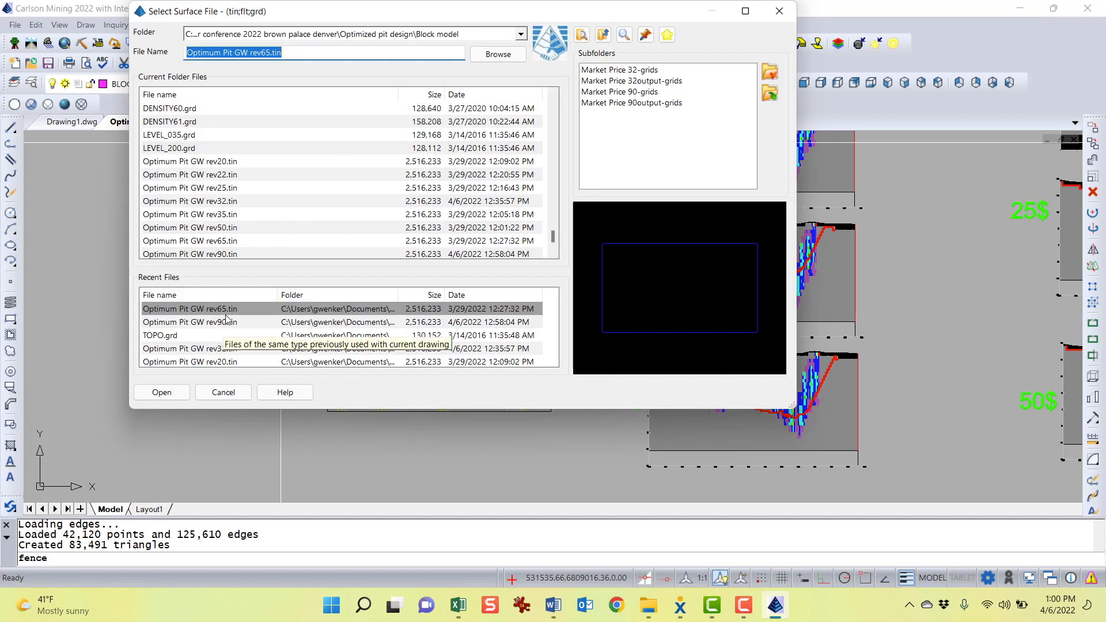
double_click(229, 310)
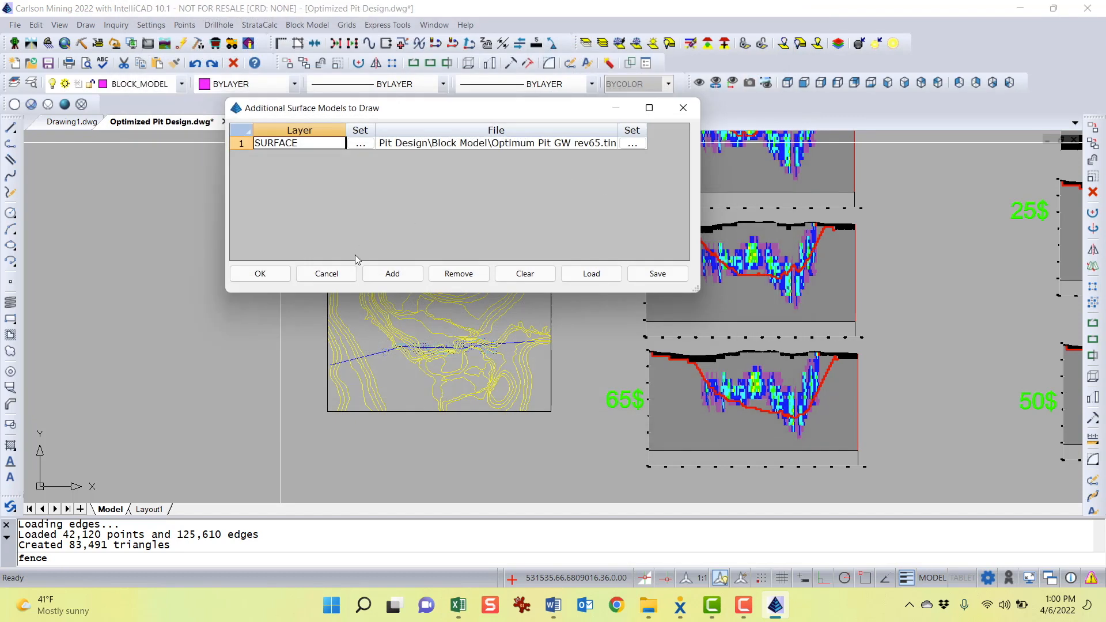
left_click(392, 273)
left_click(631, 158)
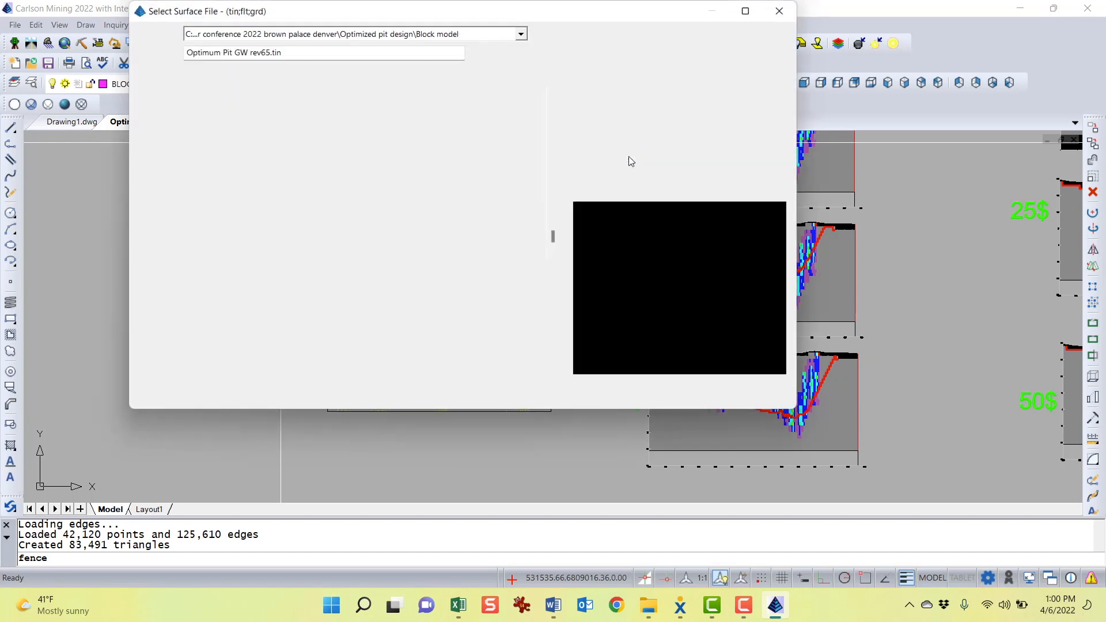
left_click(214, 323)
double_click(214, 323)
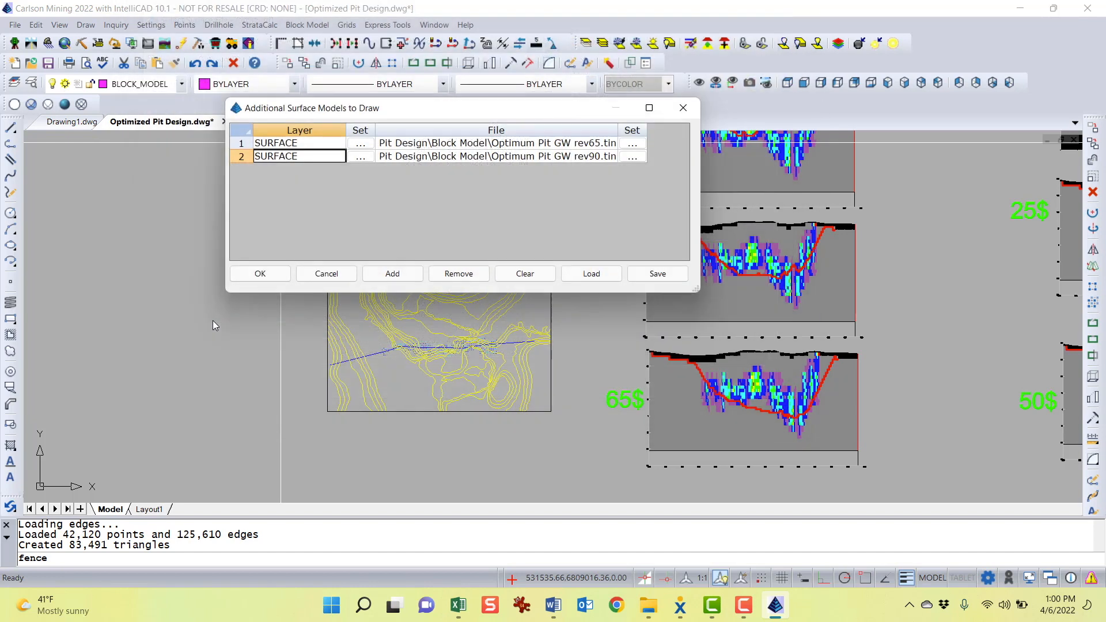
left_click(267, 275)
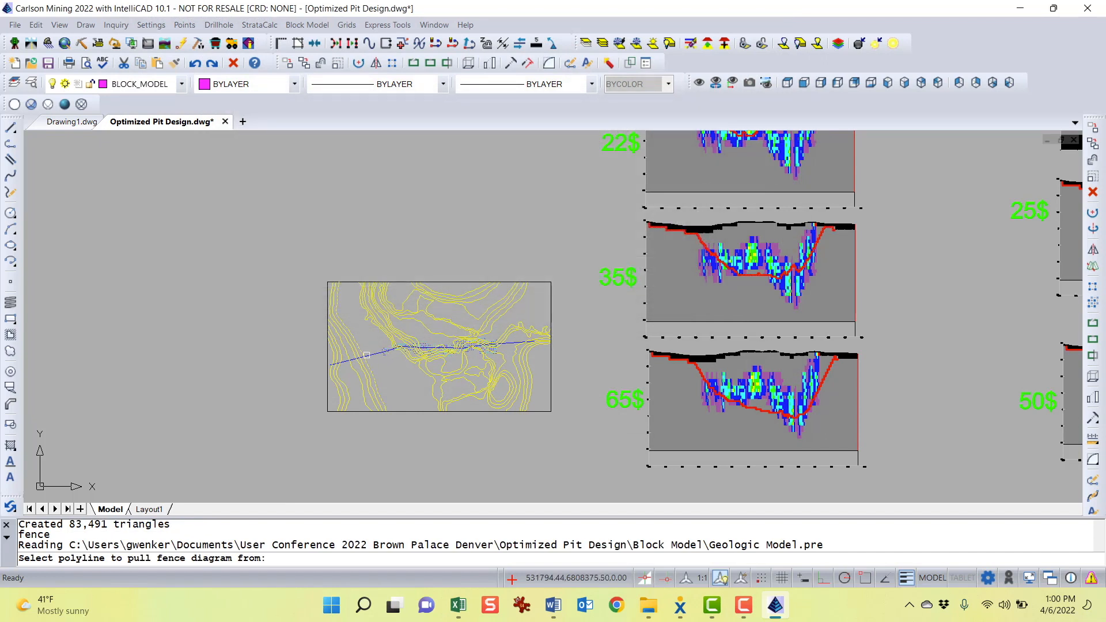
Pick the section polyline, accept grid elevations -150 and 200, and place the fence diagram above the contour map
left_click(370, 356)
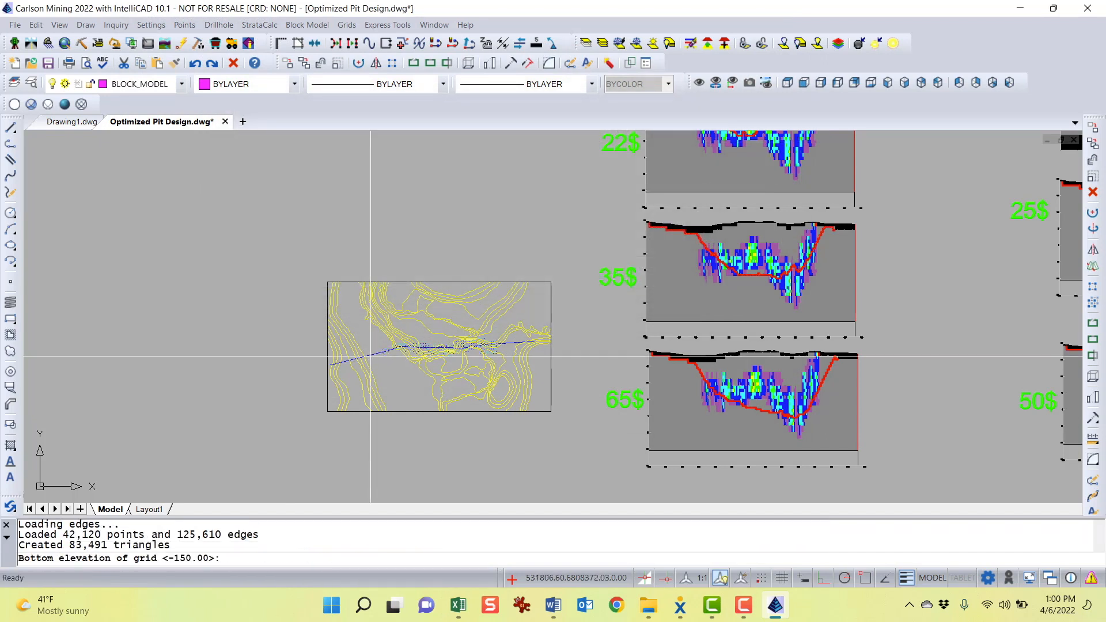
key("Return")
key("Return")
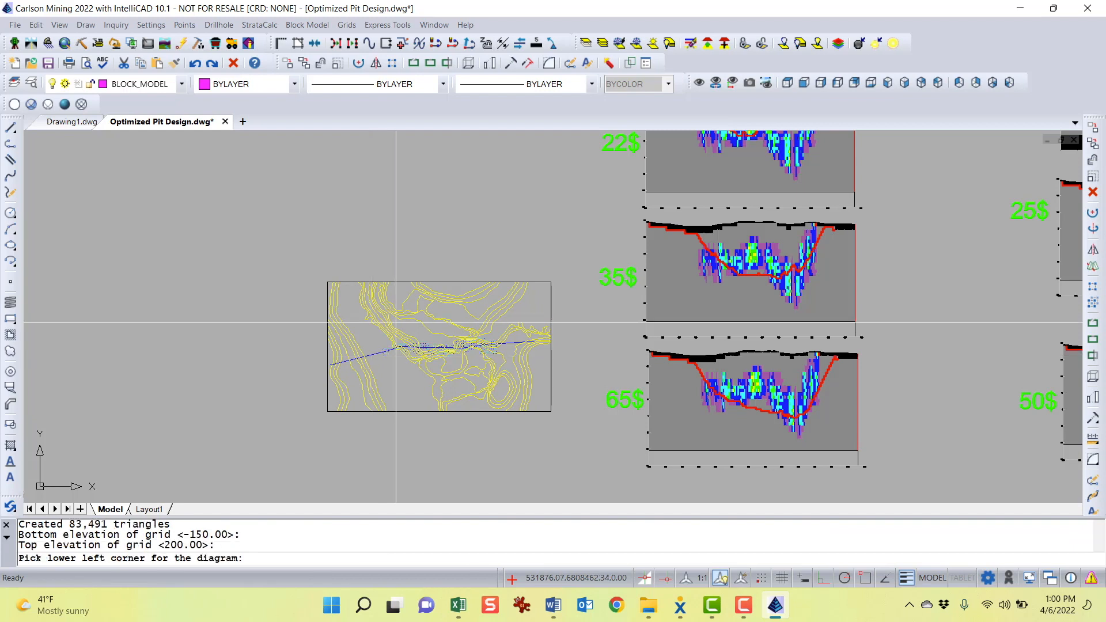
left_click(331, 265)
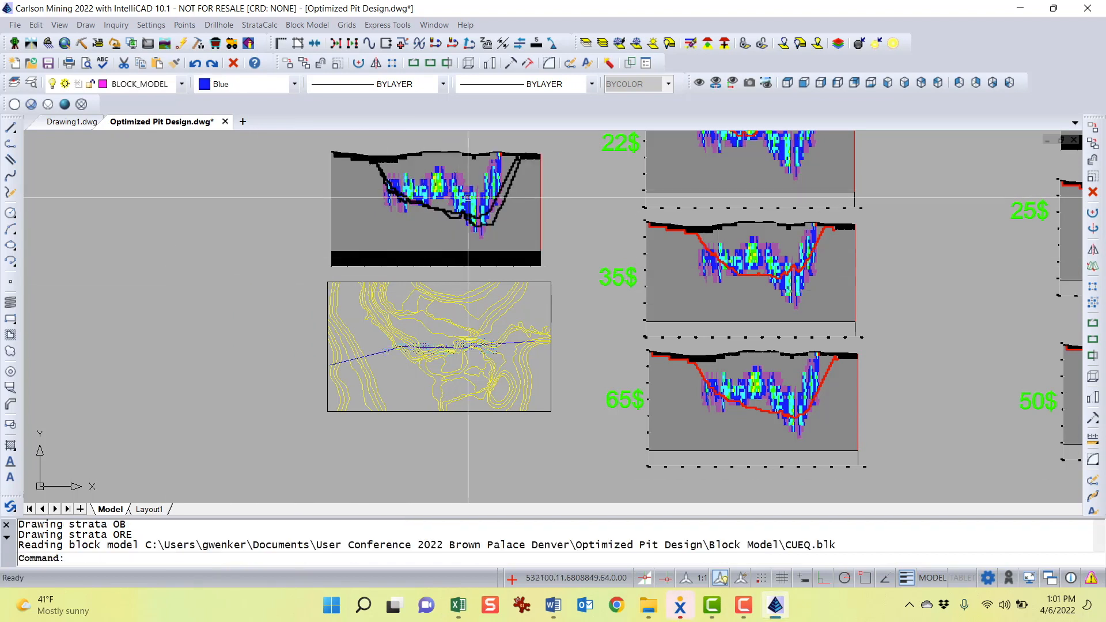
Zoom into the new fence section and recolor one of the pit profile lines green
scroll(500, 198, "up", 3)
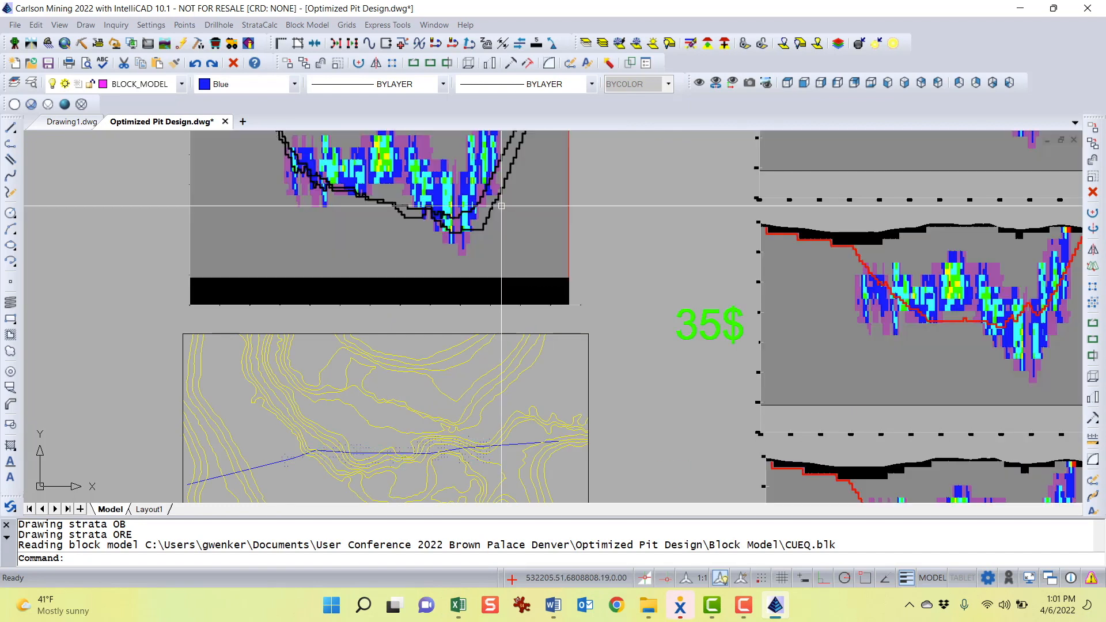
left_click(490, 208)
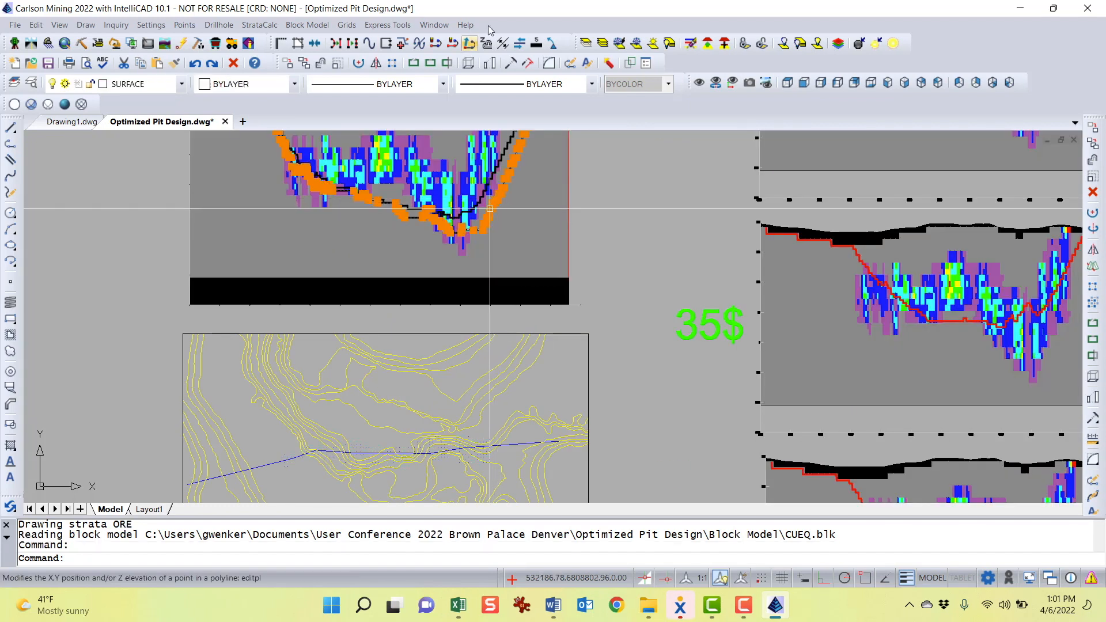
left_click(274, 86)
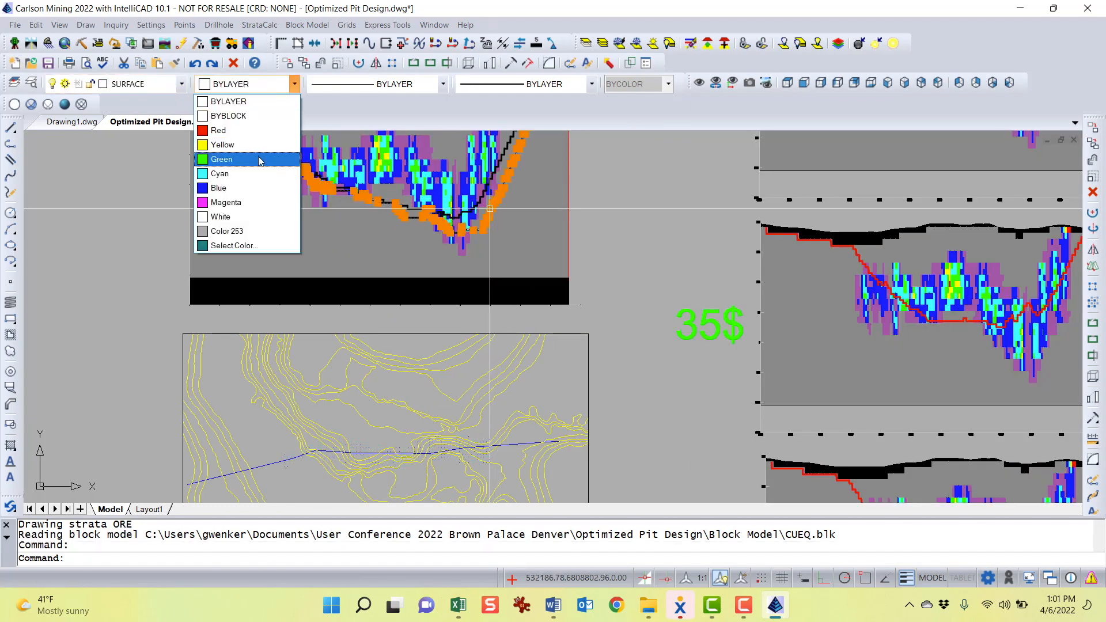
left_click(230, 157)
key("Escape")
Recolor the other pit profile line in the fence section magenta
left_click(503, 148)
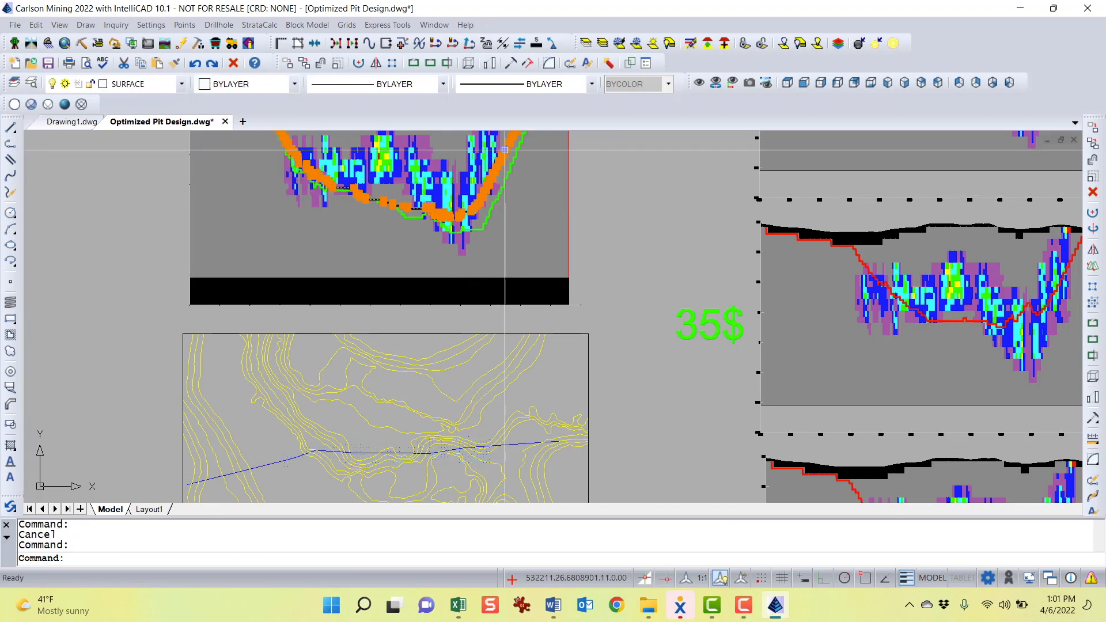
left_click(257, 87)
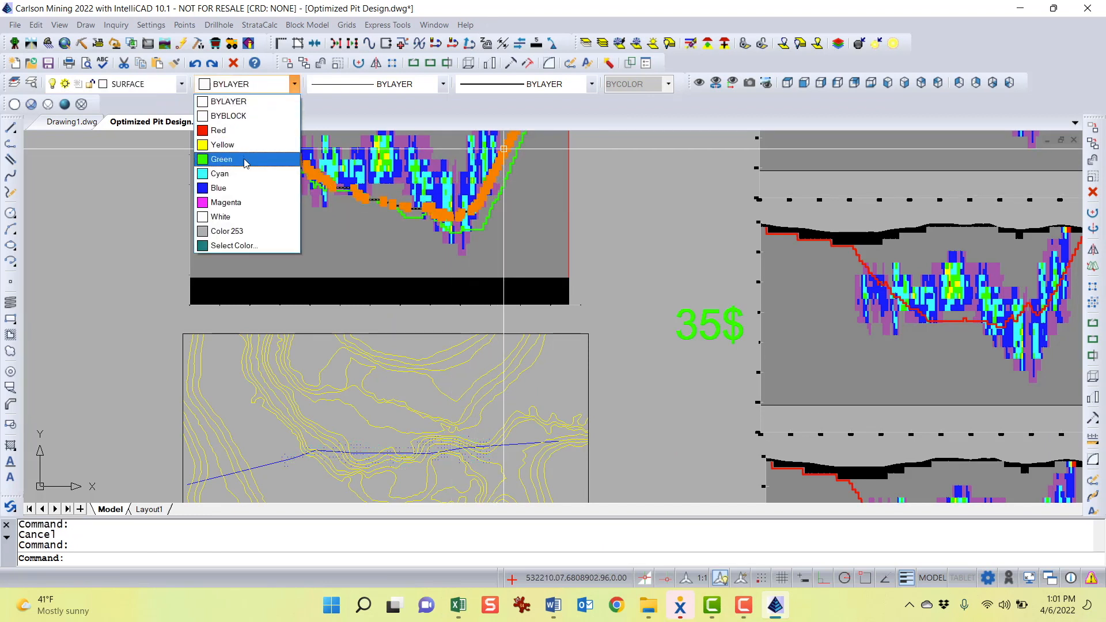
left_click(245, 202)
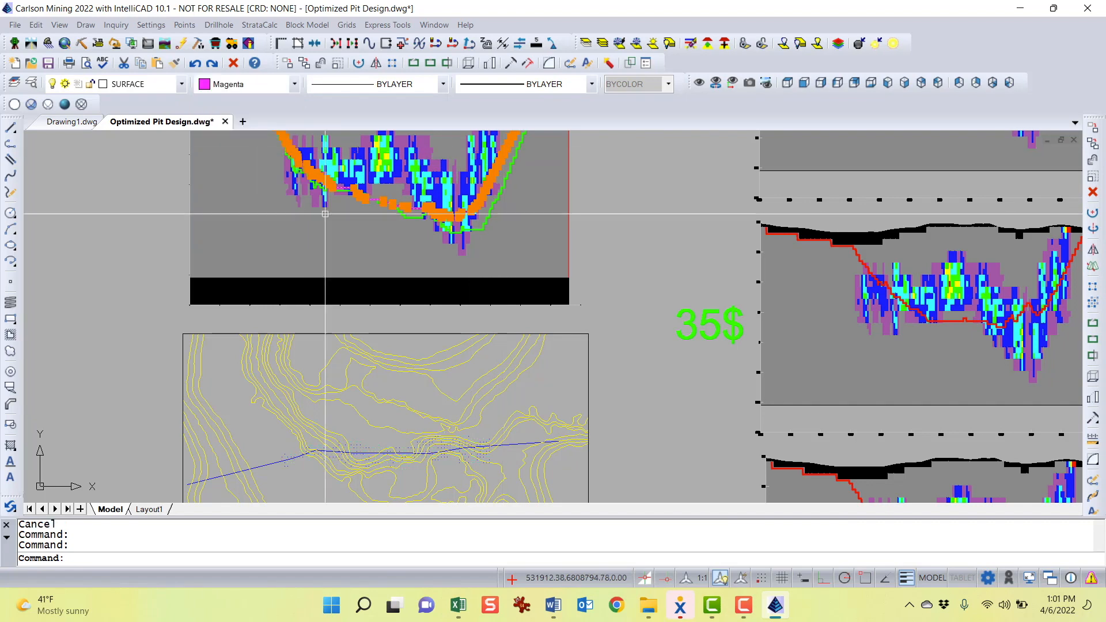
key("Escape")
Zoom and pan through the fence section to compare the green and magenta pit profiles against the blocks
mouse_move(581, 218)
middle_mouse_down()
mouse_move(642, 309)
mouse_move(735, 380)
mouse_move(732, 359)
middle_mouse_up()
scroll(395, 254, "up", 2)
scroll(567, 346, "up", 3)
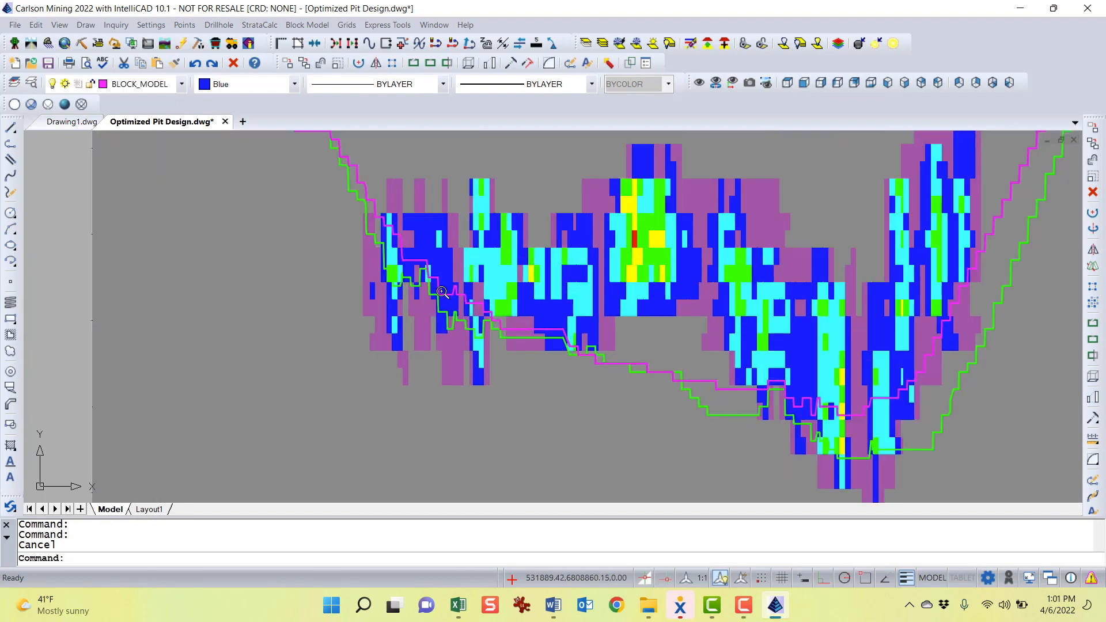
scroll(575, 346, "down", 1)
middle_click_drag(574, 347, 514, 331)
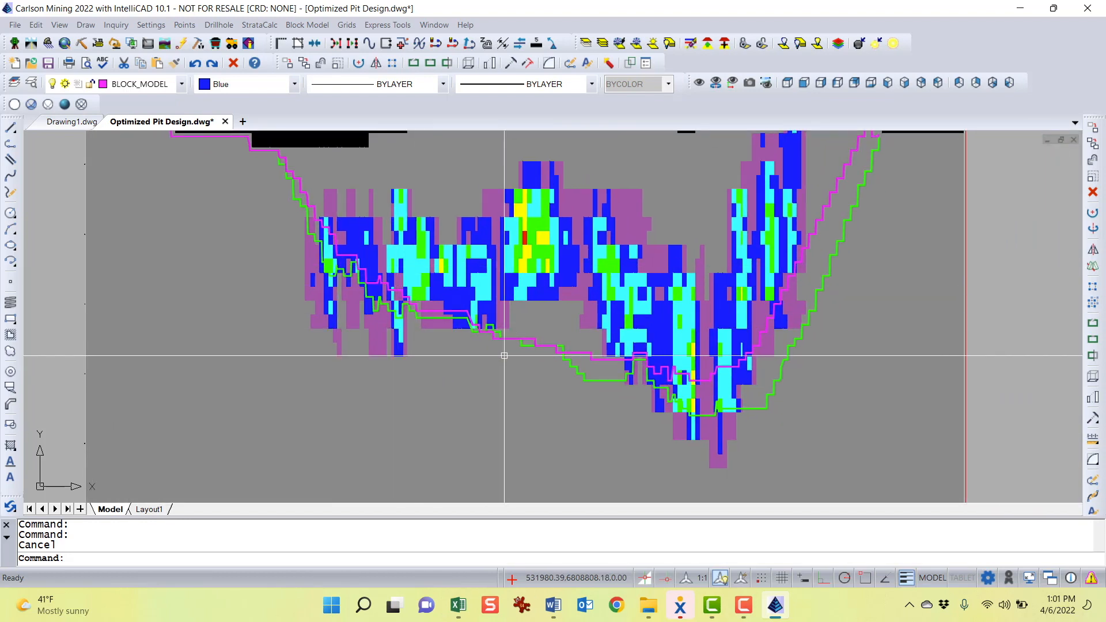
scroll(655, 399, "down", 4)
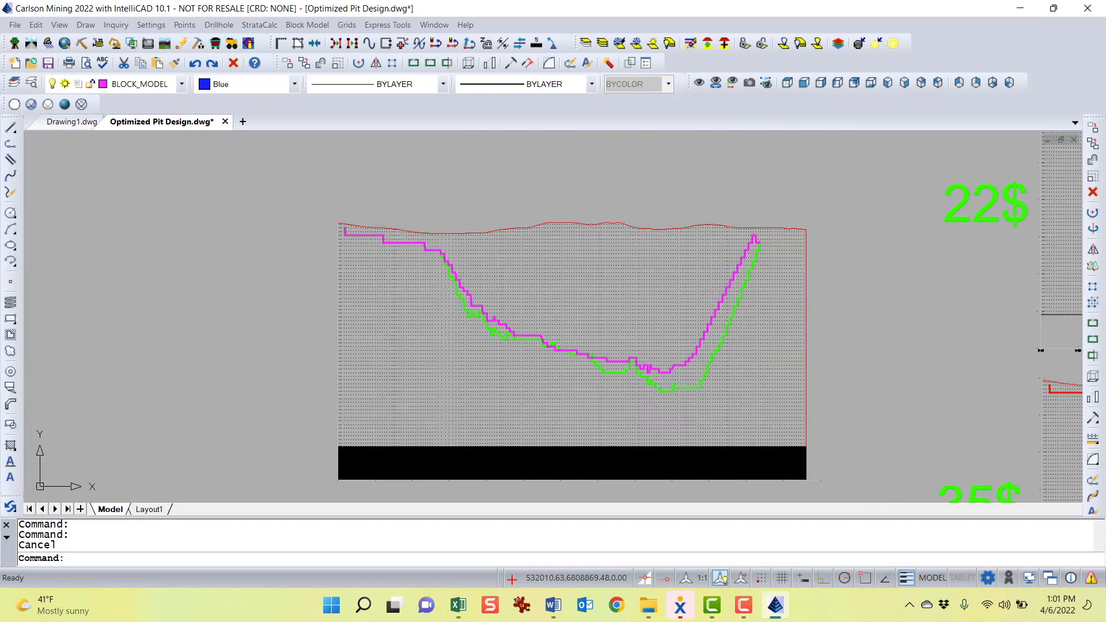
mouse_move(545, 339)
middle_mouse_down()
mouse_move(622, 165)
mouse_move(647, 191)
mouse_move(596, 277)
middle_mouse_up()
scroll(614, 233, "up", 3)
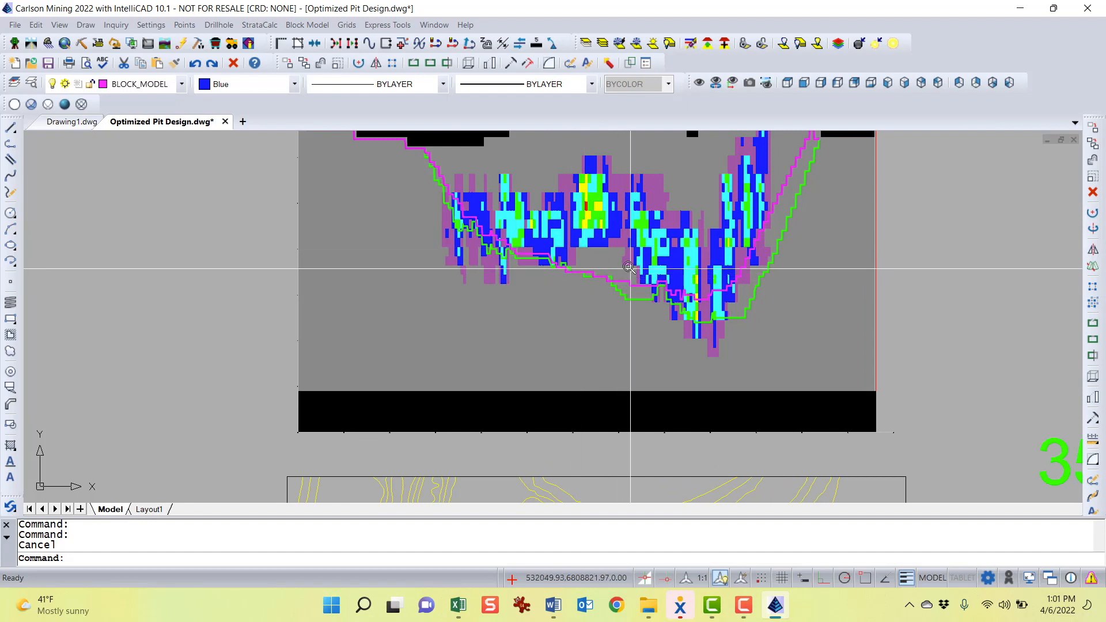
scroll(588, 243, "up", 2)
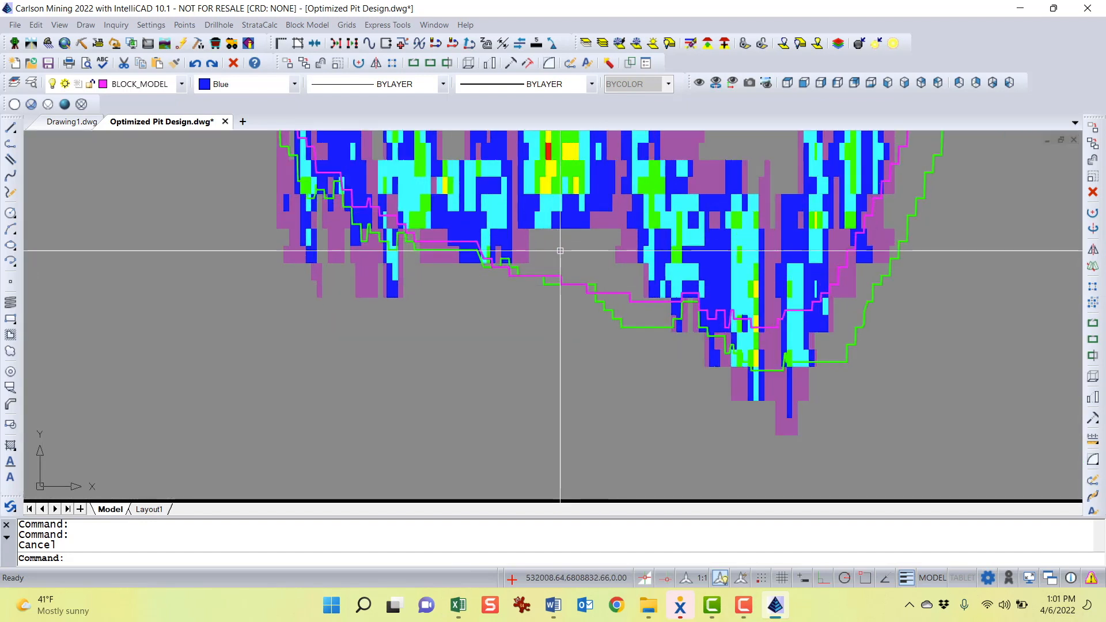
scroll(550, 291, "down", 5)
middle_click_drag(541, 320, 588, 129)
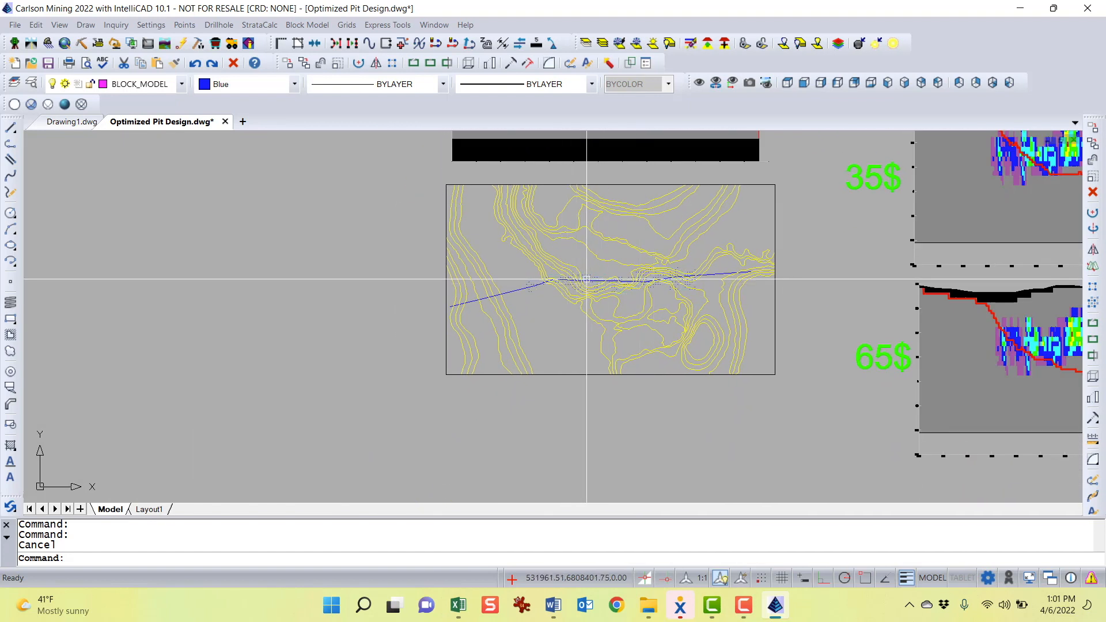
scroll(582, 295, "up", 4)
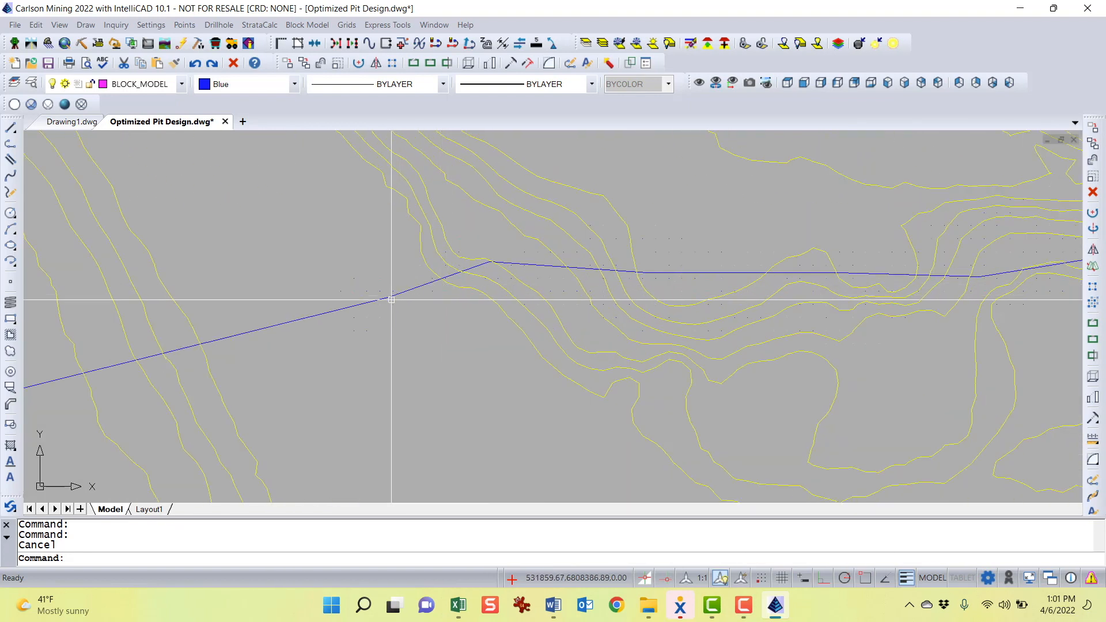
Zoom and pan around the section polyline on the contour map and the price-labelled sections
left_click(267, 326)
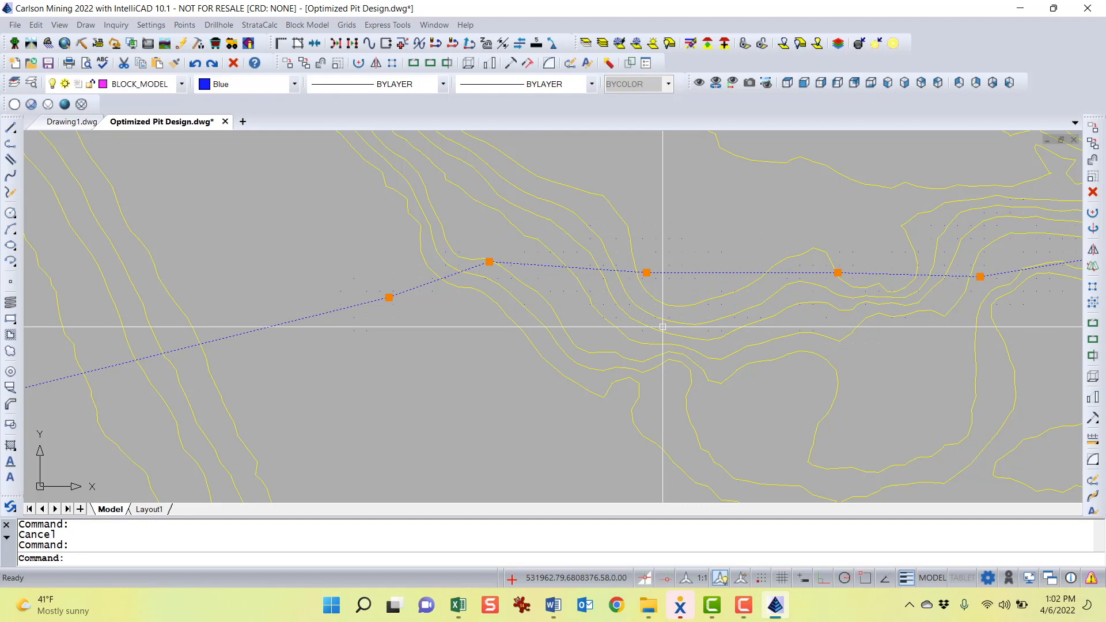
scroll(662, 326, "down", 3)
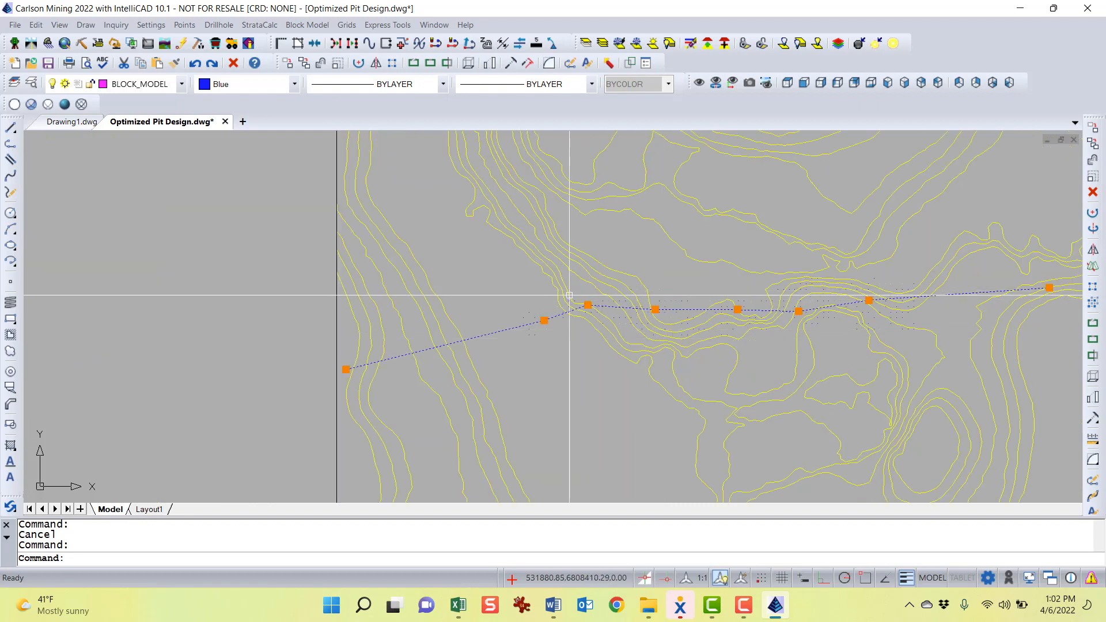
scroll(727, 361, "down", 2)
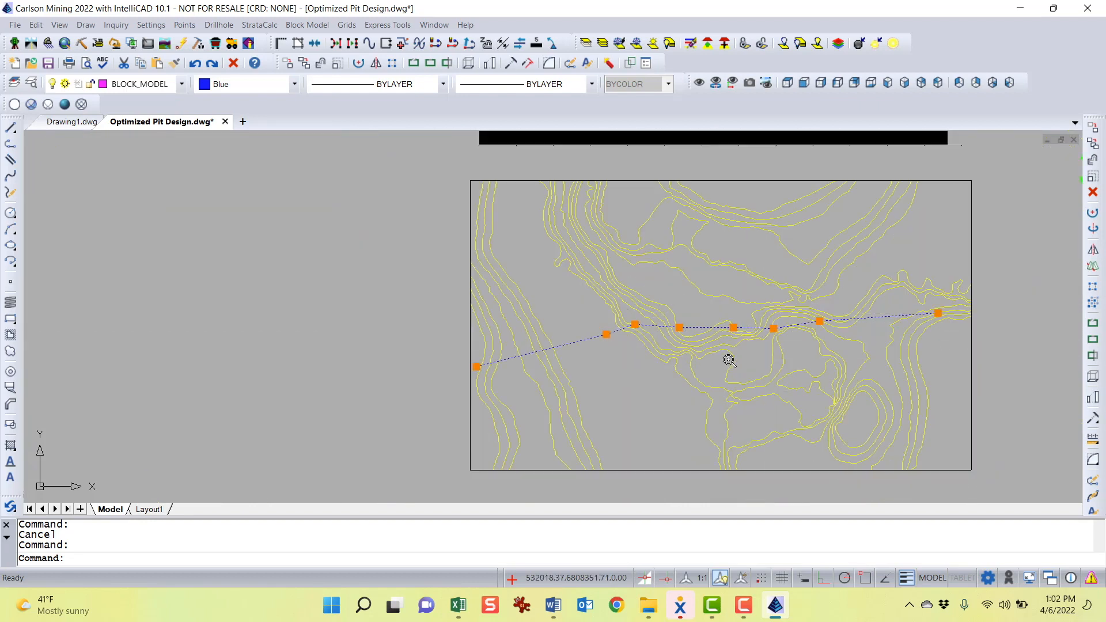
scroll(782, 316, "down", 1)
middle_click_drag(782, 316, 603, 342)
key("Escape")
mouse_move(787, 339)
middle_mouse_down()
mouse_move(682, 361)
mouse_move(671, 334)
middle_mouse_up()
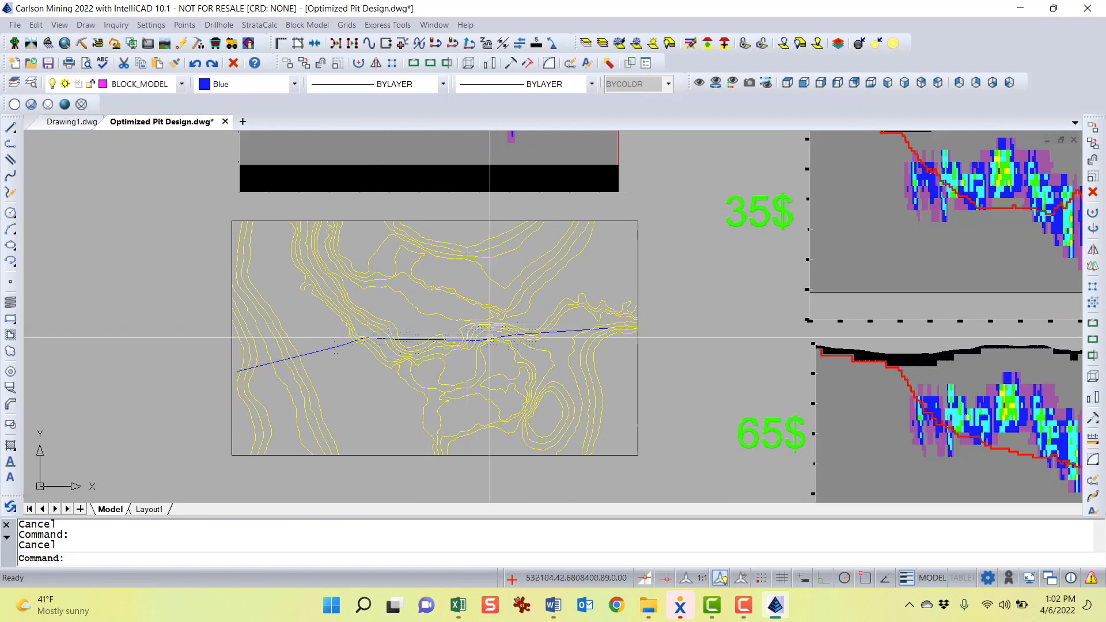
scroll(482, 349, "down", 1)
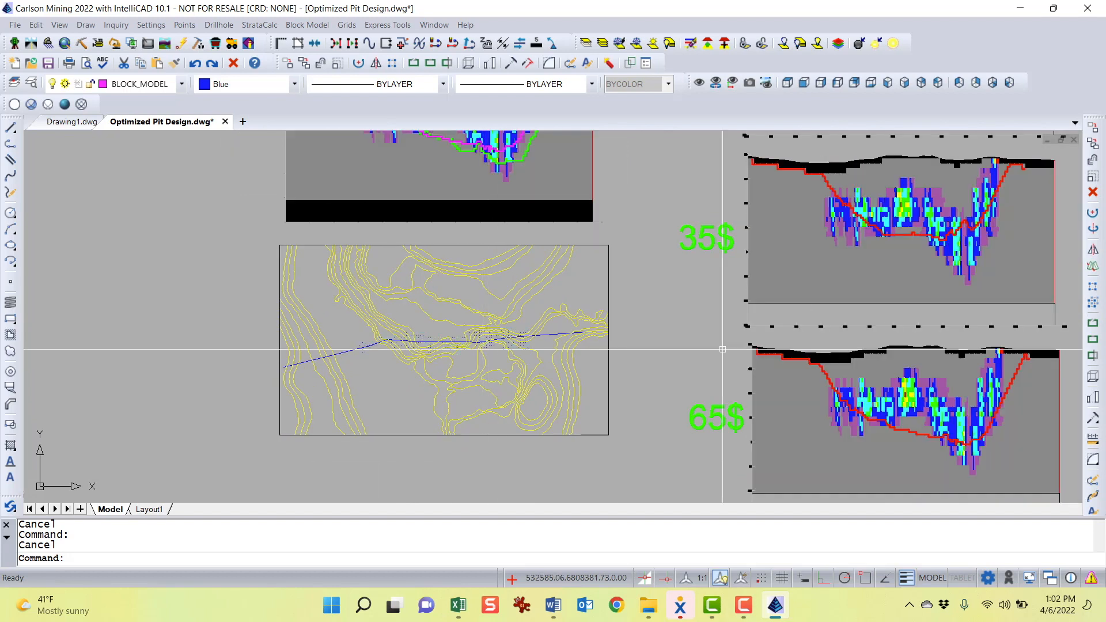
middle_click_drag(925, 312, 886, 326)
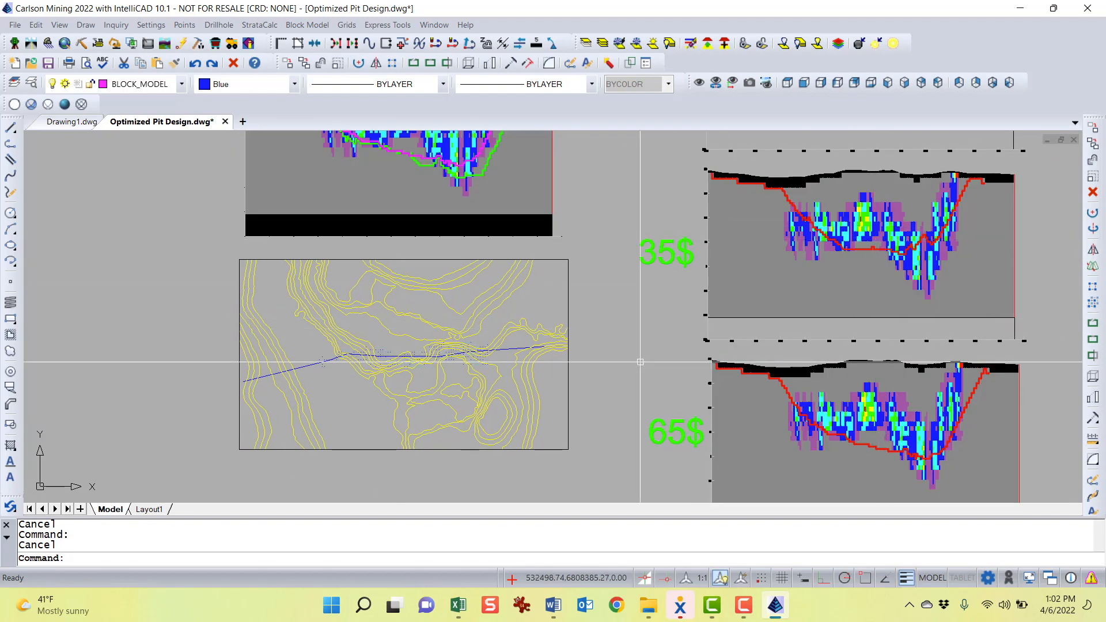
mouse_move(646, 367)
middle_mouse_down()
mouse_move(701, 352)
mouse_move(682, 363)
middle_mouse_up()
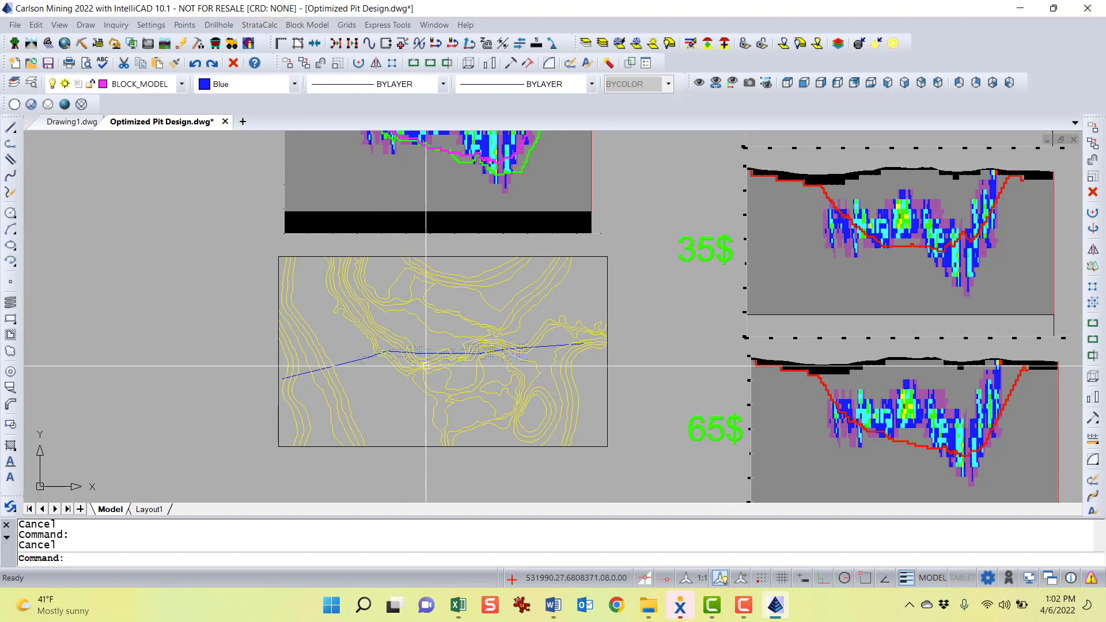
left_click(264, 25)
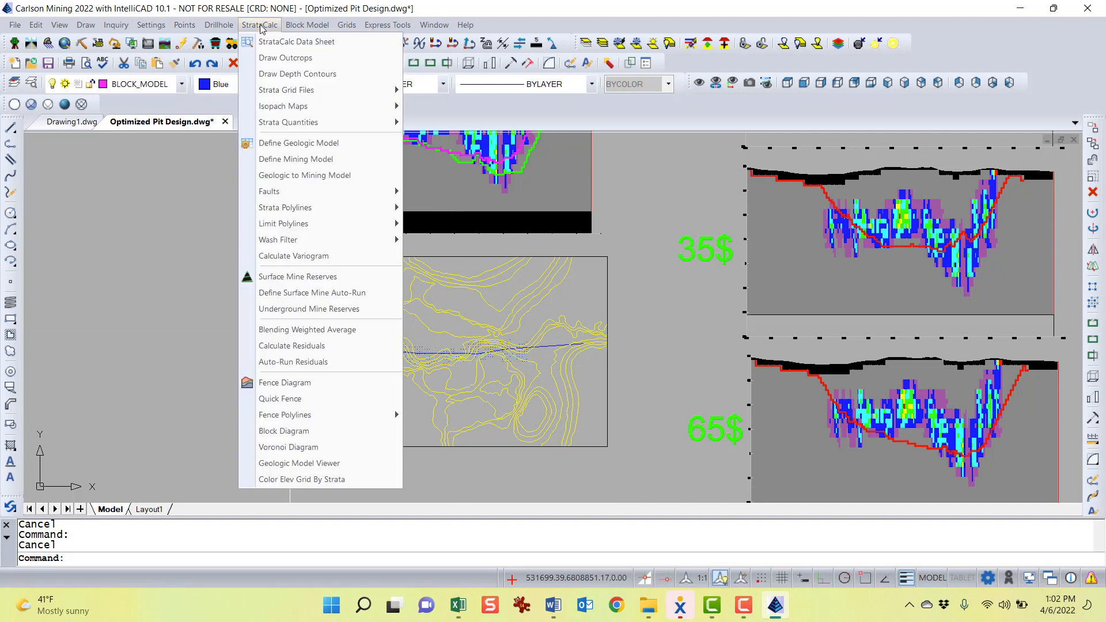
left_click(325, 382)
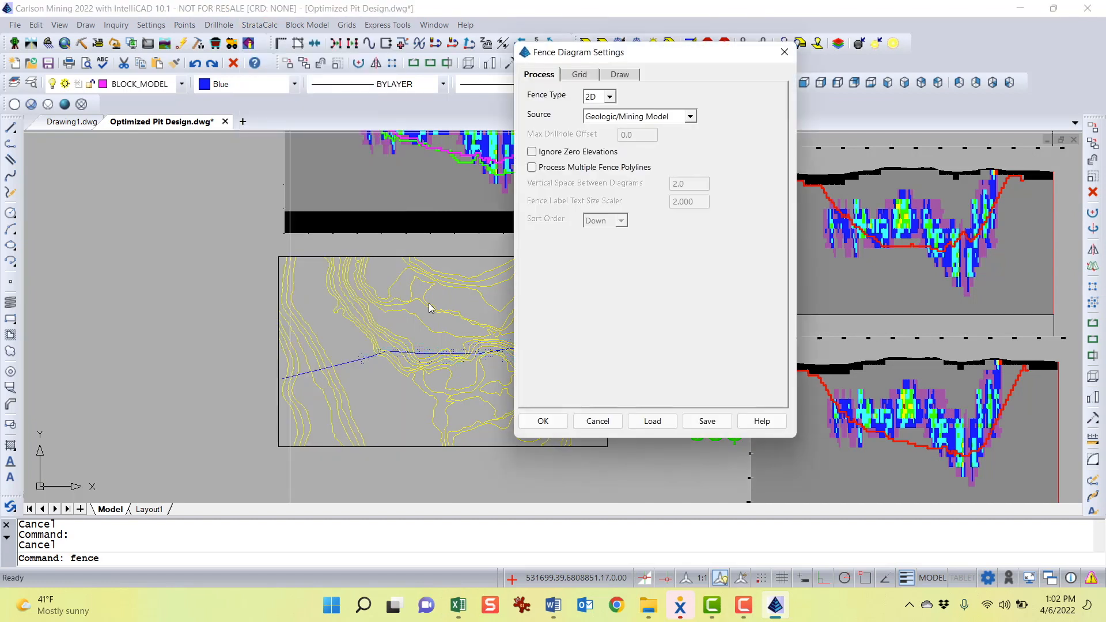
left_click(609, 97)
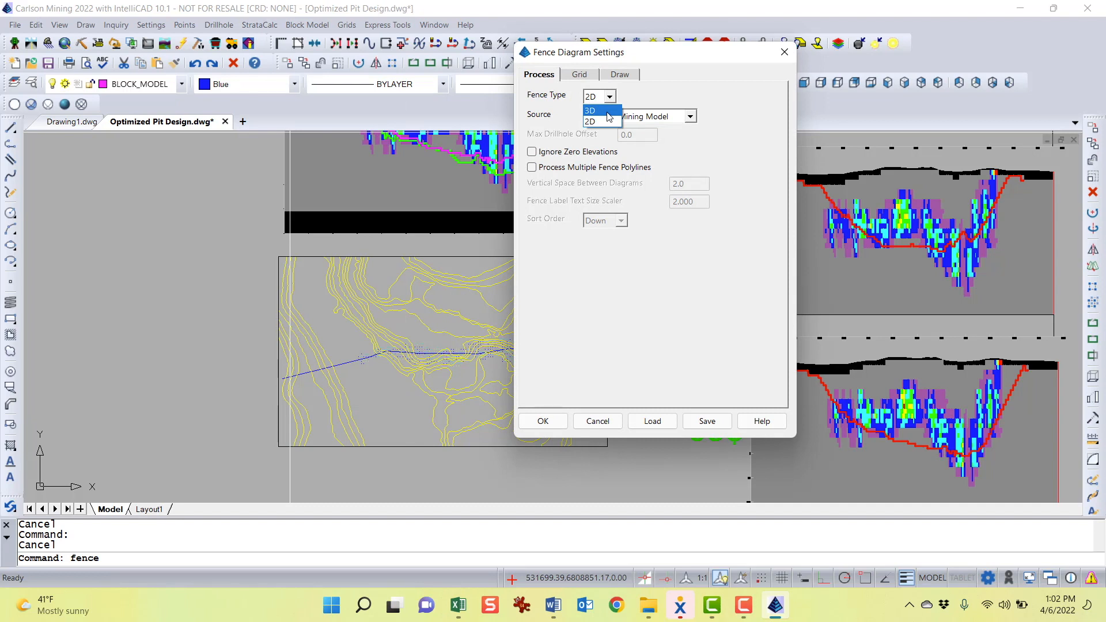
key("Escape")
key("Escape")
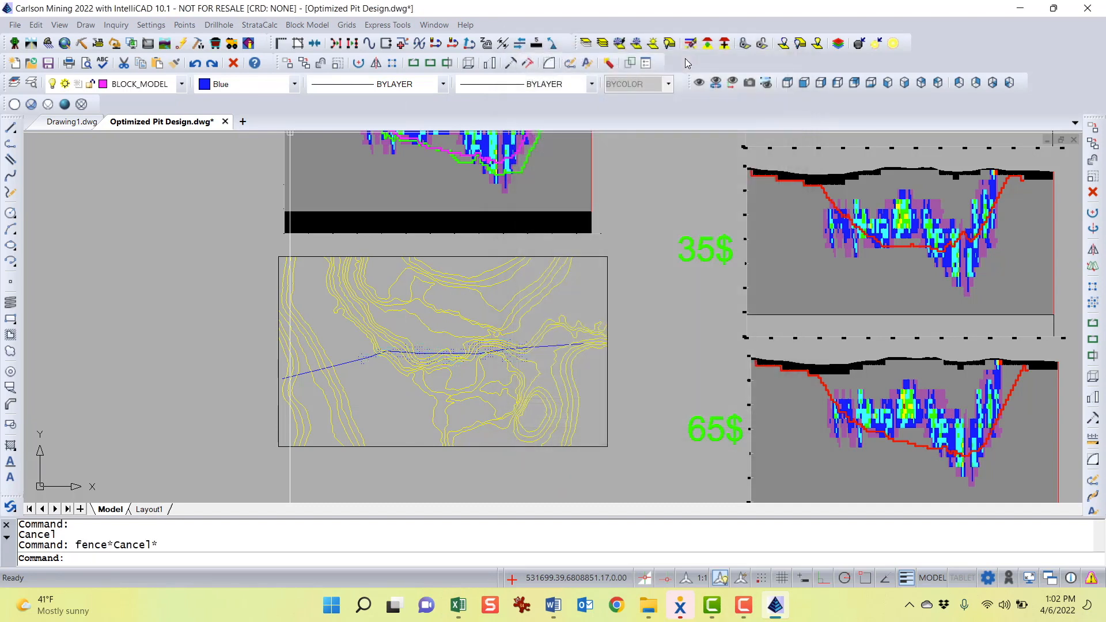
Draw a short vertical polyline crossing the section line on the contour map
middle_click_drag(658, 209, 661, 190)
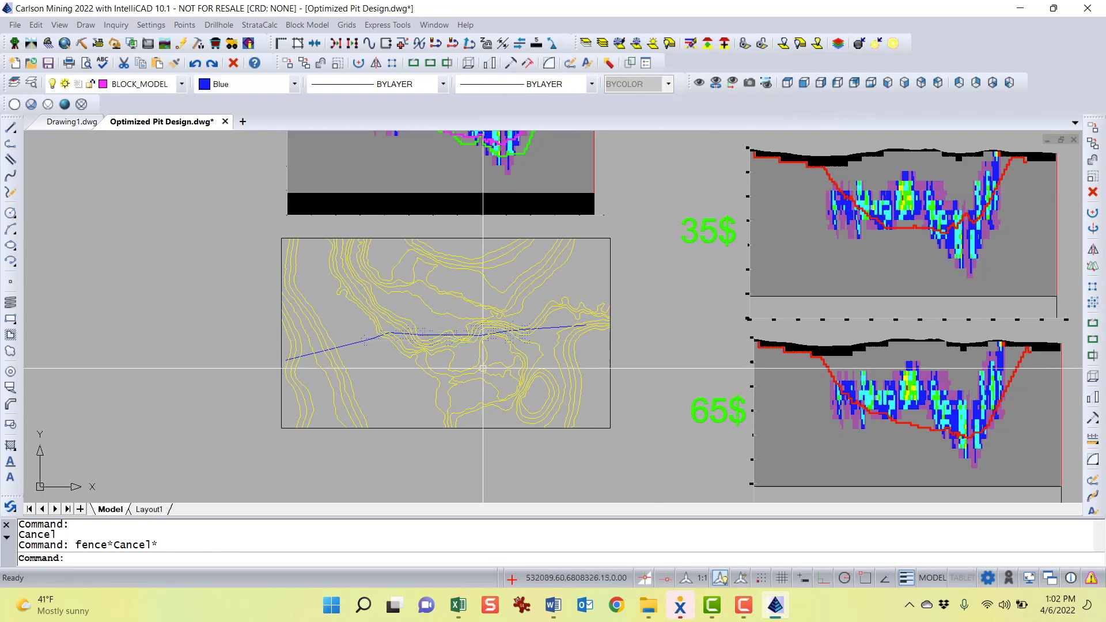
type("pl")
key("Return")
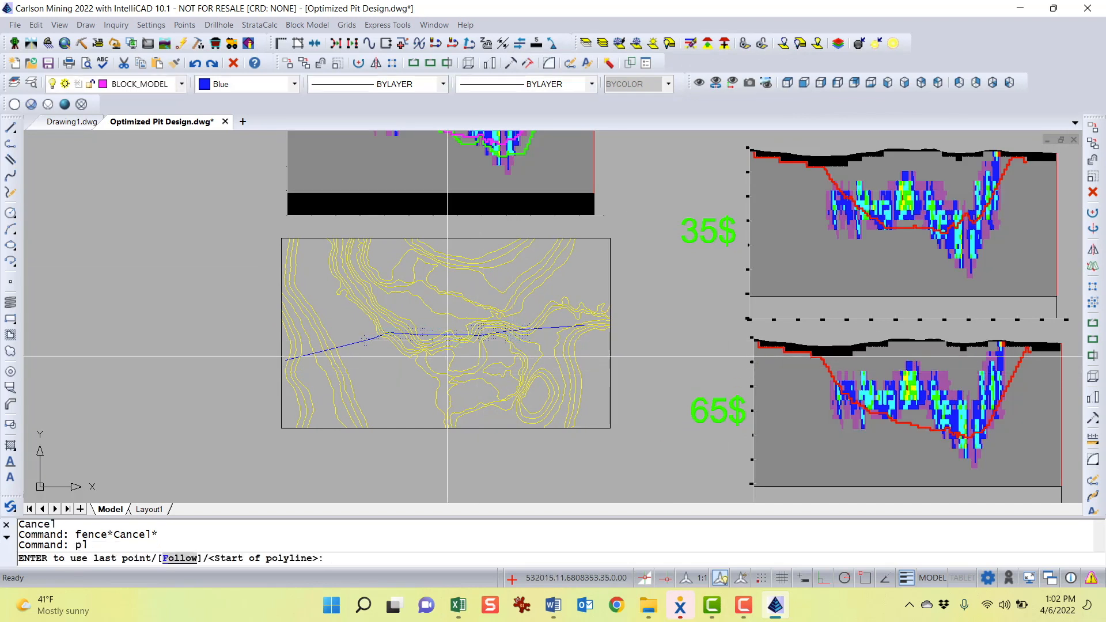
left_click(436, 384)
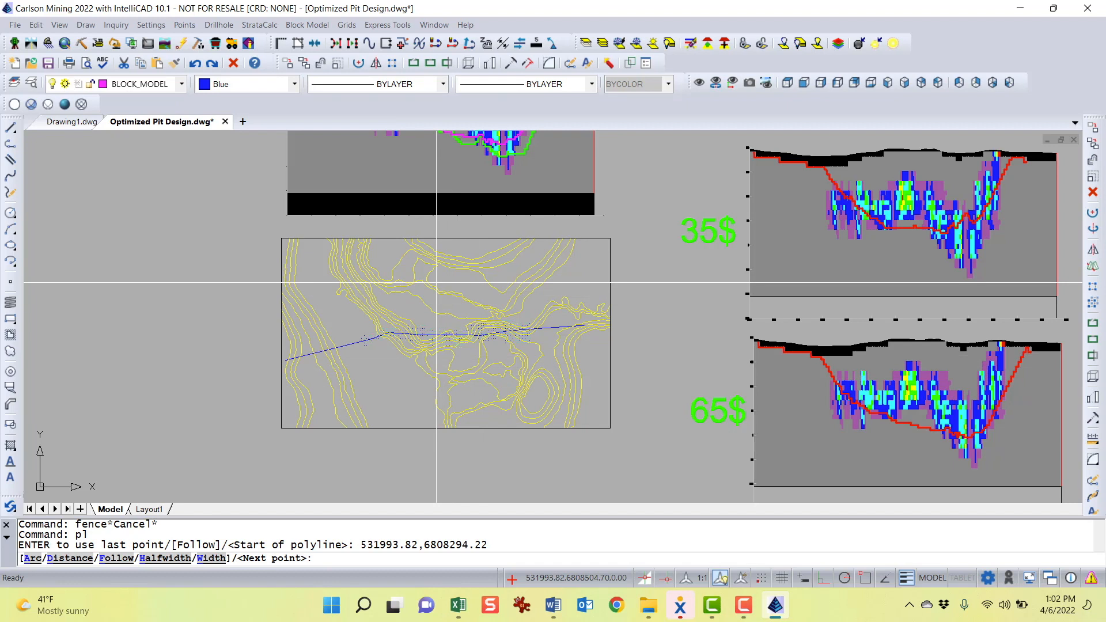
left_click(436, 283)
key("Return")
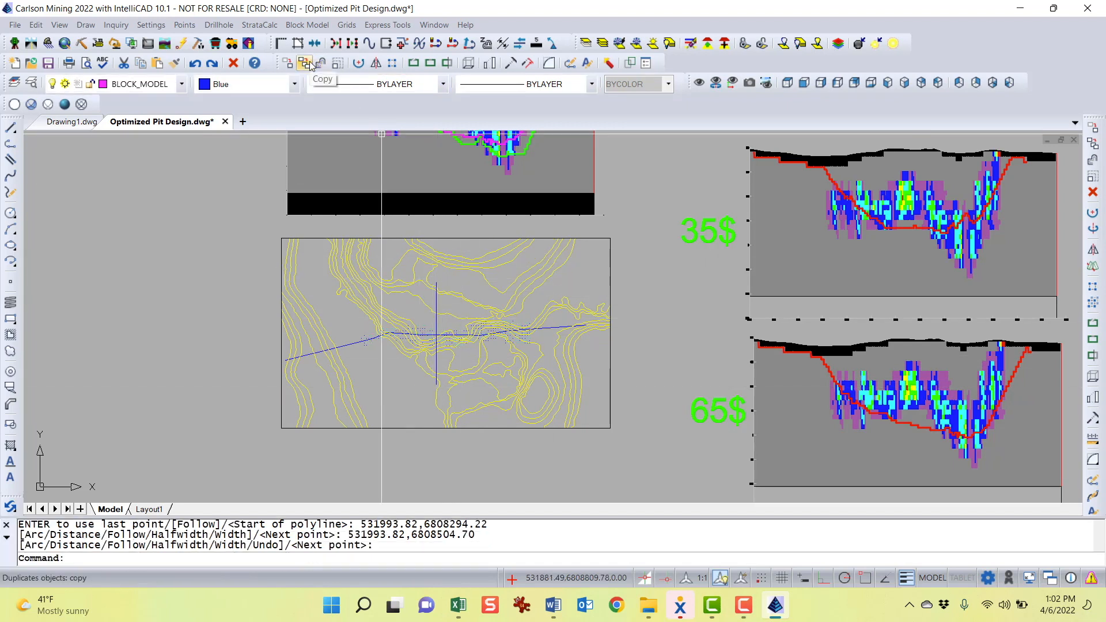
Start a Fence Diagram with the fence type set to 3D, reviewing the Grid and Draw settings before accepting
left_click(266, 25)
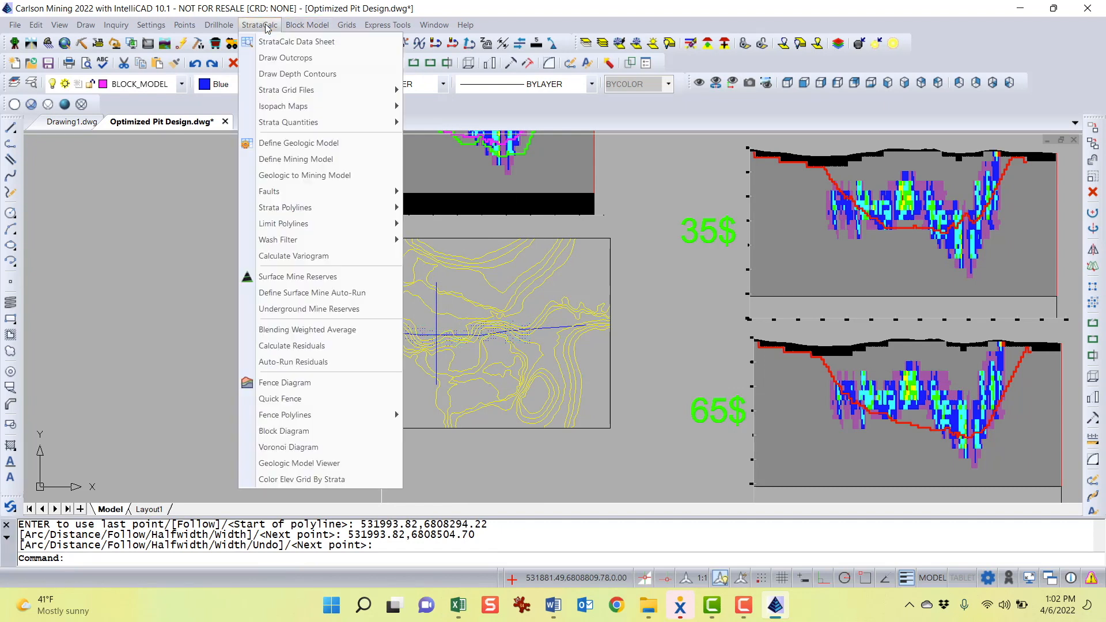
left_click(288, 382)
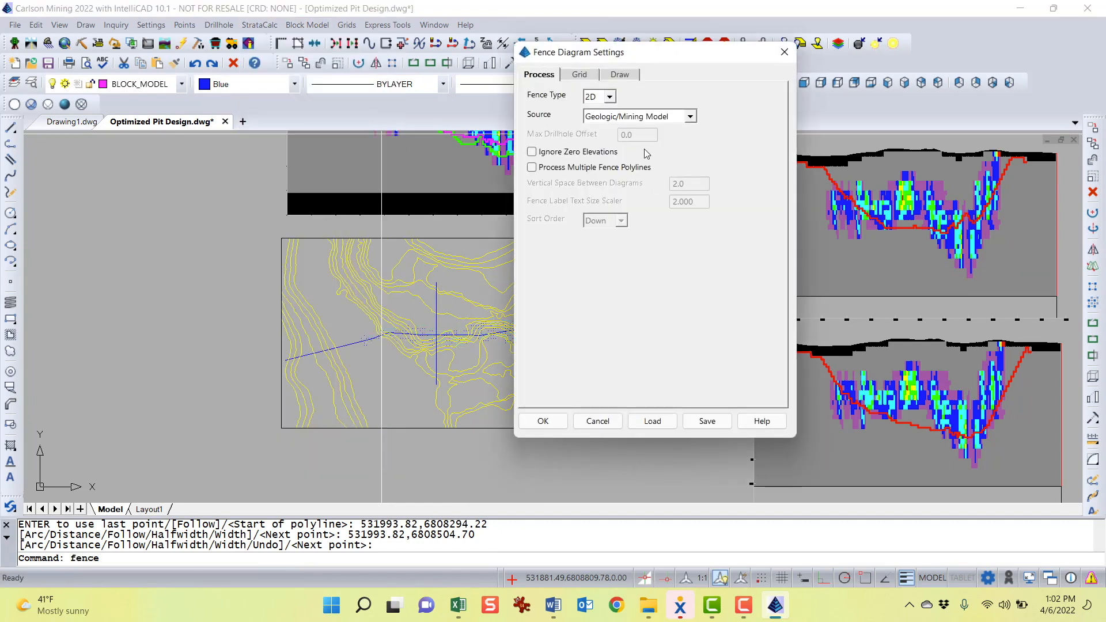
left_click(609, 97)
left_click(605, 113)
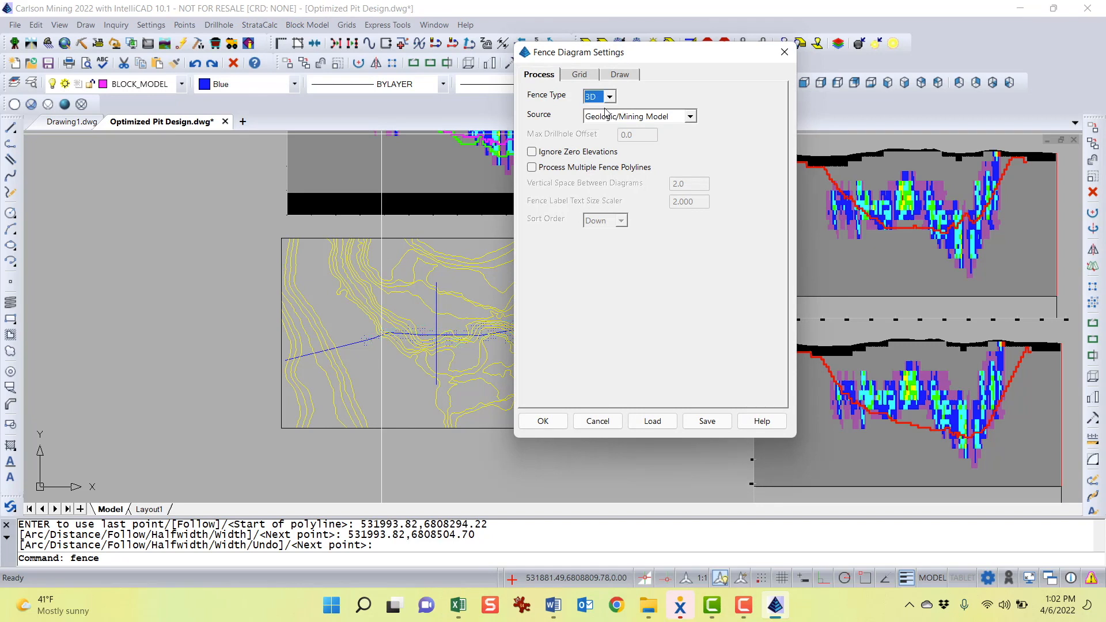
left_click(590, 78)
left_click(633, 78)
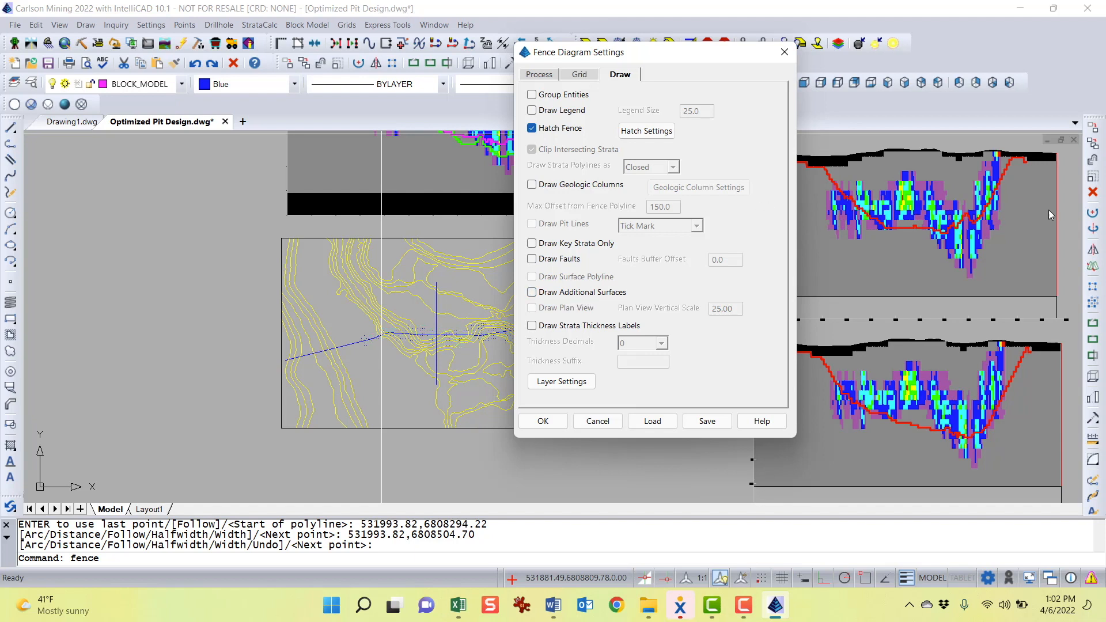
left_click(543, 421)
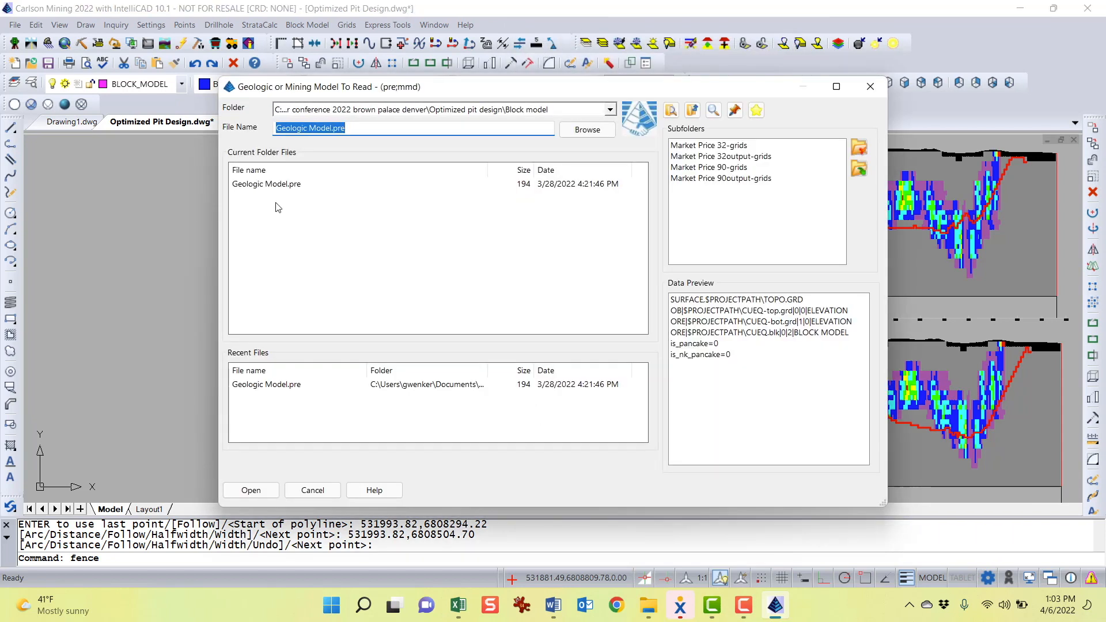
Open Geologic Model.pre as the source model and pick the new vertical polyline for the fence
double_click(279, 184)
double_click(279, 185)
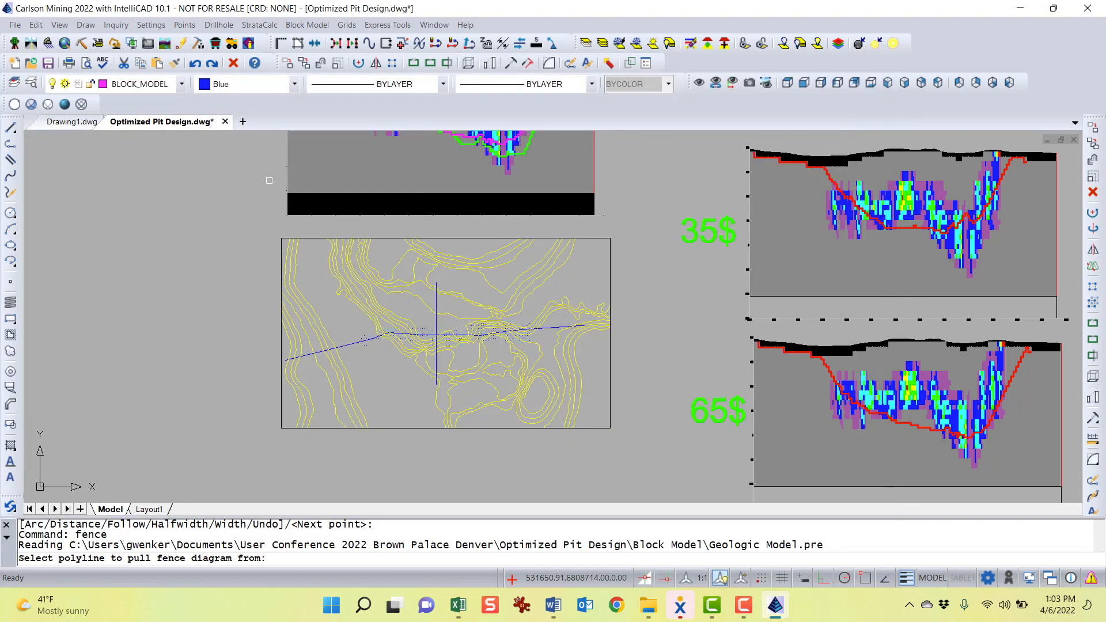
left_click(437, 302)
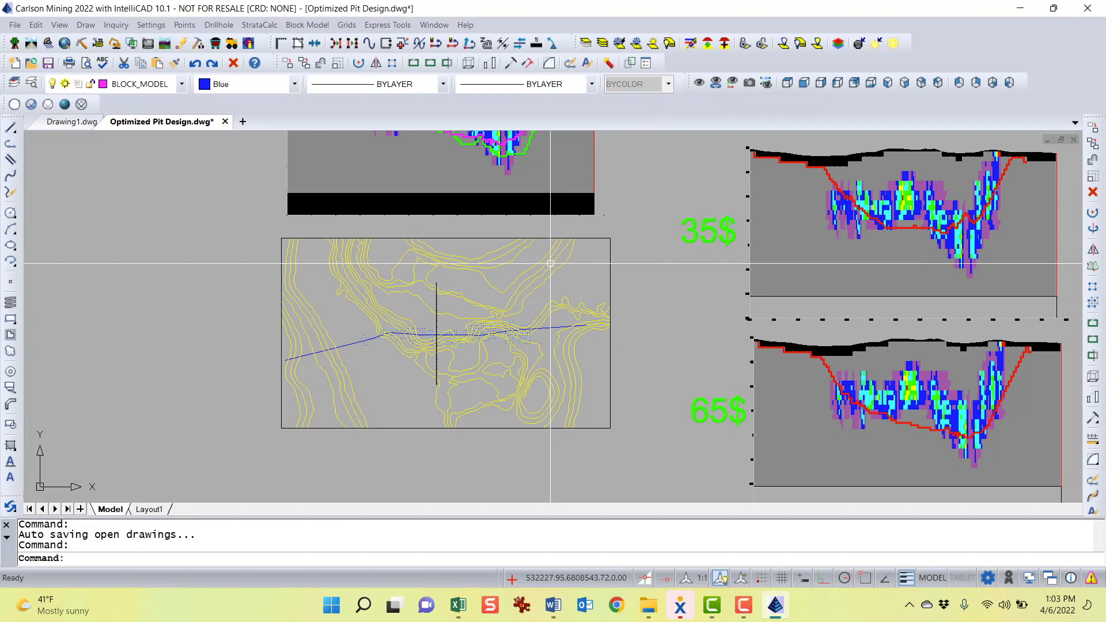
right_click(522, 261, "shift")
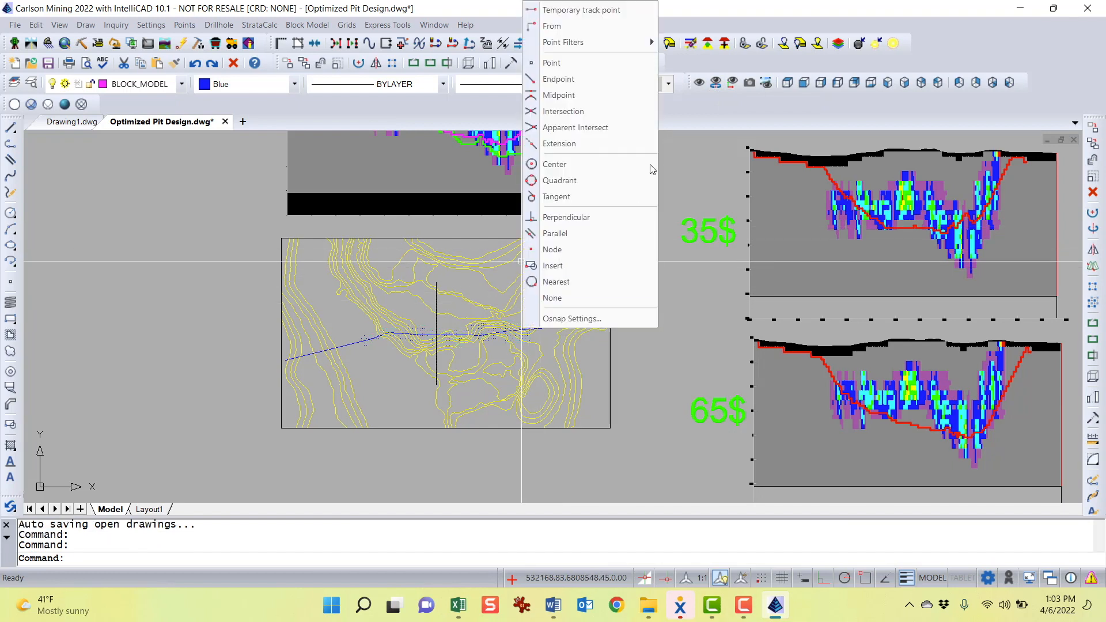
key("Escape")
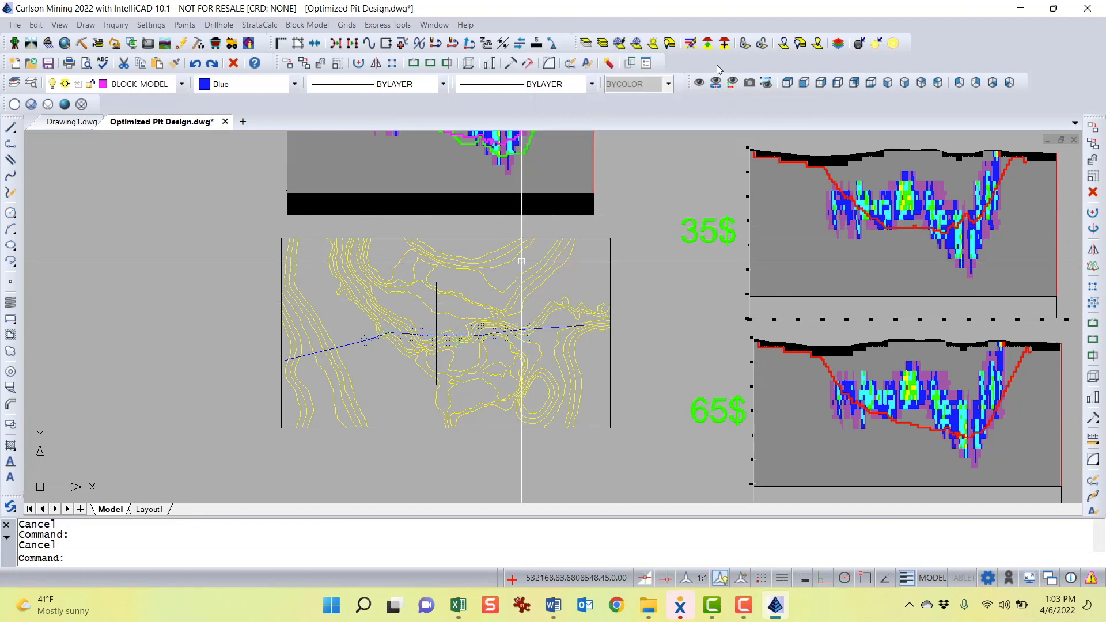
right_click(716, 64)
left_click(854, 109)
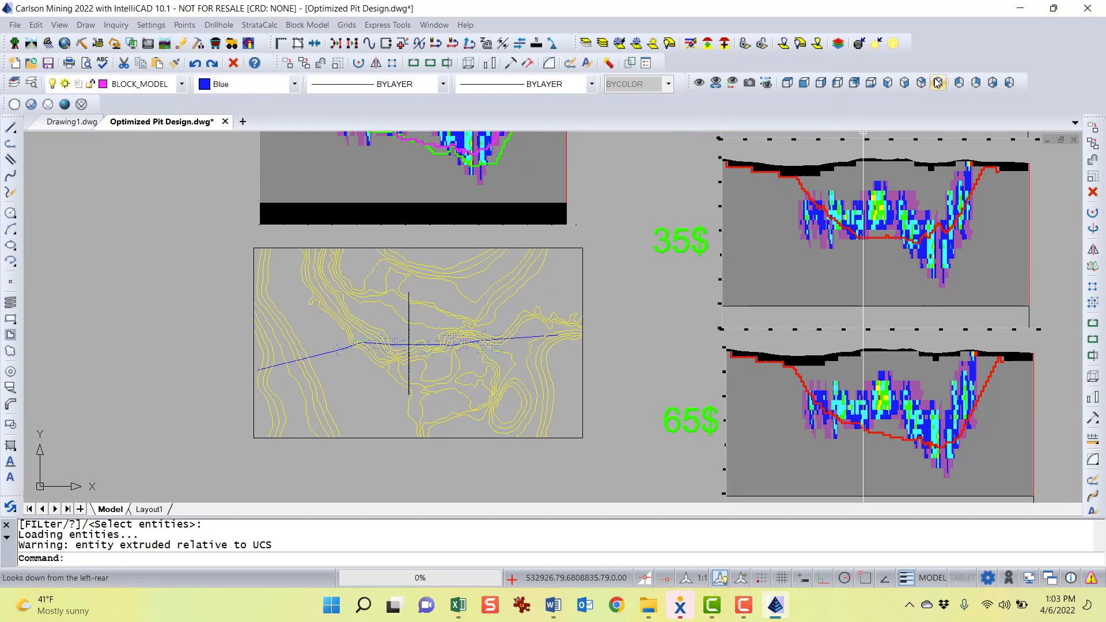
Switch to the Right view in Realistic visual style to inspect the new 3D fence section
left_click(825, 85)
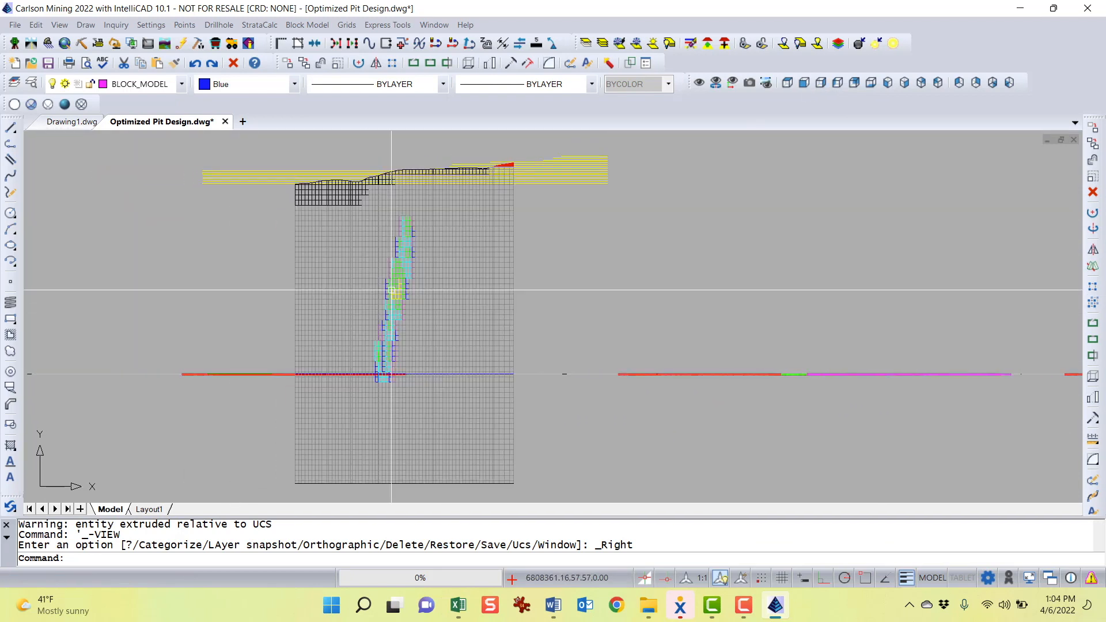
left_click(64, 106)
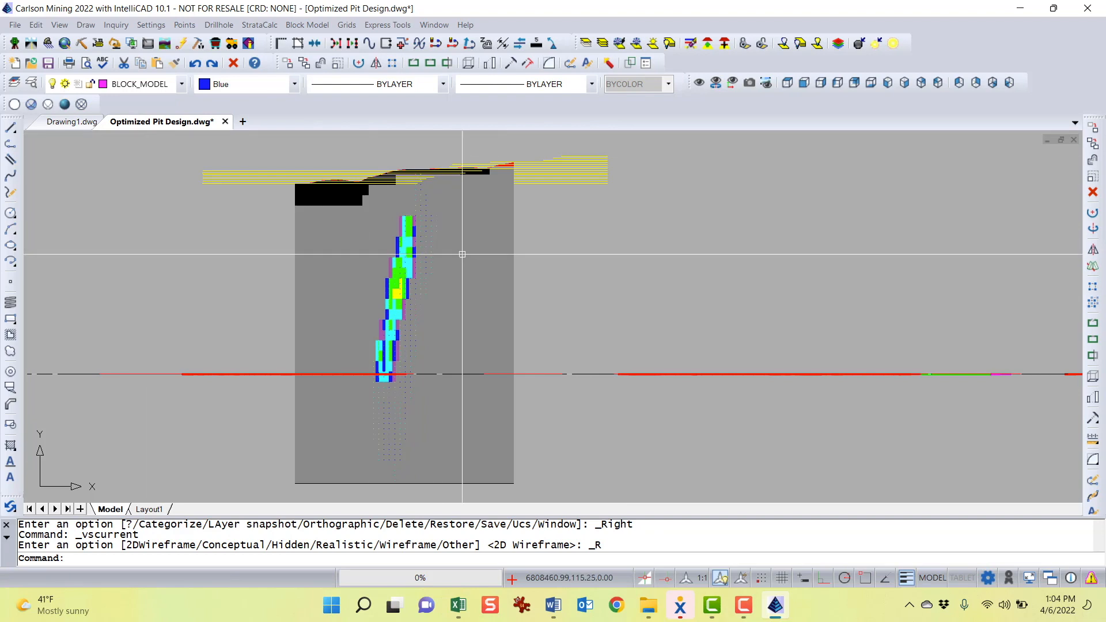
scroll(411, 292, "up", 4)
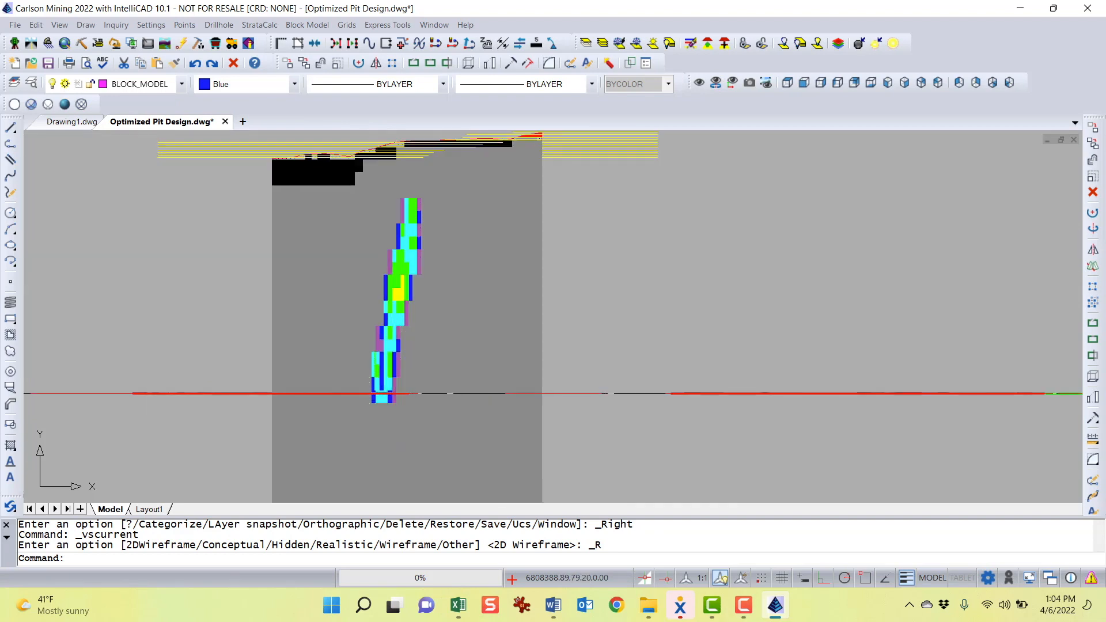
scroll(445, 167, "down", 2)
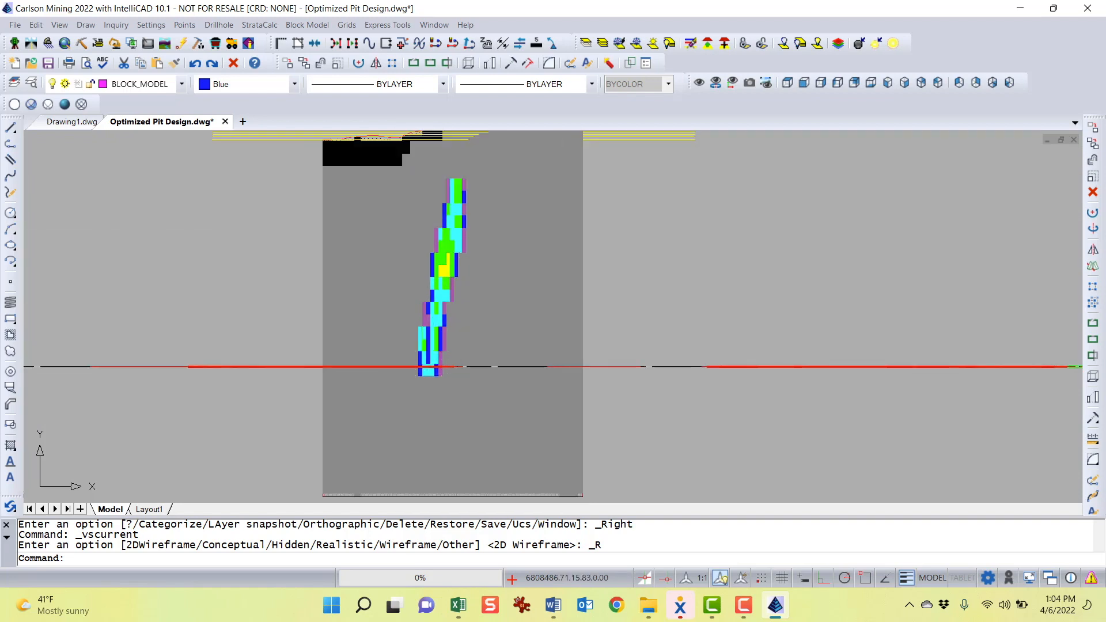
scroll(484, 222, "up", 3)
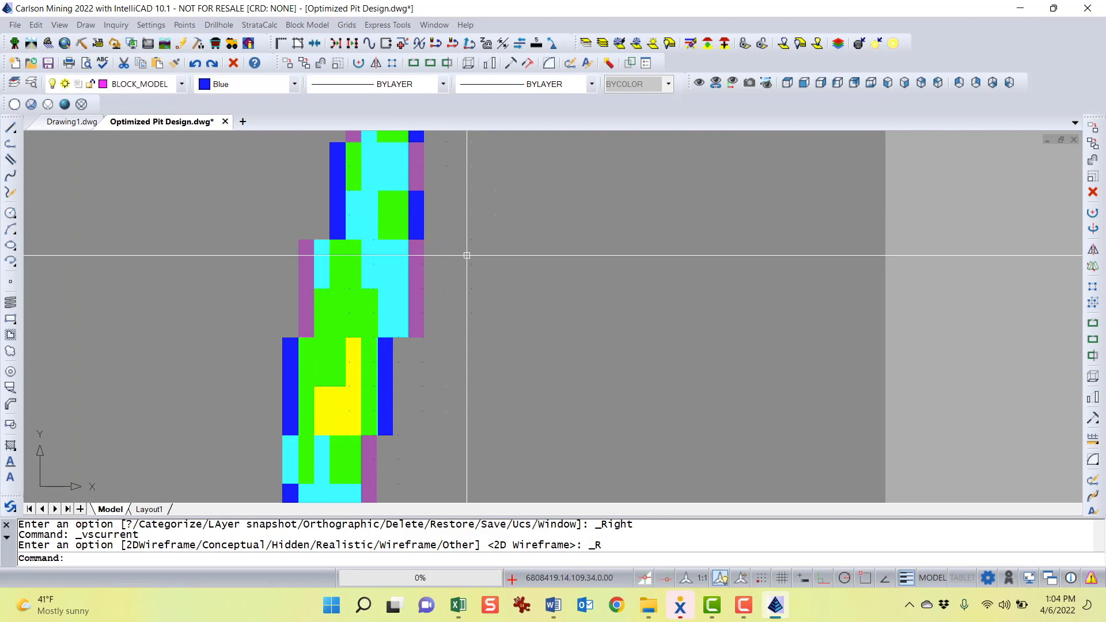
scroll(472, 256, "down", 5)
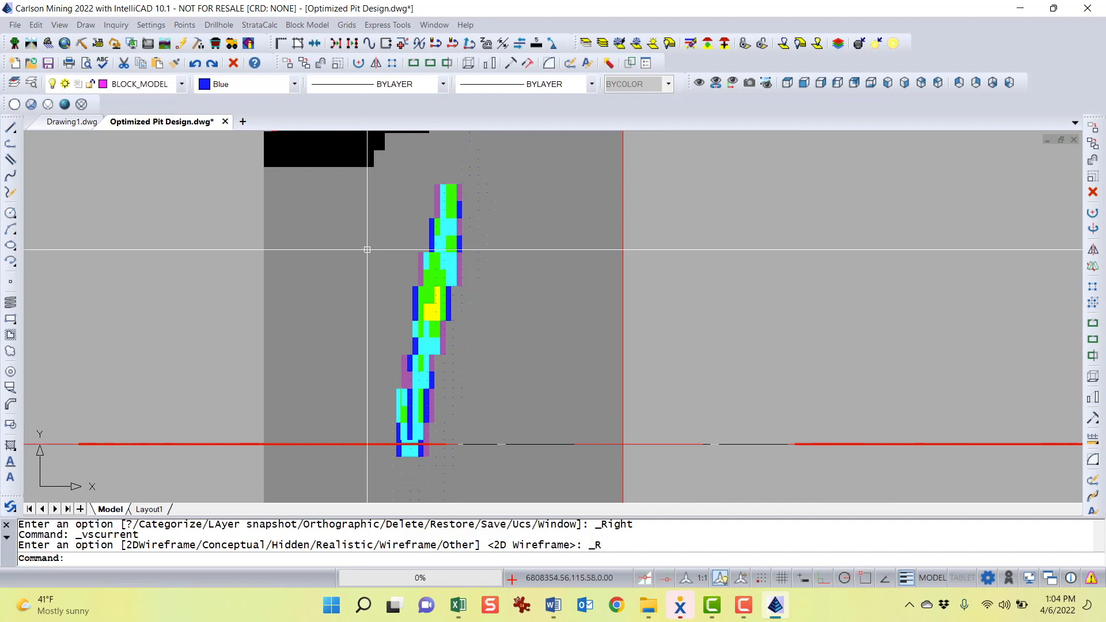
scroll(420, 271, "down", 2)
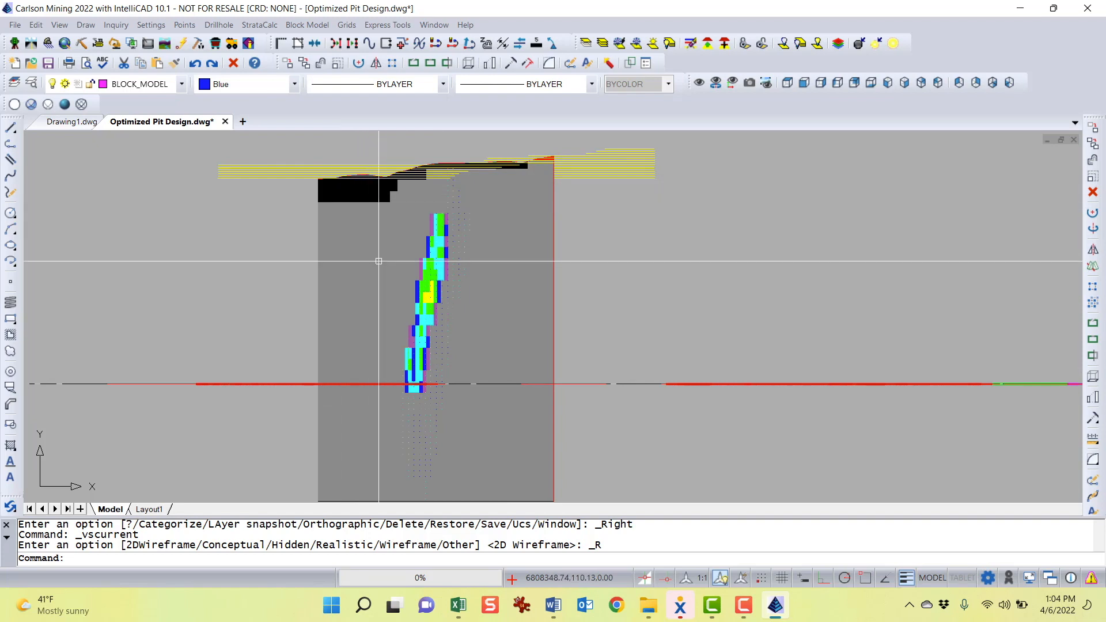
scroll(486, 278, "down", 2)
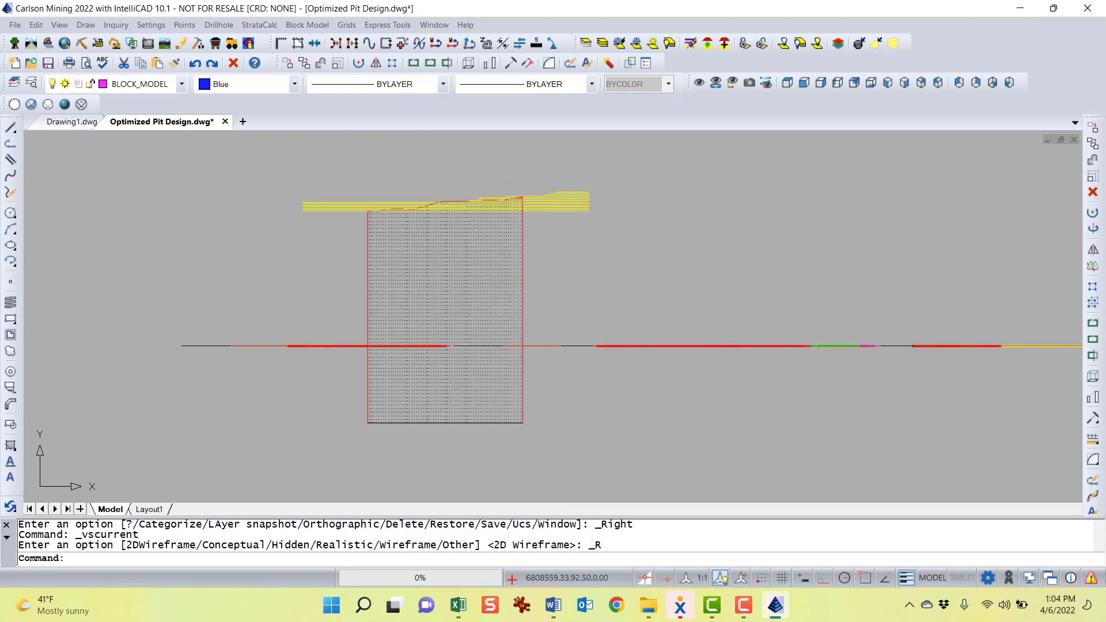
View the 3D fence from the Aerial Right Front viewpoint, then restore the 2D Wireframe visual style
left_click(904, 82)
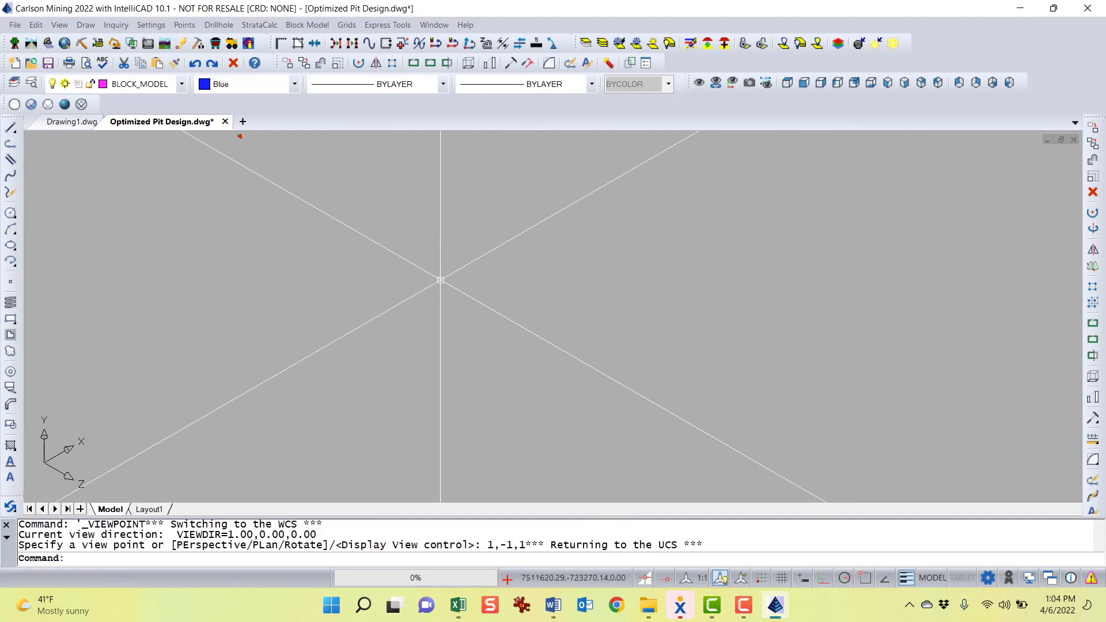
scroll(347, 199, "up", 2)
scroll(347, 200, "up", 5)
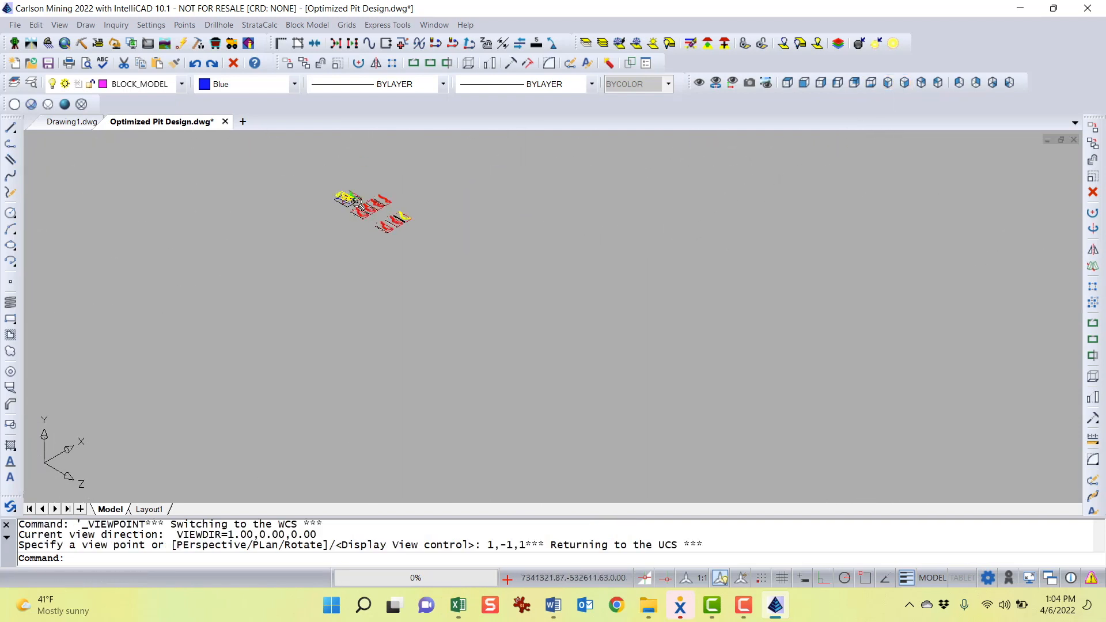
scroll(339, 188, "up", 5)
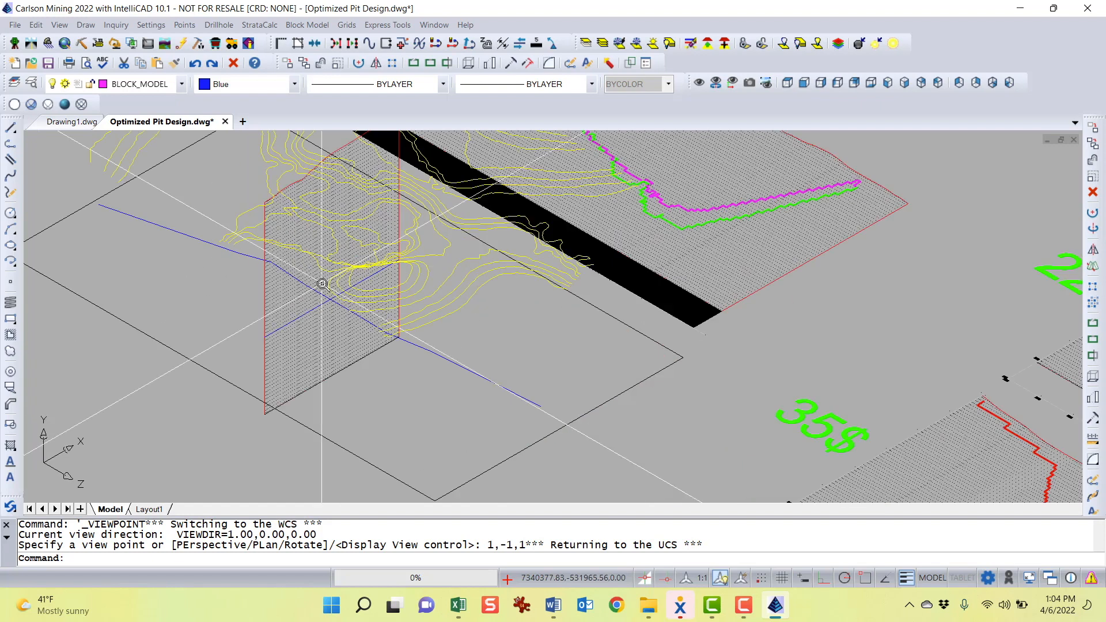
scroll(346, 262, "up", 5)
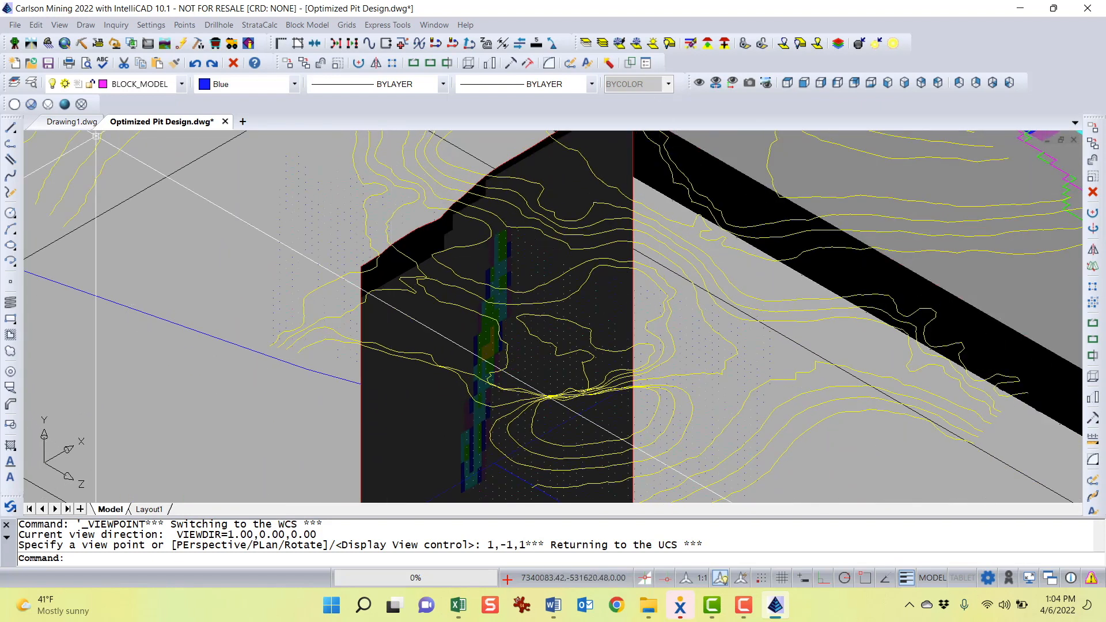
left_click(14, 104)
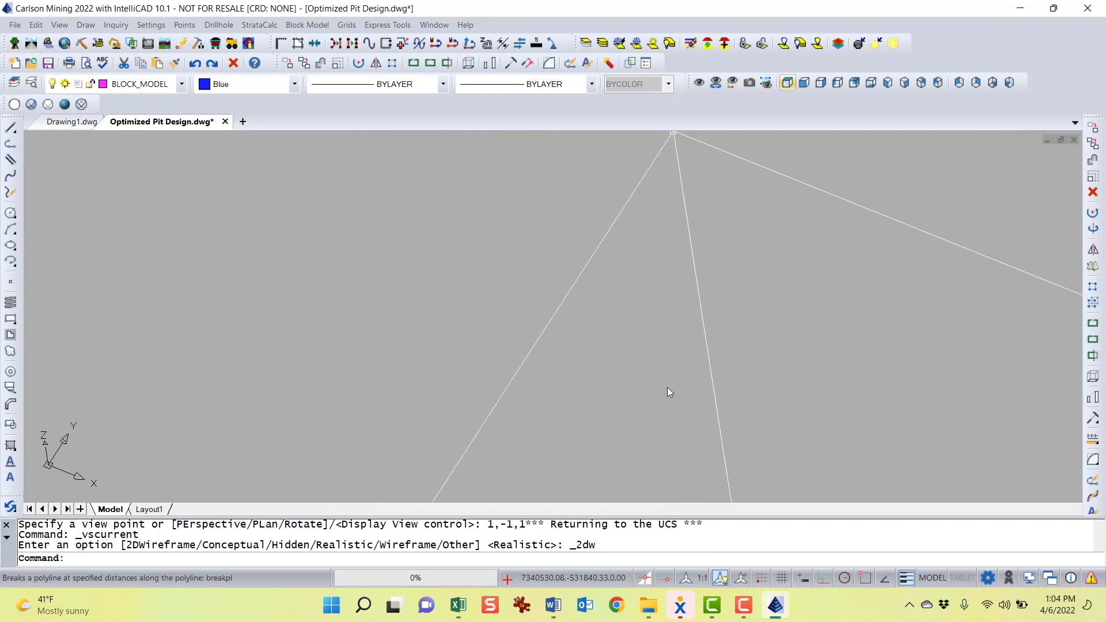
Review the fence diagram figures for each price in the Optimized Pit Design Word document
left_click(553, 606)
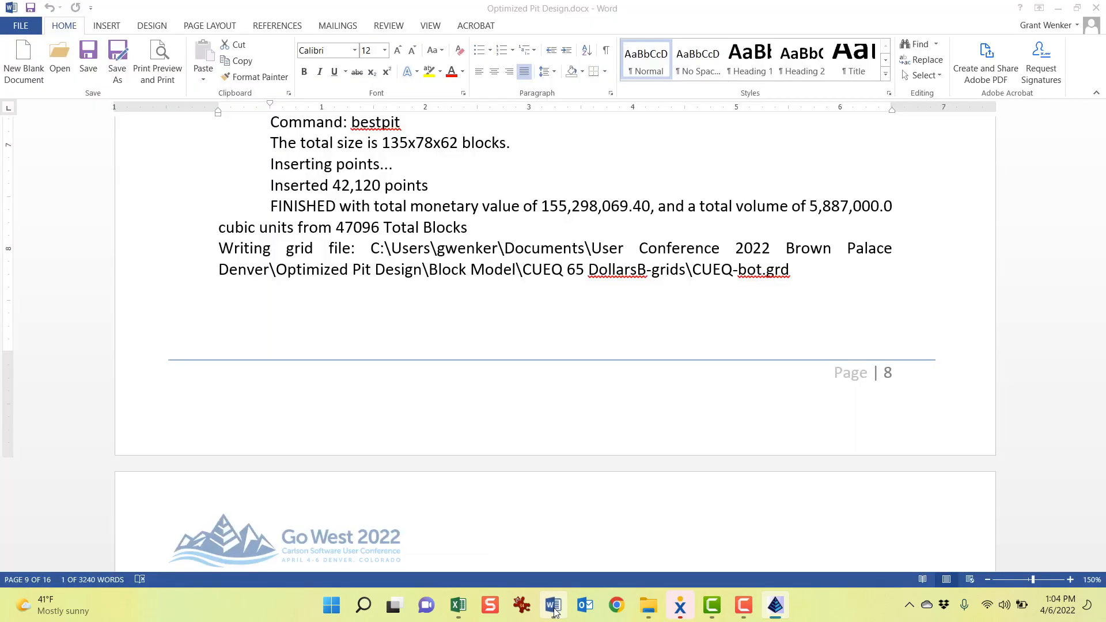
left_click(506, 211)
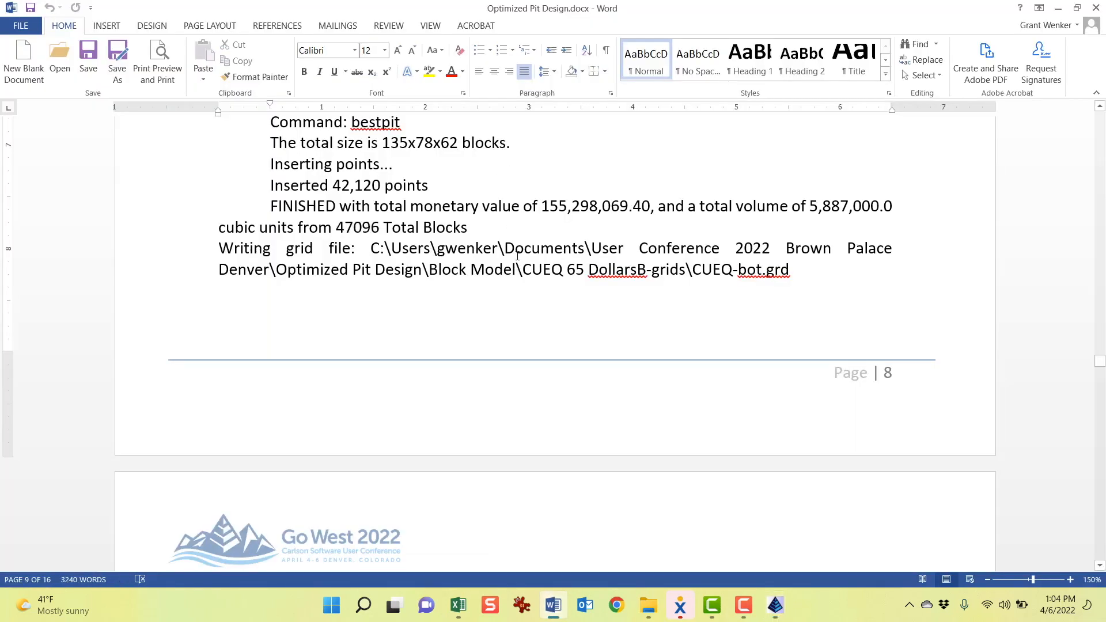
scroll(516, 256, "down", 6)
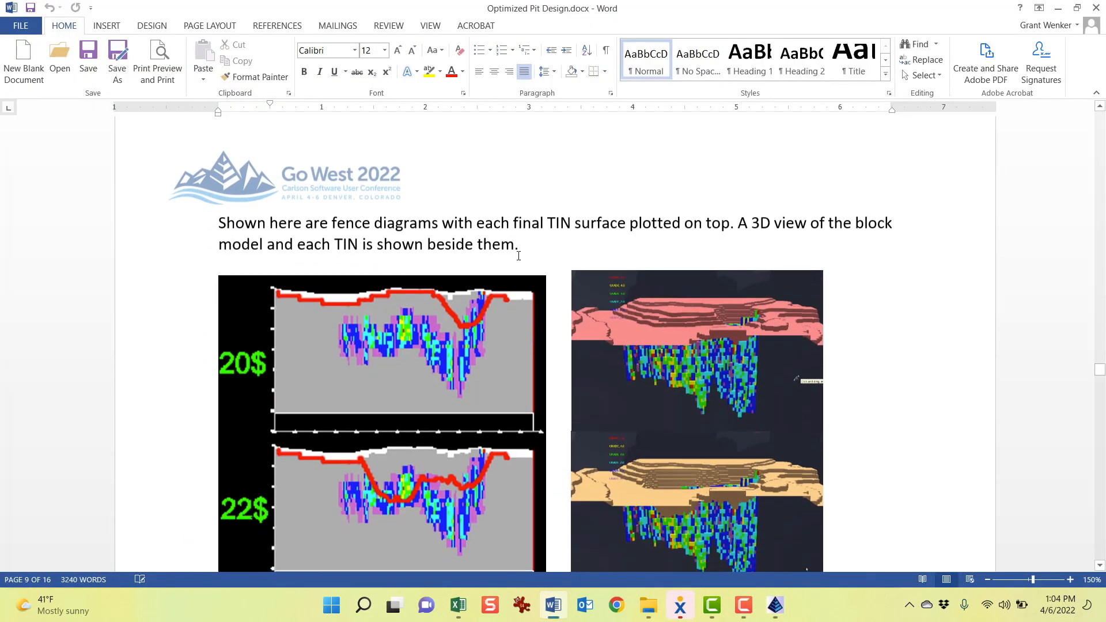
scroll(619, 230, "down", 7)
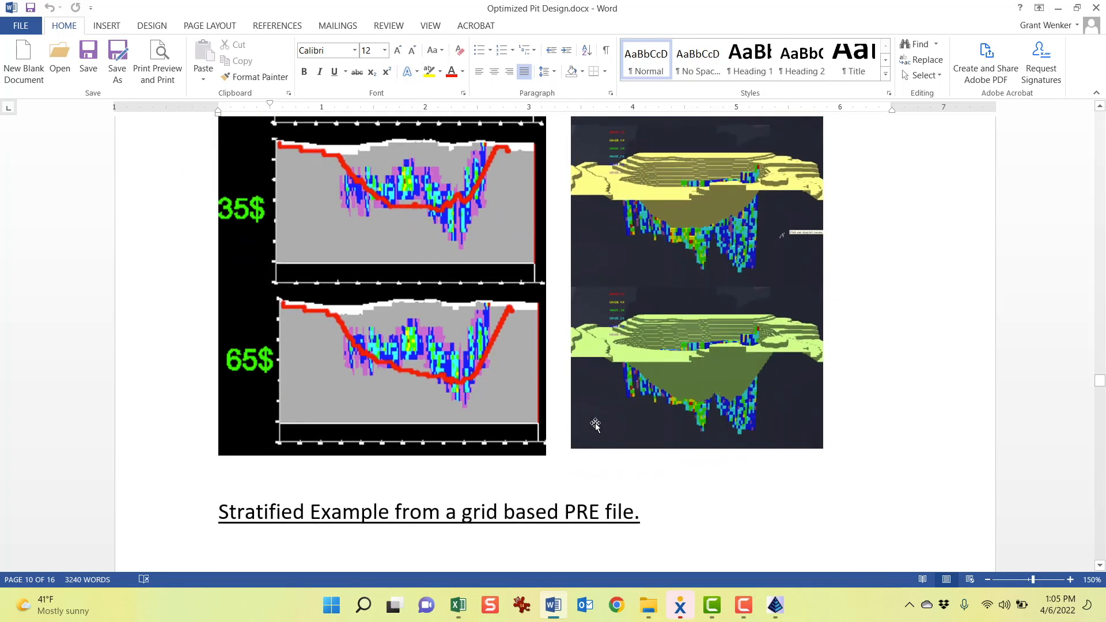
scroll(596, 422, "up", 3)
scroll(595, 423, "down", 4)
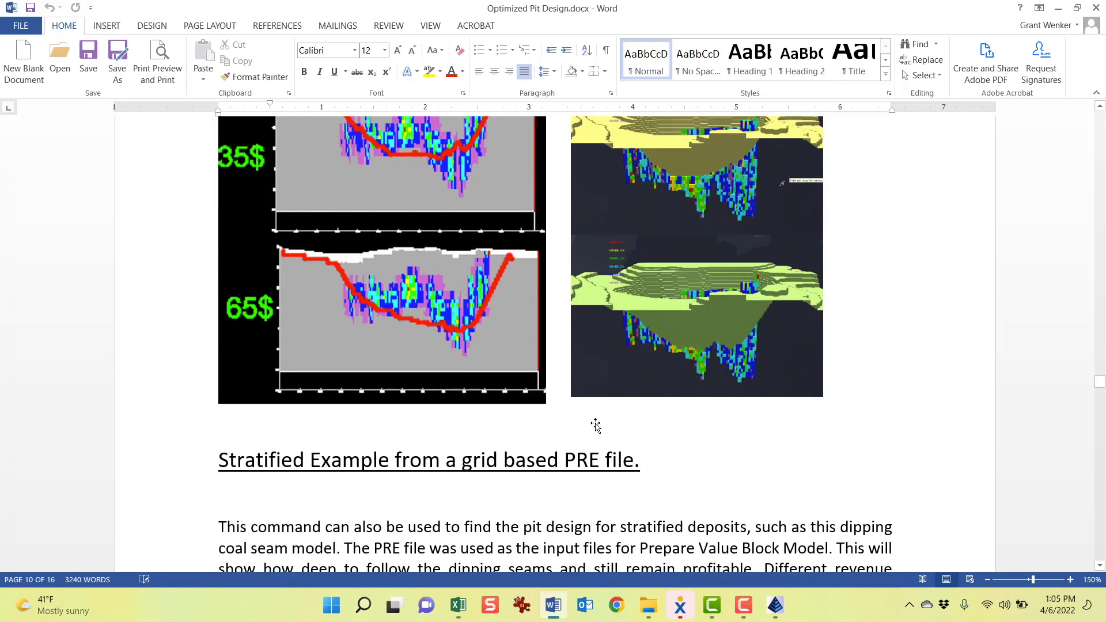
scroll(595, 425, "down", 3)
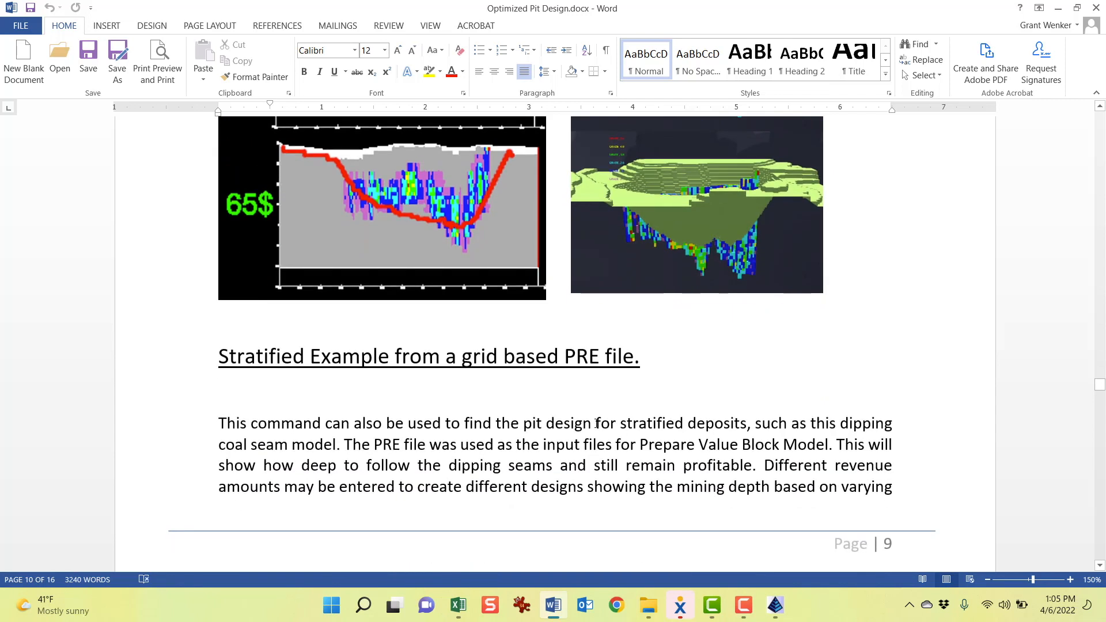
Return to the Top view and close Optimized Pit Design.dwg without saving changes
left_click(767, 614)
left_click(840, 511)
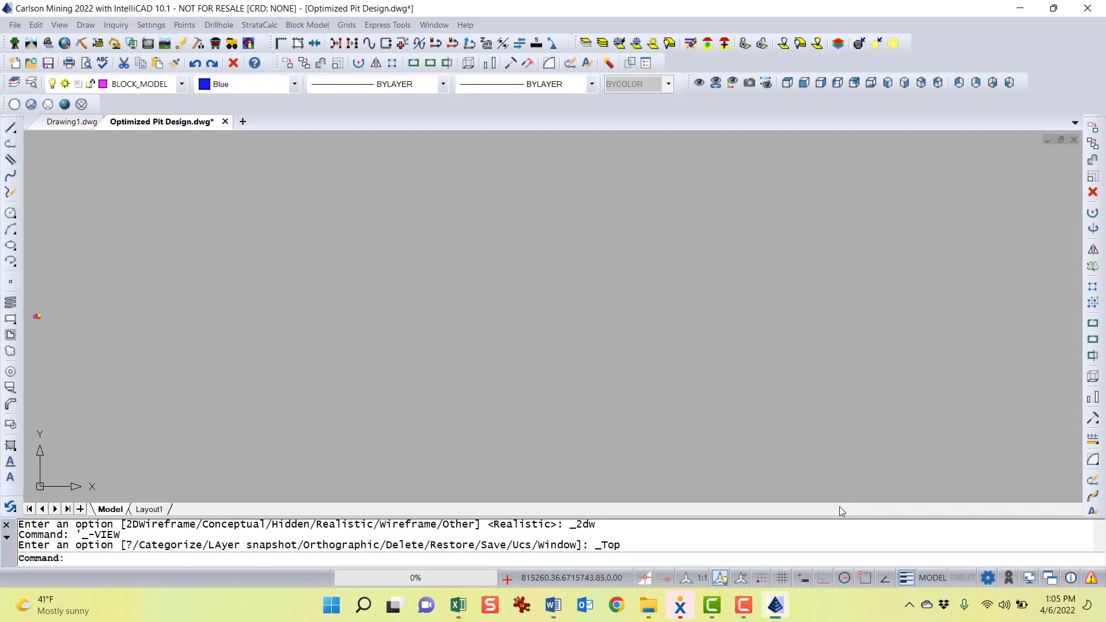
left_click(225, 122)
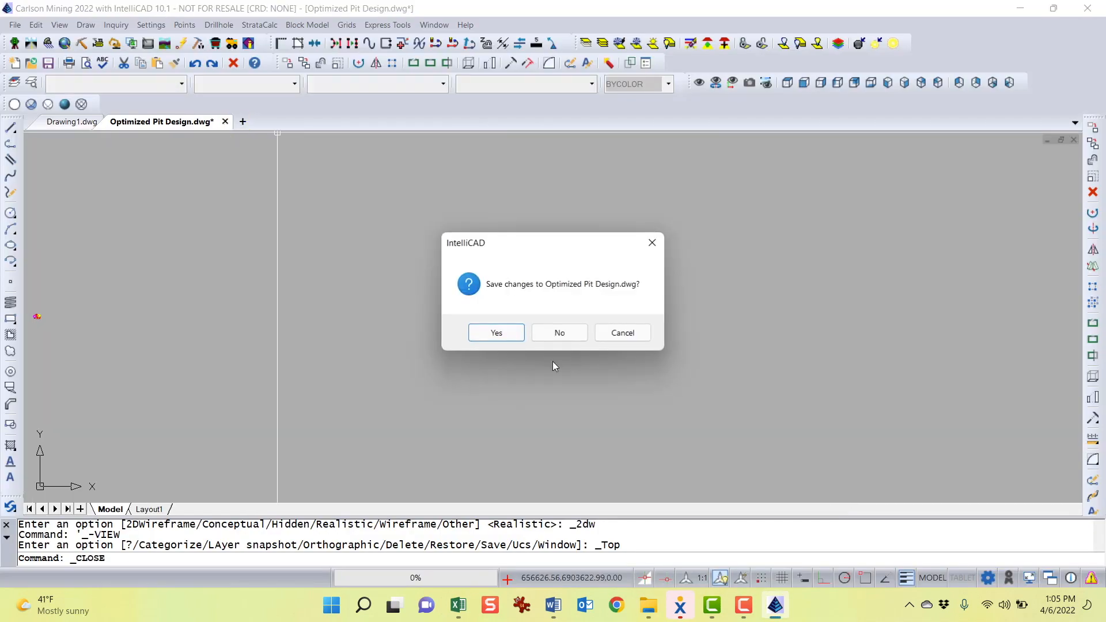
left_click(559, 334)
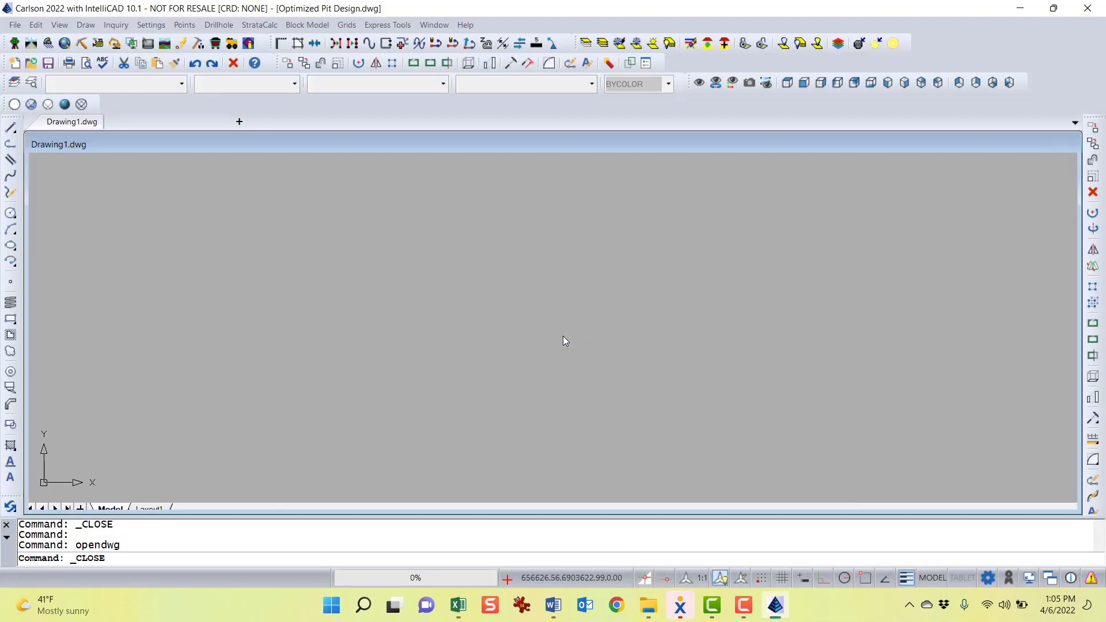
Open Optimum Pit Stratified.dwg from the Stratified model folder
left_click(30, 65)
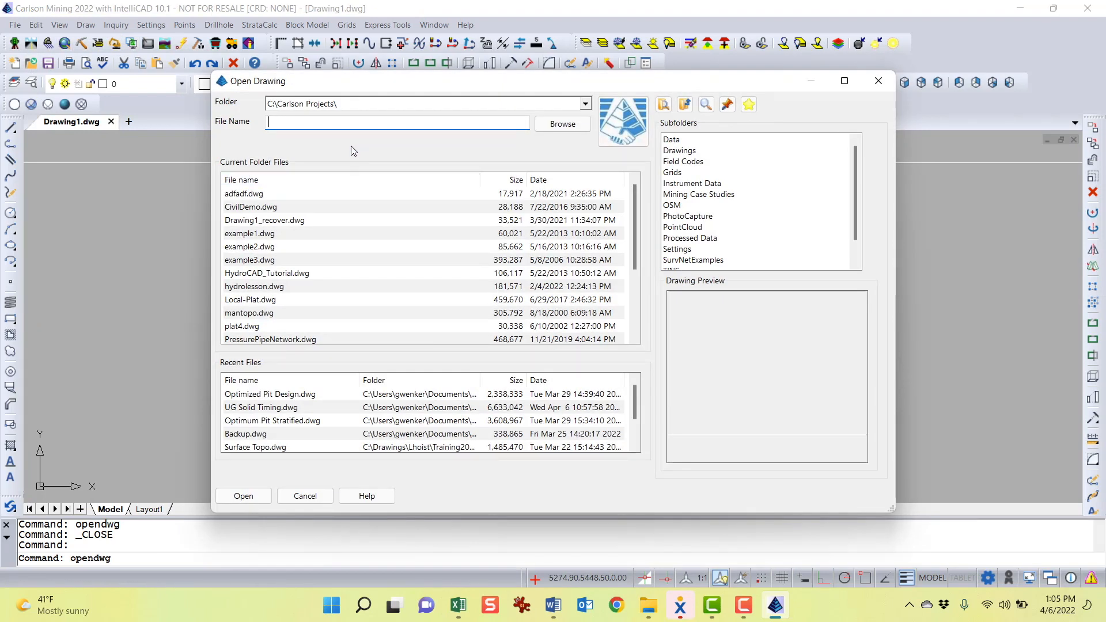
left_click(544, 104)
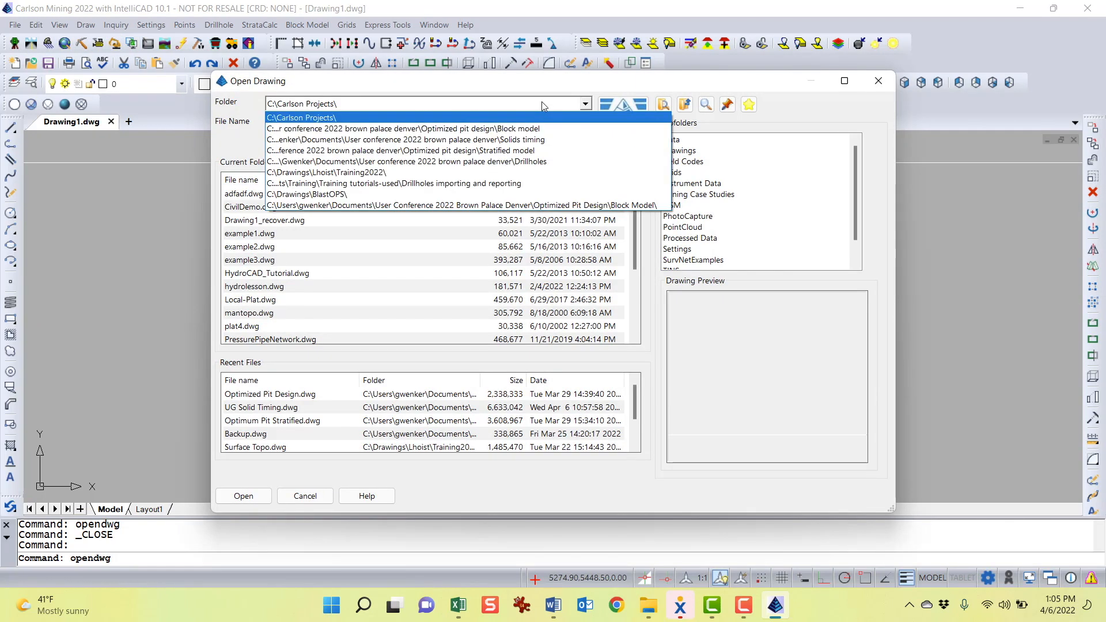
left_click(518, 129)
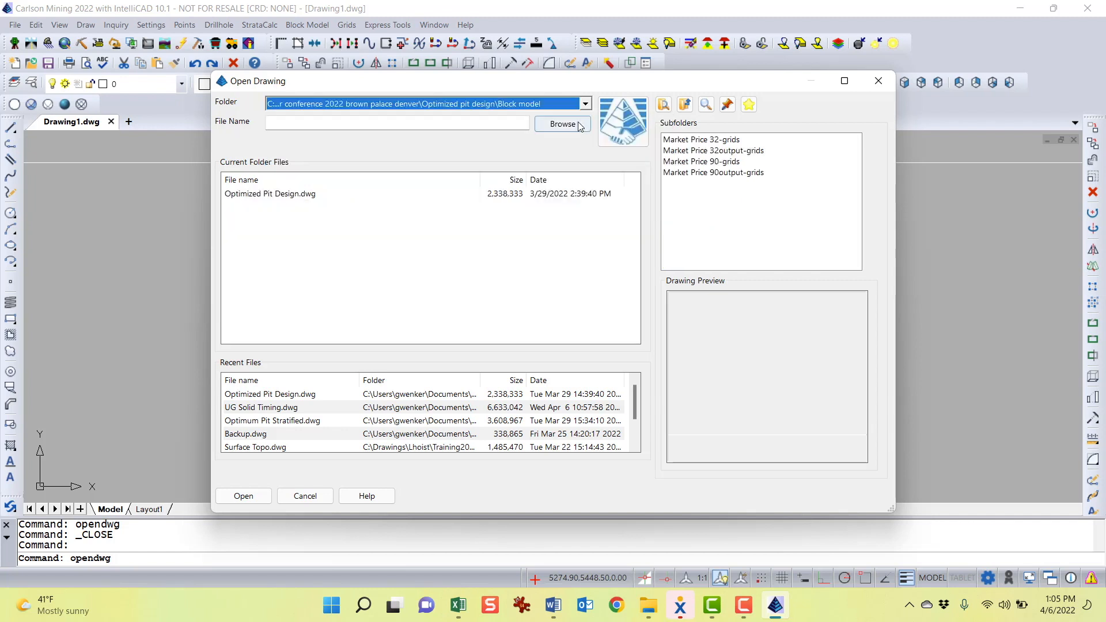
left_click(686, 106)
double_click(708, 155)
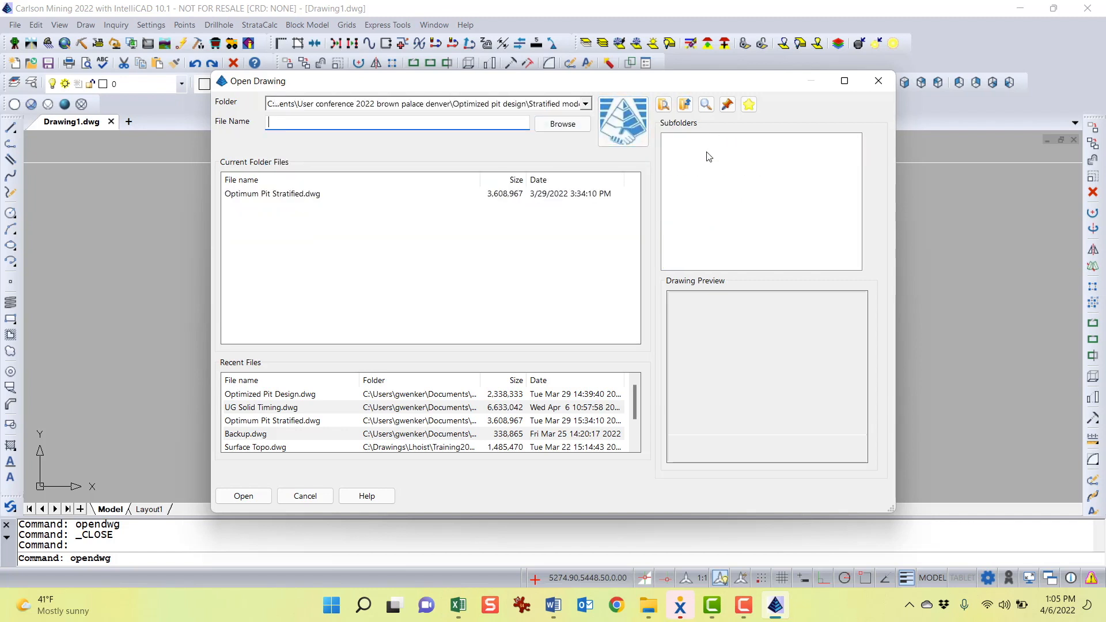
double_click(300, 194)
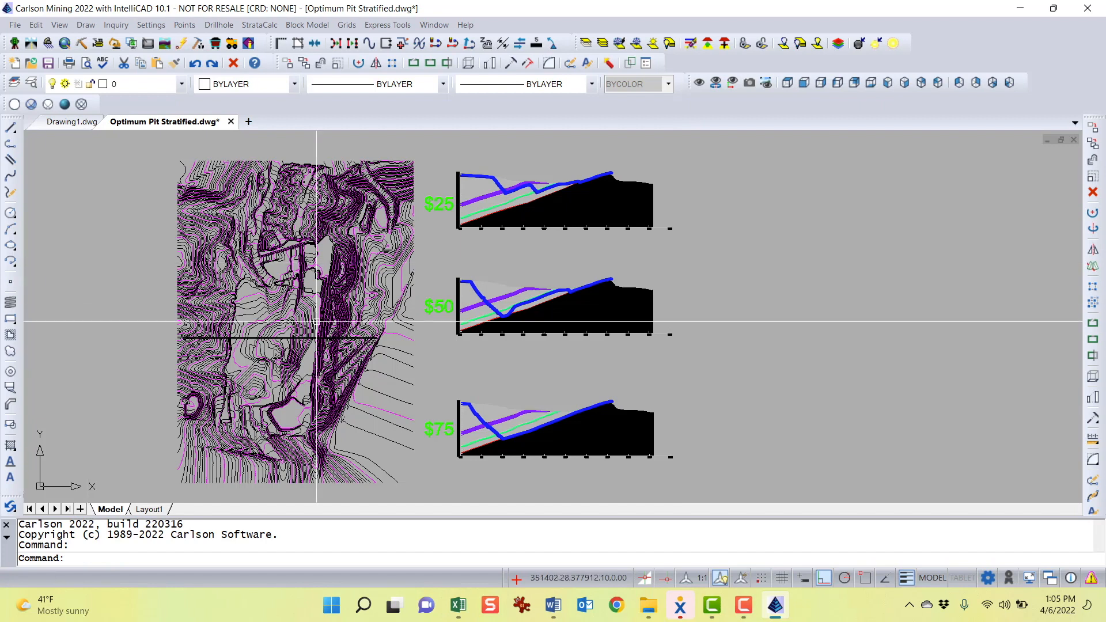
Pan and zoom across the stratified contour map and the $50 and $75 sections
middle_click_drag(282, 353, 364, 319)
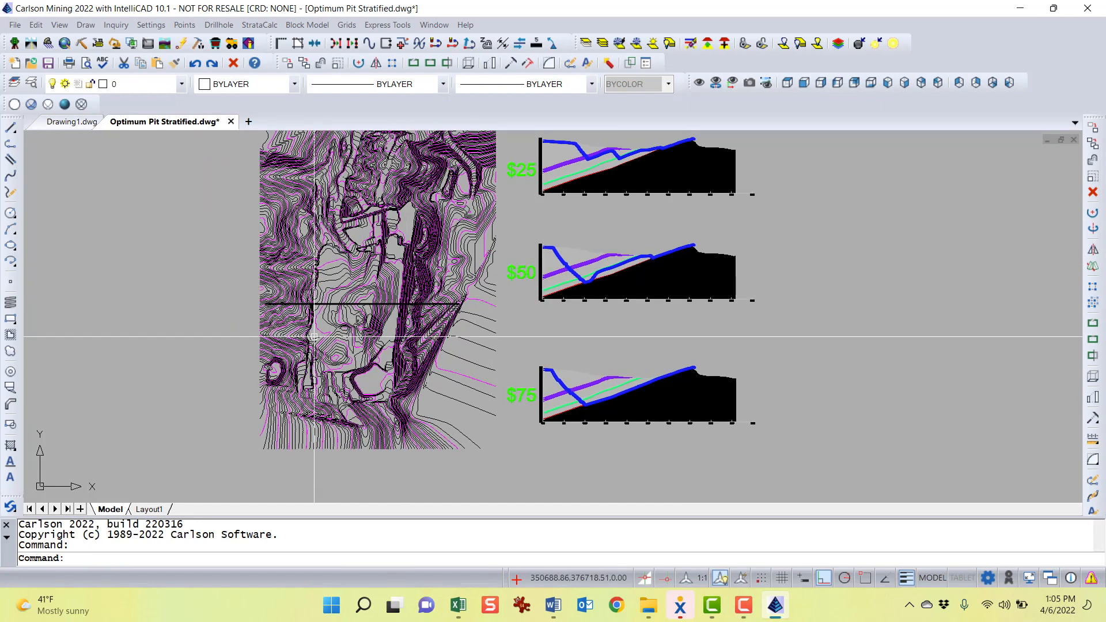
scroll(332, 332, "up", 3)
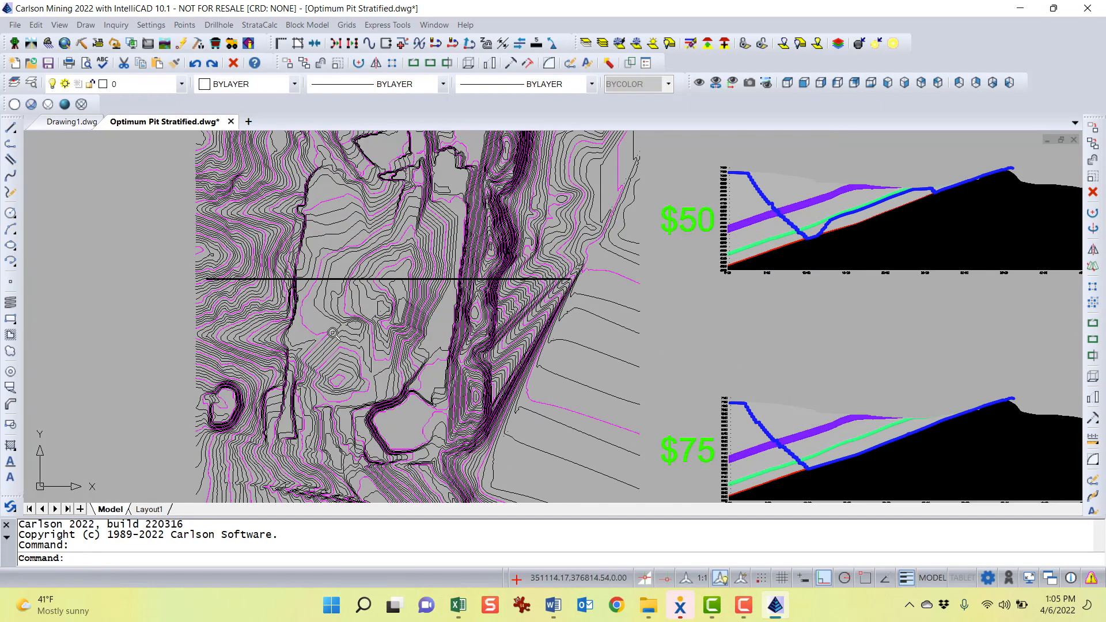
mouse_move(332, 333)
middle_mouse_down()
mouse_move(352, 375)
mouse_move(383, 291)
middle_mouse_up()
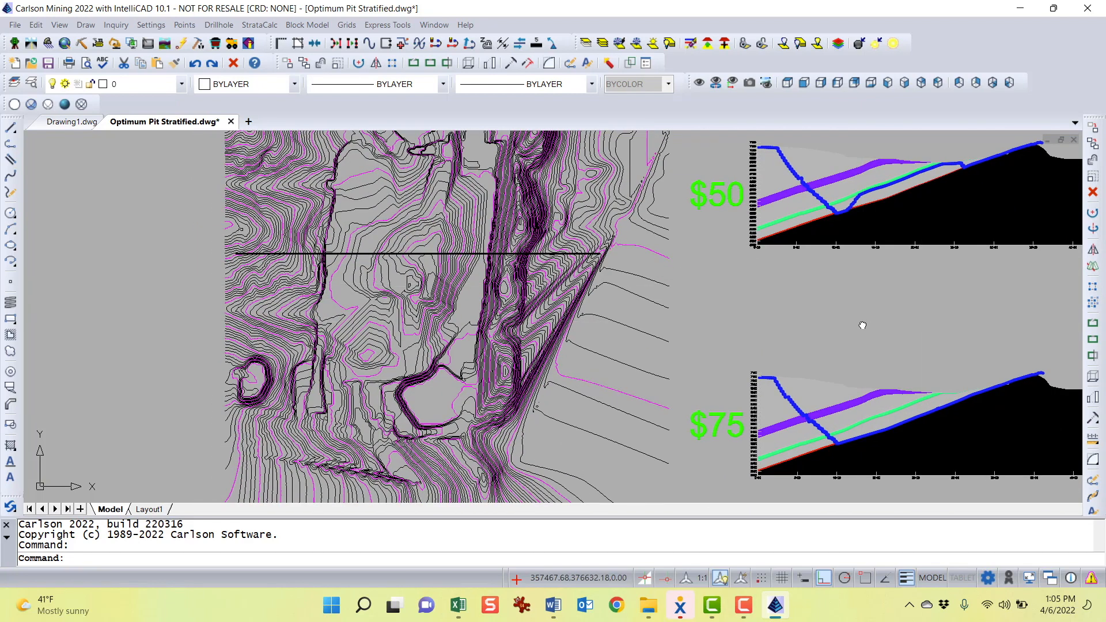
mouse_move(863, 324)
middle_mouse_down()
mouse_move(776, 252)
mouse_move(784, 364)
mouse_move(541, 388)
middle_mouse_up()
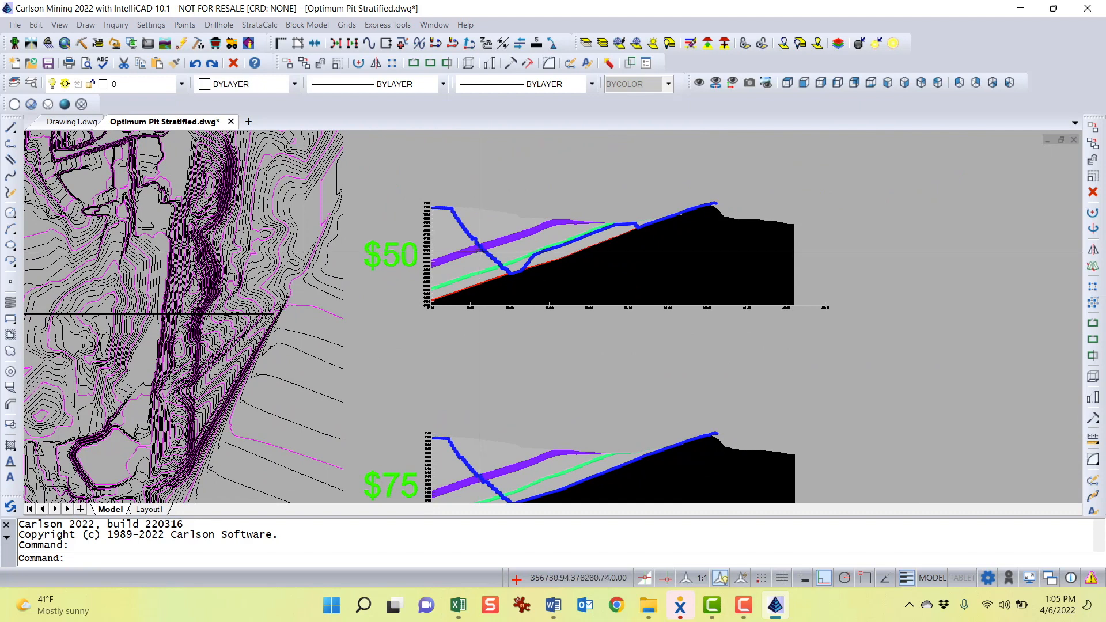
scroll(480, 291, "up", 5)
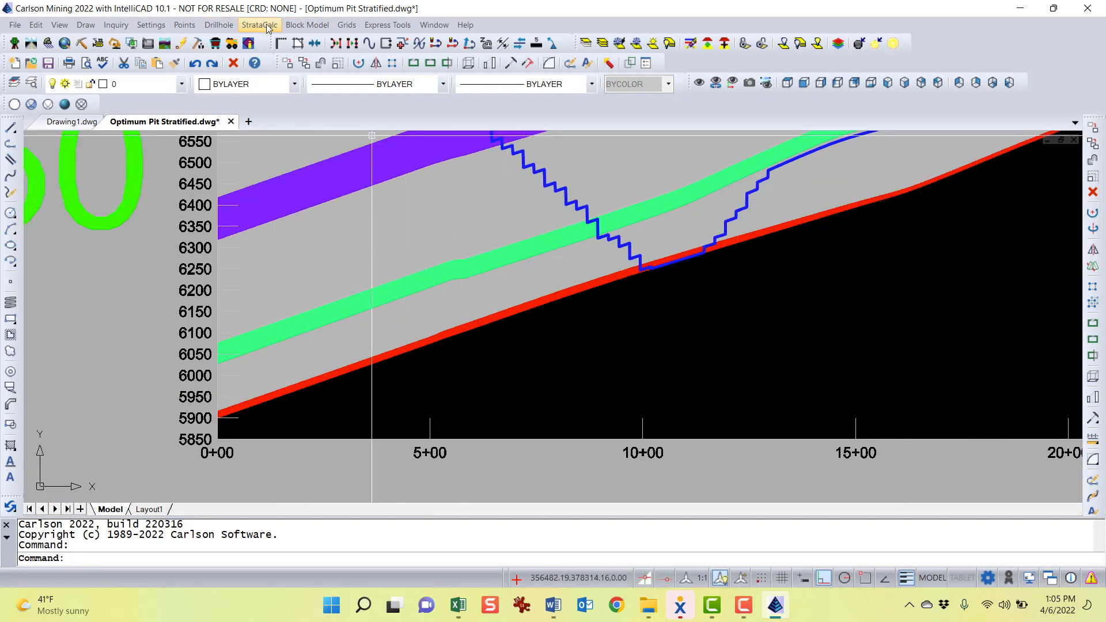
Switch to the Civil menus and label the pit floor segment's slope in percent with Label Polyline Slope/Distance
left_click(32, 44)
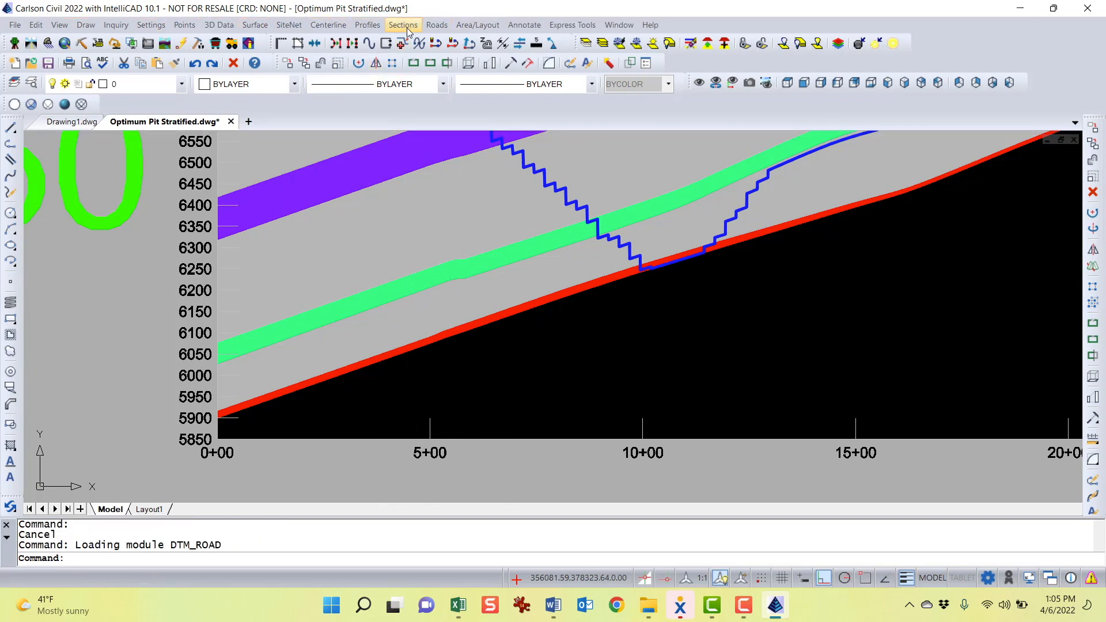
left_click(372, 26)
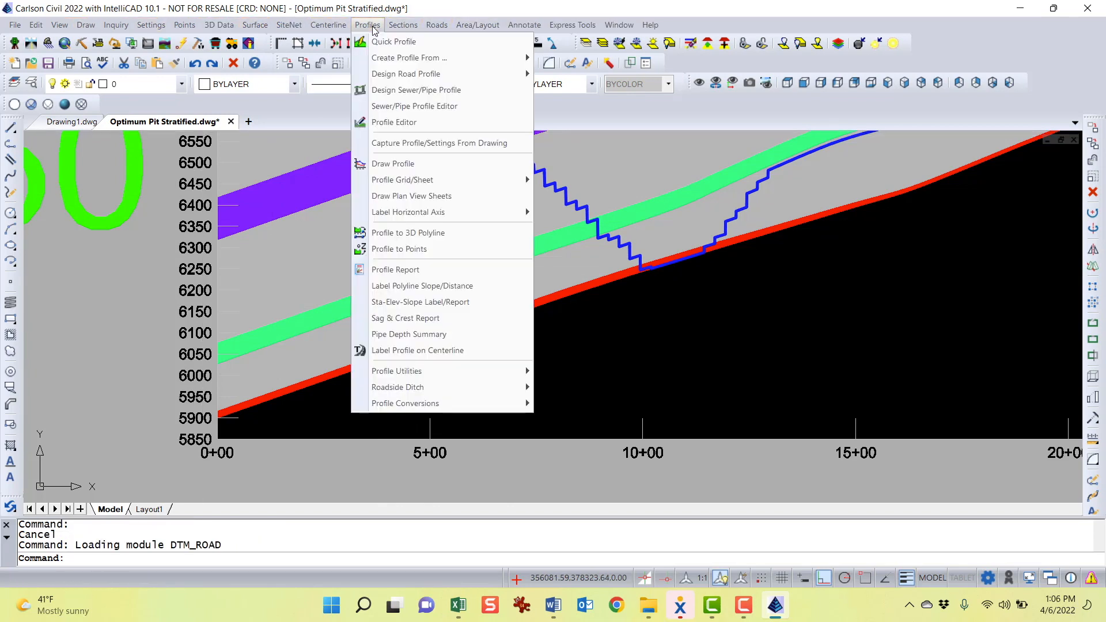
left_click(450, 286)
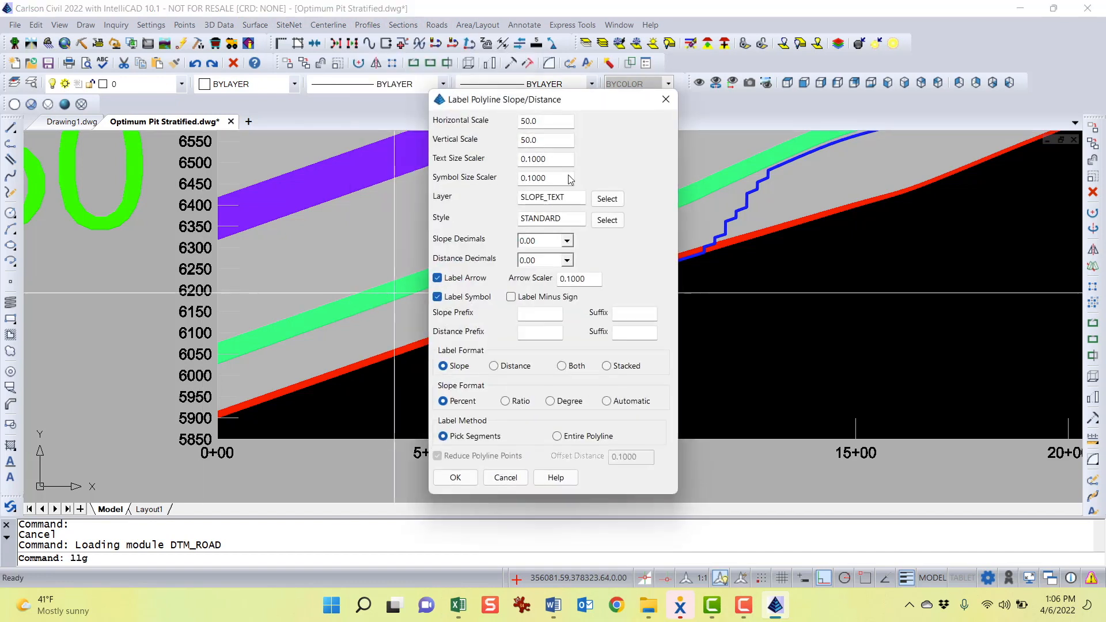
left_click(454, 478)
scroll(372, 289, "up", 5)
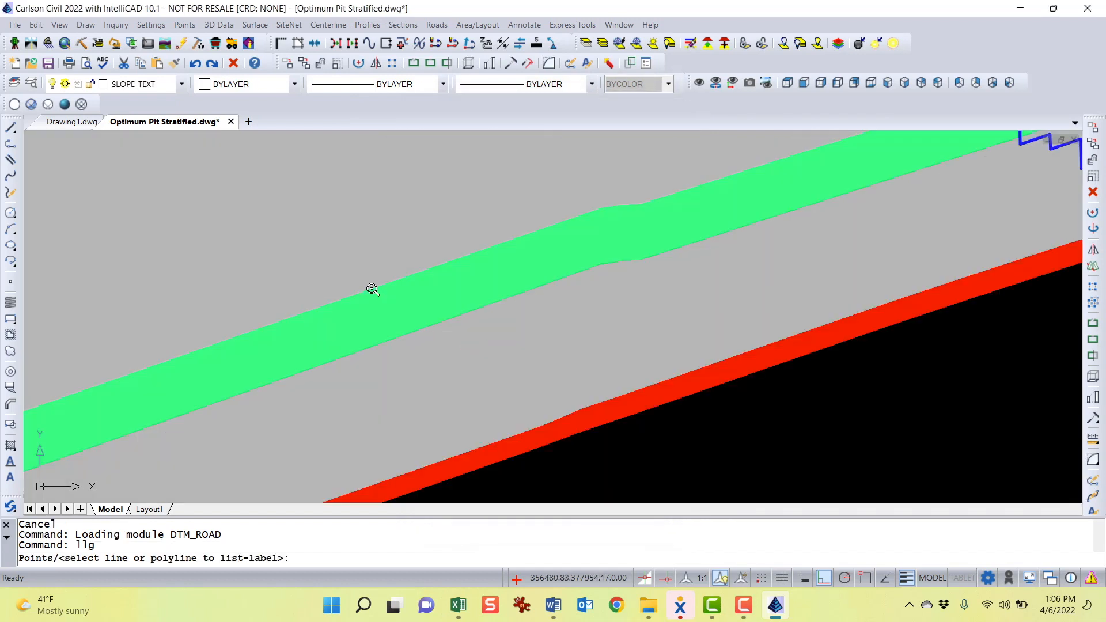
scroll(697, 240, "down", 2)
mouse_move(818, 211)
middle_mouse_down()
mouse_move(469, 265)
mouse_move(257, 267)
middle_mouse_up()
scroll(483, 282, "up", 3)
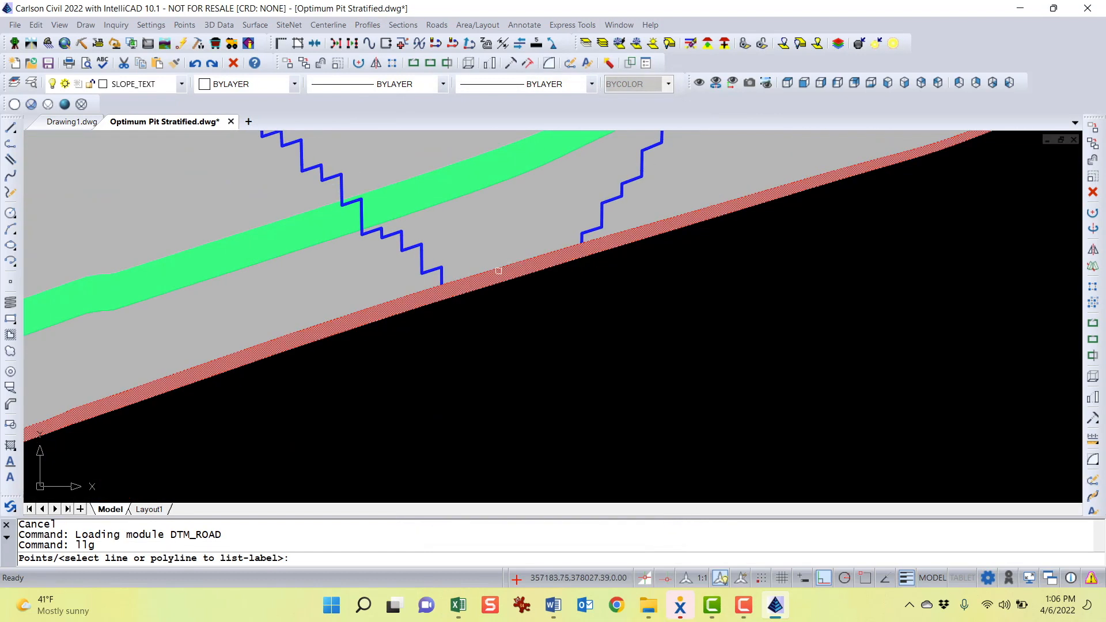
left_click(465, 294)
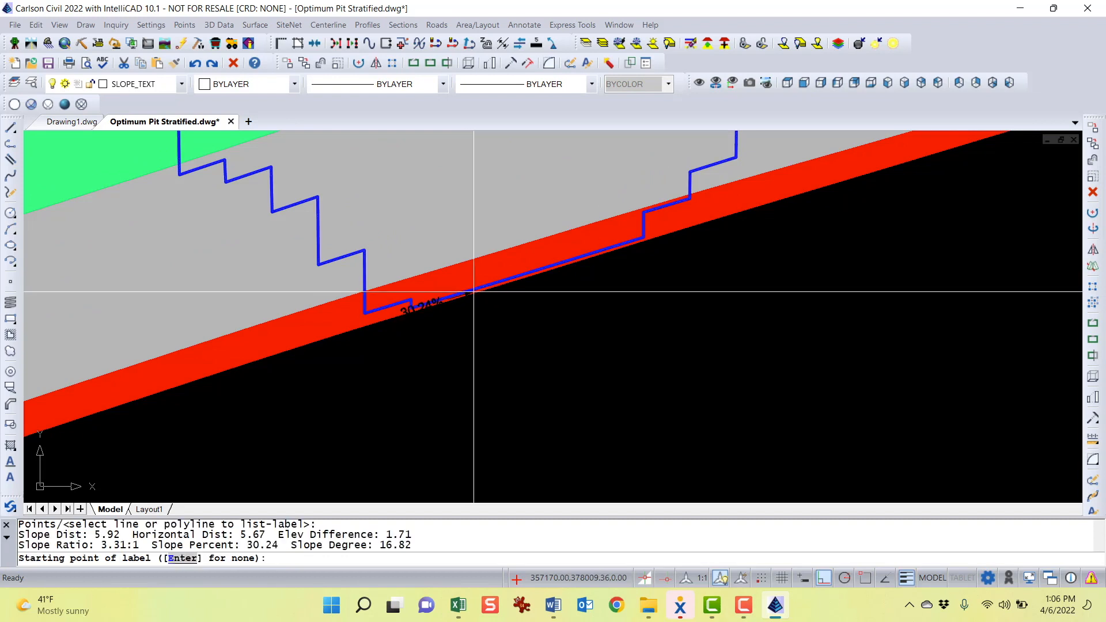
left_click(533, 232)
scroll(538, 222, "down", 2)
scroll(537, 222, "down", 2)
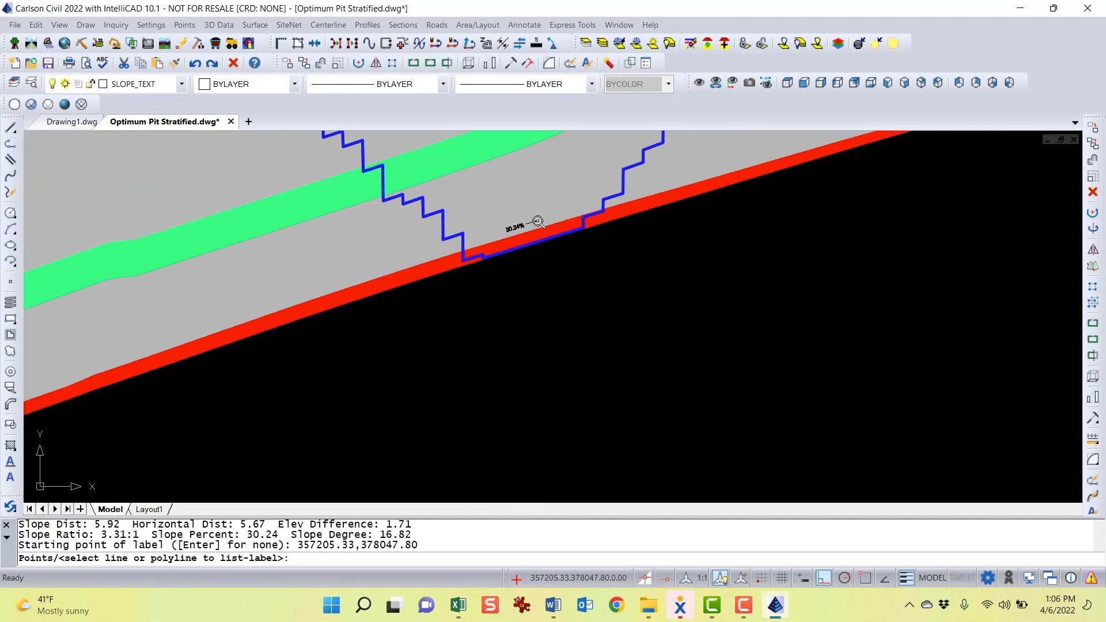
key("Escape")
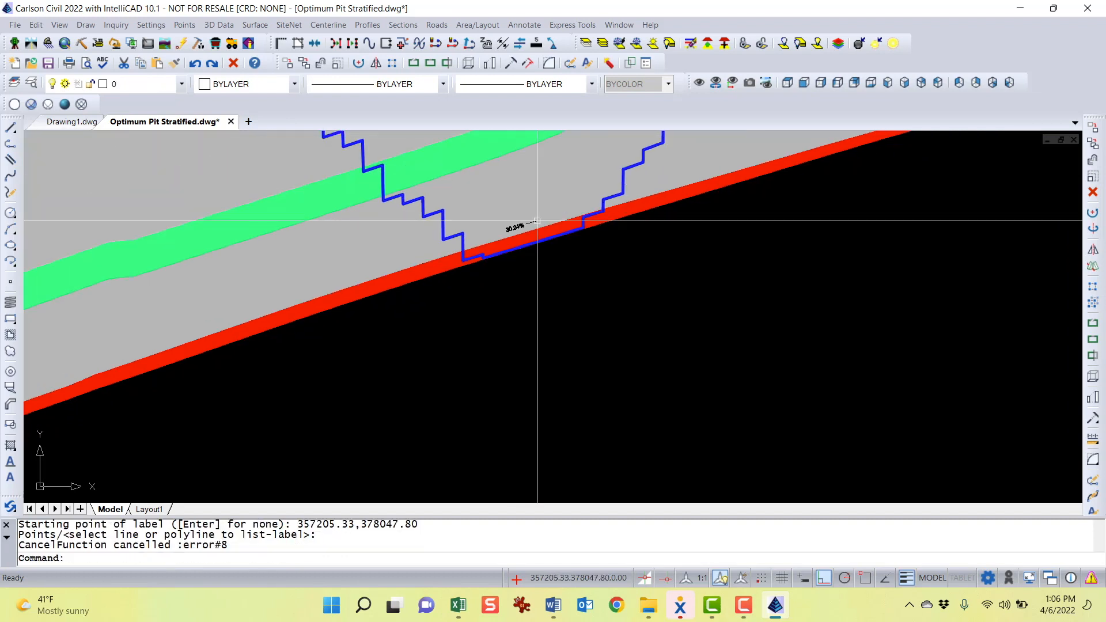
Relabel the same pit floor segment's slope in degrees and exit the labeling command
key("Return")
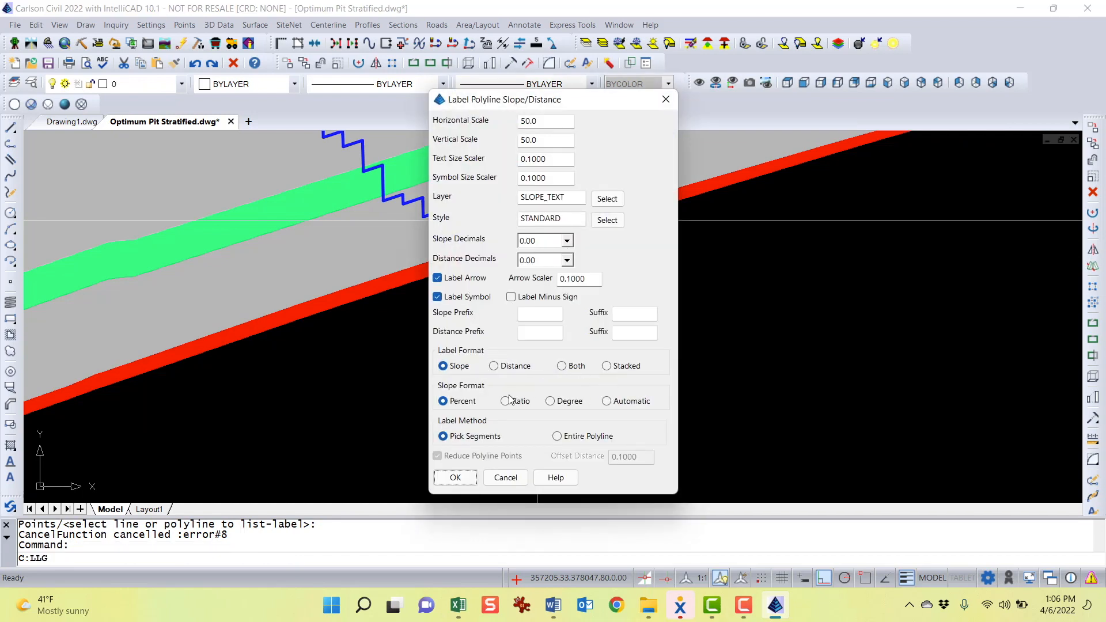
left_click(455, 478)
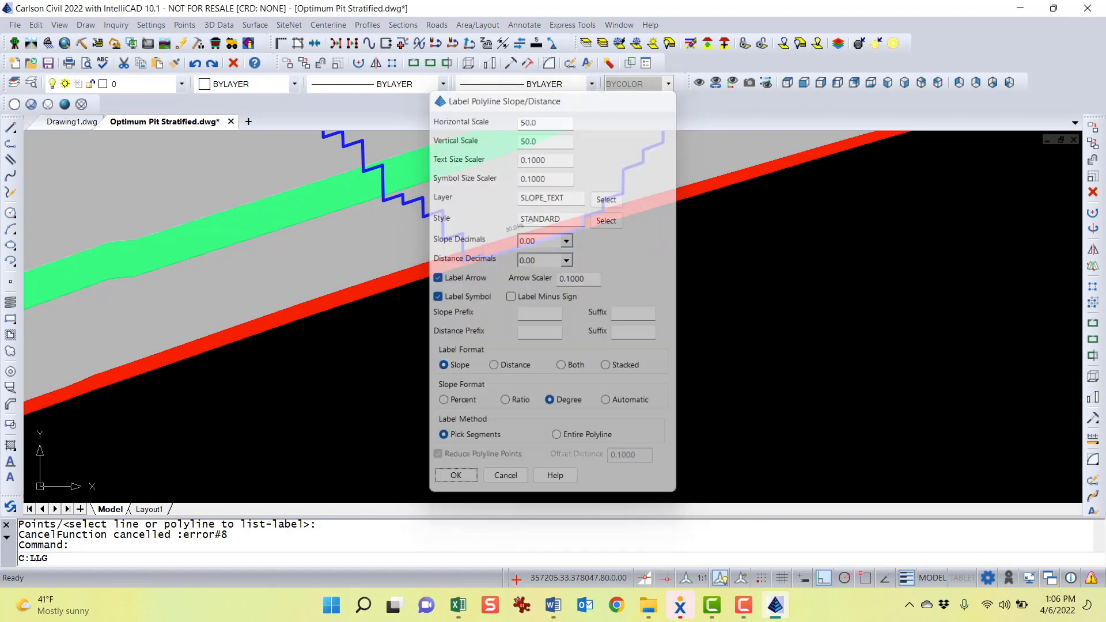
left_click(535, 243)
left_click(536, 210)
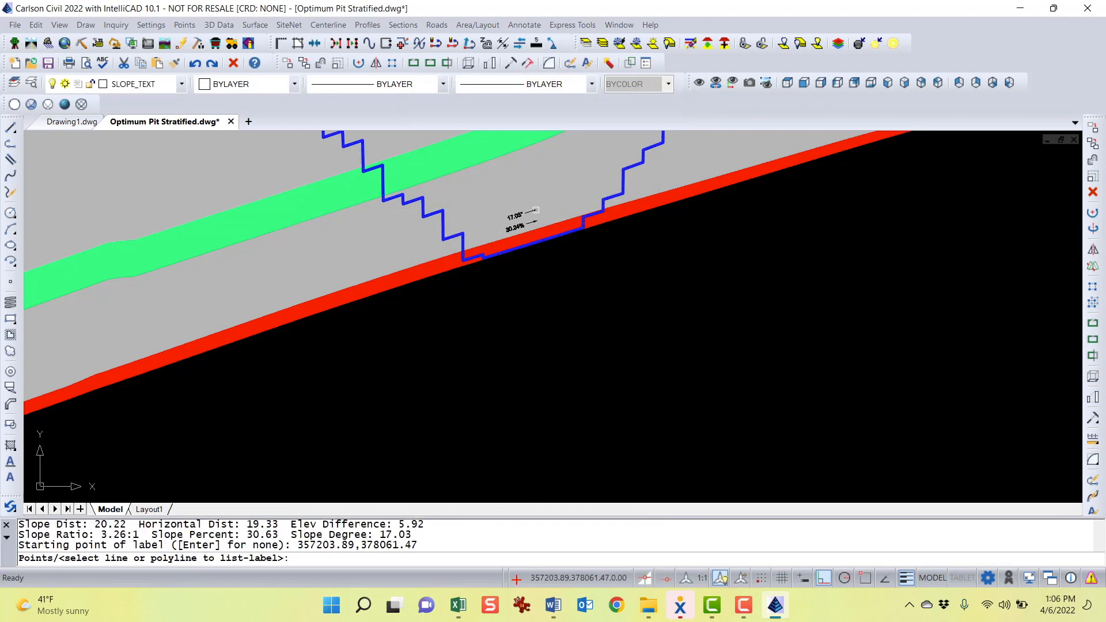
scroll(537, 210, "down", 5)
middle_click_drag(704, 208, 506, 378)
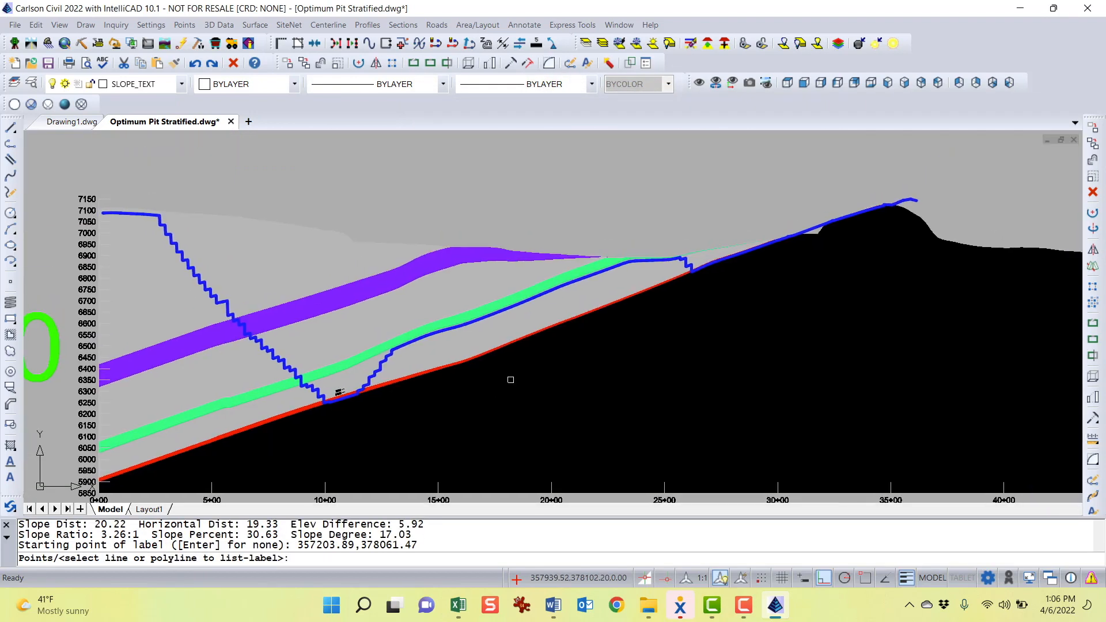
scroll(501, 230, "down", 5)
key("Escape")
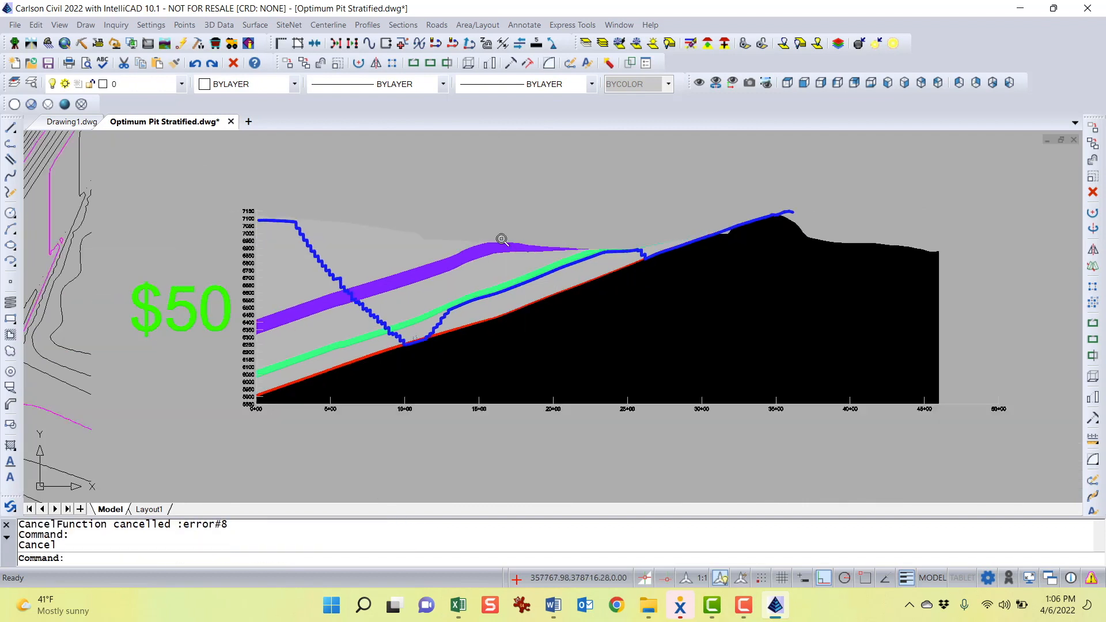
Pan and zoom to view the contour map alongside the $25, $50 and $75 sections
scroll(501, 229, "down", 2)
mouse_move(507, 213)
middle_mouse_down()
mouse_move(578, 192)
mouse_move(489, 283)
middle_mouse_up()
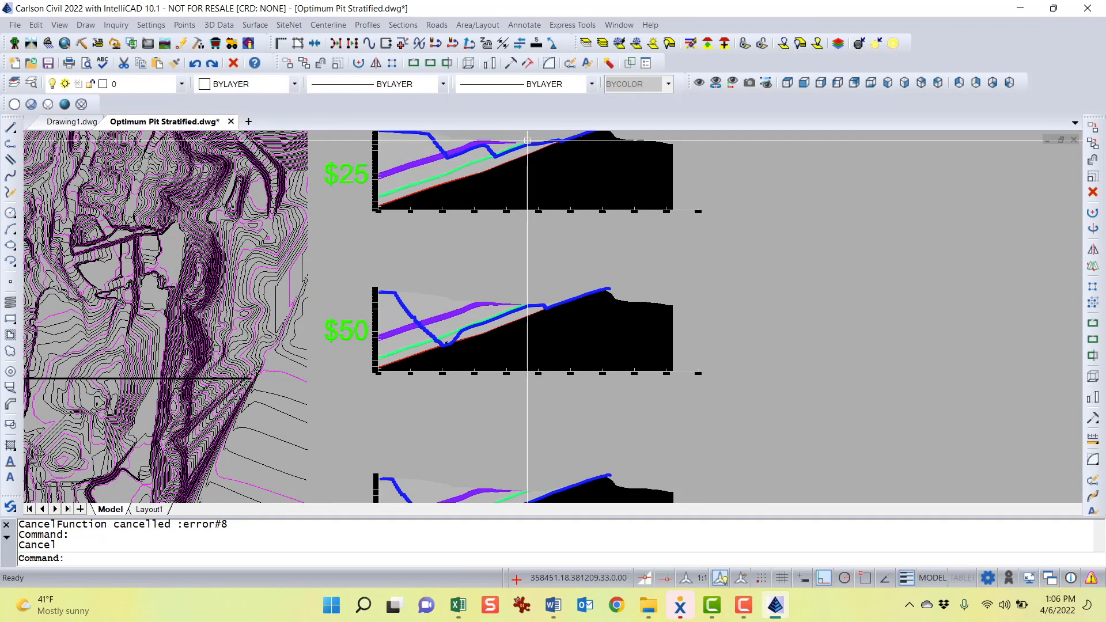
middle_click_drag(530, 141, 543, 186)
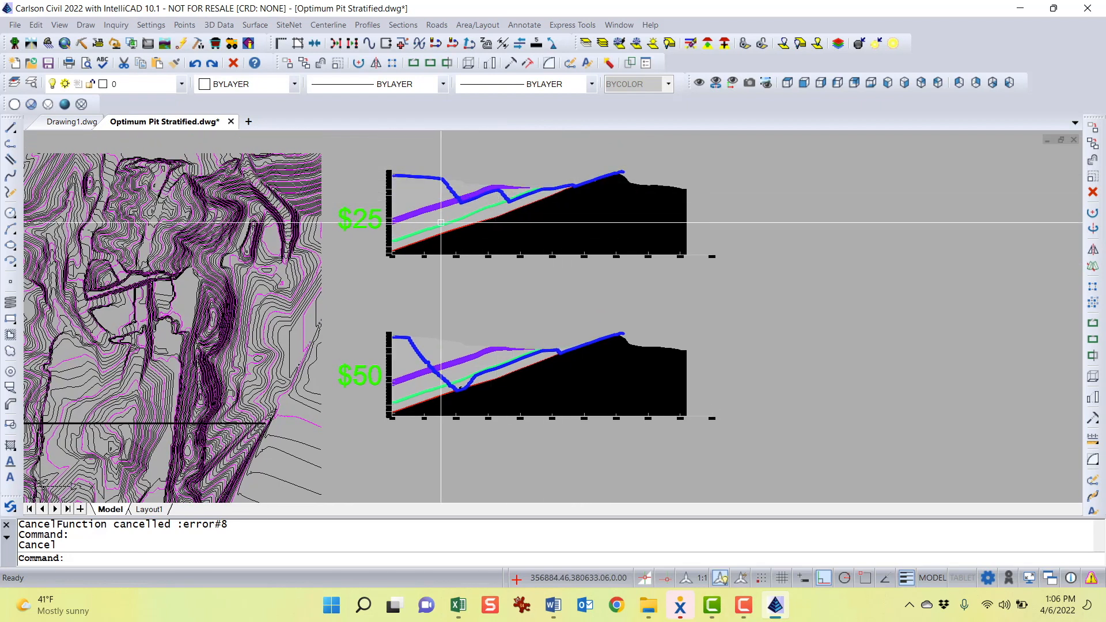
middle_click_drag(502, 299, 567, 214)
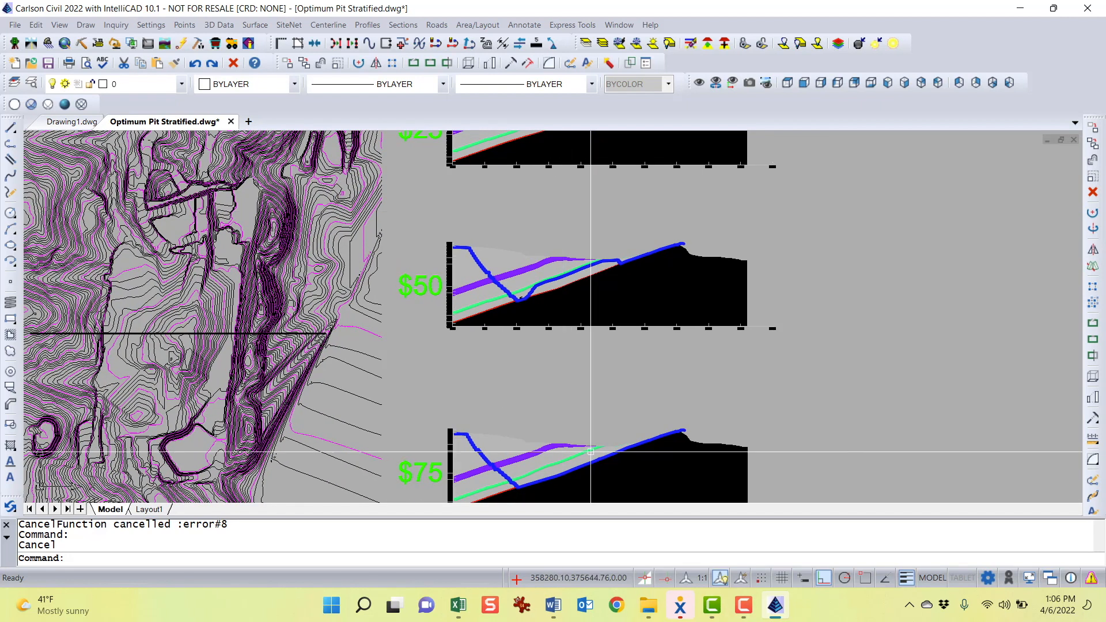
mouse_move(596, 460)
middle_mouse_down()
mouse_move(625, 367)
mouse_move(627, 465)
mouse_move(643, 459)
mouse_move(622, 434)
middle_mouse_up()
scroll(623, 434, "down", 1)
middle_click_drag(587, 264, 653, 314)
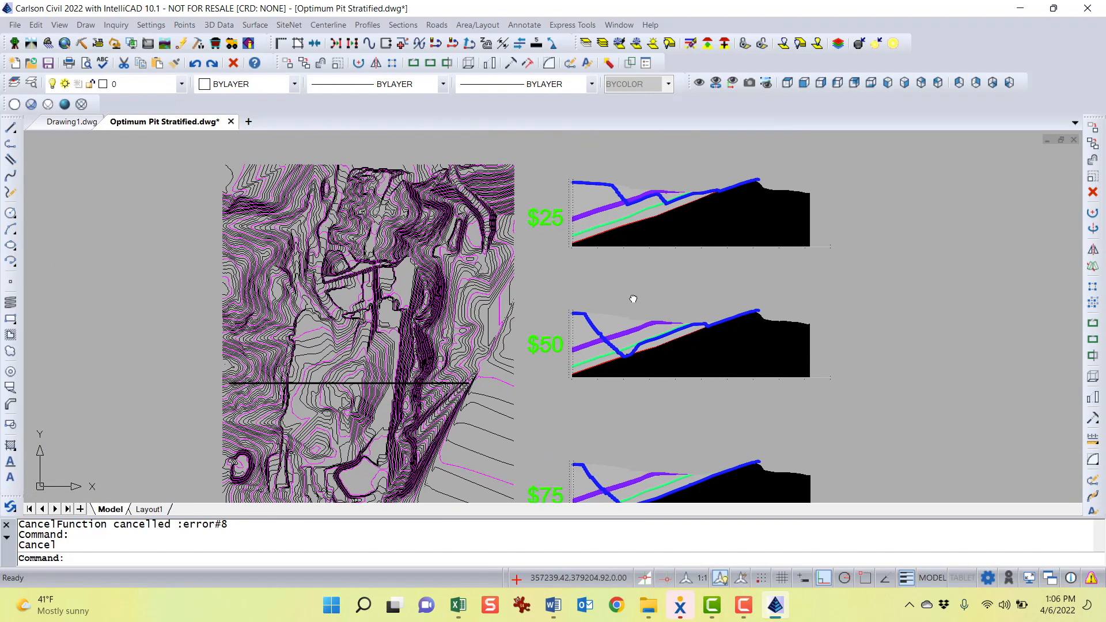
middle_click_drag(511, 324, 562, 268)
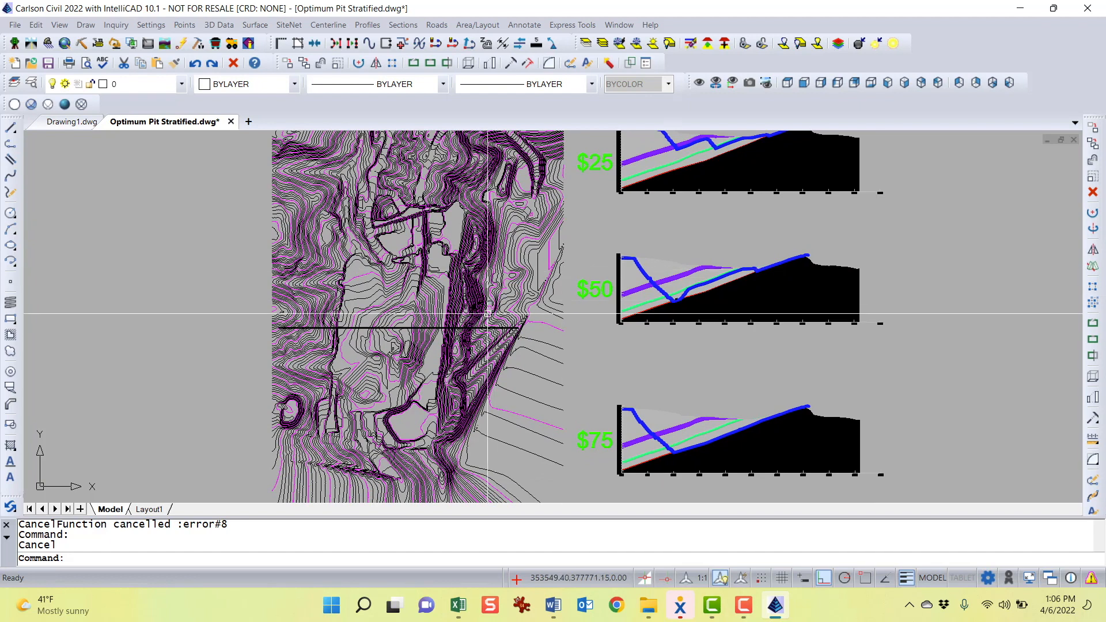
scroll(405, 315, "down", 1)
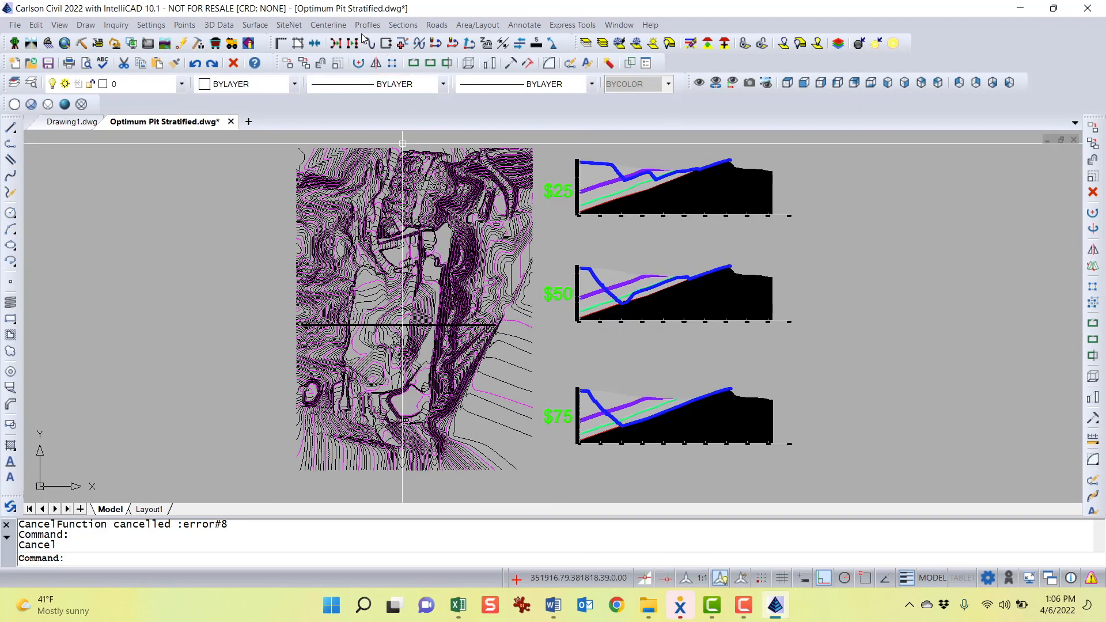
Switch to the Geology menus, launch Prepare Value Block Model and select Optimum Pit.pre in the Stratified model folder
left_click(199, 46)
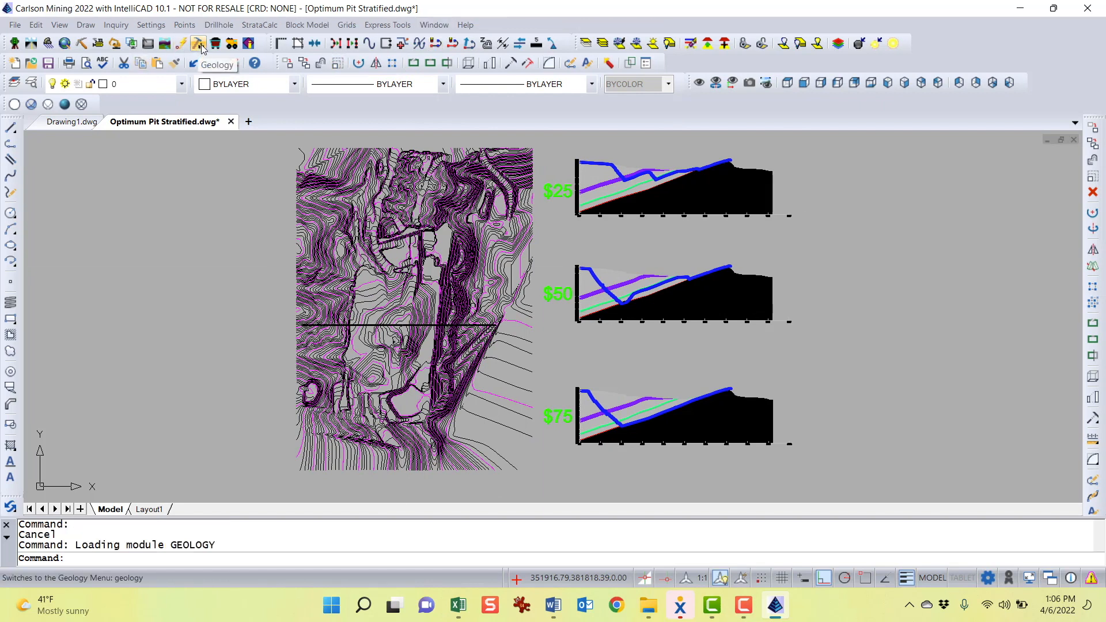
left_click(308, 26)
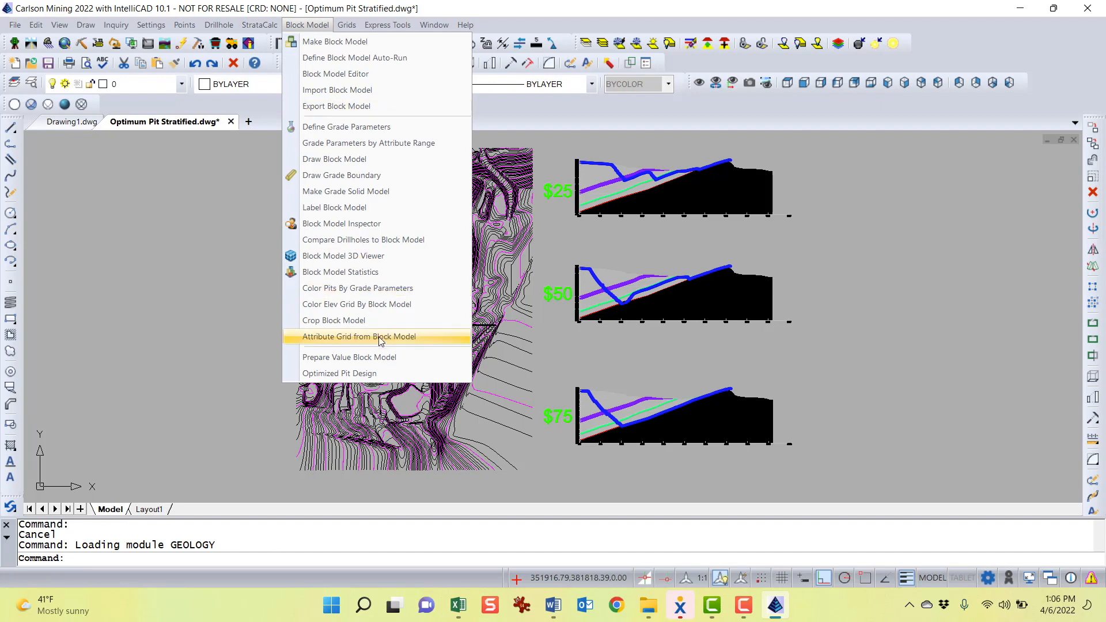
left_click(417, 358)
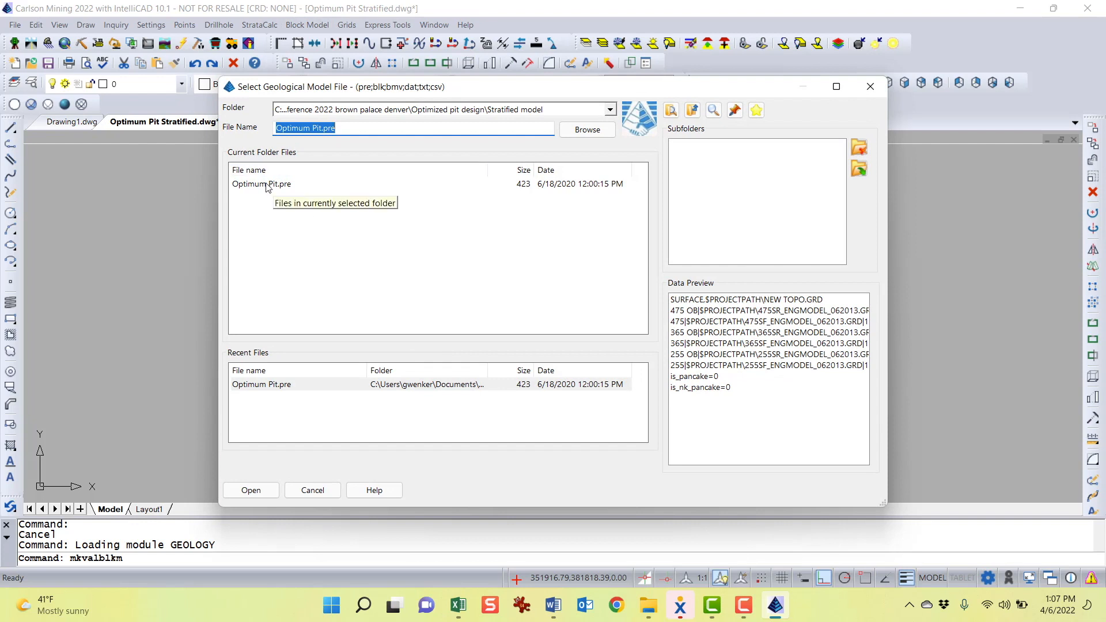
left_click_drag(592, 90, 579, 88)
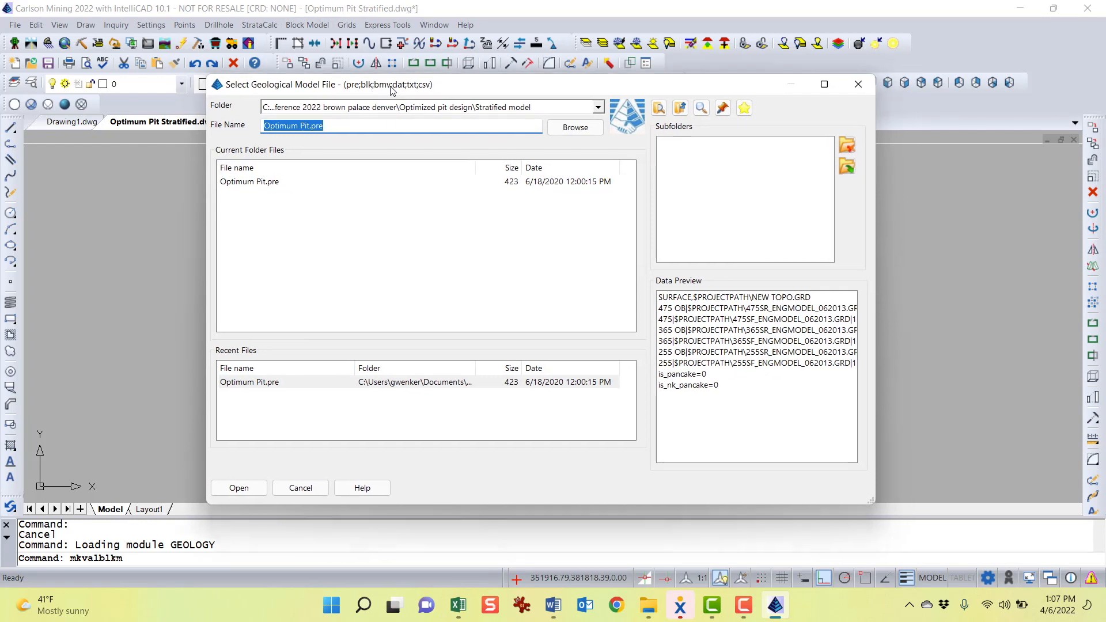
left_click(248, 183)
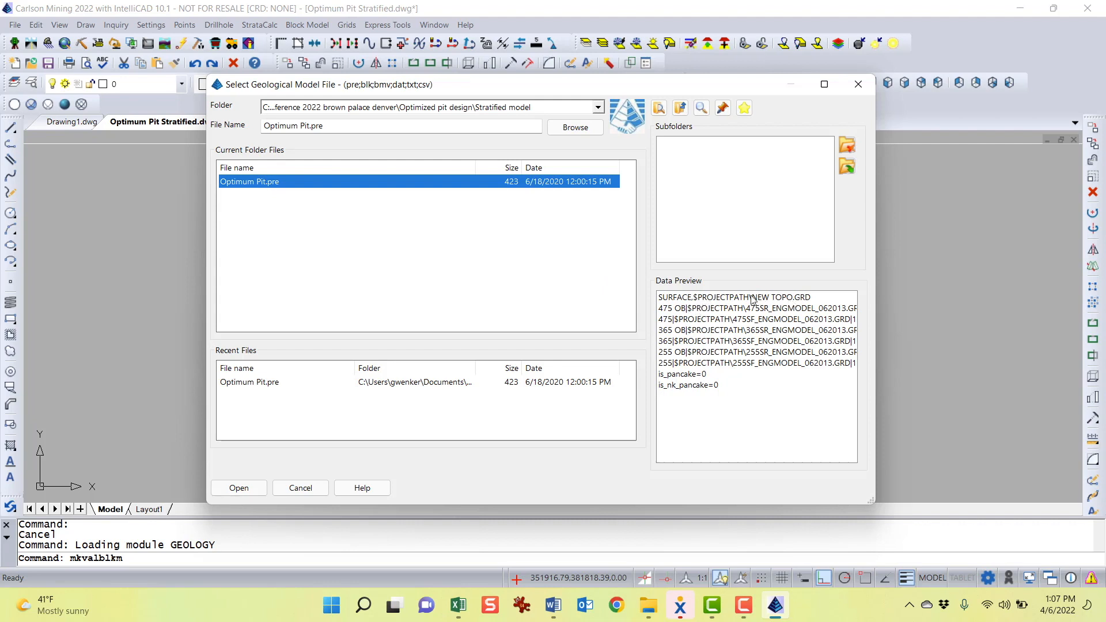
Review each surface and bed grid entry in the file's data preview, then open Optimum Pit.pre
left_click(713, 300)
left_click(713, 314)
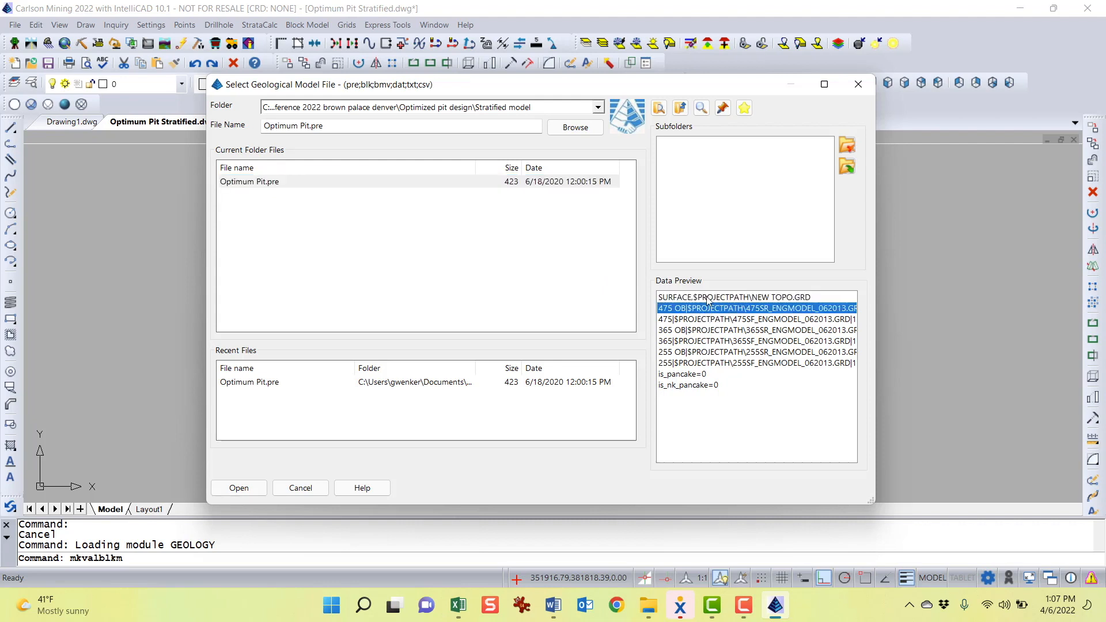
left_click(707, 297)
left_click(682, 310)
left_click(680, 320)
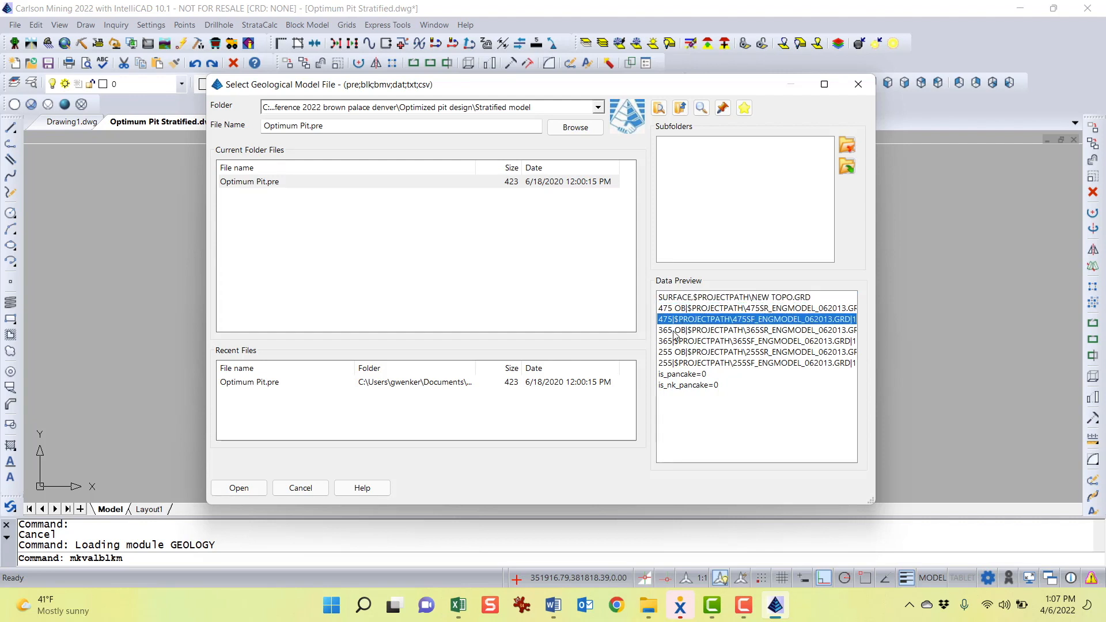
left_click(676, 330)
left_click(673, 341)
left_click(669, 353)
left_click(671, 362)
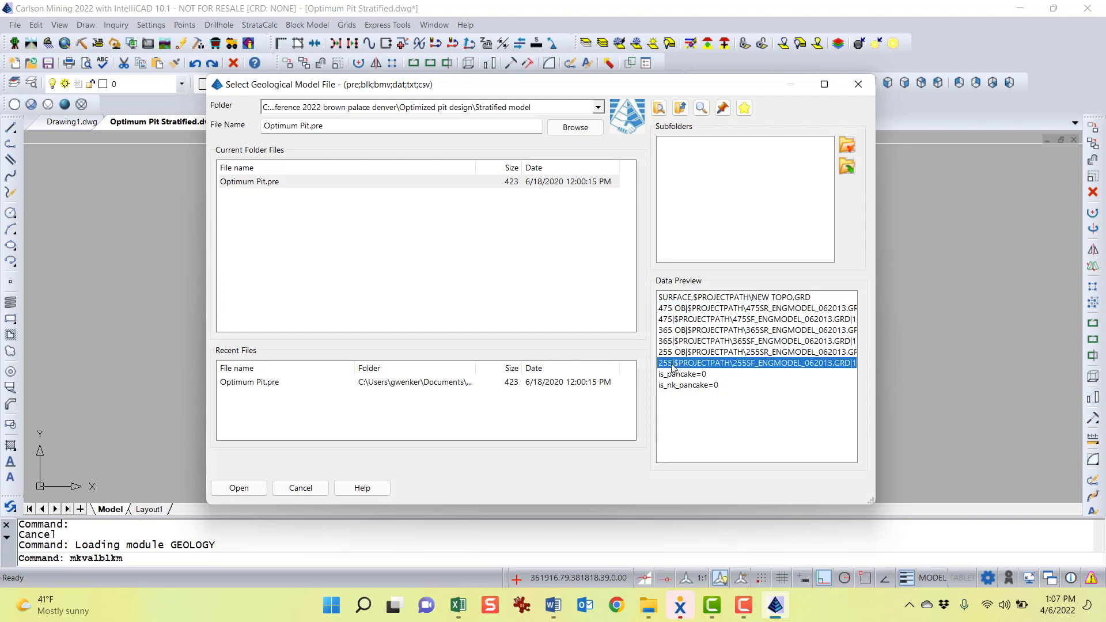
double_click(277, 183)
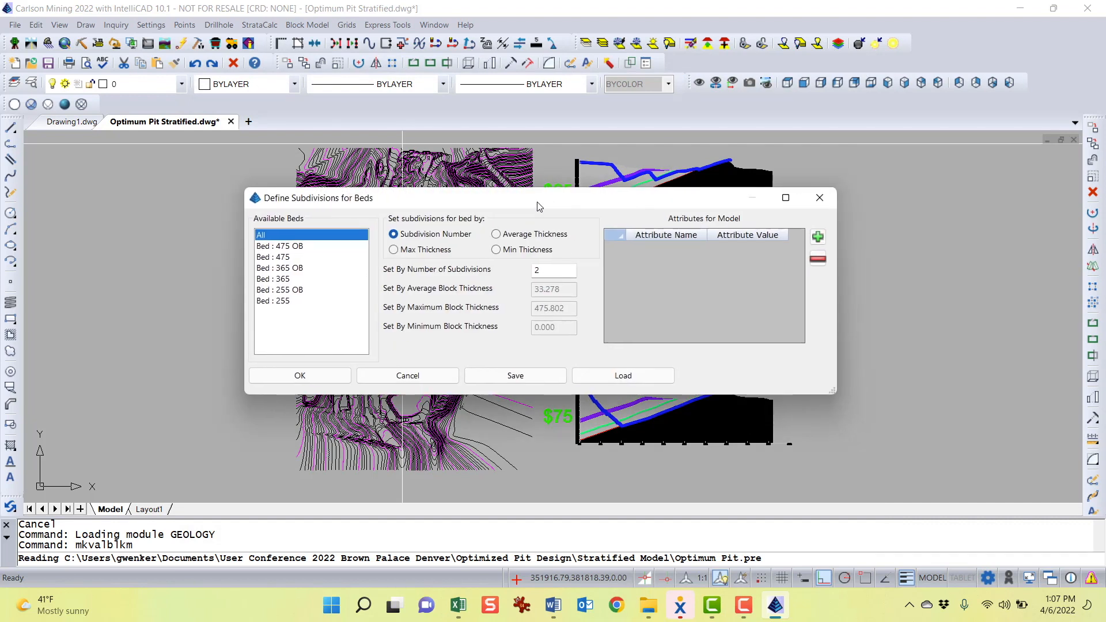
Select each bed in Define Subdivisions for Beds to review its subdivision settings and IsOre attribute
left_click_drag(541, 206, 492, 210)
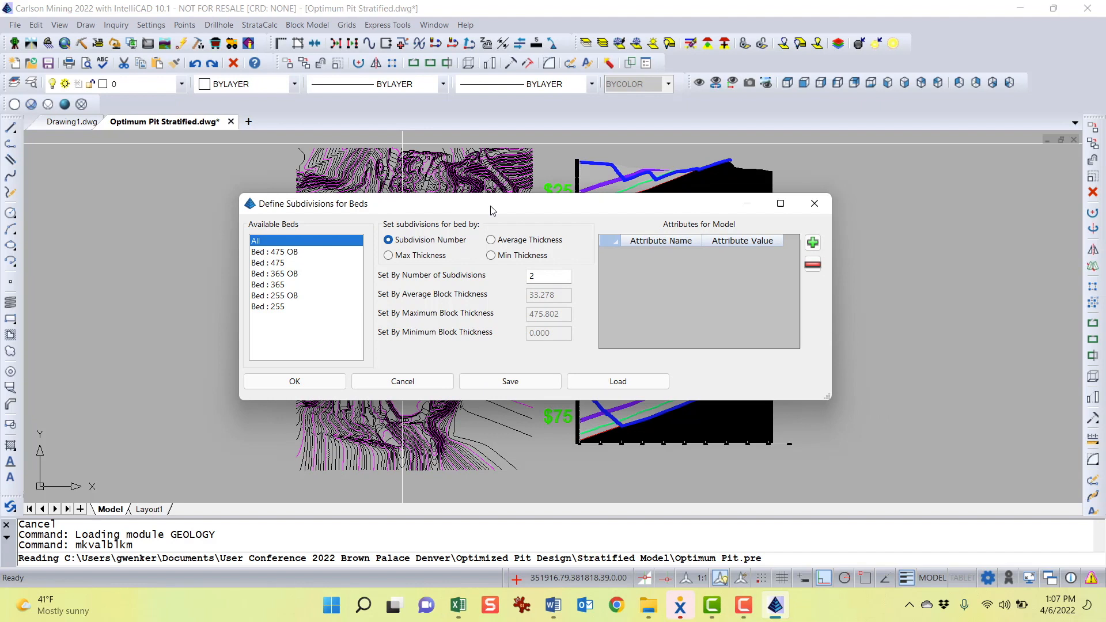
left_click_drag(492, 211, 534, 207)
left_click(288, 249)
left_click(281, 260)
left_click(280, 293)
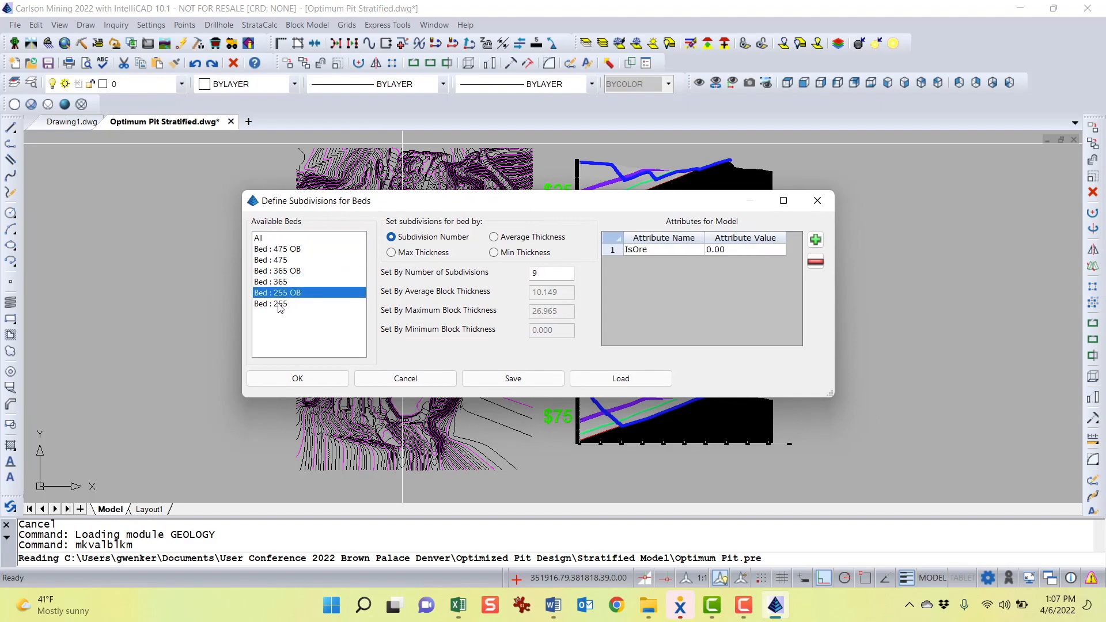
left_click(279, 305)
left_click(288, 282)
left_click(301, 271)
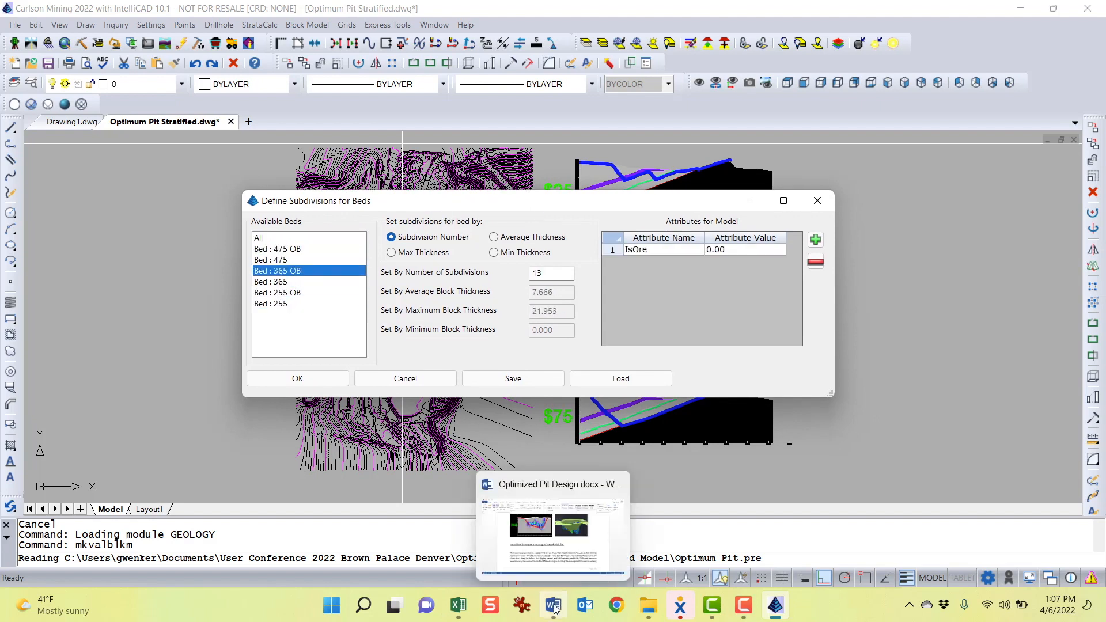
Switch to the Optimized Pit Design Word document and read the section on subdividing beds from a .PRE file
left_click(555, 609)
scroll(549, 435, "down", 8)
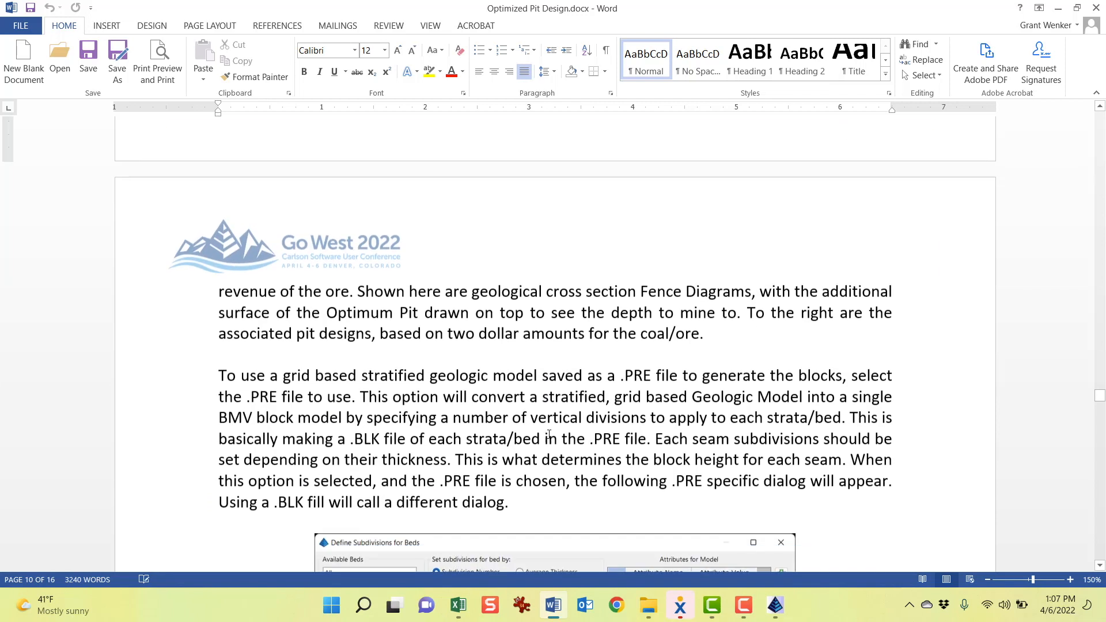
scroll(549, 434, "down", 4)
scroll(559, 260, "down", 1)
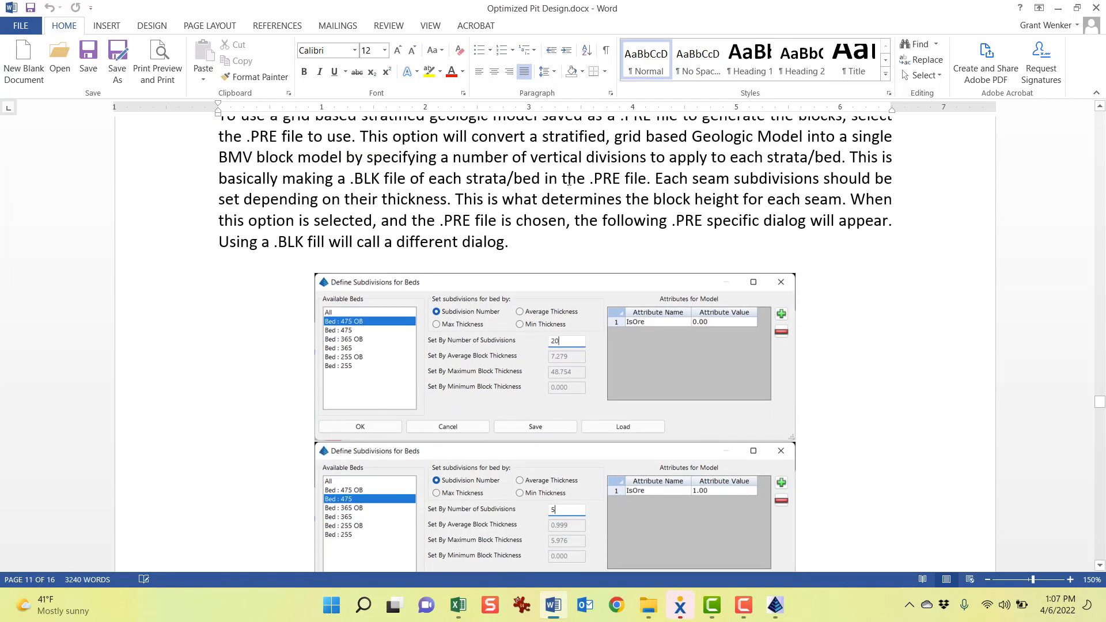
scroll(569, 182, "up", 2)
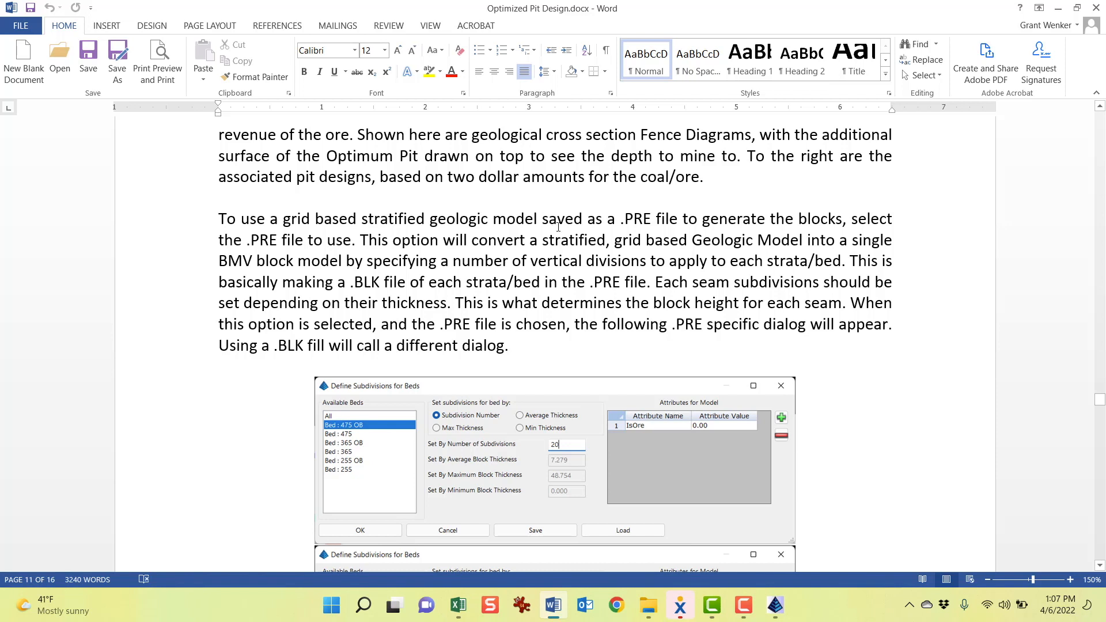
scroll(512, 243, "down", 1)
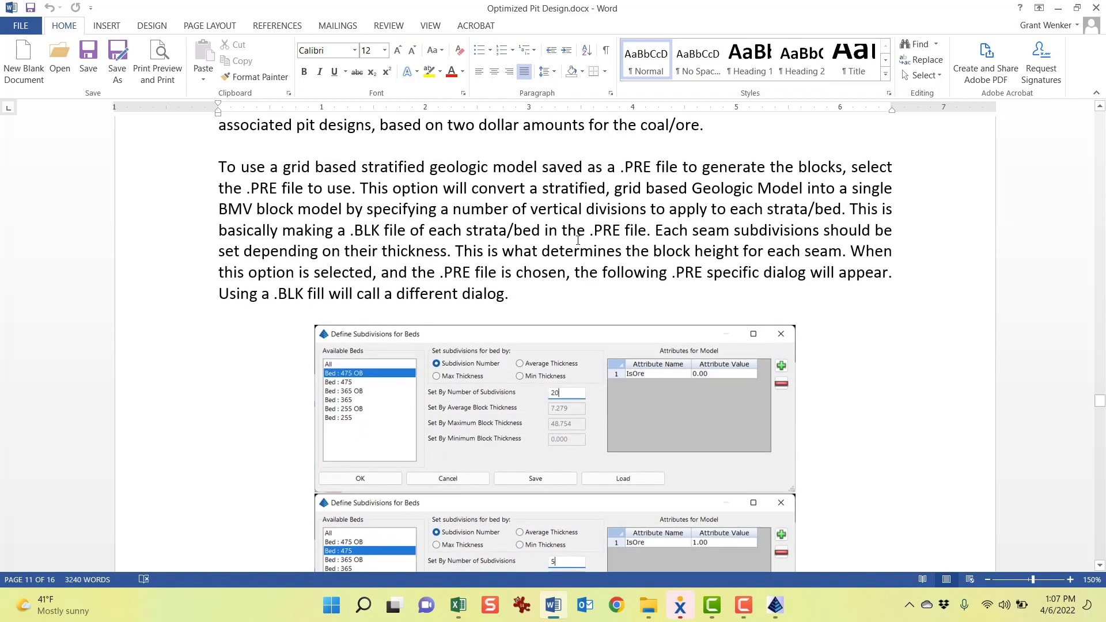
scroll(578, 240, "up", 2)
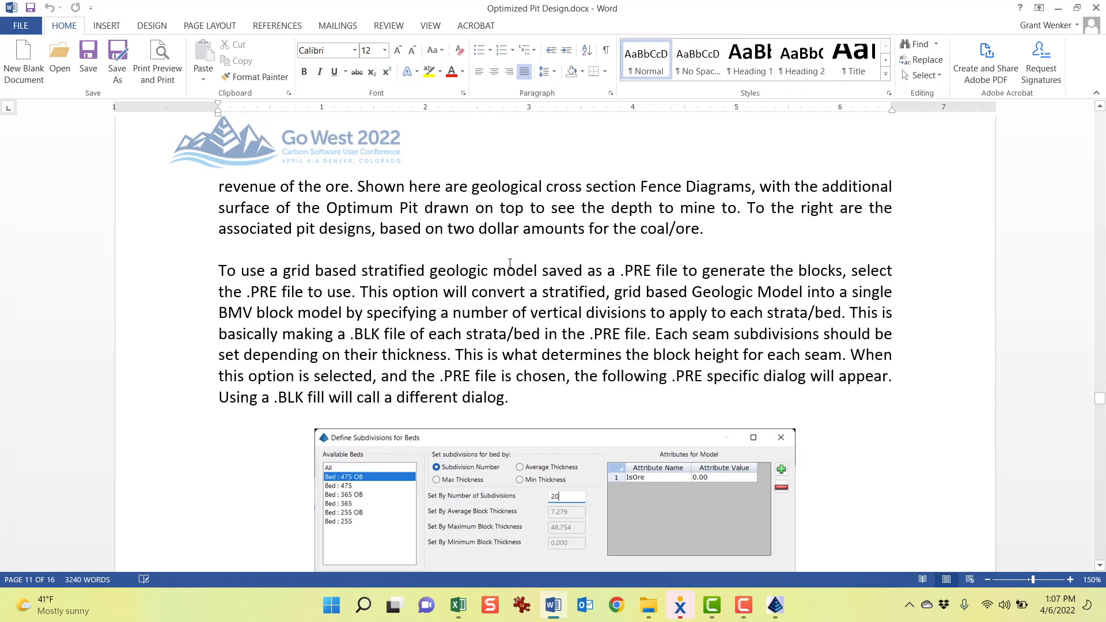
scroll(550, 270, "down", 1)
scroll(656, 272, "down", 1)
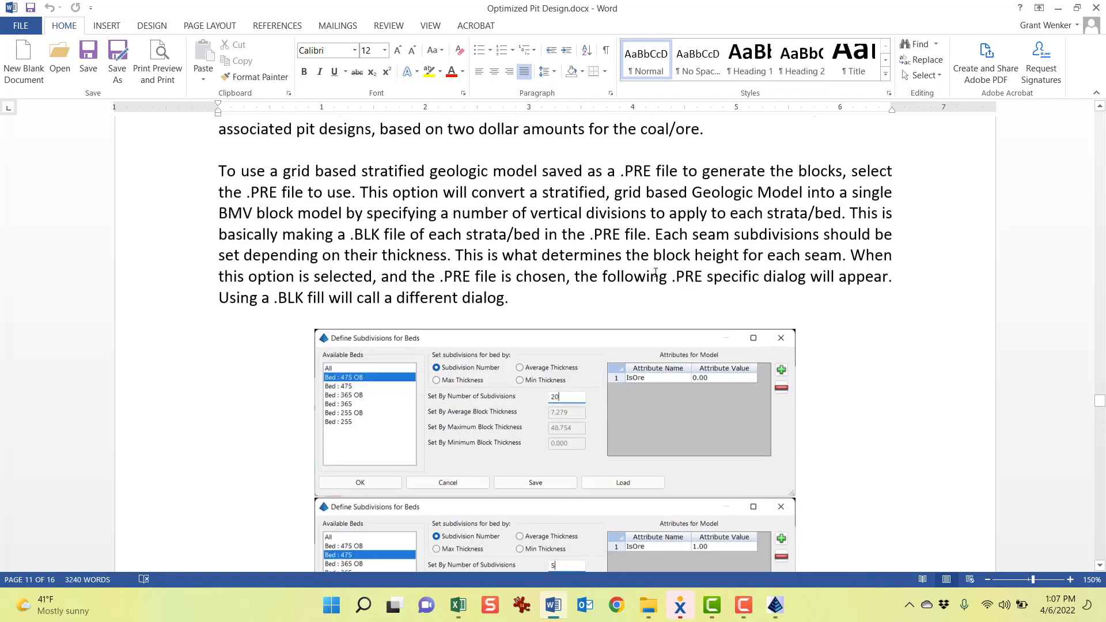
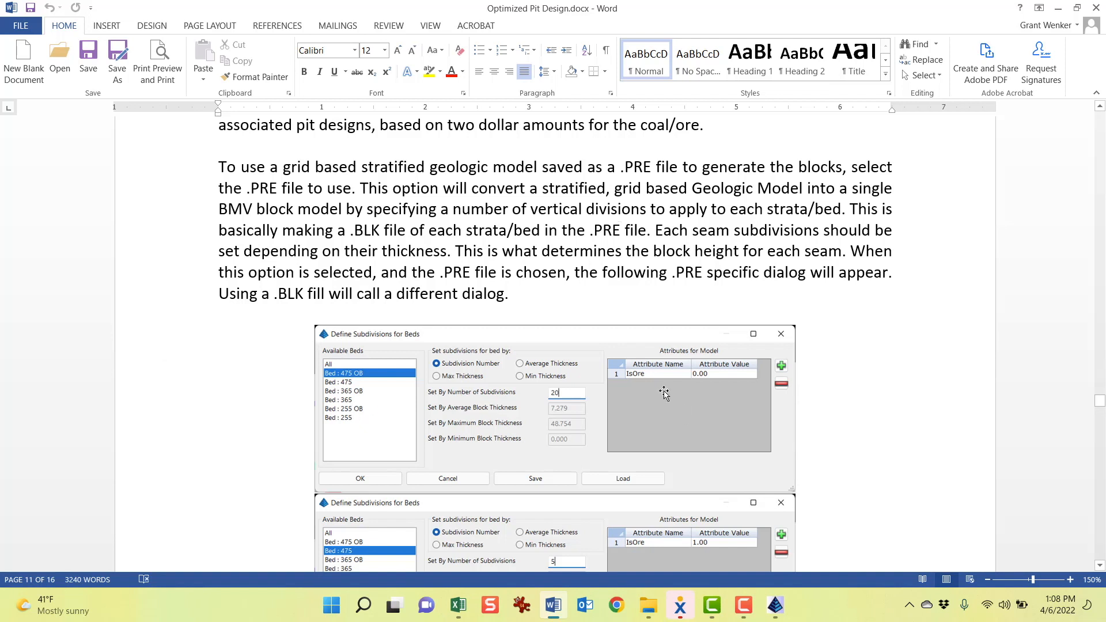
Scroll through the document's Define Subdivisions for Beds screenshots to review each bed's subdivision count and IsOre value
scroll(610, 259, "down", 5)
scroll(607, 262, "down", 9)
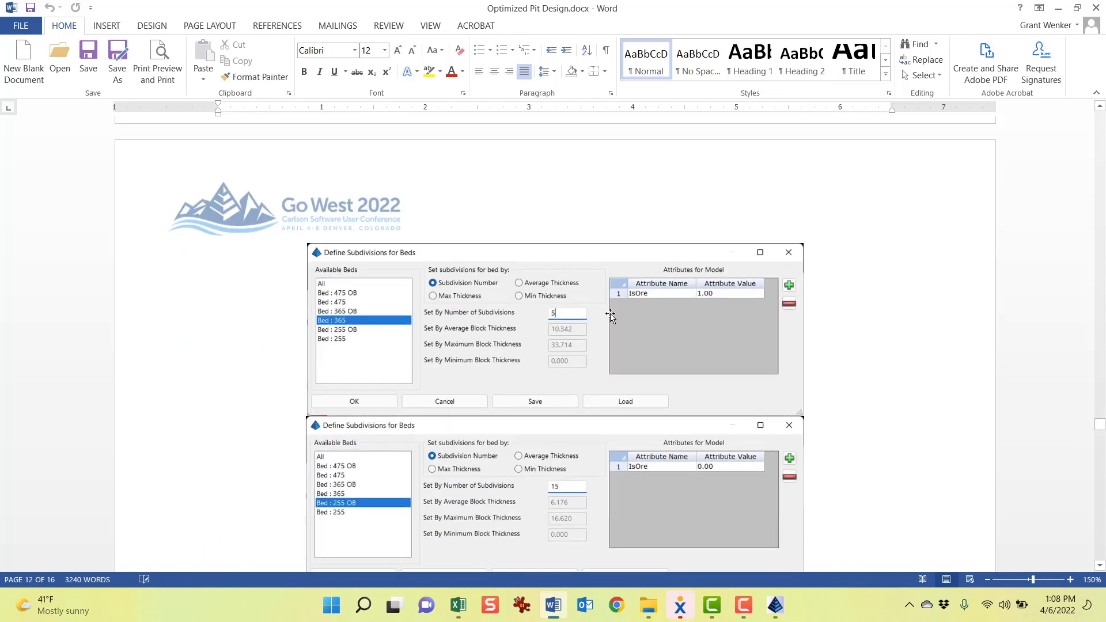
scroll(606, 267, "down", 3)
scroll(405, 419, "down", 4)
scroll(697, 447, "up", 15)
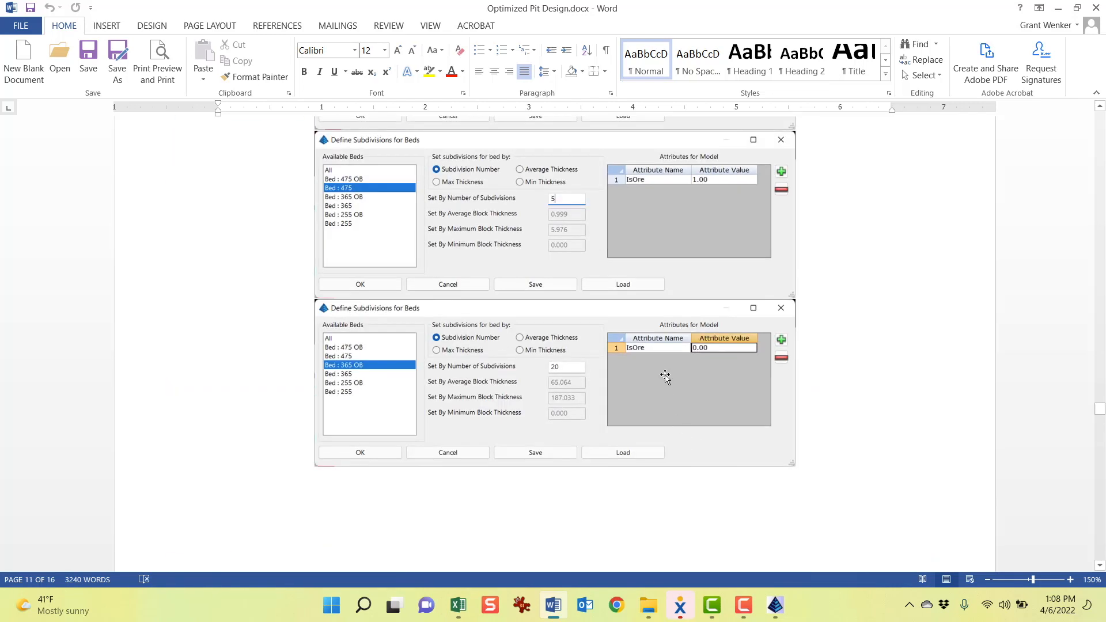
scroll(664, 378, "up", 3)
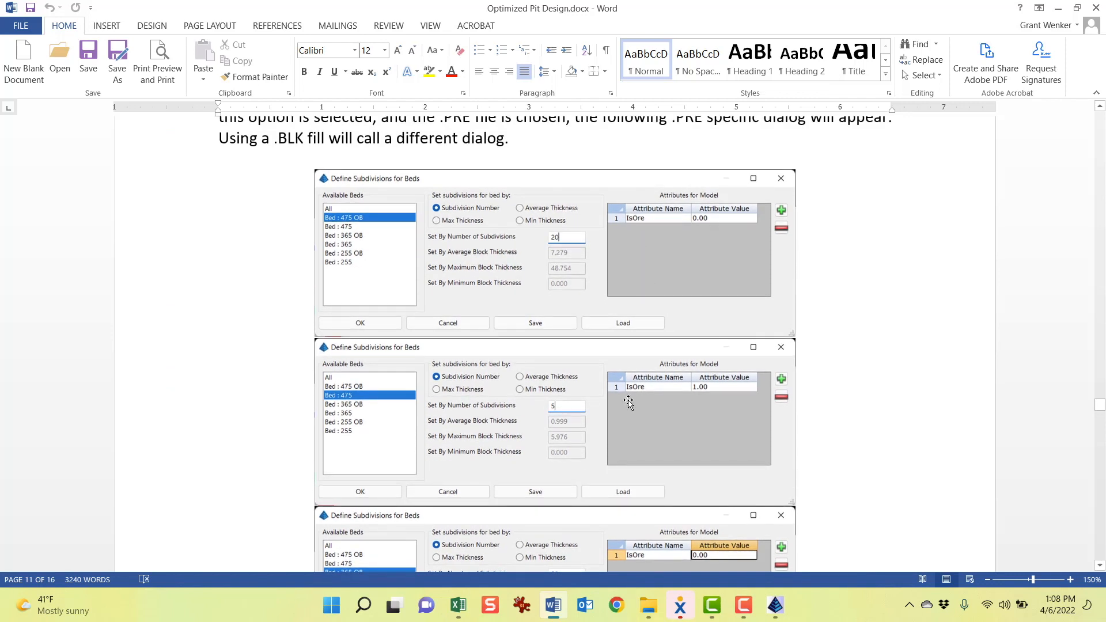
Switch back to Carlson Mining and select All and the individual beds in Define Subdivisions for Beds to compare their settings
left_click(554, 606)
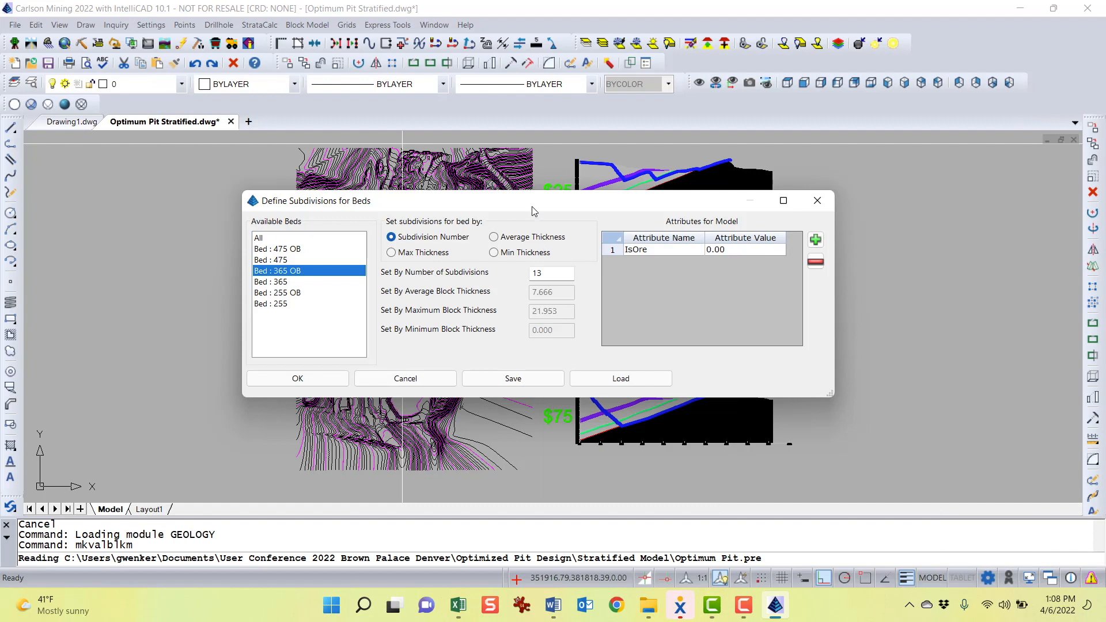
left_click_drag(532, 210, 521, 210)
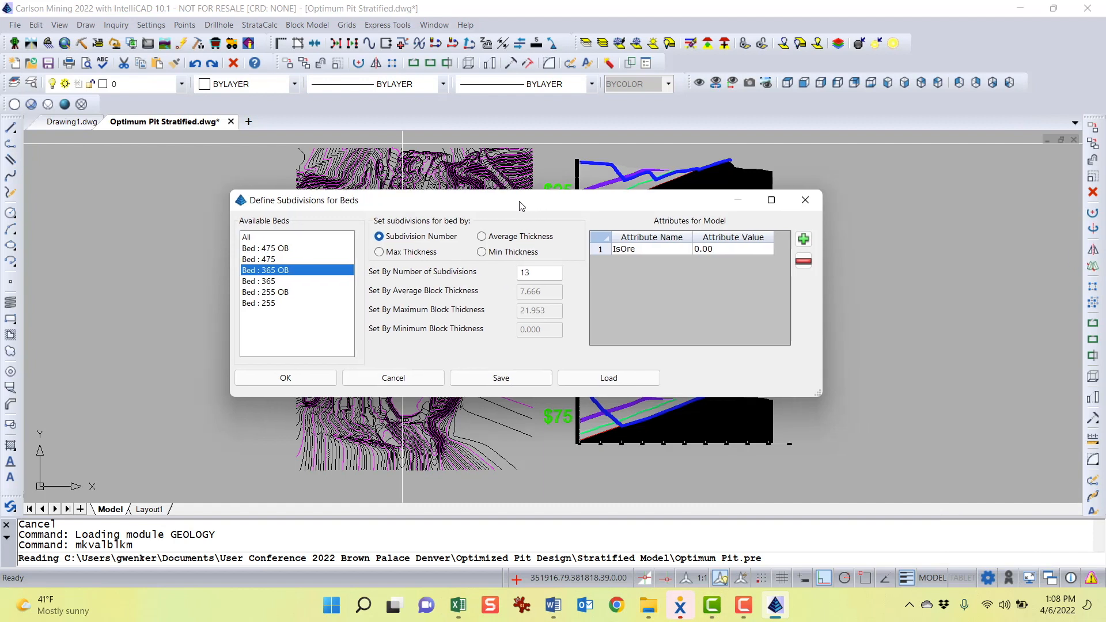
left_click(264, 249)
left_click_drag(625, 204, 640, 202)
left_click(269, 236)
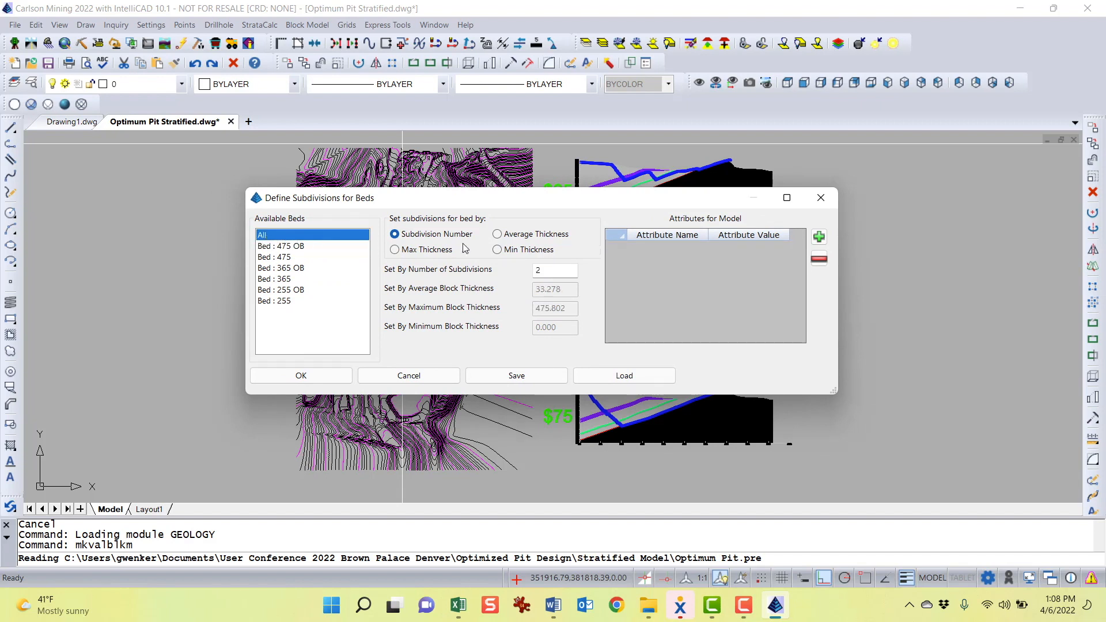
mouse_move(552, 208)
left_mouse_down()
mouse_move(425, 365)
mouse_move(415, 424)
mouse_move(432, 171)
mouse_move(516, 197)
left_mouse_up()
left_click(305, 242)
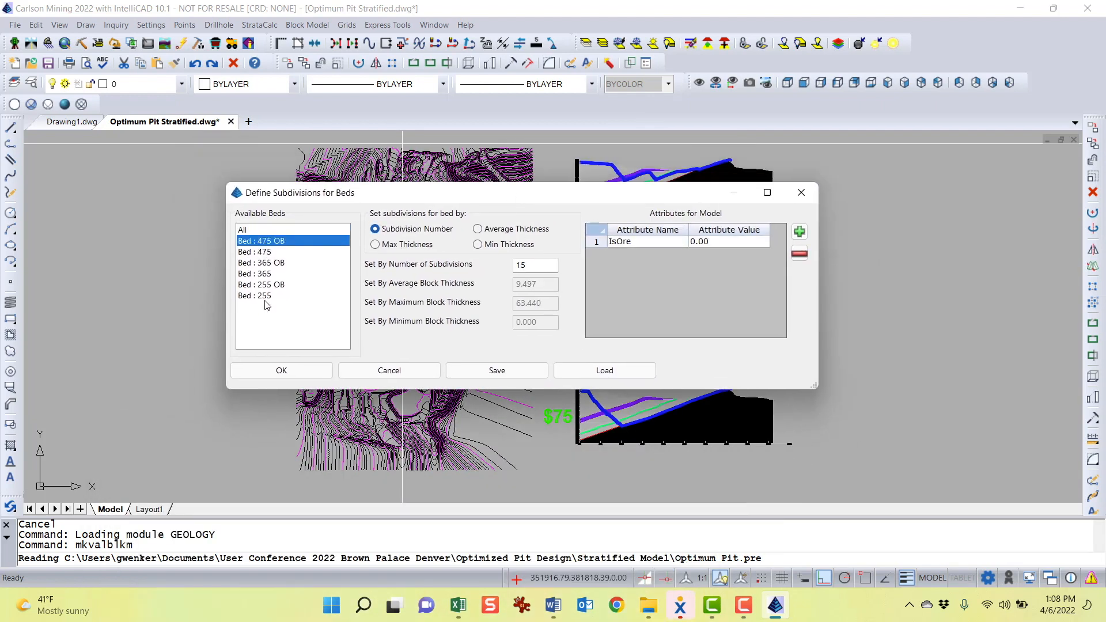
left_click(277, 231)
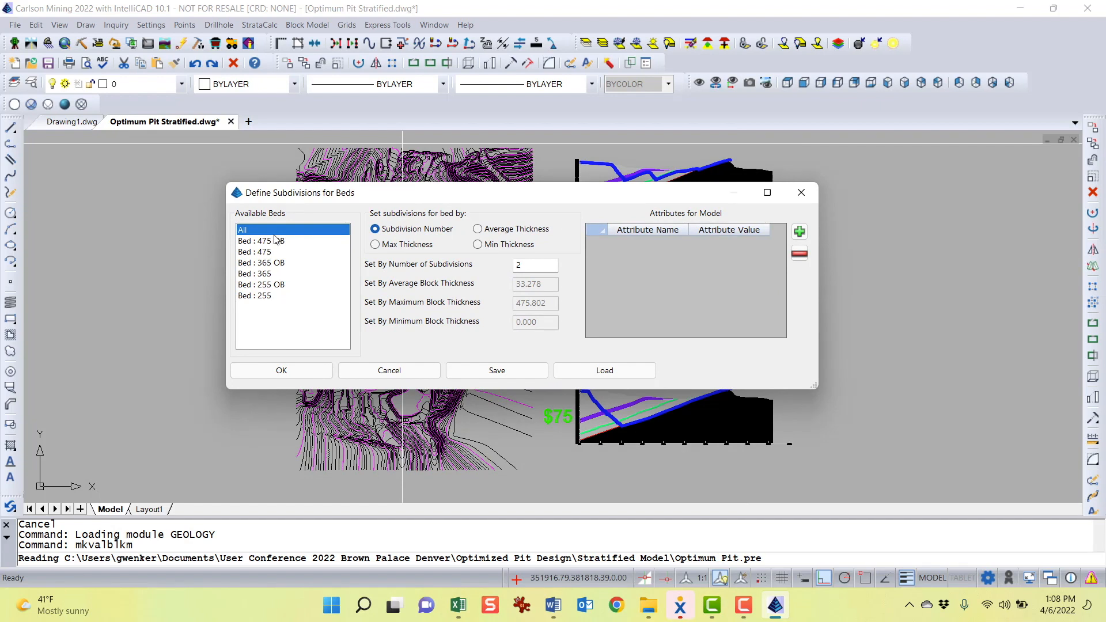
left_click(270, 242)
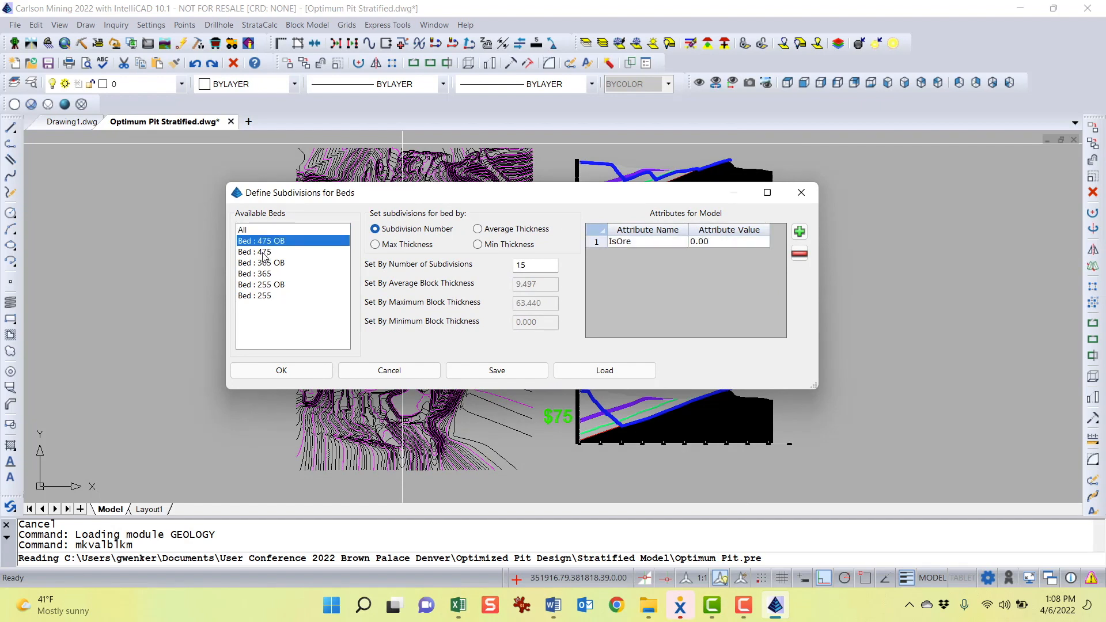
left_click(263, 253)
left_click(281, 242)
Examine the Bed 475 OB number of subdivisions and its IsOre attribute name and value fields
left_click_drag(519, 203, 231, 232)
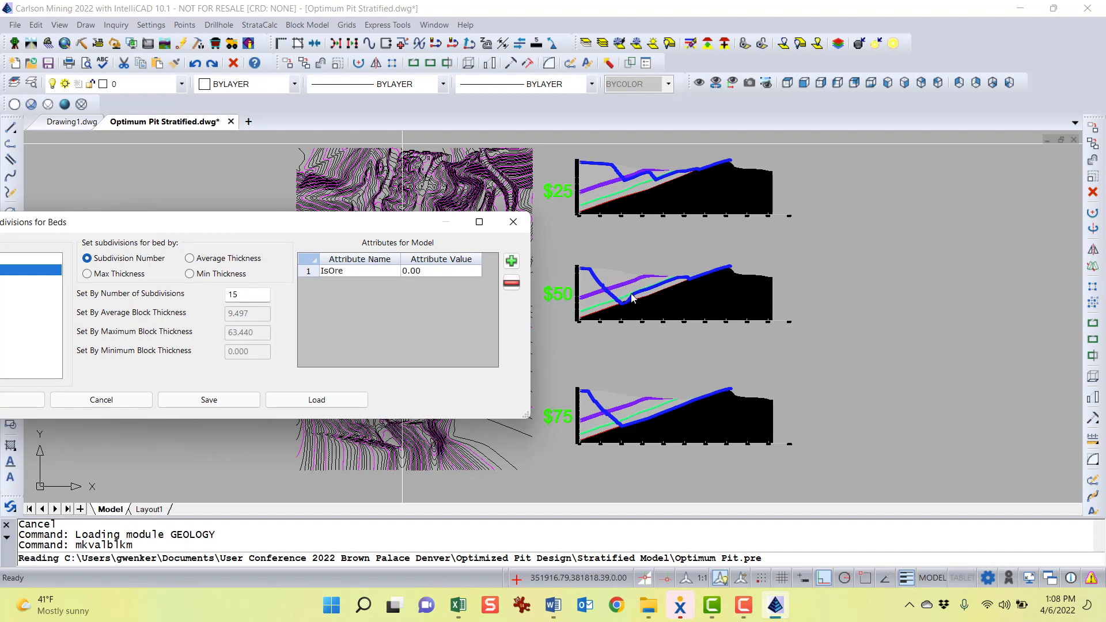
left_click_drag(363, 228, 478, 190)
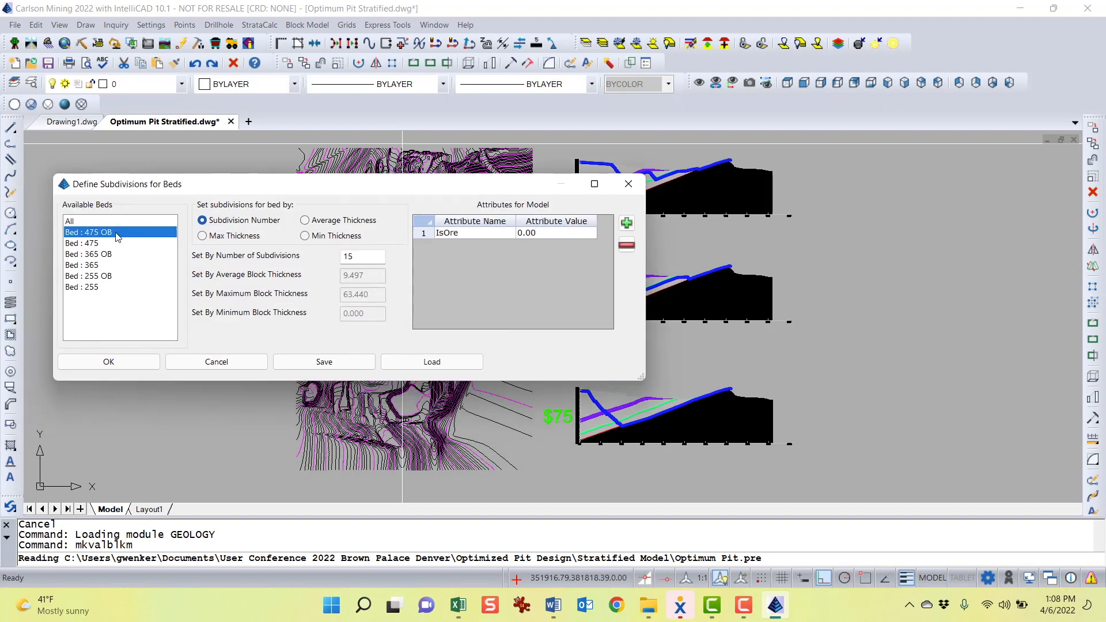
left_click_drag(249, 196, 379, 358)
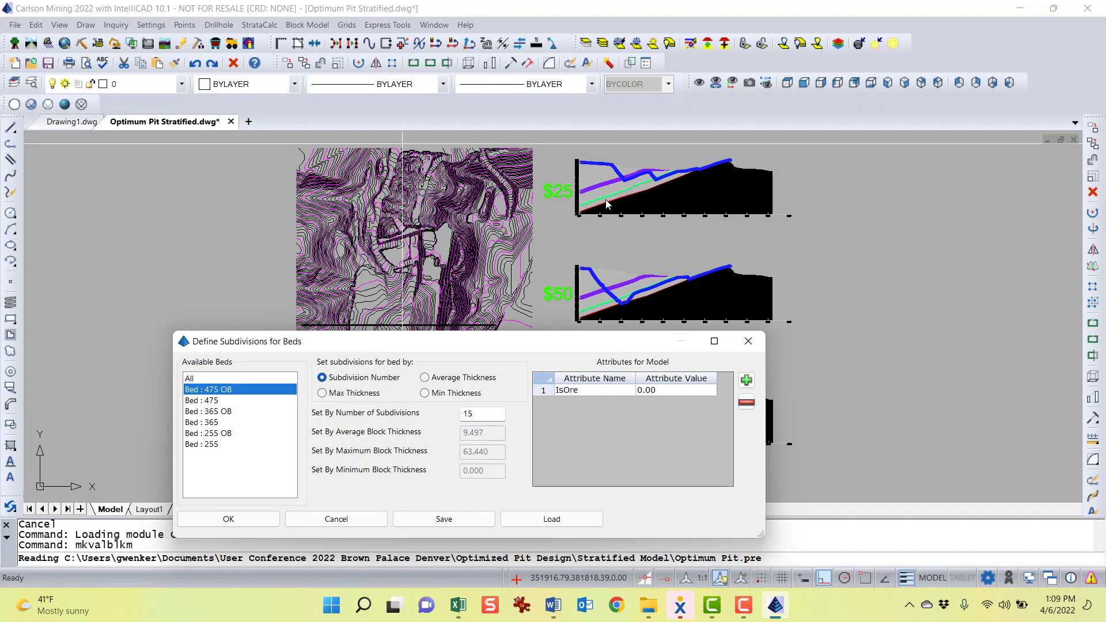
left_click_drag(609, 342, 607, 312)
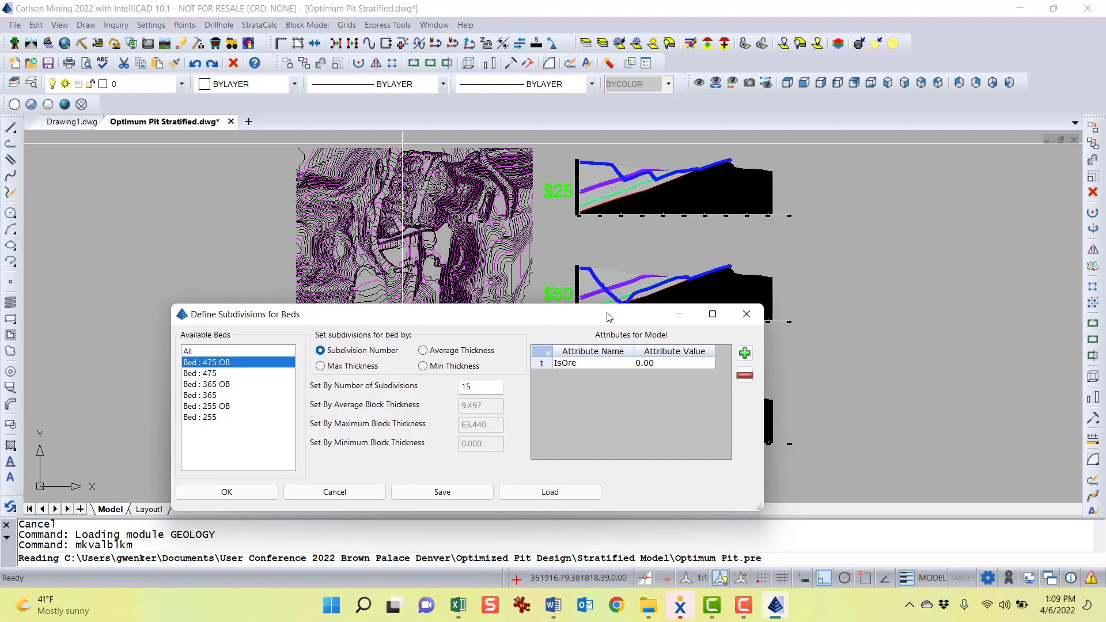
double_click(463, 388)
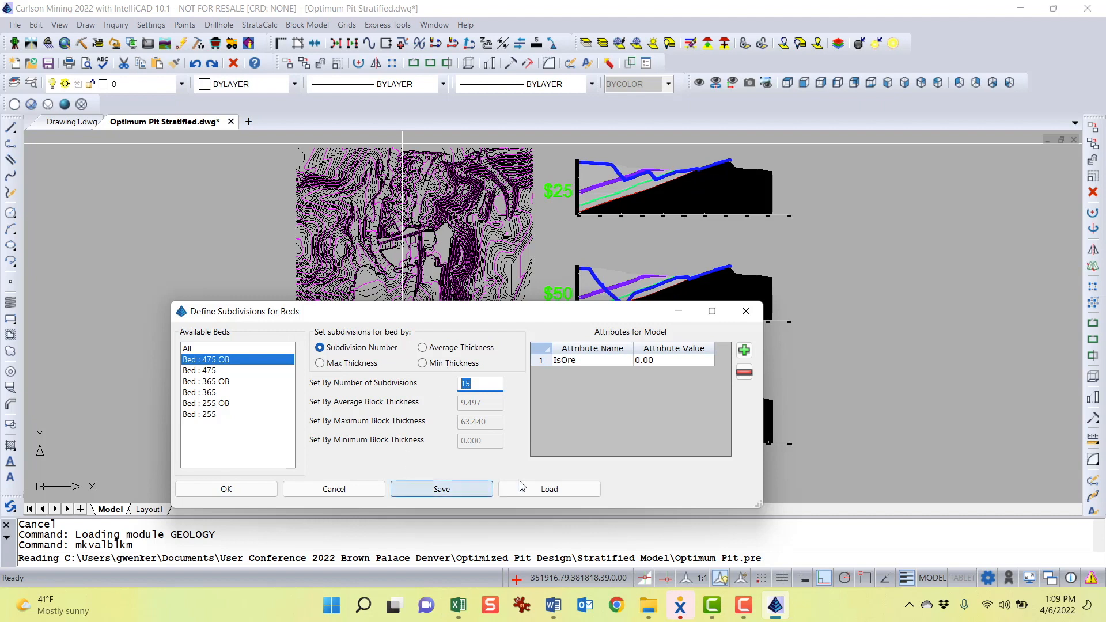
left_click(592, 359)
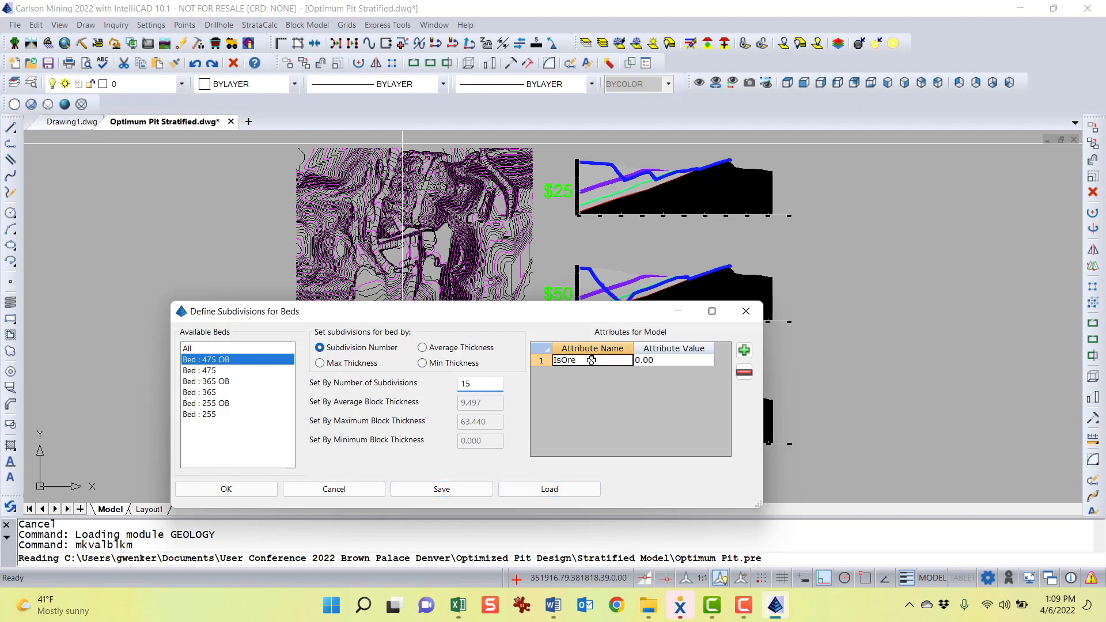
double_click(483, 385)
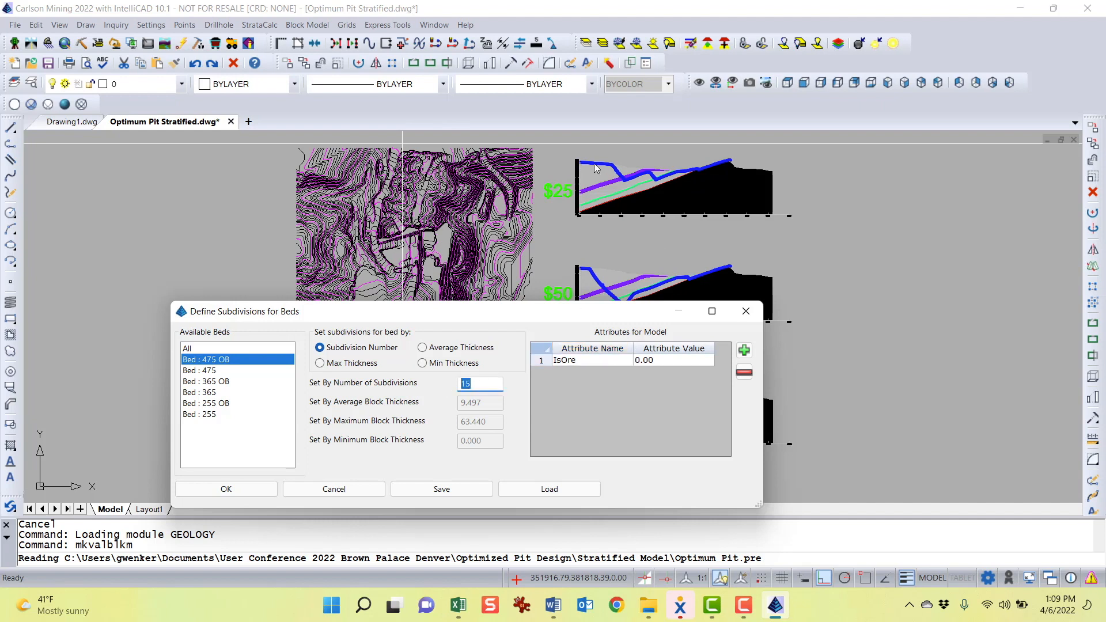
left_click(590, 360)
left_click(670, 363)
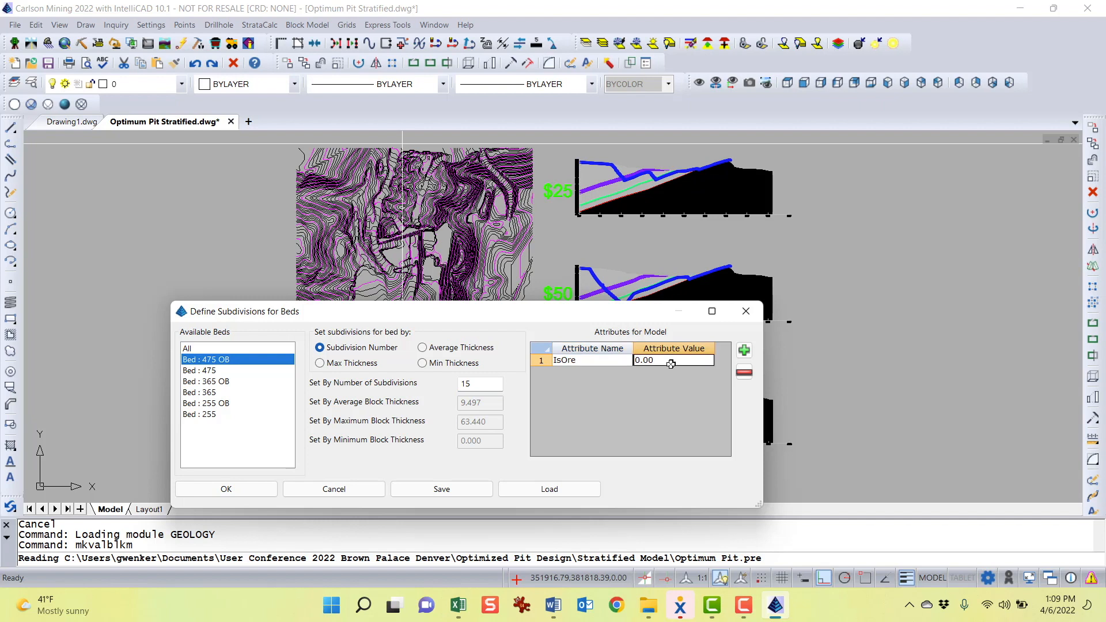
double_click(588, 328)
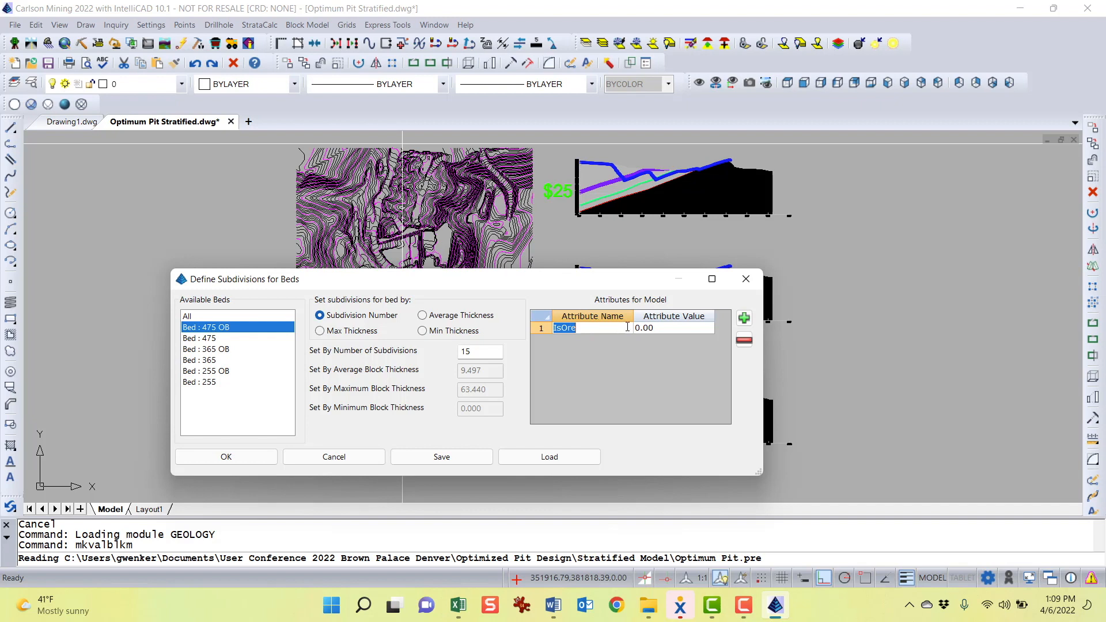
left_click(671, 328)
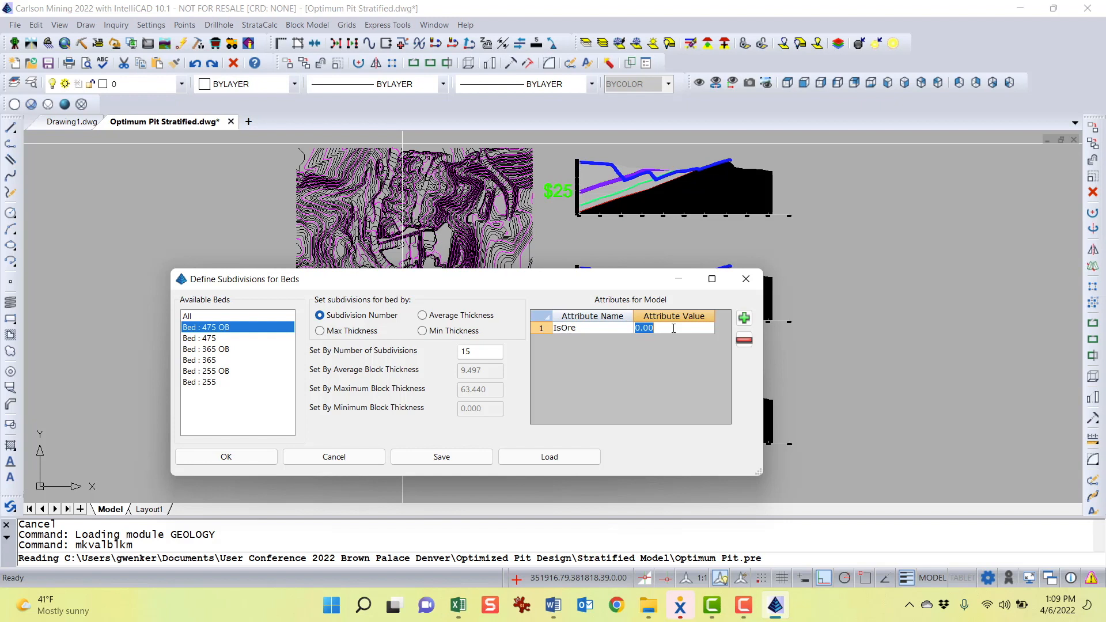
left_click_drag(622, 289, 606, 267)
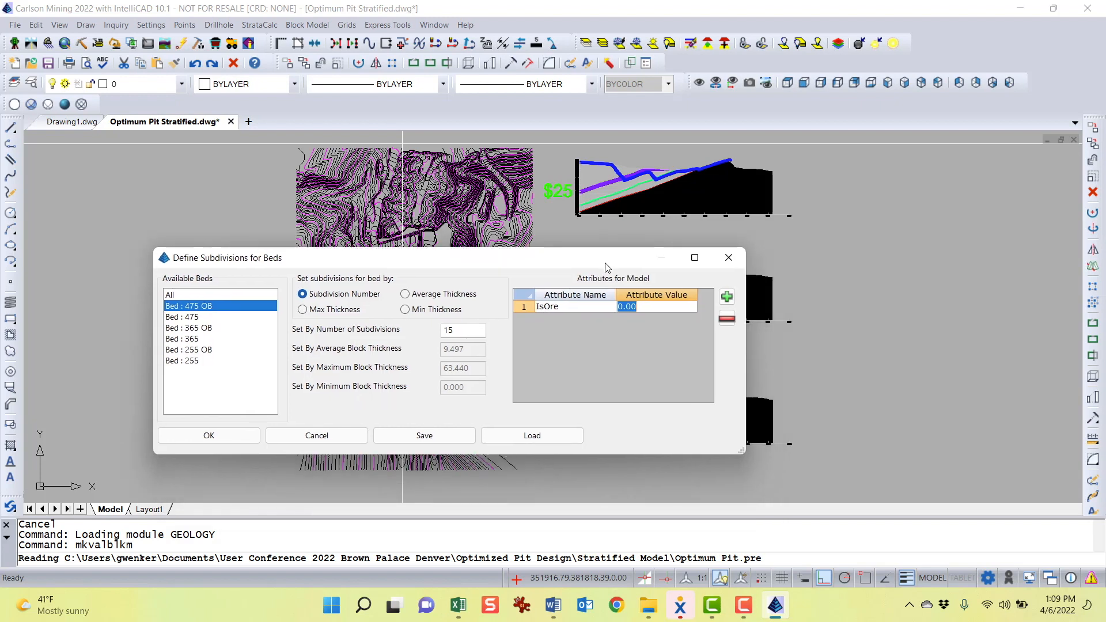
left_click(657, 305)
Select Bed 475 and examine its IsOre attribute value and number of subdivisions
left_click(201, 317)
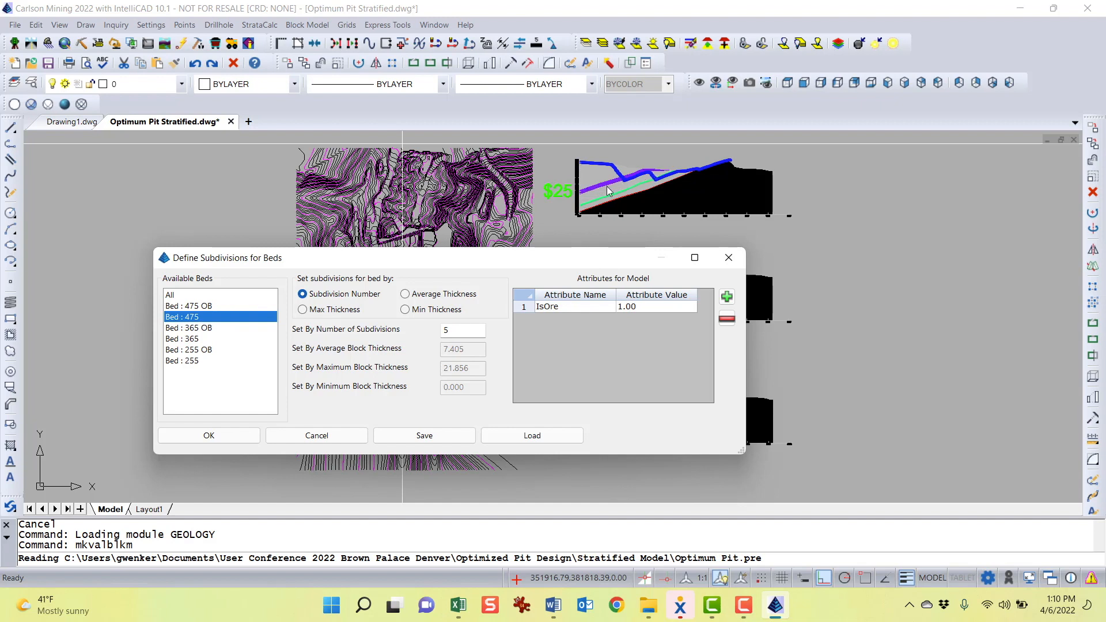
double_click(637, 307)
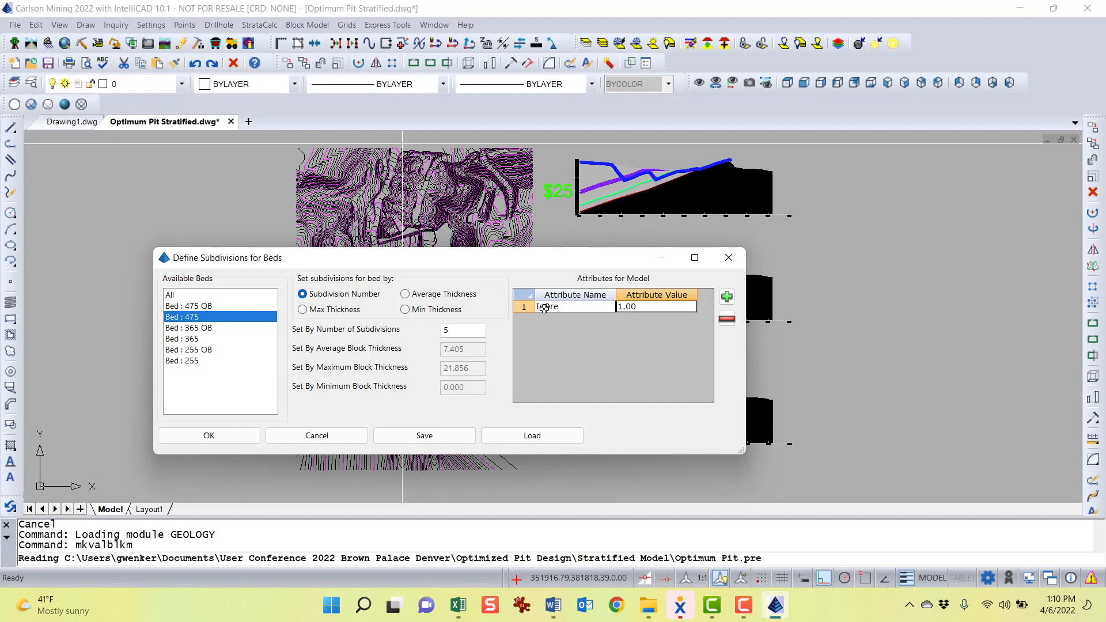
double_click(460, 332)
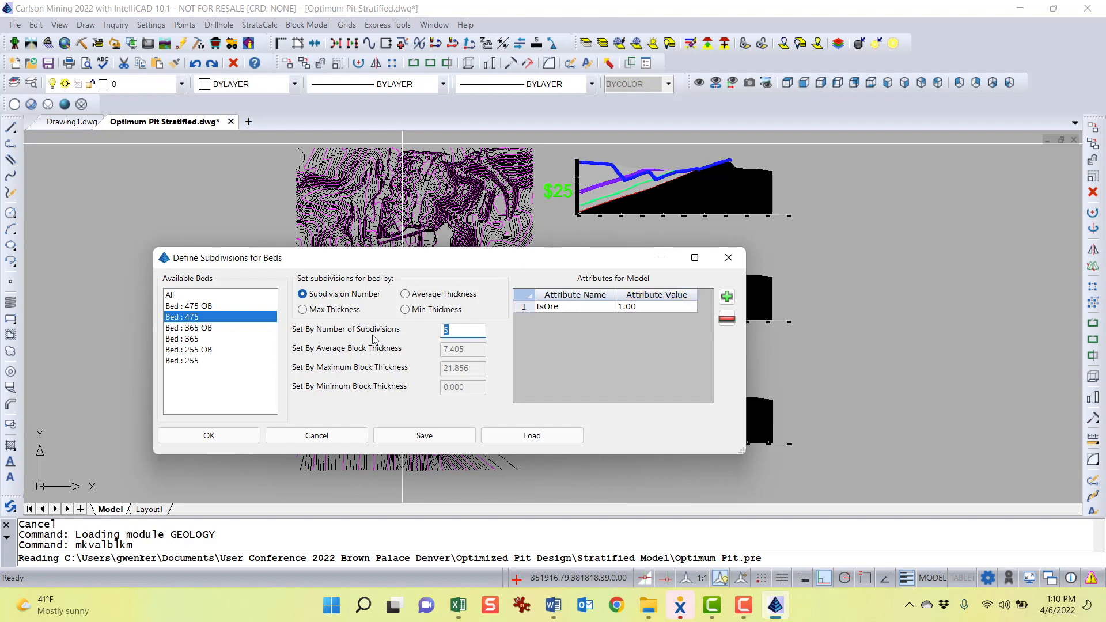
Load the Stratified Example.psdb subdivision settings file into the dialog
left_click(530, 437)
left_click(167, 244)
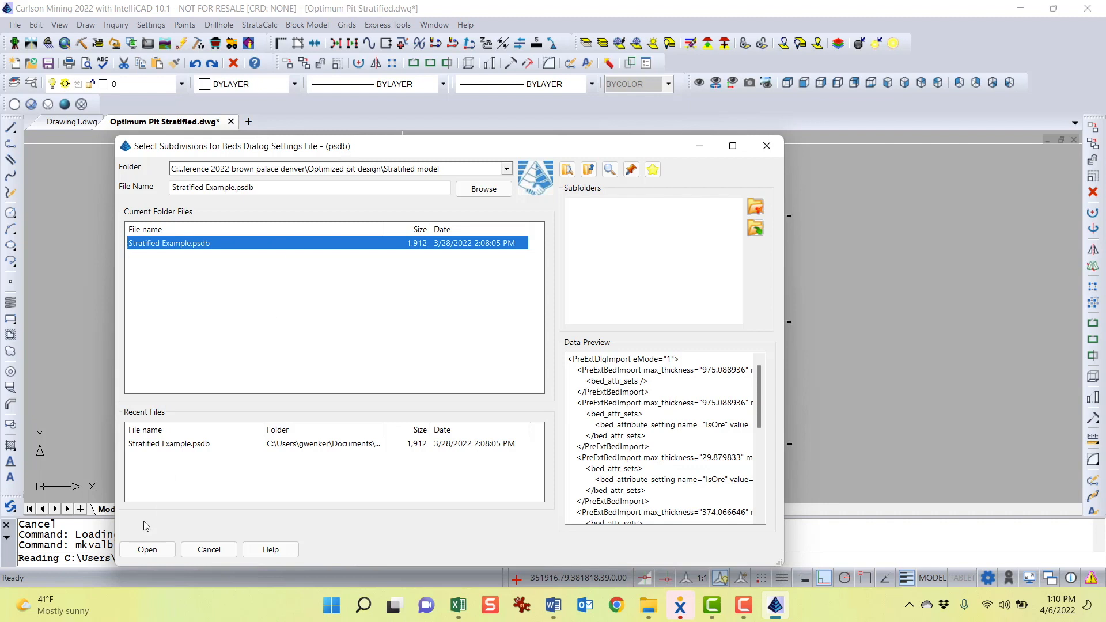
left_click(147, 549)
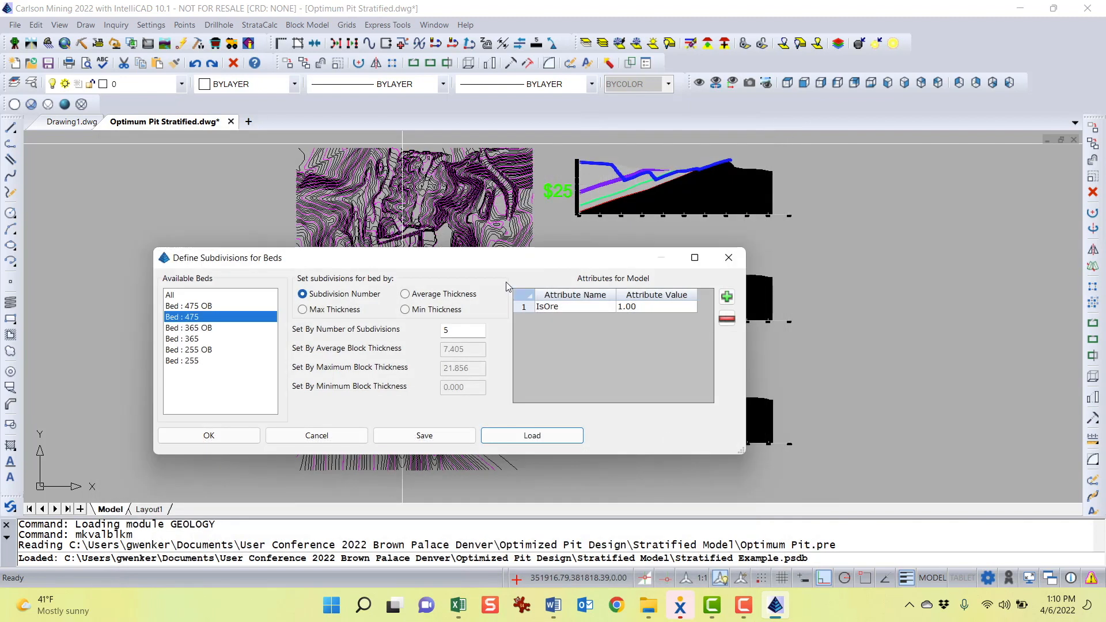
mouse_move(498, 260)
left_mouse_down()
mouse_move(534, 325)
mouse_move(510, 333)
mouse_move(510, 262)
left_mouse_up()
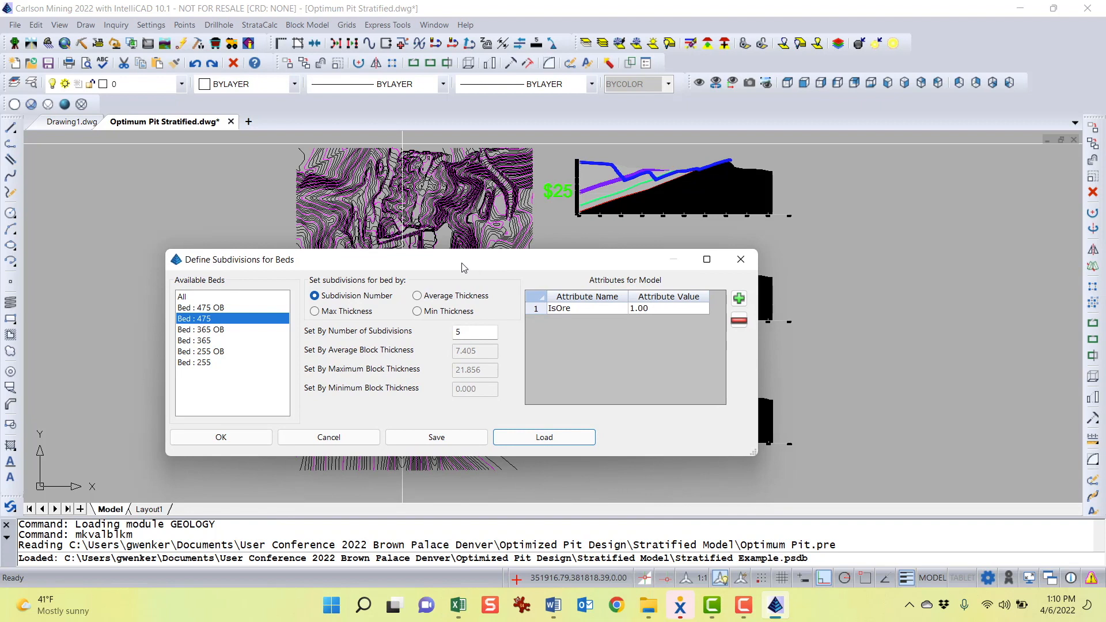
left_click_drag(461, 267, 569, 216)
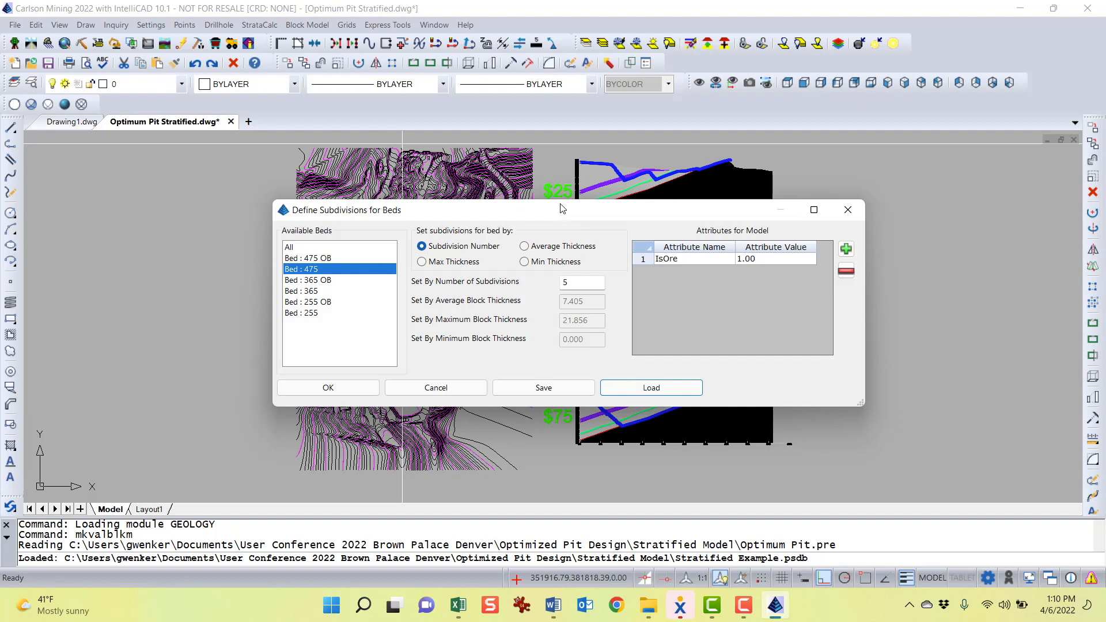
left_click_drag(564, 206, 539, 188)
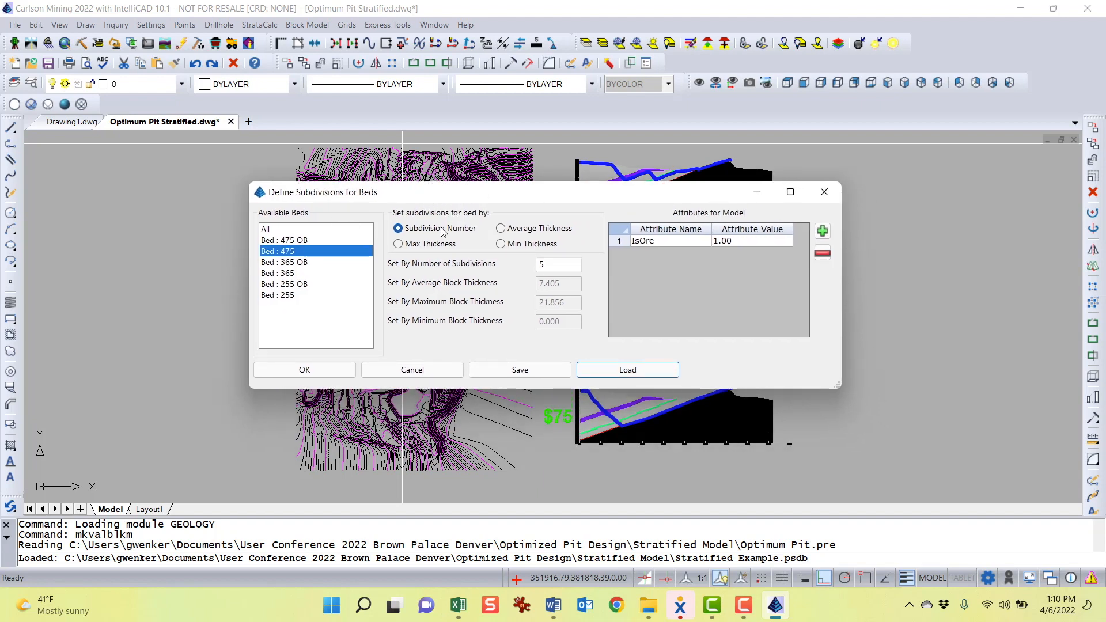
mouse_move(620, 203)
left_mouse_down()
mouse_move(395, 289)
mouse_move(335, 220)
left_mouse_up()
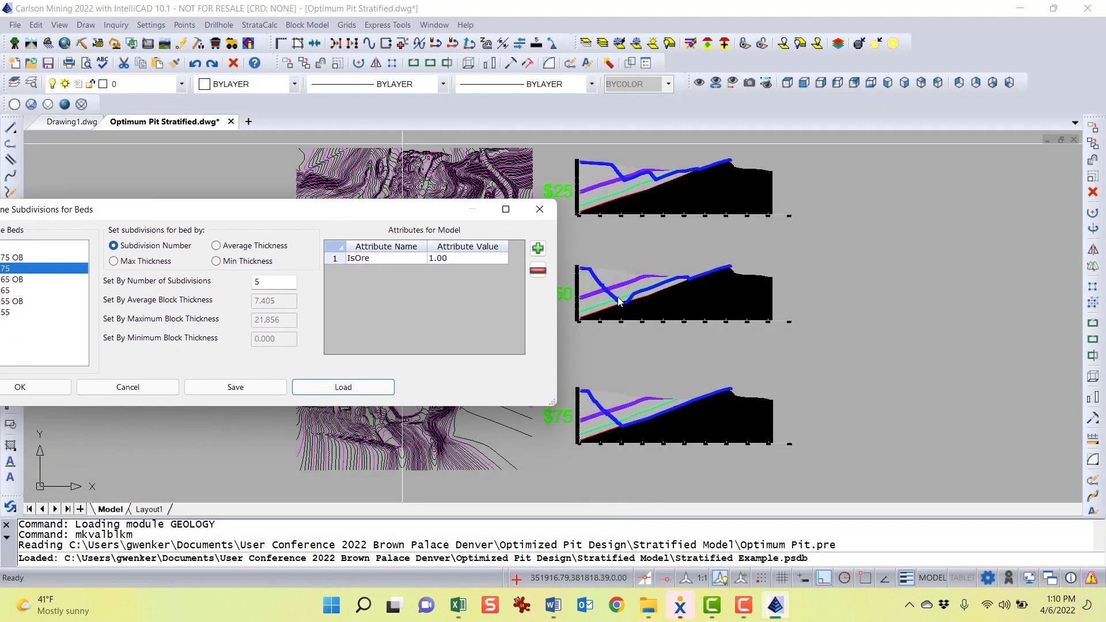
left_click_drag(397, 211, 508, 198)
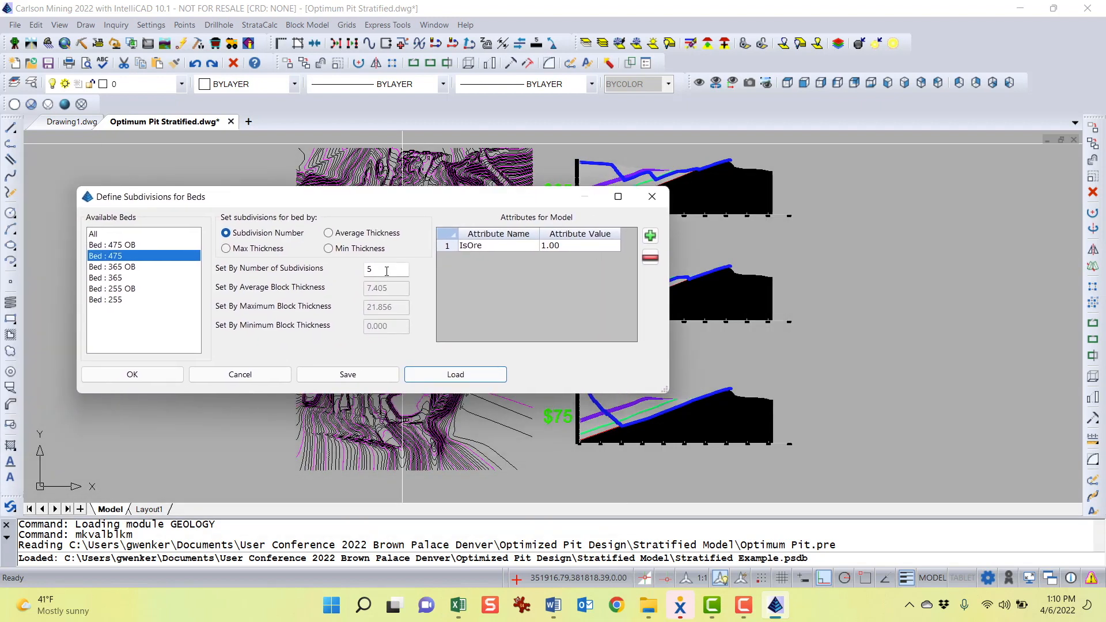
Select Beds 365 OB, 365, 255 OB and 255 in turn to review their loaded subdivision counts and IsOre values
left_click(121, 268)
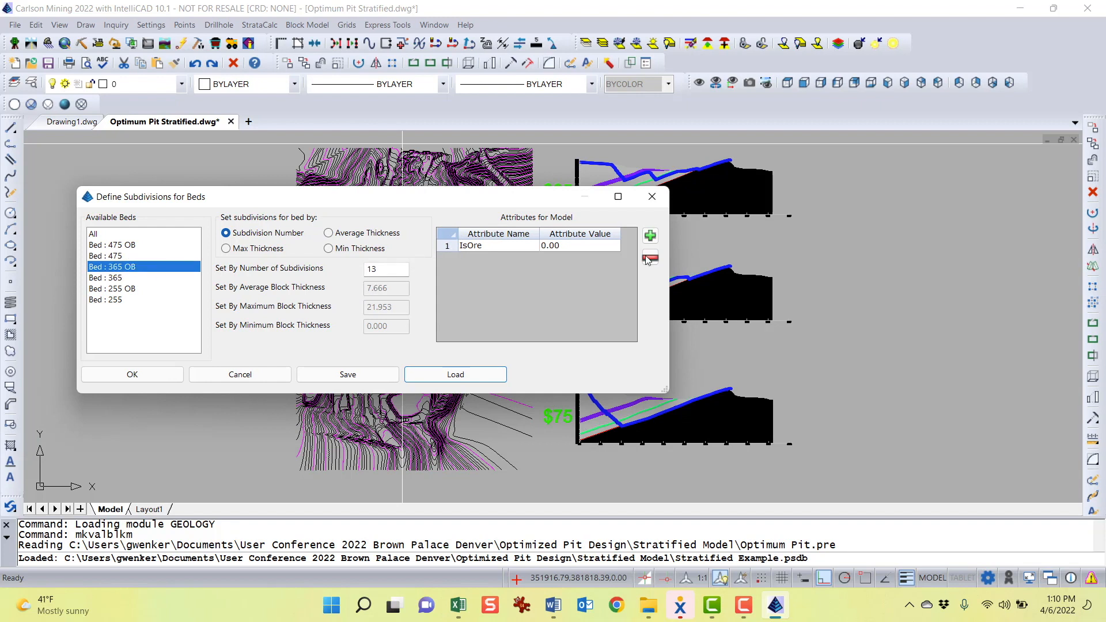
left_click_drag(481, 207, 494, 275)
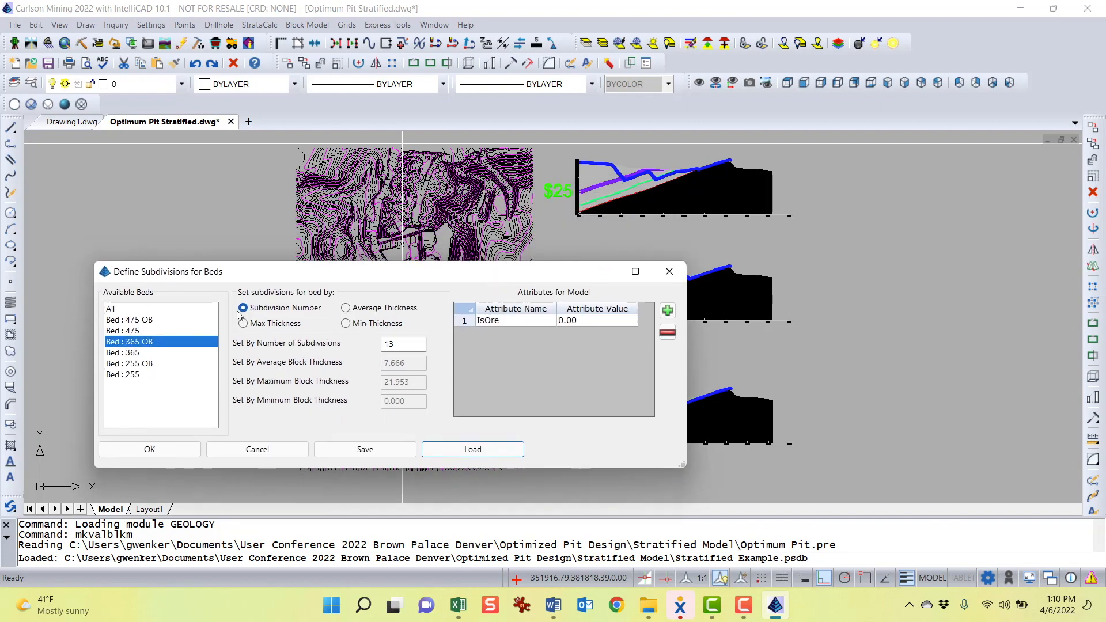
left_click(128, 353)
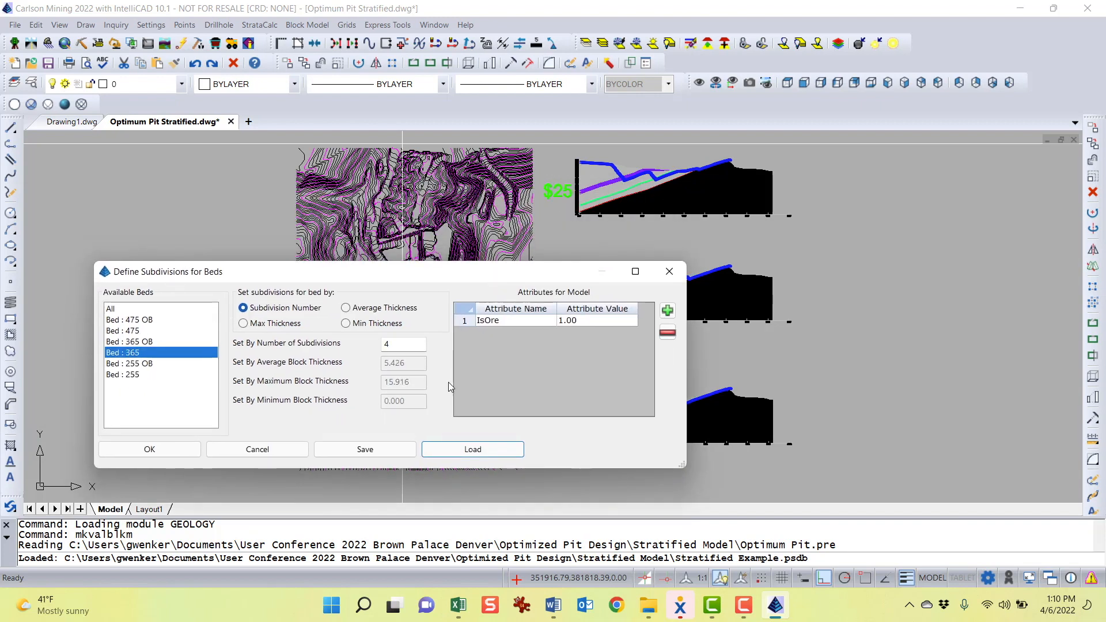
left_click(407, 346)
left_click(129, 364)
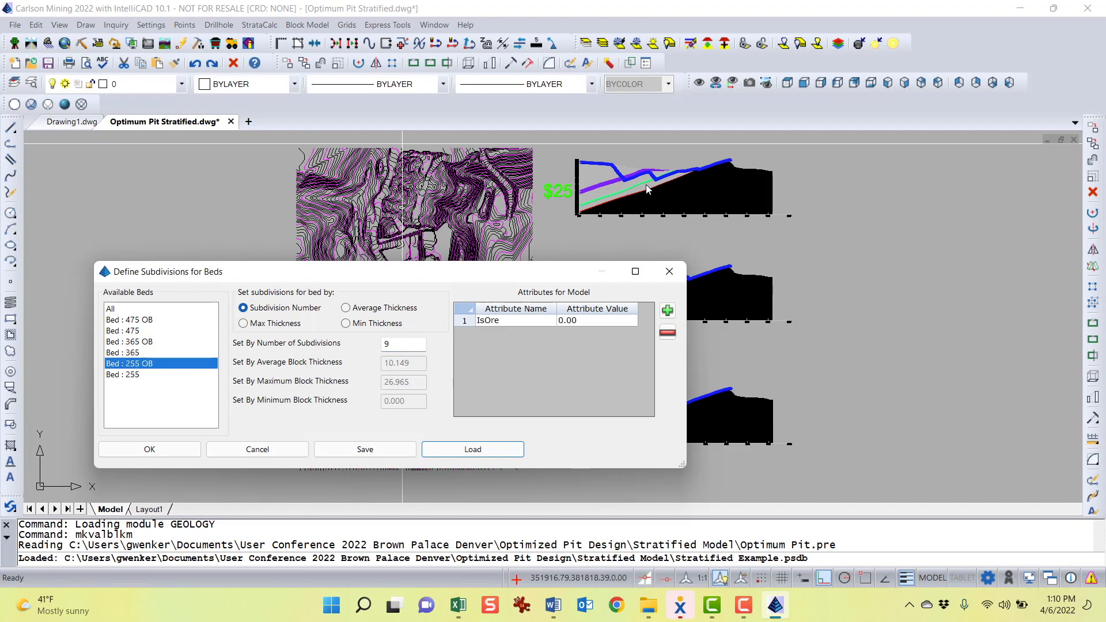
left_click(412, 349)
left_click(591, 321)
left_click(134, 375)
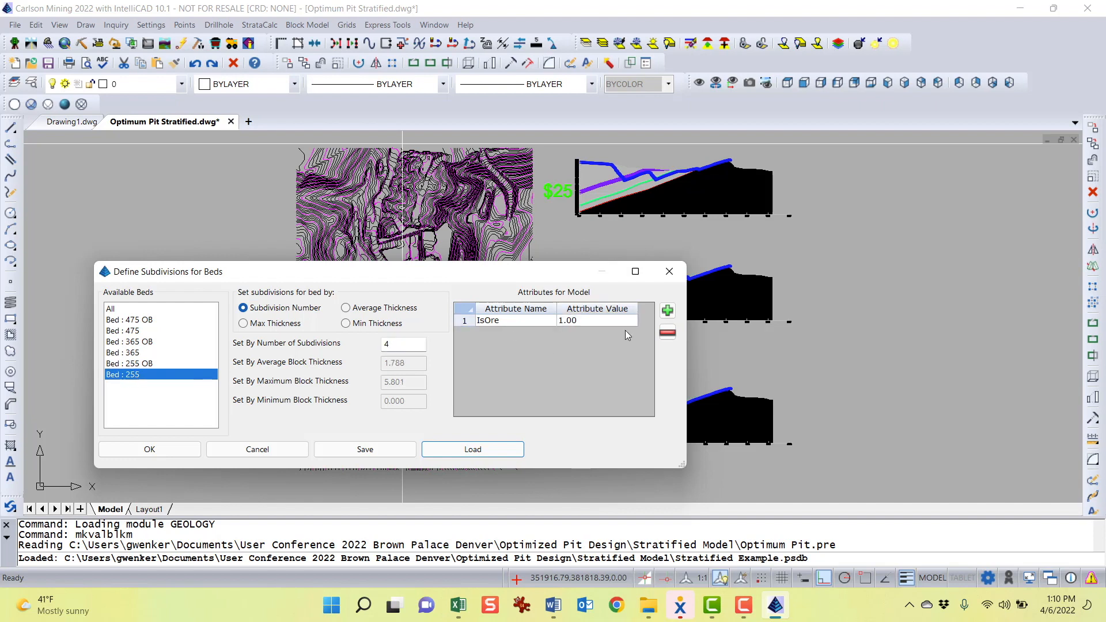
Accept the loaded bed subdivision and IsOre settings to build the stratified block model
left_click(598, 321)
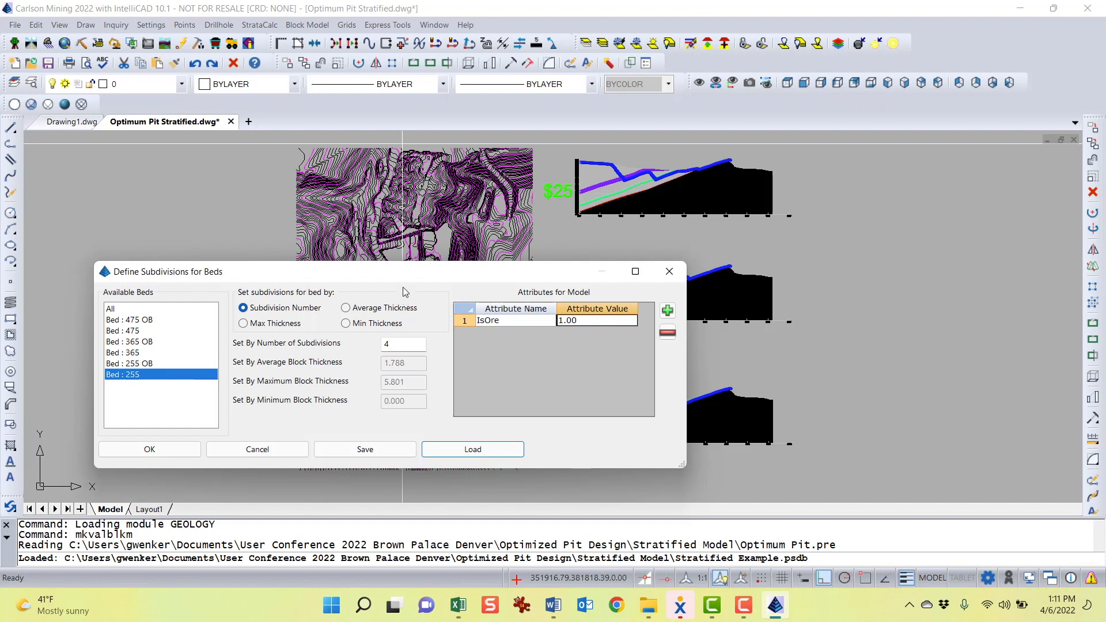
left_click_drag(405, 280, 473, 252)
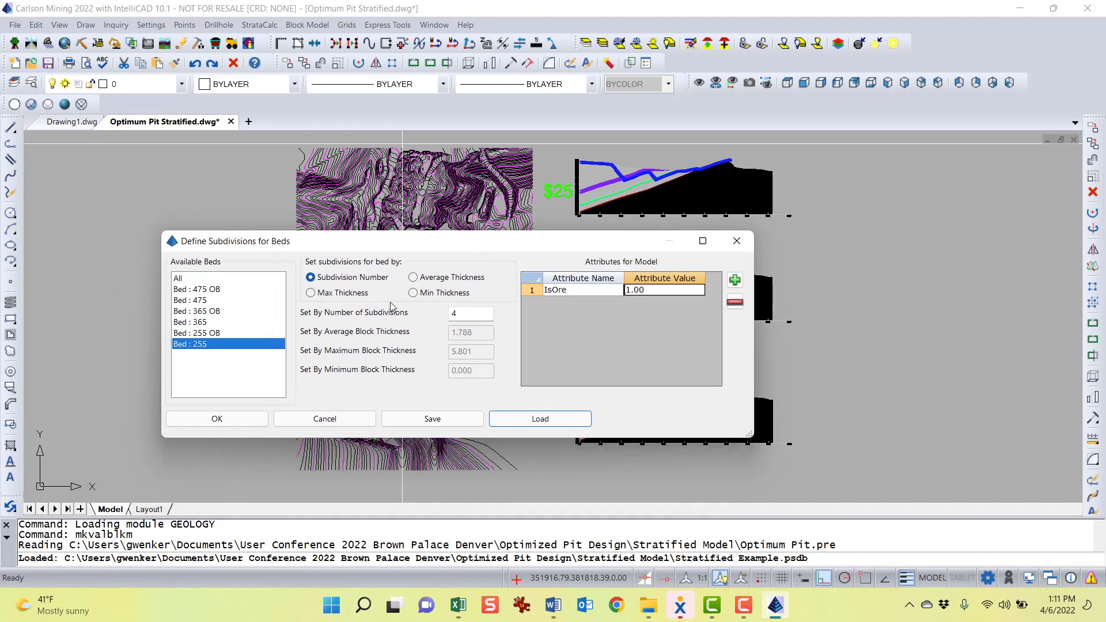
left_click(217, 419)
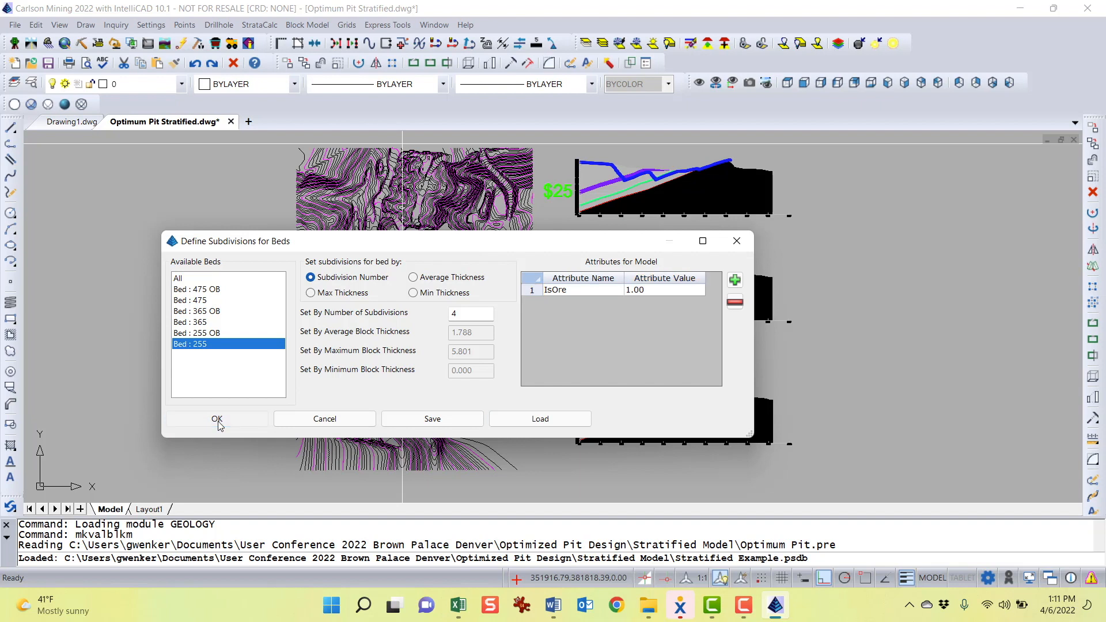
left_click(218, 420)
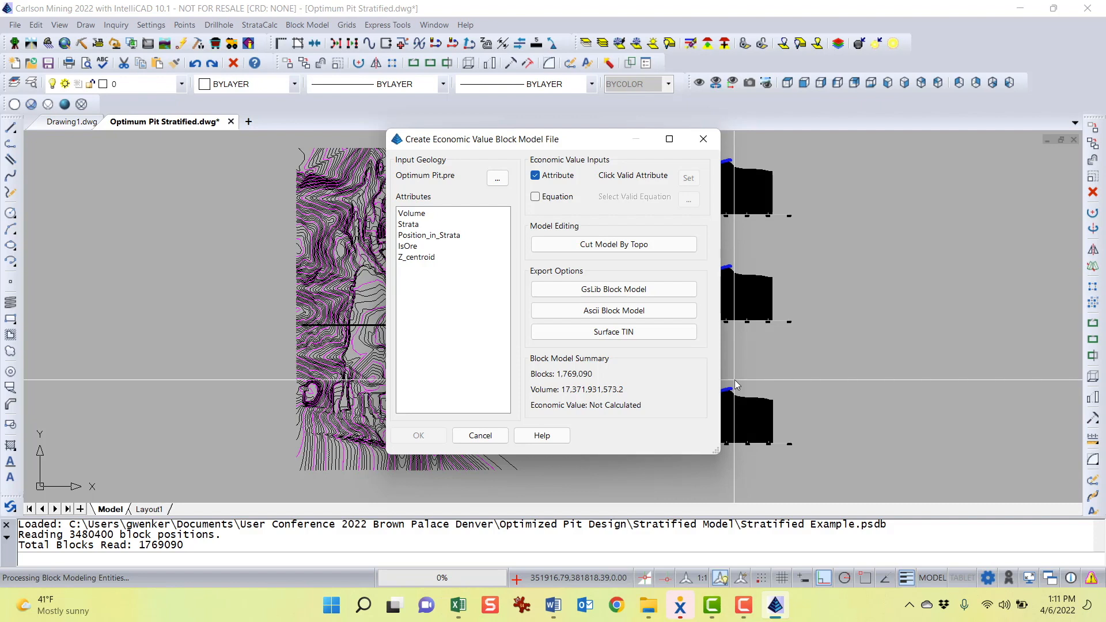
Cut the block model above the New Topo.grd surface
left_click_drag(552, 147, 547, 107)
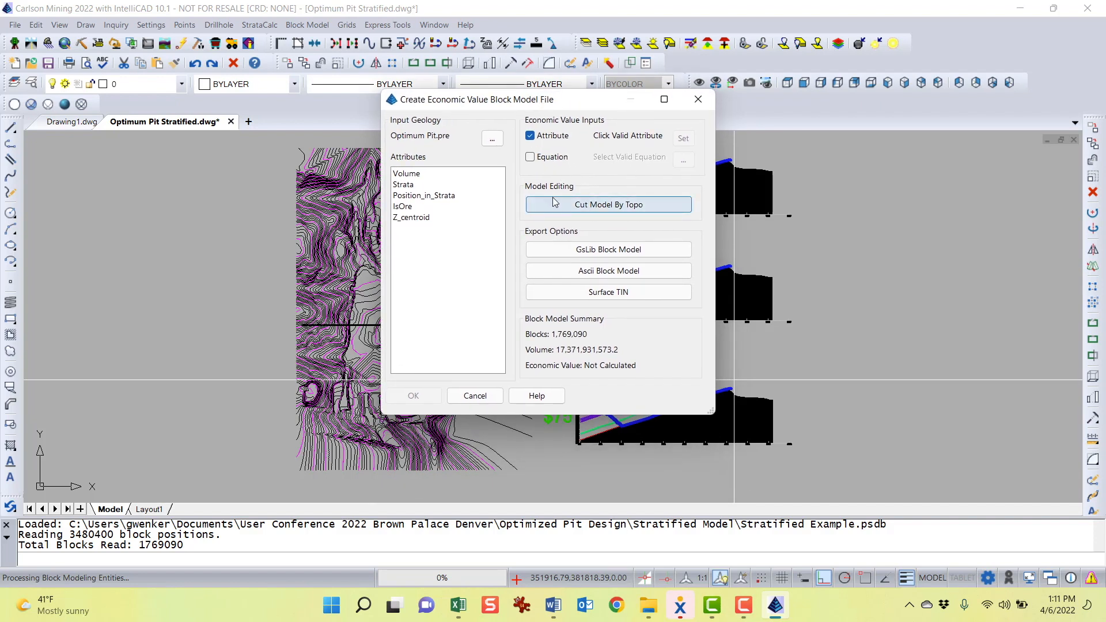
left_click(613, 206)
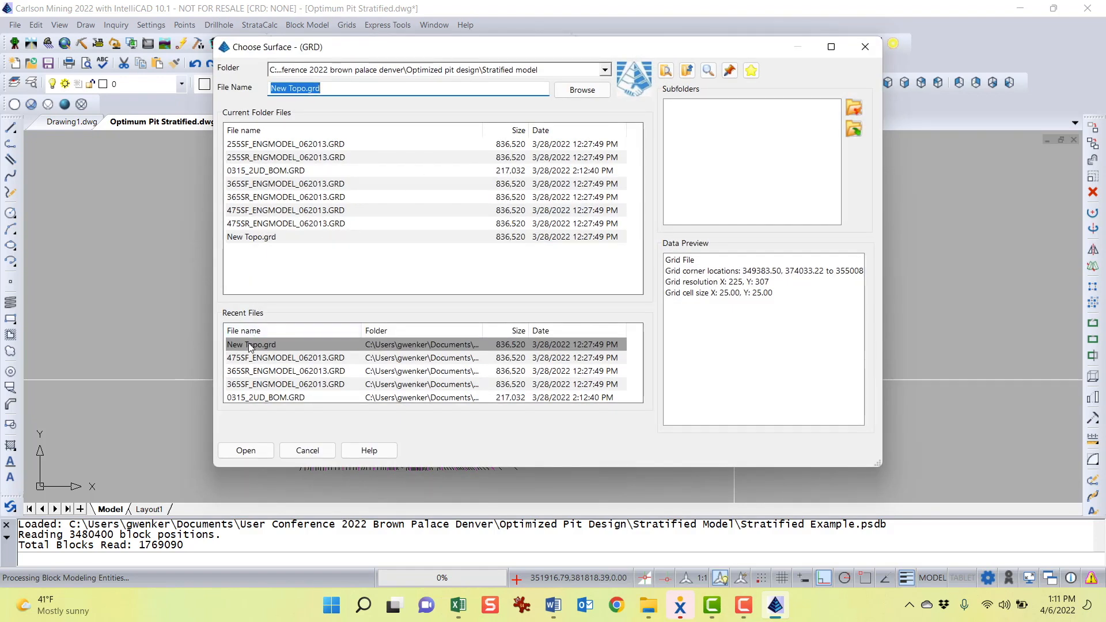
double_click(268, 238)
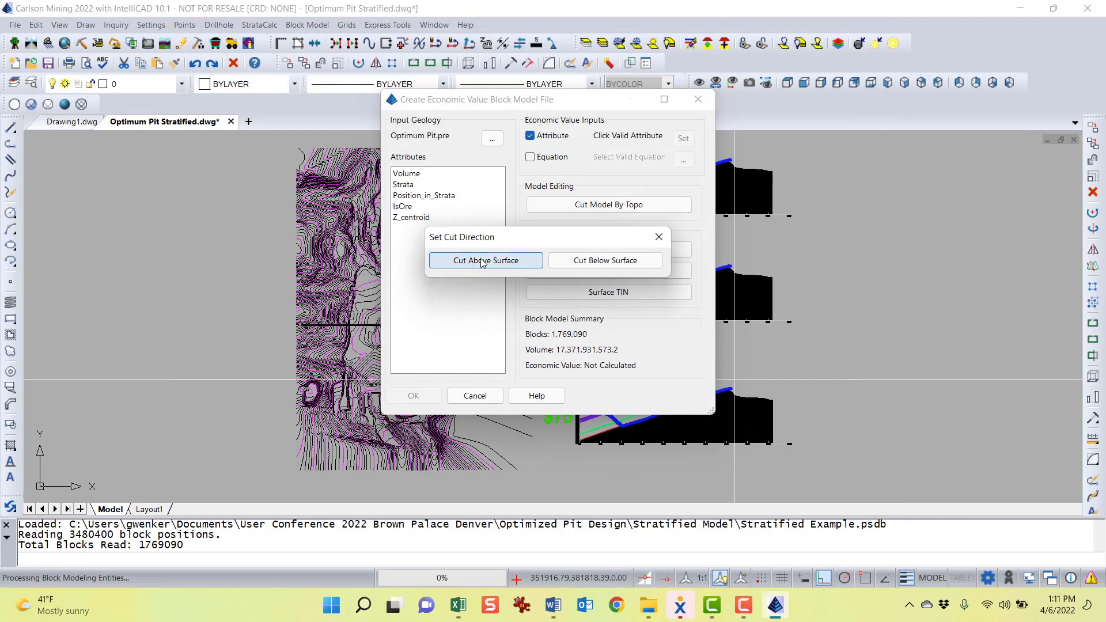
left_click(483, 261)
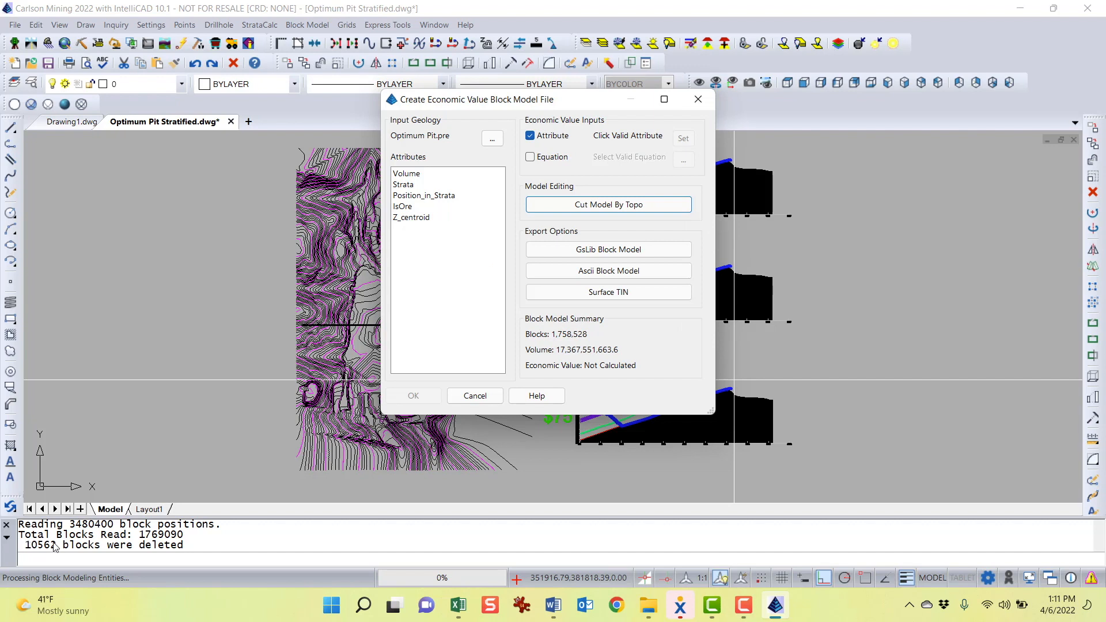
Switch the economic value input from Attribute to Equation and select the IsOre attribute
left_click_drag(471, 107, 409, 155)
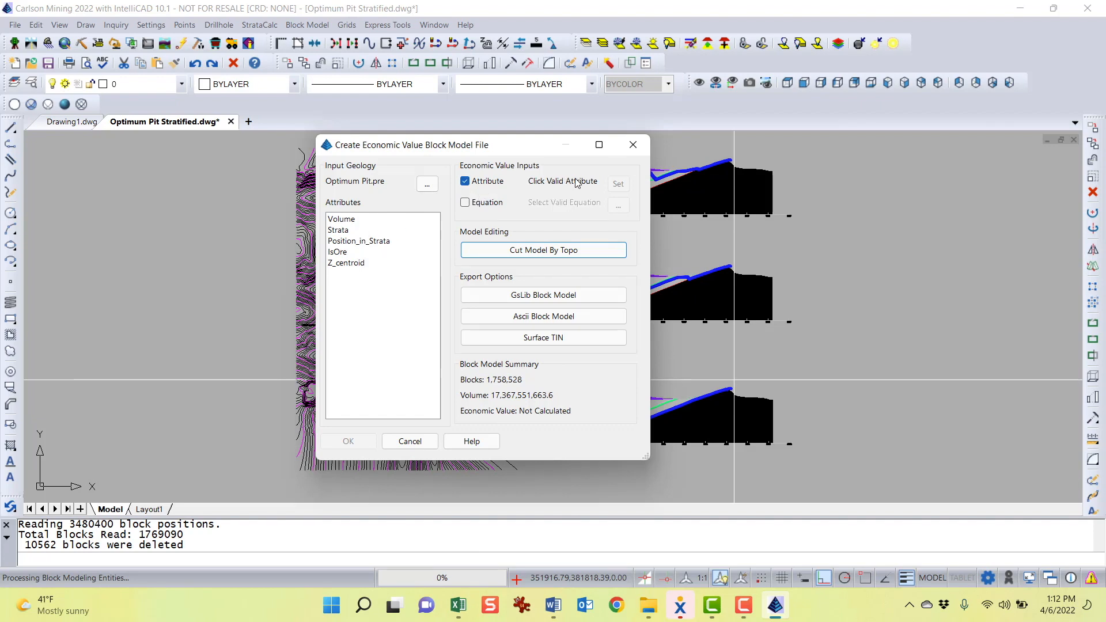
left_click(478, 184)
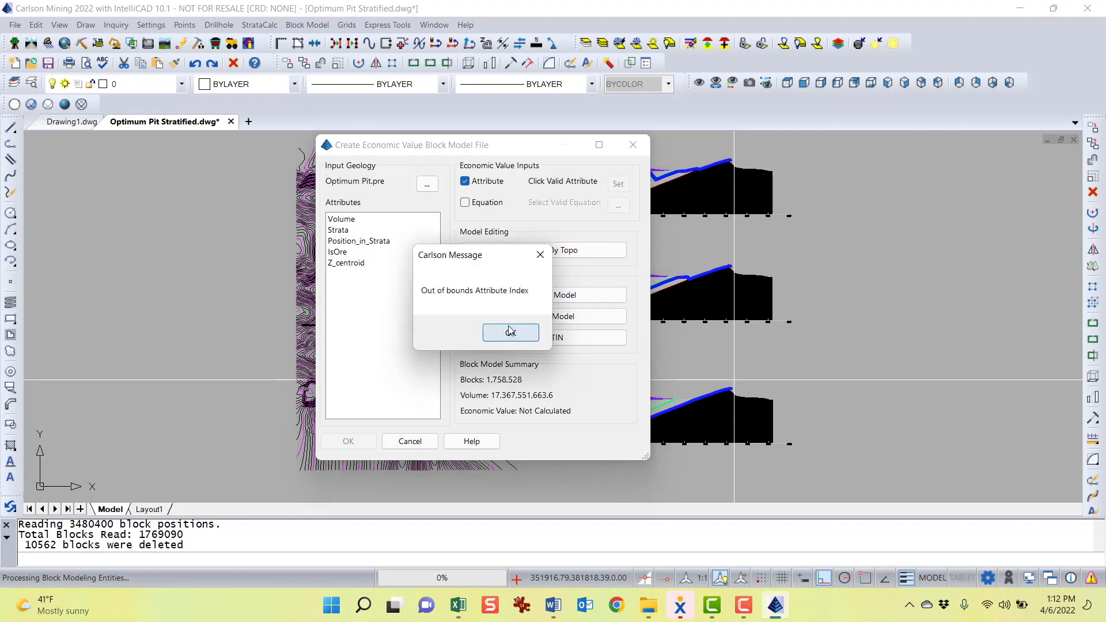
left_click(510, 331)
left_click(465, 203)
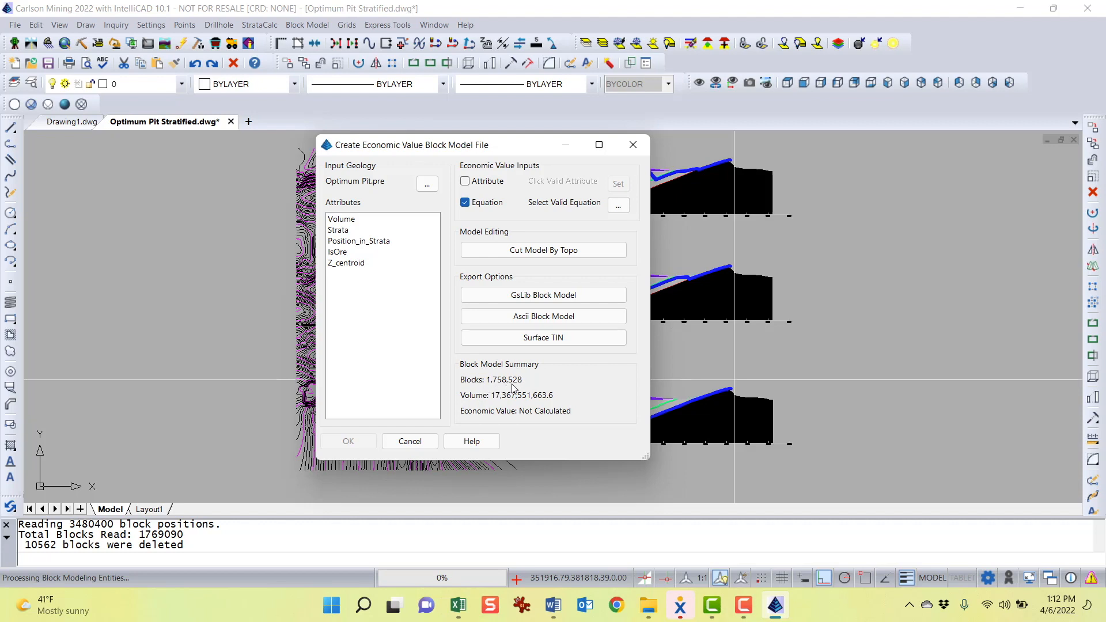
mouse_move(482, 149)
left_mouse_down()
mouse_move(467, 147)
mouse_move(477, 148)
left_mouse_up()
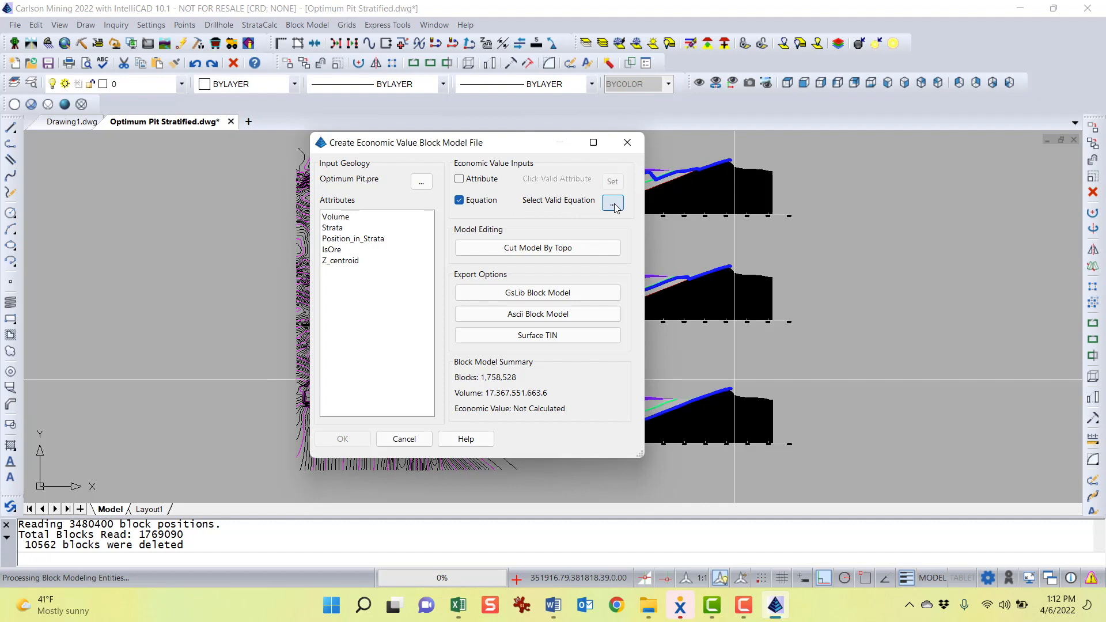
left_click(332, 252)
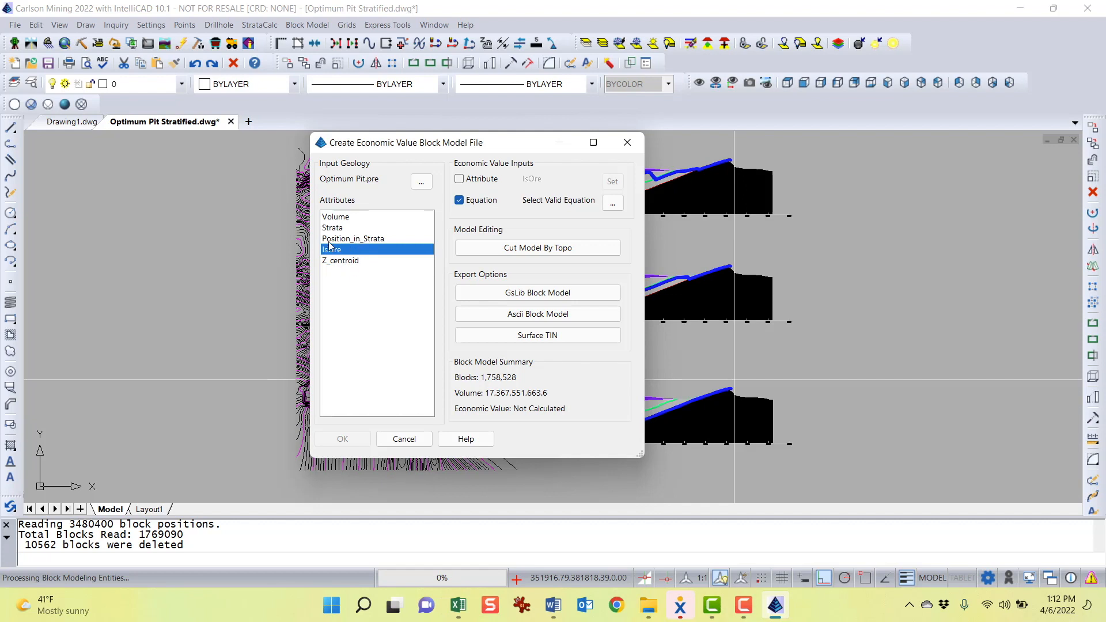
Open the Define Equation Model dialog for the equation input and view its Test and Equations tabs
left_click_drag(472, 144, 498, 145)
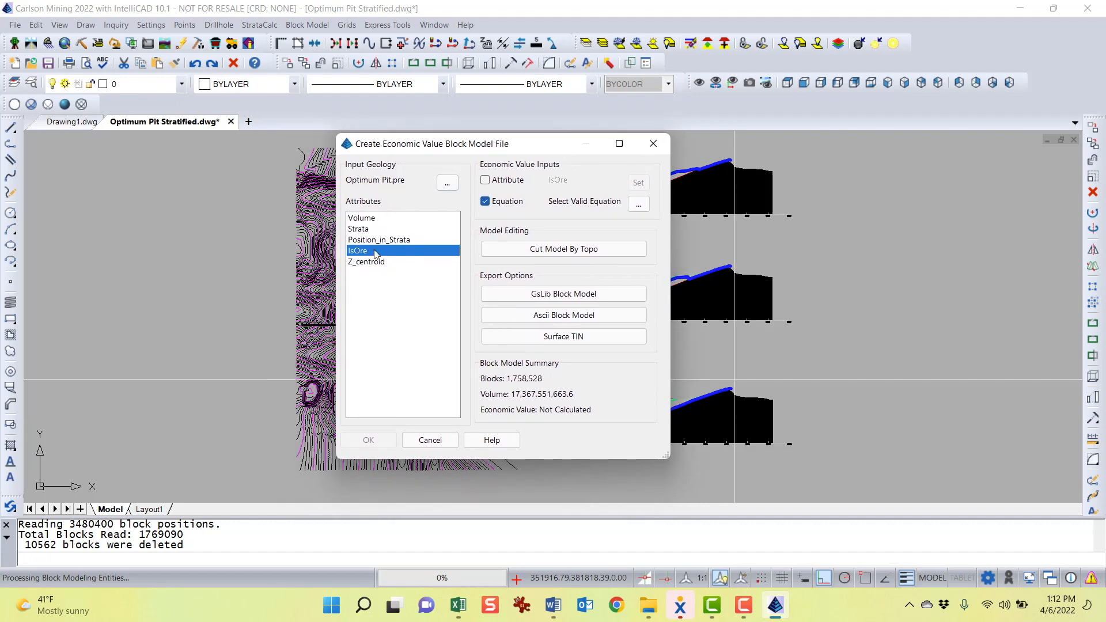
left_click_drag(505, 151, 500, 154)
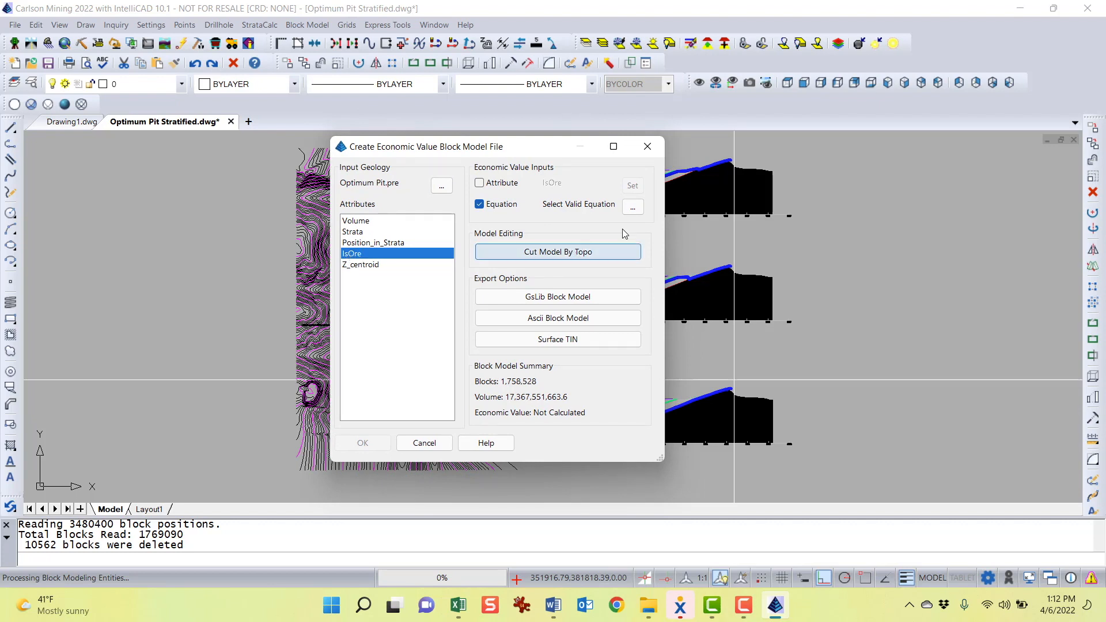
left_click(634, 208)
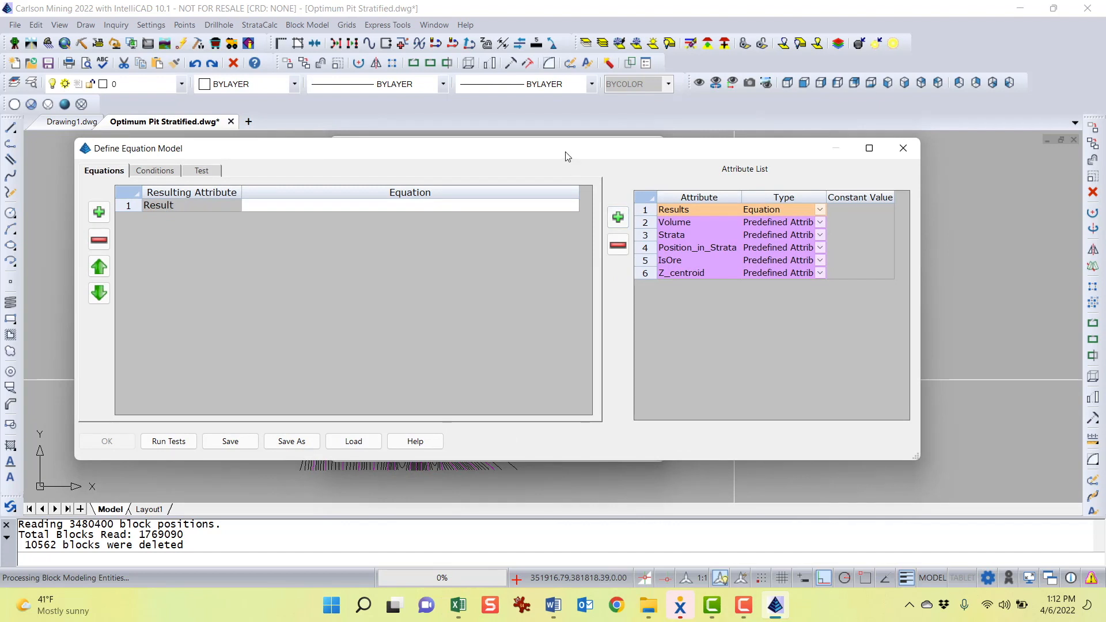
left_click_drag(579, 157, 604, 136)
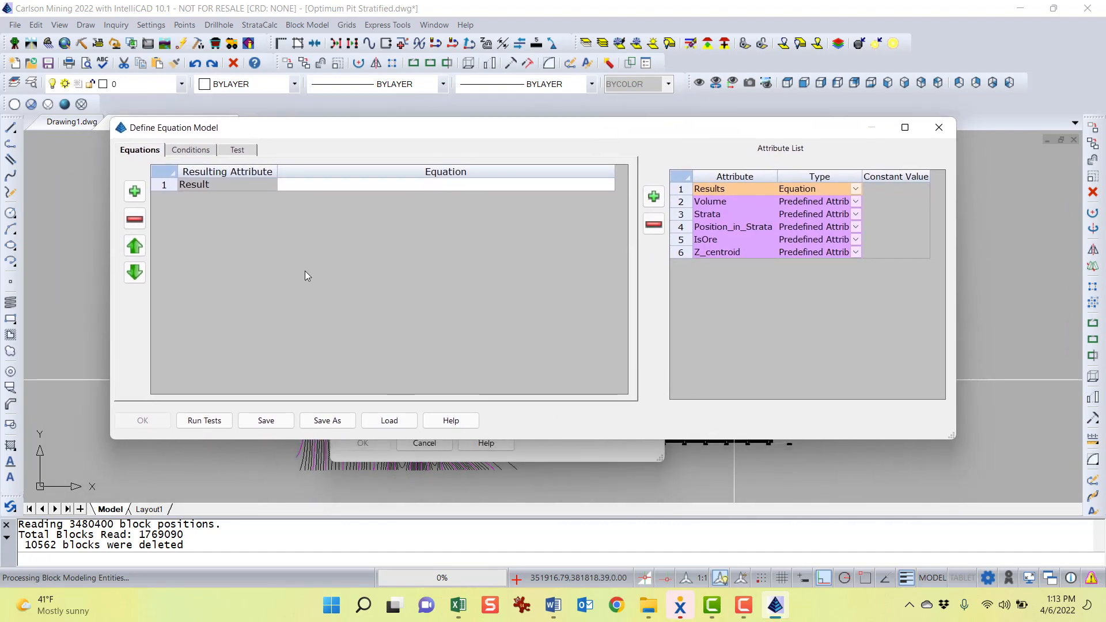
left_click(236, 151)
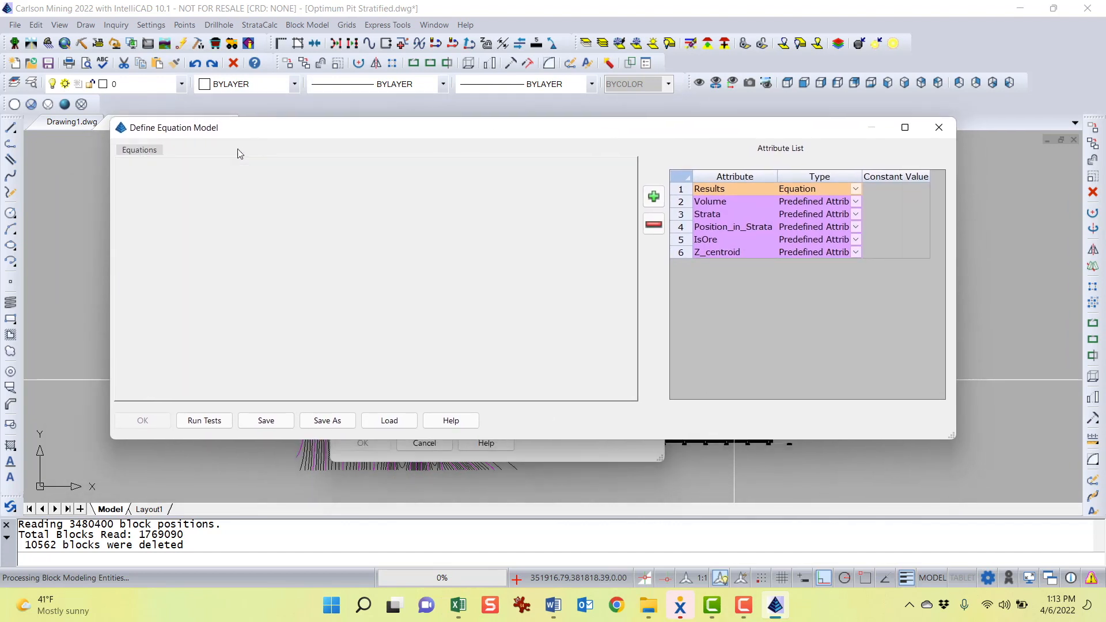
left_click(139, 149)
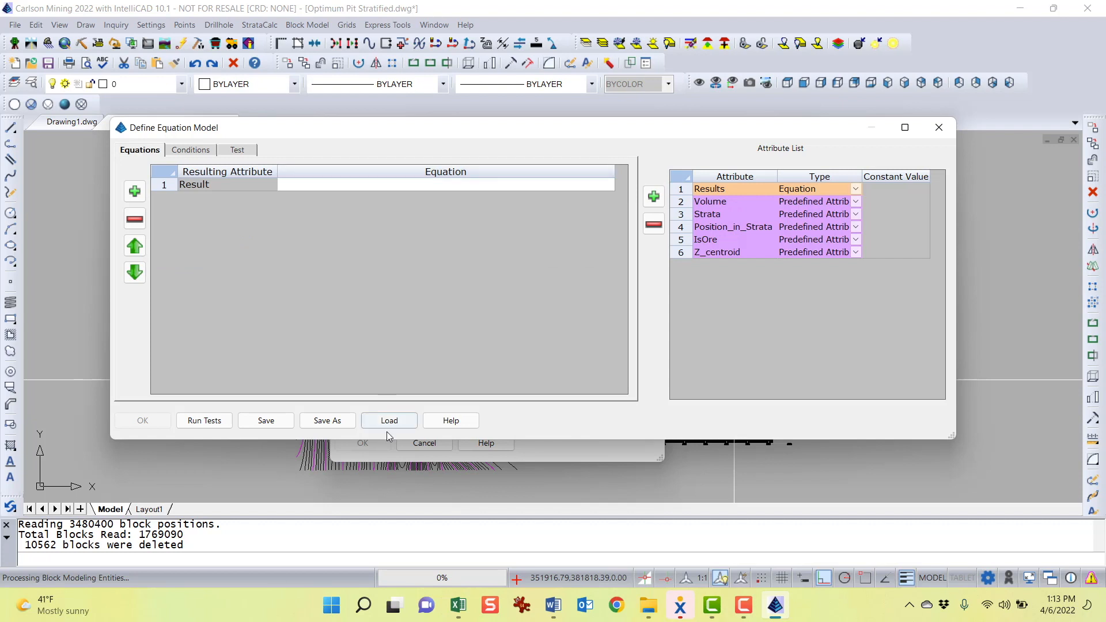
Open the equation model file browser and look through the Optimum Pit 25, 50 and 75 db3 files
left_click(387, 425)
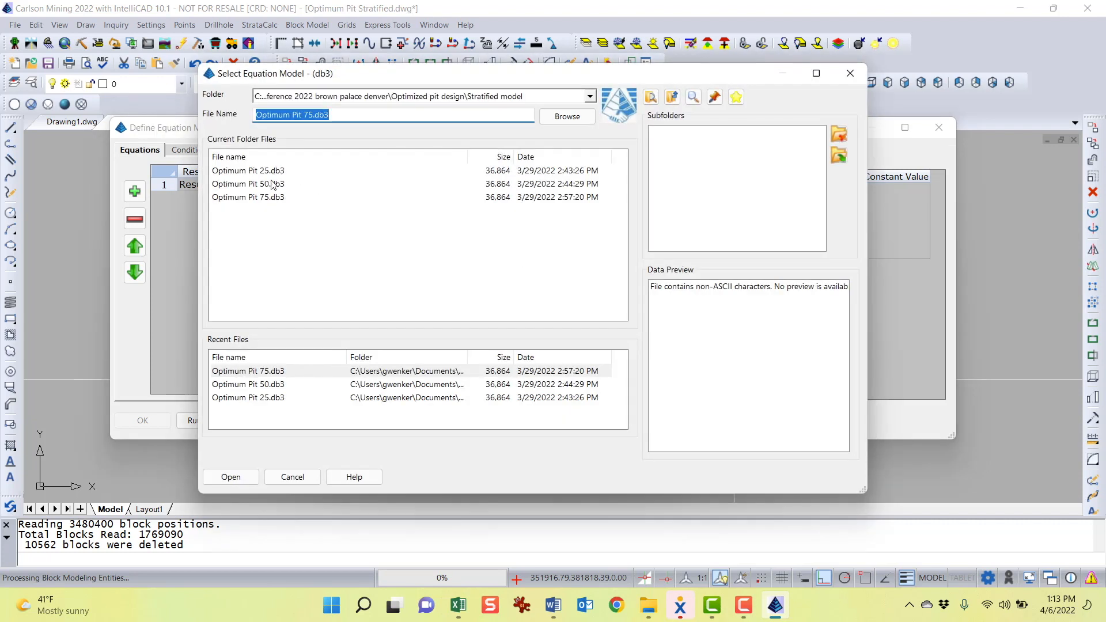
left_click(272, 171)
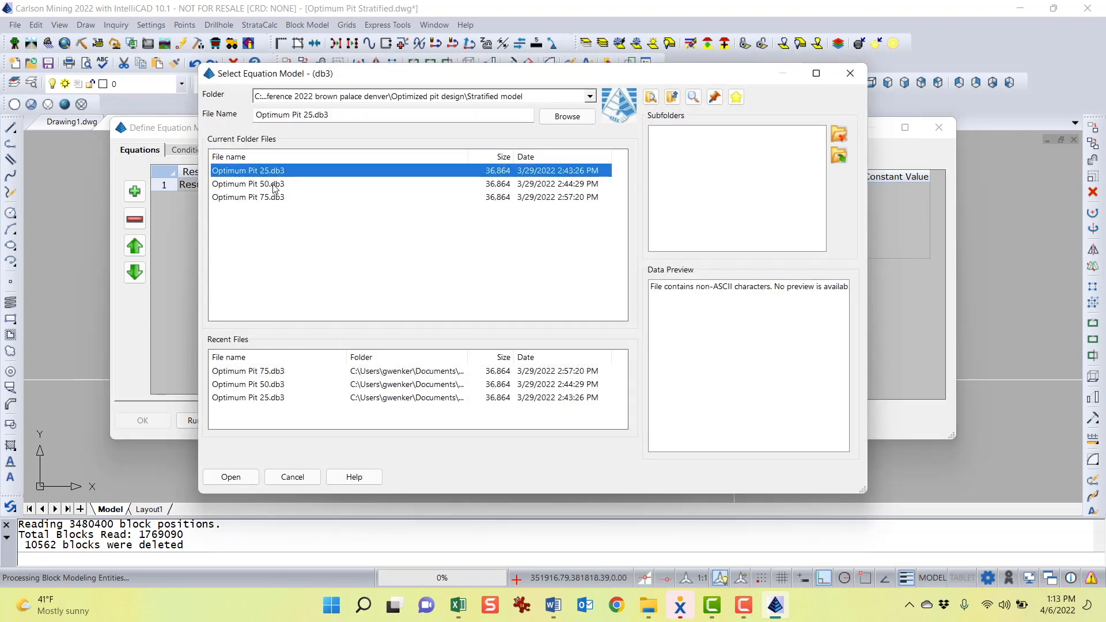
left_click(273, 184)
left_click(273, 198)
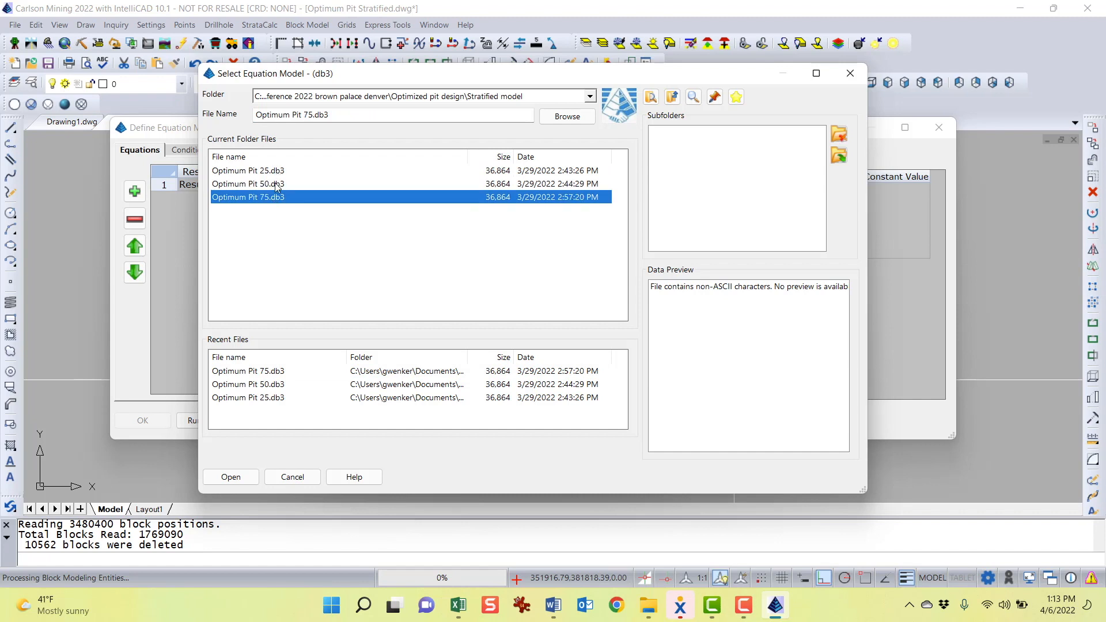
left_click(276, 184)
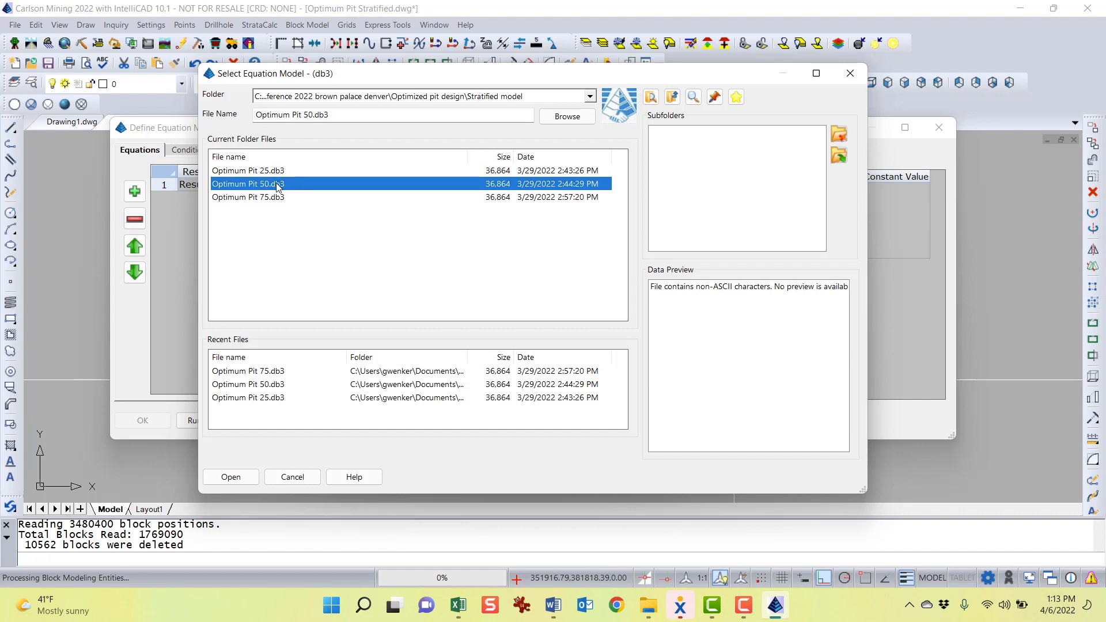
Switch to the Optimized Pit Design document and review the table of bed subdivisions and IsOre values
left_click(553, 604)
scroll(589, 493, "down", 5)
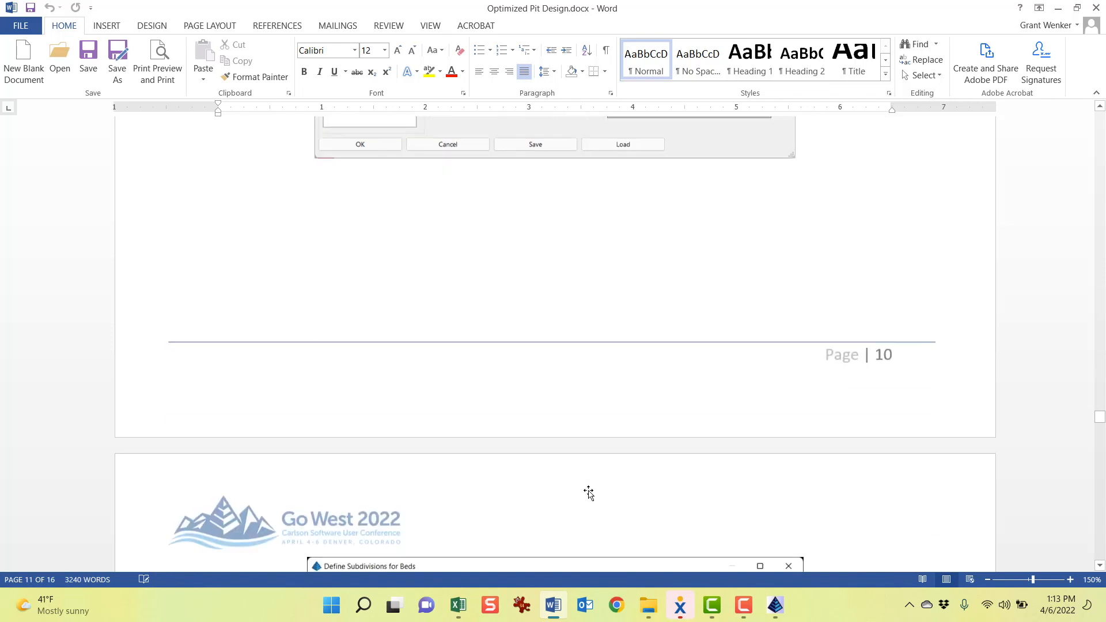
scroll(589, 491, "down", 4)
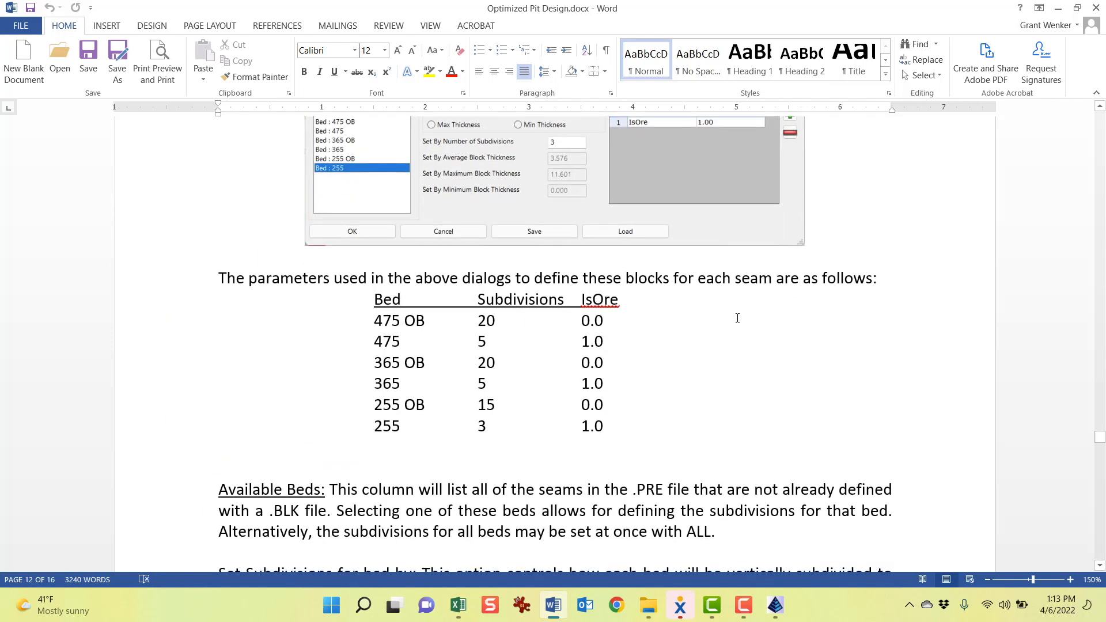
scroll(735, 316, "down", 1)
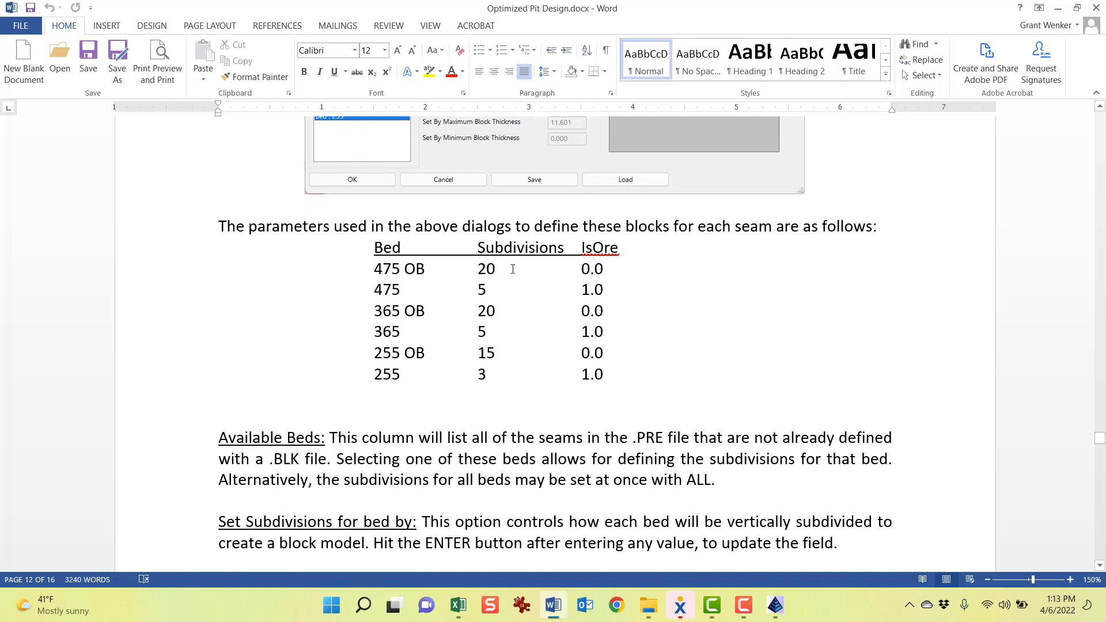
left_click_drag(480, 270, 496, 271)
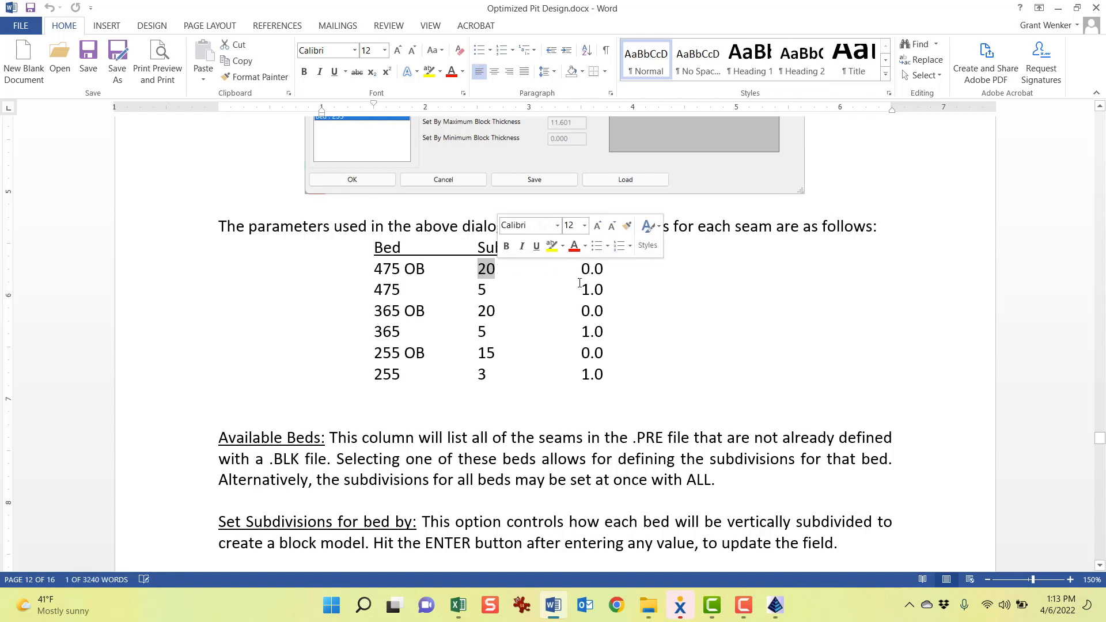
left_click_drag(600, 269, 576, 289)
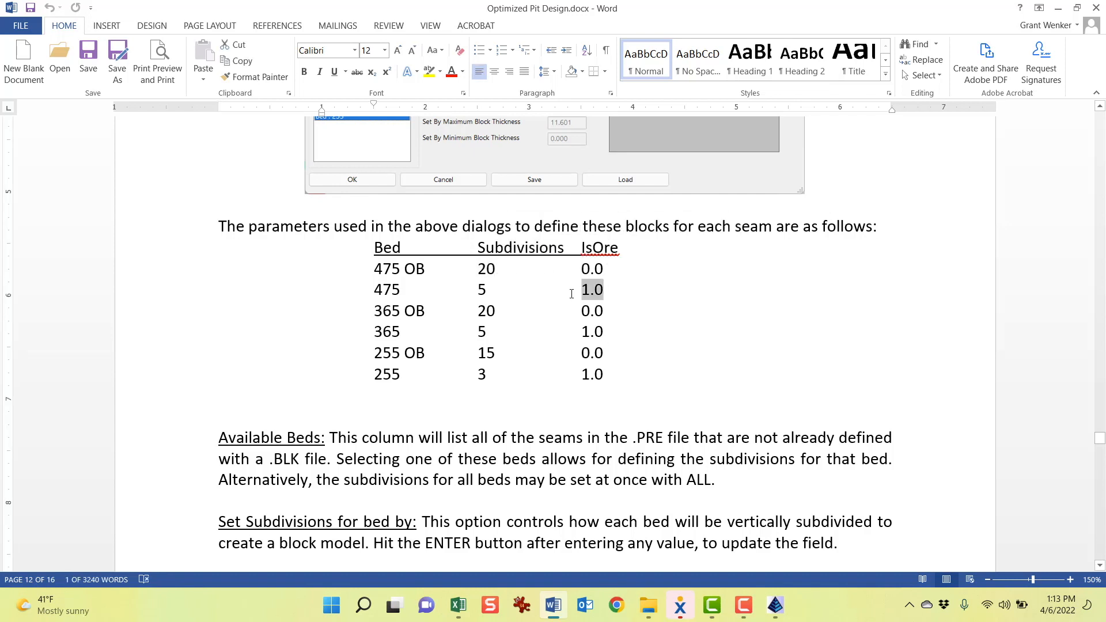
scroll(712, 434, "down", 8)
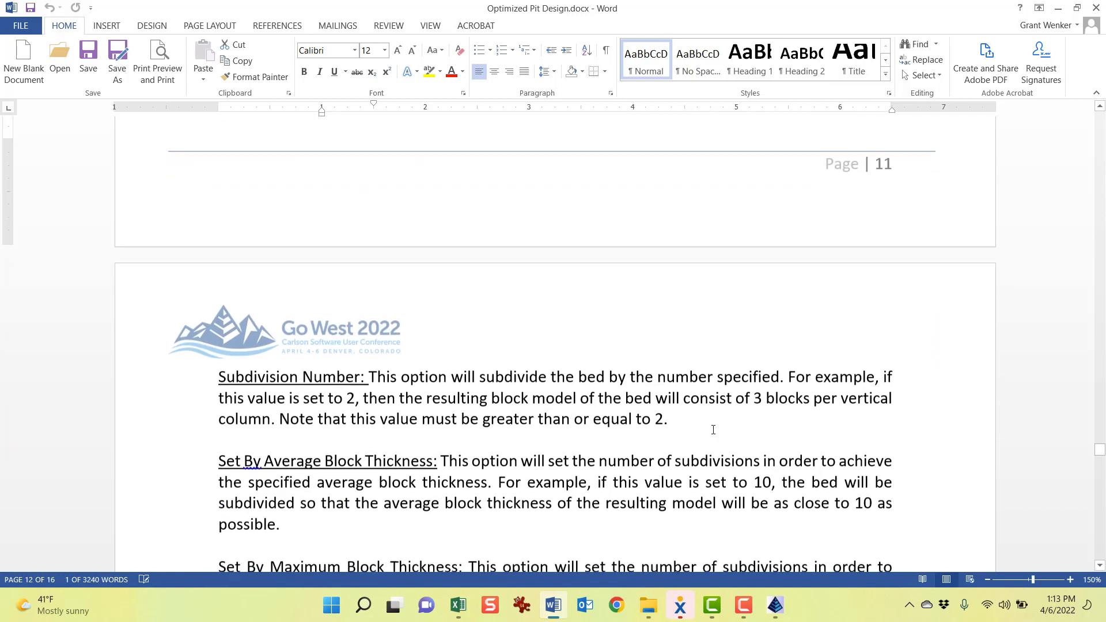
Read through the document's subdivision option descriptions and the equation model definitions for the value calculation
scroll(713, 430, "down", 2)
scroll(363, 192, "up", 3)
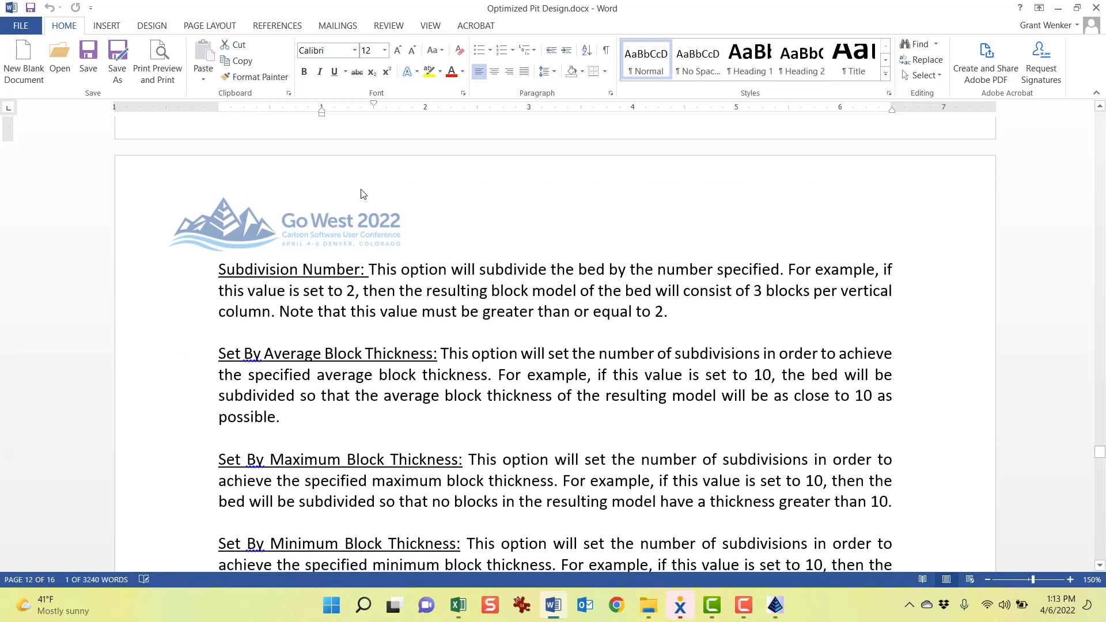
scroll(426, 272, "down", 2)
left_click_drag(665, 314, 635, 314)
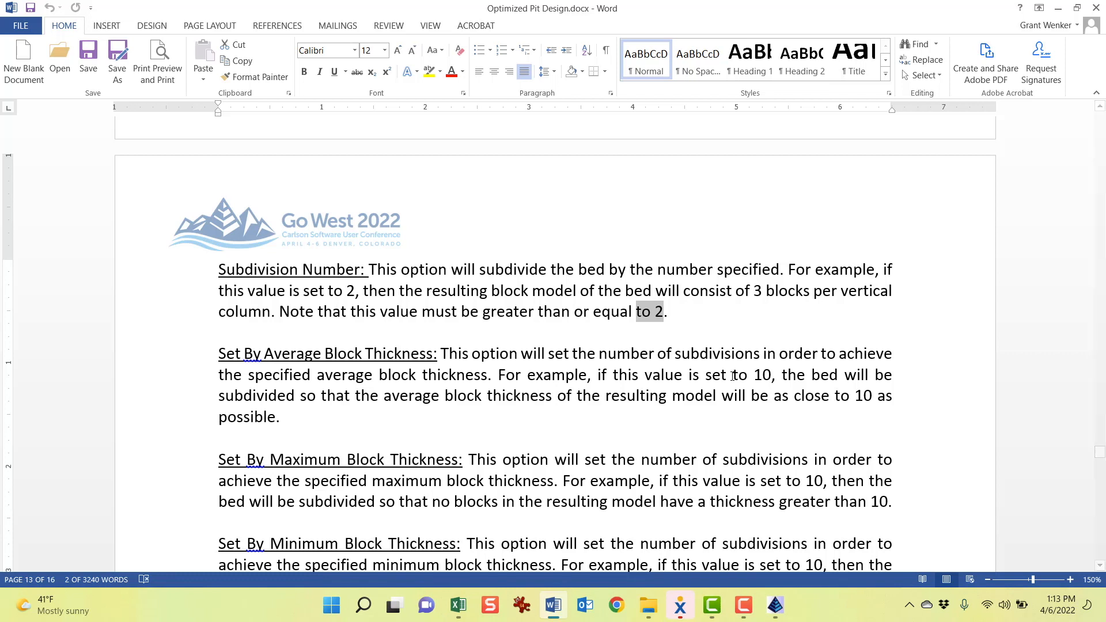
scroll(717, 370, "down", 10)
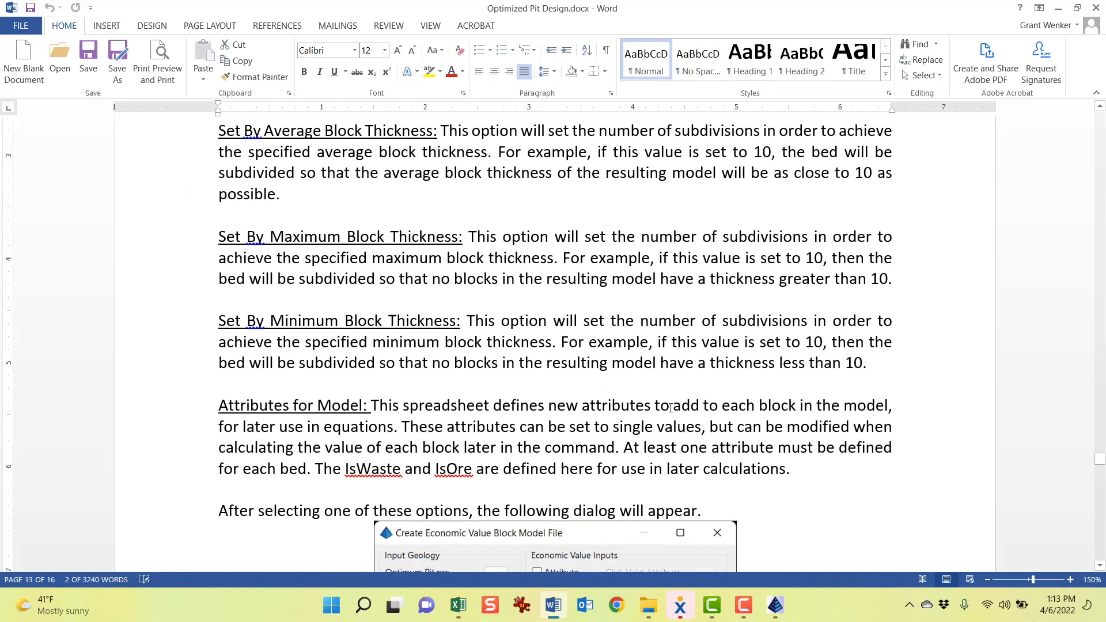
scroll(670, 410, "down", 10)
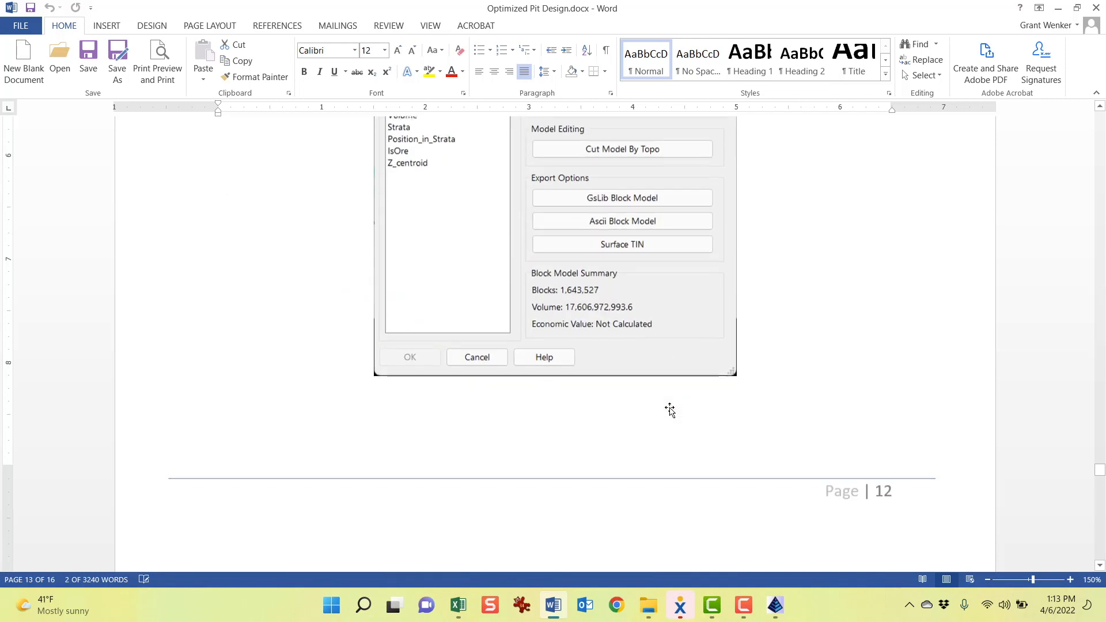
scroll(670, 409, "down", 5)
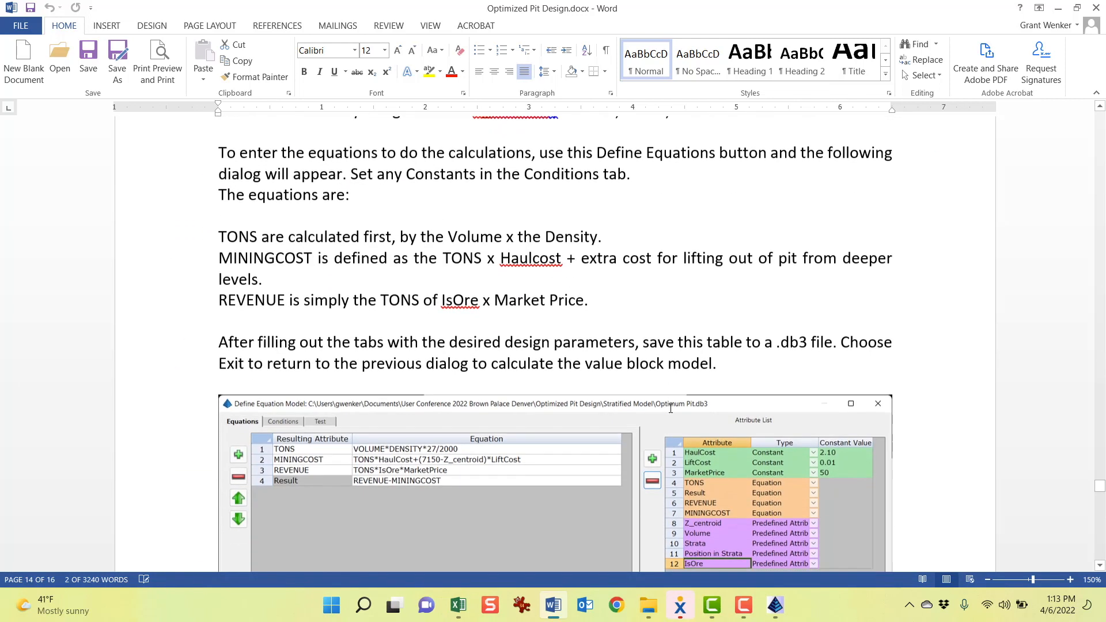
scroll(835, 421, "down", 2)
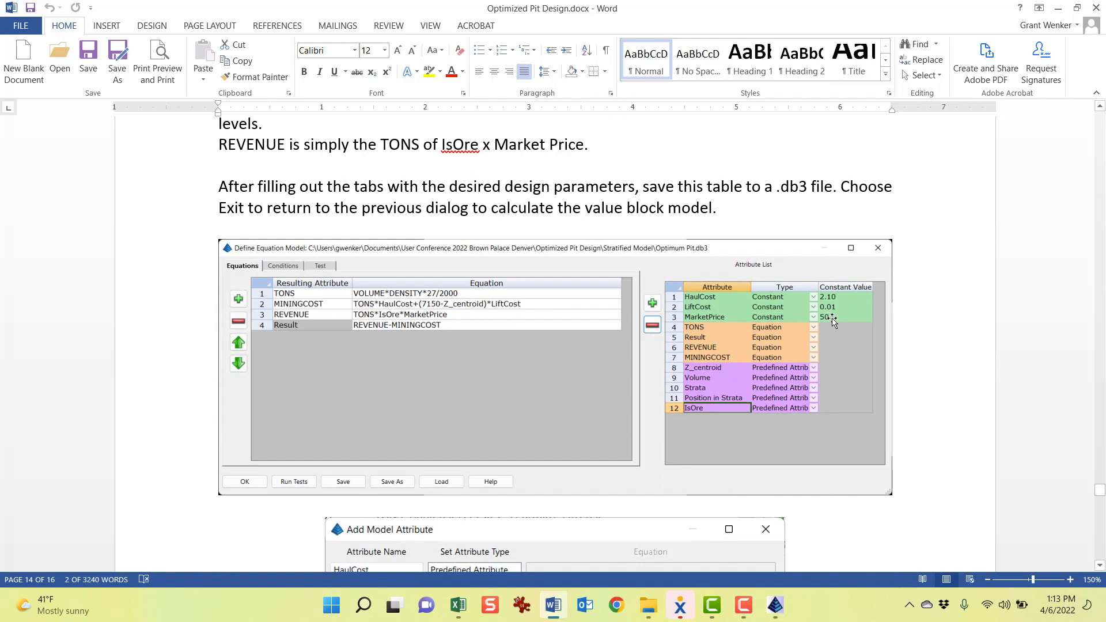
Return to Carlson Mining and load the Optimum Pit 50.db3 equation model file
mouse_move(776, 605)
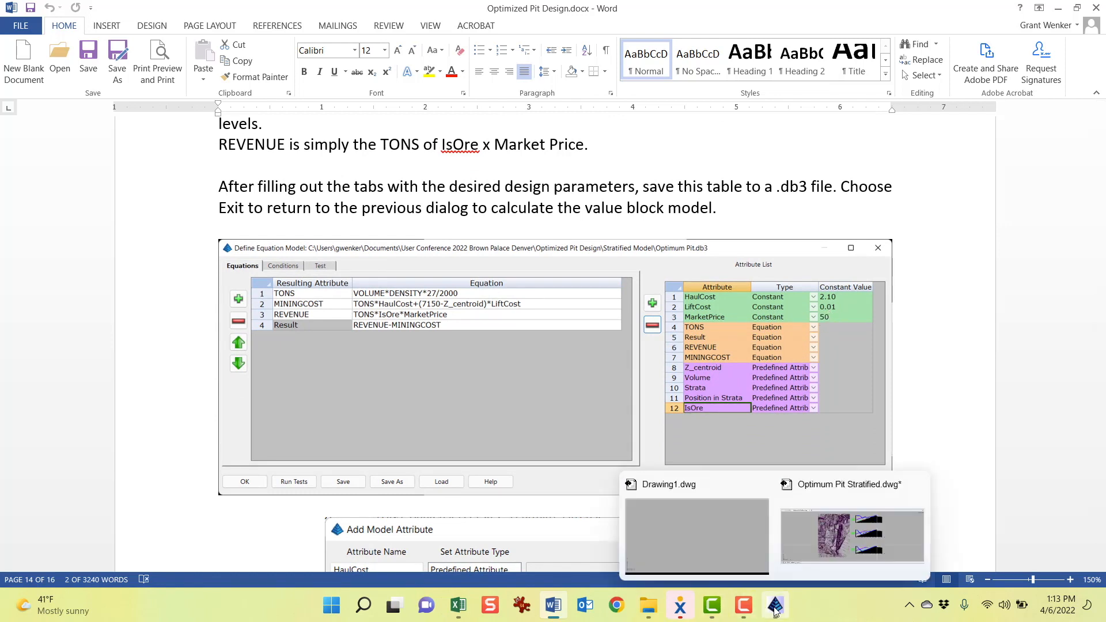
left_click(796, 573)
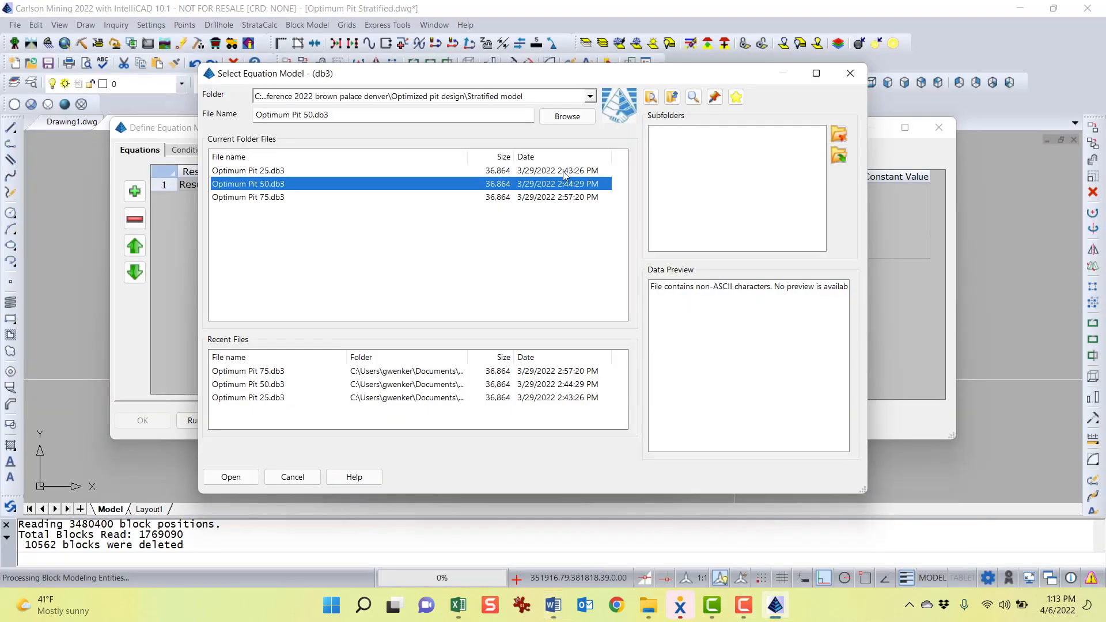
double_click(296, 186)
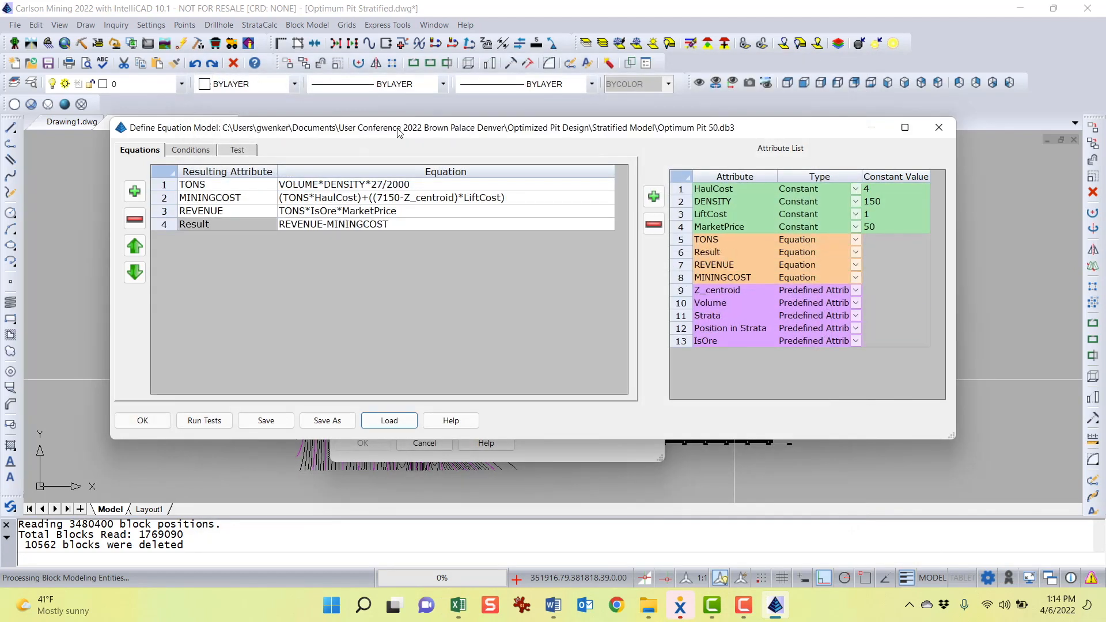
Examine the constant values for HaulCost, DENSITY, LiftCost and MarketPrice in the attribute list
left_click_drag(399, 133, 418, 125)
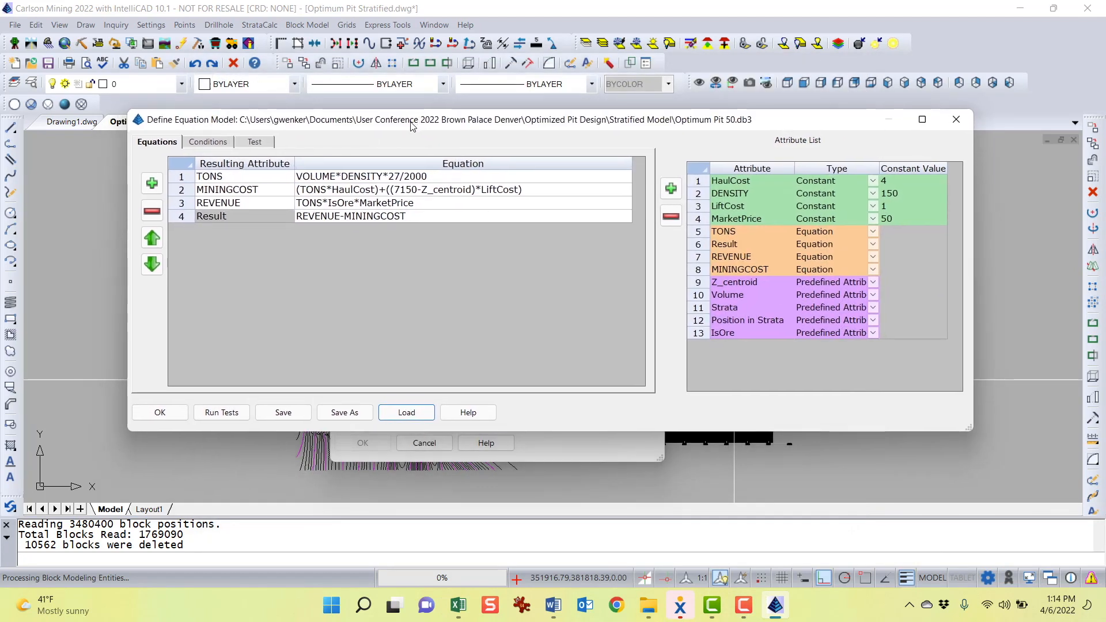
left_click(903, 219)
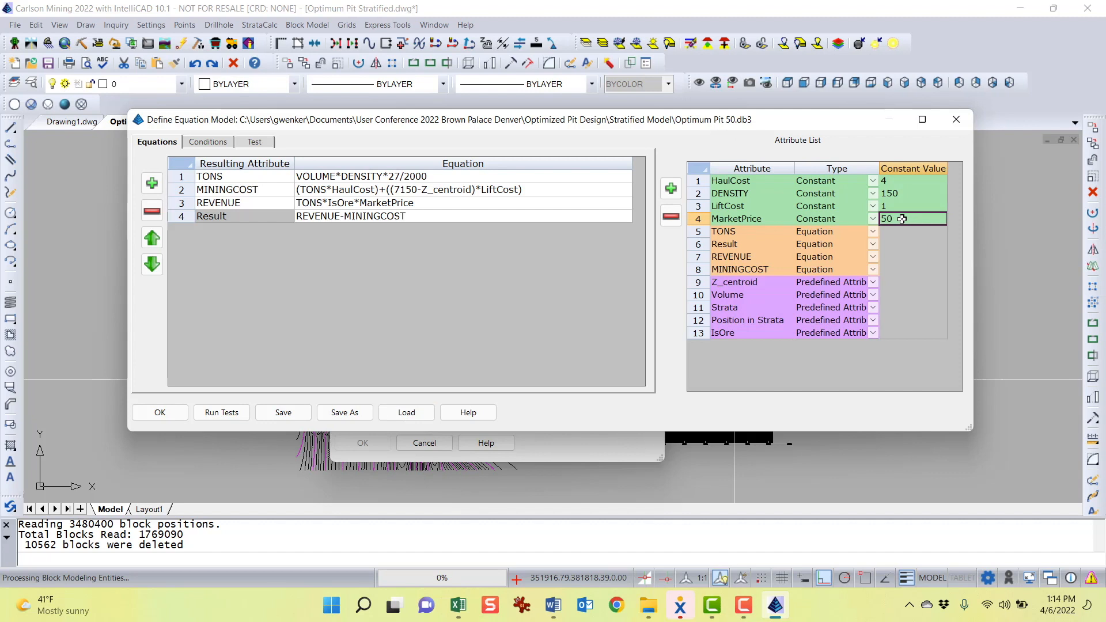
left_click_drag(543, 124, 549, 117)
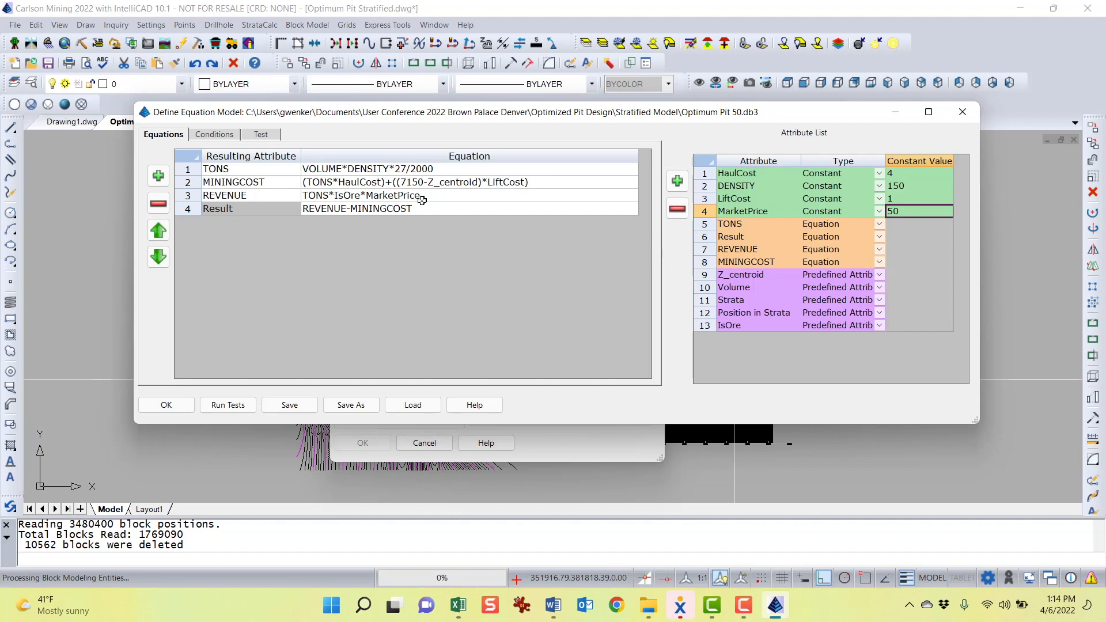
left_click_drag(491, 112, 475, 105)
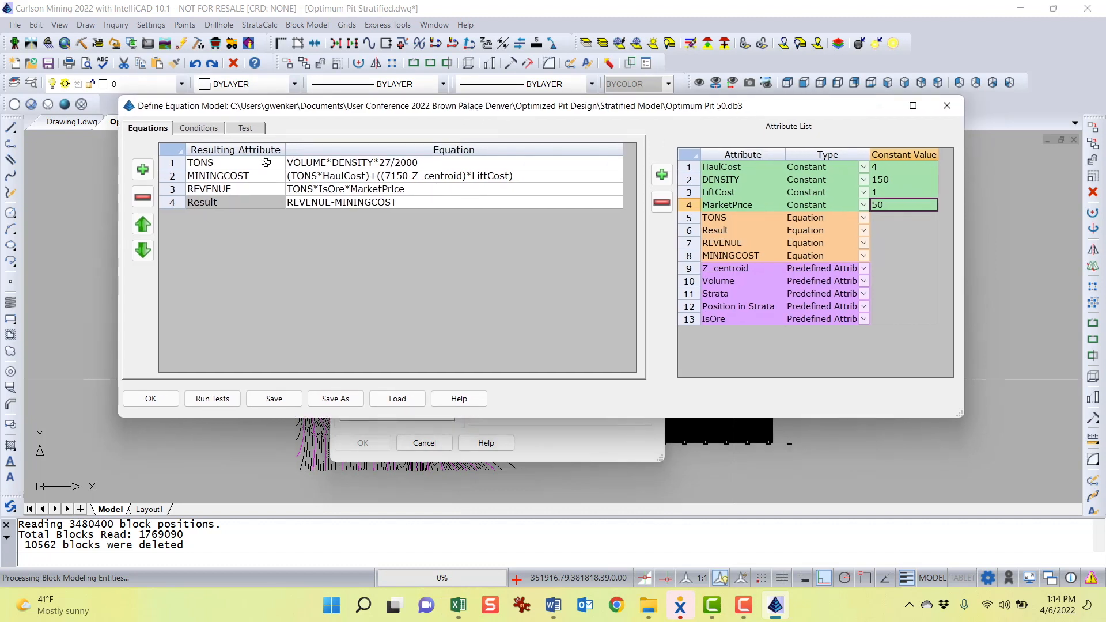
left_click(233, 164)
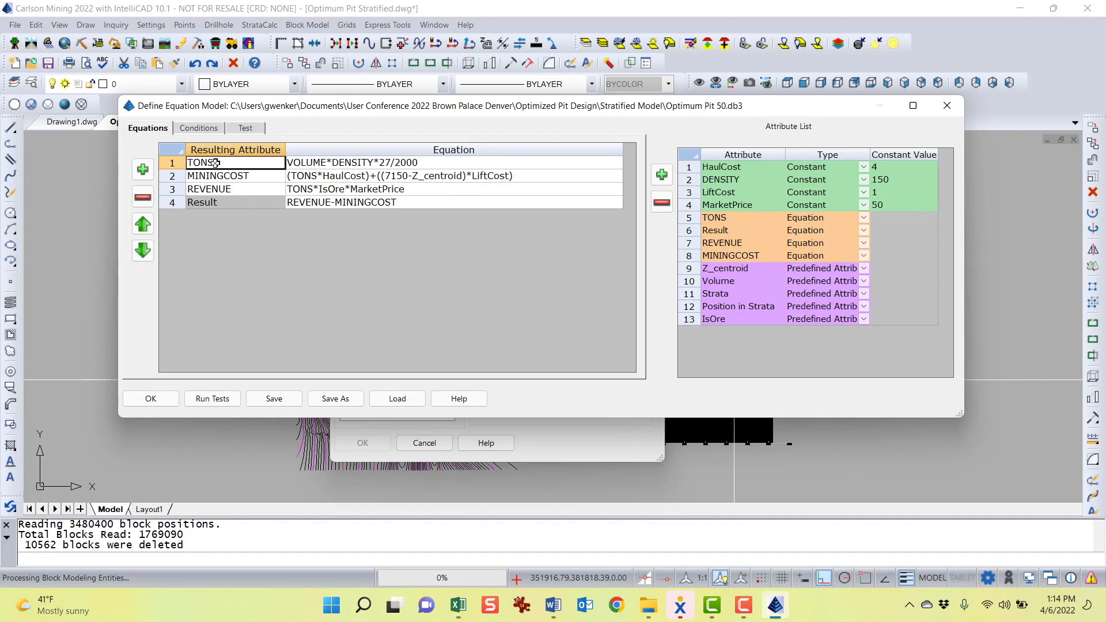
left_click_drag(354, 109, 360, 151)
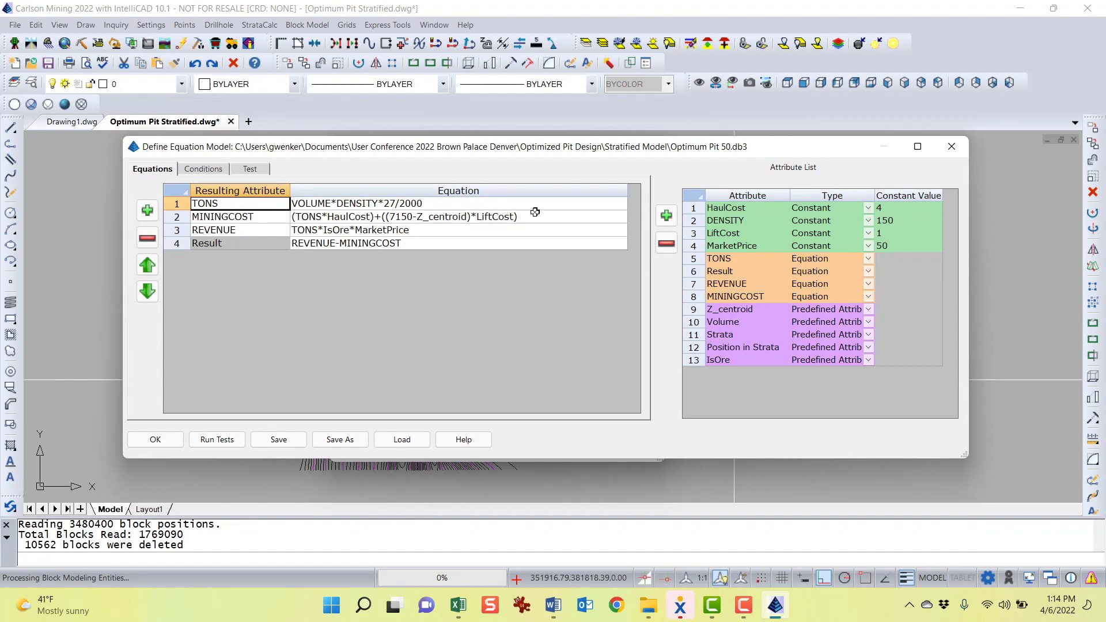
left_click(731, 225)
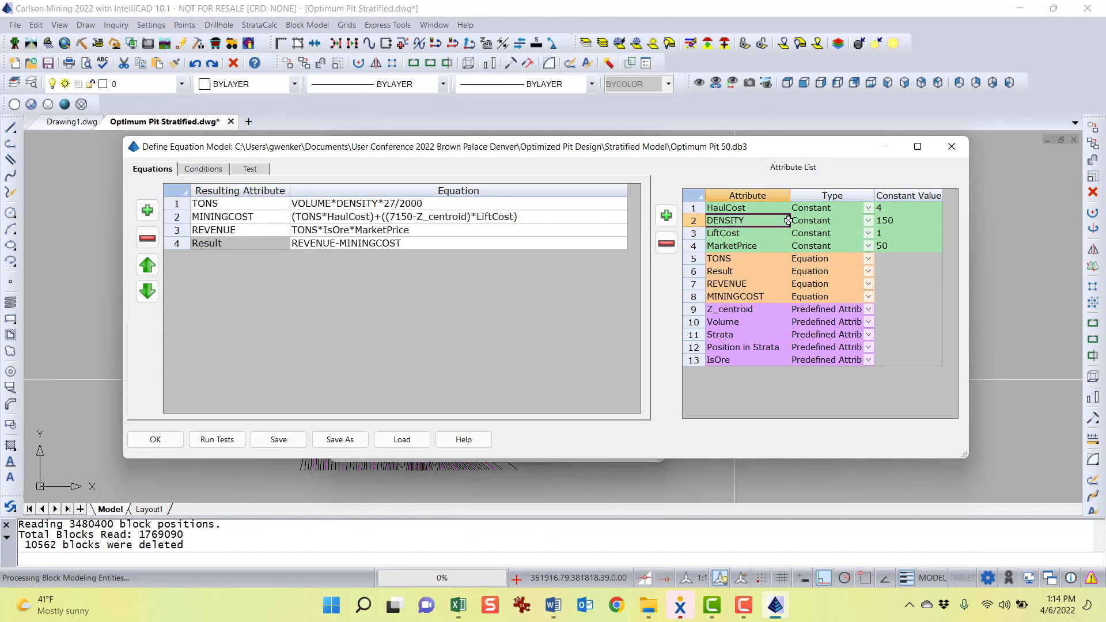
left_click(906, 224)
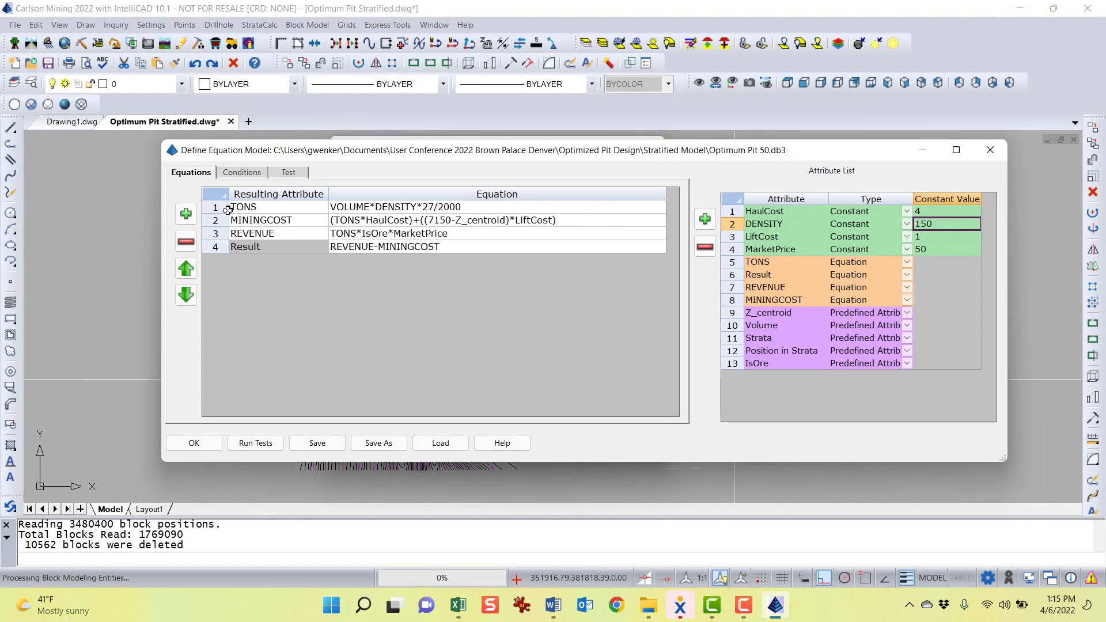
Examine the TONS, MININGCOST and REVENUE equations against the constants and predefined attributes such as Z_centroid and IsOre
left_click(431, 206)
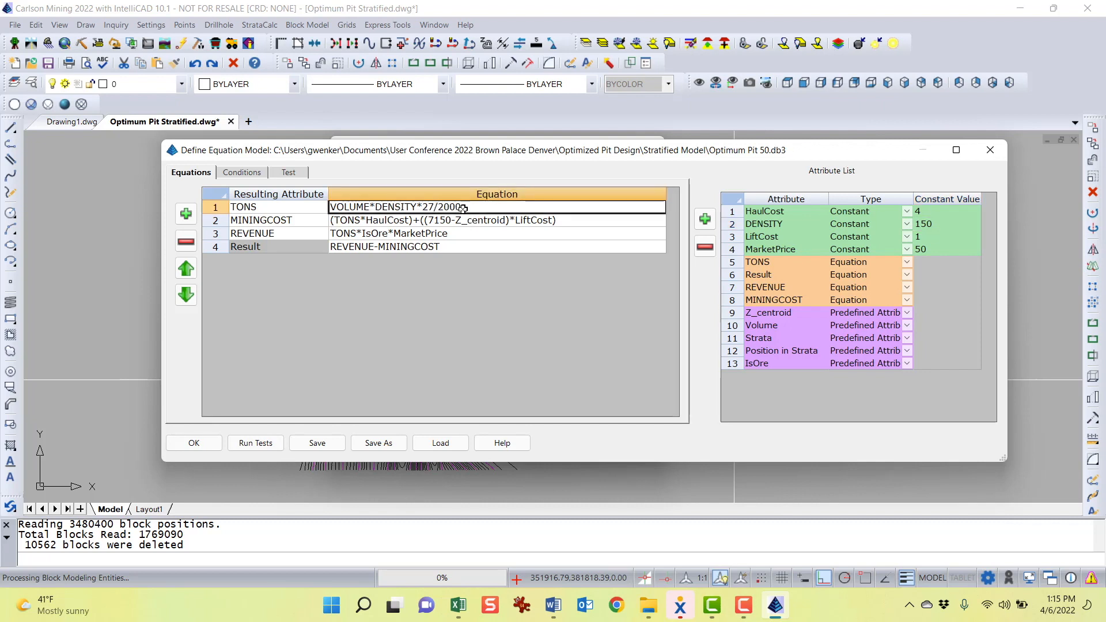
left_click(277, 207)
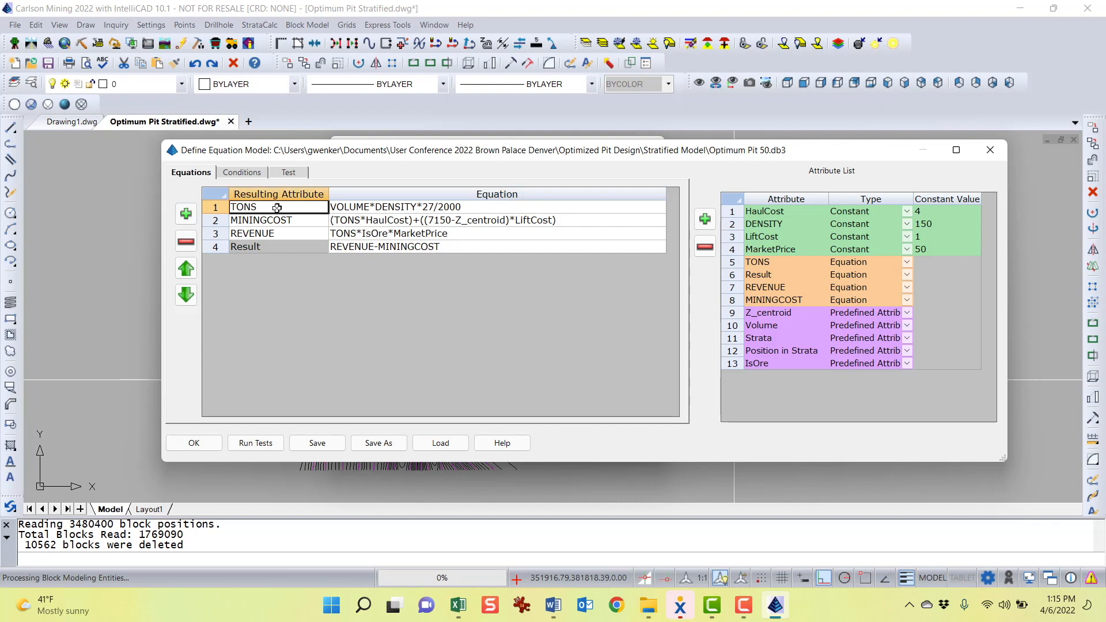
left_click(492, 223)
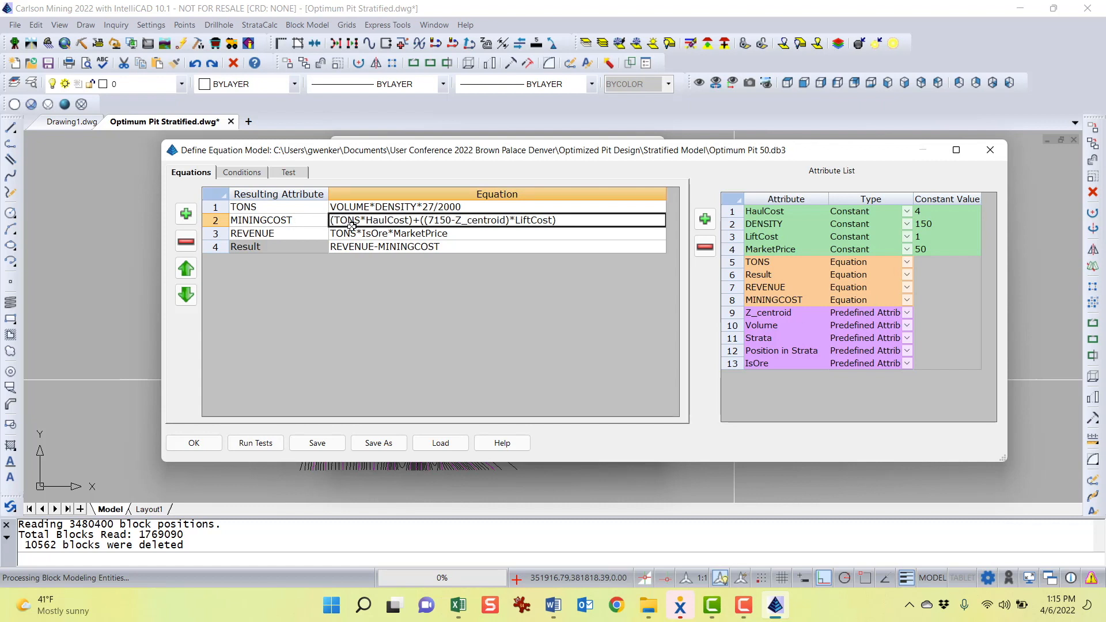
left_click(265, 205)
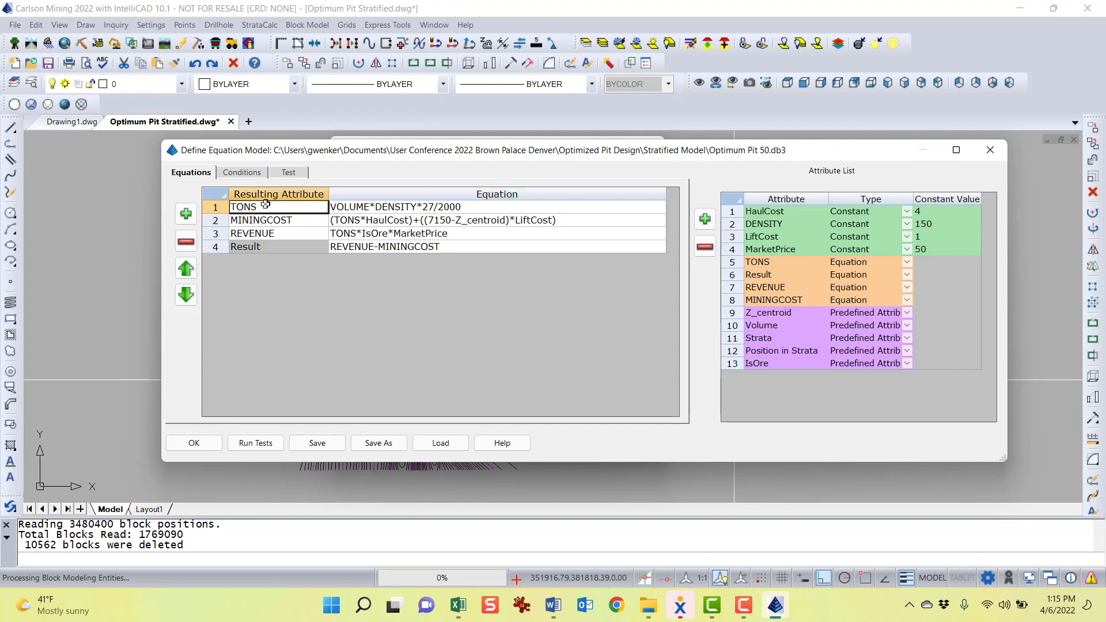
left_click(365, 221)
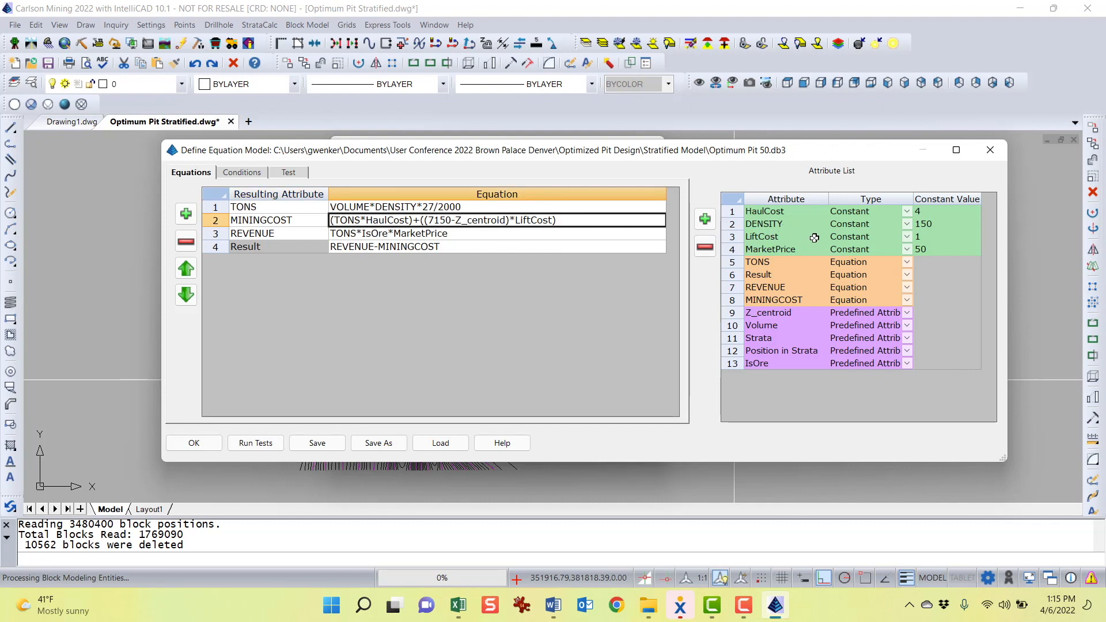
left_click(939, 212)
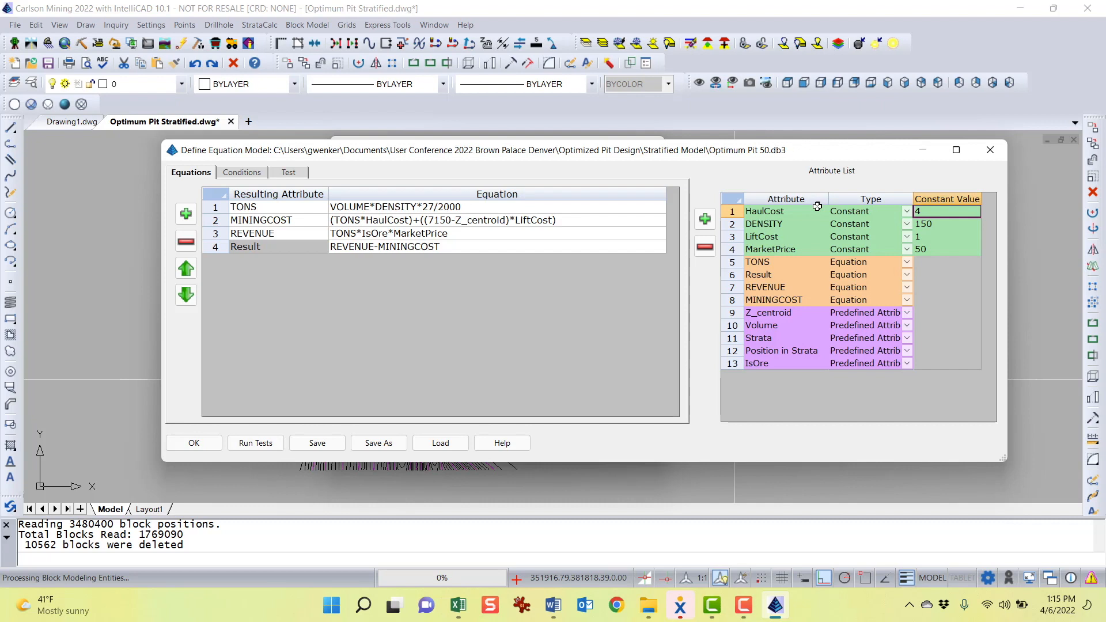
left_click(431, 222)
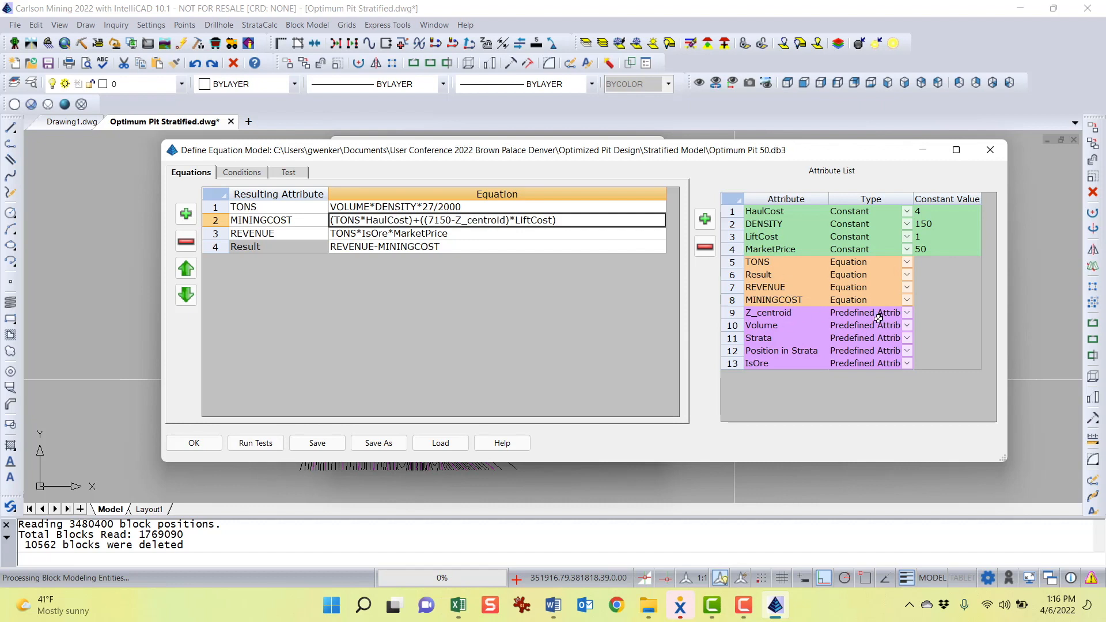
left_click(779, 314)
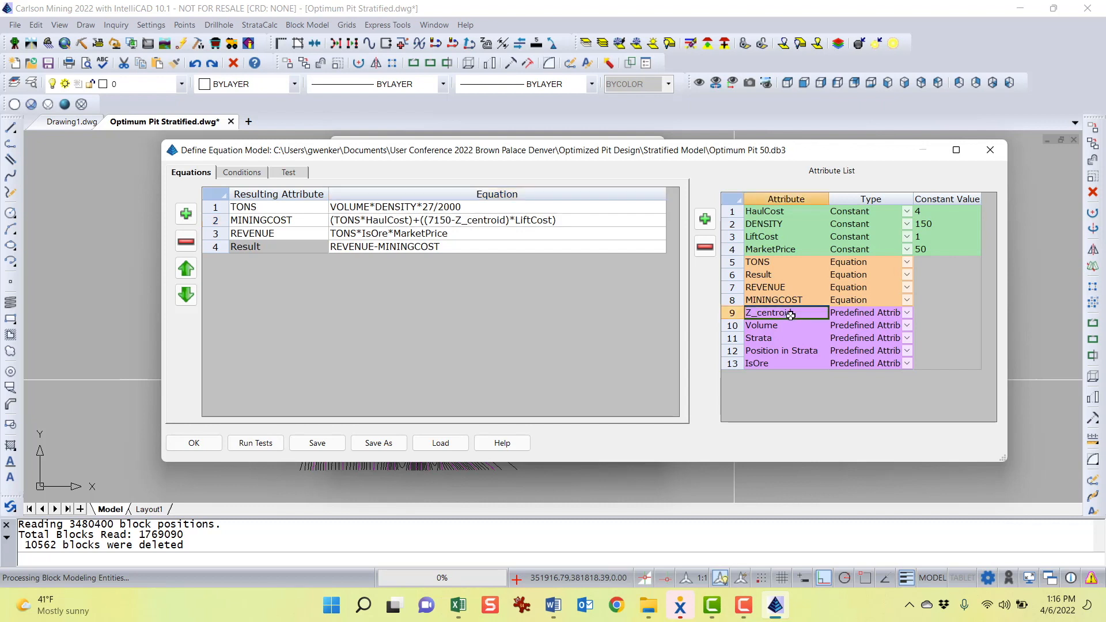
left_click(443, 221)
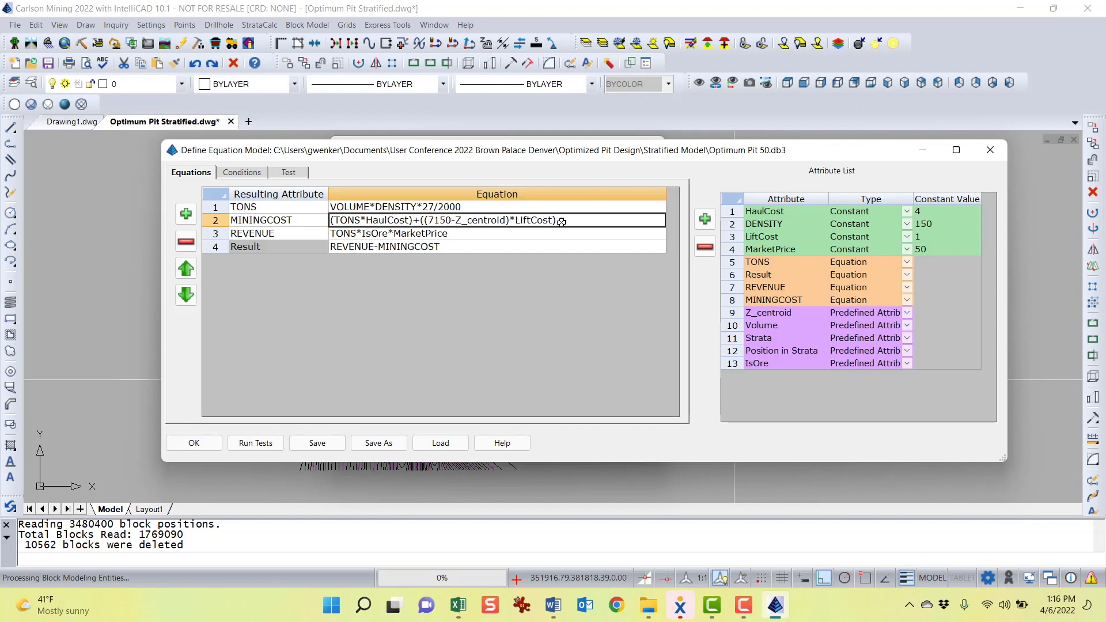
left_click(920, 238)
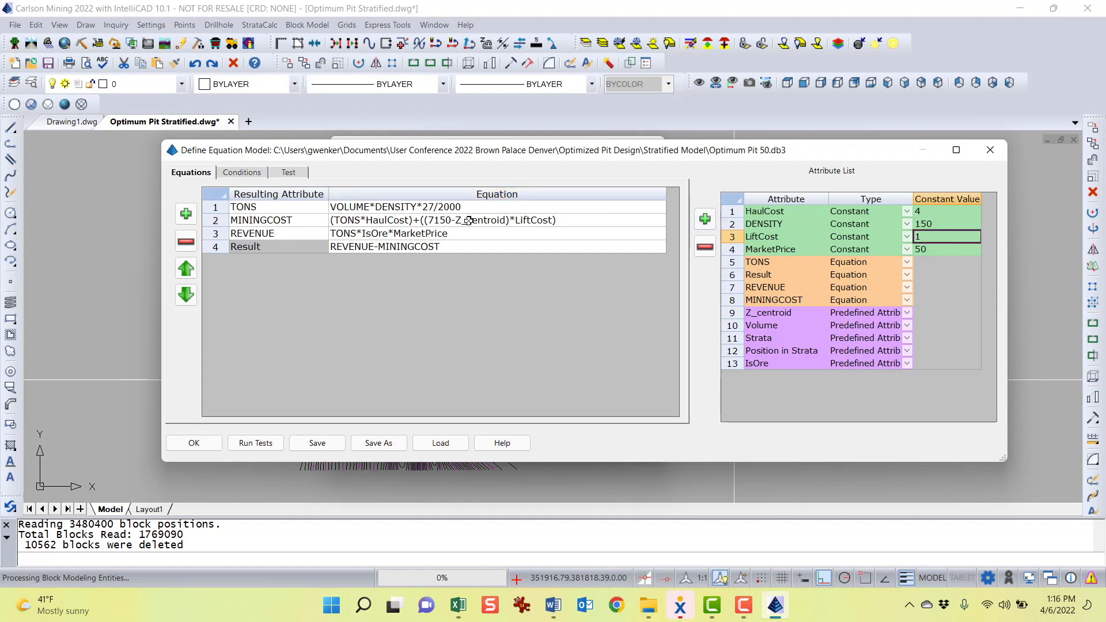
left_click(385, 222)
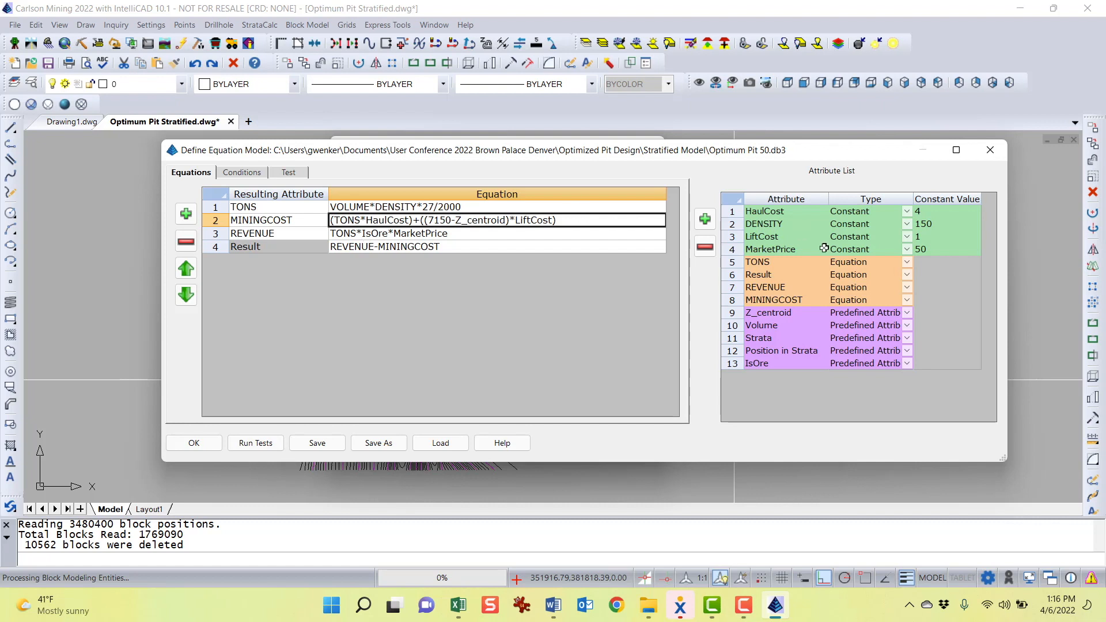
left_click(936, 237)
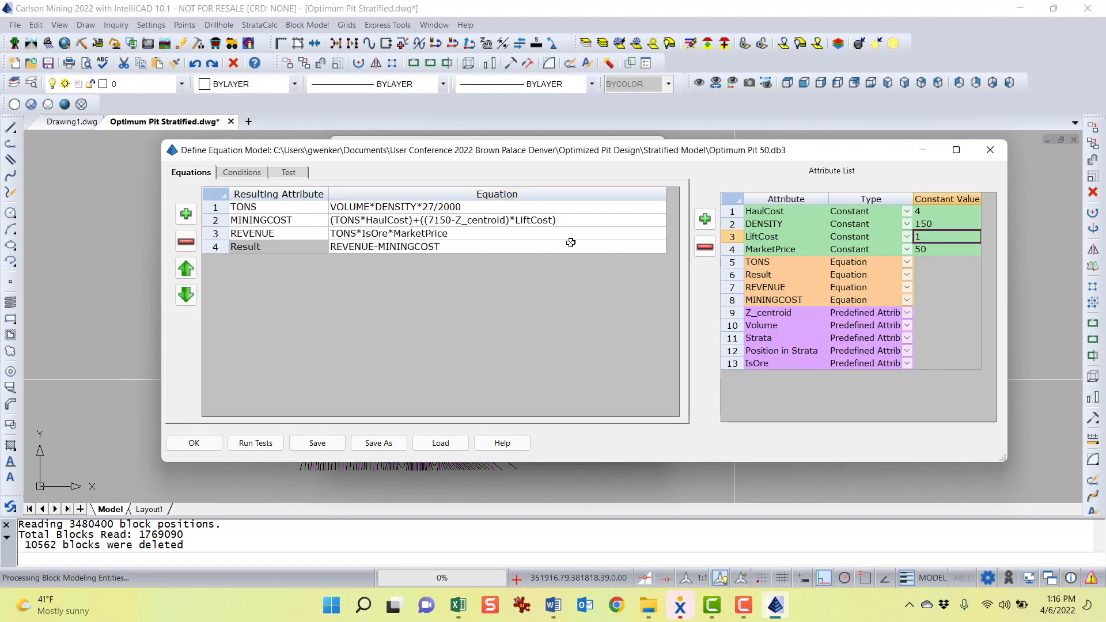
left_click(284, 236)
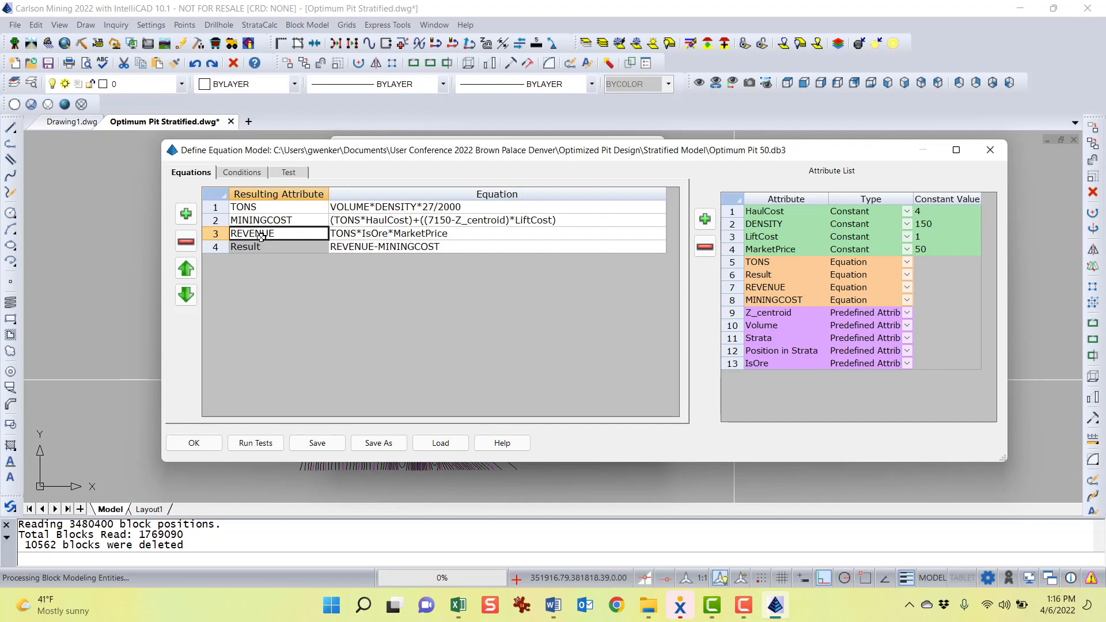
left_click_drag(544, 151, 525, 149)
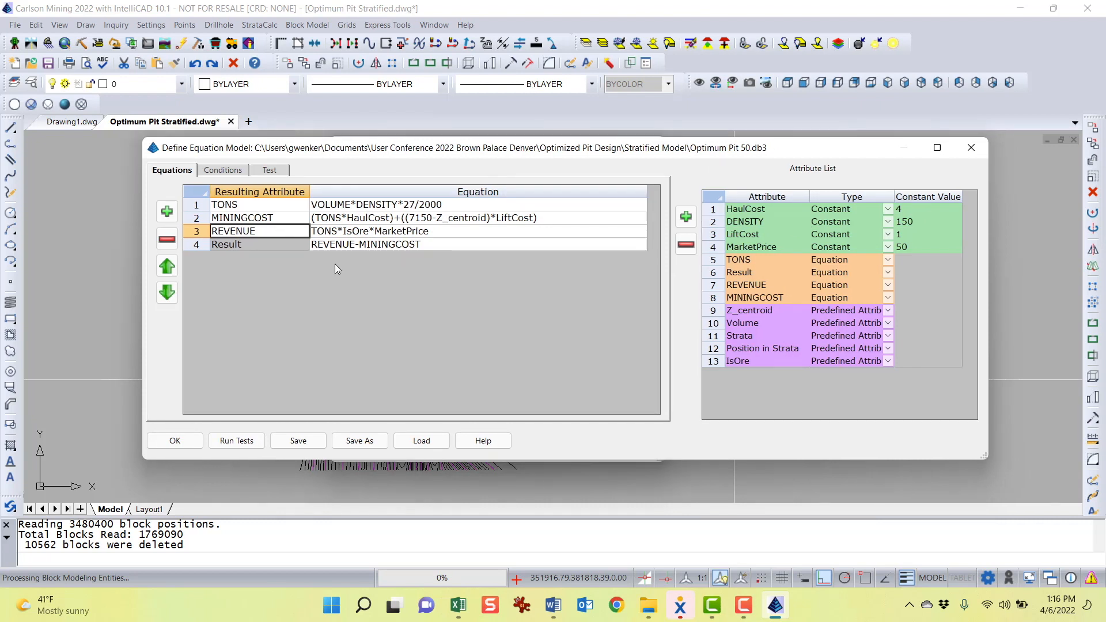
left_click(319, 233)
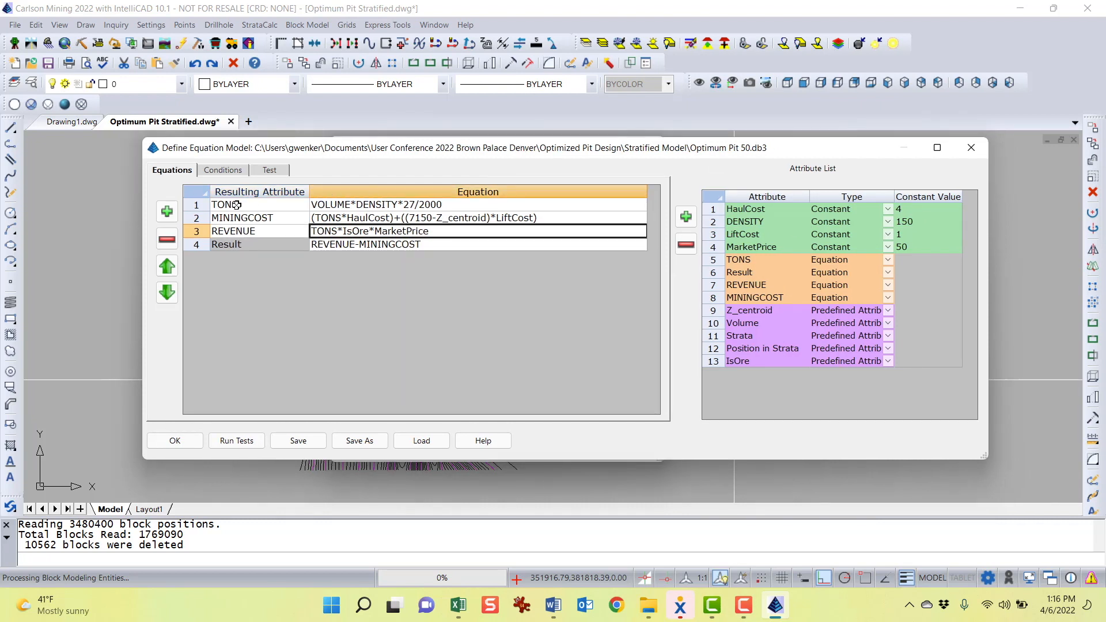
left_click(358, 231)
double_click(358, 230)
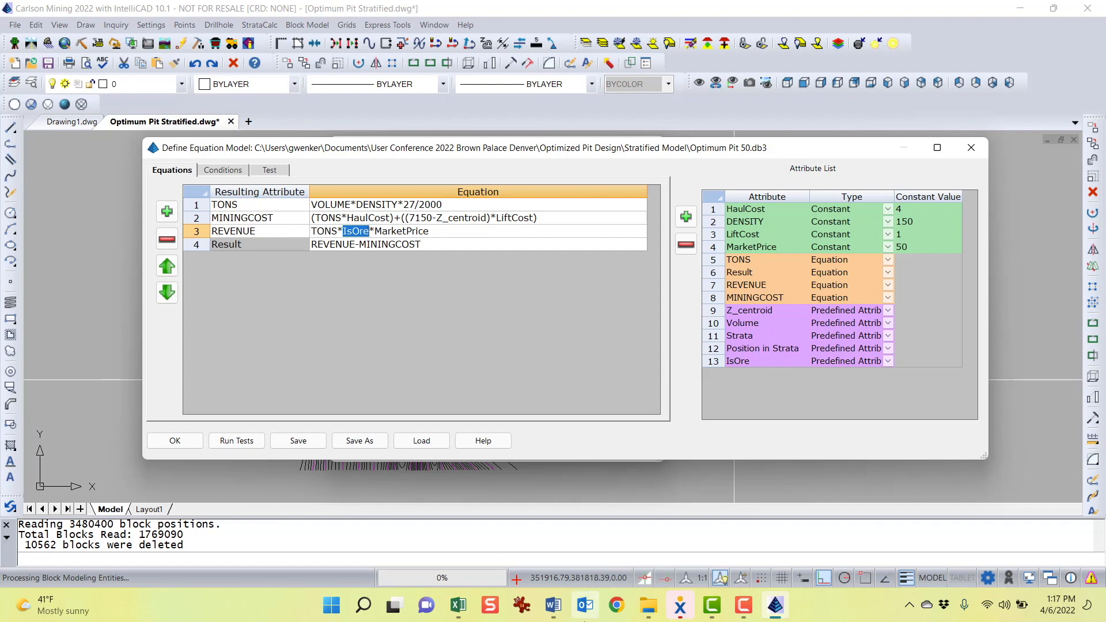
Review the IsOre values for each bed in the document's subdivision table, then return to the equation dialog
left_click(553, 605)
scroll(445, 362, "up", 20)
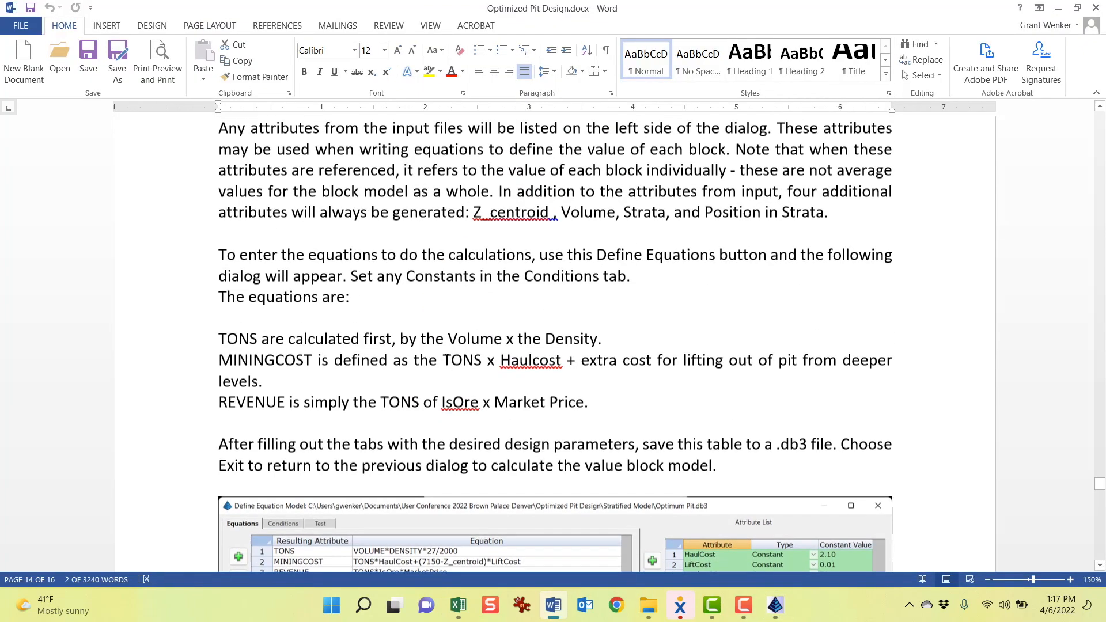
scroll(446, 359, "up", 8)
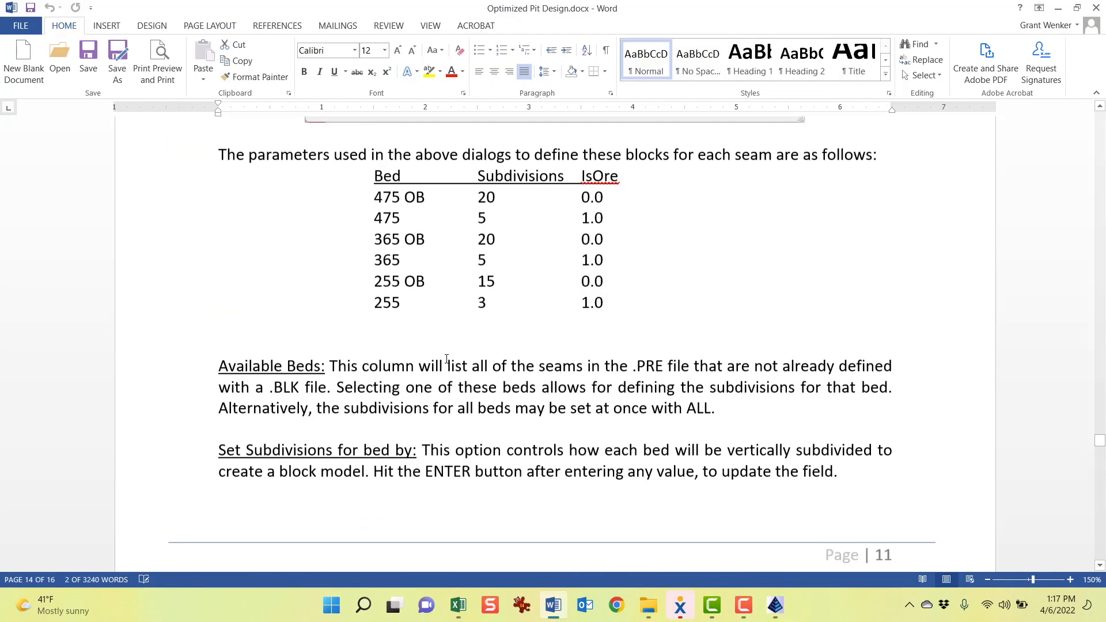
double_click(587, 237)
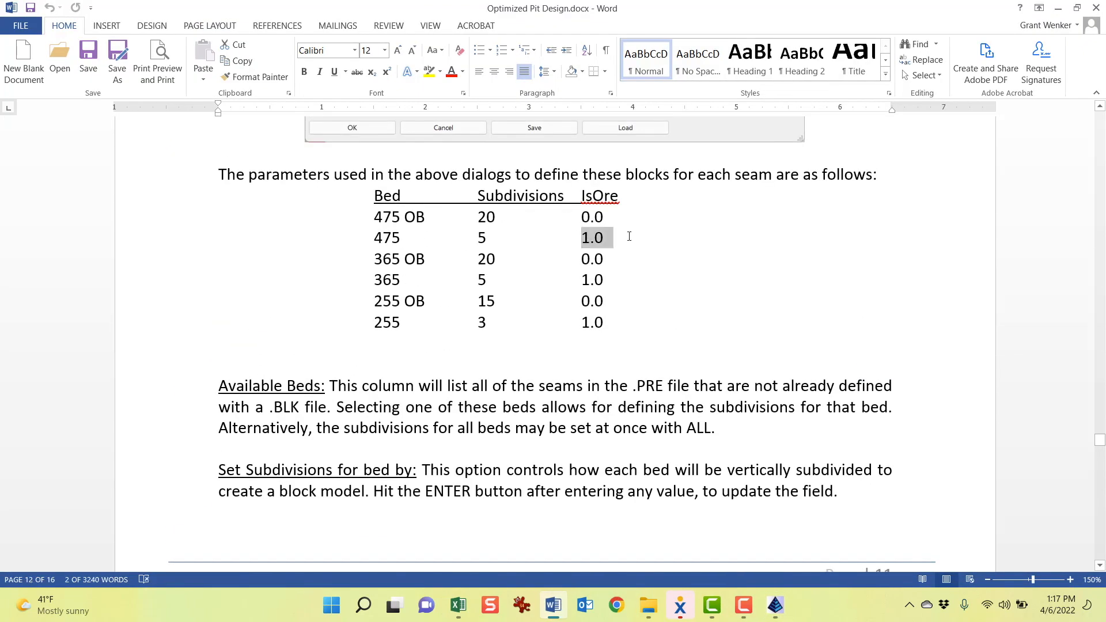
double_click(592, 280)
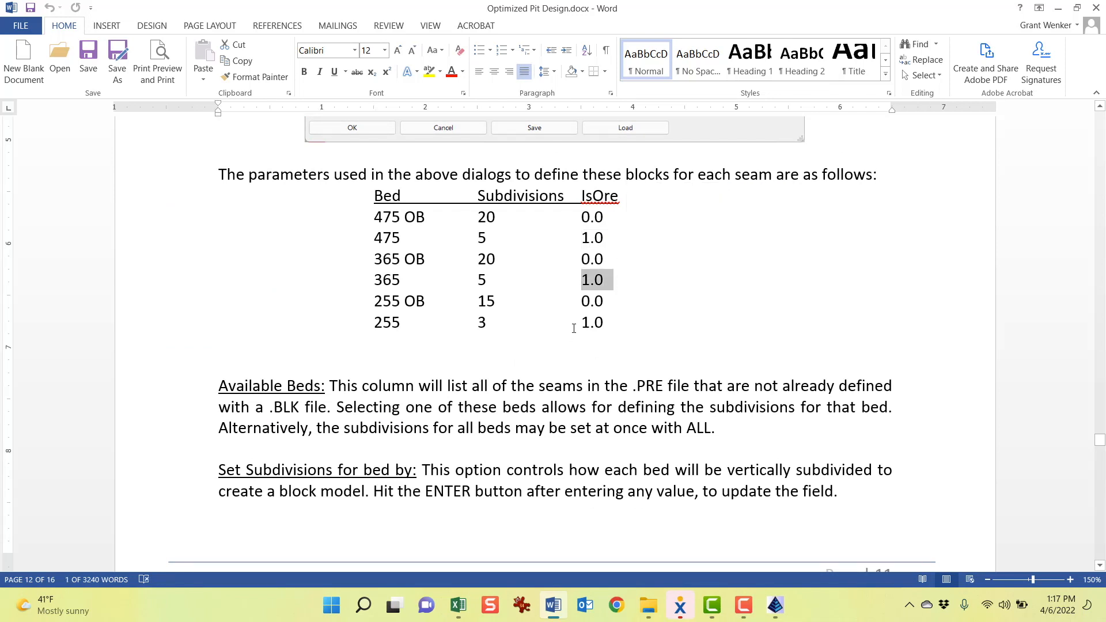
double_click(599, 323)
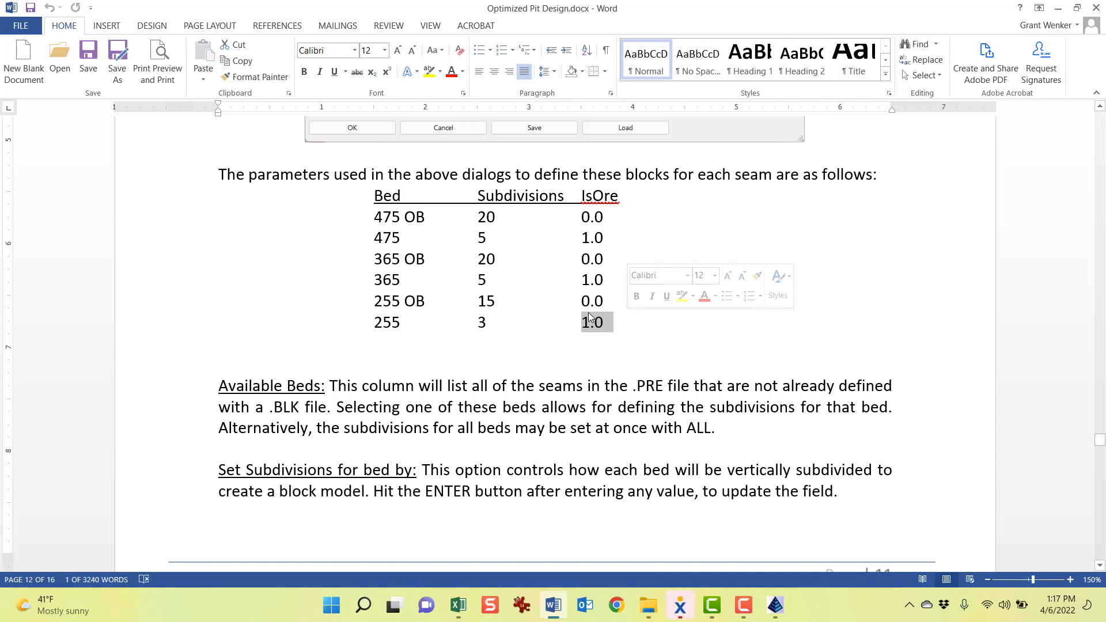
left_click_drag(607, 298, 579, 297)
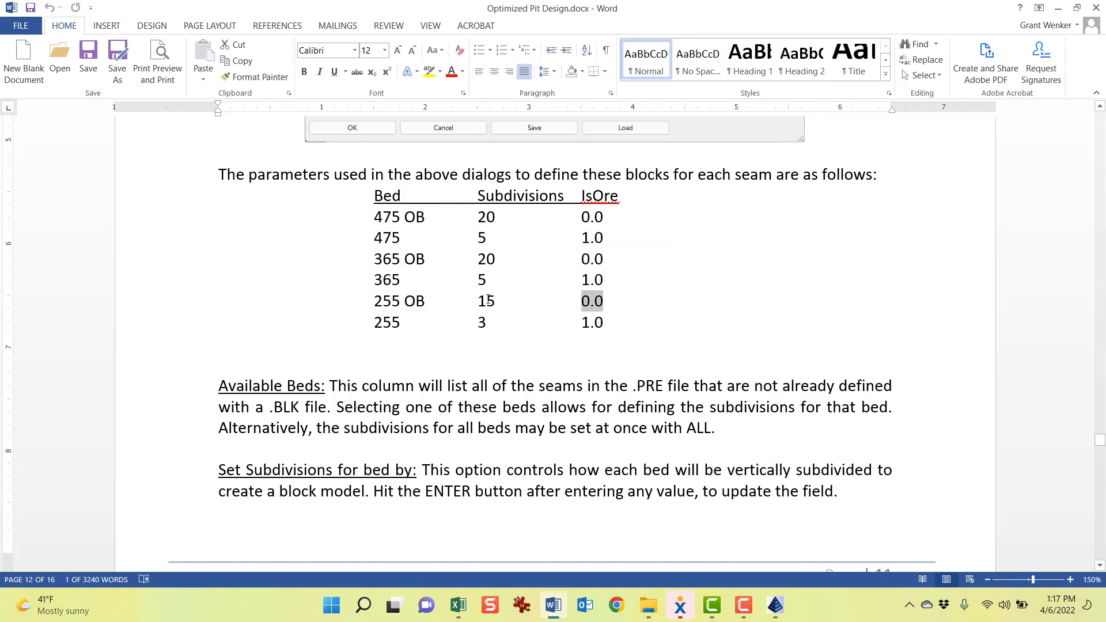
left_click(1061, 10)
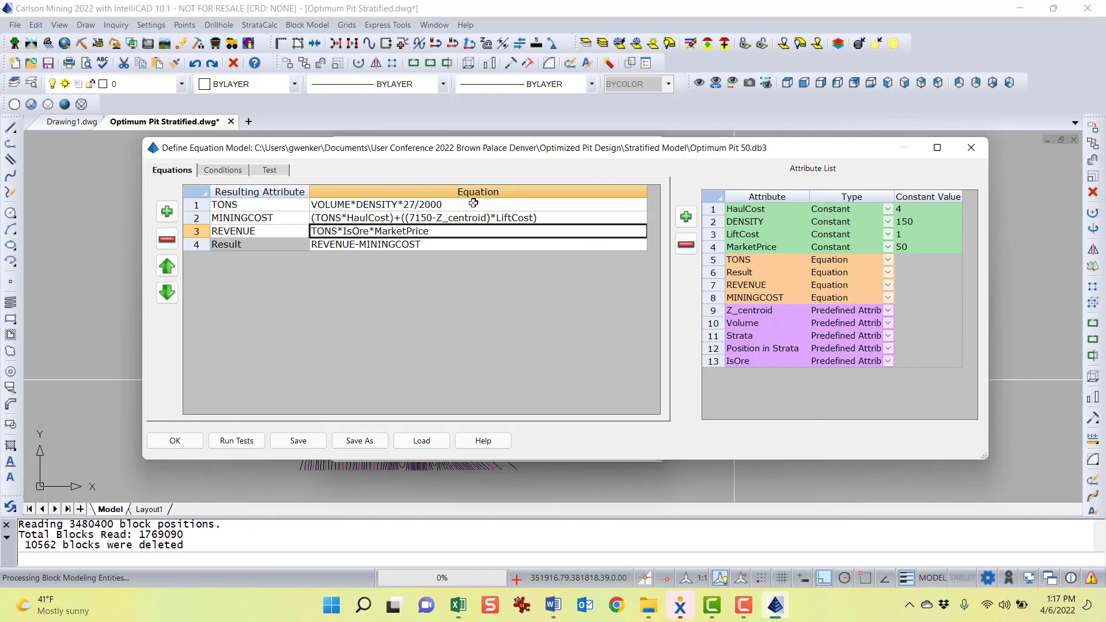
left_click(269, 218)
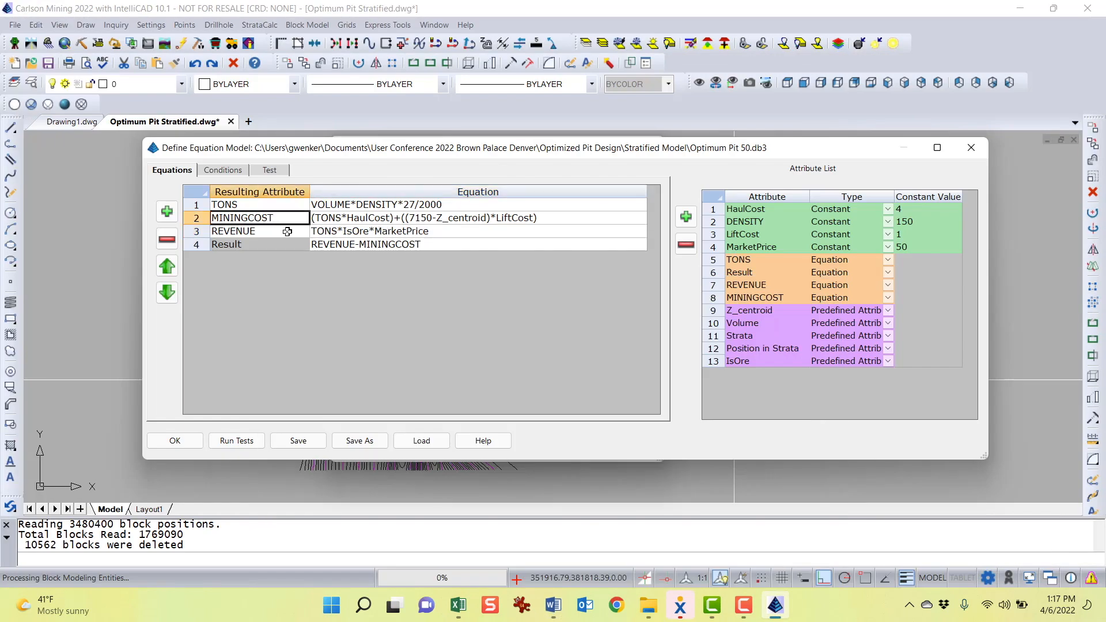
Review the REVENUE and Result equations alongside the MarketPrice constant in the equation model
left_click(287, 231)
double_click(363, 233)
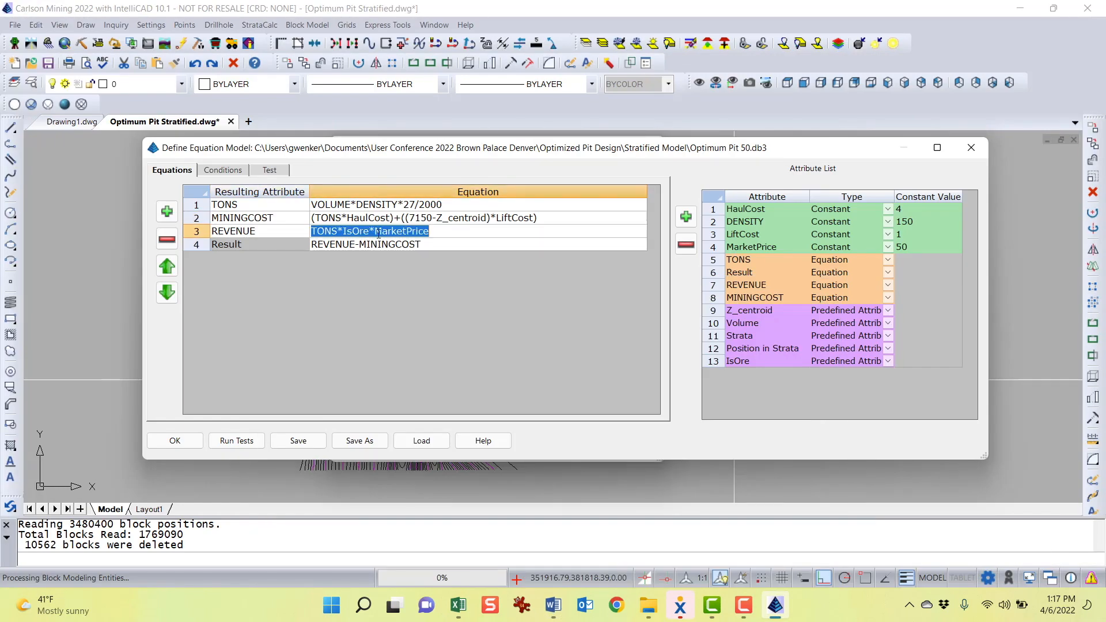
left_click(402, 232)
left_click(908, 248)
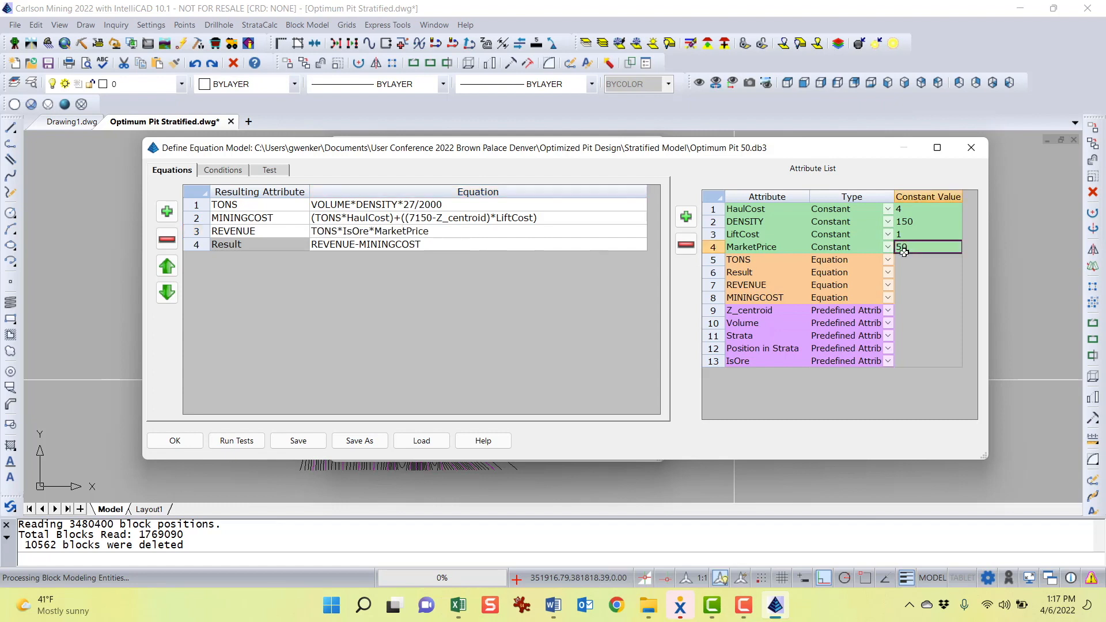
left_click(382, 245)
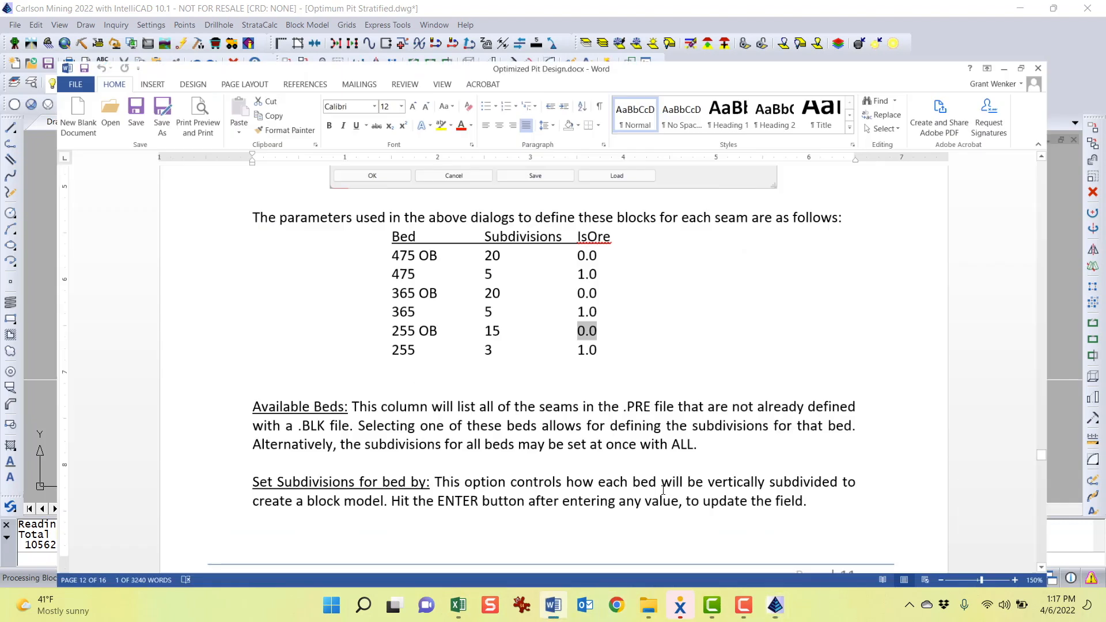
Switch to Word and scroll through the document's explanation of the equations and the Define Equation Model dialog
left_click(553, 605)
scroll(353, 394, "down", 5)
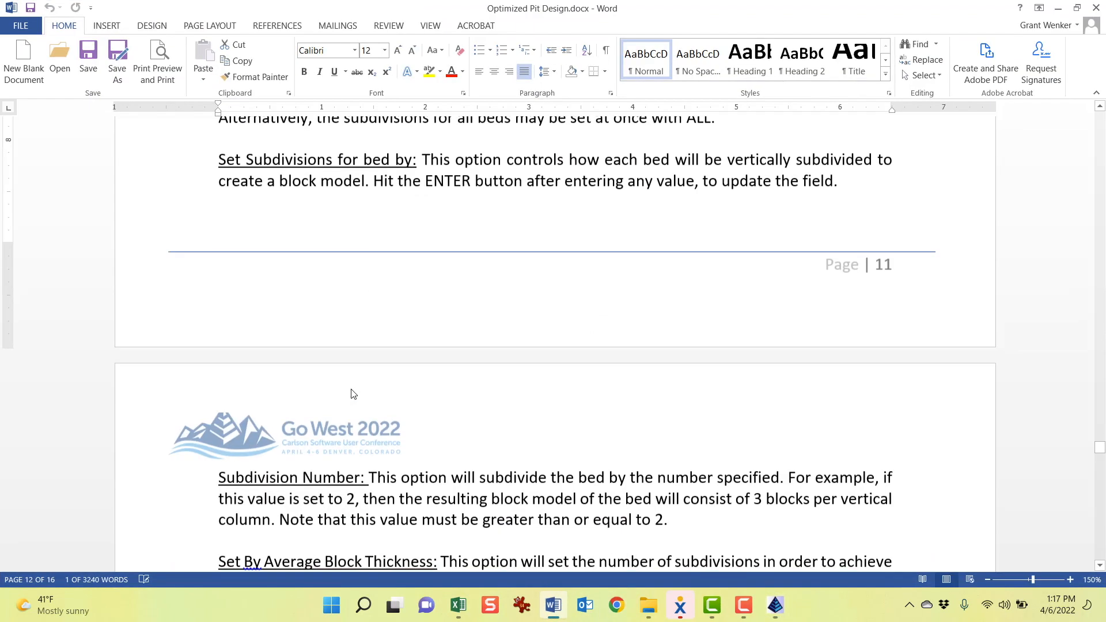
scroll(353, 394, "down", 20)
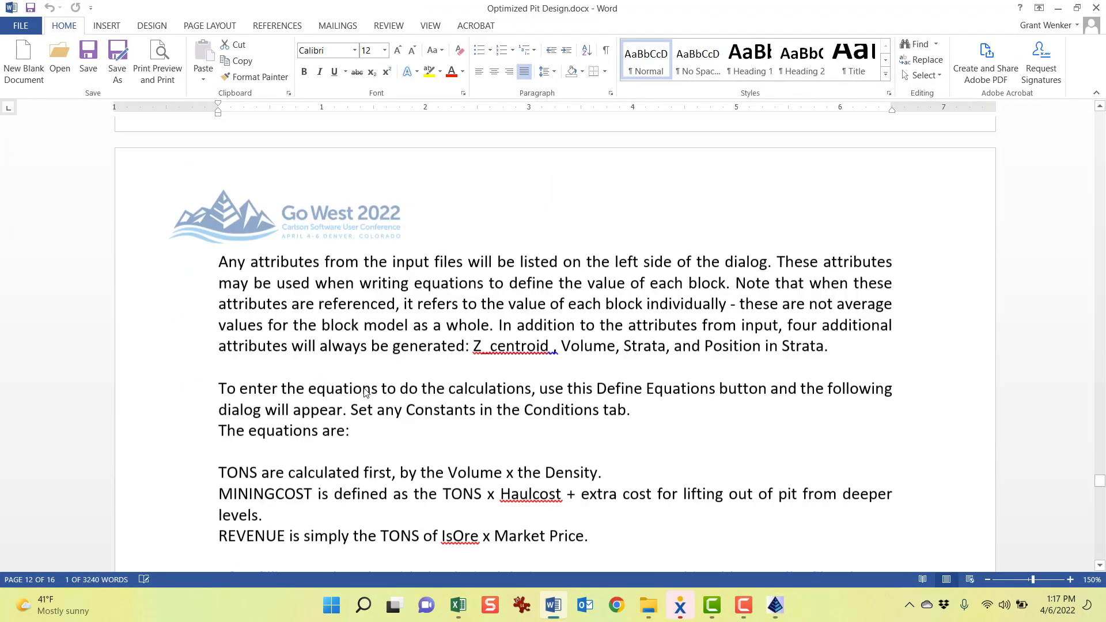
scroll(367, 392, "down", 1)
scroll(365, 387, "down", 5)
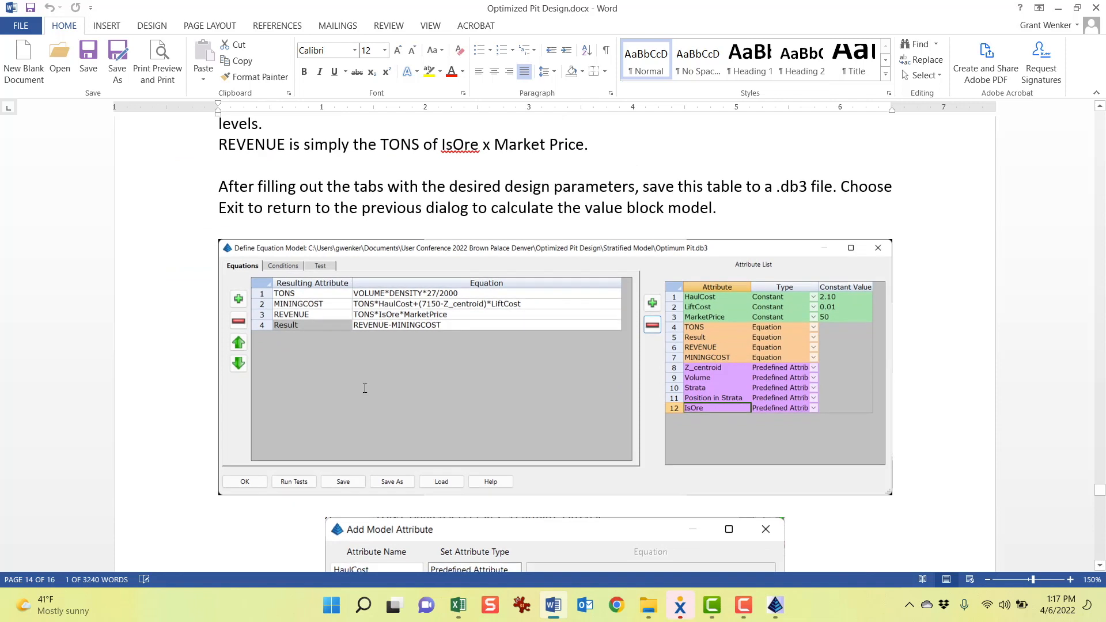
scroll(364, 390, "down", 4)
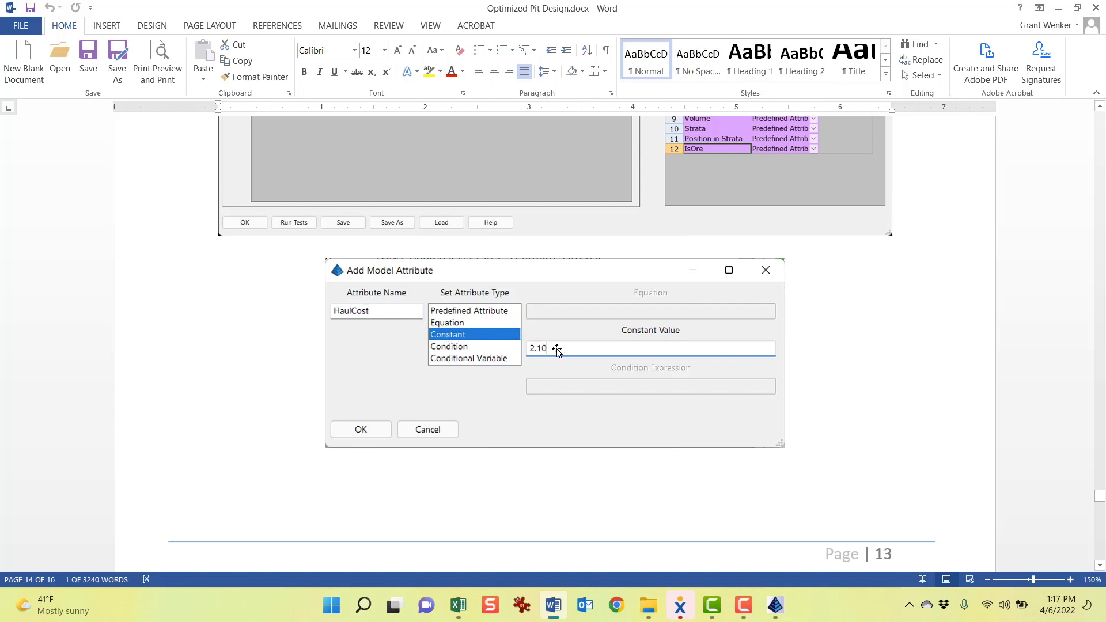
scroll(556, 349, "down", 10)
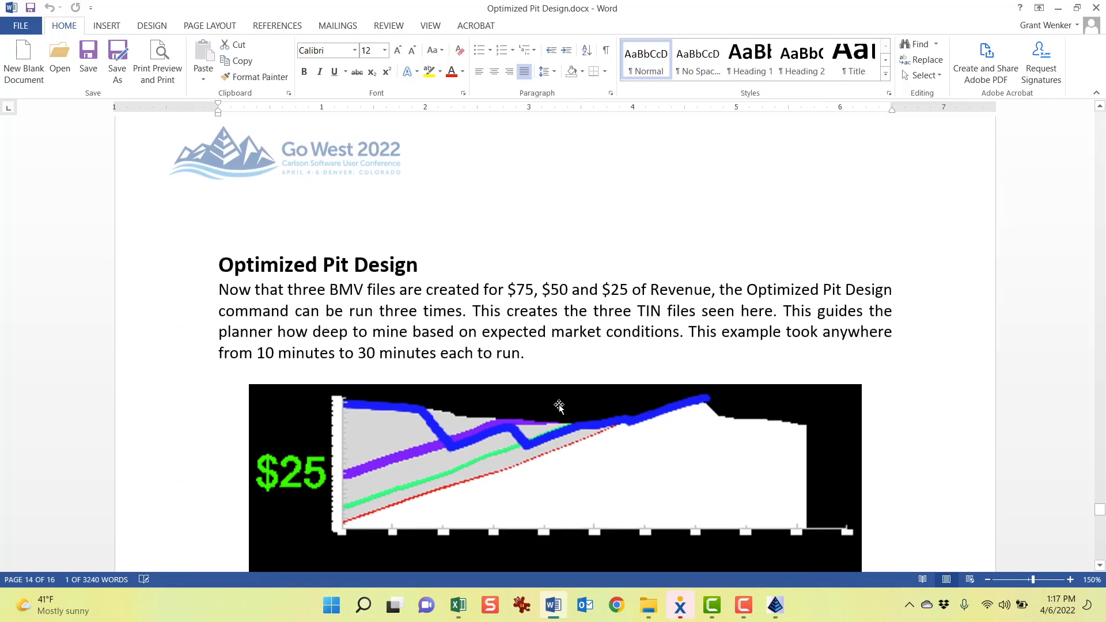
scroll(559, 405, "up", 5)
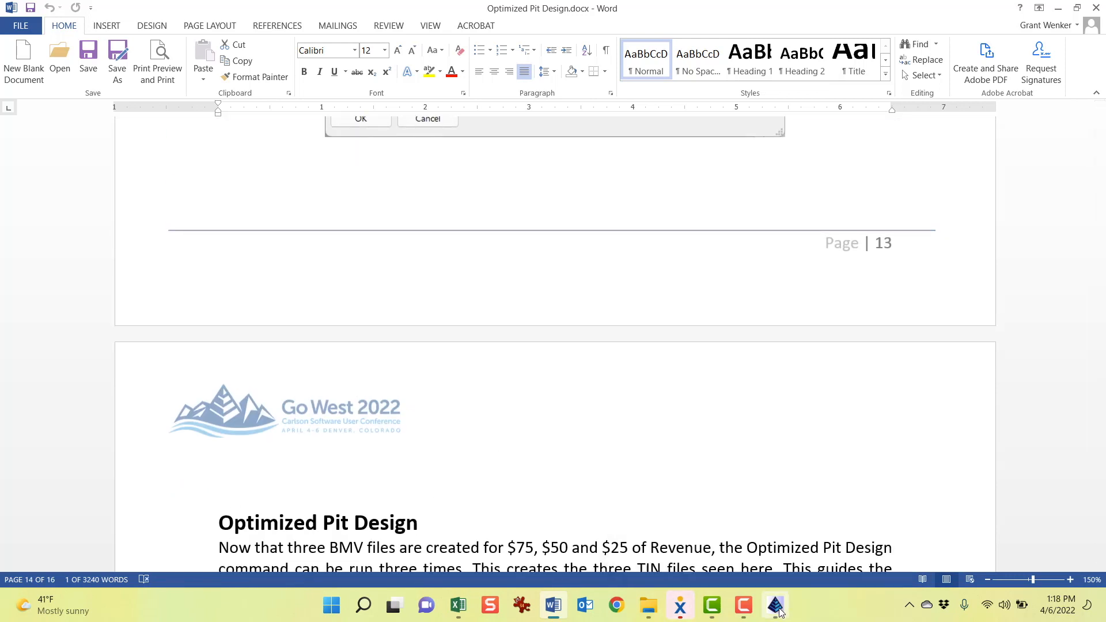
Return to Carlson Mining and run the equation tests, inspecting the sample Z_centroid, Volume and IsOre test values
mouse_move(779, 612)
left_click(851, 544)
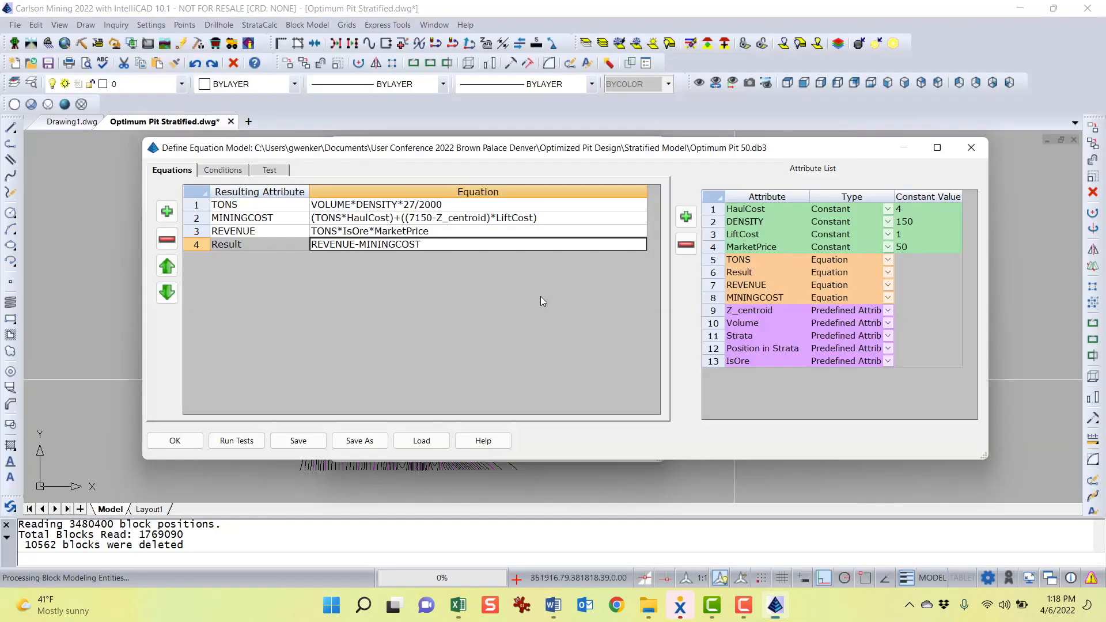
left_click(270, 171)
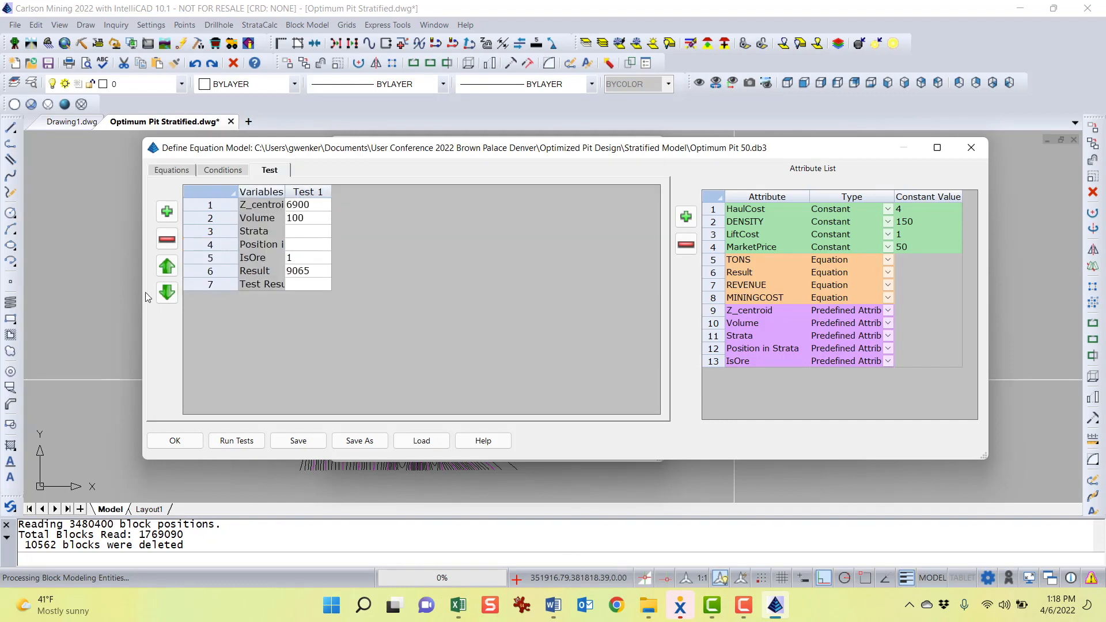
left_click(238, 441)
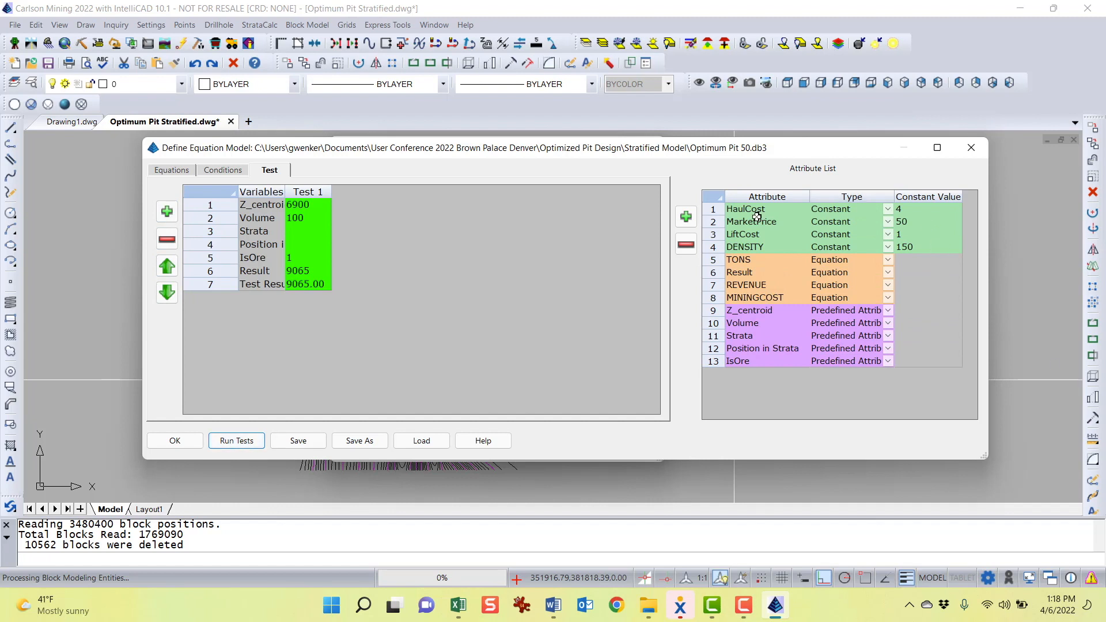
left_click(316, 206)
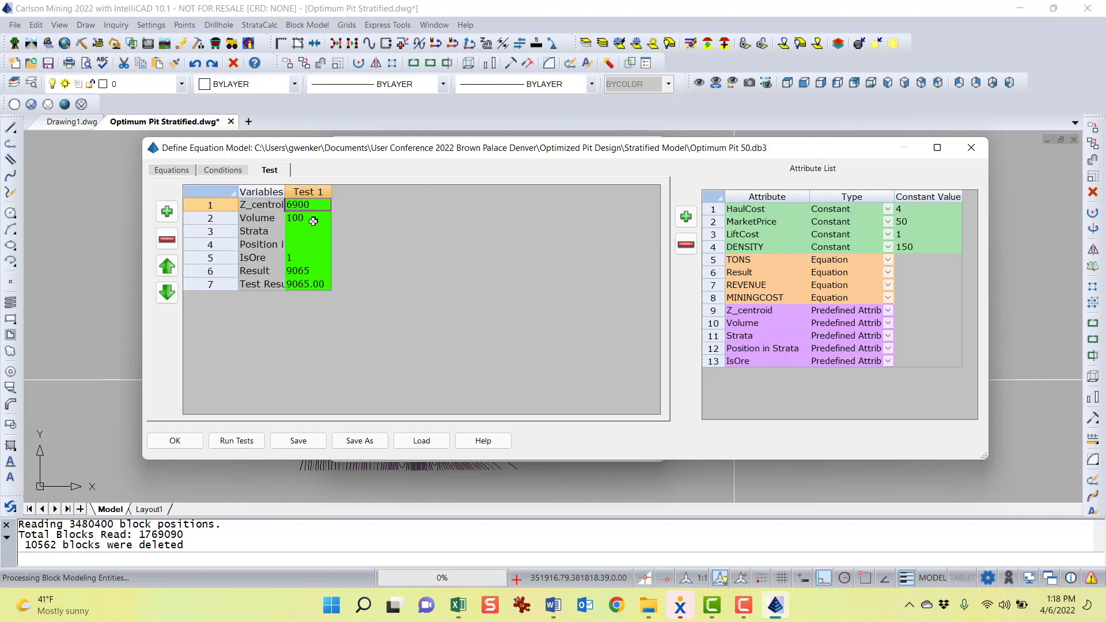
left_click(313, 221)
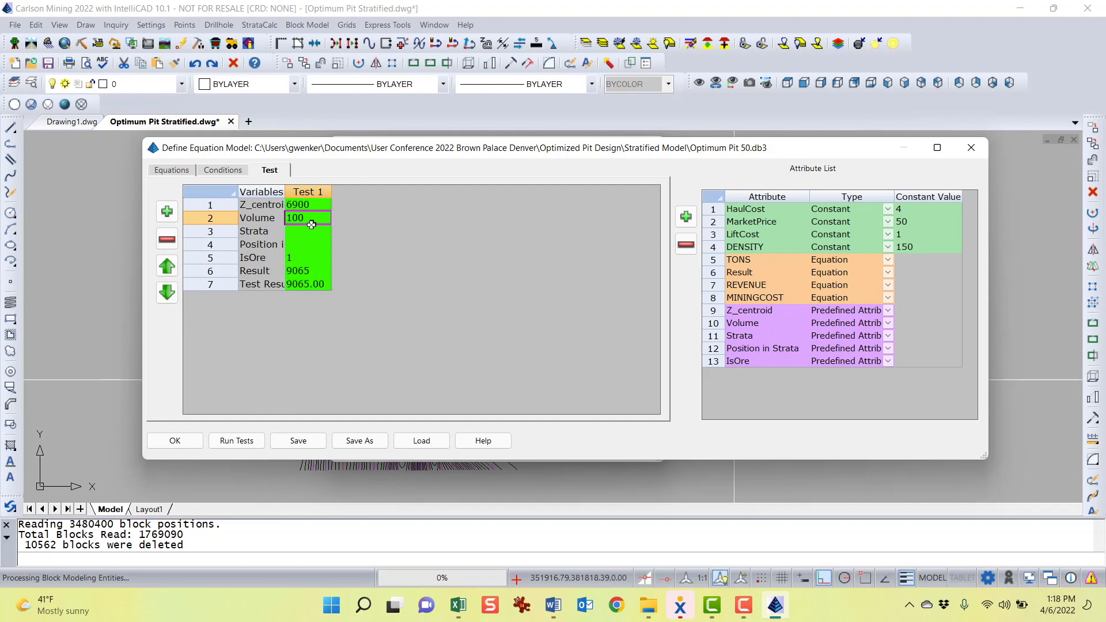
left_click(299, 259)
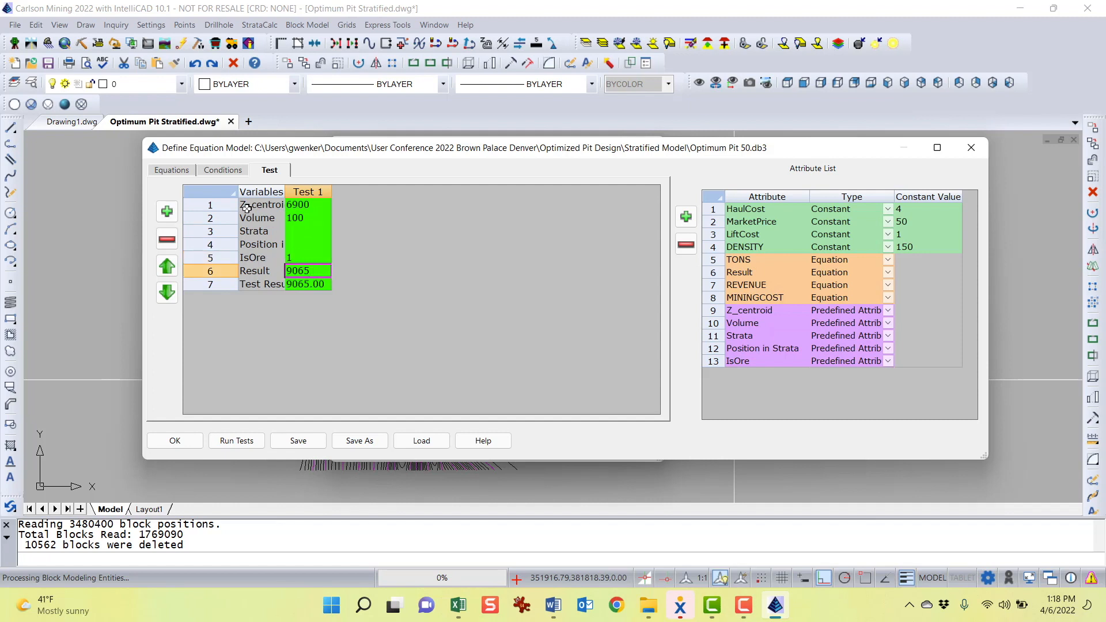
Compare the Result equation with the test's expected Result and computed Test Result, rerunning the tests
left_click(171, 172)
left_click(233, 249)
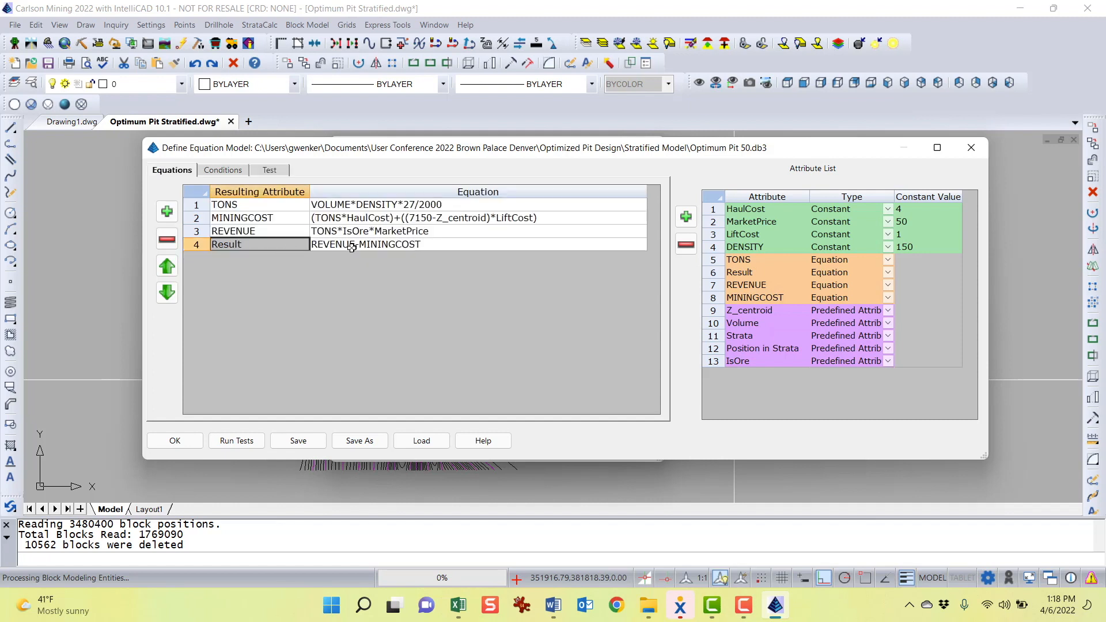
left_click(270, 170)
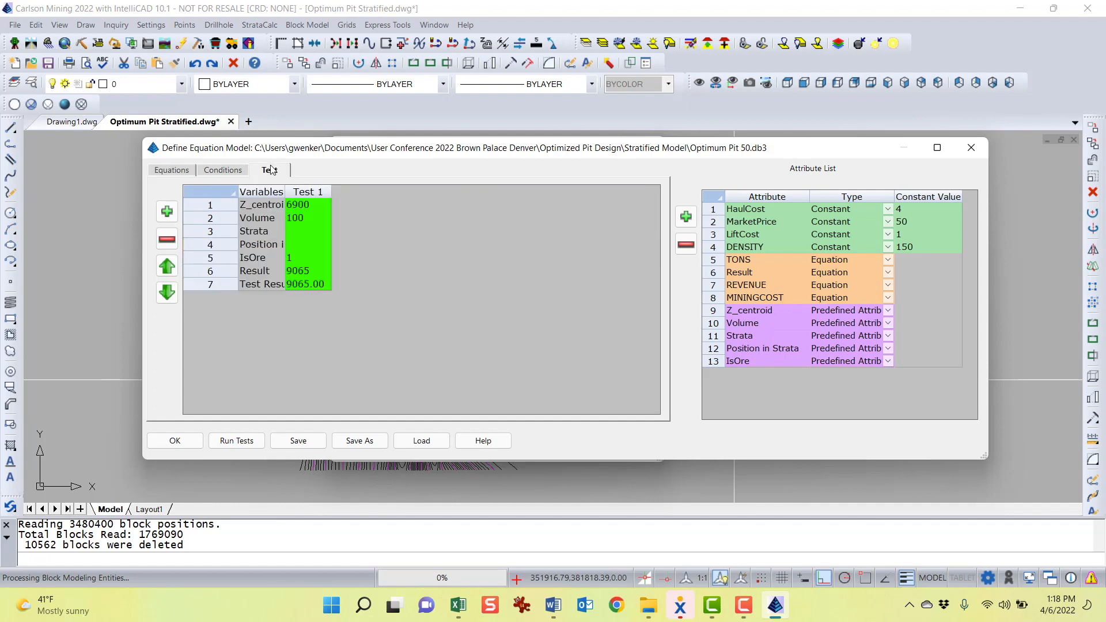
left_click(315, 273)
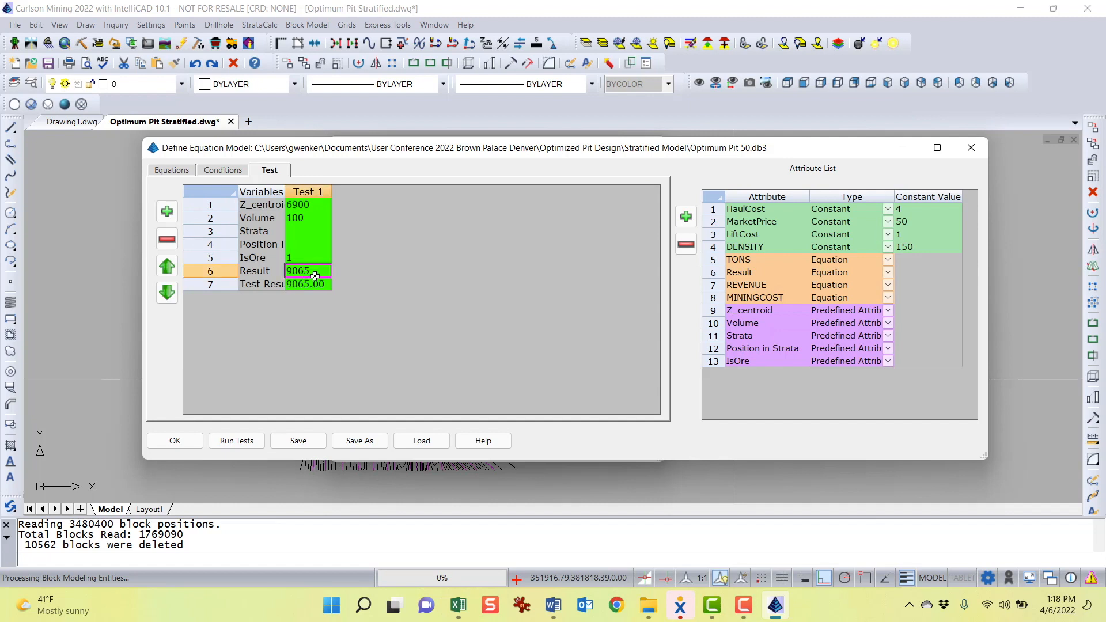
left_click(315, 285)
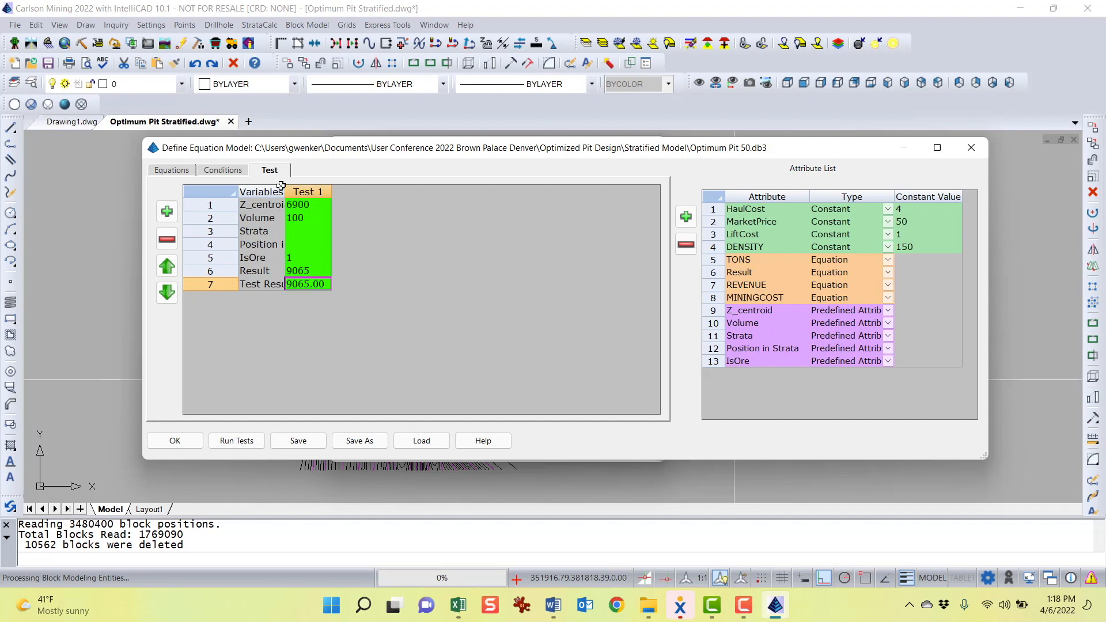
left_click(236, 441)
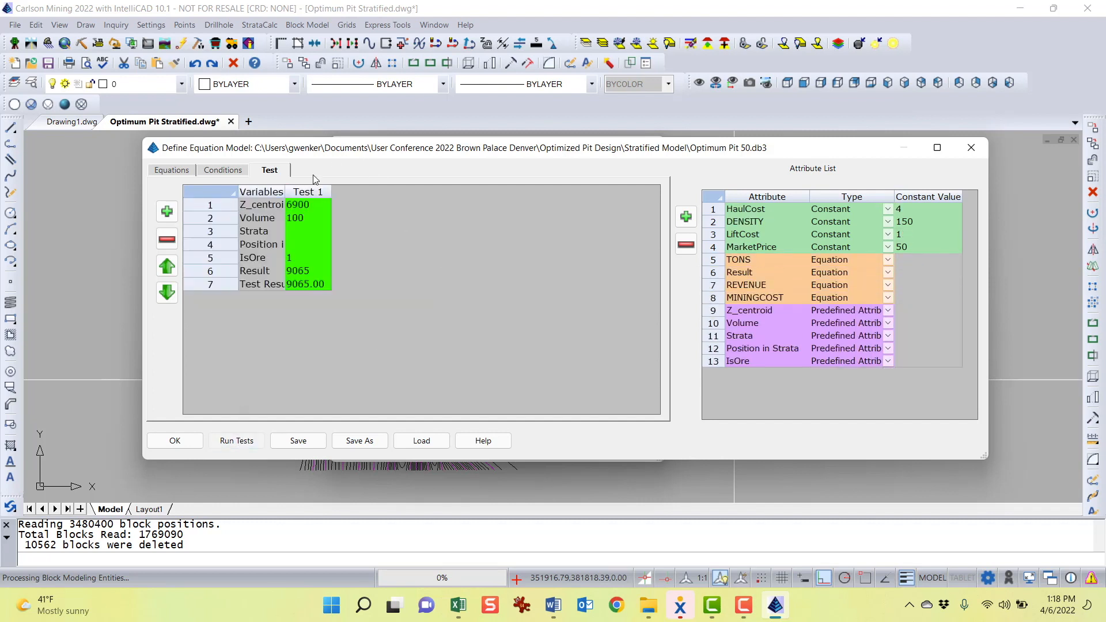
left_click(318, 282)
left_click(315, 271)
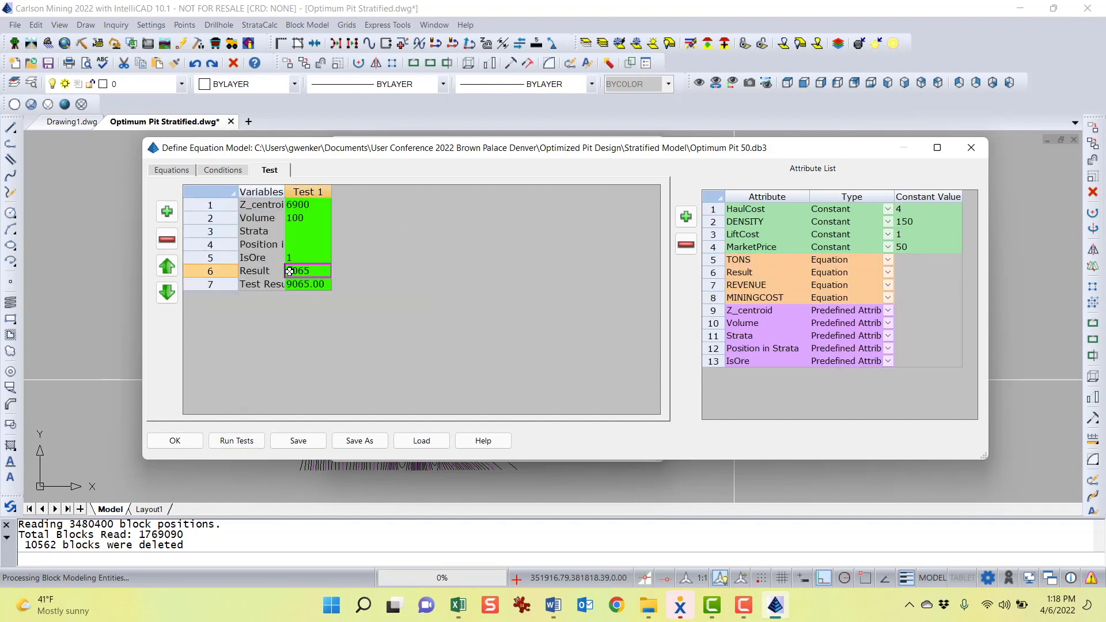
Set the MarketPrice constant to 51 and rerun the equation tests
left_click(909, 248)
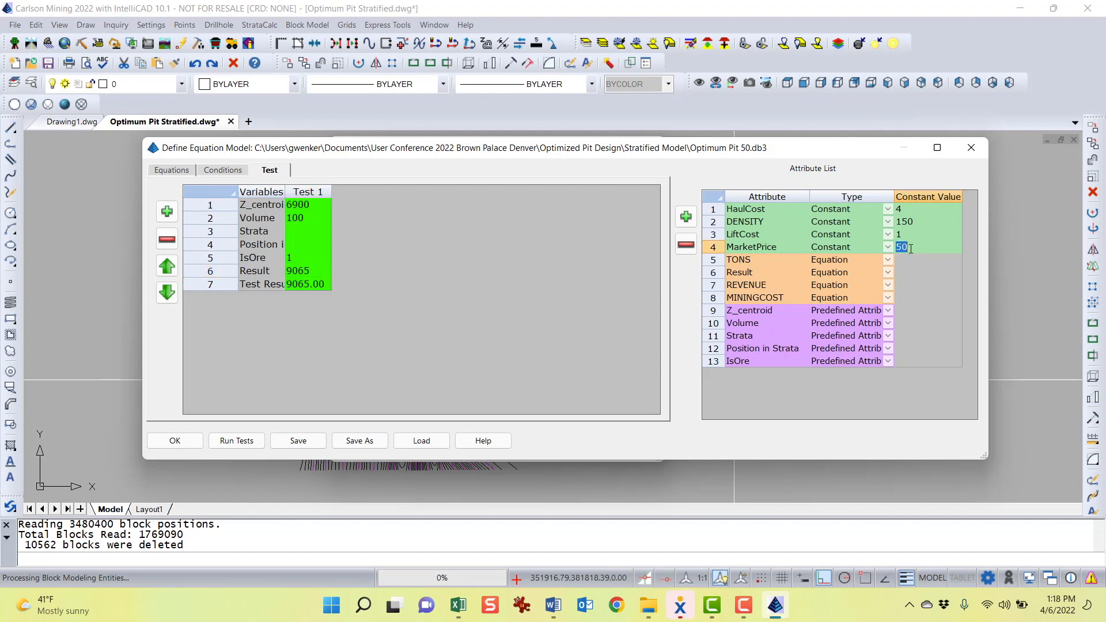
left_click(910, 247)
left_click(247, 441)
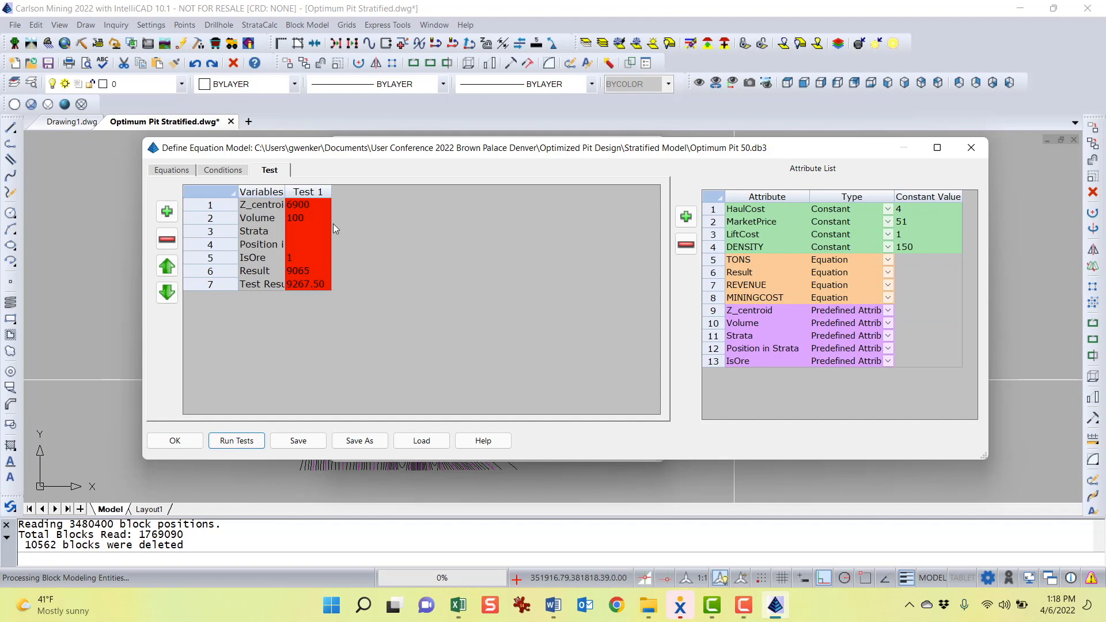
left_click(308, 284)
Restore the MarketPrice constant to 50 and rerun the equation tests
left_click(927, 248)
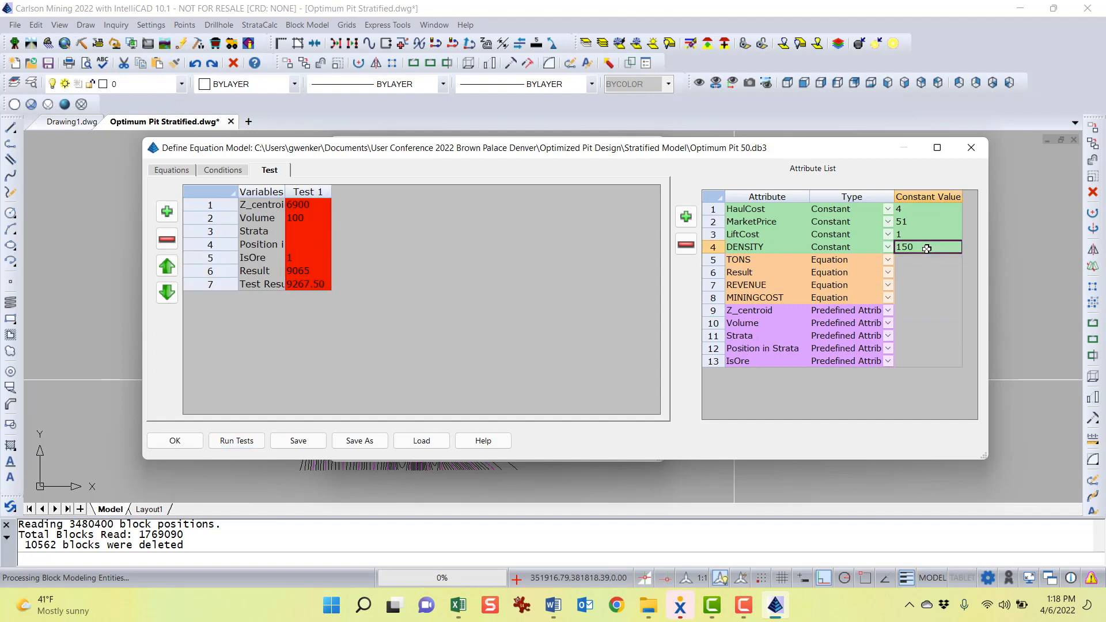
left_click(925, 222)
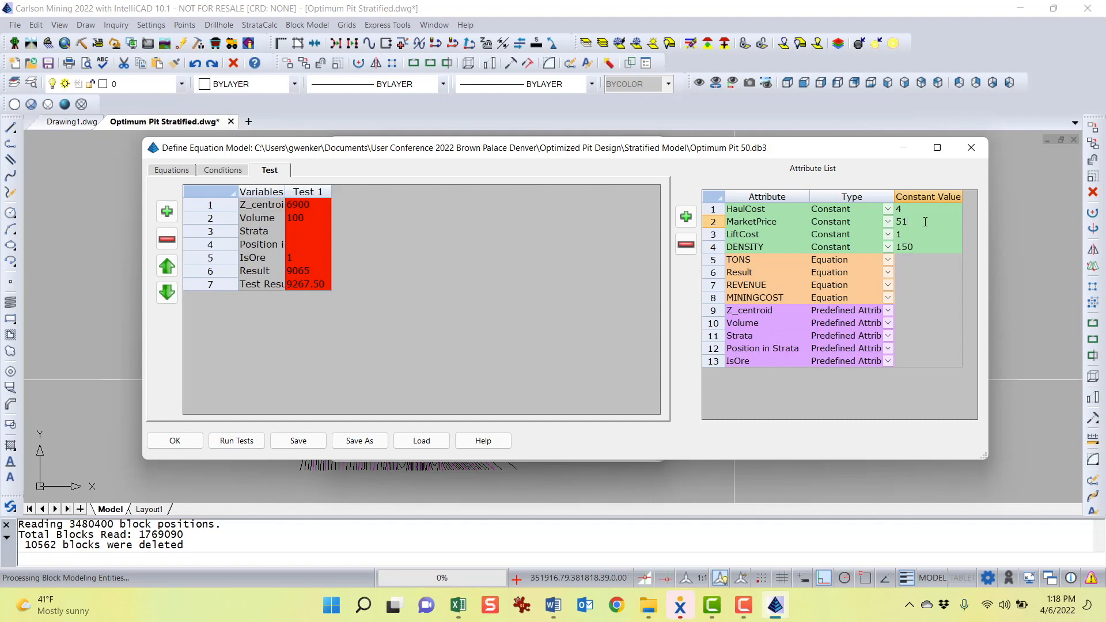
left_click(236, 440)
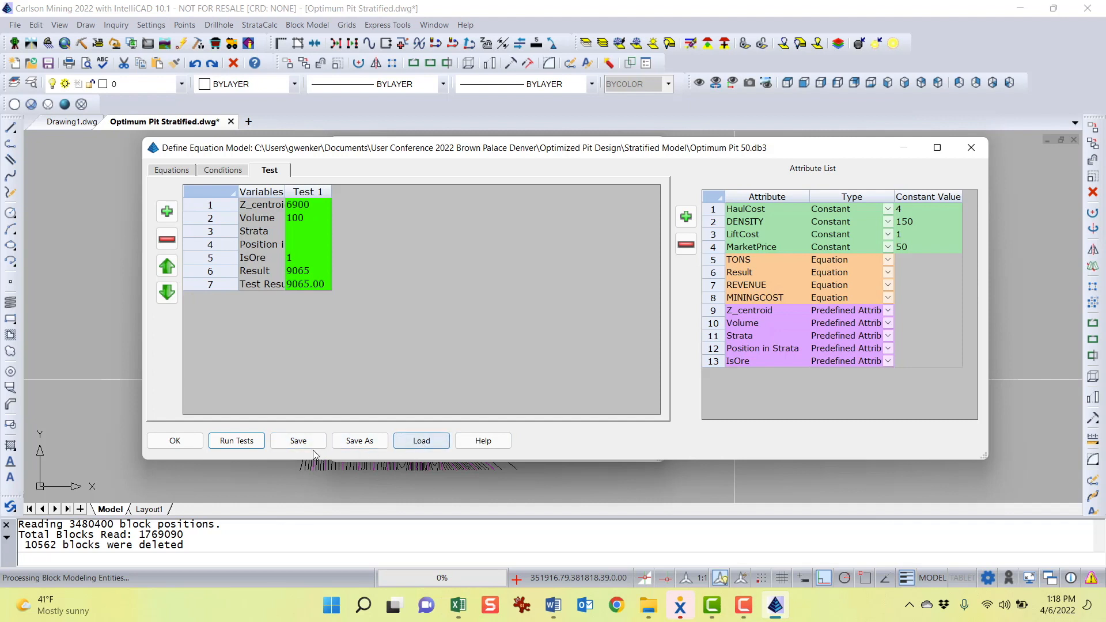
Accept the equation model and create the economic value block model file, saving it as 50 Market Price
left_click(183, 443)
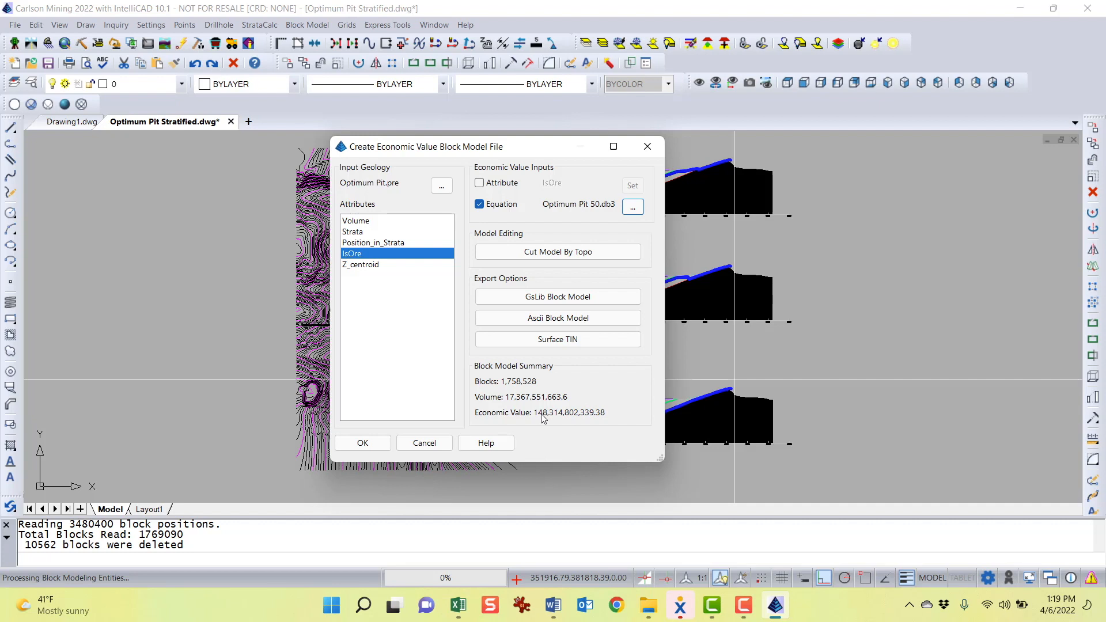
mouse_move(494, 152)
left_mouse_down()
mouse_move(882, 168)
mouse_move(571, 94)
mouse_move(296, 139)
left_mouse_up()
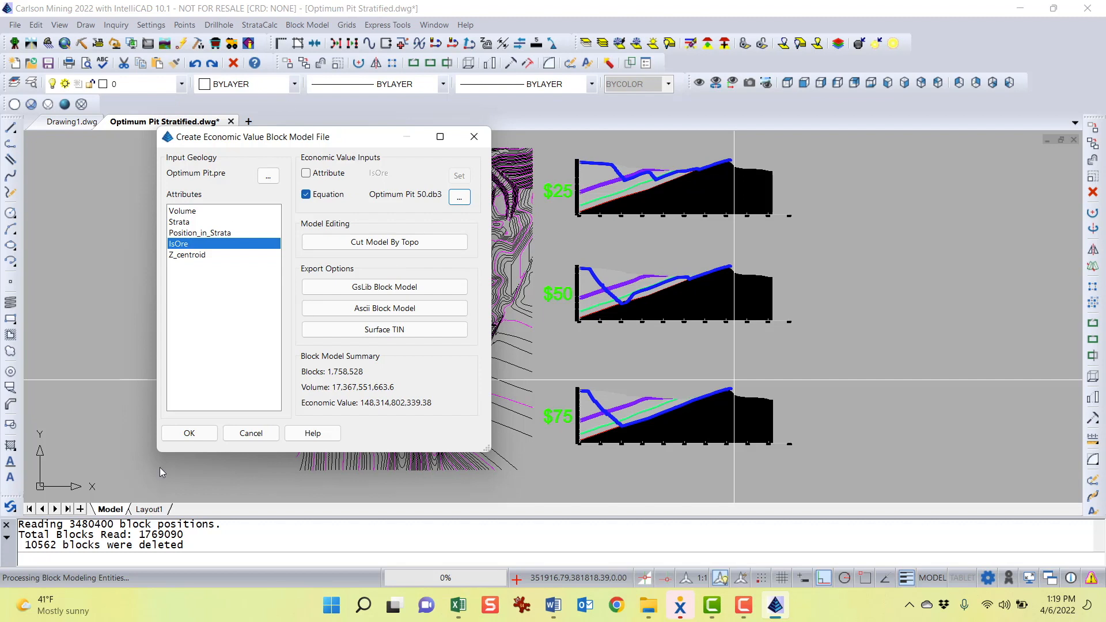
left_click(187, 433)
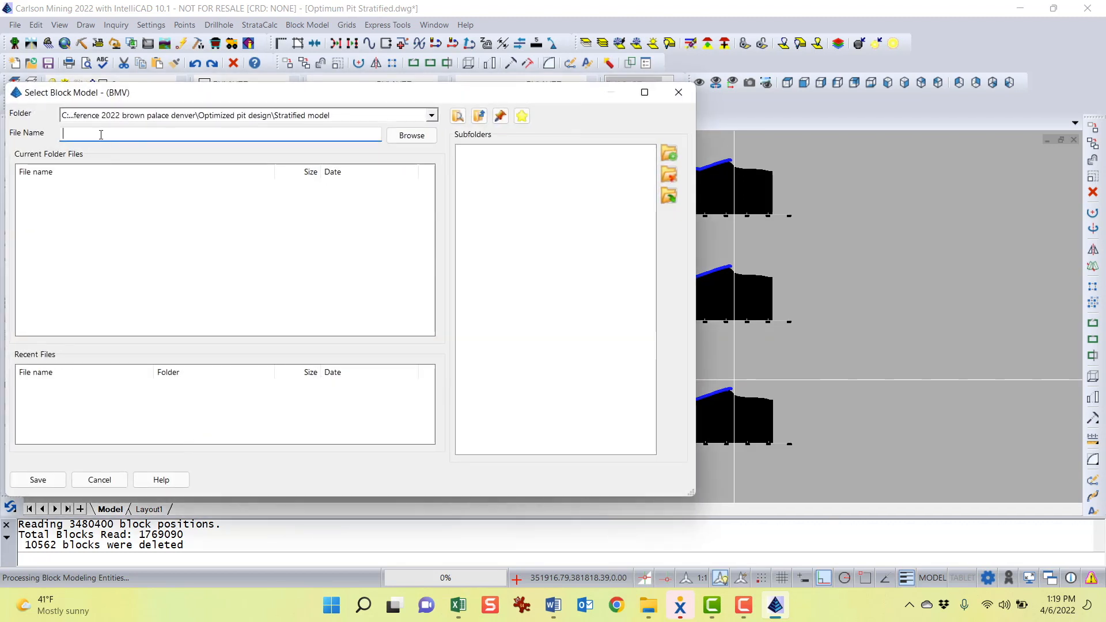
left_click_drag(124, 97, 175, 112)
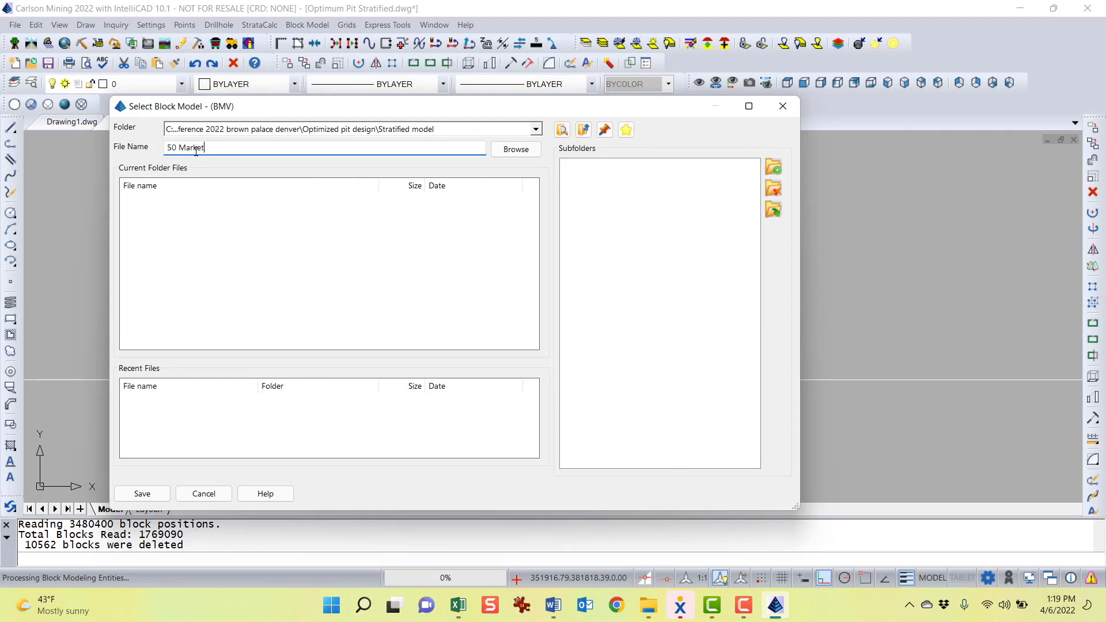
key("Return")
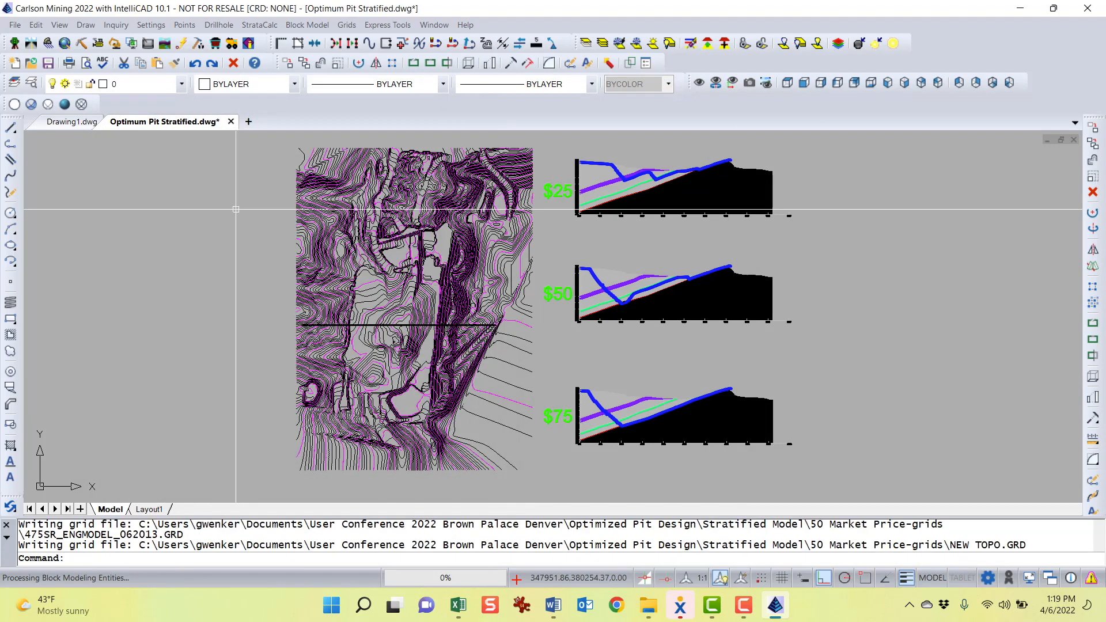
middle_click_drag(541, 374, 524, 375)
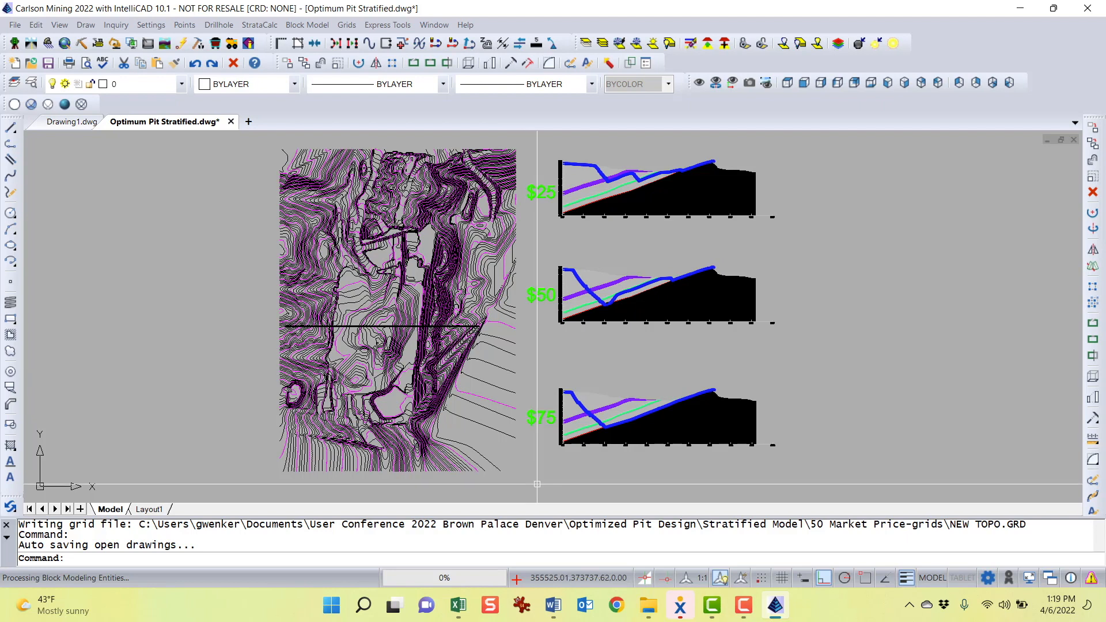
middle_click_drag(556, 434, 546, 434)
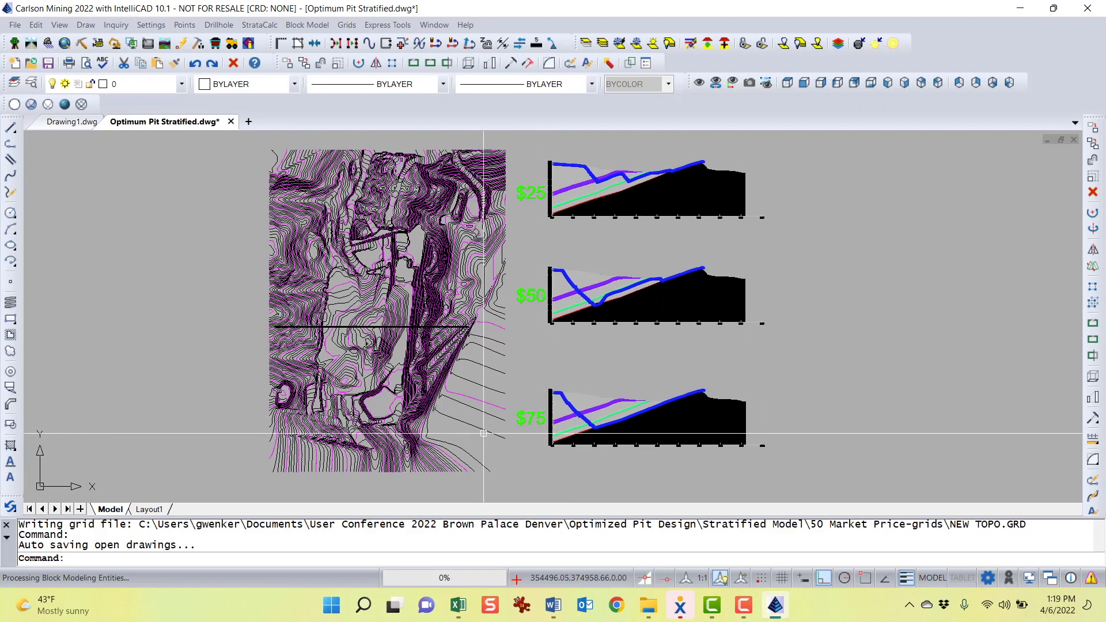
scroll(483, 433, "down", 1)
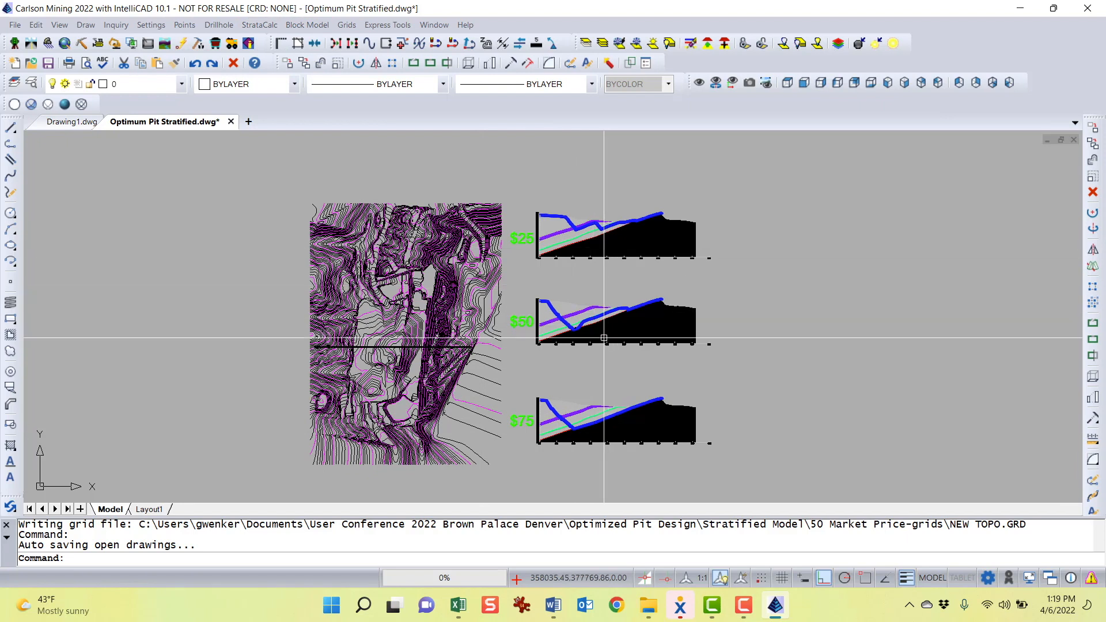
left_click(273, 26)
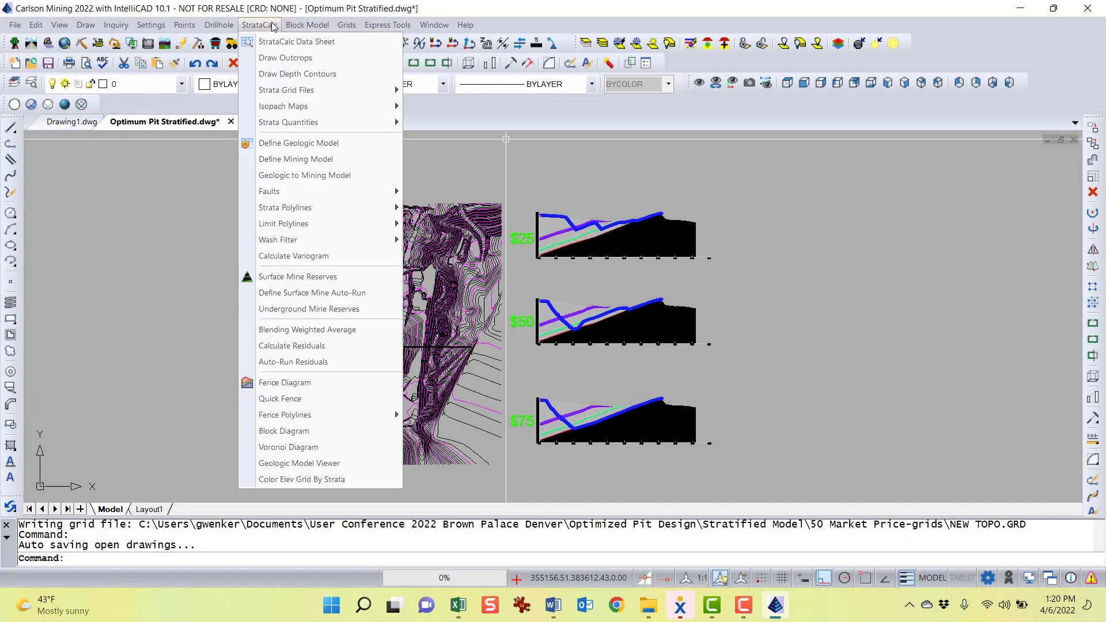
Open the Geologic Model Viewer to display the stratified seam grids and topography in 3D
left_click(319, 464)
double_click(269, 183)
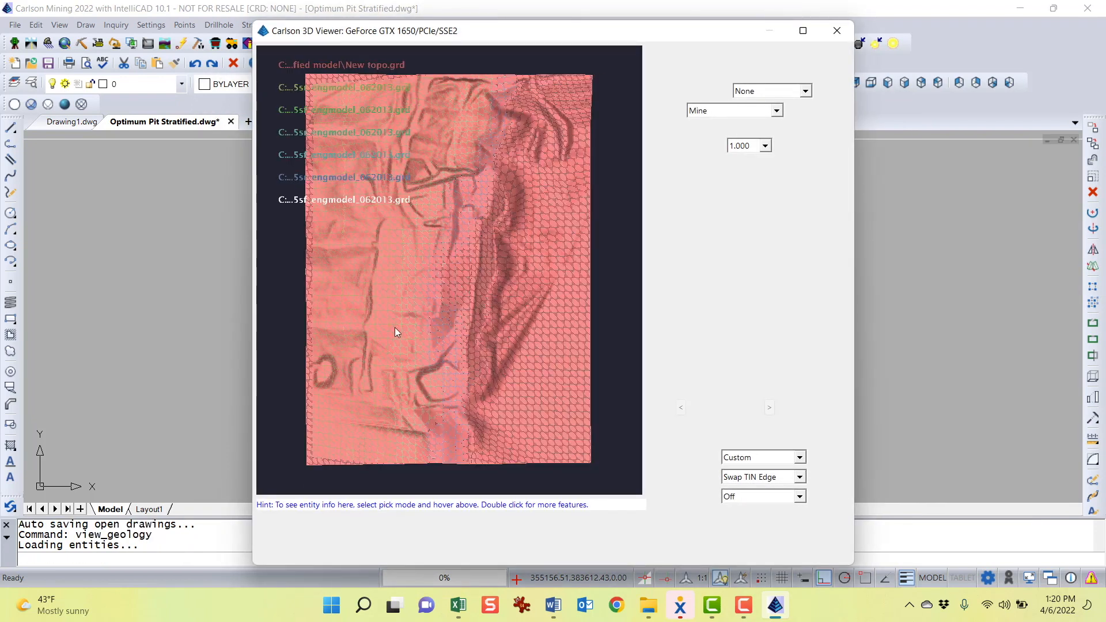
left_click_drag(432, 267, 507, 291)
scroll(472, 293, "up", 4)
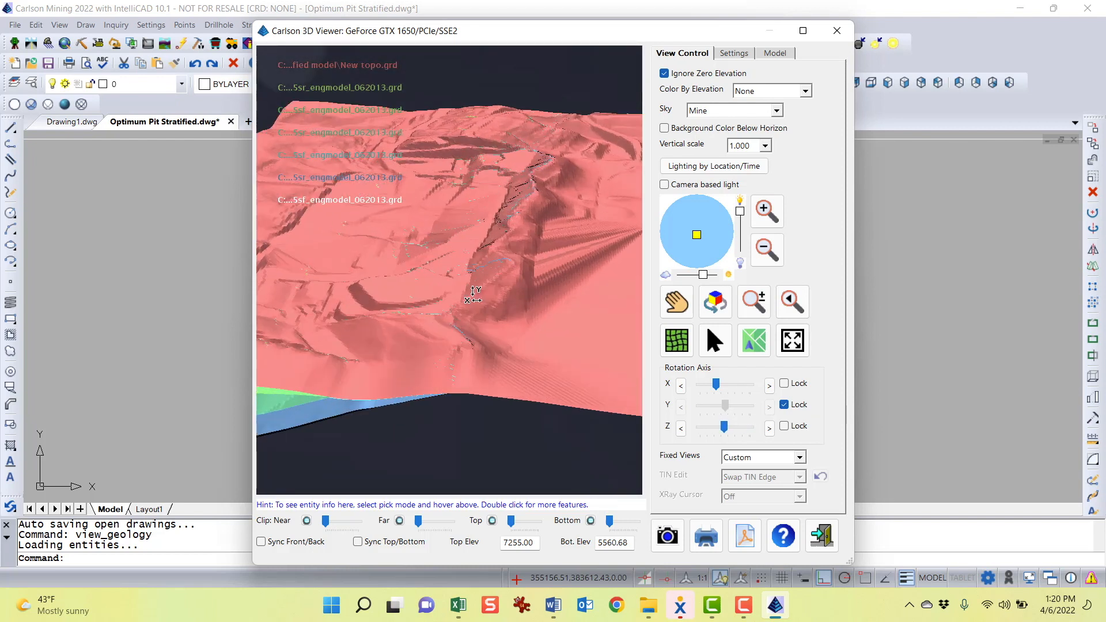
Maximize the 3D viewer and orbit around the topography and seam surfaces to examine them
double_click(600, 39)
scroll(551, 345, "down", 3)
left_click_drag(550, 345, 469, 216)
scroll(232, 269, "up", 5)
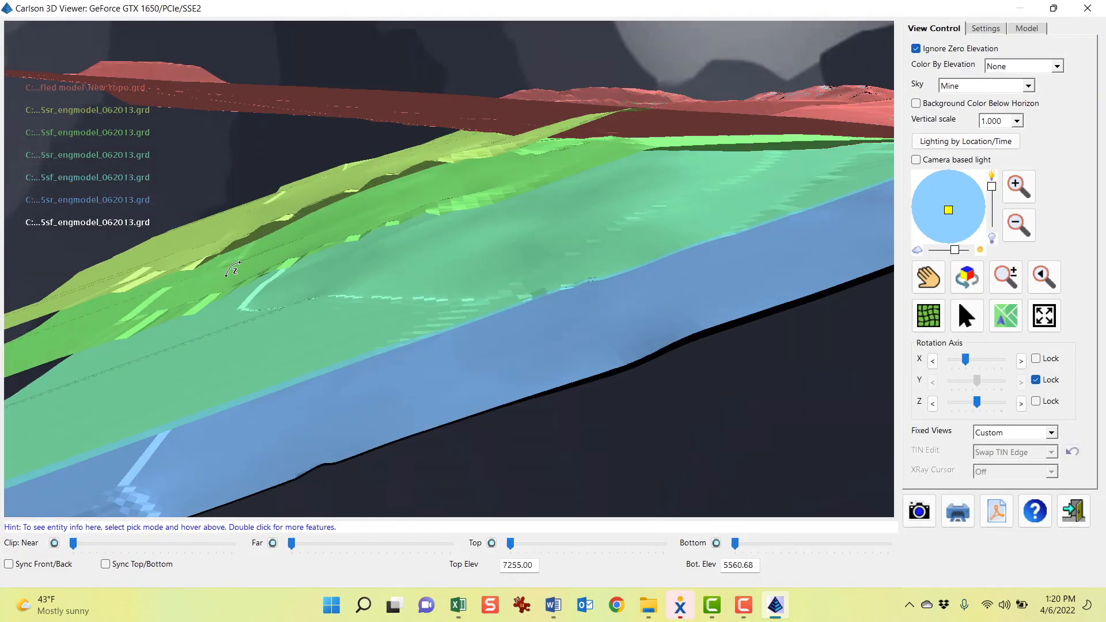
scroll(233, 270, "down", 5)
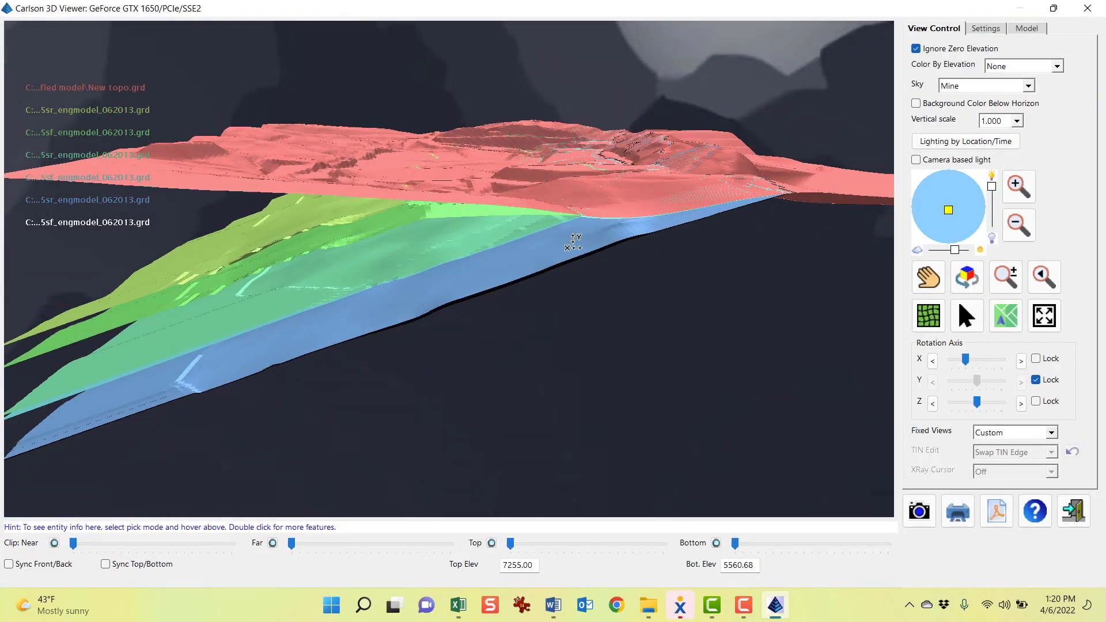
left_click_drag(569, 210, 573, 333)
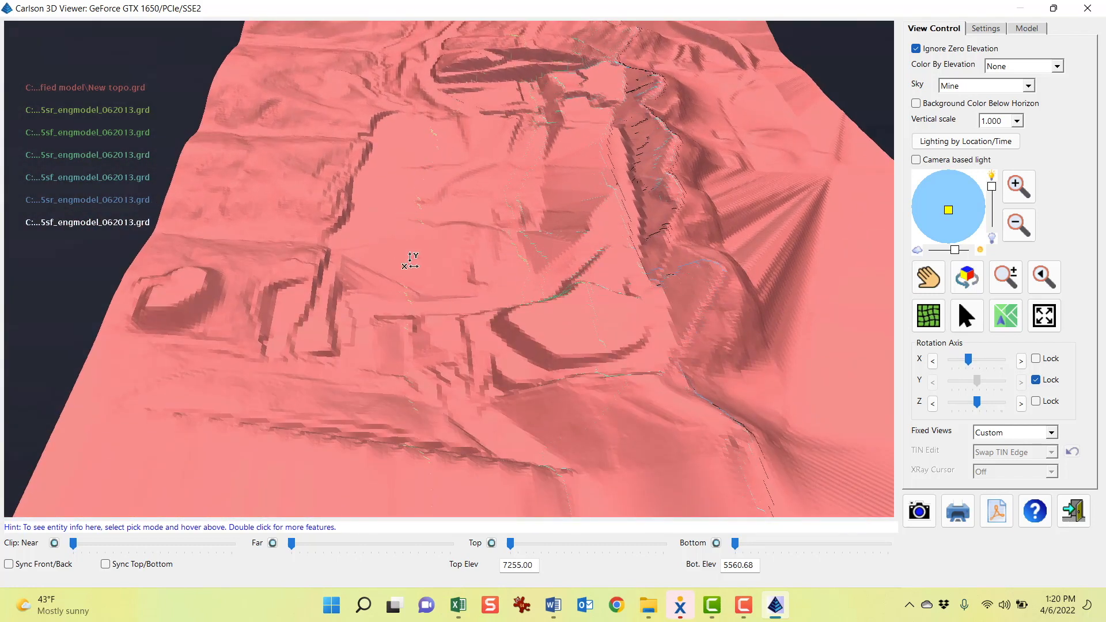
left_click_drag(629, 356, 632, 339)
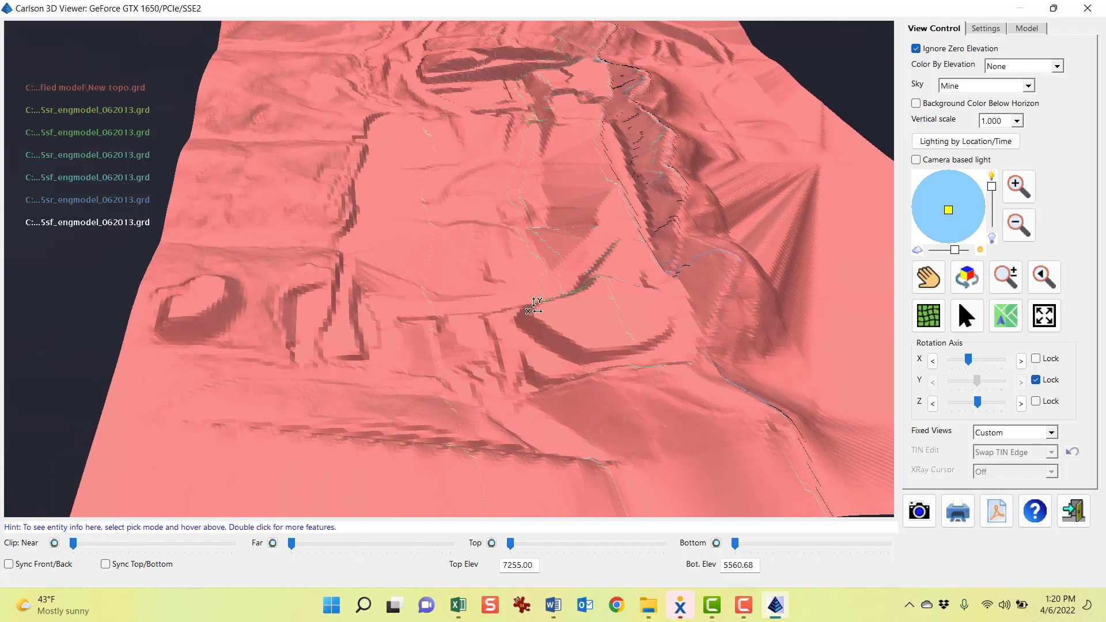
left_click_drag(536, 305, 592, 217)
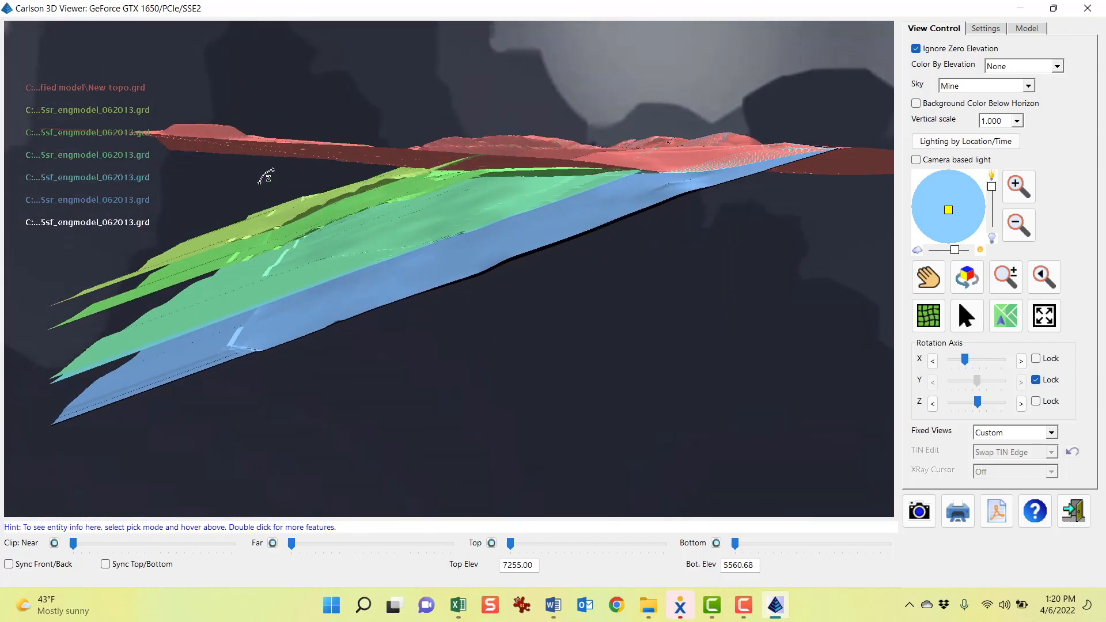
Add the Optimum Pit 25 Dollars.tin surface to the 3D model
left_click(1027, 28)
left_click(923, 51)
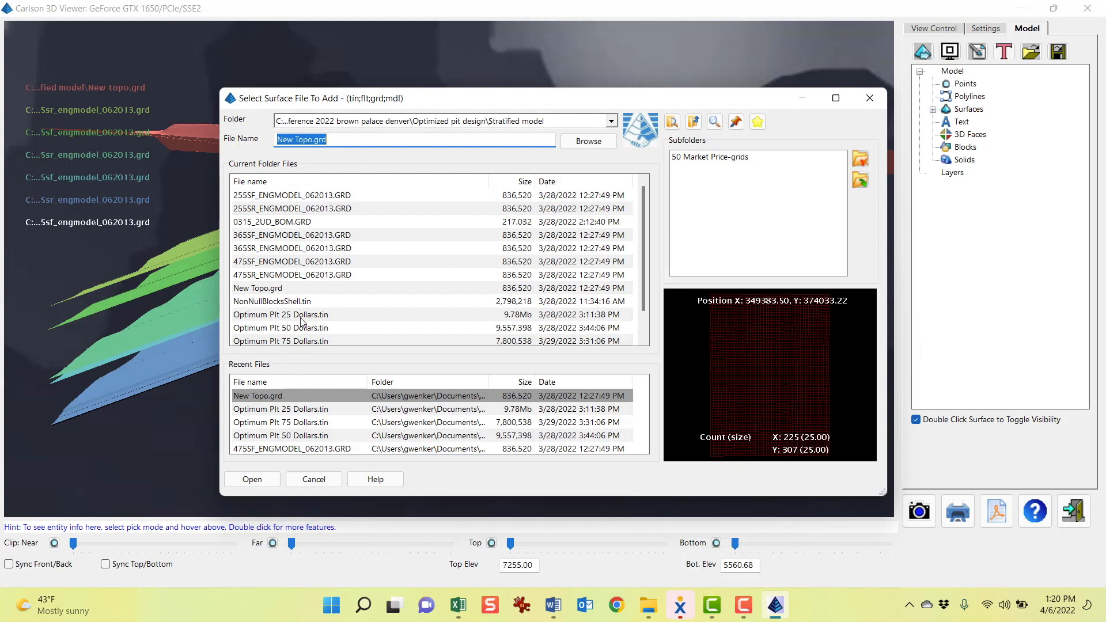
left_click(296, 315)
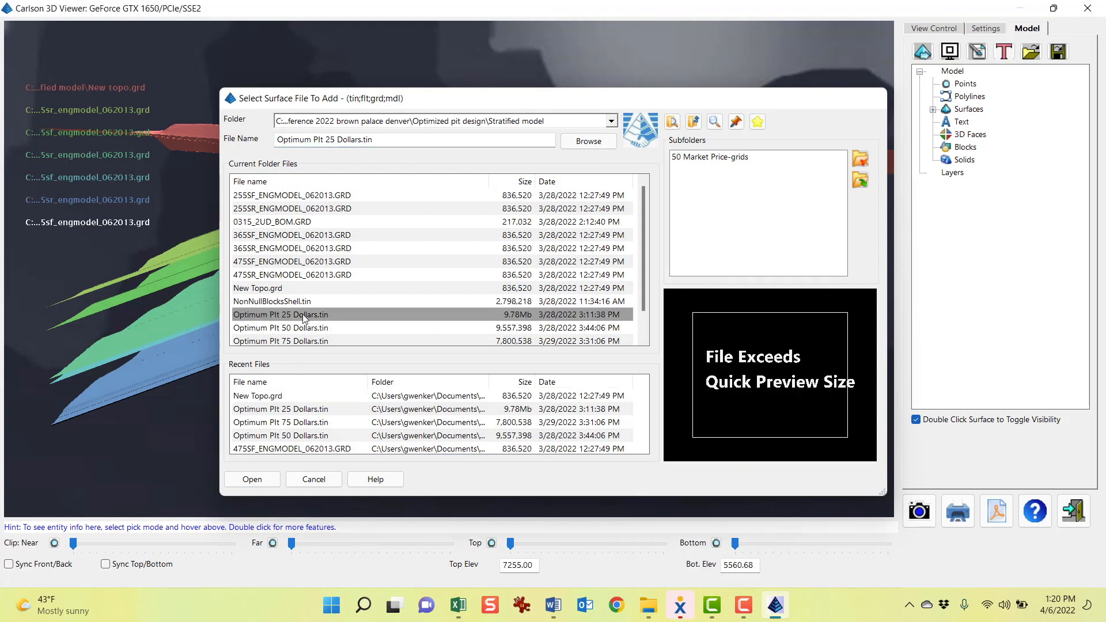
double_click(305, 316)
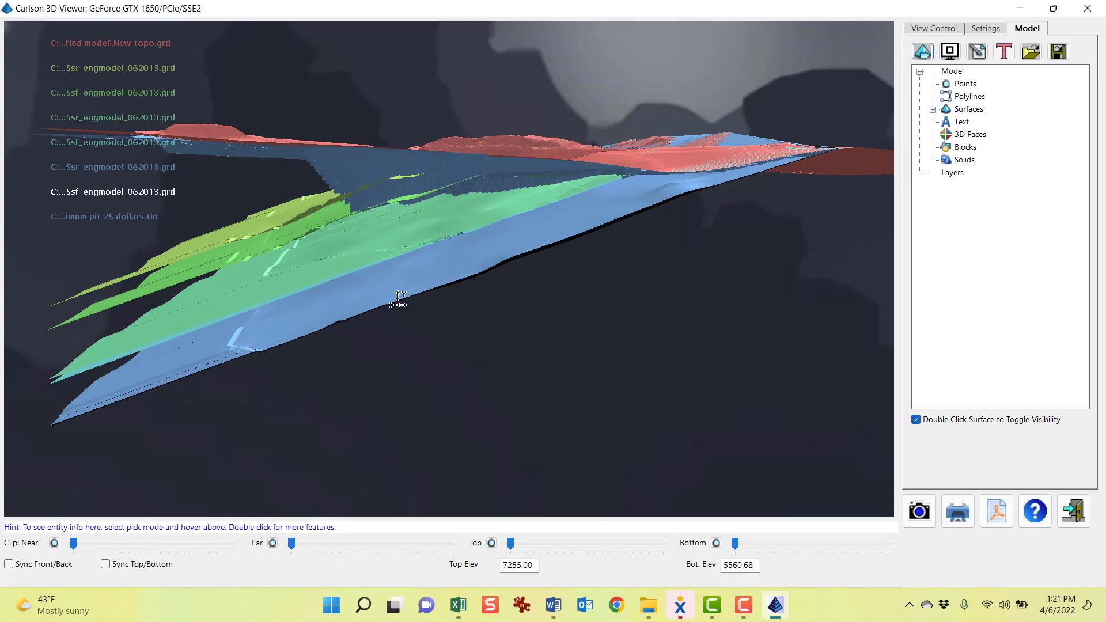
Hide the NEW TOPO surface and the 475SR, 475SF, 365SR and 365SF seam surfaces
left_click_drag(410, 203, 422, 242)
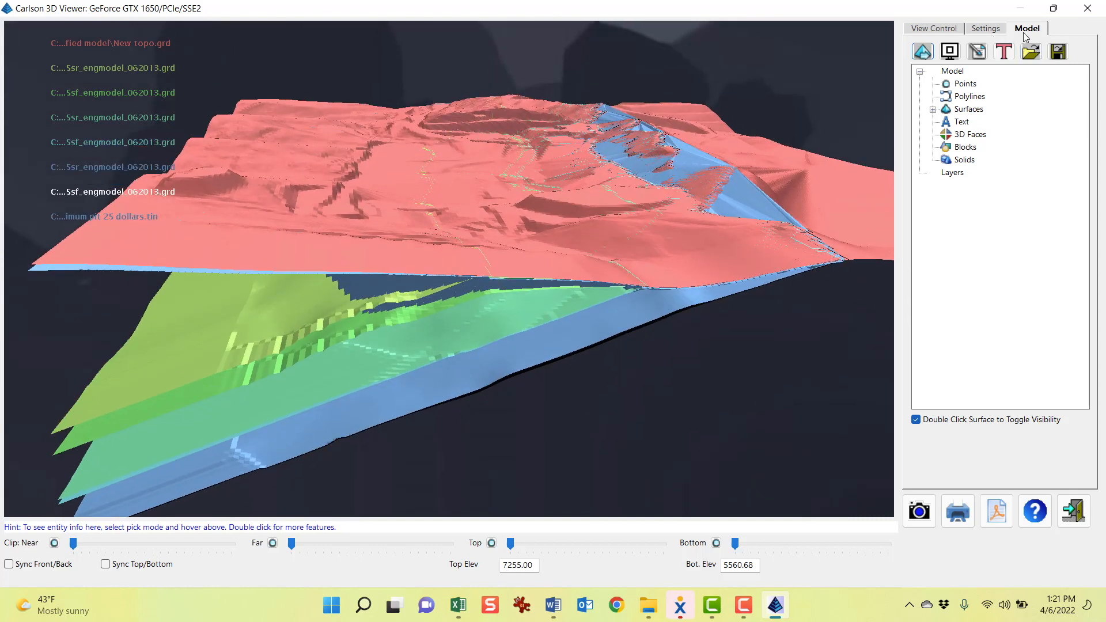
left_click(933, 110)
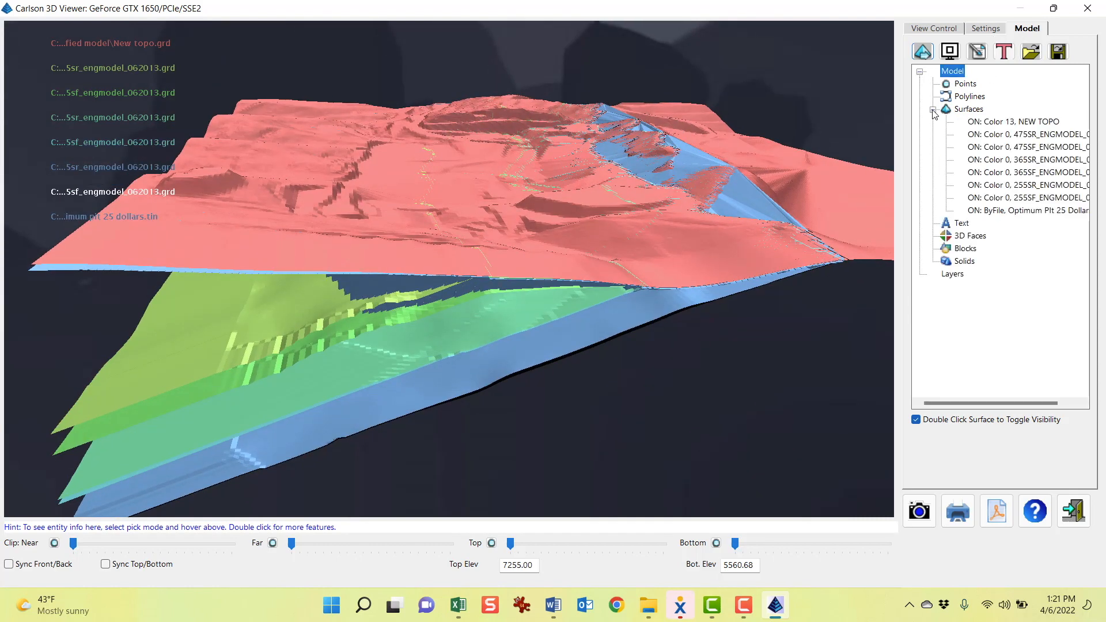
double_click(993, 122)
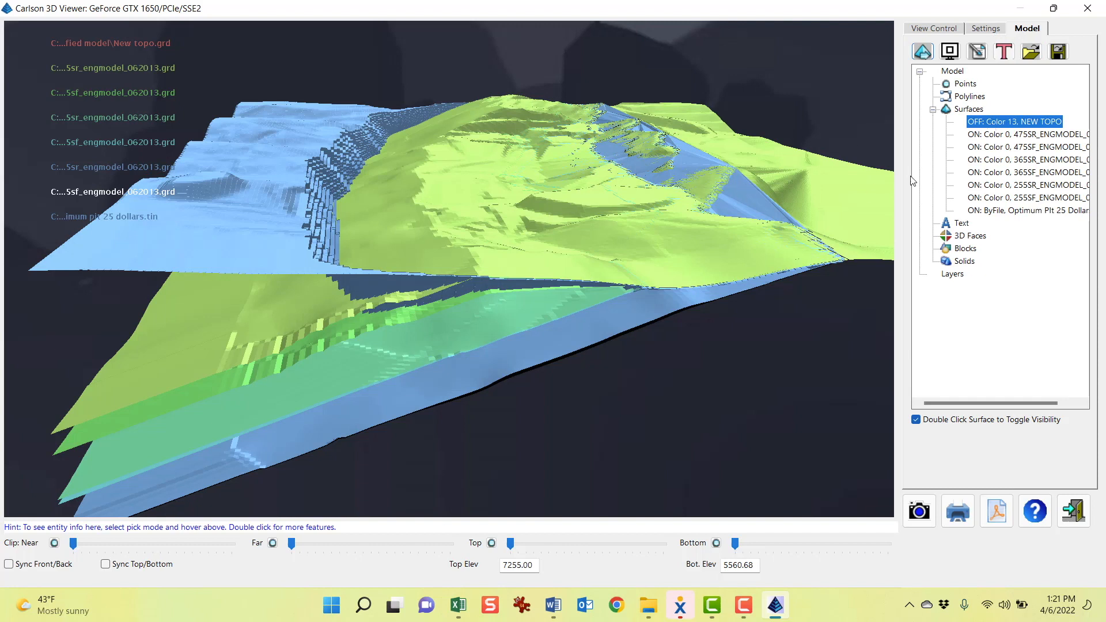
double_click(991, 136)
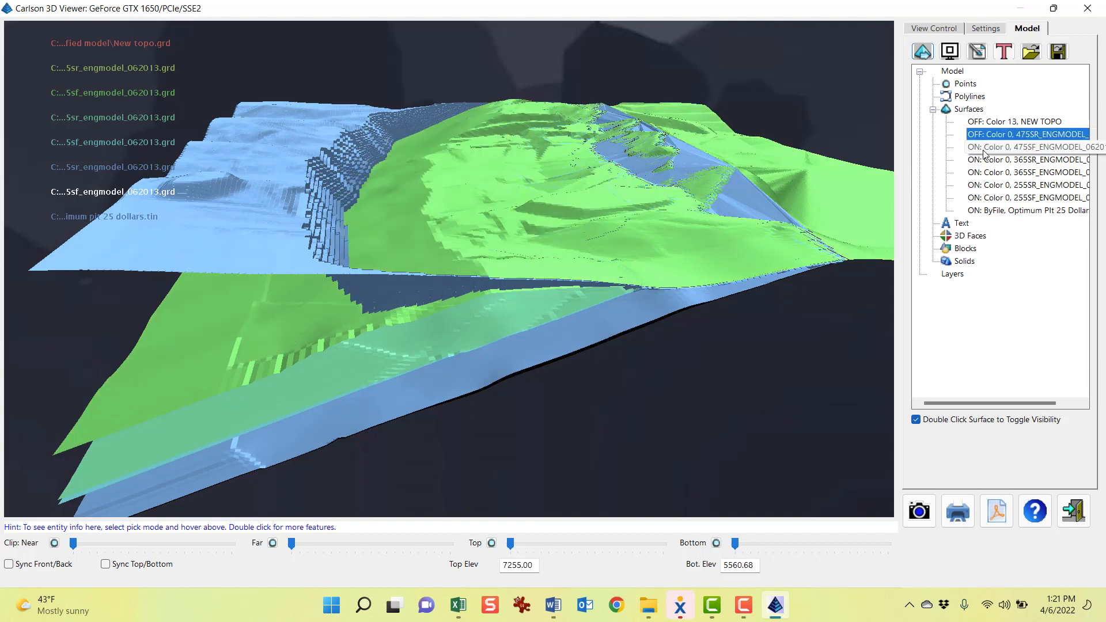
double_click(985, 148)
double_click(980, 162)
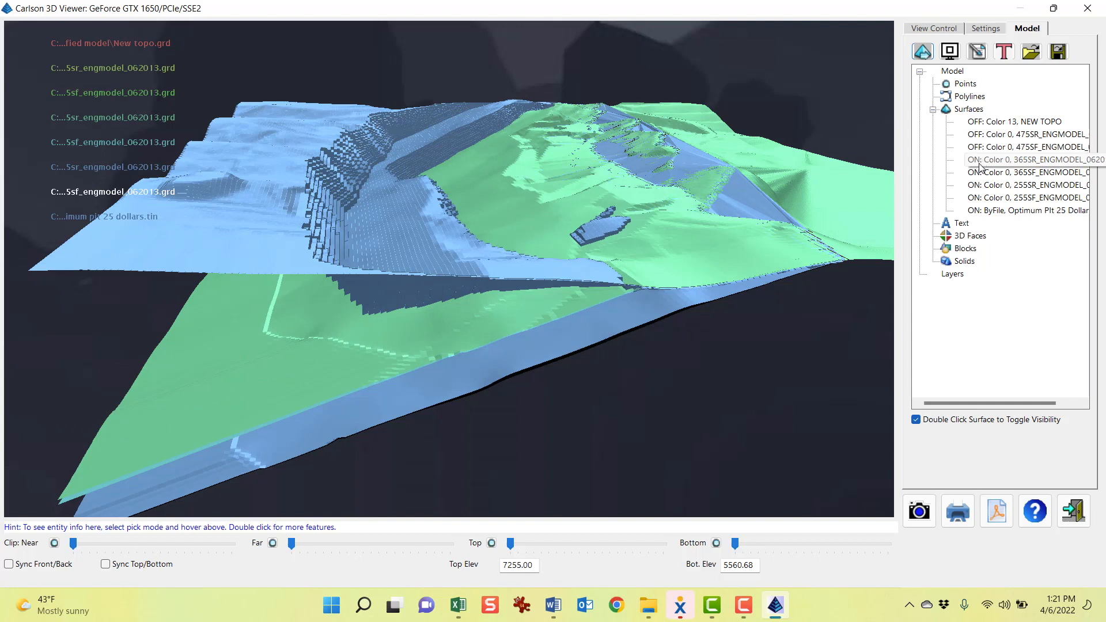
double_click(973, 174)
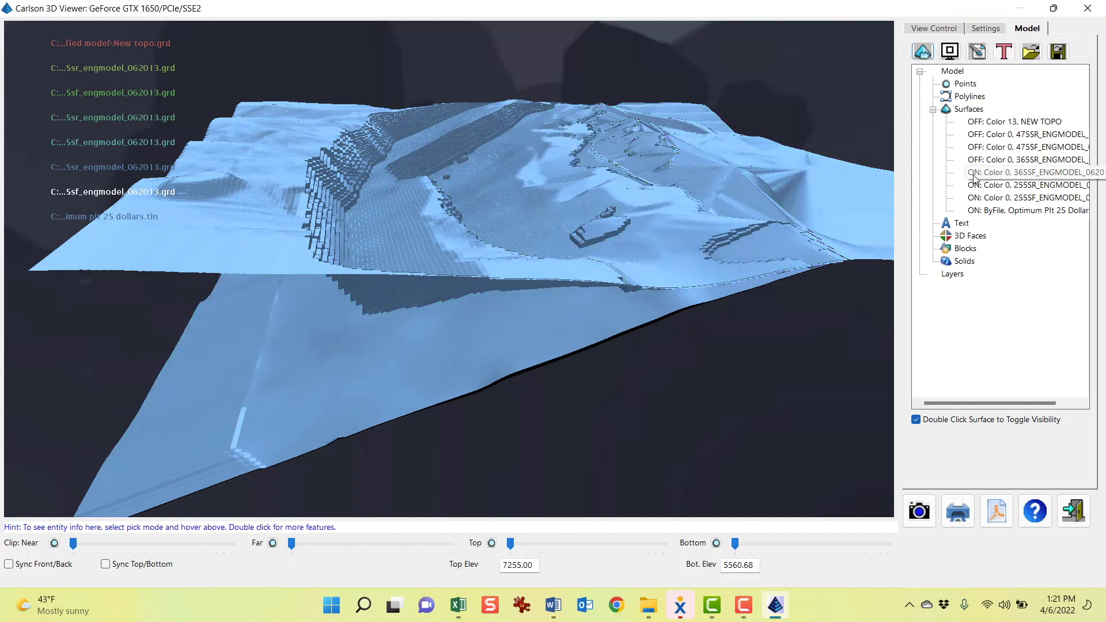
Hide the 255SR seam surface, keeping the 255SF seam and the 25-dollar pit displayed
scroll(343, 216, "up", 5)
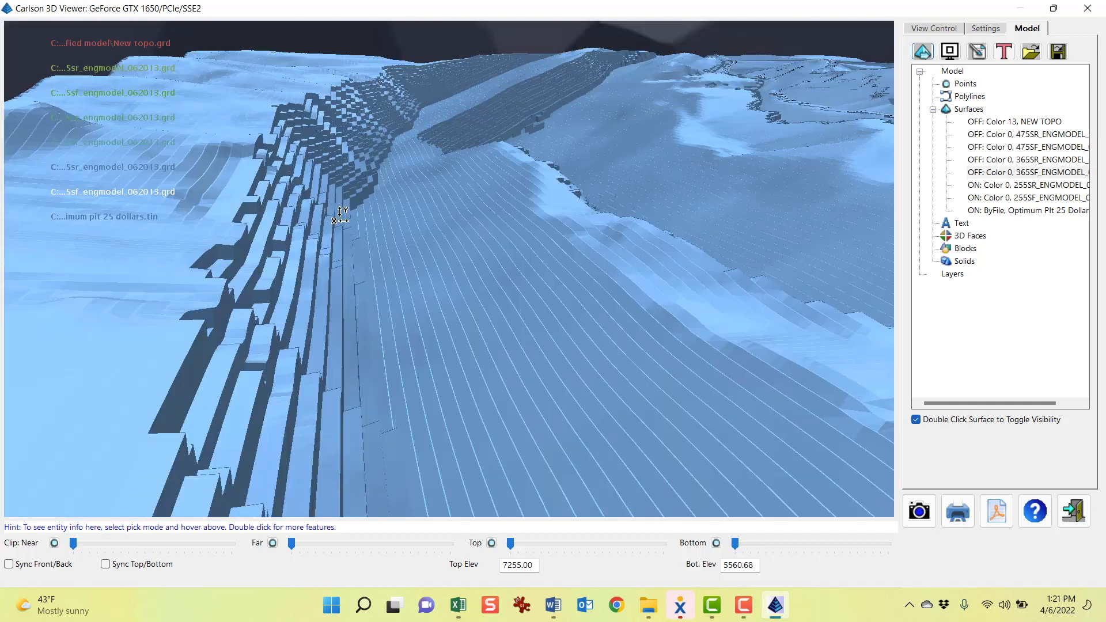
left_click_drag(791, 370, 721, 396)
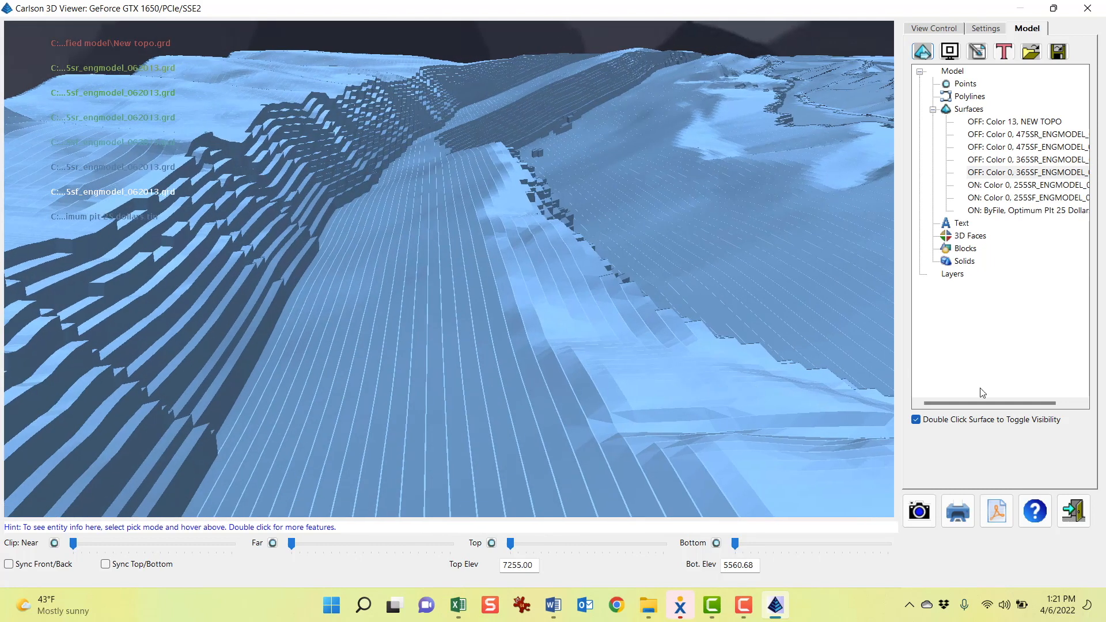
scroll(469, 279, "down", 5)
left_click_drag(468, 278, 401, 273)
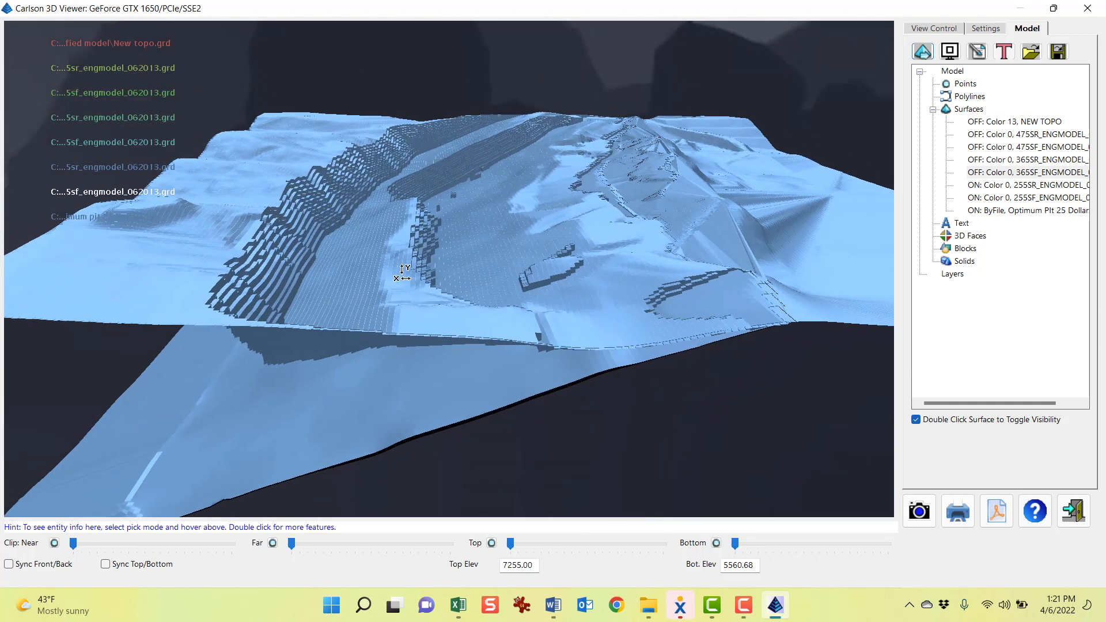
double_click(983, 211)
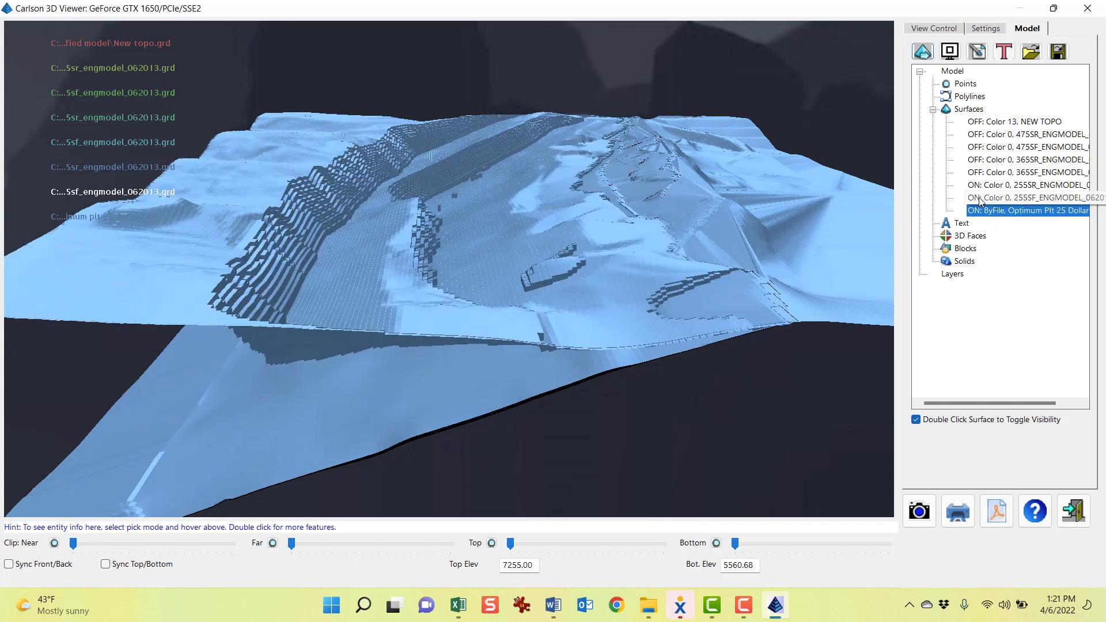
double_click(979, 198)
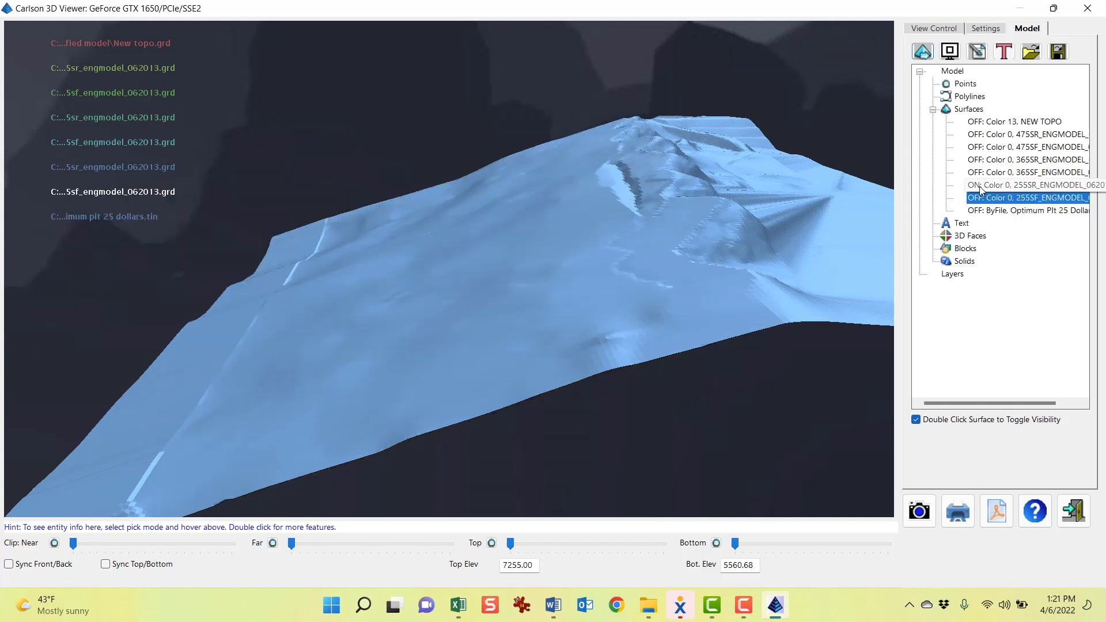
double_click(978, 210)
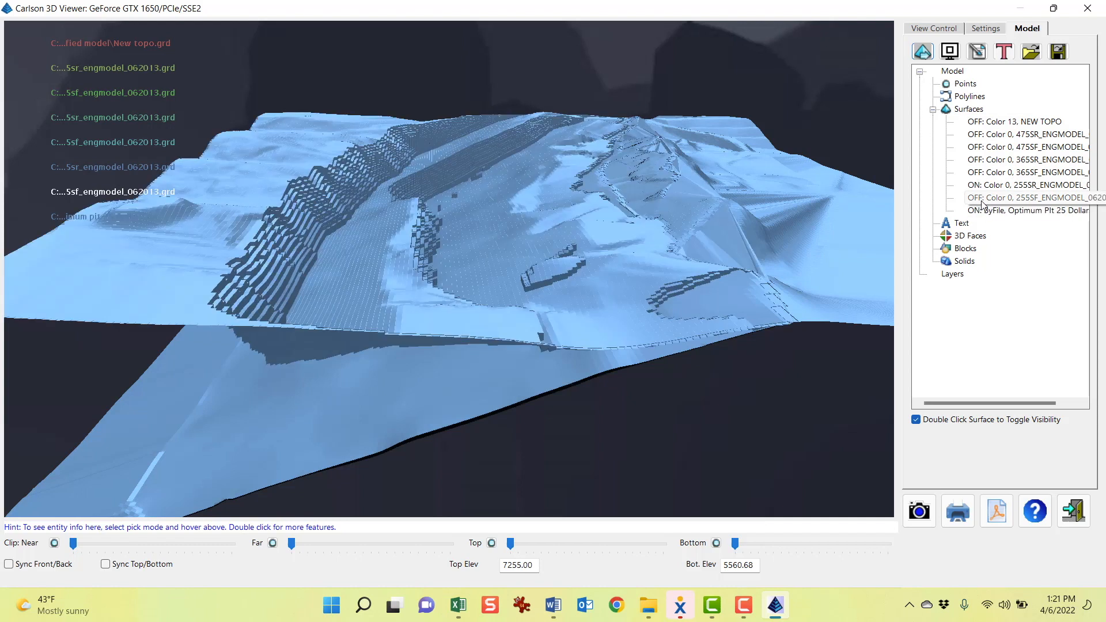
double_click(984, 199)
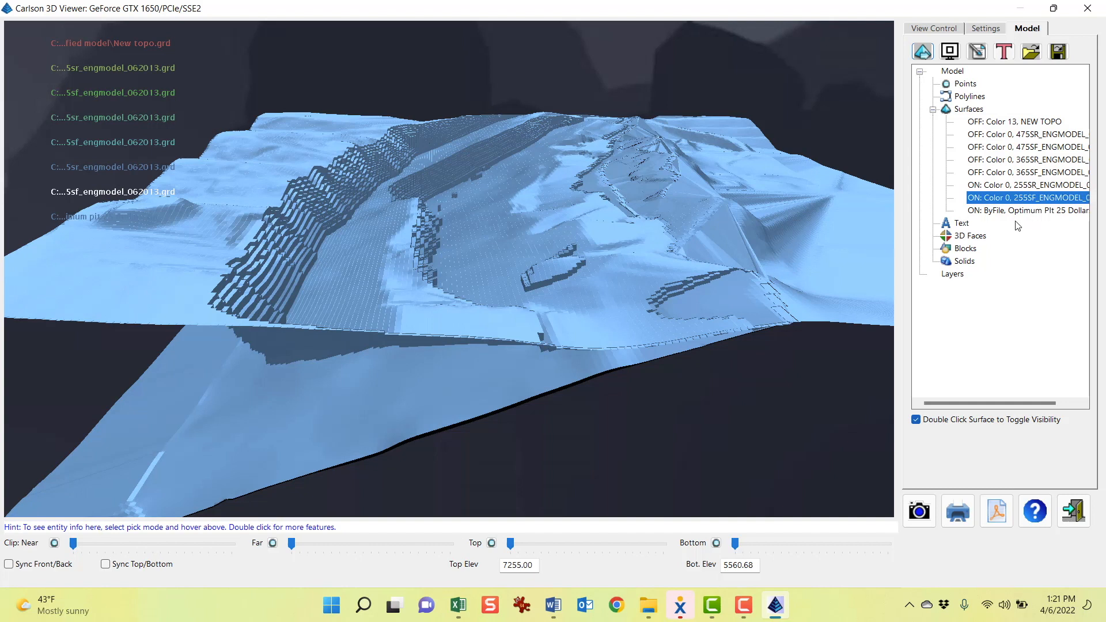
double_click(990, 187)
double_click(990, 187)
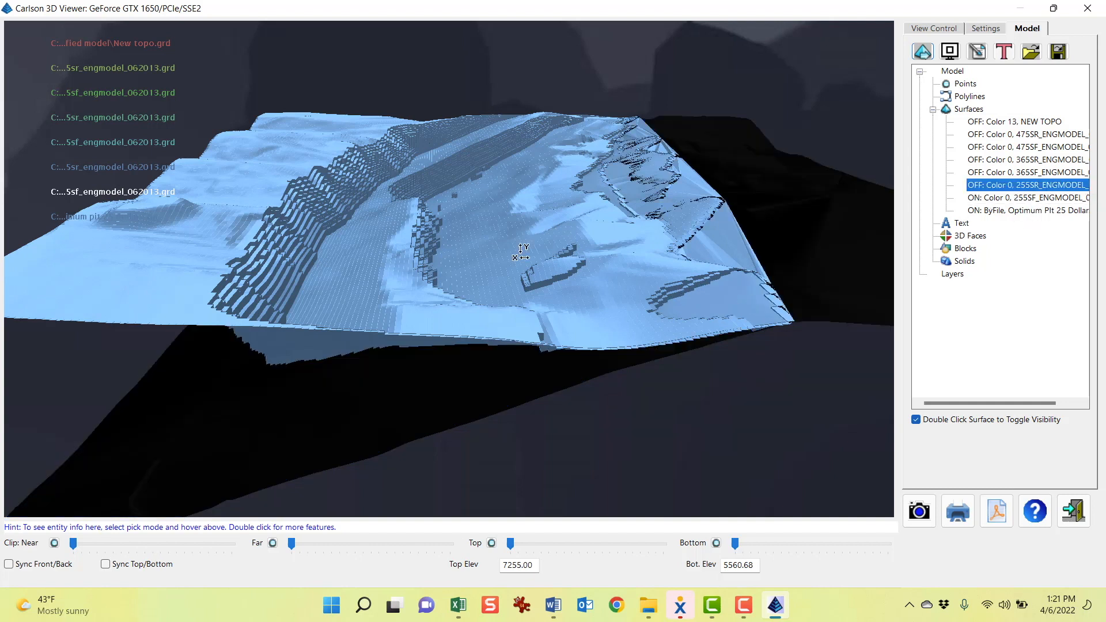
Set Color By Elevation to All for the displayed surfaces
left_click(945, 31)
left_click(1031, 67)
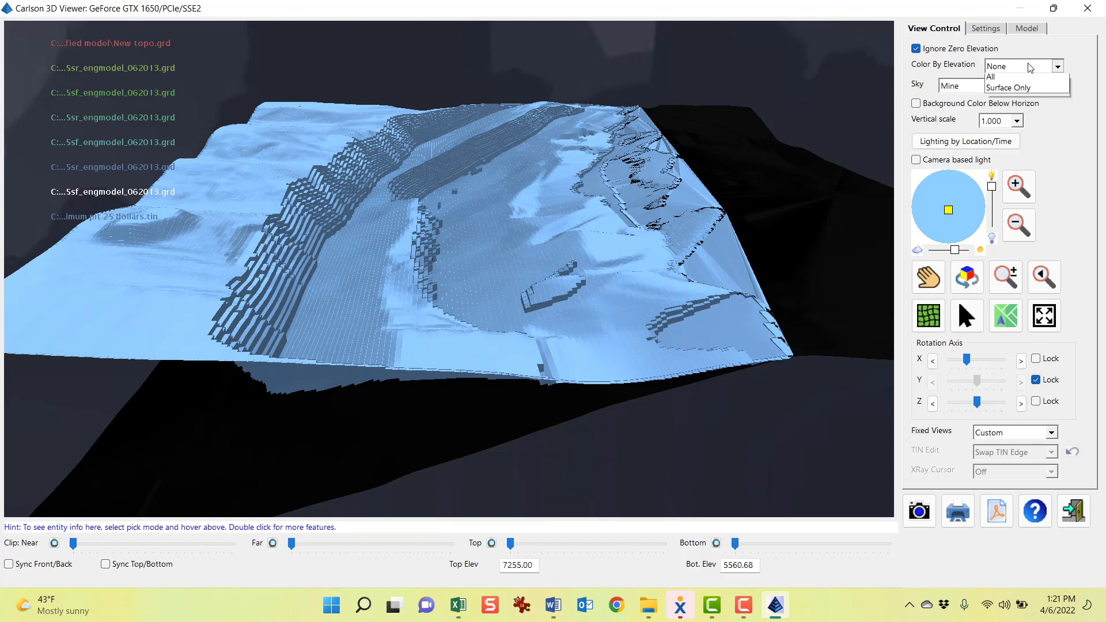
left_click(1019, 92)
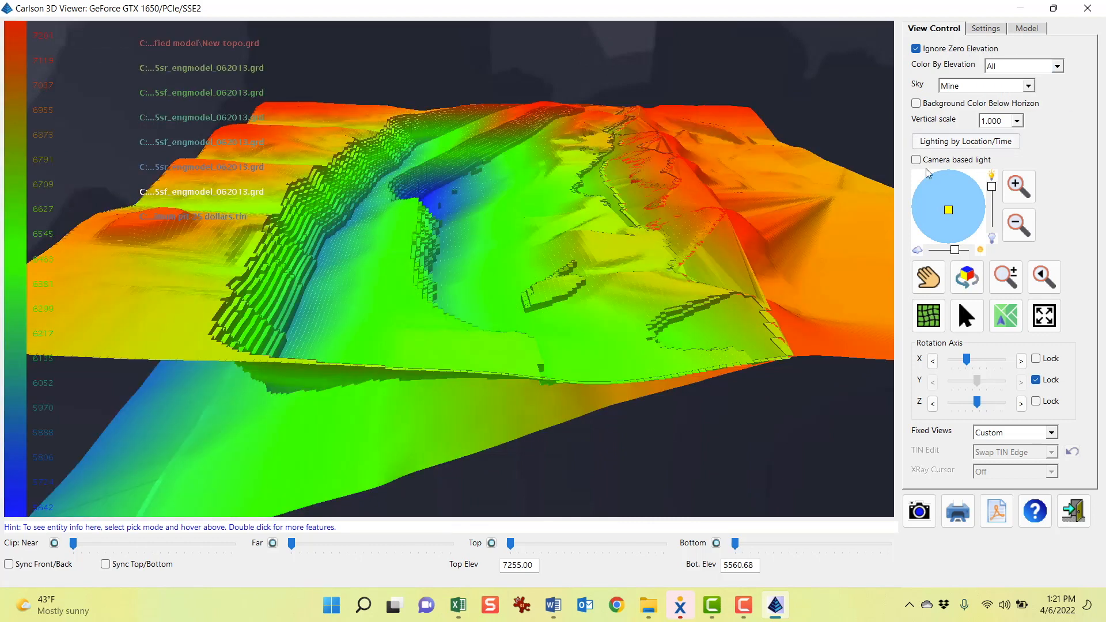
Hide the 255SF seam surface to view the 25-dollar pit alone
left_click(1027, 29)
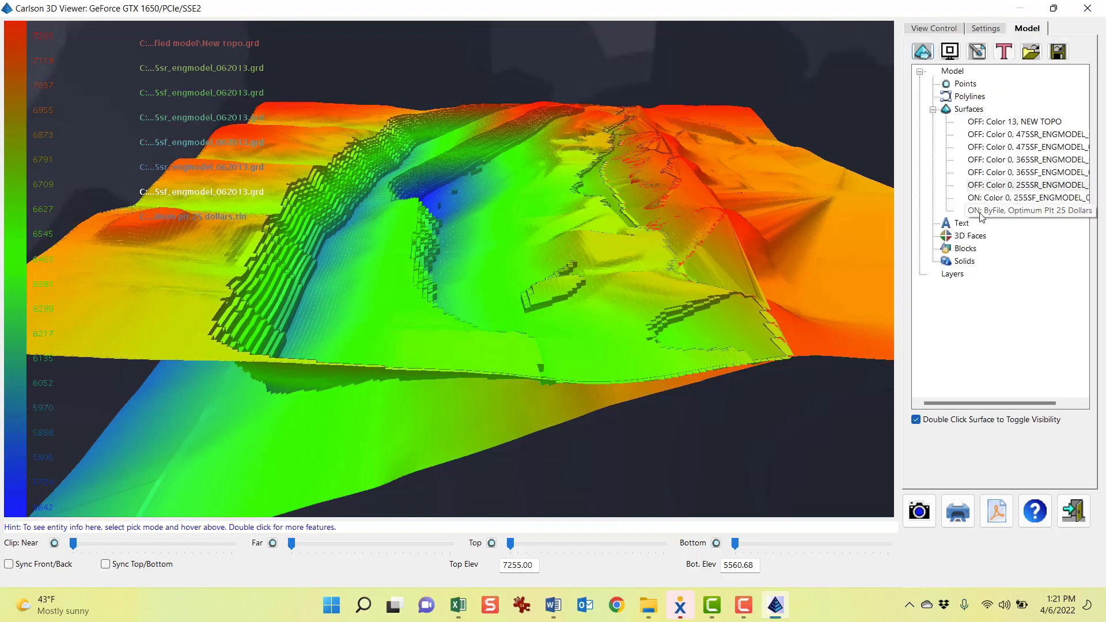
double_click(982, 216)
double_click(979, 198)
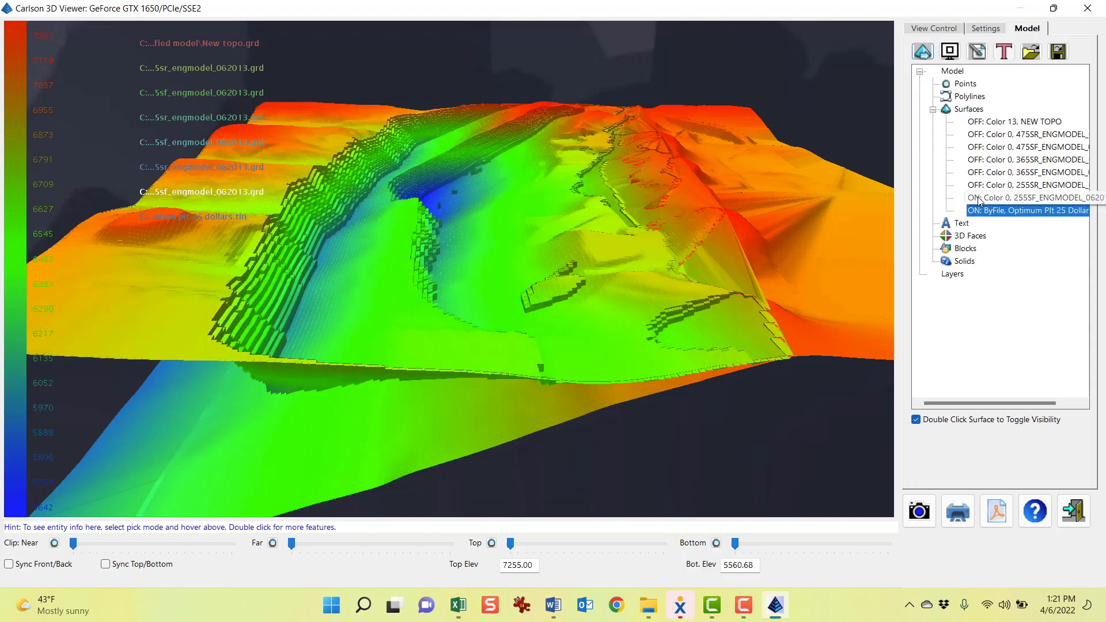
left_click_drag(479, 254, 472, 275)
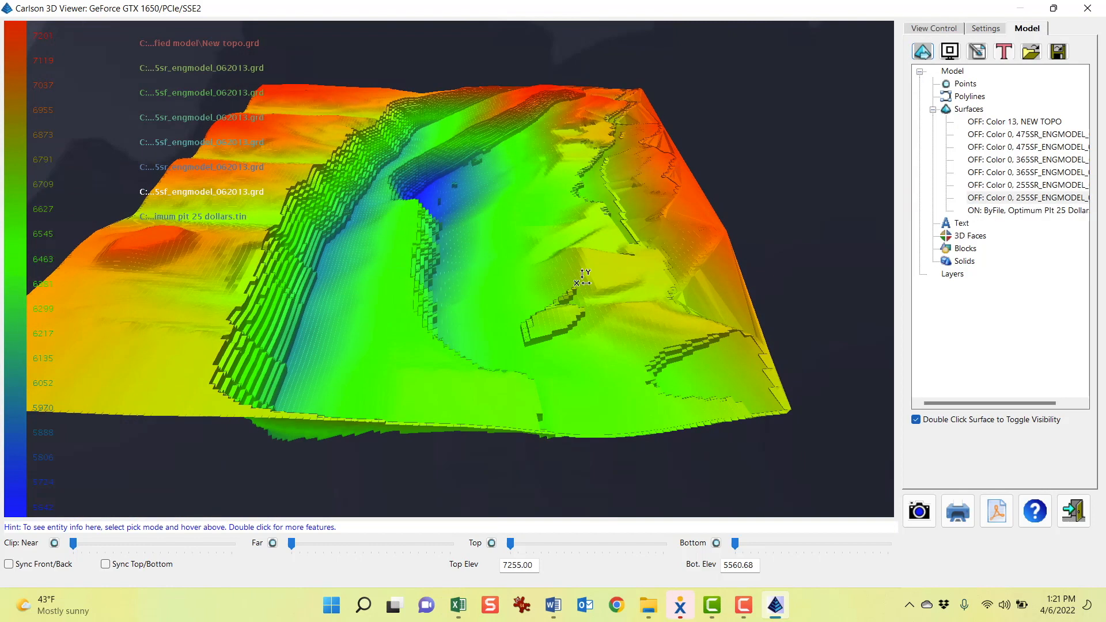
scroll(625, 282, "down", 2)
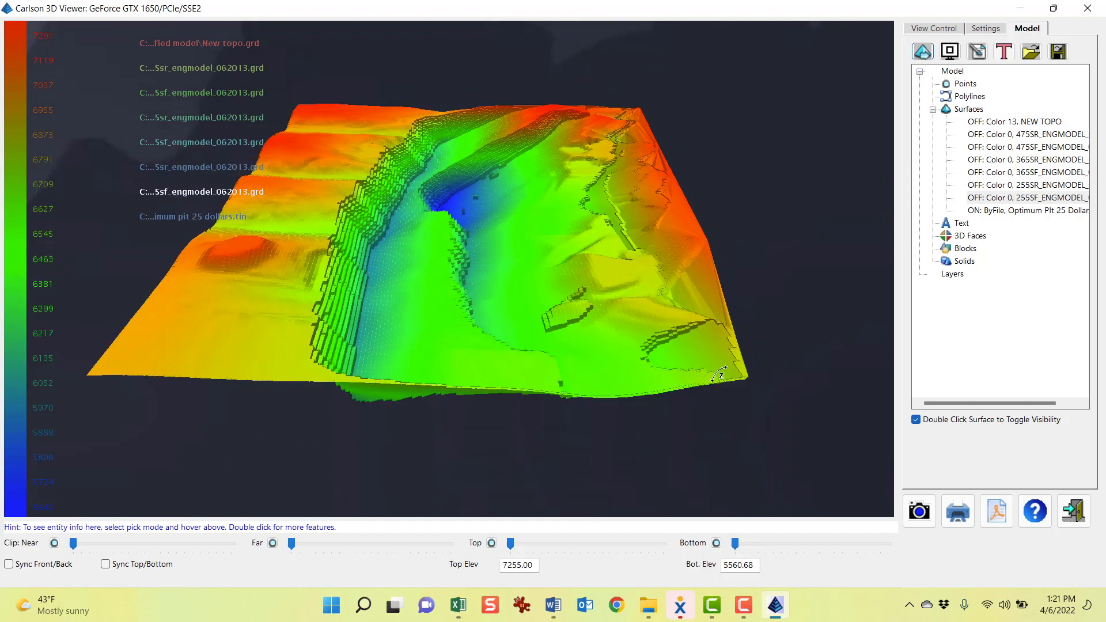
left_click_drag(407, 284, 446, 316)
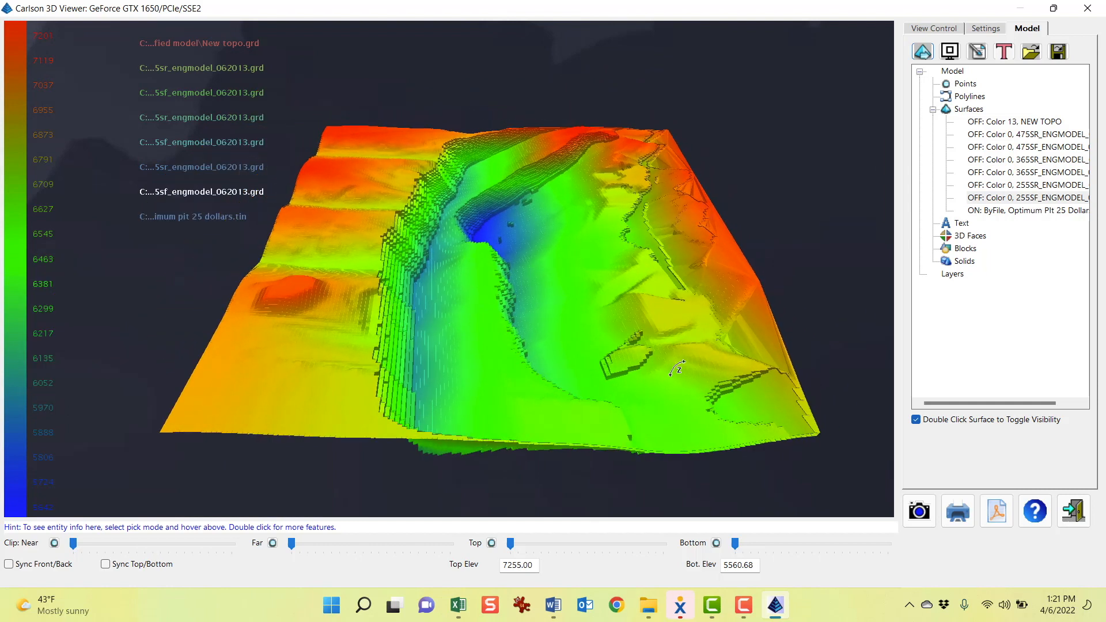
left_click_drag(440, 356, 629, 333)
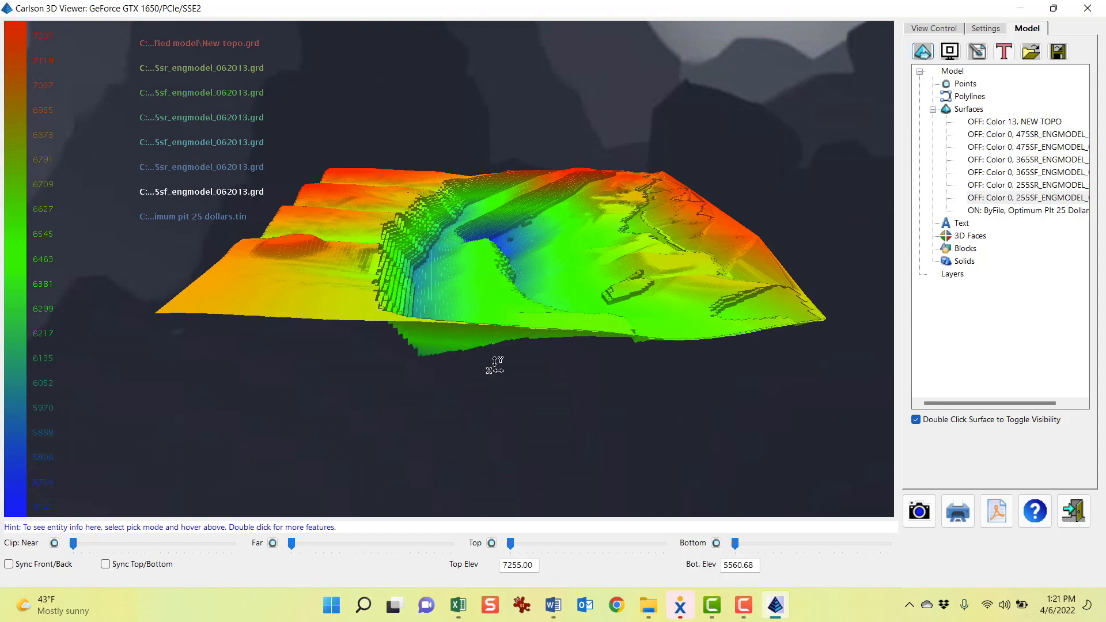
Show the 255SF seam surface again and orbit to compare the pit bottom with the seam
double_click(989, 202)
left_click_drag(507, 311, 474, 236)
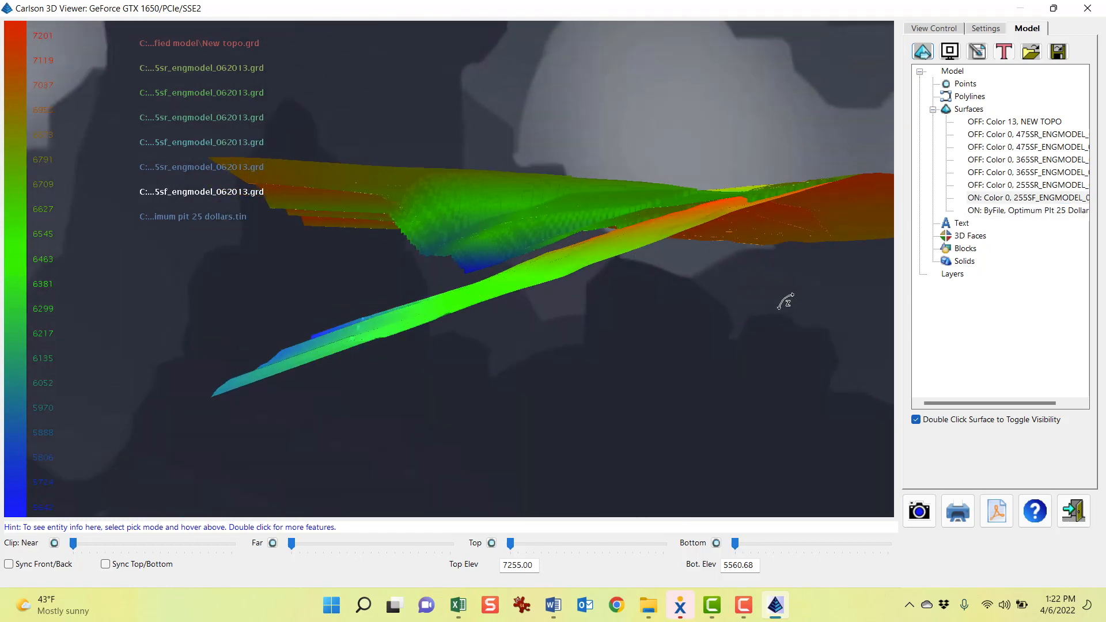
left_click_drag(785, 301, 695, 230)
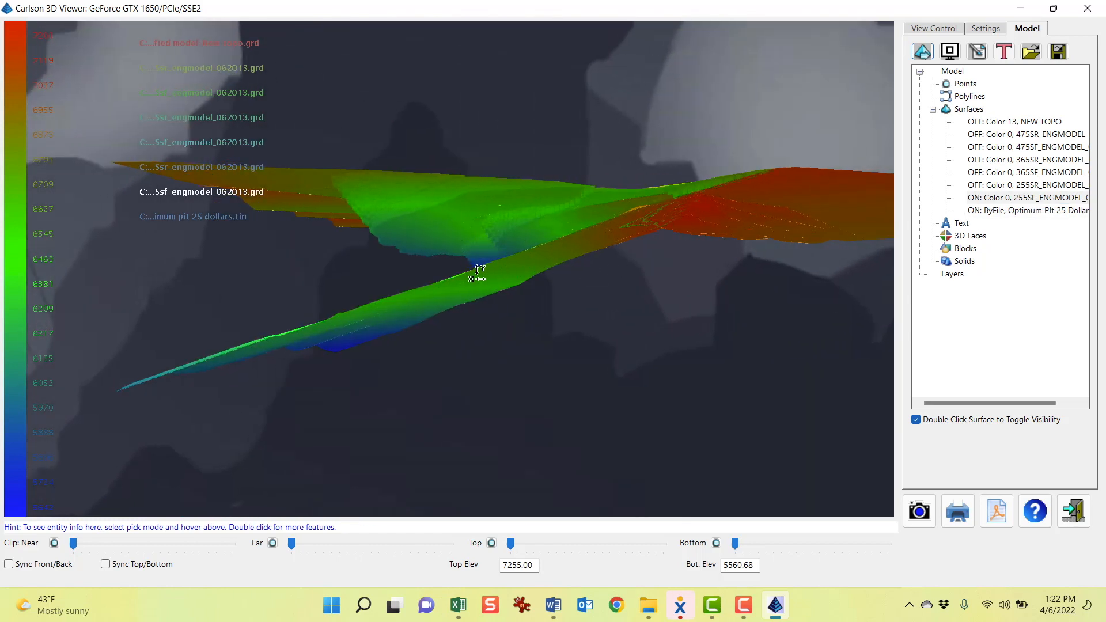
left_click_drag(647, 286, 619, 295)
left_click_drag(532, 221, 718, 219)
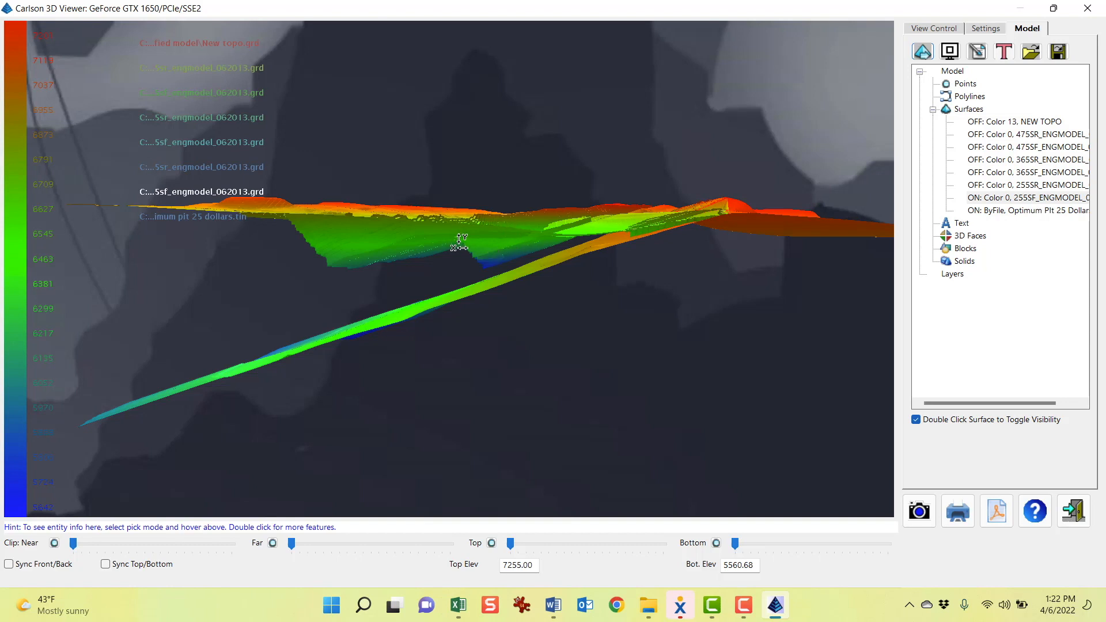
Add the Optimum Pit 75 Dollars.tin surface from the Stratified model folder to the 3D viewer
left_click_drag(440, 252, 501, 322)
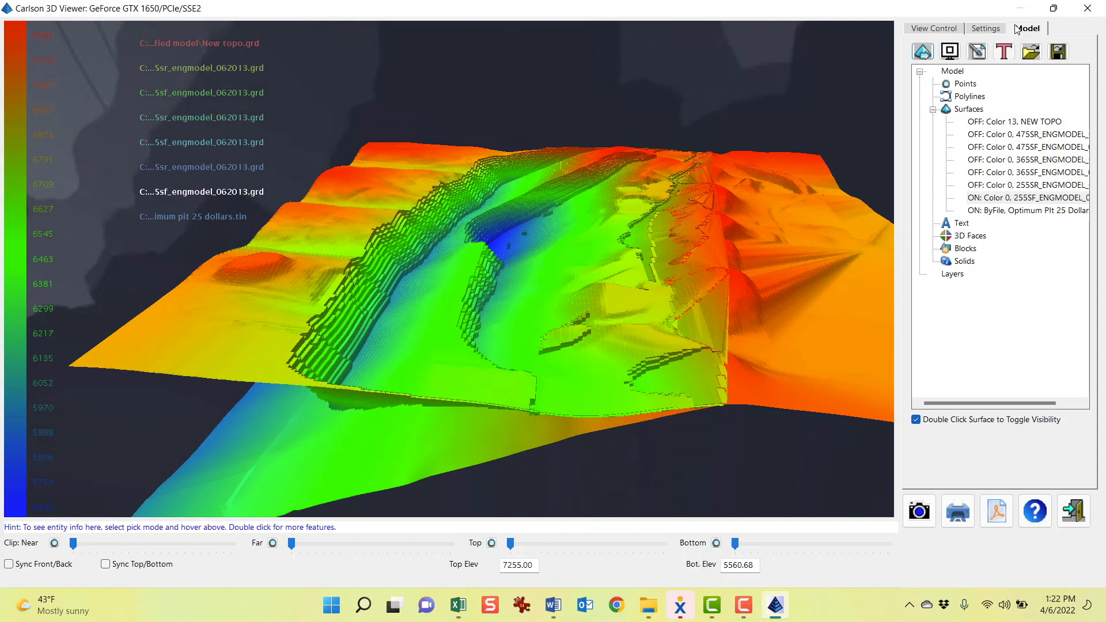
left_click(923, 52)
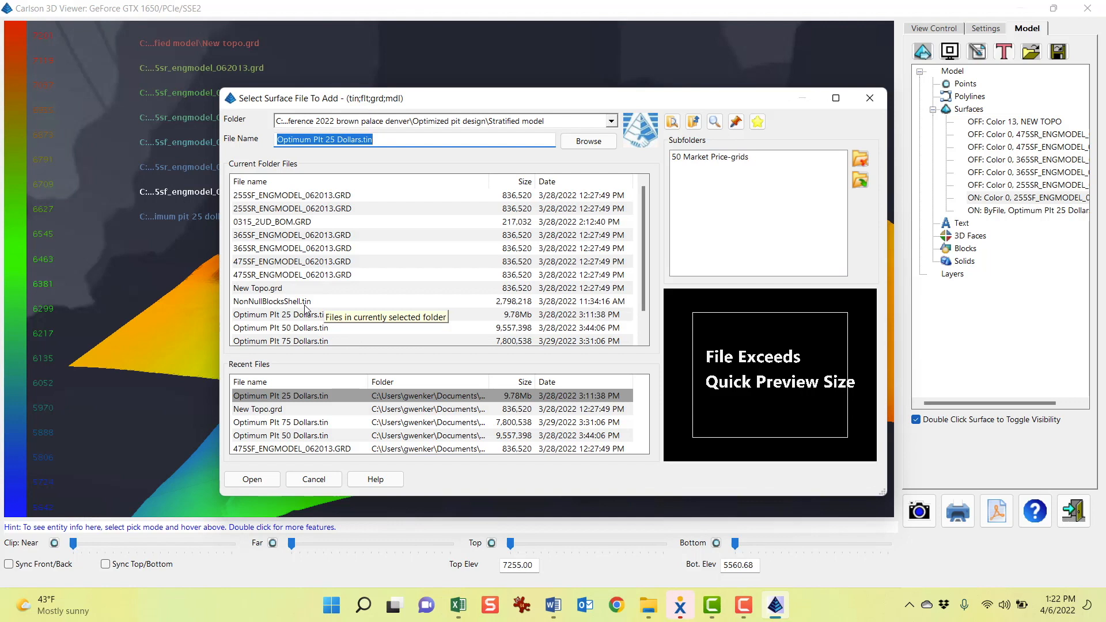
scroll(293, 259, "down", 1)
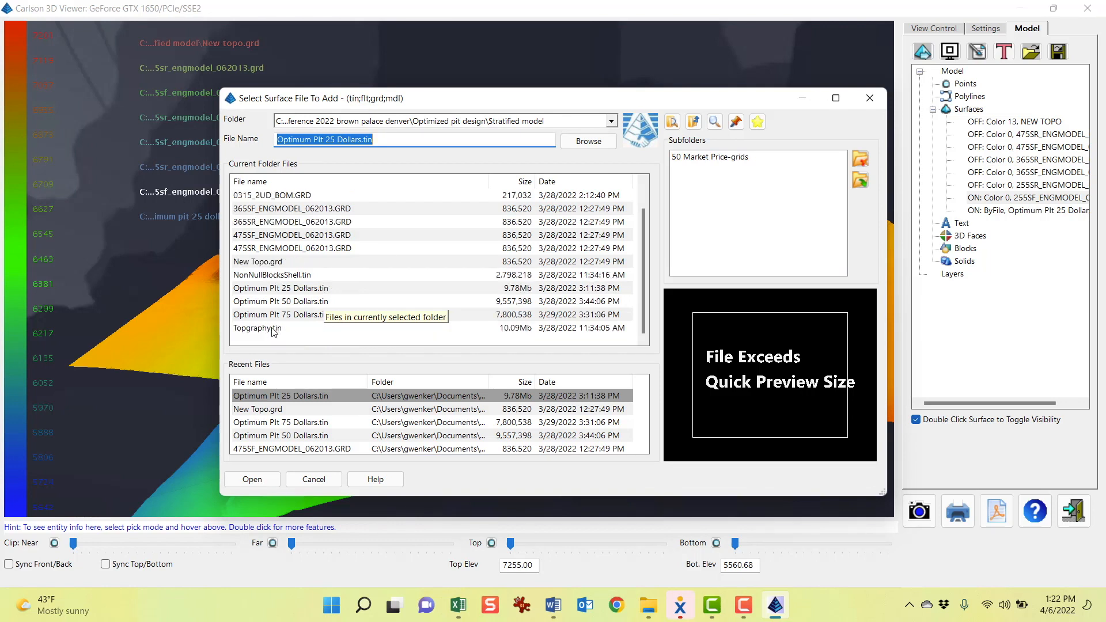
left_click(304, 319)
double_click(302, 315)
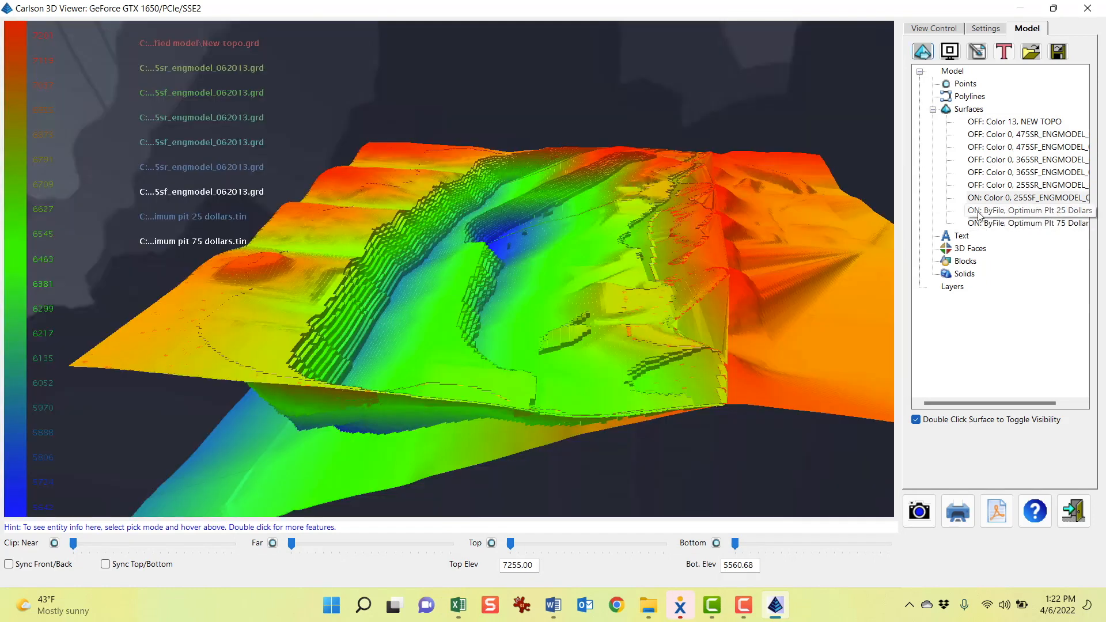
Hide the Optimum Pit 25 Dollars surface to inspect the 75-dollar pit against the seam, then exit the 3D viewer
double_click(977, 212)
left_click_drag(608, 291, 630, 258)
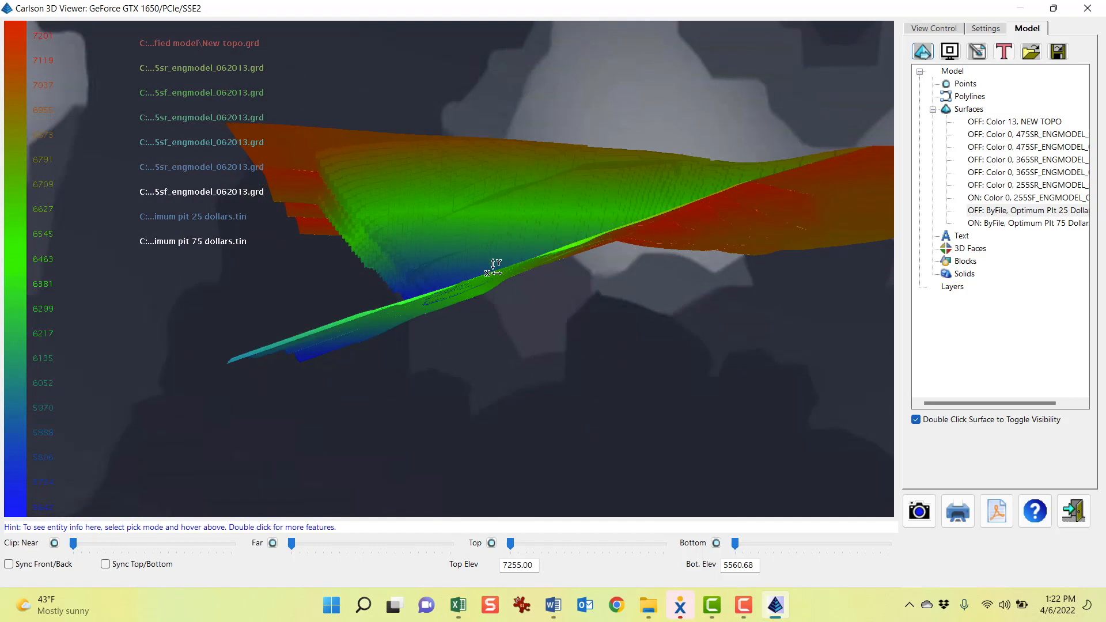
left_click_drag(436, 284, 435, 387)
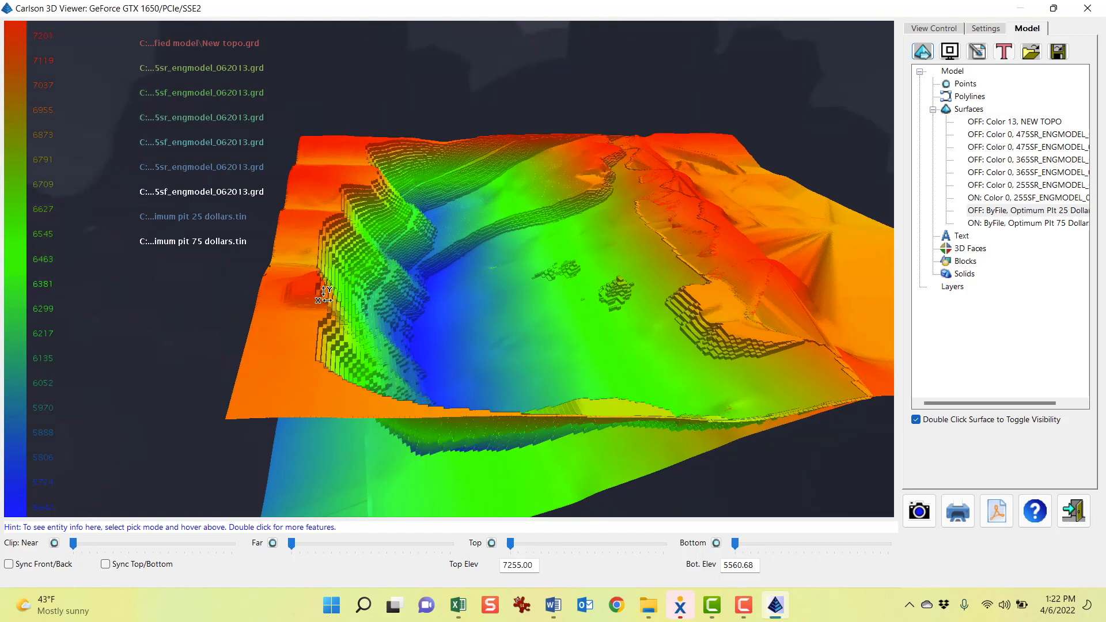
left_click_drag(713, 399, 698, 370)
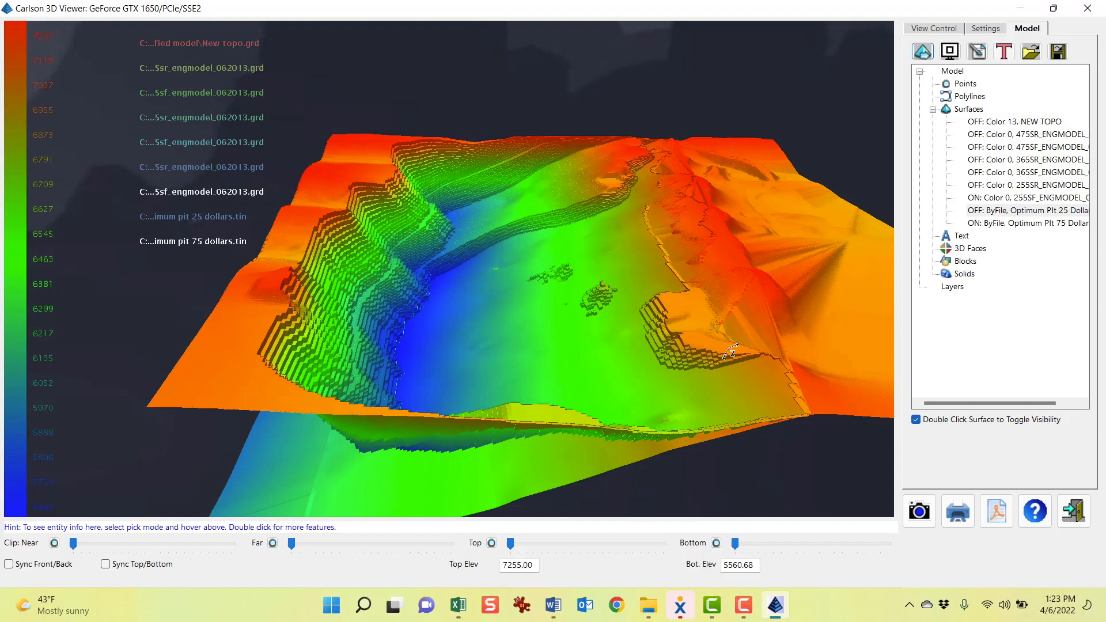
left_click_drag(524, 343, 524, 402)
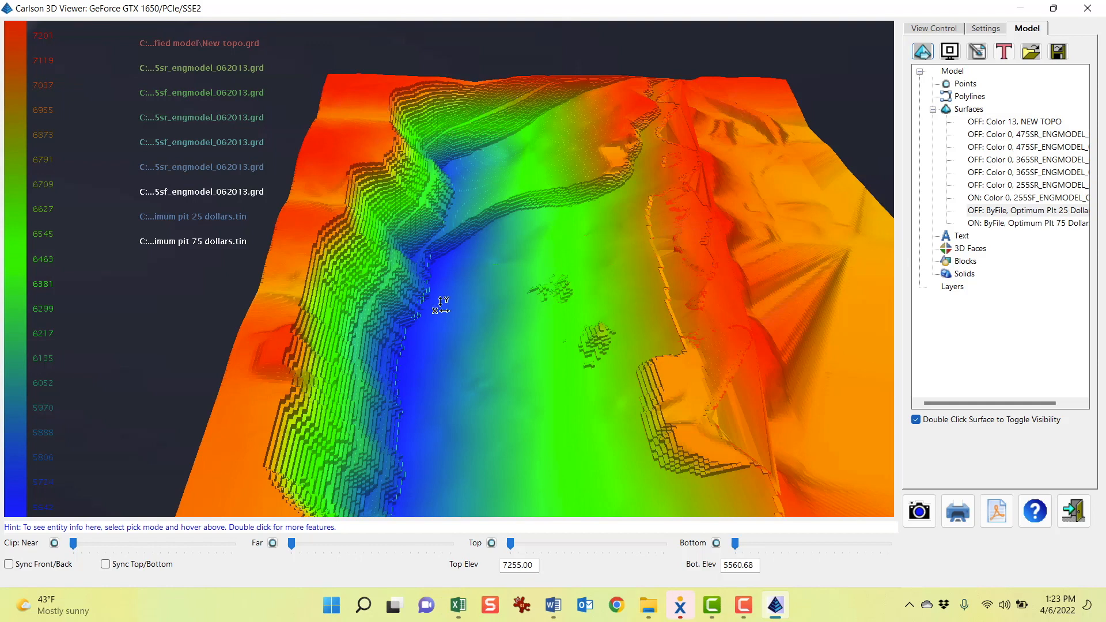
left_click_drag(441, 305, 558, 169)
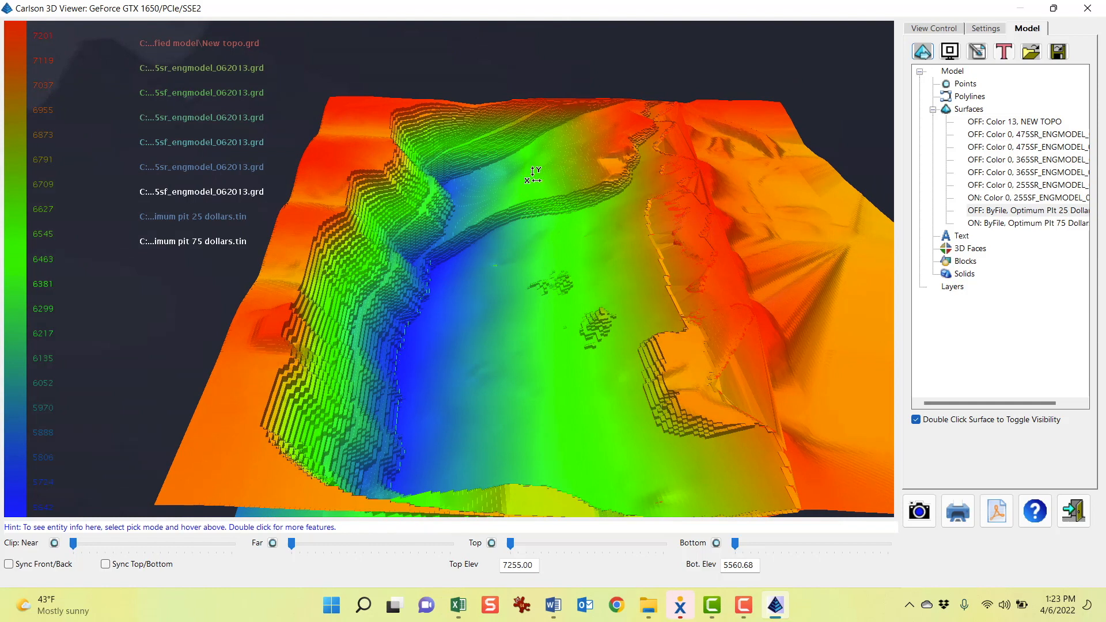
left_click_drag(482, 287, 480, 221)
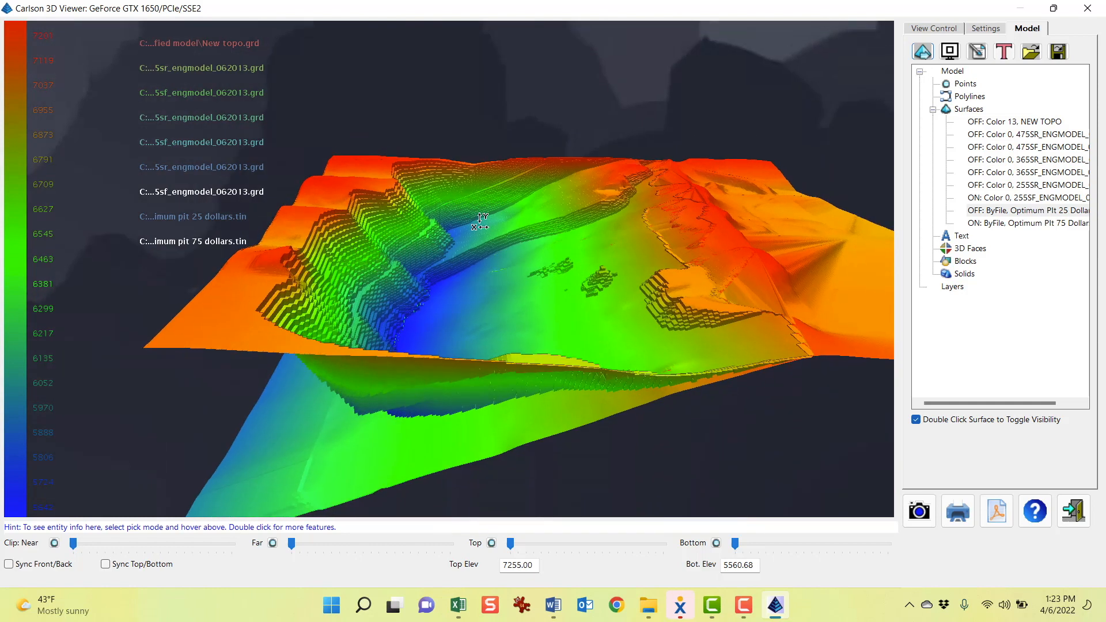
left_click_drag(499, 300, 501, 319)
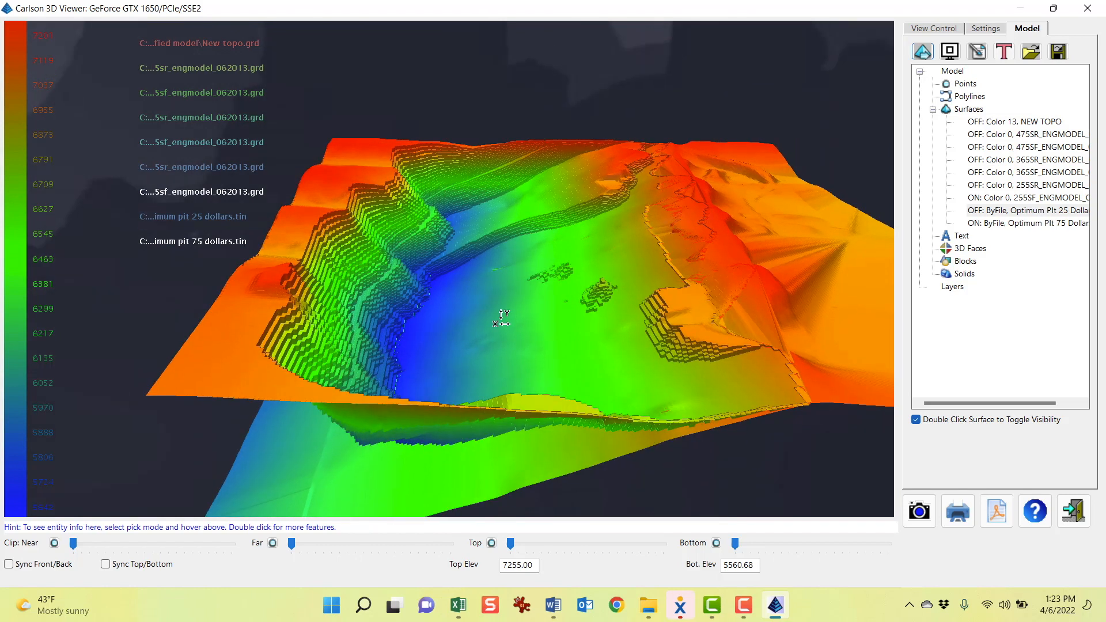
left_click_drag(99, 548, 73, 550)
left_click(1073, 511)
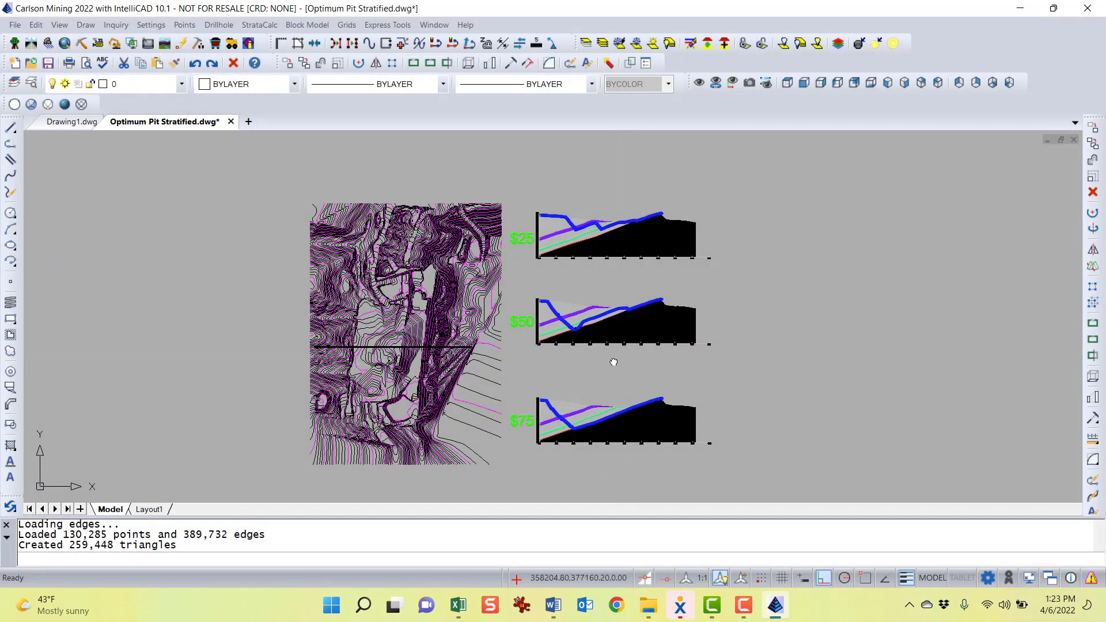
Zoom into the $25 pit cross-section to examine the pit outline against the coal seams
scroll(555, 354, "up", 3)
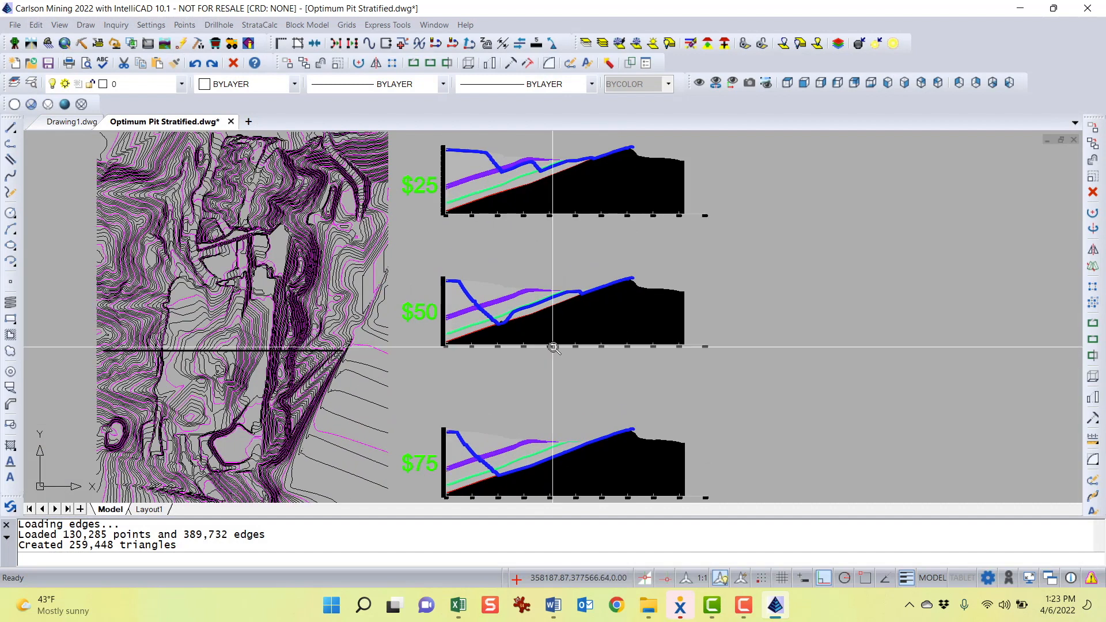
scroll(555, 245, "up", 3)
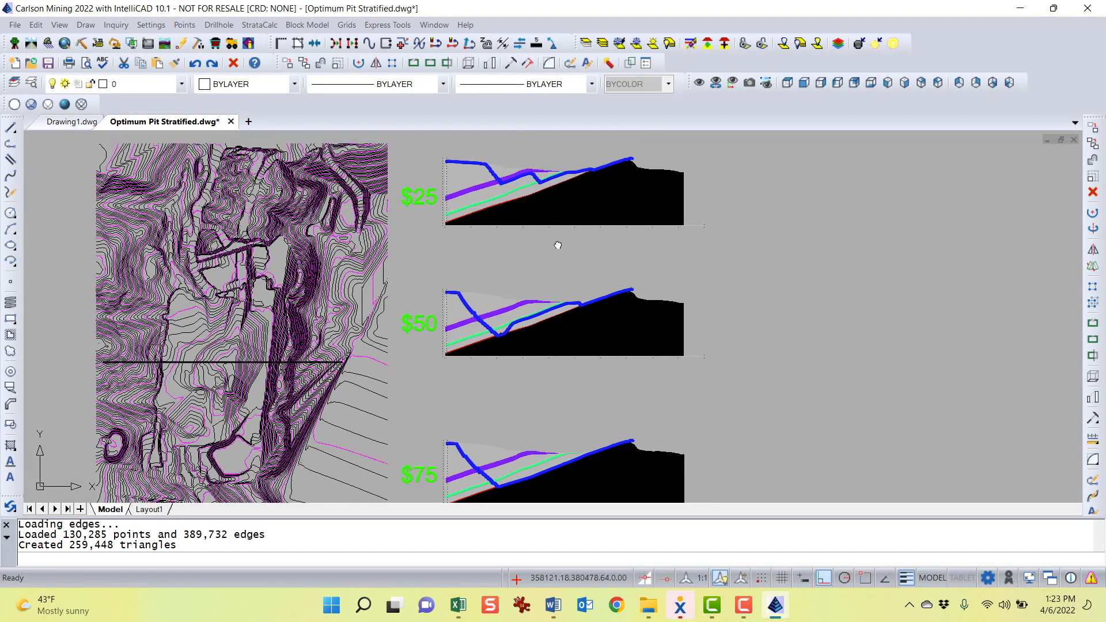
scroll(560, 256, "up", 1)
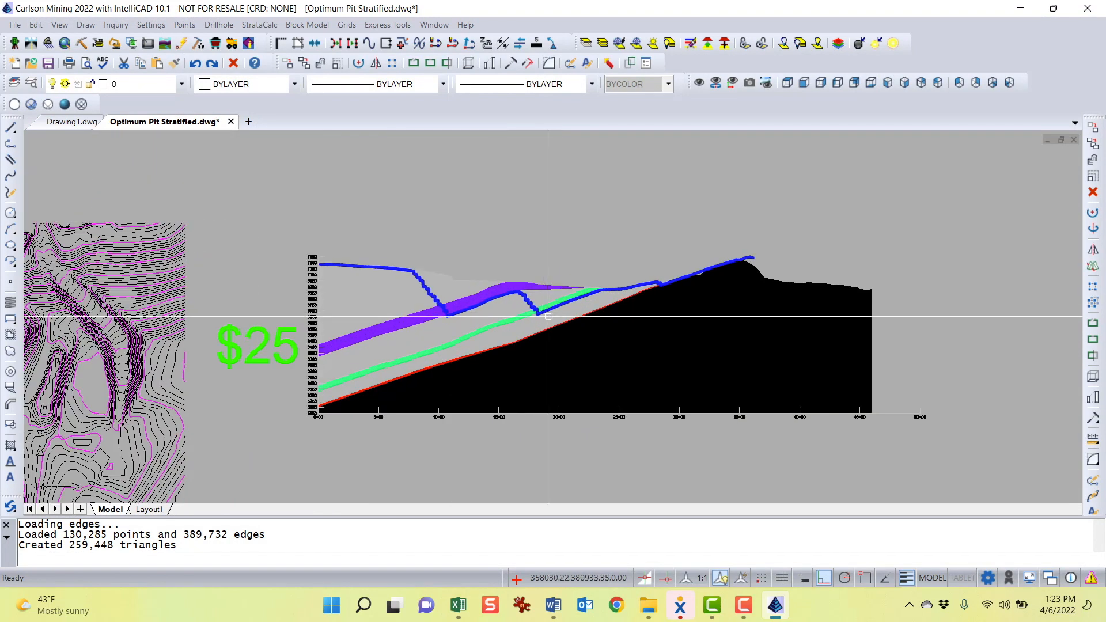
scroll(550, 316, "up", 3)
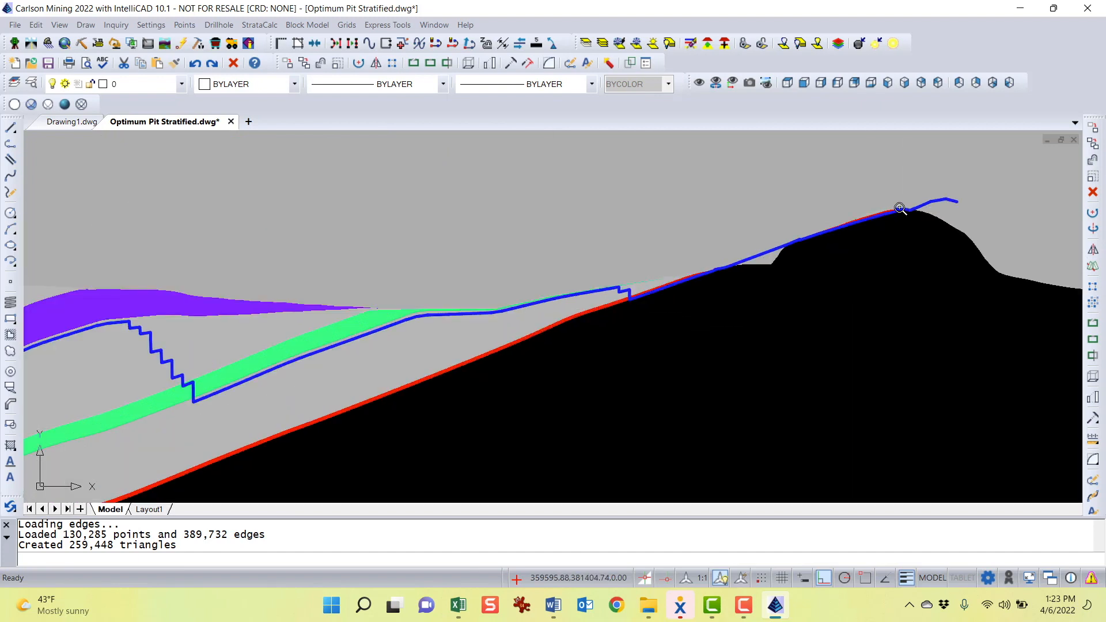
scroll(890, 216, "up", 2)
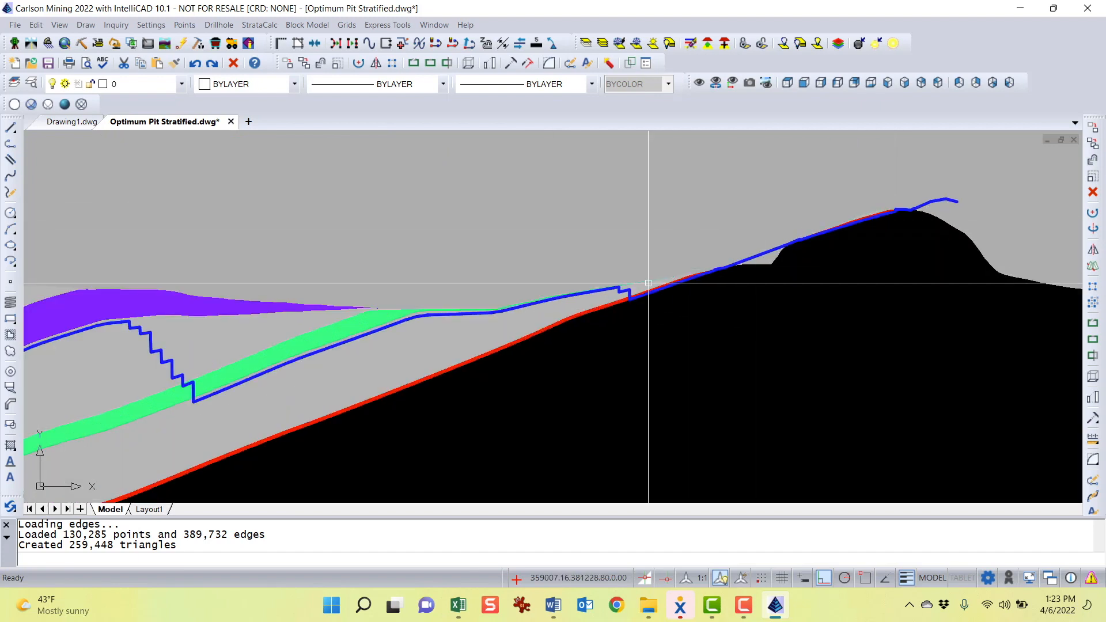
middle_click_drag(645, 303, 964, 219)
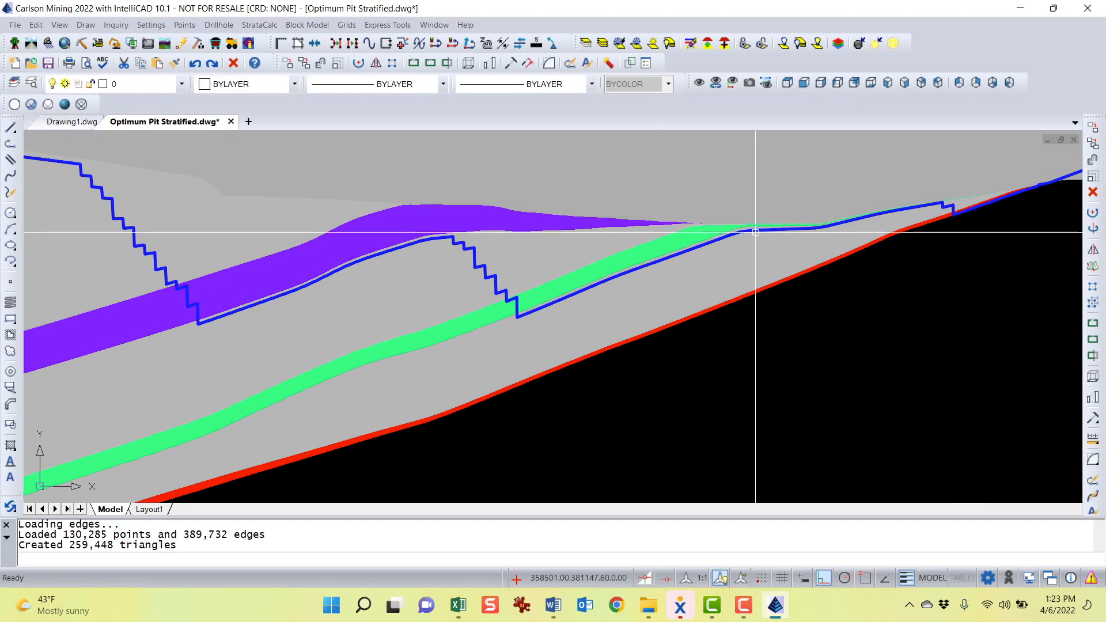
scroll(544, 301, "down", 4)
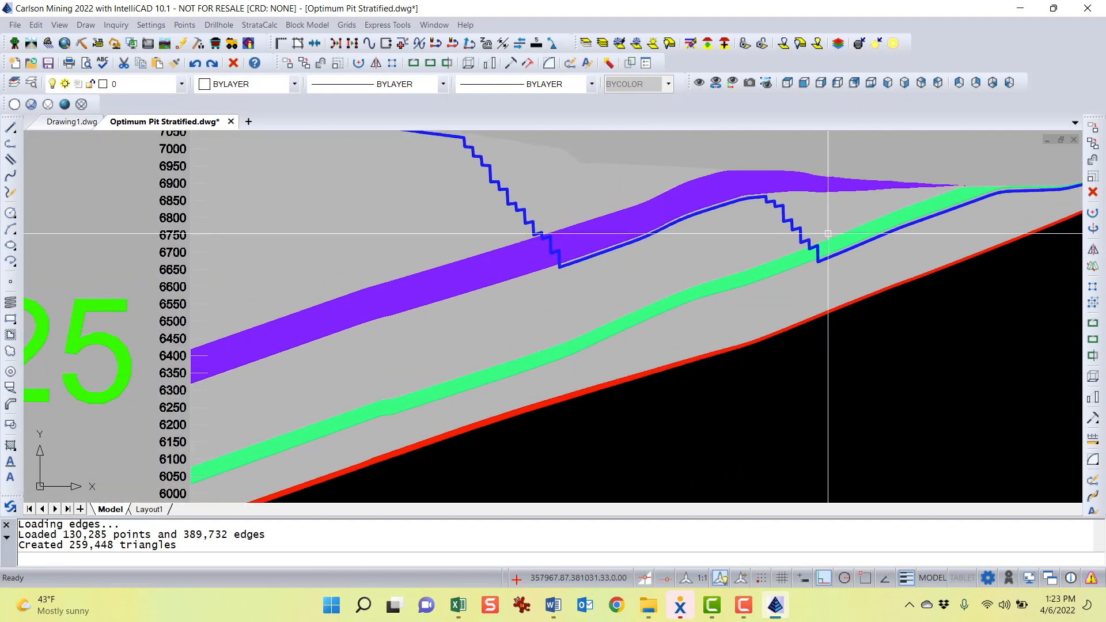
middle_click_drag(617, 246, 562, 279)
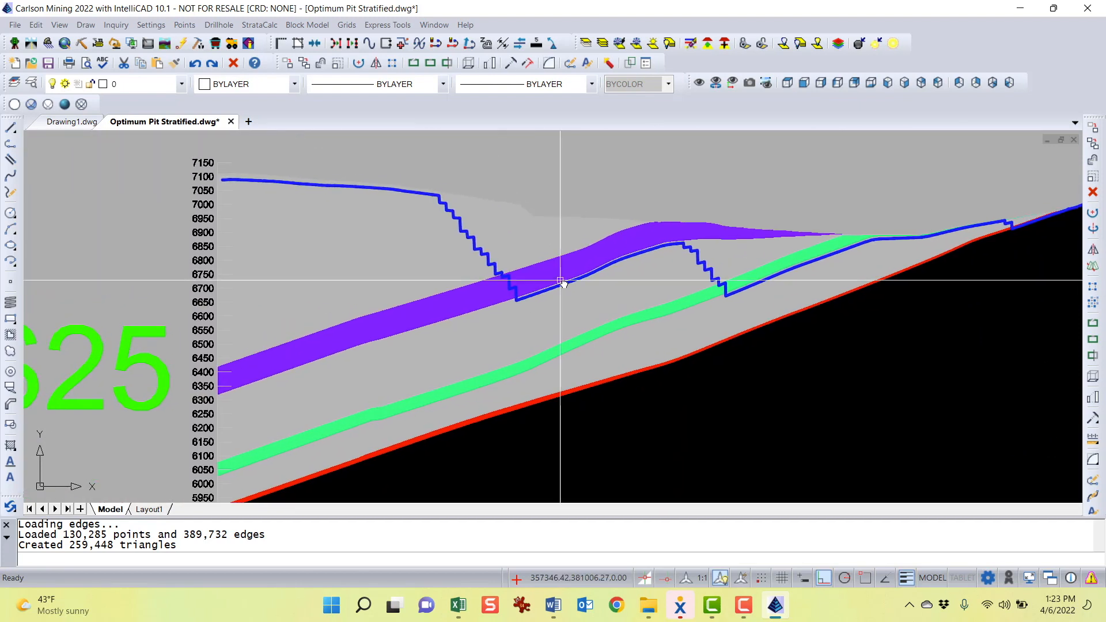
scroll(691, 353, "down", 2)
middle_click_drag(687, 353, 675, 263)
Pan to the $50 pit cross-section and zoom in to examine the pit bottom against the seams
scroll(675, 262, "down", 1)
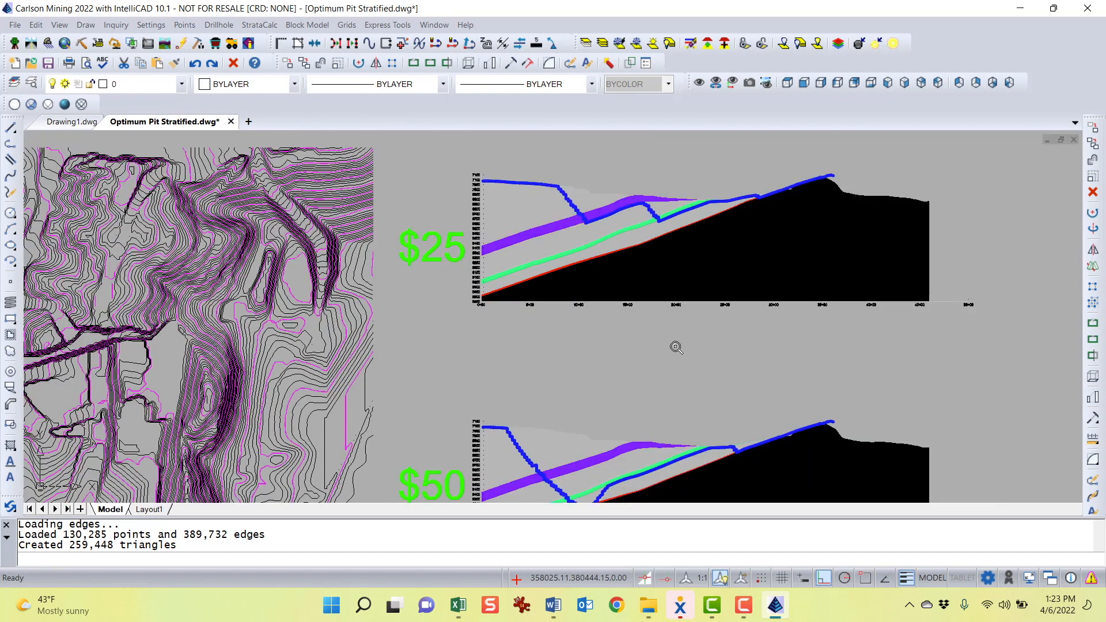
middle_click_drag(674, 345, 699, 271)
scroll(668, 230, "down", 1)
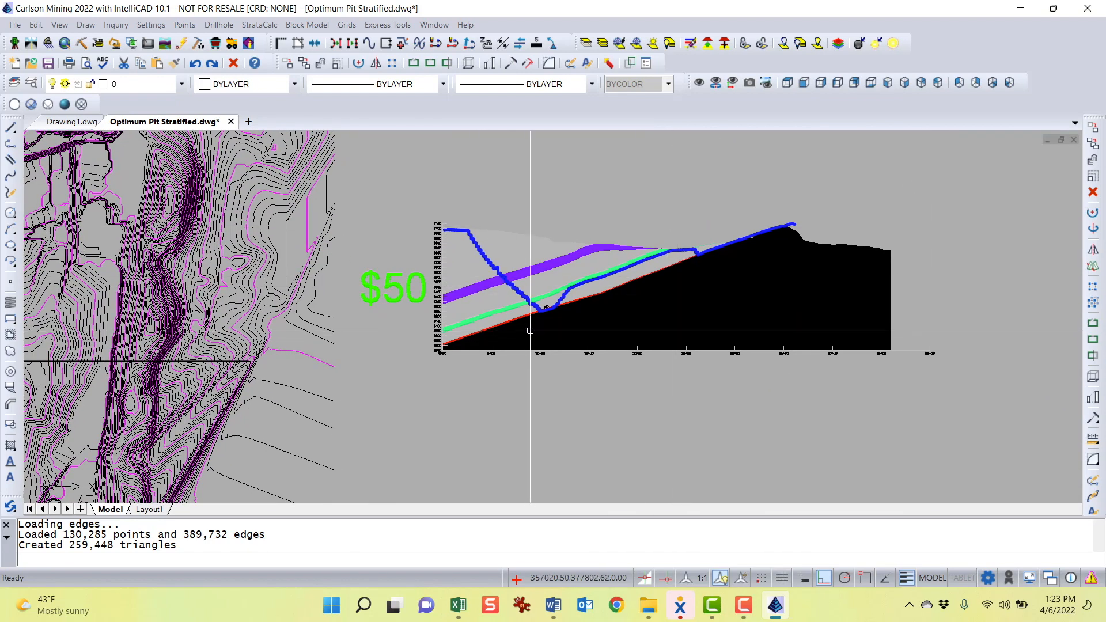
scroll(562, 314, "up", 3)
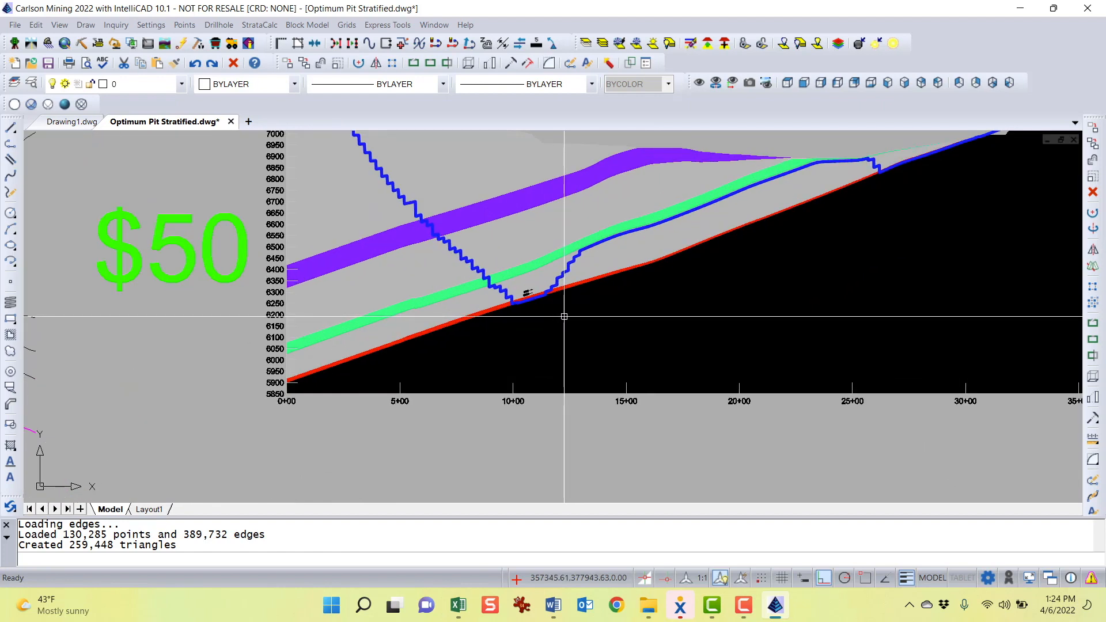
scroll(519, 290, "up", 3)
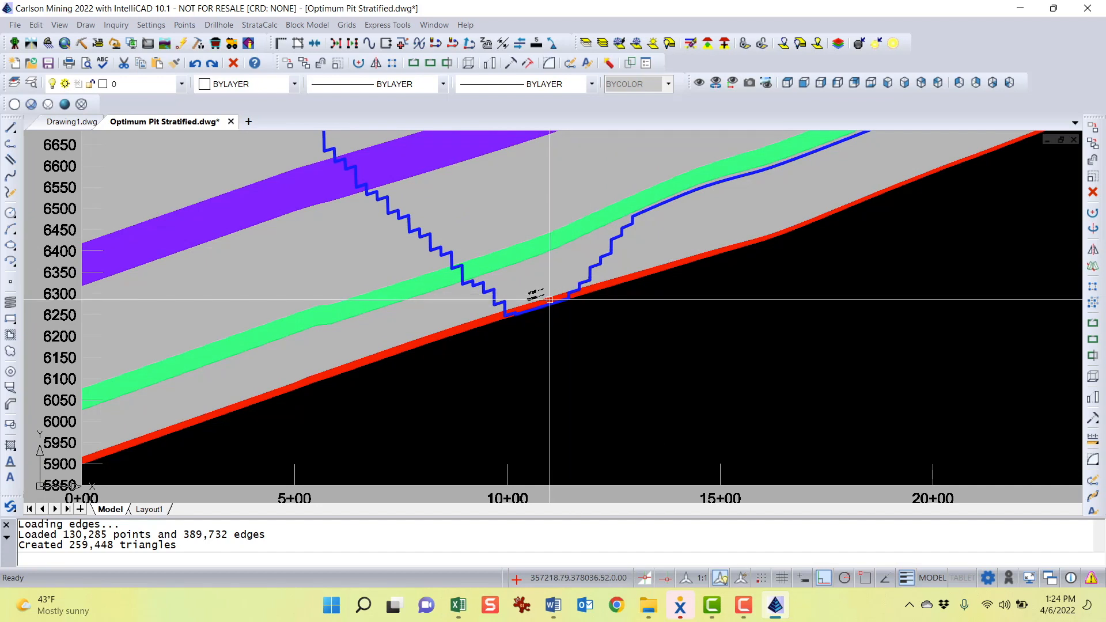
scroll(550, 300, "up", 2)
scroll(509, 298, "down", 2)
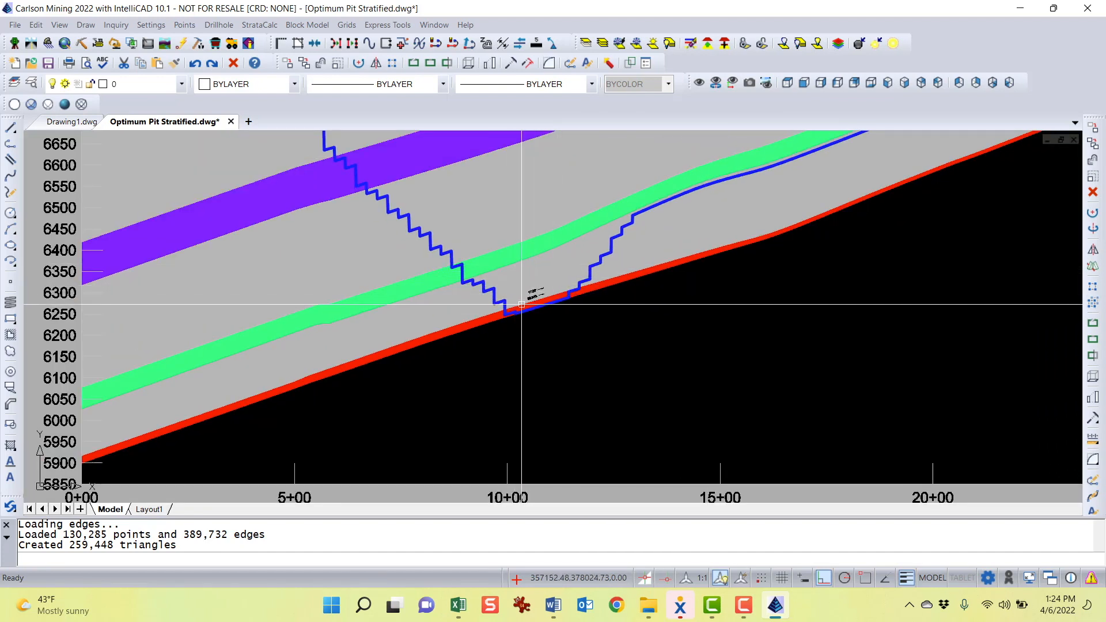
scroll(522, 304, "down", 2)
middle_click_drag(585, 299, 484, 356)
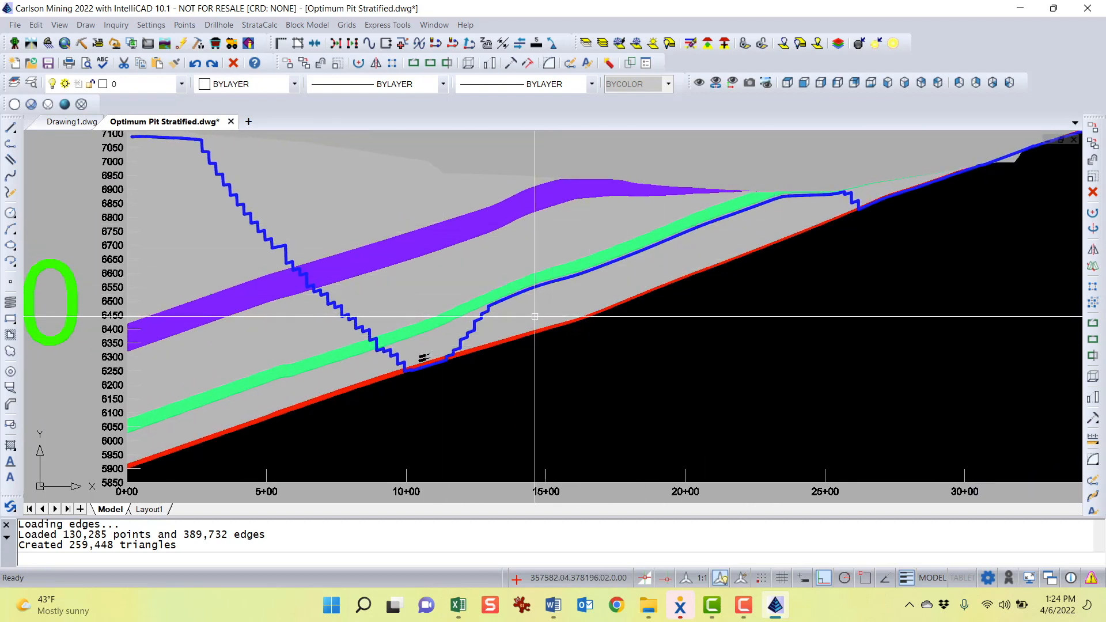
scroll(524, 322, "down", 1)
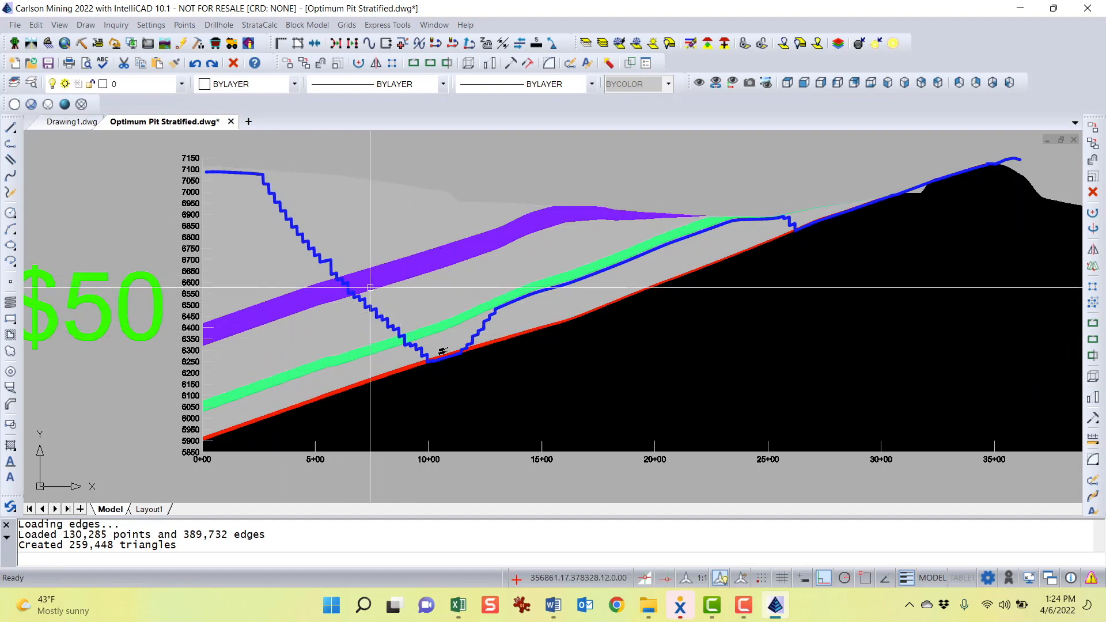
scroll(415, 339, "down", 4)
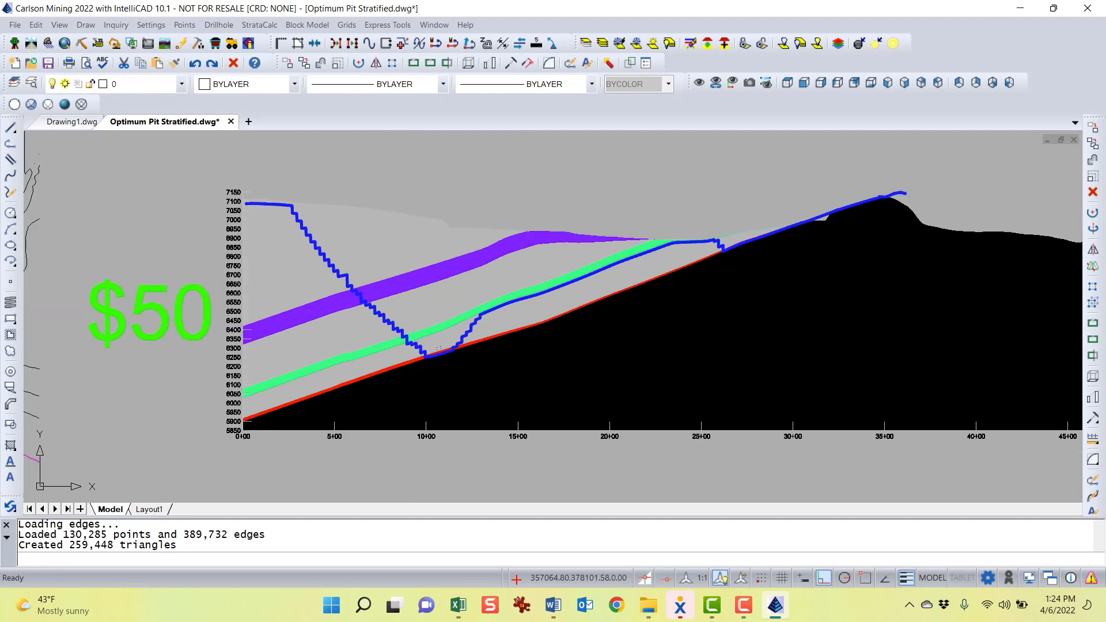
scroll(577, 376, "down", 4)
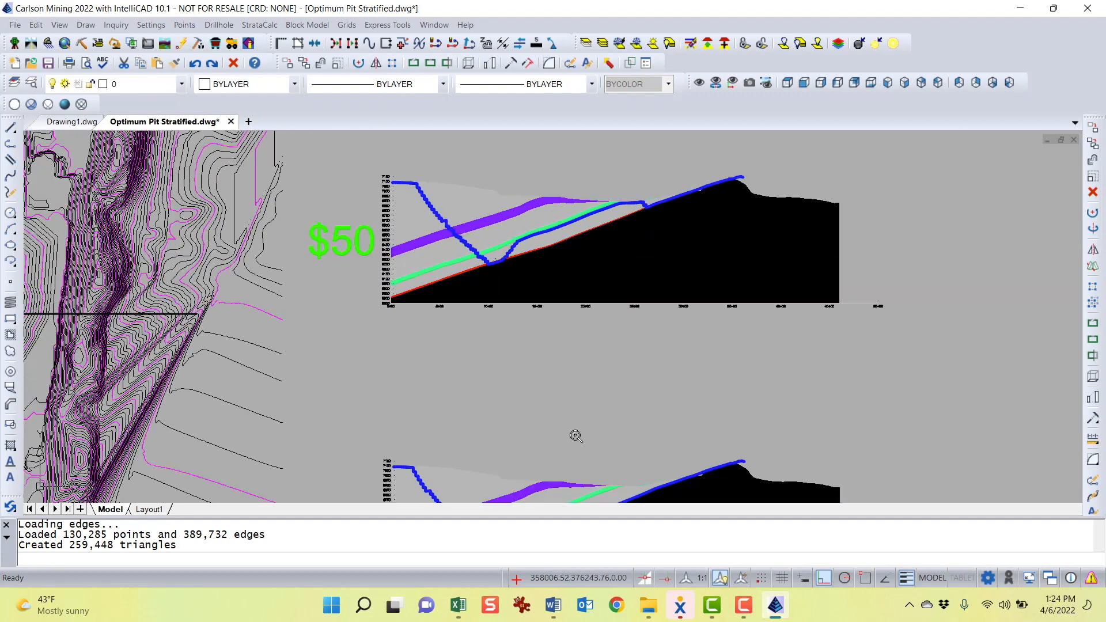
Pan to the $75 pit cross-section and zoom in to examine where the pit reaches the lowest seam
scroll(519, 364, "up", 3)
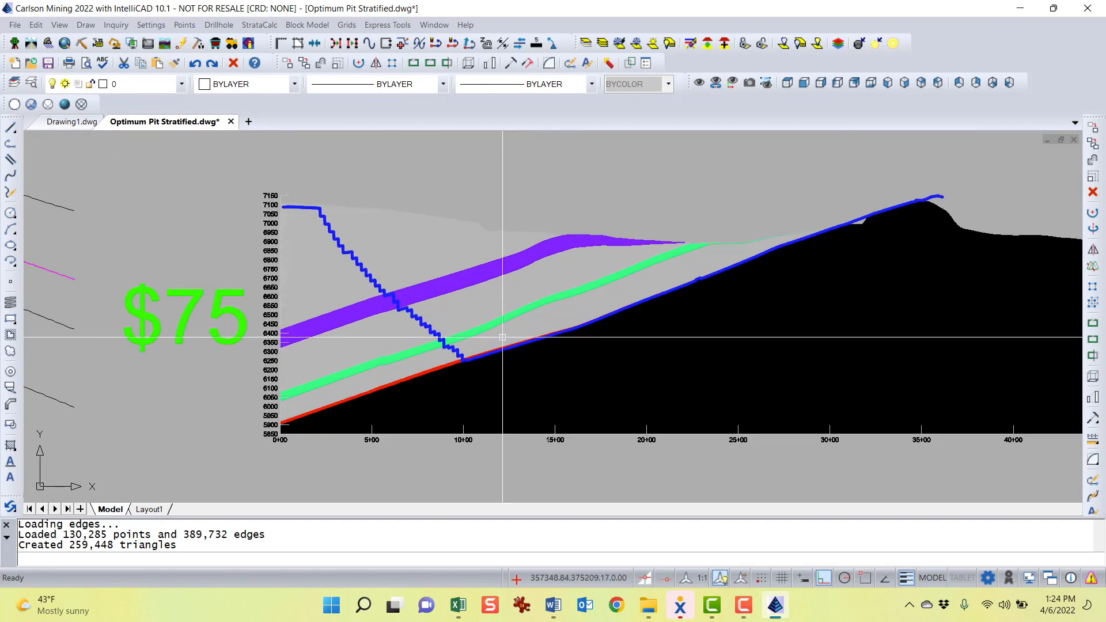
scroll(853, 243, "up", 3)
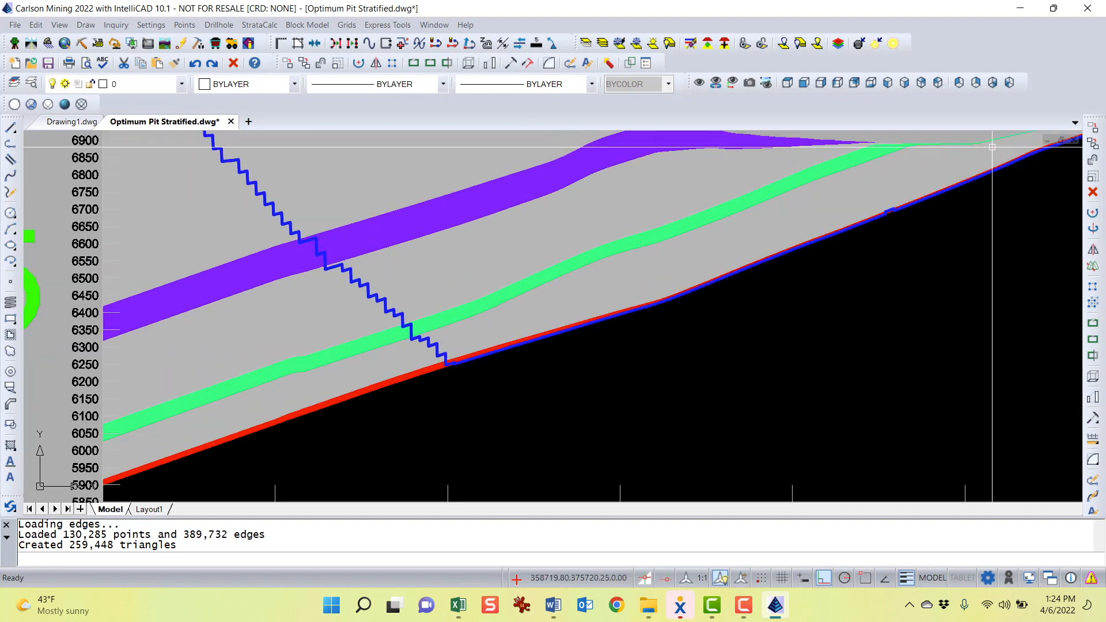
scroll(892, 214, "up", 3)
scroll(898, 211, "up", 5)
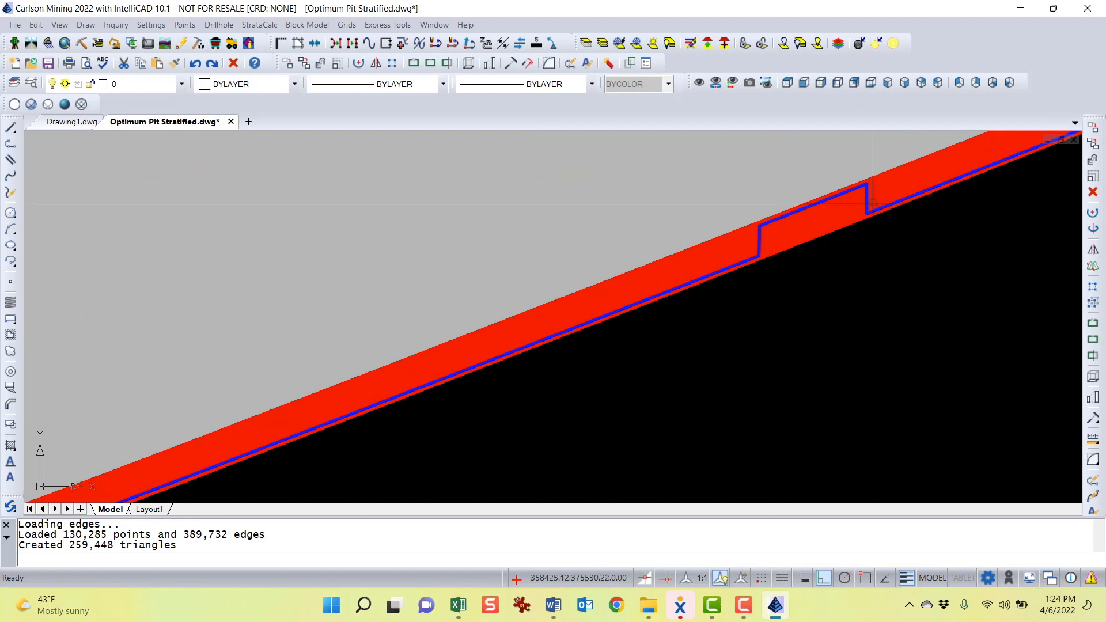
scroll(884, 206, "down", 2)
middle_click_drag(884, 206, 561, 335)
scroll(561, 334, "down", 5)
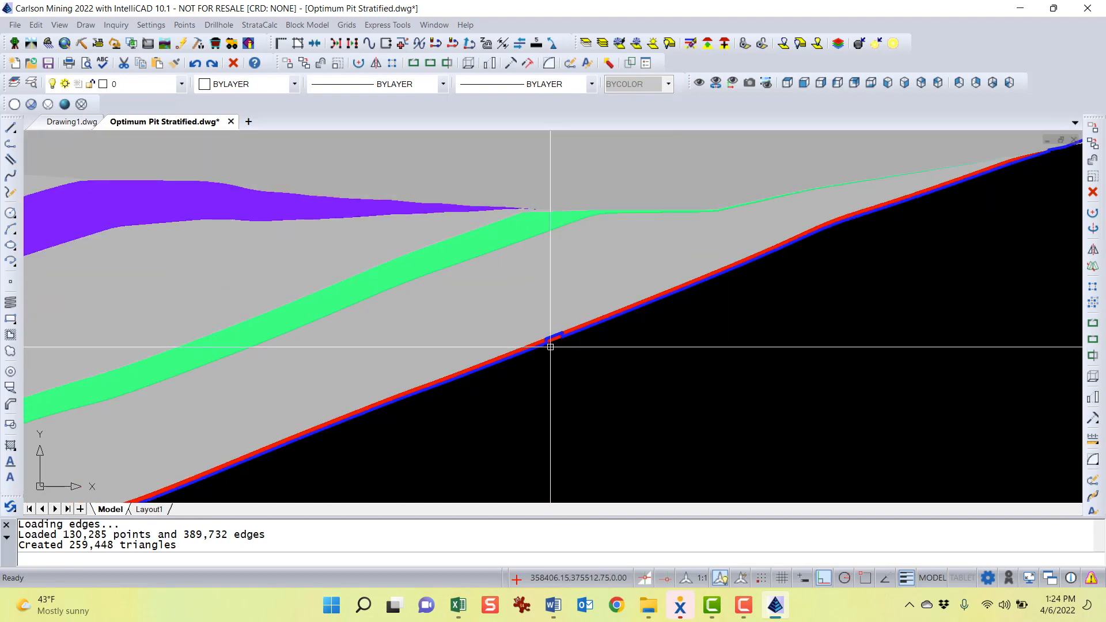
scroll(551, 344, "up", 3)
scroll(553, 342, "down", 6)
middle_click_drag(617, 339, 814, 275)
scroll(657, 301, "down", 2)
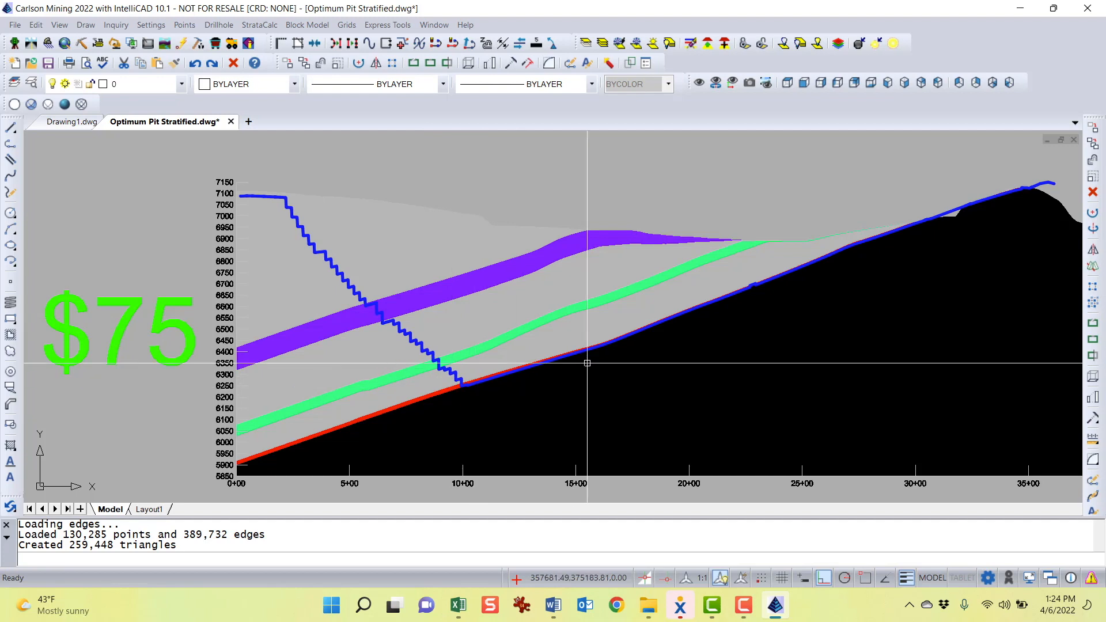
scroll(452, 370, "up", 3)
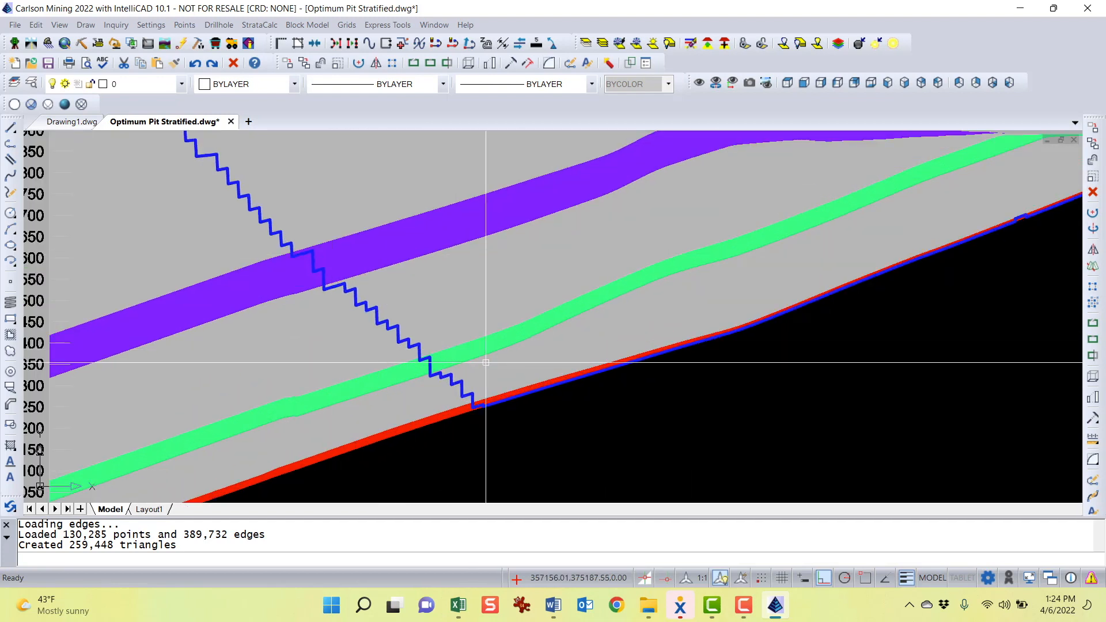
scroll(542, 403, "down", 3)
middle_click_drag(547, 339, 447, 311)
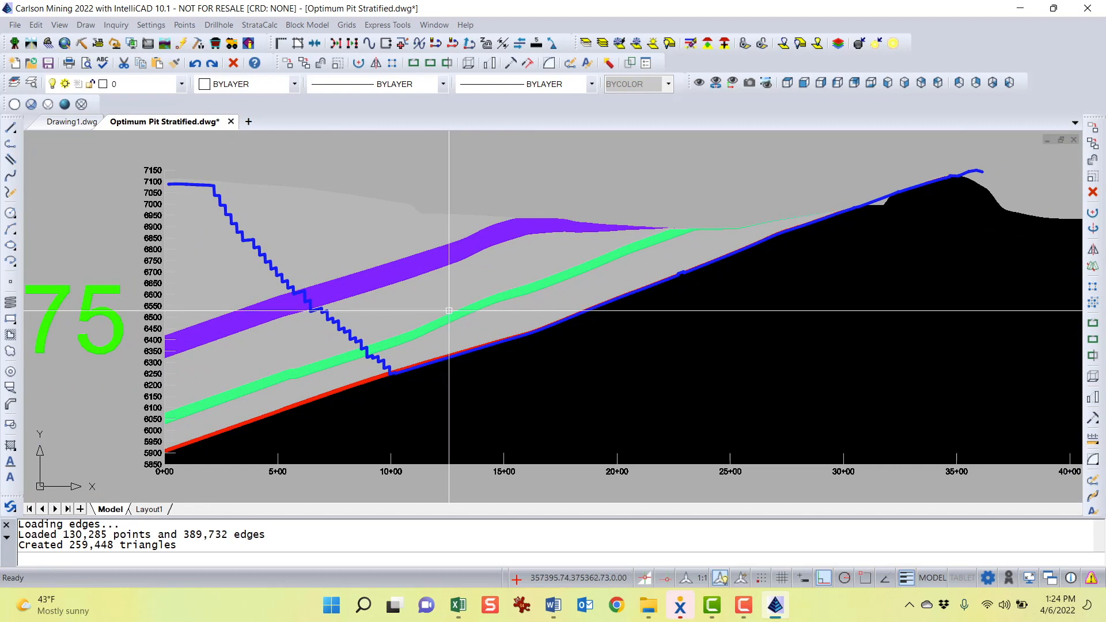
scroll(311, 300, "up", 3)
scroll(324, 299, "down", 3)
middle_click_drag(323, 300, 406, 300)
type("pl")
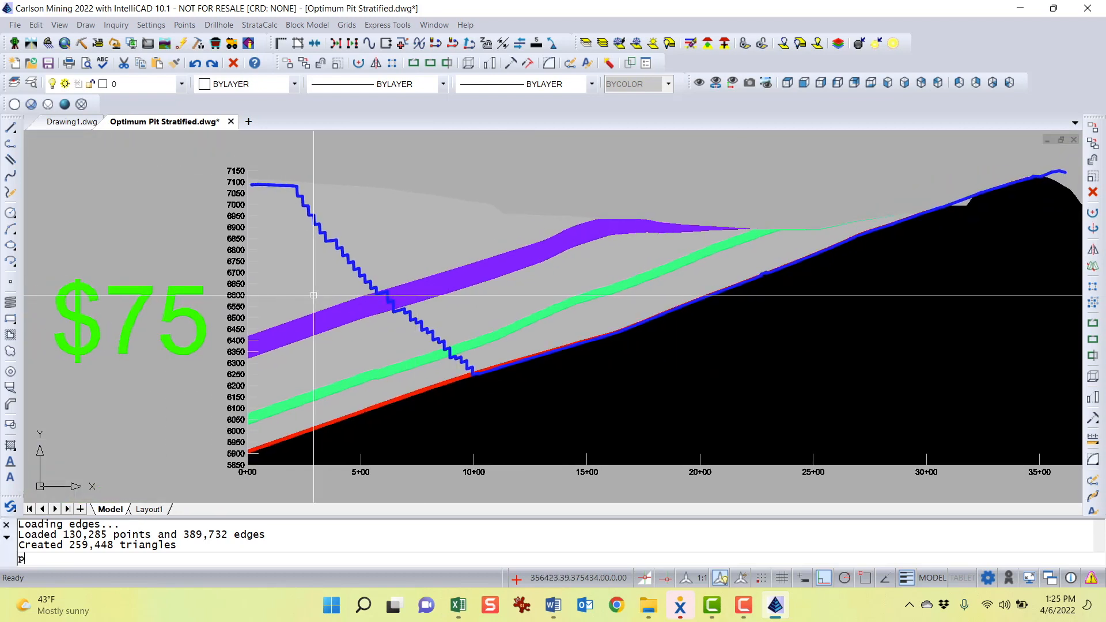
key("Return")
left_click(295, 189)
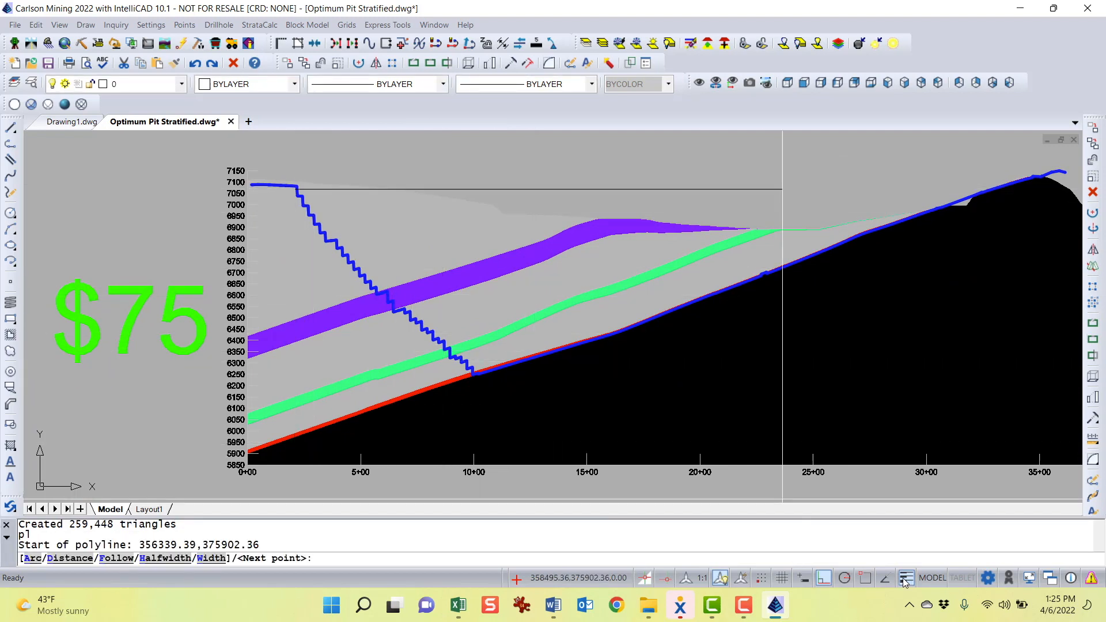
left_click(824, 580)
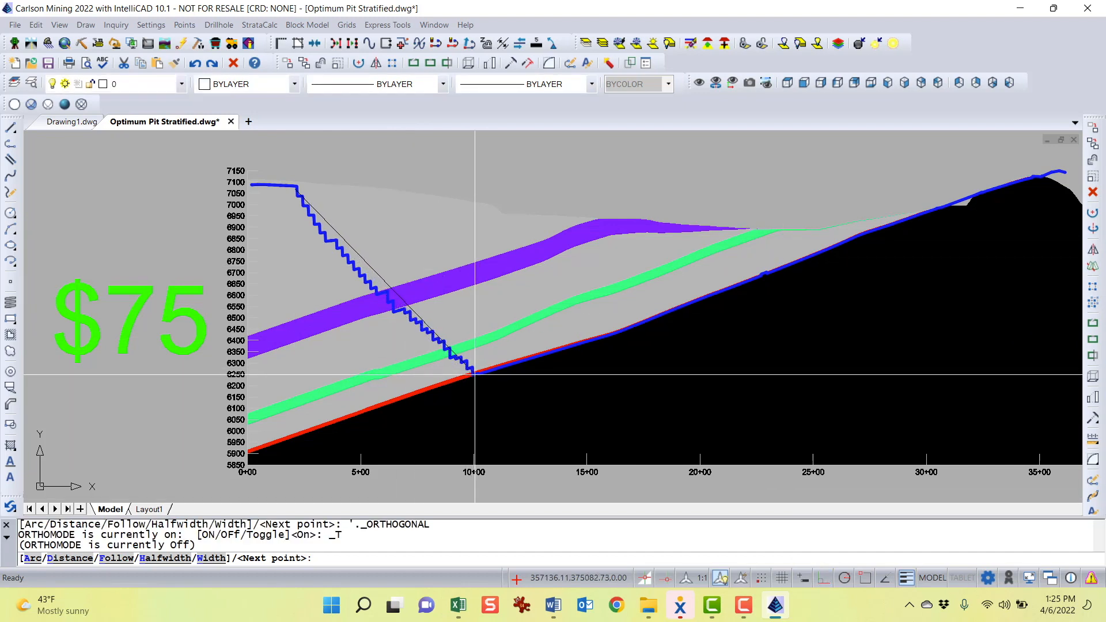
key("Escape")
Draw a polyline from the $75 pit bottom up to the pit crest and then horizontally across the section
type("pl")
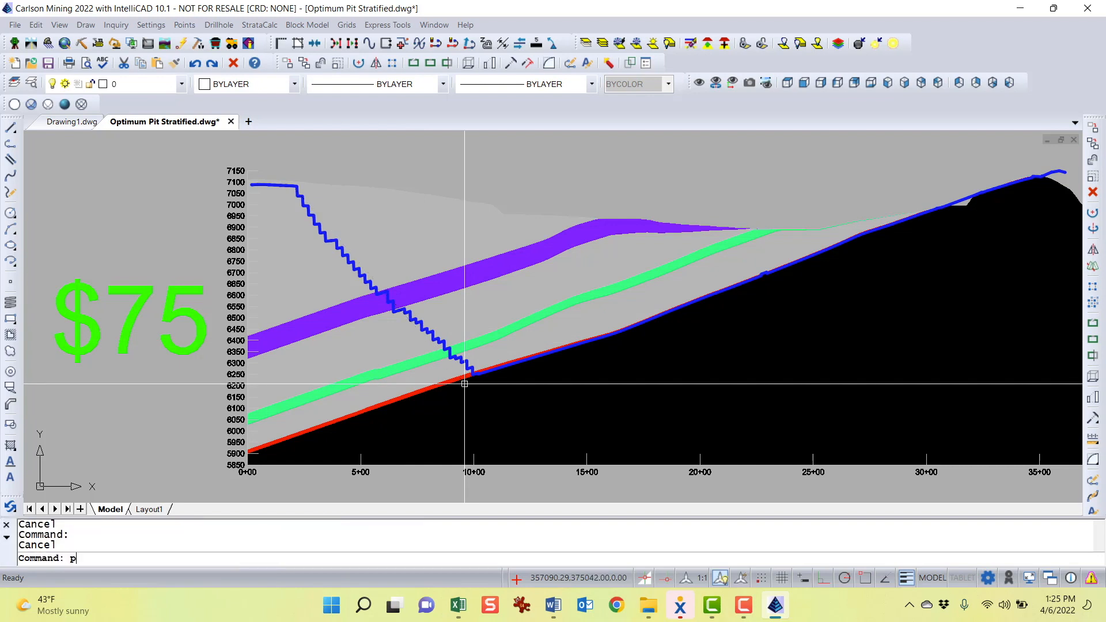
key("Return")
left_click(474, 375)
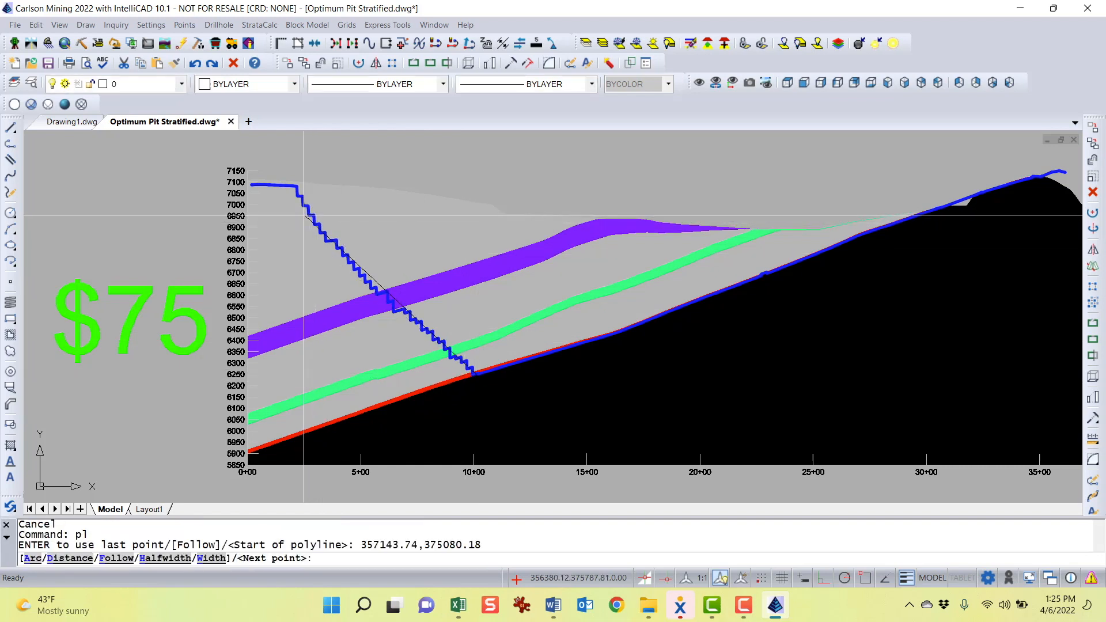
left_click(294, 200)
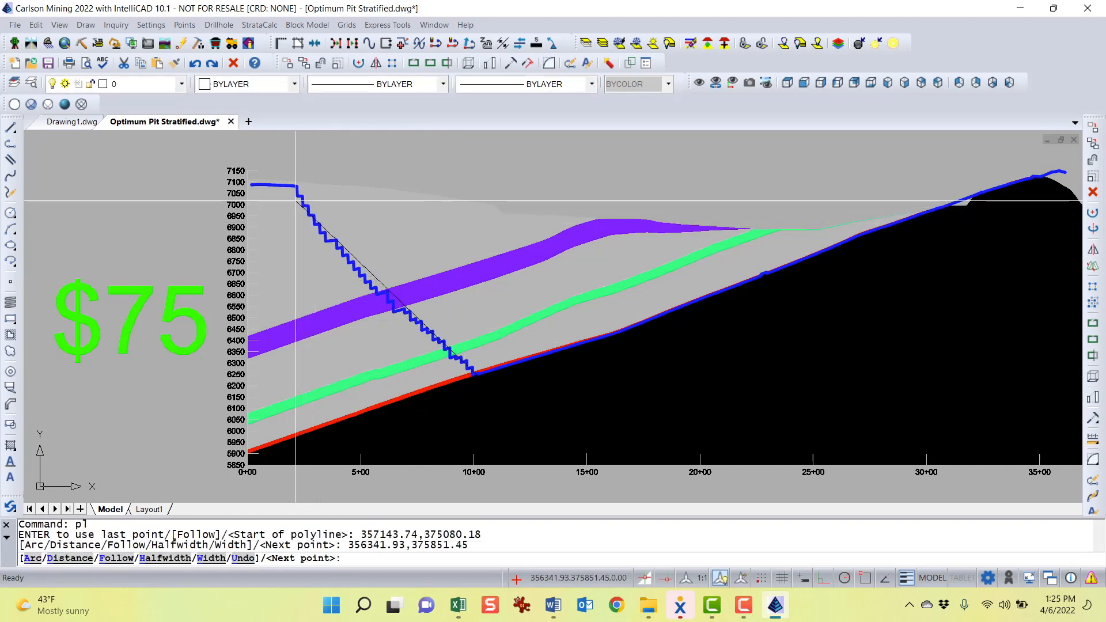
left_click(591, 200)
key("Return")
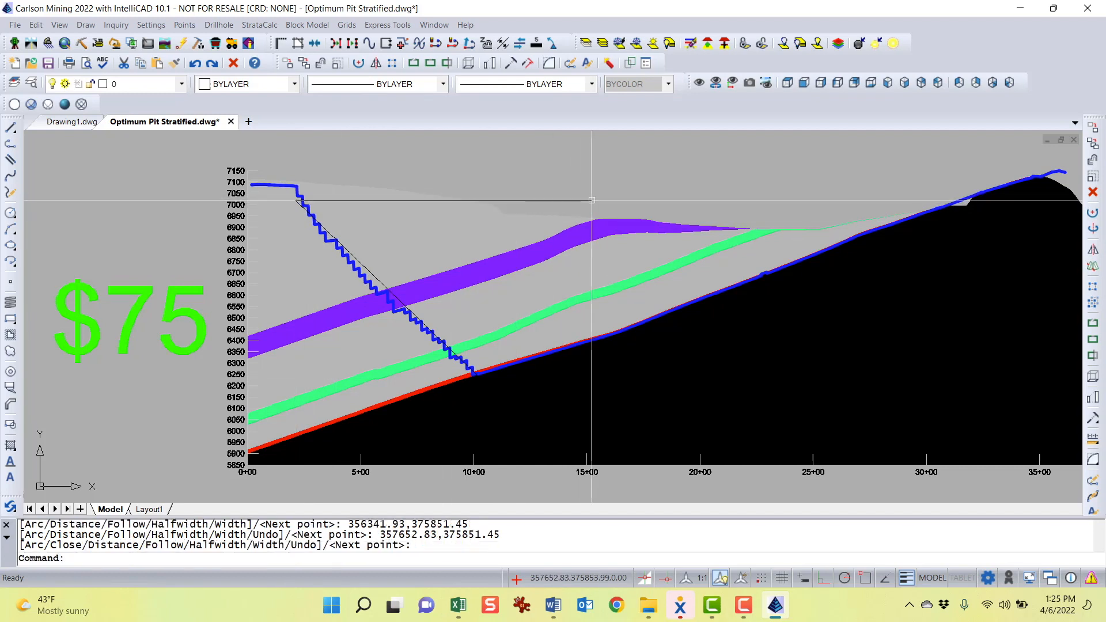
Move the new polyline off the cross-section into the blank area beside the $75 label
left_click(592, 200)
type("m")
key("Return")
left_click(772, 208)
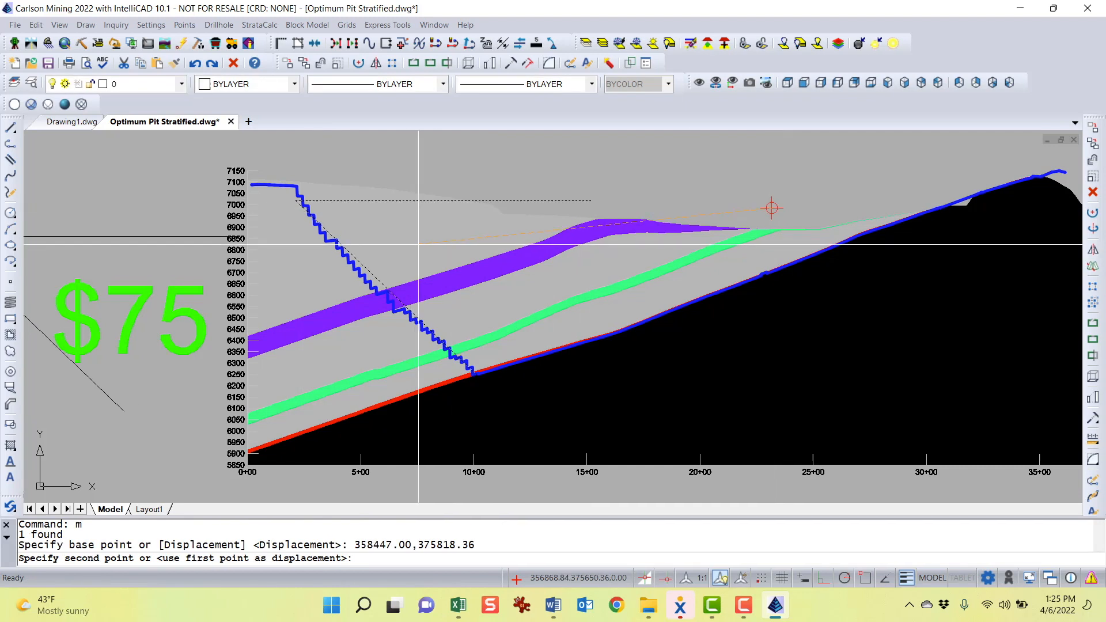
middle_click_drag(516, 241, 910, 287)
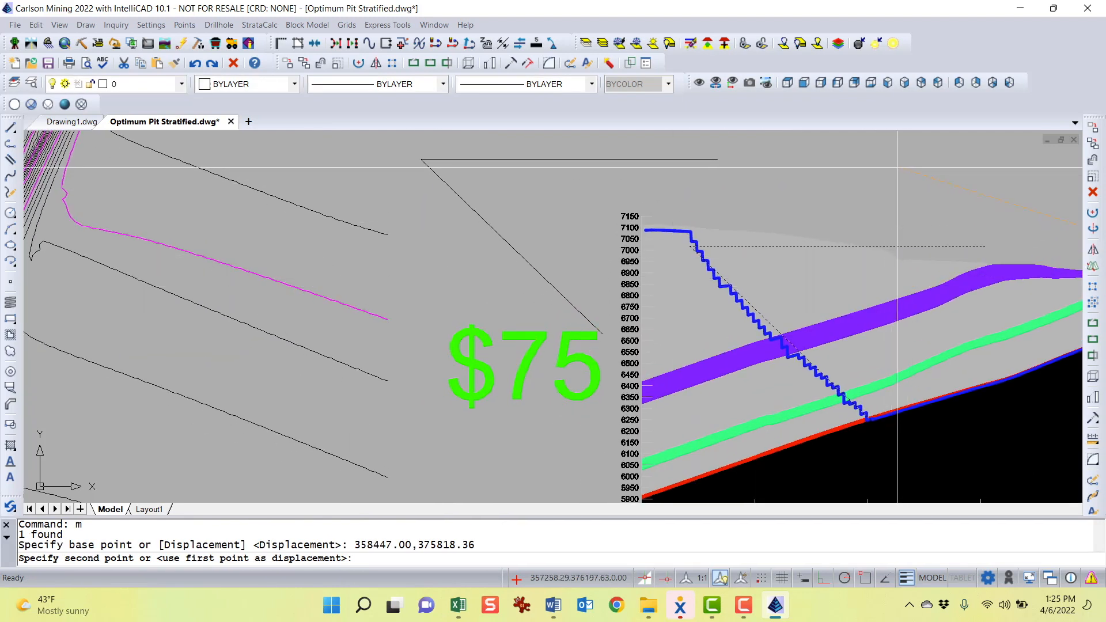
left_click(897, 167)
Measure the angle between the polyline's sloped and horizontal segments with Angle Info, then close the report
left_click(116, 25)
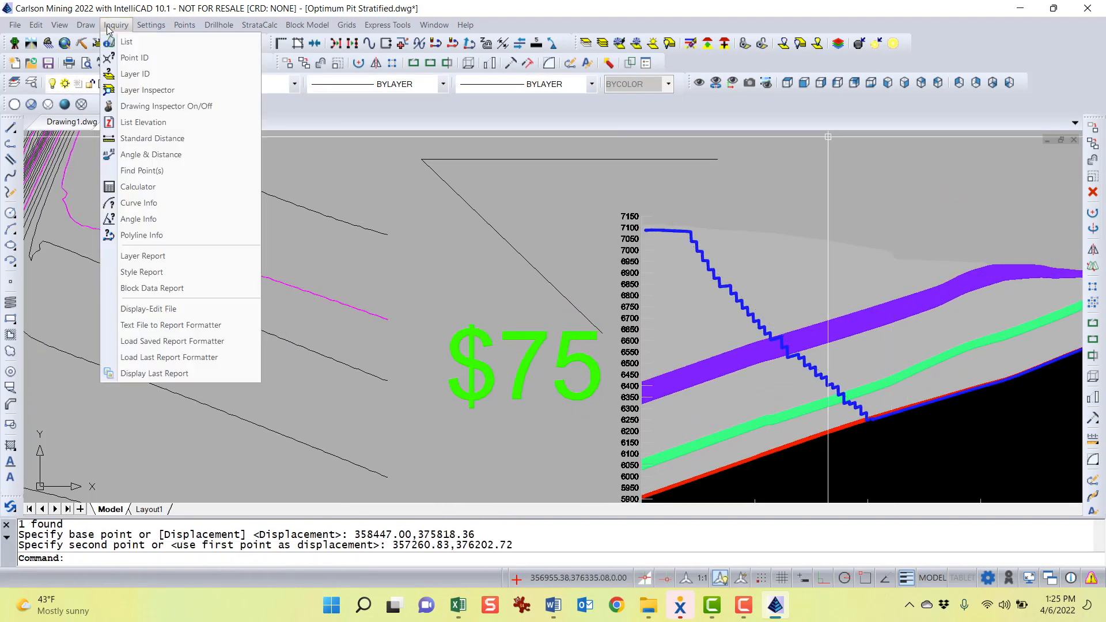
left_click(166, 220)
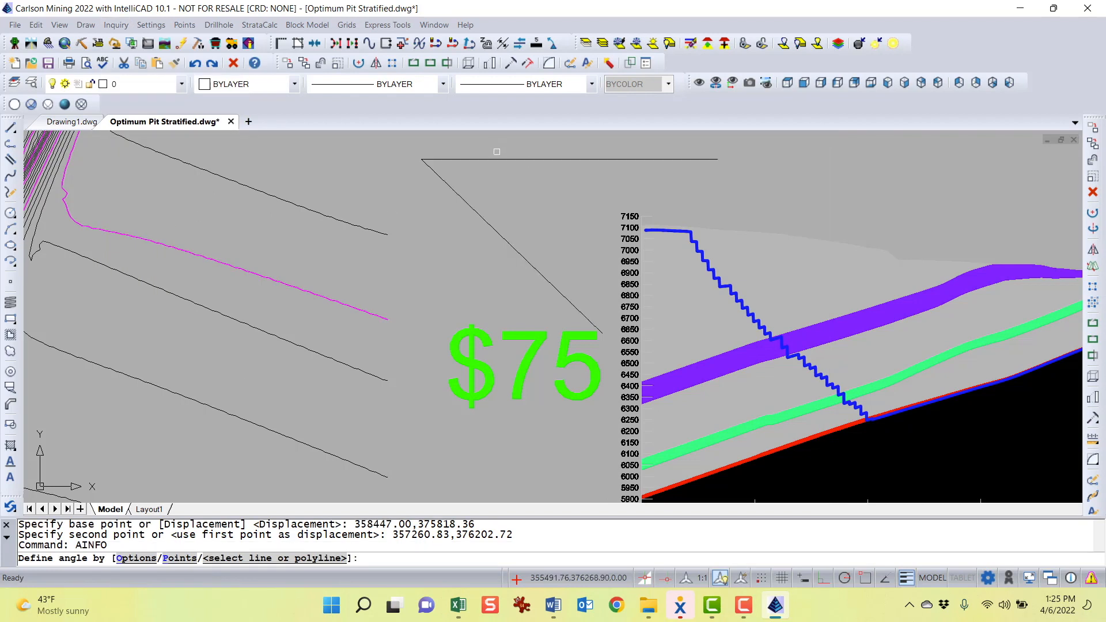
left_click(495, 159)
left_click(481, 216)
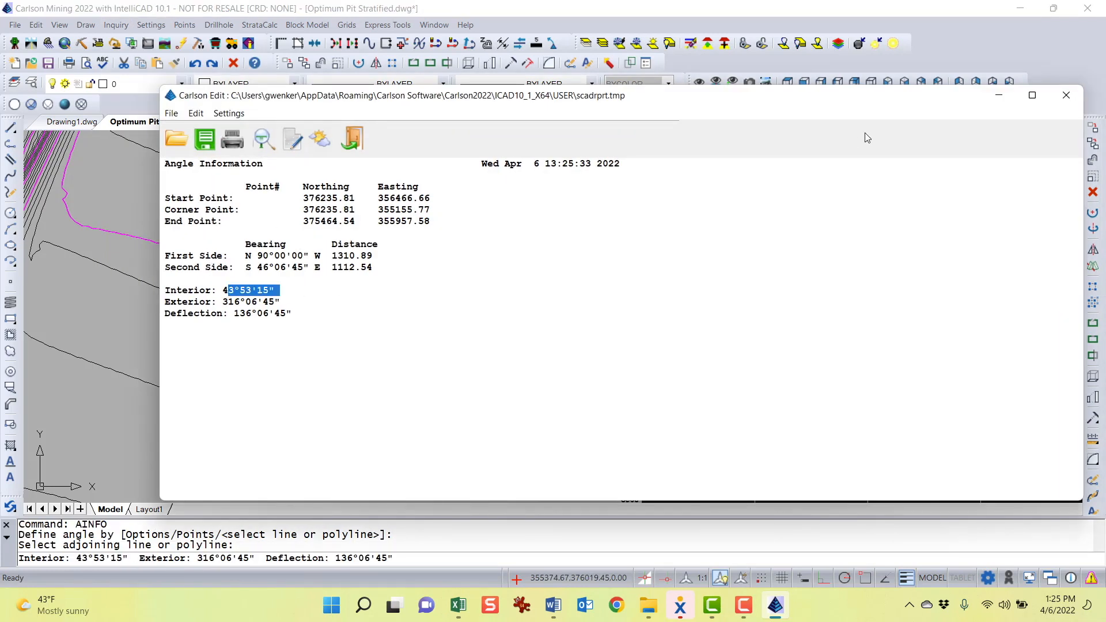
left_click(1066, 96)
Erase the angle-measuring polyline from the drawing
key("Return")
left_click(562, 249)
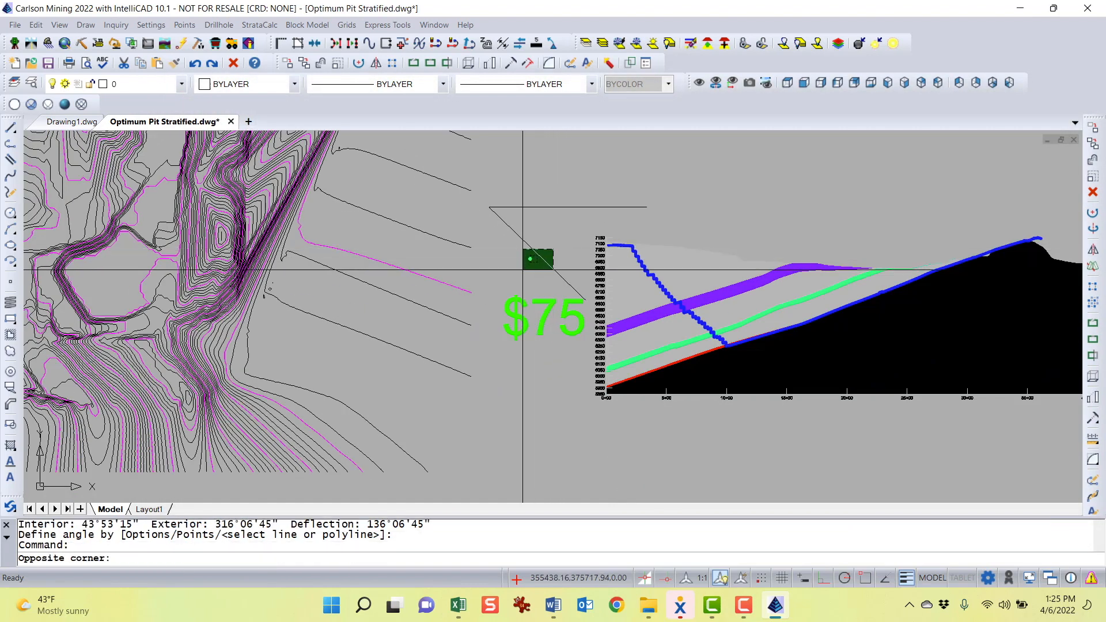
left_click(530, 266)
key("Delete")
key("Delete")
scroll(557, 294, "down", 4)
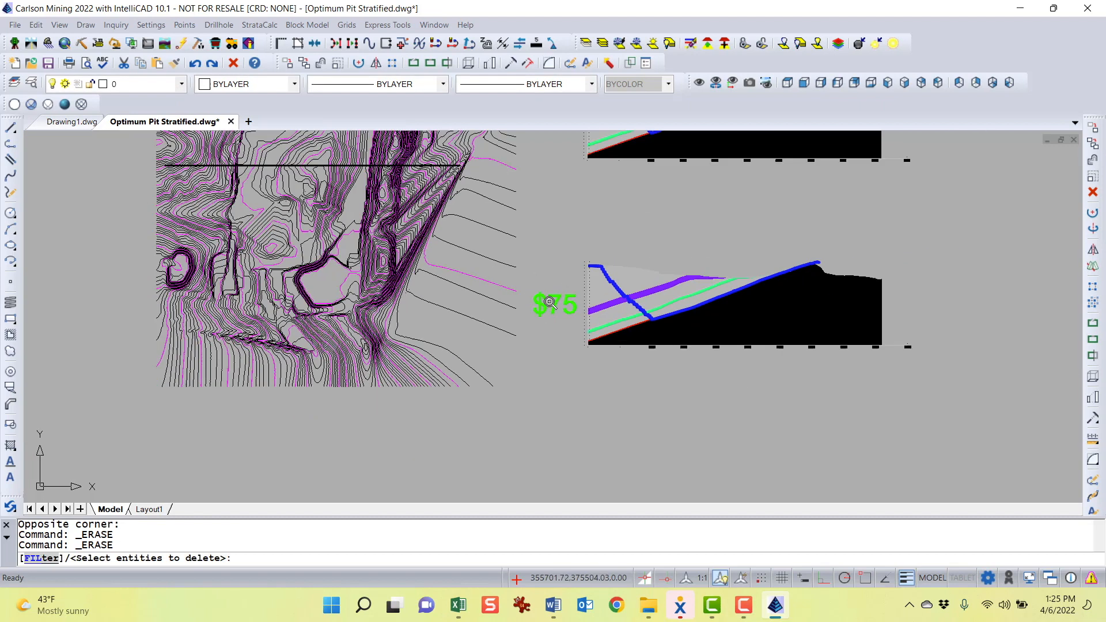
middle_click_drag(473, 287, 449, 388)
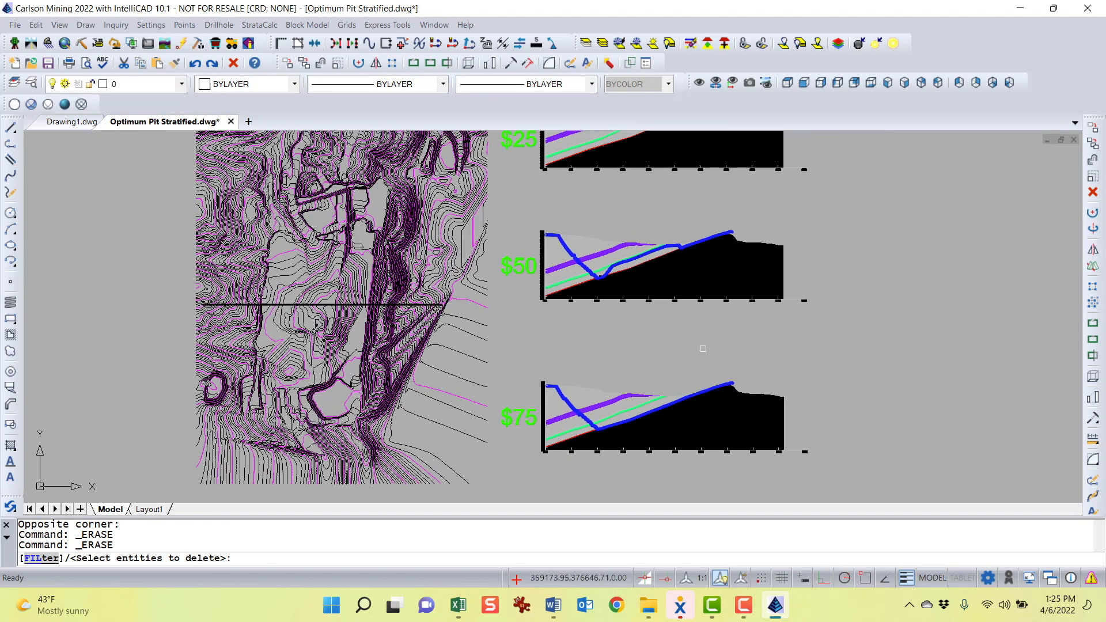
key("Return")
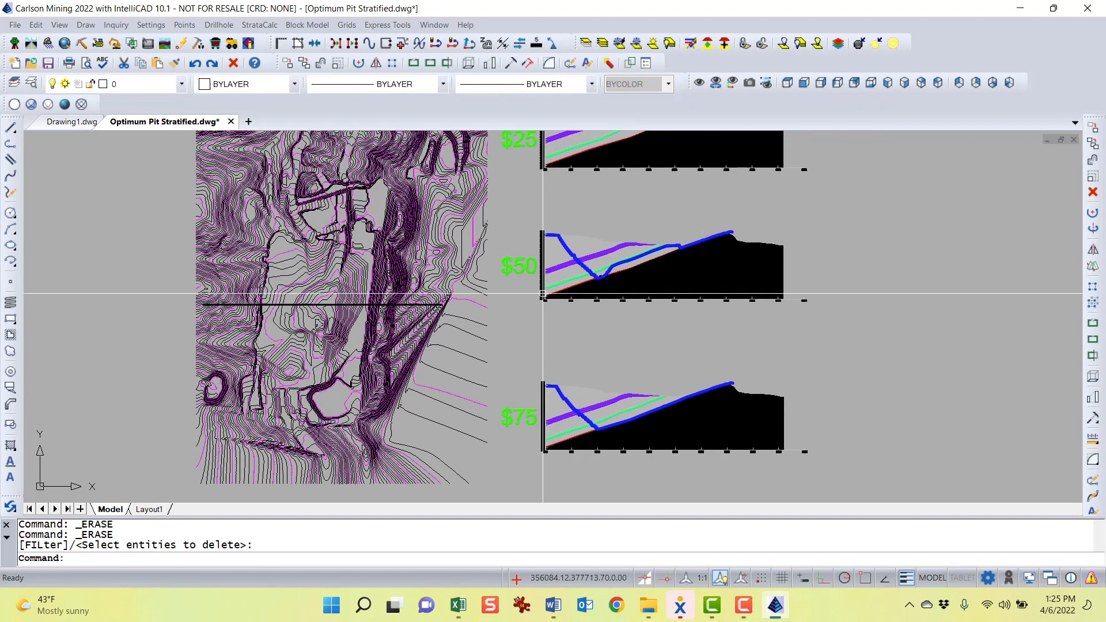
Open the Optimum Pit 50 Dollars.tin surface in the 3D surface file viewer
left_click(260, 26)
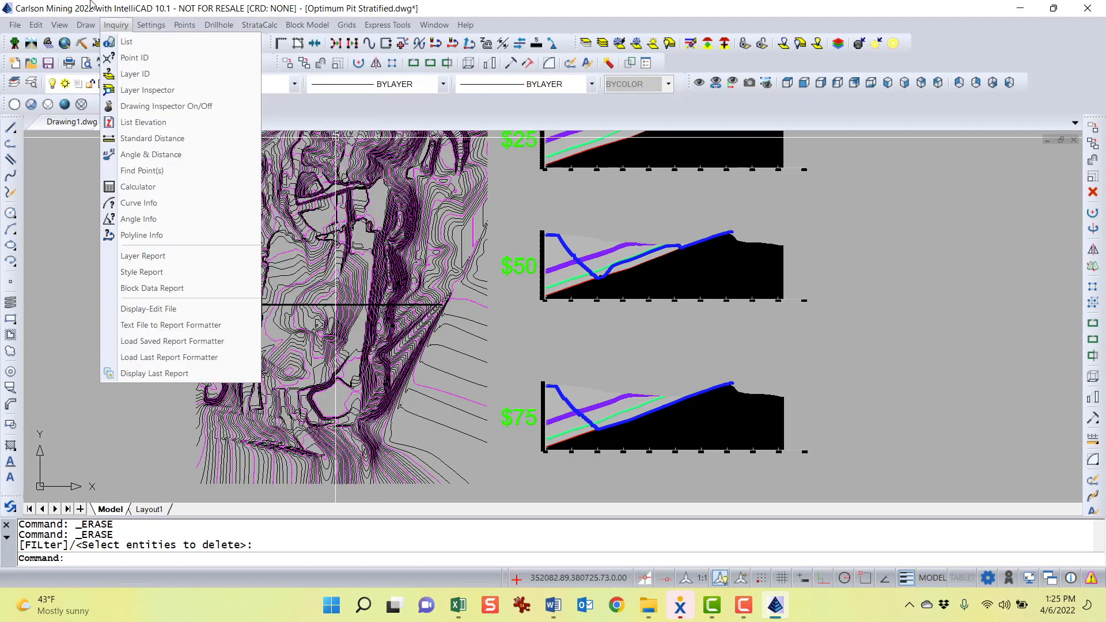
mouse_move(113, 122)
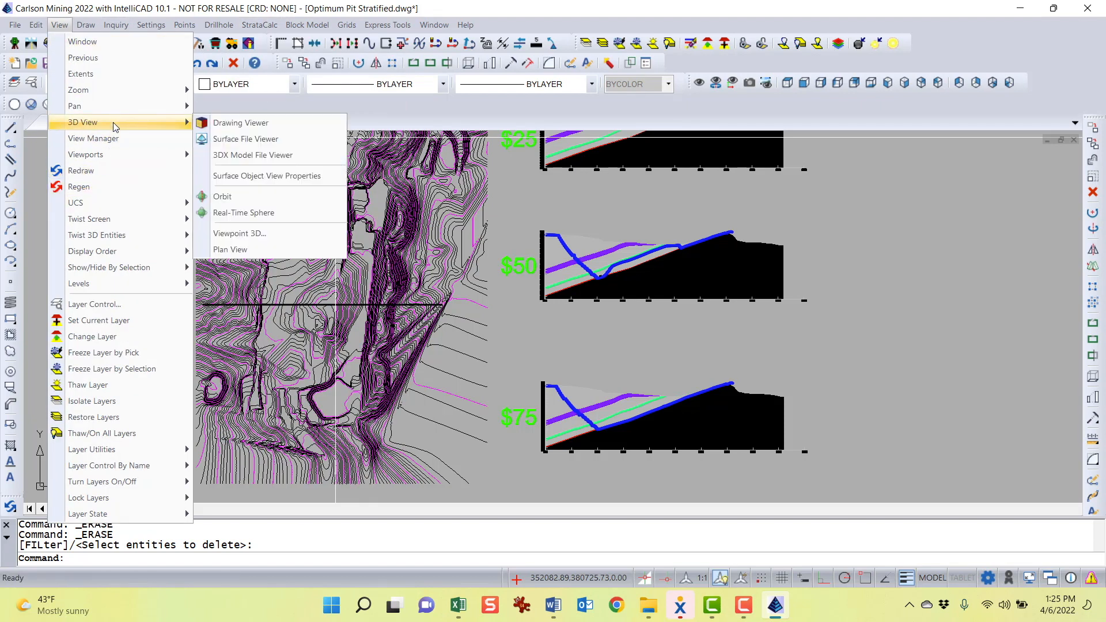
left_click(265, 141)
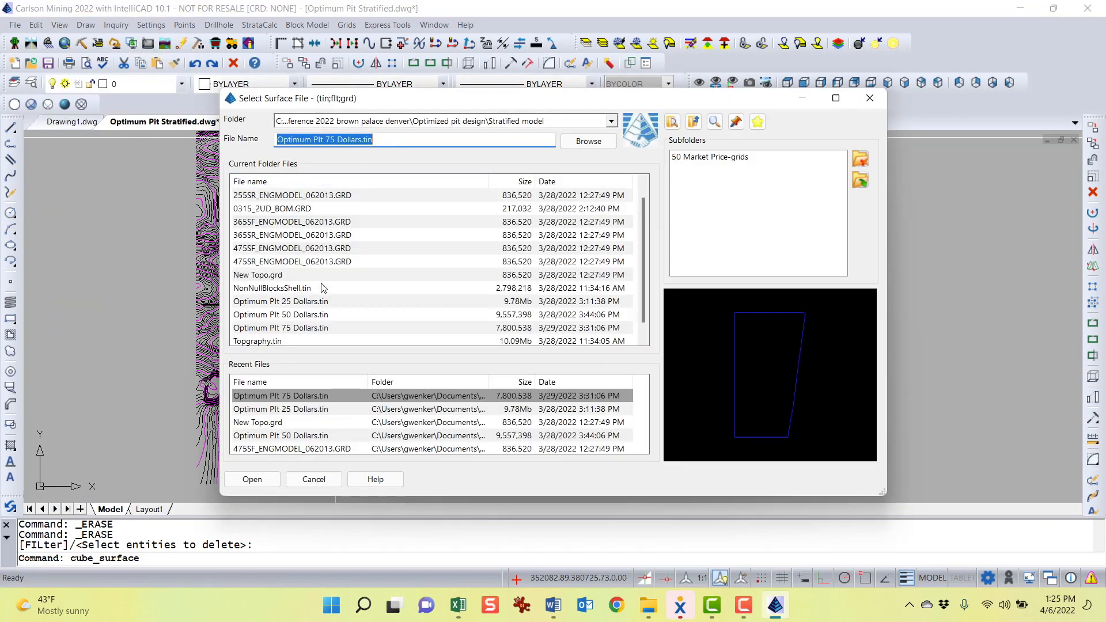
scroll(343, 279, "down", 1)
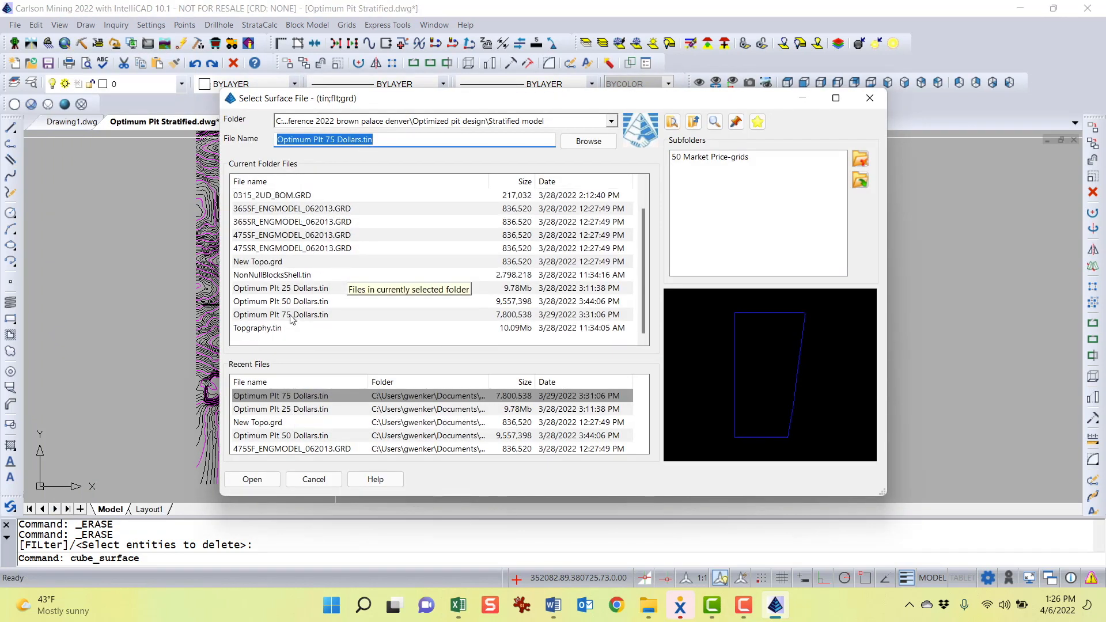
left_click(274, 301)
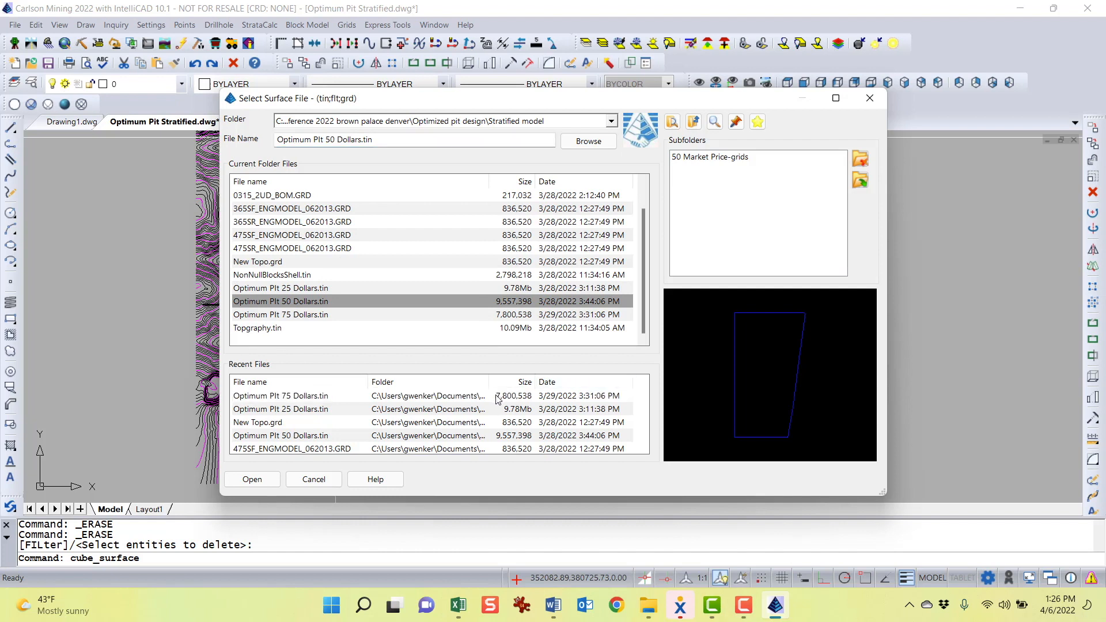
left_click(252, 479)
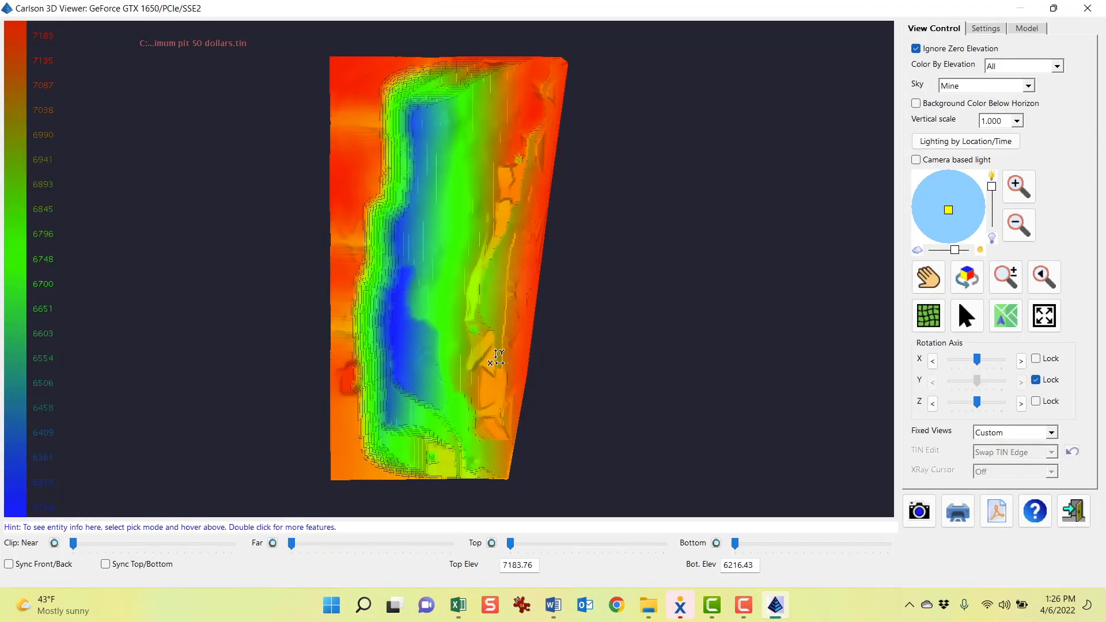
Orbit and zoom around the $50 pit surface to examine its benches and pit floor
left_click_drag(460, 378, 440, 189)
scroll(424, 338, "up", 5)
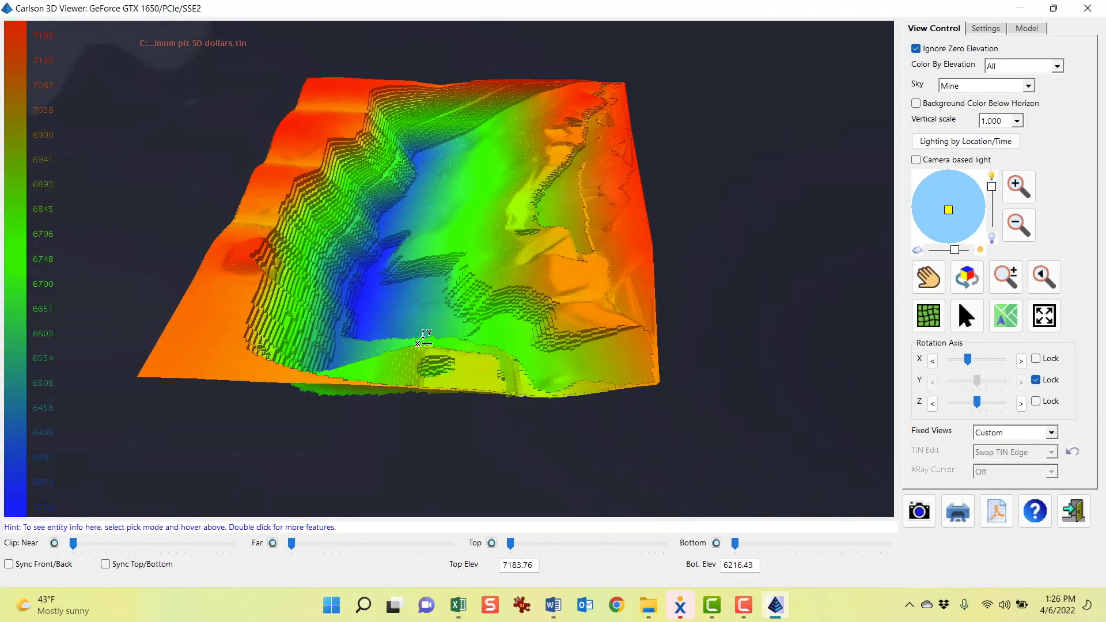
scroll(423, 338, "up", 3)
left_click_drag(464, 295, 447, 216)
scroll(472, 256, "down", 3)
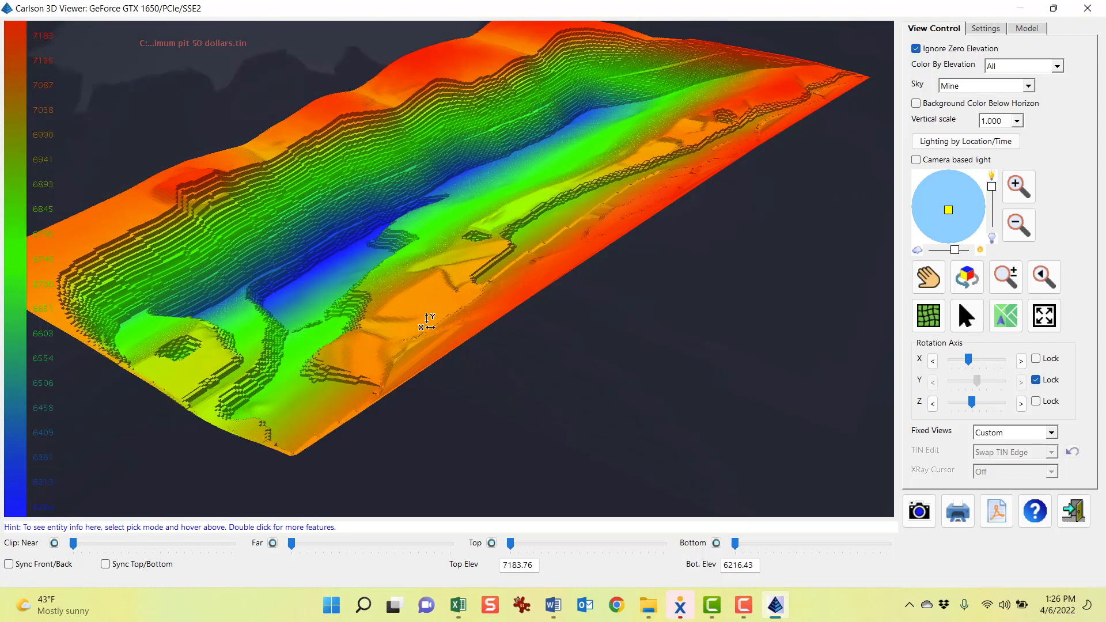
left_click_drag(426, 323, 582, 98)
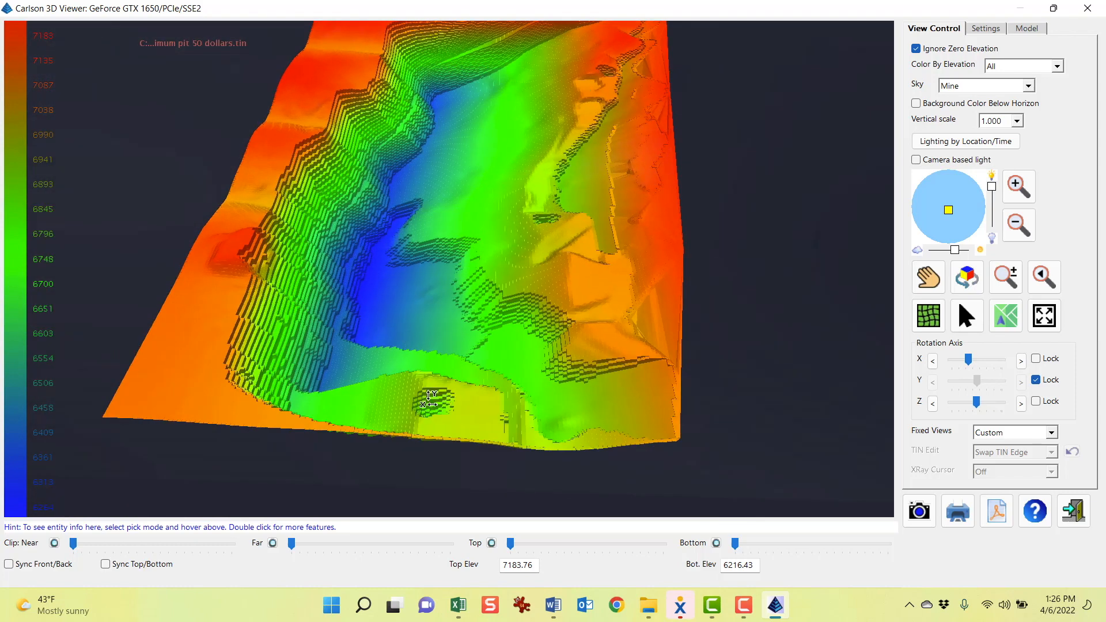
scroll(431, 398, "up", 3)
scroll(439, 402, "down", 2)
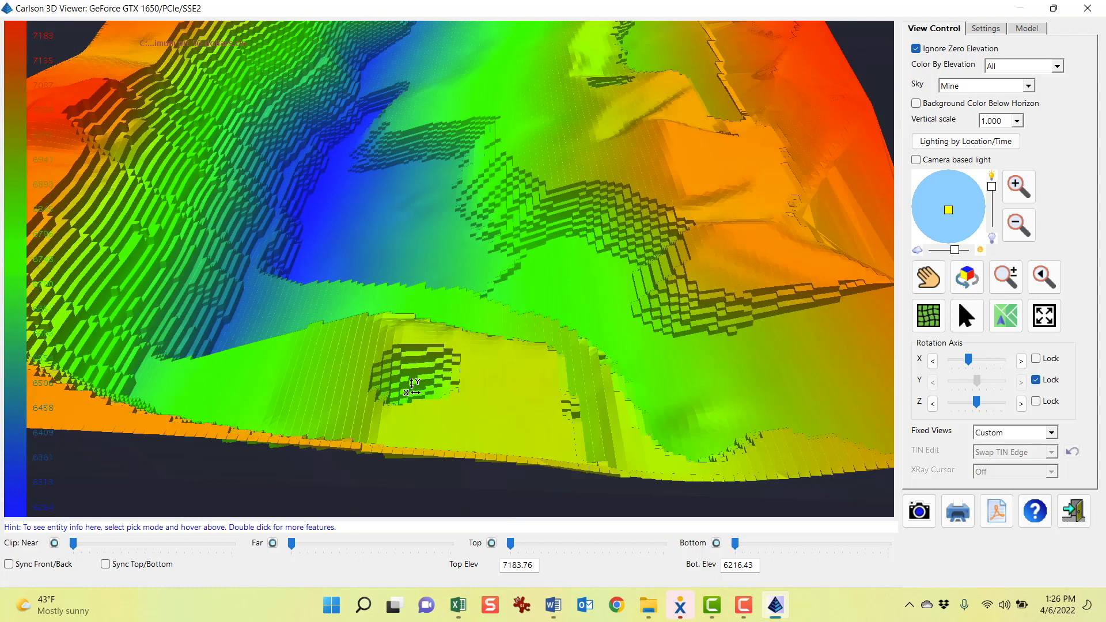
left_click_drag(780, 384, 701, 343)
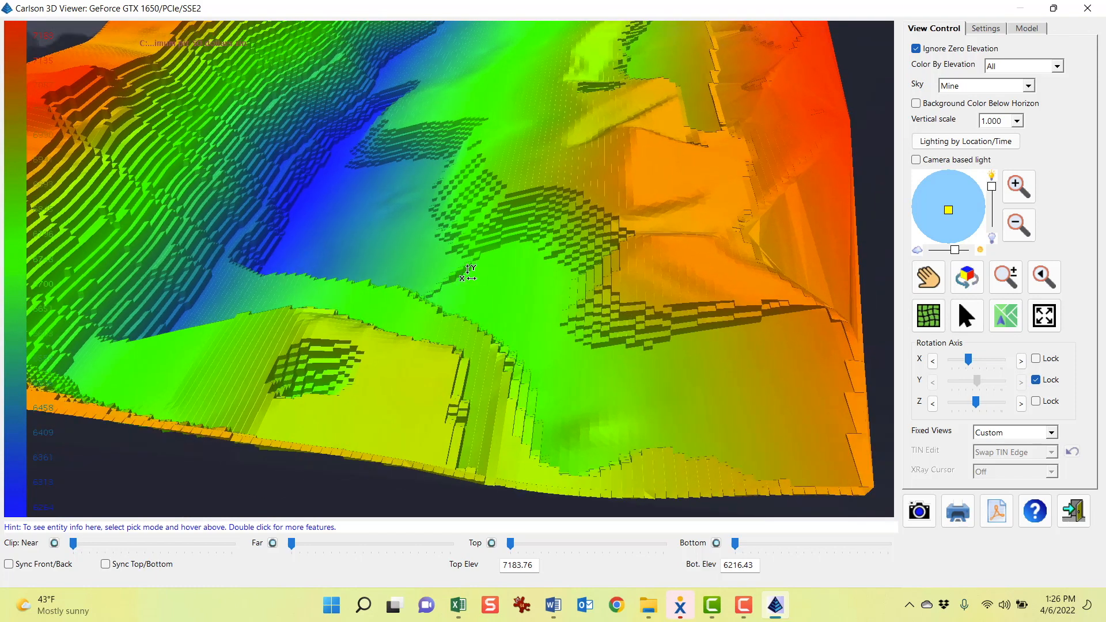
scroll(470, 277, "down", 4)
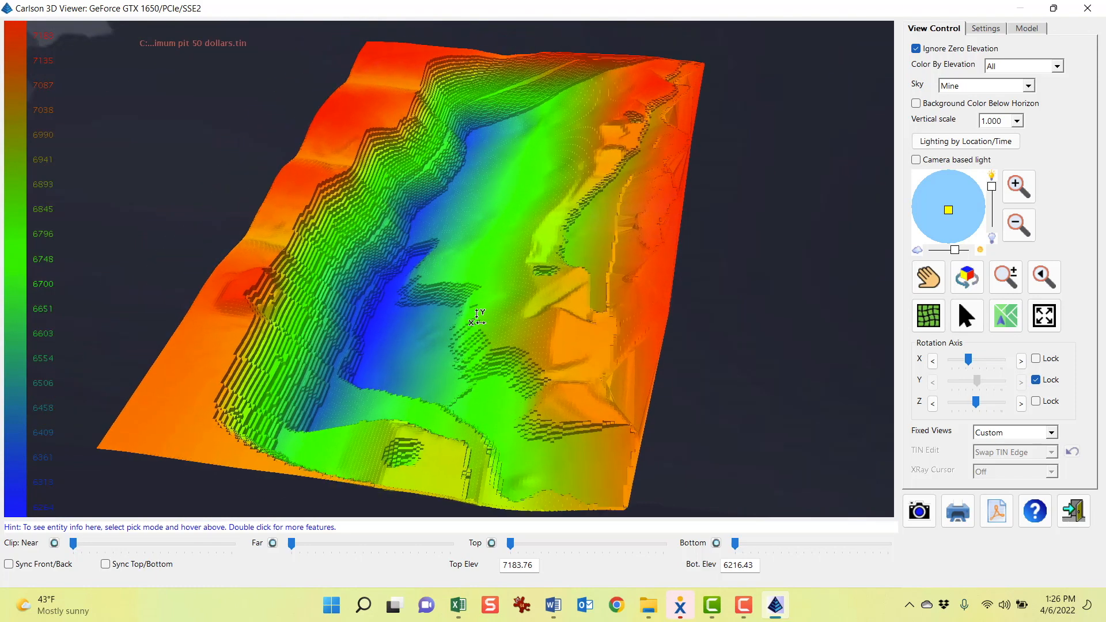
left_click_drag(477, 317, 587, 249)
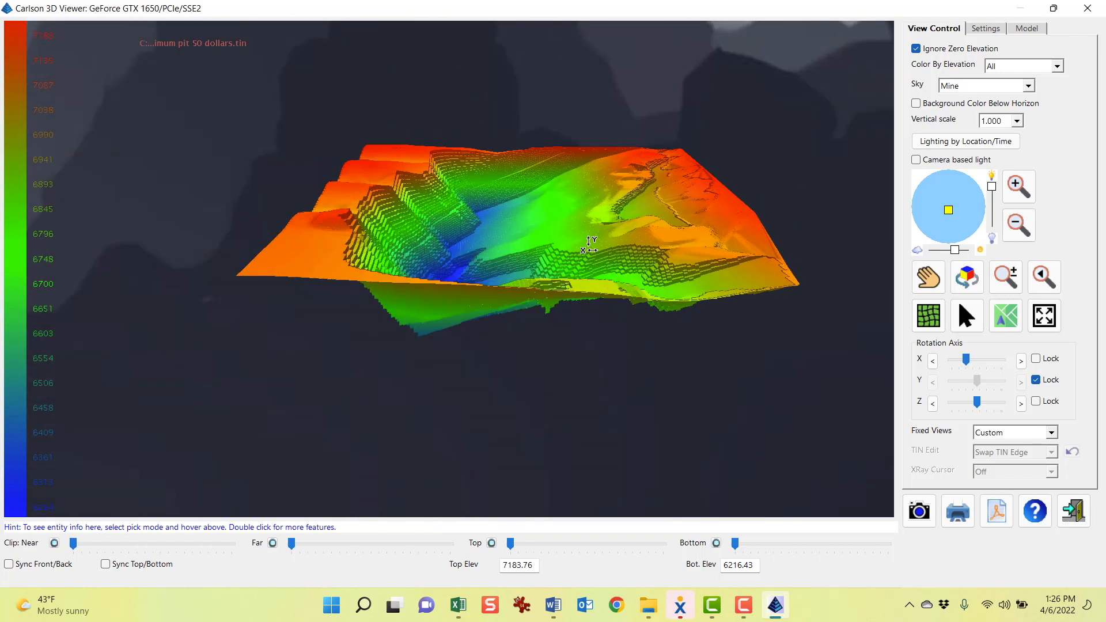
Add the 255SR_ENGMODEL_062013.GRD seam surface to the 3D view and orbit to compare it with the $50 pit
left_click(1026, 27)
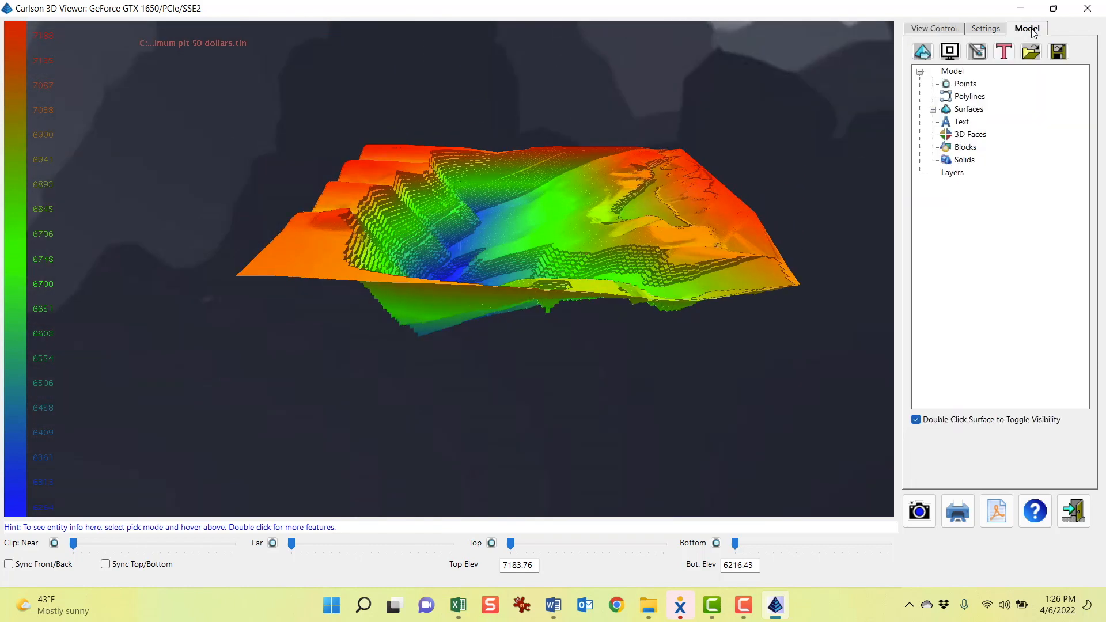
left_click(933, 110)
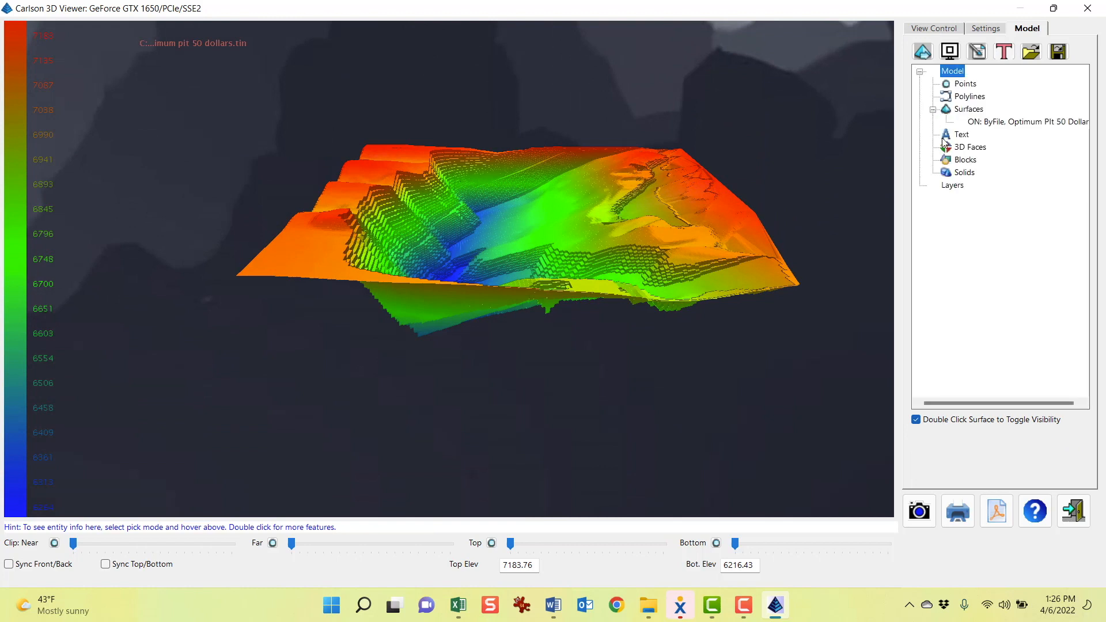
left_click(922, 52)
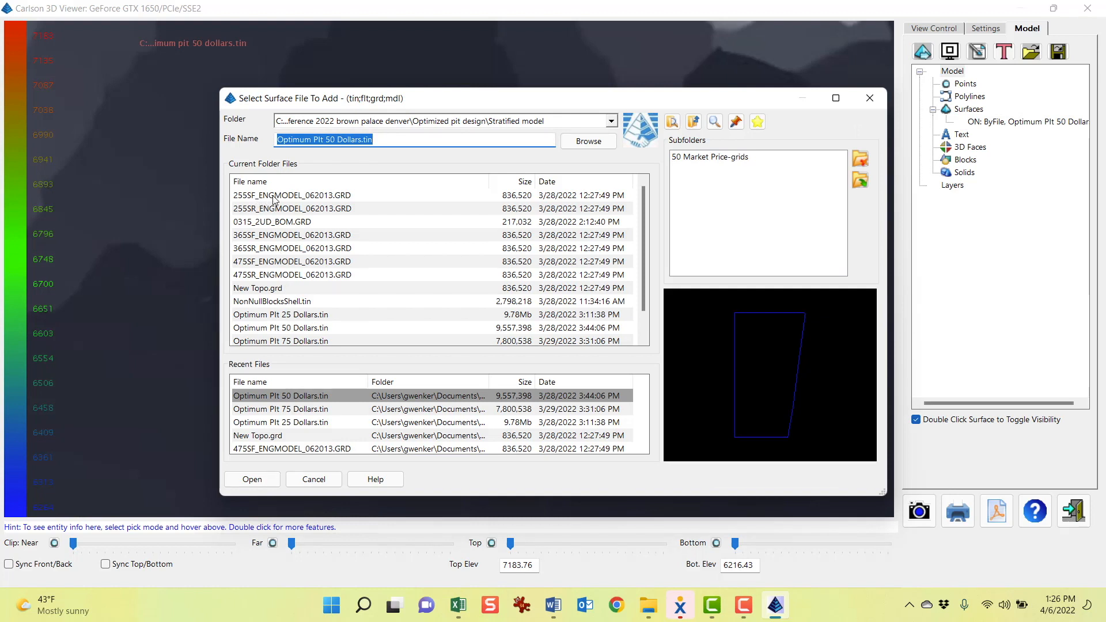
left_click(289, 209)
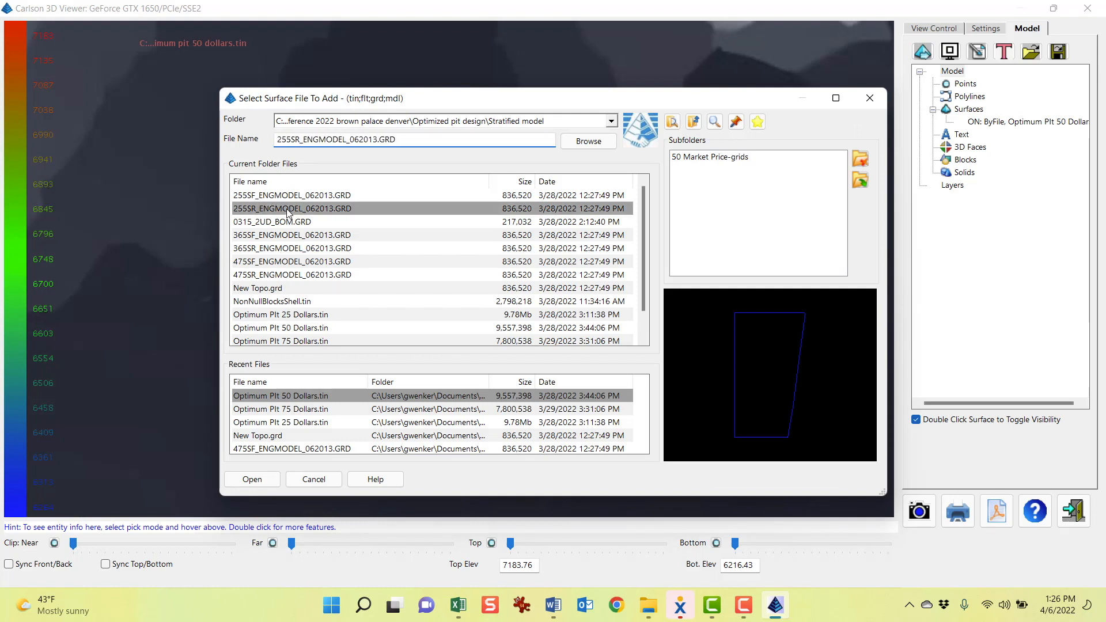
double_click(356, 209)
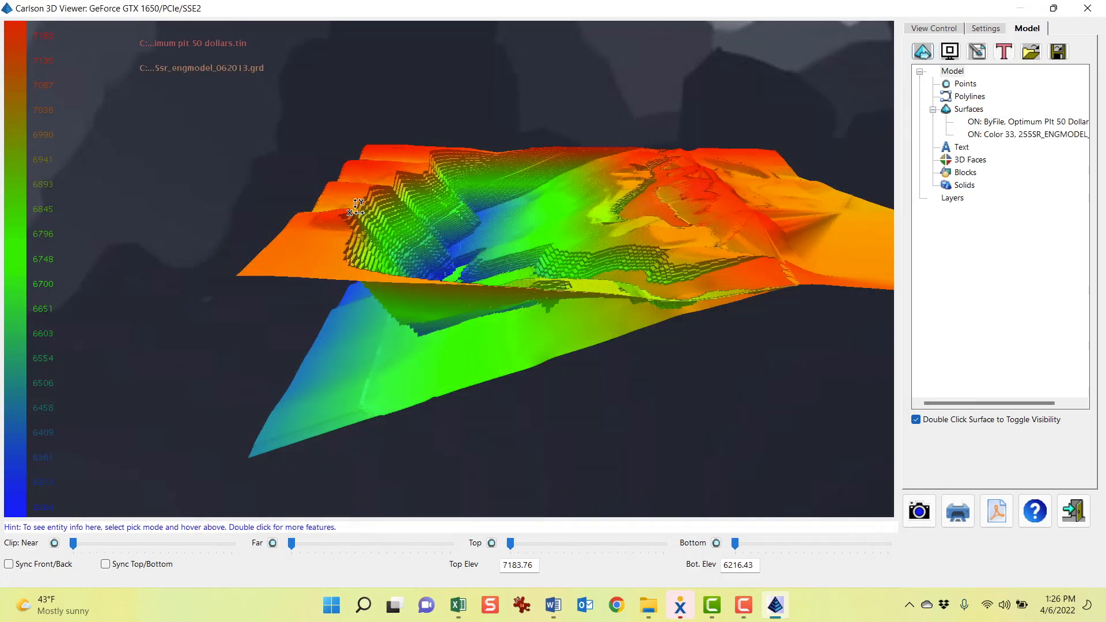
left_click_drag(539, 305, 539, 273)
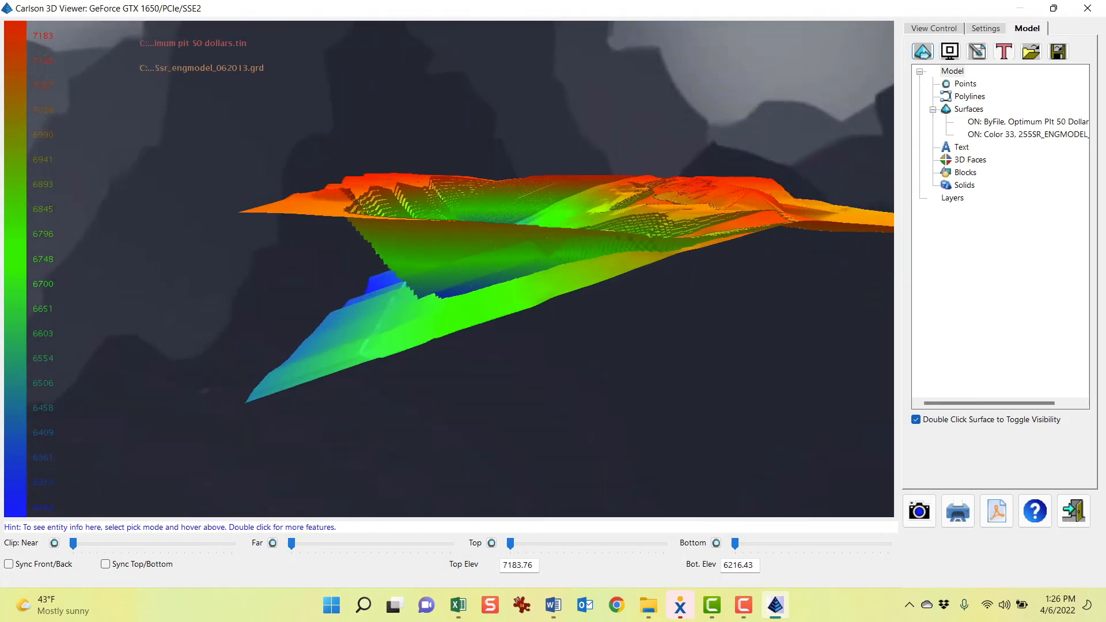
left_click(938, 29)
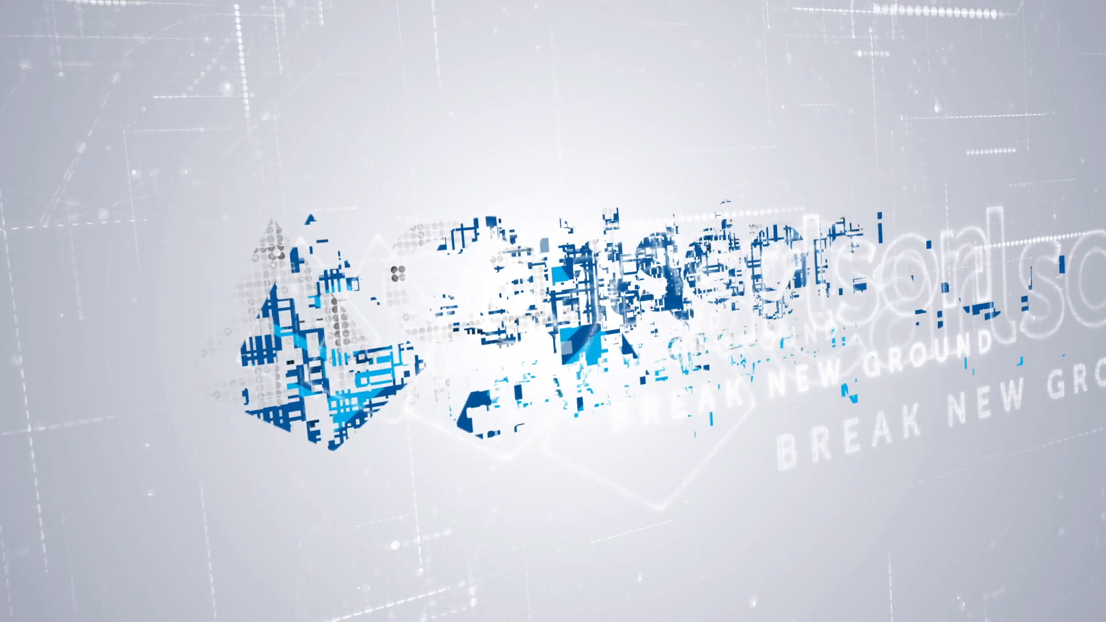